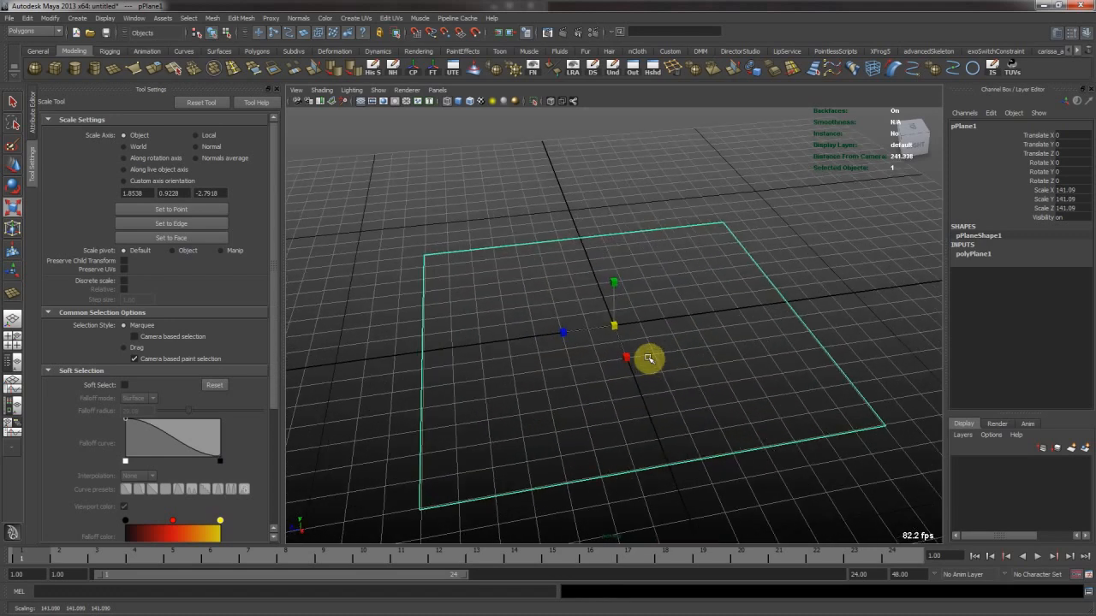
Display the plane shaded and assign a new Surface Shader material to it
key("5")
key("w")
left_click_drag(653, 364, 643, 359, "alt")
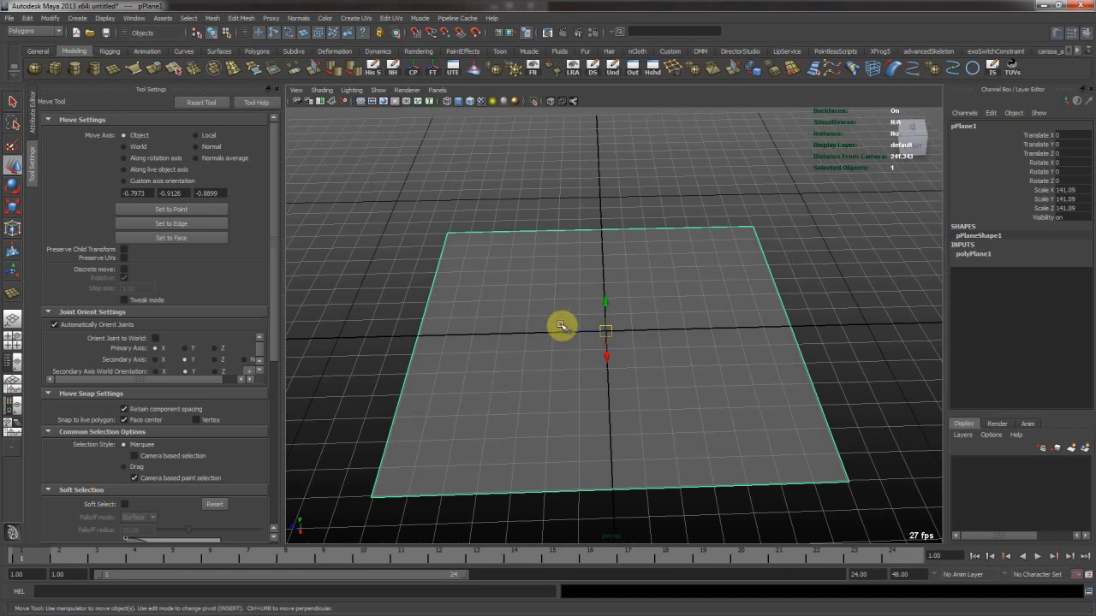
right_click_drag(583, 291, 584, 291)
left_click(1053, 603)
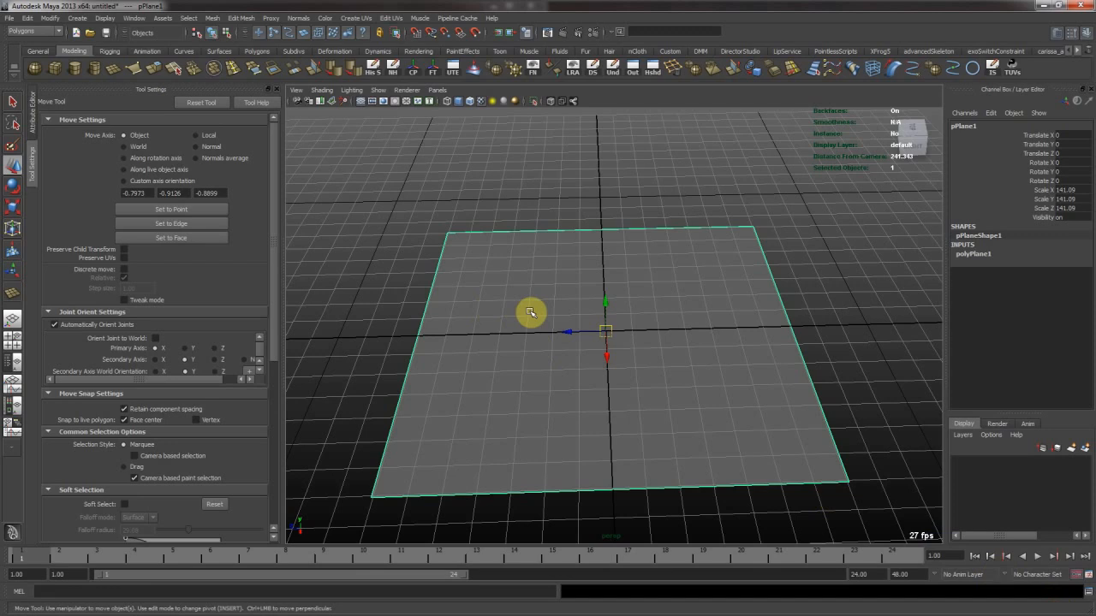
left_click_drag(531, 309, 587, 284, "alt")
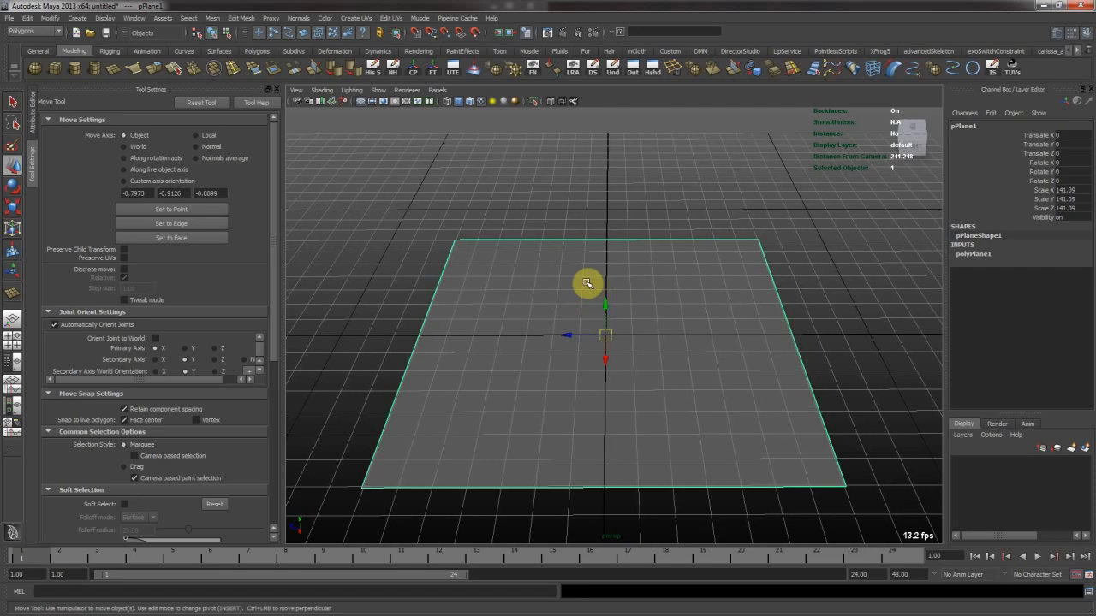
right_click_drag(587, 283, 609, 442)
left_click_drag(451, 214, 194, 91)
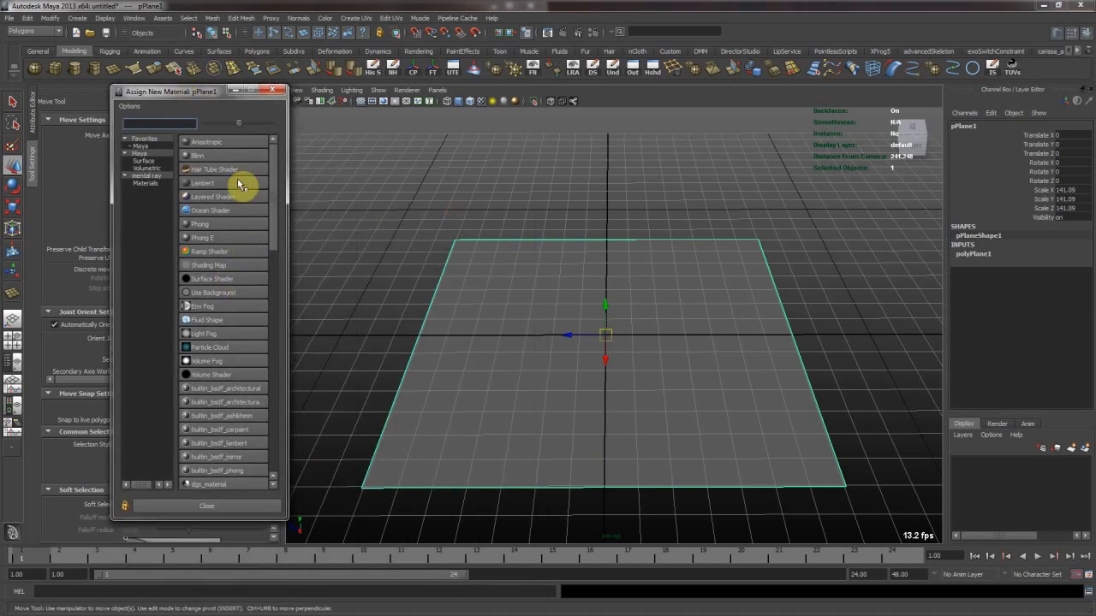
left_click(239, 285)
scroll(579, 317, "up", 3)
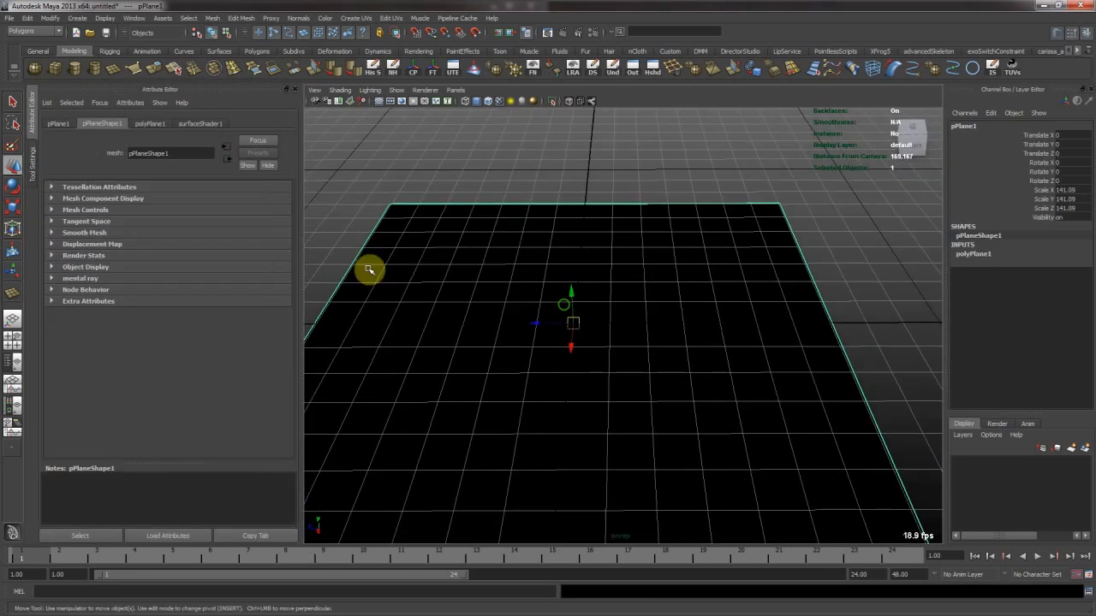
Connect a file texture to the surface shader's Out Color and load ford_crown_victoria-20613.jpg as its image
left_click(209, 124)
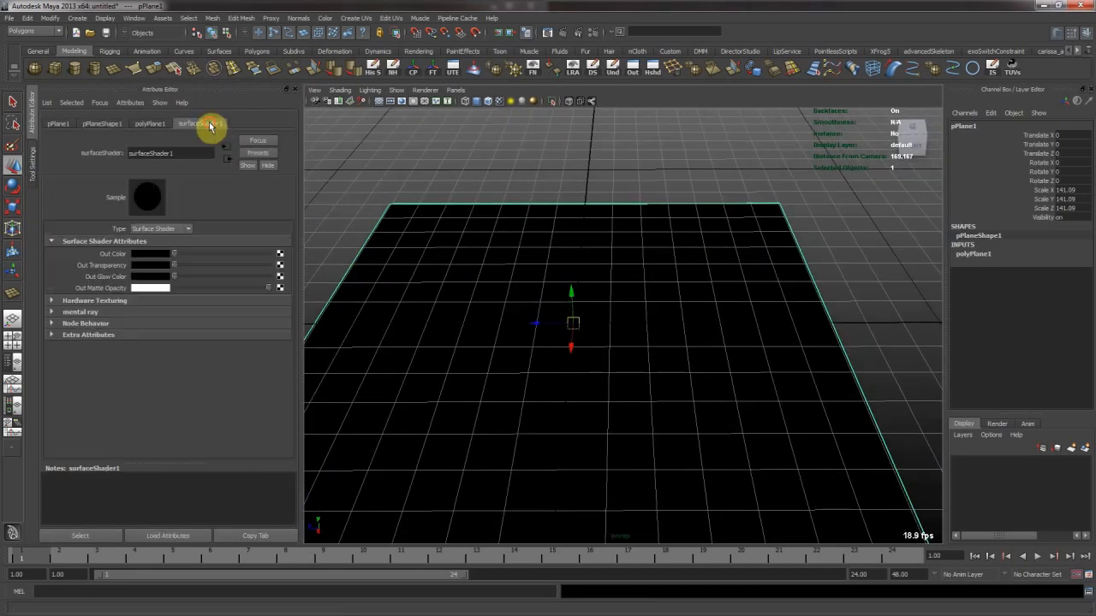
left_click(280, 253)
left_click_drag(269, 81, 278, 80)
left_click(294, 177)
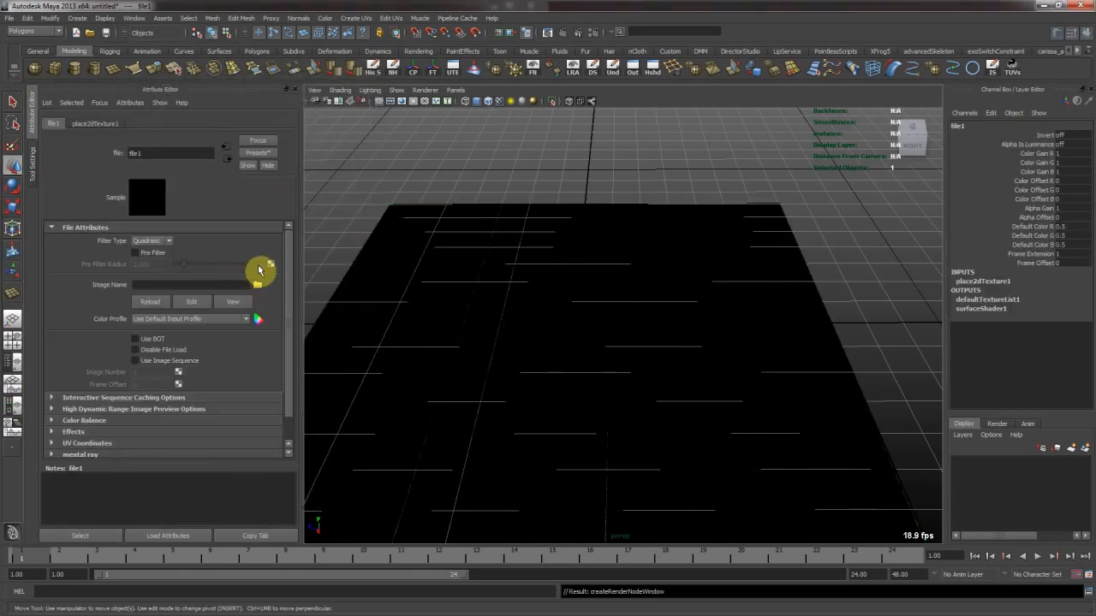
left_click(259, 284)
type("fo")
left_click(257, 524)
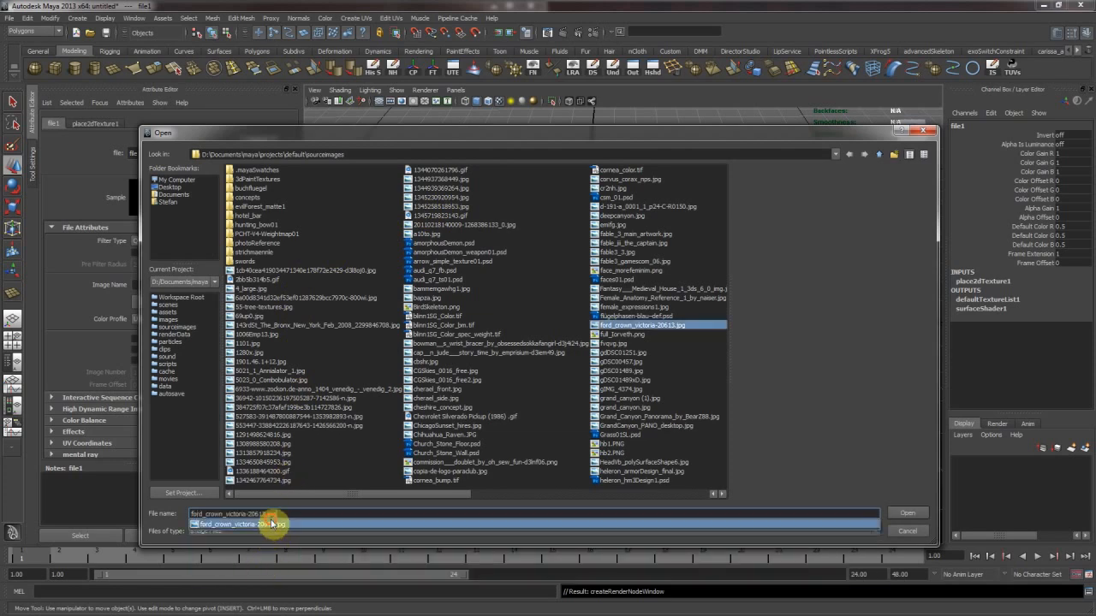
left_click(905, 513)
right_click_drag(725, 330, 648, 303, "alt")
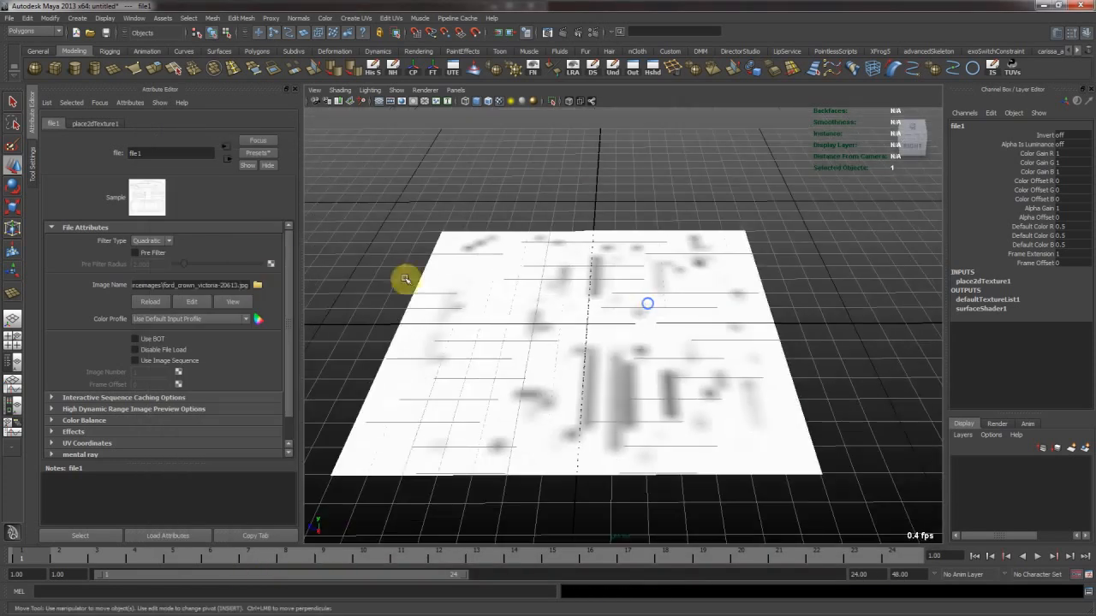
Set the surface shader's hardware texturing channel to Out Color so the blueprint displays sharply
left_click(227, 160)
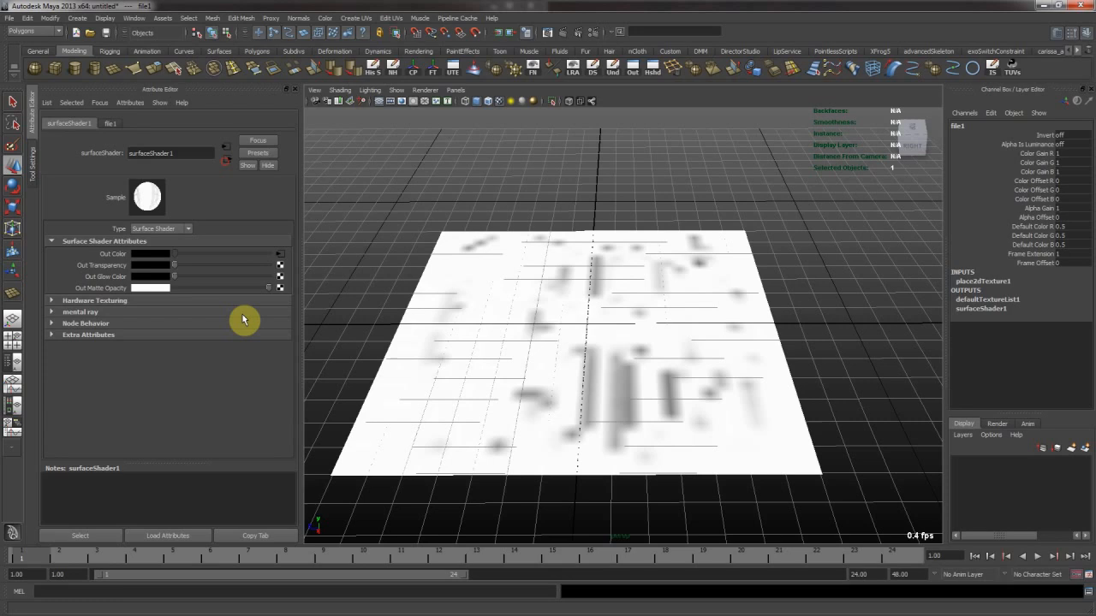
left_click(99, 300)
left_click(187, 315)
left_click(171, 332)
left_click_drag(557, 314, 486, 277, "alt")
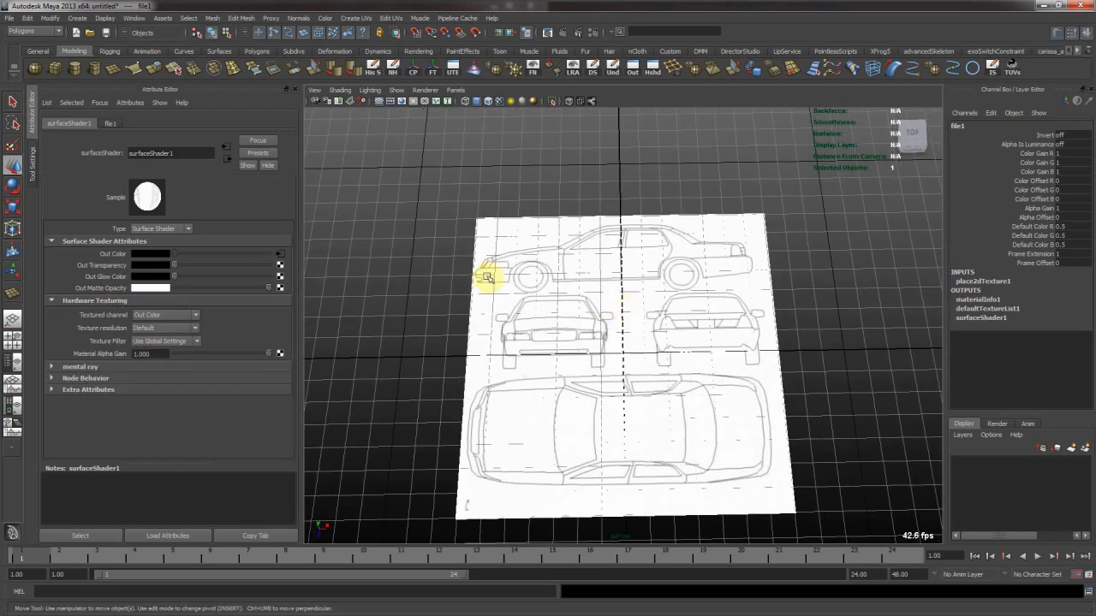
Lower the file texture's Color Gain to a mid grey to darken the blueprint
left_click(276, 253)
left_click(113, 420)
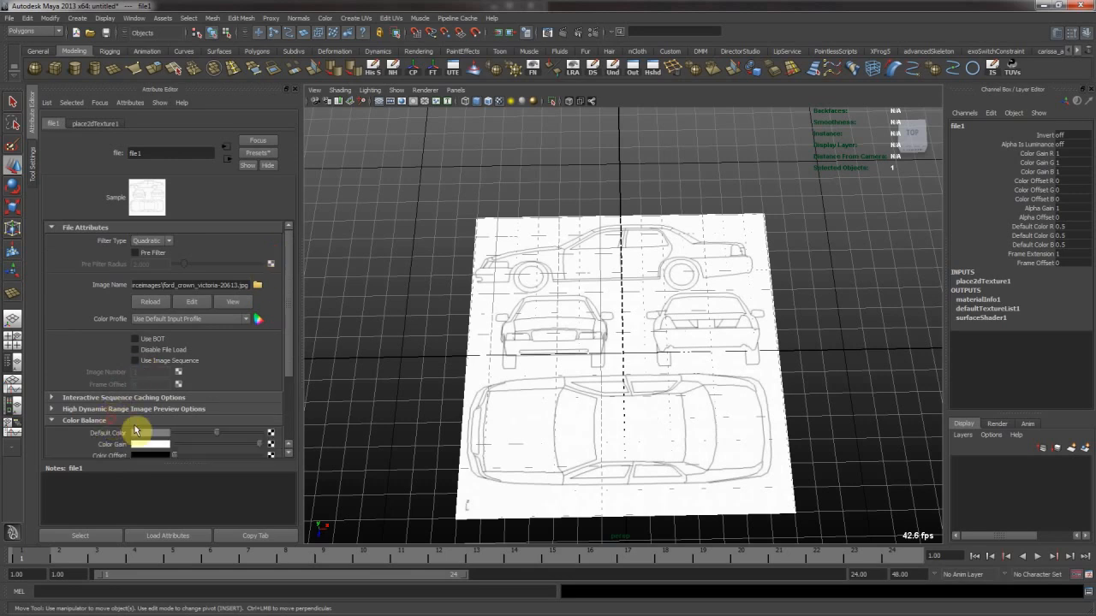
left_click_drag(233, 445, 217, 446)
Insert a horizontal edge loop across the plane between the front and rear views and the top view
left_click(473, 356)
key("e")
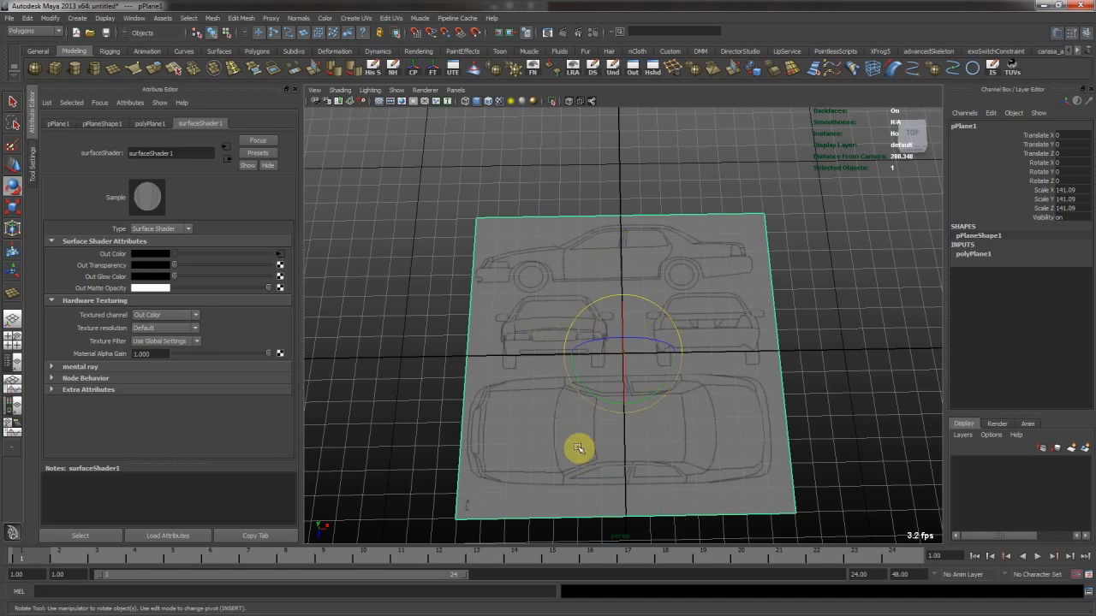
middle_click_drag(591, 401, 576, 338, "alt")
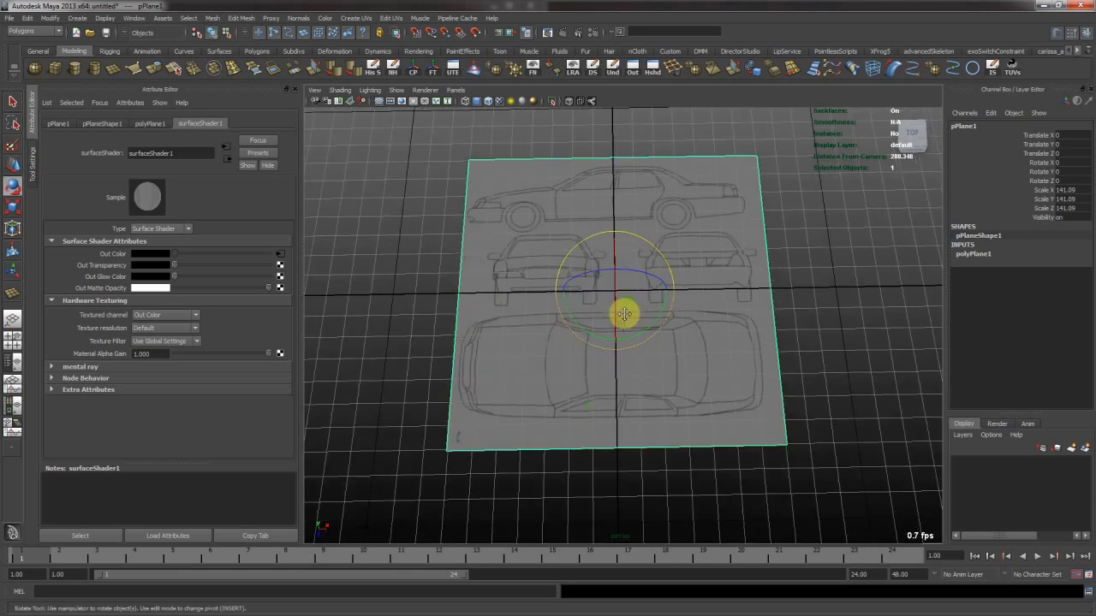
right_click_drag(629, 304, 651, 296, "alt")
middle_click_drag(651, 295, 642, 317, "alt")
key("w")
left_click_drag(667, 322, 579, 316, "alt")
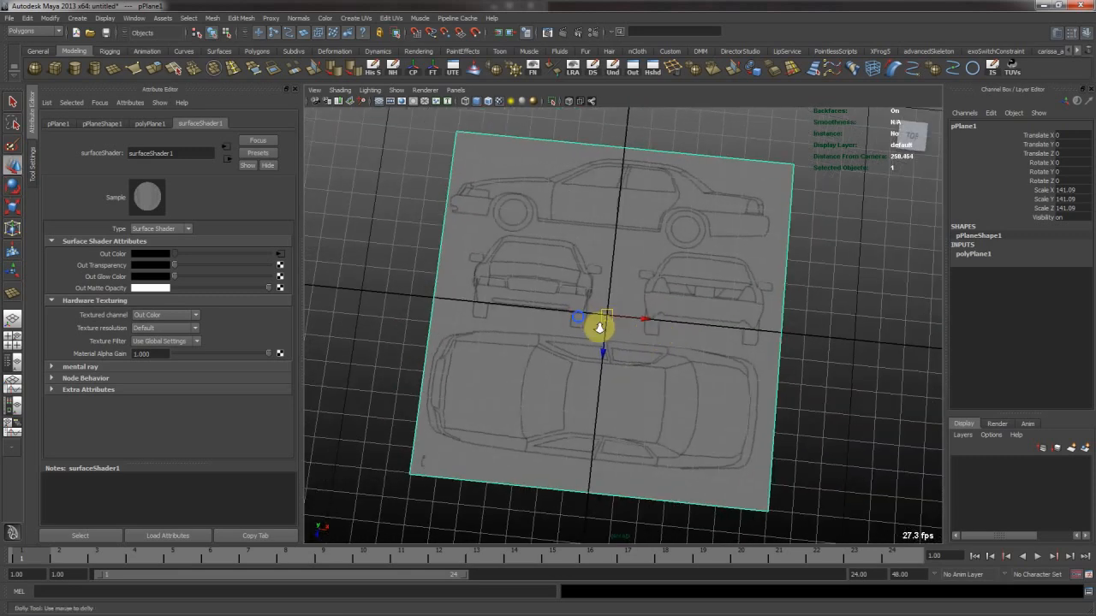
right_click_drag(579, 316, 640, 325, "alt")
left_click(237, 73)
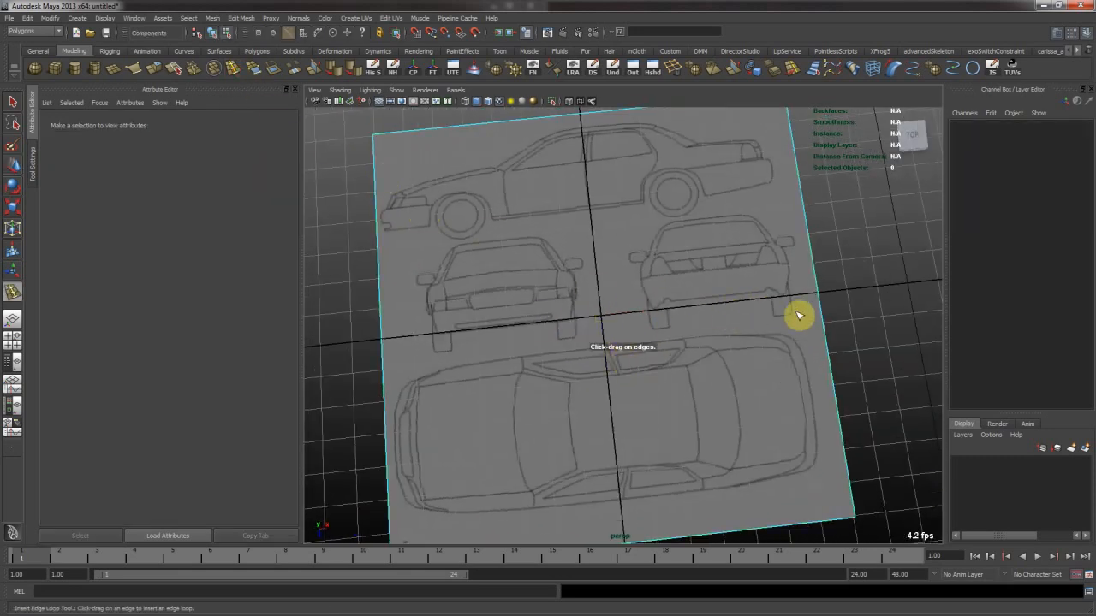
left_click(825, 320)
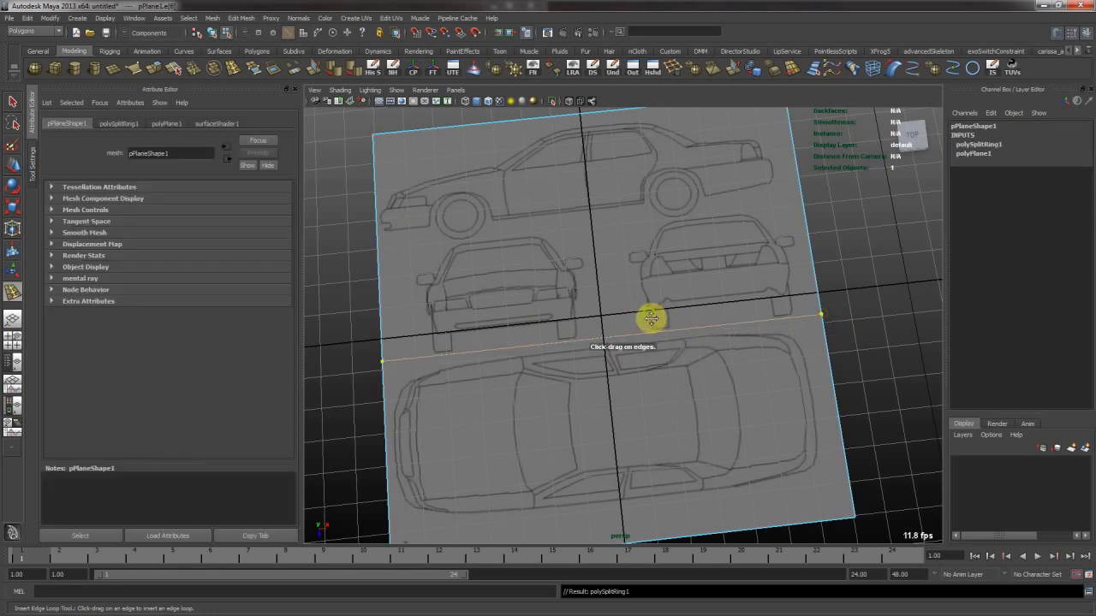
Insert a vertical edge loop between the front and rear views and a horizontal one below the side view
middle_click_drag(613, 263, 644, 330, "alt")
left_click_drag(618, 184, 610, 182)
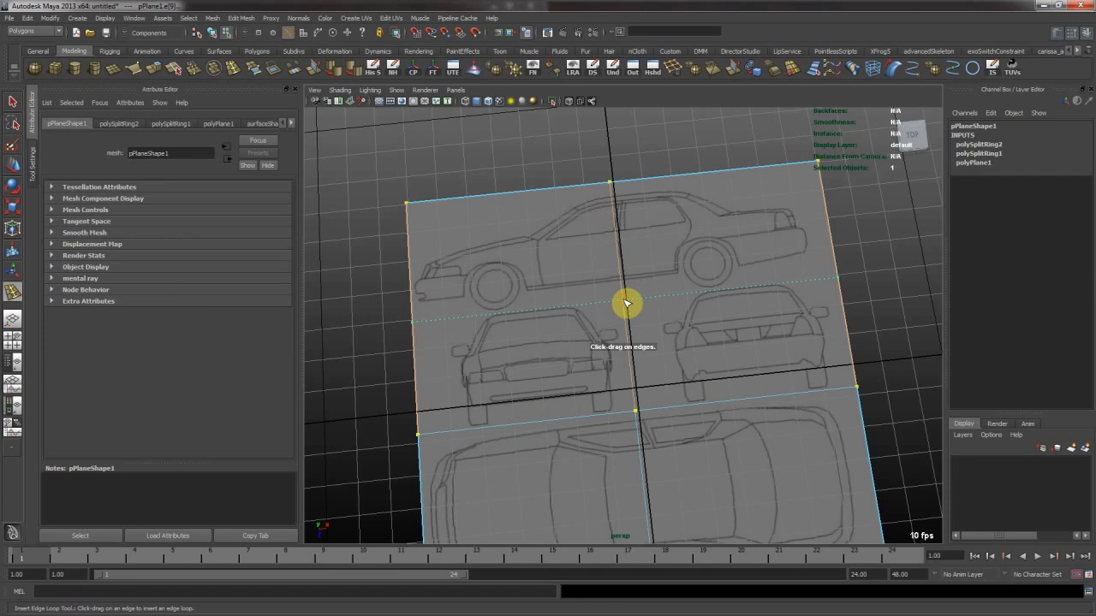
left_click(624, 300)
Return to object selection, select the blueprint plane and rotate it freehand until it stands roughly upright
right_click_drag(734, 348, 572, 312, "alt")
left_click_drag(648, 332, 626, 320, "alt")
key("w")
right_click_drag(538, 337, 643, 250)
left_click(739, 359)
left_click_drag(738, 359, 630, 368, "alt")
key("e")
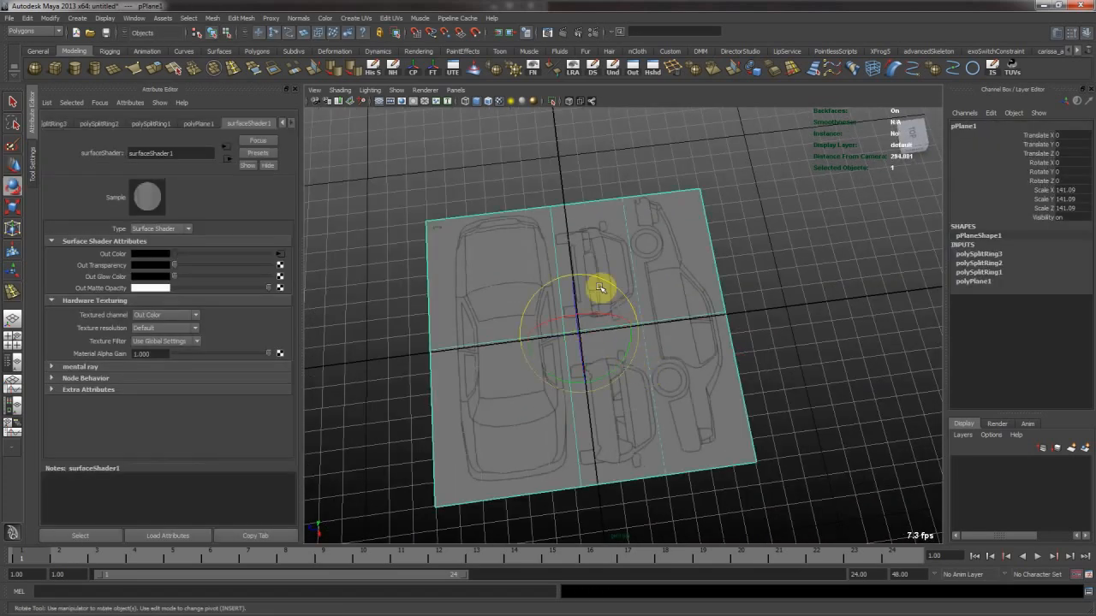
left_click_drag(572, 294, 651, 293)
mouse_move(563, 317)
left_mouse_down()
mouse_move(569, 333)
mouse_move(578, 326)
left_mouse_up()
Show the texture in the side view and move the plane down and away from the origin to about X -57.8
key("space")
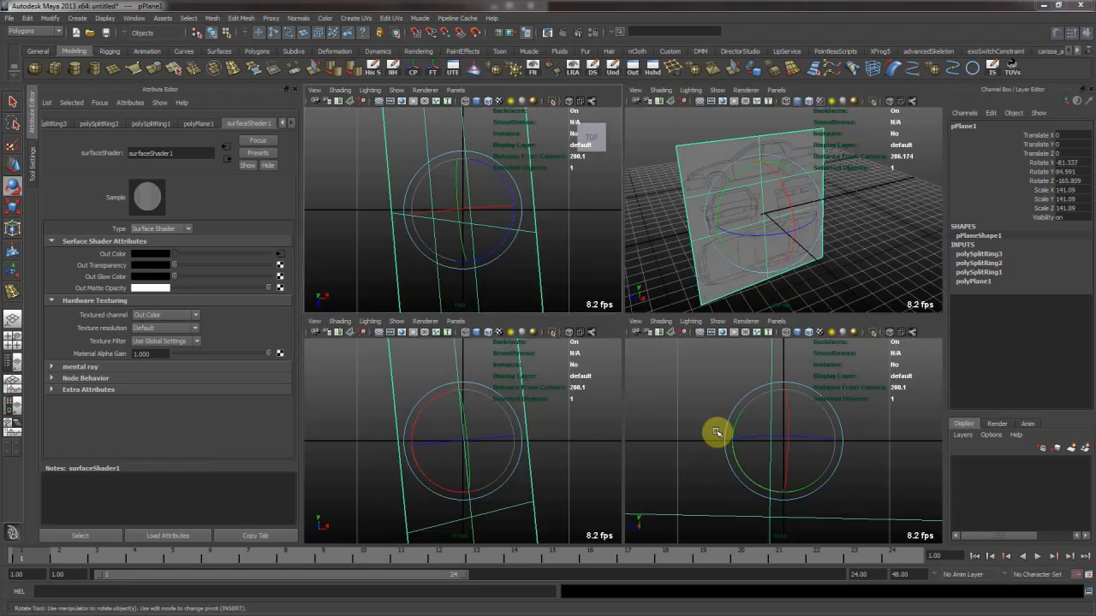
key("space")
key("6")
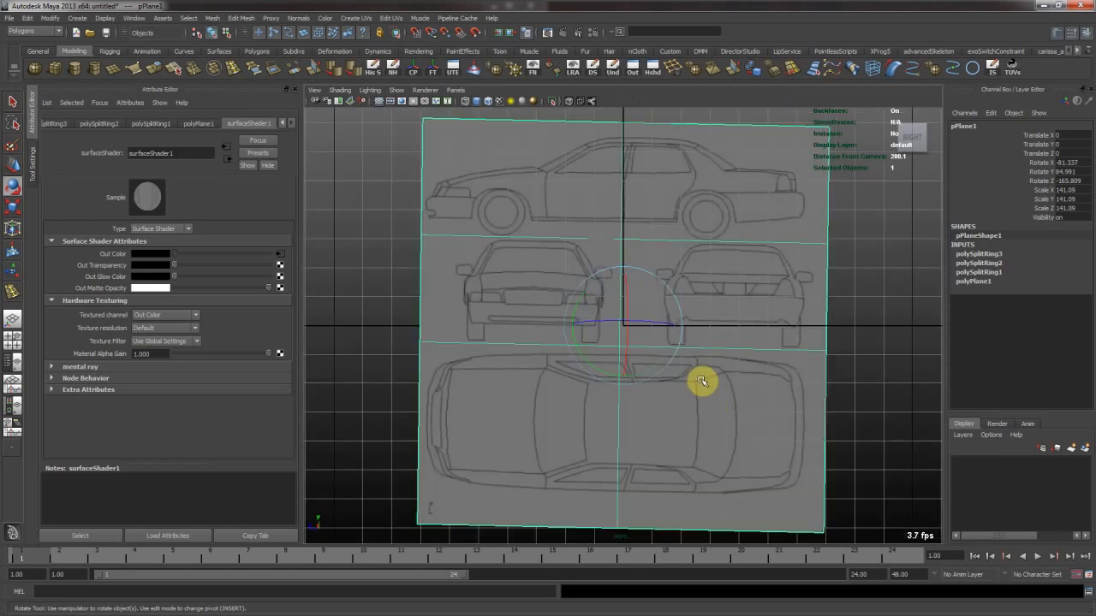
key("w")
middle_click_drag(687, 345, 694, 372)
key("space")
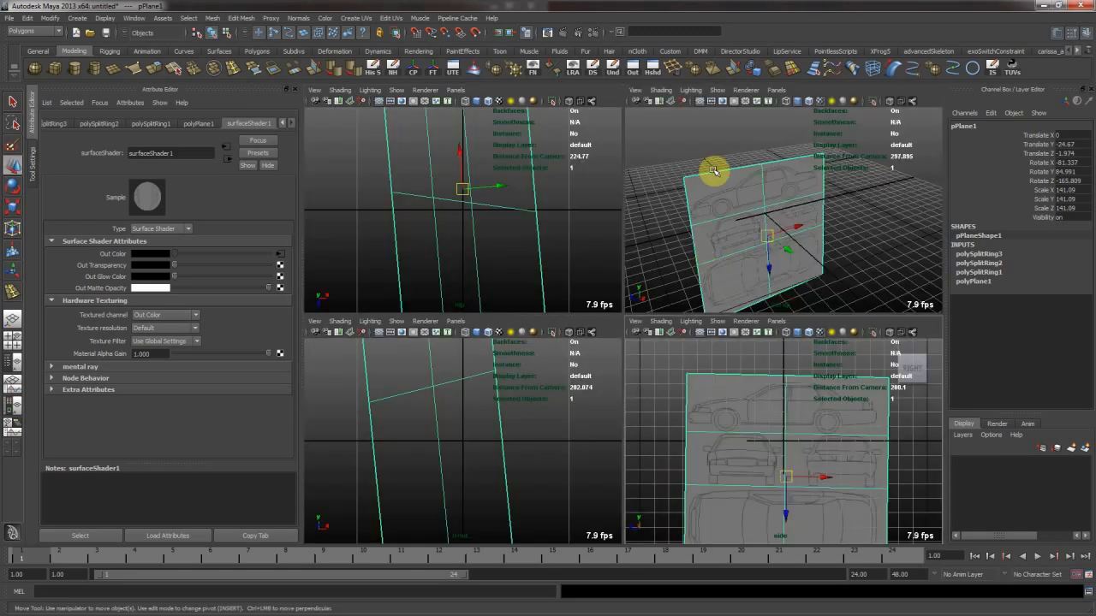
left_click_drag(799, 251, 748, 229)
key("space")
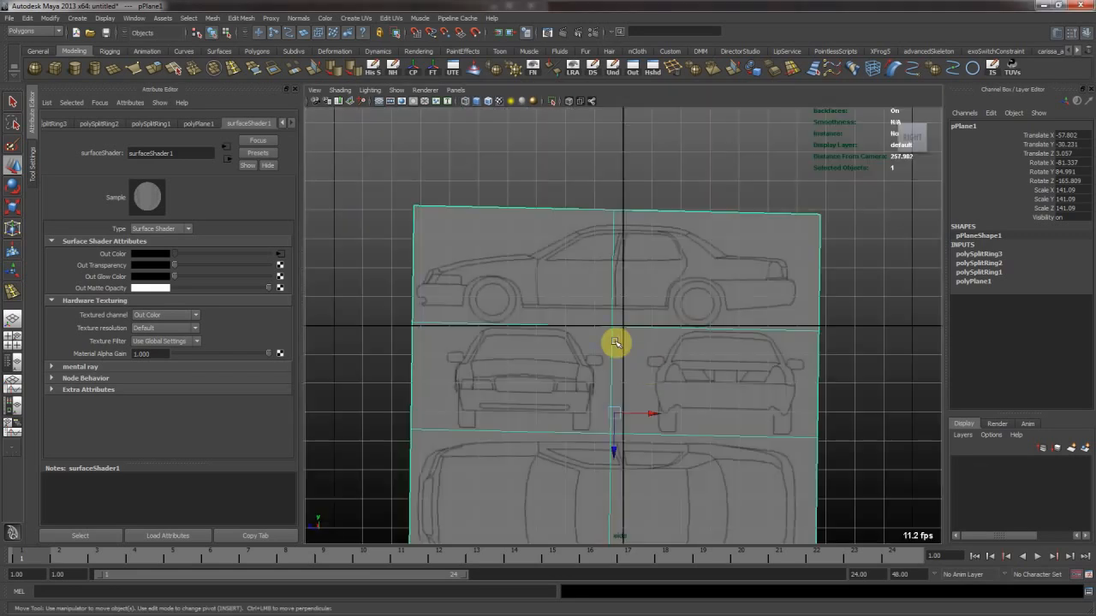
Straighten the plane by setting its rotation to X -90, Y 90 and Z 180
right_click_drag(650, 367, 691, 384, "alt")
key("e")
middle_click_drag(721, 378, 1004, 220)
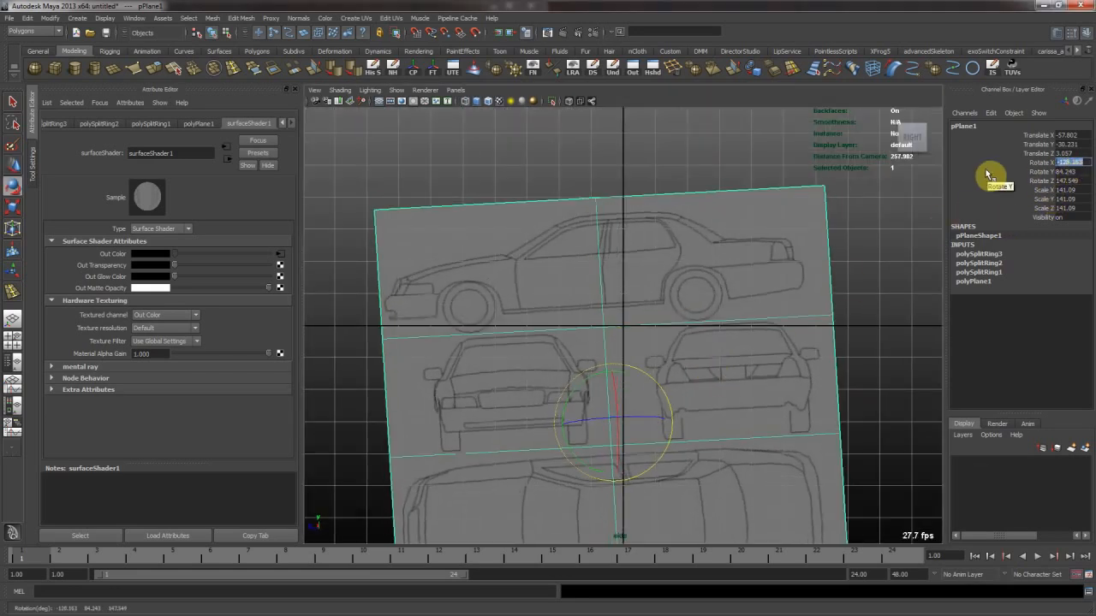
type("90")
key("Tab")
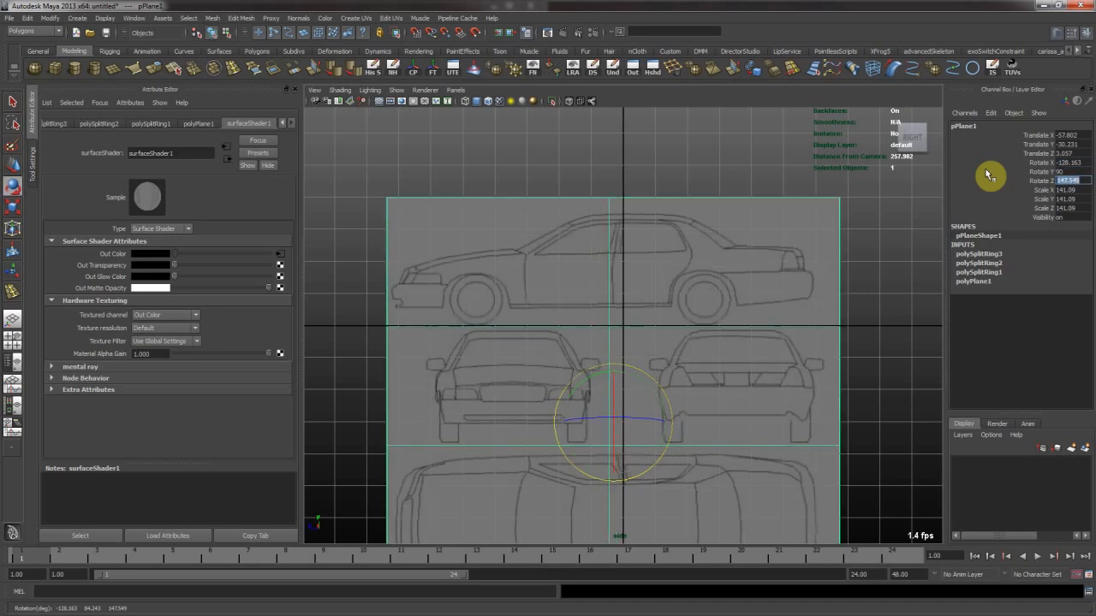
double_click(1084, 162)
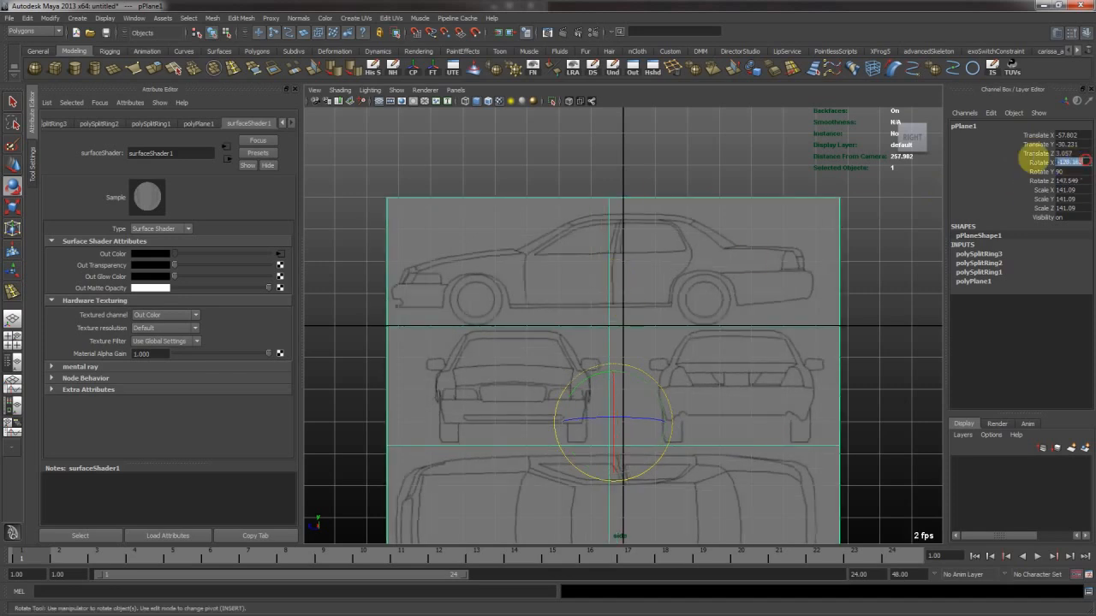
key("Tab")
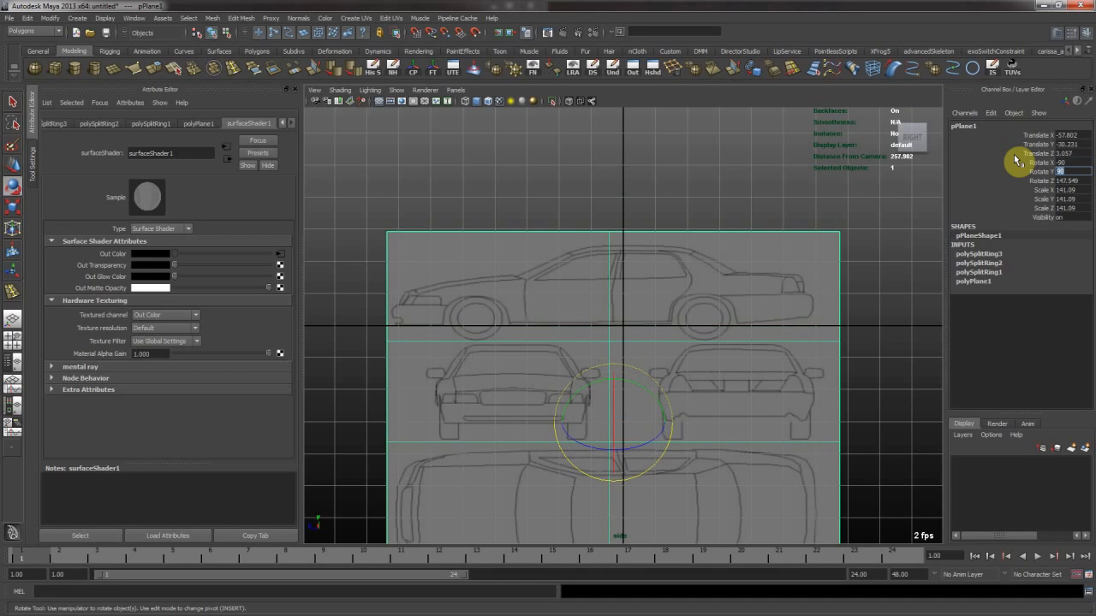
type("180")
key("Tab")
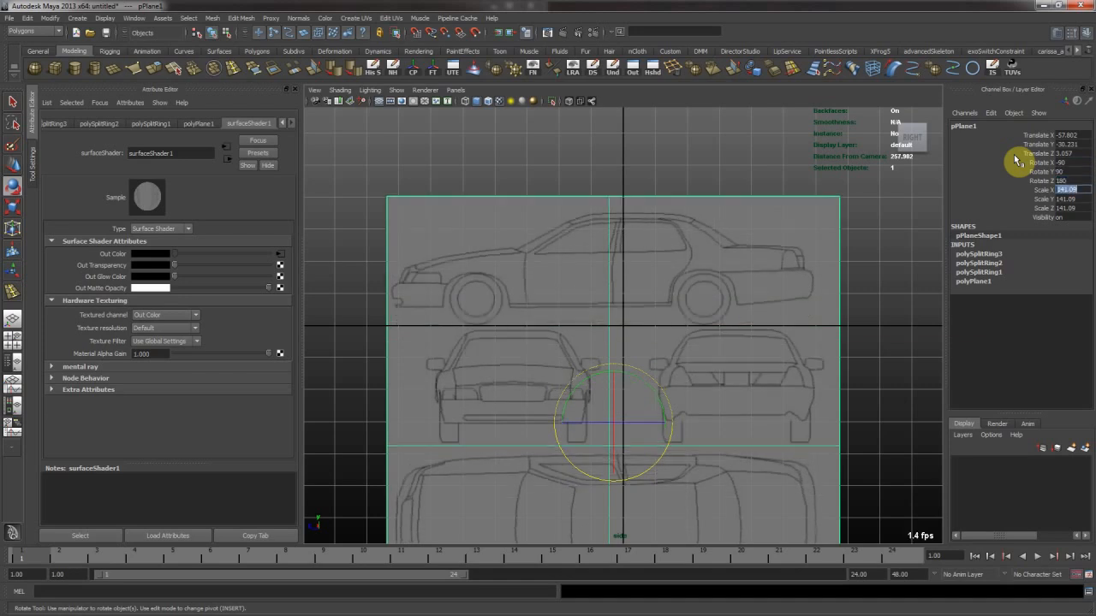
Move the plane to about Y -30.4 and Z -1.4, resting the side-view wheels on the ground line
key("w")
middle_click_drag(587, 350, 543, 293, "alt")
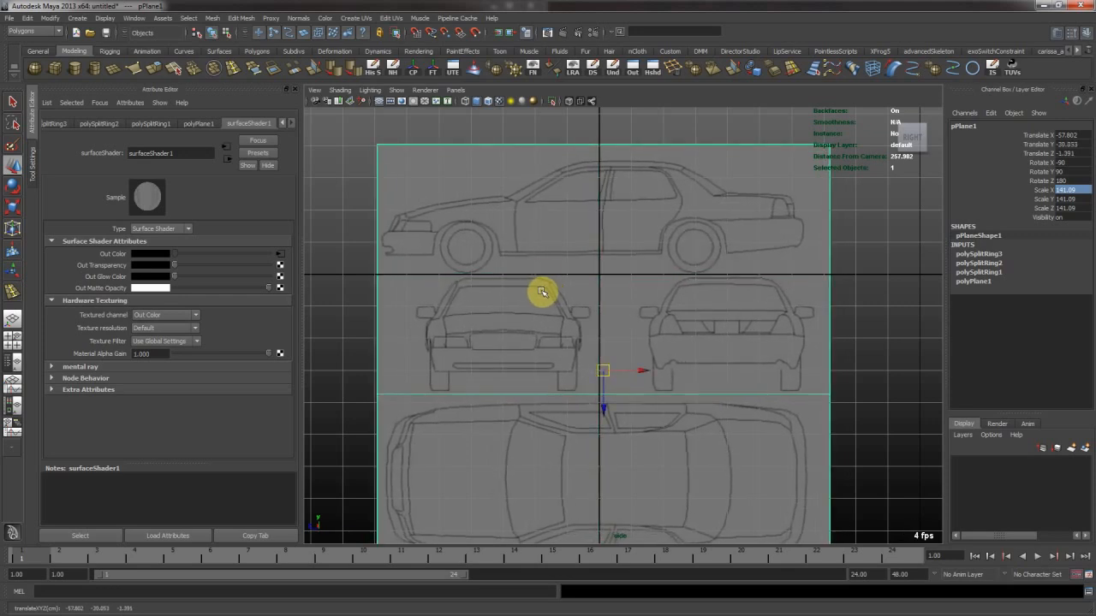
middle_click_drag(604, 408, 605, 410)
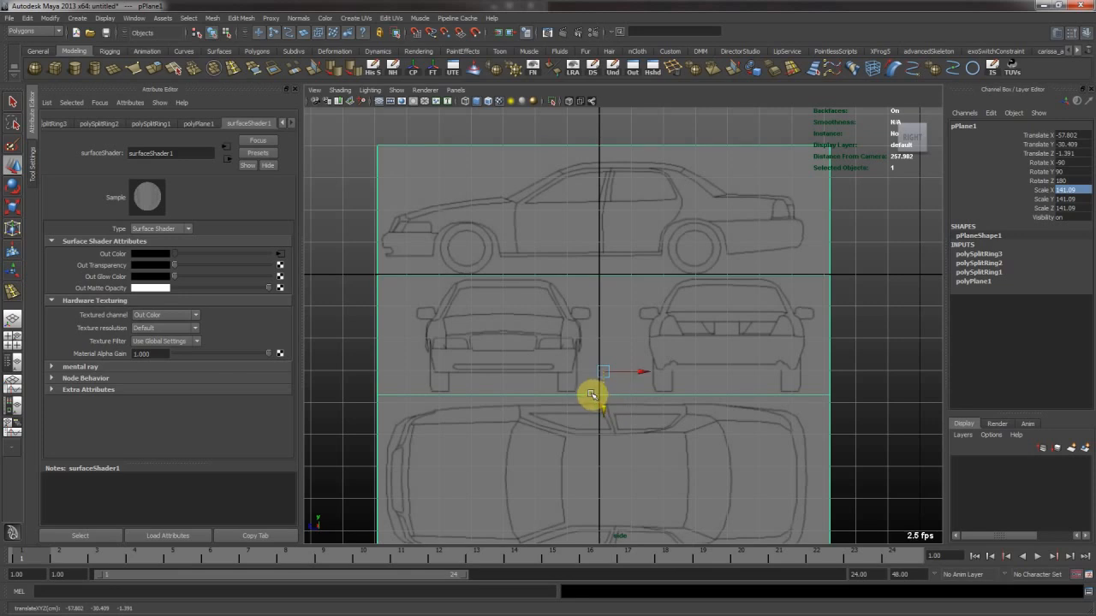
Extract the two faces showing the car's side view from the plane as a separate mesh
right_click_drag(577, 300, 576, 320)
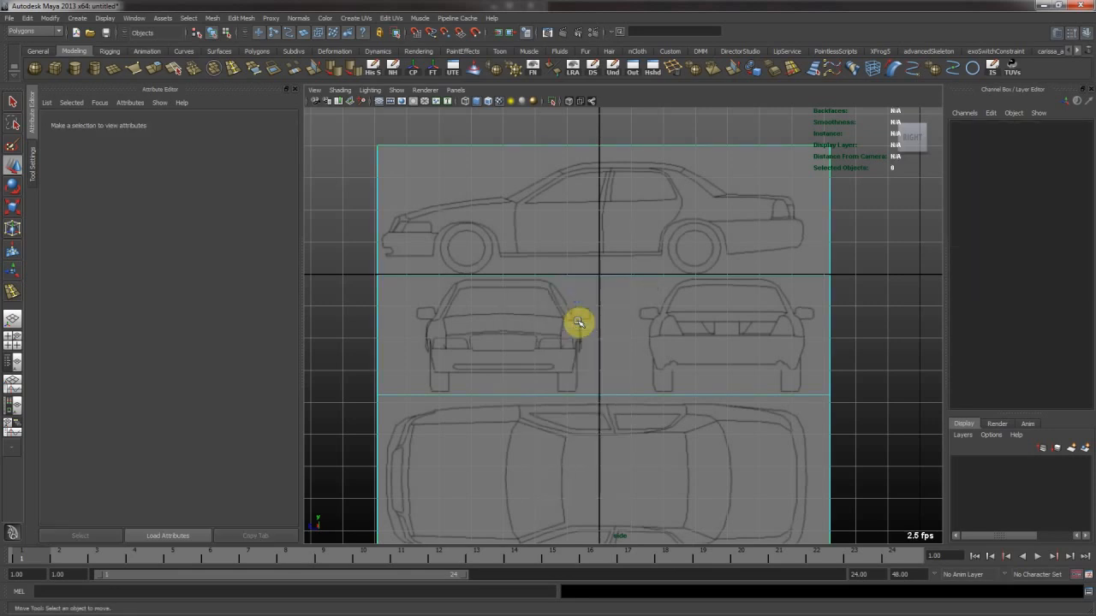
left_click(548, 217)
left_click(724, 203, "shift")
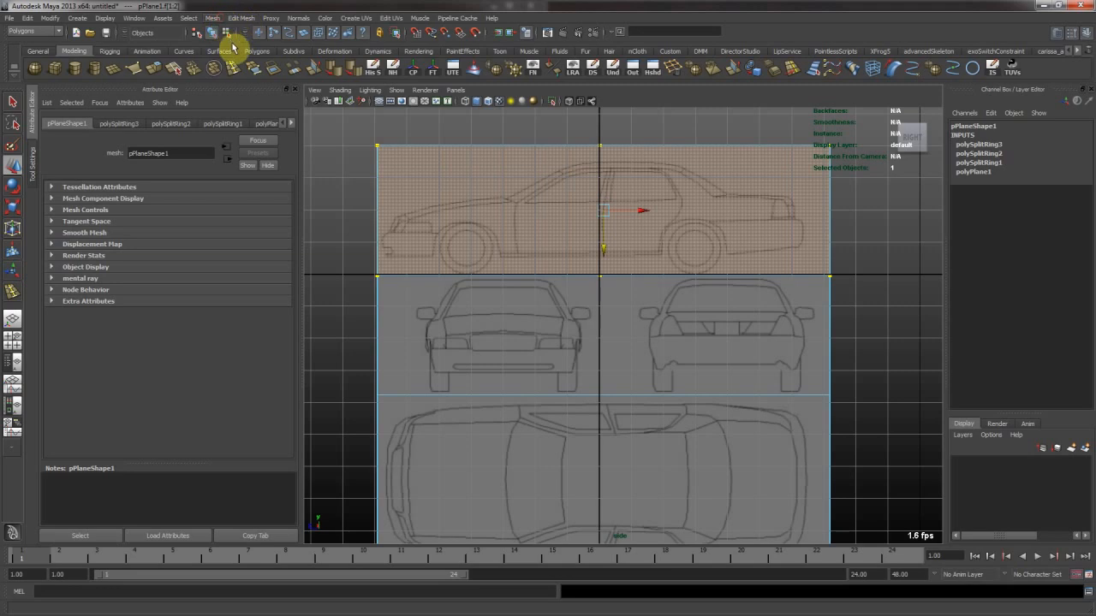
left_click(212, 17)
left_click(242, 57)
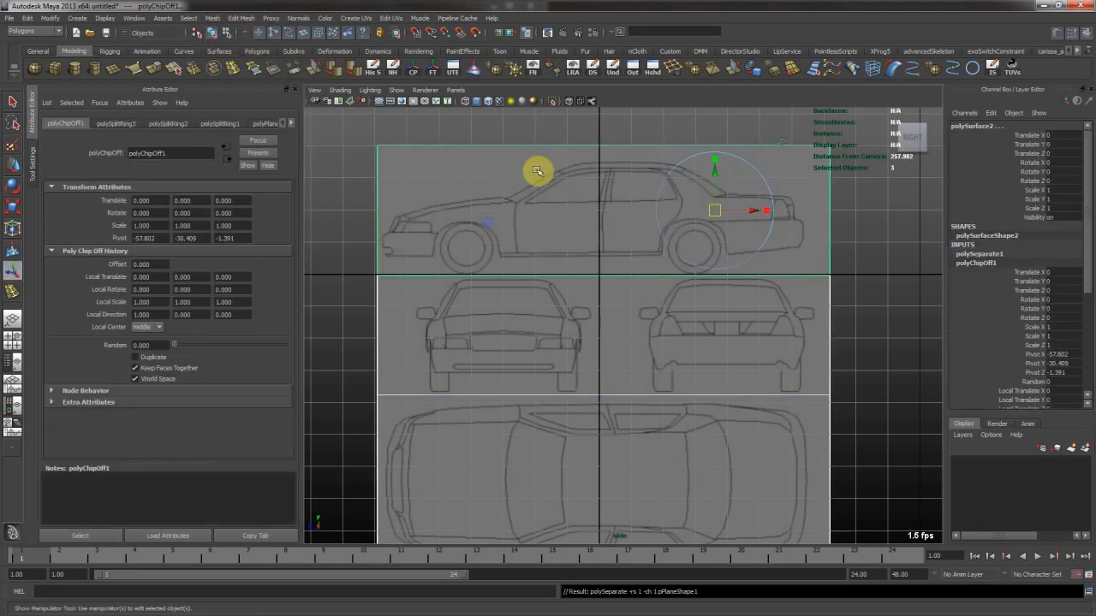
Extract the faces showing the car's top view from the lower blueprint plane as a separate mesh
left_click(579, 352)
scroll(618, 359, "down", 2)
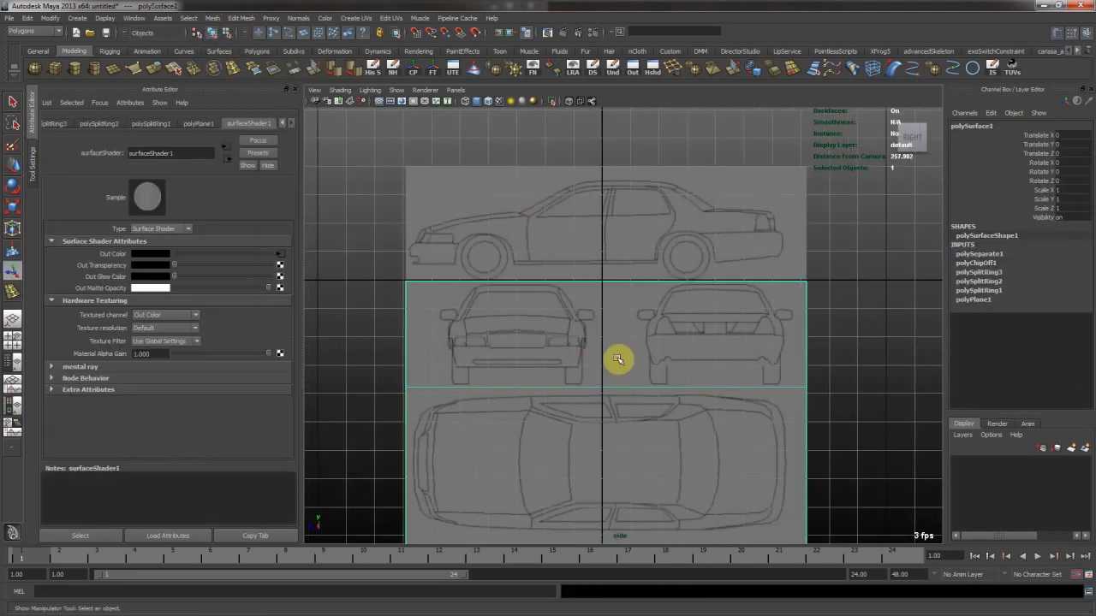
right_click_drag(581, 327, 576, 375)
middle_click_drag(568, 406, 567, 378, "alt")
left_click_drag(560, 396, 674, 489)
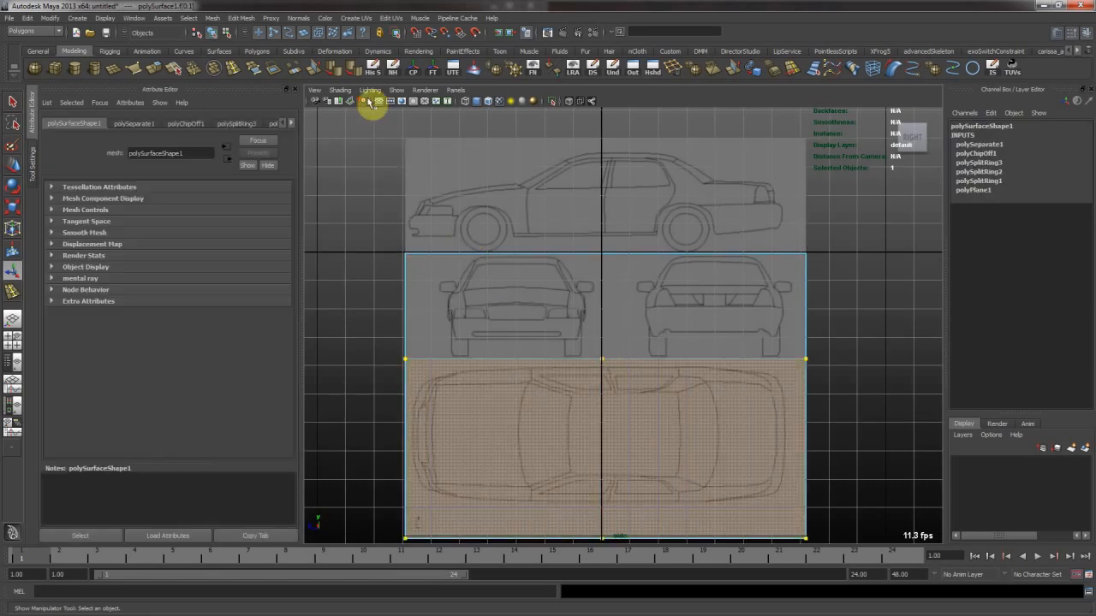
key("g")
Lay the top-view plane flat by rotating it to X -90
middle_click_drag(600, 401, 605, 366, "alt")
left_click(540, 387)
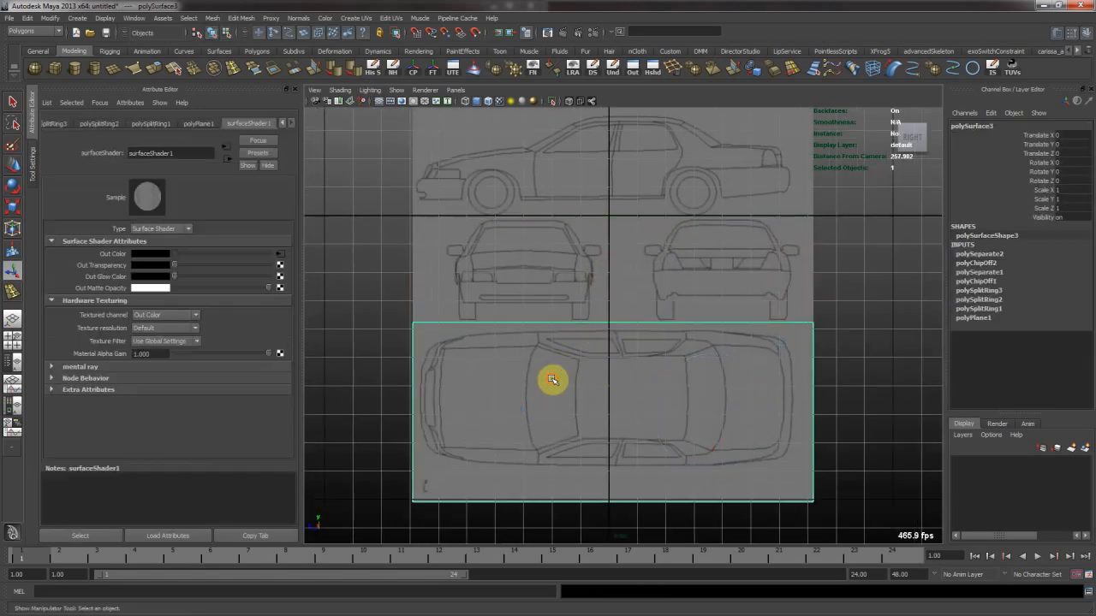
key("space")
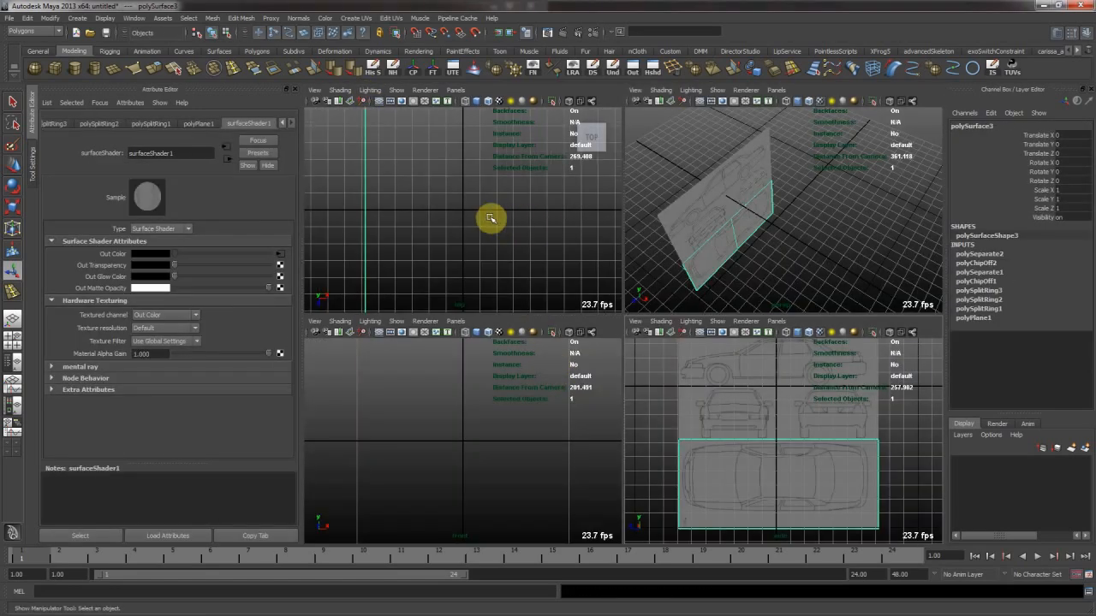
key("space")
key("space")
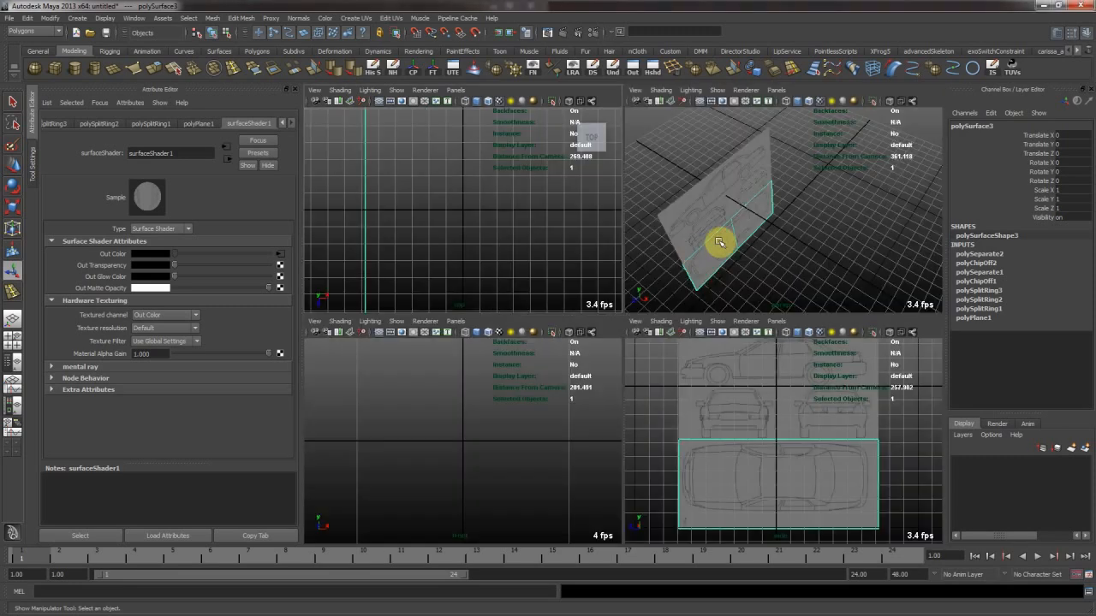
key("e")
left_click_drag(753, 209, 685, 168)
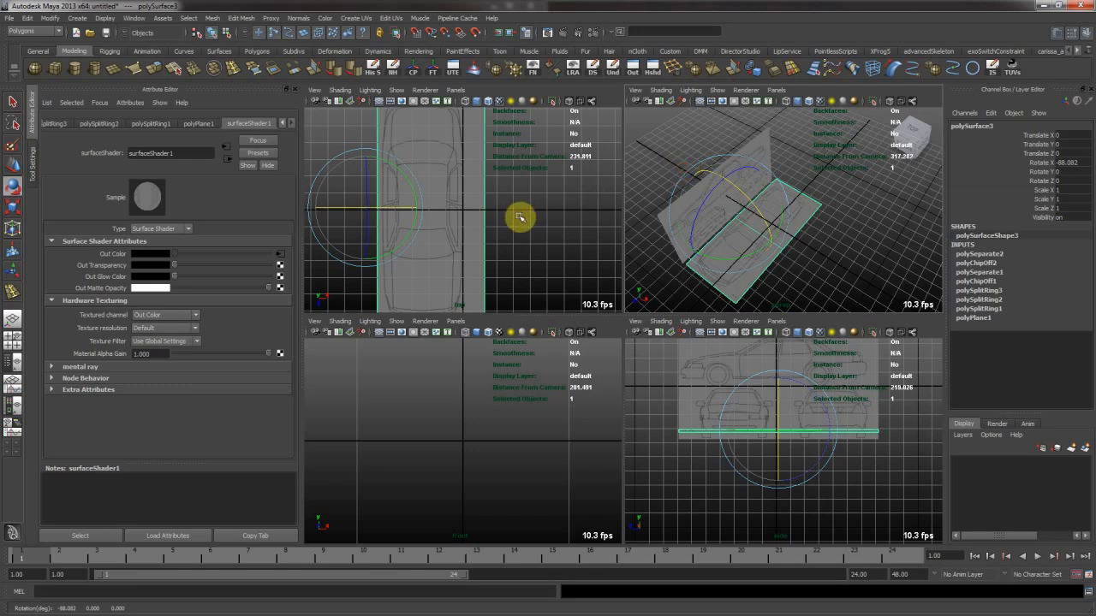
key("w")
left_click(1070, 162)
type("-")
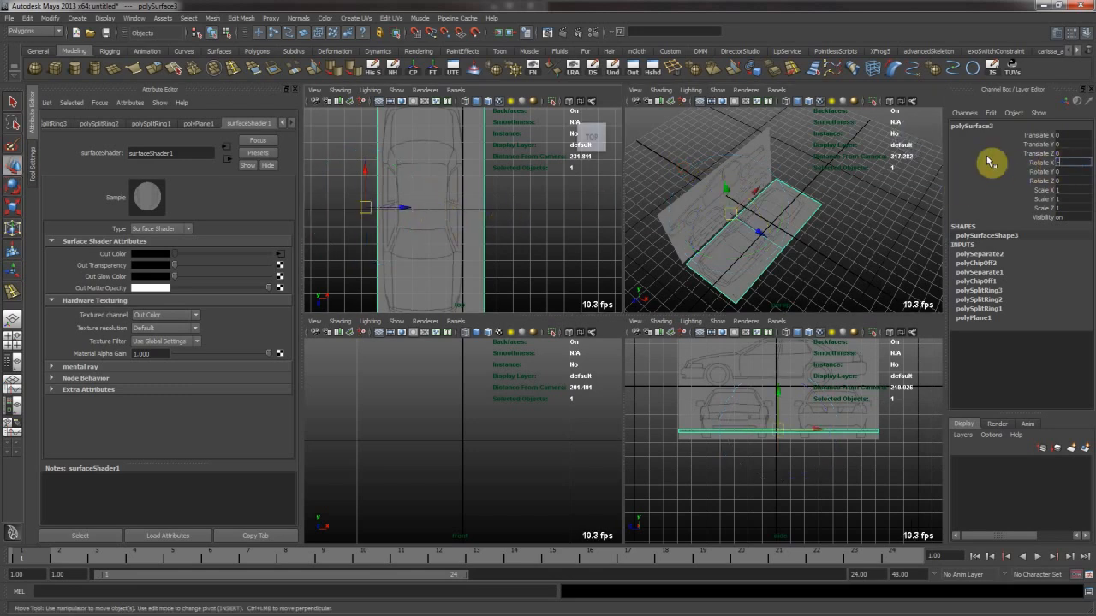
type("90")
key("Return")
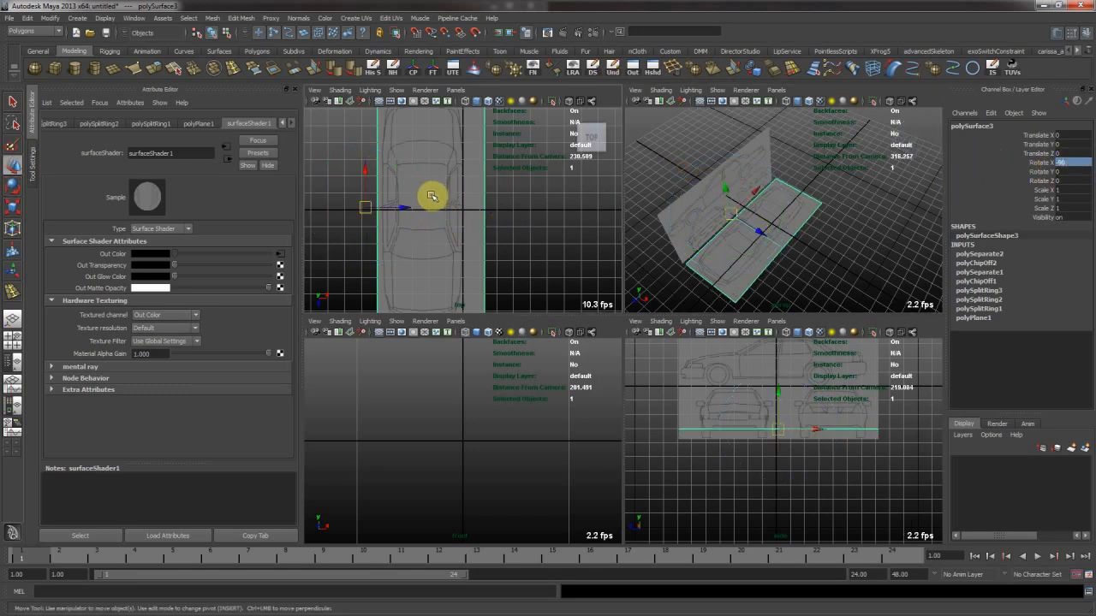
Move the top-view plane to about Translate Y 0.17 so the car is centred on the grid's centre line
left_click_drag(401, 210, 435, 212)
key("space")
scroll(580, 364, "up", 4)
scroll(574, 248, "up", 1)
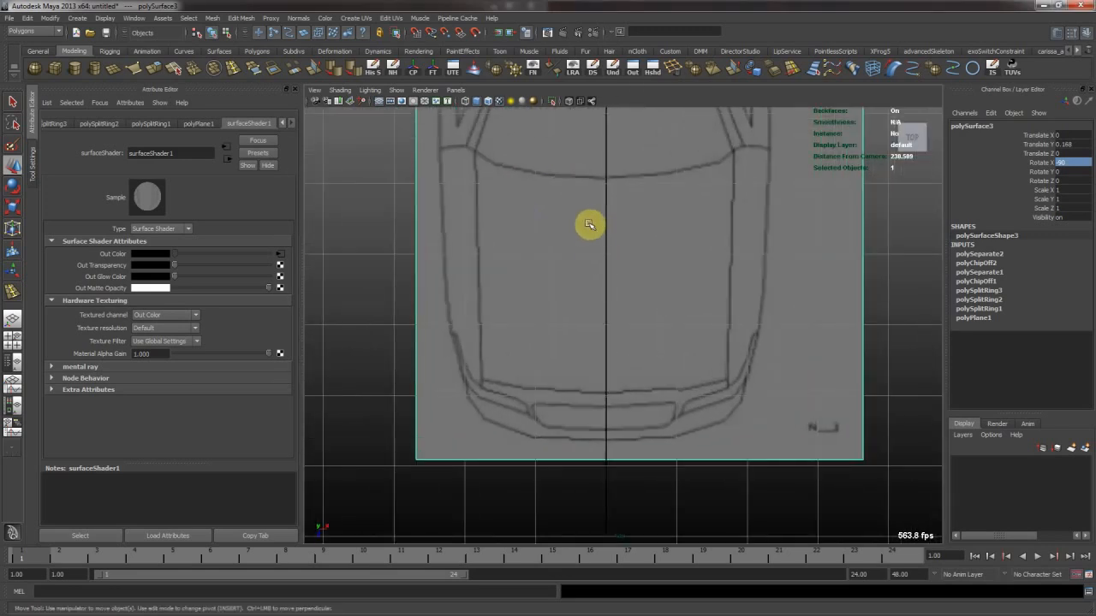
middle_click_drag(591, 226, 589, 391)
middle_click_drag(574, 225, 588, 369, "alt")
middle_click_drag(575, 276, 573, 316, "alt")
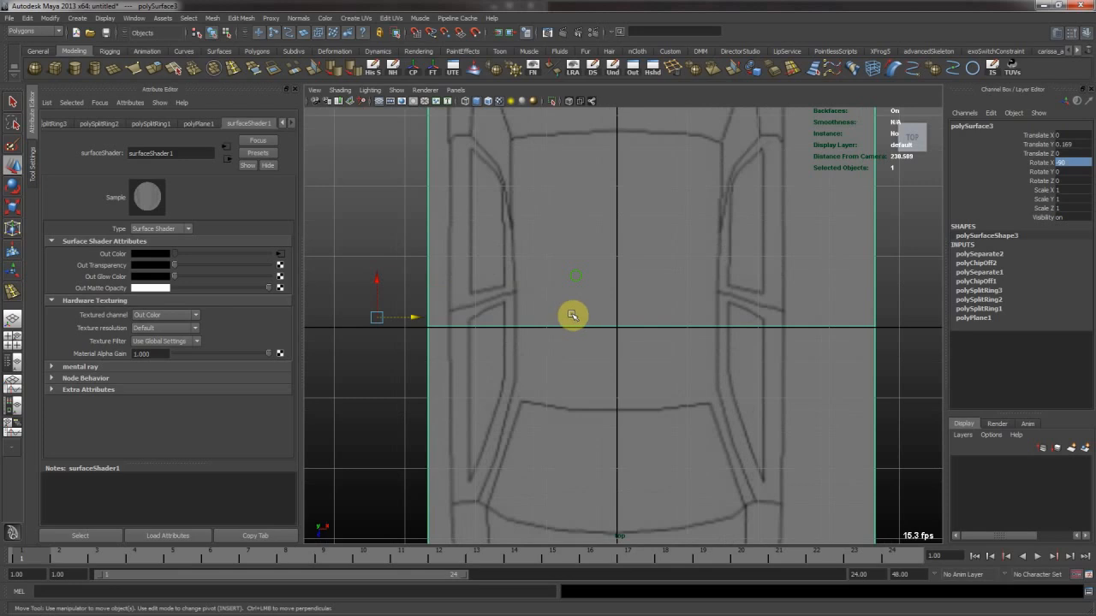
mouse_move(573, 274)
middle_mouse_down("alt")
mouse_move(576, 299)
mouse_move(538, 427)
middle_mouse_up("alt")
middle_click_drag(560, 215, 566, 348, "alt")
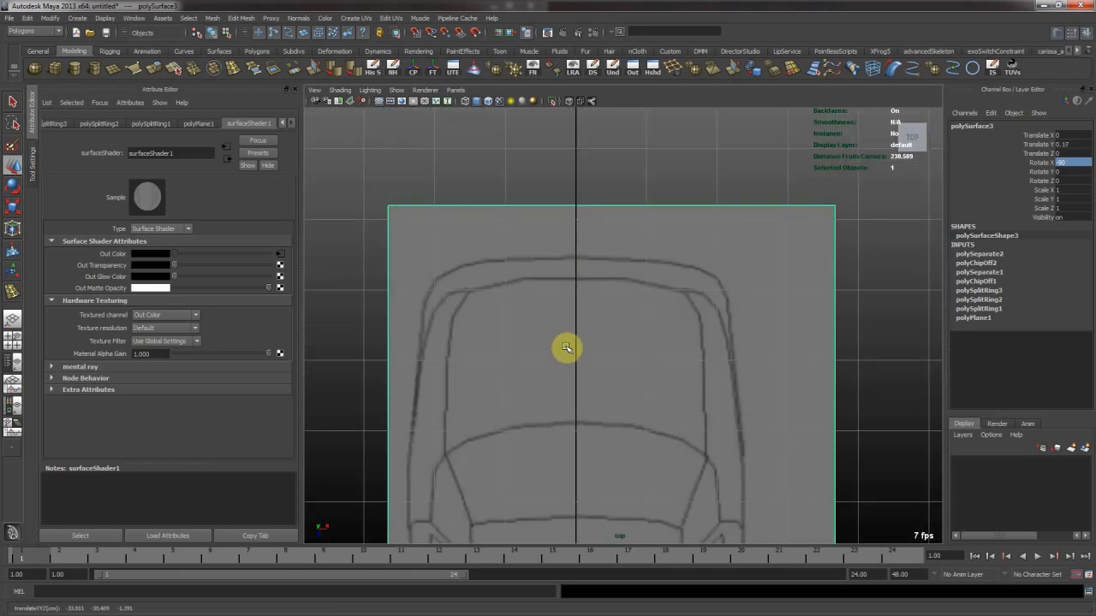
Move the plane with the front and rear views near the origin, to about X -0.01, Y 0.41 and Z -0.135
scroll(577, 303, "down", 6)
key("space")
key("space")
left_click_drag(656, 237, 587, 268, "alt")
left_click(616, 258)
left_click(630, 314)
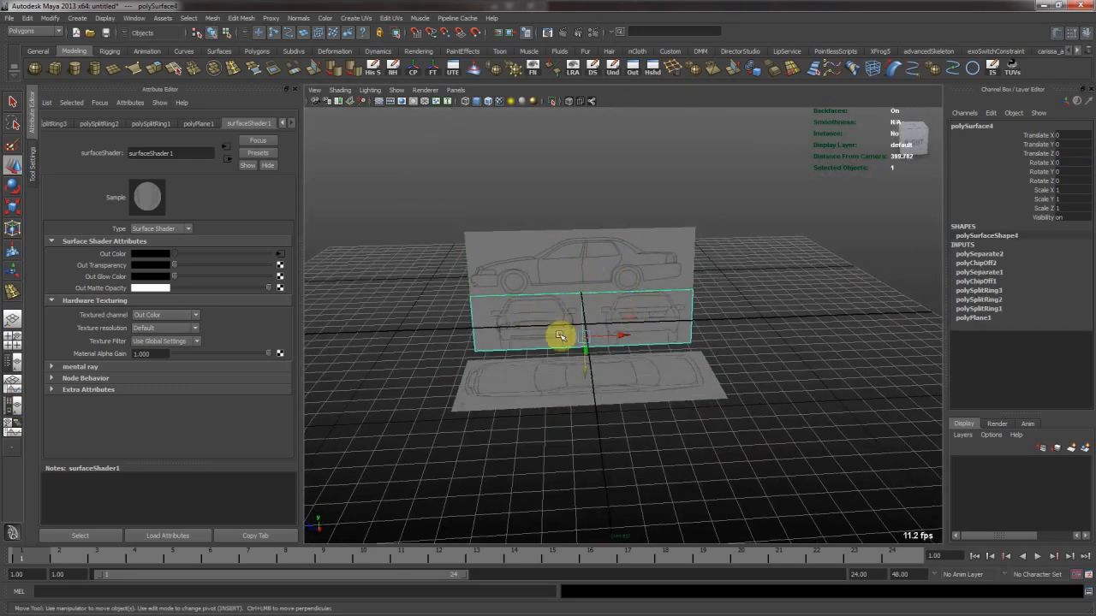
left_click_drag(559, 335, 630, 363, "alt")
left_click_drag(556, 364, 597, 309)
left_click_drag(589, 356, 586, 341)
left_click_drag(552, 406, 611, 376, "alt")
key("space")
key("space")
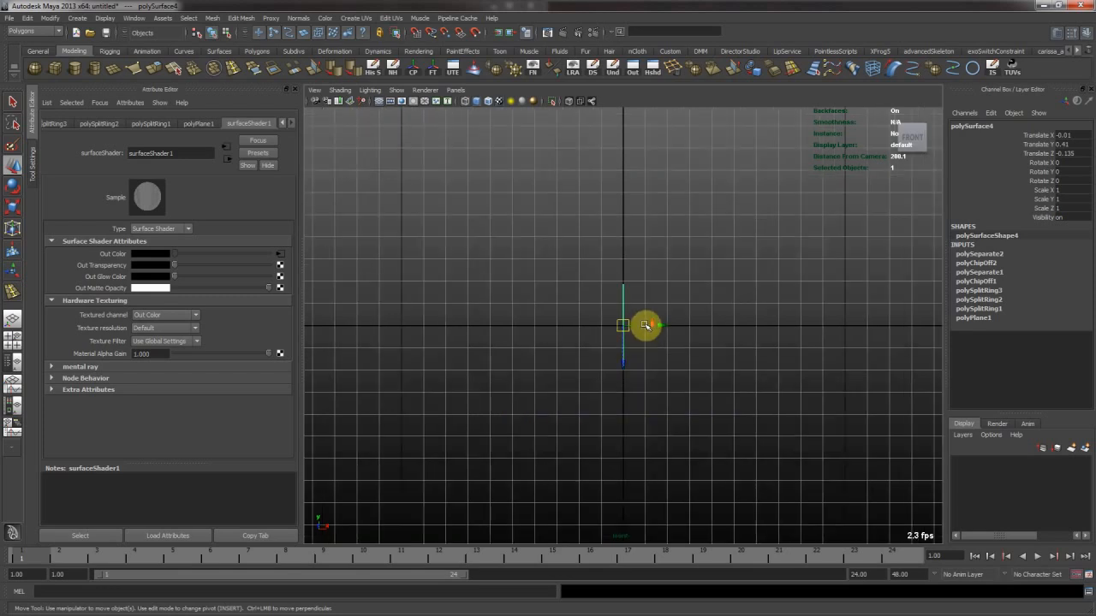
Turn the front-and-rear-view plane to face the front camera with Rotate Z 90
key("e")
left_click_drag(638, 323, 570, 315)
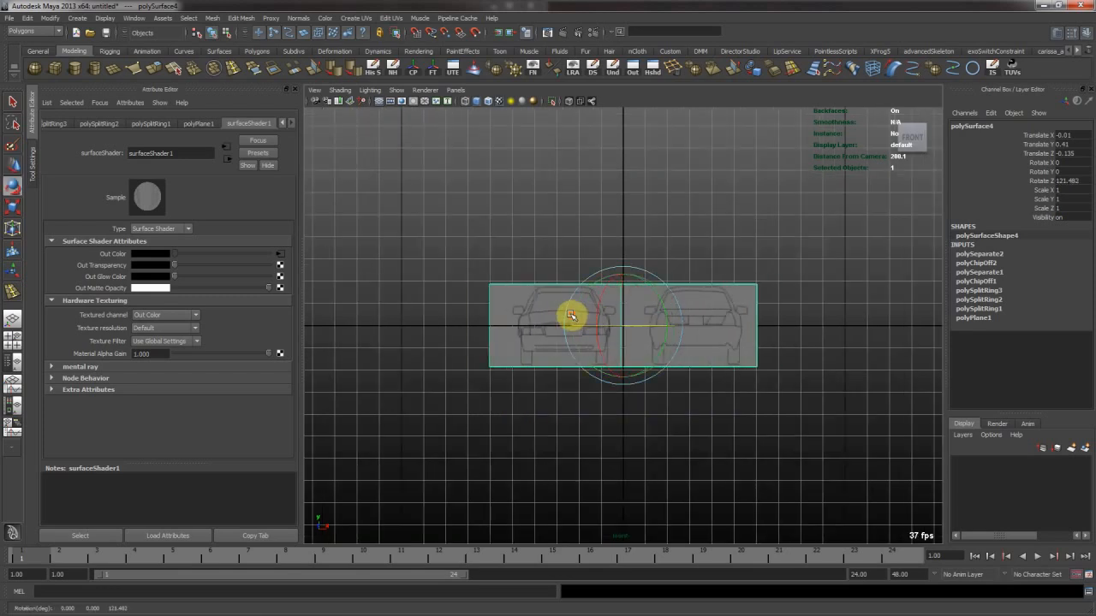
scroll(608, 339, "up", 5)
type("90")
key("Return")
Move the plane to about Y 0.63 and Z -0.26, centring the car's front view with its wheels on the ground line
key("w")
left_click_drag(631, 369, 758, 252)
middle_click_drag(697, 259, 695, 304, "alt")
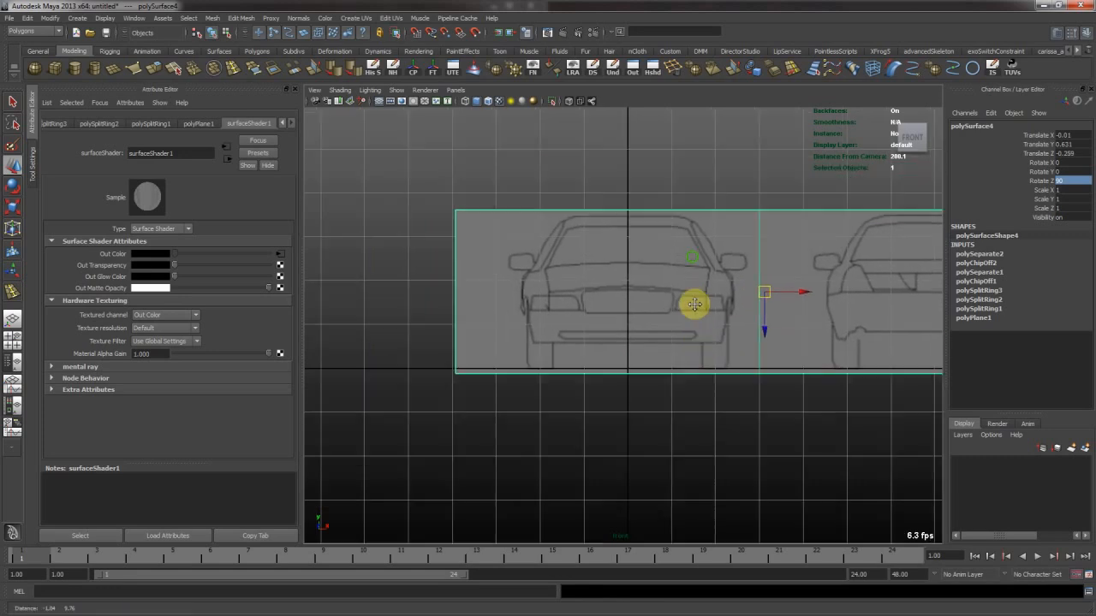
Extract the face showing the car's rear view from the front-and-rear plane as a separate mesh
right_click_drag(695, 304, 779, 325, "alt")
middle_click_drag(780, 324, 676, 290, "alt")
right_click_drag(701, 234, 702, 262)
left_click(726, 244)
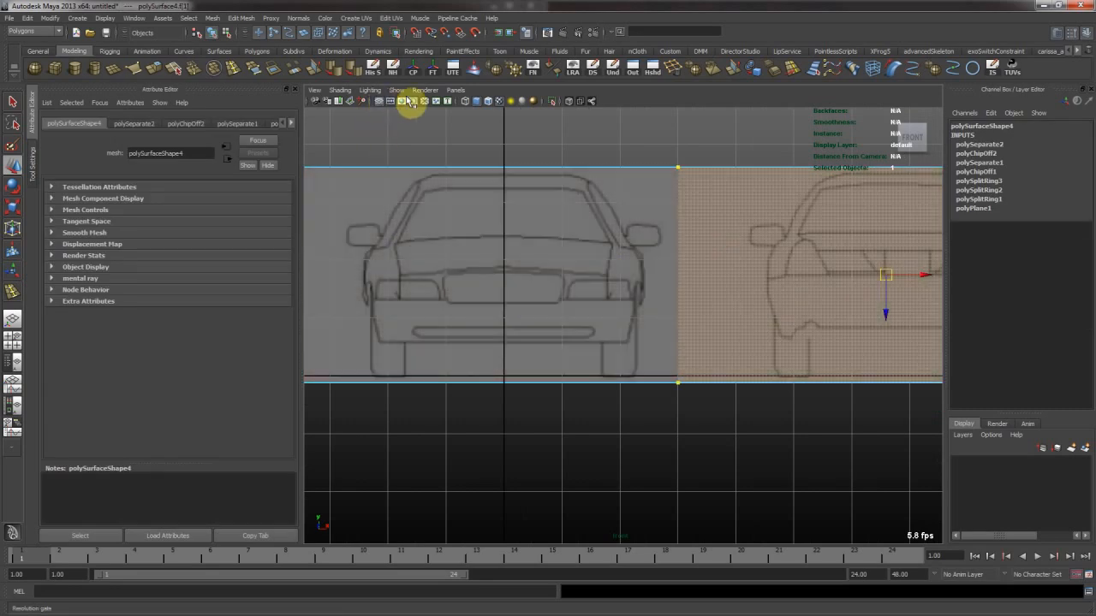
left_click(212, 17)
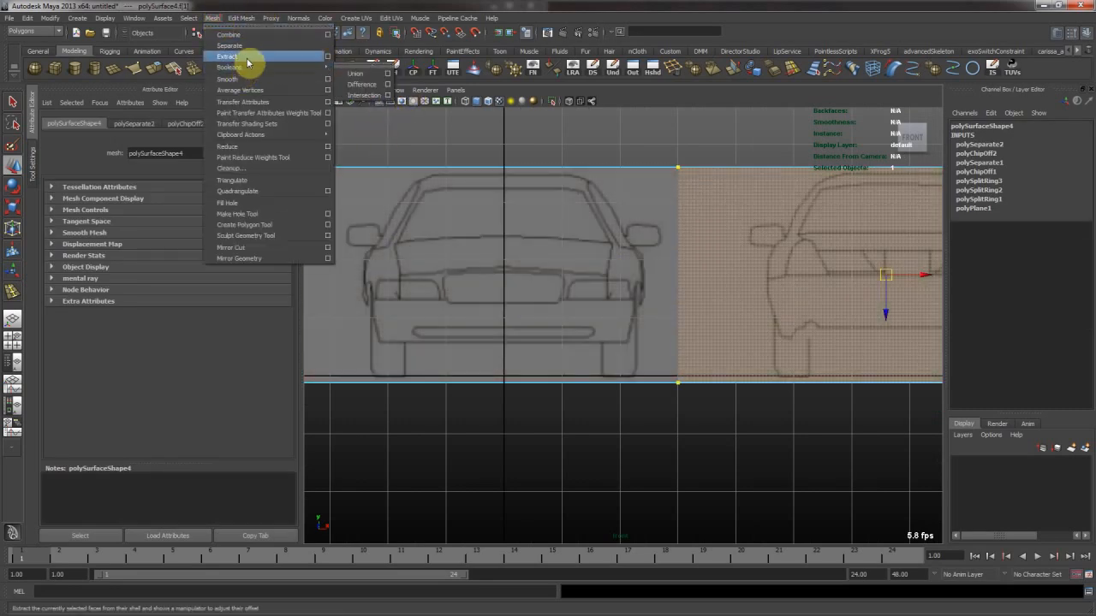
left_click(247, 43)
key("F8")
Centre the rear-view plane's pivot and move it over the front view to about Translate X -0.467
left_click(761, 265)
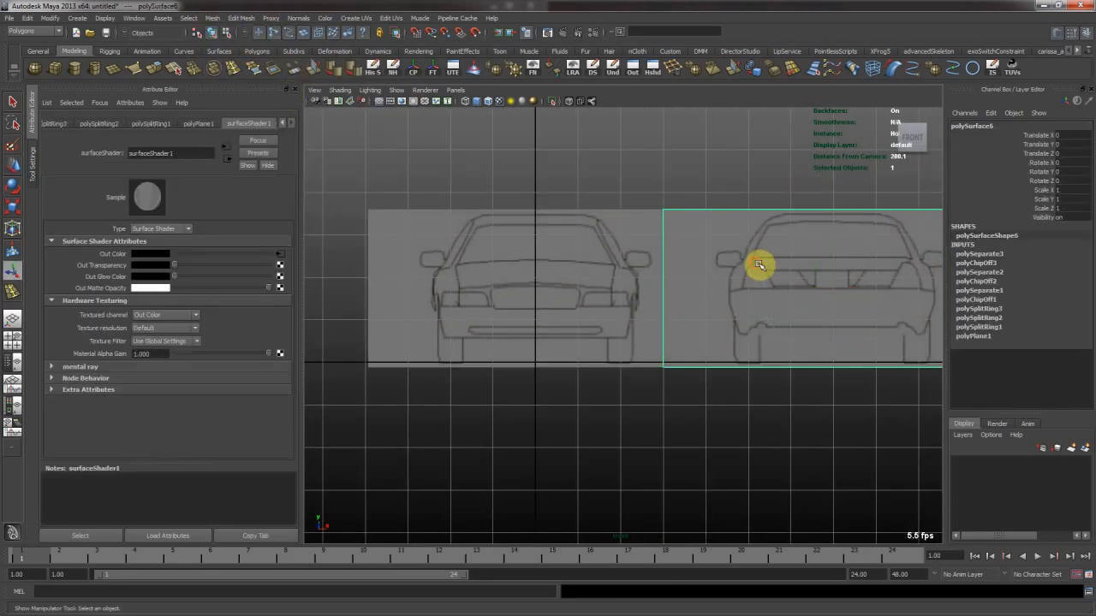
key("w")
left_click(415, 69)
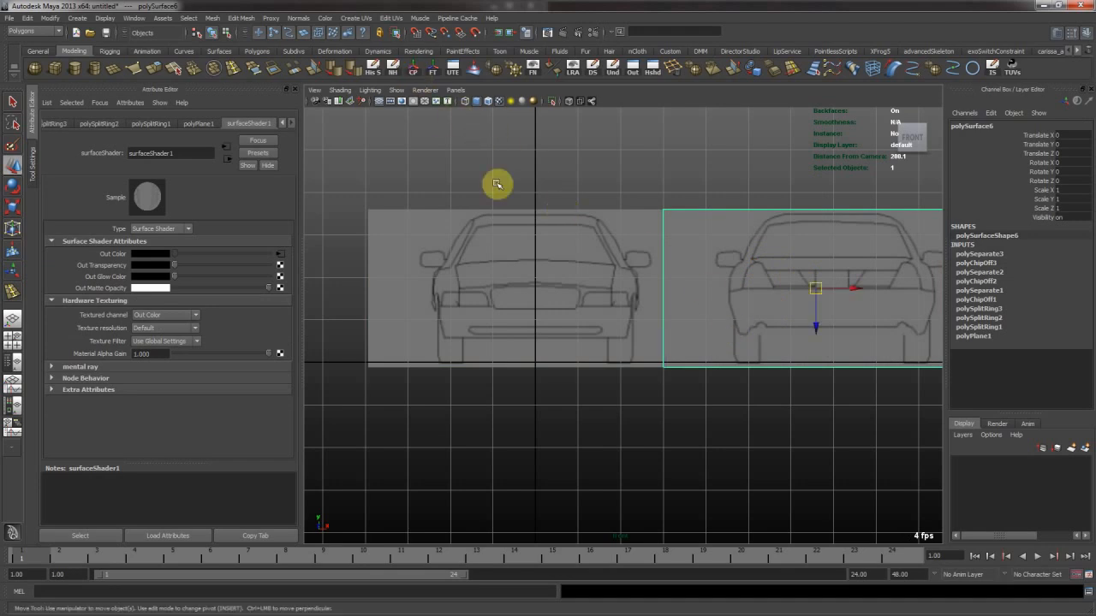
left_click_drag(837, 293, 533, 283)
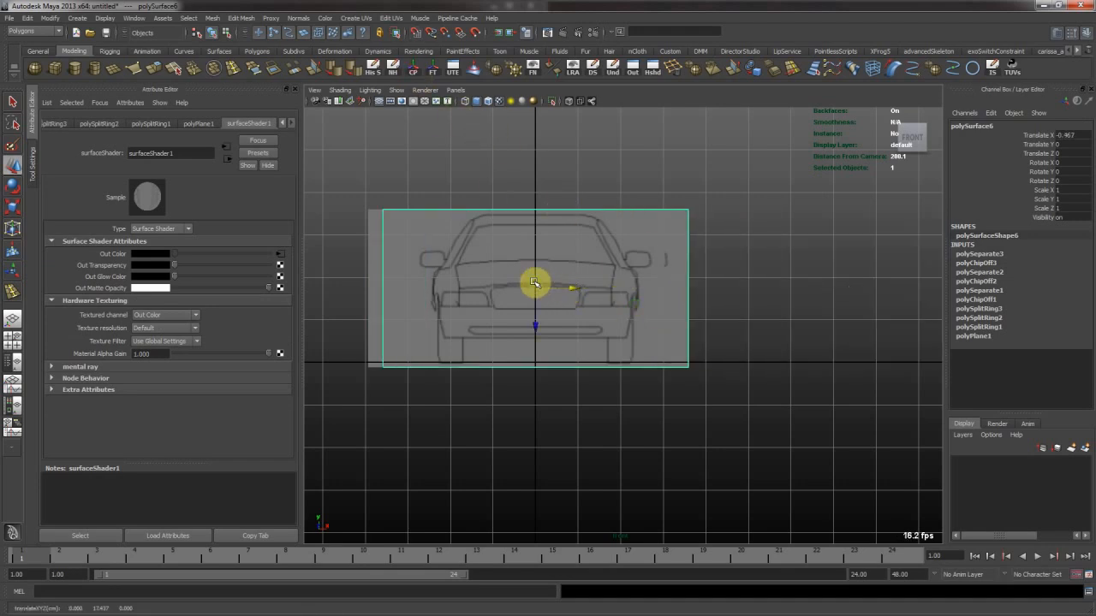
middle_click_drag(533, 283, 658, 333, "alt")
Slide the rear-view plane out behind the car and the front-view plane out in front of it, away from the origin
key("space")
key("space")
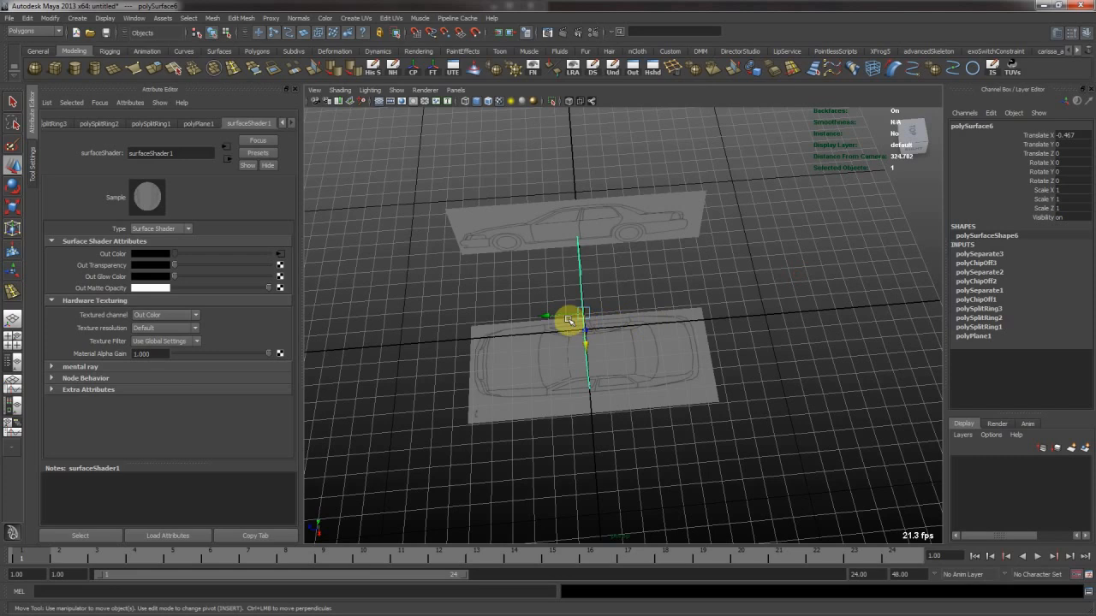
left_click_drag(536, 314, 831, 268)
left_click(596, 291)
left_click_drag(553, 295, 599, 289)
middle_click_drag(702, 287, 545, 308)
left_click_drag(546, 309, 571, 272, "alt")
left_click(639, 297)
left_click_drag(639, 297, 575, 312, "alt")
left_click(458, 305)
middle_click_drag(578, 312, 532, 313)
left_click(656, 315)
left_click_drag(655, 315, 646, 379, "alt")
Inspect the side-view blueprint up close and show the Move tool's settings
key("space")
key("space")
middle_click_drag(611, 201, 665, 288, "alt")
right_click_drag(481, 260, 714, 225, "alt")
middle_click_drag(707, 221, 582, 374, "alt")
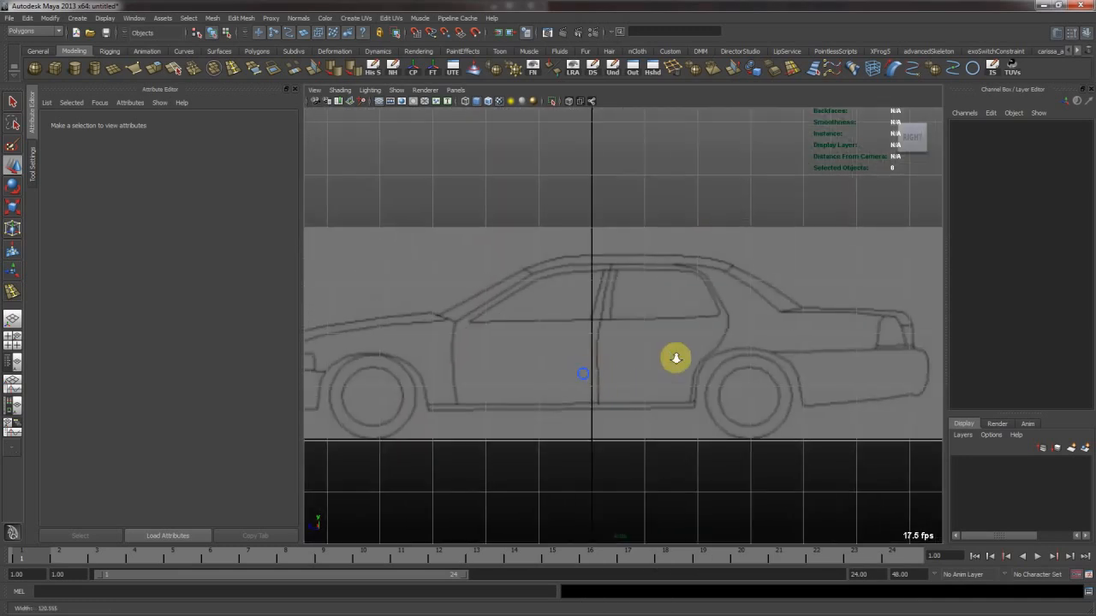
middle_click_drag(691, 355, 786, 321, "alt")
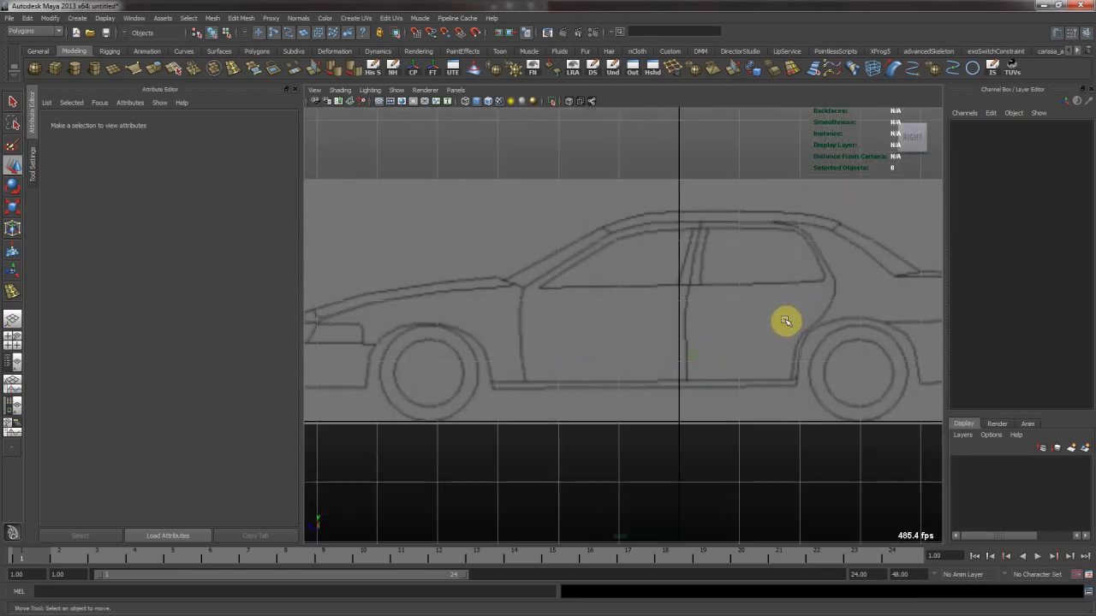
left_click(36, 162)
right_click_drag(616, 303, 531, 279, "alt")
middle_click_drag(568, 279, 639, 264, "alt")
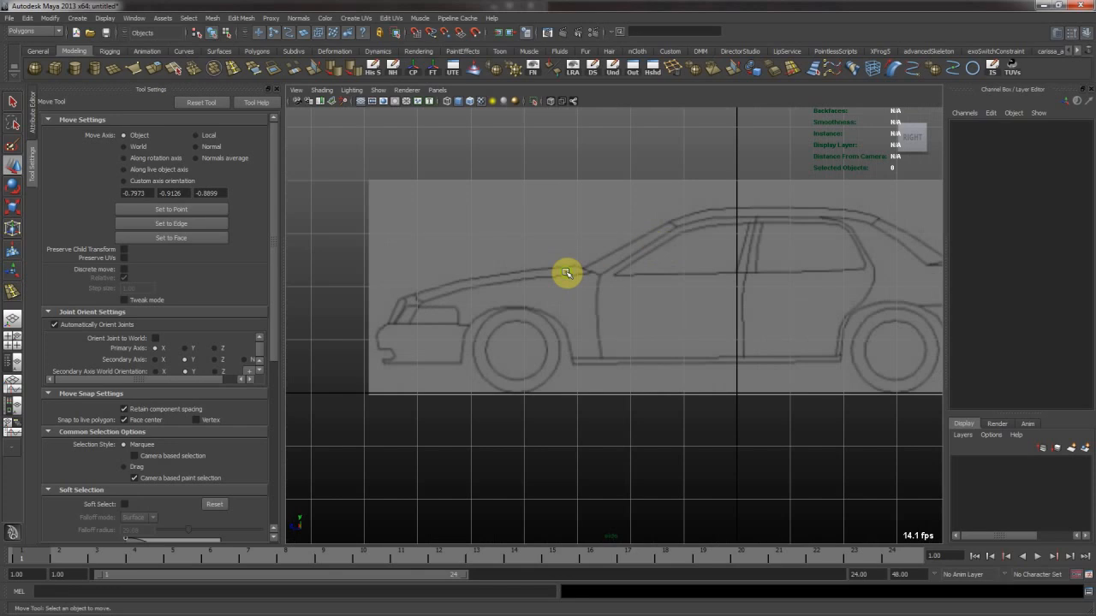
middle_click_drag(566, 273, 460, 283, "alt")
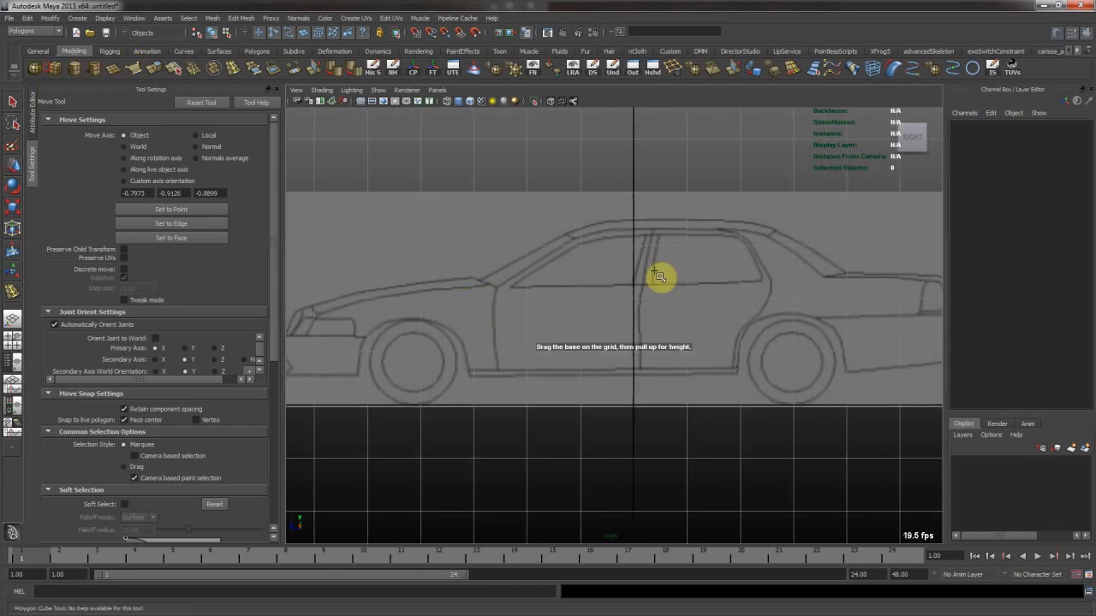
Create a polygon cube over the car's doors, scaled to about 28.5 and moved to about Y 20 and Z -2.5
left_click(633, 300)
key("r")
middle_click_drag(681, 370, 695, 365)
key("w")
middle_click_drag(673, 358, 644, 349)
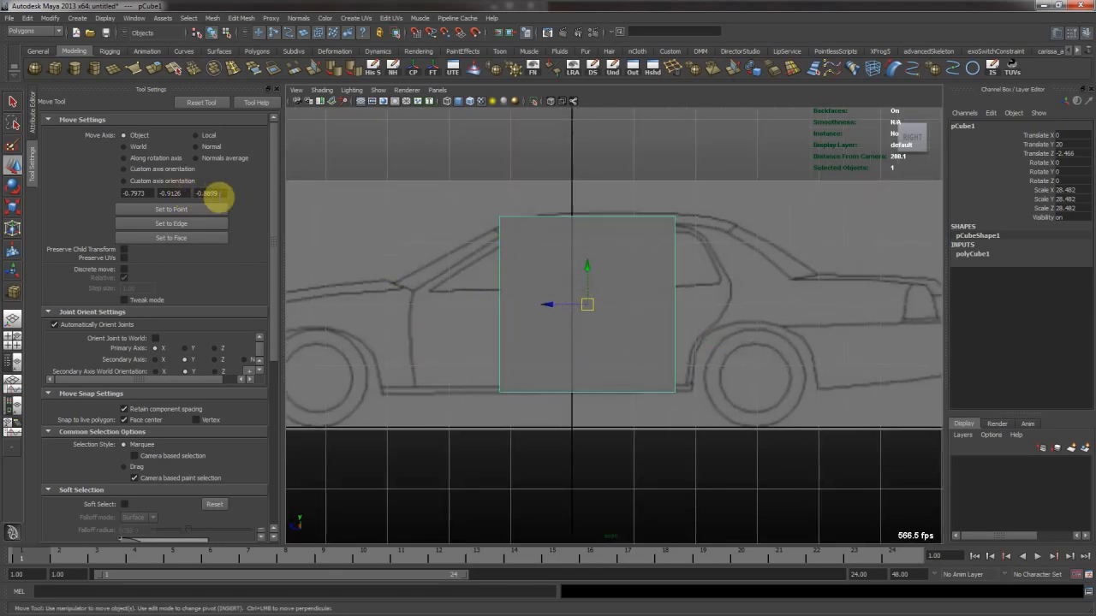
Make the cube's lambert1 material about half transparent so the blueprint shows through
key("ctrl+a")
left_click(250, 125)
left_click_drag(196, 263, 216, 269)
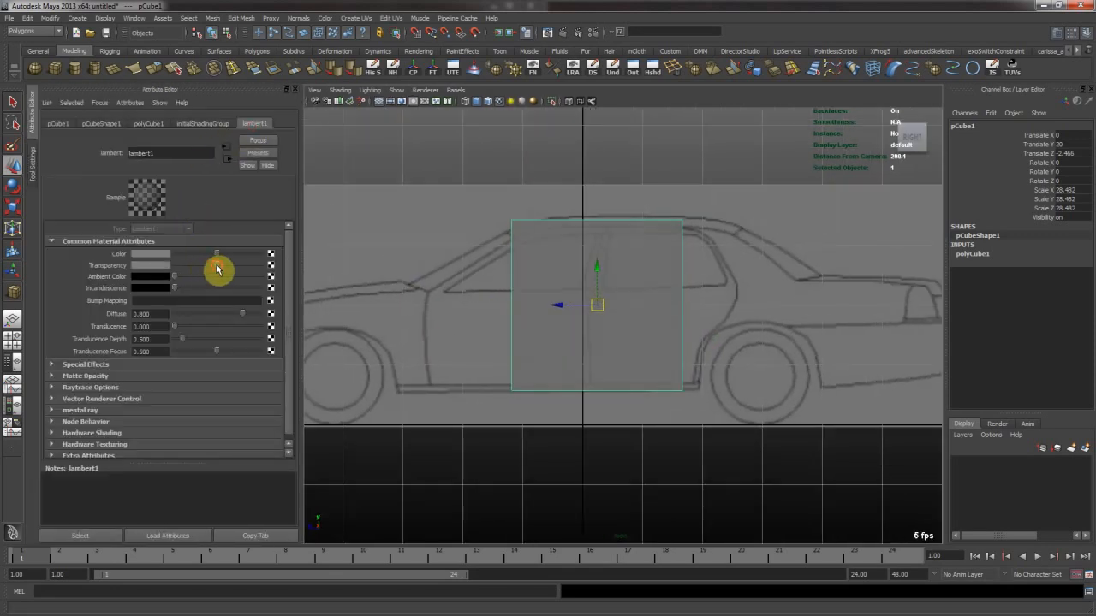
left_click(432, 171)
Scale the cube to about 29.25 and move it to about Y 20.7 and Z -4.75, fitting roof and sill
left_click(582, 327)
middle_click_drag(594, 318, 605, 343, "alt")
key("r")
key("w")
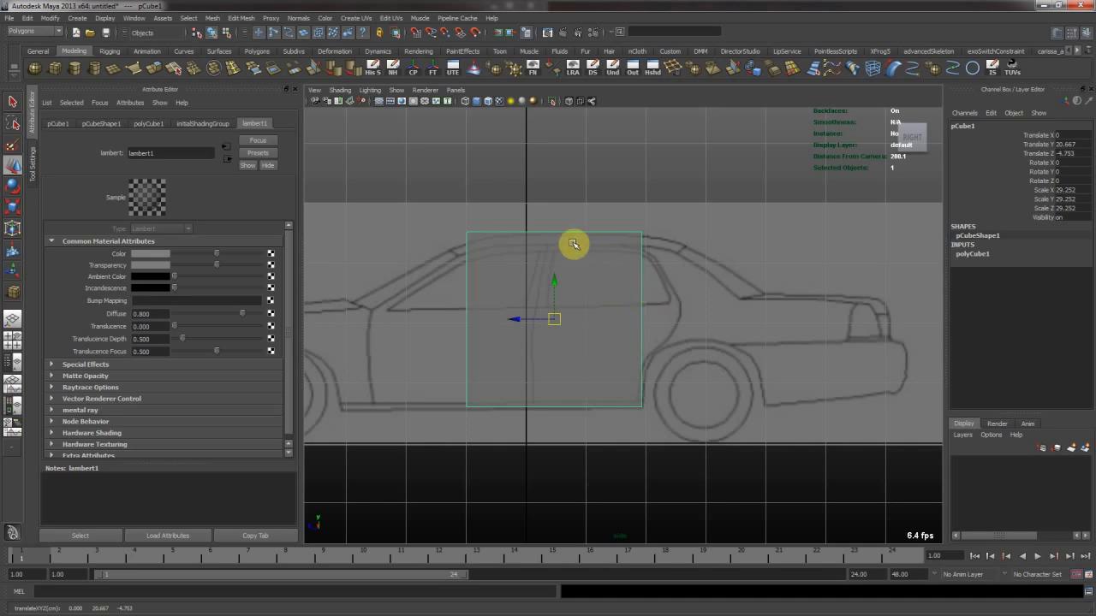
Move the cube's front vertices forward to the front wheel arch, keeping the upper pair at roof height
right_click_drag(574, 244, 435, 213)
left_click_drag(435, 214, 542, 247)
middle_click_drag(543, 247, 618, 220, "alt")
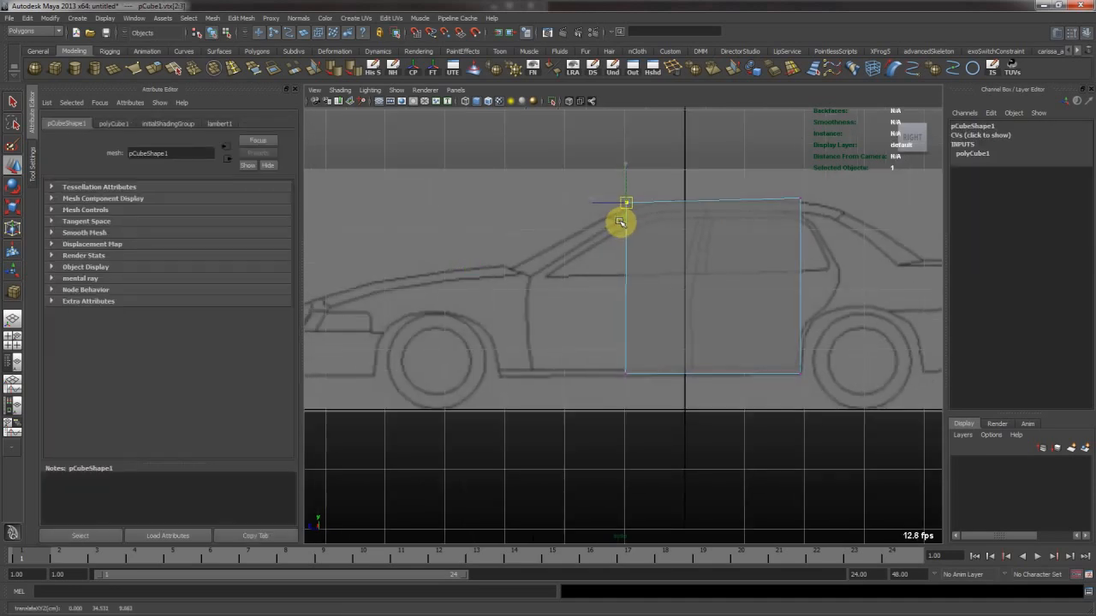
middle_click(570, 312)
middle_click_drag(644, 390, 520, 394)
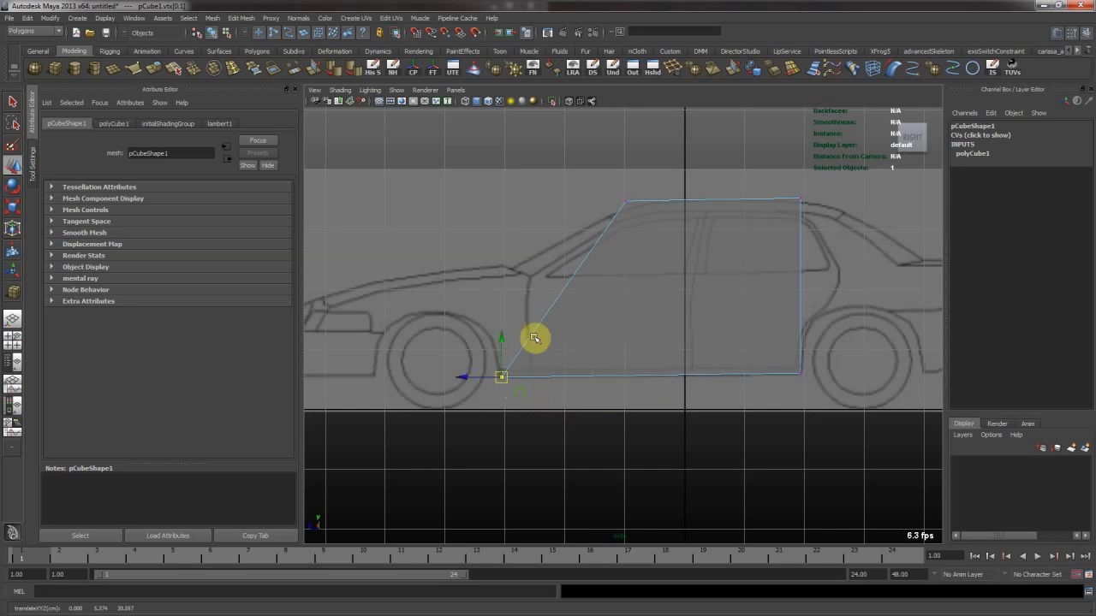
left_click_drag(612, 189, 648, 209)
middle_click_drag(648, 210, 530, 210)
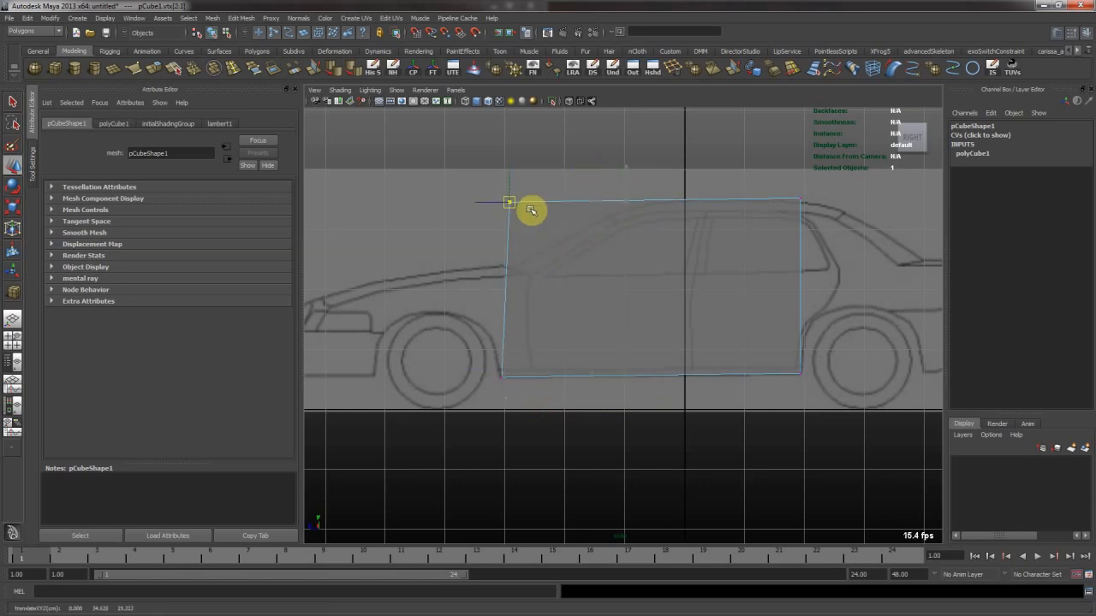
middle_click(728, 154)
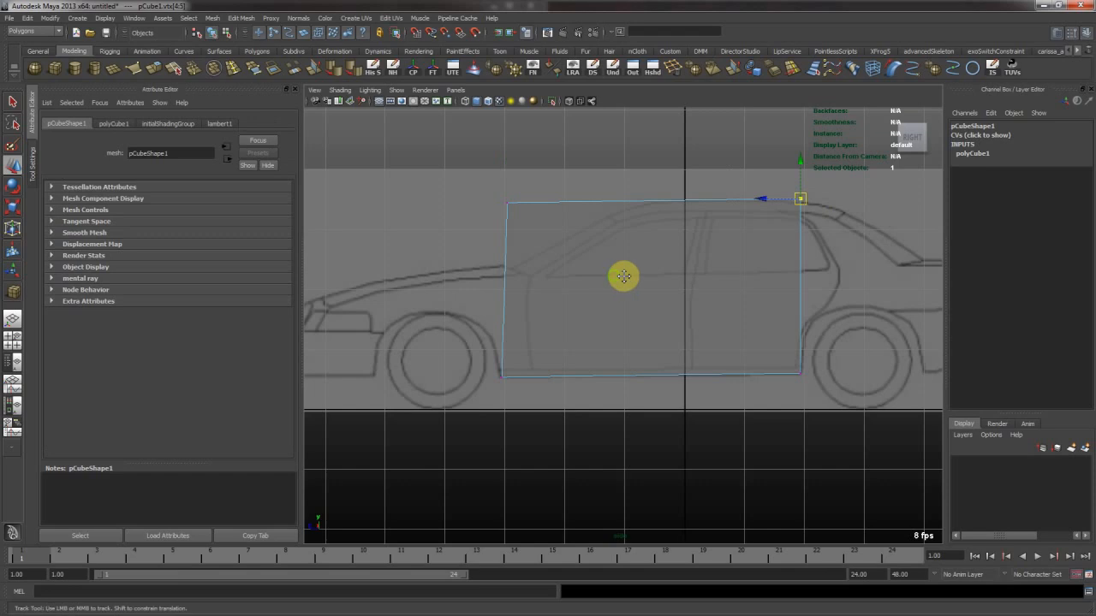
Turn off the Move tool's reflection and extrude the cube's front face forward to the front bumper
middle_click_drag(624, 274, 707, 217, "alt")
key("F8")
middle_click_drag(654, 277, 687, 259, "alt")
right_click_drag(687, 259, 687, 293)
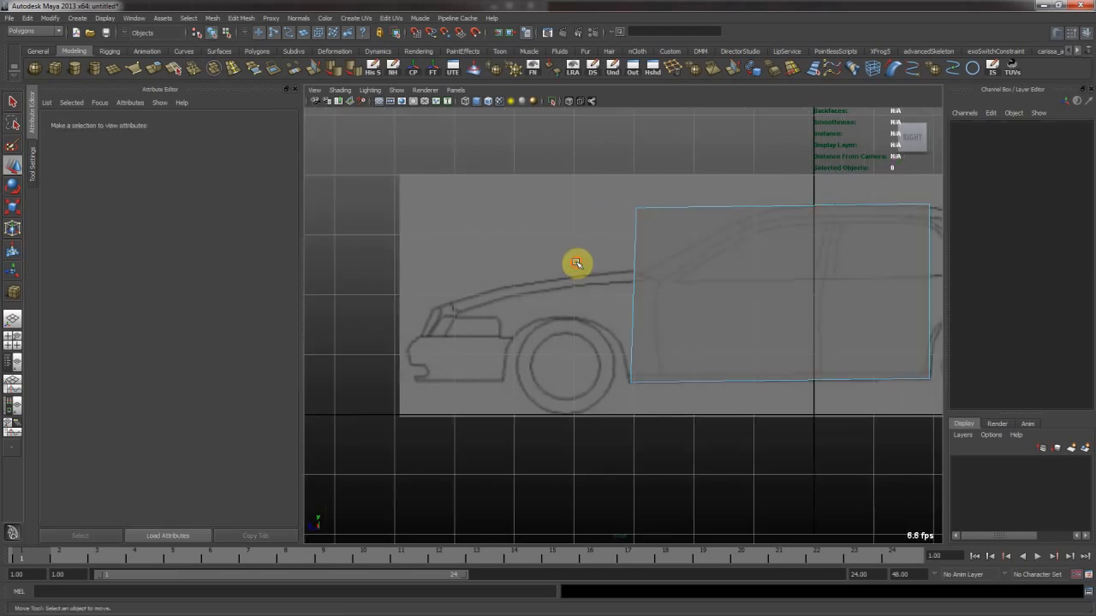
left_click_drag(597, 272, 661, 310)
left_click_drag(705, 179, 716, 419, "ctrl")
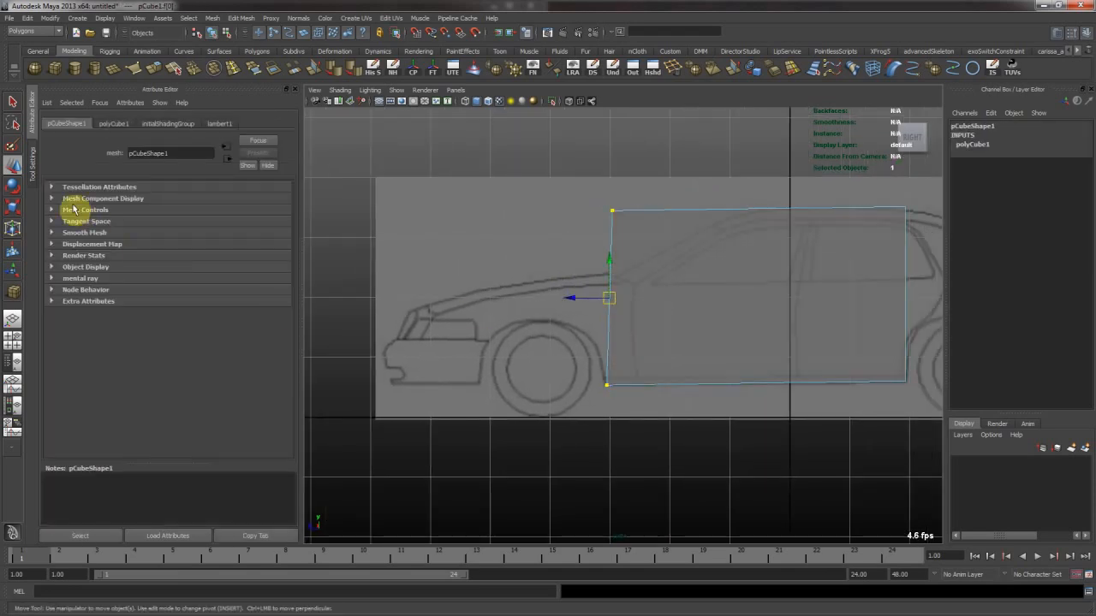
left_click(32, 163)
scroll(131, 424, "down", 5)
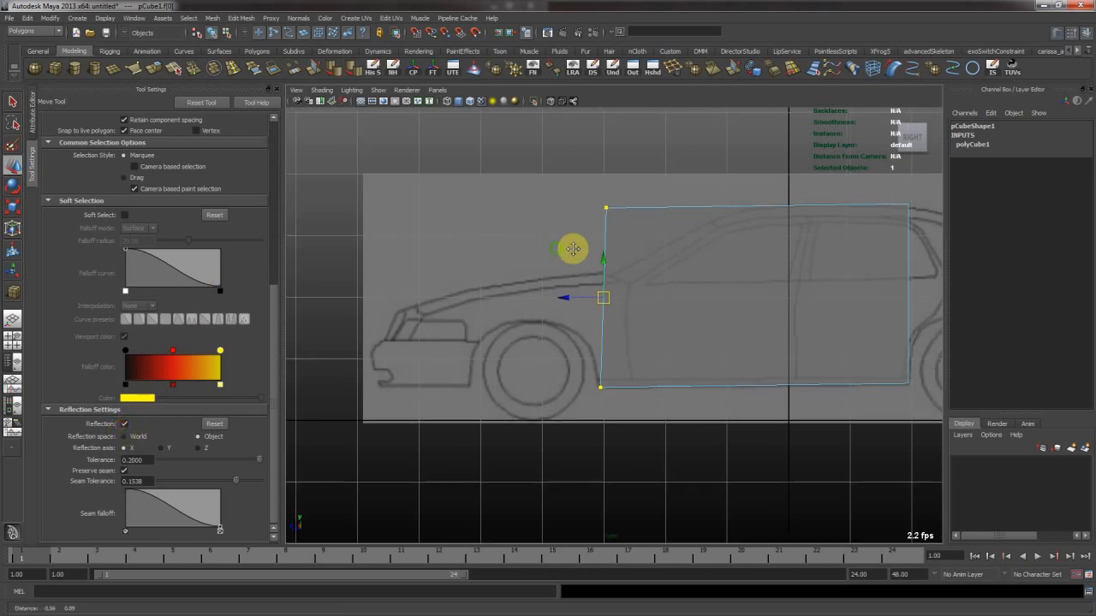
middle_click_drag(570, 247, 613, 248, "alt")
left_click(125, 424)
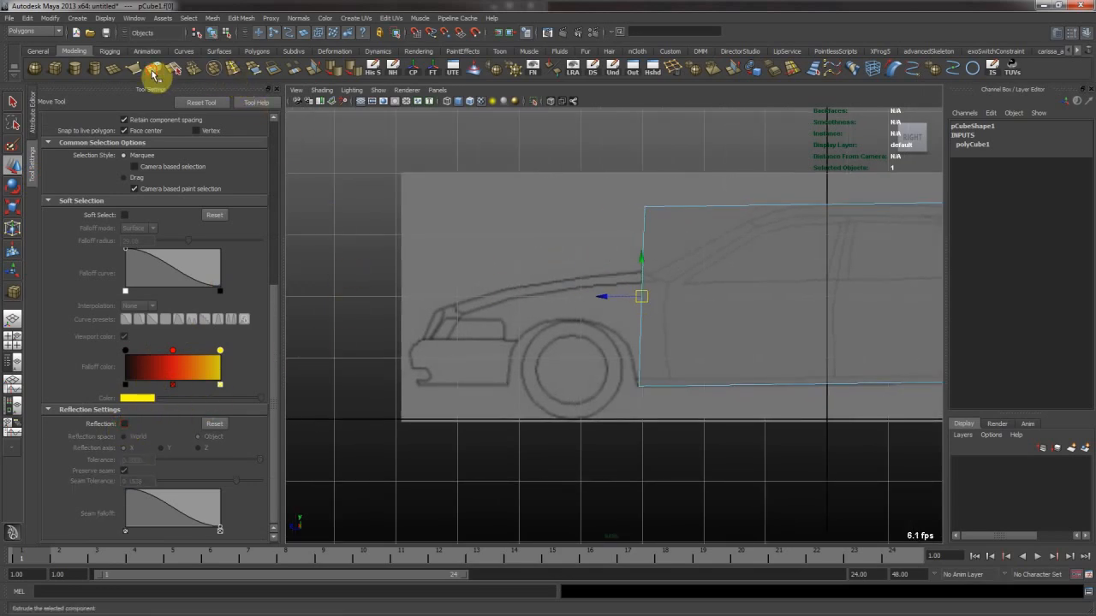
key("ctrl+e")
left_click_drag(641, 294, 383, 316)
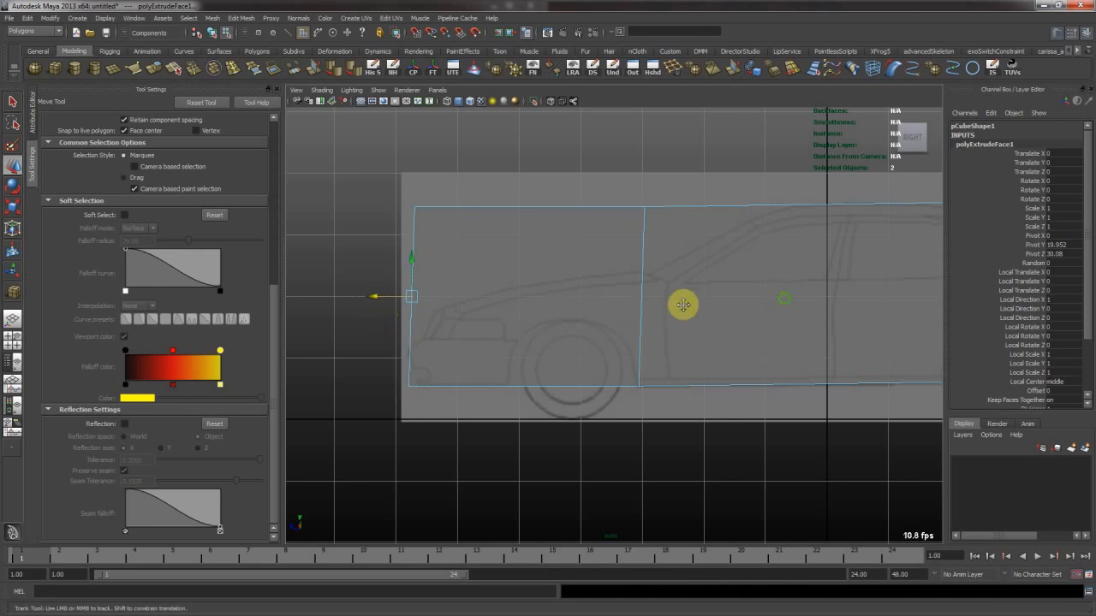
Extrude the cube's rear face backward to the end of the rear bumper
middle_click_drag(765, 296, 599, 284, "alt")
left_click(624, 274)
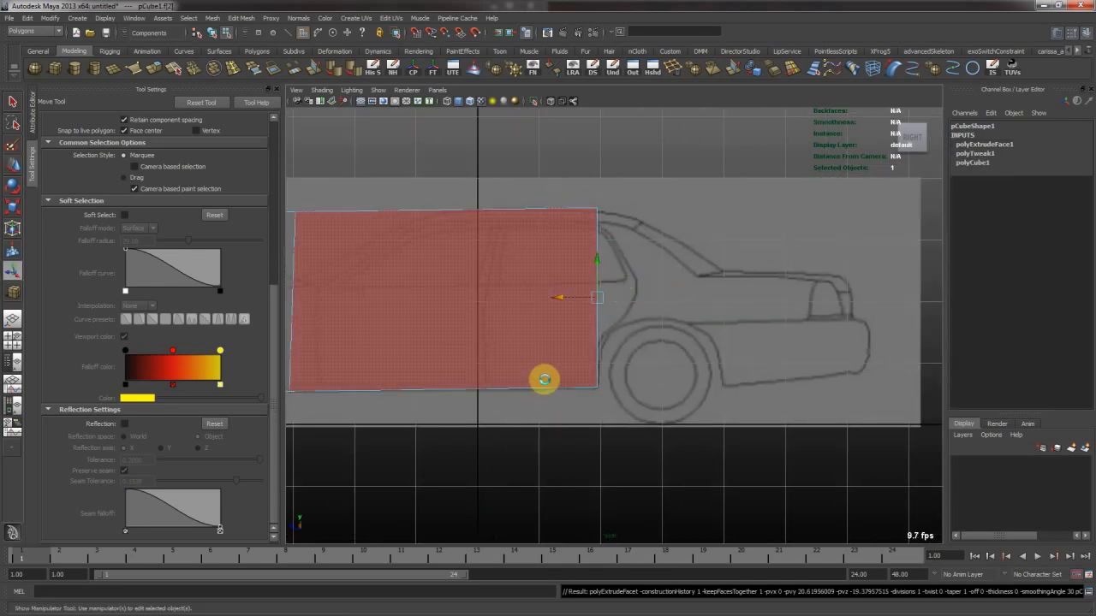
key("ctrl+e")
key("w")
left_click_drag(554, 299, 821, 284)
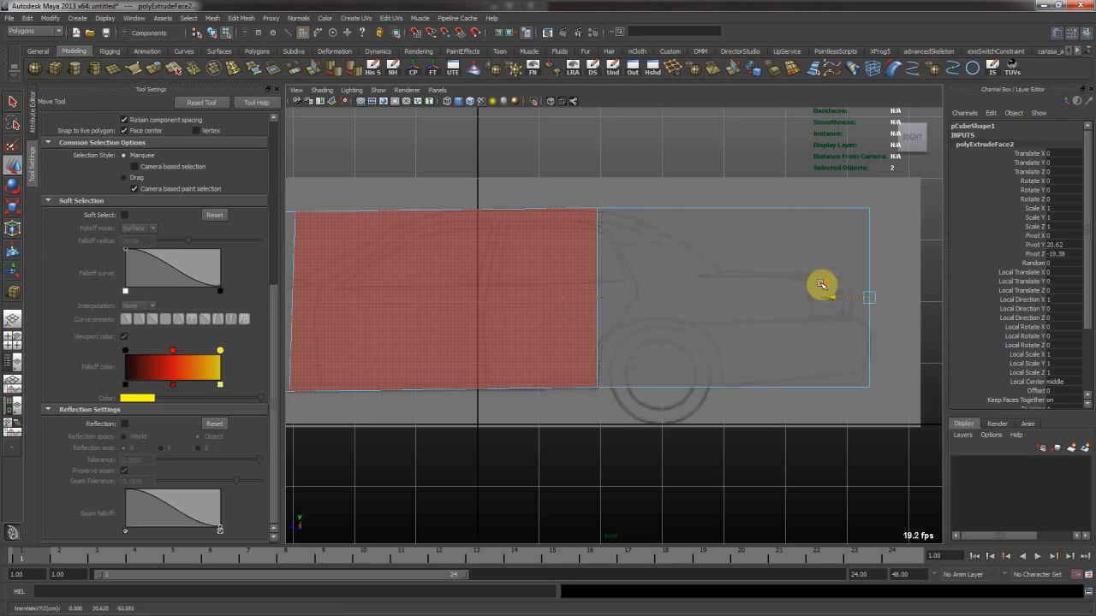
Raise the Color Gain of the side blueprint's file texture to full white
middle_click_drag(495, 325, 624, 330, "alt")
right_click_drag(624, 330, 658, 262)
left_click(635, 205)
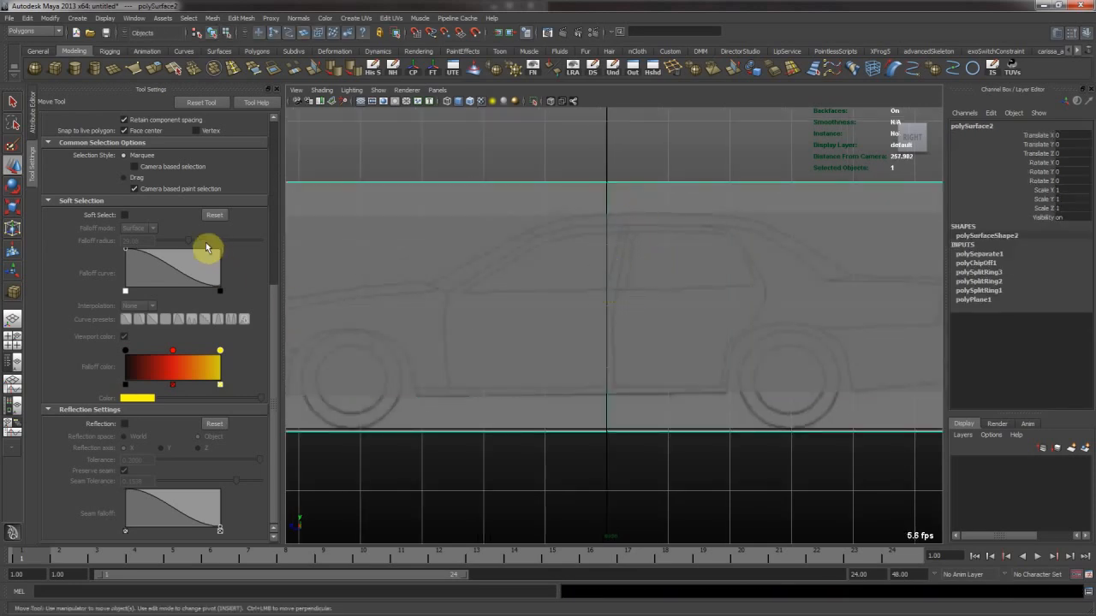
key("ctrl+a")
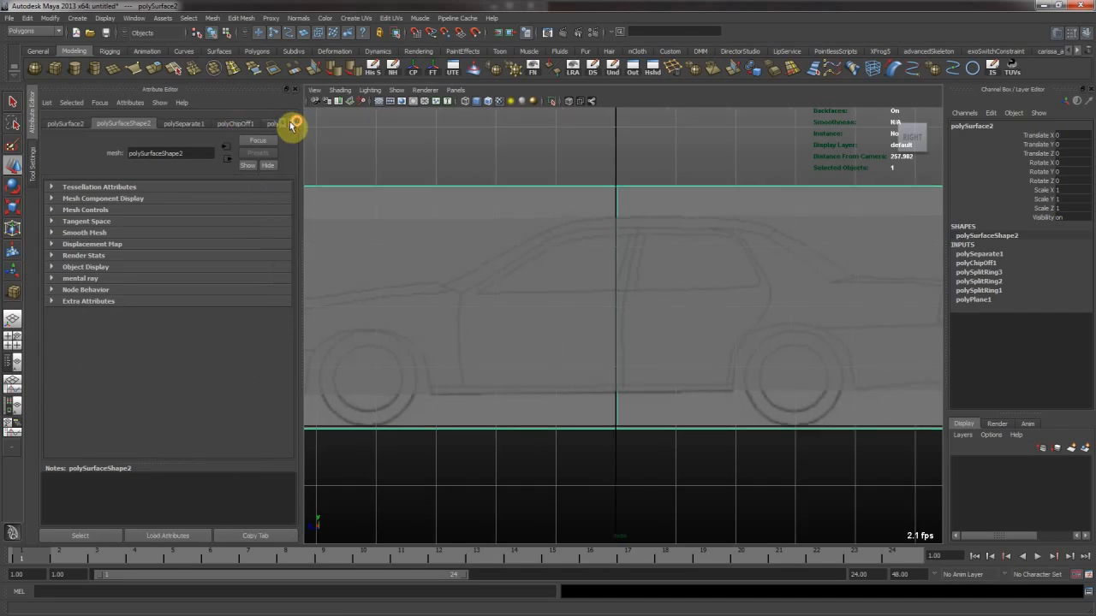
left_click(293, 124)
left_click(247, 124)
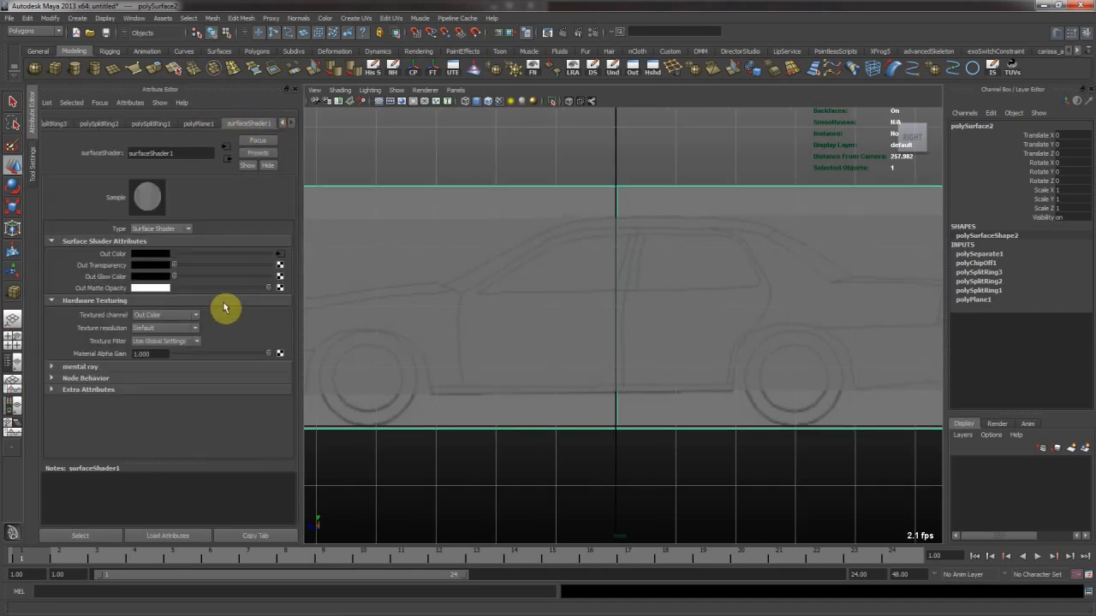
left_click(279, 255)
scroll(193, 410, "down", 2)
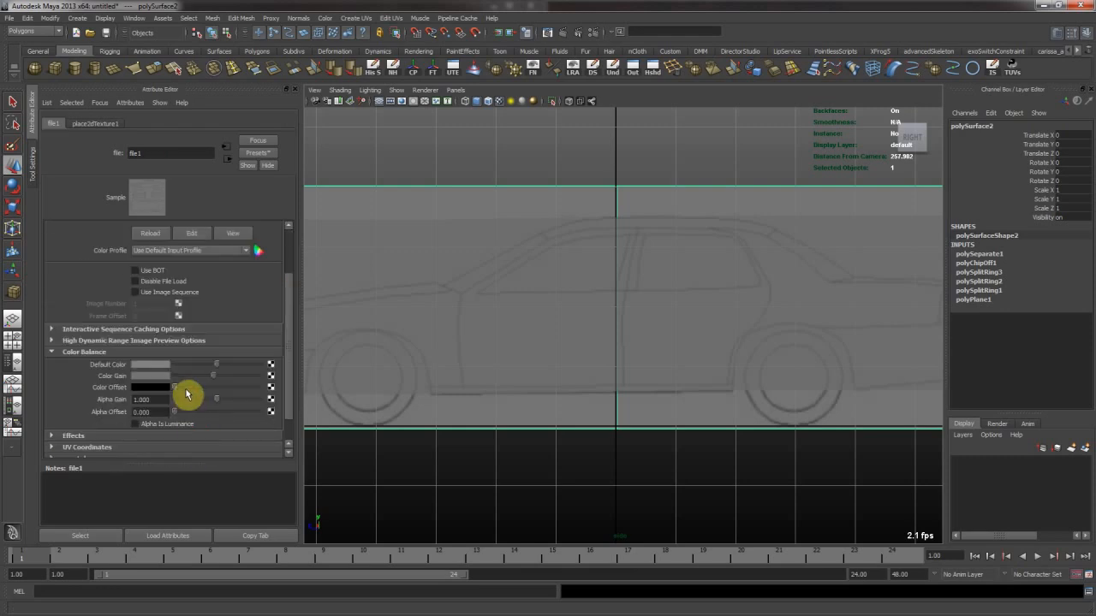
left_click_drag(199, 382, 284, 374)
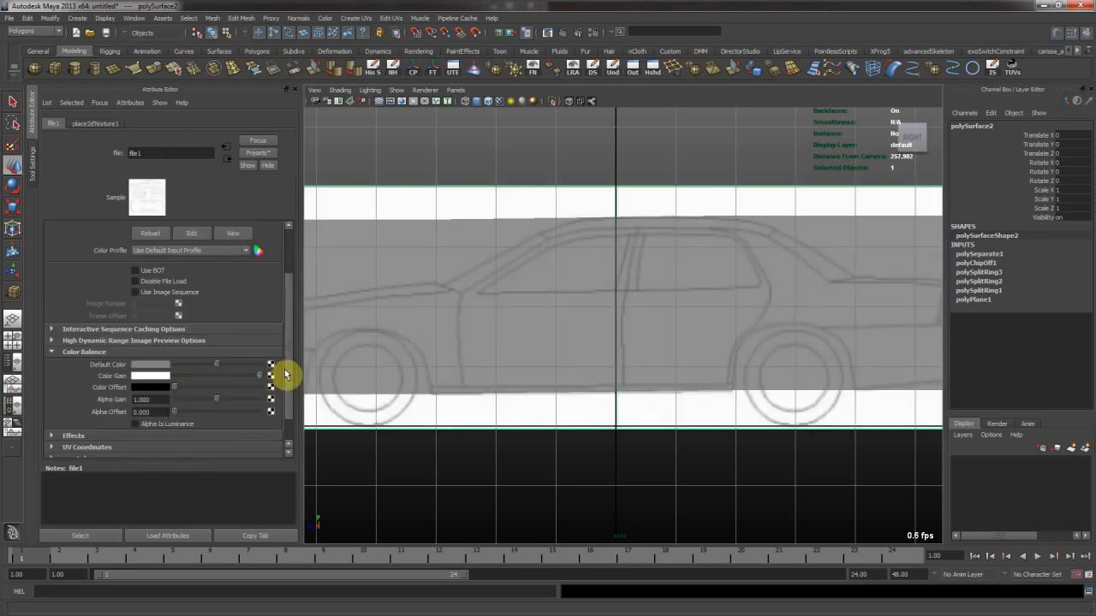
Set the value of the blueprint texture's Color Offset to -0.7 to darken its lines
left_click(155, 389)
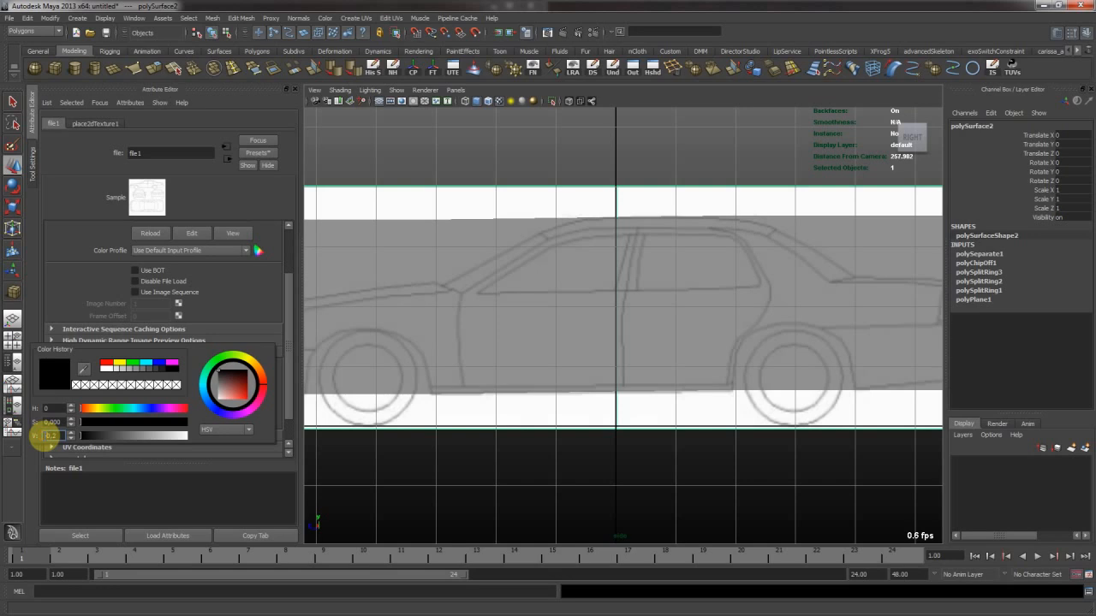
left_click(49, 436)
type("0.2")
key("Return")
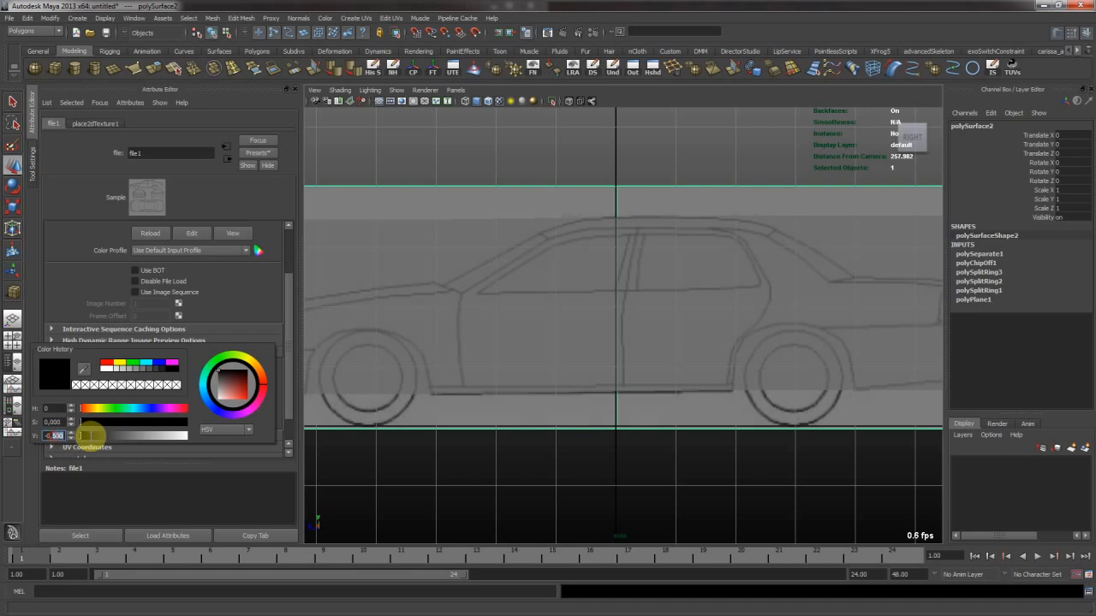
key("Return")
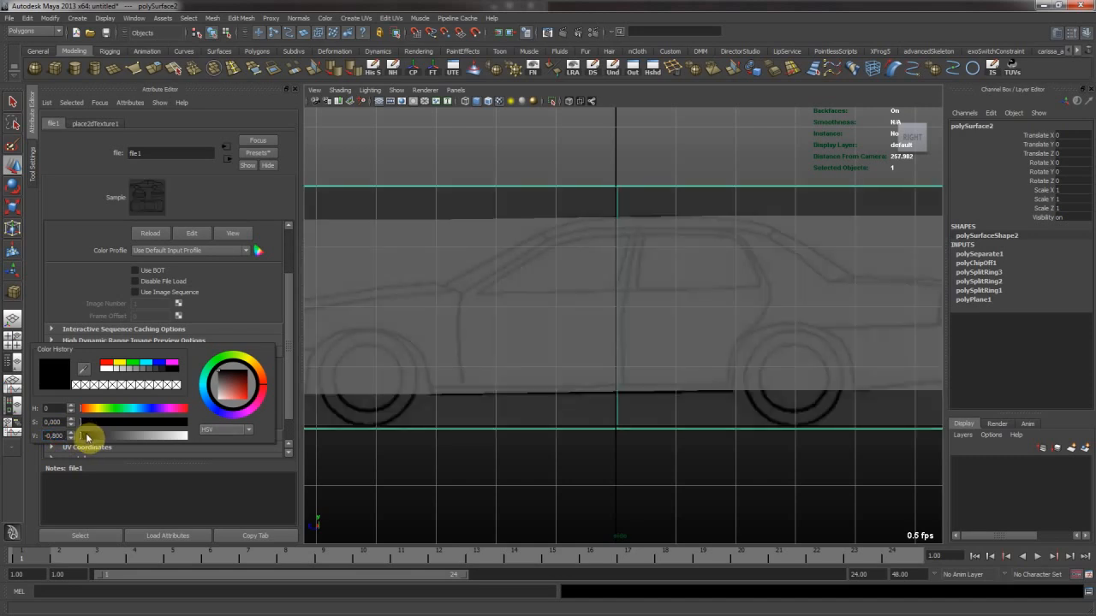
left_click_drag(53, 436, 85, 437)
key("Return")
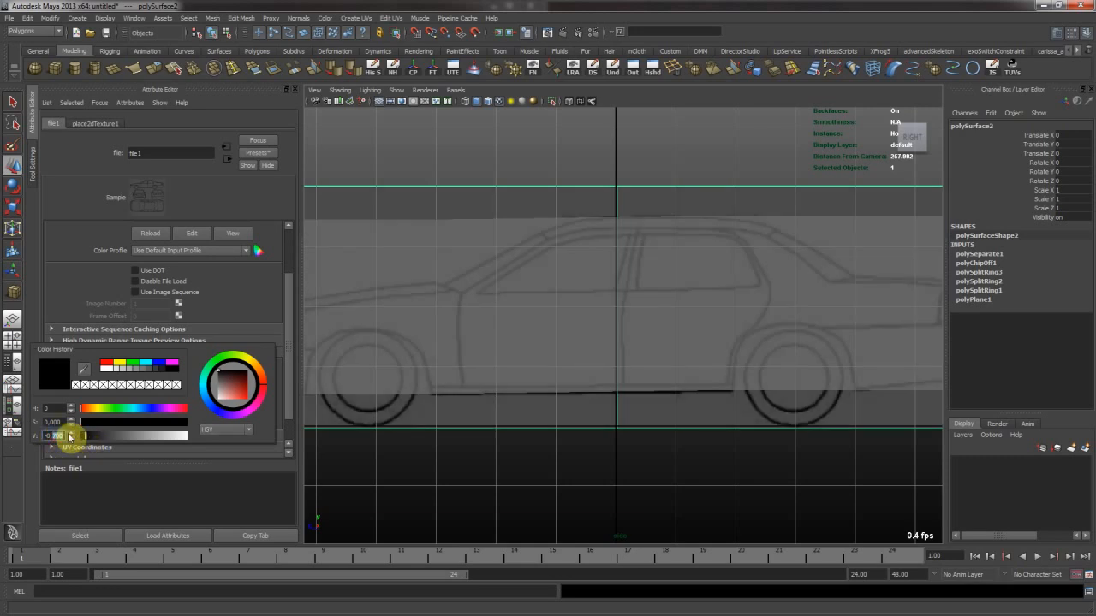
key("Return")
left_click(539, 172)
Select the extruded body cube over the side blueprint
right_click_drag(660, 273, 491, 296, "alt")
middle_click_drag(491, 295, 587, 305, "alt")
left_click(615, 320)
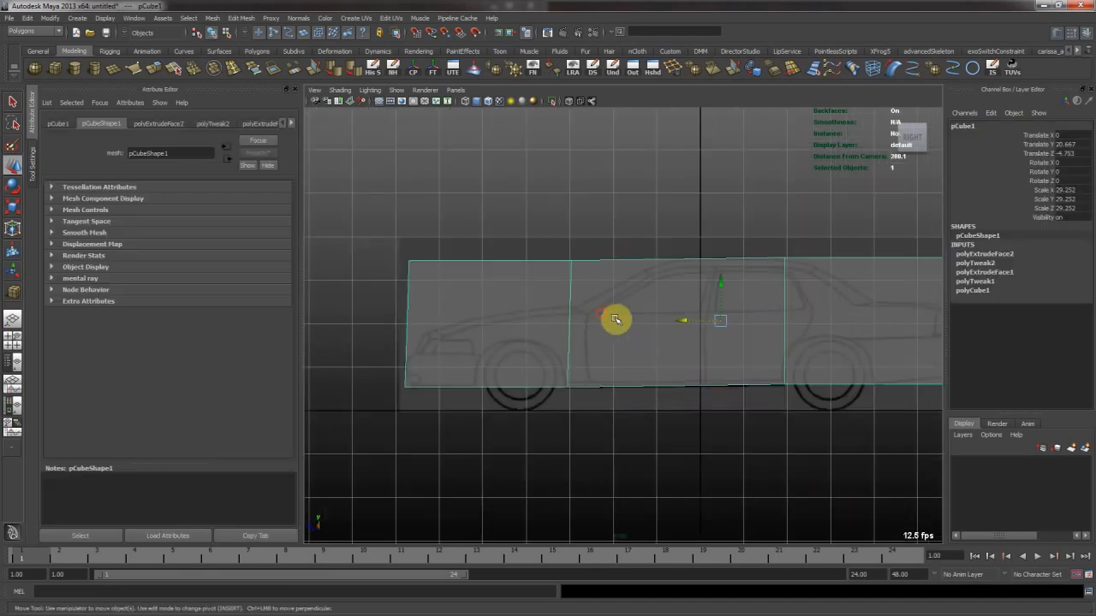
middle_click_drag(622, 342, 551, 322, "alt")
right_click_drag(550, 323, 779, 296, "alt")
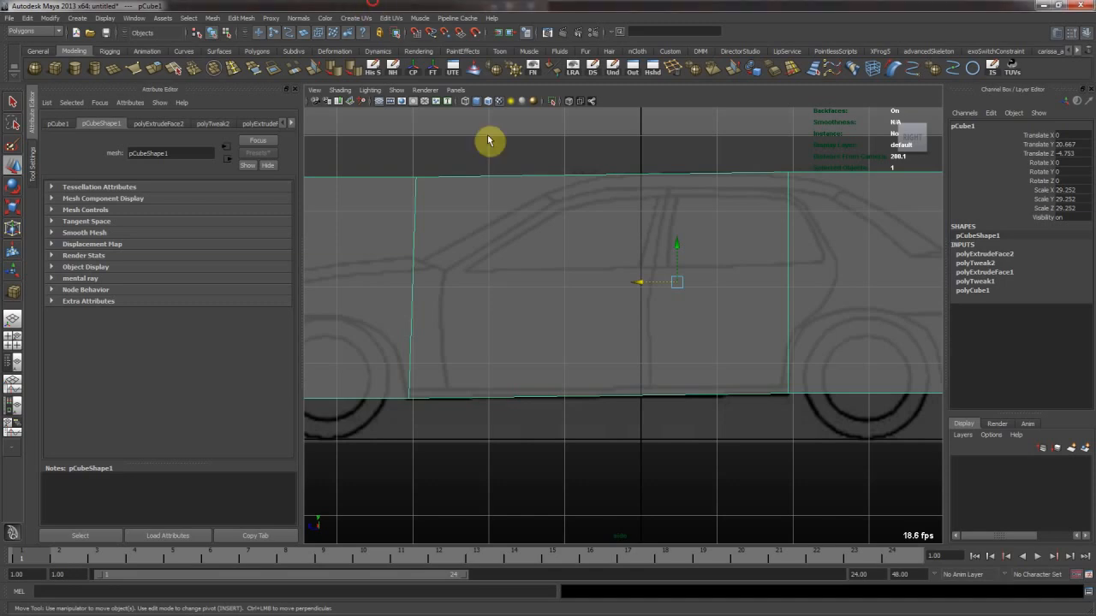
middle_click_drag(496, 255, 588, 283, "alt")
Nudge the body's lower vertices at the rear door edge to fit the sill in front of the rear wheel
left_click(32, 167)
right_click_drag(440, 330, 441, 304)
left_click_drag(464, 267, 548, 321)
mouse_move(582, 326)
middle_mouse_down("alt")
mouse_move(547, 350)
mouse_move(511, 328)
mouse_move(477, 340)
middle_mouse_up("alt")
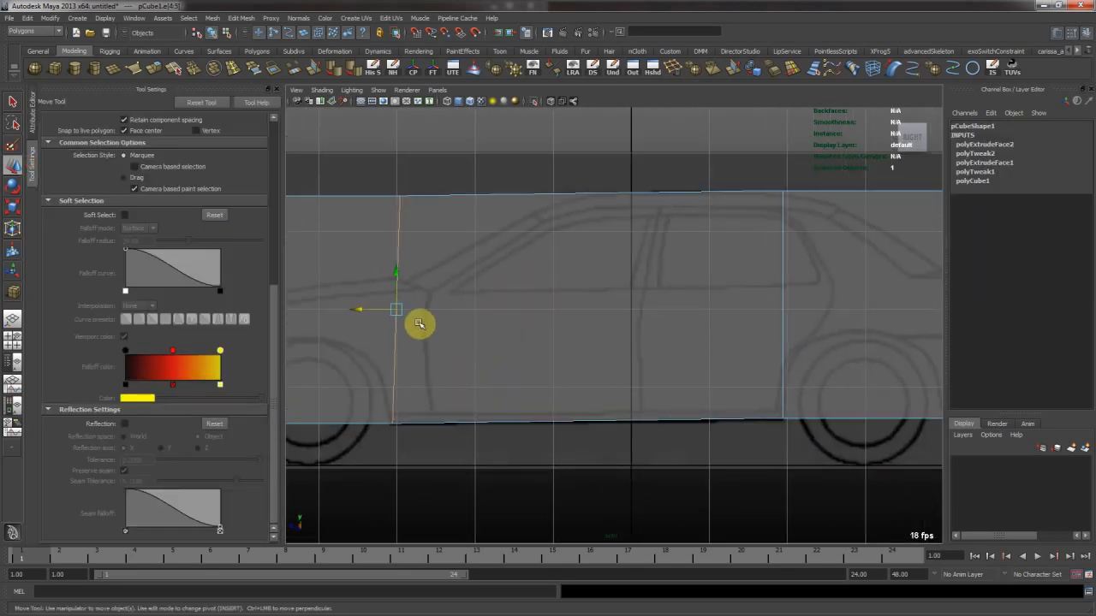
middle_click_drag(660, 268, 750, 252, "alt")
right_click_drag(750, 251, 413, 260, "alt")
middle_click_drag(412, 260, 414, 245, "alt")
right_click_drag(419, 250, 653, 326, "alt")
middle_click_drag(654, 326, 479, 274, "alt")
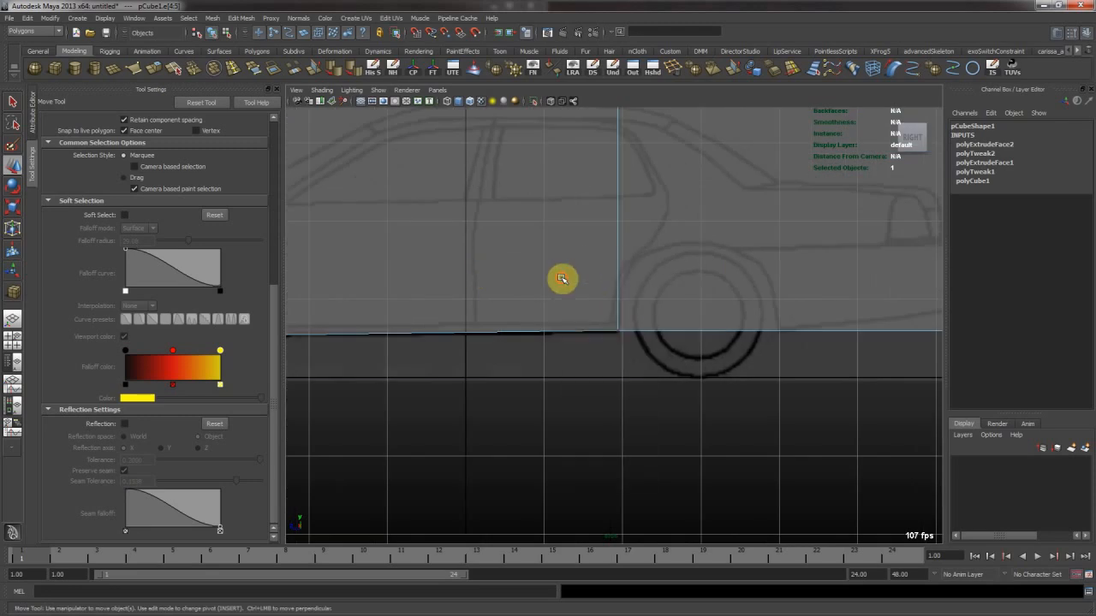
left_click_drag(560, 276, 639, 345)
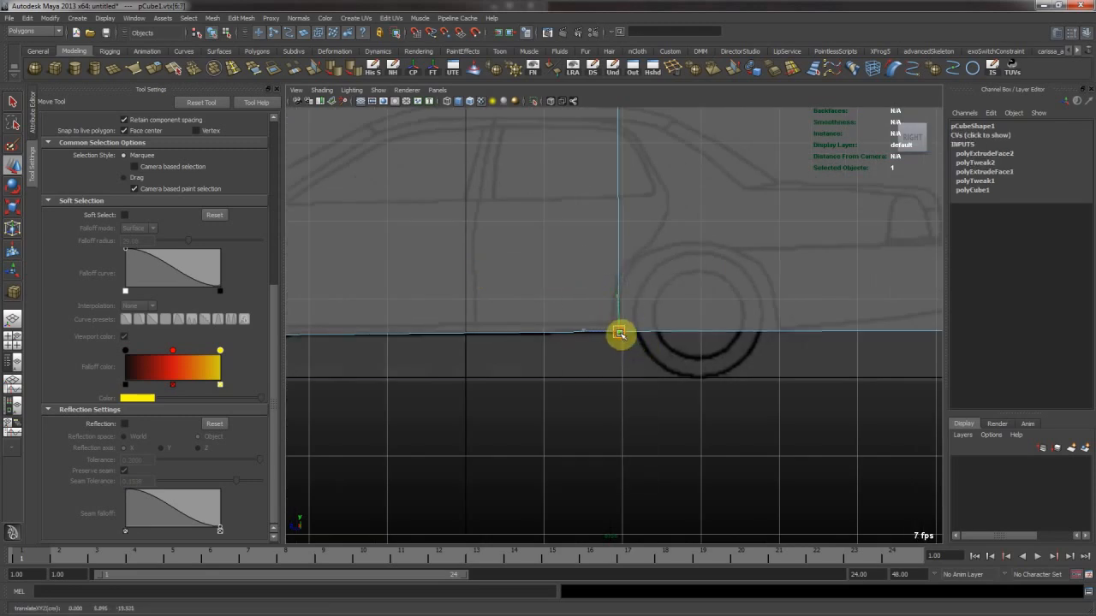
middle_click_drag(718, 306, 450, 338, "alt")
mouse_move(619, 340)
left_mouse_down()
mouse_move(696, 367)
mouse_move(689, 362)
left_mouse_up()
Insert two vertical edge loops through the body's rear section, on either side of the rear wheel's centre
right_click_drag(527, 302, 588, 228)
middle_click_drag(416, 212, 490, 225, "alt")
left_click(248, 73)
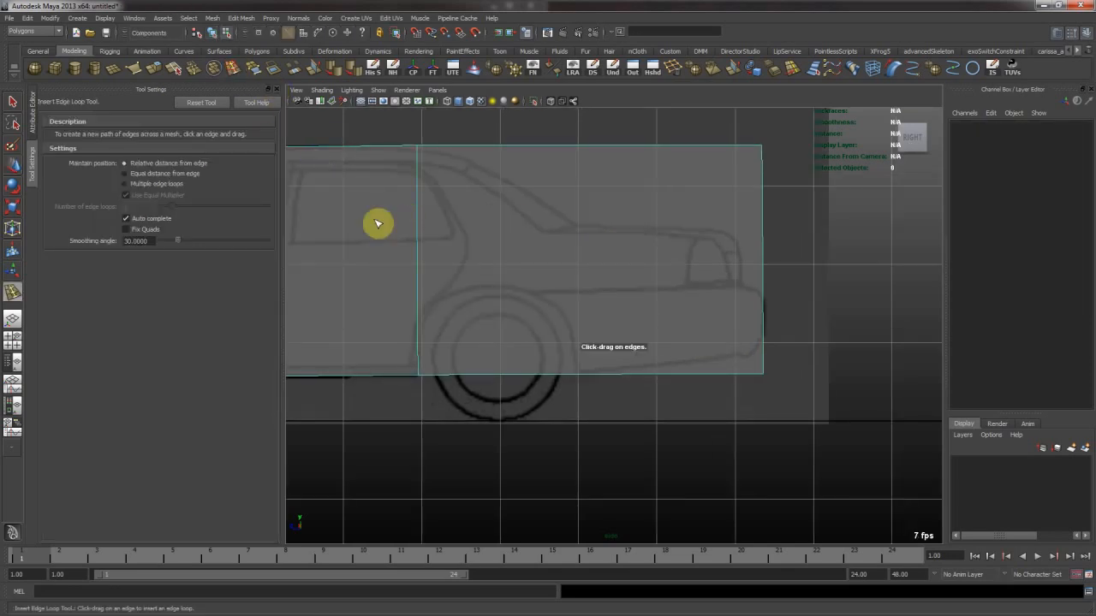
left_click_drag(581, 145, 545, 174)
middle_click_drag(482, 179, 587, 230, "alt")
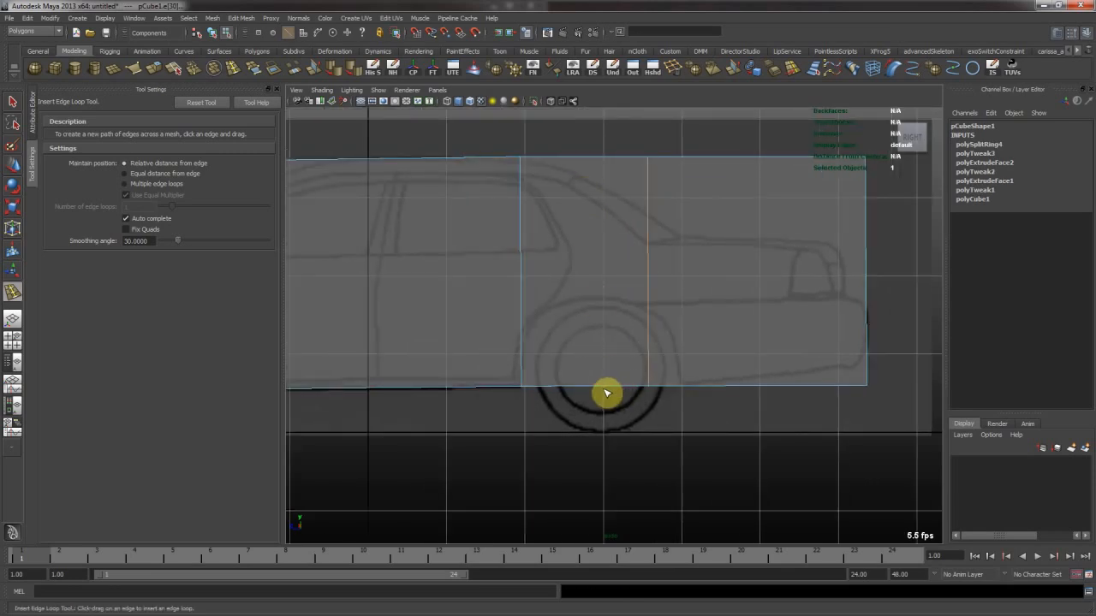
left_click_drag(575, 387, 570, 385)
middle_click_drag(485, 304, 568, 294, "alt")
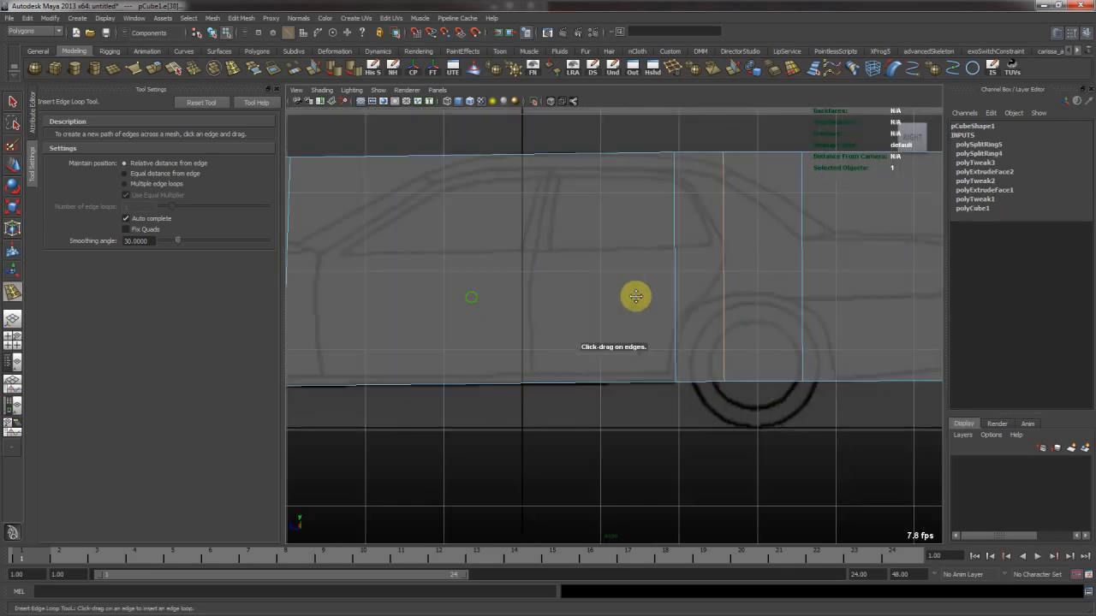
Insert edge loops at the pillar between the doors and at the front door's leading edge, plus two between them
left_click_drag(535, 390, 535, 390)
middle_click_drag(421, 331, 642, 353, "alt")
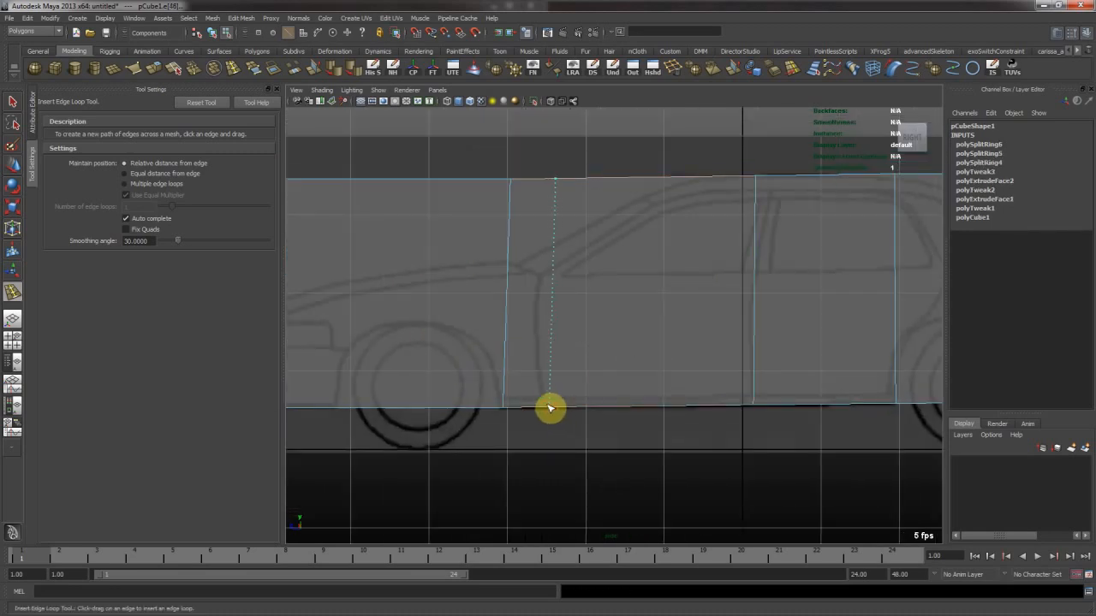
left_click_drag(538, 405, 641, 409)
middle_click_drag(392, 403, 517, 420, "alt")
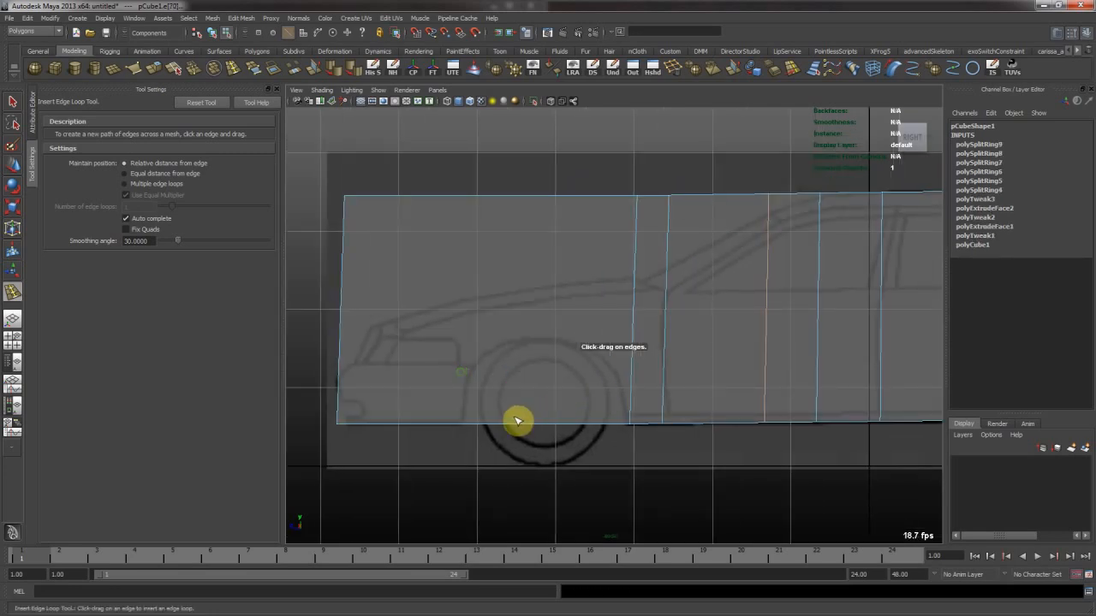
Insert four edge loops in the front section: ahead of the wheel arch, near the bumper and two across the wheel
left_click_drag(458, 427, 463, 416)
middle_click_drag(462, 416, 539, 416, "alt")
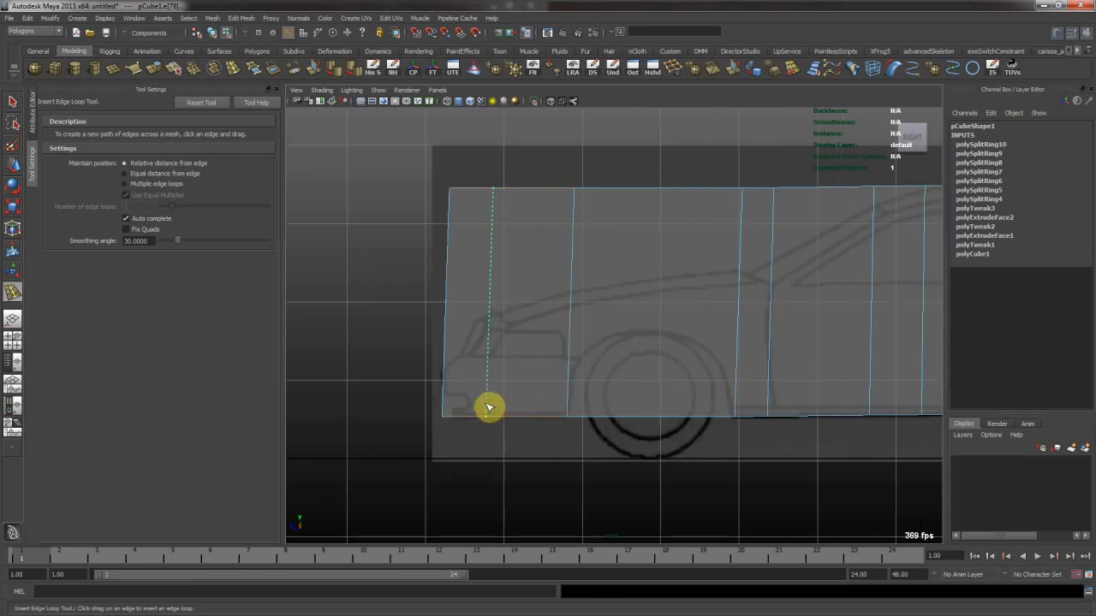
left_click_drag(488, 408, 488, 407)
middle_click_drag(850, 384, 509, 401, "alt")
left_click_drag(534, 414, 475, 418)
middle_click_drag(475, 419, 586, 379, "alt")
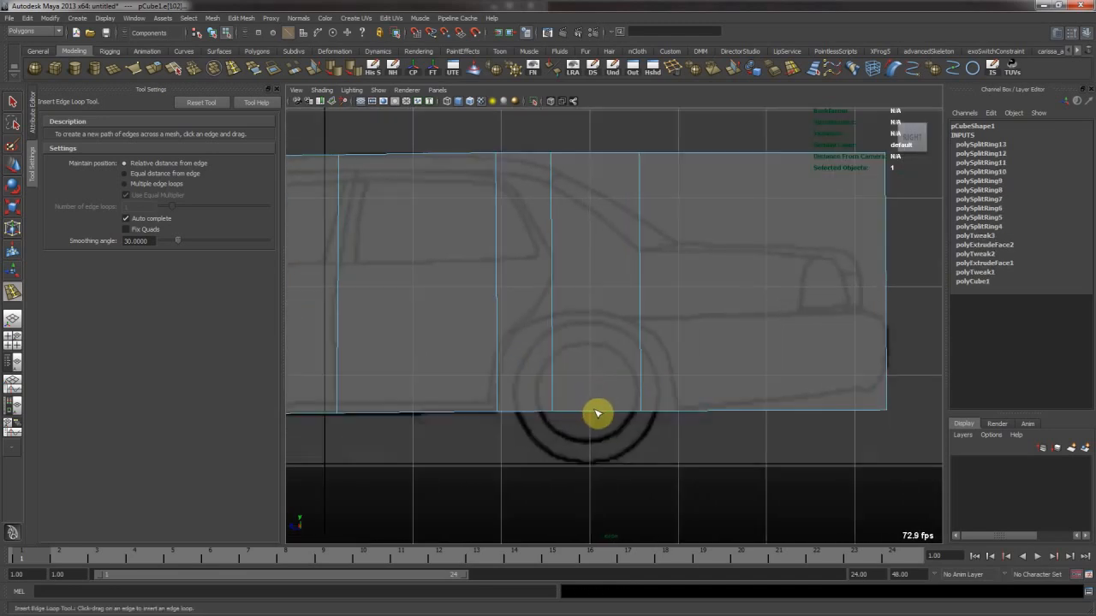
Insert an edge loop through the rear wheel's centre and four more between the rear wheel arch and the bumper's end
left_click_drag(599, 413, 599, 412)
middle_click_drag(714, 357, 587, 384, "alt")
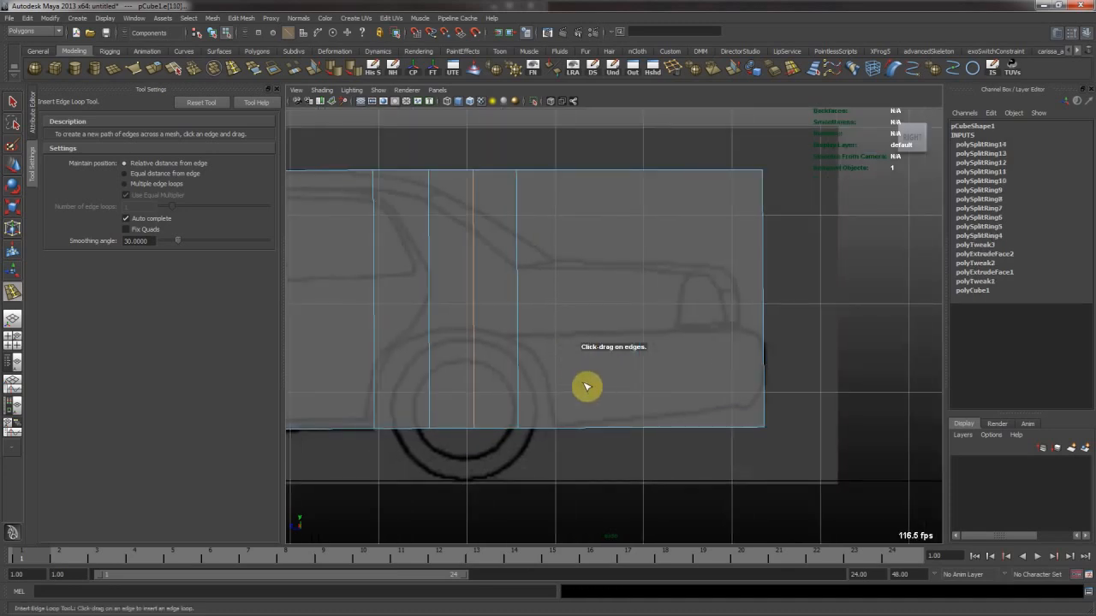
left_click_drag(719, 431, 712, 430)
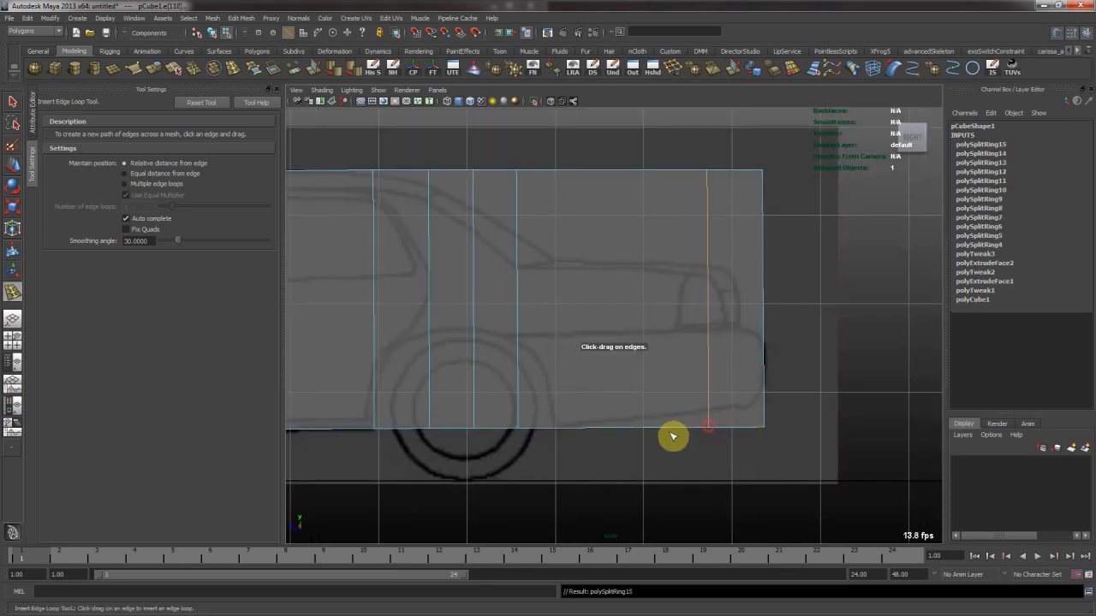
left_click(560, 424)
left_click_drag(636, 429, 645, 434)
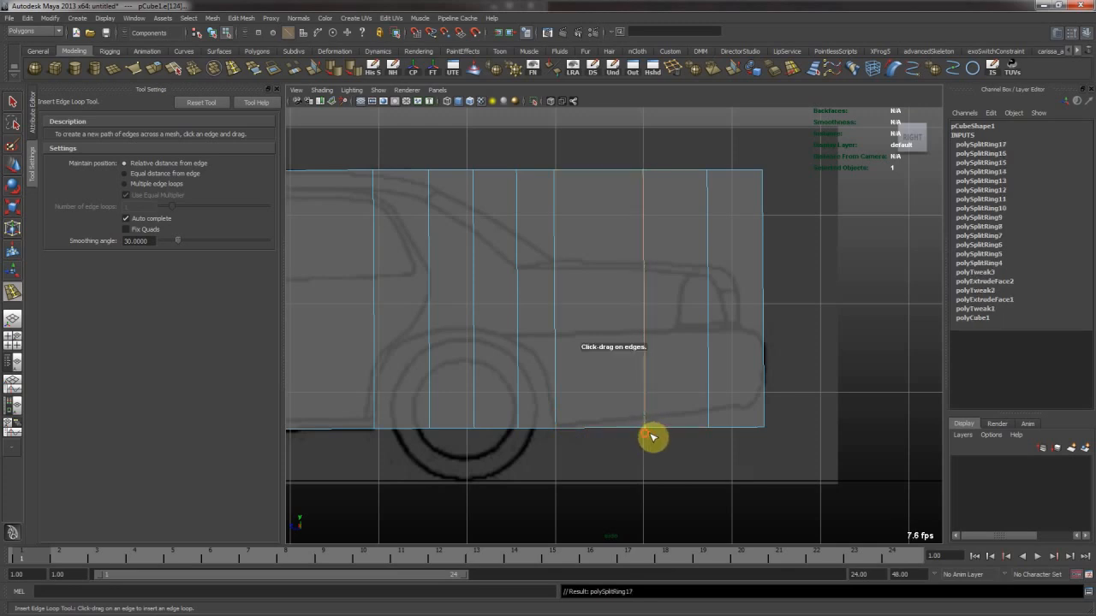
scroll(735, 385, "down", 2)
middle_click_drag(736, 381, 689, 371, "alt")
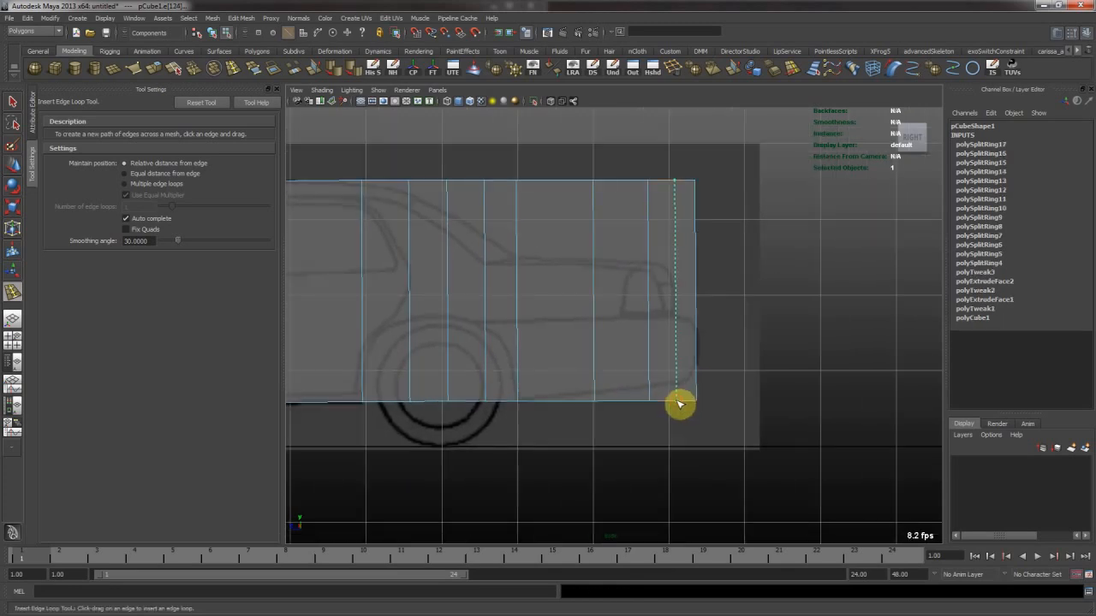
left_click_drag(679, 404, 679, 404)
Leave the Insert Edge Loop tool for the Move tool and return the body to object mode
scroll(439, 321, "down", 3)
middle_click_drag(293, 313, 771, 387, "alt")
key("w")
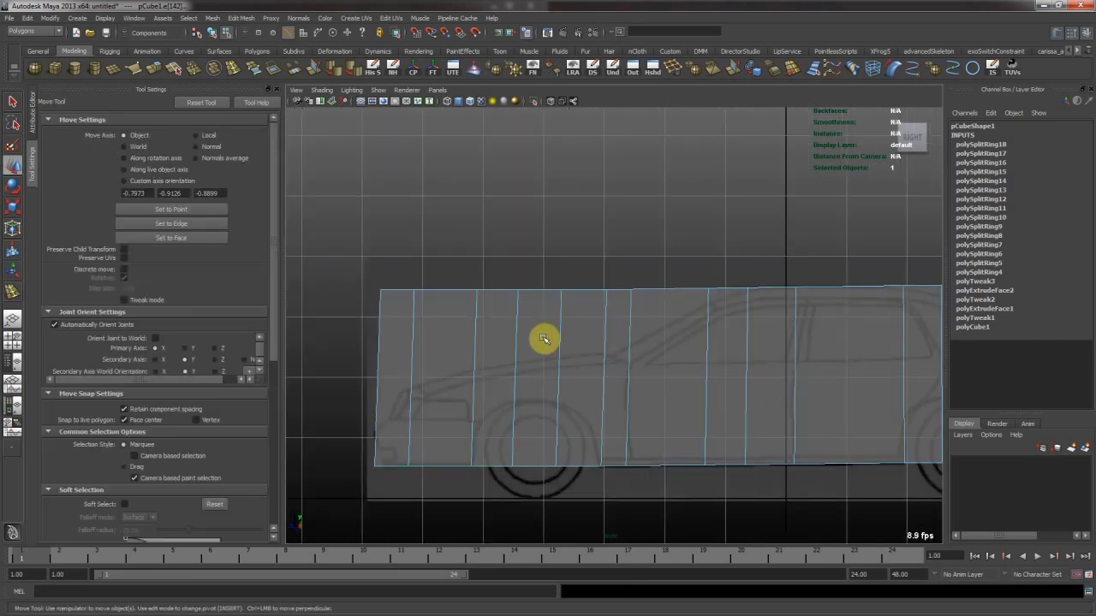
middle_click_drag(540, 311, 502, 311, "alt")
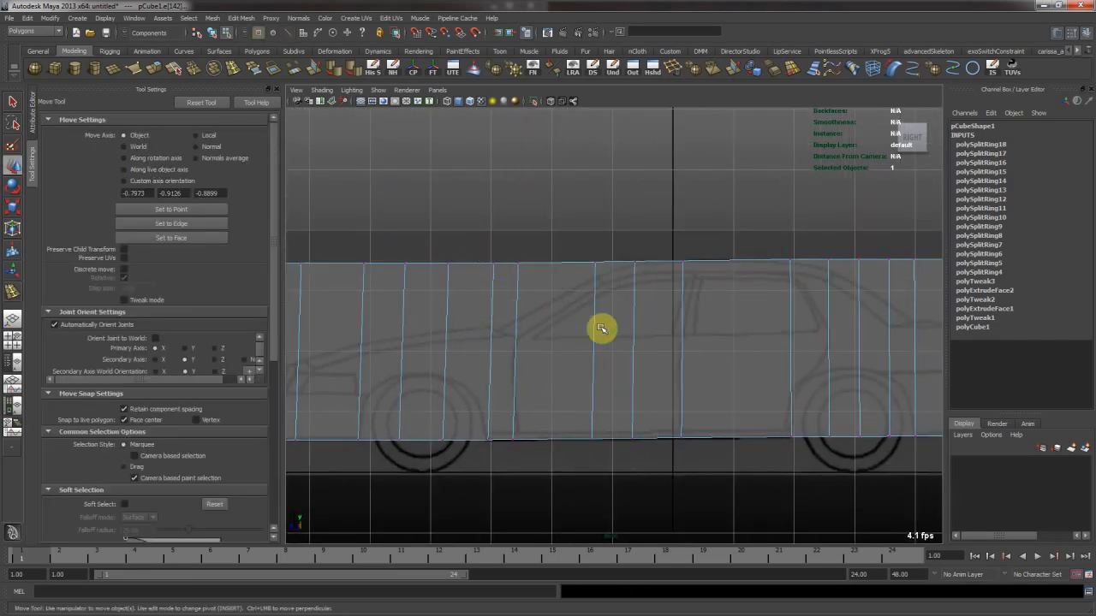
middle_click_drag(601, 328, 770, 318, "alt")
key("F8")
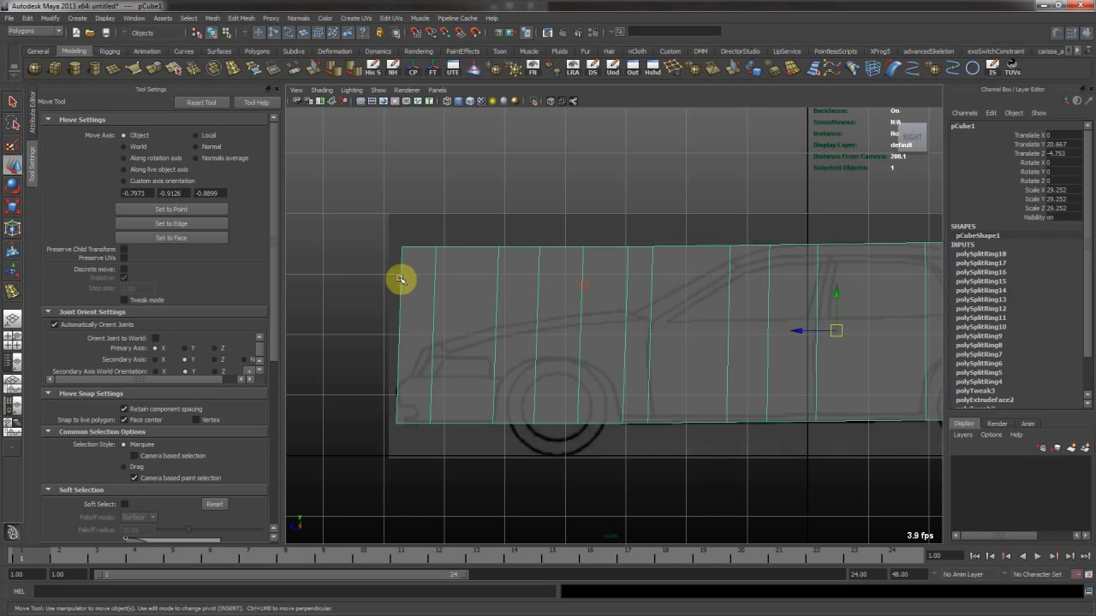
Insert two lengthwise edge loops around the body side at relative distance, one at hood height and one lower
left_click(240, 70)
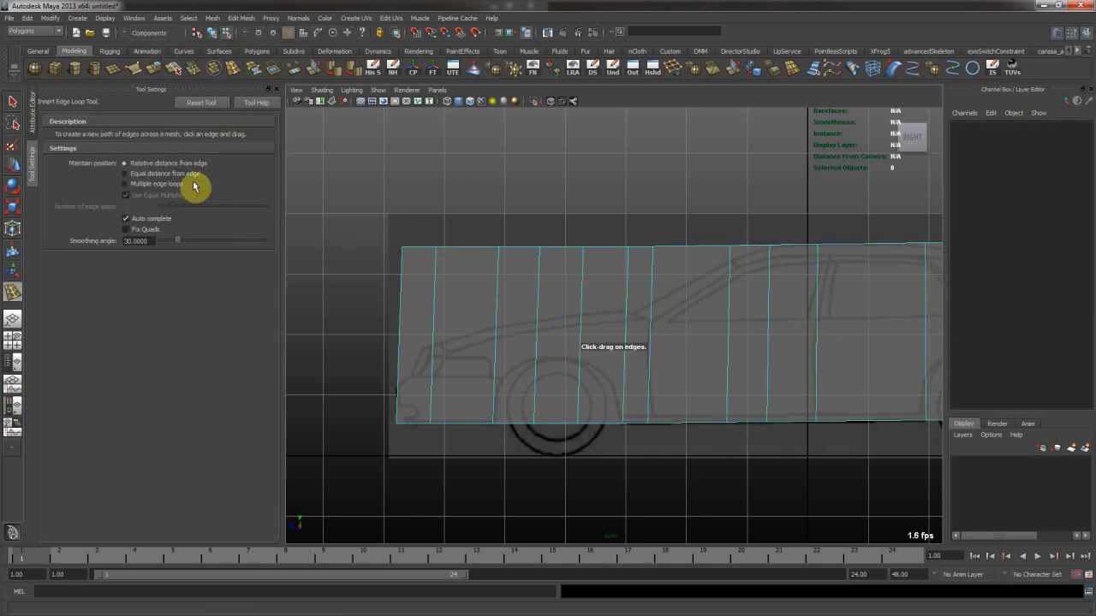
left_click(159, 183)
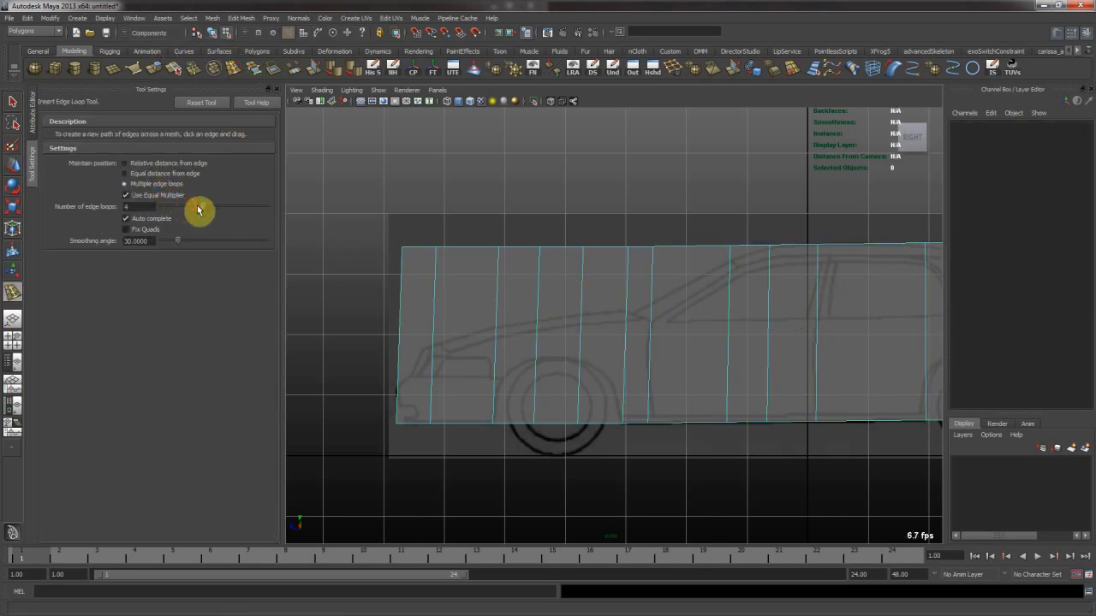
left_click(165, 162)
mouse_move(400, 351)
left_mouse_down()
mouse_move(402, 309)
mouse_move(402, 349)
left_mouse_up()
middle_click_drag(579, 294, 256, 321, "alt")
middle_click_drag(590, 322, 442, 288, "alt")
middle_click_drag(484, 330, 904, 334, "alt")
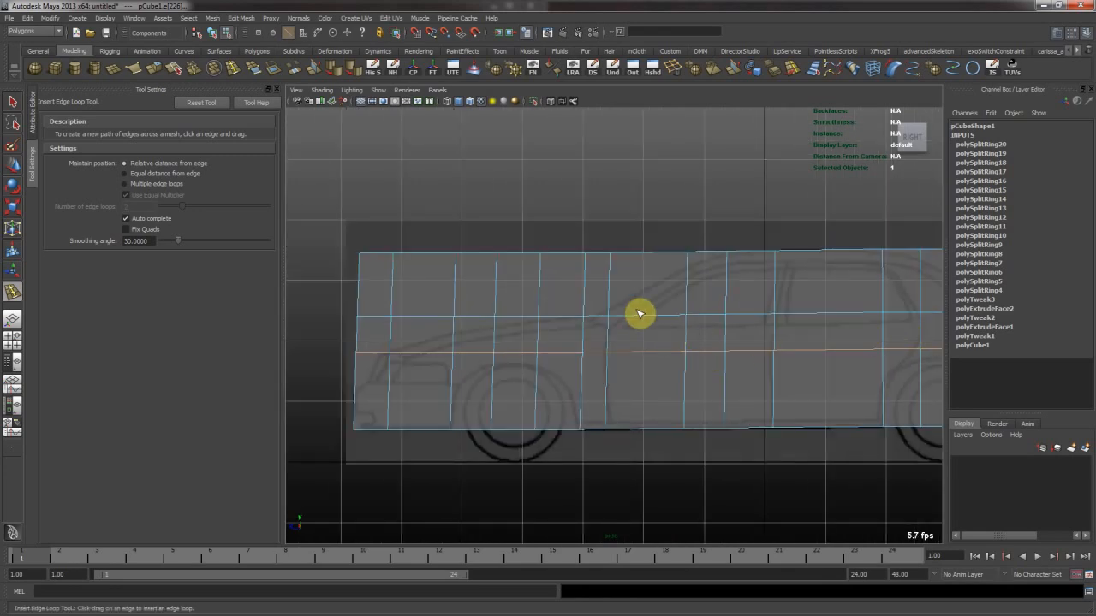
Try lowering the two upper vertex rows above the front wheel toward the hood line
middle_click_drag(695, 299, 721, 249, "alt")
key("w")
middle_click_drag(541, 240, 646, 231, "alt")
right_click_drag(544, 250, 584, 262)
middle_click_drag(585, 262, 431, 299, "alt")
left_click_drag(511, 181, 556, 296)
left_click_drag(535, 206, 536, 214)
left_click_drag(452, 191, 494, 294)
middle_click_drag(508, 262, 506, 271)
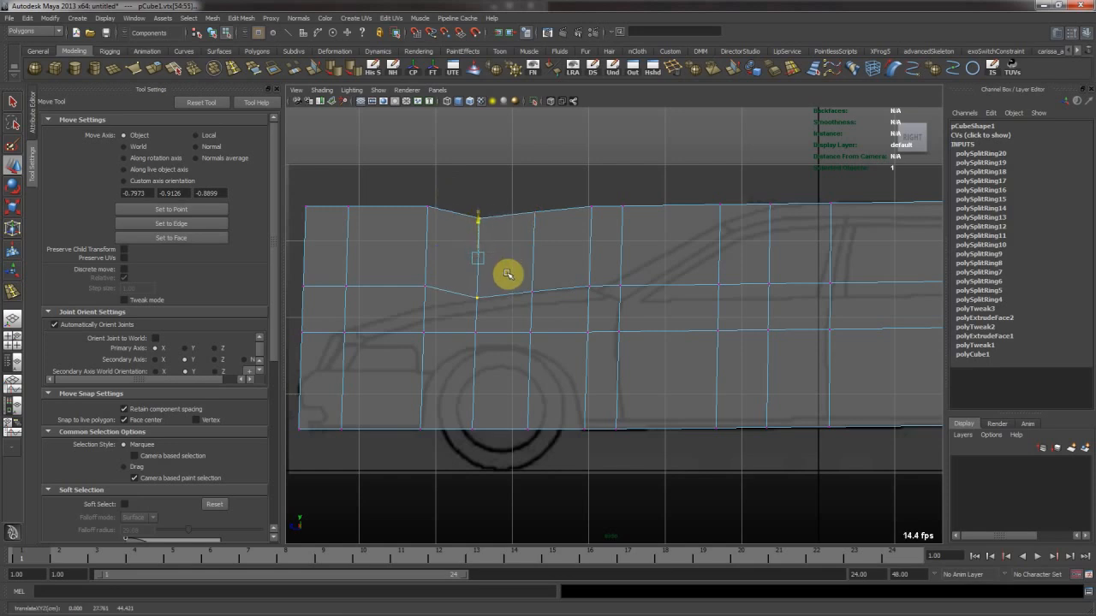
Try lowering the upper vertex pairs ahead of the front wheel to follow the hood's slope
left_click_drag(386, 176, 443, 313)
middle_click_drag(443, 313, 443, 326)
left_click_drag(333, 189, 371, 309)
middle_click_drag(372, 308, 466, 306)
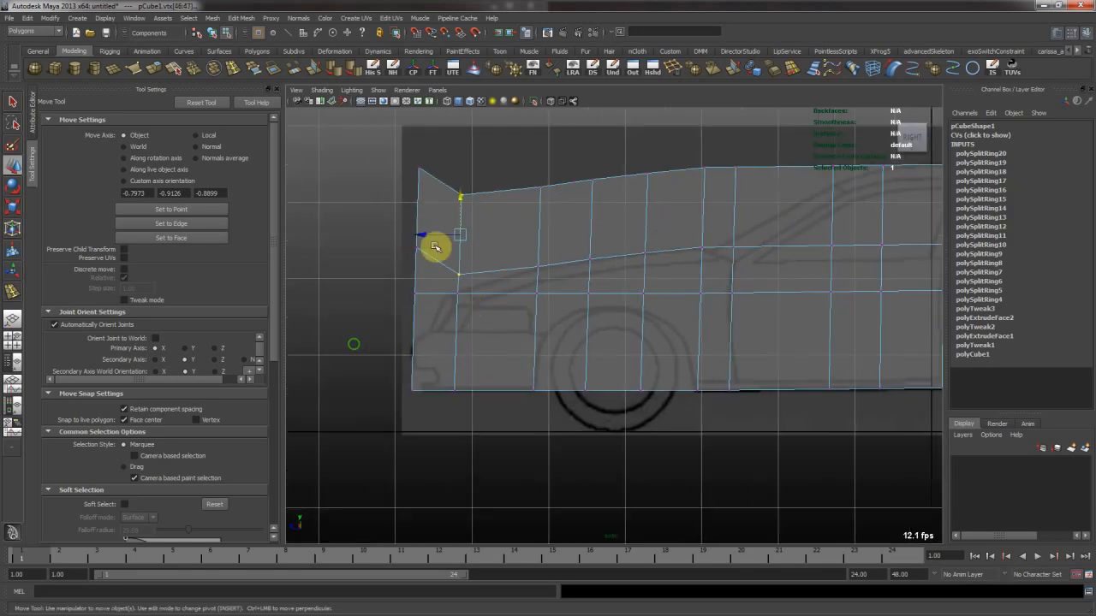
Try deleting the band of faces above the hood in face mode
middle_click_drag(610, 226, 511, 265, "alt")
right_click_drag(511, 265, 511, 296)
left_click_drag(311, 174, 626, 244)
key("Delete")
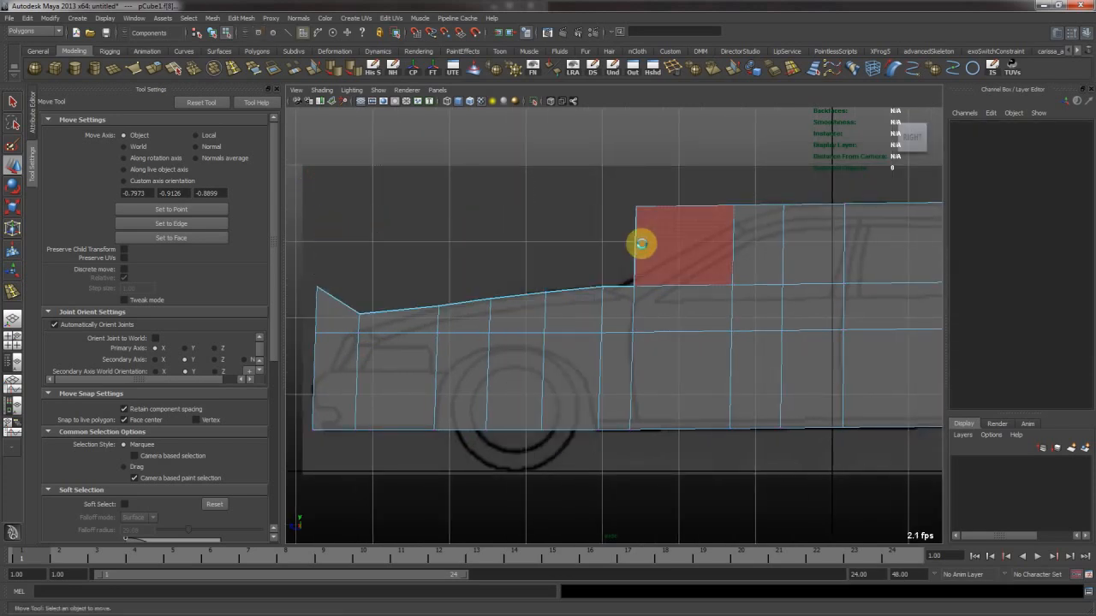
Undo the face deletion and hood vertex moves back to before the two lengthwise edge loops were inserted
key("ctrl+z")
right_click_drag(567, 321, 667, 255)
middle_click_drag(730, 267, 665, 281, "alt")
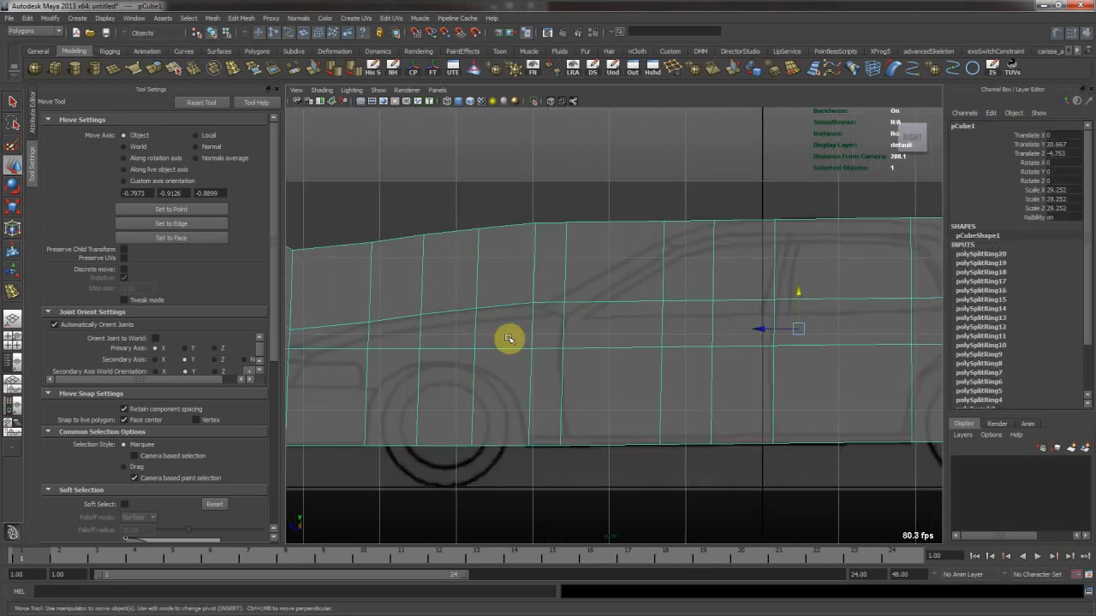
middle_click_drag(466, 323, 619, 271, "alt")
right_click_drag(619, 272, 552, 269, "alt")
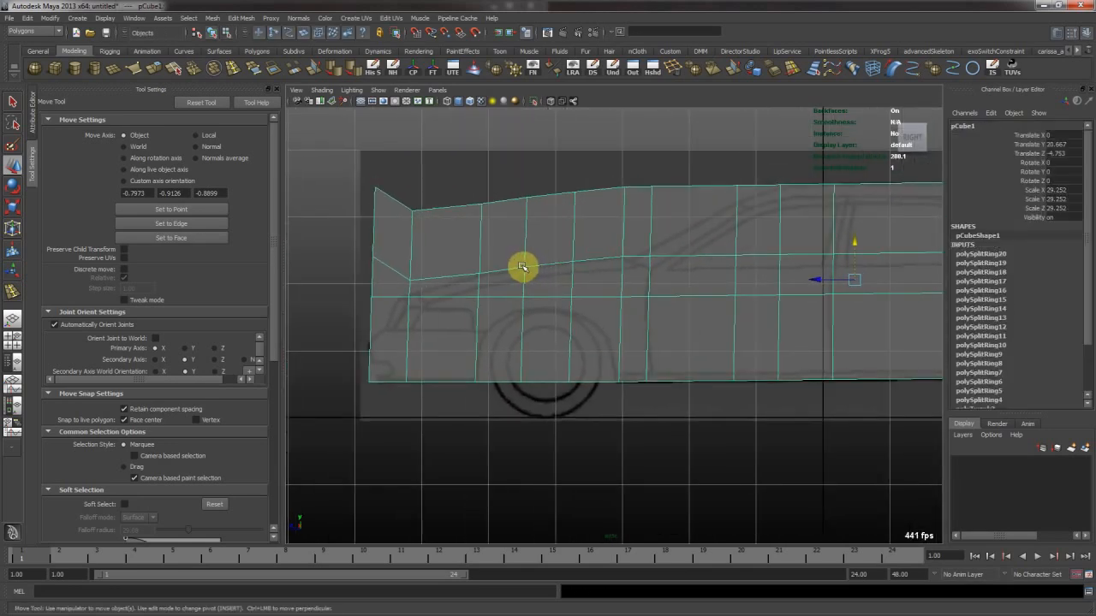
key("ctrl+z")
key("ctrl+z")
key("ctrl+z")
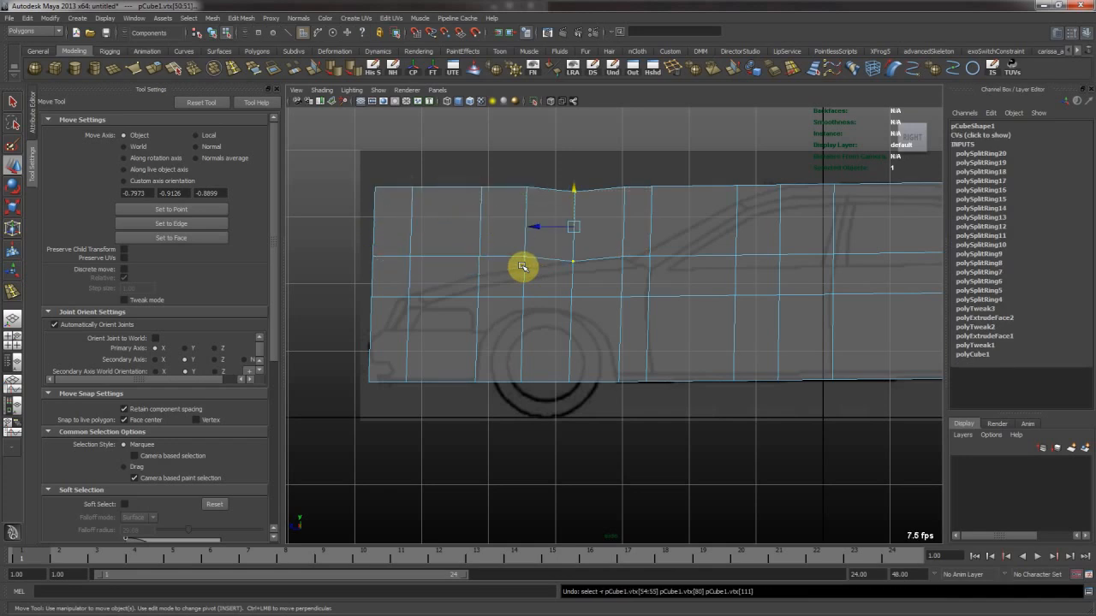
key("ctrl+z")
key("ctrl+z")
key("ctrl+z")
key("ctrl+z")
key("ctrl+z")
In vertex mode, lower the top vertices from the windshield base to the front of the roof onto the blueprint outline
right_click_drag(563, 254, 482, 247)
middle_click_drag(681, 214, 587, 226, "alt")
left_click_drag(542, 176, 557, 228)
left_click_drag(658, 166, 632, 208)
middle_click_drag(650, 217, 651, 228)
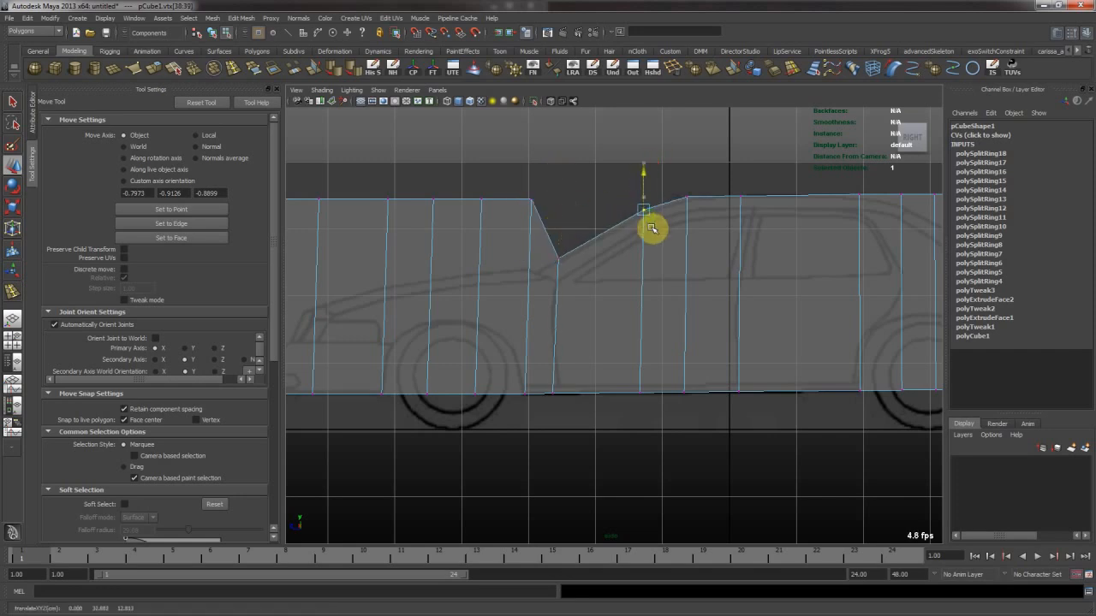
left_click_drag(665, 183, 704, 225)
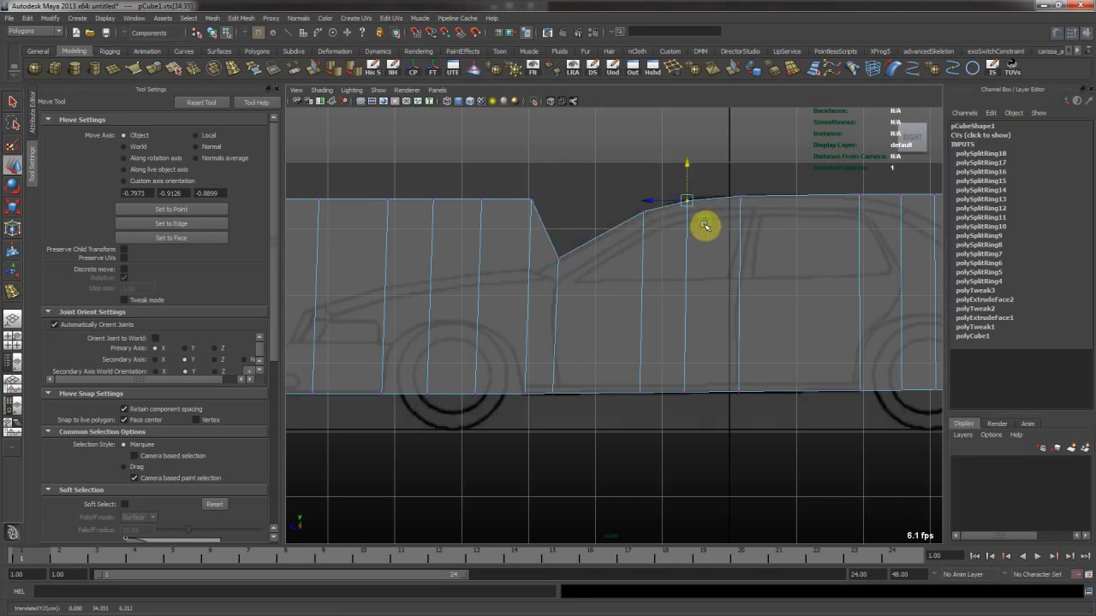
Align the roof vertices above the door pillar and the rear door's end with the blueprint roofline
middle_click_drag(704, 225, 558, 292, "alt")
right_click_drag(455, 231, 604, 264, "alt")
left_click_drag(510, 203, 533, 237)
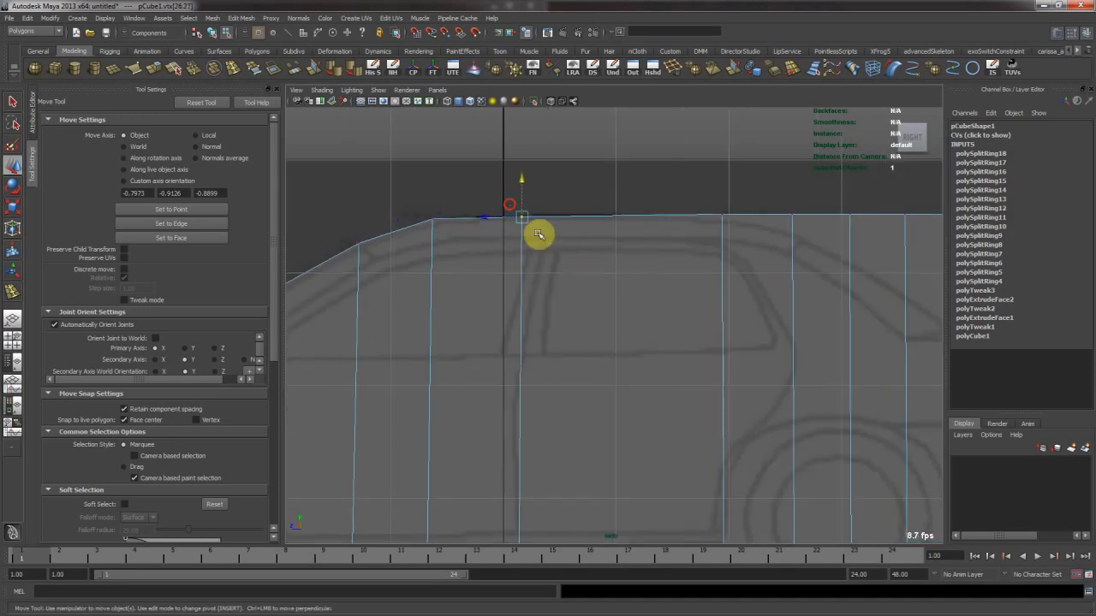
middle_click_drag(648, 249, 507, 268, "alt")
left_click_drag(545, 204, 605, 257)
middle_click_drag(608, 262, 608, 269)
Lower the top vertices along the rear window down to the front edge of the trunk
left_click_drag(624, 216, 659, 260)
middle_click_drag(662, 269, 667, 287)
left_click_drag(683, 204, 716, 267)
middle_click_drag(719, 276, 564, 293)
middle_click_drag(575, 253, 592, 333)
left_click_drag(600, 179, 665, 264)
middle_click_drag(664, 267, 665, 383)
Lower the remaining top vertices behind the rear window onto the trunk lid and tail outline
middle_click_drag(673, 368, 546, 348, "alt")
left_click_drag(586, 175, 641, 248)
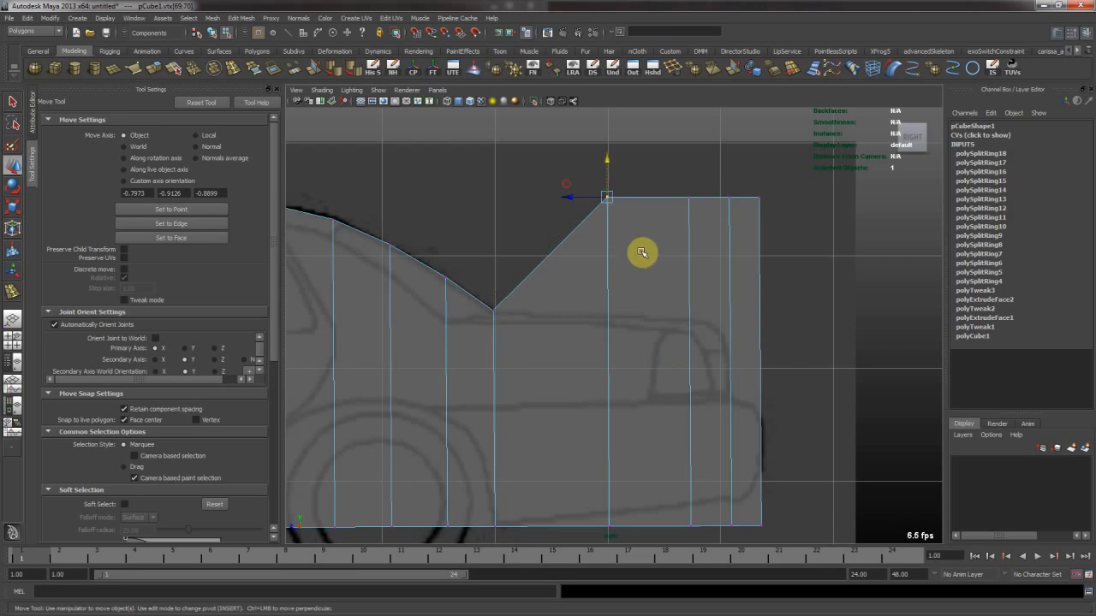
middle_click_drag(641, 248, 661, 377)
left_click_drag(665, 196, 704, 215)
middle_click_drag(702, 303, 617, 357)
left_click_drag(624, 108, 641, 156)
middle_click_drag(657, 229, 648, 326)
left_click_drag(665, 120, 694, 196)
middle_click_drag(695, 237, 685, 426)
Refine the last two upper vertex pairs so they round the trunk's rear corner
middle_click_drag(682, 382, 657, 364, "alt")
left_click_drag(643, 321, 630, 316)
left_click_drag(602, 254, 617, 273)
middle_click_drag(616, 274, 598, 264)
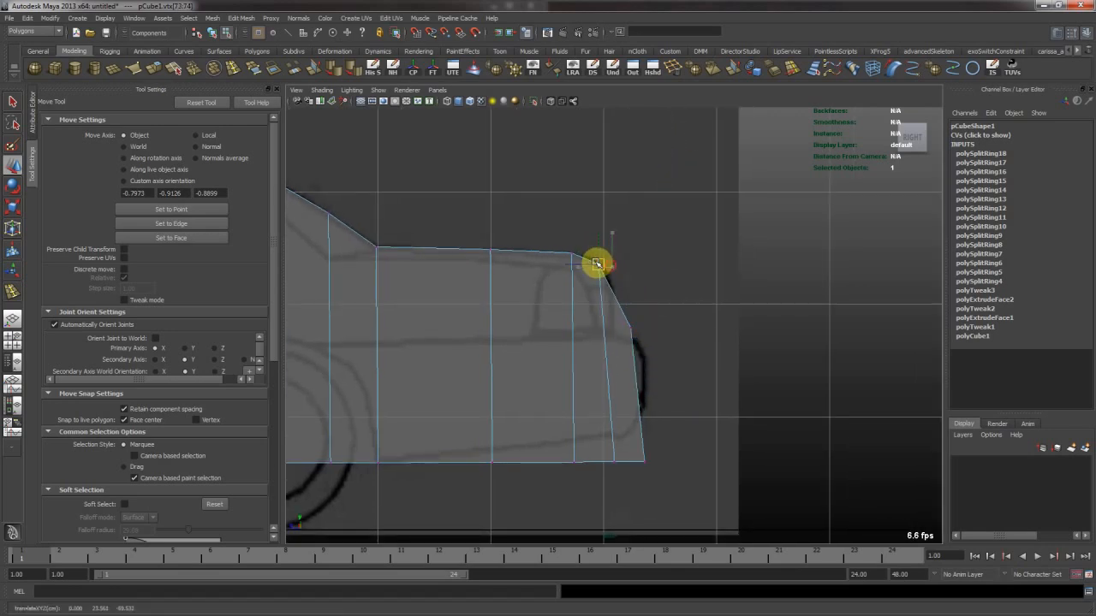
left_click(633, 324)
middle_click_drag(640, 320, 611, 277)
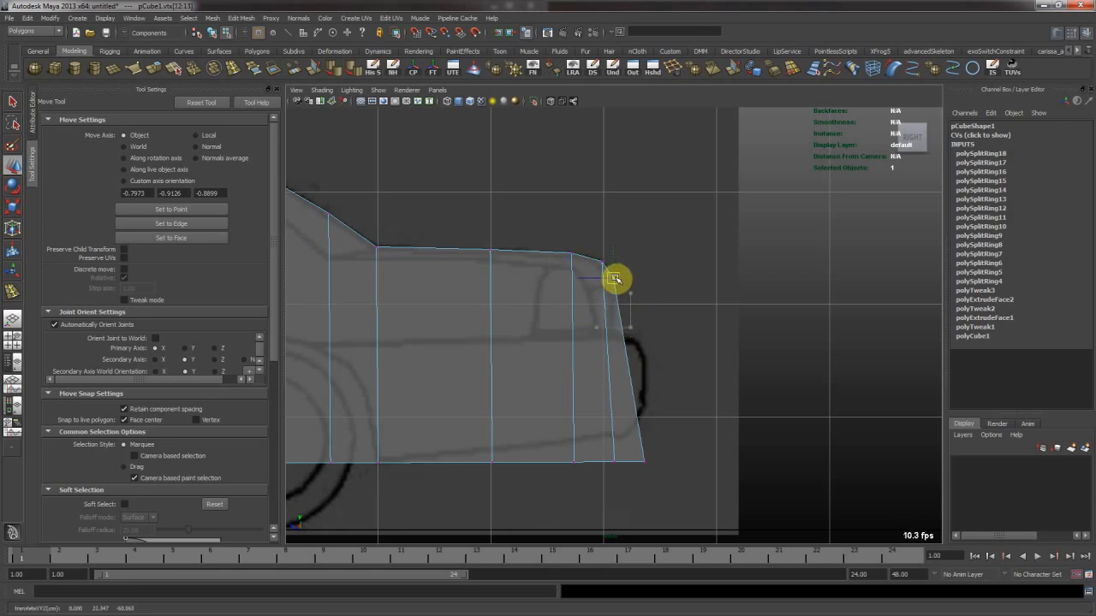
Move the bottom vertices behind the rear wheel onto the sloping lower edge of the rear bumper
left_click(575, 462)
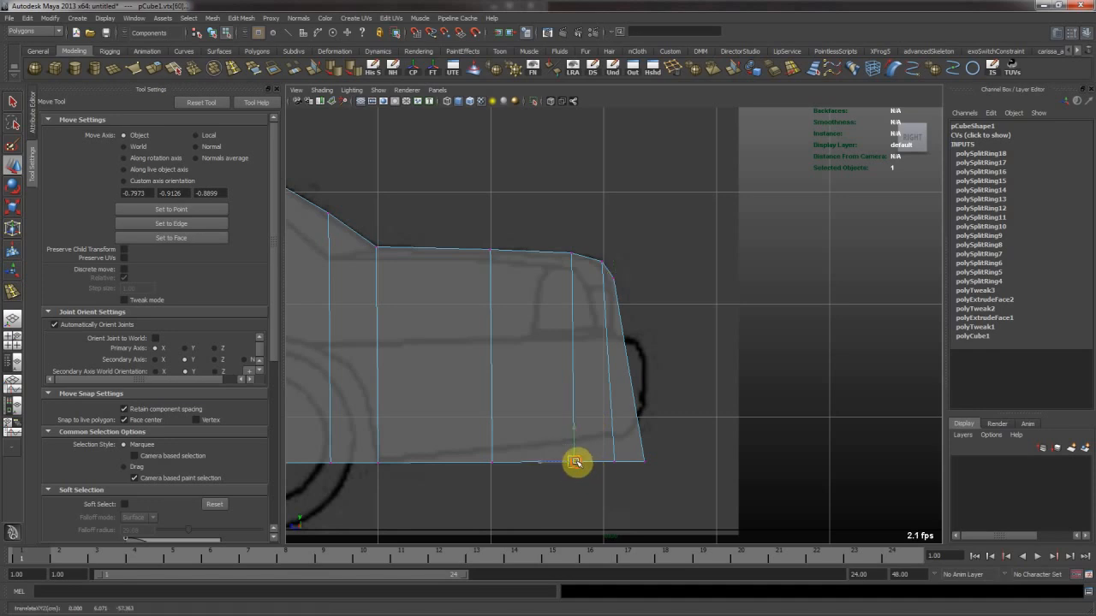
middle_click_drag(576, 462, 608, 433)
left_click(617, 458)
left_click(645, 460)
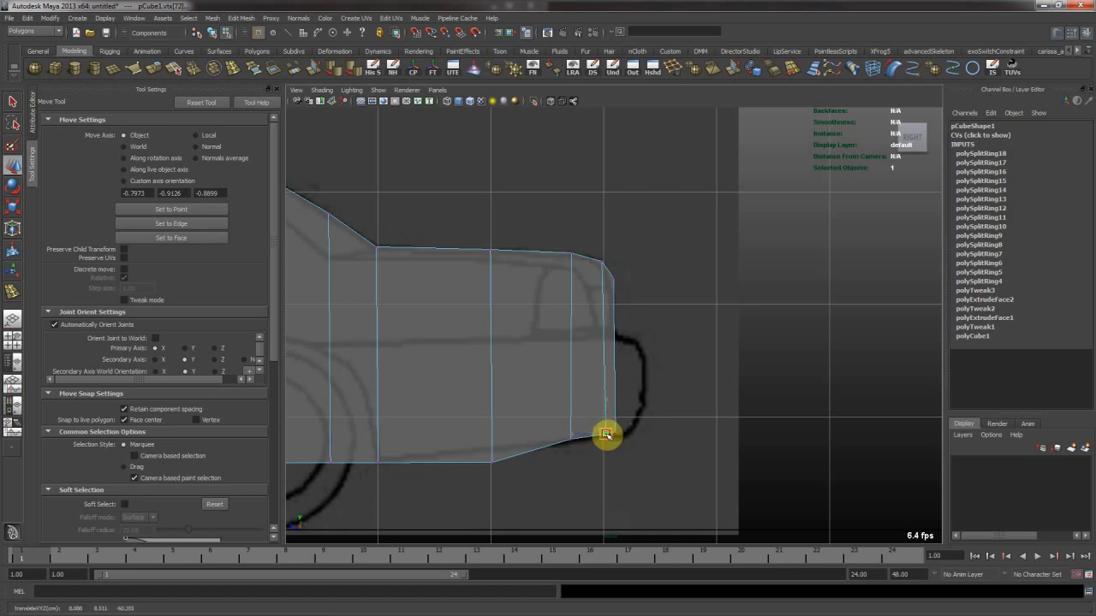
left_click_drag(562, 440, 489, 448)
Align the bottom vertices between the wheel arches with the blueprint's rocker line
right_click_drag(411, 440, 652, 417, "alt")
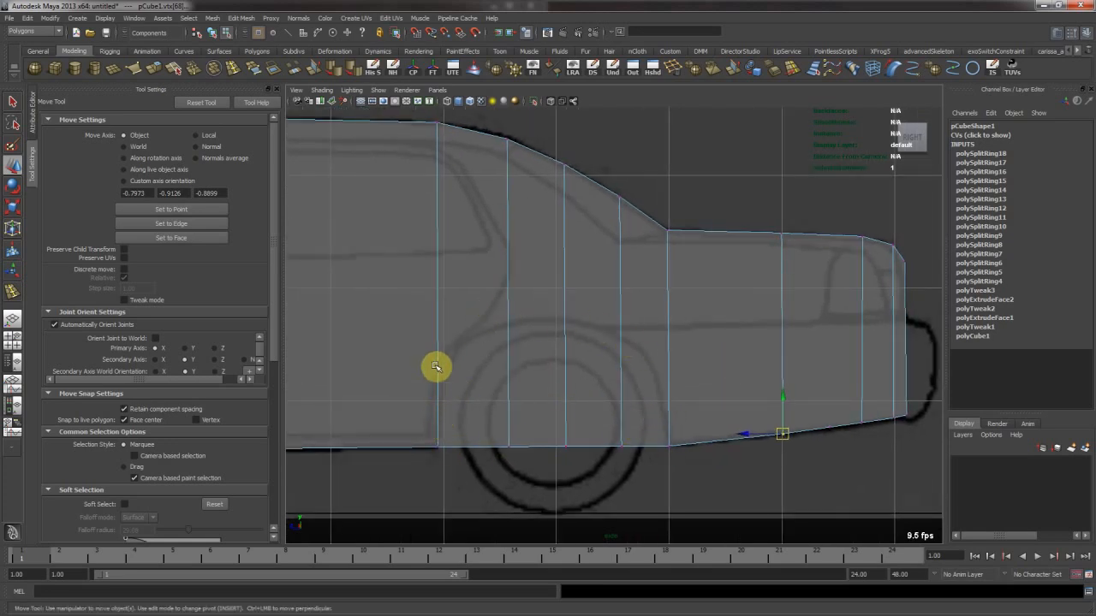
middle_click_drag(435, 366, 633, 320, "alt")
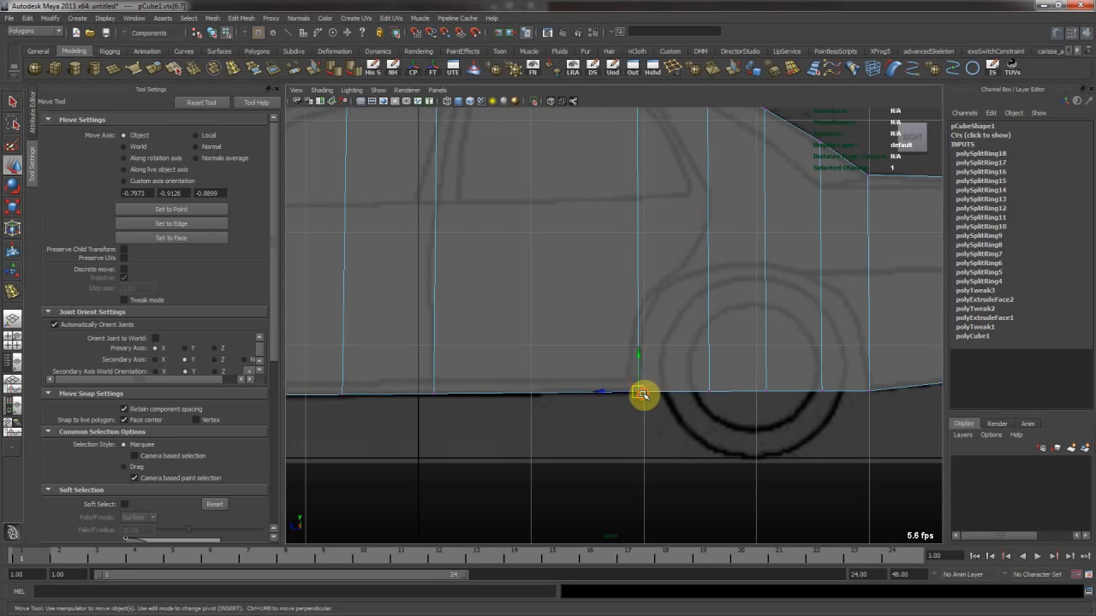
middle_click_drag(641, 396, 564, 399, "alt")
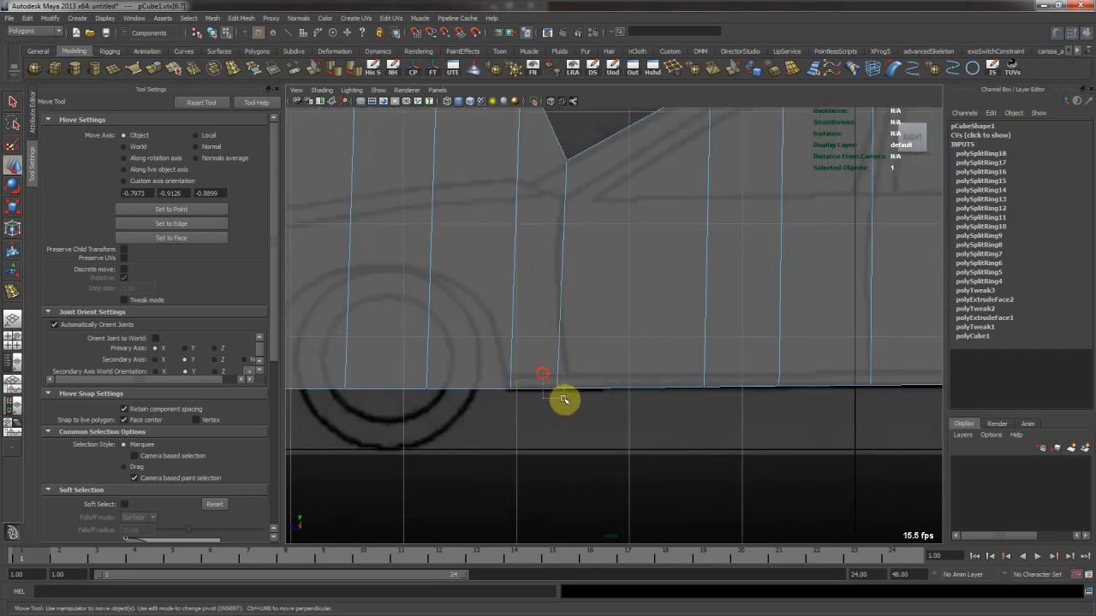
left_click(556, 393)
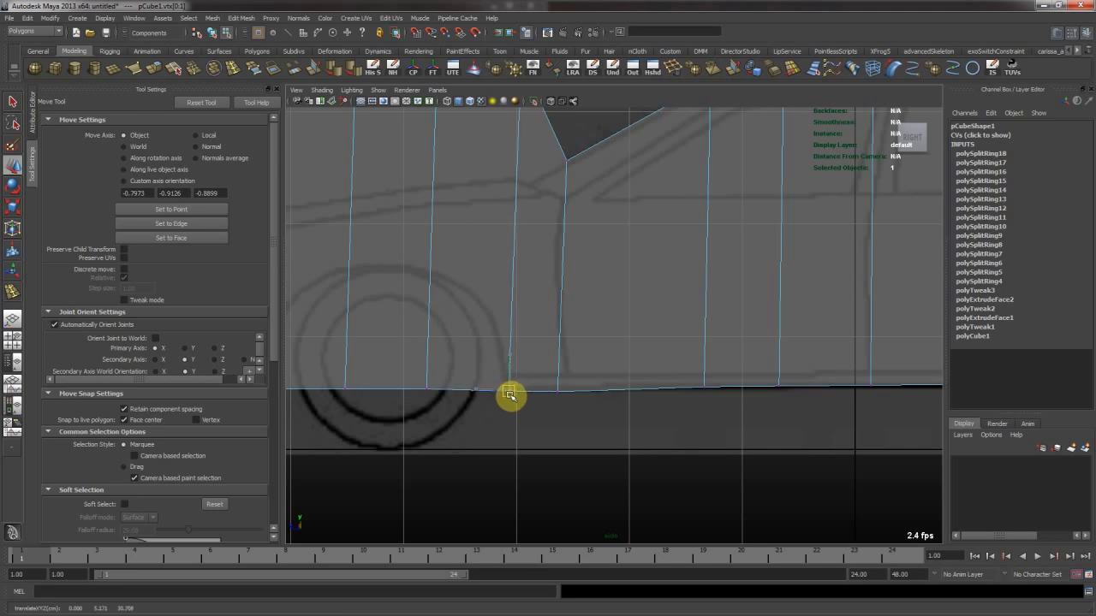
middle_click_drag(510, 389, 562, 386, "alt")
left_click(562, 381)
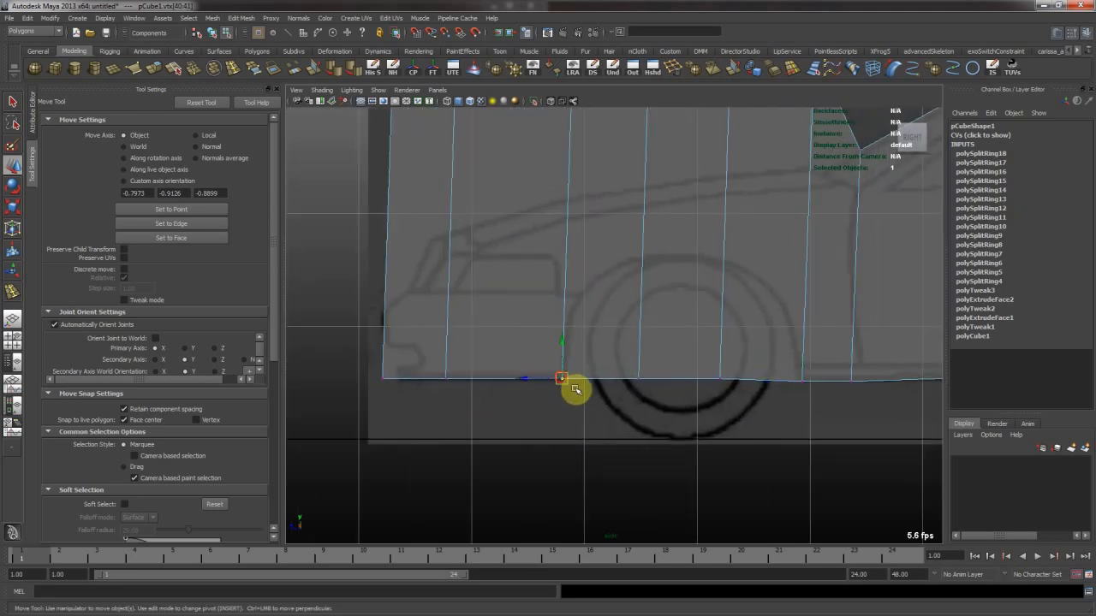
Lower the top vertices from the hood's rear edge to above the front wheel onto the hood line
middle_click_drag(771, 181, 643, 286, "alt")
left_click_drag(677, 128, 689, 280)
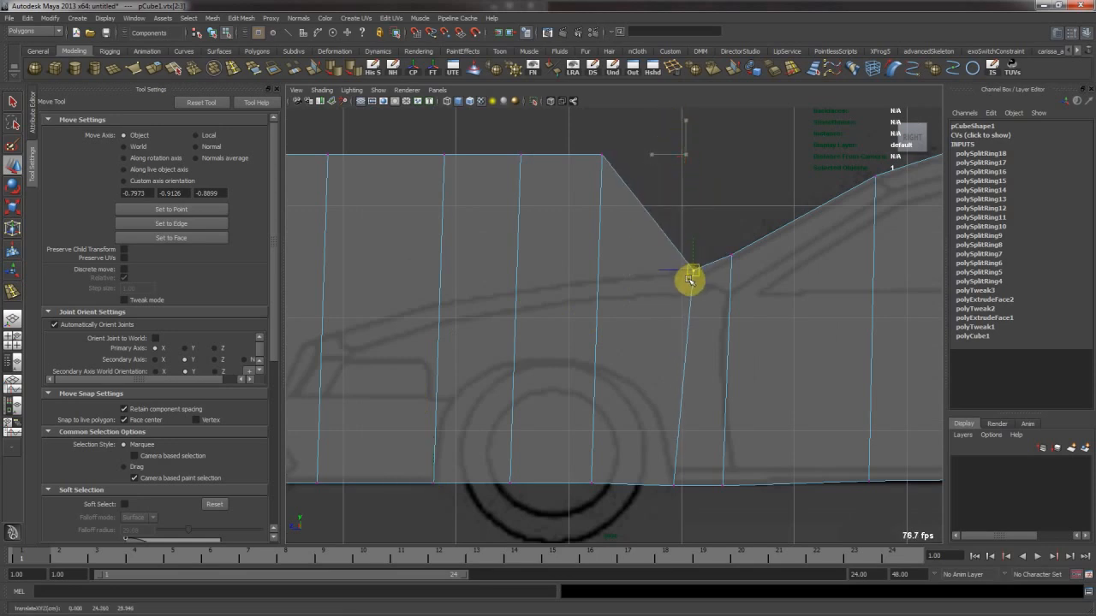
left_click(598, 158)
left_click_drag(602, 157, 592, 279)
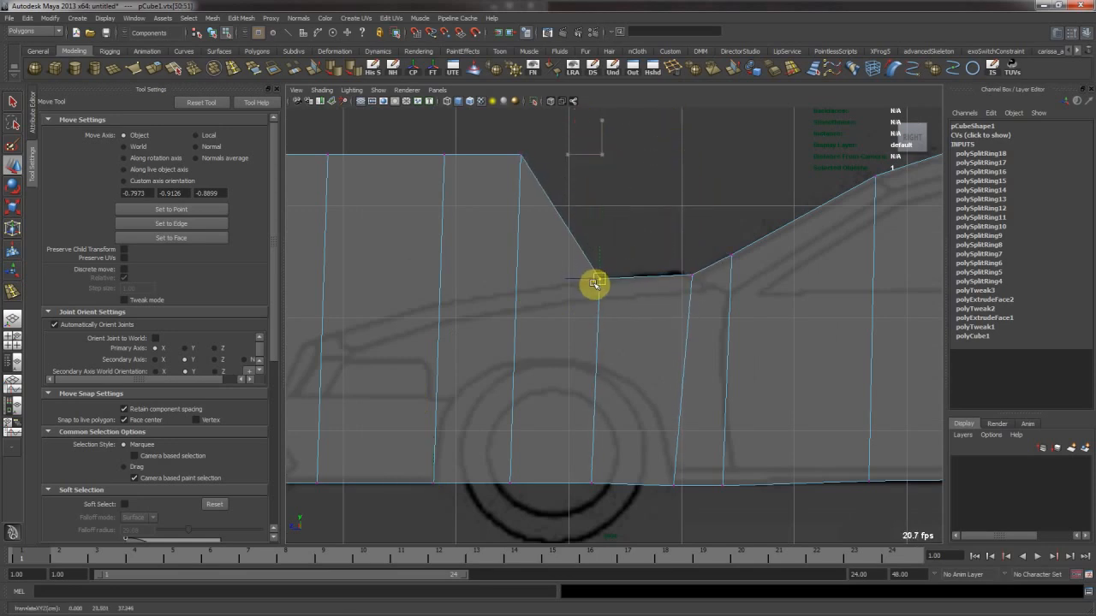
left_click_drag(506, 142, 535, 172)
middle_click_drag(542, 251, 623, 317)
Lower the top vertices ahead of the front wheel and at the nose onto the blueprint outline
left_click_drag(511, 134, 527, 162)
left_click_drag(519, 113, 518, 262)
middle_click_drag(494, 247, 560, 210, "alt")
left_click_drag(537, 148, 508, 174)
middle_click_drag(508, 174, 517, 388)
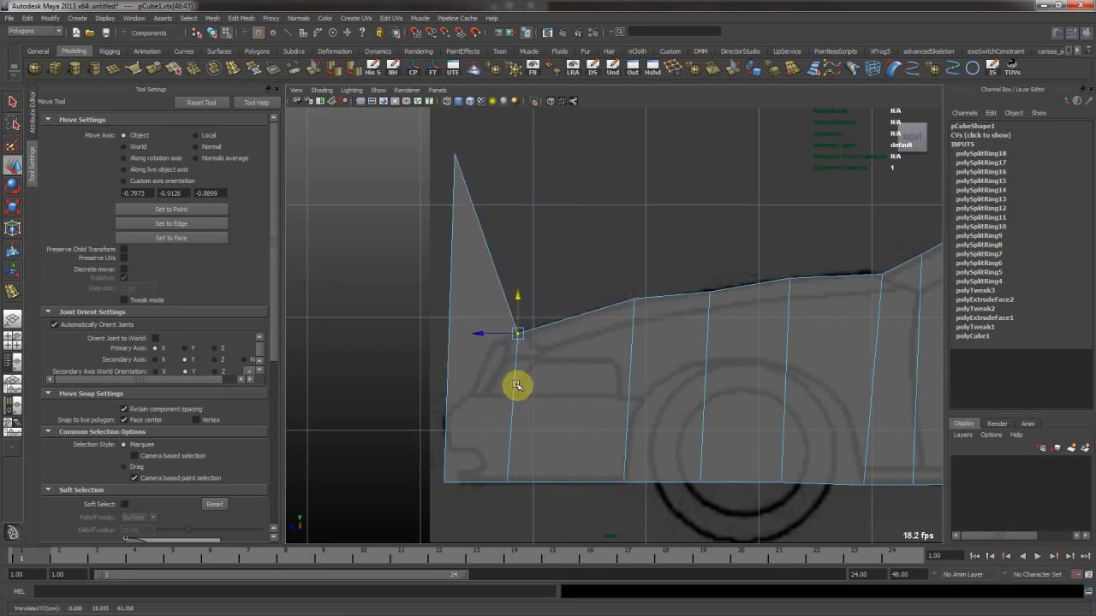
left_click_drag(428, 171, 484, 140)
middle_click_drag(485, 139, 490, 356)
Fine-tune the nose and hood vertices to follow the blueprint's hood curve
left_click_drag(438, 341, 500, 321)
left_click_drag(609, 259, 626, 292)
left_click_drag(690, 261, 696, 287)
left_click_drag(692, 278, 694, 279)
left_click_drag(608, 269, 620, 290)
Return the reshaped body to object mode and select it
scroll(624, 299, "down", 3)
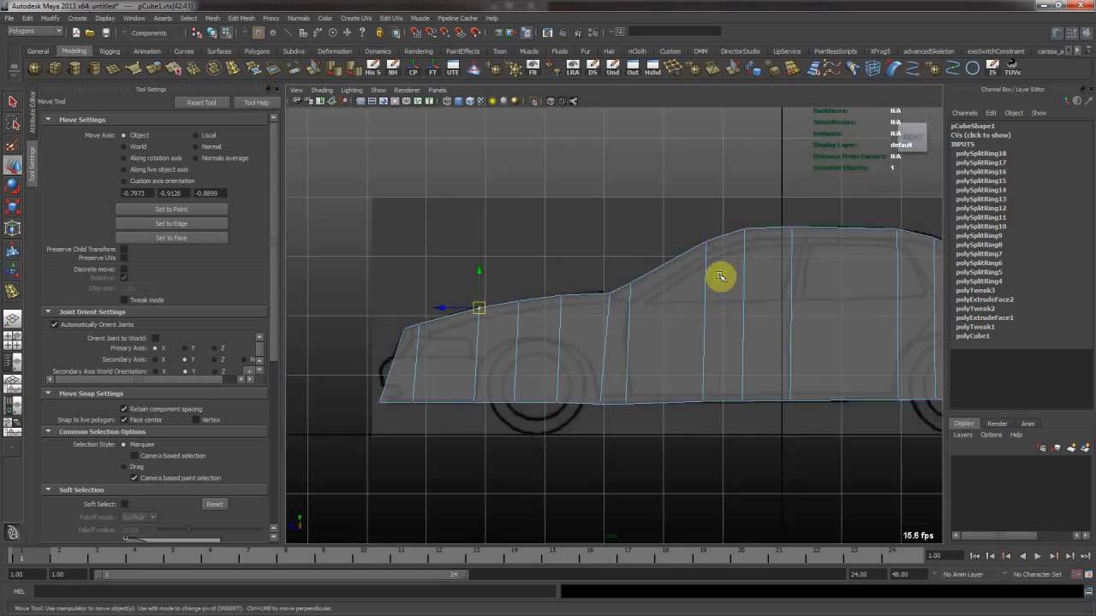
middle_click_drag(720, 276, 501, 282, "alt")
scroll(683, 307, "down", 4)
middle_click_drag(682, 304, 634, 289, "alt")
scroll(586, 336, "up", 1)
middle_click_drag(587, 336, 684, 331, "alt")
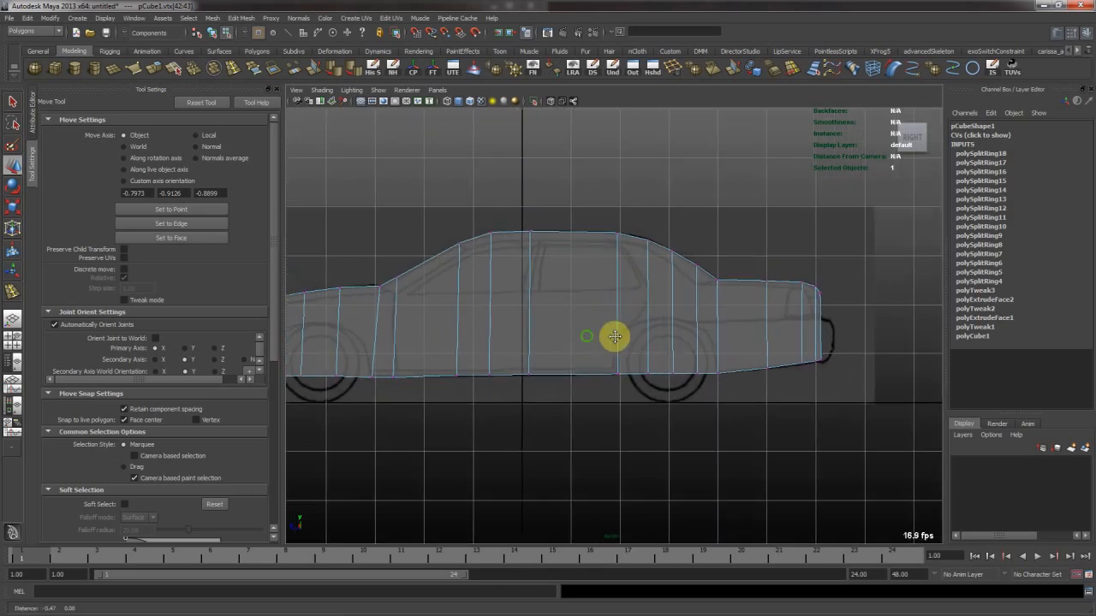
middle_click_drag(545, 328, 633, 324, "alt")
right_click_drag(556, 325, 633, 300)
right_click_drag(536, 317, 613, 263)
left_click(569, 312)
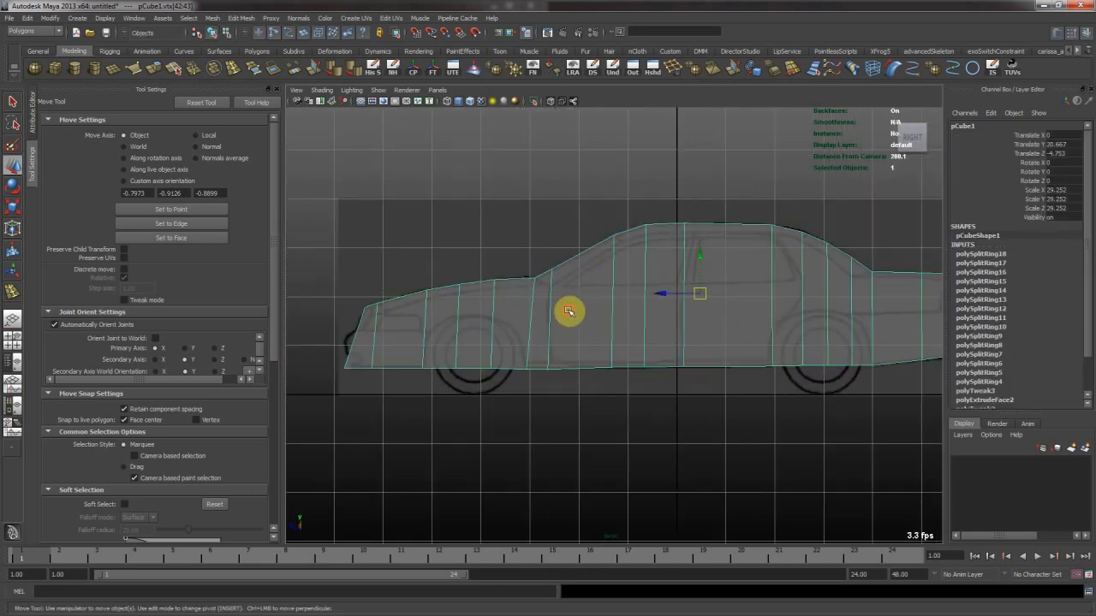
Insert a lengthwise edge loop along the body side just below the hood, roof and trunk outline
middle_click_drag(563, 311, 543, 314, "alt")
right_click_drag(507, 312, 587, 274, "alt")
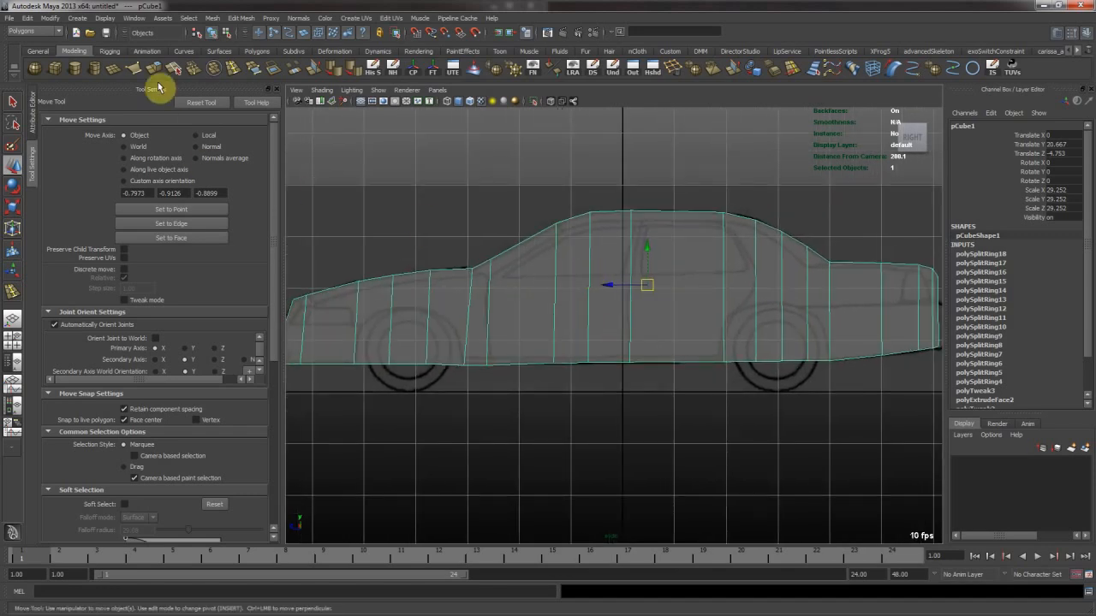
left_click(247, 67)
middle_click_drag(446, 266, 485, 280, "alt")
left_click_drag(513, 332, 514, 320)
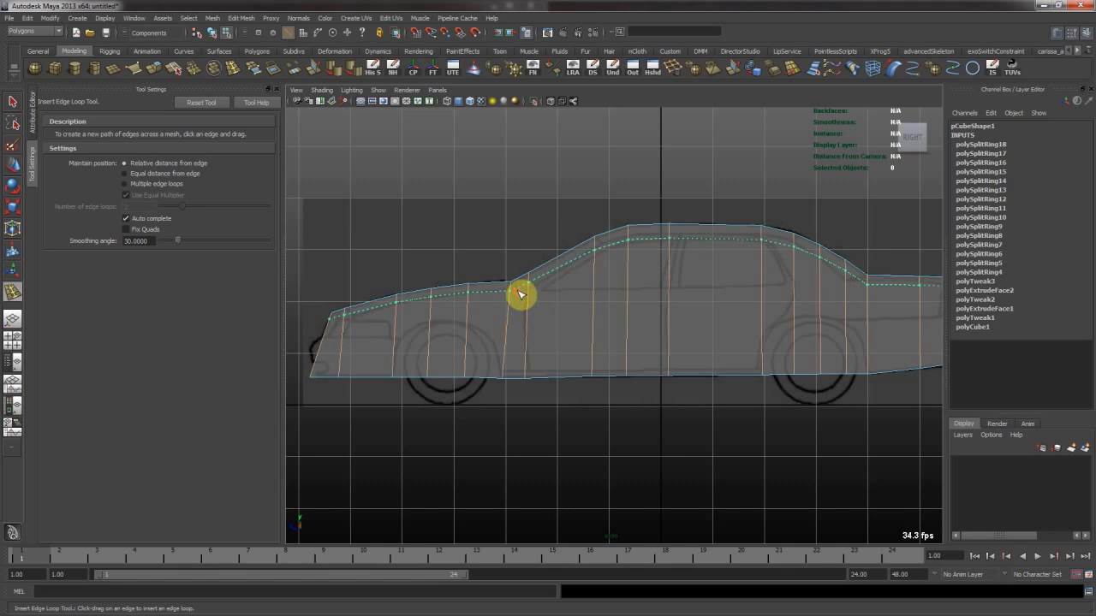
left_click_drag(520, 294, 520, 296)
middle_click_drag(499, 331, 564, 356, "alt")
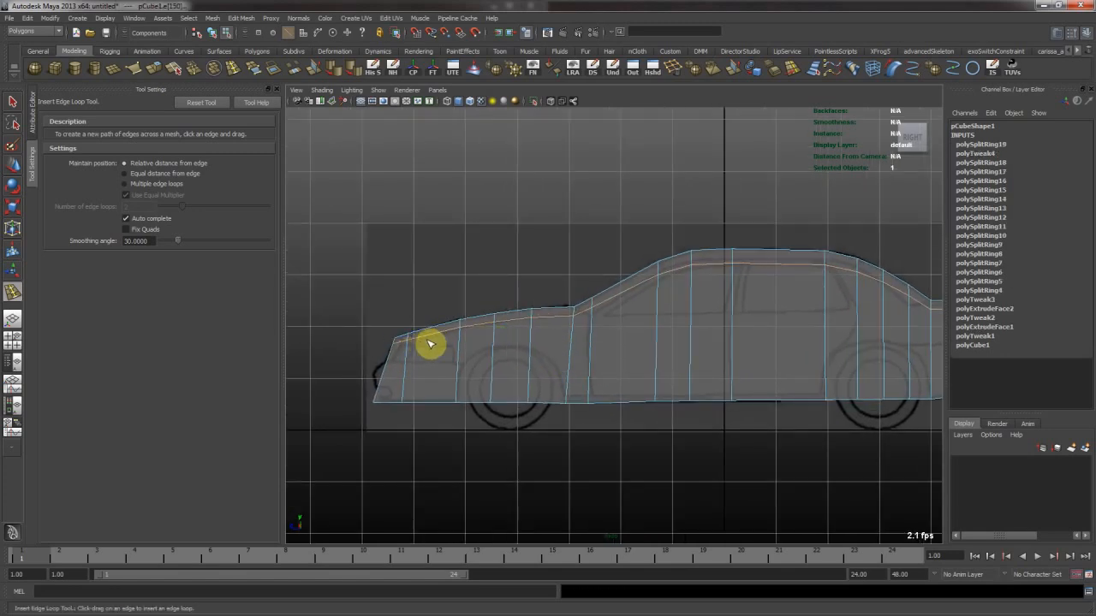
Move the new loop's edge segment above the front door slightly with the Move tool
middle_click_drag(666, 280, 497, 352, "alt")
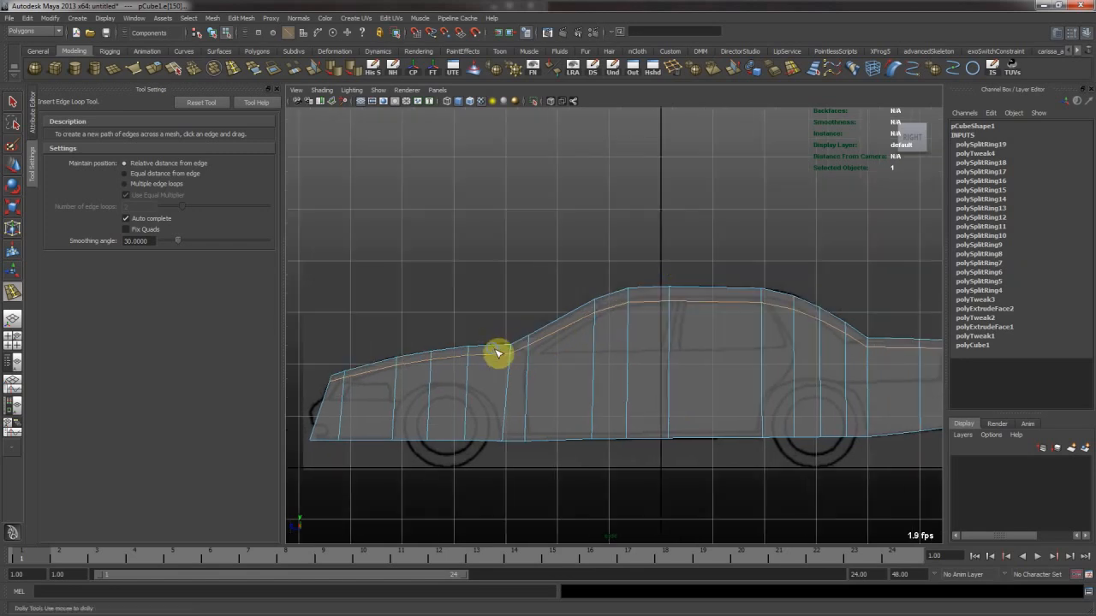
right_click_drag(497, 352, 543, 364, "alt")
key("w")
left_click_drag(505, 305, 502, 291)
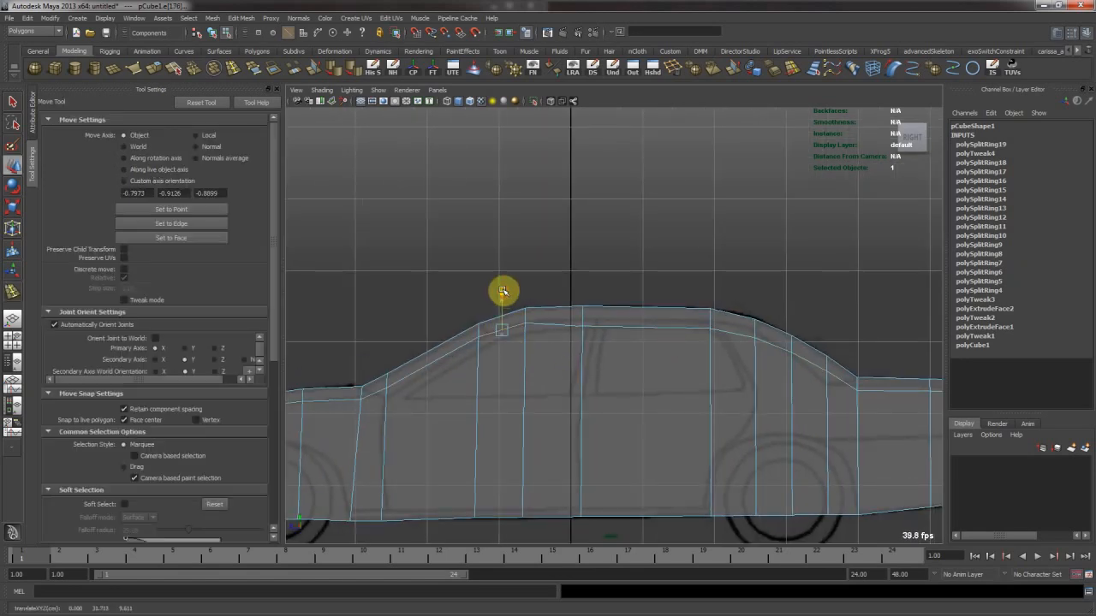
middle_click_drag(471, 376, 530, 366, "alt")
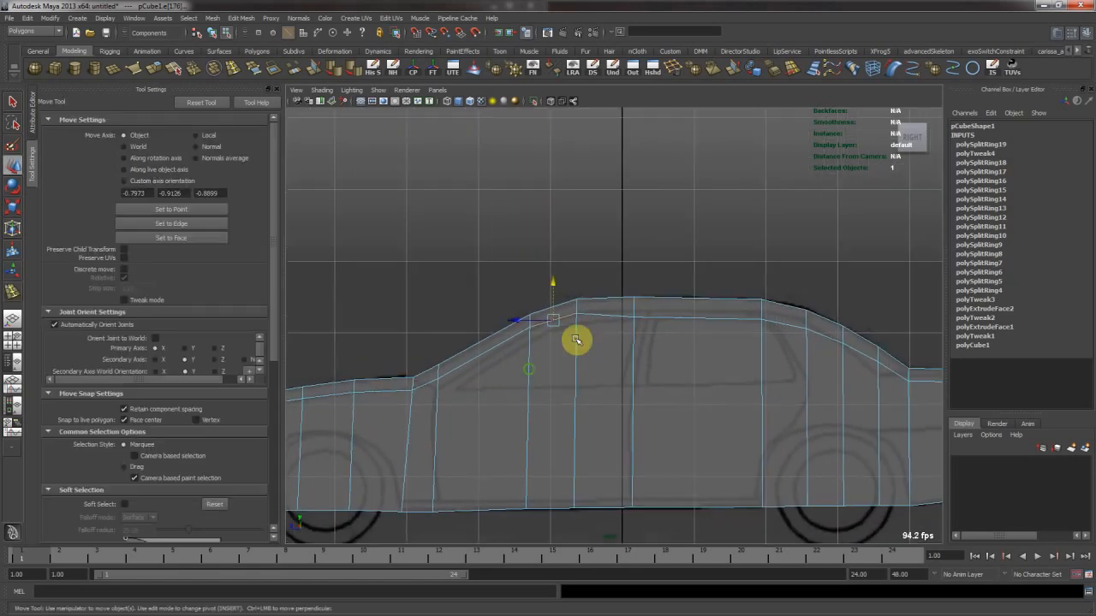
left_click(655, 319)
Move the inner loop's vertices at the base of the rear window so the loop bends into the trunk line
middle_click_drag(710, 330, 469, 337, "alt")
right_click_drag(477, 343, 618, 372, "alt")
key("F9")
left_click(546, 336)
middle_click_drag(564, 345, 511, 318, "alt")
scroll(479, 320, "up", 3)
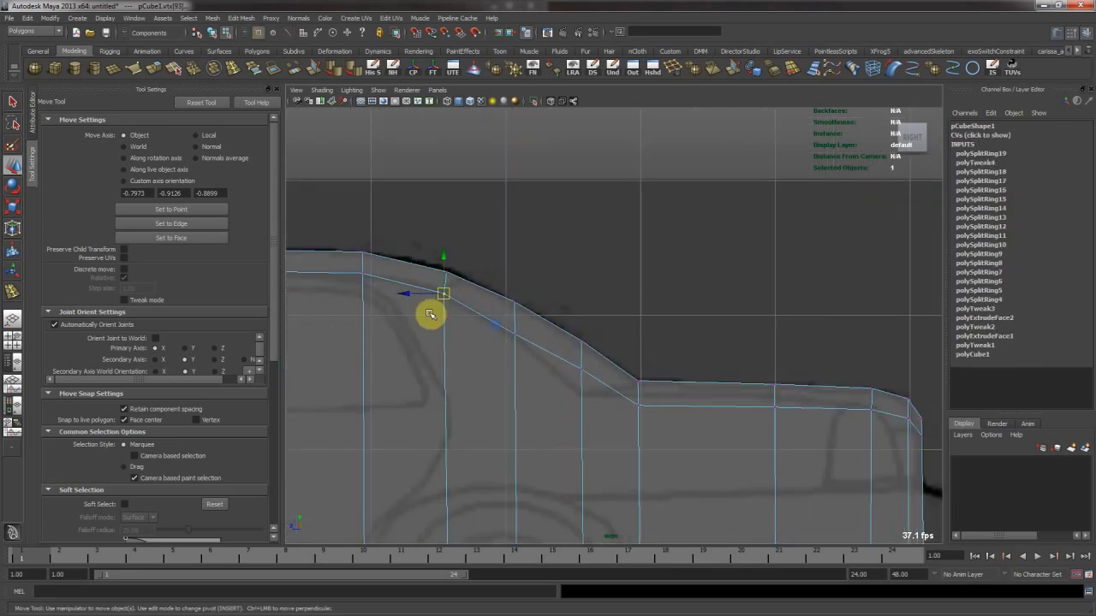
left_click(581, 366)
left_click_drag(582, 370, 583, 389)
middle_click_drag(625, 391, 528, 360, "alt")
left_click_drag(528, 359, 555, 389)
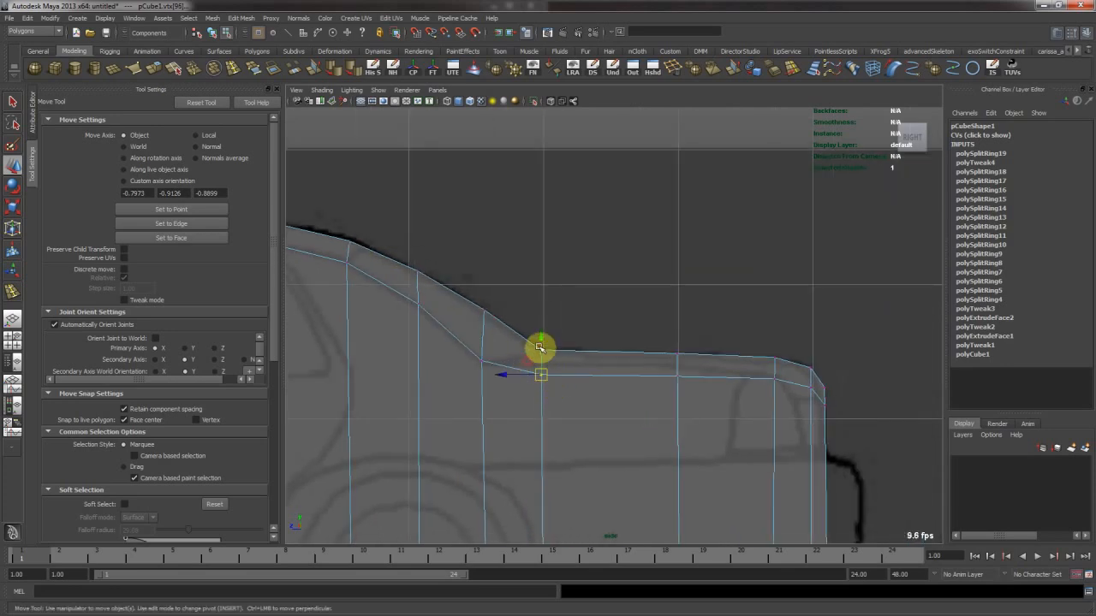
left_click_drag(541, 336, 541, 329)
Raise the inner loop's vertices along the trunk lid and reshape its vertex at the rear corner
left_click_drag(668, 372, 701, 391)
middle_click_drag(709, 376, 614, 336)
left_click_drag(636, 334, 661, 357)
middle_click_drag(659, 357, 661, 353)
left_click_drag(672, 342, 674, 366)
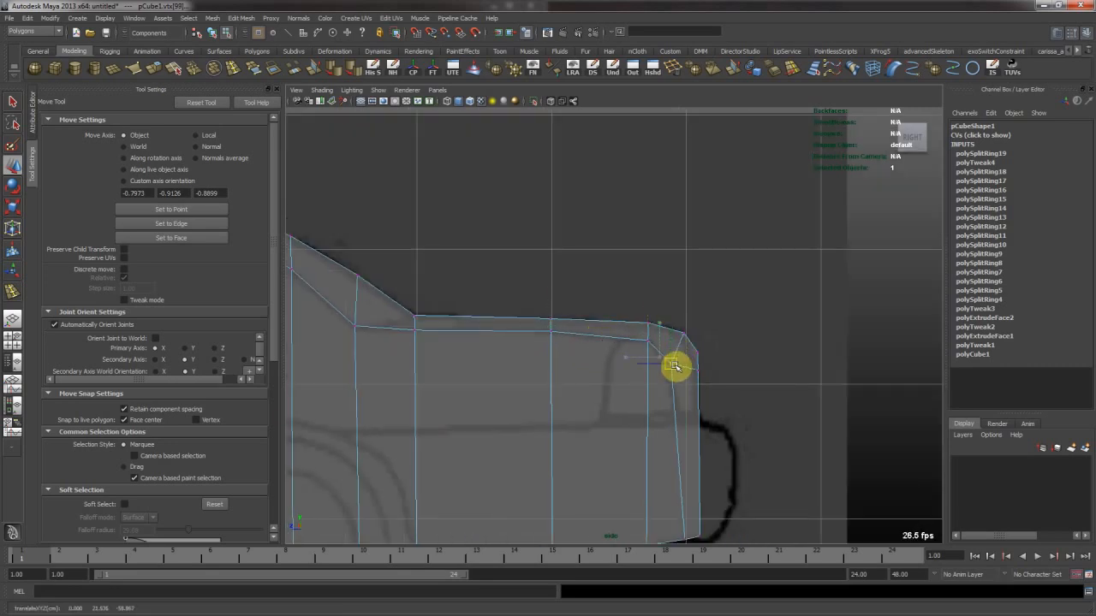
Adjust the lower rear vertices and the trunk's upper rear corner vertices to follow the blueprint outline
middle_click_drag(689, 462, 672, 402, "alt")
left_click_drag(651, 420, 681, 479)
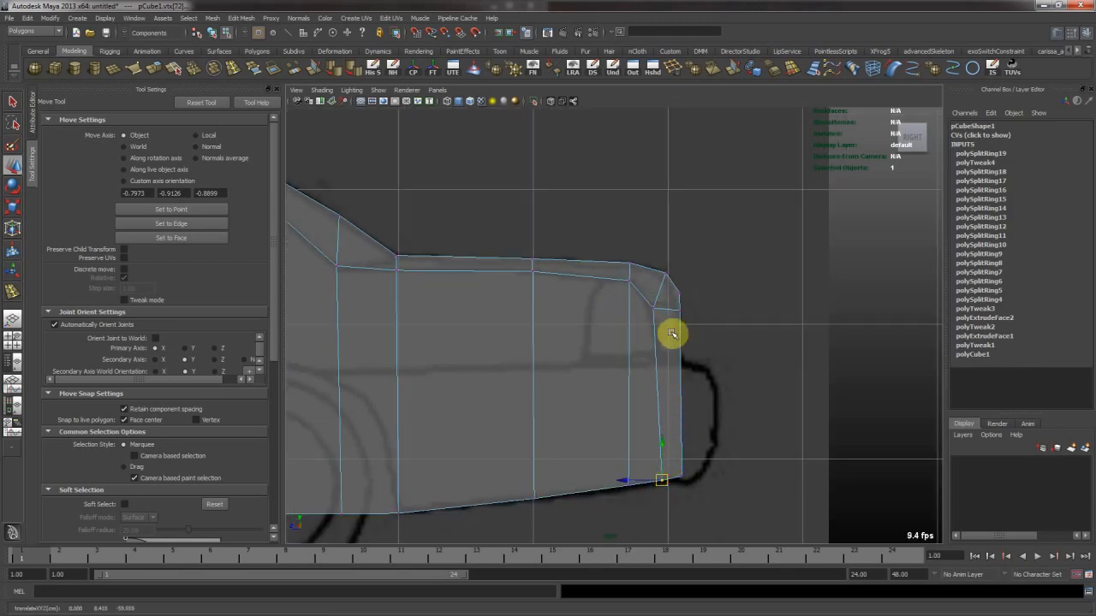
left_click_drag(655, 259, 675, 288)
left_click_drag(667, 279, 685, 296)
left_click_drag(679, 291, 675, 292)
left_click_drag(690, 301, 675, 310)
left_click_drag(686, 285, 655, 275)
Move the inner loop's vertices at the windshield base and windshield top to follow the blueprint's pillar
right_click_drag(586, 301, 402, 338, "alt")
middle_click_drag(393, 340, 630, 363, "alt")
middle_click_drag(437, 325, 726, 296, "alt")
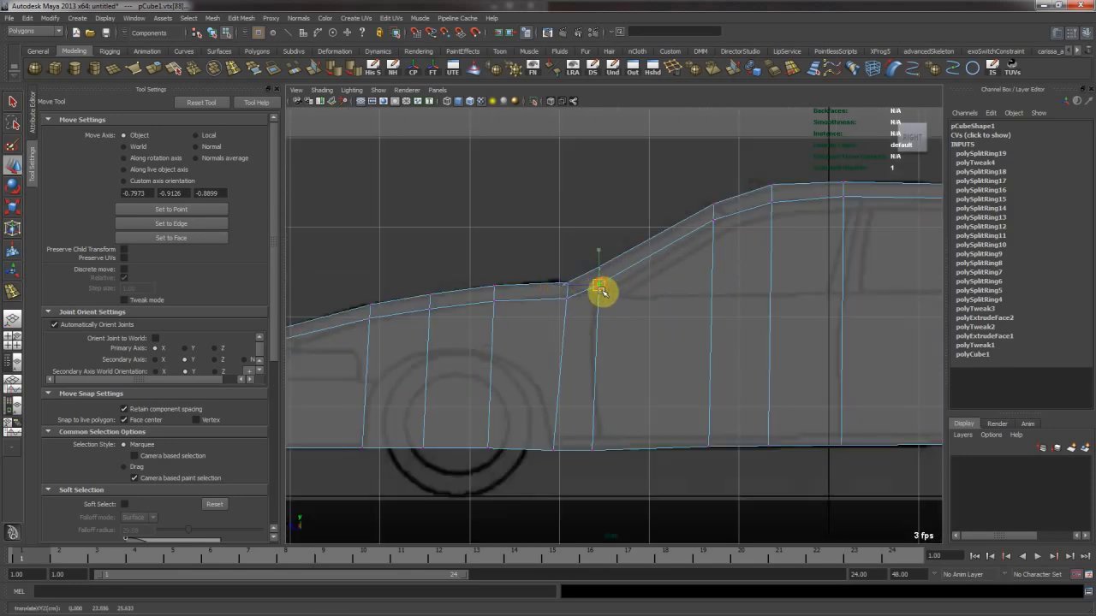
left_click(601, 295)
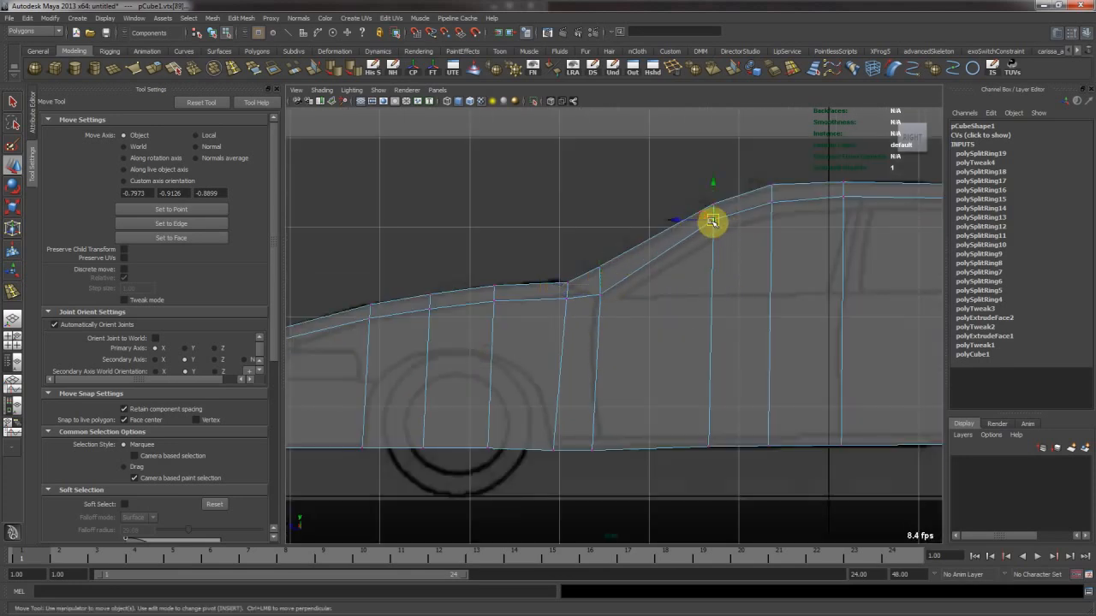
left_click_drag(711, 220, 724, 216)
left_click(560, 294)
left_click_drag(561, 294, 579, 295)
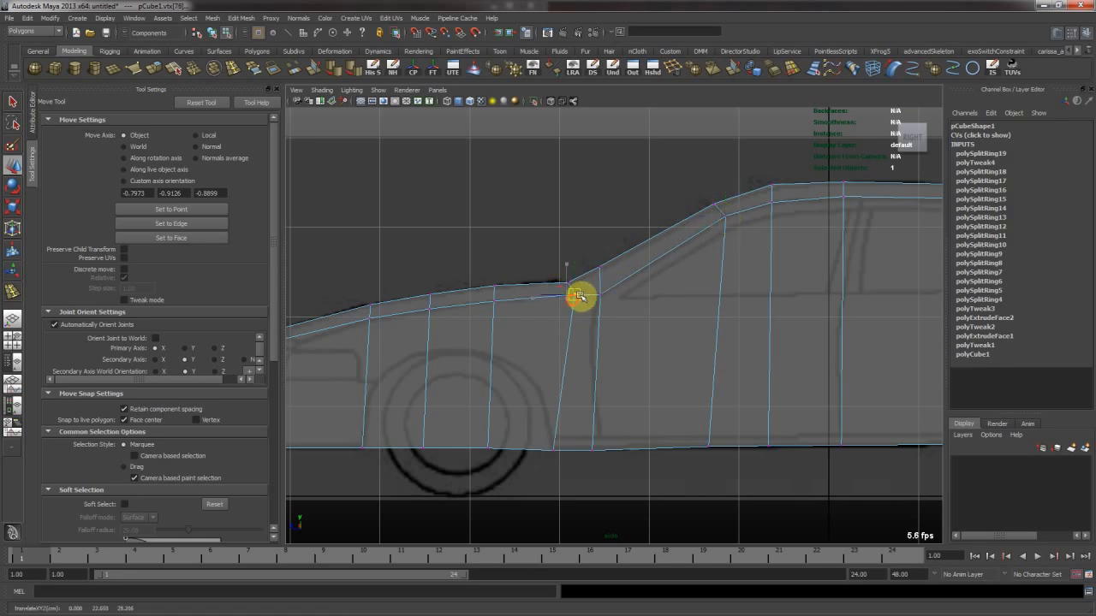
Shift the inner loop's front hood vertex rearward and fit the nose vertices to the blueprint's front edge
middle_click_drag(445, 300, 555, 299, "alt")
right_click_drag(556, 298, 607, 306, "alt")
middle_click_drag(606, 306, 716, 276, "alt")
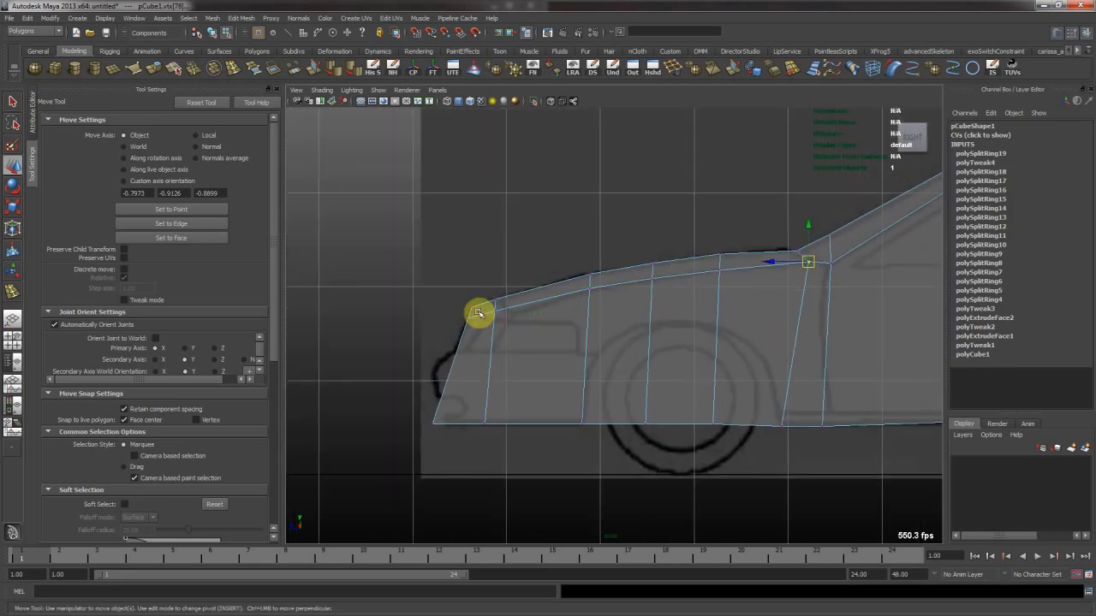
mouse_move(495, 313)
left_mouse_down()
mouse_move(518, 315)
mouse_move(498, 303)
mouse_move(477, 324)
mouse_move(488, 316)
left_mouse_up()
left_click(485, 303)
left_click(465, 317)
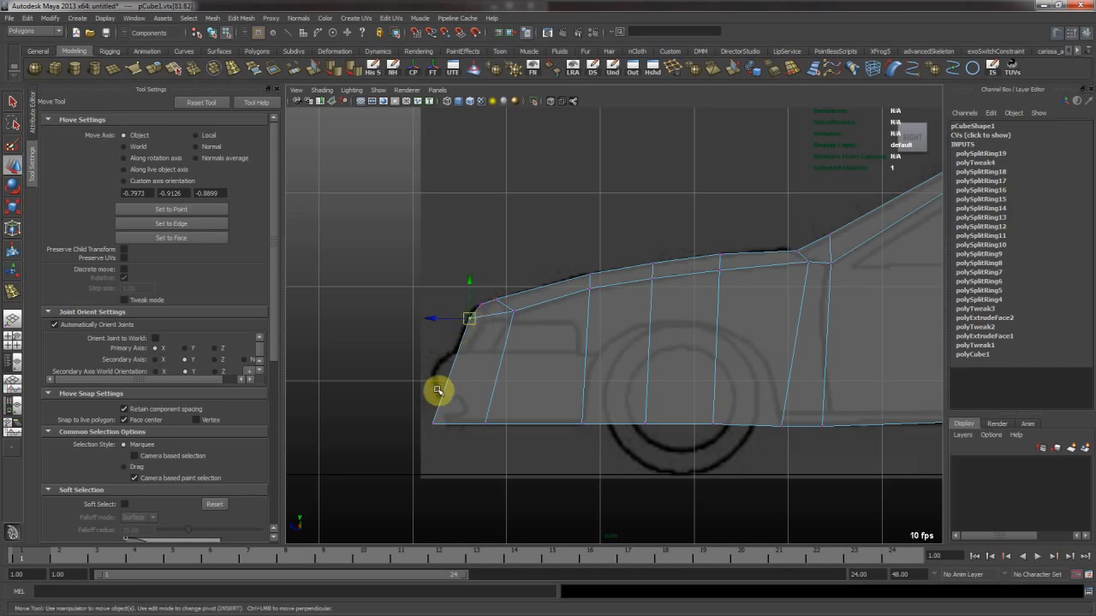
Shift the bottom vertices behind the front bumper and at the front door edge rearward to straighten their vertical edges
left_click_drag(463, 400, 475, 423)
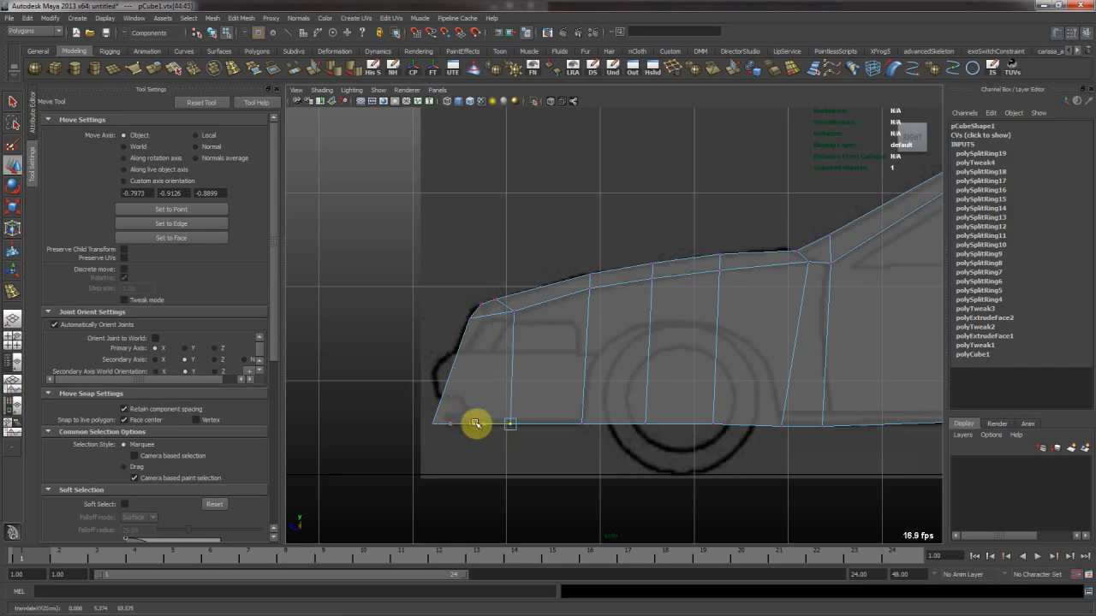
middle_click_drag(579, 382, 501, 408, "alt")
left_click_drag(532, 424, 652, 439)
middle_click_drag(693, 393, 577, 386, "alt")
left_click_drag(555, 389, 634, 434)
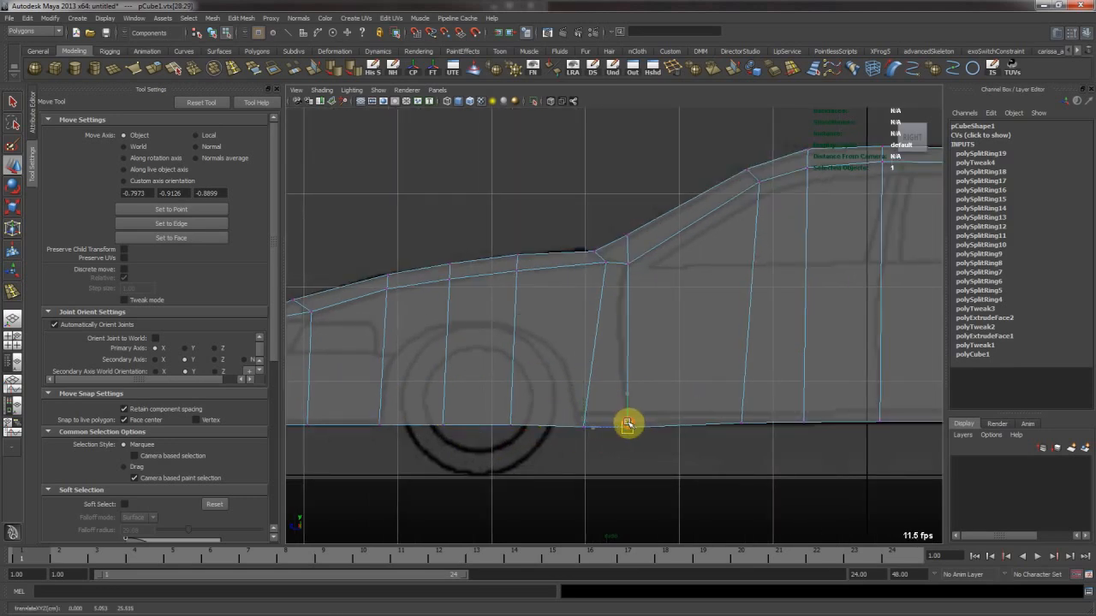
left_click_drag(618, 255, 631, 268)
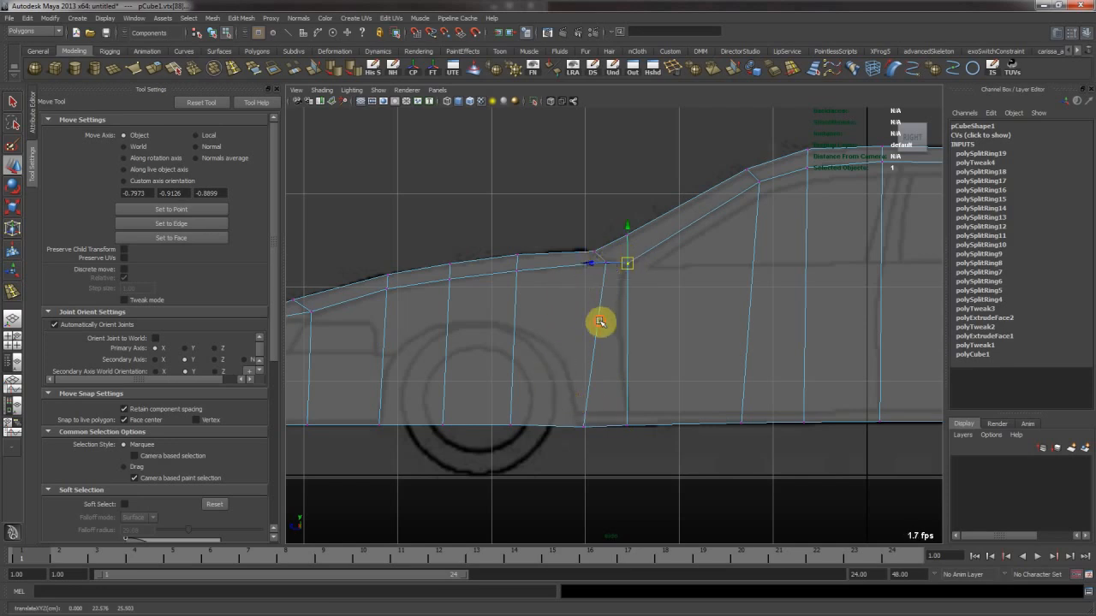
Return the body to object mode and insert a lengthwise edge loop along the middle of the body side
middle_click_drag(670, 328, 493, 352, "alt")
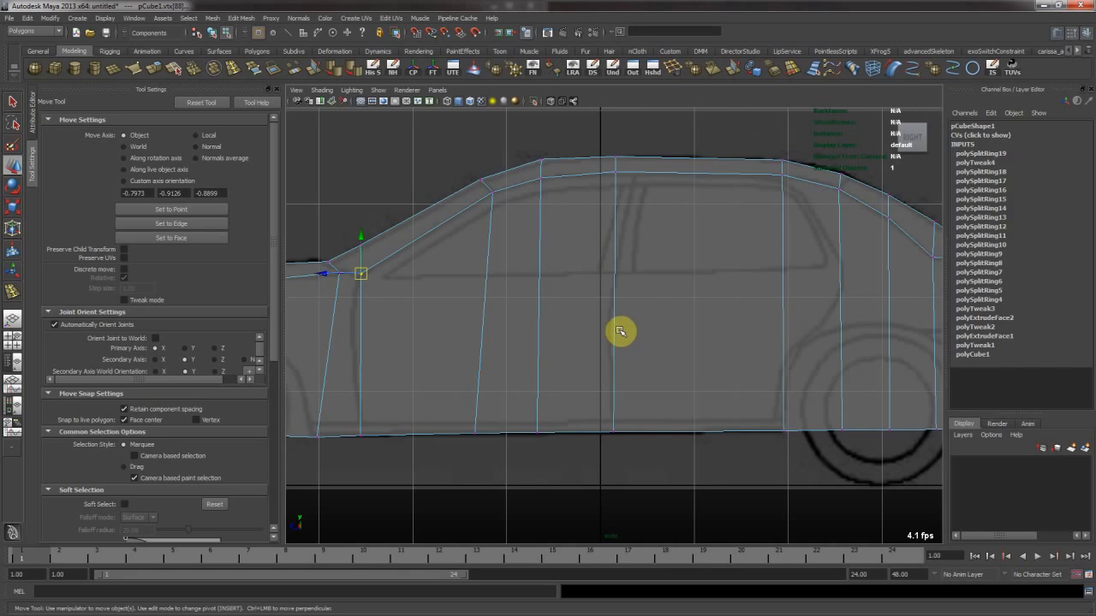
middle_click_drag(588, 335, 324, 378, "alt")
middle_click_drag(503, 402, 368, 387, "alt")
right_click_drag(472, 365, 571, 308)
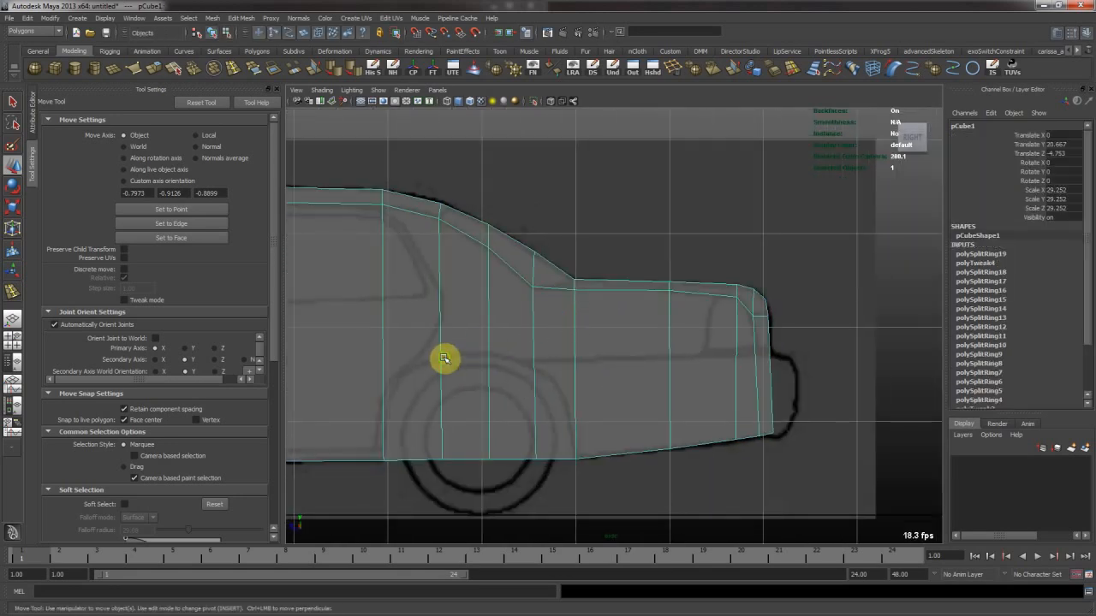
middle_click_drag(442, 360, 569, 324, "alt")
left_click(193, 68)
left_click_drag(665, 329, 658, 327)
middle_click_drag(794, 303, 543, 304, "alt")
Flatten the new side edge loop vertically with the Scale tool so it runs straight along the car
key("w")
key("r")
right_click_drag(555, 313, 299, 301, "alt")
middle_click_drag(300, 308, 616, 308, "alt")
right_click_drag(617, 308, 620, 340, "alt")
middle_click_drag(619, 340, 654, 348, "alt")
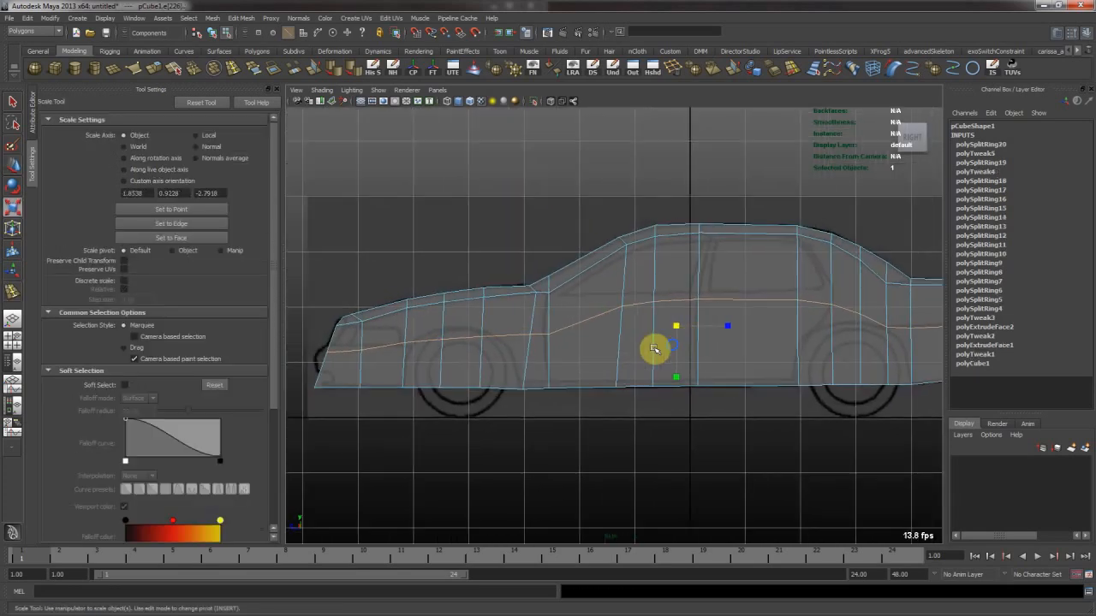
left_click_drag(671, 387, 677, 329)
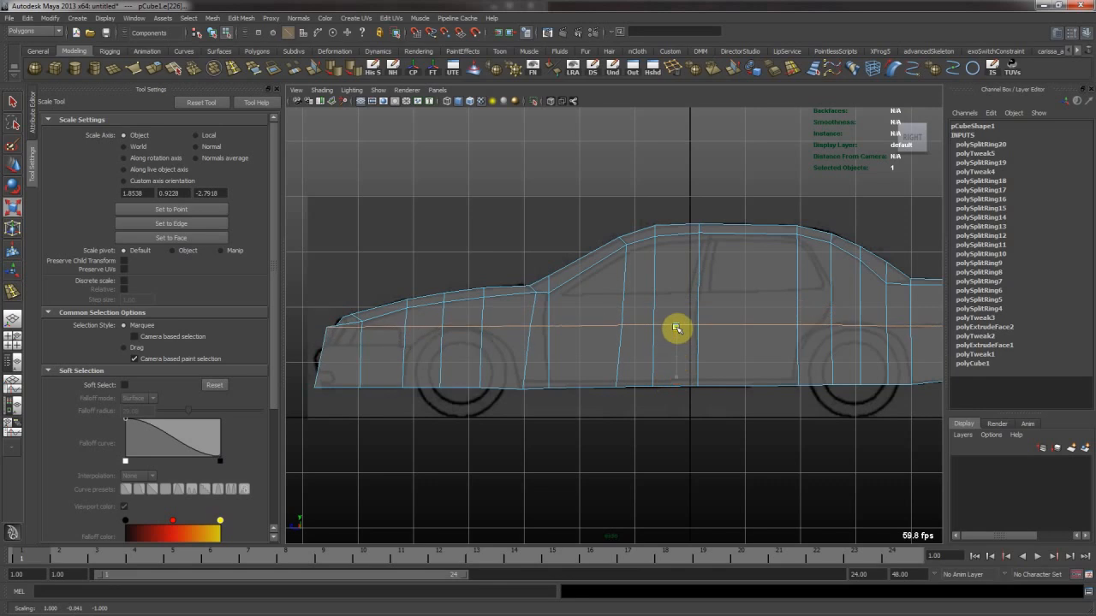
Move the flattened side loop down toward the lower doors and flatten it again vertically
key("w")
left_click_drag(676, 284, 673, 301)
key("r")
left_click(678, 394)
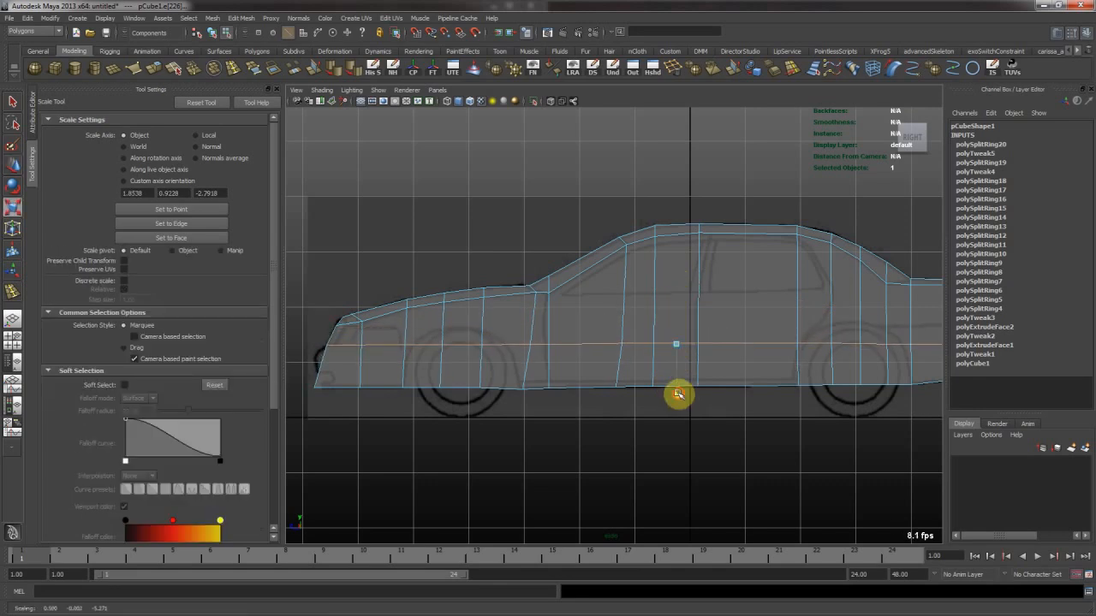
key("w")
left_click_drag(678, 307, 681, 313)
Compare the straightened side loop with the blueprint's wheel arches and doors along the car's length
middle_click_drag(463, 372, 700, 328, "alt")
right_click_drag(421, 337, 723, 333, "alt")
middle_click_drag(723, 332, 674, 341)
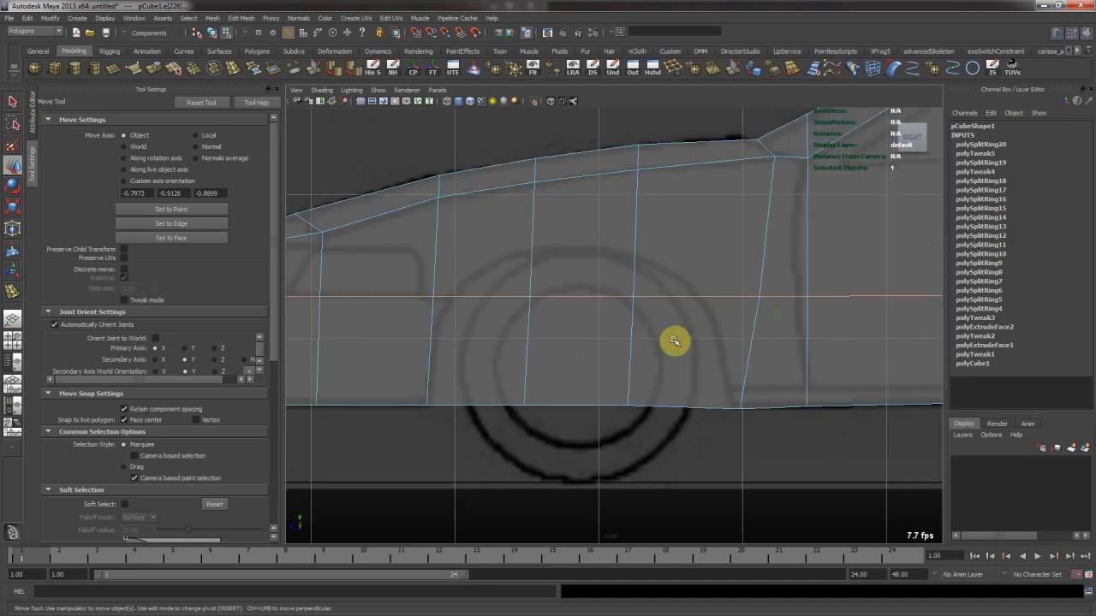
middle_click_drag(769, 334, 486, 359, "alt")
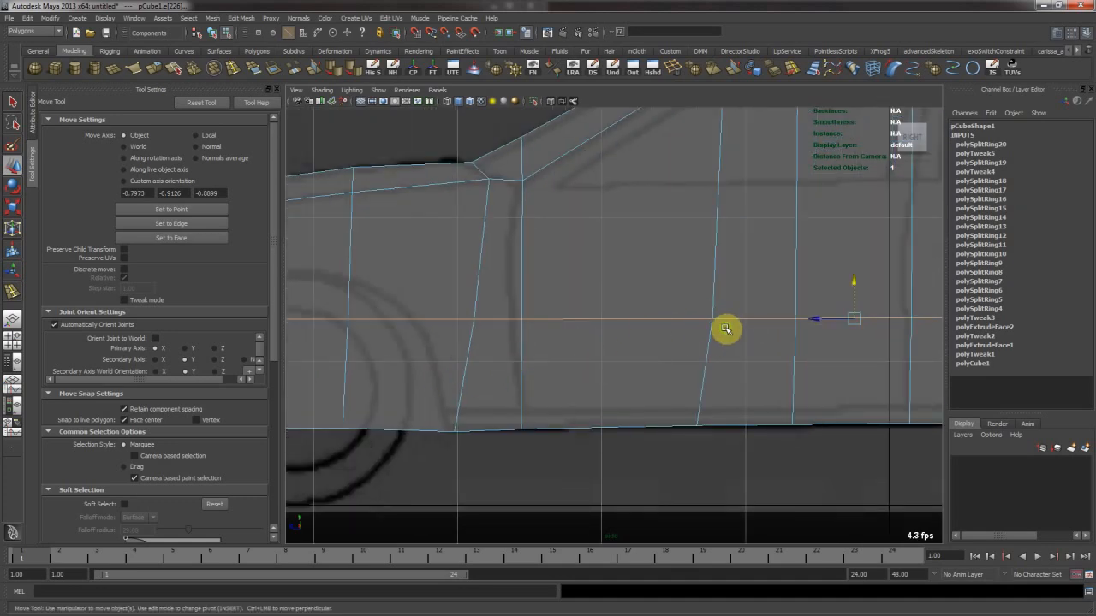
middle_click_drag(738, 329, 416, 313, "alt")
middle_click_drag(686, 320, 416, 313, "alt")
middle_click_drag(522, 299, 663, 322, "alt")
right_click_drag(470, 303, 459, 302, "alt")
scroll(445, 301, "down", 5)
middle_click_drag(449, 303, 513, 324, "alt")
scroll(435, 315, "down", 1)
scroll(439, 337, "down", 1)
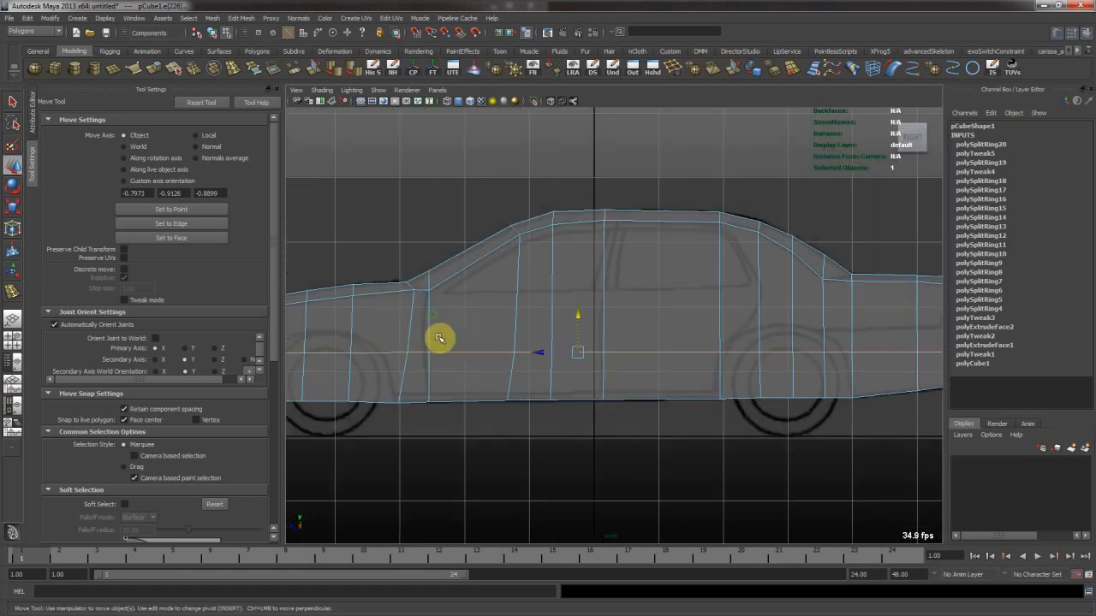
right_click_drag(465, 317, 374, 327, "alt")
middle_click_drag(403, 332, 470, 336, "alt")
Deselect the loop's edges progressively from the front fender through the doors, raising the remaining edges slightly each time
left_click_drag(321, 330, 500, 395)
middle_click_drag(698, 307, 662, 314, "alt")
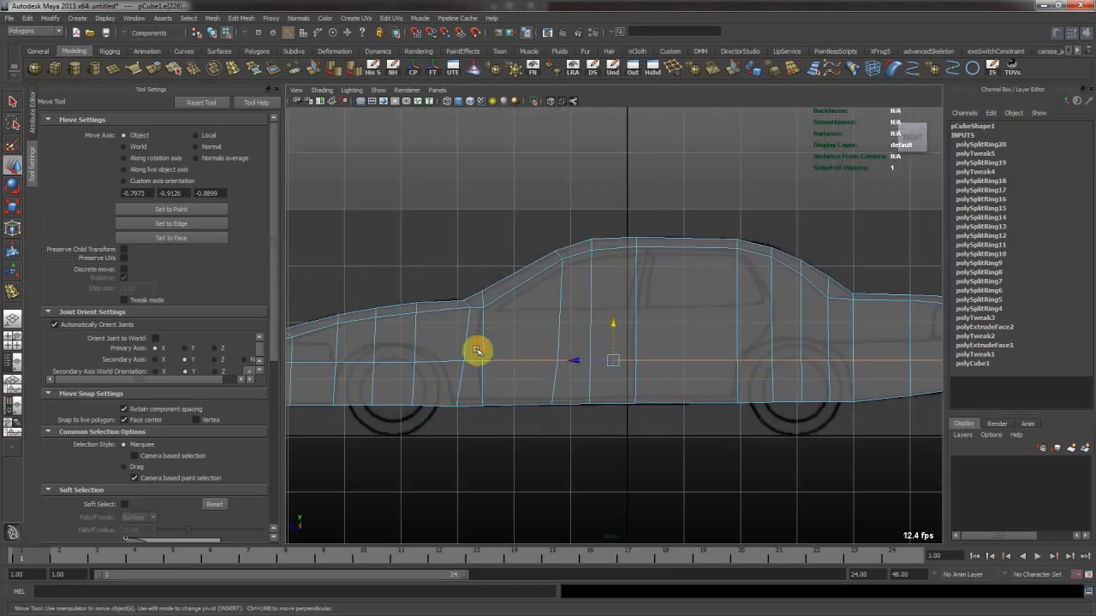
left_click_drag(457, 381, 456, 383, "ctrl")
middle_click_drag(643, 303, 643, 301)
left_click_drag(535, 326, 485, 382, "ctrl")
middle_click_drag(695, 297, 691, 293)
left_click_drag(567, 343, 552, 378, "ctrl")
middle_click_drag(685, 311, 685, 309)
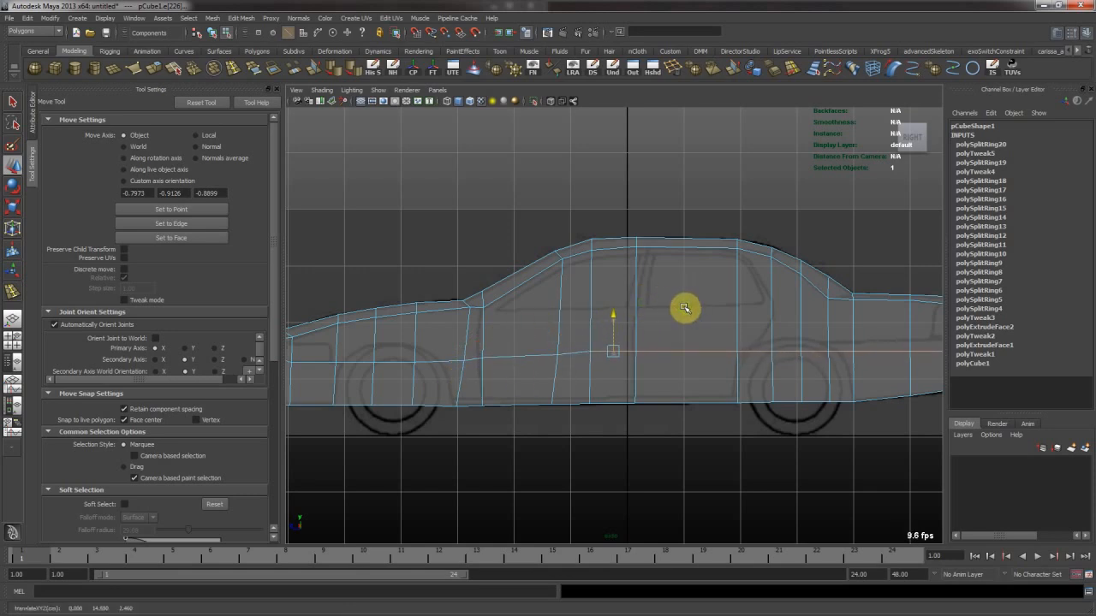
left_click_drag(607, 323, 639, 361, "ctrl")
Raise the side loop's remaining edges behind the rear wheel to meet the top of the rear bumper
middle_click_drag(760, 302, 605, 290)
right_click_drag(605, 290, 544, 351, "alt")
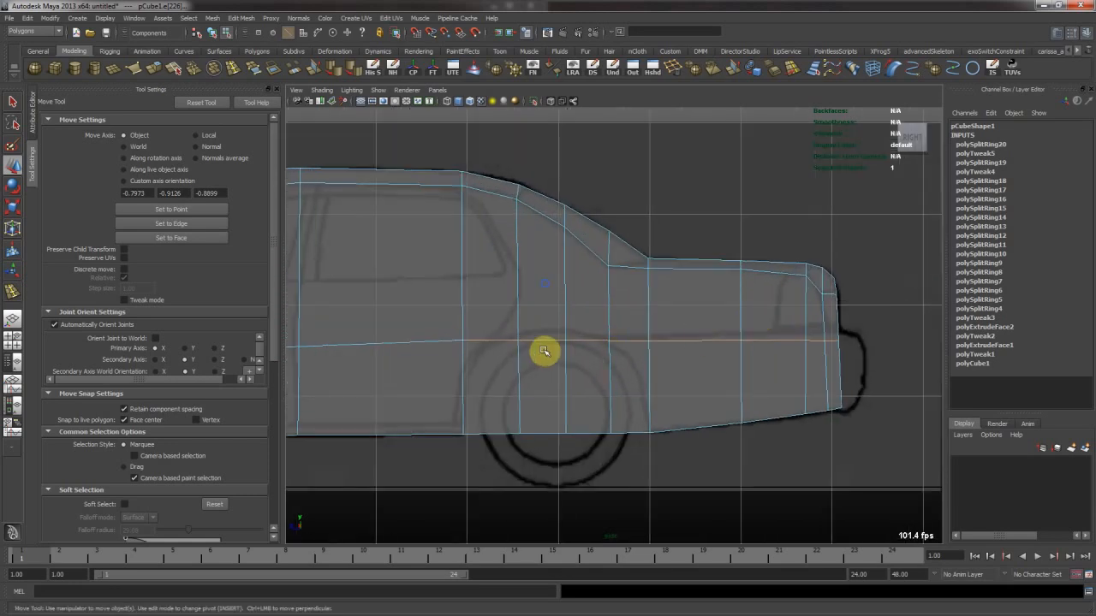
mouse_move(691, 285)
middle_mouse_down()
mouse_move(685, 297)
mouse_move(695, 301)
middle_mouse_up()
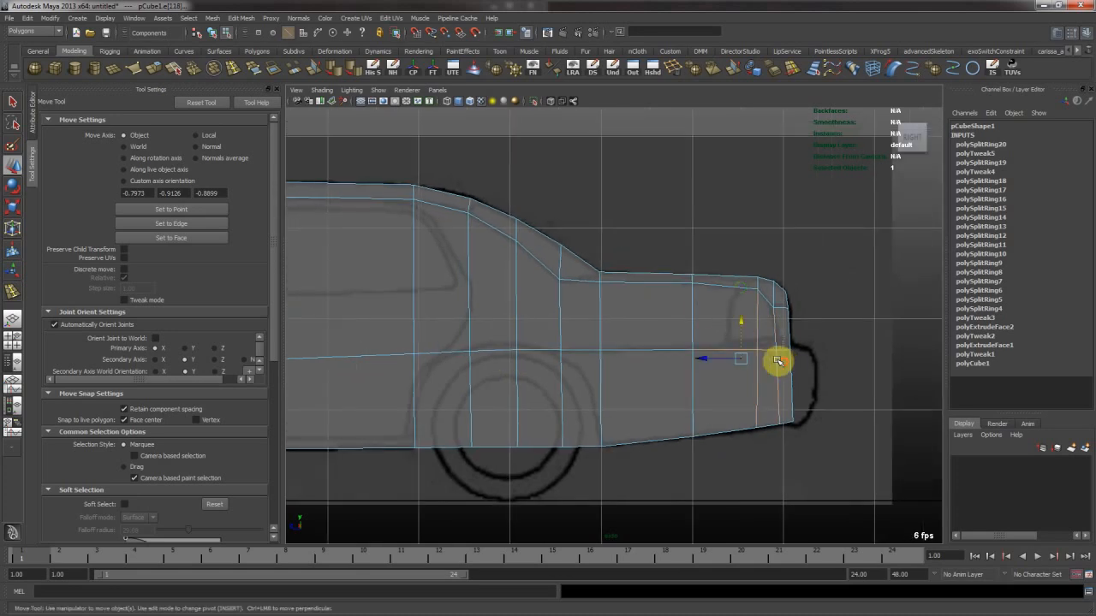
left_click_drag(729, 323, 804, 336, "ctrl")
left_click_drag(826, 371, 725, 365, "ctrl")
middle_click_drag(809, 301, 810, 299)
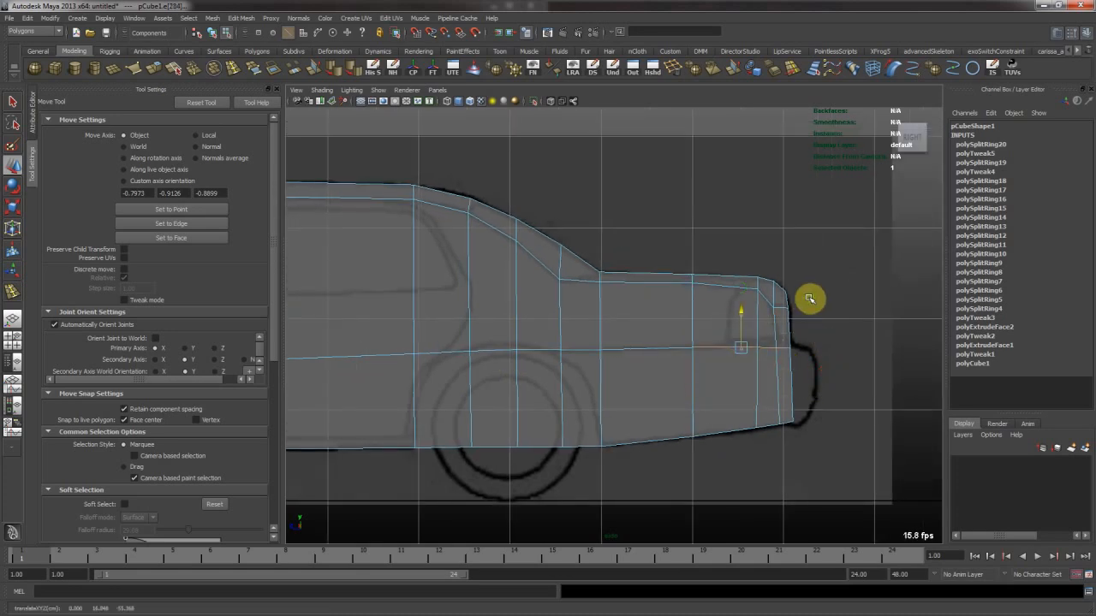
left_click_drag(717, 321, 736, 366, "ctrl")
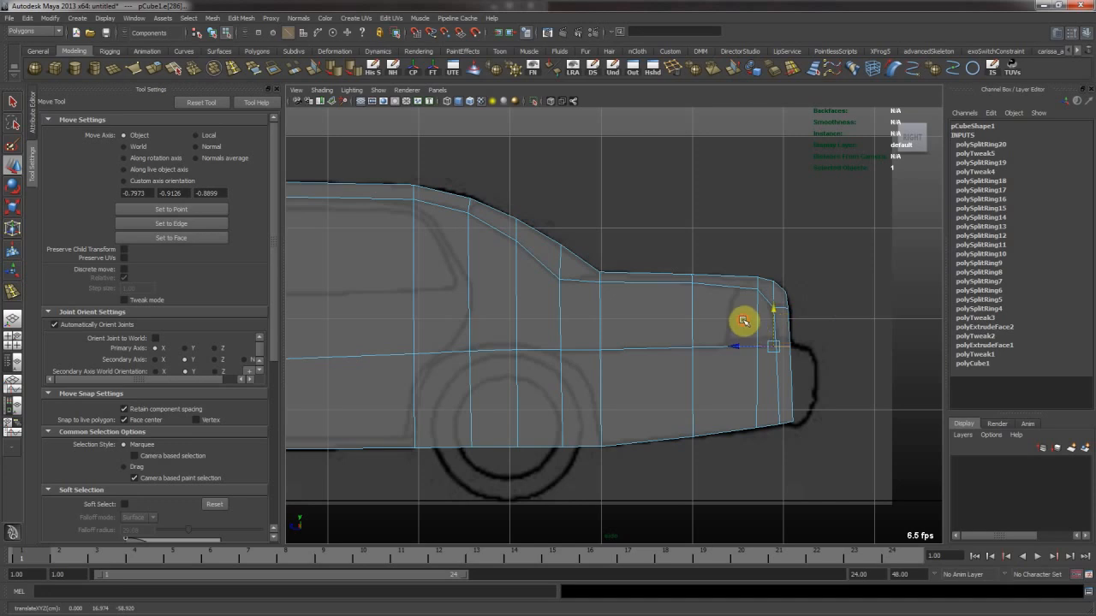
left_click_drag(745, 320, 771, 367, "ctrl")
Switch the body to vertex editing and move the side loop's vertex onto the blueprint's front door edge
key("F8")
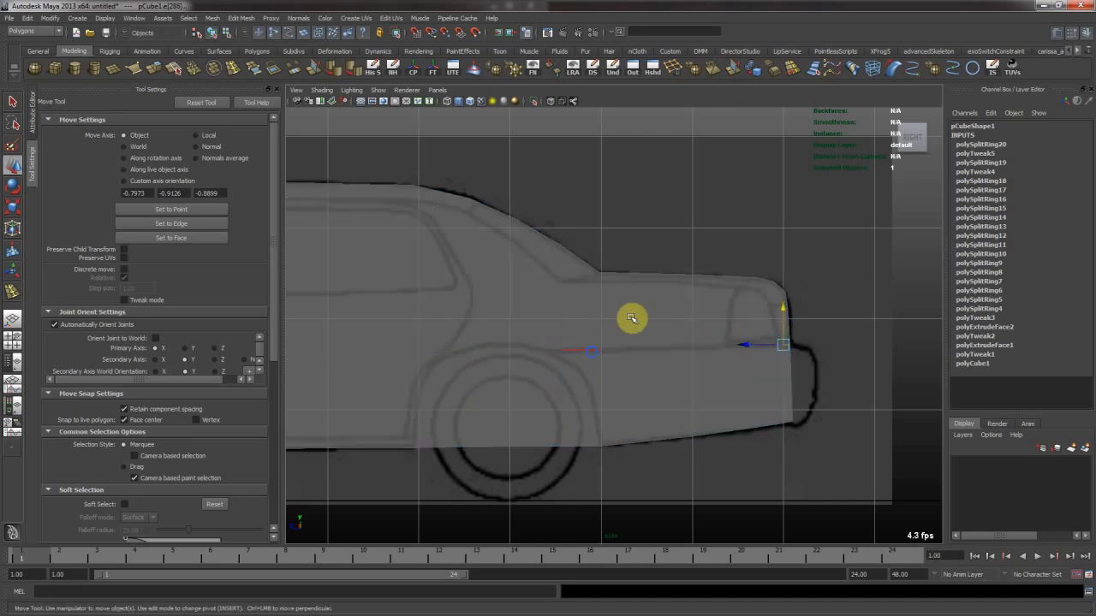
scroll(391, 299, "down", 5)
scroll(555, 281, "up", 2)
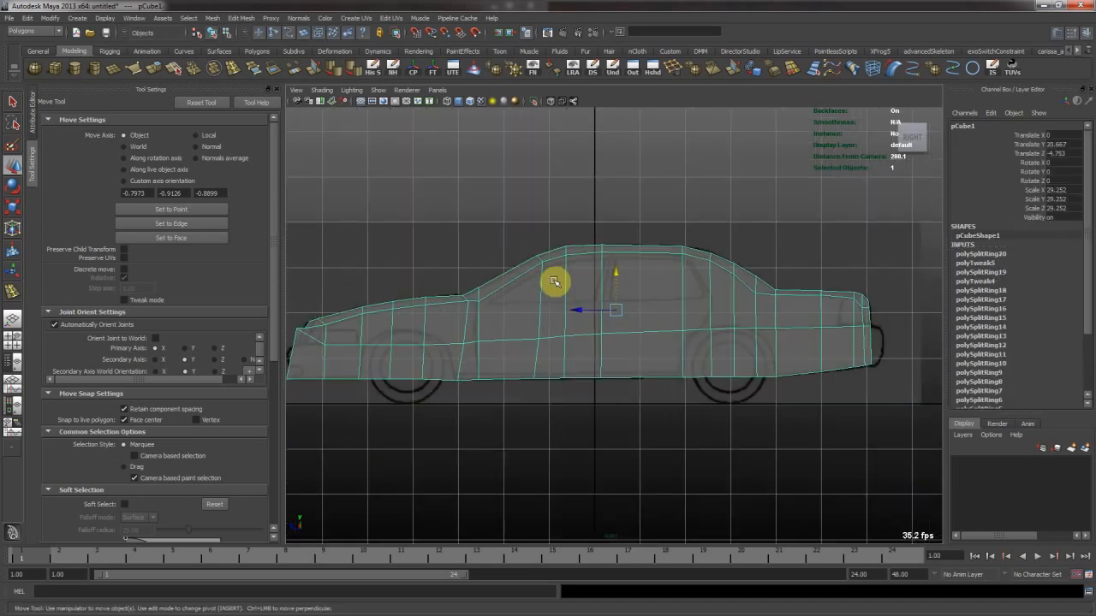
scroll(630, 367, "up", 6)
right_click(528, 303)
right_click_drag(528, 303, 505, 304)
left_click(534, 342)
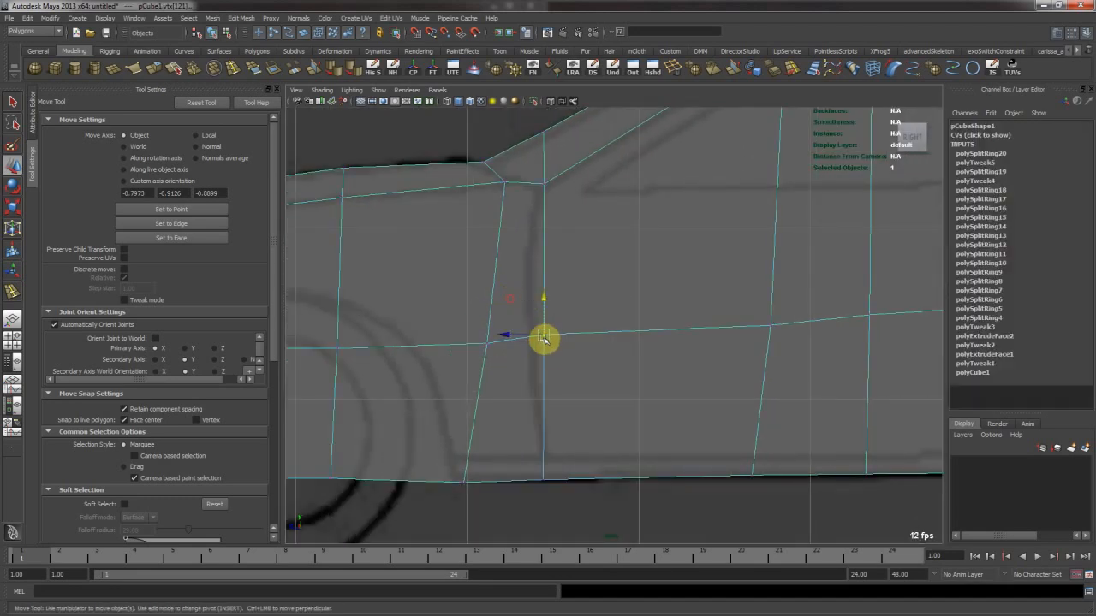
middle_click_drag(532, 342, 665, 342, "alt")
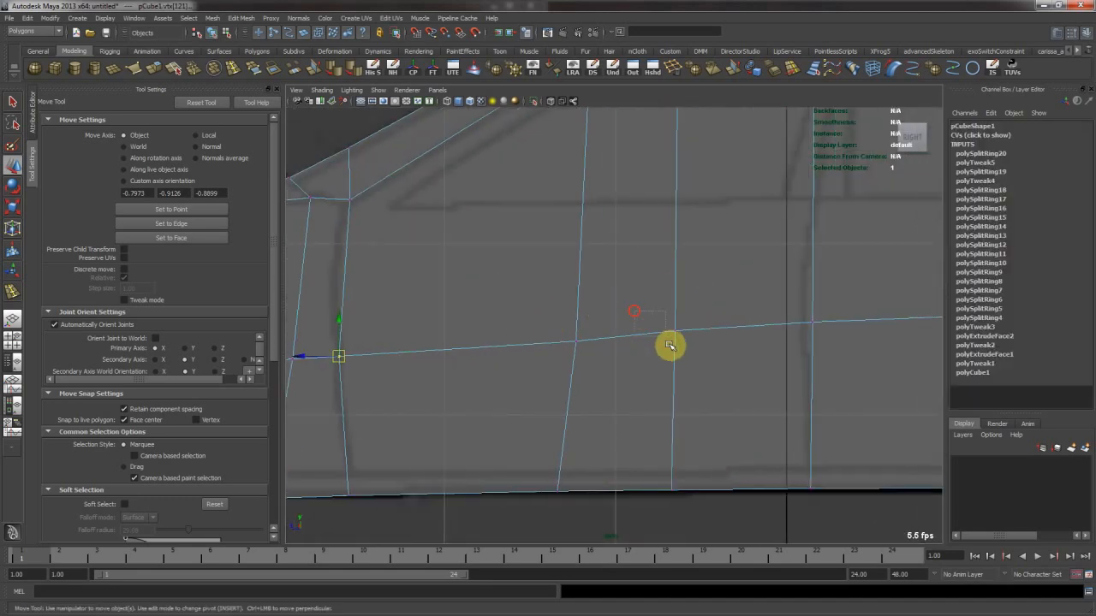
Adjust the side loop's mid-door vertices and shift the roof vertices above the center pillar rearward to match its slant
left_click(675, 331)
right_click_drag(673, 296, 594, 232, "alt")
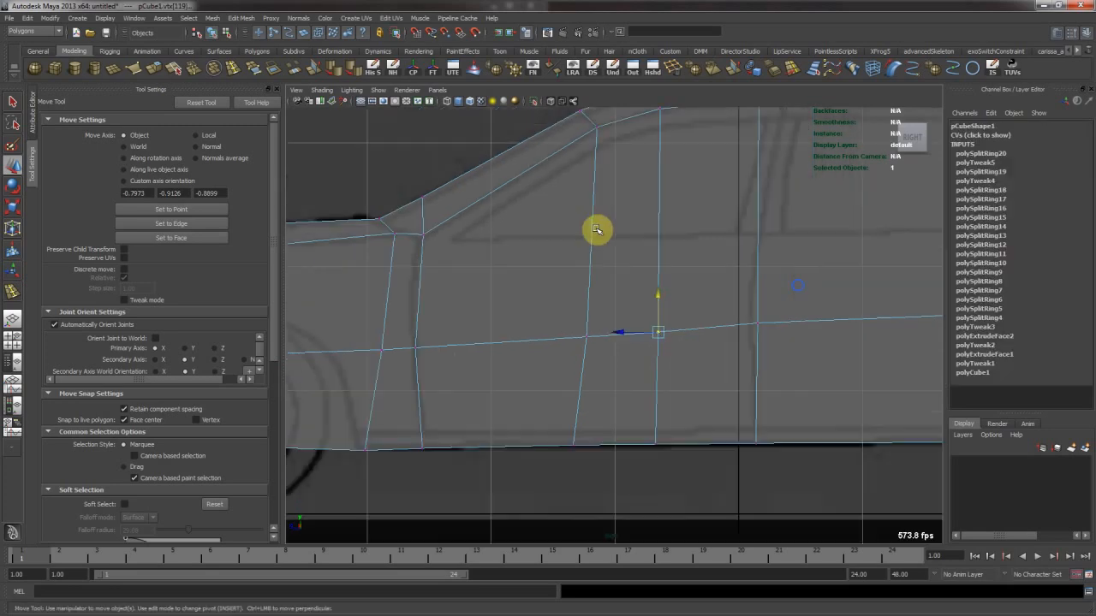
left_click(757, 324)
middle_click_drag(753, 323, 542, 437, "alt")
left_click_drag(585, 274, 586, 272)
left_click_drag(533, 245, 556, 241)
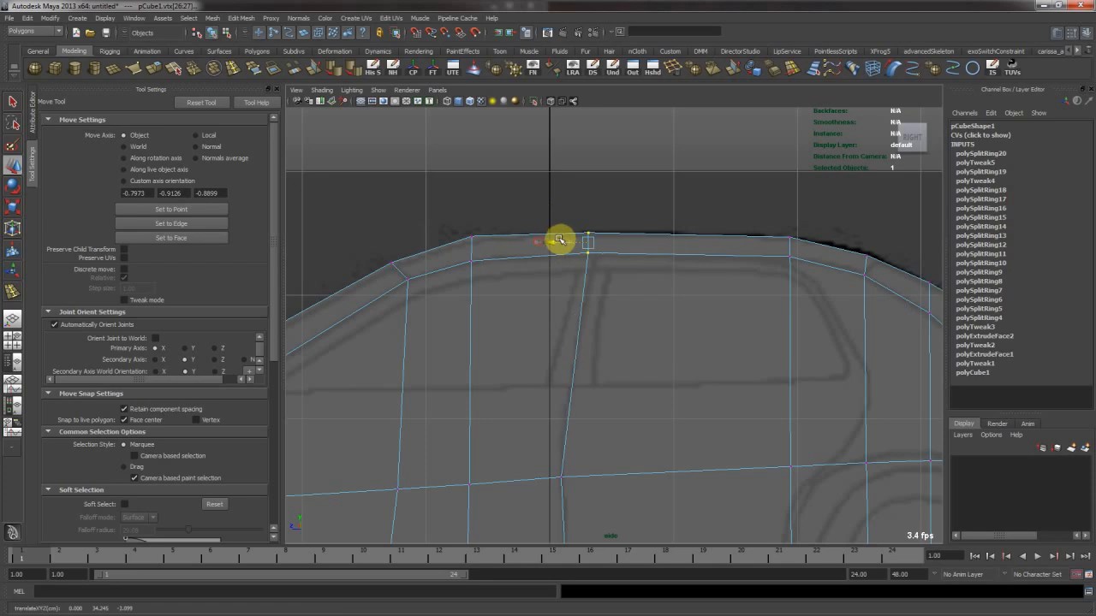
Adjust the vertices at the rear door's lower edge and shift the side loop's vertices above the rear wheel rearward
right_click_drag(653, 416, 544, 396, "alt")
middle_click_drag(543, 396, 431, 288, "alt")
middle_click_drag(648, 279, 544, 318, "alt")
right_click_drag(526, 209, 543, 237, "alt")
middle_click_drag(567, 359, 519, 421, "alt")
left_click_drag(510, 489, 530, 503)
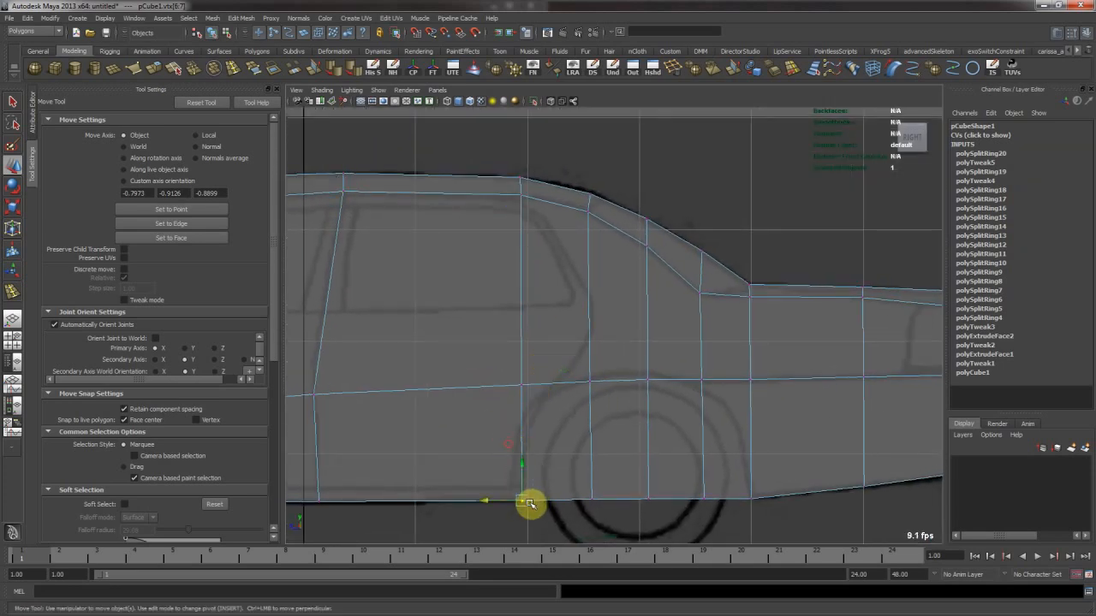
left_click_drag(504, 370, 536, 404)
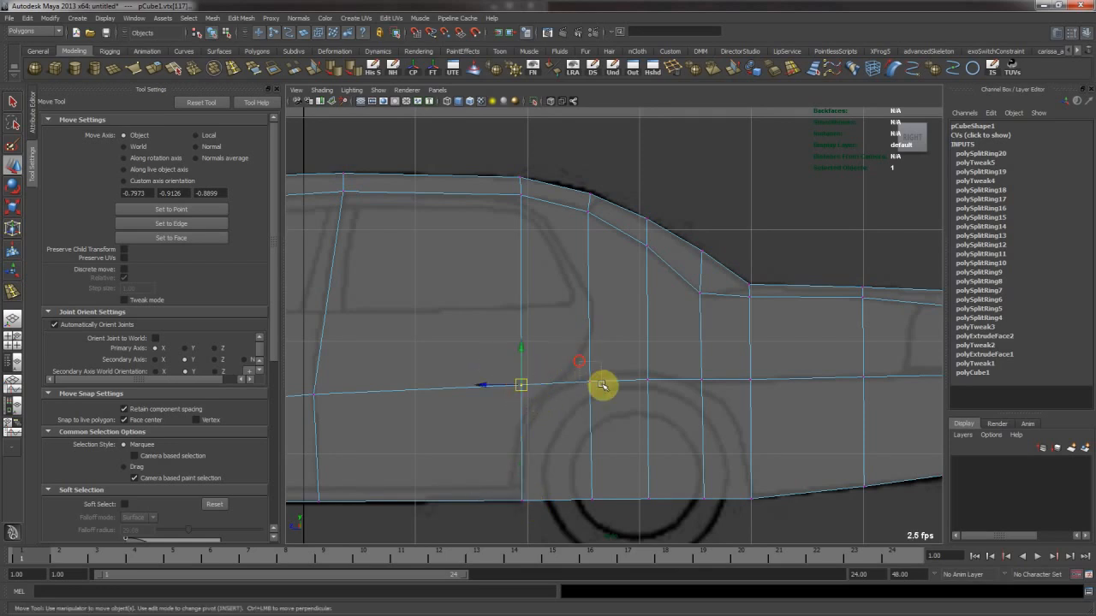
left_click_drag(590, 380, 694, 381)
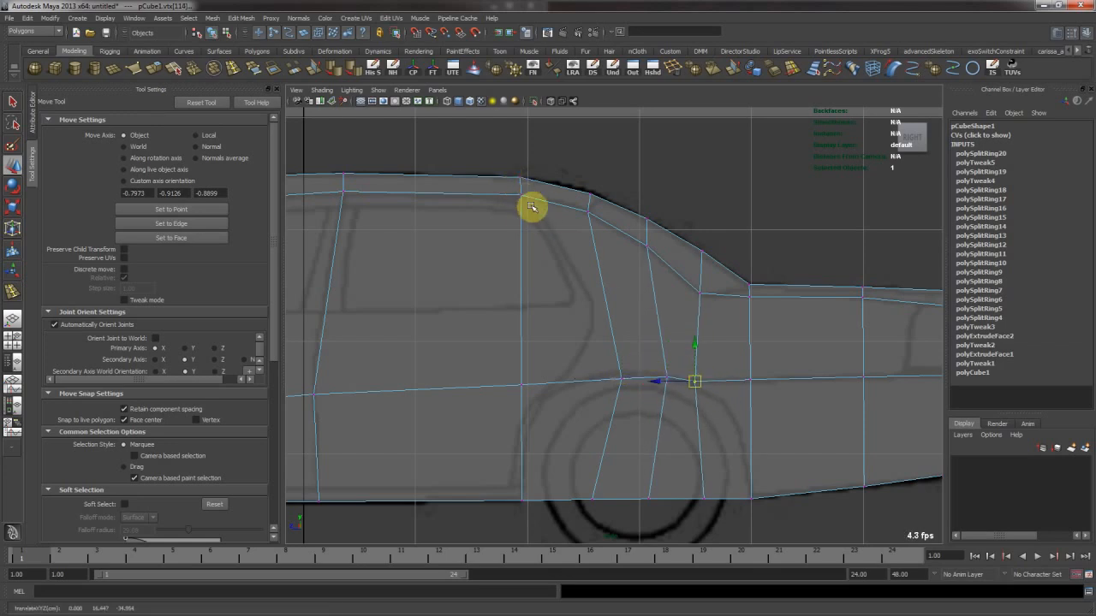
Place the side loop's vertex on the rear door's lower back edge and insert a vertical edge loop behind that door's window
left_click_drag(503, 369, 531, 378)
right_click_drag(494, 294, 543, 236)
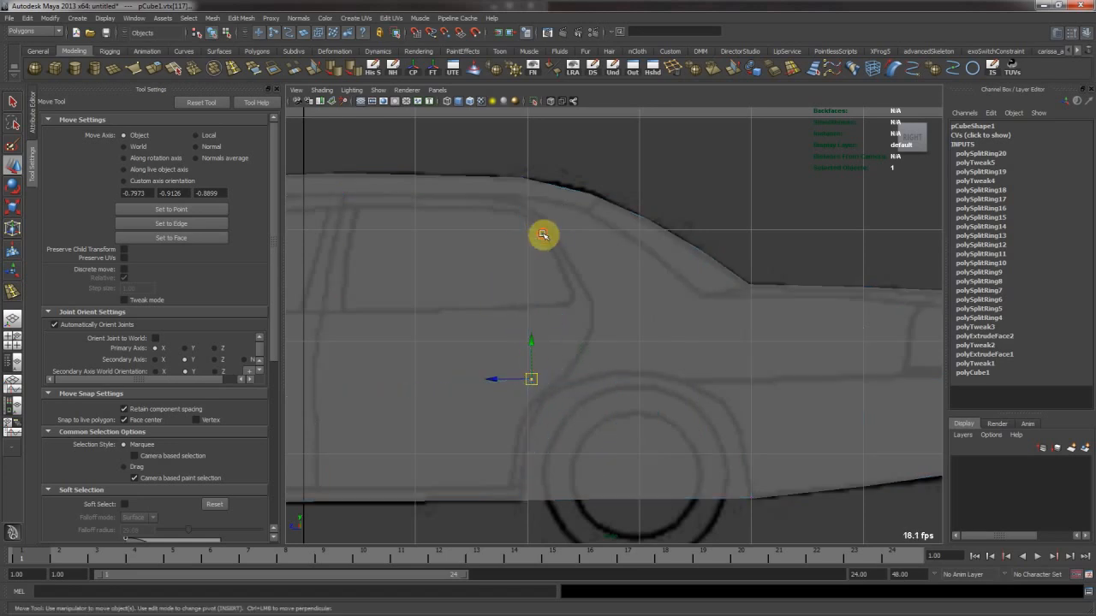
left_click(210, 62)
left_click(552, 205)
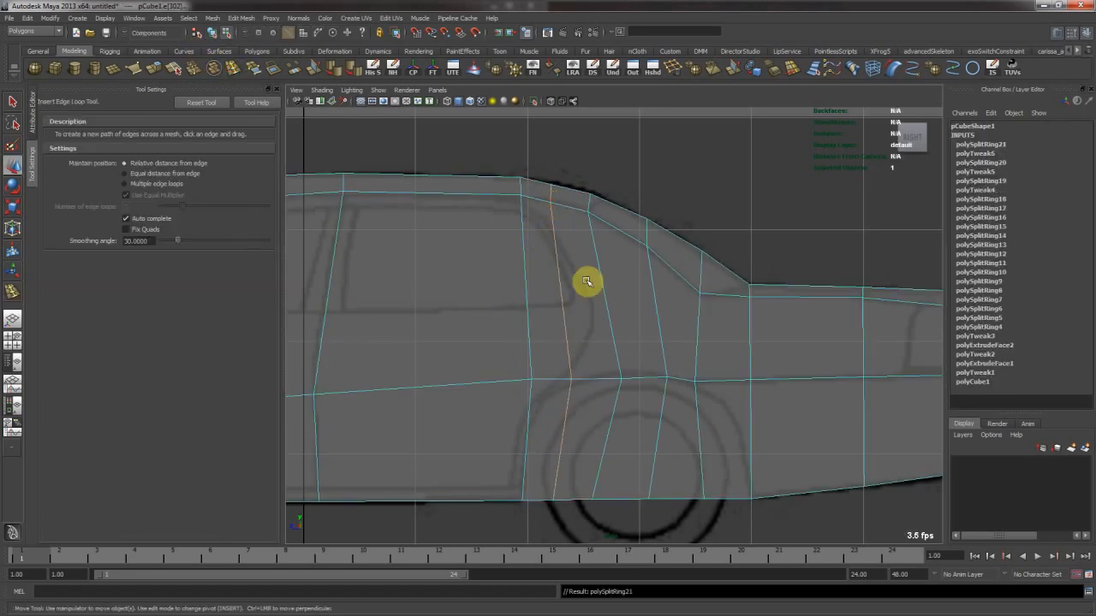
key("w")
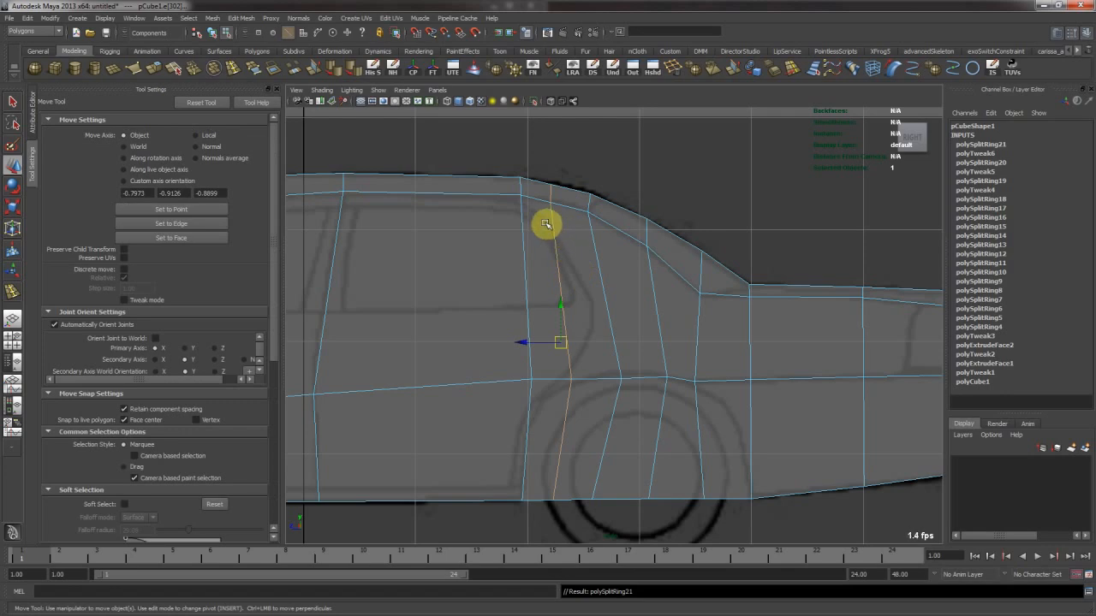
Insert a horizontal edge loop along the body side, between the existing side loop and the windows' base
right_click_drag(580, 288, 677, 320)
key("y")
left_click_drag(659, 323, 657, 313)
Move the new horizontal loop's vertices behind the rear door window rearward to match the blueprint's curved door edge
right_click_drag(656, 314, 548, 322, "alt")
middle_click_drag(449, 320, 587, 345, "alt")
key("w")
key("F9")
left_click(556, 322)
middle_click_drag(557, 298, 623, 323)
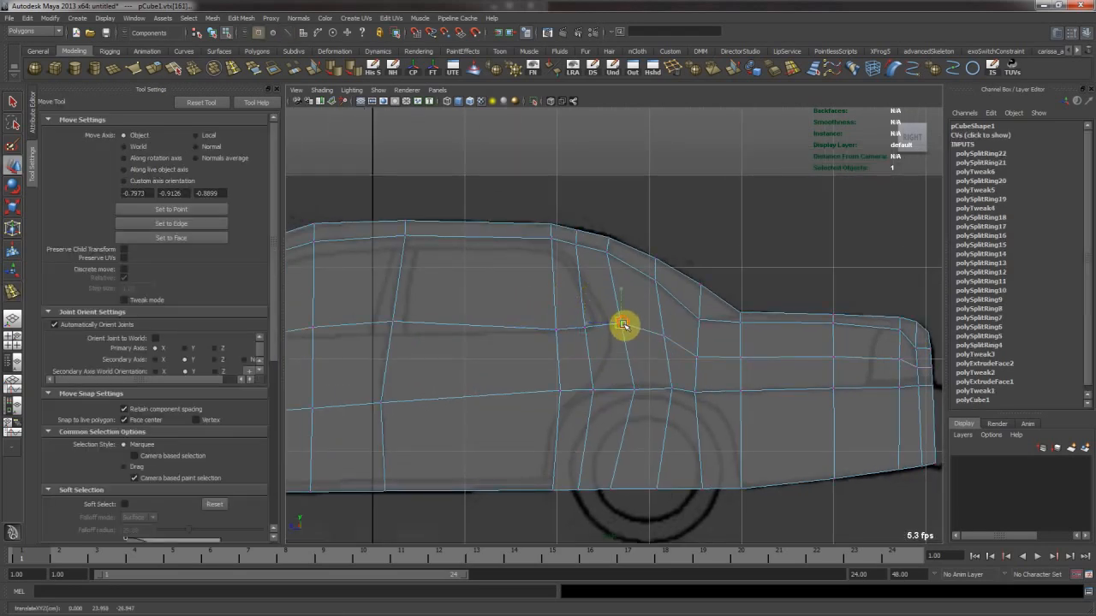
left_click_drag(565, 312, 593, 334)
left_click_drag(579, 325, 607, 327)
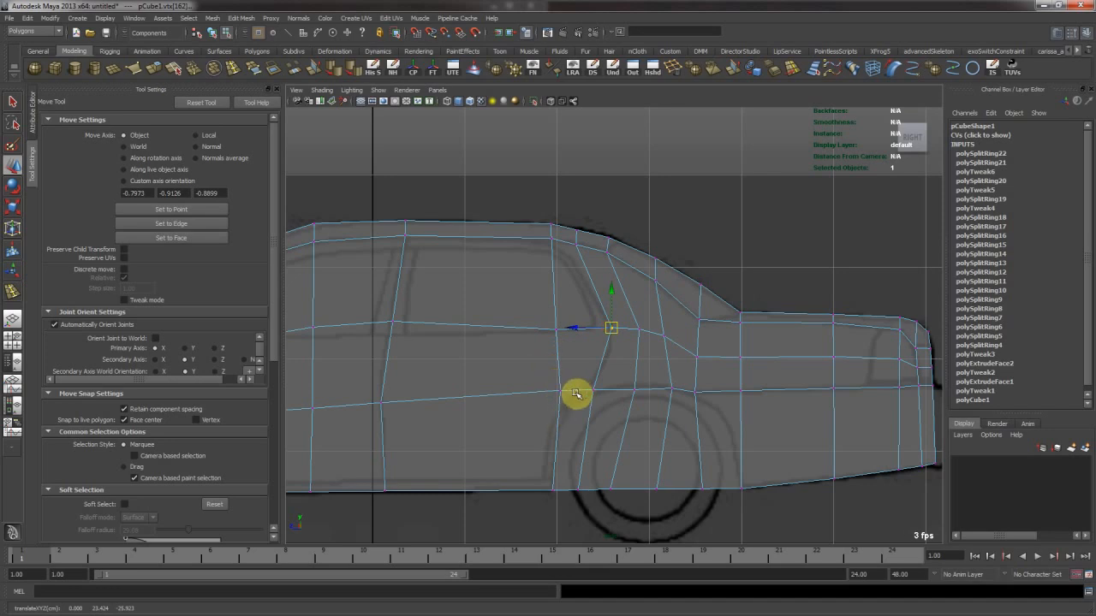
Adjust the side loop's vertices around the rear door's lower back edge and fine-tune the door curve vertex above them
left_click_drag(566, 400, 563, 403)
mouse_move(586, 382)
left_mouse_down()
mouse_move(601, 396)
mouse_move(591, 390)
left_mouse_up()
middle_click_drag(508, 386, 525, 353, "alt")
right_click_drag(568, 364, 603, 343, "alt")
left_click_drag(606, 273, 643, 300)
left_click_drag(631, 292, 635, 293)
Nudge the roof edge vertices above the rear door window's back corner to follow the blueprint's roofline
left_click(589, 186)
left_click(560, 184)
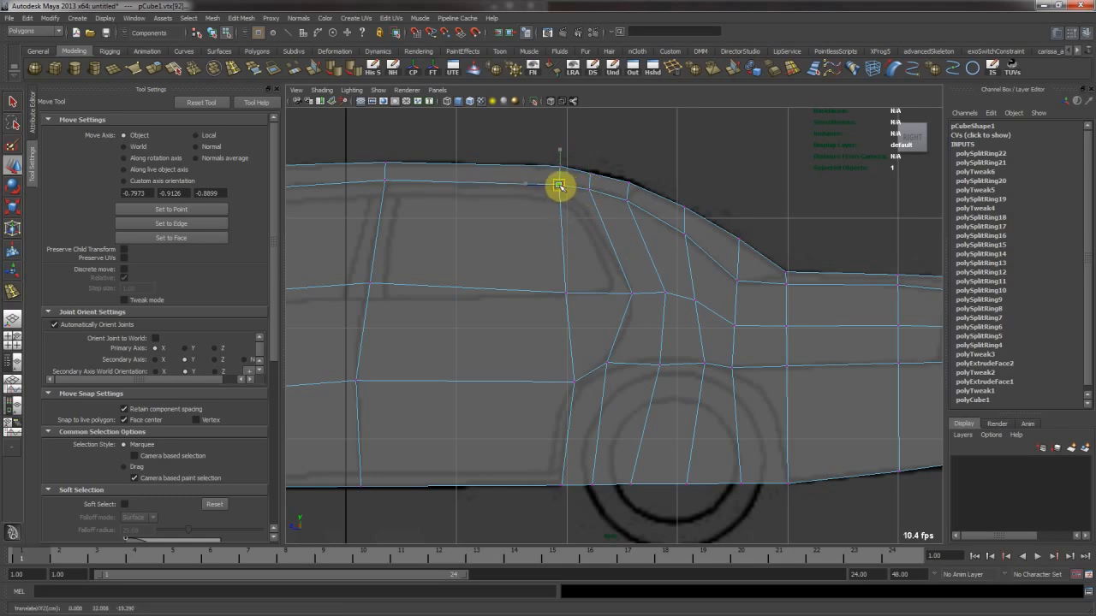
left_click(589, 188)
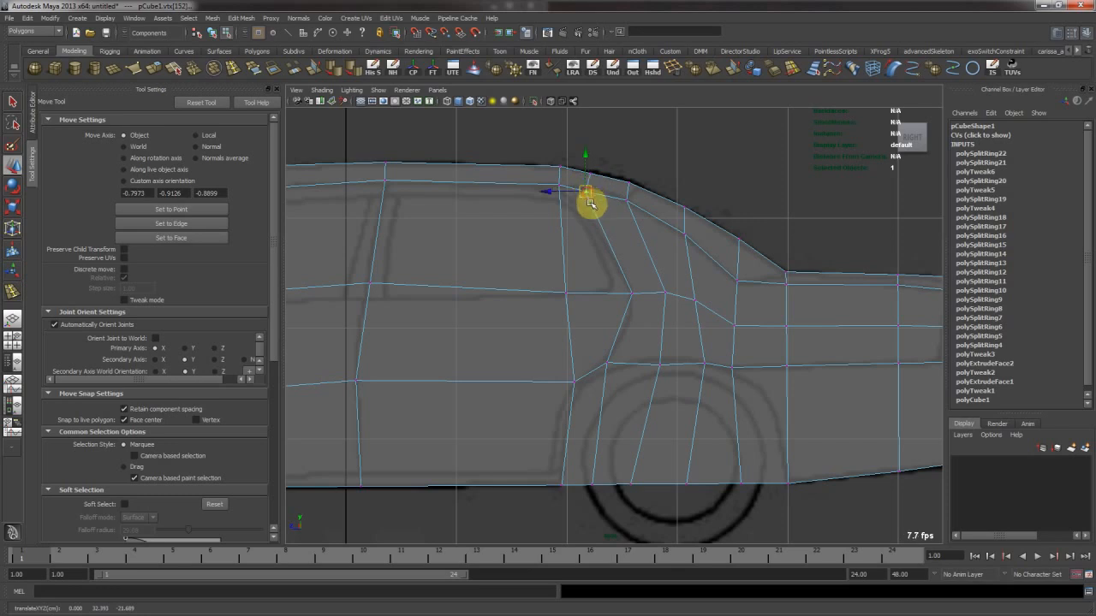
left_click_drag(589, 173, 590, 173)
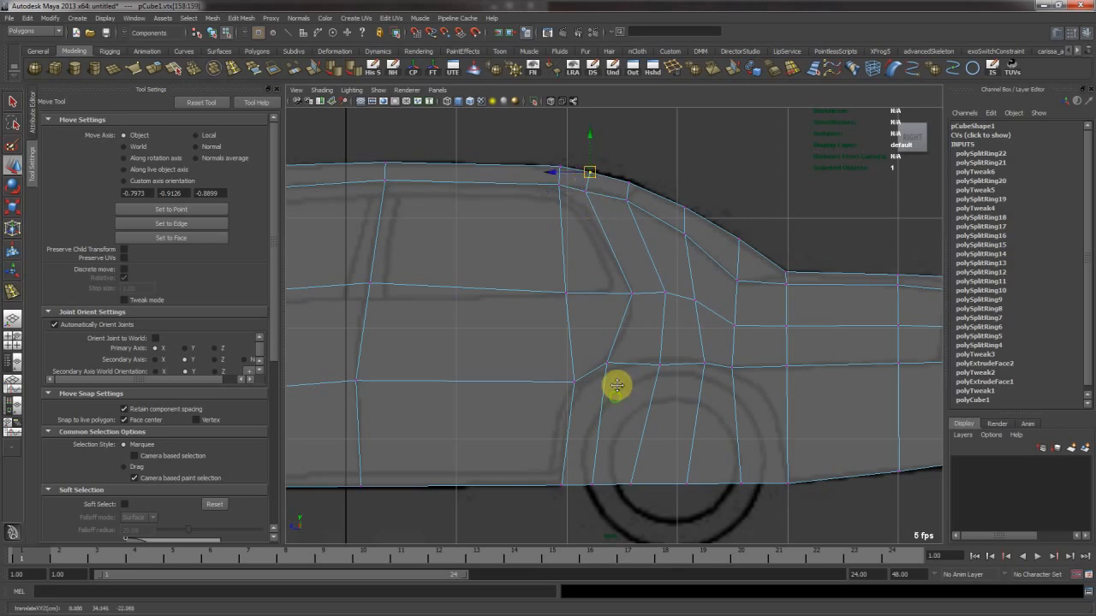
Adjust the bottom vertices at the rear door's back edge and check the side loop's vertex at the center pillar
middle_click_drag(616, 385, 638, 282, "alt")
left_click_drag(575, 358, 603, 391)
middle_click_drag(359, 270, 556, 294, "alt")
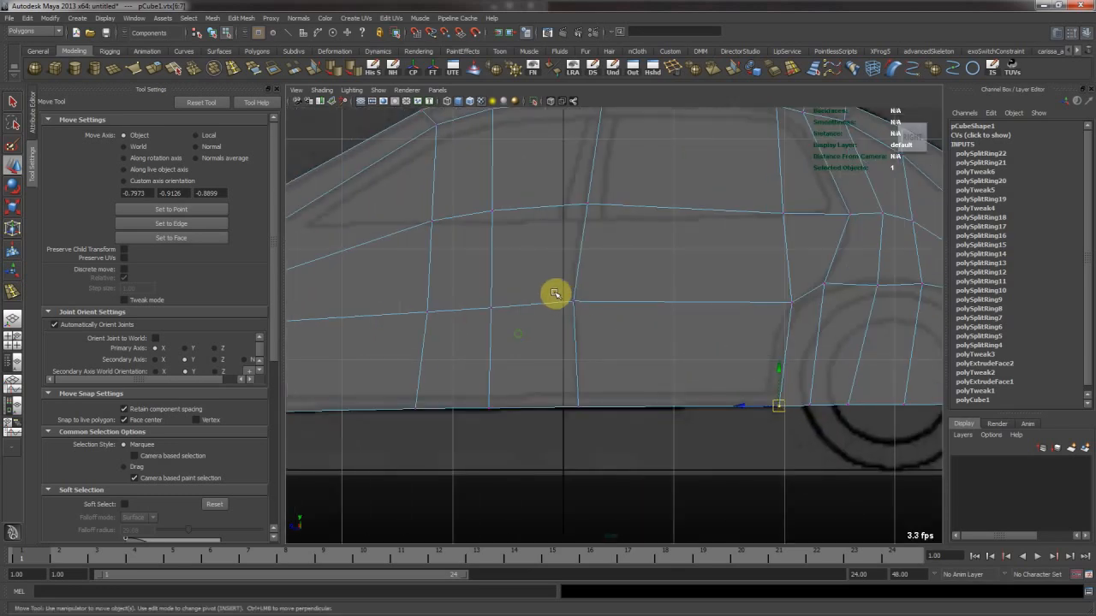
mouse_move(556, 293)
left_mouse_down()
mouse_move(588, 328)
mouse_move(573, 305)
left_mouse_up()
Move the upper side loop's vertices onto the windows' base line, from the rear door forward to the windshield base
left_click_drag(569, 177, 578, 219)
middle_click_drag(587, 211, 539, 329, "alt")
left_click_drag(724, 320, 760, 344)
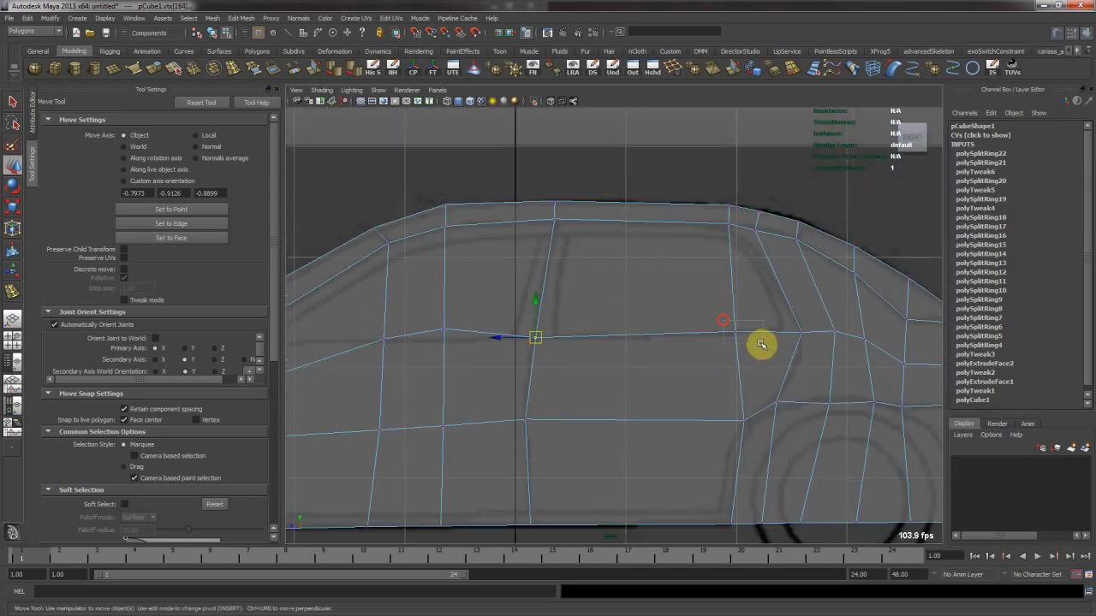
middle_click_drag(475, 364, 612, 305, "alt")
left_click_drag(577, 273, 601, 300)
middle_click_drag(592, 303, 593, 312)
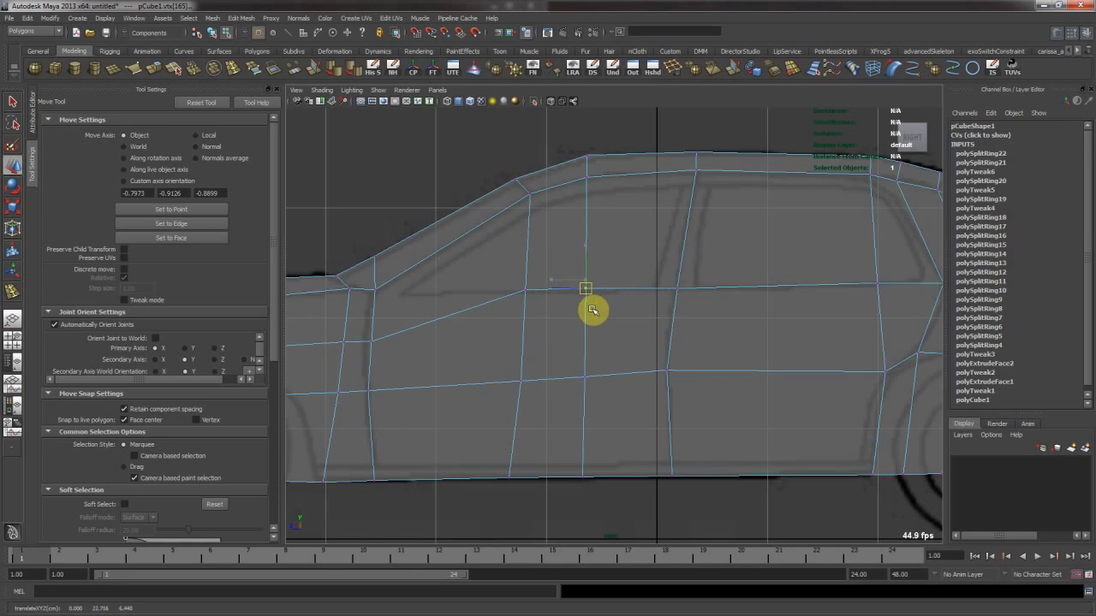
middle_click_drag(411, 322, 501, 334, "alt")
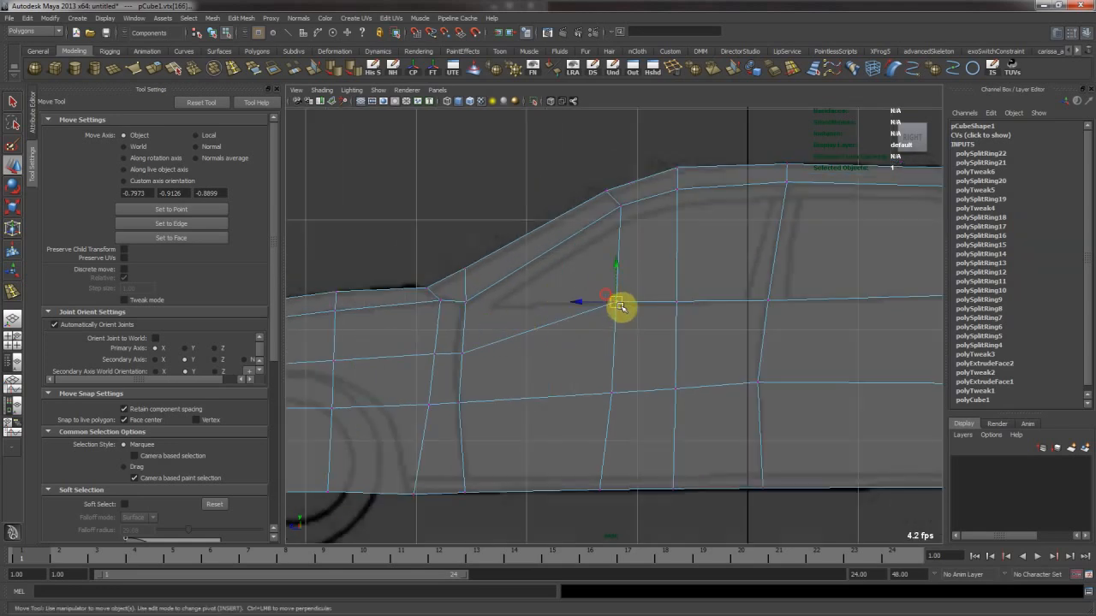
left_click(464, 353)
middle_click_drag(464, 353, 461, 325)
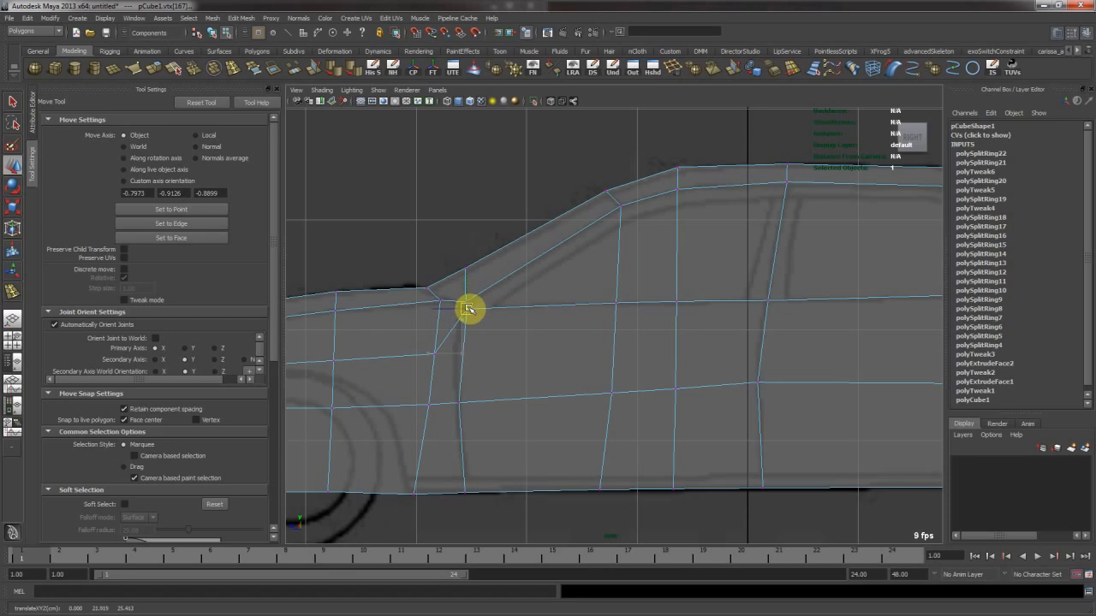
Raise the upper side loop's vertices along the front fender so they run just below the hood line to the headlight
middle_click_drag(421, 335, 561, 305, "alt")
left_click(557, 341)
middle_click_drag(450, 339, 543, 348, "alt")
left_click_drag(543, 351, 552, 328)
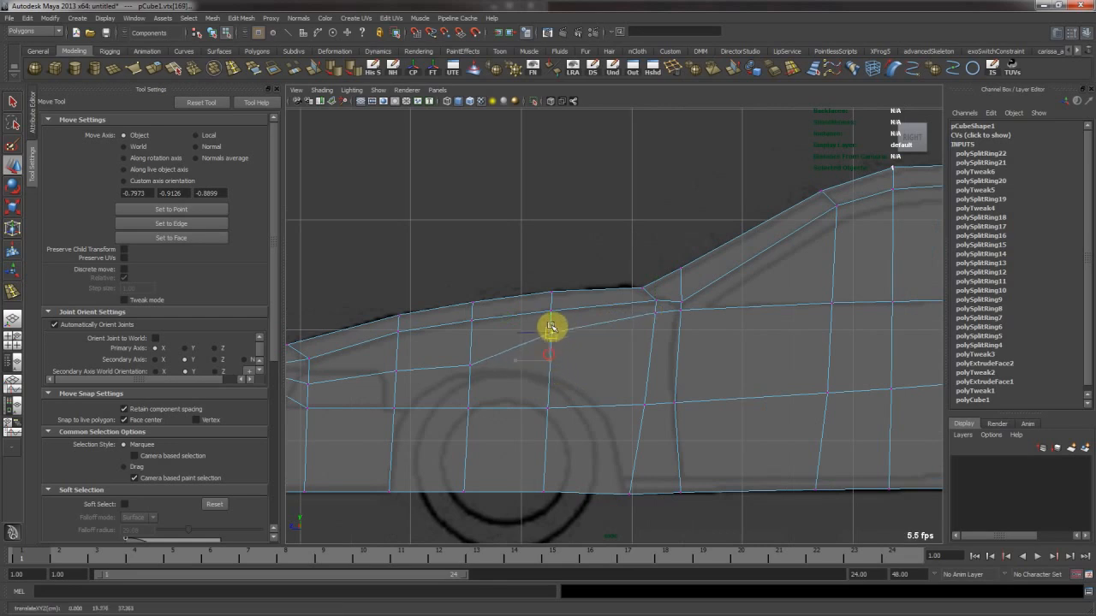
left_click(468, 367)
left_click_drag(467, 368, 476, 332)
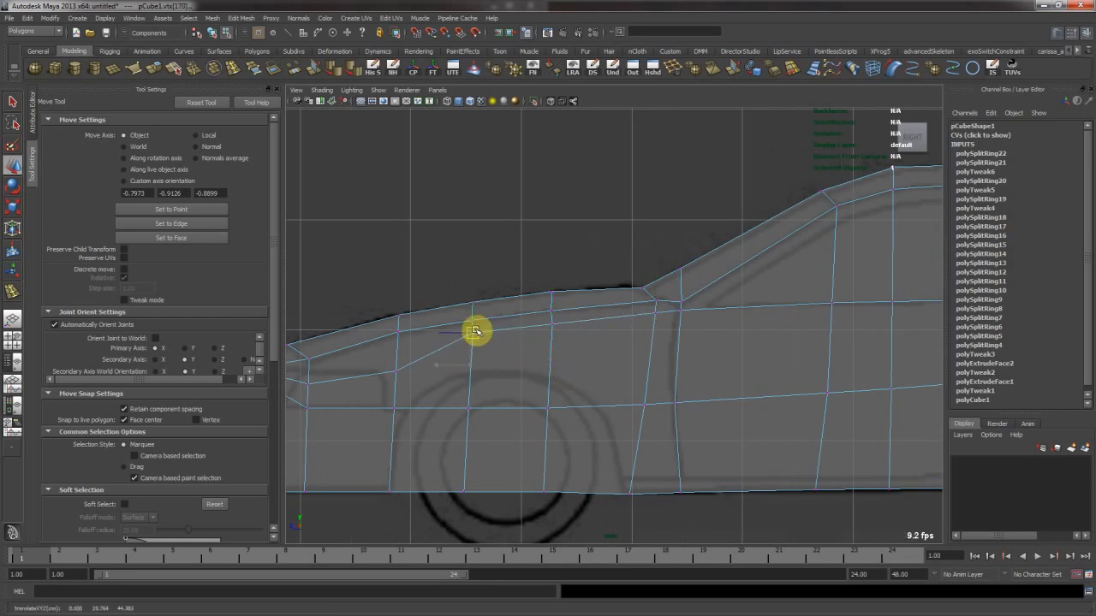
middle_click_drag(442, 350, 569, 342, "alt")
left_click_drag(505, 352, 526, 343)
left_click(436, 374)
left_click_drag(438, 367, 437, 366)
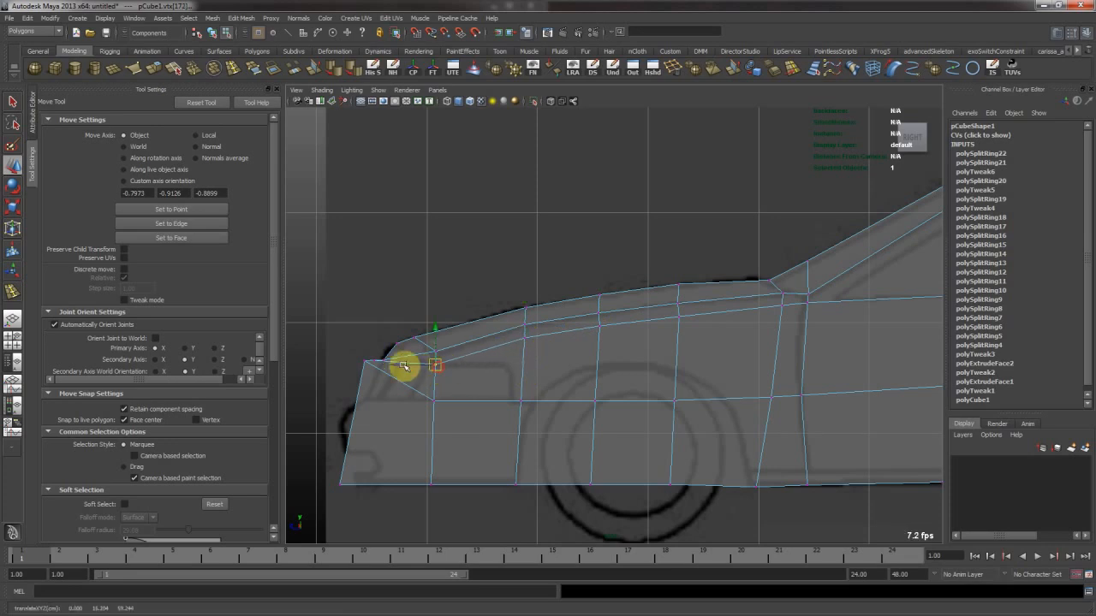
Move the side loops' front-end vertices down onto the blueprint's nose contour
middle_click_drag(375, 357, 605, 305, "alt")
right_click_drag(403, 337, 746, 337, "alt")
middle_click_drag(738, 344, 669, 353, "alt")
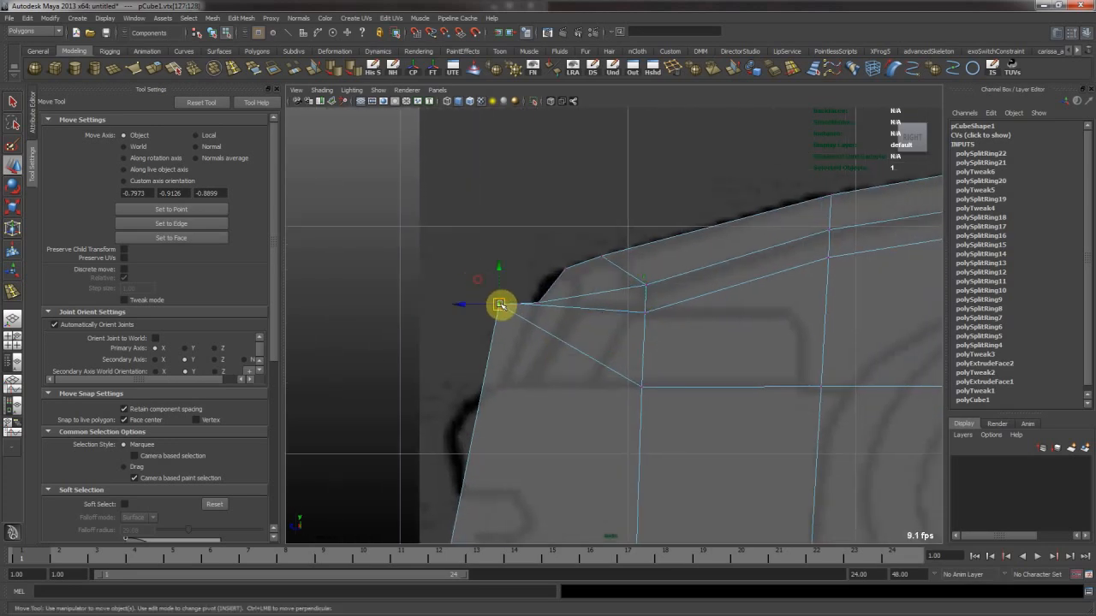
left_click_drag(500, 305, 485, 387)
left_click(516, 329)
mouse_move(533, 315)
left_mouse_down()
mouse_move(541, 301)
mouse_move(543, 317)
mouse_move(532, 313)
left_mouse_up()
Return the body to object mode and save the scene as ford_v1
right_click_drag(697, 334, 530, 315, "alt")
middle_click_drag(765, 310, 521, 317, "alt")
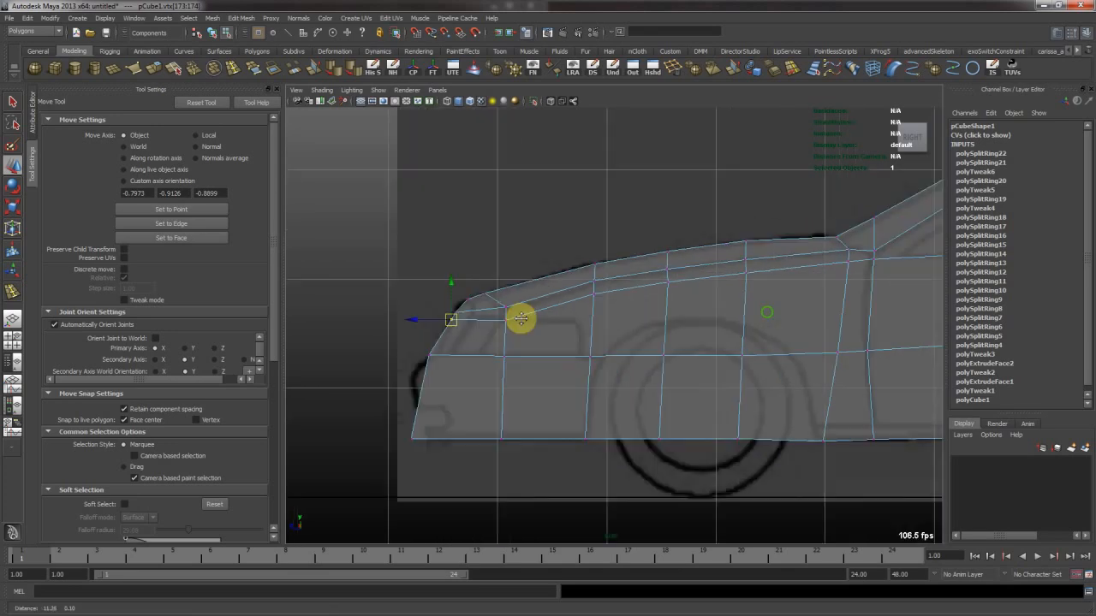
right_click_drag(711, 327, 399, 286, "alt")
middle_click_drag(733, 329, 502, 340, "alt")
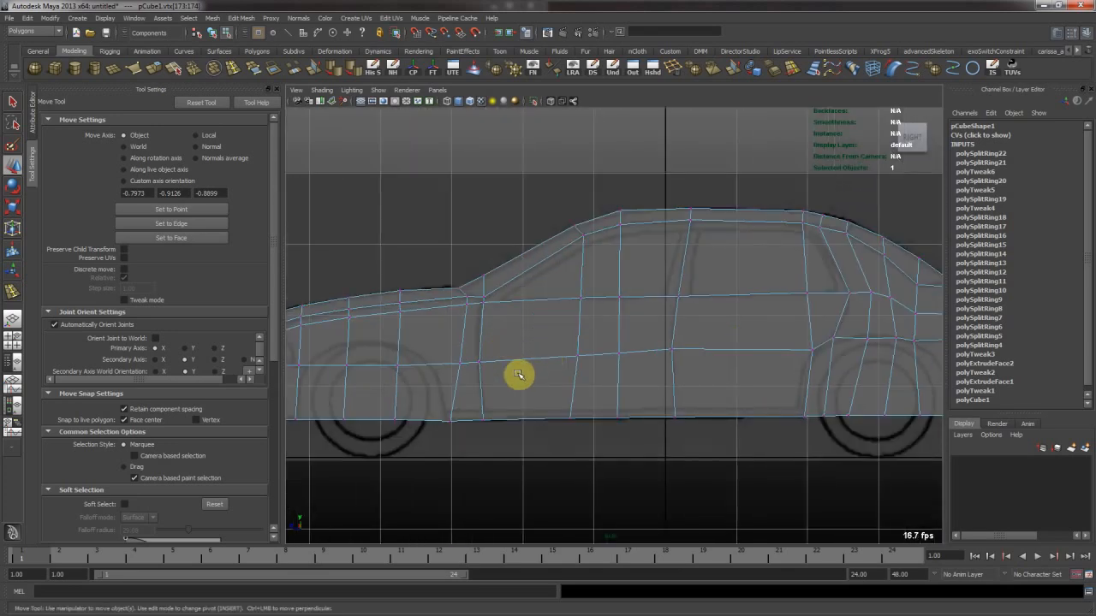
left_click(467, 371)
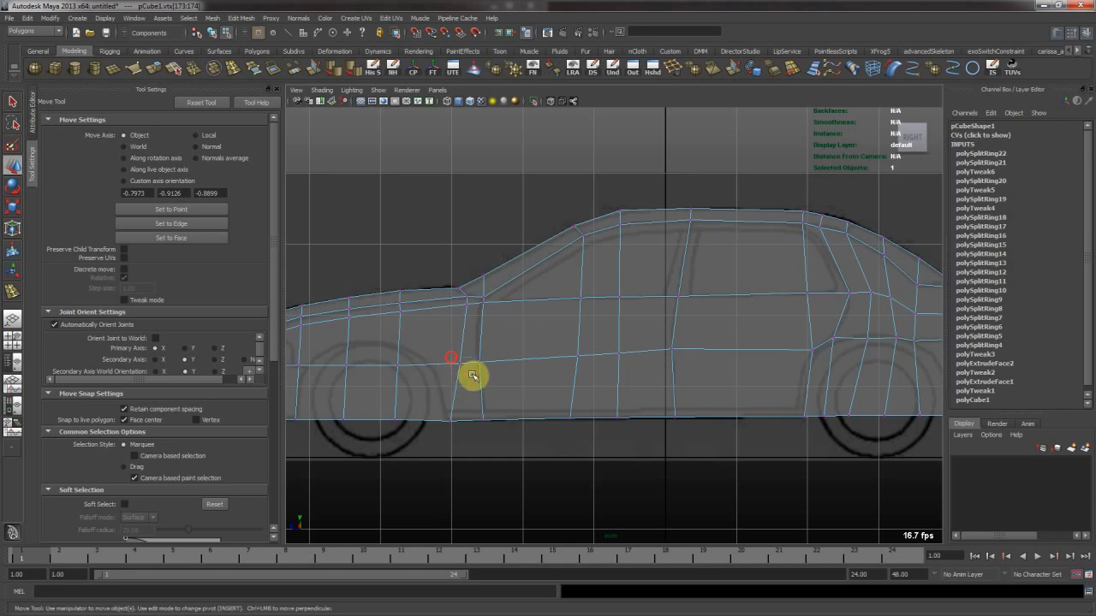
right_click_drag(551, 327, 565, 318)
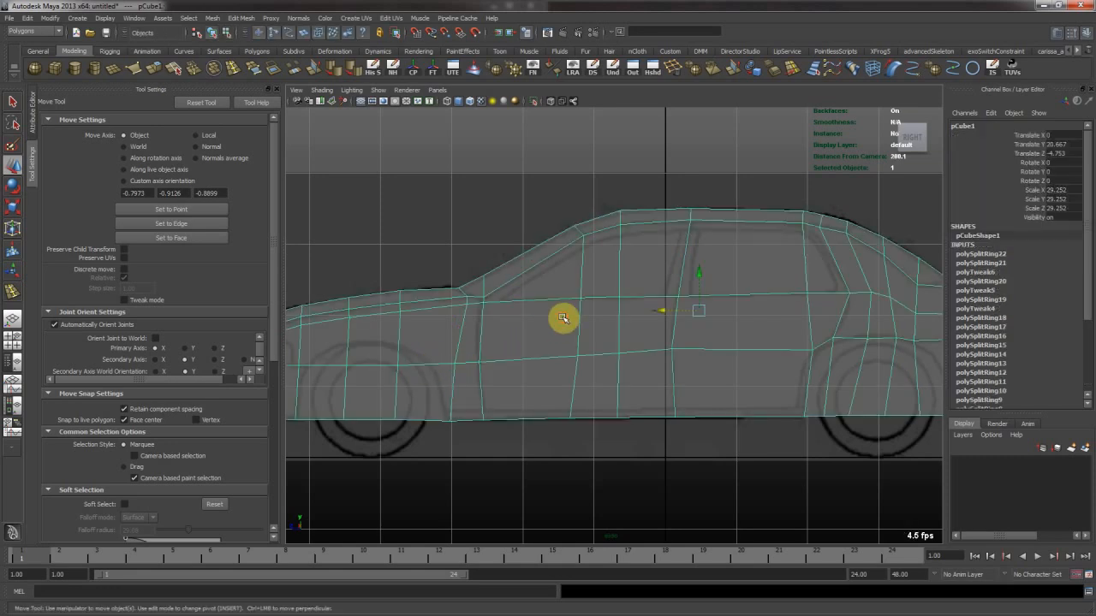
key("ctrl+shift+s")
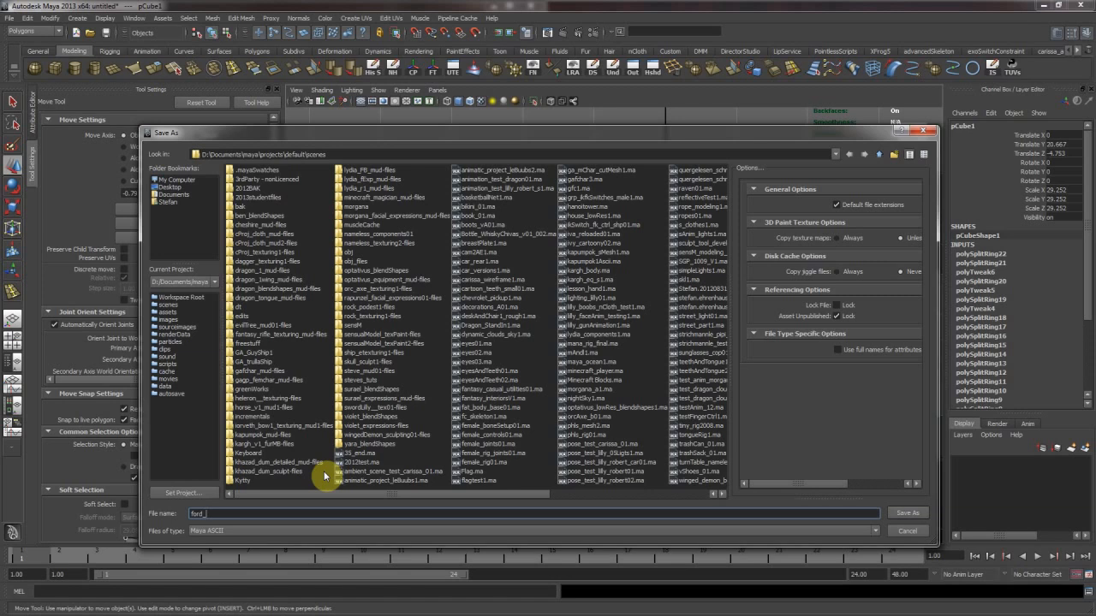
type("ford_v1")
key("Return")
Select the body's lower faces covering the front wheel and delete them
left_click(494, 447)
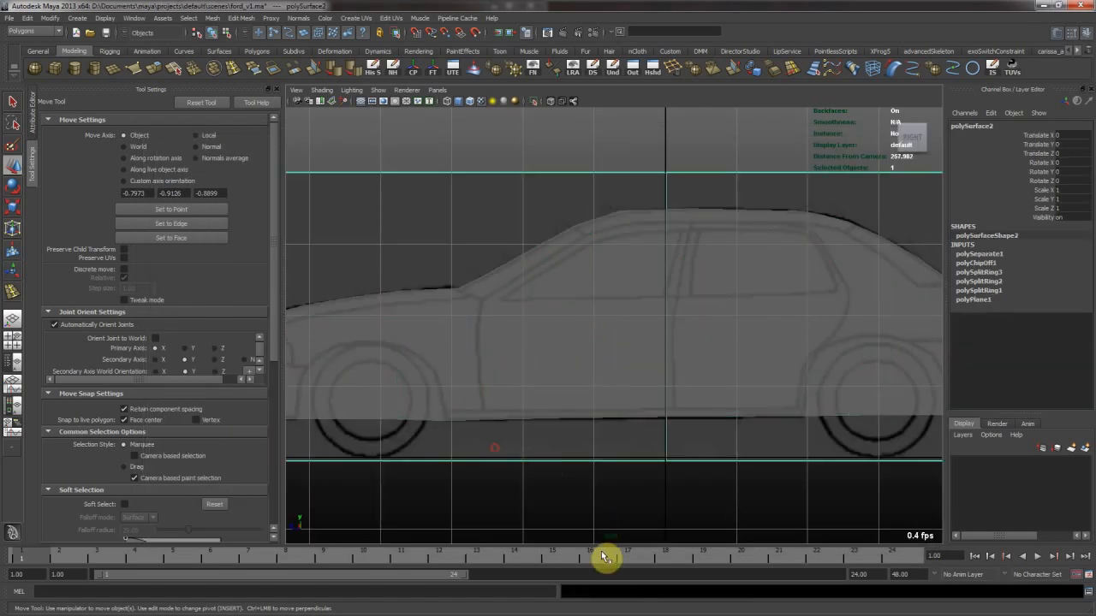
left_click(421, 517)
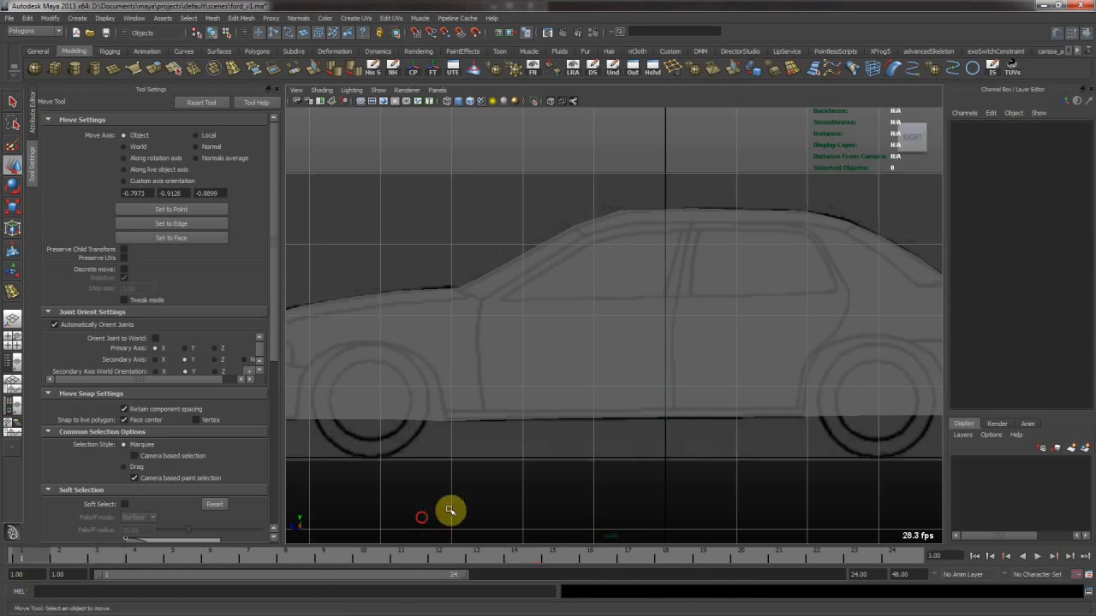
left_click(682, 411)
middle_click_drag(674, 383, 567, 391, "alt")
right_click_drag(641, 391, 539, 389, "alt")
middle_click_drag(536, 388, 693, 348, "alt")
right_click_drag(491, 371, 647, 362, "alt")
middle_click_drag(362, 364, 489, 347, "alt")
right_click_drag(488, 348, 509, 356, "alt")
left_click_drag(509, 357, 604, 400)
key("Delete")
Delete the body's lower faces covering the rear wheel
middle_click_drag(669, 322, 381, 342, "alt")
middle_click_drag(869, 210, 653, 197, "alt")
left_click_drag(620, 326, 762, 413)
key("Delete")
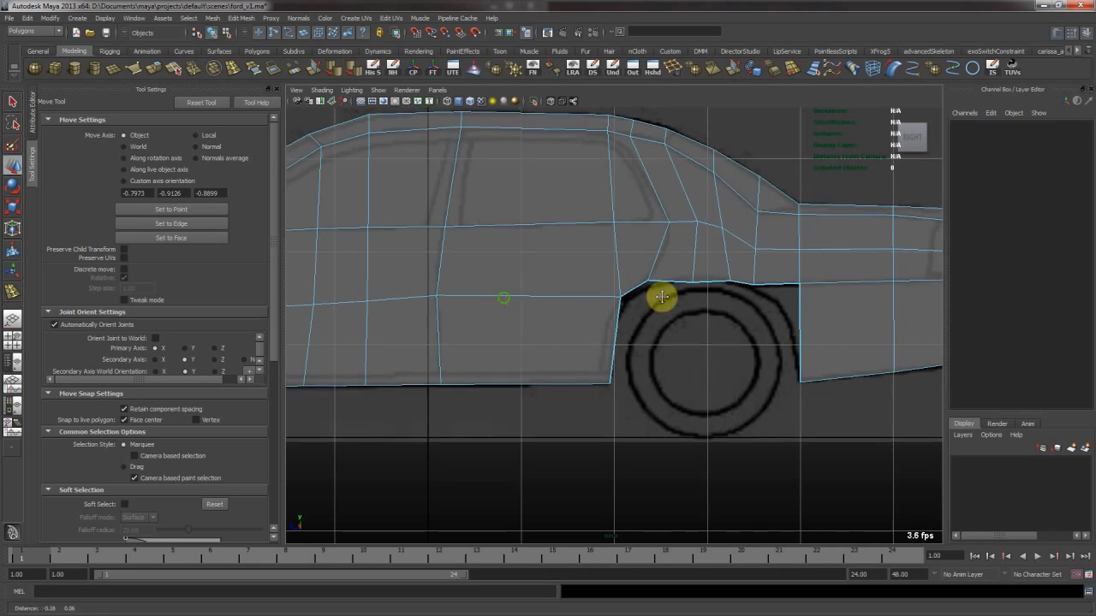
Move the vertices around the front wheel opening to follow the blueprint's front wheel arch
middle_click_drag(519, 303, 591, 263, "alt")
right_click_drag(591, 263, 597, 322, "alt")
middle_click_drag(597, 323, 624, 333, "alt")
left_click(649, 296)
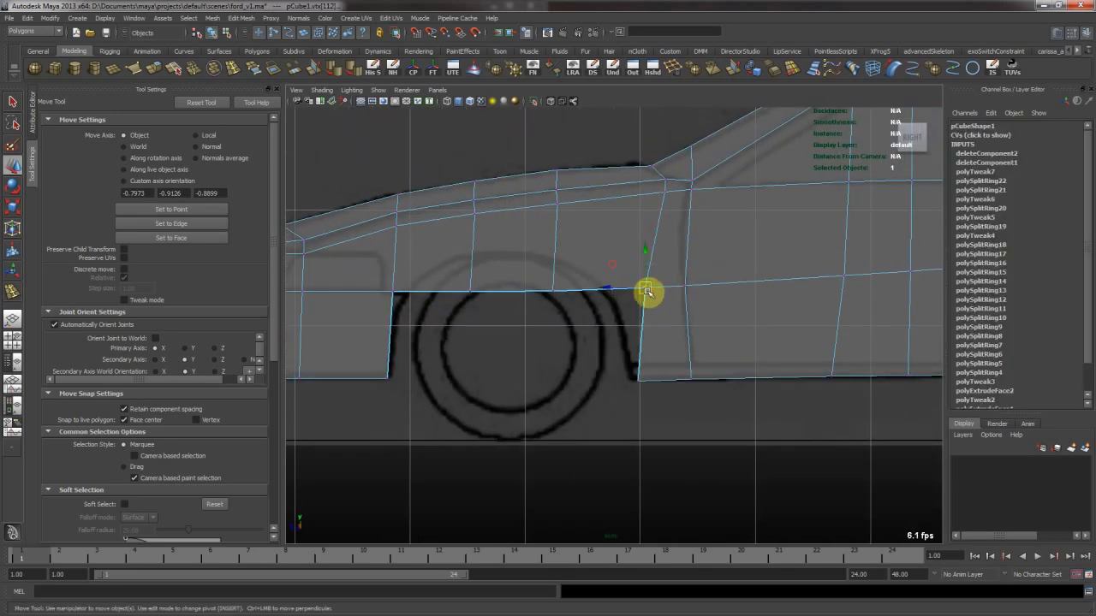
left_click_drag(646, 295, 609, 296)
left_click(552, 292)
left_click_drag(555, 261, 556, 224)
left_click_drag(455, 311, 490, 276)
middle_click_drag(504, 266, 500, 227)
left_click_drag(372, 280, 399, 292)
Adjust the vertices along the top of the rear wheel opening to follow the blueprint's rear wheel arch
middle_click_drag(731, 314, 530, 345, "alt")
left_click_drag(531, 345, 514, 336)
left_click_drag(532, 300, 604, 306)
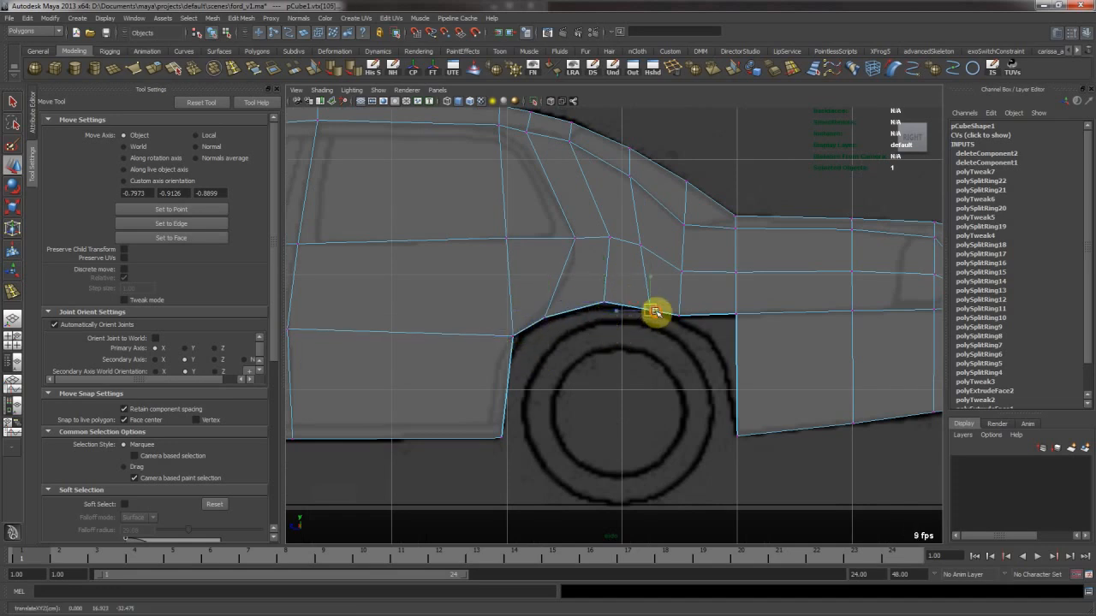
left_click_drag(694, 299, 678, 316)
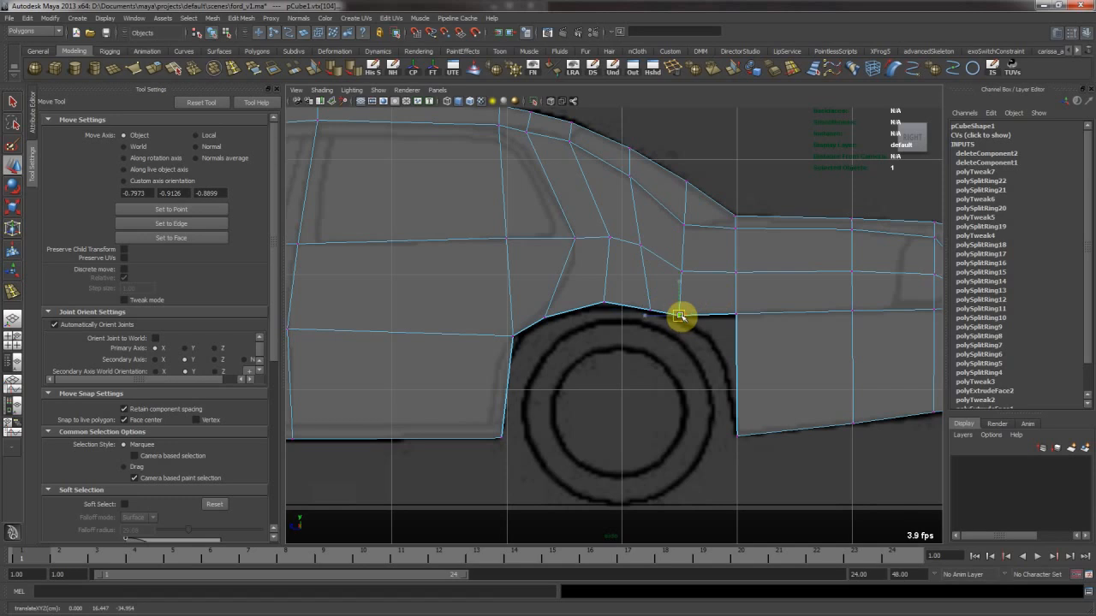
middle_click_drag(707, 302, 582, 282, "alt")
right_click_drag(582, 282, 717, 270, "alt")
middle_click_drag(723, 299, 663, 313, "alt")
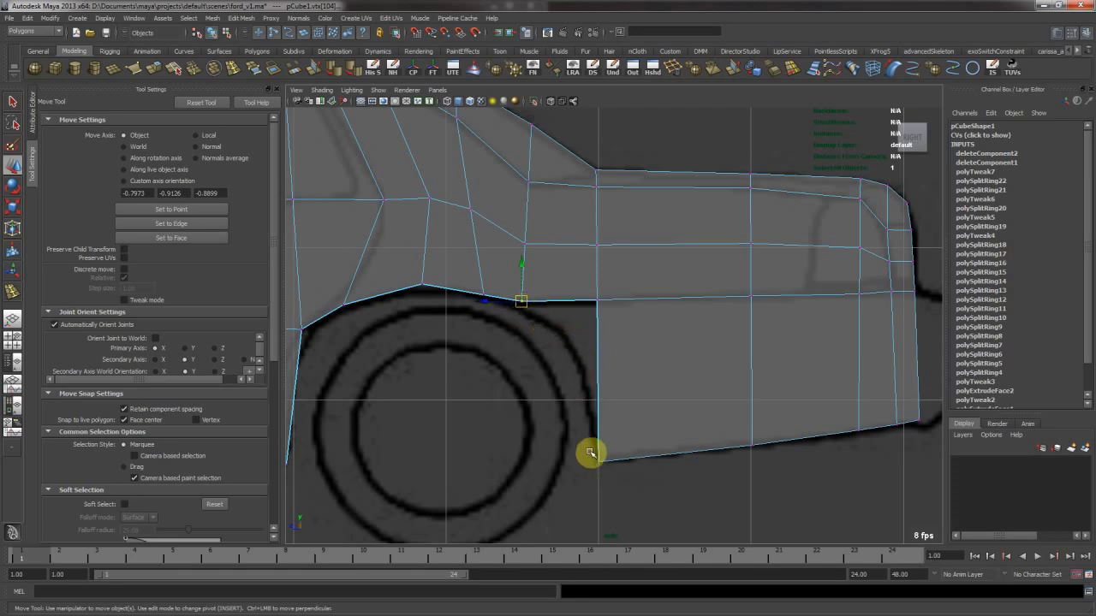
Switch to the perspective view, return the body to object mode and examine the open area behind the rear wheel
key("space")
key("space")
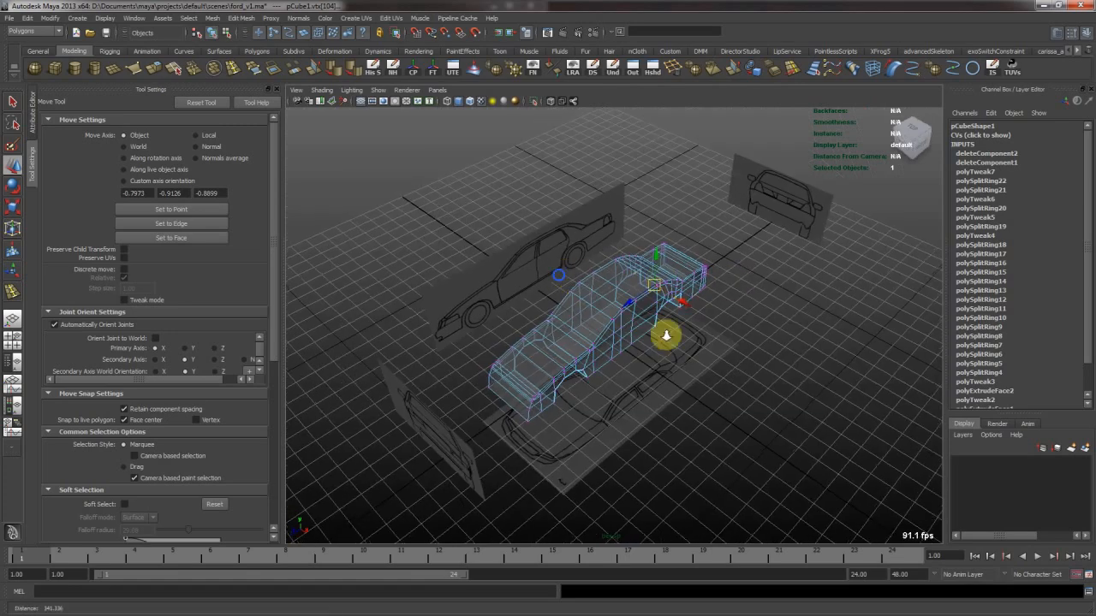
middle_click_drag(729, 310, 574, 350, "alt")
right_click_drag(574, 349, 618, 343, "alt")
left_click_drag(618, 342, 650, 304, "alt")
right_click_drag(649, 303, 688, 272)
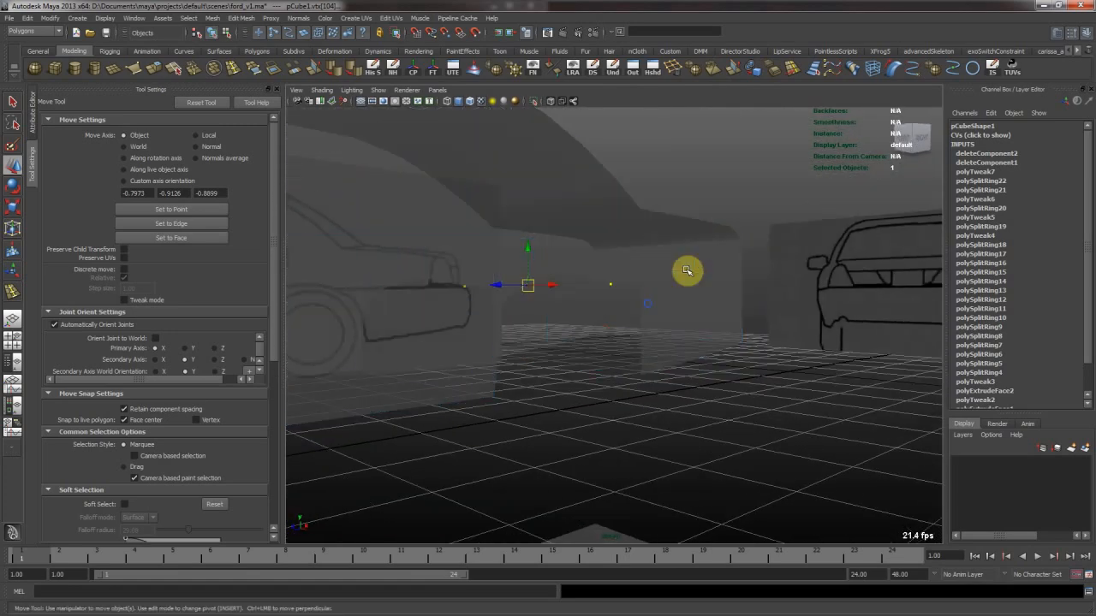
left_click_drag(585, 302, 670, 298, "alt")
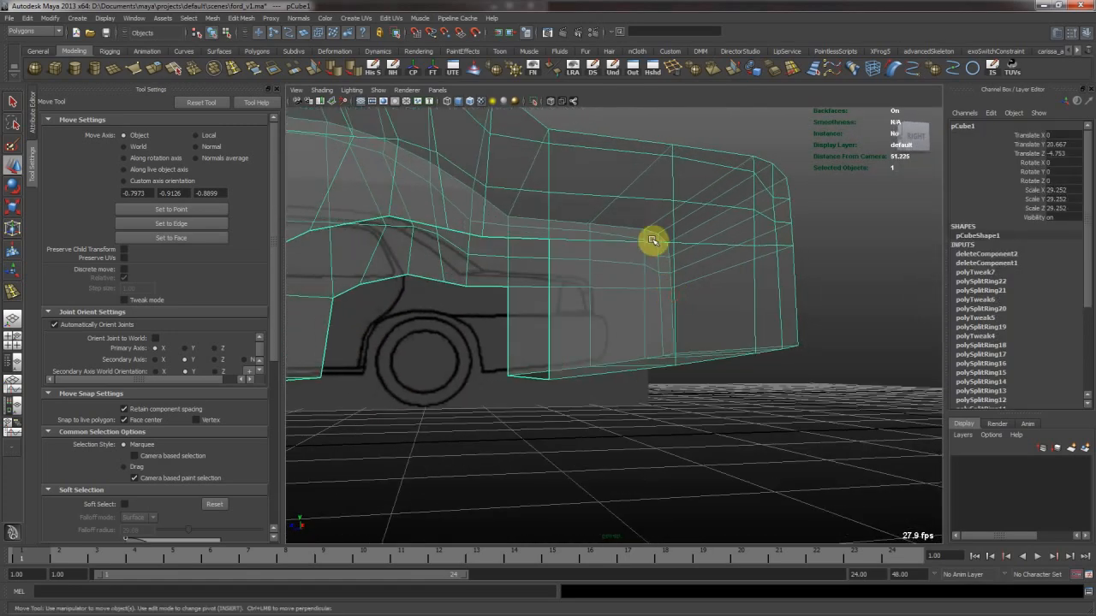
middle_click_drag(662, 259, 683, 290, "alt")
left_click_drag(639, 303, 600, 353, "alt")
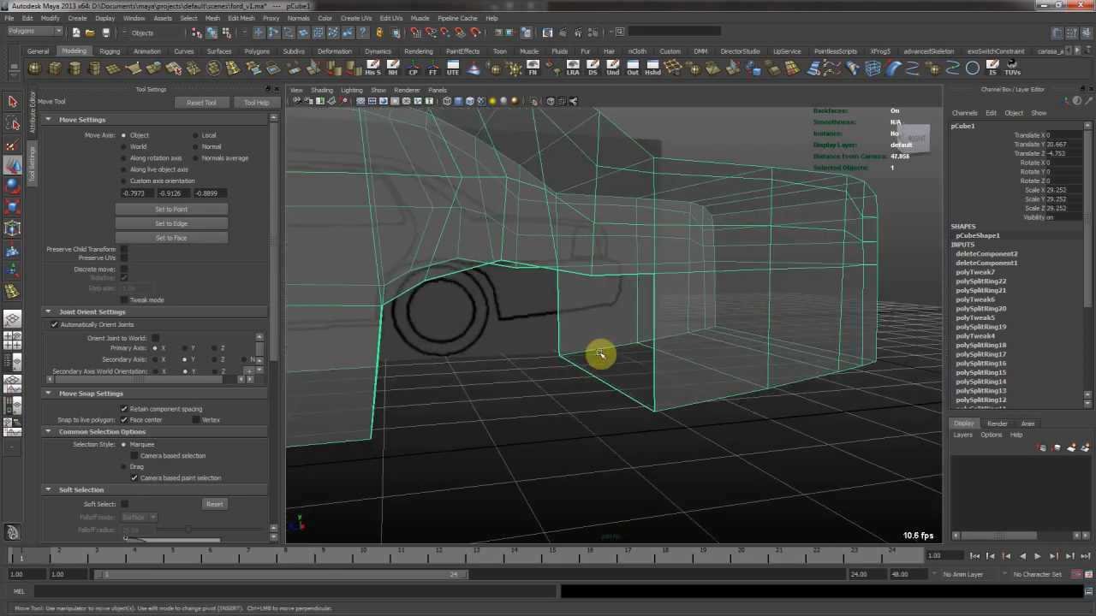
Extrude the bottom cross edge behind the rear wheel opening and move the new edge forward toward the wheel
middle_click_drag(600, 354, 589, 379, "alt")
right_click_drag(589, 379, 599, 371, "alt")
right_click_drag(588, 425, 593, 398)
left_click(592, 409)
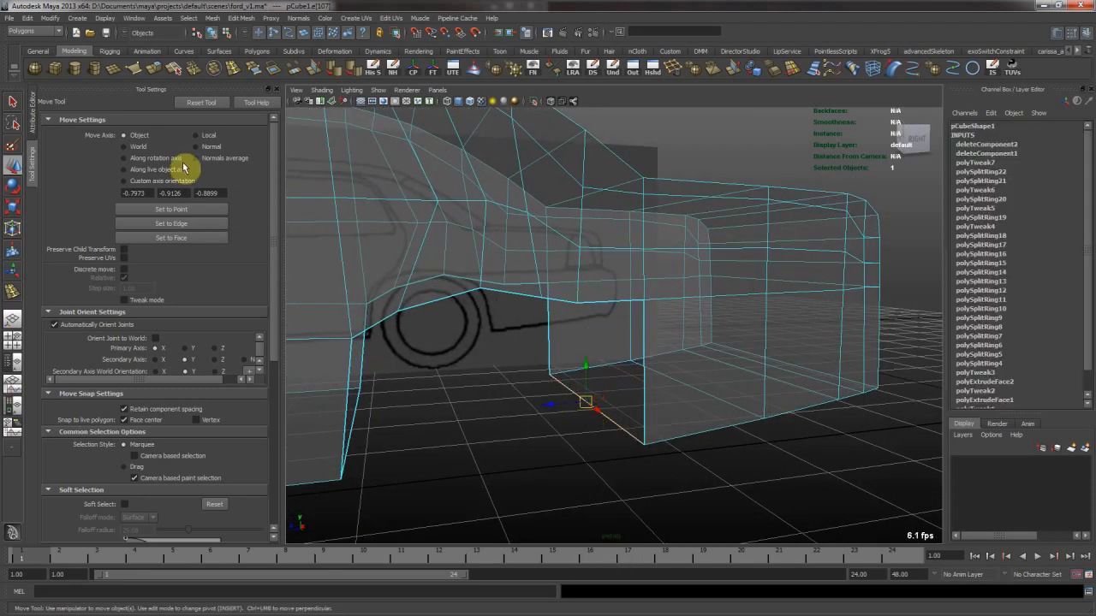
left_click(151, 71)
key("w")
left_click_drag(583, 402, 514, 372)
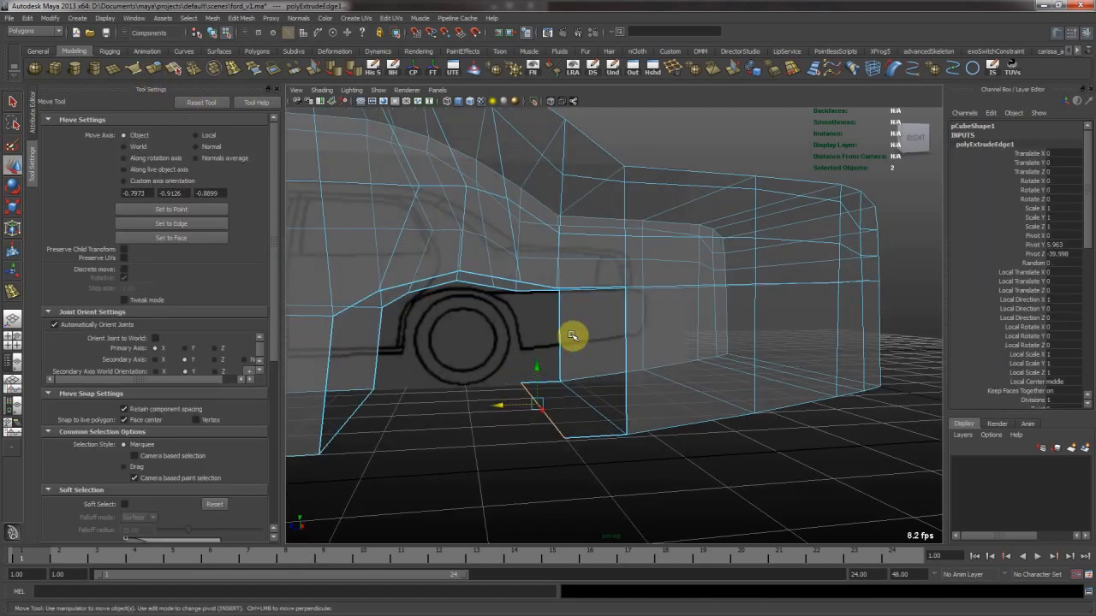
Fill the side gaps behind the rear wheel opening with new faces using the Append to Polygon tool
middle_click_drag(572, 337, 574, 347, "alt")
left_click(257, 68)
left_click(543, 388)
left_click_drag(543, 388, 555, 371, "alt")
left_click(544, 306)
key("Return")
left_click(587, 434)
left_click(596, 285)
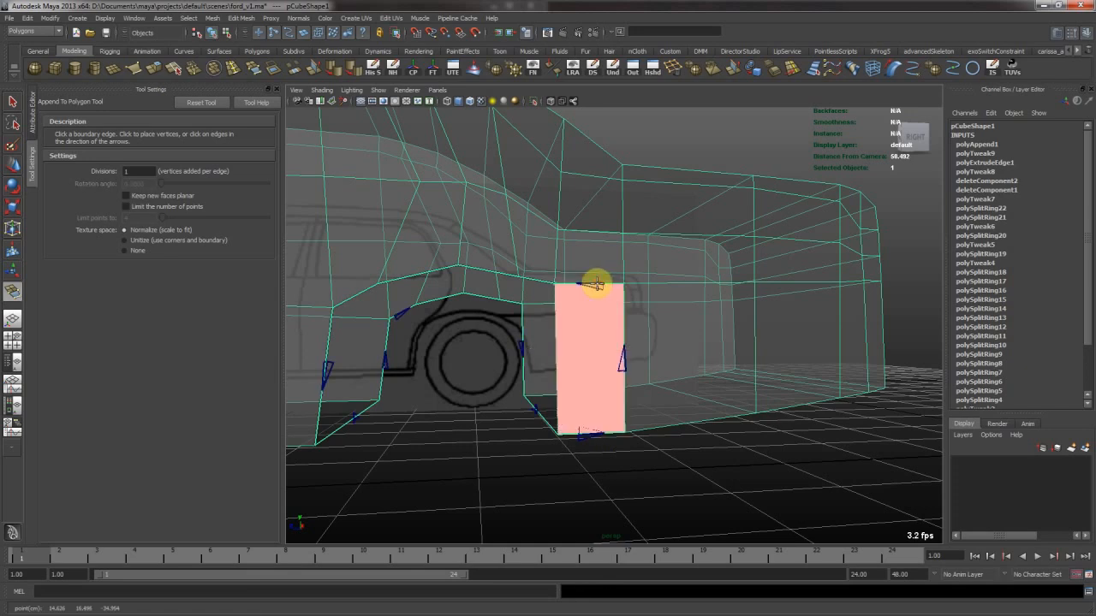
key("Return")
In the side view, move the bottom vertices of the panel behind the rear wheel backward to the blueprint's wheel arch
left_click_drag(613, 313, 505, 311, "alt")
key("w")
key("space")
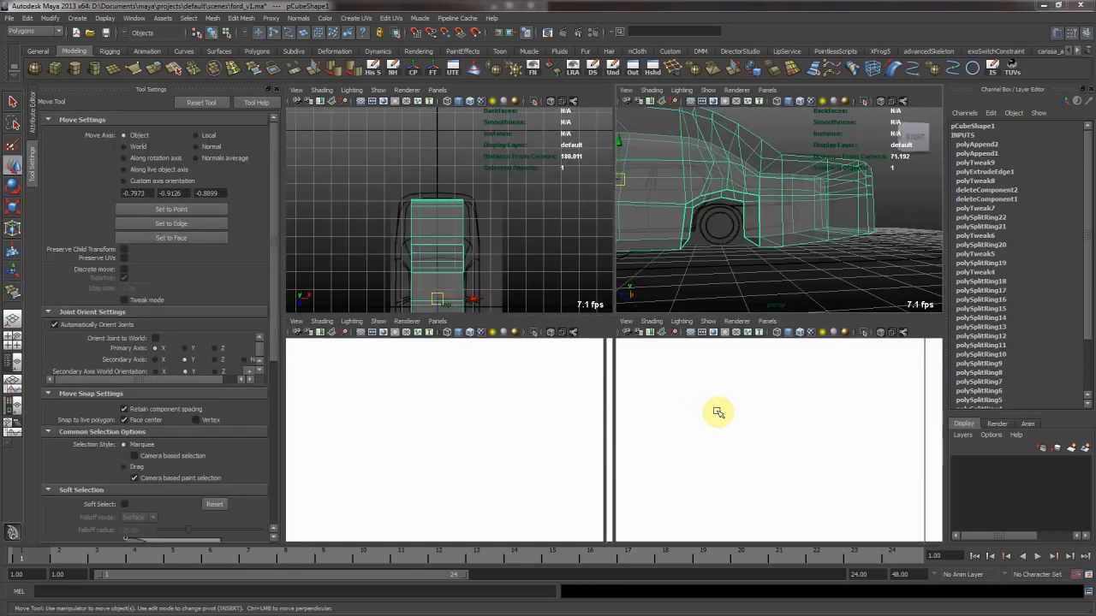
key("space")
middle_click_drag(652, 360, 618, 343, "alt")
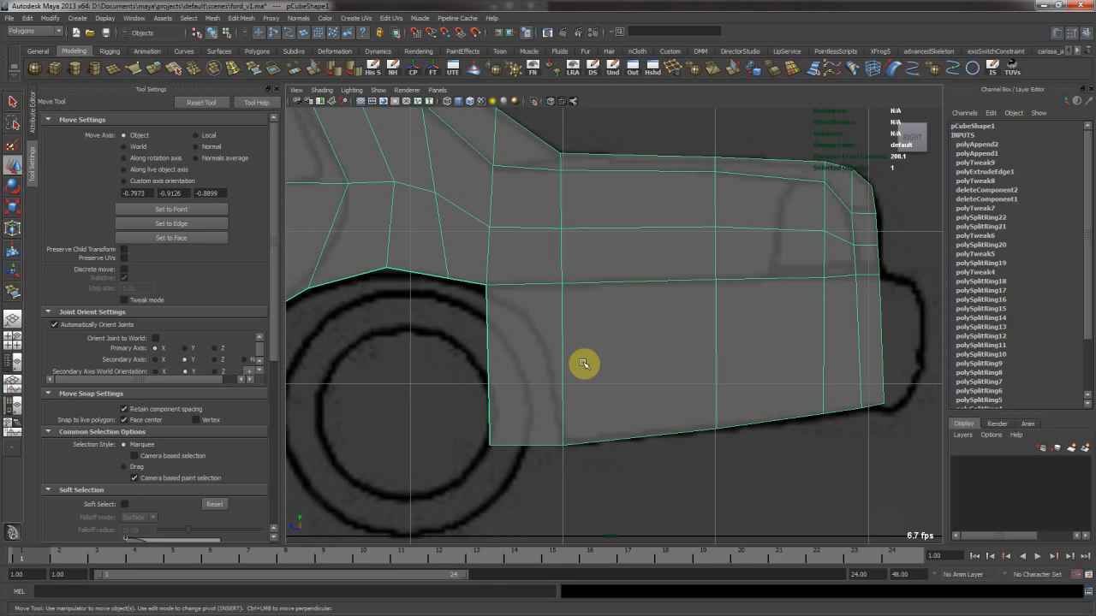
right_click_drag(581, 345, 524, 335)
left_click_drag(478, 389, 600, 461)
left_click_drag(528, 442, 653, 464)
Shift the upper vertices of the vertical edge line behind the rear wheel backward to slant evenly down the quarter panel
left_click_drag(546, 263, 576, 291)
left_click_drag(562, 281, 570, 280)
left_click(561, 227)
middle_click_drag(521, 227, 537, 228)
left_click(587, 281)
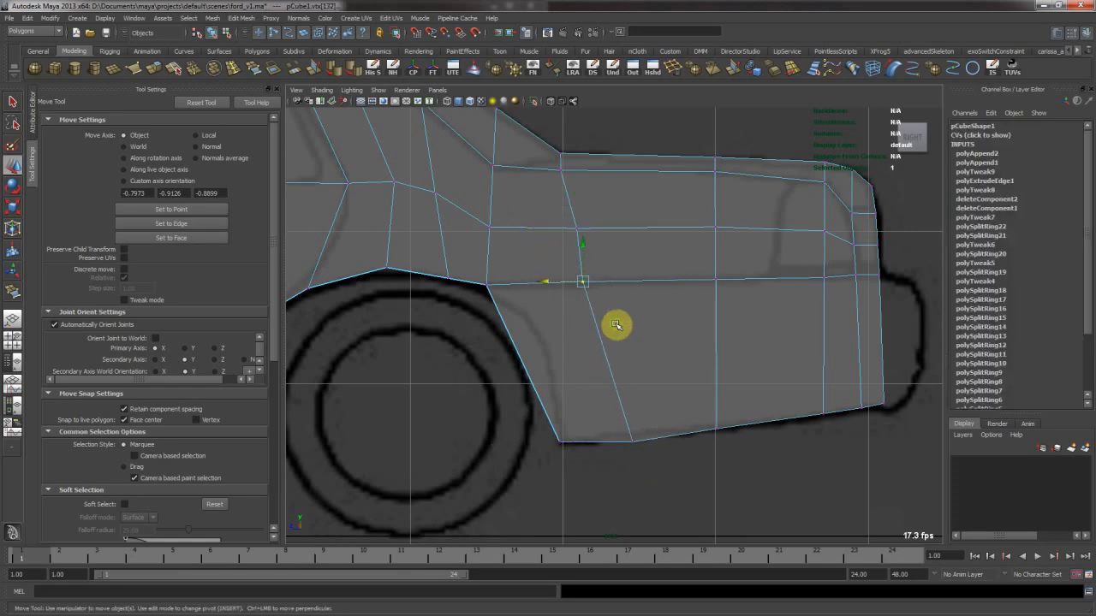
left_click(561, 443)
left_click(634, 442)
Insert a horizontal edge loop through the lower panel behind the rear wheel and move its front vertex onto the blueprint's wheel arch
right_click_drag(615, 350, 688, 286)
key("g")
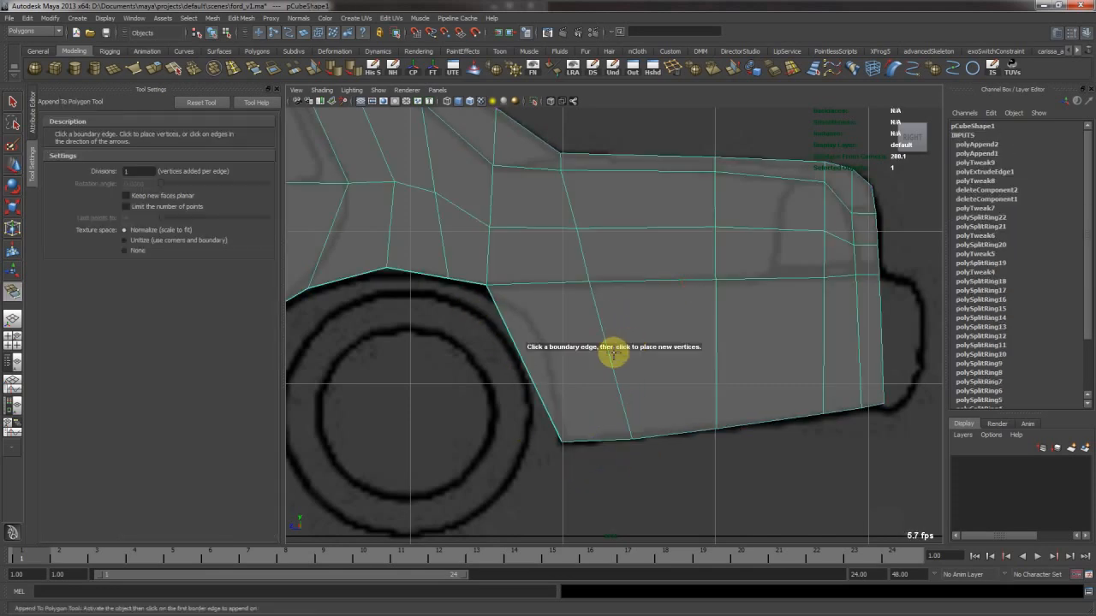
left_click(242, 72)
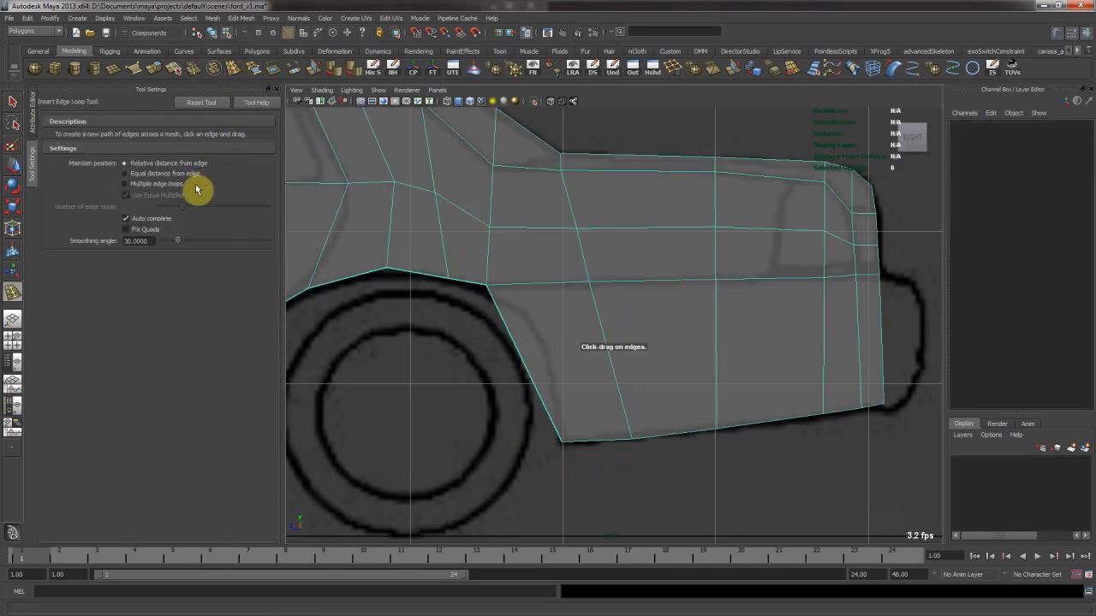
left_click(617, 363)
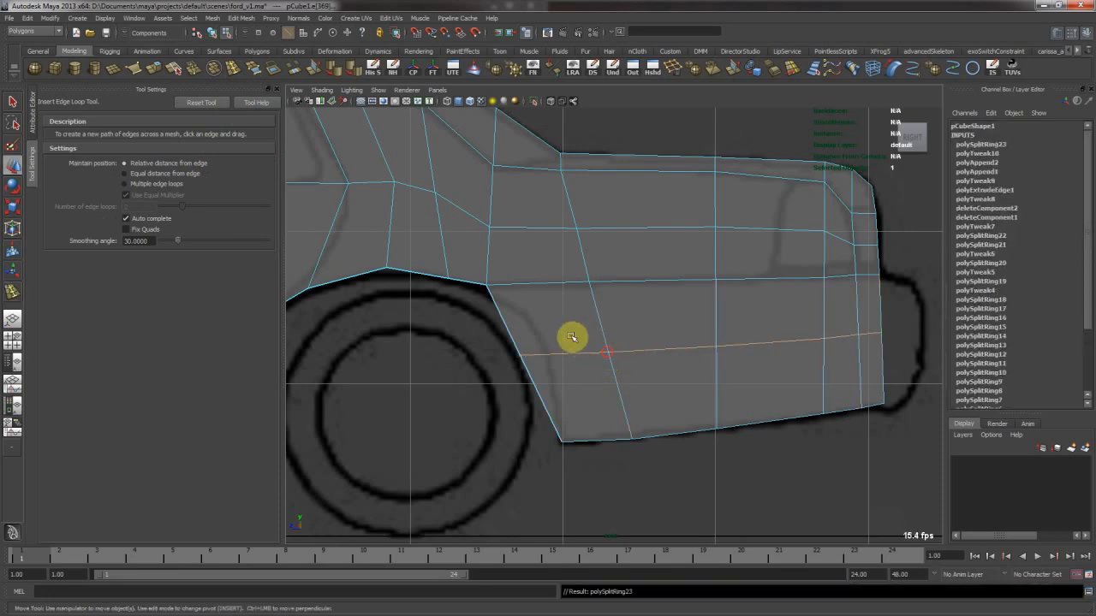
key("w")
key("F9")
left_click(520, 354)
left_click_drag(520, 355, 547, 351)
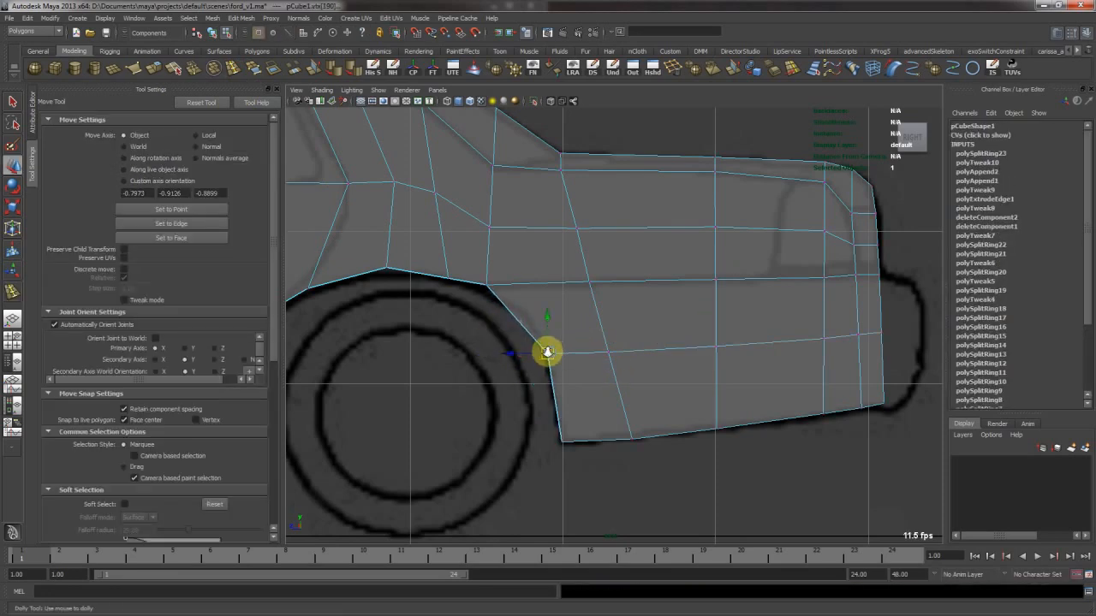
Insert a horizontal edge loop across the lower doors between the front and rear wheel openings
right_click_drag(548, 353, 450, 338, "alt")
middle_click_drag(450, 338, 553, 329, "alt")
middle_click_drag(419, 333, 704, 325, "alt")
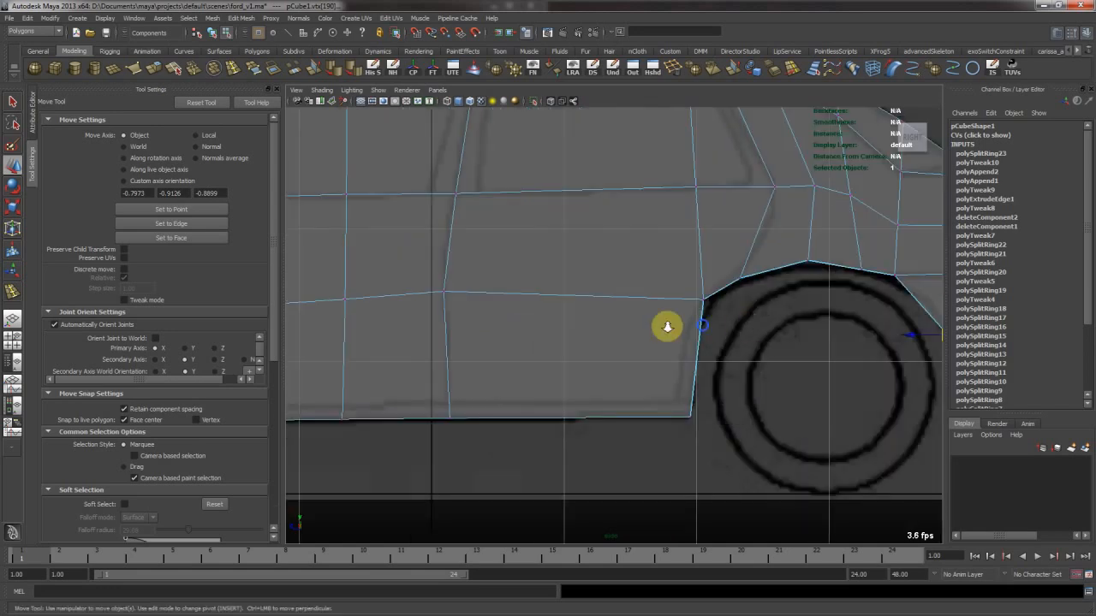
right_click_drag(704, 325, 494, 329, "alt")
middle_click_drag(494, 329, 690, 328, "alt")
key("g")
left_click(607, 350)
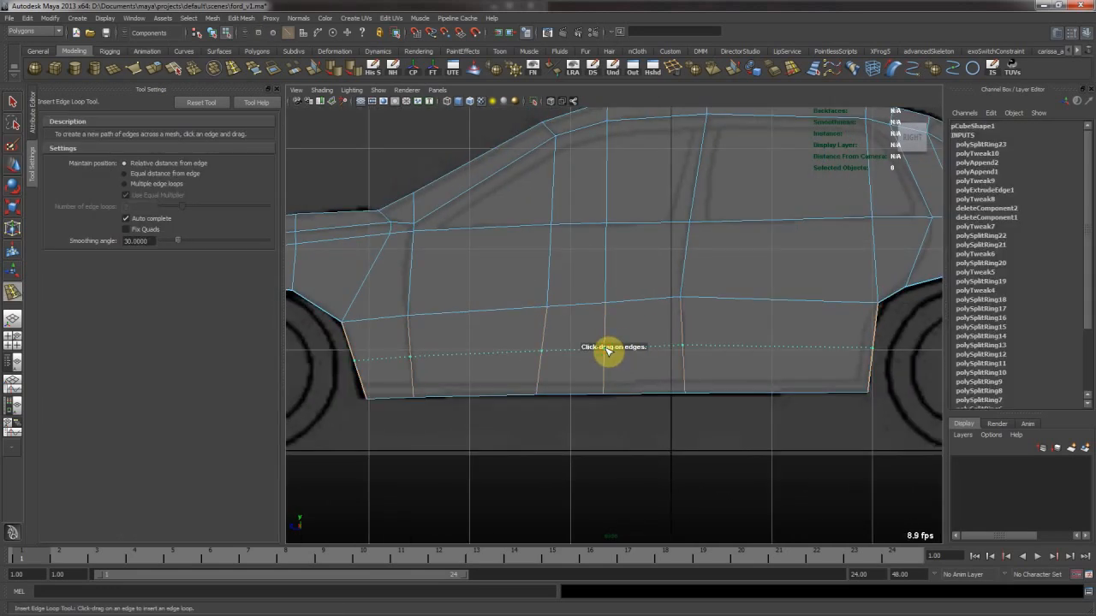
left_click_drag(607, 347, 607, 344)
Adjust the new loop's end vertex and the lower body vertices ahead of the rear wheel to follow the blueprint
middle_click_drag(639, 348, 484, 326, "alt")
right_click_drag(484, 325, 599, 329, "alt")
key("w")
left_click_drag(719, 296, 776, 314)
key("ctrl+z")
middle_click_drag(764, 297, 749, 295)
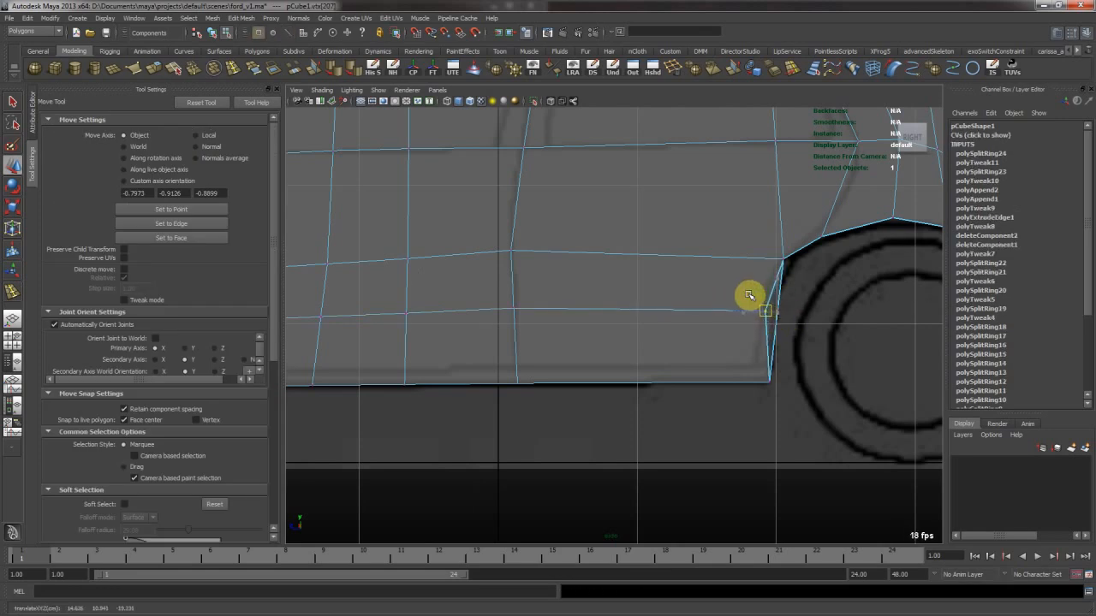
left_click(769, 384)
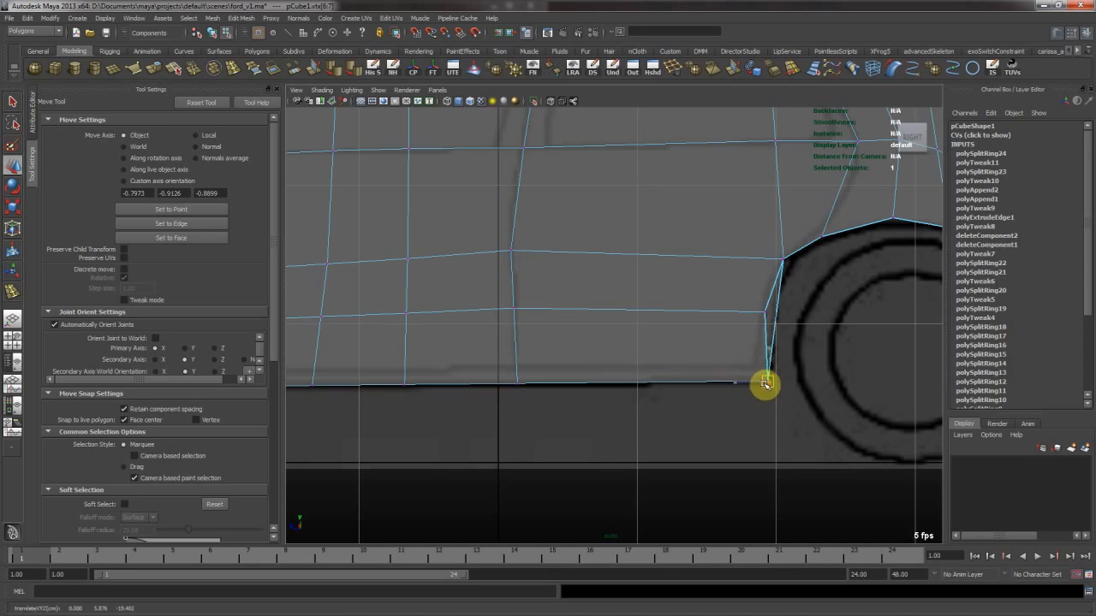
left_click(766, 314)
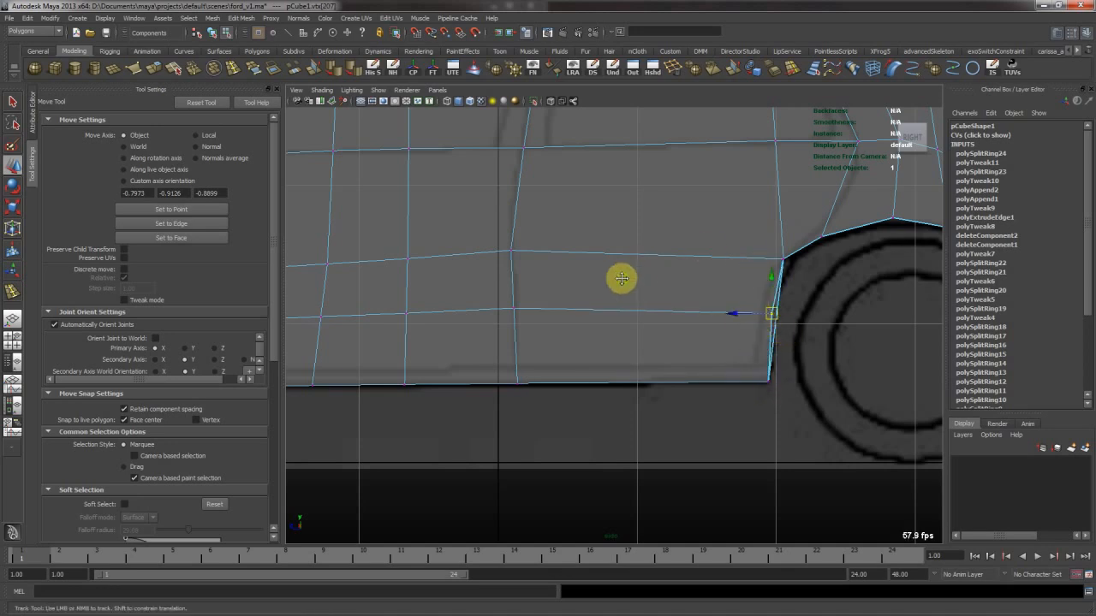
middle_click_drag(622, 280, 671, 334, "alt")
left_click_drag(482, 360, 506, 384)
middle_click_drag(497, 385, 494, 325)
In the perspective view, insert one centered edge loop running lengthwise down the middle of the body, using the multiple edge loops option
key("F8")
key("space")
key("space")
left_click_drag(502, 262, 664, 278, "alt")
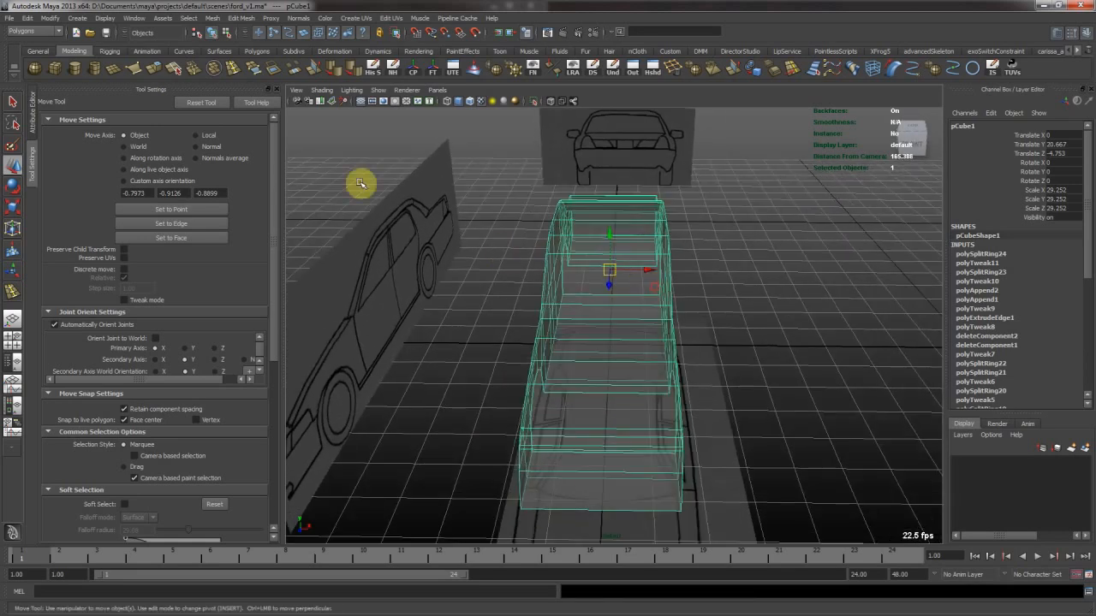
left_click(231, 72)
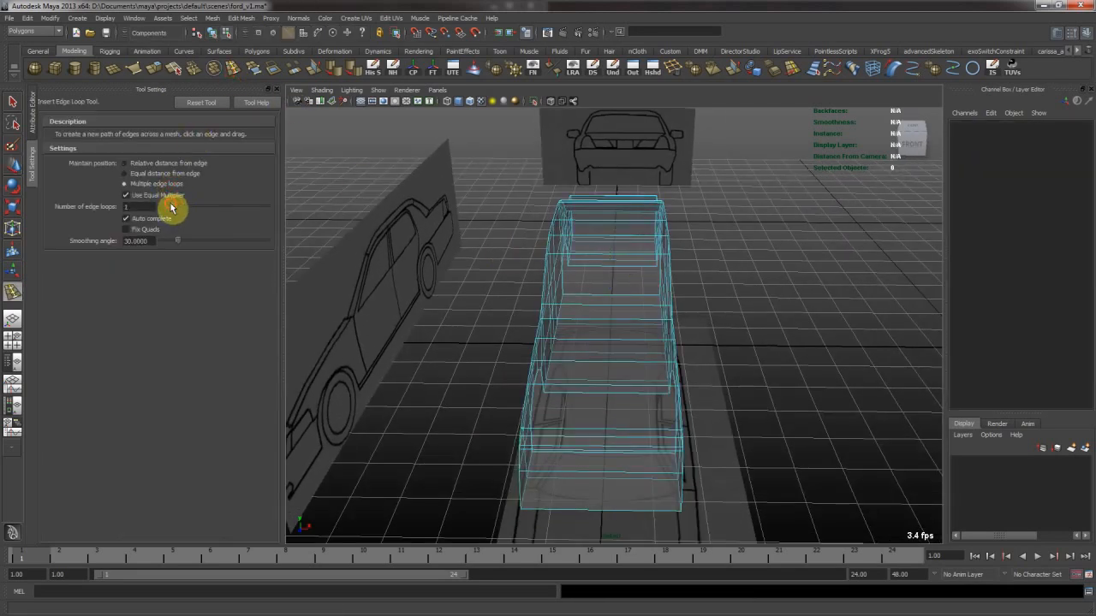
left_click(606, 238)
key("w")
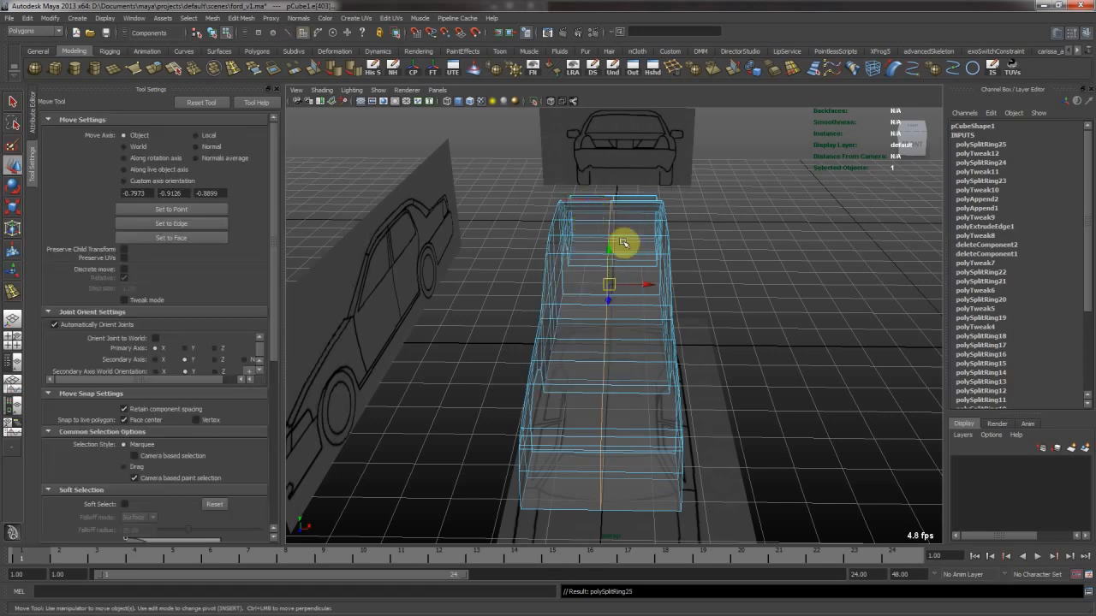
Delete all faces on the negative X half of the body and return it to object mode
left_click_drag(623, 244, 546, 210, "alt")
key("F11")
left_click_drag(546, 208, 570, 385)
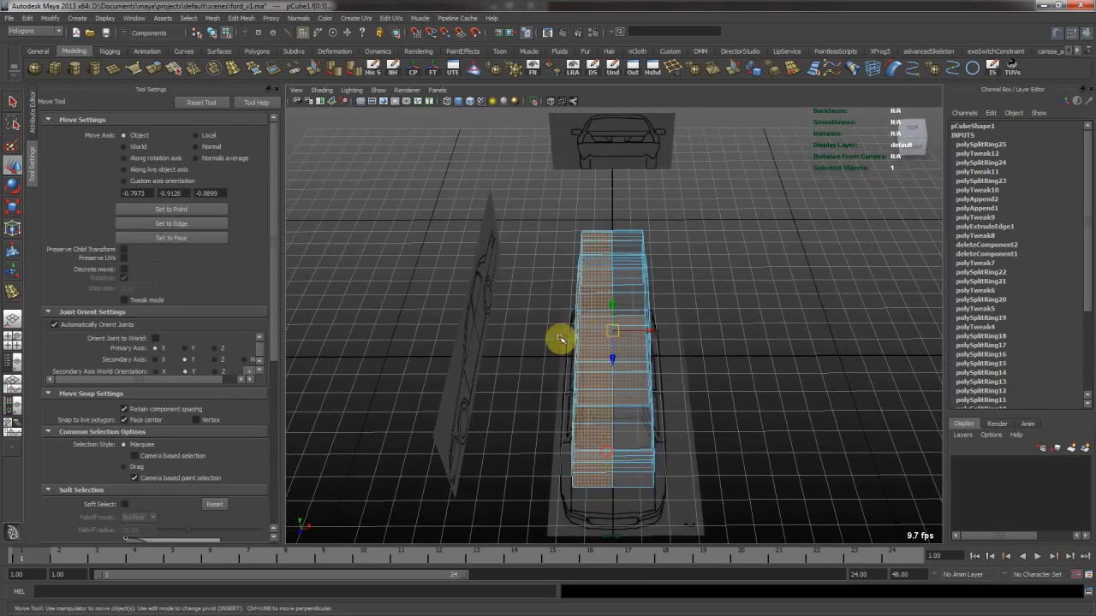
left_click_drag(543, 204, 549, 217, "alt")
left_click_drag(549, 217, 598, 480)
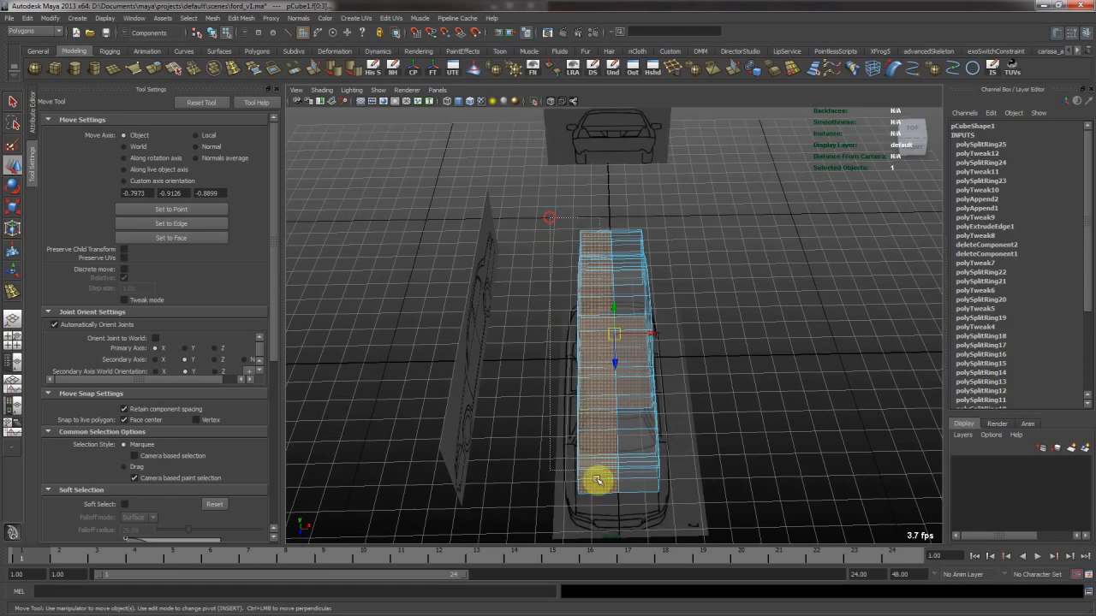
left_click(587, 524)
left_click_drag(557, 440, 607, 250, "alt")
key("F8")
left_click(607, 250)
Delete the remaining underside faces beneath the rear and front ends of the half body
left_click_drag(679, 257, 424, 309, "alt")
middle_click_drag(520, 301, 591, 321, "alt")
right_click_drag(591, 320, 689, 320, "alt")
left_click_drag(690, 320, 648, 323, "alt")
right_click_drag(525, 310, 529, 334)
left_click_drag(535, 323, 494, 323, "alt")
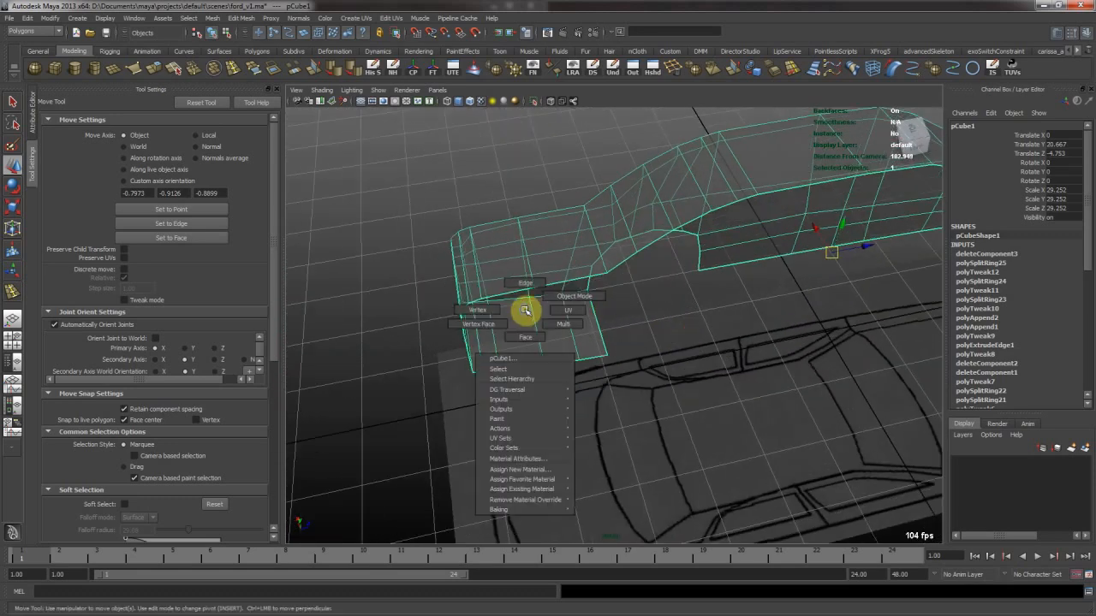
left_click_drag(633, 360, 630, 358)
key("Delete")
middle_click_drag(789, 302, 435, 245, "alt")
middle_click_drag(695, 235, 594, 334, "alt")
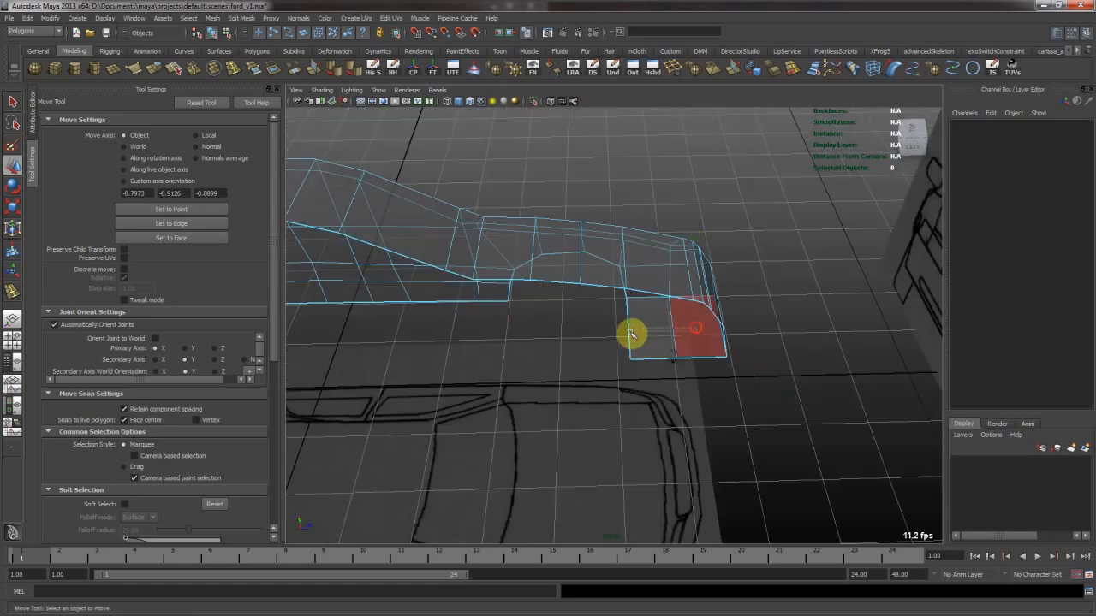
left_click(630, 333)
key("Delete")
Return the half body to object mode, check its open underside and wheel openings, and save the scene
right_click_drag(505, 248, 555, 214)
left_click(648, 269)
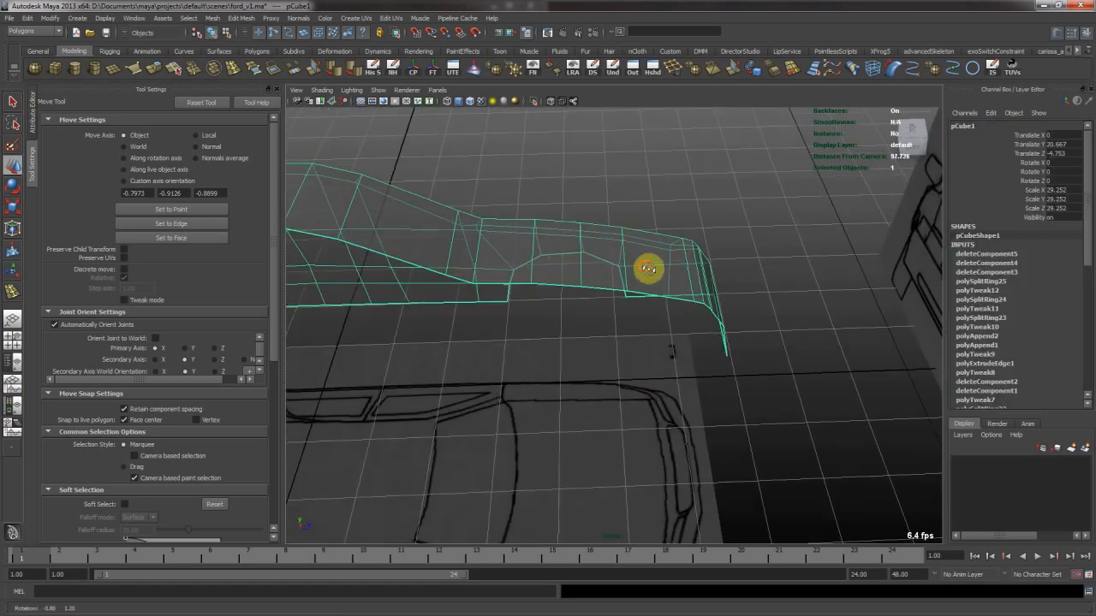
left_click_drag(647, 269, 902, 228, "alt")
middle_click_drag(902, 227, 604, 324, "alt")
right_click_drag(604, 324, 564, 316, "alt")
left_click_drag(564, 317, 639, 372, "alt")
left_click_drag(777, 303, 735, 263, "alt")
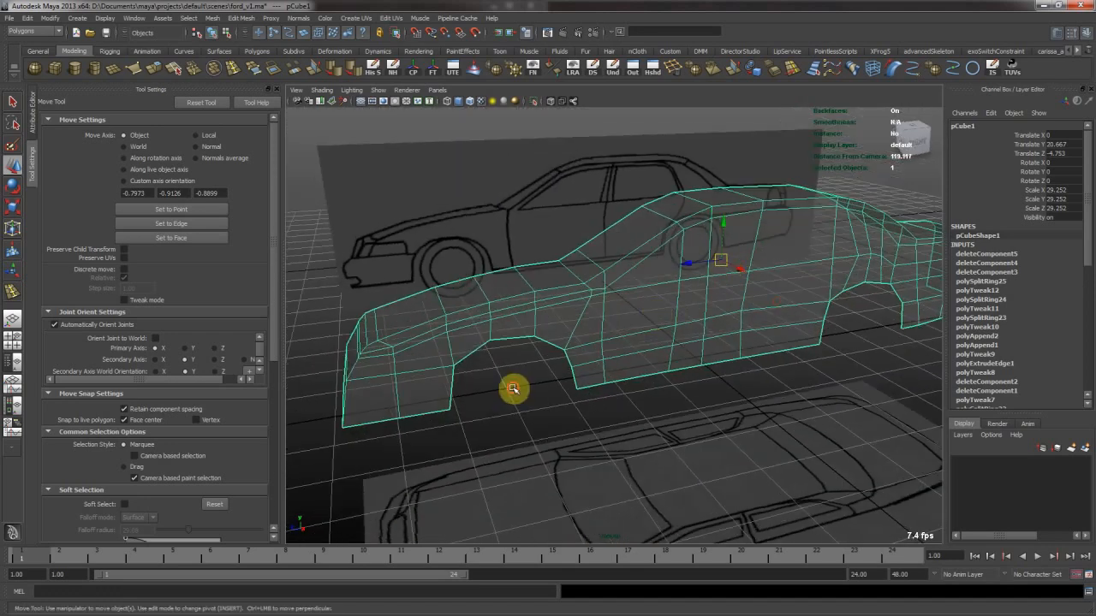
left_click(514, 388)
key("ctrl+s")
Insert a lengthwise edge loop down the middle of the half body, from the front end over the hood and roof
left_click(590, 335)
left_click_drag(540, 267, 560, 323, "alt")
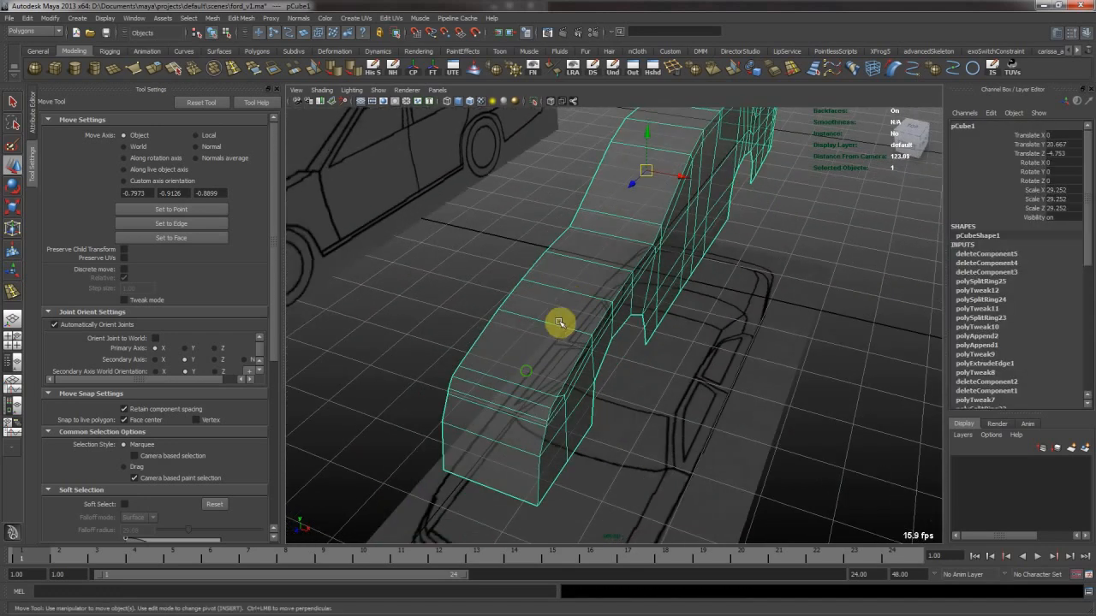
key("y")
left_click(513, 386)
left_click_drag(525, 375, 604, 342, "alt")
key("w")
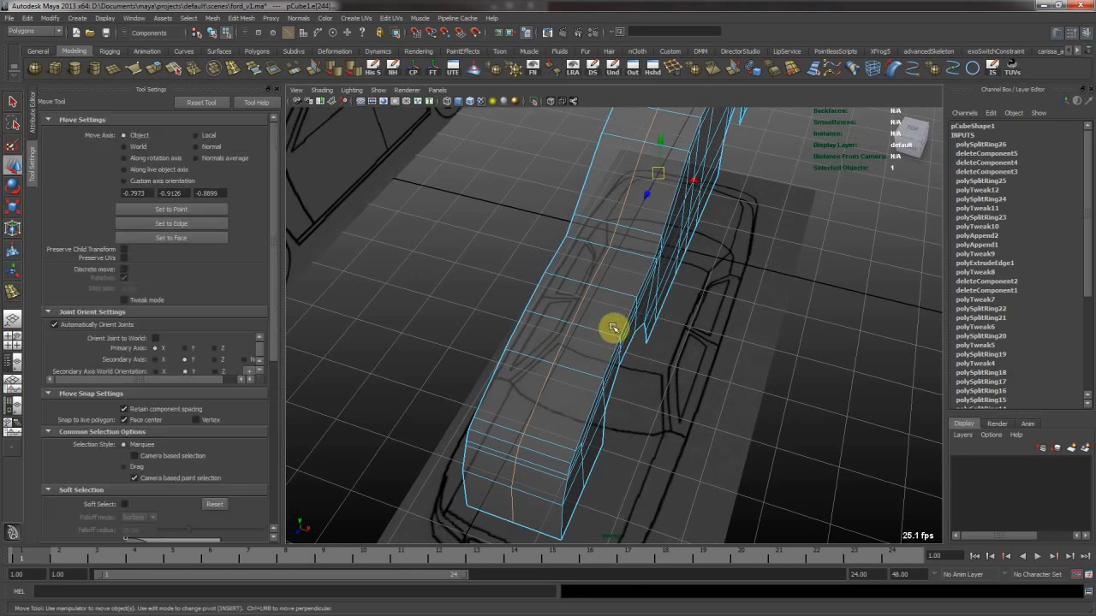
In the top view, scale the half body along X to about 47.1 to match the blueprint's width
key("space")
key("space")
middle_click_drag(572, 406, 531, 239, "alt")
right_click_drag(550, 290, 596, 235)
key("r")
middle_click_drag(589, 283, 585, 233, "alt")
right_click_drag(681, 304, 718, 367, "alt")
middle_click_drag(617, 276, 615, 264, "alt")
left_click_drag(587, 225, 617, 227)
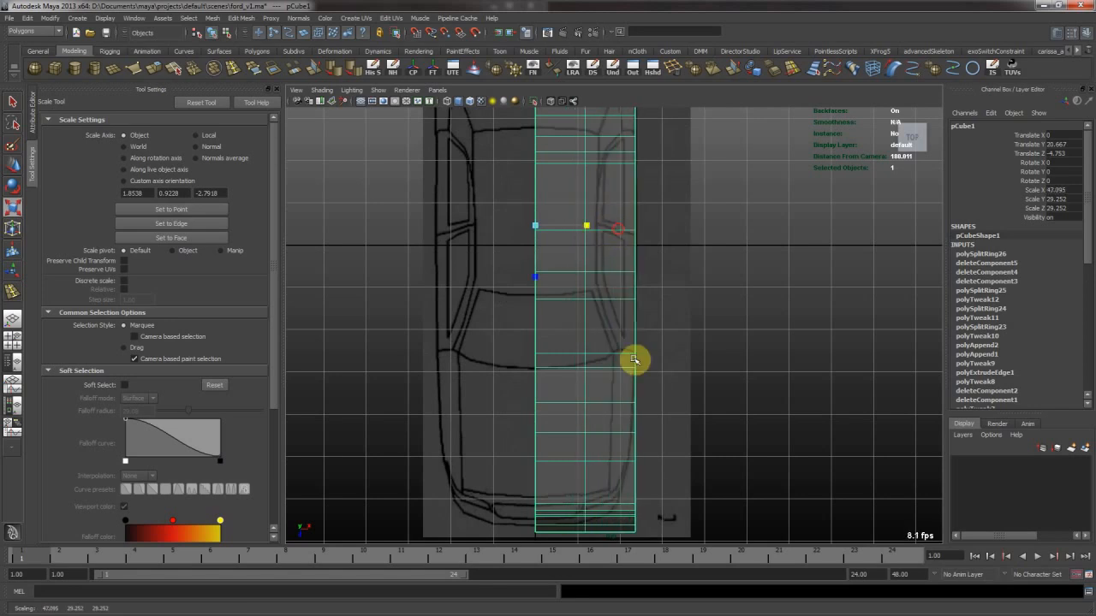
In the top view, move the front end's middle column of vertices backward toward the blueprint's curved bumper outline
middle_click_drag(643, 447, 631, 265, "alt")
right_click_drag(542, 266, 590, 262, "alt")
middle_click_drag(590, 262, 624, 277, "alt")
right_click_drag(516, 322, 682, 365, "alt")
middle_click_drag(601, 349, 650, 361, "alt")
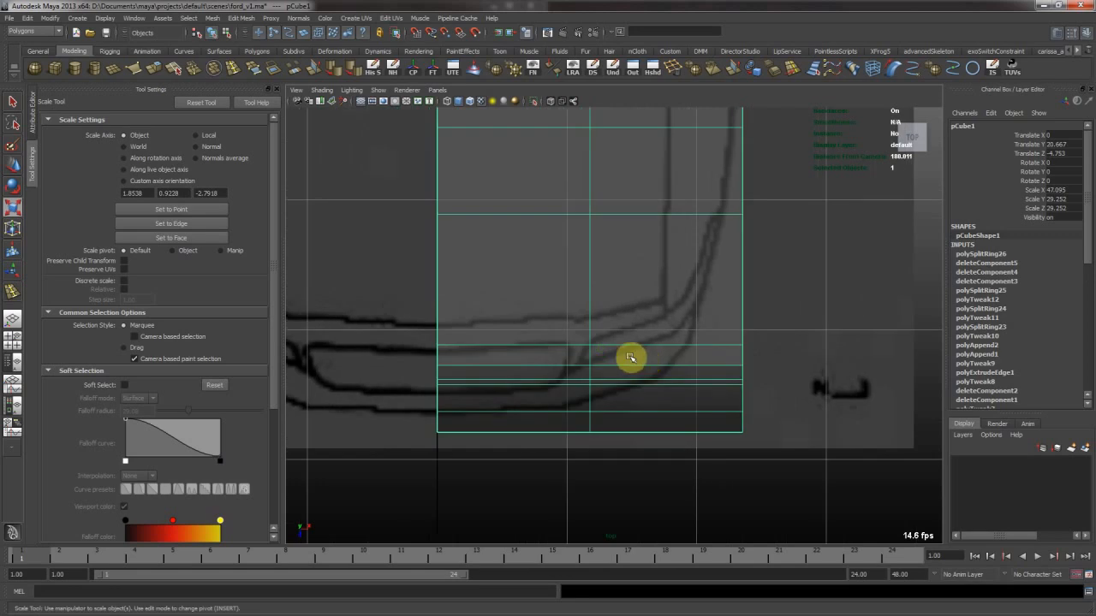
right_click_drag(593, 319, 559, 310)
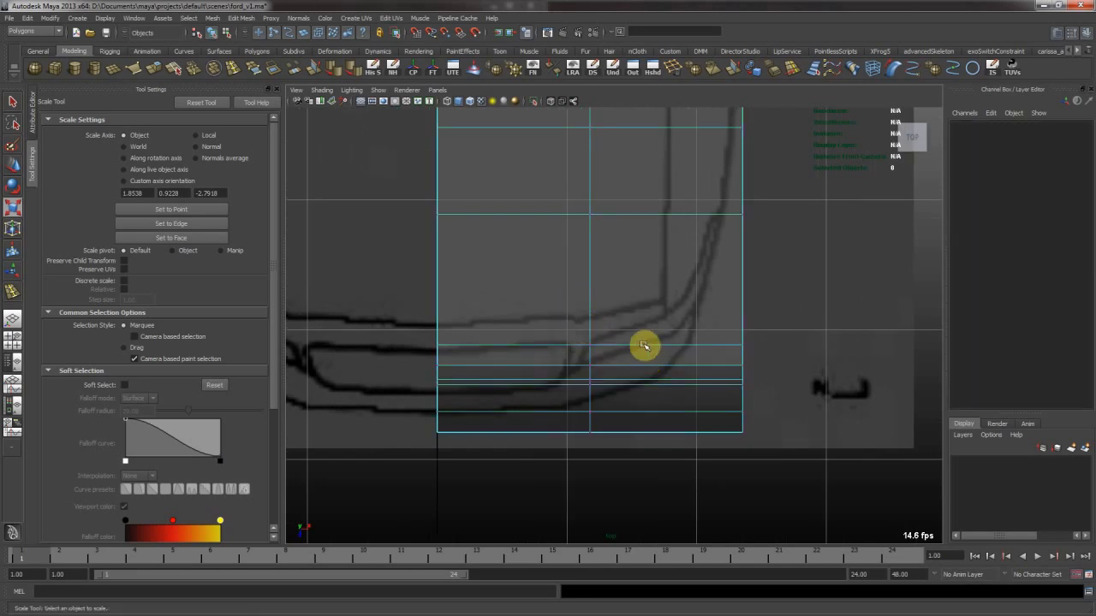
key("space")
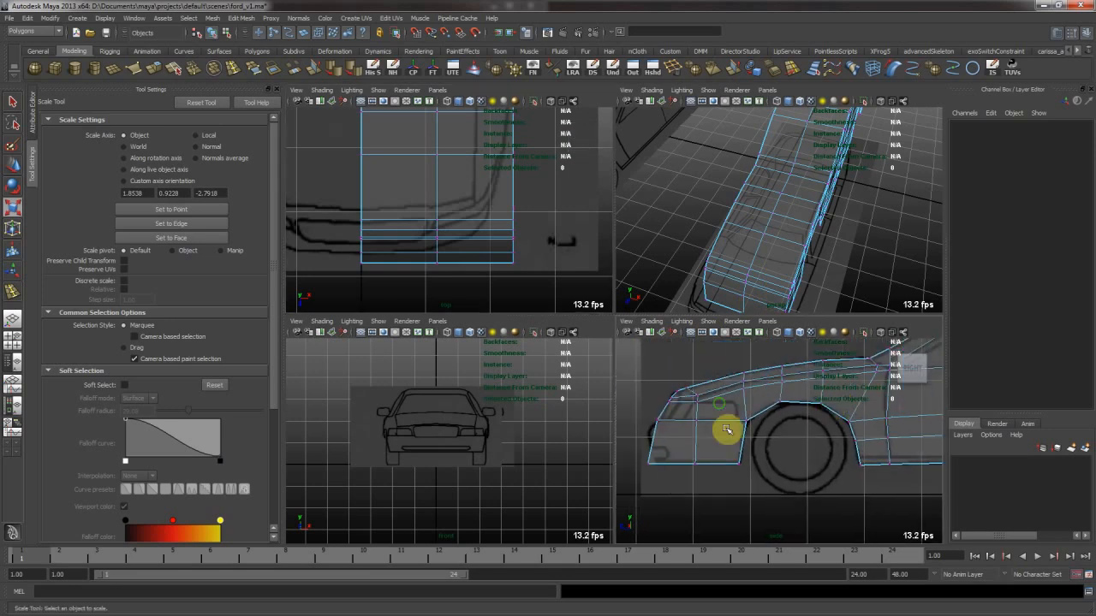
middle_click_drag(726, 430, 757, 435, "alt")
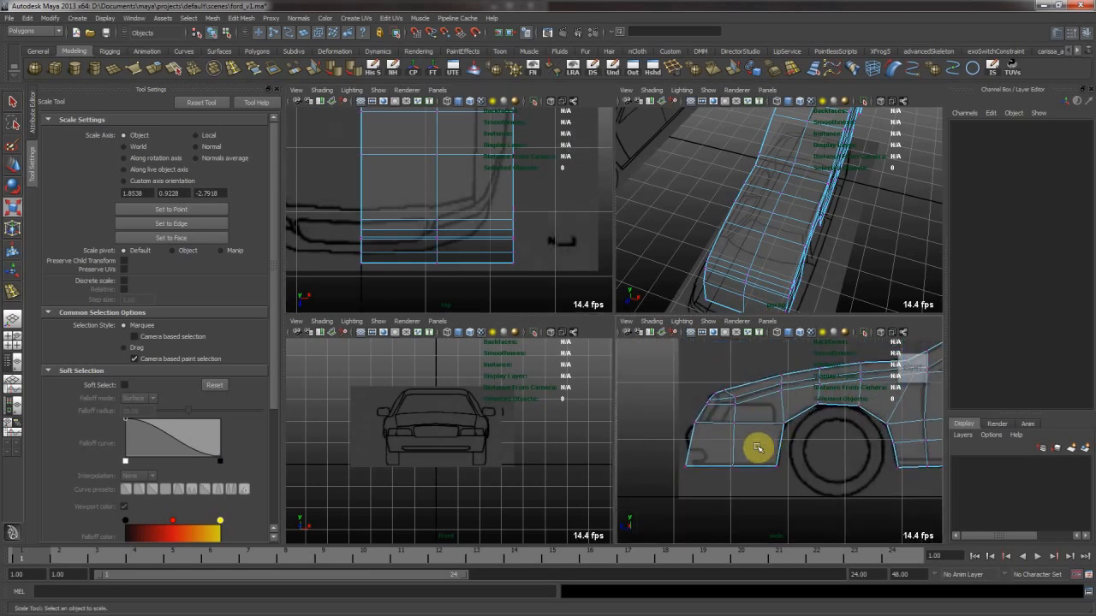
key("space")
middle_click_drag(624, 317, 556, 351, "alt")
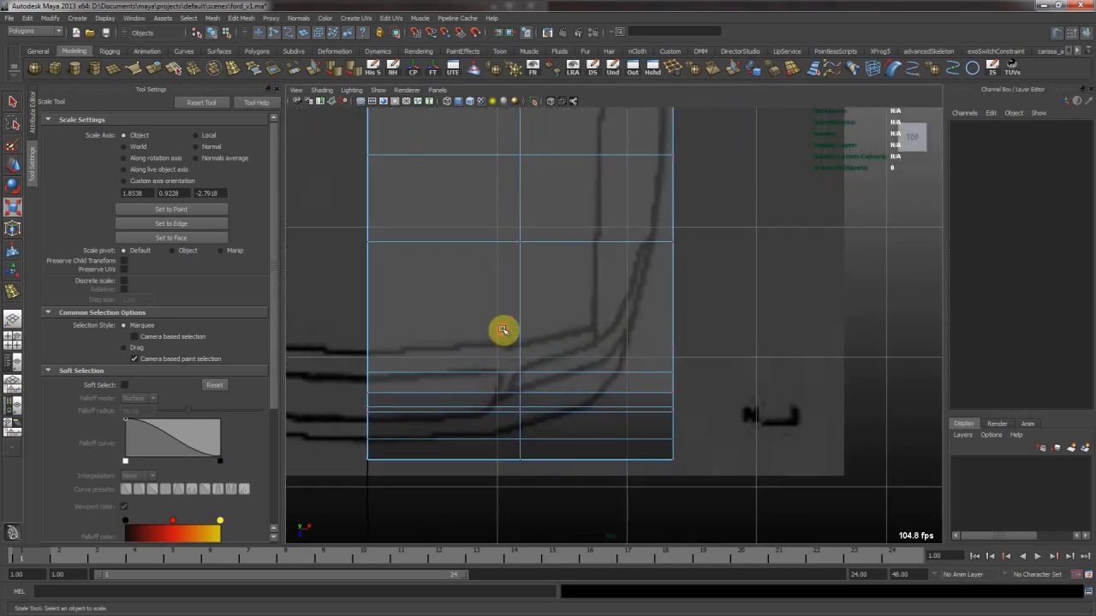
left_click_drag(503, 330, 537, 511)
key("w")
left_click_drag(523, 446, 522, 423)
Move the front end's outer column of vertices backward to follow the blueprint's rounded front corner
left_click_drag(328, 317, 402, 486)
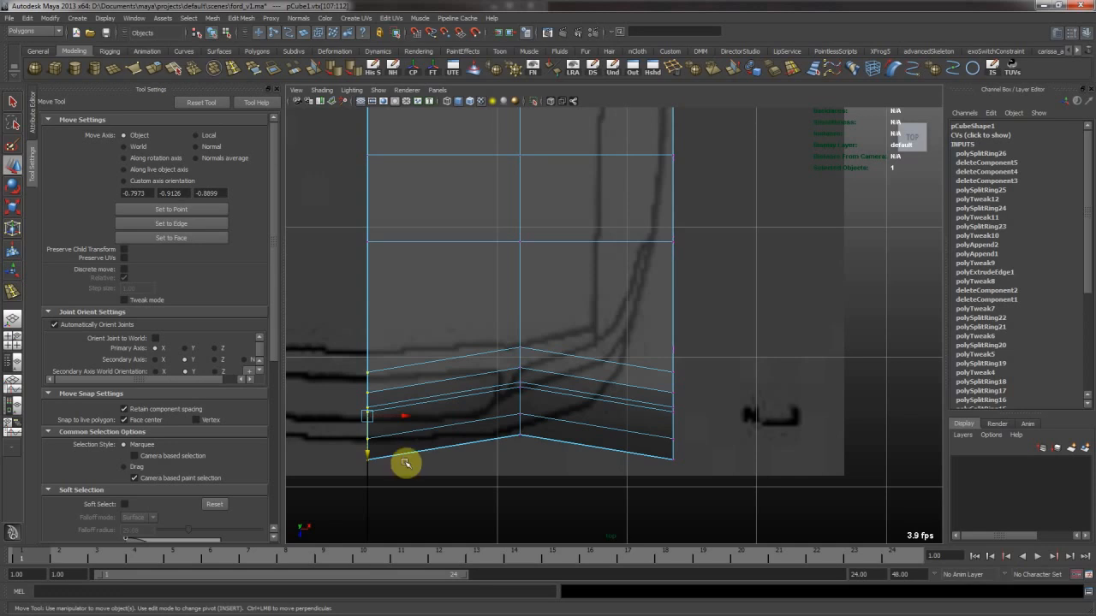
middle_click_drag(419, 428, 597, 405, "alt")
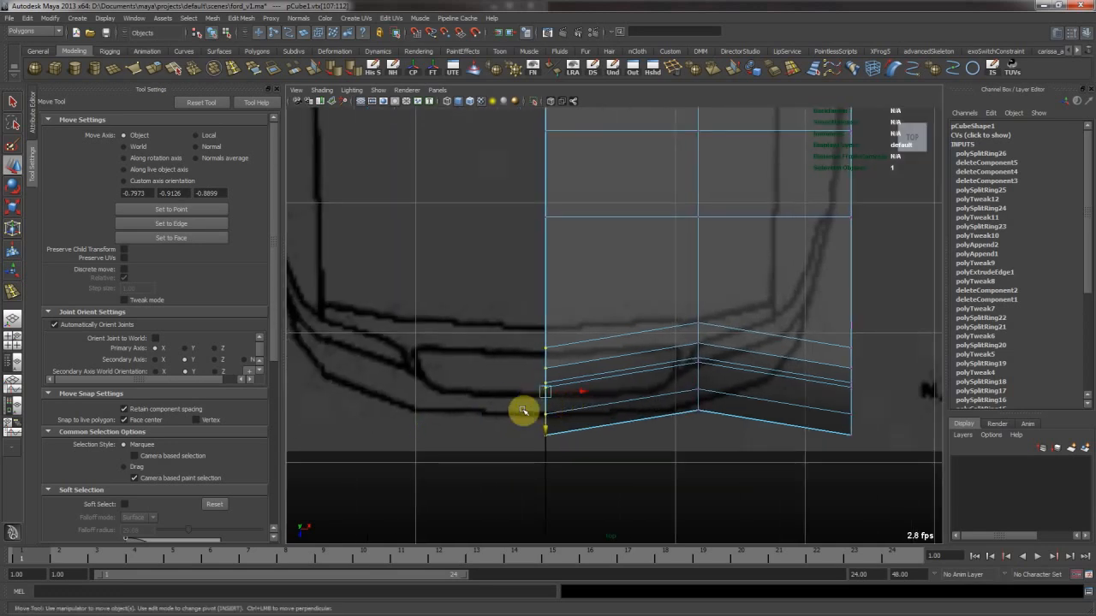
middle_click_drag(523, 410, 405, 459, "alt")
left_click_drag(634, 394, 773, 520)
middle_click_drag(782, 479, 760, 401)
left_click_drag(769, 349, 727, 349)
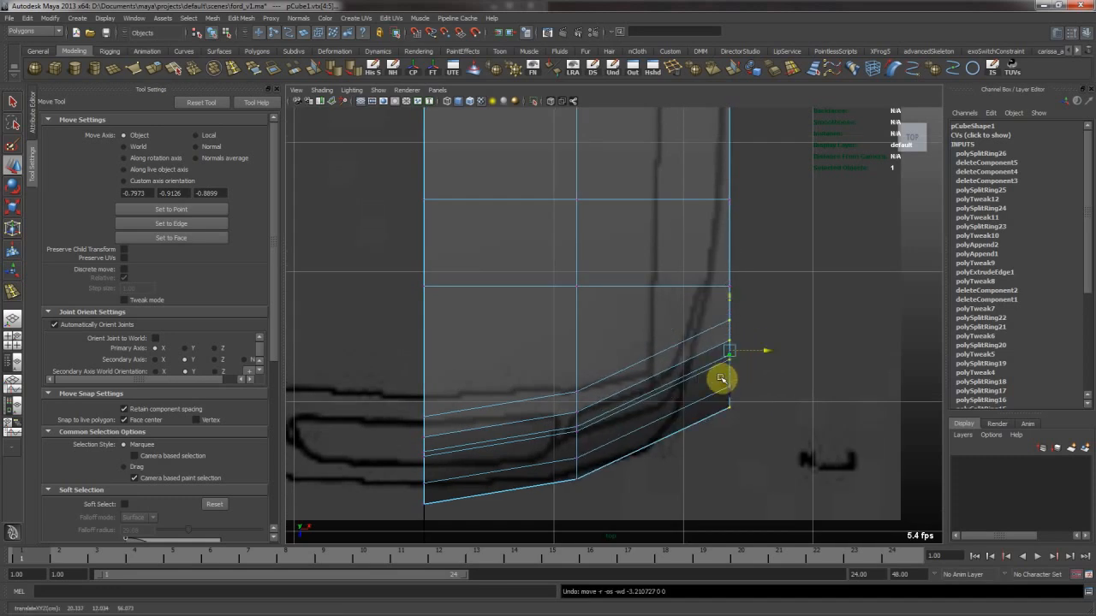
In the top view, move the front end's outer corner vertices inward, leaving the wheel-arch side vertices in place
key("space")
left_click_drag(809, 251, 708, 240, "alt")
right_click_drag(709, 239, 748, 245, "alt")
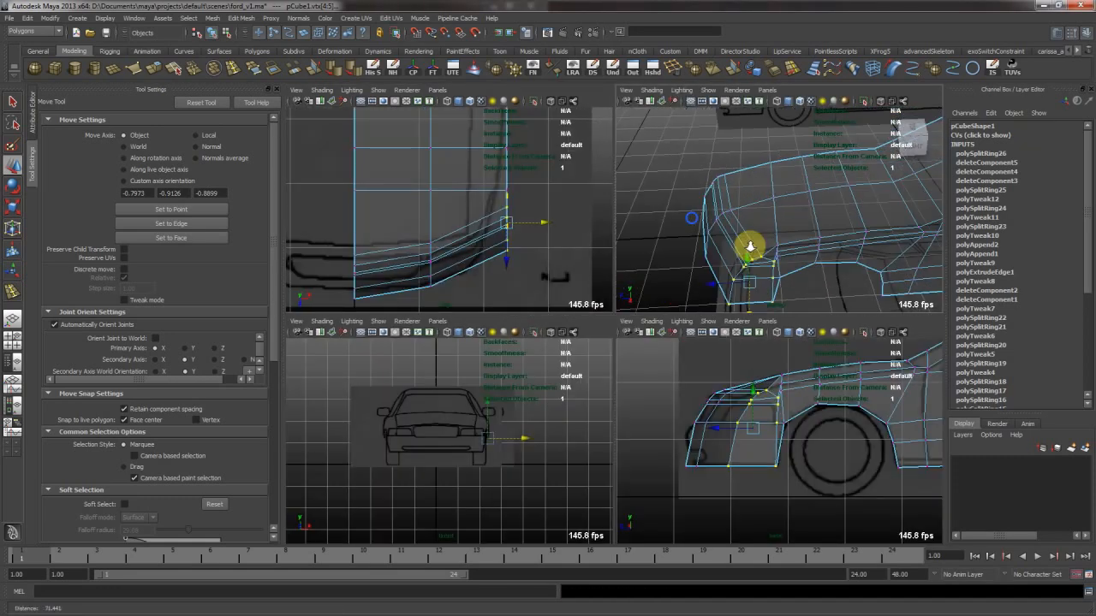
left_click_drag(748, 245, 726, 282, "alt")
middle_click_drag(727, 282, 802, 249, "alt")
left_click_drag(802, 249, 879, 340, "alt")
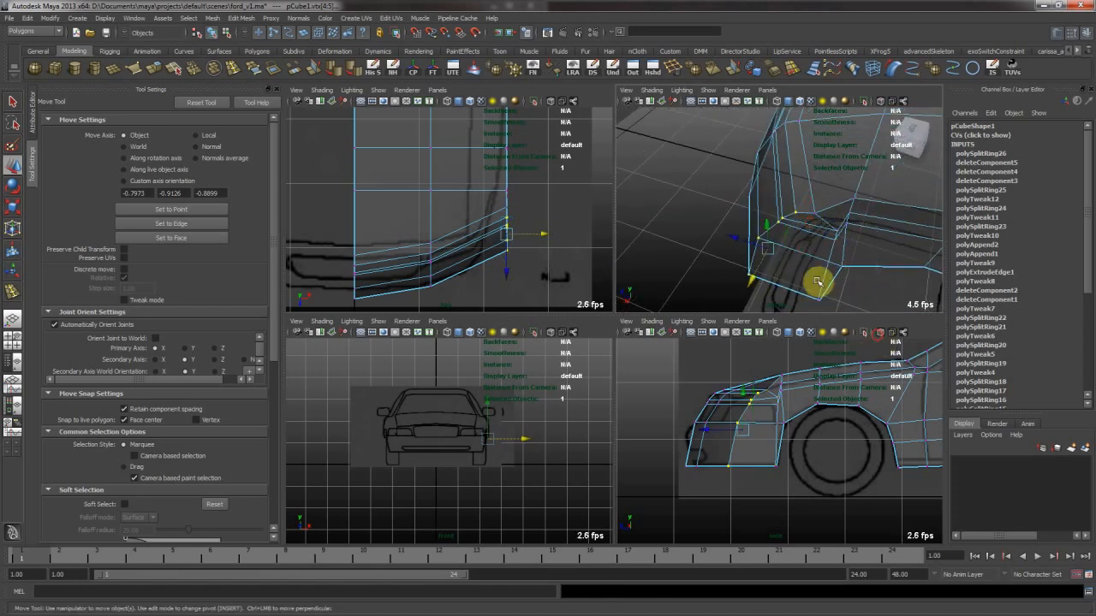
middle_click_drag(482, 257, 454, 257)
Nudge the vertex where the front corner meets the fender's outer edge slightly sideways in the top view
middle_click_drag(486, 194, 494, 228, "alt")
right_click_drag(495, 228, 568, 253, "alt")
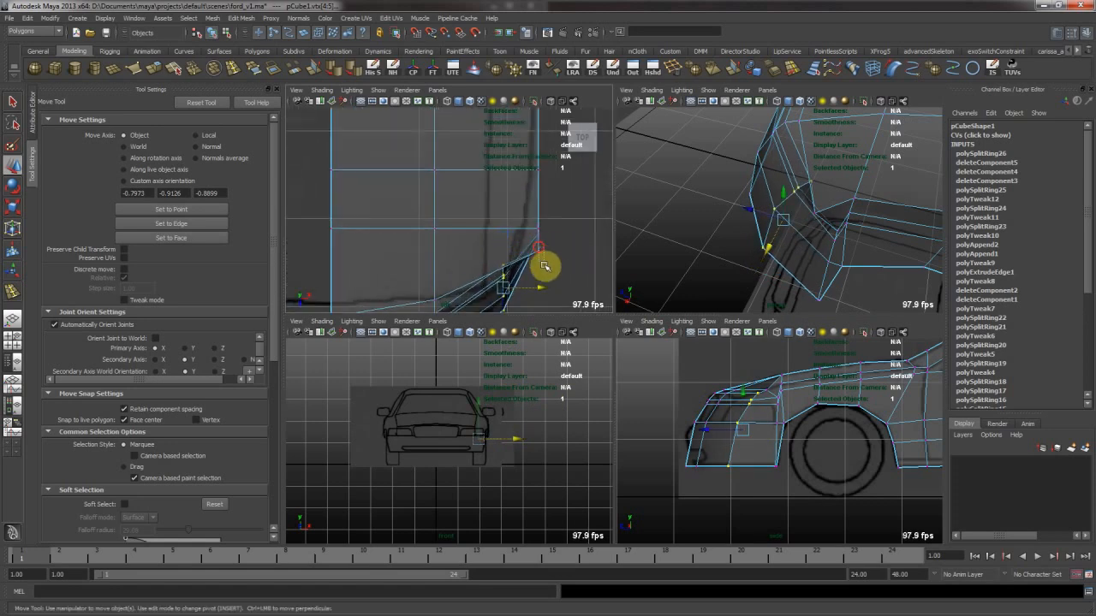
left_click(549, 271)
left_click(536, 259)
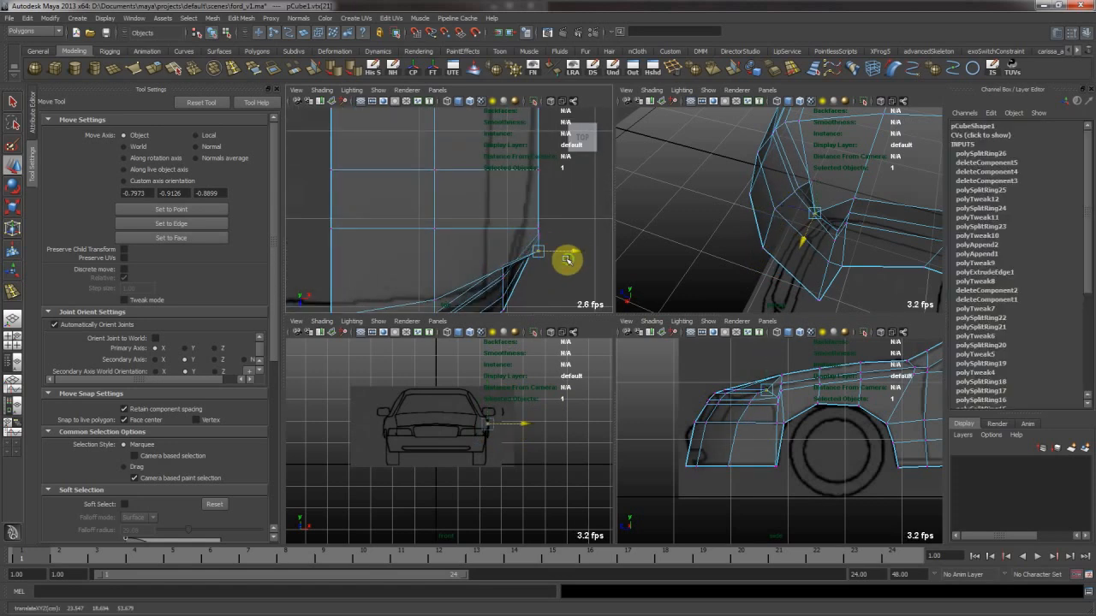
left_click_drag(539, 249, 541, 249)
Select the lengthwise edge loop along the hood and roof's outer side and compare it with the top, side and front blueprints
left_click_drag(813, 226, 727, 276, "alt")
left_click(741, 237)
right_click_drag(594, 248, 657, 181, "alt")
left_click_drag(657, 180, 804, 254, "alt")
scroll(837, 244, "up", 3)
left_click_drag(528, 236, 482, 211)
key("space")
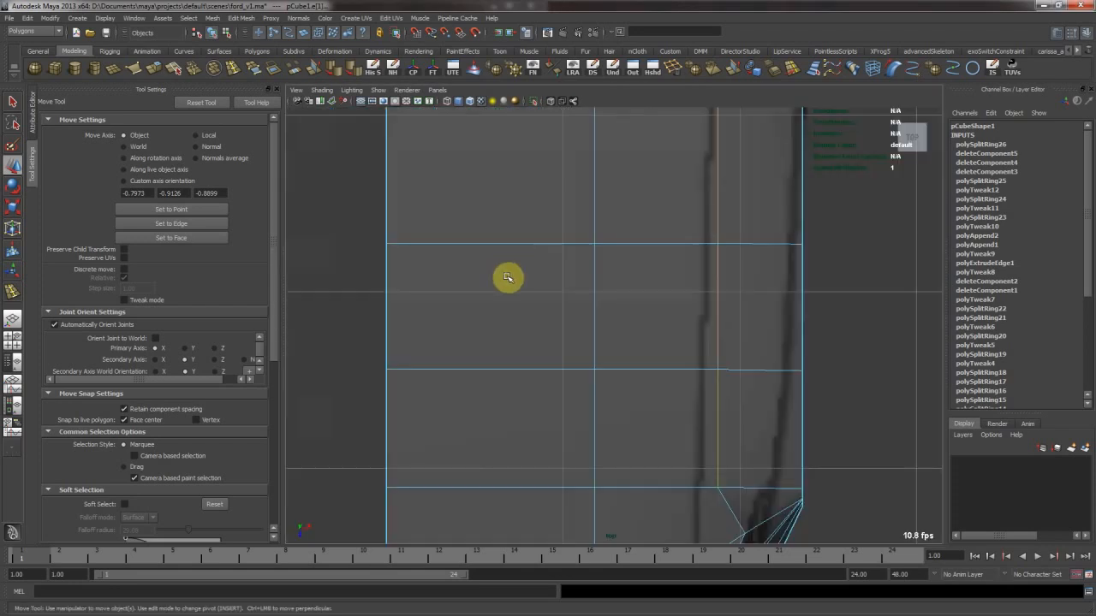
key("space")
scroll(828, 390, "down", 5)
scroll(828, 390, "up", 4)
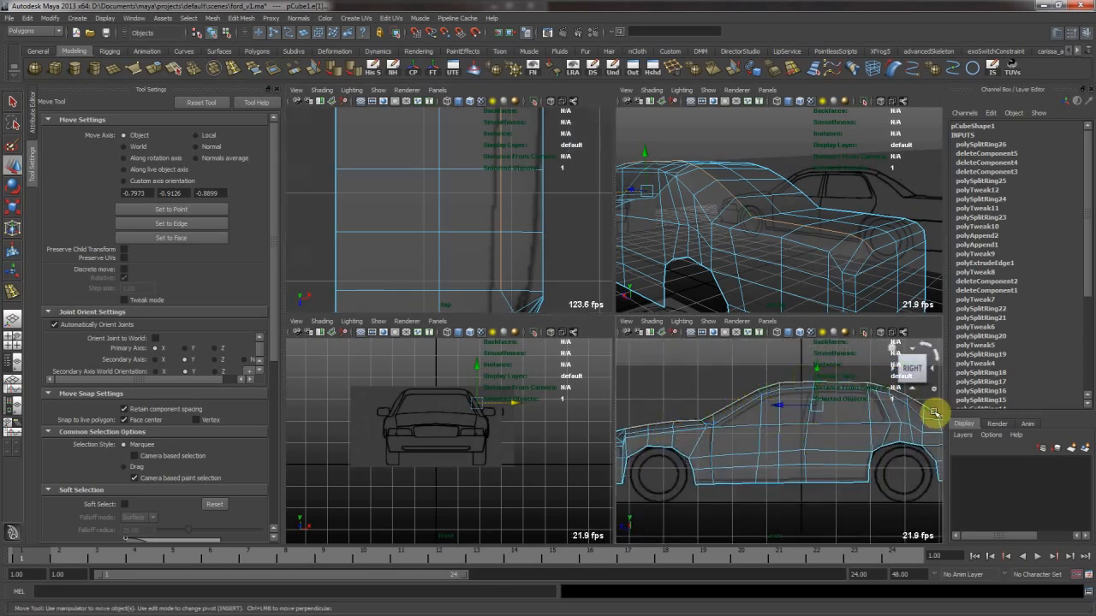
middle_click_drag(844, 442, 807, 448, "alt")
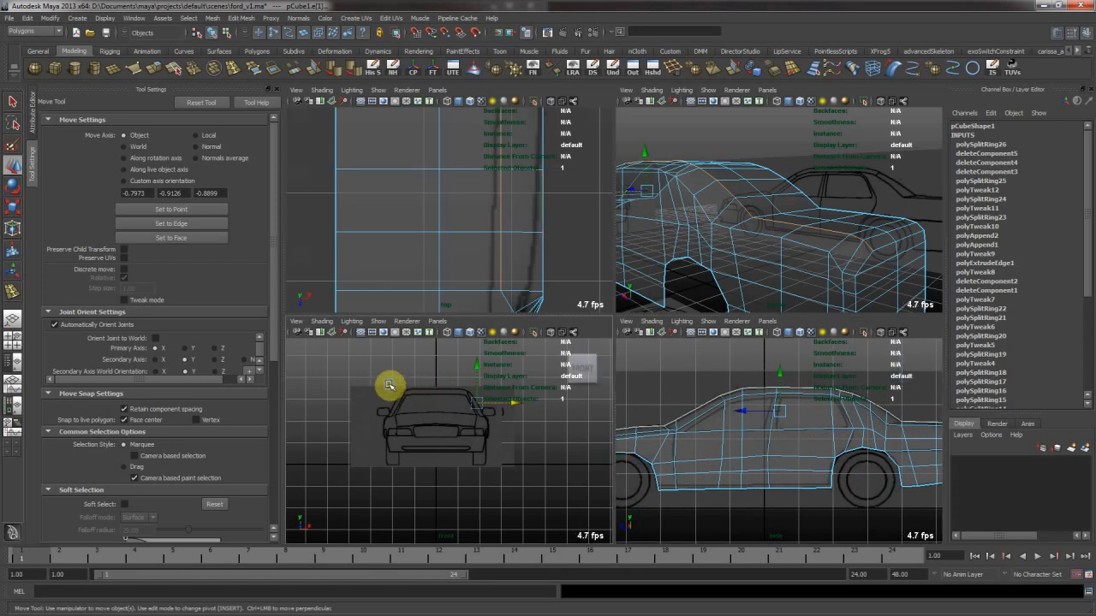
scroll(438, 391, "up", 5)
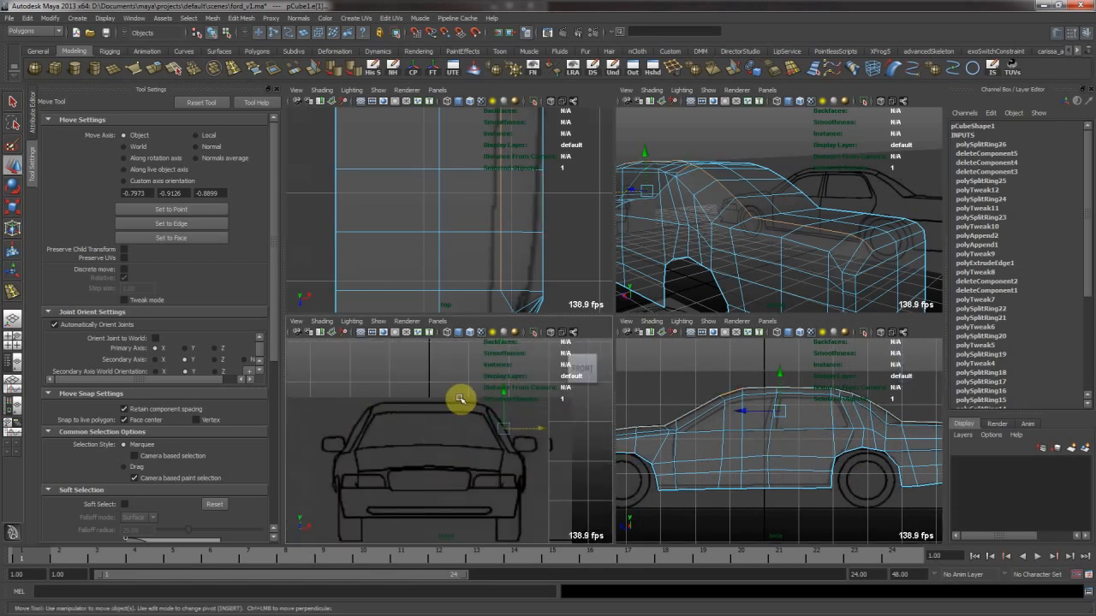
In the top view, select the roof part of the middle lengthwise loop, excluding its front and rear edges, and shift it slightly toward the centreline
key("space")
scroll(590, 288, "down", 3)
middle_click_drag(522, 192, 516, 407, "alt")
mouse_move(564, 317)
middle_mouse_down("alt")
mouse_move(543, 367)
mouse_move(555, 367)
mouse_move(520, 357)
mouse_move(576, 324)
middle_mouse_up("alt")
double_click(583, 312)
right_click_drag(684, 334, 484, 269, "alt")
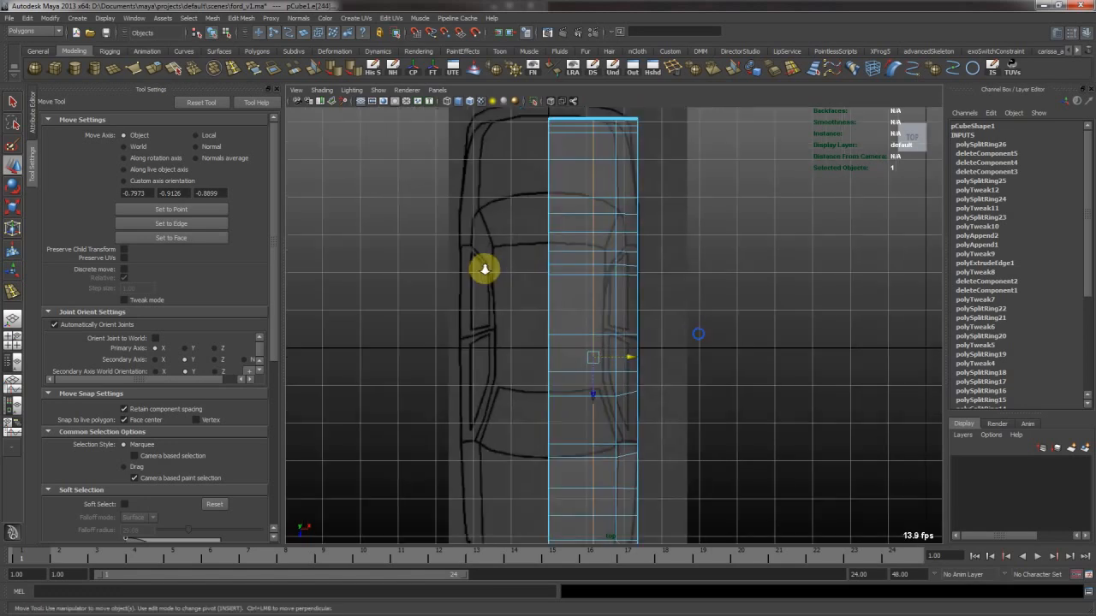
right_click_drag(572, 259, 564, 211, "alt")
left_click_drag(572, 145, 653, 222)
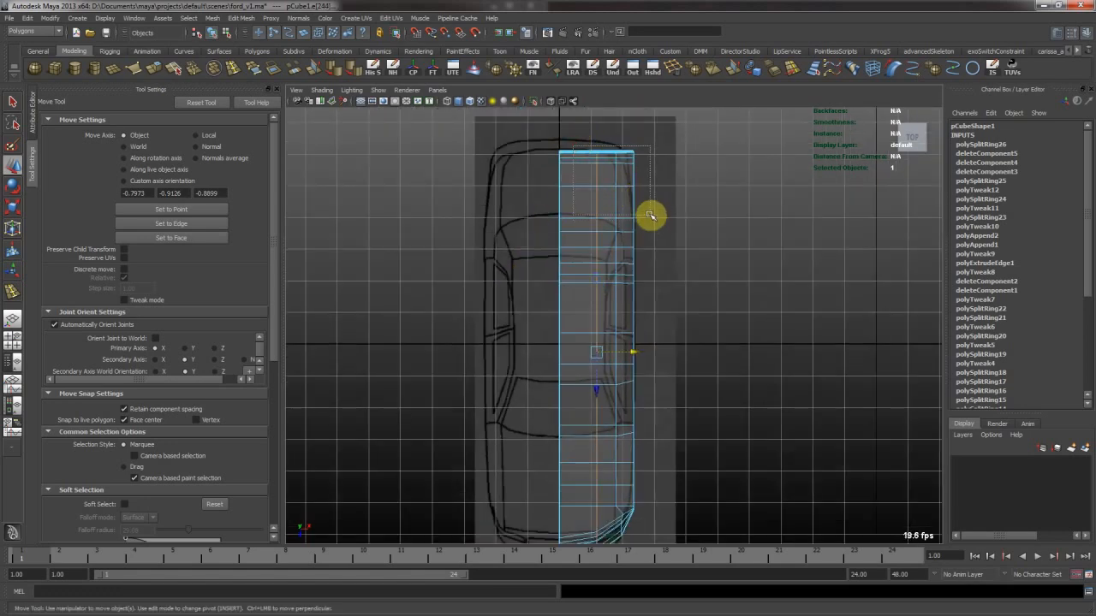
middle_click_drag(617, 345, 609, 245, "alt")
left_click_drag(551, 354, 682, 499, "ctrl")
right_click_drag(553, 296, 635, 349, "alt")
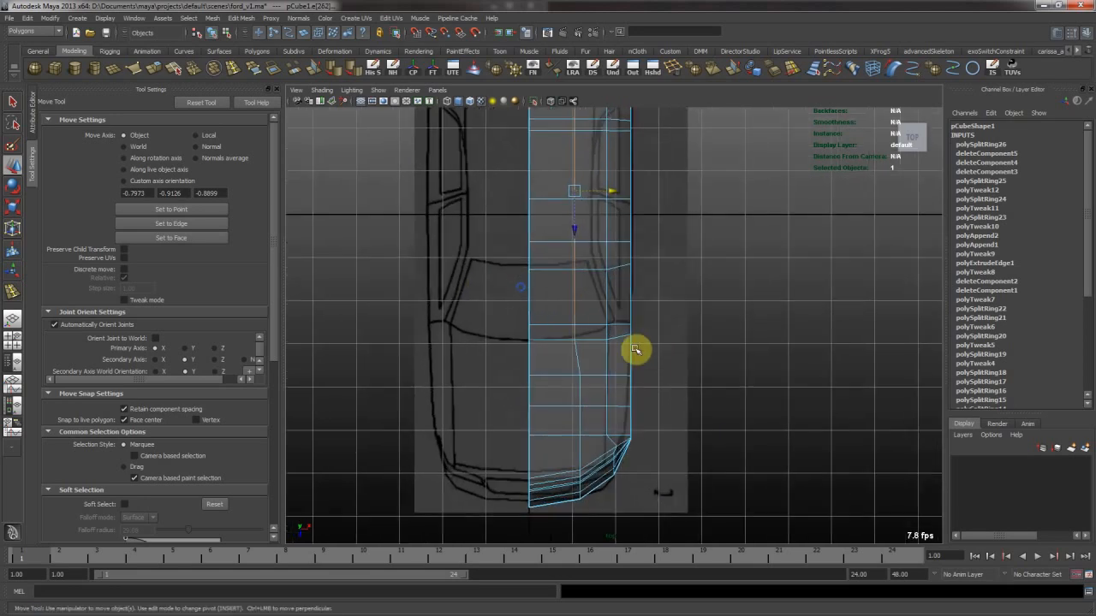
Drop the transition edges at the hood and trunk from the selection and move the remaining roof section of the middle loop further inward
left_click(577, 364, "shift")
mouse_move(632, 202)
middle_mouse_down("alt")
mouse_move(628, 310)
mouse_move(625, 263)
middle_mouse_up("alt")
left_click(576, 170, "shift")
middle_click_drag(631, 218, 603, 271)
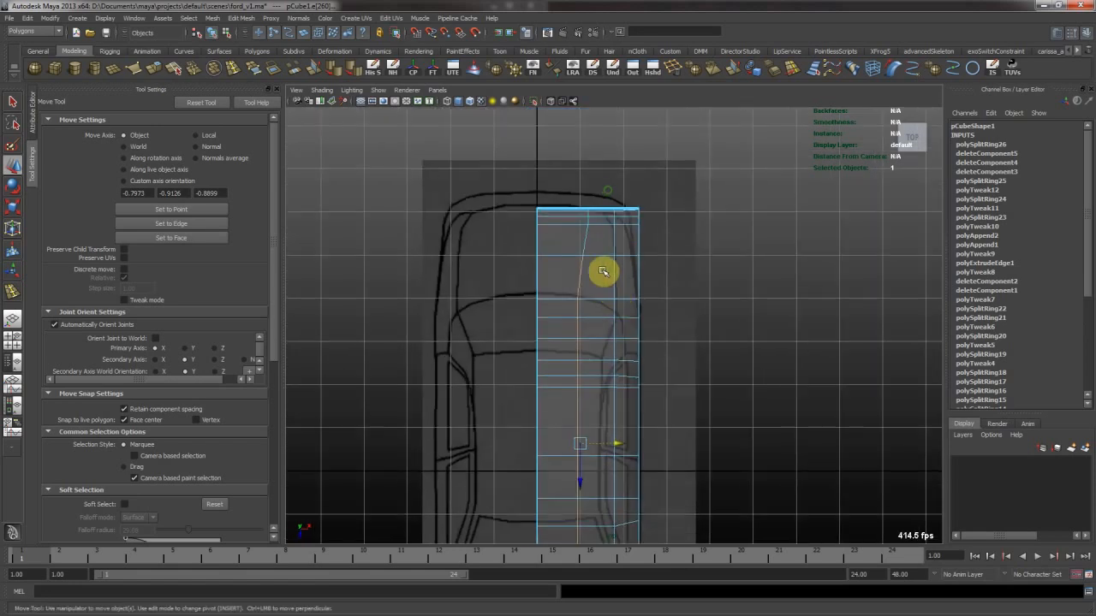
left_click(586, 239, "shift")
middle_click_drag(607, 381, 597, 275, "alt")
middle_click_drag(621, 375, 604, 270, "alt")
left_click(561, 429, "shift")
middle_click_drag(595, 396, 588, 393)
left_click(560, 470)
key("e")
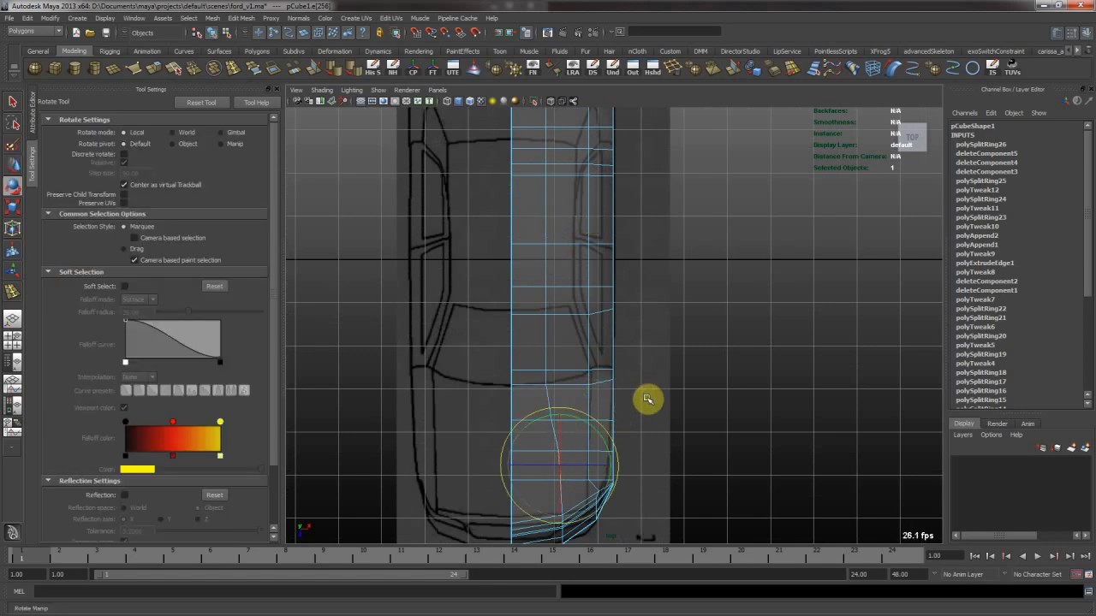
key("w")
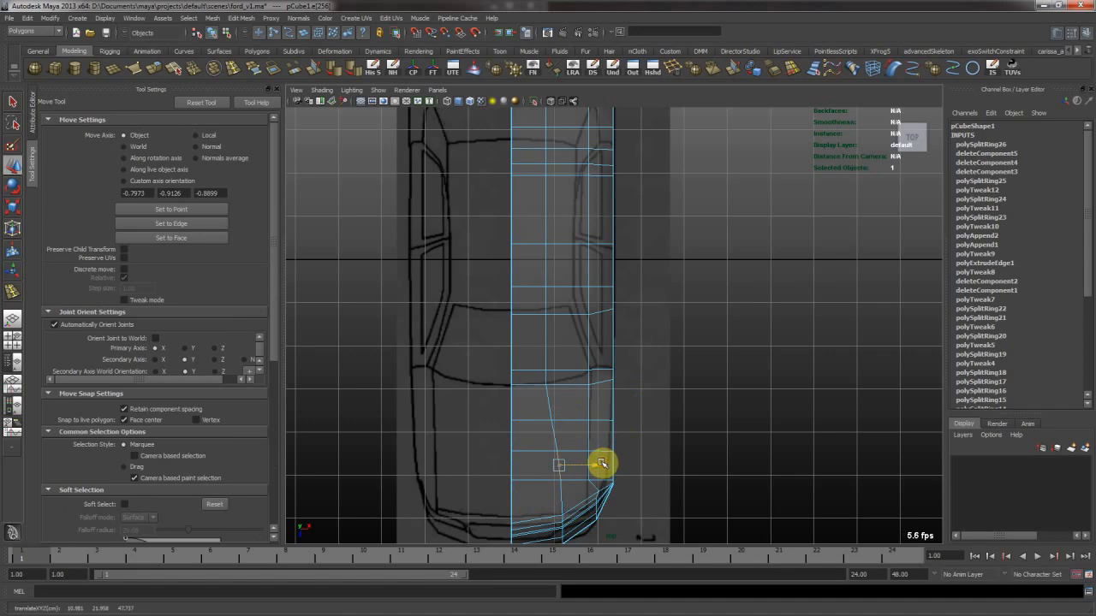
Move the outer lengthwise loop over the hood and roof inward to about half the half body's width
left_click(588, 454)
middle_click_drag(582, 234, 586, 456, "alt")
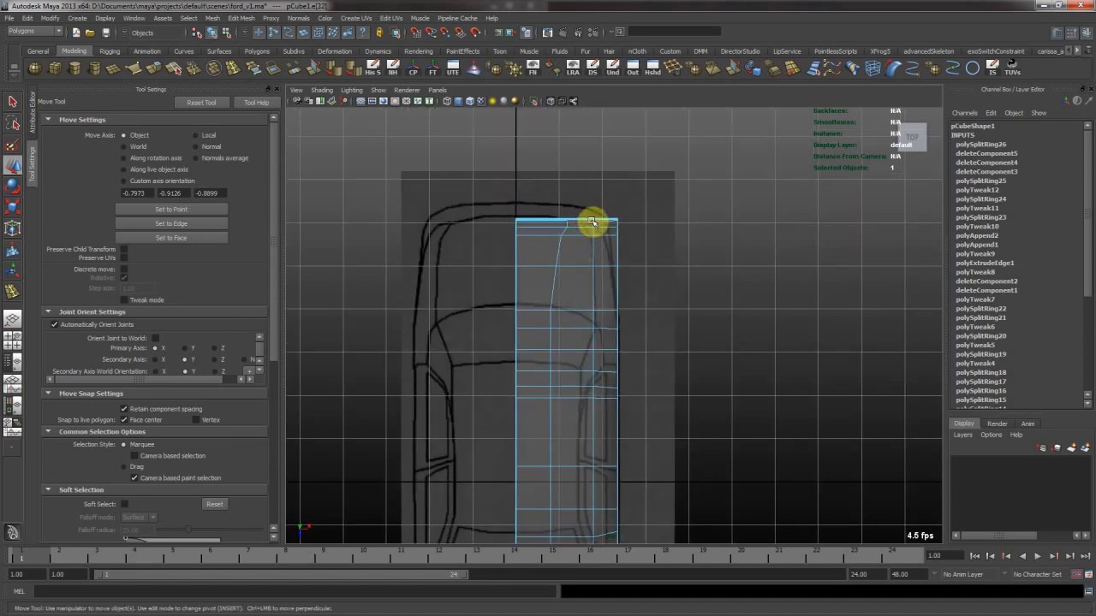
key("space")
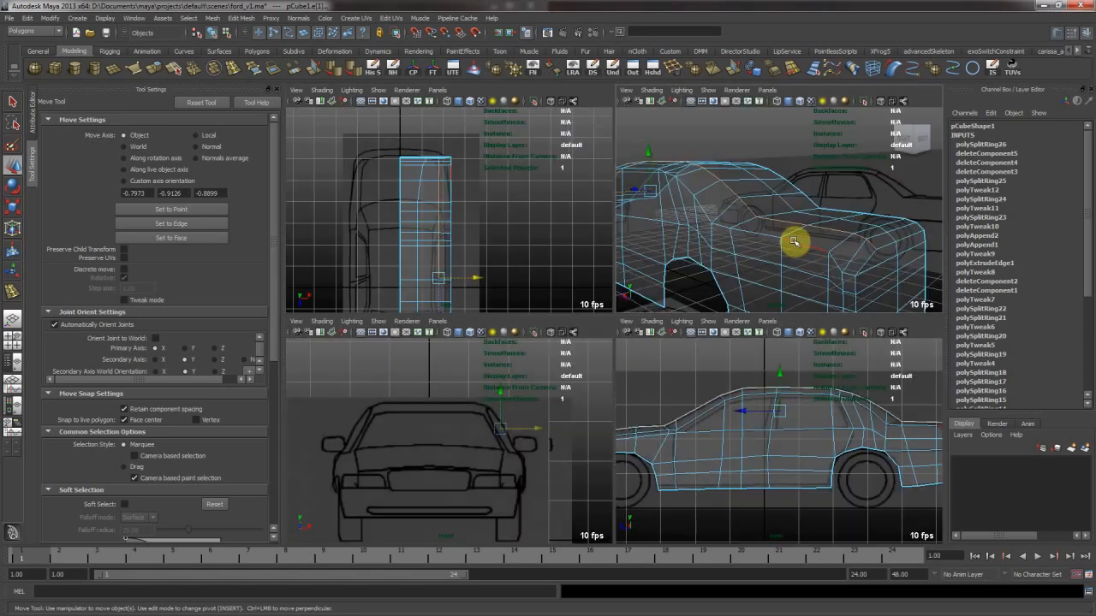
key("space")
middle_click_drag(557, 386, 552, 143, "alt")
right_click_drag(526, 295, 719, 348, "alt")
Move the outer loop's hood vertices outward one by one so the loop widens toward the front corner
right_click_drag(587, 362, 542, 363)
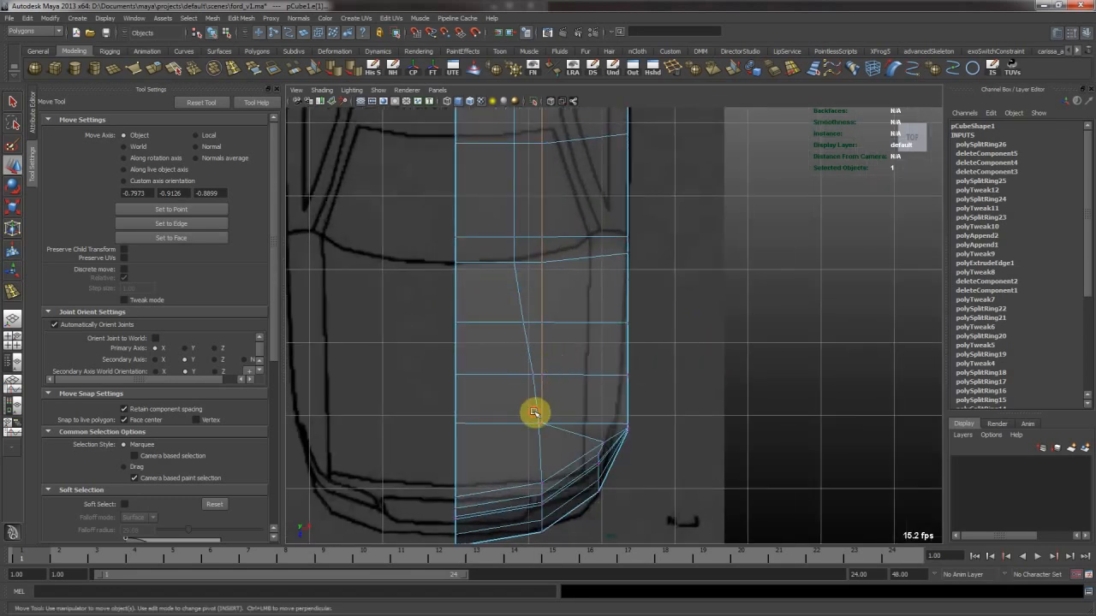
left_click(548, 426)
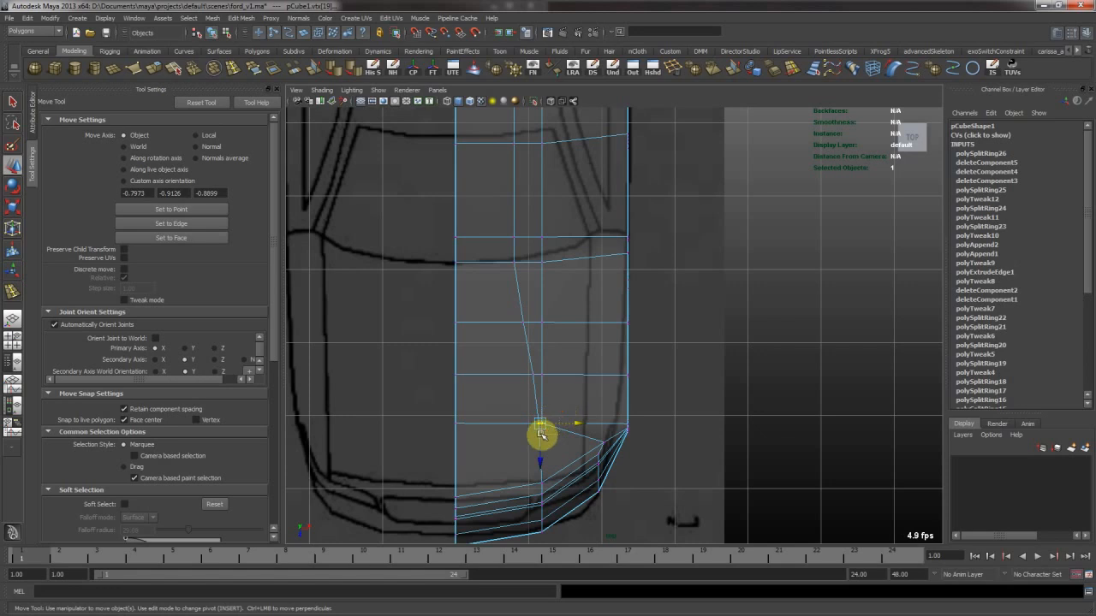
middle_click_drag(541, 433, 549, 432)
middle_click_drag(580, 339, 526, 373)
middle_click_drag(572, 334, 590, 342)
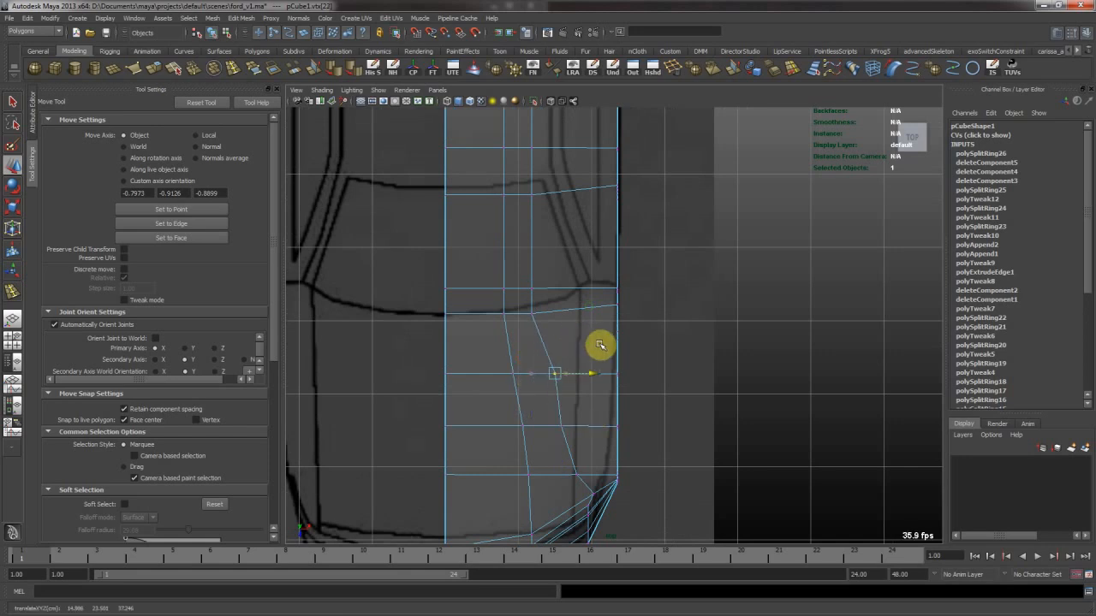
Move the outer loop's vertex at the hood's rear edge outward to continue the tapered line toward the windshield
left_click_drag(555, 318, 528, 303)
middle_click_drag(569, 328, 597, 334)
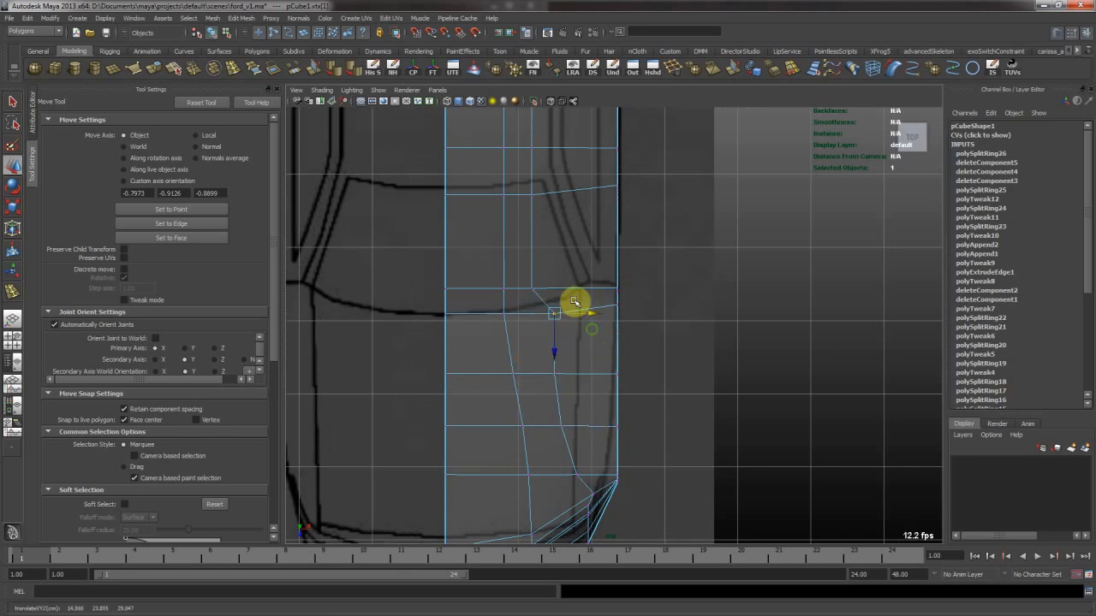
middle_click_drag(567, 286, 569, 301, "alt")
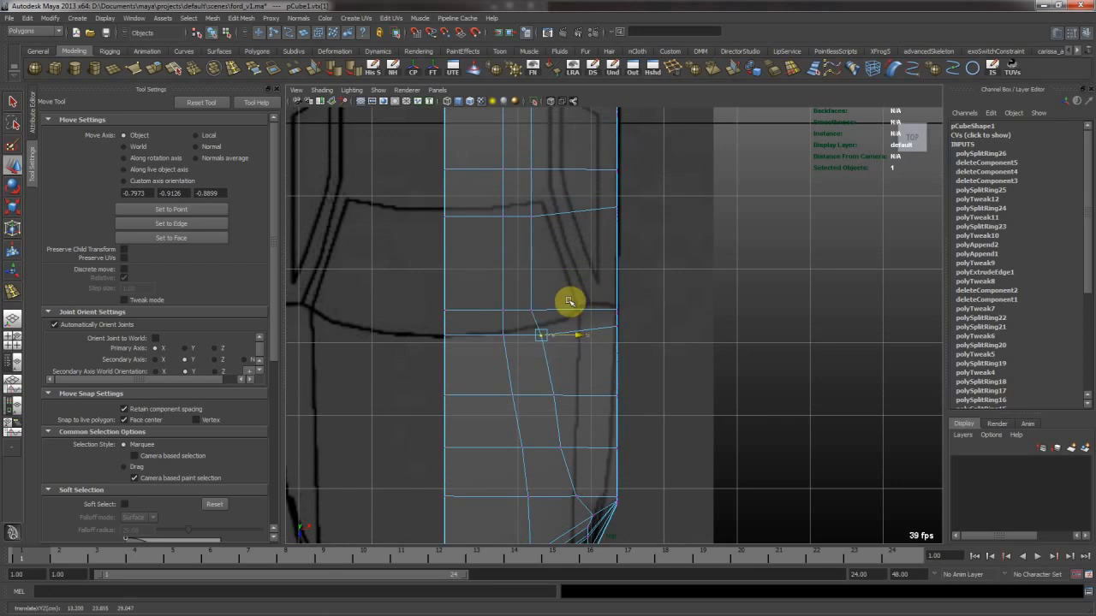
left_click(561, 402)
middle_click_drag(566, 412, 568, 319, "alt")
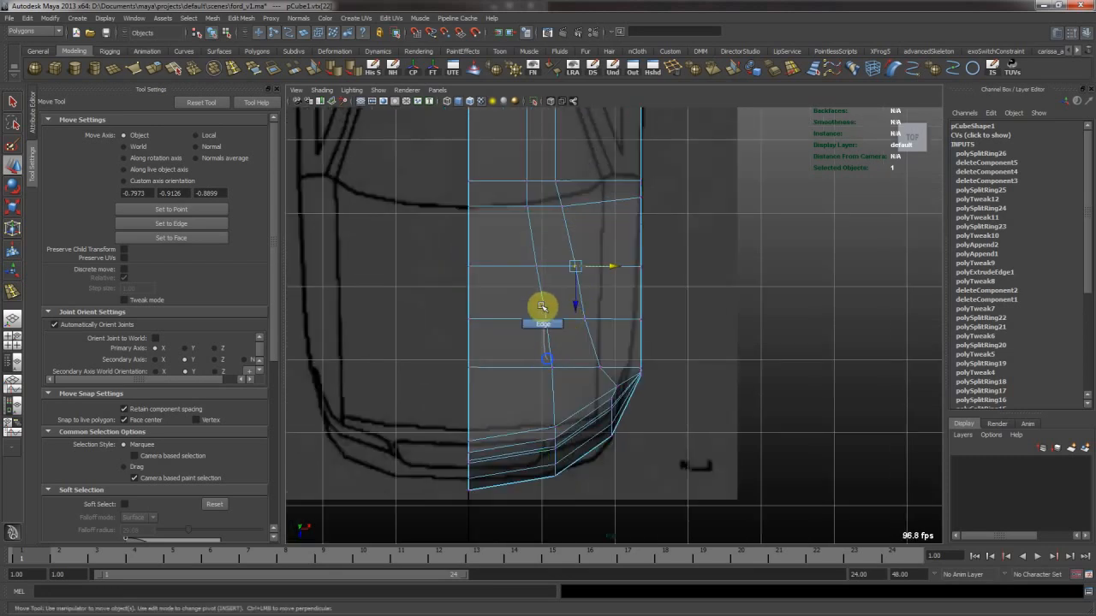
Slide the middle lengthwise edge loop closer to the centreline with the Slide Edge Tool
double_click(539, 291)
middle_click_drag(531, 210, 539, 232, "alt")
left_click(796, 75)
middle_click_drag(607, 237, 590, 232)
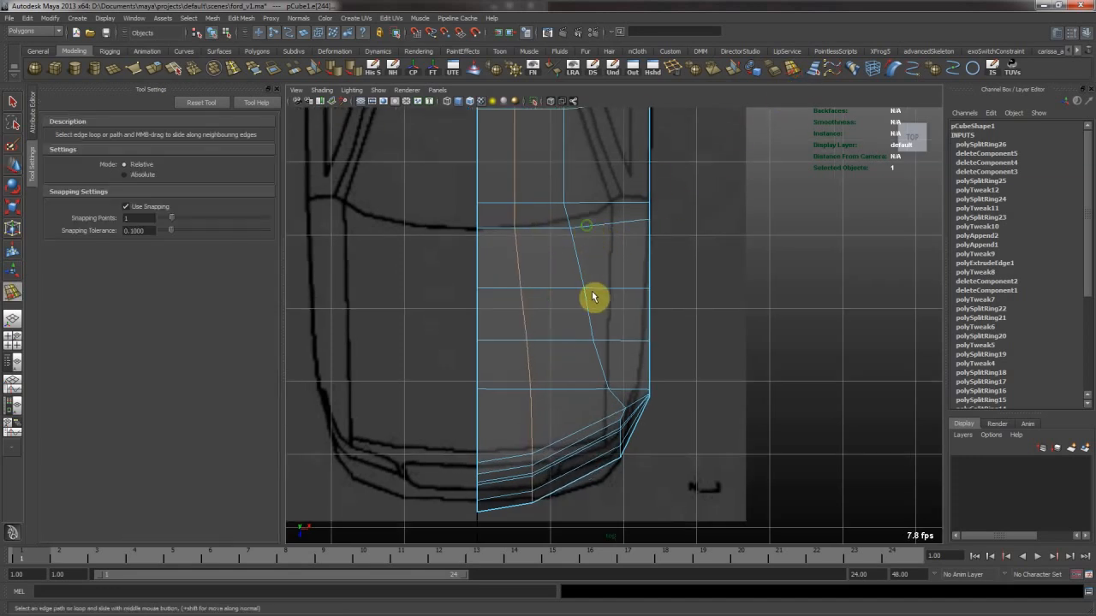
middle_click_drag(591, 299, 590, 345, "alt")
key("w")
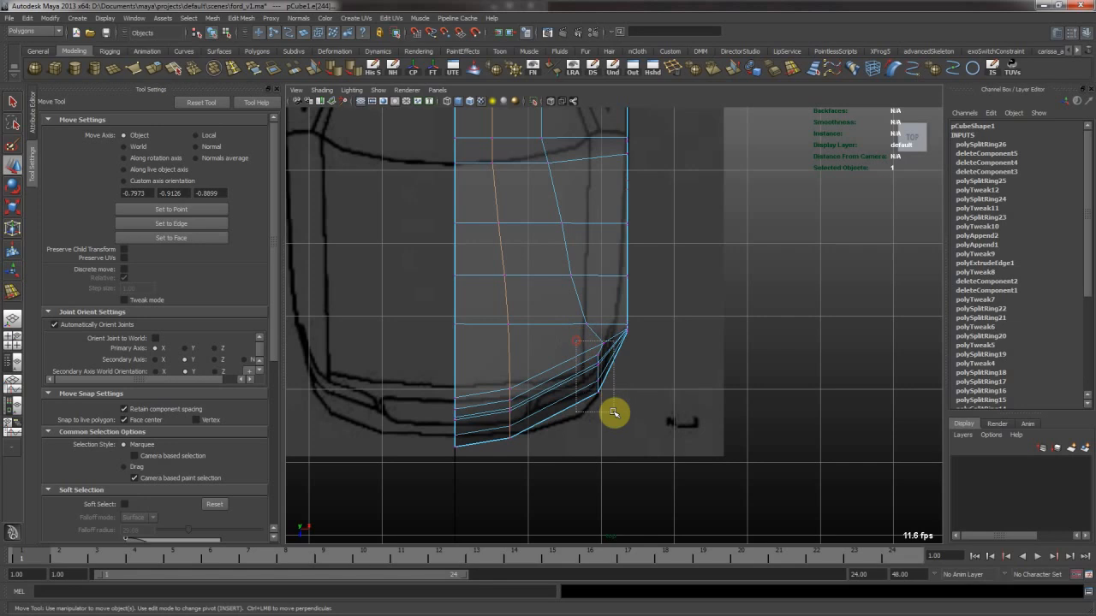
Move the front corner's vertex column inward and forward onto the blueprint's bumper curve, and align the hood vertex behind it
left_click(605, 379)
middle_click_drag(604, 379, 583, 386)
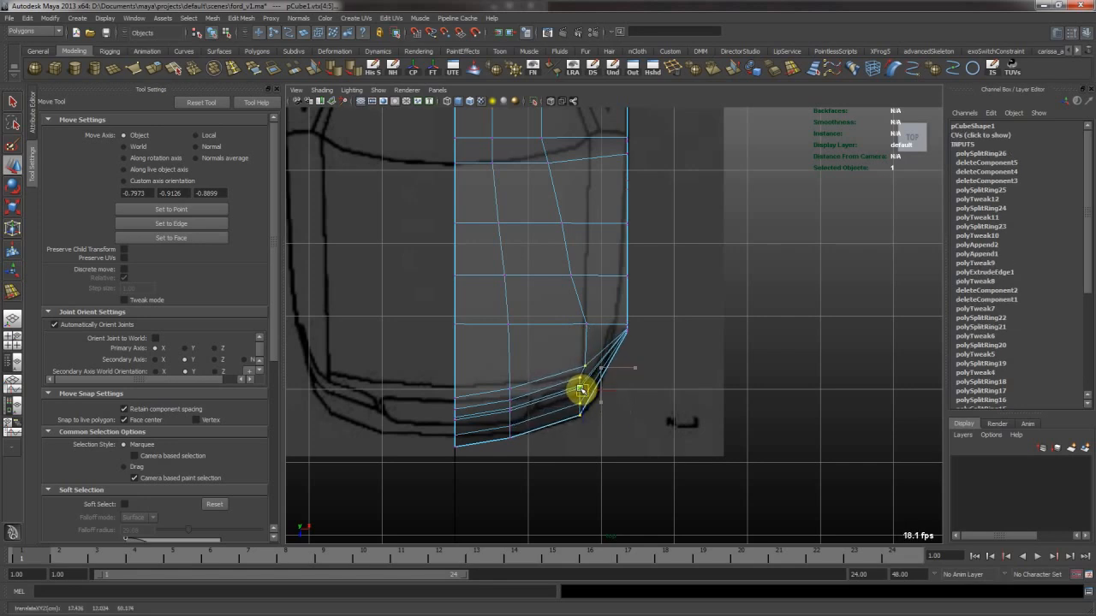
left_click_drag(570, 310, 590, 370)
middle_click_drag(630, 348, 618, 345)
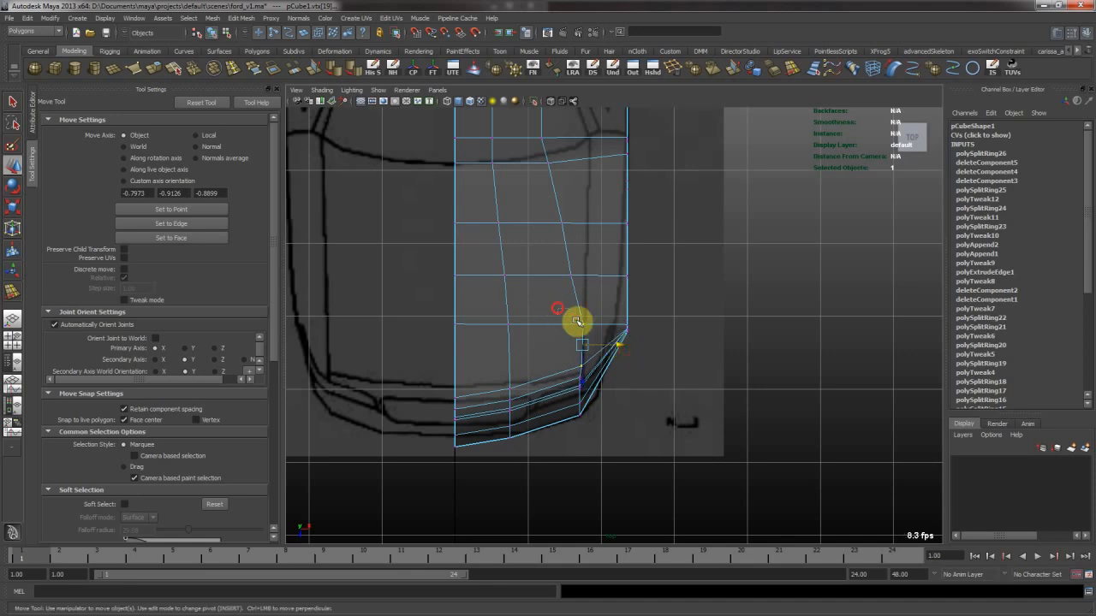
middle_click_drag(587, 244, 584, 305, "alt")
middle_click_drag(584, 359, 582, 358)
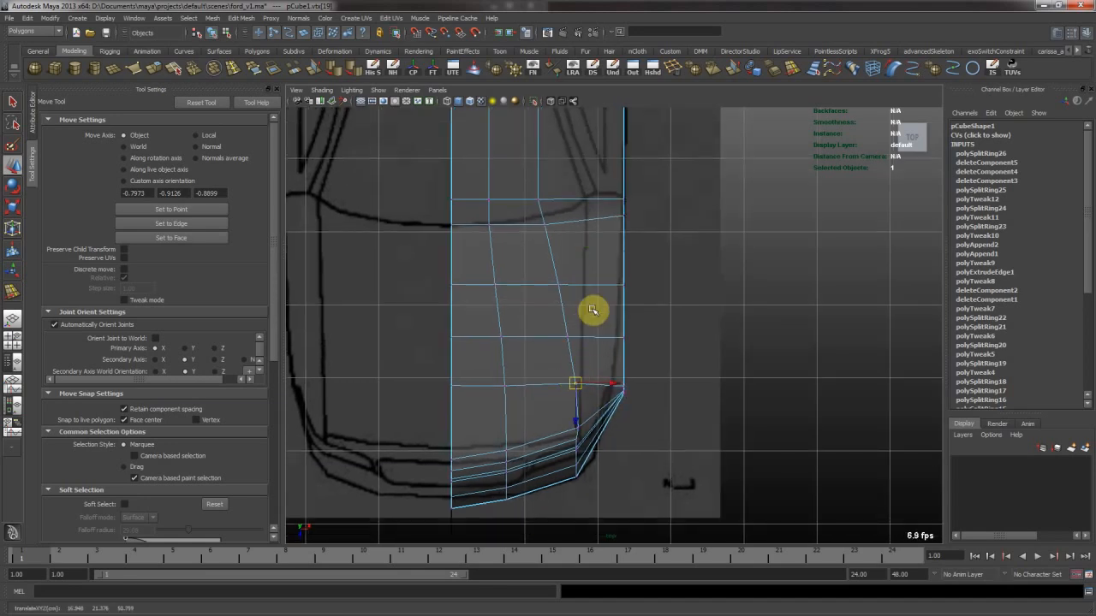
middle_click_drag(590, 316, 562, 351, "alt")
left_click(552, 464)
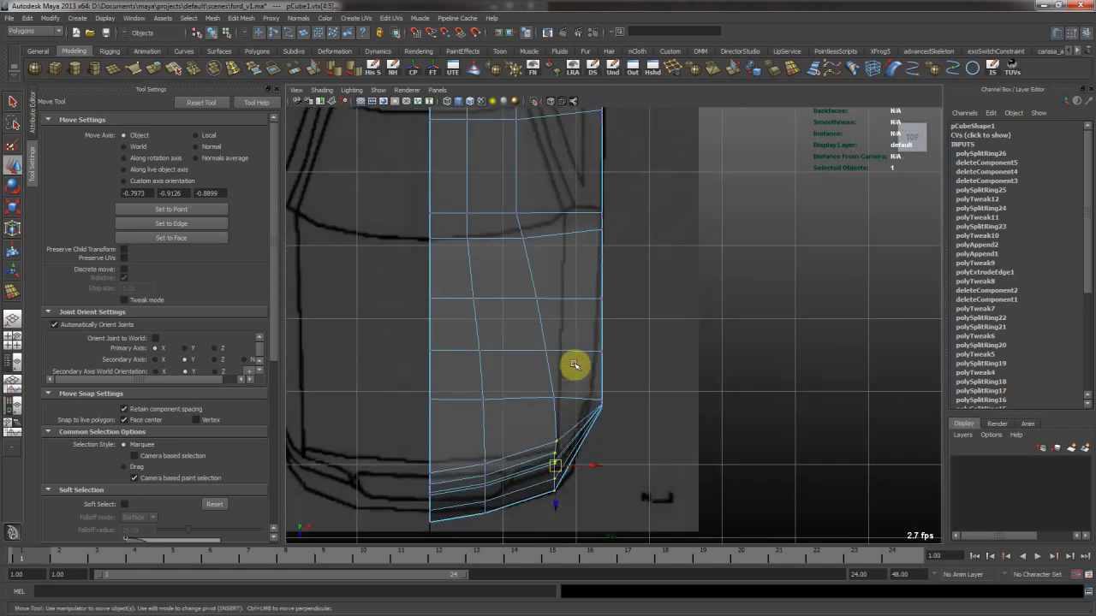
Move the outer loop's roof vertices inward in the top view, from the windshield's upper edge to the rear of the roof
middle_click_drag(552, 183, 523, 327, "alt")
left_click(532, 370)
middle_click_drag(553, 494, 593, 316, "alt")
left_click_drag(573, 226, 581, 203)
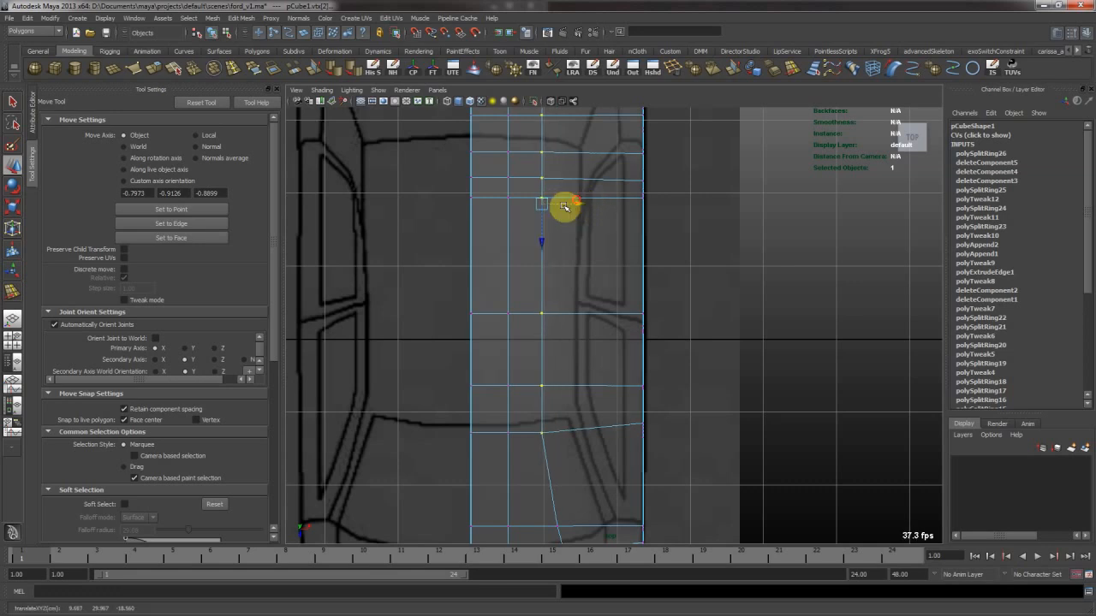
Shift the windshield's top and base vertices lengthwise to follow the blueprint's curved glass outline, and adjust the hood's front vertex
left_click_drag(460, 411, 531, 451)
middle_click_drag(530, 450, 593, 395, "alt")
right_click_drag(592, 396, 551, 428, "alt")
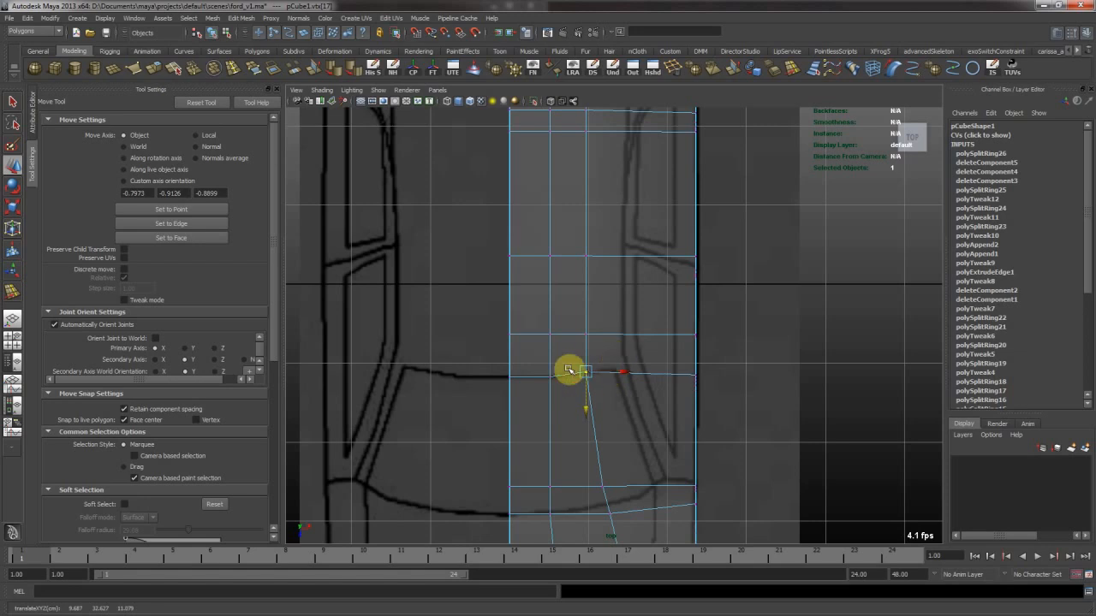
middle_click_drag(558, 411, 609, 235, "alt")
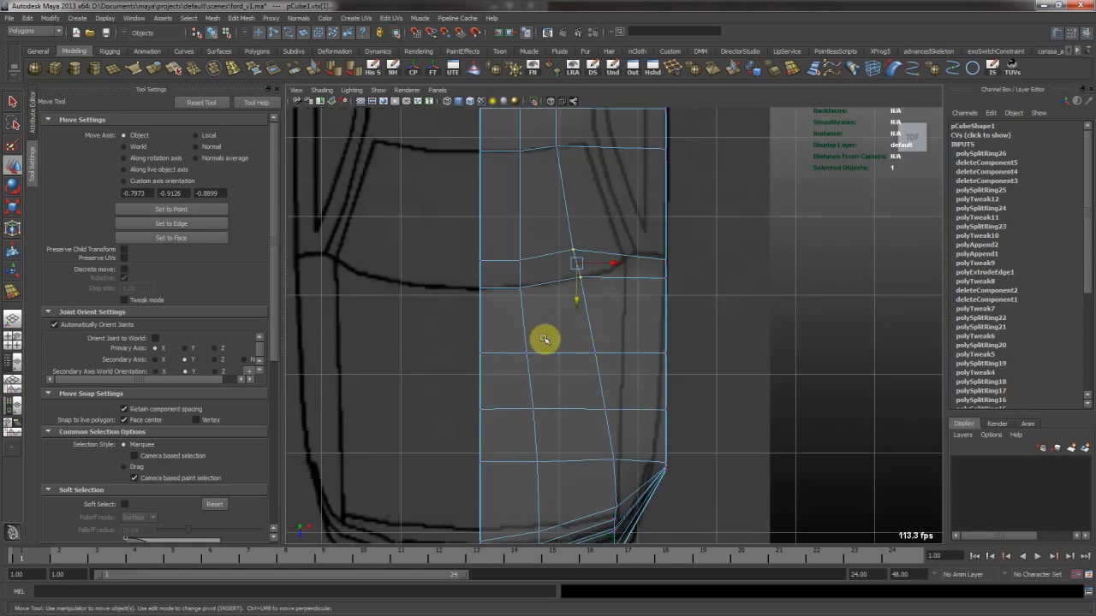
middle_click_drag(626, 389, 603, 304, "alt")
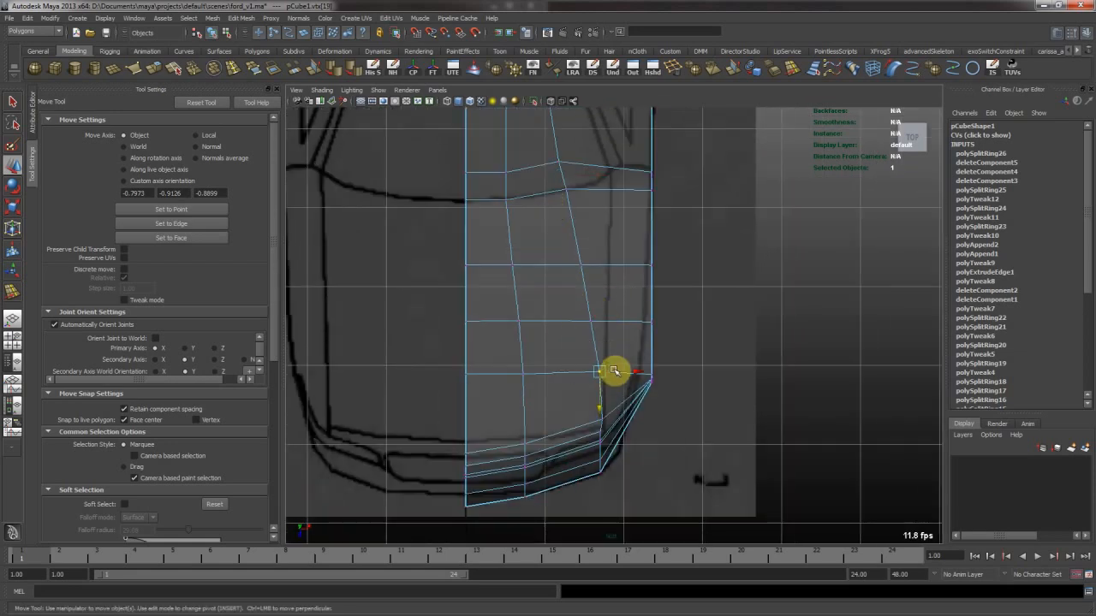
Examine the half body's overall shape in the perspective view and save the scene
key("space")
key("space")
left_click_drag(693, 303, 548, 339, "alt")
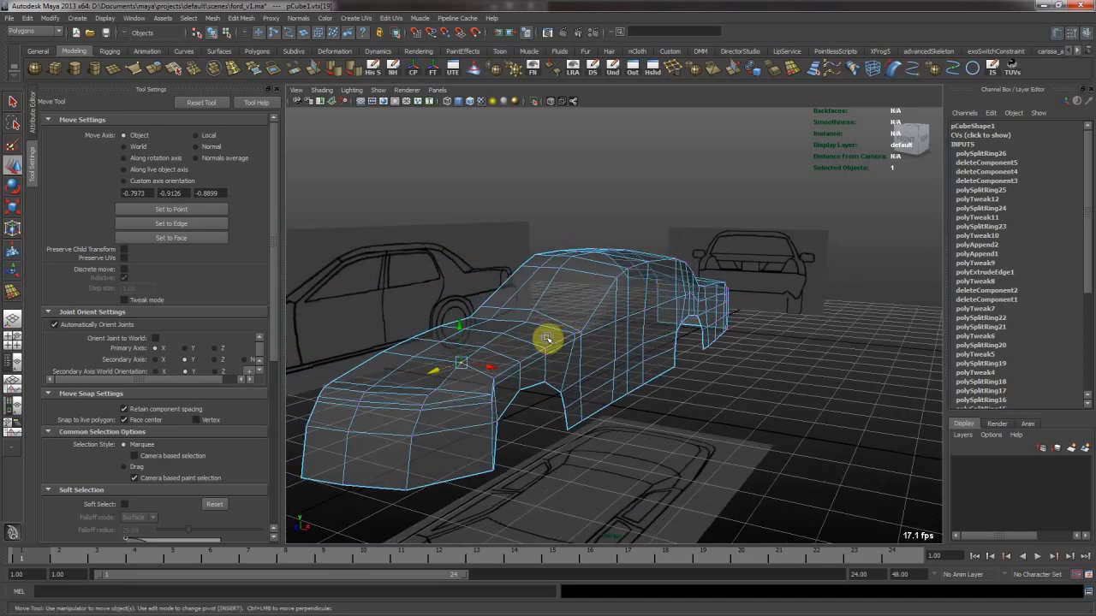
key("F8")
left_click_drag(474, 350, 660, 343, "alt")
key("ctrl+s")
Select the lengthwise edge loop along the side windows and hood edge, and move it inward in the top view toward the blueprint's roofline
key("F8")
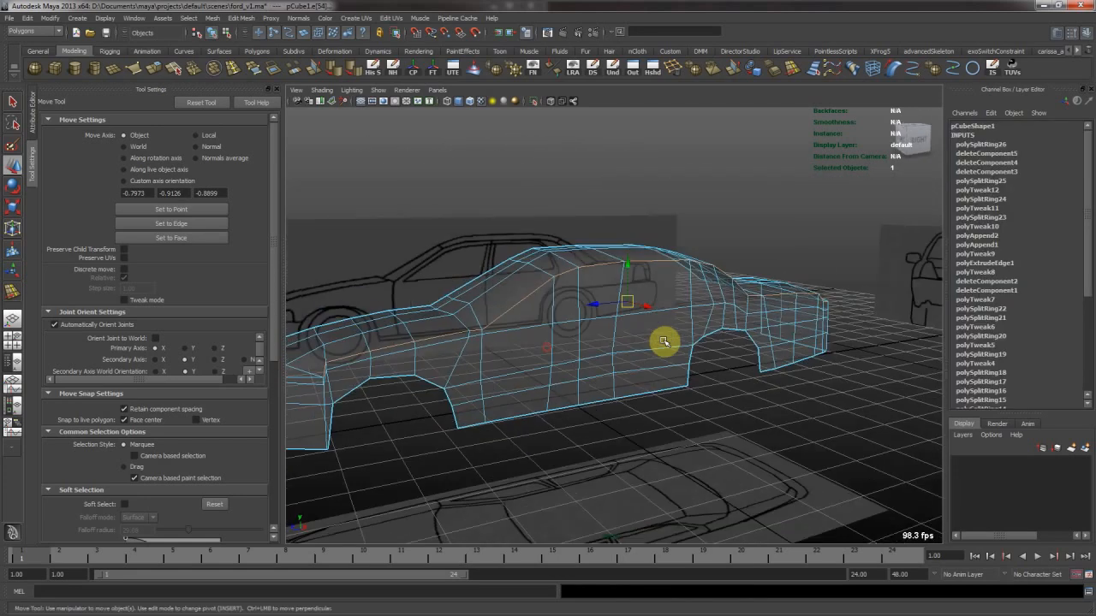
key("space")
key("space")
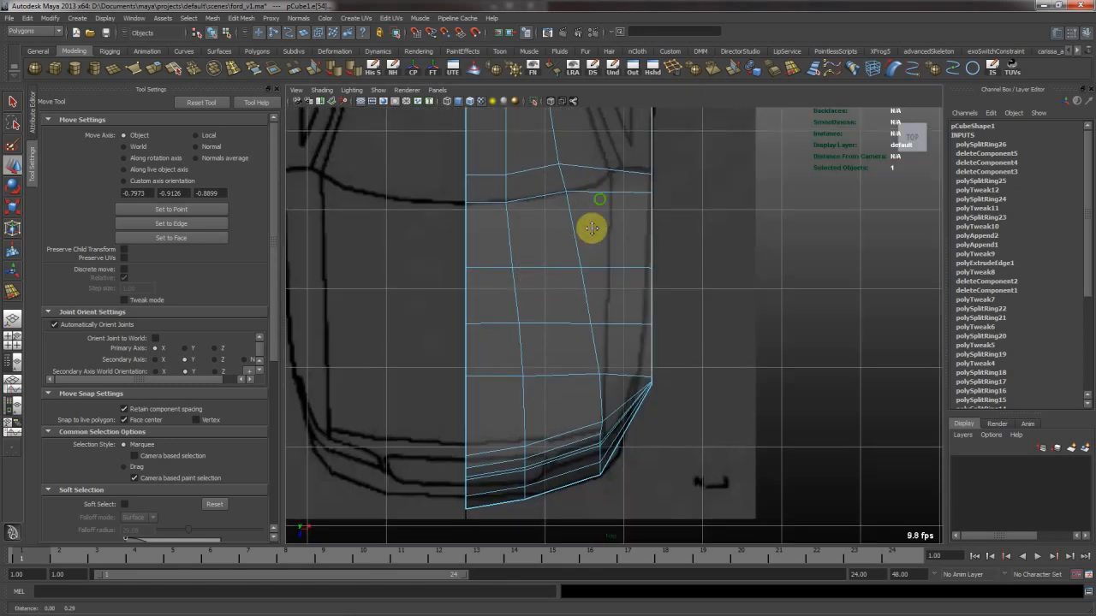
middle_click_drag(602, 211, 588, 276, "alt")
right_click_drag(668, 260, 457, 218, "alt")
middle_click_drag(457, 217, 445, 305, "alt")
right_click_drag(637, 270, 592, 249, "alt")
left_click_drag(658, 183, 607, 179)
middle_click_drag(607, 179, 594, 274, "alt")
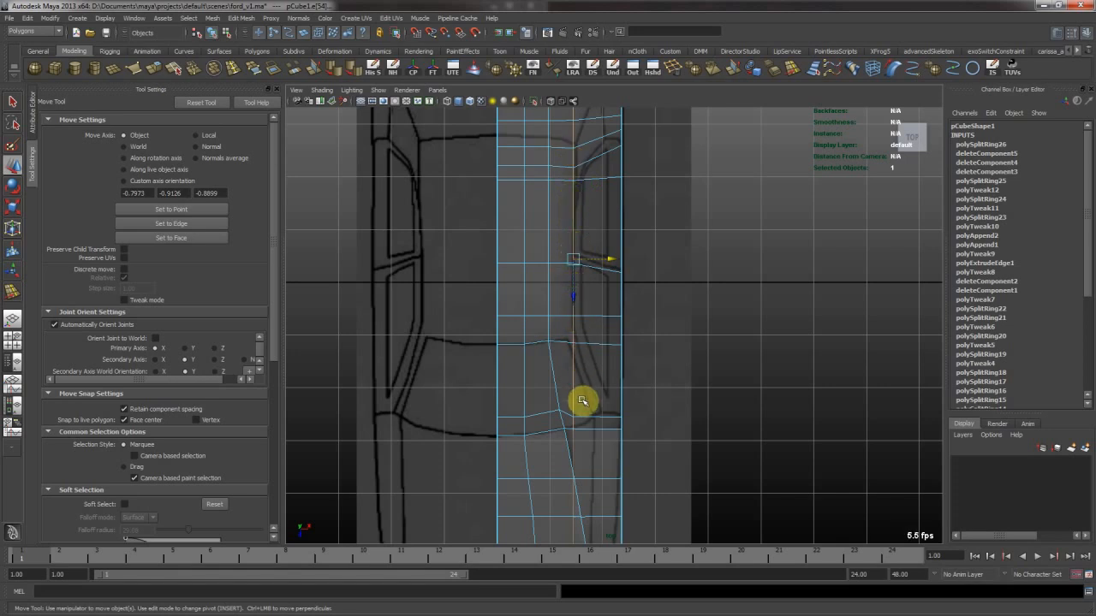
Convert the loop to vertices, deselect those along the roof's side by the doors, and shift the remaining ones slightly outward
middle_click_drag(582, 399, 579, 298, "alt")
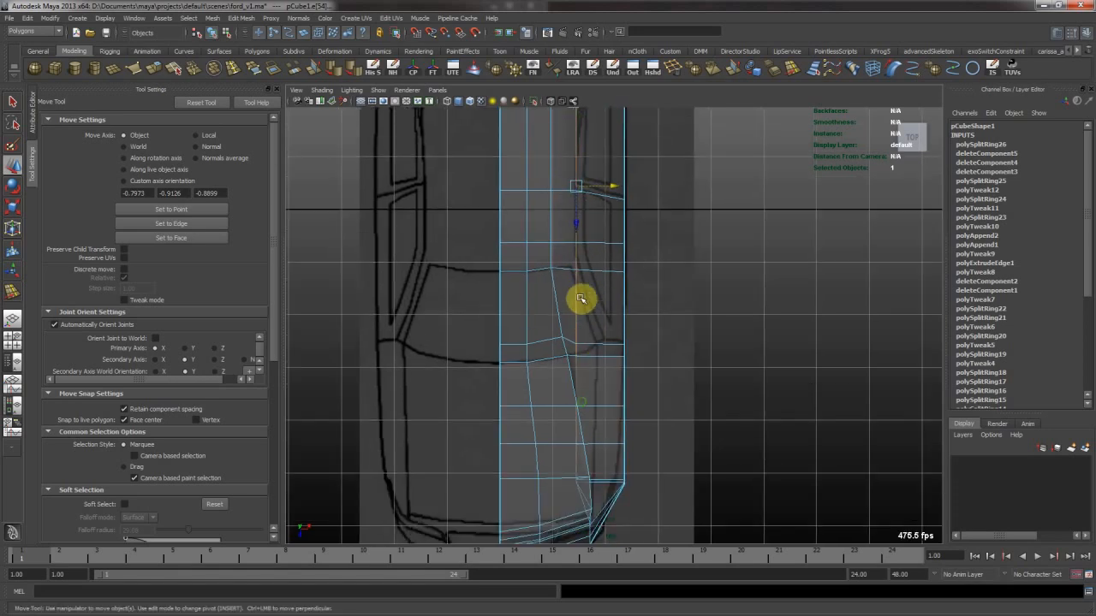
right_click(600, 216, "shift")
right_click_drag(600, 215, 586, 211, "shift")
middle_click_drag(579, 296, 582, 395, "alt")
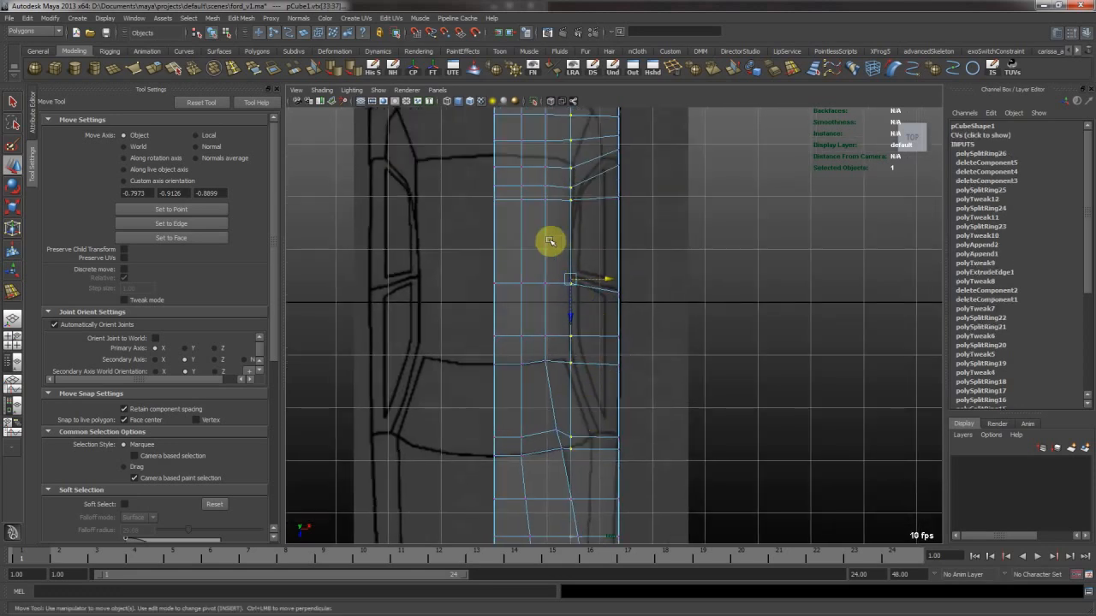
left_click_drag(553, 247, 609, 349, "ctrl")
middle_click_drag(620, 319, 625, 322)
left_click_drag(552, 352, 611, 378, "ctrl")
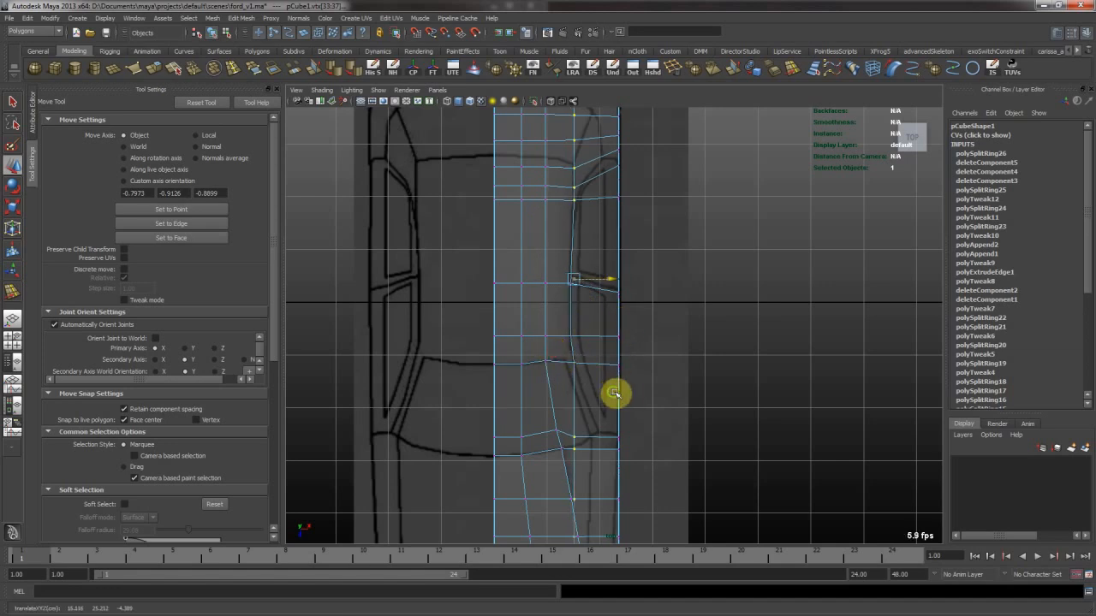
Move the loop's windshield-base, hood and rear vertices further outward together, and adjust the loop's front corner vertex
middle_click_drag(566, 405, 549, 293, "alt")
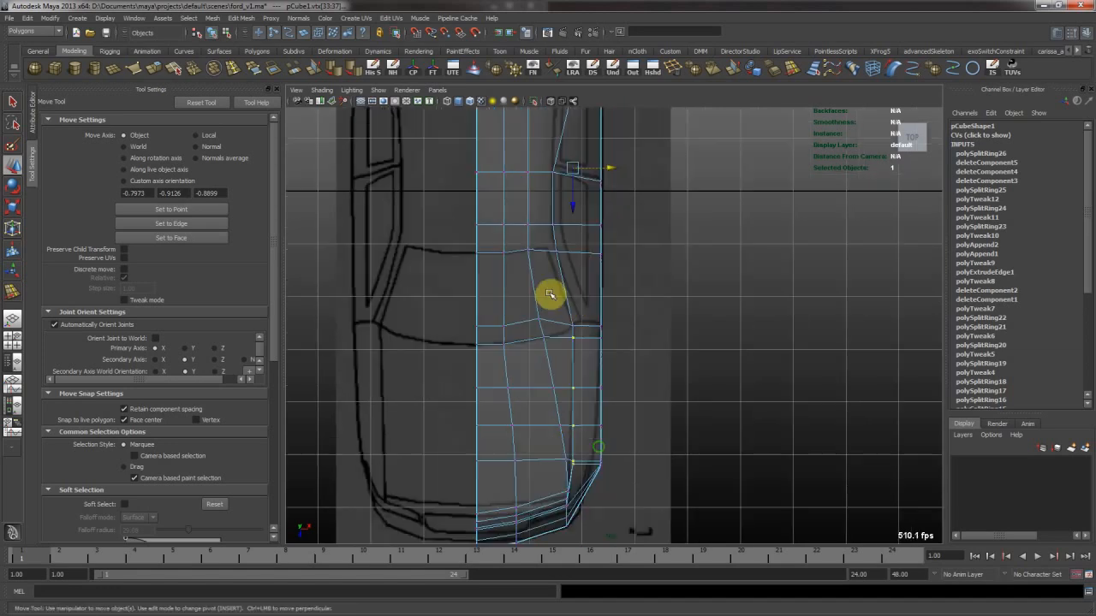
right_click_drag(549, 294, 616, 402, "alt")
middle_click_drag(616, 401, 639, 329, "alt")
middle_click_drag(555, 198, 588, 334, "alt")
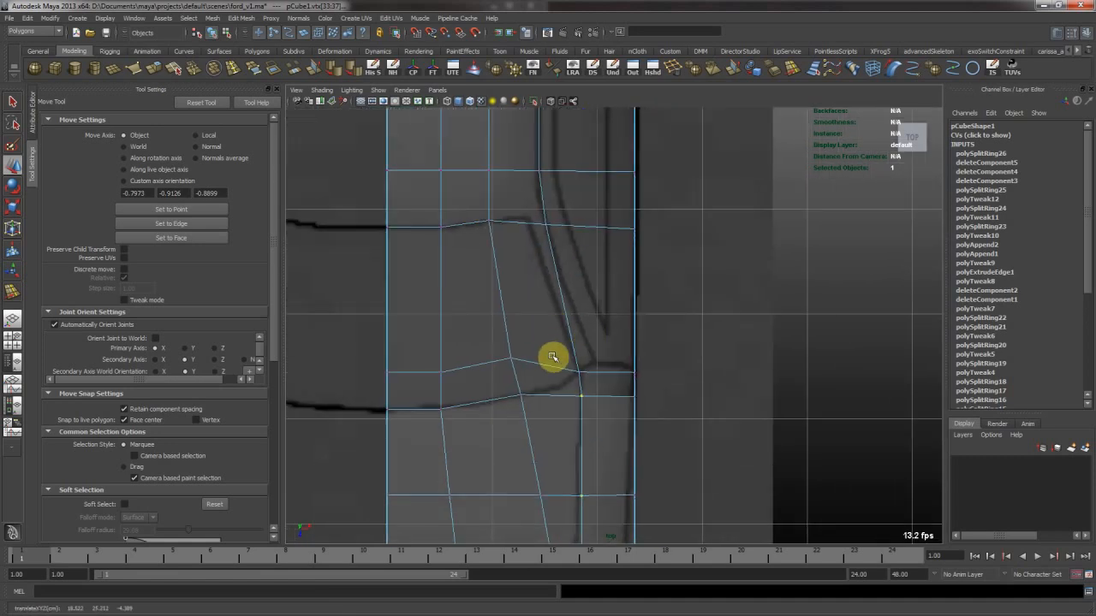
key("ctrl+z")
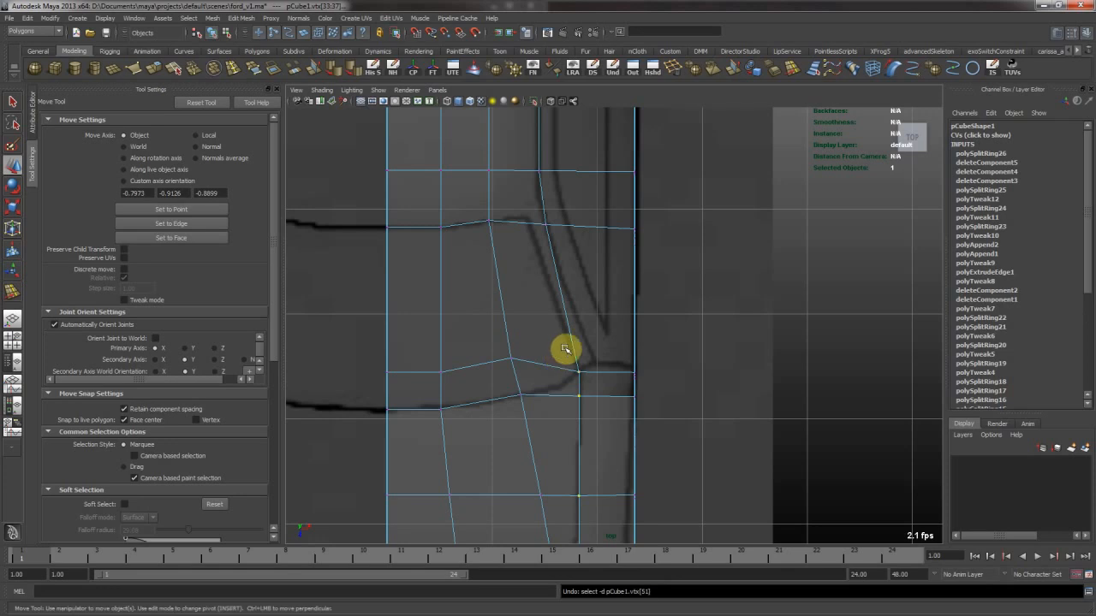
middle_click_drag(565, 349, 604, 334)
middle_click_drag(591, 403, 585, 271, "alt")
mouse_move(590, 369)
middle_mouse_down("alt")
mouse_move(588, 291)
mouse_move(582, 355)
middle_mouse_up("alt")
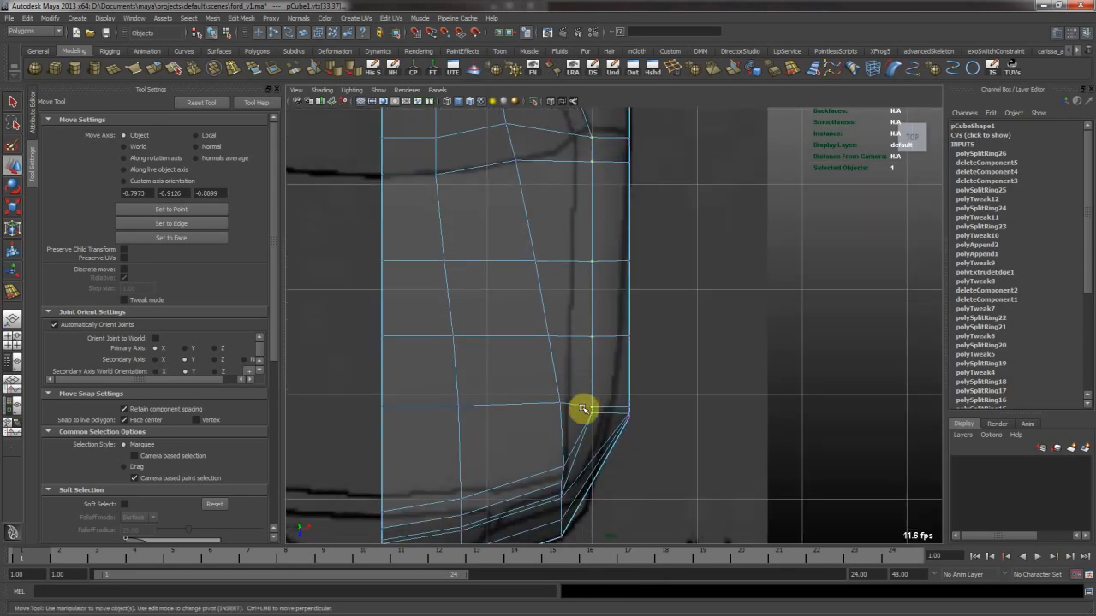
middle_click_drag(595, 419, 594, 432)
Move the loop's vertices at the rear of the roof inward onto the blueprint's rear roof corner
middle_click_drag(599, 261, 599, 342, "alt")
middle_click_drag(597, 242, 594, 368, "alt")
mouse_move(588, 421)
middle_mouse_down("alt")
mouse_move(585, 261)
mouse_move(583, 386)
middle_mouse_up("alt")
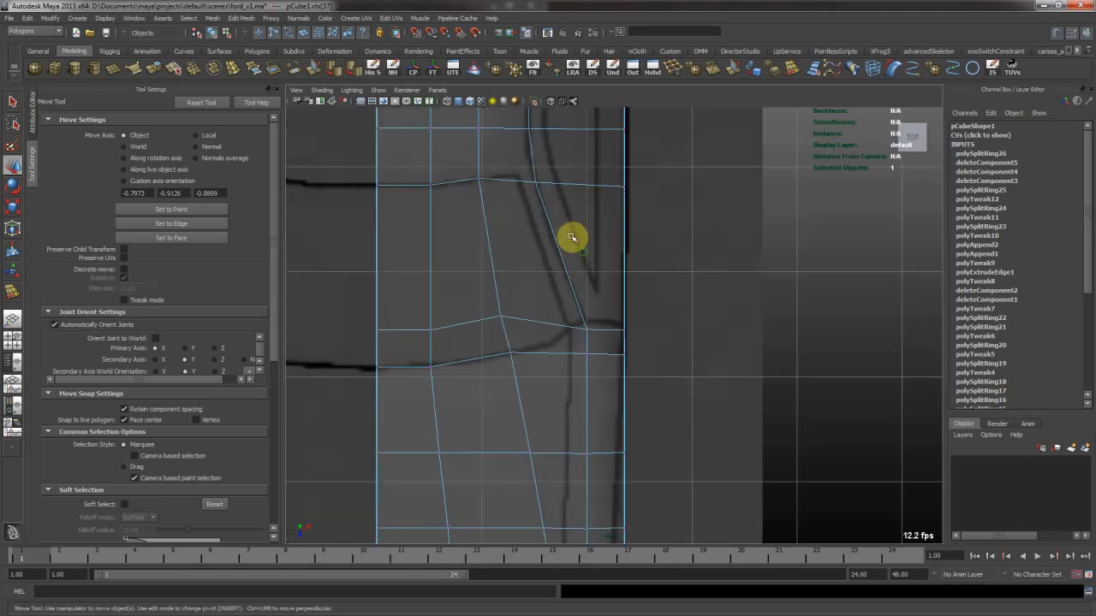
middle_click_drag(571, 237, 572, 362, "alt")
middle_click_drag(575, 196, 567, 291, "alt")
middle_click_drag(562, 221, 571, 415, "alt")
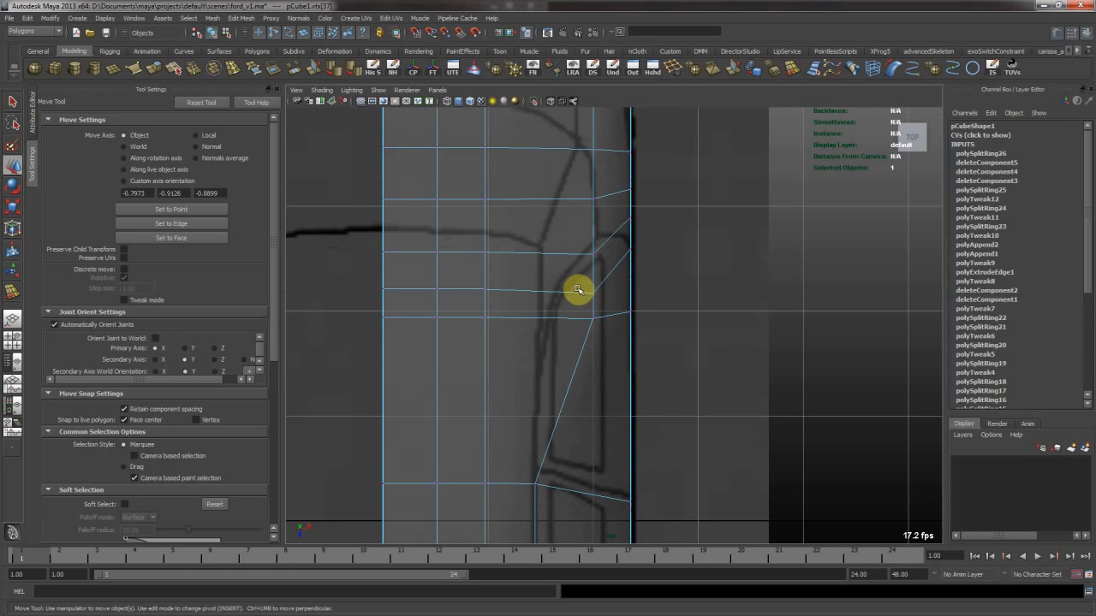
left_click_drag(631, 306, 579, 305)
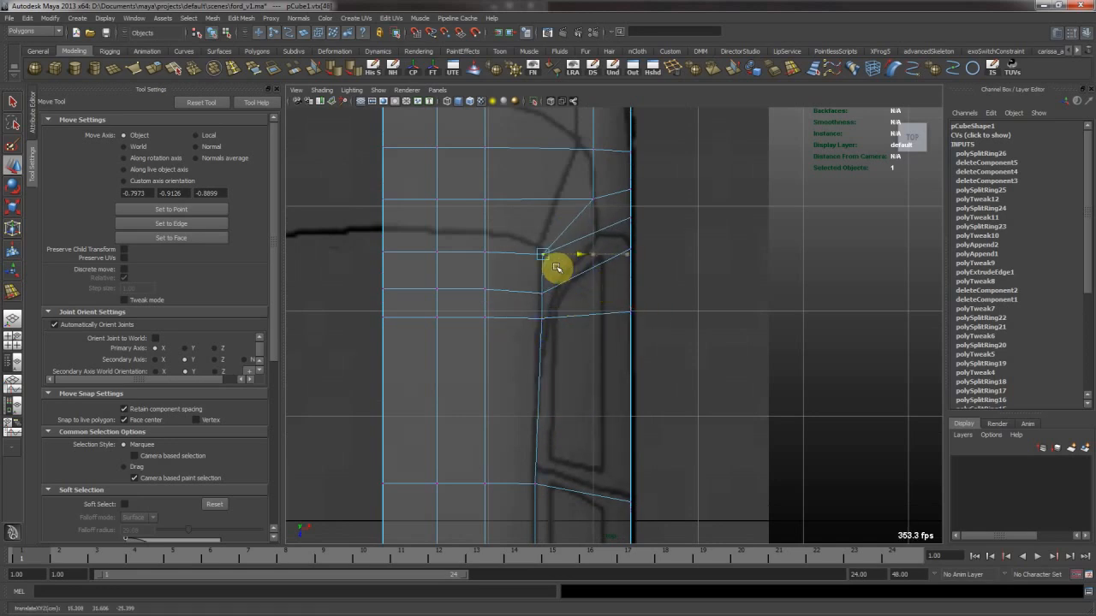
key("space")
middle_click_drag(760, 399, 731, 465, "alt")
right_click_drag(731, 465, 774, 484, "alt")
key("space")
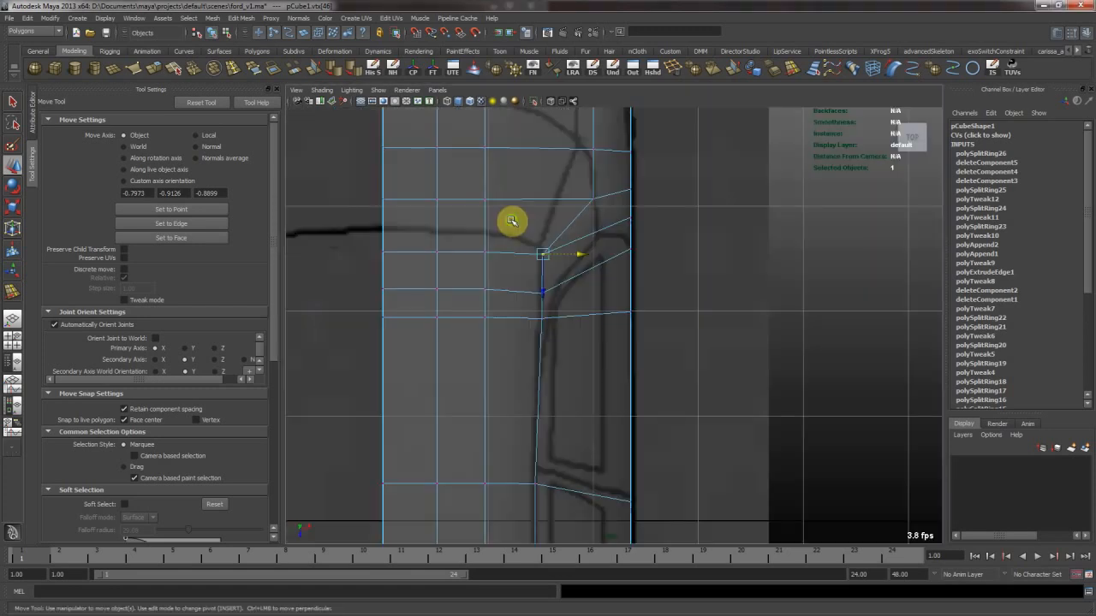
Move the loop's vertices beside the rear window and trunk inward to follow the blueprint's glass and trunk-lid outlines
middle_click_drag(511, 223, 495, 346, "alt")
left_click_drag(556, 310, 587, 344)
middle_click_drag(583, 342, 559, 337)
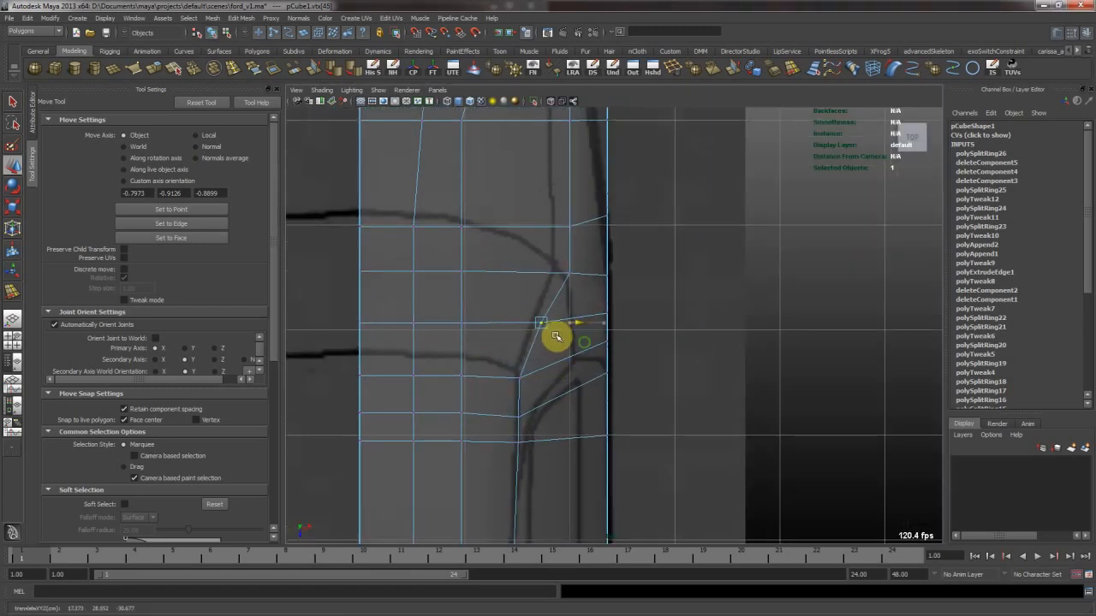
left_click_drag(539, 253, 567, 285)
middle_click_drag(556, 235, 590, 336, "alt")
left_click_drag(556, 208, 577, 222)
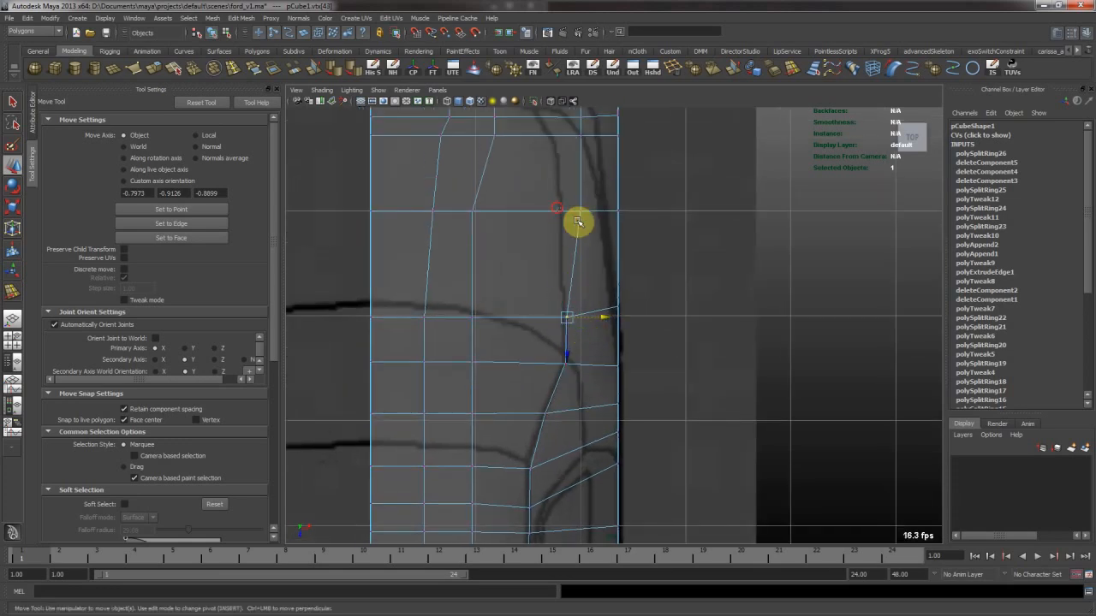
middle_click_drag(589, 227, 573, 220)
middle_click_drag(564, 179, 585, 289, "alt")
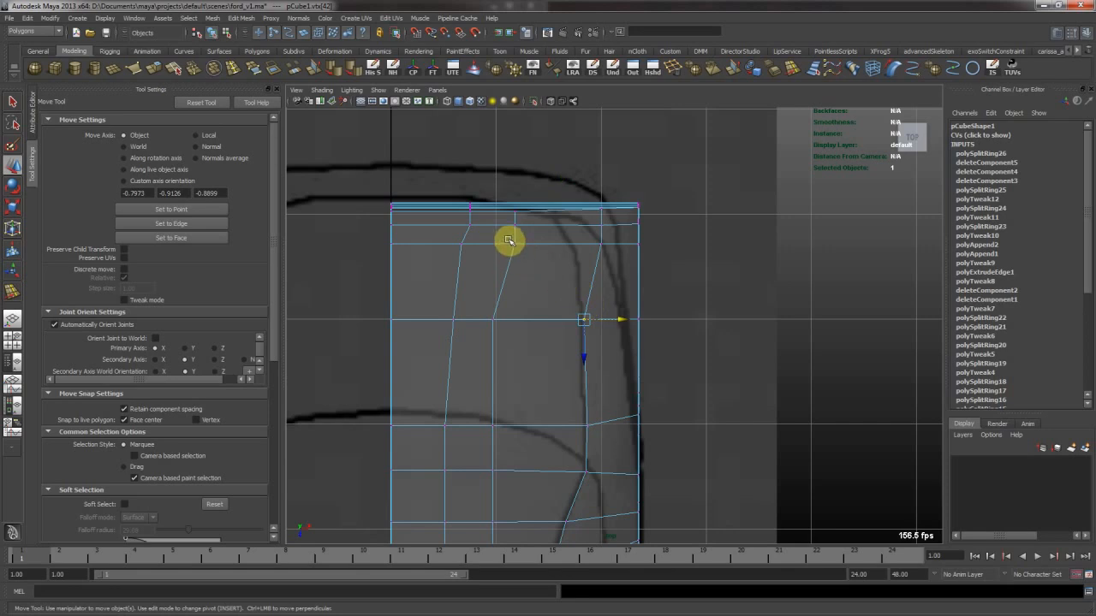
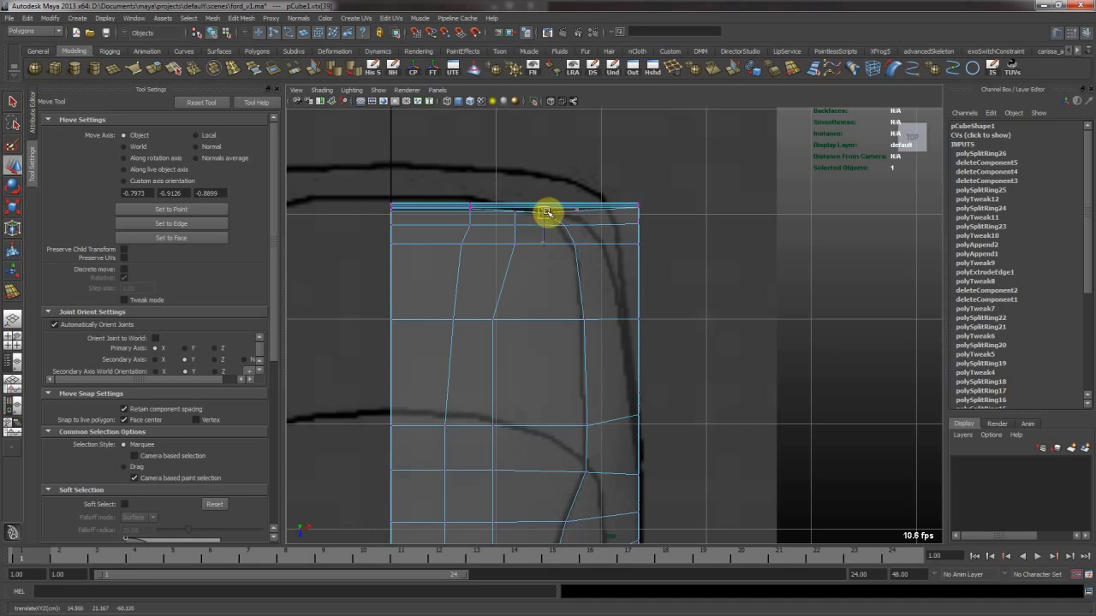
Examine the half body's overall shape from several angles in the perspective view
key("space")
key("space")
left_click_drag(782, 281, 647, 298, "alt")
right_click_drag(596, 293, 673, 369, "alt")
left_click_drag(674, 369, 766, 262, "alt")
left_click(765, 262)
left_click(667, 330)
left_click_drag(667, 331, 542, 248, "alt")
right_click_drag(543, 247, 616, 349, "alt")
left_click_drag(616, 349, 697, 334, "alt")
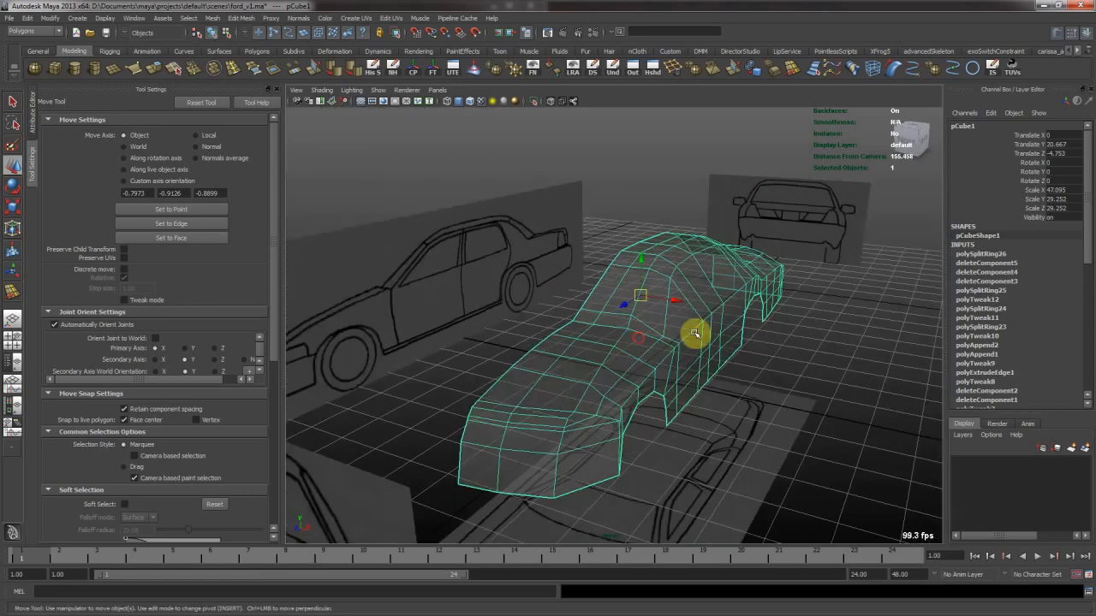
Select the lengthwise shoulder edge loop along the body side and move it inward from the outer side in the top view
left_click(690, 331)
left_click(690, 335)
mouse_move(592, 402)
left_mouse_down("alt")
mouse_move(631, 384)
mouse_move(591, 396)
left_mouse_up("alt")
left_click_drag(824, 339, 780, 321, "alt")
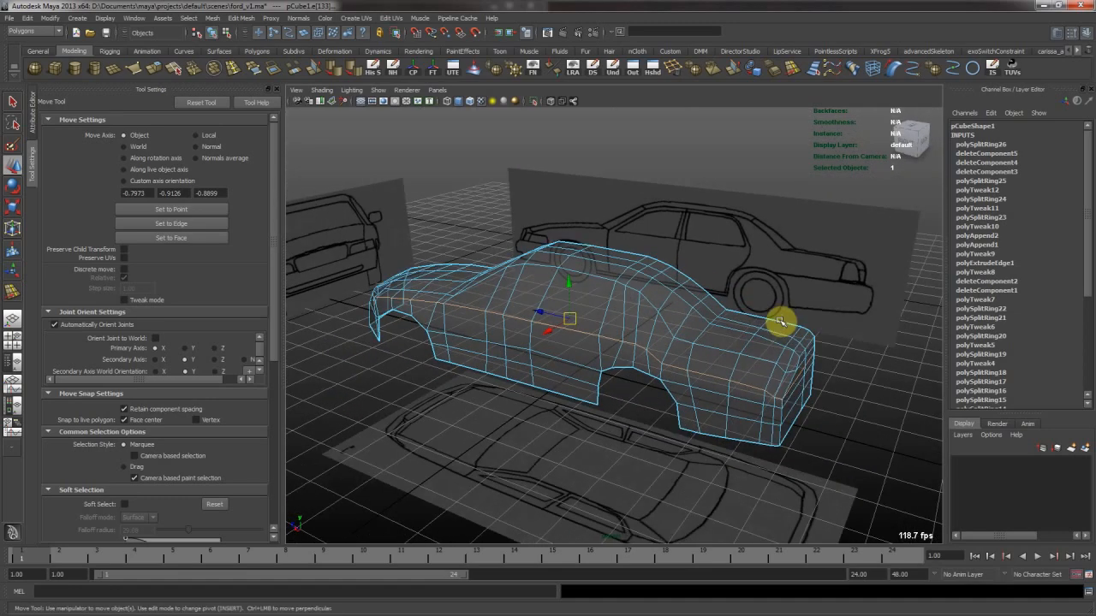
left_click_drag(800, 430, 727, 382, "alt")
left_click_drag(681, 232, 677, 285, "alt")
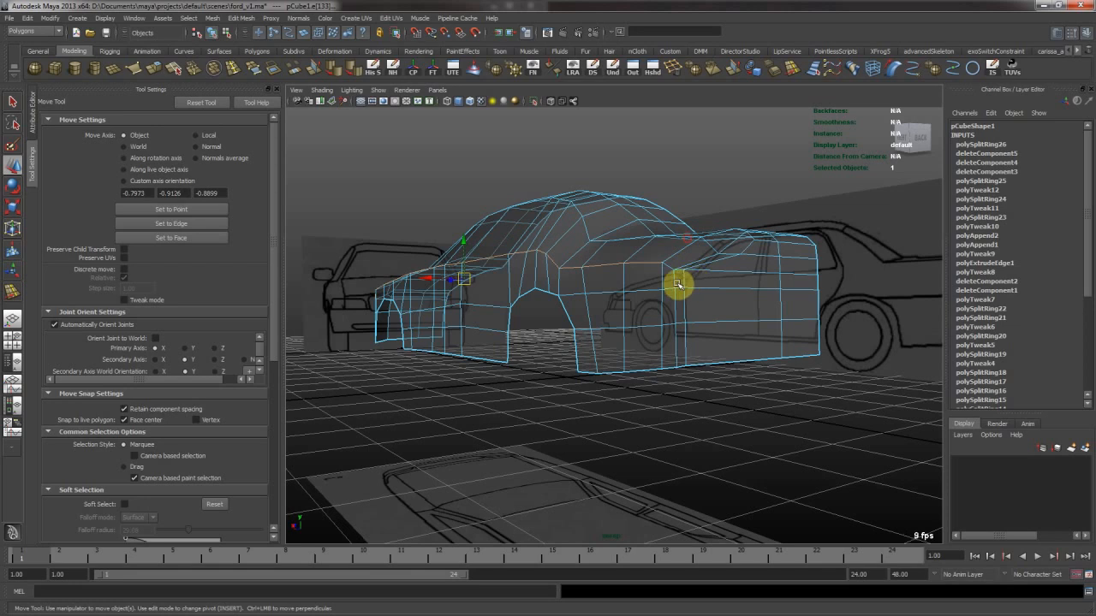
key("space")
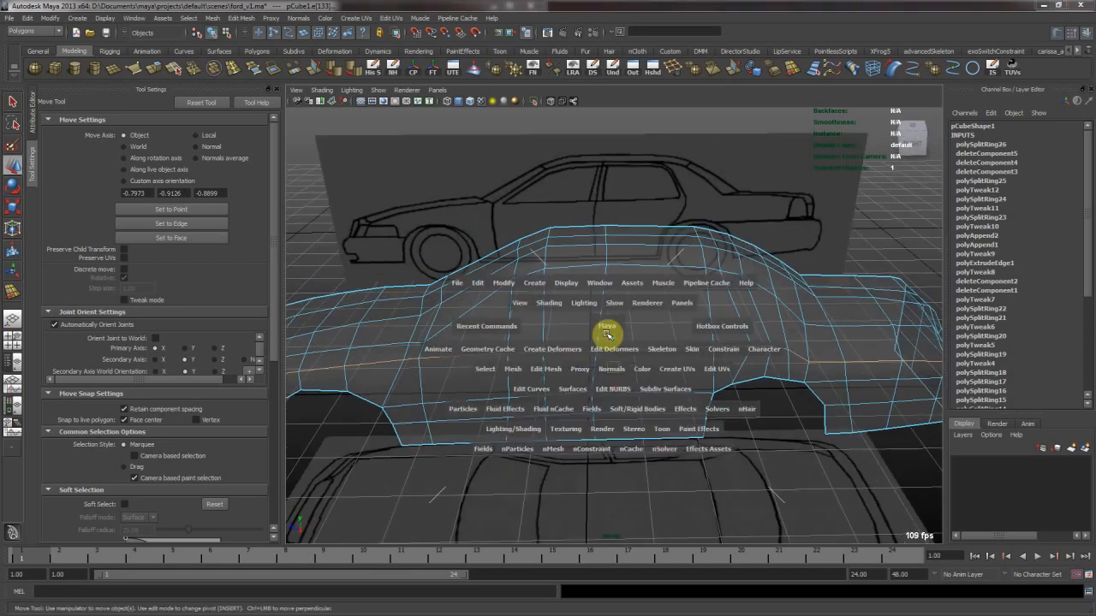
key("space")
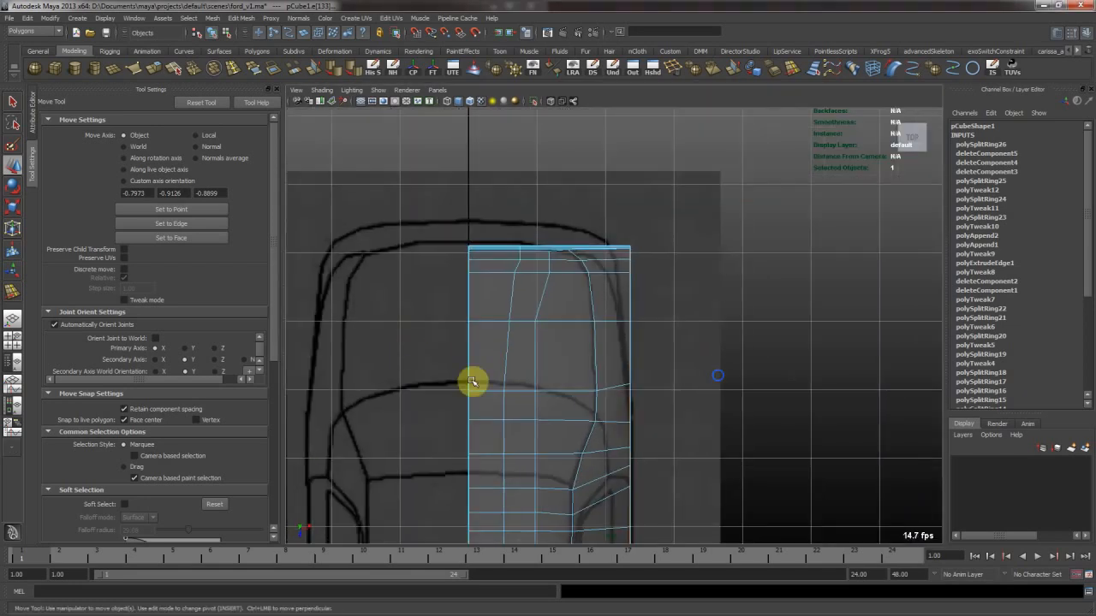
middle_click_drag(604, 394, 633, 352, "alt")
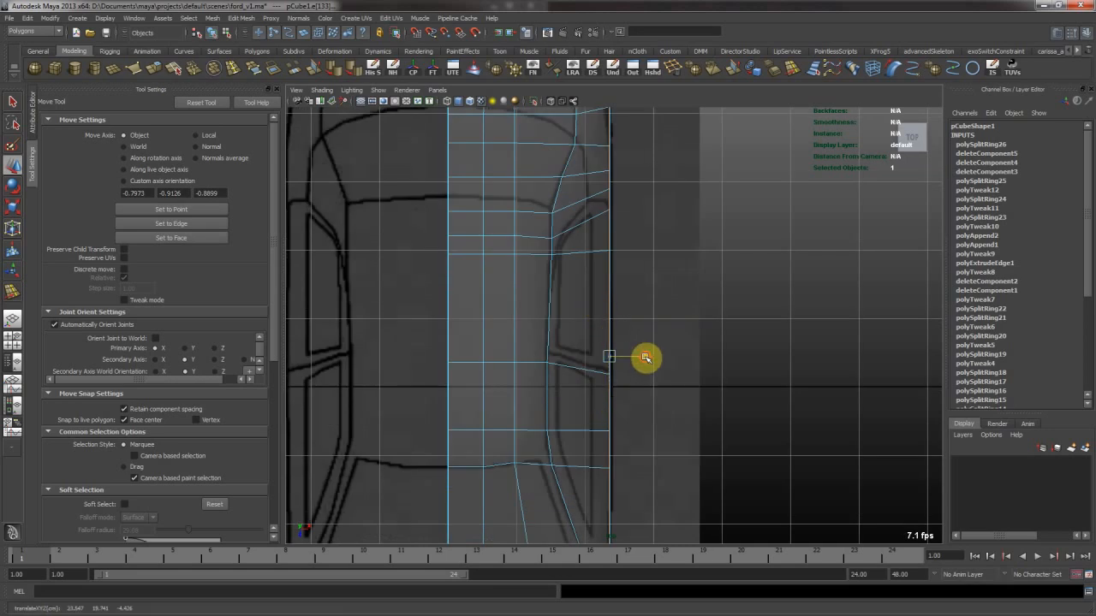
left_click(646, 358)
middle_click_drag(603, 412, 648, 295, "alt")
middle_click_drag(697, 345, 682, 340)
Reposition the front corner vertices of the shoulder and hood-edge loops to round the fender toward the blueprint's bumper curve
middle_click_drag(653, 392, 640, 313, "alt")
middle_click_drag(630, 368, 630, 301, "alt")
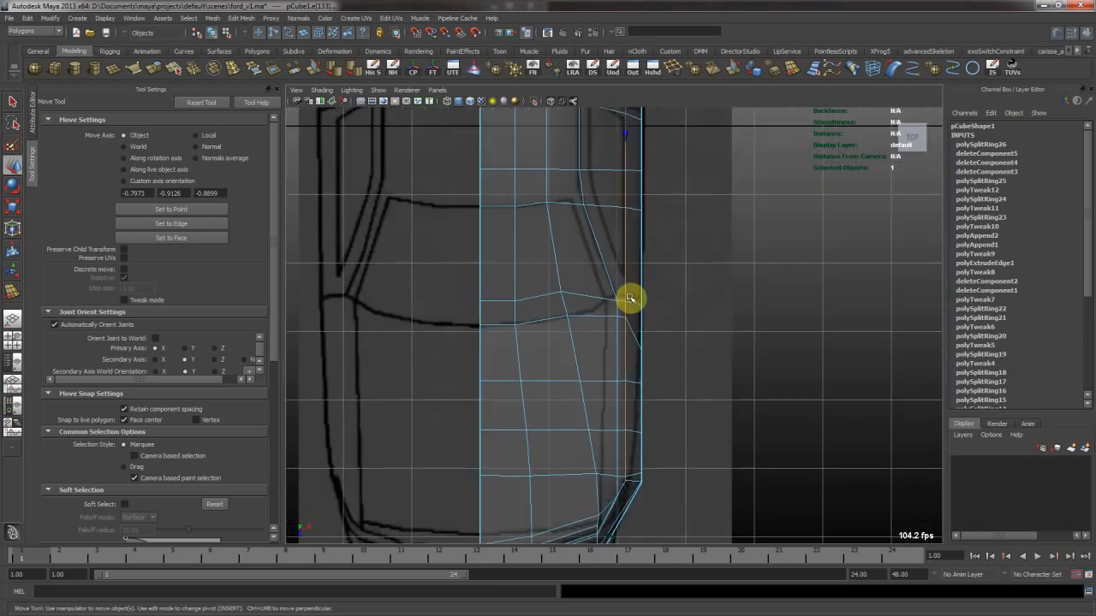
right_click_drag(486, 330, 582, 386, "alt")
middle_click_drag(605, 445, 599, 351, "alt")
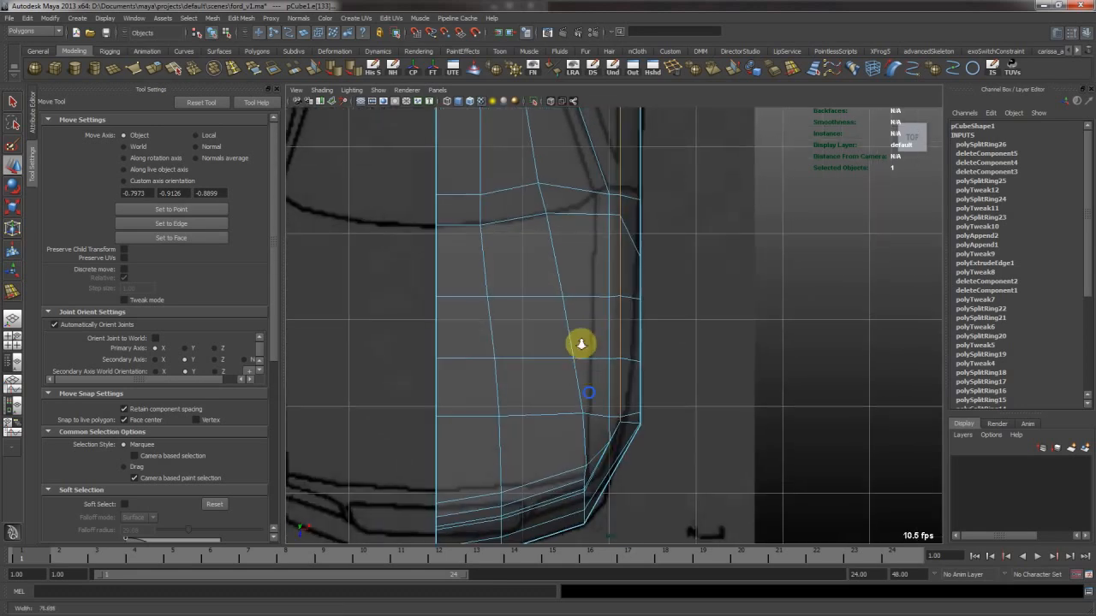
right_click_drag(593, 345, 663, 386, "alt")
middle_click_drag(655, 381, 614, 345, "alt")
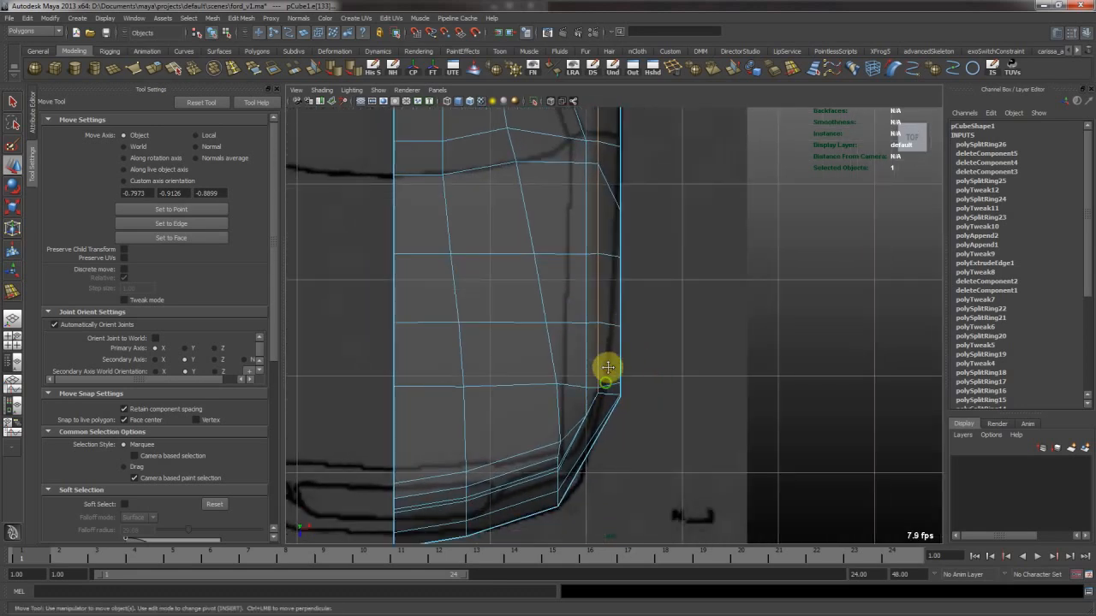
middle_click_drag(605, 384, 616, 386, "alt")
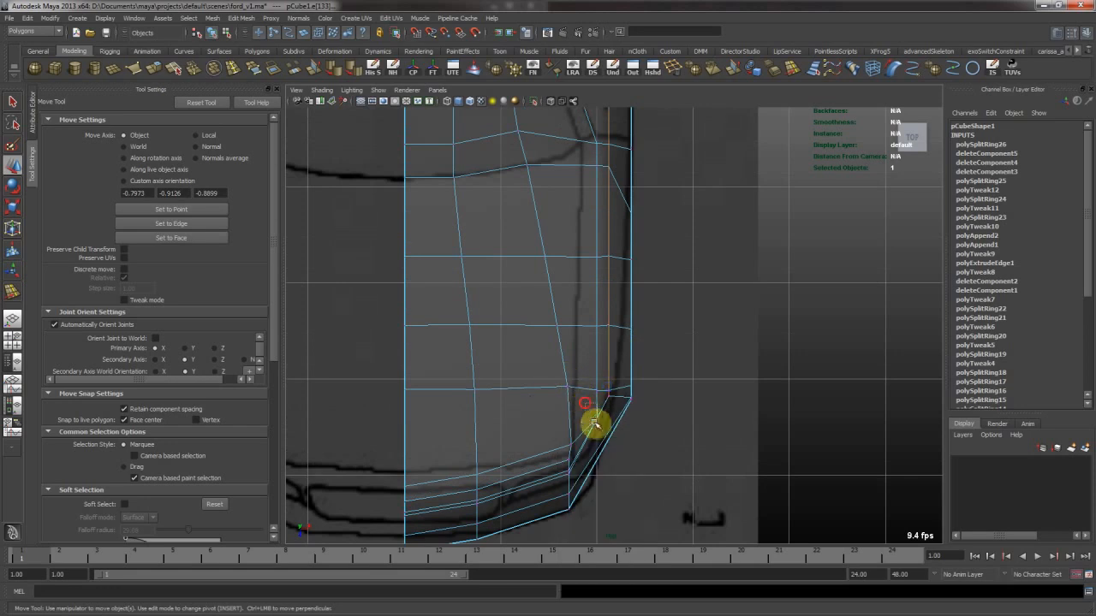
left_click(597, 420)
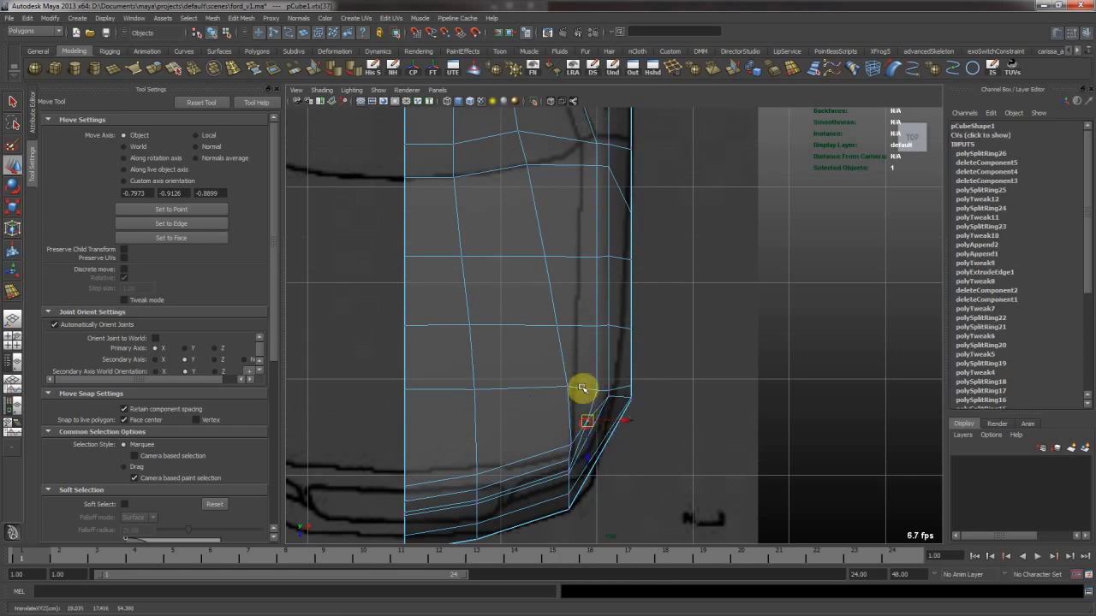
left_click(596, 393)
left_click(597, 391)
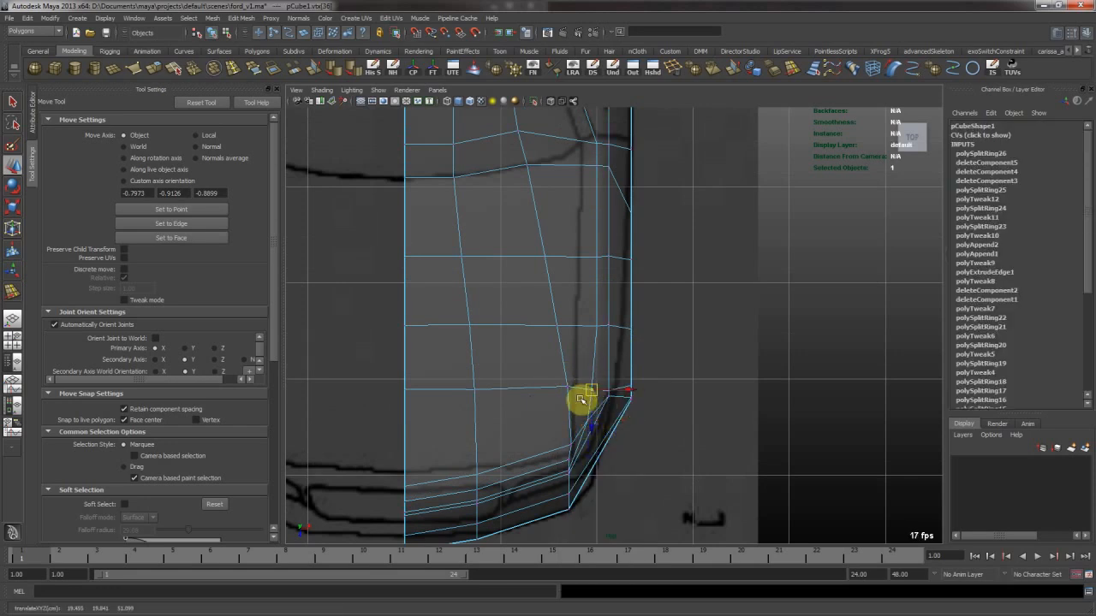
left_click(608, 402)
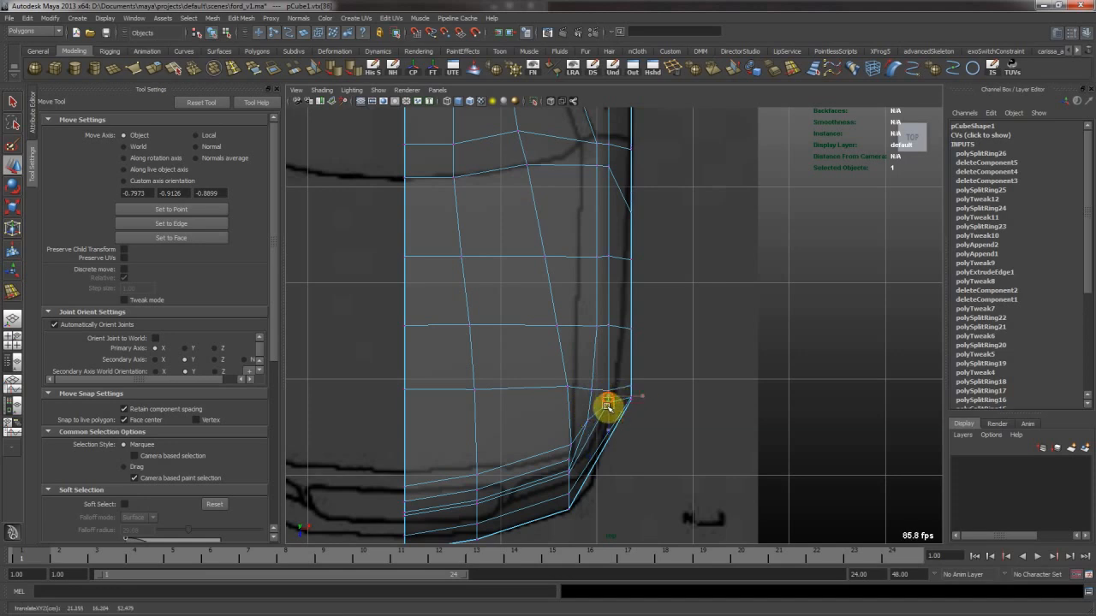
left_click(589, 428)
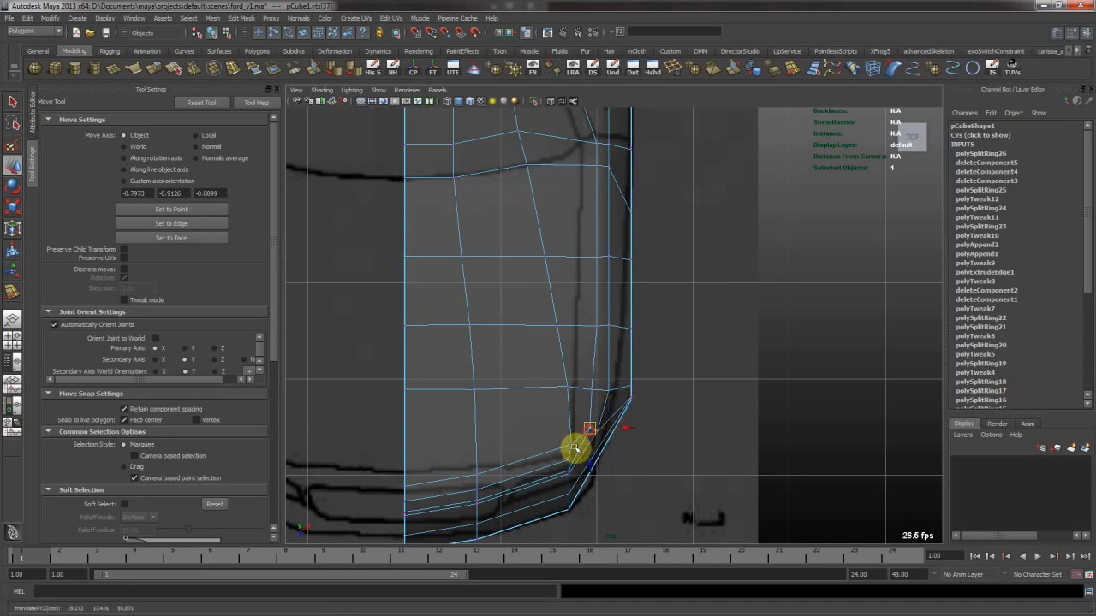
left_click(591, 392)
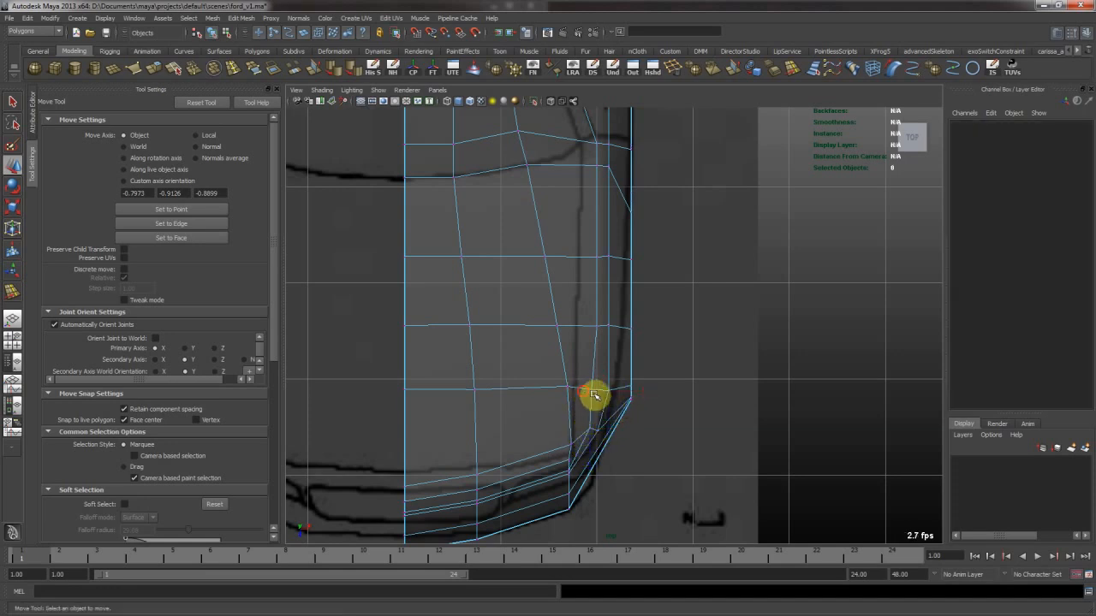
Adjust the shoulder loop's vertex beside the windshield base in the top view
middle_click_drag(591, 299, 588, 399, "alt")
middle_click_drag(597, 236, 592, 391, "alt")
left_click(601, 270)
left_click_drag(606, 402, 608, 403)
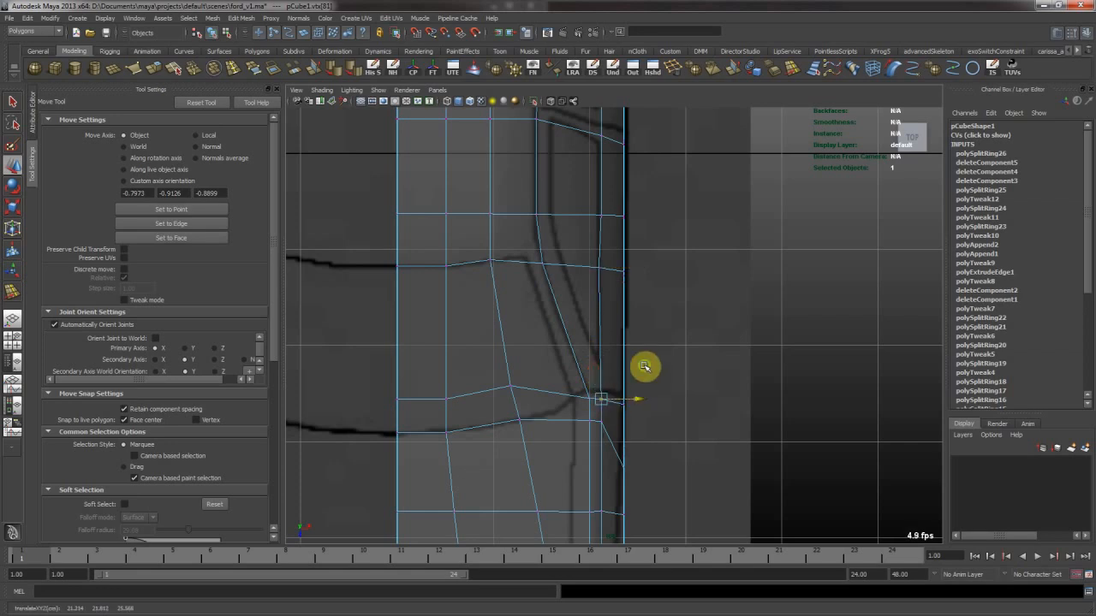
middle_click_drag(590, 371, 614, 323, "alt")
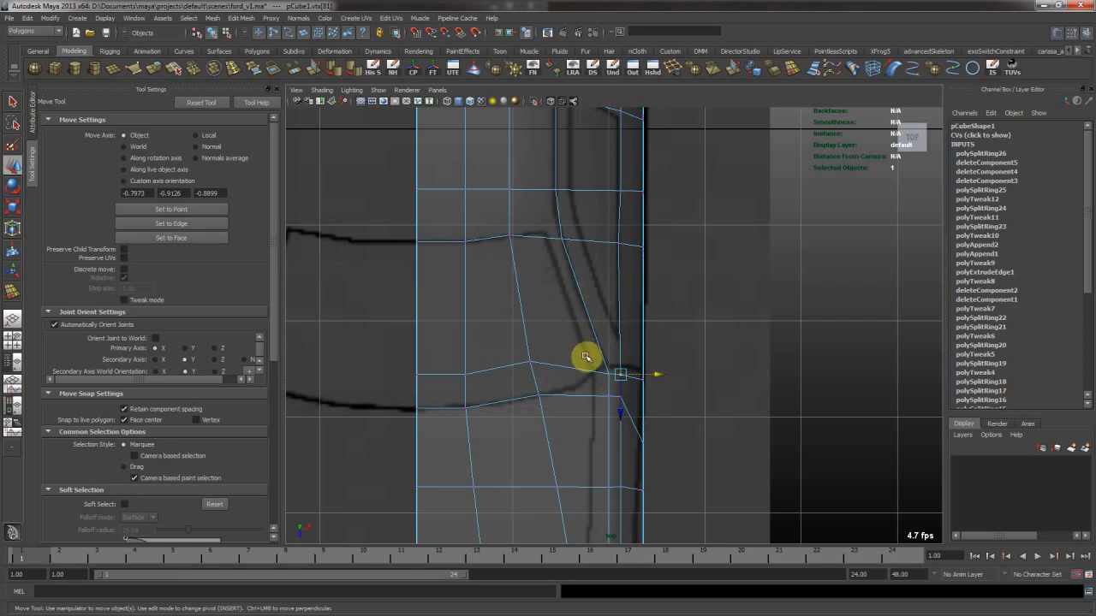
Adjust the shoulder loop's vertices beside the door pillar and front side window in the top view
middle_click_drag(588, 357, 572, 453, "alt")
middle_click_drag(604, 243, 601, 325, "alt")
left_click(606, 291)
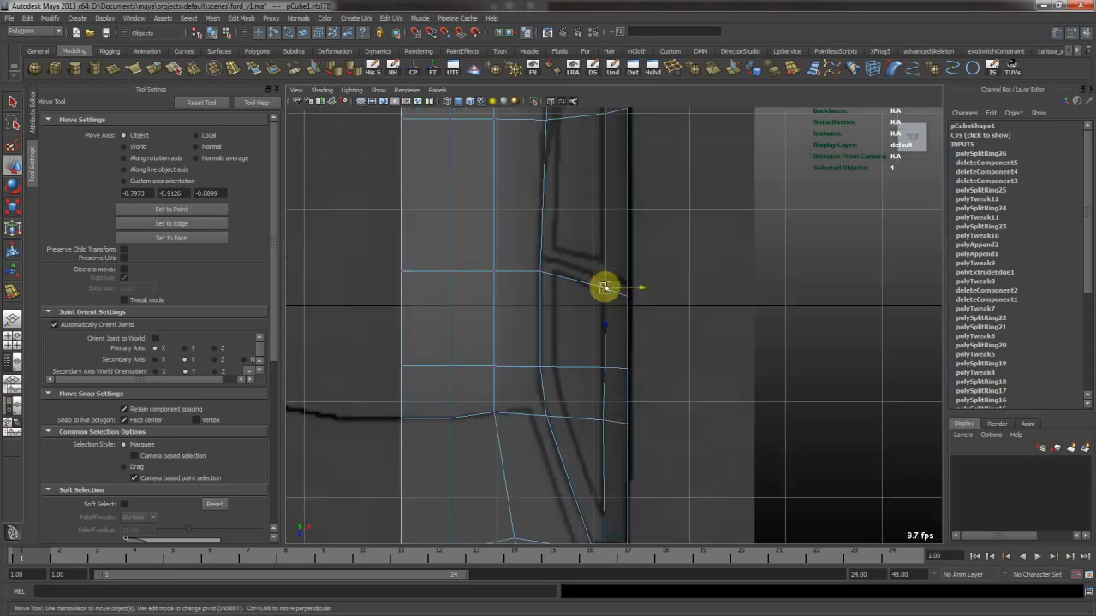
middle_click_drag(548, 248, 560, 316, "alt")
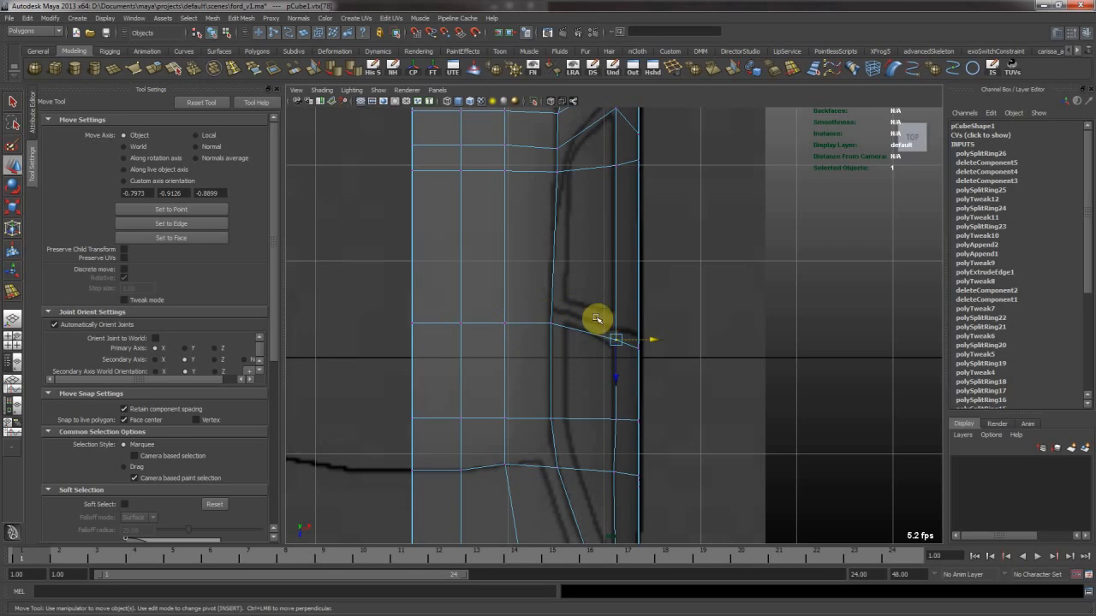
middle_click_drag(604, 241, 587, 312, "alt")
left_click_drag(573, 450, 620, 482)
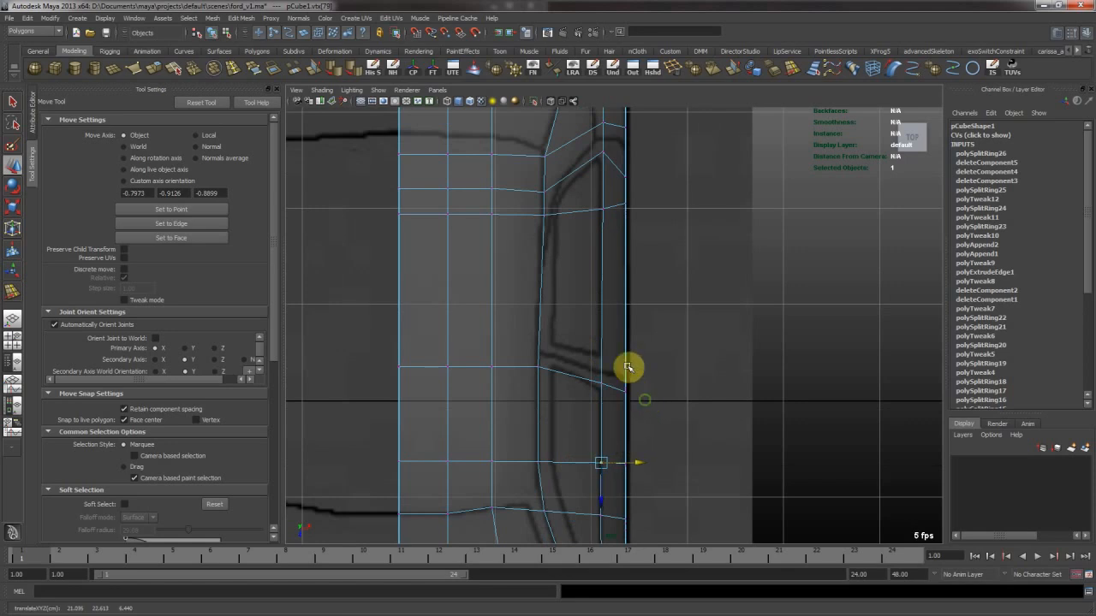
Reposition the shoulder loop's vertices beside the rear side window and rear pillar to follow the blueprint's body line
middle_click_drag(594, 224, 604, 325, "alt")
left_click_drag(598, 300, 625, 331)
middle_click_drag(627, 331, 625, 330)
left_click(603, 253)
middle_click_drag(614, 232, 607, 297, "alt")
left_click_drag(621, 302, 611, 303)
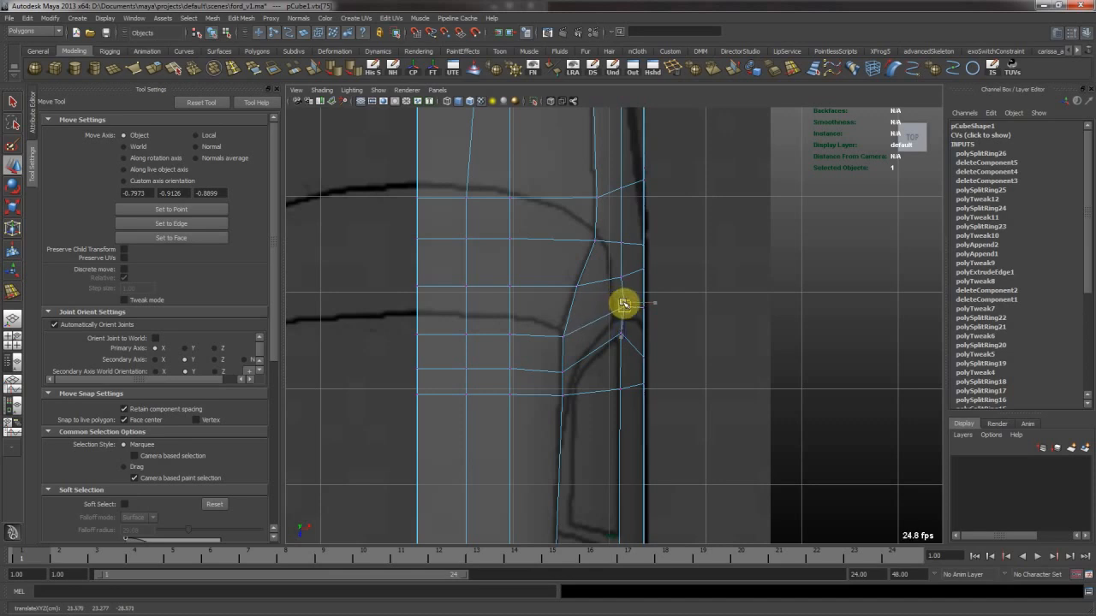
mouse_move(609, 240)
middle_mouse_down("alt")
mouse_move(608, 366)
mouse_move(611, 332)
middle_mouse_up("alt")
middle_click_drag(638, 270, 658, 217)
key("ctrl+z")
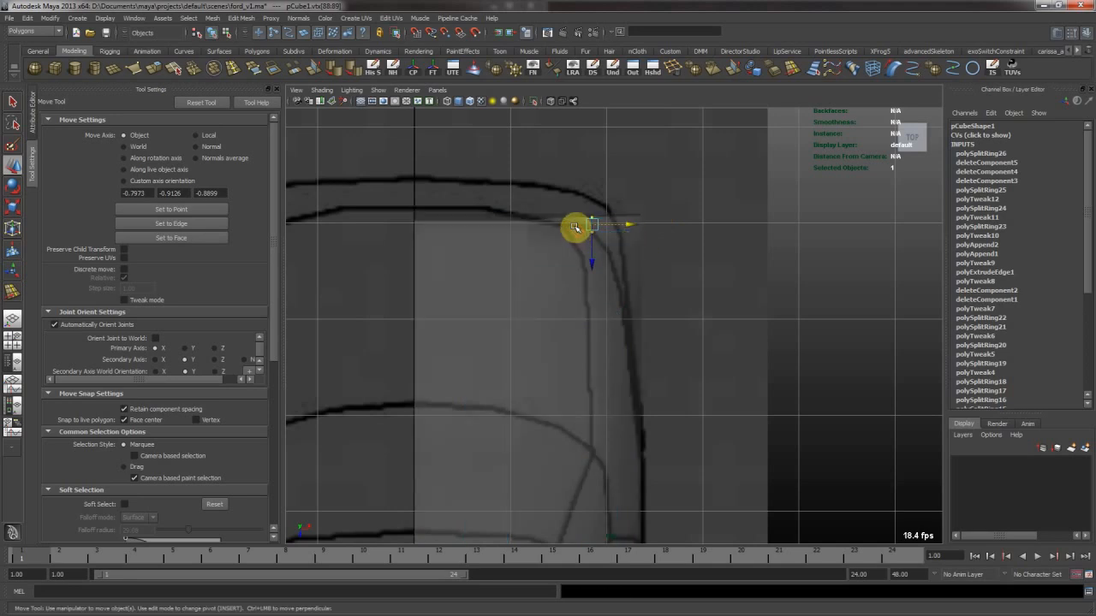
key("ctrl+z")
Move the shoulder loop's vertex at the rear corner inward toward the blueprint's rounded trunk corner
right_click(624, 259)
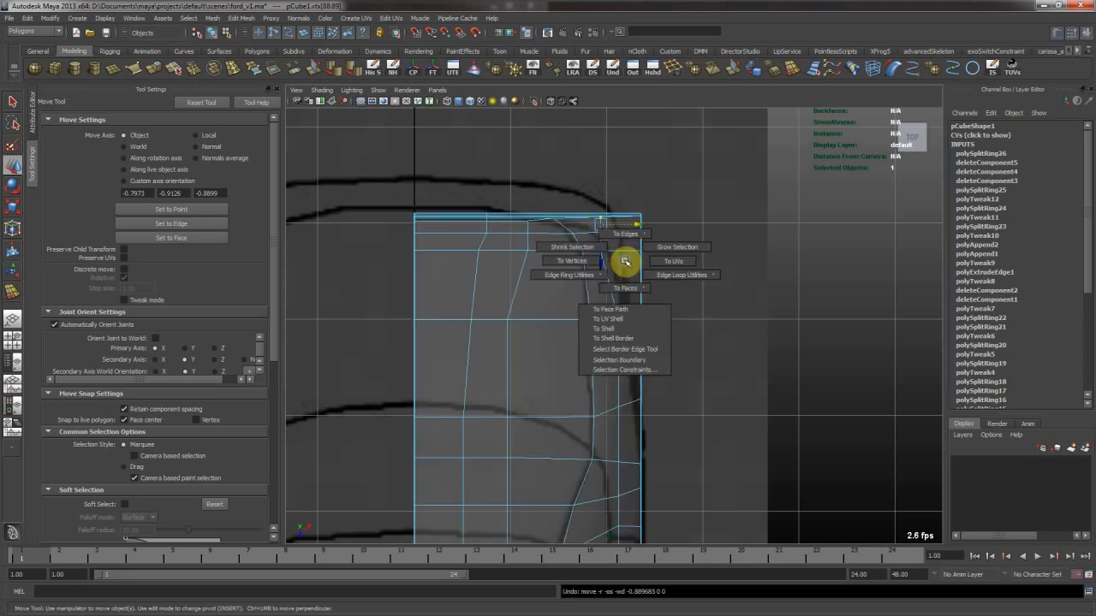
left_click(593, 259)
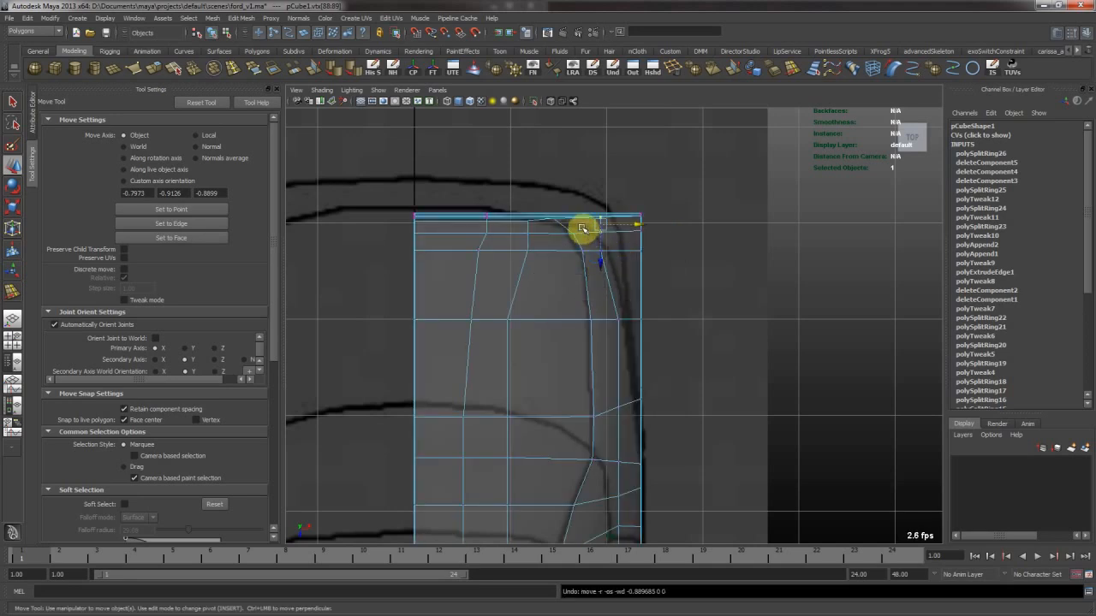
middle_click_drag(652, 267, 651, 267)
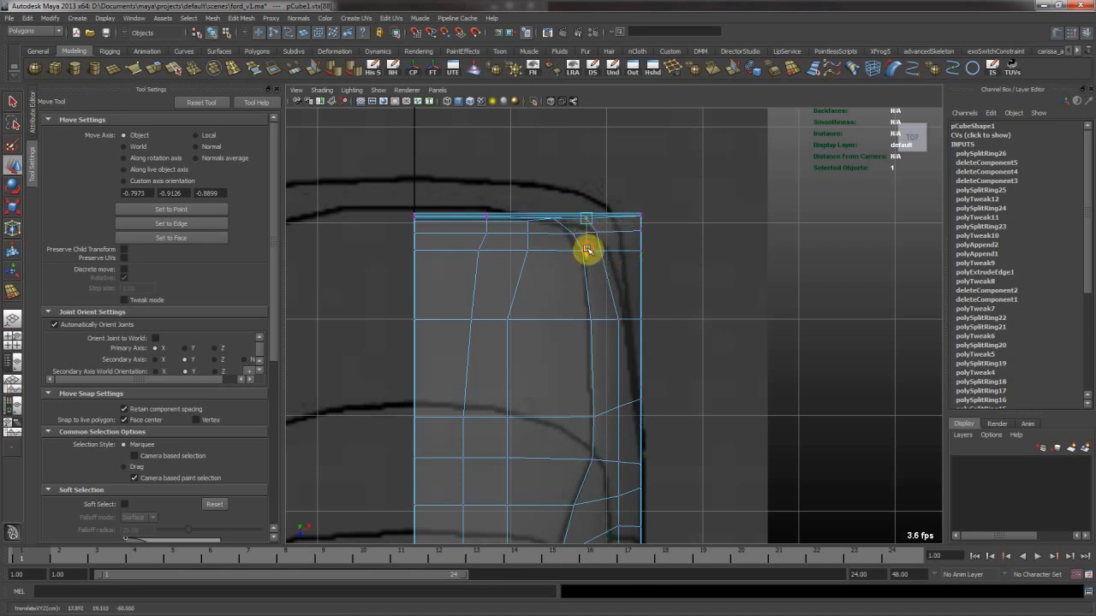
mouse_move(591, 254)
middle_mouse_down("alt")
mouse_move(589, 206)
mouse_move(564, 201)
mouse_move(568, 384)
mouse_move(559, 357)
mouse_move(590, 254)
middle_mouse_up("alt")
Return to object mode and examine the half body alongside the blueprint planes in the perspective view
scroll(559, 357, "down", 3)
key("F8")
key("space")
key("space")
left_click_drag(667, 310, 763, 294, "alt")
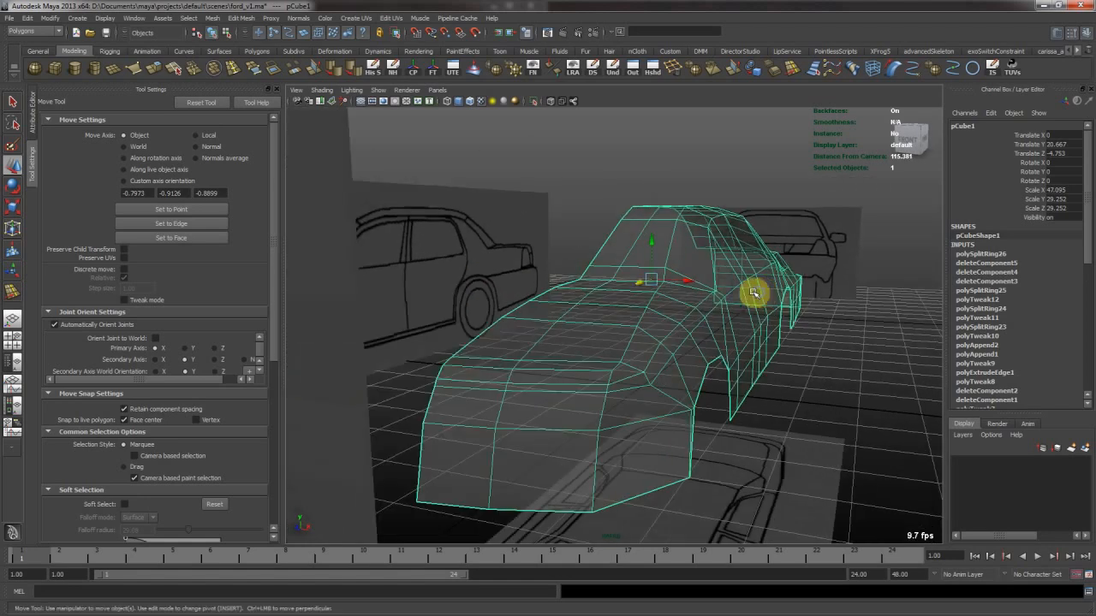
scroll(763, 294, "down", 4)
left_click(521, 327)
left_click_drag(422, 497, 770, 282, "alt")
middle_click_drag(648, 291, 774, 234)
left_click(541, 280)
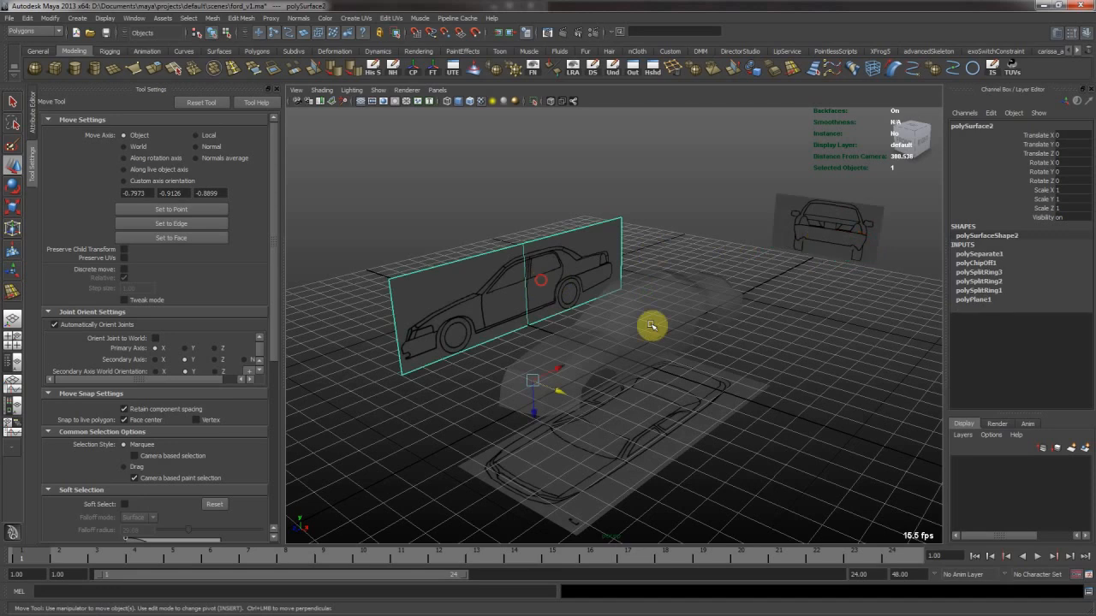
left_click(760, 350)
scroll(690, 329, "up", 8)
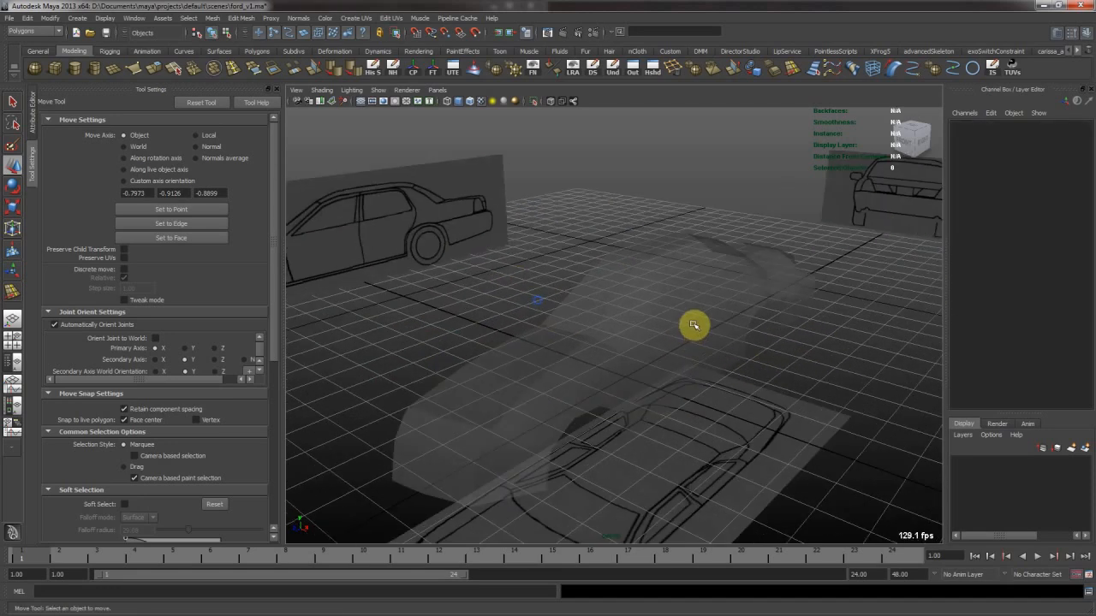
Display the half body without X-ray shading in the perspective view and inspect its surface from several angles
left_click_drag(692, 323, 685, 301, "alt")
left_click(680, 296)
left_click(739, 368)
mouse_move(613, 321)
left_mouse_down("alt")
mouse_move(639, 325)
mouse_move(695, 369)
mouse_move(574, 320)
mouse_move(616, 320)
left_mouse_up("alt")
left_click(618, 318)
left_click(692, 221)
left_click_drag(708, 276, 611, 276, "alt")
left_click(626, 291)
left_click(745, 188)
scroll(626, 282, "down", 3)
left_click(656, 296)
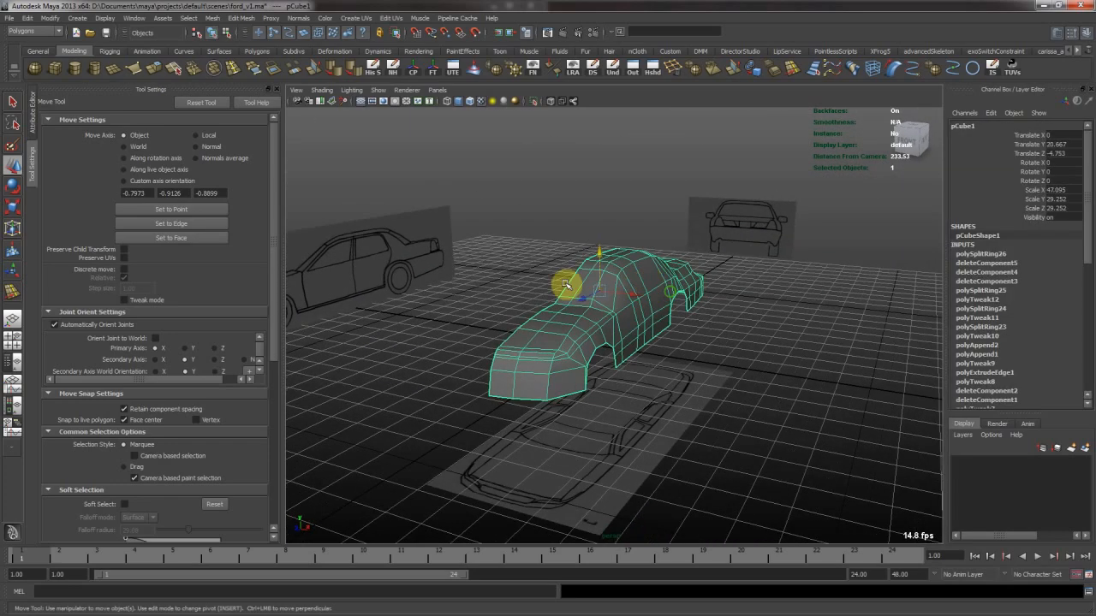
right_click_drag(612, 277, 788, 311, "alt")
left_click_drag(788, 311, 776, 327, "alt")
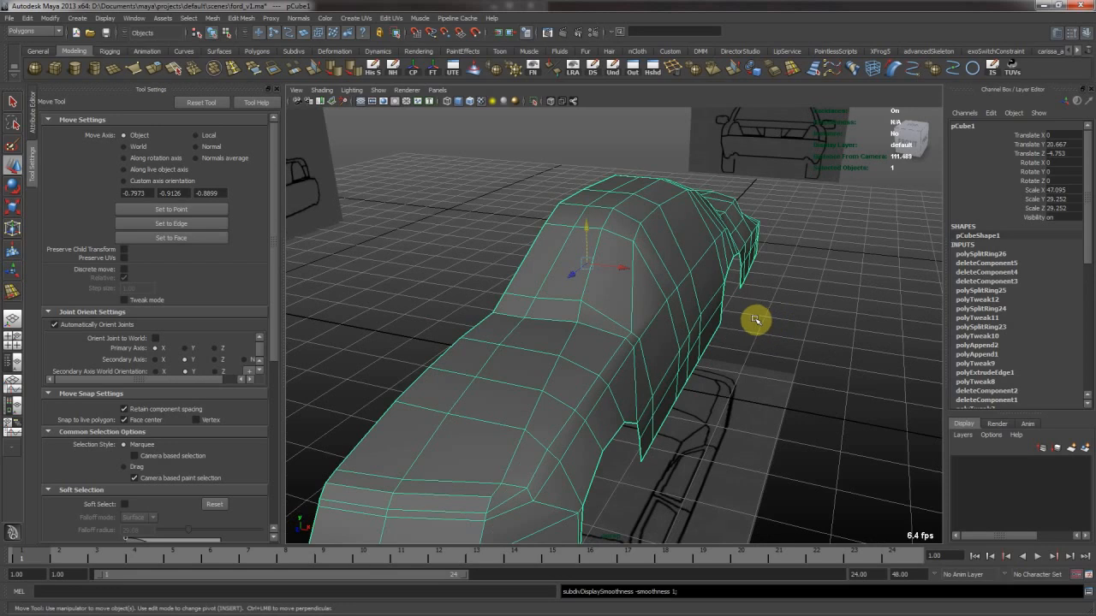
Insert a lengthwise edge loop just inside the roof and hood edge line, positioned by relative distance from edge
key("space")
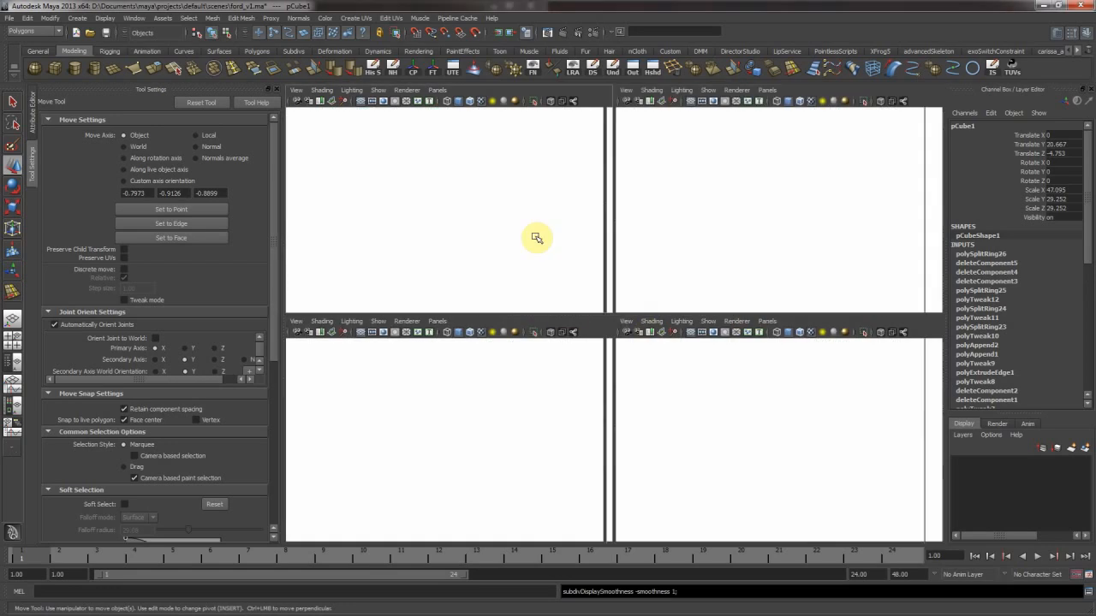
key("space")
middle_click_drag(543, 382, 548, 290, "alt")
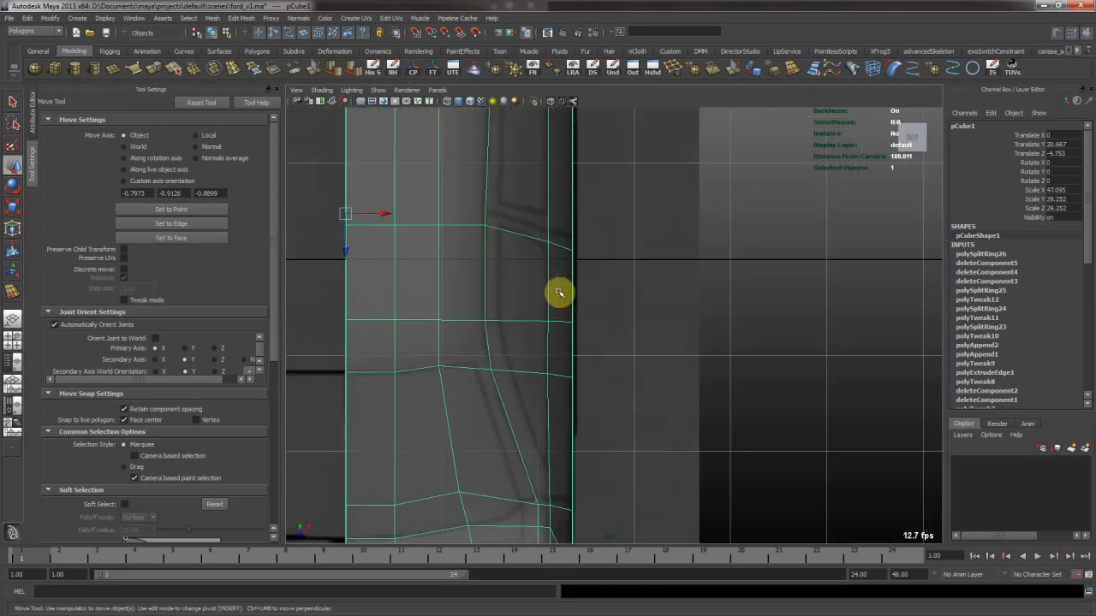
scroll(623, 274, "down", 6)
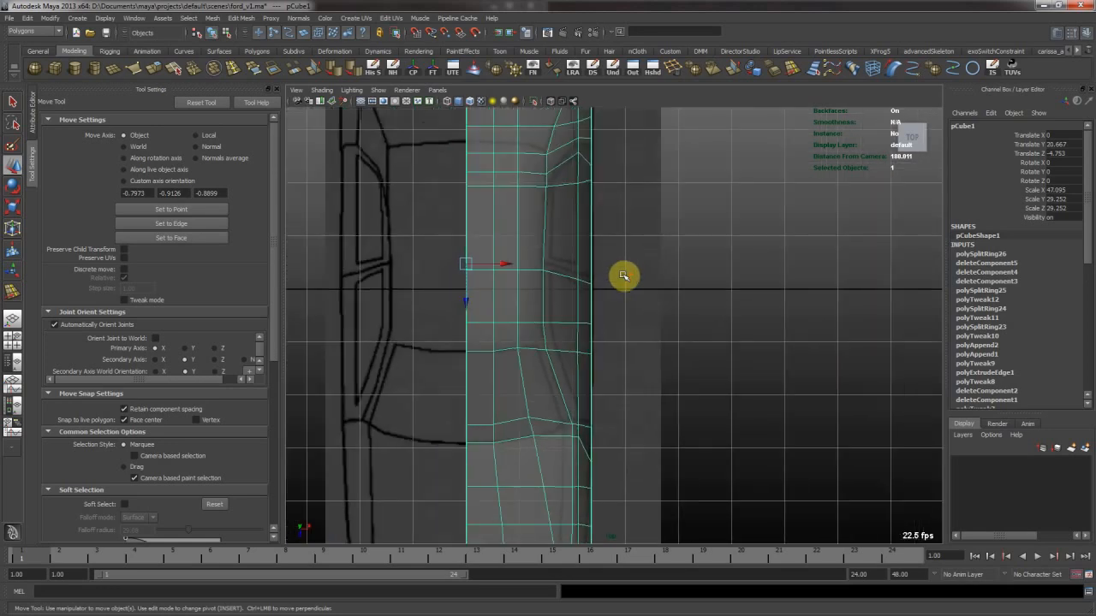
middle_click_drag(605, 470, 637, 407, "alt")
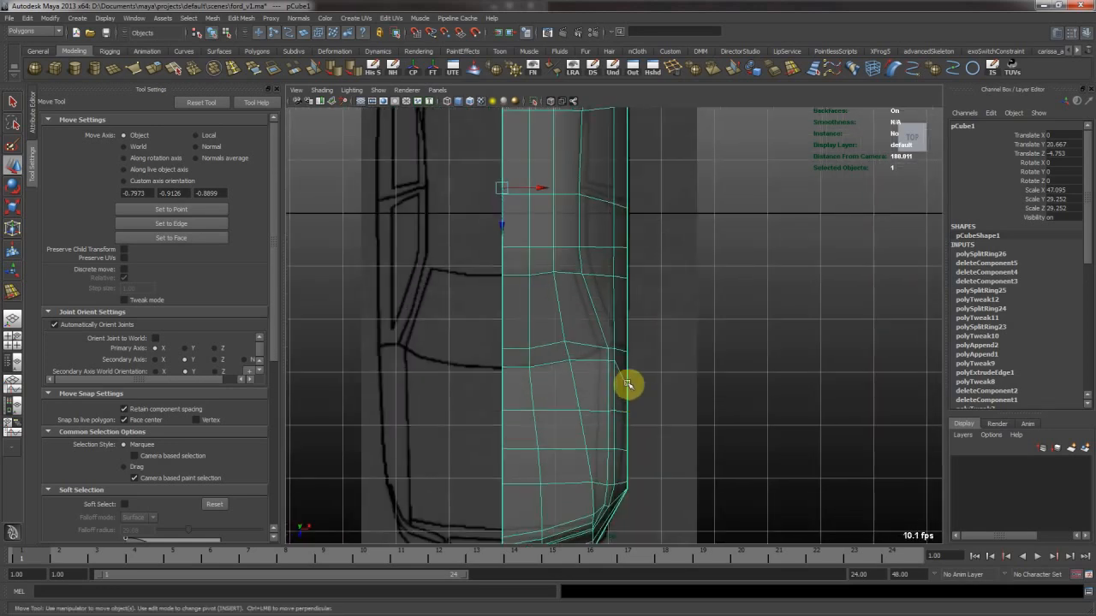
middle_click_drag(551, 287, 590, 269, "alt")
right_click_drag(590, 269, 699, 259, "alt")
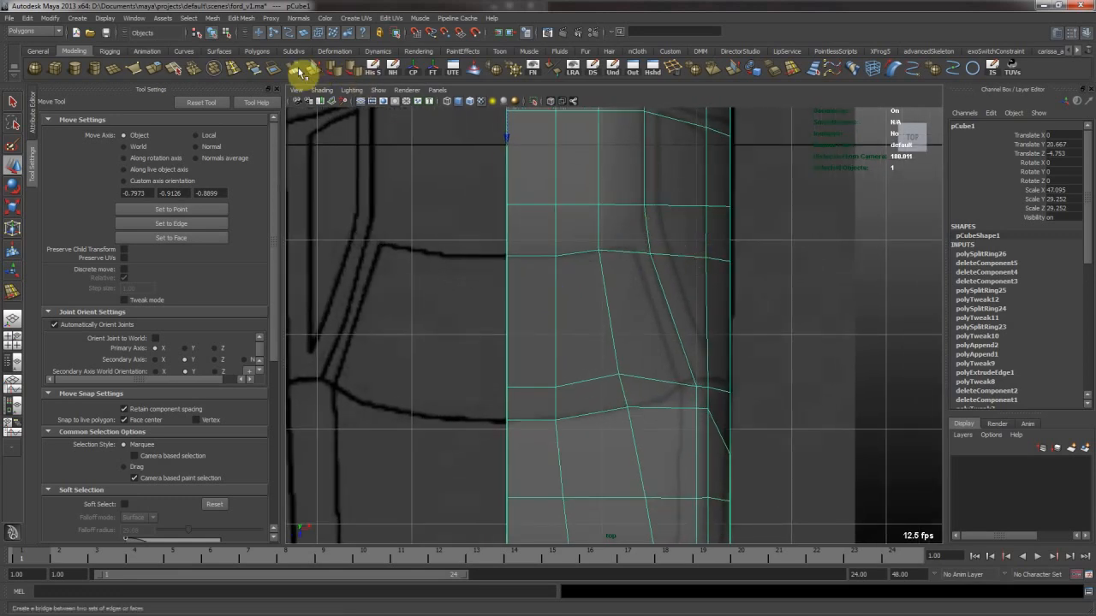
left_click(239, 68)
left_click_drag(624, 254, 639, 257)
key("ctrl+z")
left_click(200, 164)
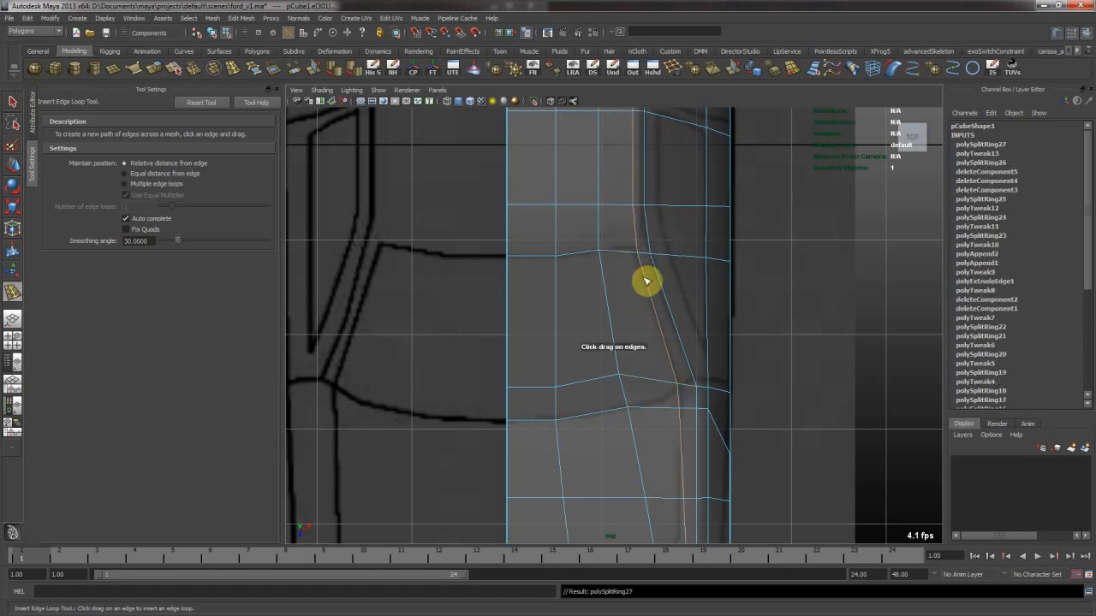
Move the new loop's vertices at the windshield base and rear of the hood onto the blueprint's hood line
middle_click_drag(692, 459, 666, 344, "alt")
key("w")
right_click_drag(663, 306, 638, 299)
left_click(657, 290)
left_click_drag(658, 291, 658, 314)
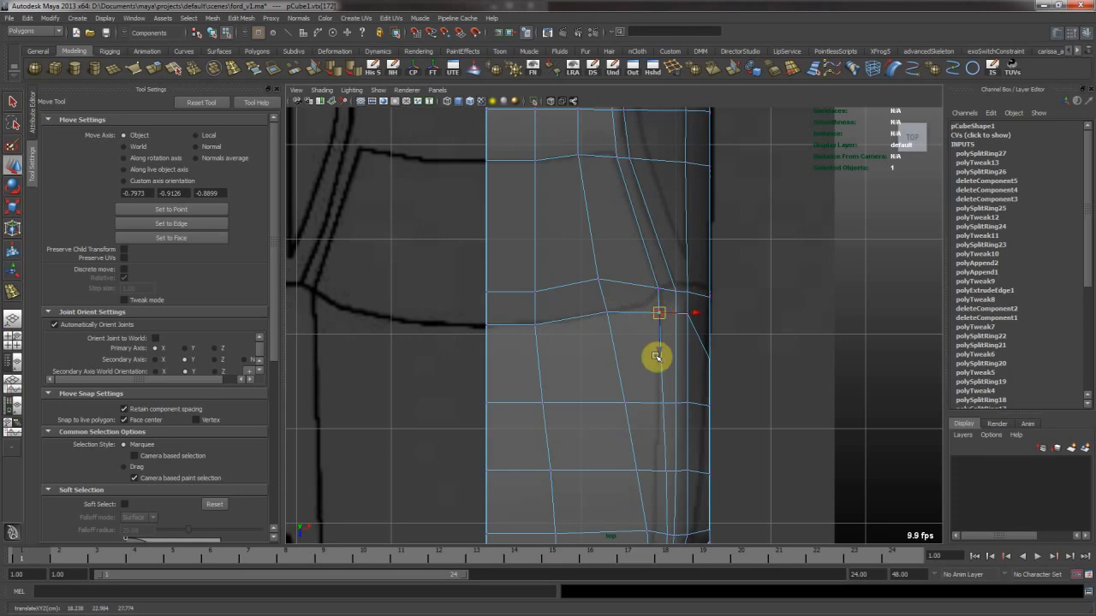
middle_click_drag(655, 366, 647, 229, "alt")
left_click_drag(642, 248, 668, 269)
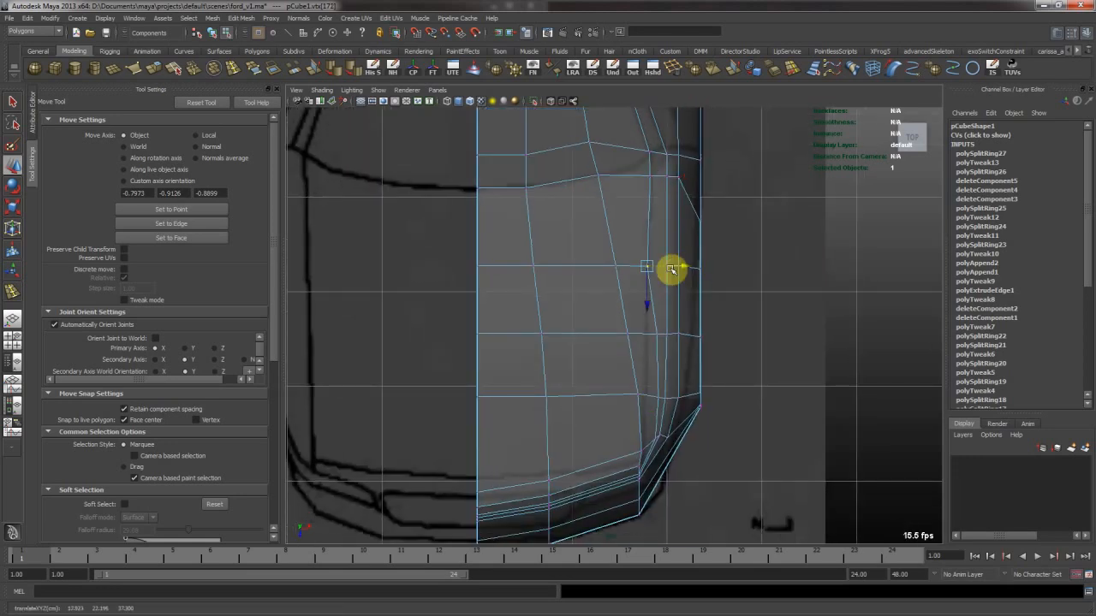
Align the new loop's remaining vertices toward the front of the hood with the blueprint's hood edge
scroll(652, 316, "up", 2)
left_click_drag(665, 328, 692, 362)
middle_click_drag(691, 368, 673, 366)
middle_click_drag(674, 416, 662, 349, "alt")
left_click_drag(660, 330, 668, 422)
middle_click_drag(667, 423, 639, 358, "alt")
Shift the hood vertices of the neighbouring inner loop toward the centreline to even out the edge spacing
left_click_drag(617, 187, 644, 210)
middle_click_drag(652, 202, 631, 201)
left_click_drag(637, 382, 684, 380)
mouse_move(683, 305)
left_mouse_down()
mouse_move(701, 323)
mouse_move(692, 310)
left_mouse_up()
left_click_drag(598, 190, 651, 202)
right_click_drag(631, 201, 552, 198, "alt")
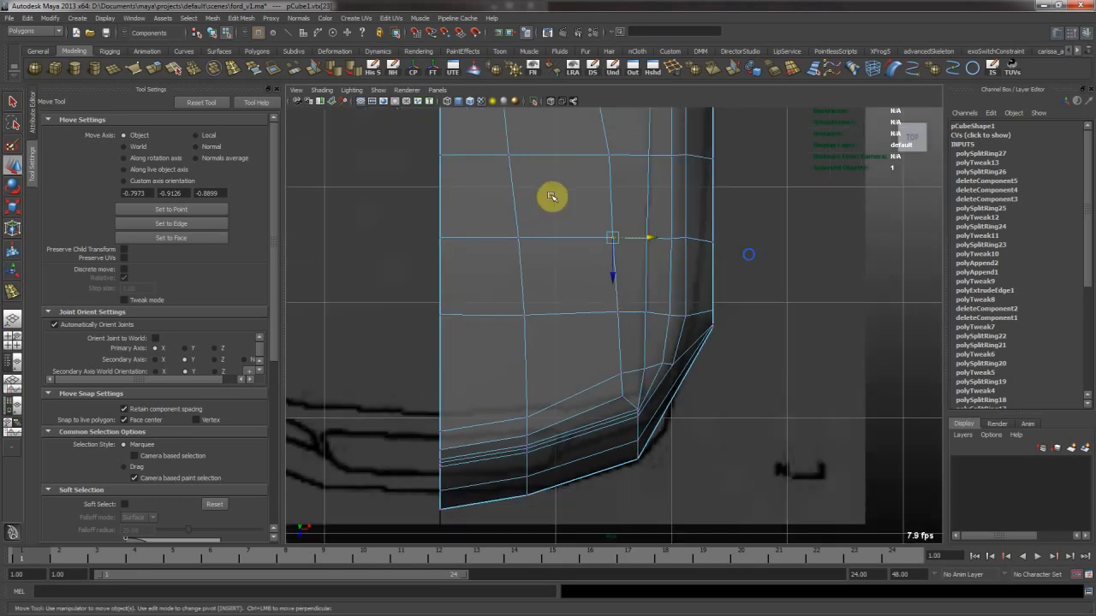
middle_click_drag(571, 198, 575, 287, "alt")
right_click_drag(575, 288, 537, 259, "alt")
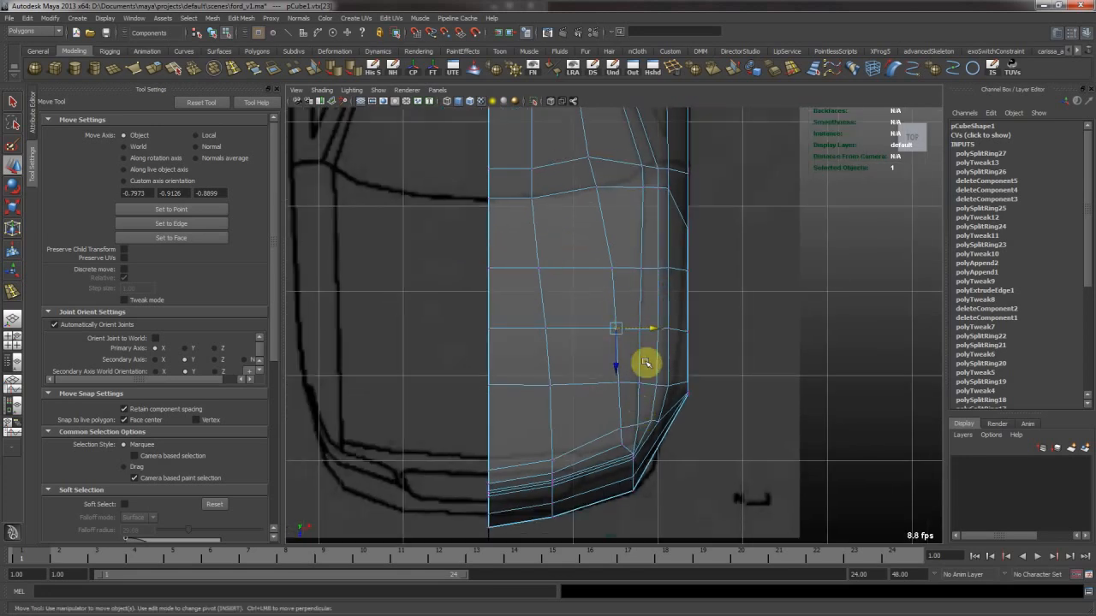
Fine-tune the new loop's vertices alongside the roof, rear window and trunk in the top view
middle_click_drag(647, 205, 622, 391, "alt")
middle_click_drag(585, 234, 578, 310, "alt")
left_click_drag(585, 318, 603, 355)
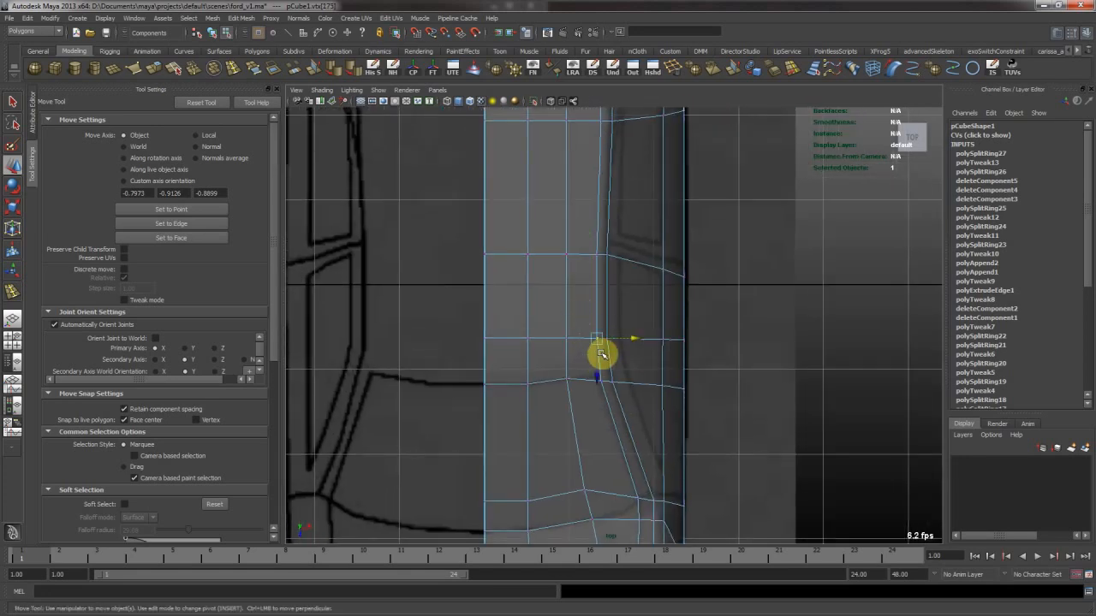
middle_click_drag(649, 249, 644, 357, "alt")
middle_click_drag(596, 207, 590, 392, "alt")
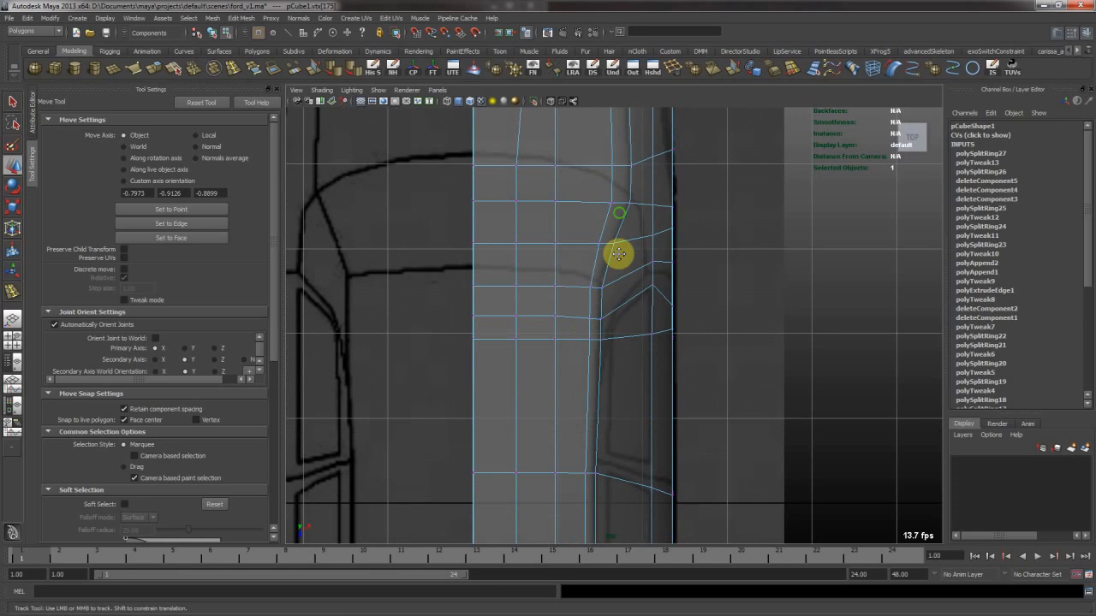
middle_click_drag(619, 216, 620, 324, "alt")
left_click_drag(586, 338, 606, 367)
left_click_drag(596, 297, 661, 312, "shift")
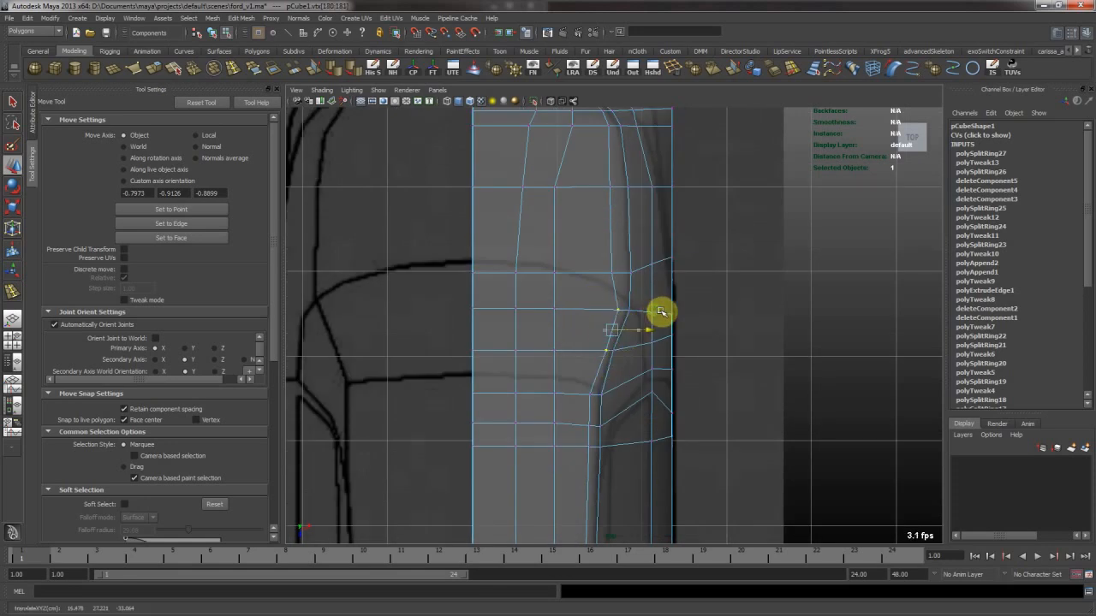
left_click_drag(602, 263, 624, 286)
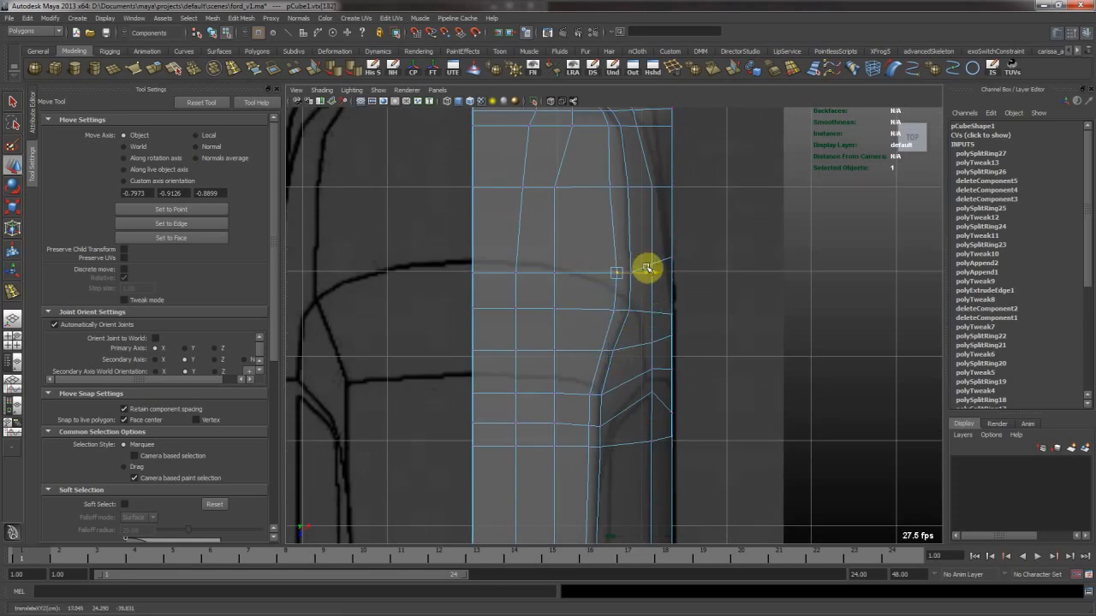
left_click_drag(604, 179, 627, 207)
middle_click_drag(619, 418, 599, 374, "alt")
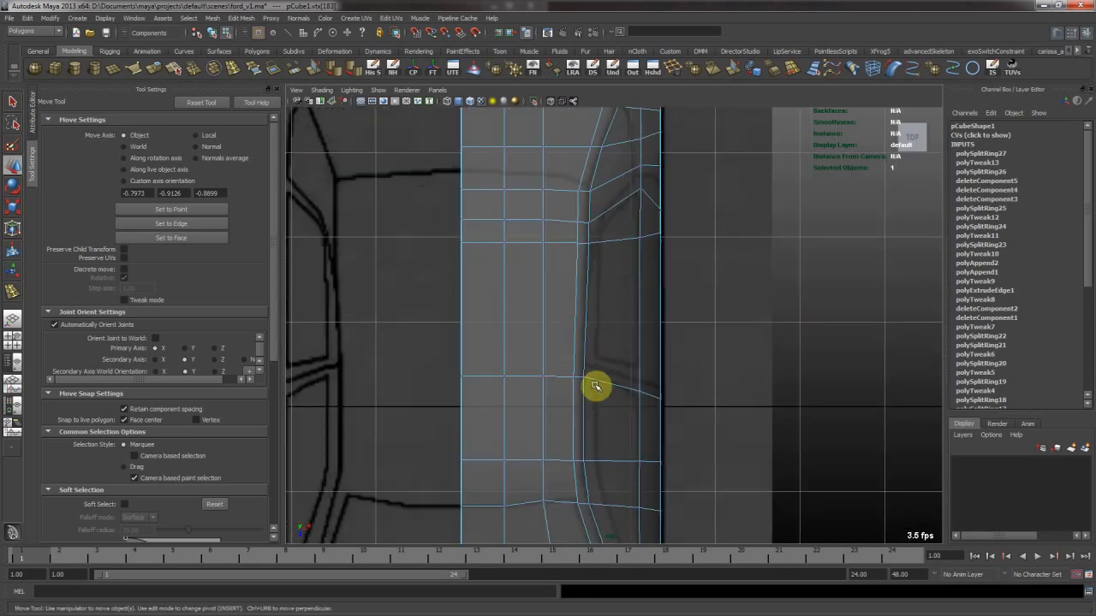
Check the half body's shape in object mode in the perspective view and save the scene
key("space")
key("space")
left_click_drag(764, 291, 648, 252, "alt")
key("F8")
left_click(815, 183)
left_click_drag(663, 309, 700, 300, "alt")
left_click(699, 301)
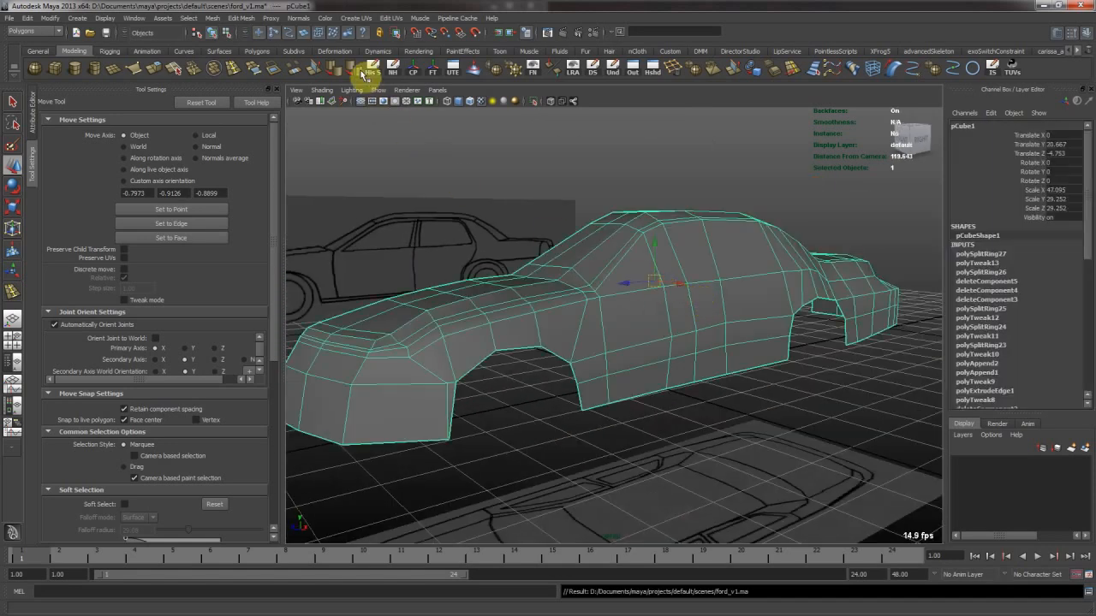
Soften the half body's edges and delete its construction history
left_click(346, 69)
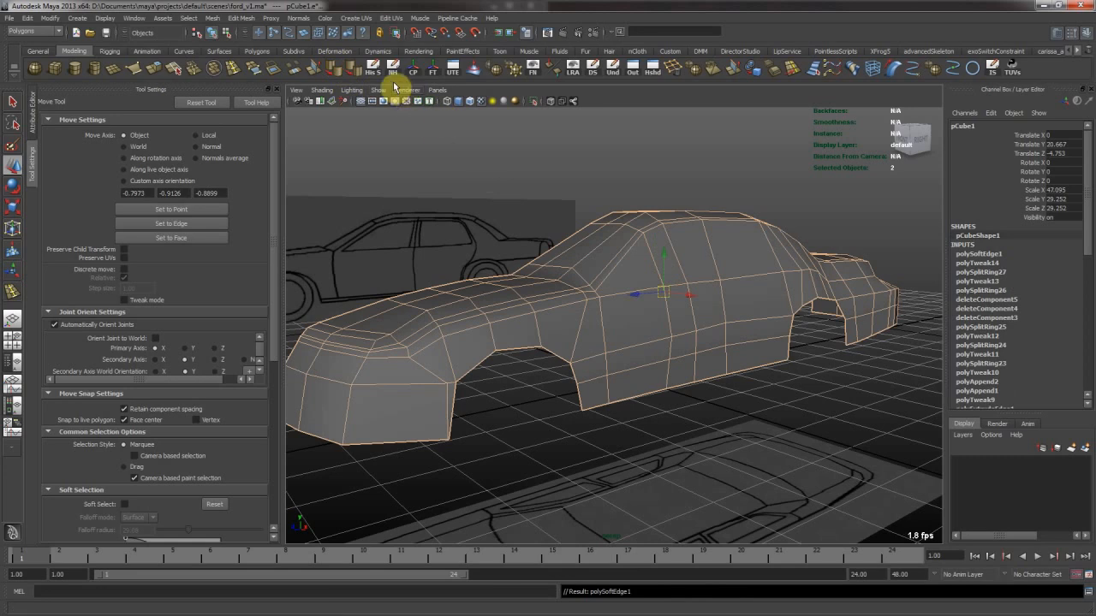
left_click(379, 76)
left_click(644, 203)
left_click(651, 248)
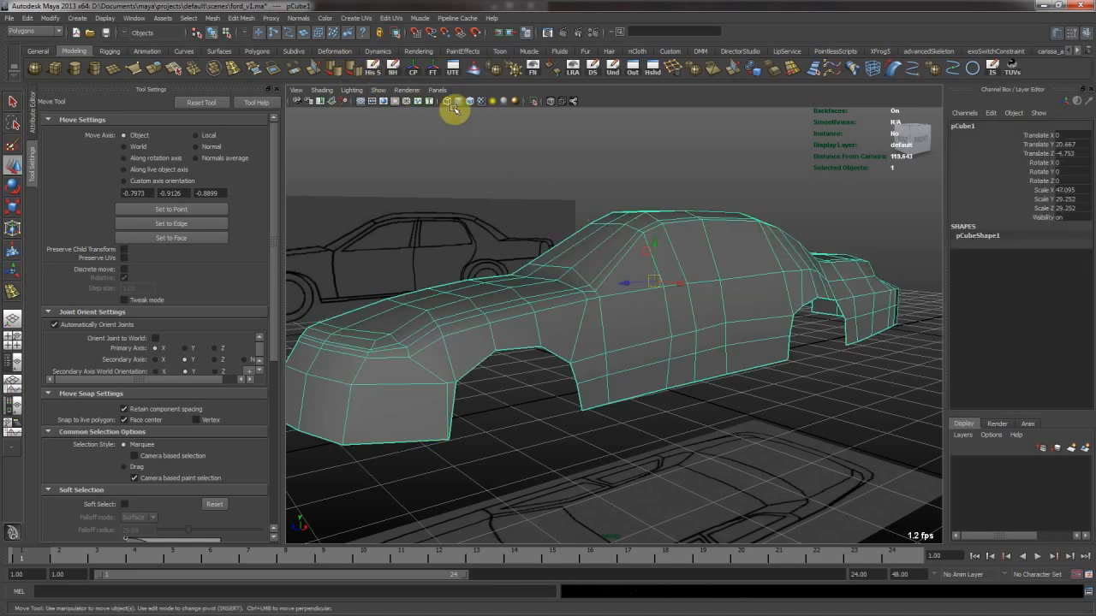
Save the scene and freeze the half body's transformations
key("ctrl+s")
left_click(435, 74)
left_click(656, 180)
left_click(673, 256)
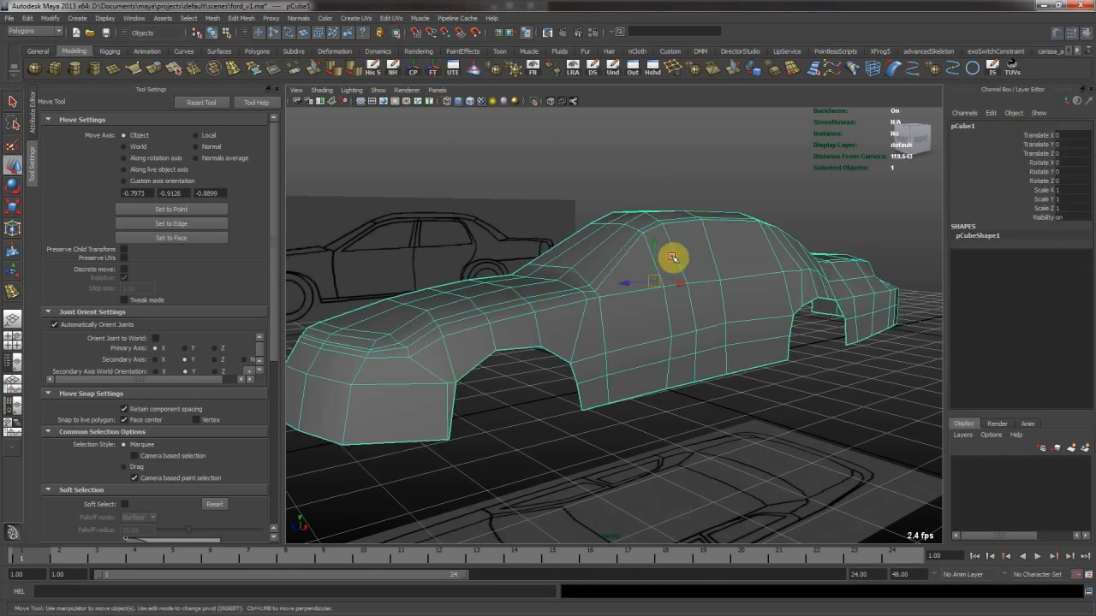
Preview the half body with smooth mesh display and inspect it from the front around to the rear
left_click_drag(672, 252, 690, 272, "alt")
key("3")
left_click(732, 179)
right_click_drag(827, 291, 686, 289, "alt")
left_click_drag(686, 289, 498, 330, "alt")
left_click(621, 303)
key("f")
left_click_drag(778, 287, 711, 317, "alt")
left_click_drag(655, 339, 673, 326, "alt")
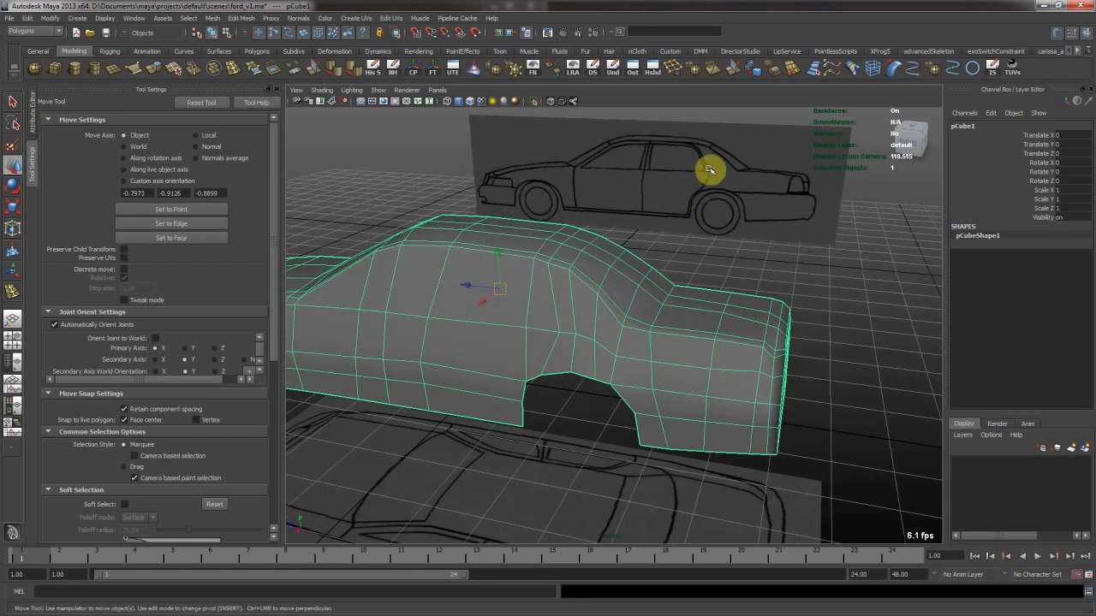
In the side view, move the vertex at the rear side window's upper rear corner down and forward onto the blueprint's window outline
key("space")
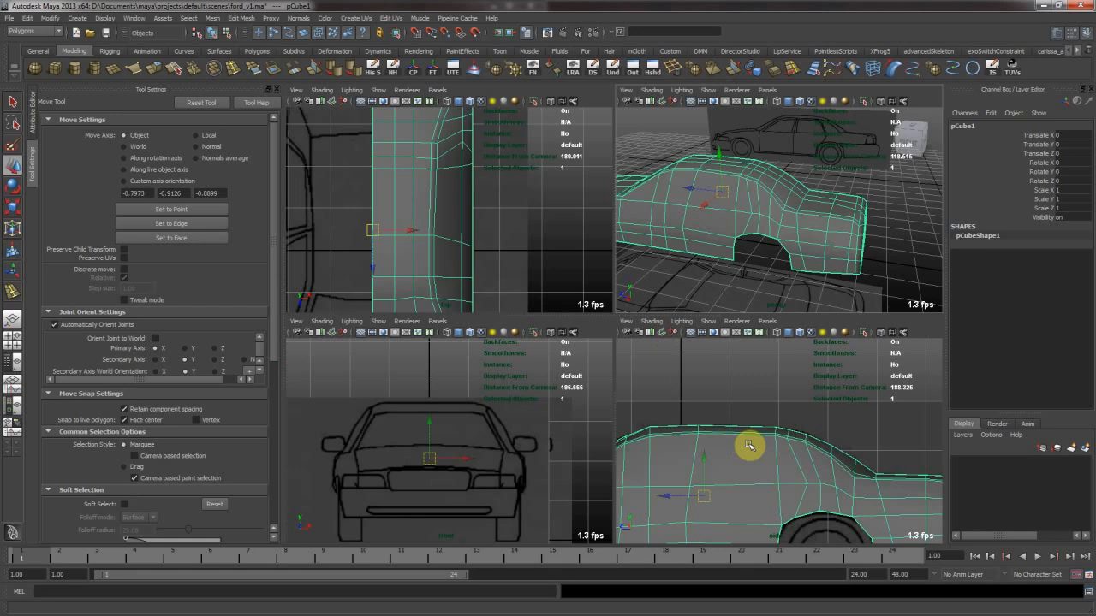
key("space")
left_click(729, 211)
middle_click_drag(544, 399, 487, 369, "alt")
right_click_drag(486, 368, 697, 378, "alt")
left_click(697, 378)
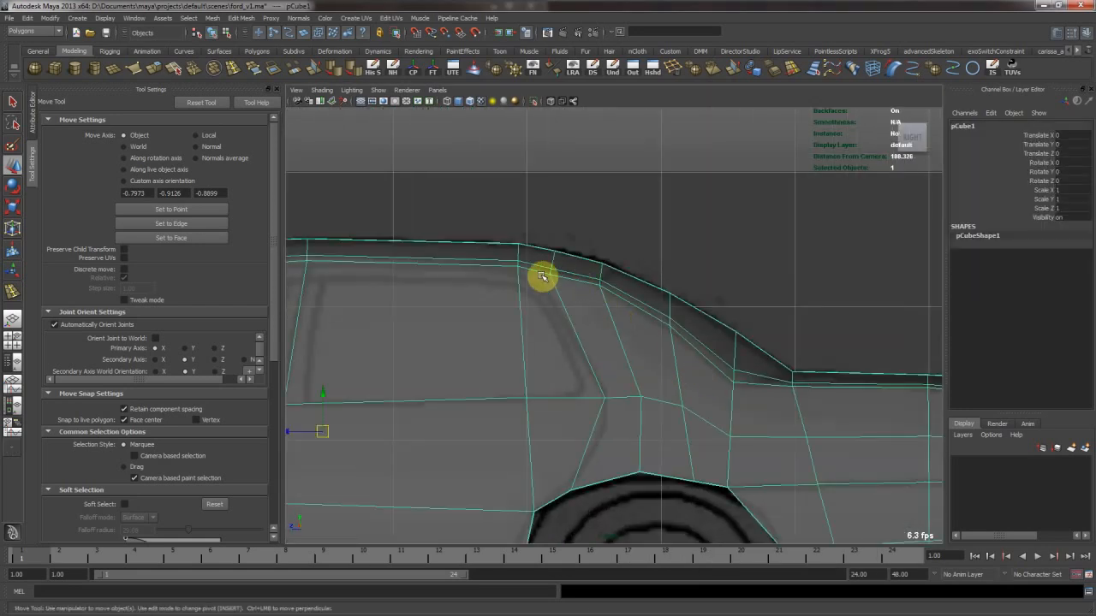
right_click_drag(549, 281, 702, 314, "alt")
key("F8")
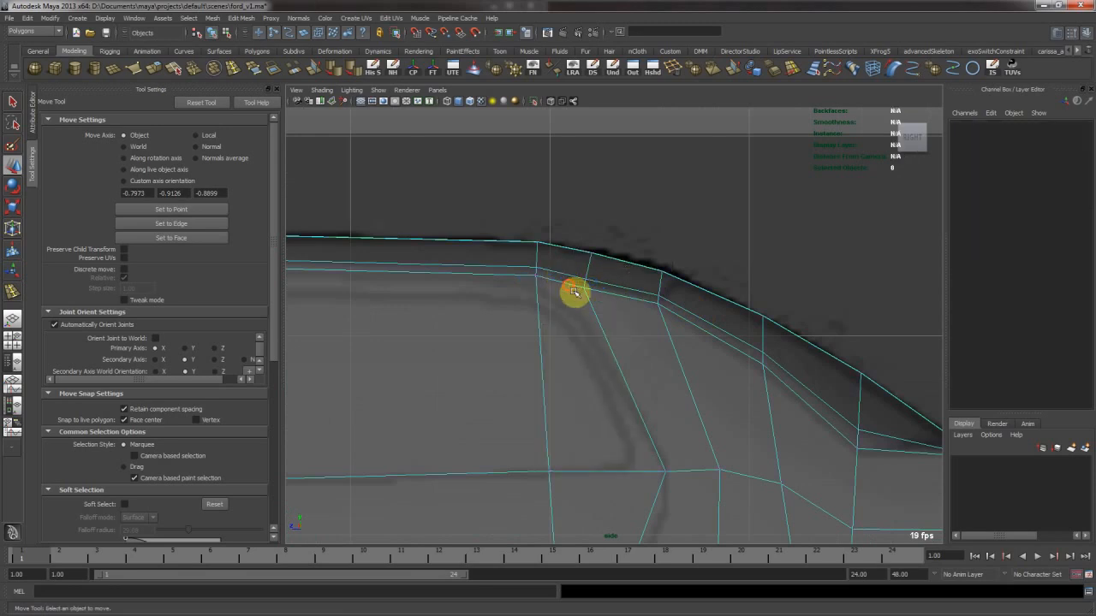
left_click(582, 287)
left_click_drag(583, 287, 570, 293)
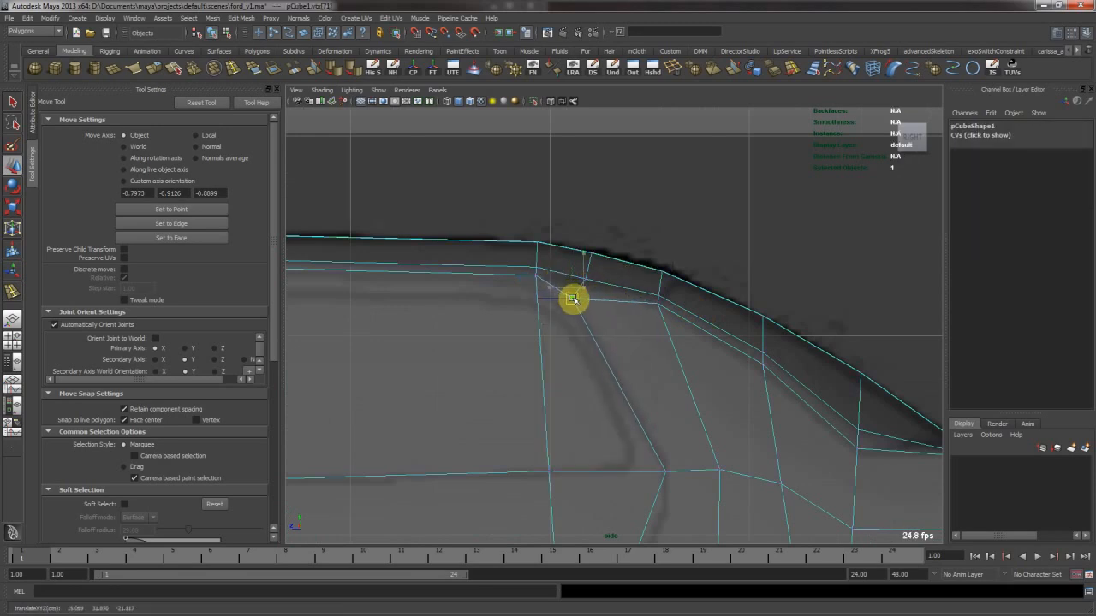
Adjust the vertices along the rear door window's upper line to follow the blueprint's window outline
left_click(536, 286)
middle_click_drag(575, 316, 818, 355, "alt")
left_click_drag(479, 316, 482, 319)
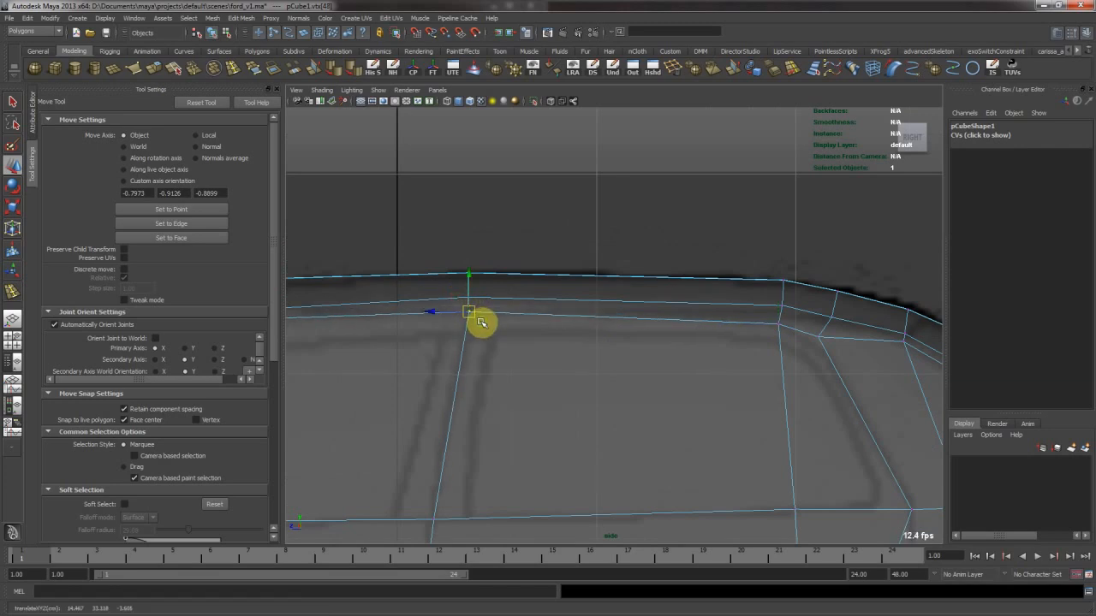
left_click(785, 333)
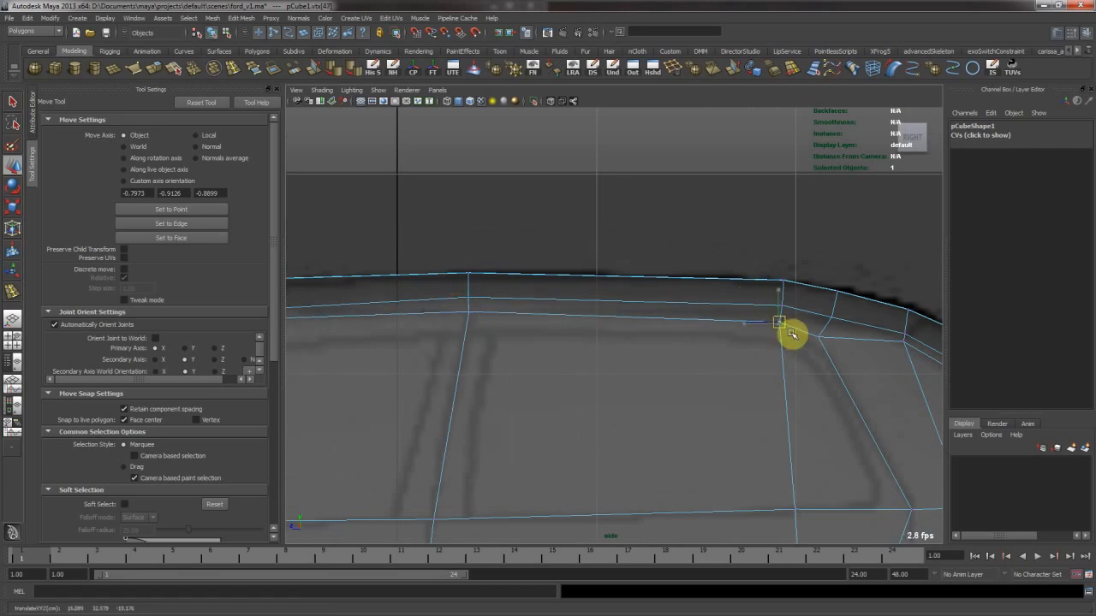
left_click_drag(791, 334, 792, 335)
left_click(809, 342)
left_click(823, 340)
middle_click_drag(808, 408, 674, 374, "alt")
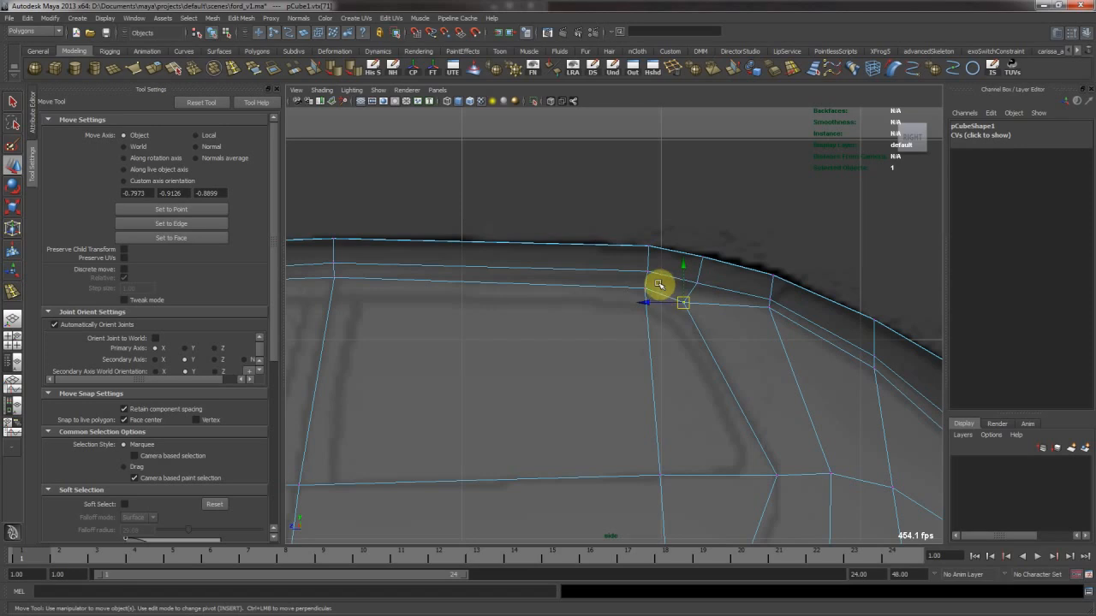
Reposition the roof-side vertex above the pillar between the front and rear doors
middle_click_drag(411, 311, 609, 369, "alt")
left_click_drag(512, 310, 544, 326)
left_click_drag(536, 322, 535, 320)
middle_click_drag(463, 382, 697, 323, "alt")
right_click_drag(696, 322, 505, 339, "alt")
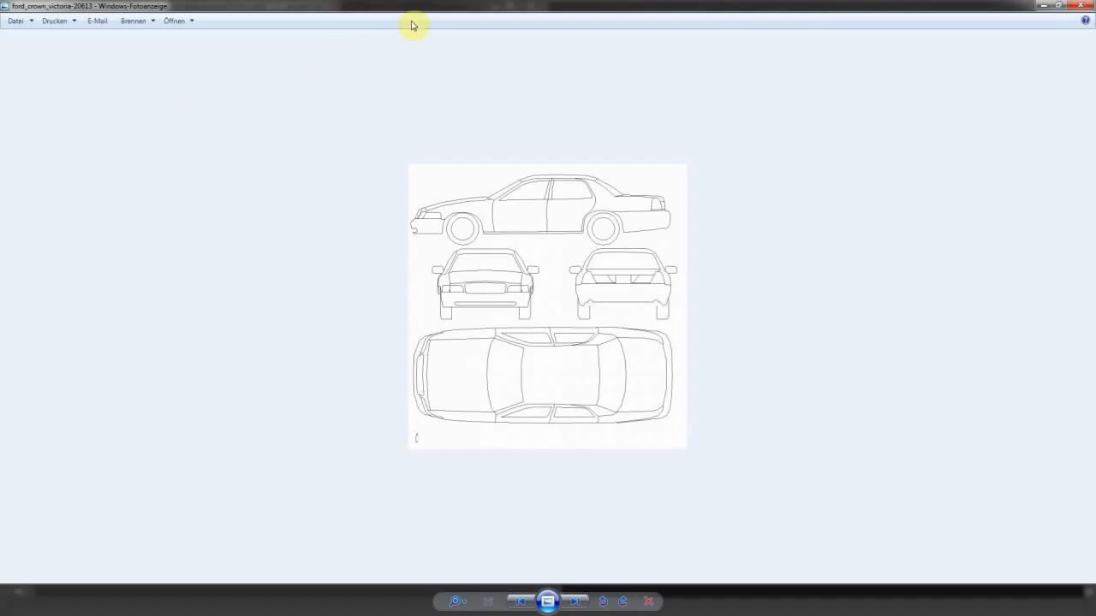
Switch to Windows Photo Viewer and reduce its window to consult the Ford Crown Victoria blueprint
left_click_drag(468, 2, 209, 87)
left_click(476, 87)
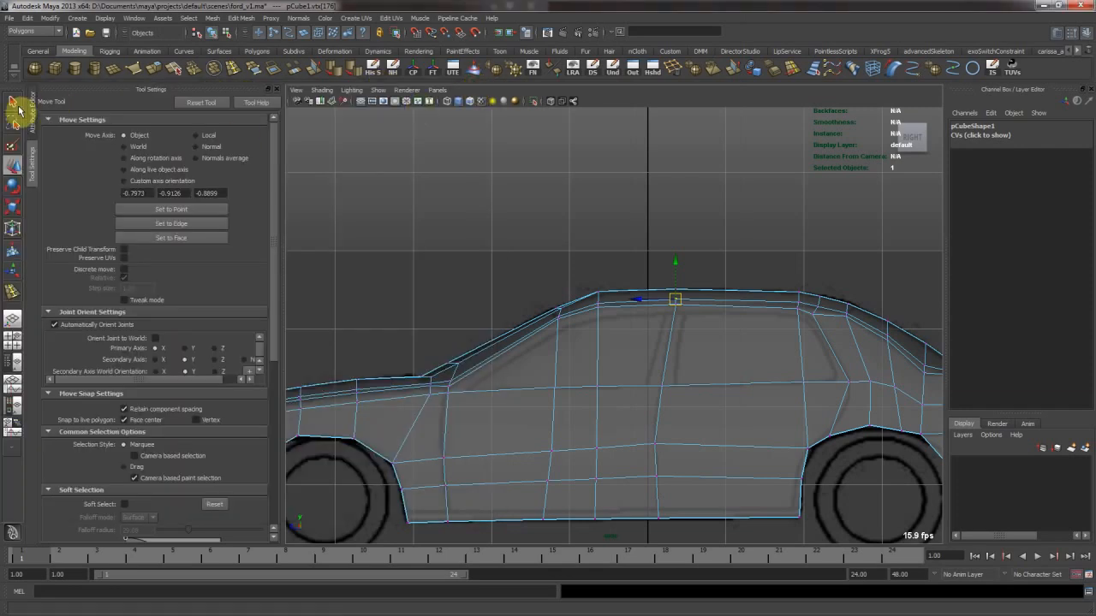
key("alt+Tab")
left_click(476, 87)
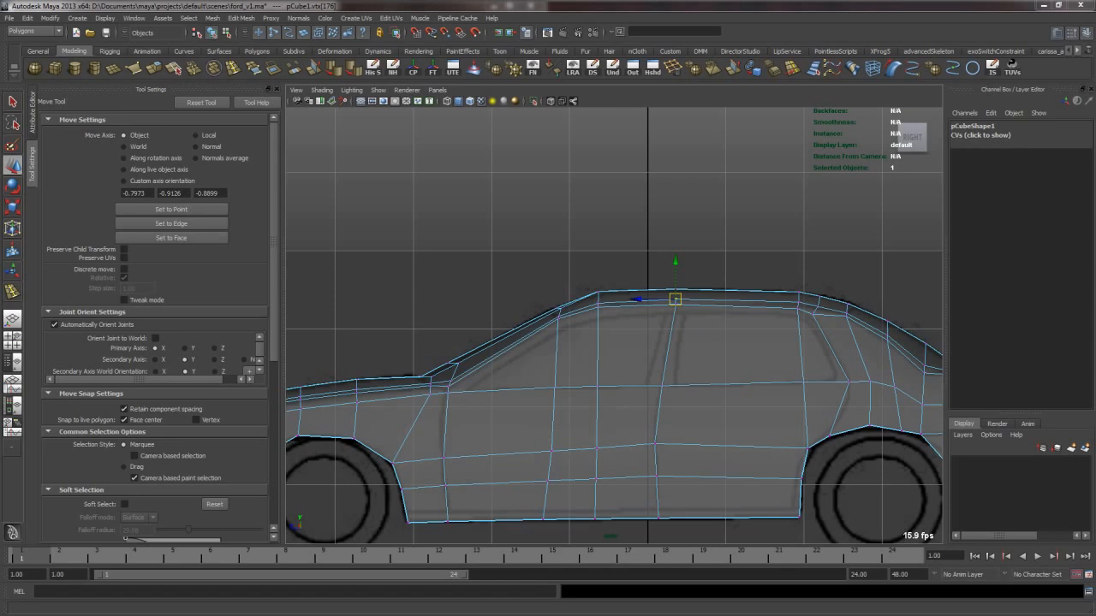
Select the side blueprint plane and open the file texture attributes of its surface shader to check the image name
left_click(444, 306)
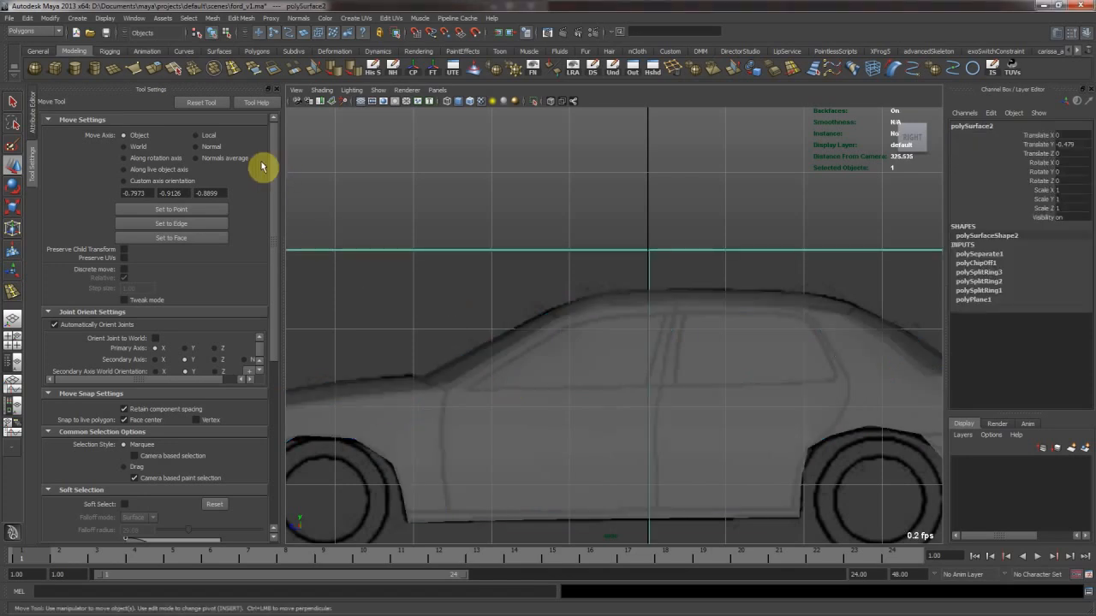
key("ctrl+a")
left_click(290, 124)
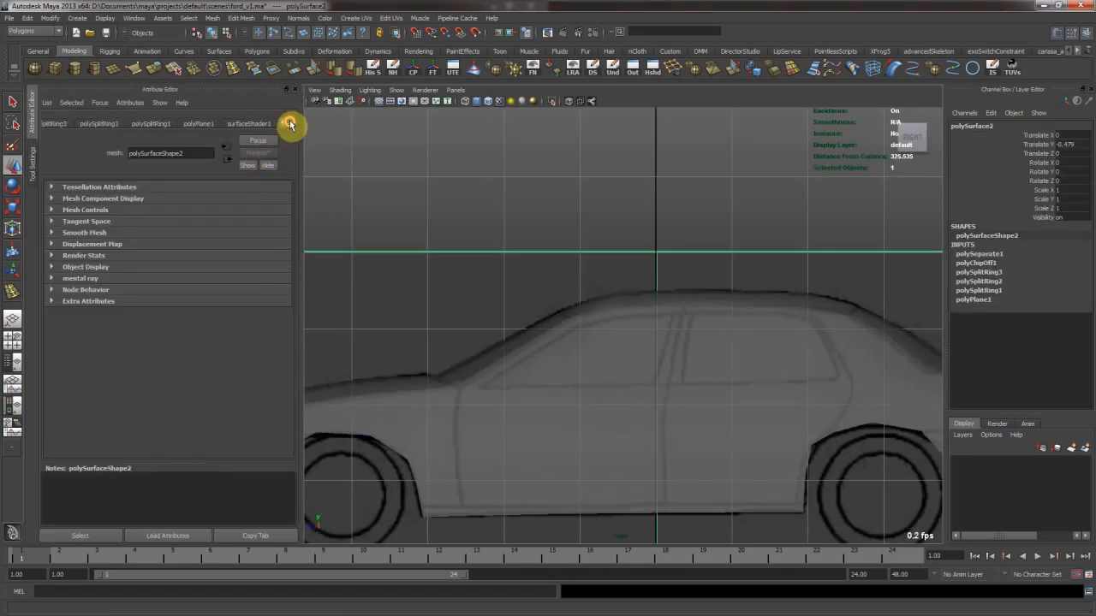
left_click(255, 124)
left_click(283, 253)
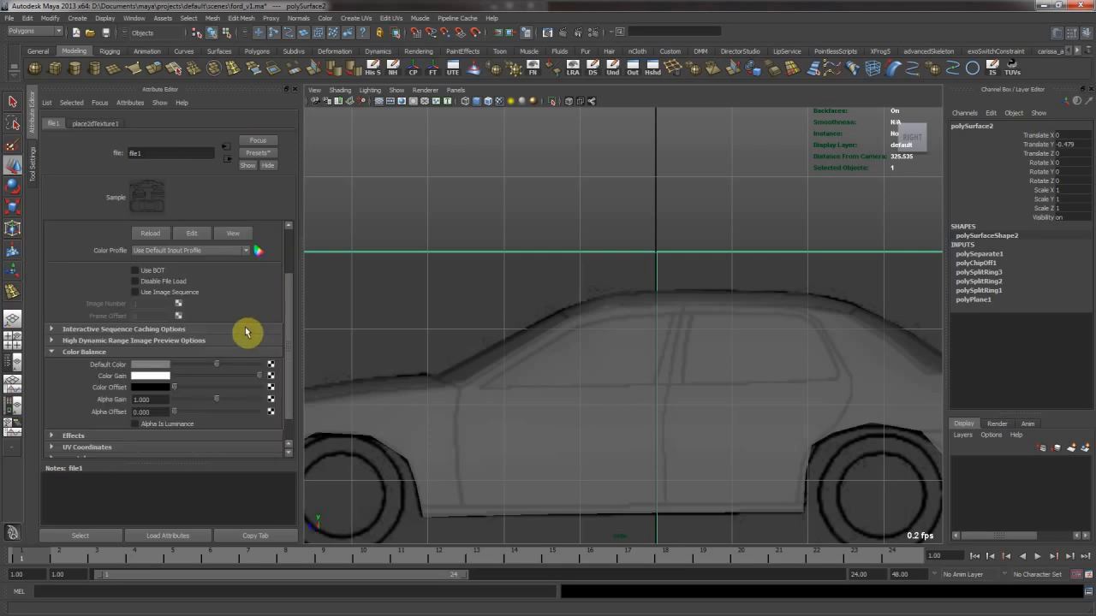
scroll(227, 308, "up", 2)
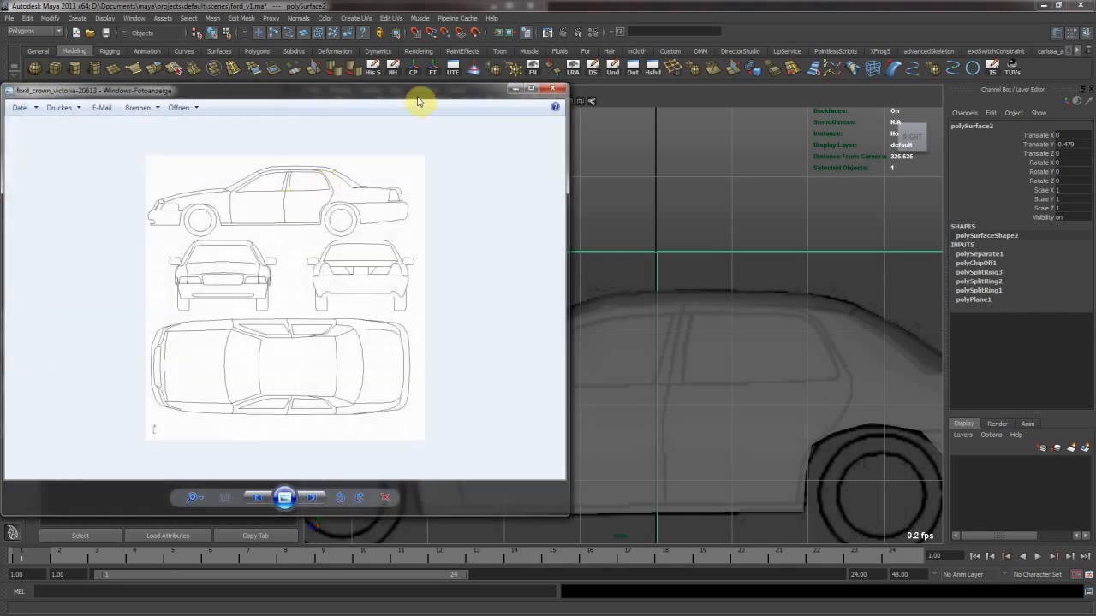
Examine the blueprint's rear side window and rear pillar lines enlarged in Windows Photo Viewer
left_click_drag(418, 96, 0, 79)
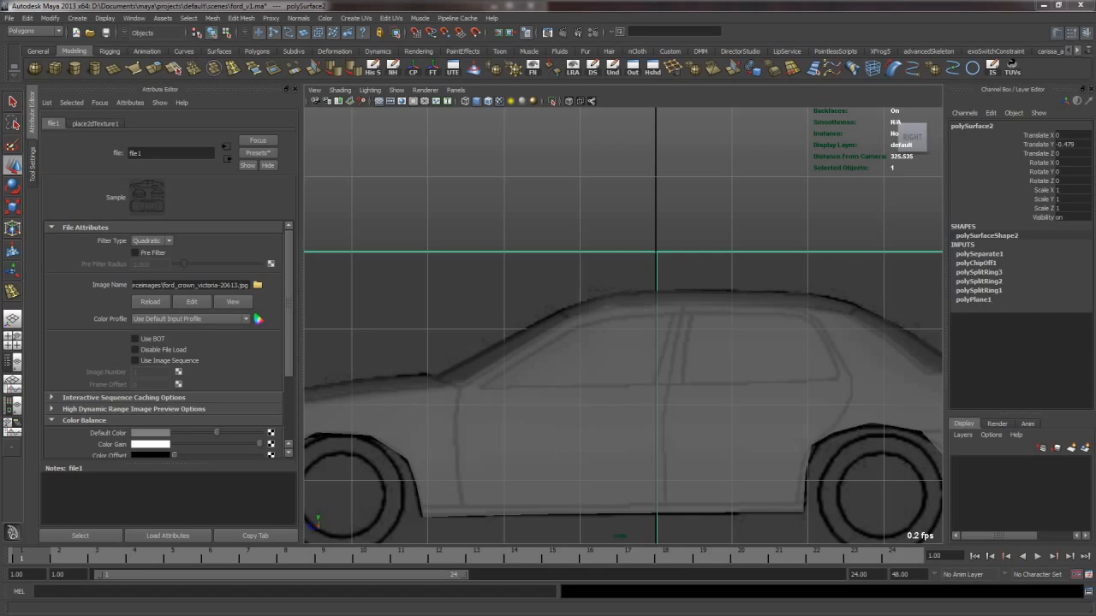
left_click_drag(0, 73, 264, 124)
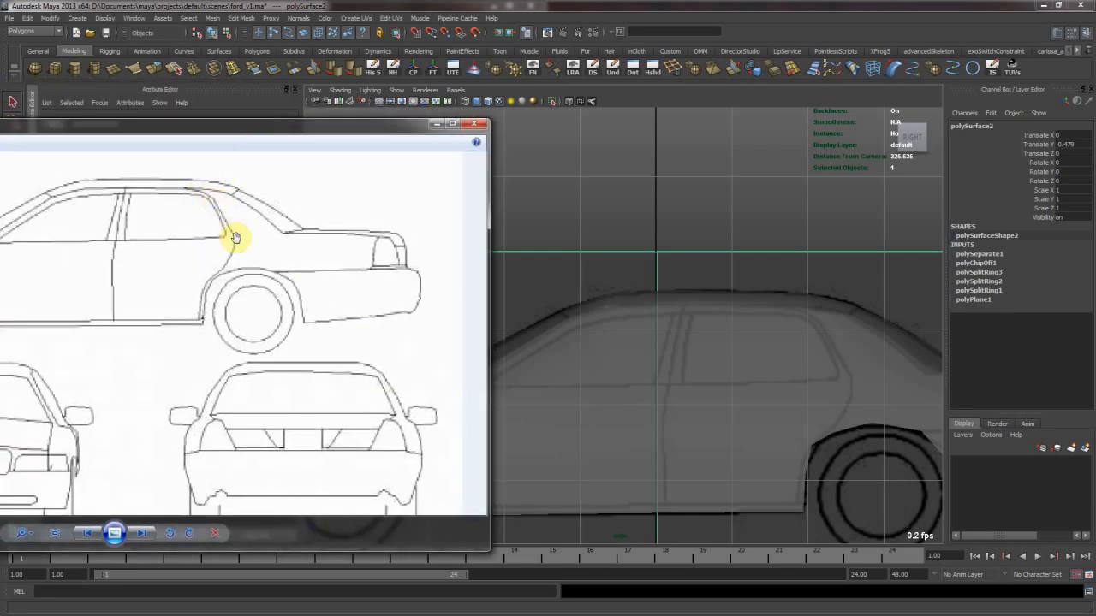
left_click_drag(159, 139, 0, 144)
Adjust the body vertex on the front part of the rear wheel arch, where the rear door's edge meets it
left_click(672, 329)
middle_click_drag(774, 347, 440, 410, "alt")
right_click_drag(375, 406, 597, 307, "alt")
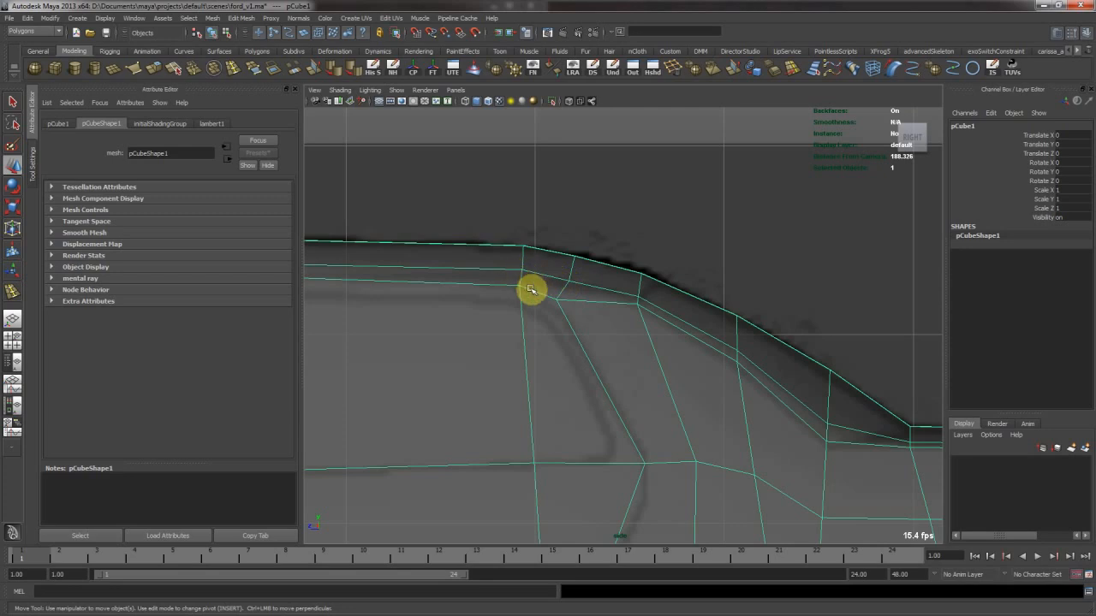
middle_click_drag(651, 530, 634, 378, "alt")
right_click_drag(629, 381, 600, 372)
left_click(583, 435)
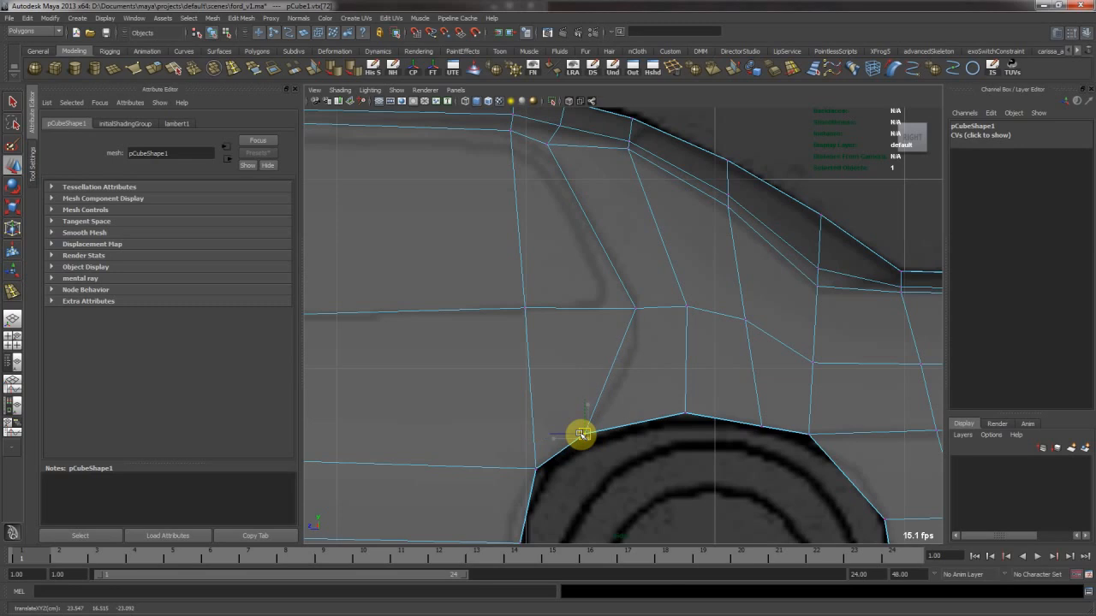
Raise the shoulder line vertex above the rear part of the wheel arch to smooth the transition towards the trunk
middle_click_drag(721, 407, 457, 369, "alt")
left_click(543, 310)
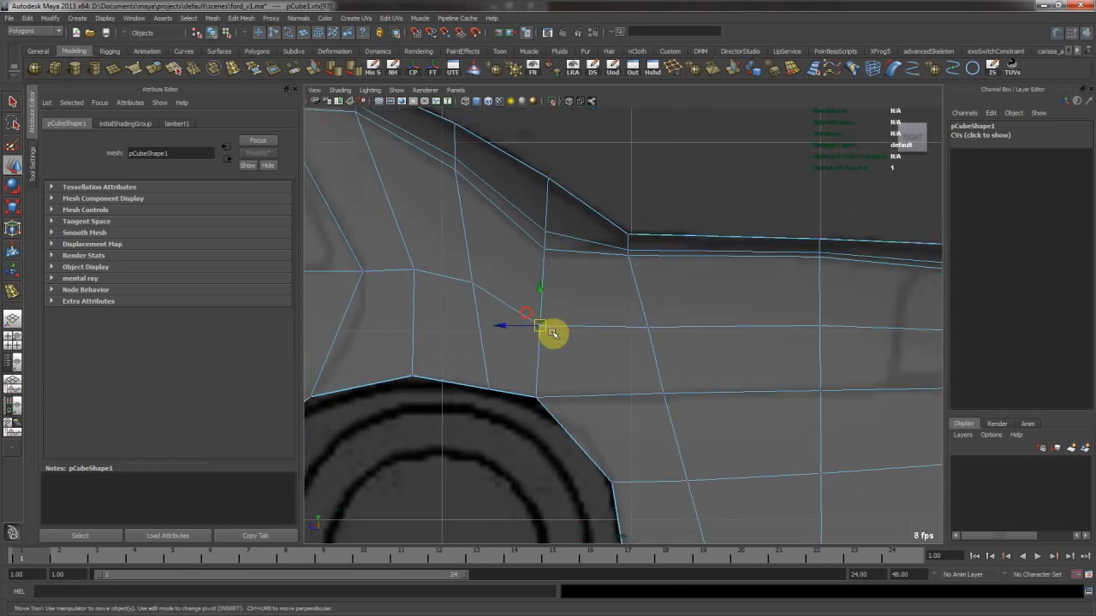
left_click(647, 326)
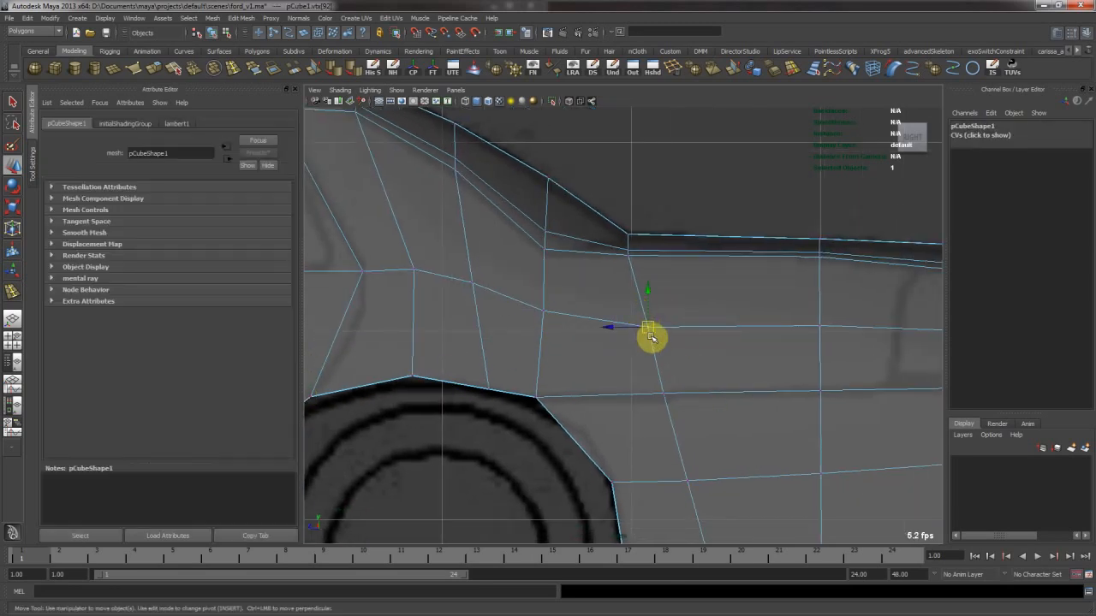
left_click(821, 327)
Fine-tune the lower edge-line vertex at the base of the rear pillar, just ahead of the trunk
middle_click_drag(546, 288, 623, 363, "alt")
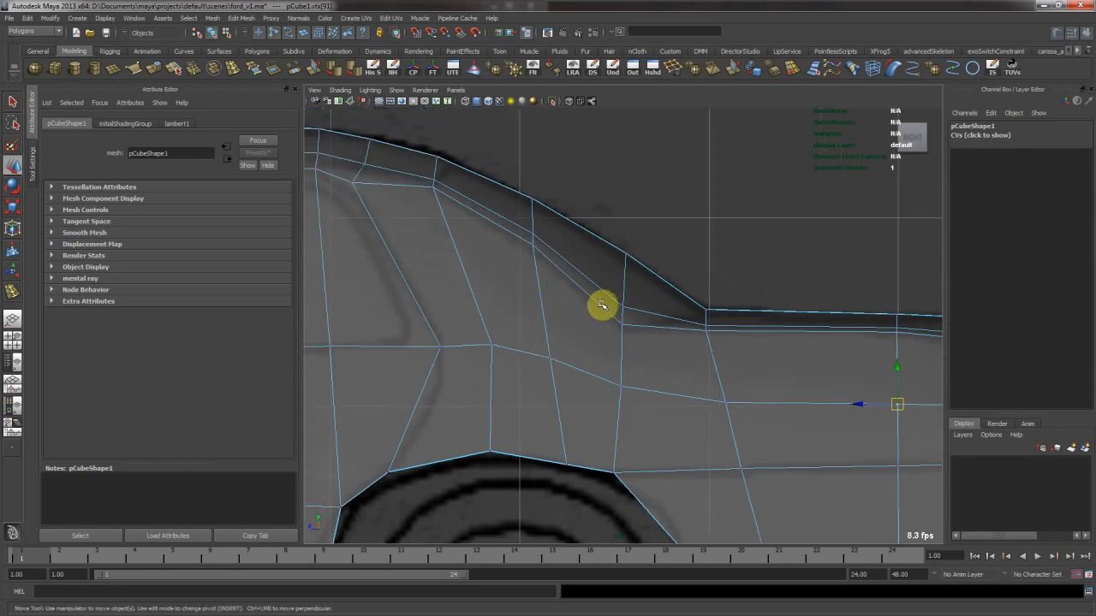
left_click(623, 316)
left_click_drag(622, 321, 628, 326)
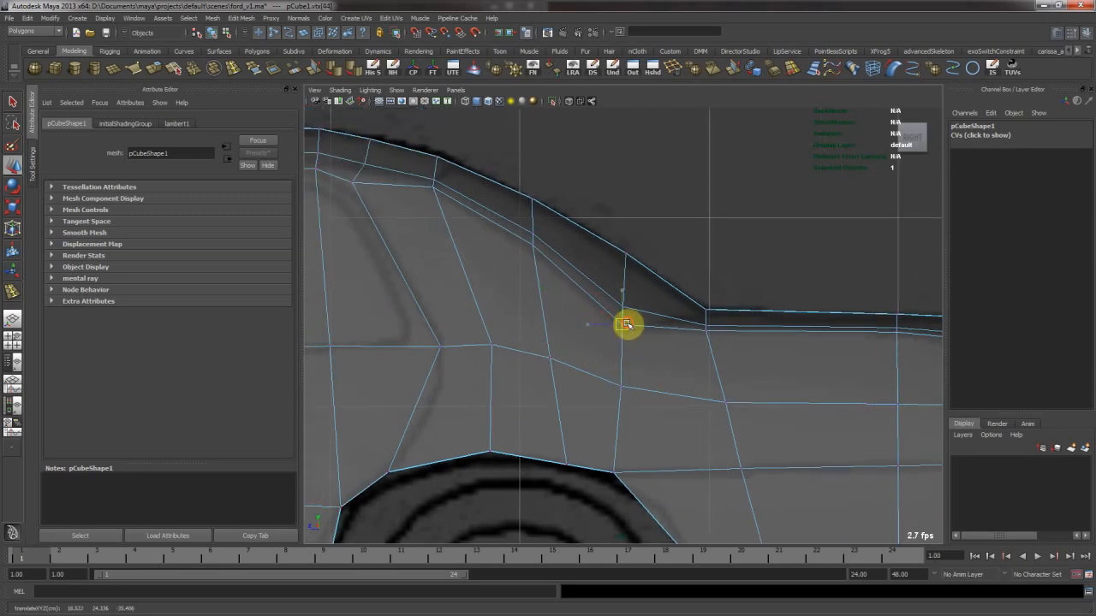
middle_click_drag(432, 188, 529, 291, "alt")
Adjust the vertex at the rear end of the window's upper line, just below the roof's rear bend
key("F8")
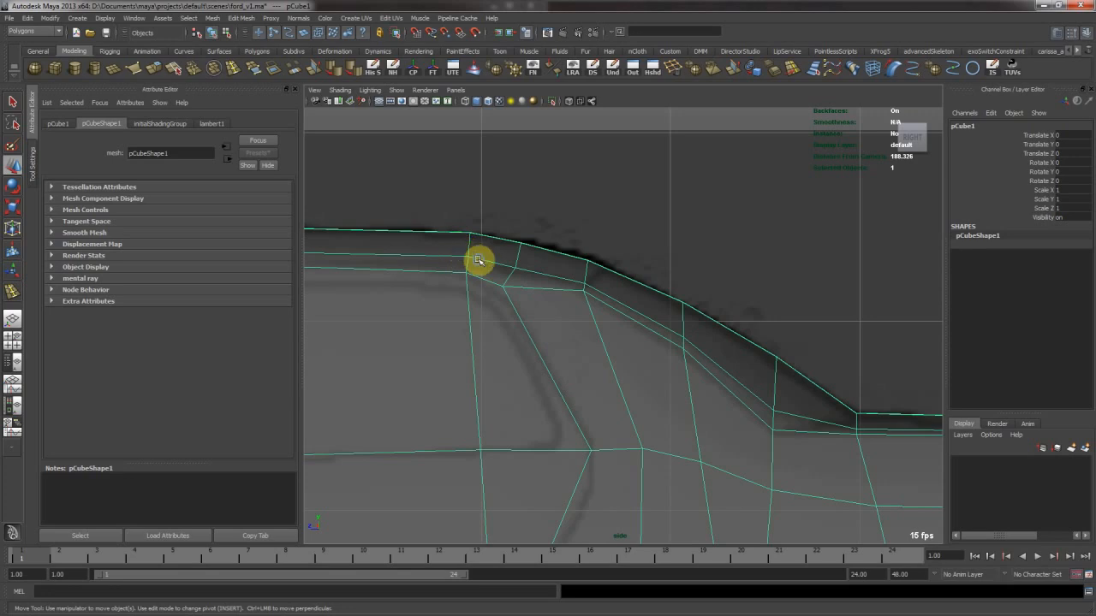
right_click_drag(478, 260, 455, 249)
left_click(465, 266)
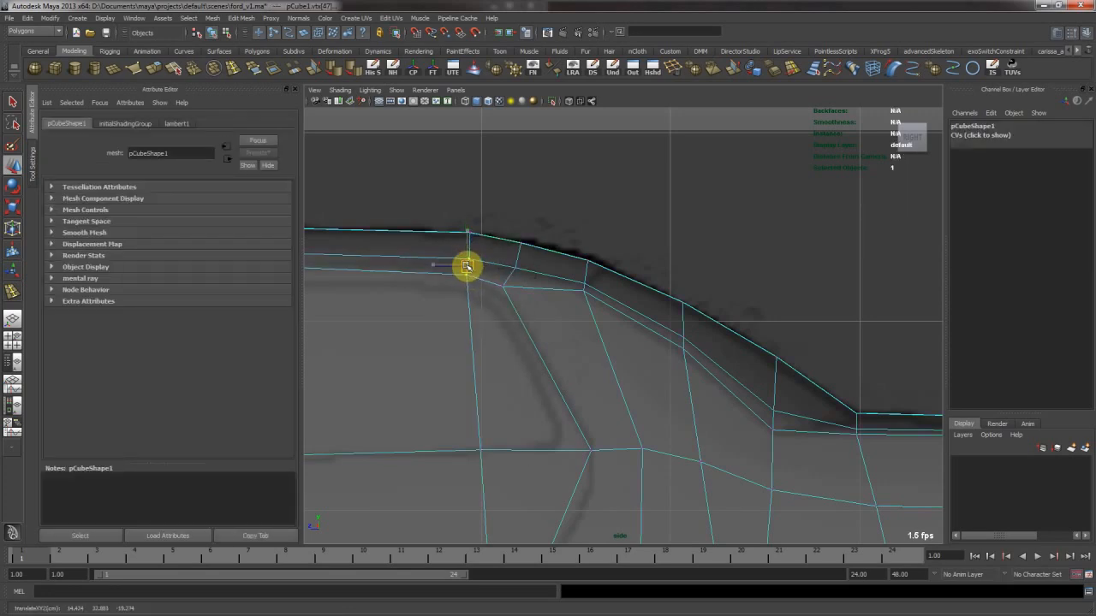
left_click(469, 260)
left_click(470, 268)
middle_click_drag(592, 335, 360, 255, "alt")
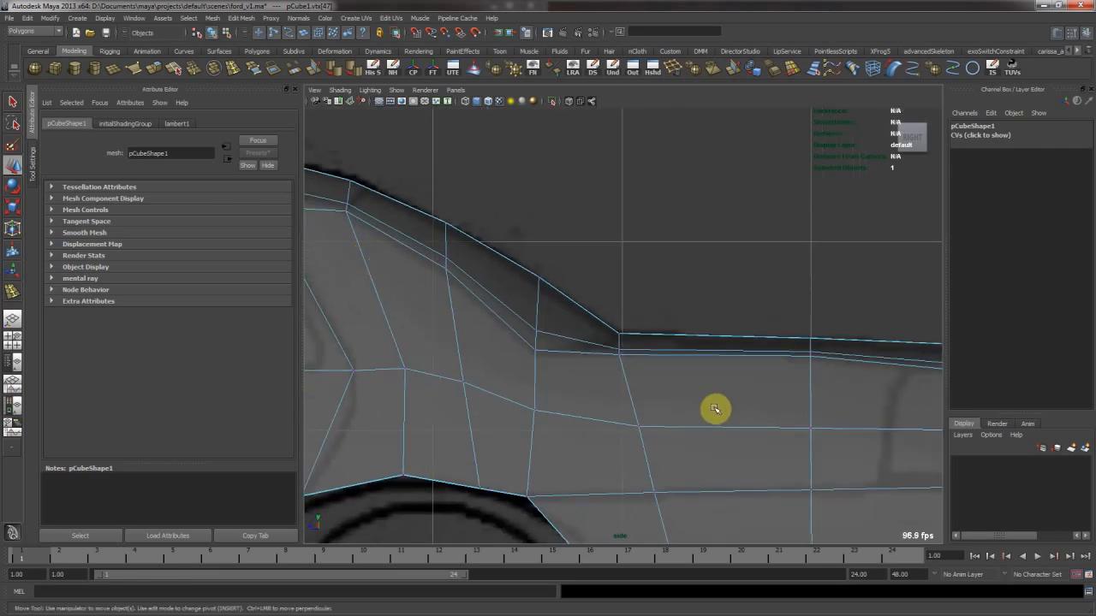
Select the narrow face strip running along the roof, rear pillar and trunk edge and examine its course
right_click_drag(540, 336, 541, 365)
left_click(552, 344)
double_click(526, 331, "shift")
right_click_drag(737, 365, 619, 350, "alt")
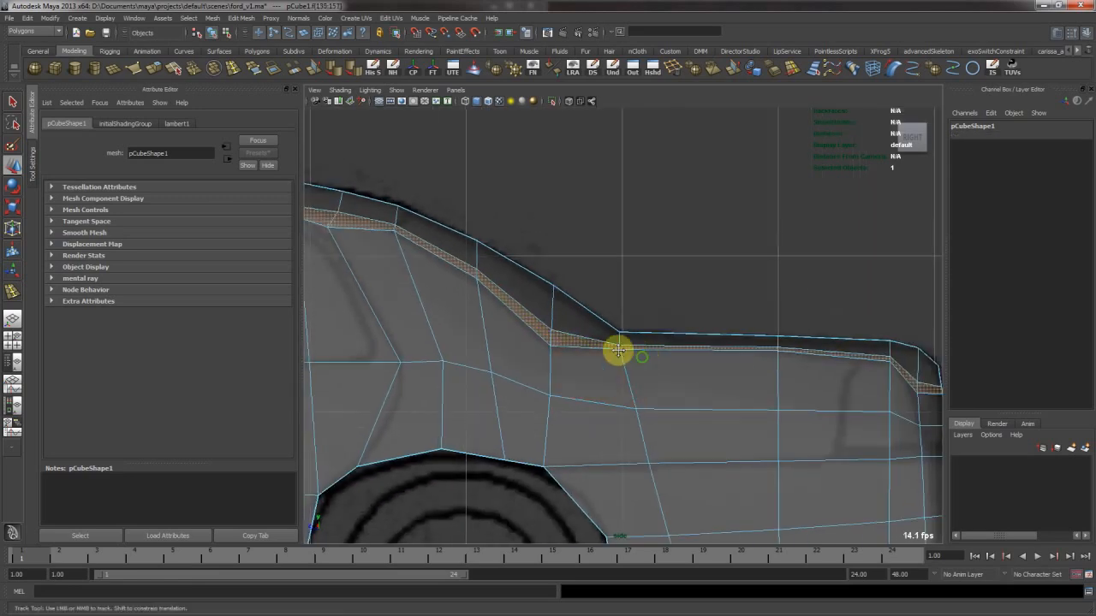
middle_click_drag(619, 350, 571, 338, "alt")
middle_click_drag(511, 374, 587, 375, "alt")
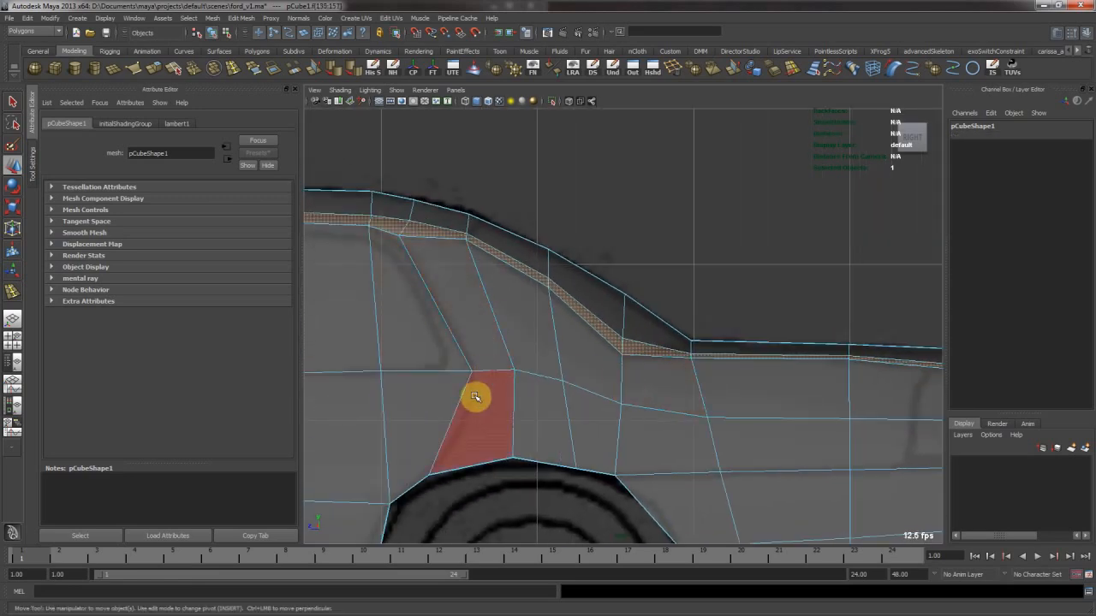
middle_click_drag(478, 279, 619, 305, "alt")
scroll(620, 305, "up", 2)
Reposition the vertices at the rear side window's upper corner to narrow the face strip along the roof's rear bend
right_click_drag(568, 261, 604, 346)
left_click(557, 248)
left_click_drag(517, 303, 559, 306)
left_click_drag(545, 292, 549, 288)
left_click_drag(477, 265, 502, 312)
middle_click_drag(501, 304, 497, 299)
right_click(546, 285)
left_click_drag(532, 274, 570, 305)
middle_click_drag(569, 305, 553, 303)
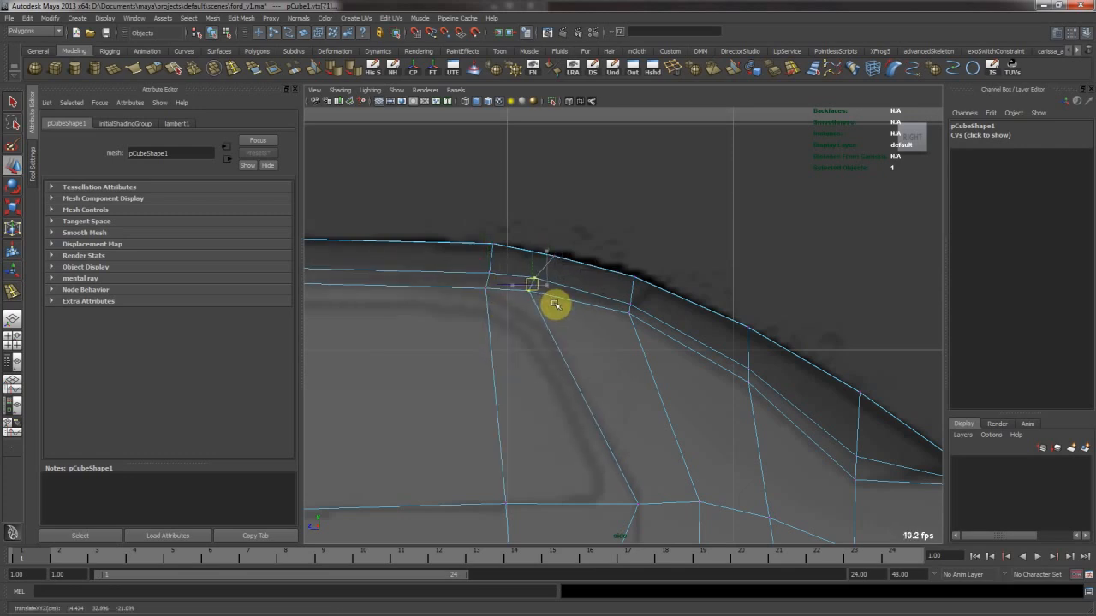
right_click_drag(570, 318, 495, 313, "alt")
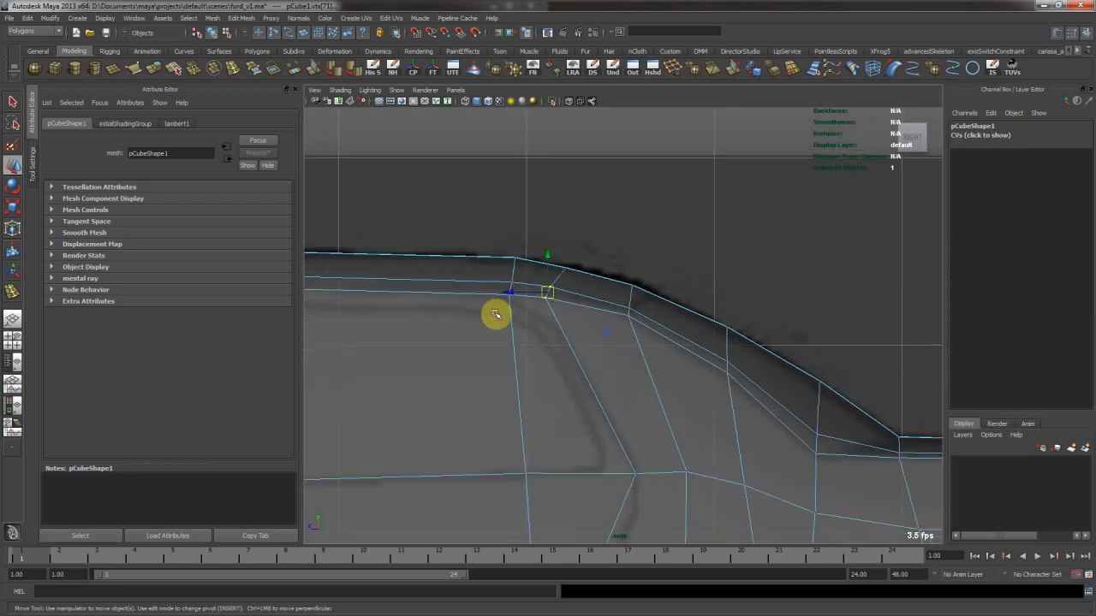
In the side view, nudge the vertex at the foot of the rear pillar to refine the window line
right_click_drag(579, 327, 506, 329, "alt")
middle_click_drag(636, 418, 565, 347, "alt")
right_click_drag(632, 374, 567, 372, "alt")
right_click_drag(595, 391, 636, 357)
right_click_drag(686, 412, 489, 349, "alt")
key("w")
right_click_drag(656, 347, 607, 347)
right_click_drag(668, 368, 798, 394, "alt")
left_click(717, 340)
left_click_drag(717, 339, 720, 341)
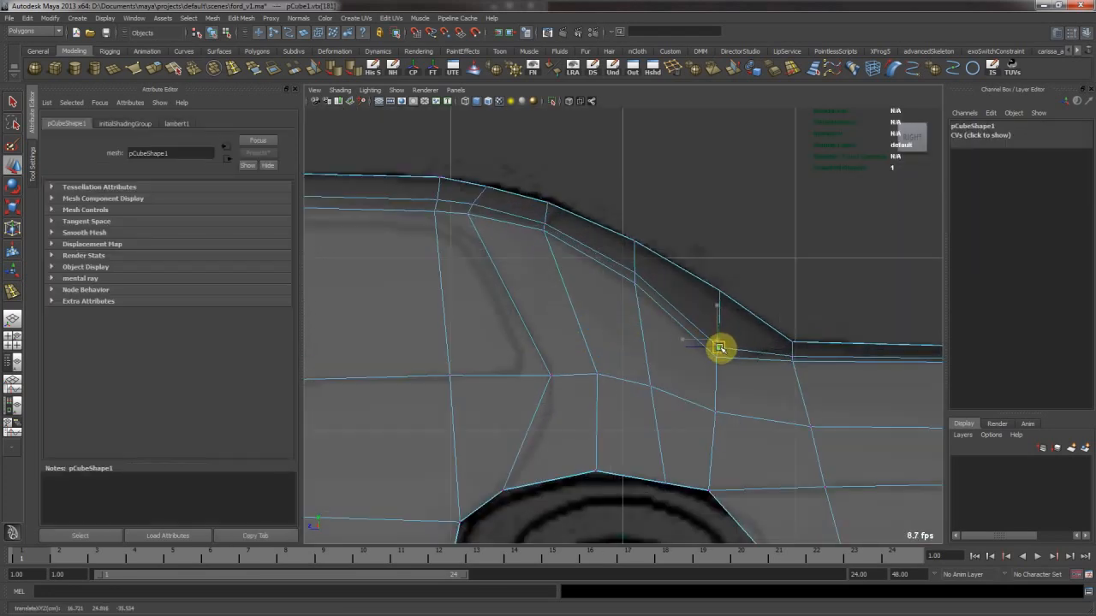
Examine the pillar base up close, and inspect the body's surface in perspective with nothing selected
right_click_drag(717, 352, 542, 368, "alt")
left_click(680, 331)
right_click_drag(663, 331, 504, 315, "alt")
middle_click_drag(503, 316, 606, 297, "alt")
key("space")
key("space")
left_click_drag(638, 274, 589, 311, "alt")
left_click(550, 282)
right_click_drag(551, 282, 619, 369, "alt")
left_click(619, 369)
left_click_drag(619, 369, 564, 364, "alt")
left_click(701, 385)
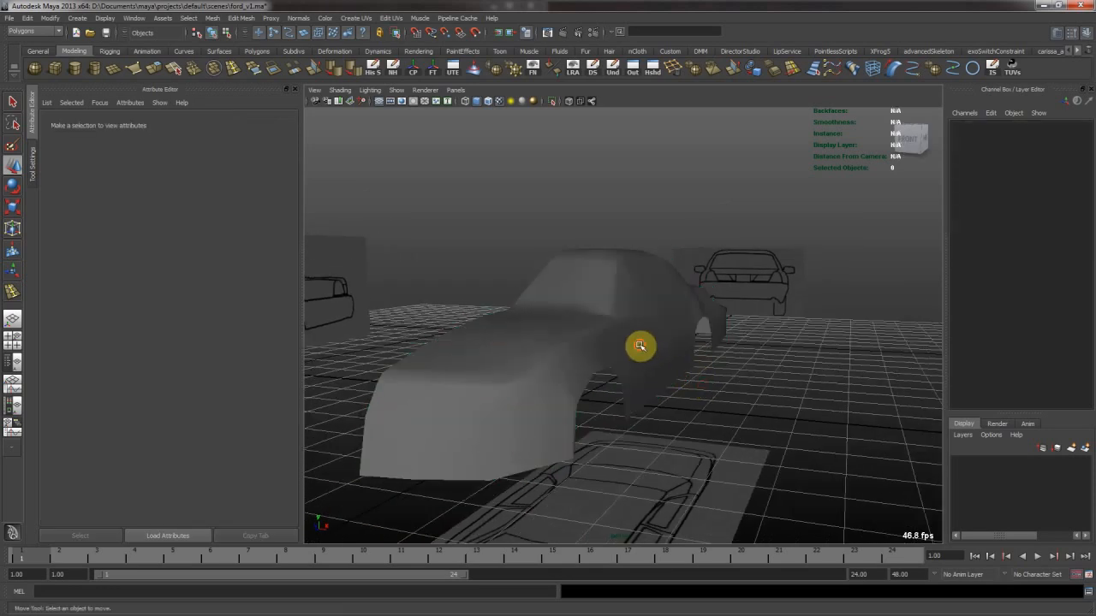
Insert an edge loop along the full length of the body side, just below the windows
left_click(607, 335)
right_click_drag(607, 335, 620, 336, "alt")
left_click(248, 74)
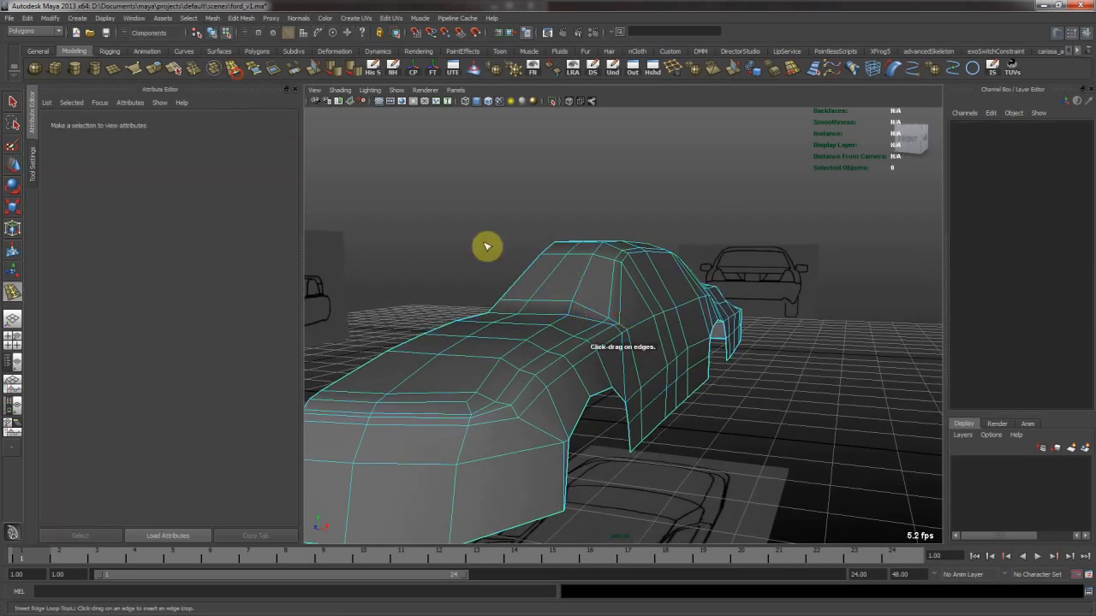
left_click_drag(660, 336, 653, 322)
left_click_drag(653, 322, 567, 349, "alt")
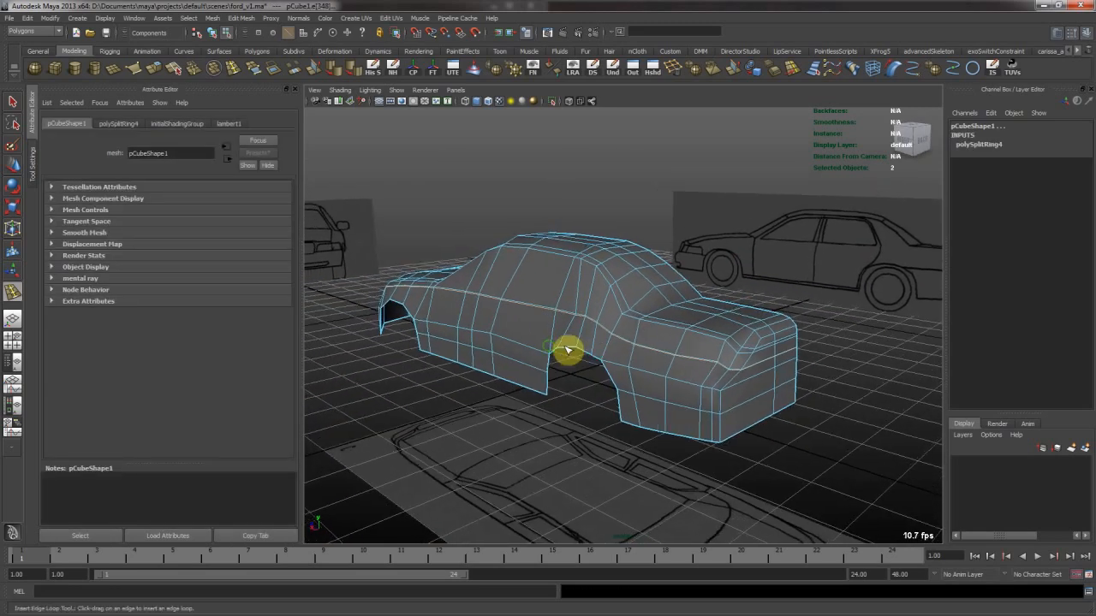
Adjust the spacing of the new lengthwise edge loop on the body side with the Slide Edge tool
right_click_drag(567, 349, 716, 325, "alt")
left_click_drag(717, 325, 630, 291, "alt")
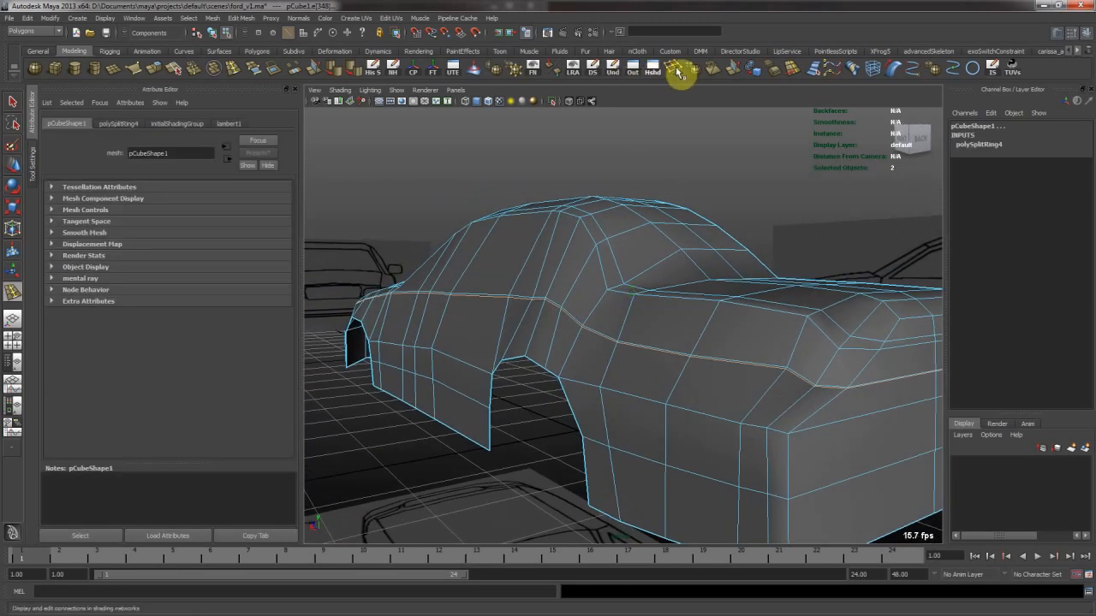
left_click(789, 73)
middle_click_drag(641, 286, 634, 286)
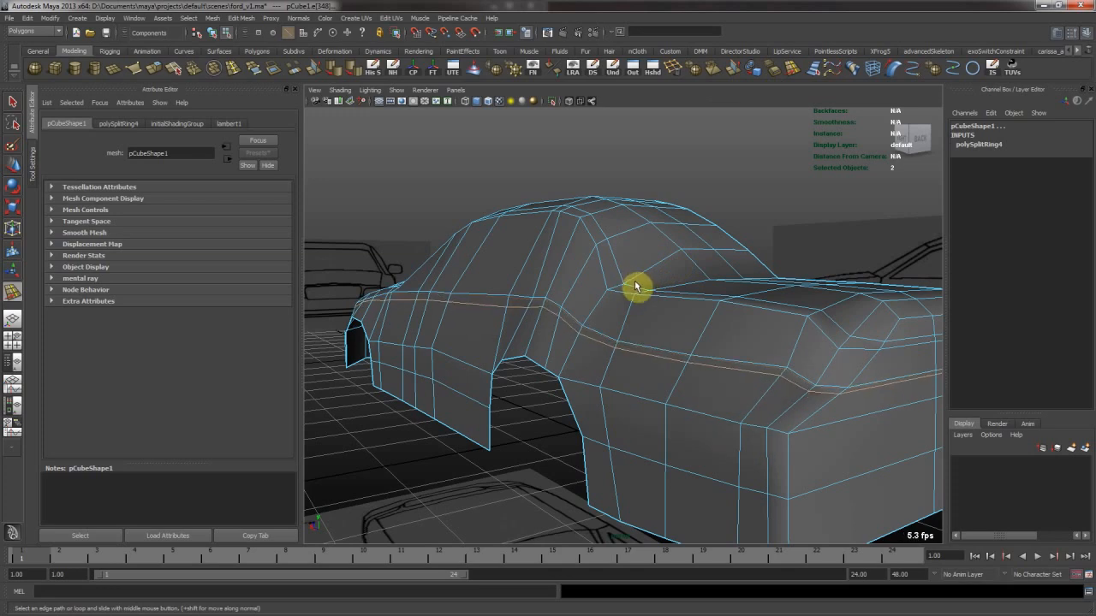
left_click(31, 162)
left_click_drag(191, 224, 239, 237)
middle_click_drag(542, 283, 569, 284)
left_click_drag(569, 284, 597, 297, "alt")
Return to object mode, inspect the body around the new loop, and display the mesh unsmoothed
key("w")
right_click_drag(571, 289, 617, 256)
left_click(821, 215)
right_click_drag(853, 269, 578, 283, "alt")
left_click_drag(575, 283, 577, 331, "alt")
left_click(578, 330)
middle_click_drag(579, 316, 548, 306, "alt")
key("1")
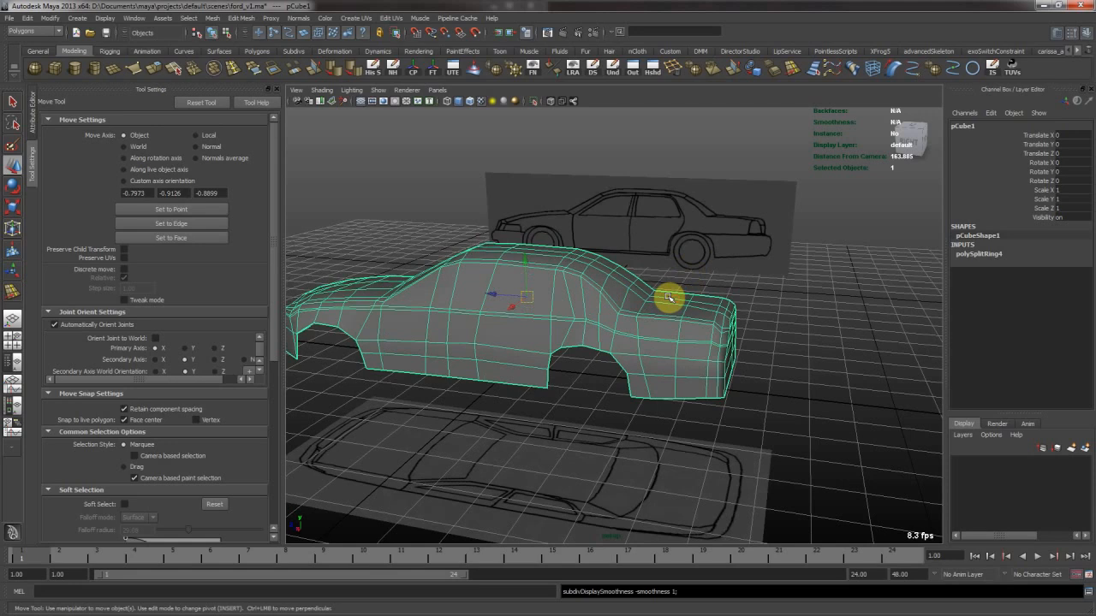
In the top view with X-ray shading, move the inner vertices of the roof's rear edge onto the reference line
key("space")
key("space")
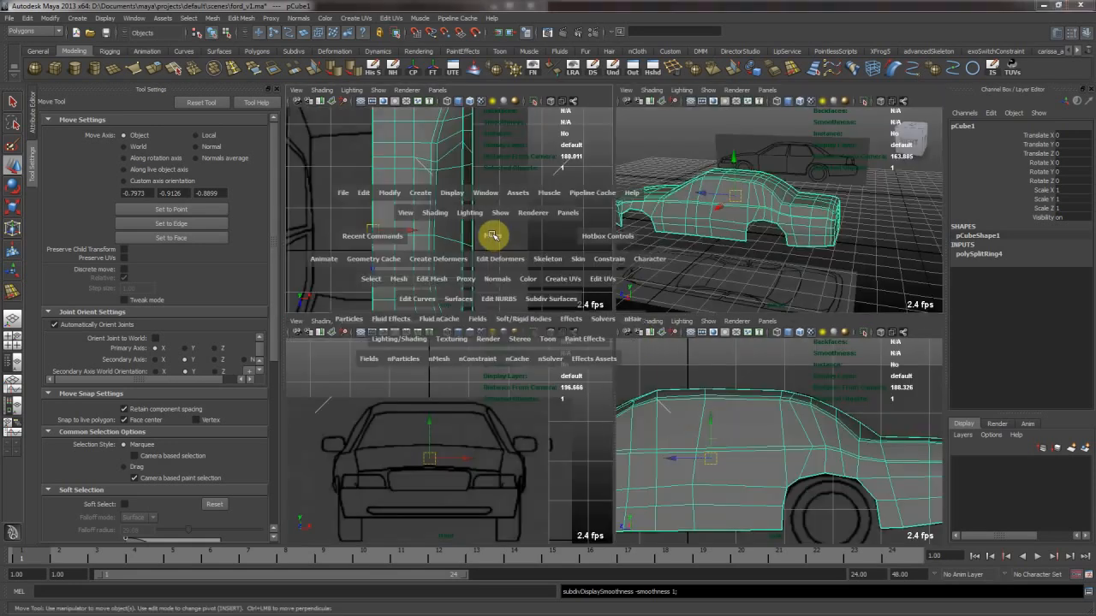
key("alt+x")
middle_click_drag(696, 224, 694, 308, "alt")
right_click_drag(529, 330, 548, 333, "alt")
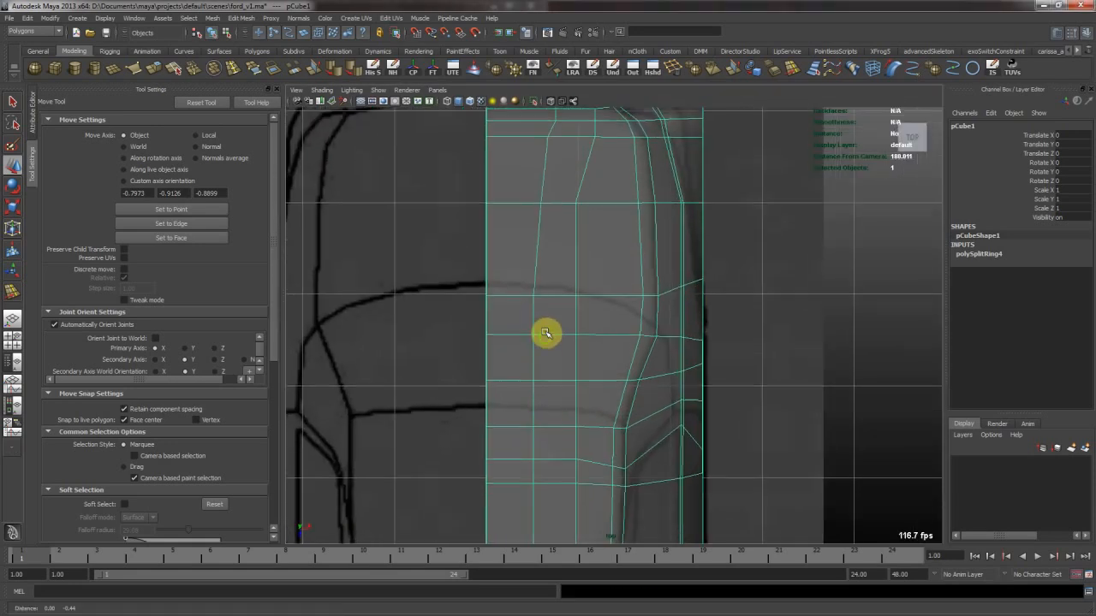
middle_click_drag(548, 333, 560, 281, "alt")
middle_click_drag(575, 378, 578, 366, "alt")
right_click_drag(508, 317, 553, 351, "alt")
left_click_drag(465, 359, 609, 400)
left_click_drag(528, 417, 531, 389)
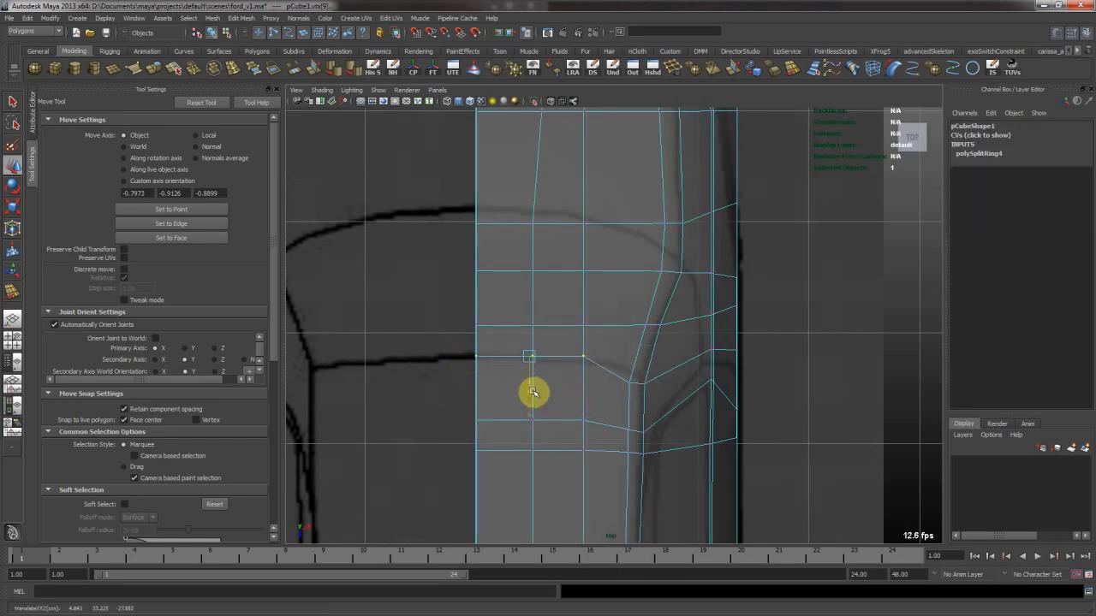
Adjust the outer vertices of the roof's rear edge to follow the curved reference line
right_click_drag(531, 392, 634, 384, "alt")
left_click_drag(613, 369, 642, 428)
middle_click_drag(661, 381, 661, 367)
left_click_drag(653, 406, 677, 418)
middle_click_drag(681, 382, 681, 378)
Shift the inner vertices of the trunk row behind the rear window toward the rear, forming a gentle curve
middle_click_drag(612, 303, 635, 363, "alt")
left_click_drag(407, 293, 591, 369)
middle_click_drag(591, 369, 579, 294)
left_click_drag(385, 232, 536, 306)
middle_click_drag(536, 305, 526, 274)
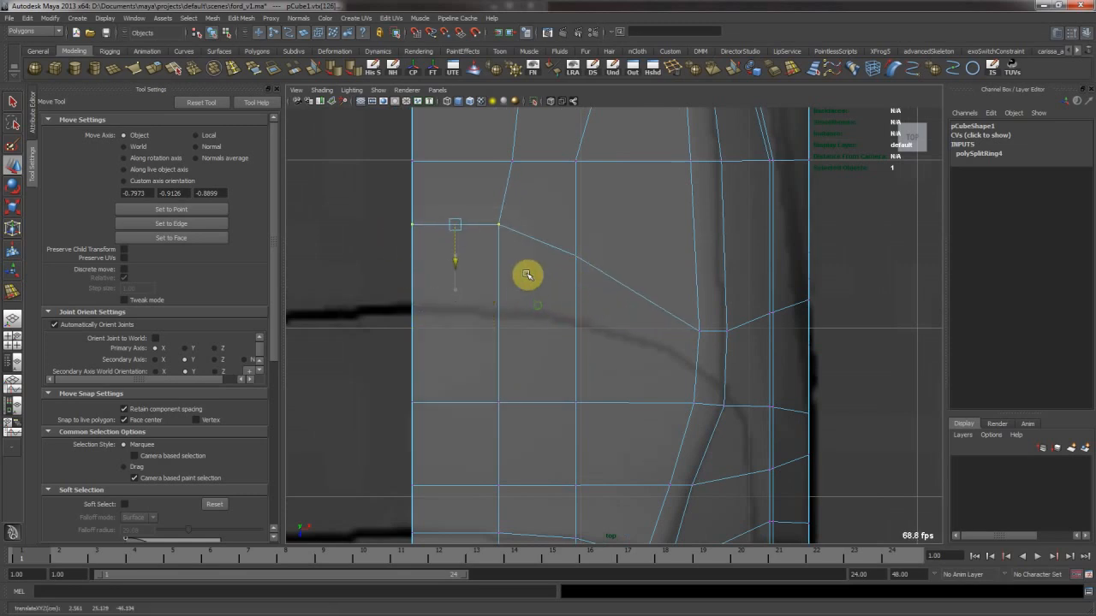
left_click_drag(550, 246, 626, 281)
middle_click_drag(626, 281, 622, 260)
Move the rear window's base row rearward, shaping its vertices to the curved reference line in the top view
left_click_drag(326, 388, 700, 421)
middle_click_drag(591, 416, 592, 381)
middle_click_drag(659, 356, 659, 349)
left_click_drag(674, 358, 706, 374)
middle_click_drag(695, 365, 702, 371)
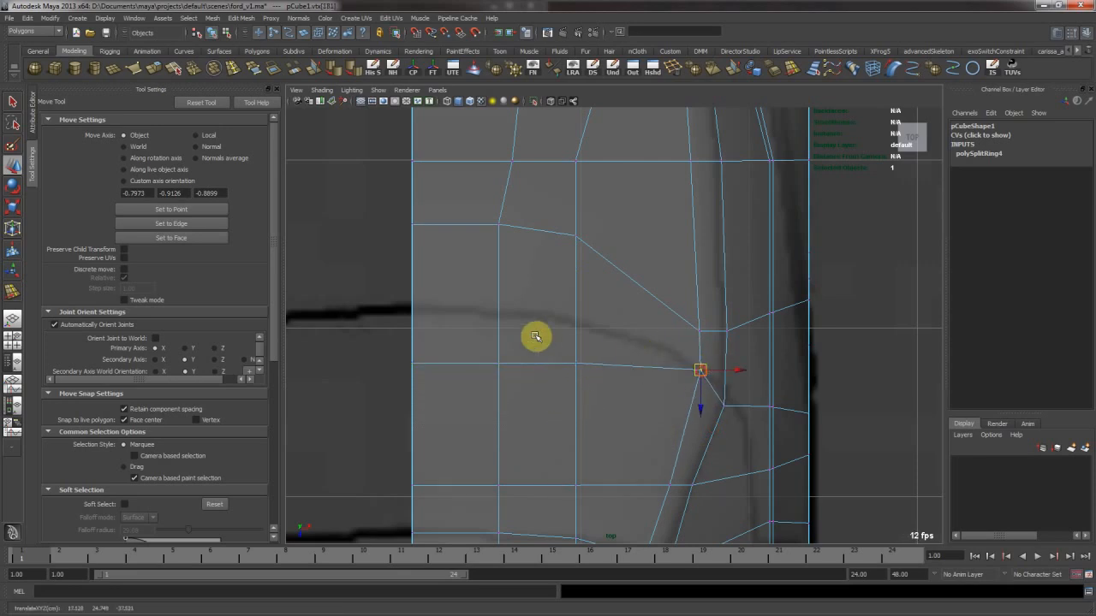
left_click_drag(520, 345, 575, 362)
left_click_drag(475, 344, 519, 377)
middle_click_drag(540, 311, 525, 256)
left_click_drag(377, 316, 438, 414)
middle_click_drag(491, 316, 483, 264)
Reposition the trunk lid vertices in the top view to even out its lengthwise edges
scroll(651, 364, "down", 3)
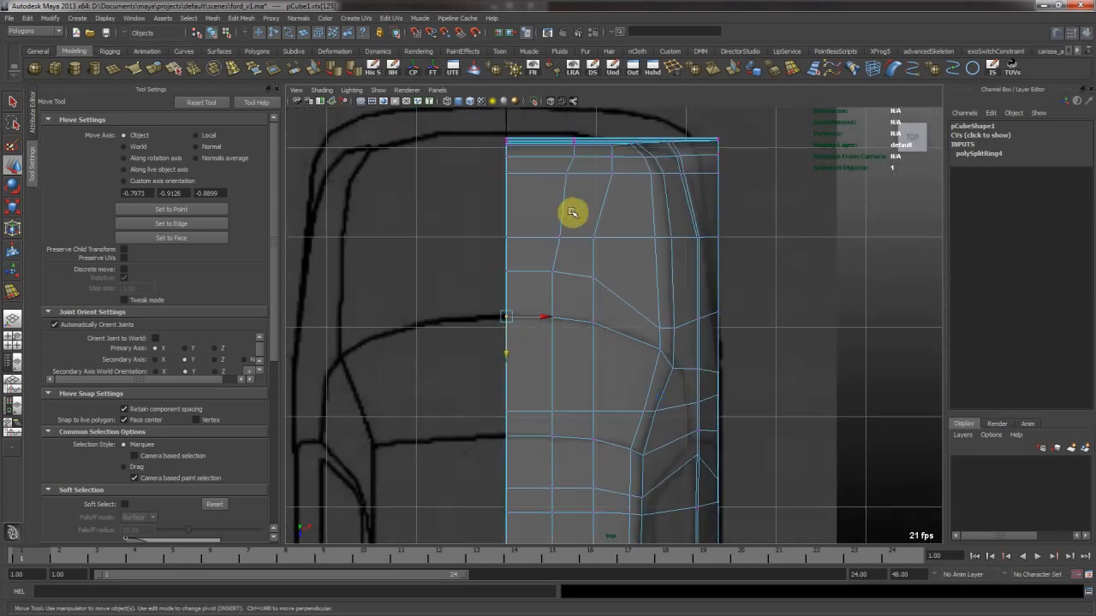
middle_click_drag(572, 212, 511, 286, "alt")
scroll(522, 291, "up", 3)
left_click_drag(553, 299, 588, 325)
mouse_move(586, 328)
middle_mouse_down()
mouse_move(607, 316)
mouse_move(597, 310)
middle_mouse_up()
left_click_drag(597, 298, 645, 324)
middle_click_drag(653, 320, 666, 325)
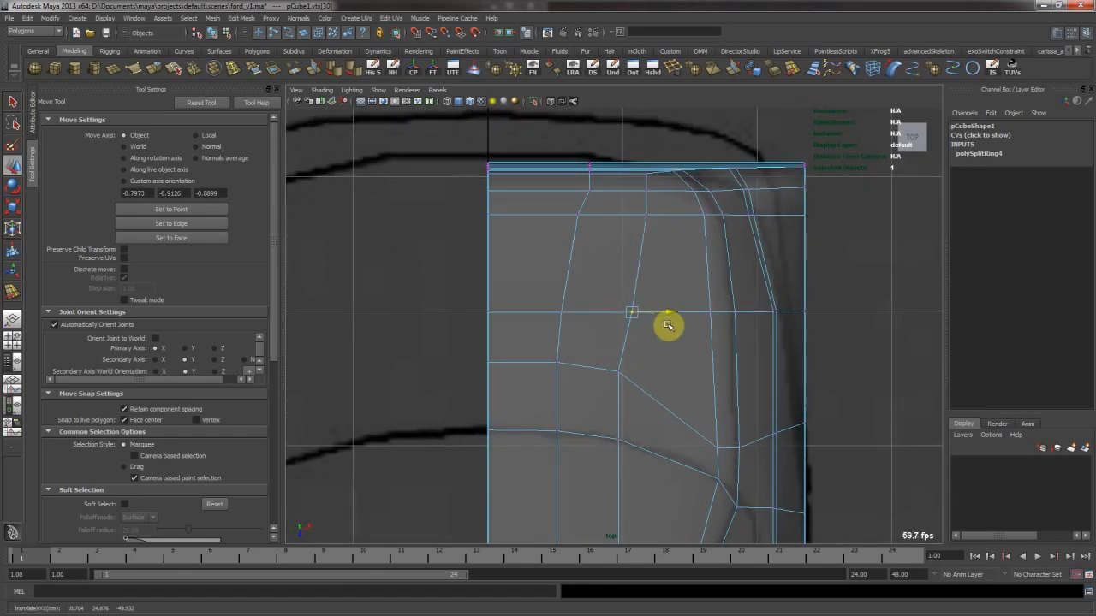
left_click_drag(606, 377, 643, 363)
middle_click_drag(676, 368, 683, 370)
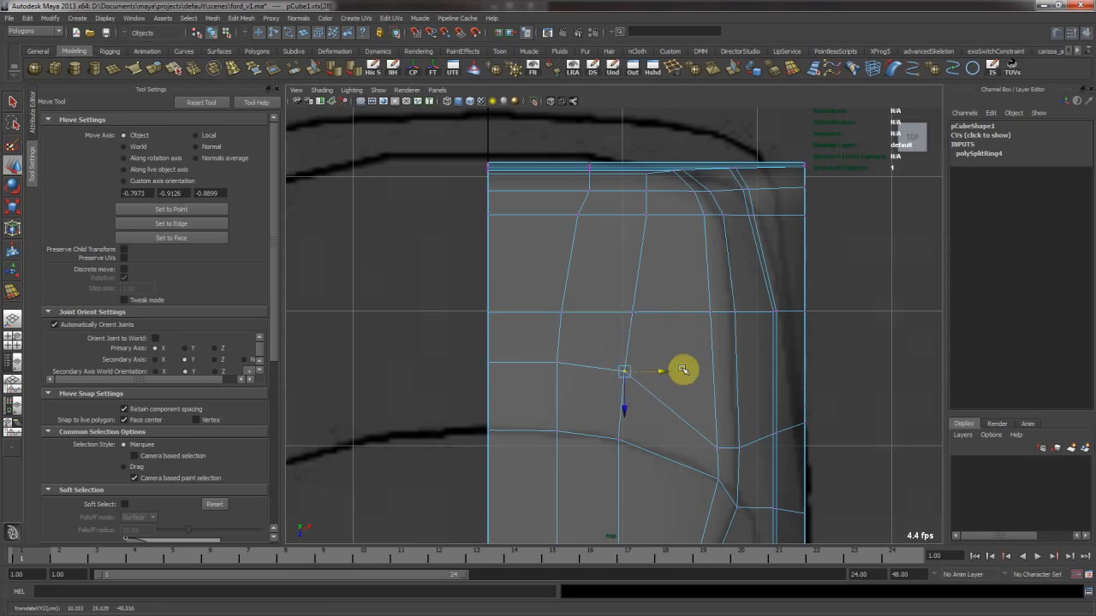
In the side view, move the central rear window base vertices down to the trunk line of the reference
left_click_drag(700, 418, 747, 454)
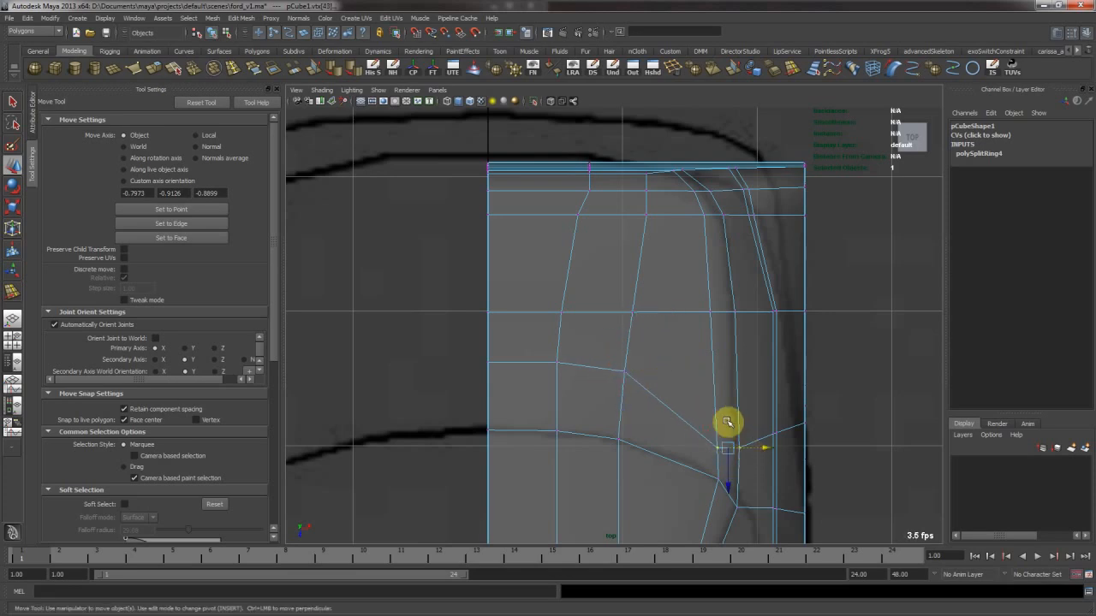
key("space")
key("space")
left_click_drag(765, 288, 765, 276, "alt")
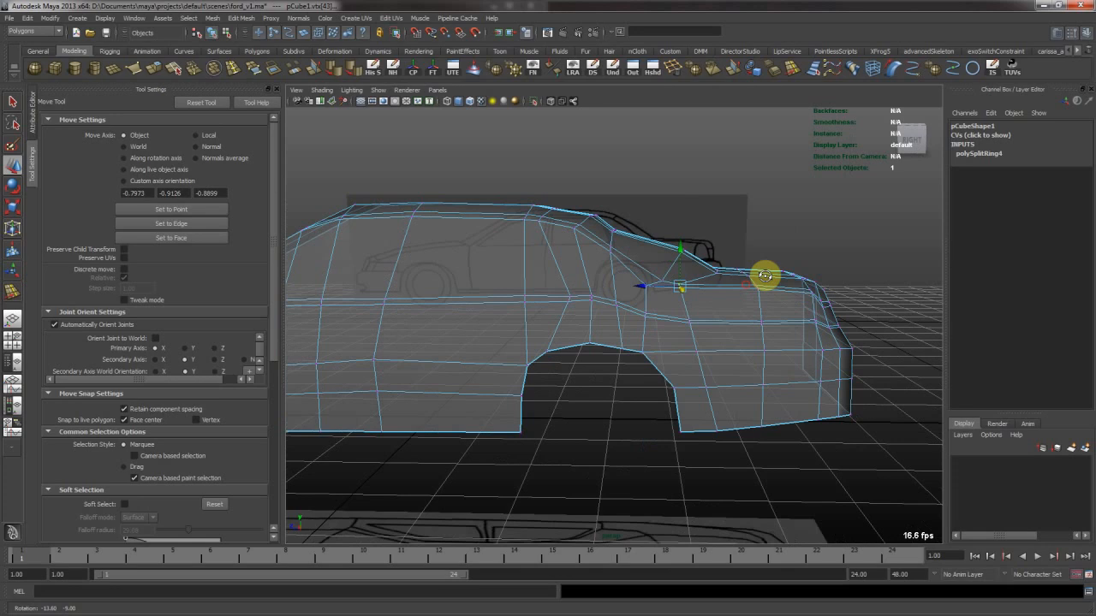
key("space")
key("space")
right_click_drag(631, 445, 697, 397, "alt")
middle_click_drag(697, 397, 664, 407, "alt")
right_click_drag(664, 407, 722, 362, "alt")
middle_click_drag(721, 362, 710, 356, "alt")
left_click_drag(663, 320, 713, 356)
left_click_drag(695, 345, 654, 389)
left_click(676, 331)
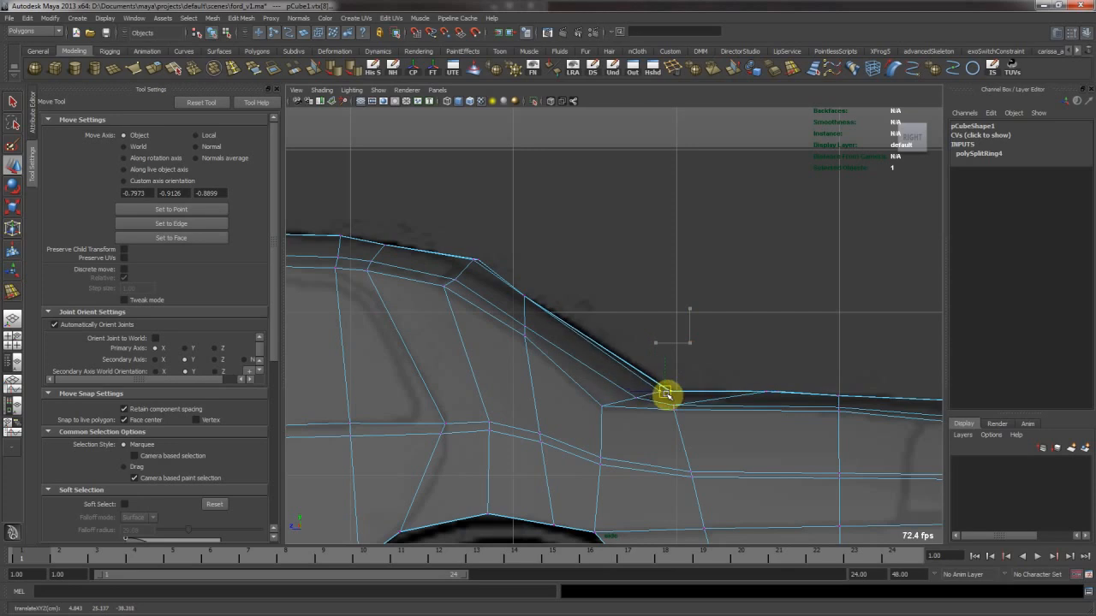
Shift the central rear window base vertices rearward, and lower the roof's rear edge vertices onto the side reference line
key("space")
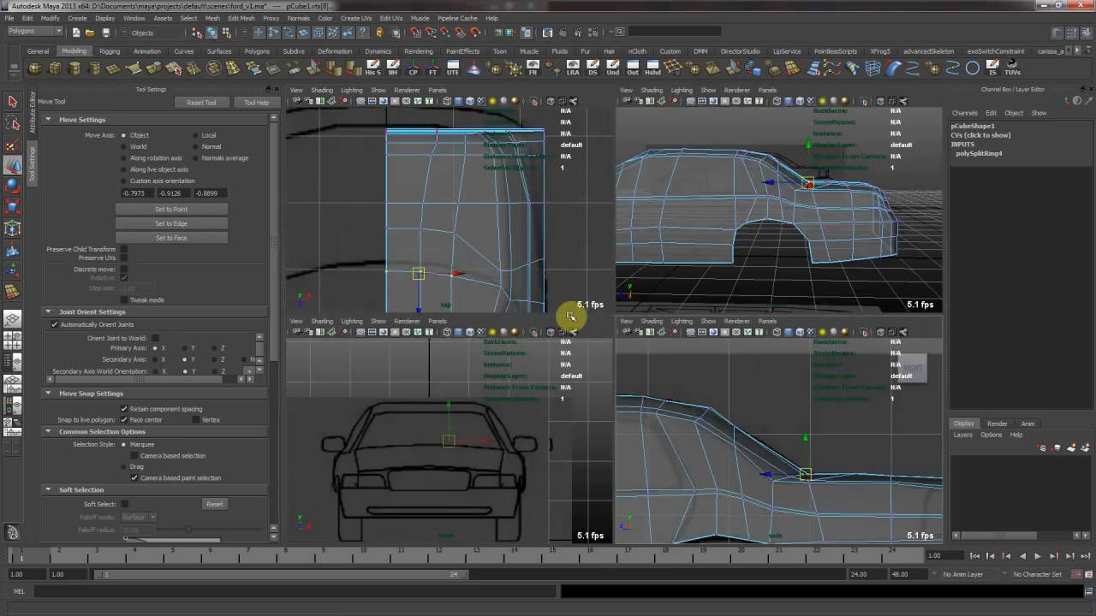
left_click_drag(424, 294, 423, 288)
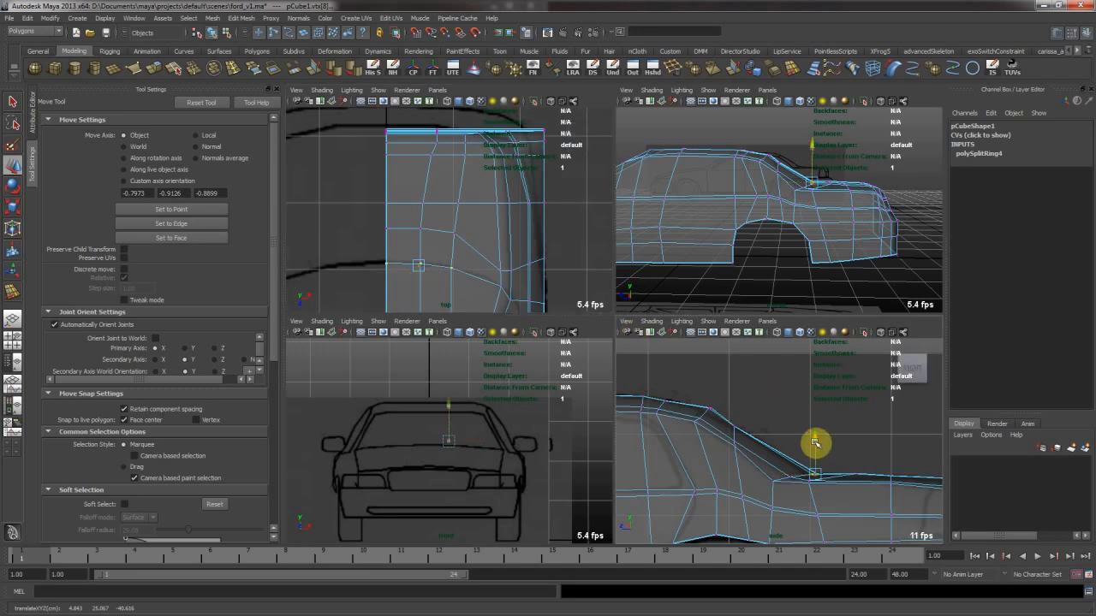
key("space")
middle_click_drag(485, 239, 555, 276, "alt")
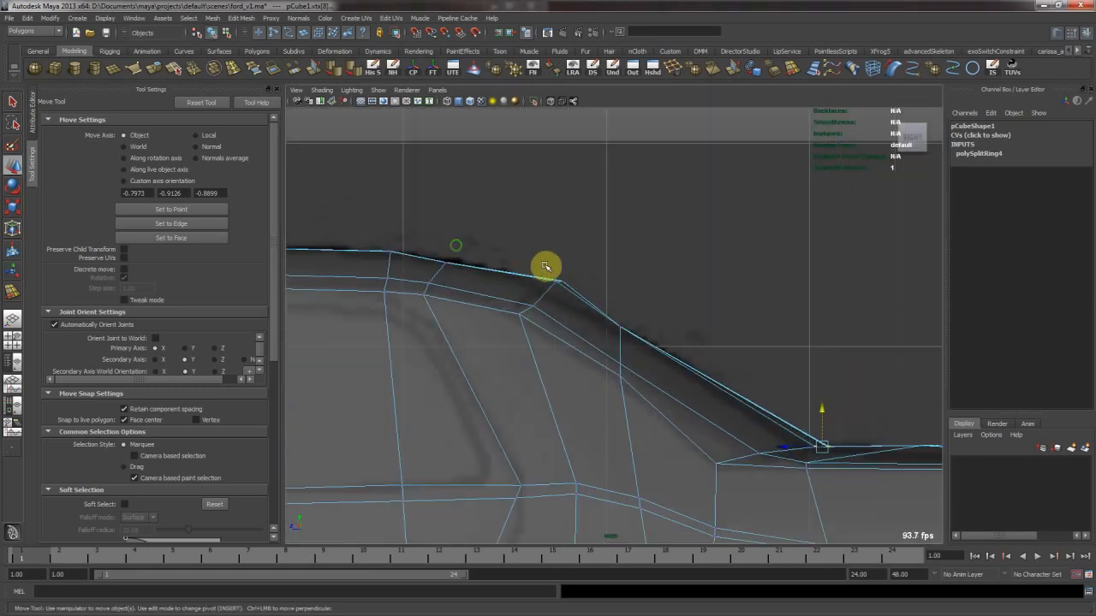
left_click_drag(559, 245, 560, 256)
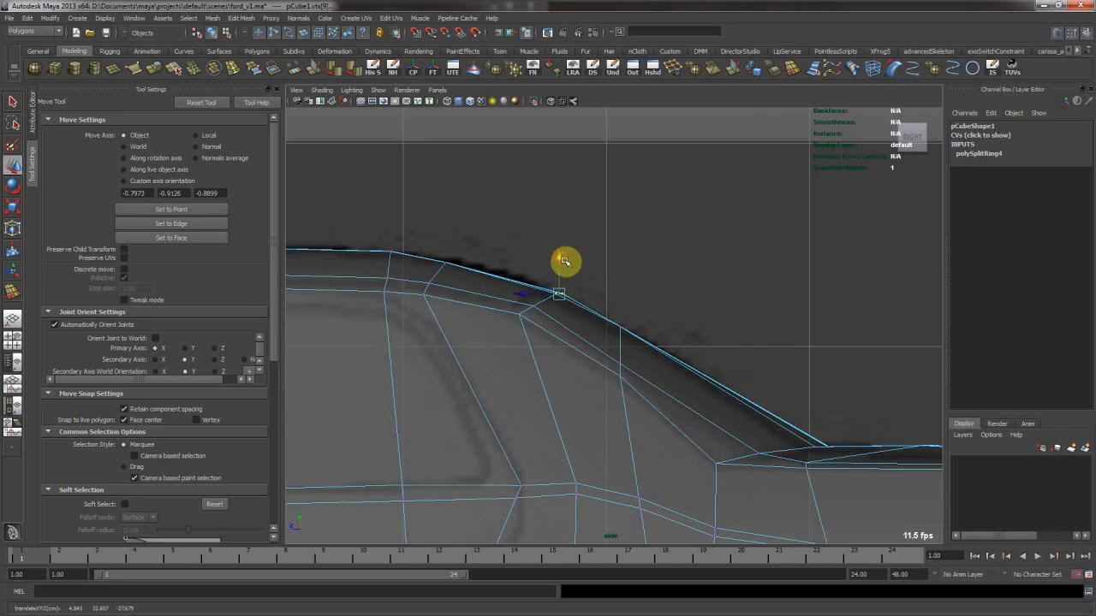
key("space")
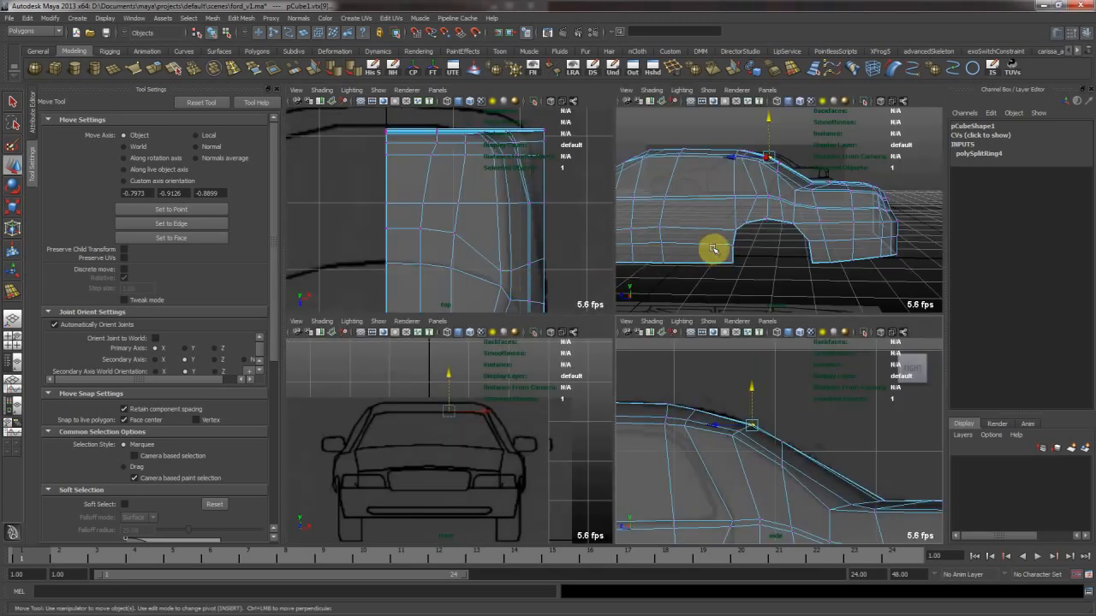
Insert an edge loop just behind the rear window base, running down the rear fender along the wheel arch
middle_click_drag(746, 251, 733, 223, "alt")
left_click_drag(734, 222, 734, 245, "alt")
right_click_drag(734, 246, 782, 209)
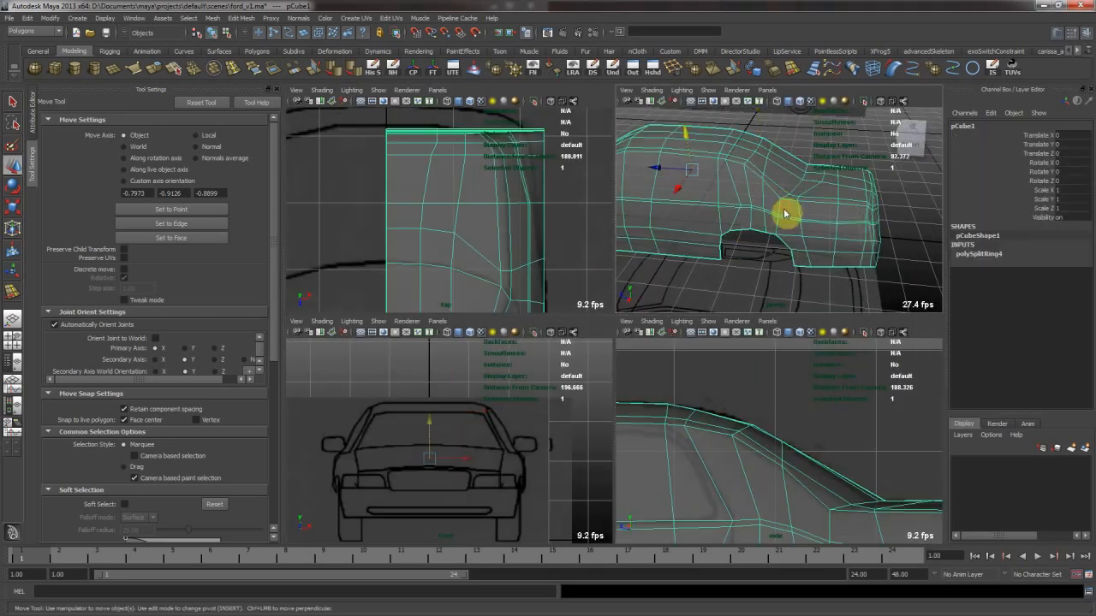
key("space")
left_click_drag(559, 284, 566, 249, "alt")
right_click_drag(567, 249, 653, 247, "alt")
middle_click_drag(653, 248, 636, 323, "alt")
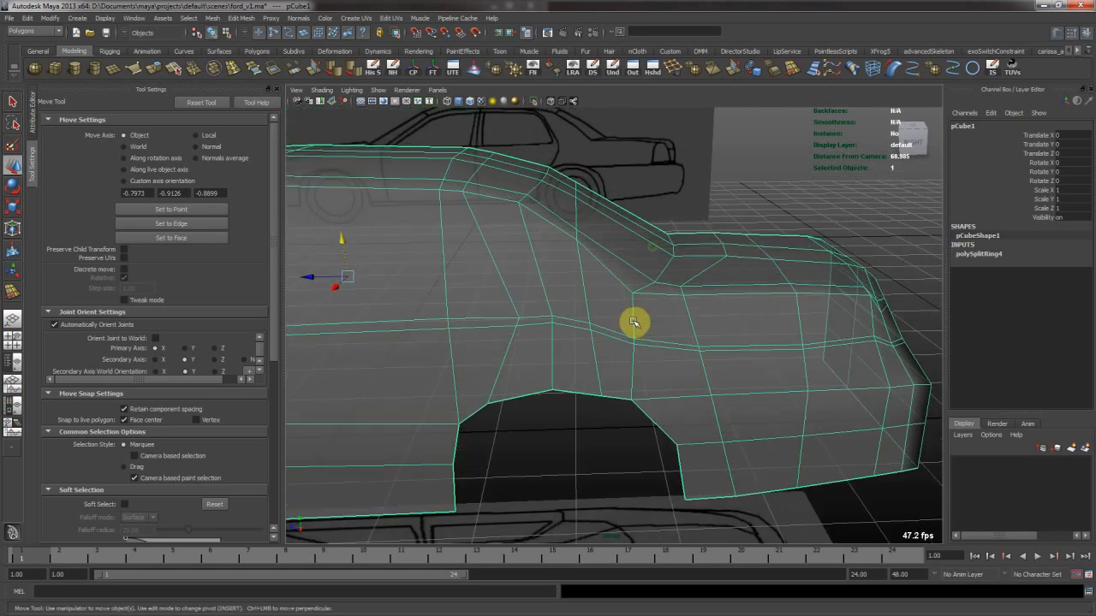
left_click(249, 72)
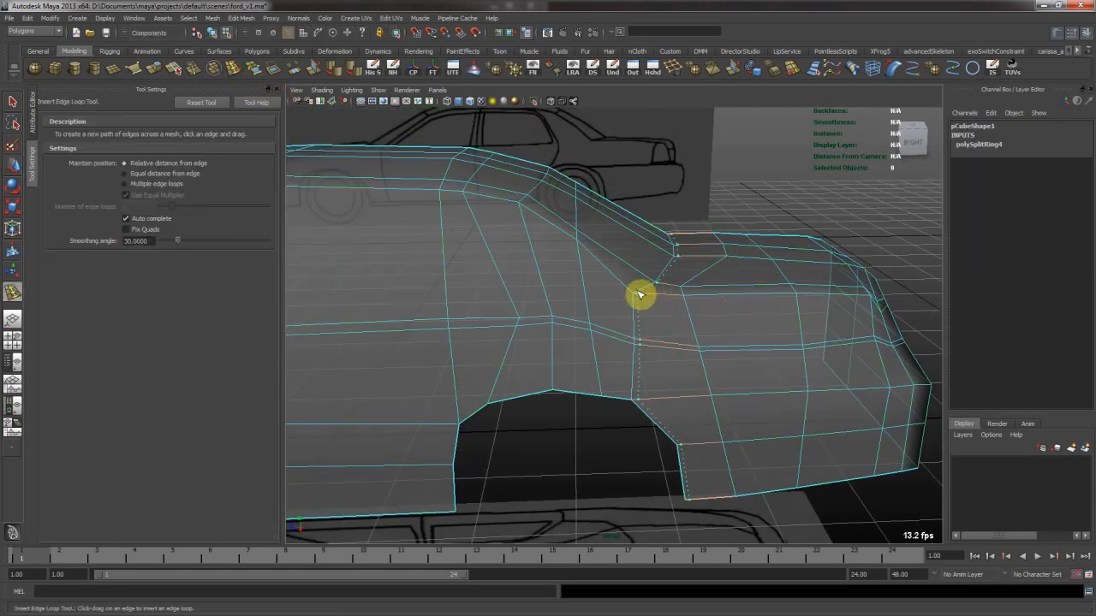
left_click_drag(640, 295, 641, 295)
key("w")
key("F8")
Preview the body smoothed and inspect its rear, side and hood surfaces from several angles
middle_click_drag(587, 244, 663, 291, "alt")
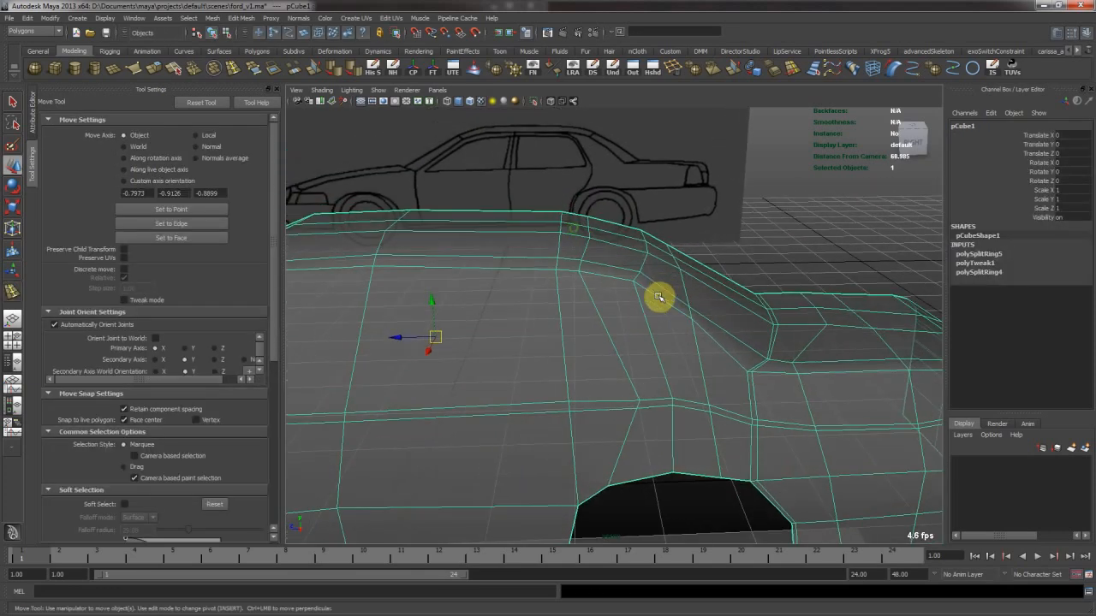
key("3")
left_click(803, 242)
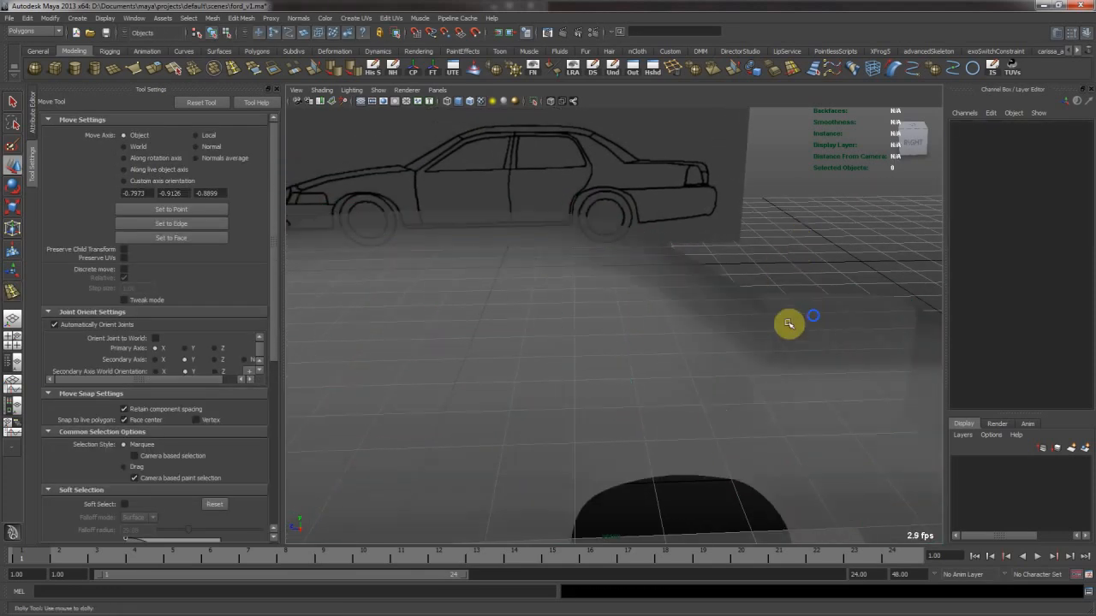
right_click_drag(814, 315, 657, 338, "alt")
left_click(656, 340)
key("alt+x")
left_click(785, 263)
left_click_drag(792, 282, 623, 361, "alt")
left_click_drag(565, 409, 702, 367, "alt")
left_click(656, 374)
mouse_move(702, 367)
middle_mouse_down("alt")
mouse_move(621, 382)
mouse_move(715, 371)
middle_mouse_up("alt")
left_click(694, 428)
left_click_drag(591, 380, 563, 341, "alt")
left_click(610, 377)
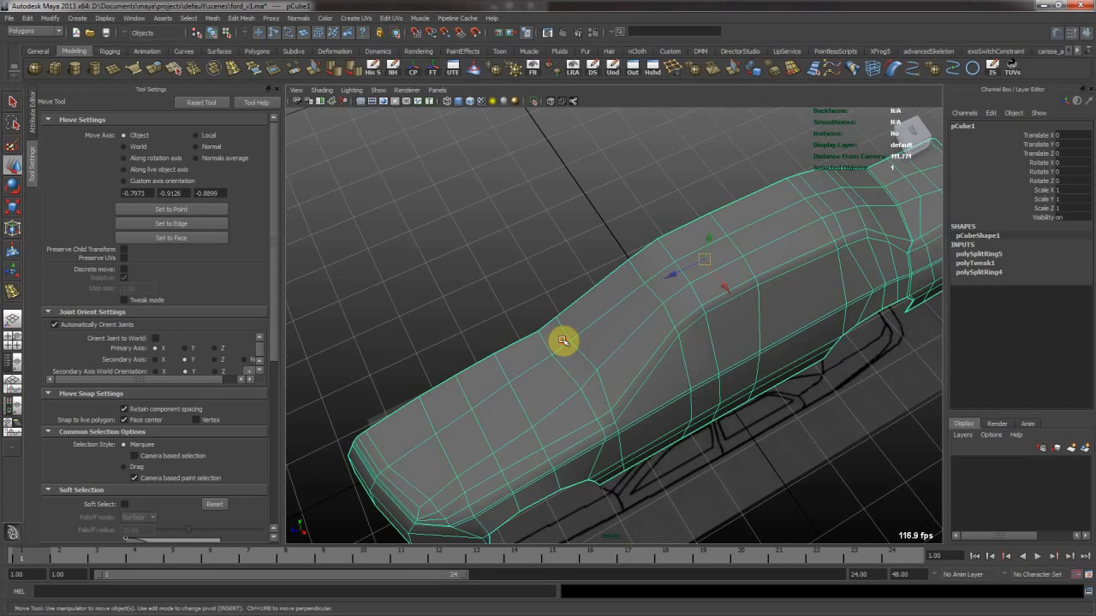
In the top view, move the inner vertices of the two rows at the windshield base forward, aligning the rear row with the reference line
key("space")
key("space")
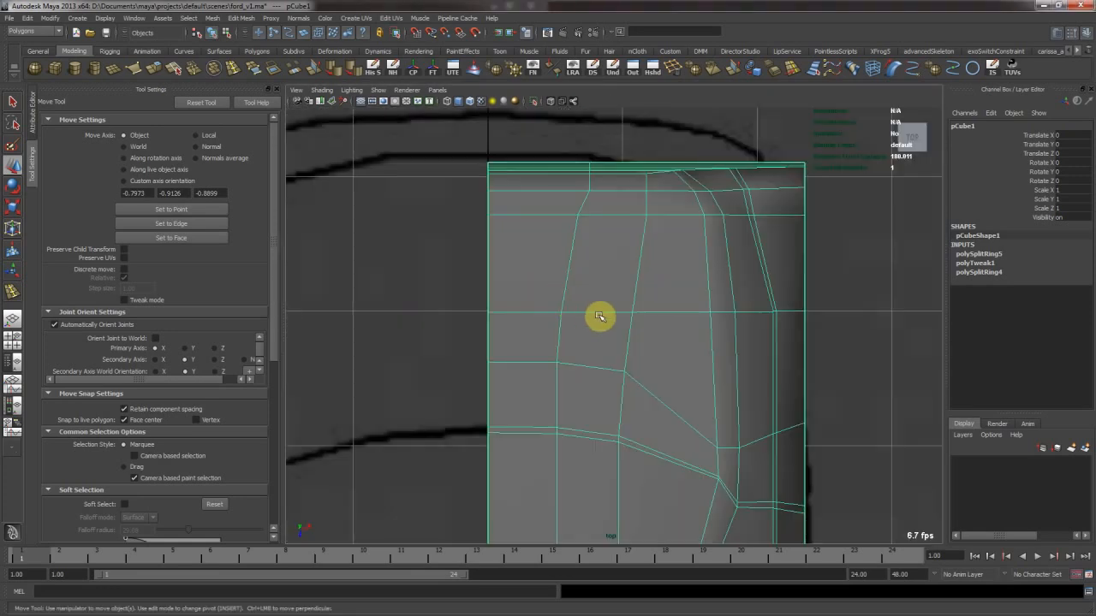
left_click_drag(586, 475, 570, 193, "alt")
middle_click_drag(570, 193, 569, 28, "alt")
middle_click_drag(584, 400, 576, 342, "alt")
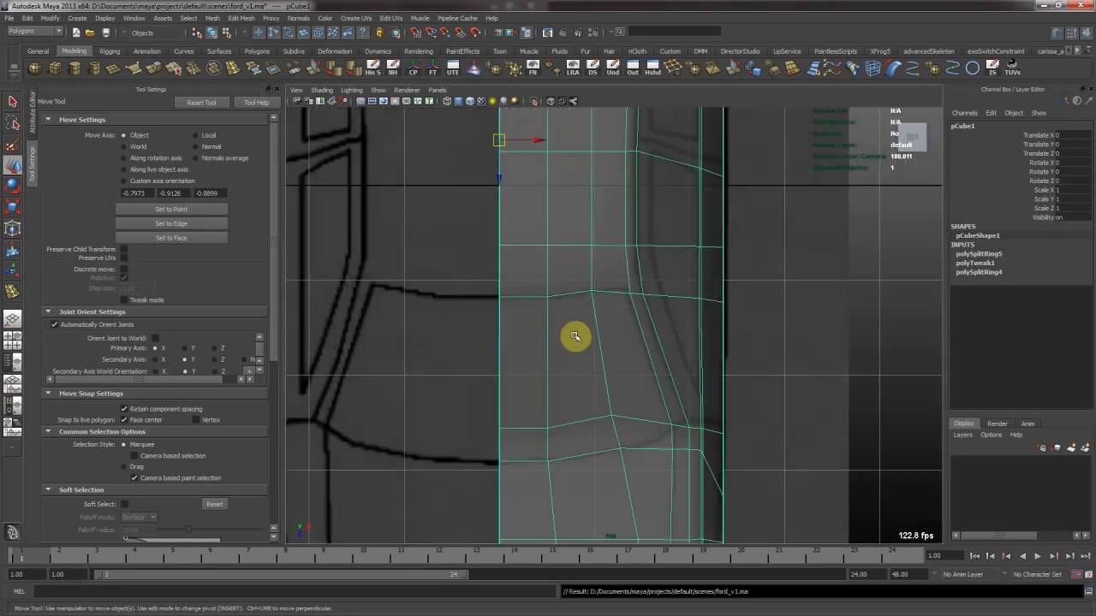
middle_click_drag(580, 382, 573, 341, "alt")
right_click_drag(573, 341, 639, 373, "alt")
middle_click_drag(639, 373, 618, 358, "alt")
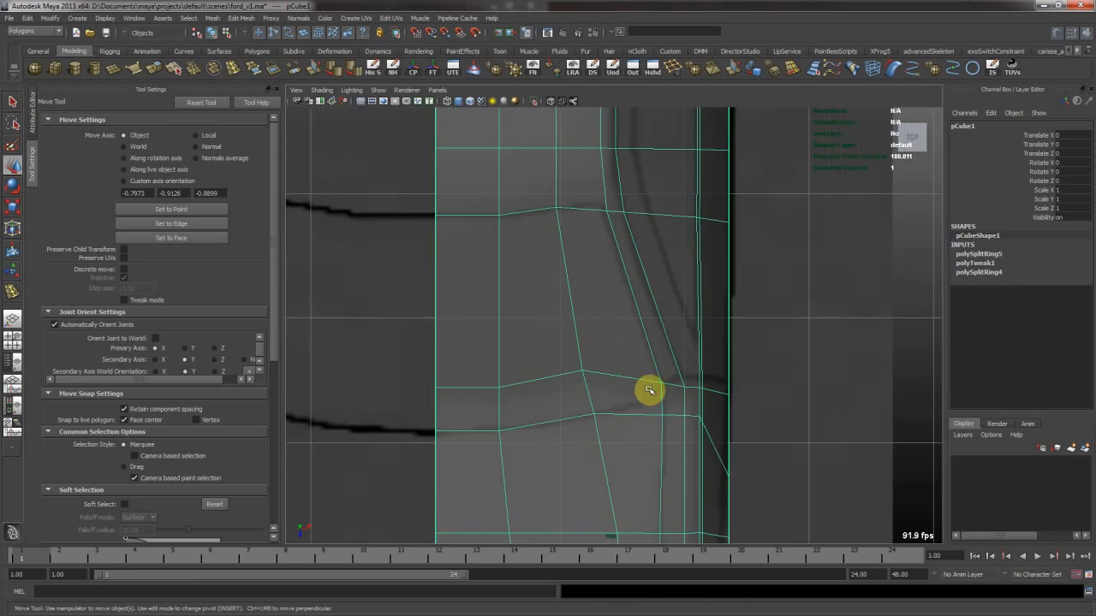
right_click_drag(667, 391, 630, 382)
middle_click_drag(631, 382, 584, 360, "alt")
right_click_drag(585, 360, 594, 369, "alt")
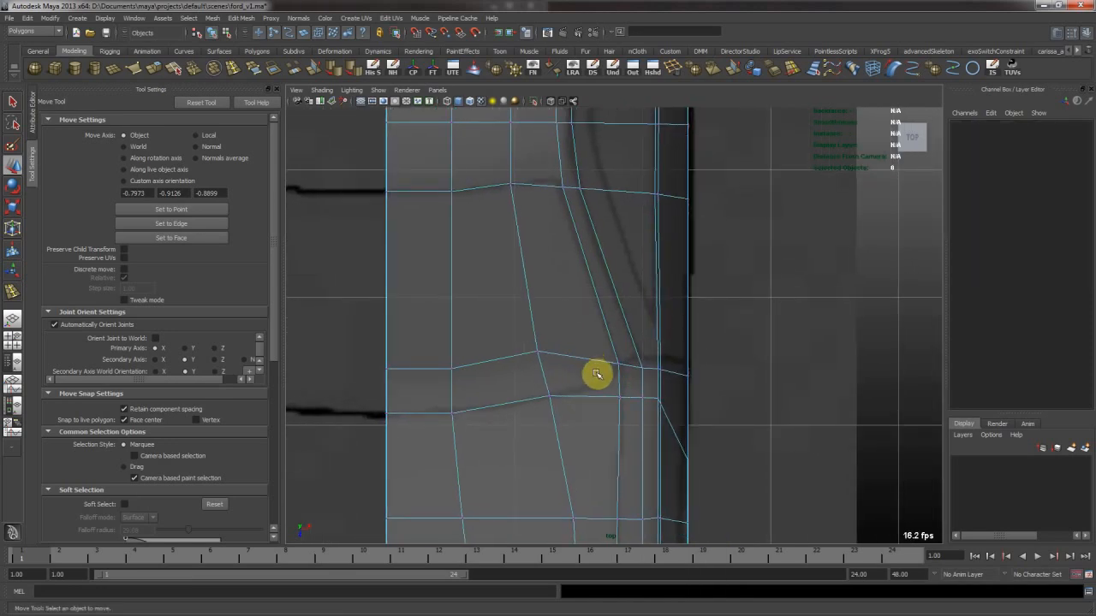
middle_click_drag(503, 392, 560, 363, "alt")
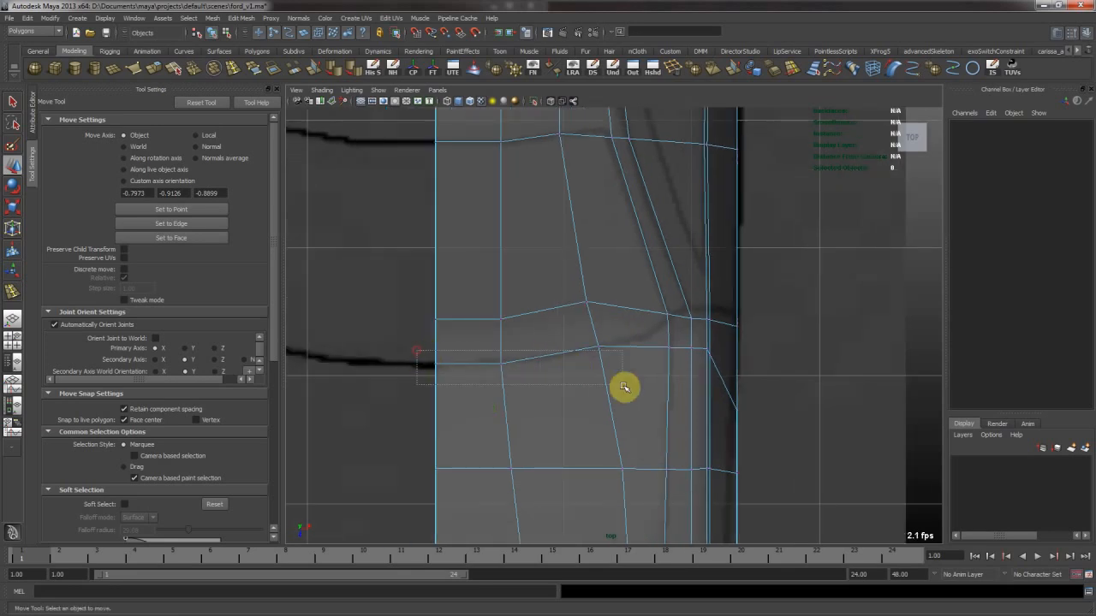
left_click_drag(624, 388, 623, 387)
left_click_drag(518, 389, 518, 434)
left_click_drag(424, 283, 445, 296)
middle_click_drag(605, 349, 608, 318)
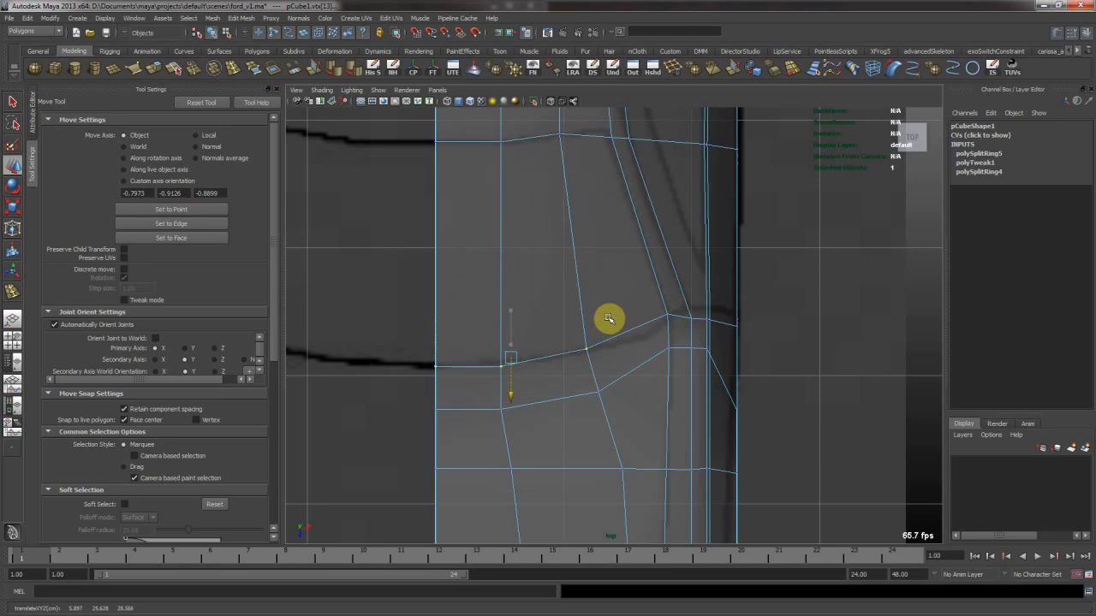
Adjust the outer vertices of the windshield base row toward the reference line and shift the neighboring front row's inner vertices outward
left_click(587, 346)
left_click(667, 316)
left_click(594, 392)
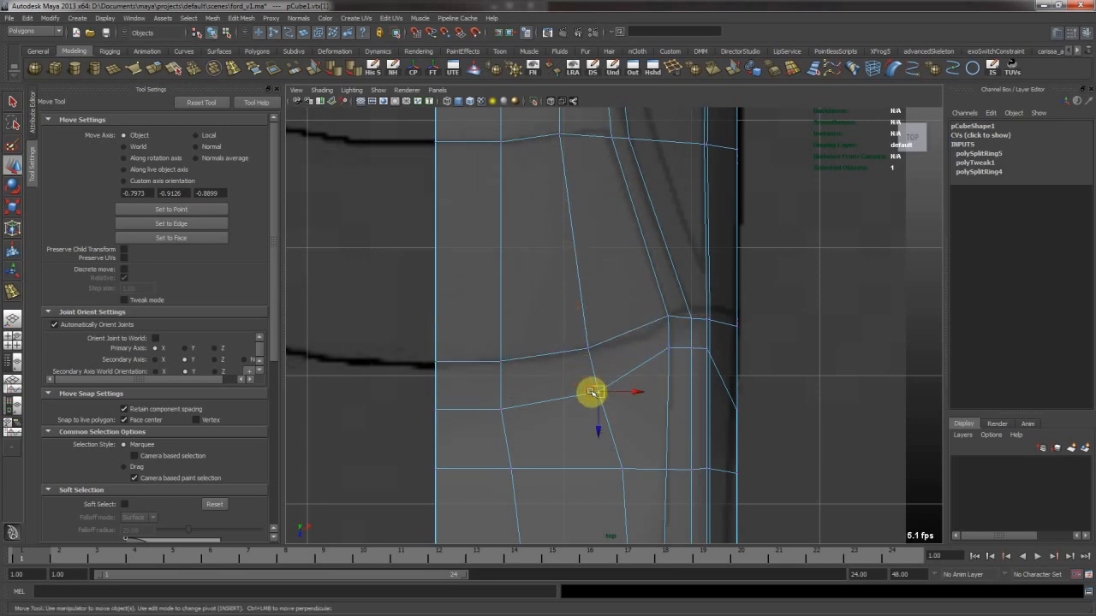
left_click_drag(484, 396, 540, 411)
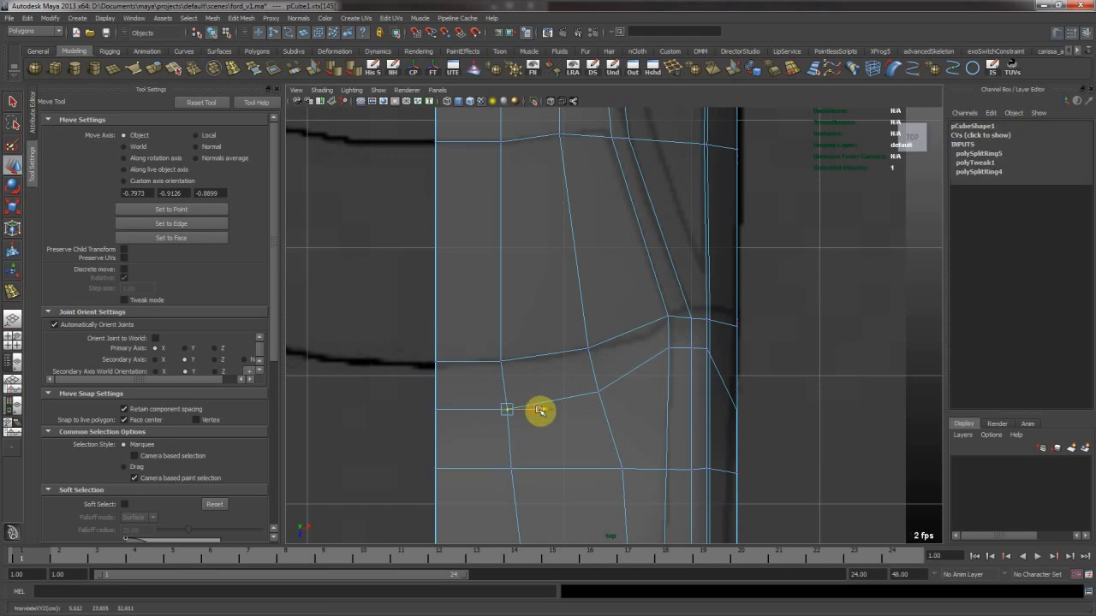
left_click_drag(575, 377, 624, 402)
scroll(504, 331, "down", 3)
In the top view, shift the vertex at the top of the windshield pillar rearward along the roof's front edge
left_click(635, 252)
right_click_drag(721, 325, 580, 262, "alt")
right_click_drag(504, 248, 651, 242, "alt")
middle_click_drag(651, 242, 625, 319, "alt")
right_click_drag(618, 274, 590, 271)
left_click_drag(607, 274, 627, 295)
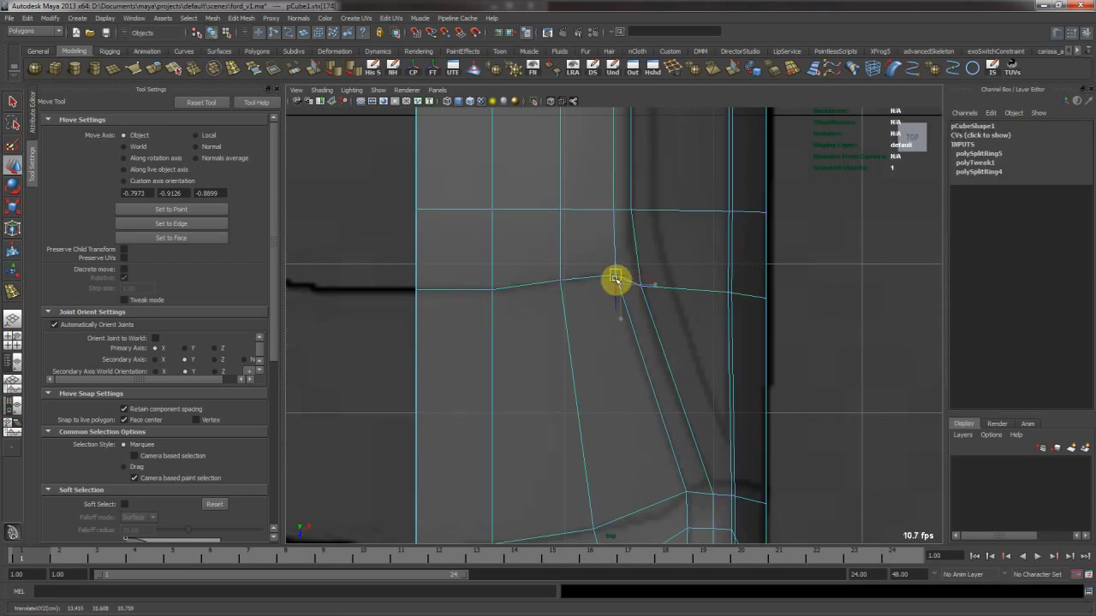
middle_click_drag(651, 350, 604, 289, "alt")
right_click_drag(606, 286, 627, 308)
right_click_drag(664, 344, 736, 277)
middle_click_drag(736, 276, 687, 345, "alt")
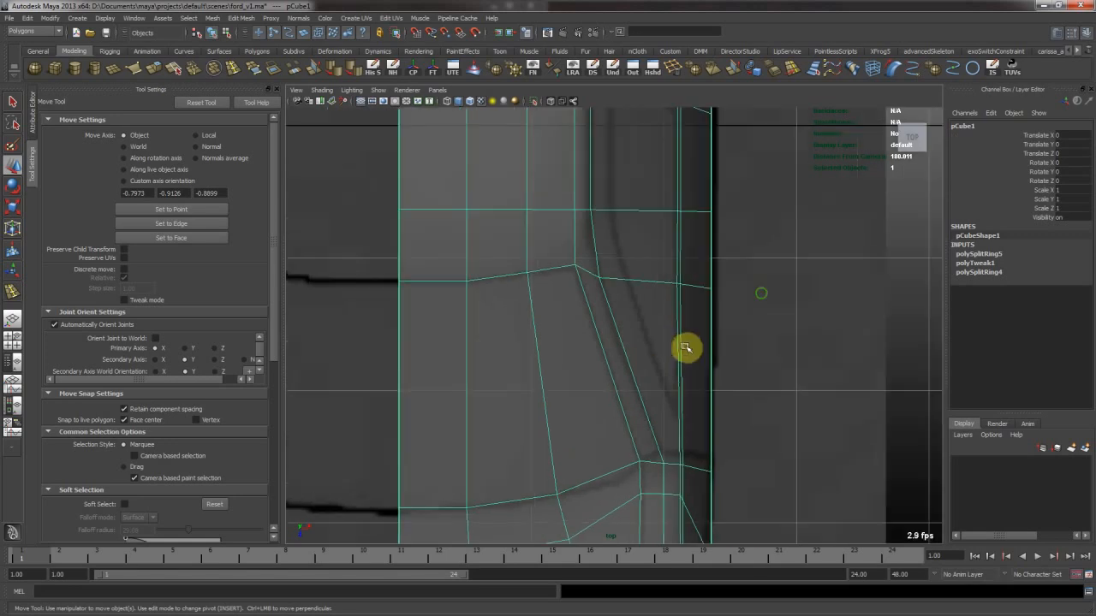
Insert an edge loop just behind the windshield base edge, running down the front fender along the rear of the wheel arch
scroll(465, 299, "down", 5)
right_click_drag(477, 333, 741, 313, "alt")
middle_click_drag(742, 313, 745, 274, "alt")
key("space")
key("space")
mouse_move(644, 333)
left_mouse_down("alt")
mouse_move(688, 345)
mouse_move(659, 284)
mouse_move(528, 316)
mouse_move(652, 325)
left_mouse_up("alt")
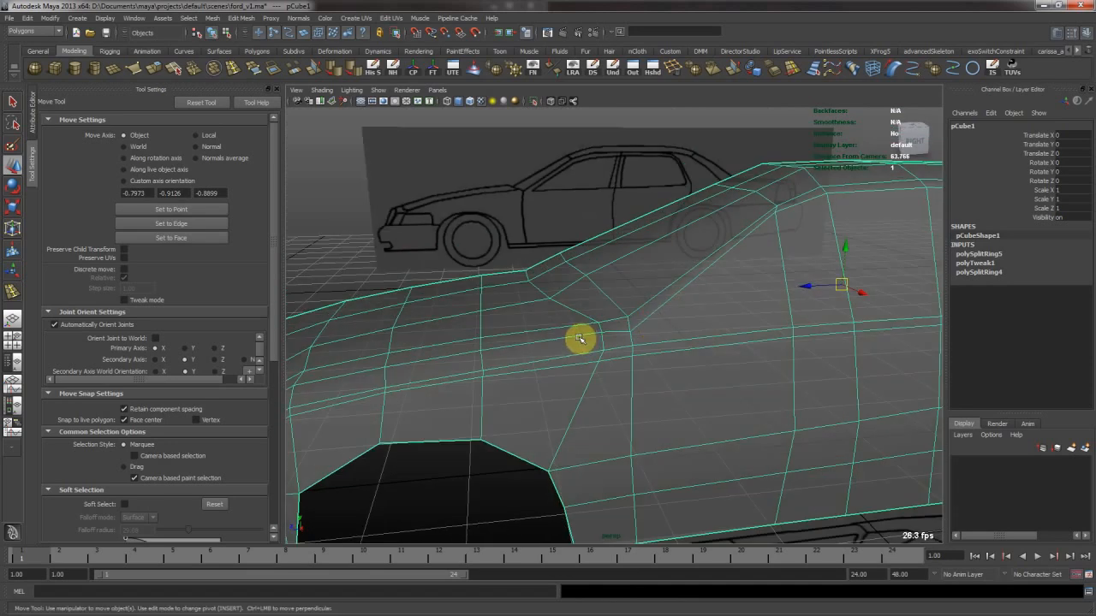
right_click_drag(580, 339, 501, 327, "shift")
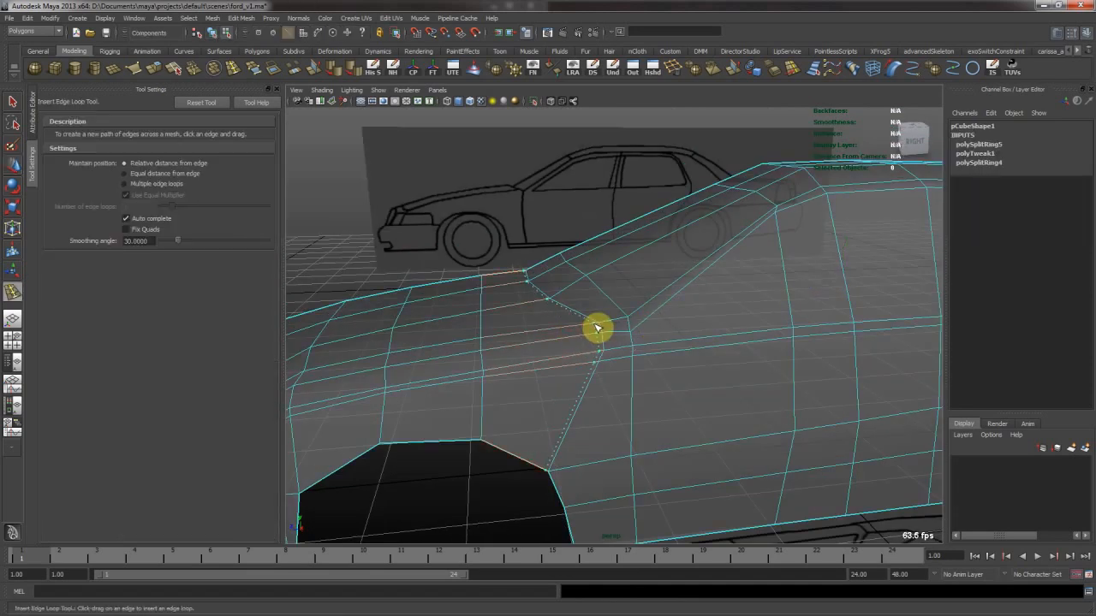
left_click_drag(597, 328, 596, 326)
key("ctrl+z")
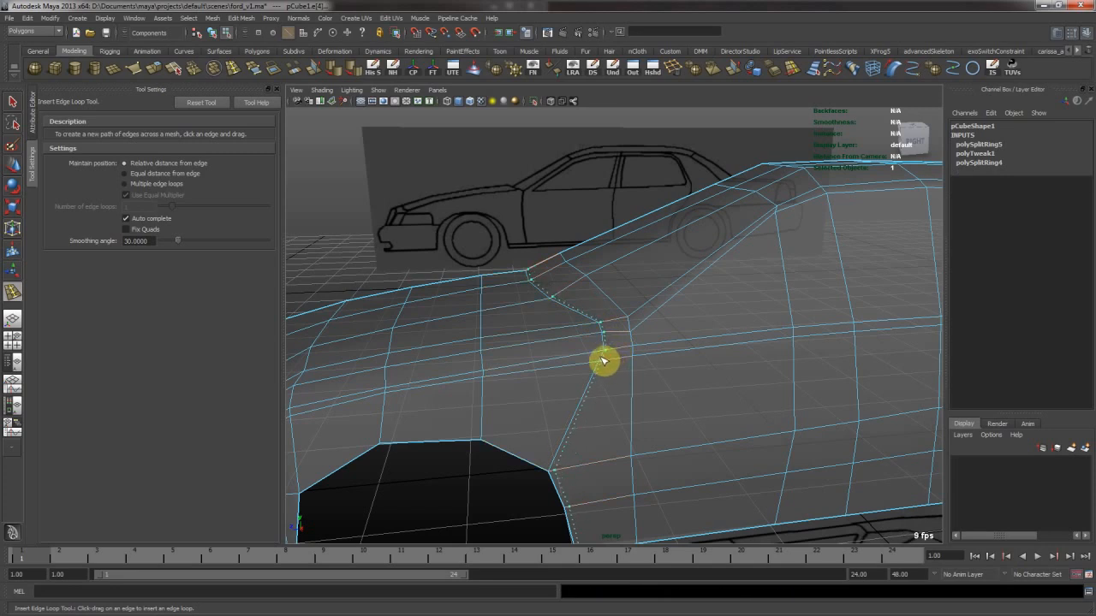
left_click_drag(604, 360, 602, 361)
key("w")
key("F8")
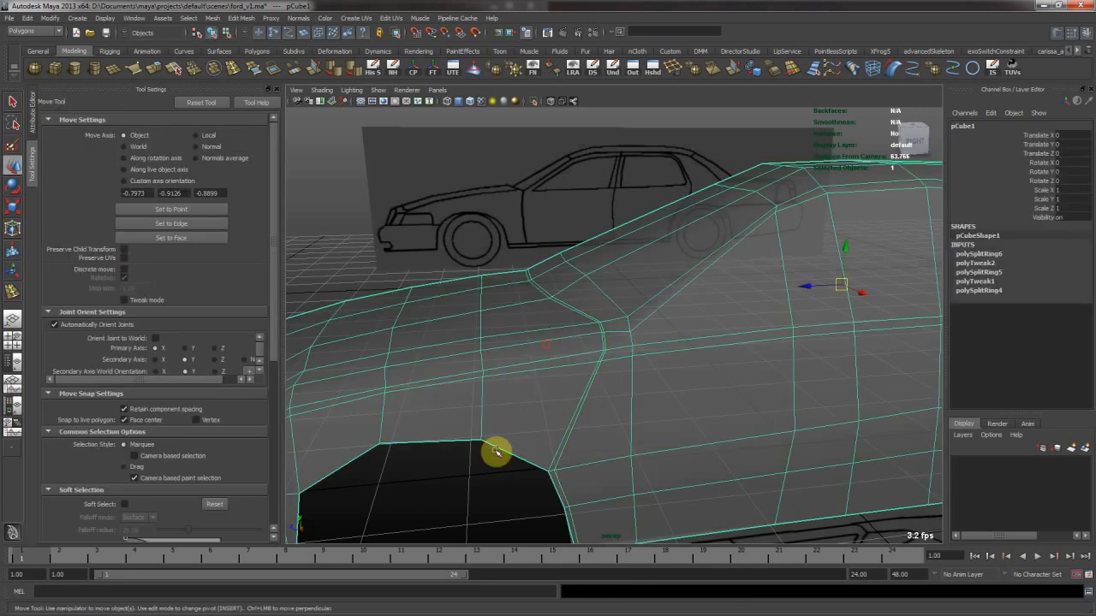
Preview the body smoothed and compare its front fender and wheel arch with the side reference image
key("3")
left_click(465, 487)
left_click_drag(629, 427, 637, 335, "alt")
right_click_drag(567, 369, 710, 368, "alt")
key("space")
key("space")
right_click_drag(748, 417, 295, 370, "alt")
middle_click_drag(420, 365, 757, 295, "alt")
middle_click_drag(454, 350, 668, 308, "alt")
right_click_drag(672, 319, 820, 357, "alt")
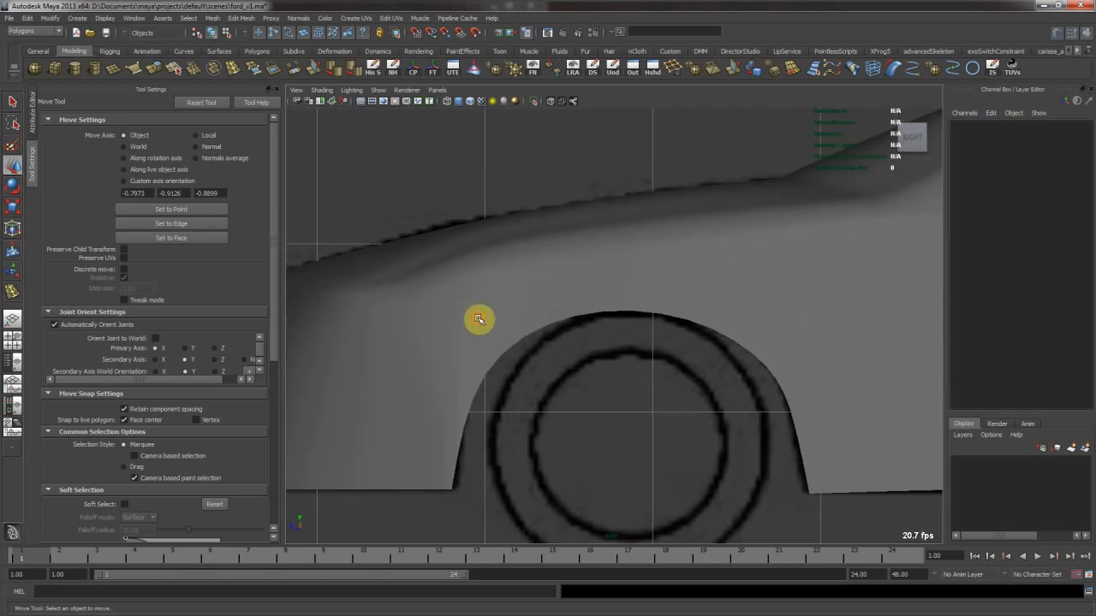
left_click(481, 320)
middle_click_drag(484, 321, 720, 327, "alt")
key("alt+x")
left_click(320, 299)
left_click(622, 351)
middle_click_drag(635, 327, 618, 338, "alt")
In the unsmoothed side view, reposition the vertex column ahead of the front wheel arch to follow the headlight's rear edge and bumper
key("1")
right_click_drag(537, 338, 643, 330, "alt")
middle_click_drag(610, 326, 575, 317, "alt")
right_click_drag(574, 317, 540, 311)
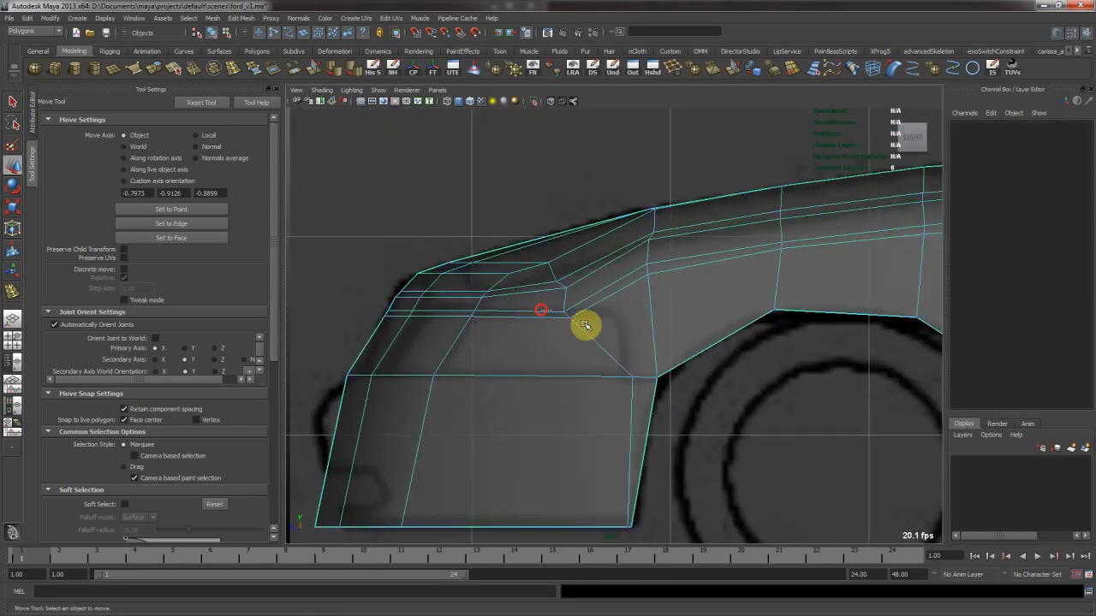
left_click(567, 316)
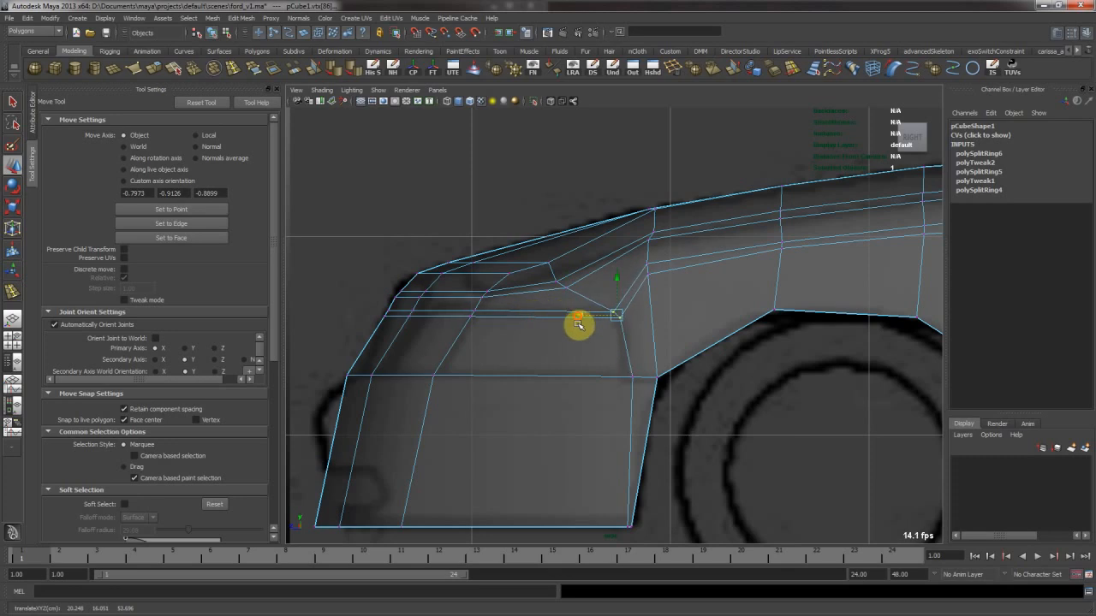
middle_click_drag(616, 454, 610, 414, "alt")
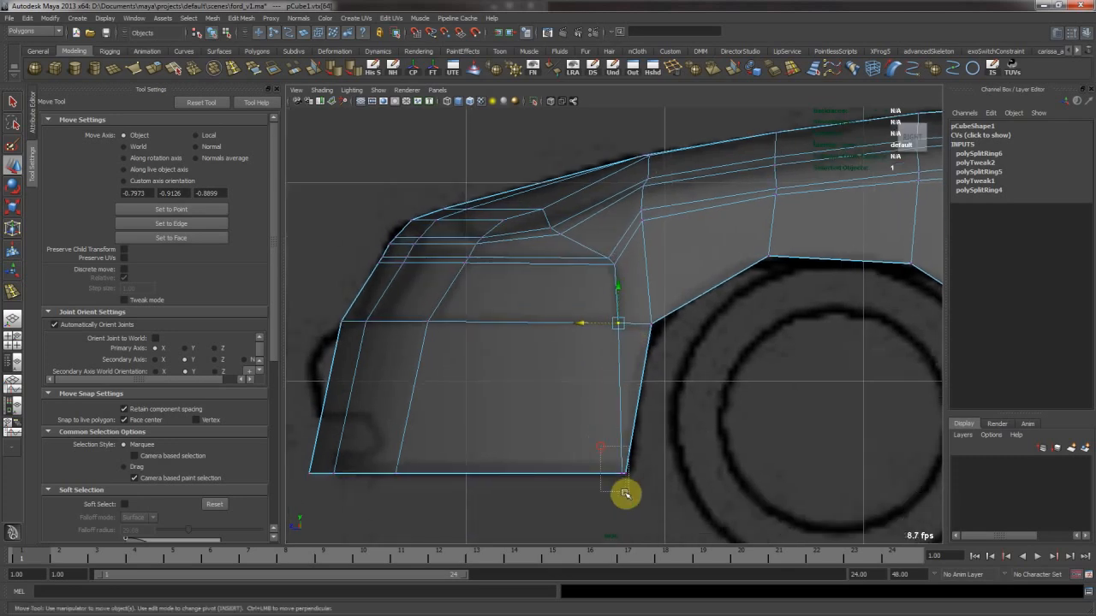
left_click_drag(624, 488, 599, 485)
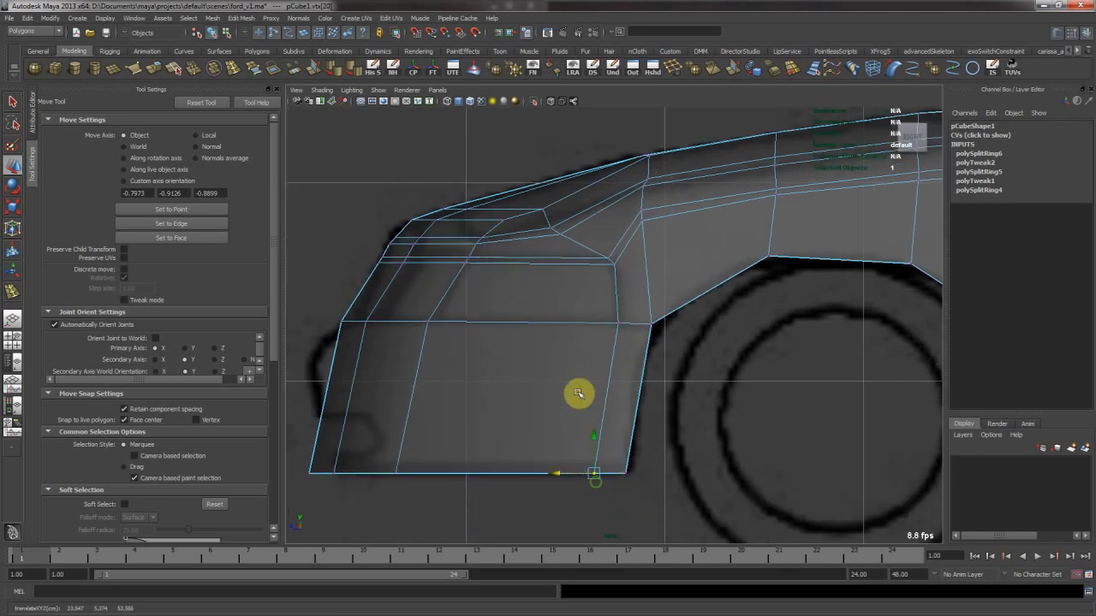
middle_click_drag(583, 420, 610, 402, "alt")
Delete the headlight face on the fender side and the adjoining face at the very front of the nose
middle_click_drag(559, 357, 562, 359, "alt")
right_click_drag(544, 328, 542, 352)
left_click_drag(423, 337, 610, 330)
left_click(573, 341)
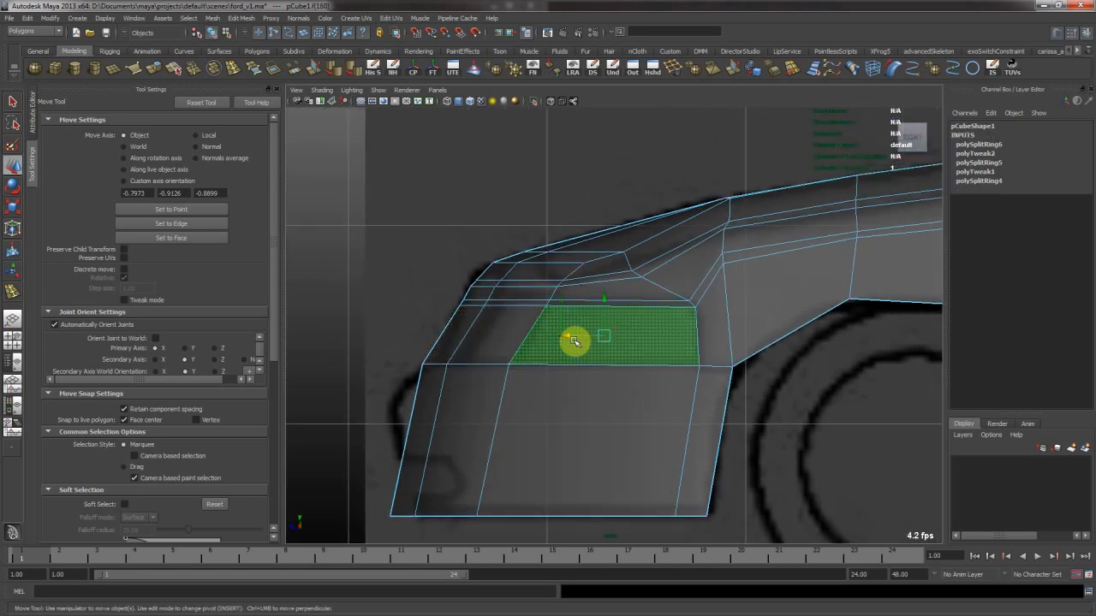
key("Delete")
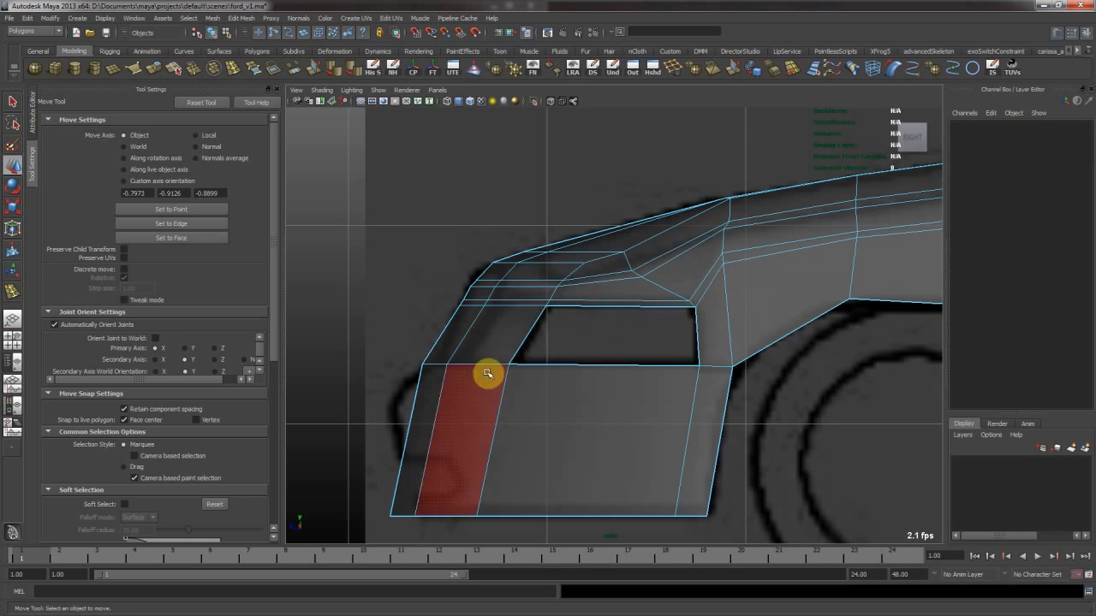
left_click(433, 321)
key("Delete")
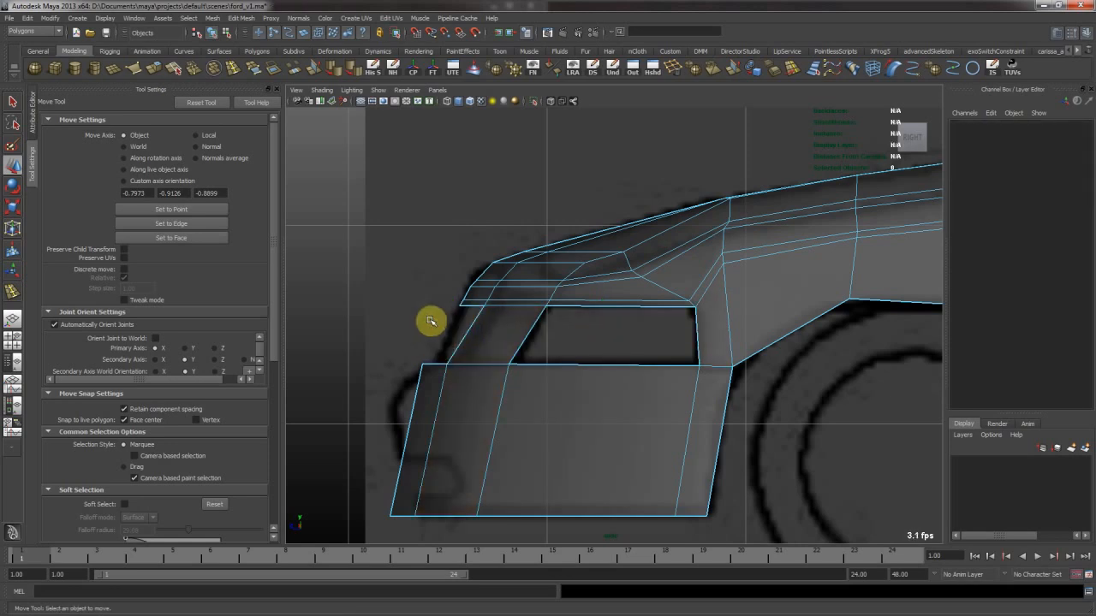
Preview the body smoothed in perspective and inspect the openings at the headlight and grille
left_click(475, 341)
scroll(574, 254, "down", 3)
key("space")
key("space")
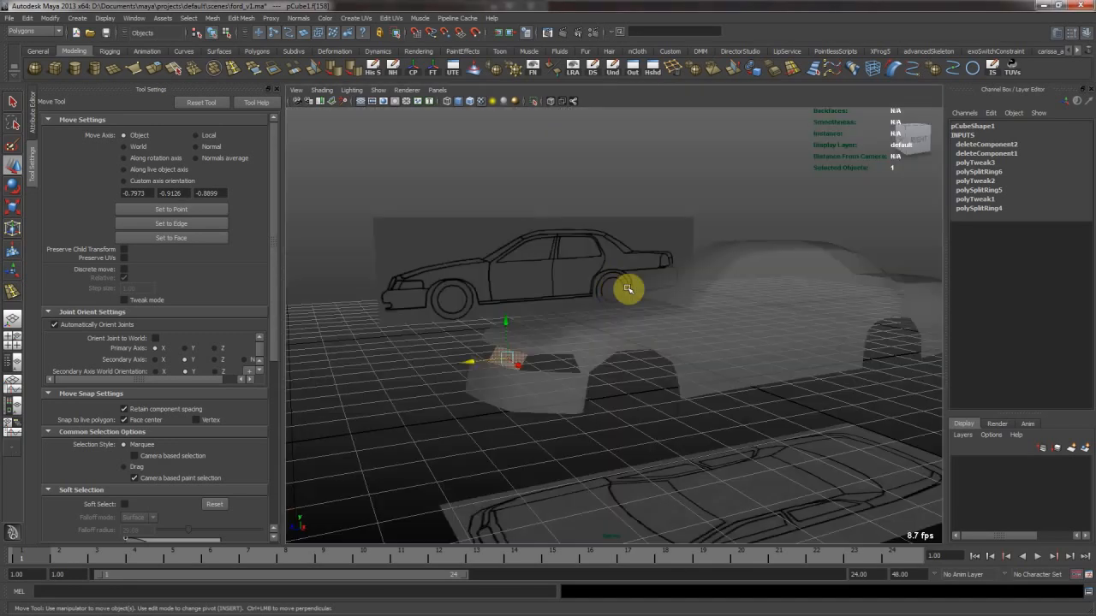
left_click_drag(614, 287, 687, 296, "alt")
right_click_drag(687, 296, 706, 281)
left_click_drag(690, 296, 641, 313, "alt")
key("3")
left_click(567, 254)
left_click_drag(706, 283, 670, 278, "alt")
left_click(670, 278)
left_click_drag(599, 318, 639, 319, "alt")
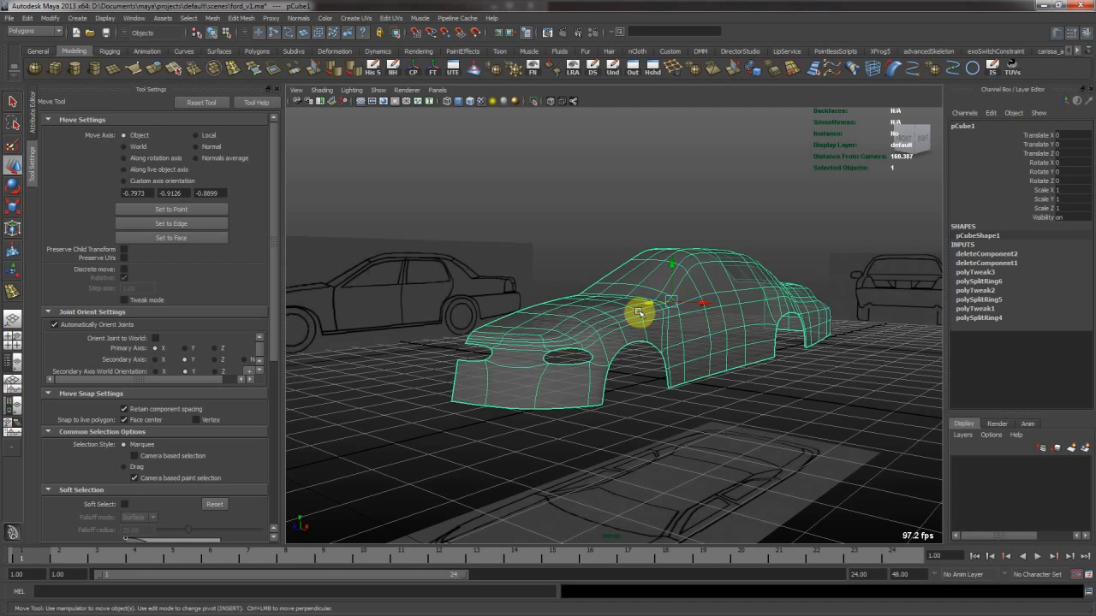
left_click(734, 245)
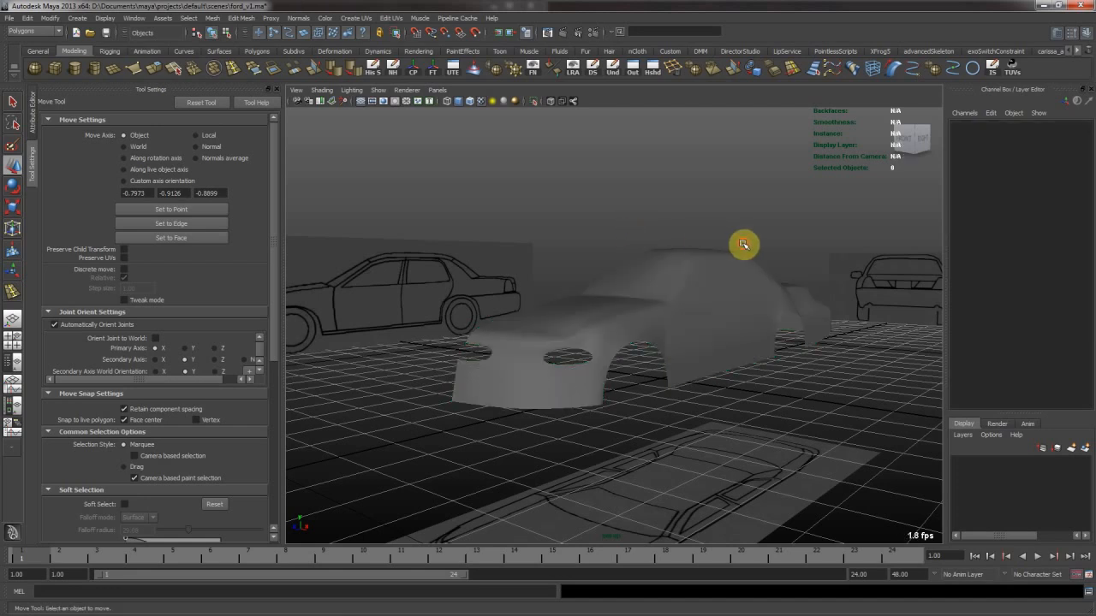
left_click_drag(734, 245, 791, 245, "alt")
left_click(658, 306)
Return to the unsmoothed mesh and delete the remaining face between the headlight and grille openings
key("1")
left_click(711, 347)
right_click_drag(584, 303, 758, 330, "alt")
left_click_drag(653, 347, 586, 341, "alt")
left_click(568, 348)
right_click_drag(606, 333, 606, 360)
left_click(603, 372)
key("Delete")
middle_click_drag(700, 356, 616, 381, "alt")
right_click_drag(583, 363, 646, 322)
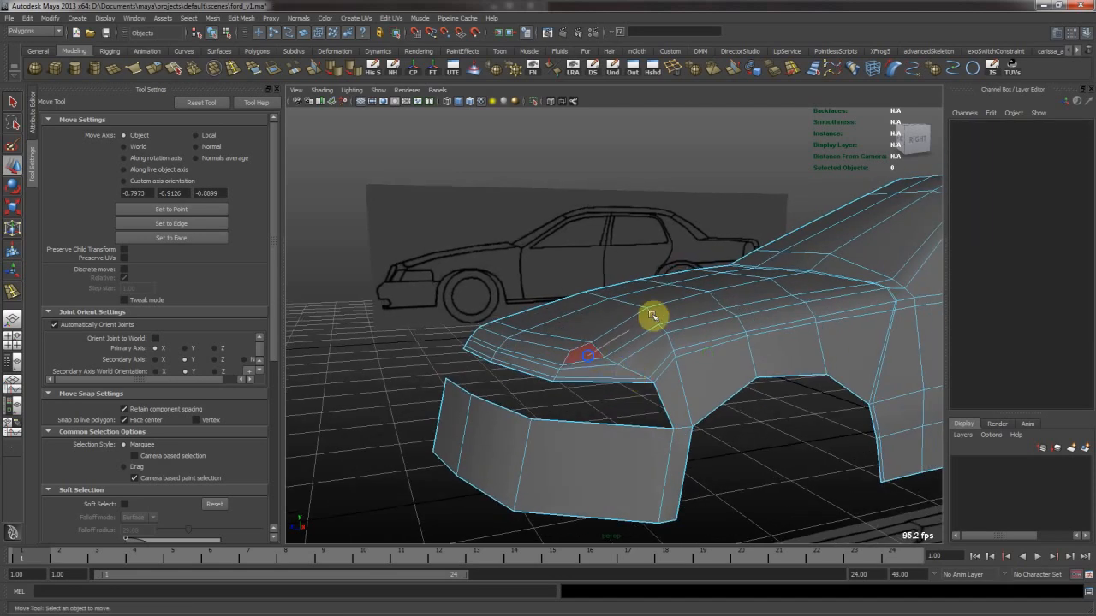
left_click(629, 341)
Preview the front end smoothed and inspect the merged headlight and grille opening from the side and front
middle_click_drag(642, 353, 631, 347, "alt")
right_click_drag(557, 359, 574, 369, "alt")
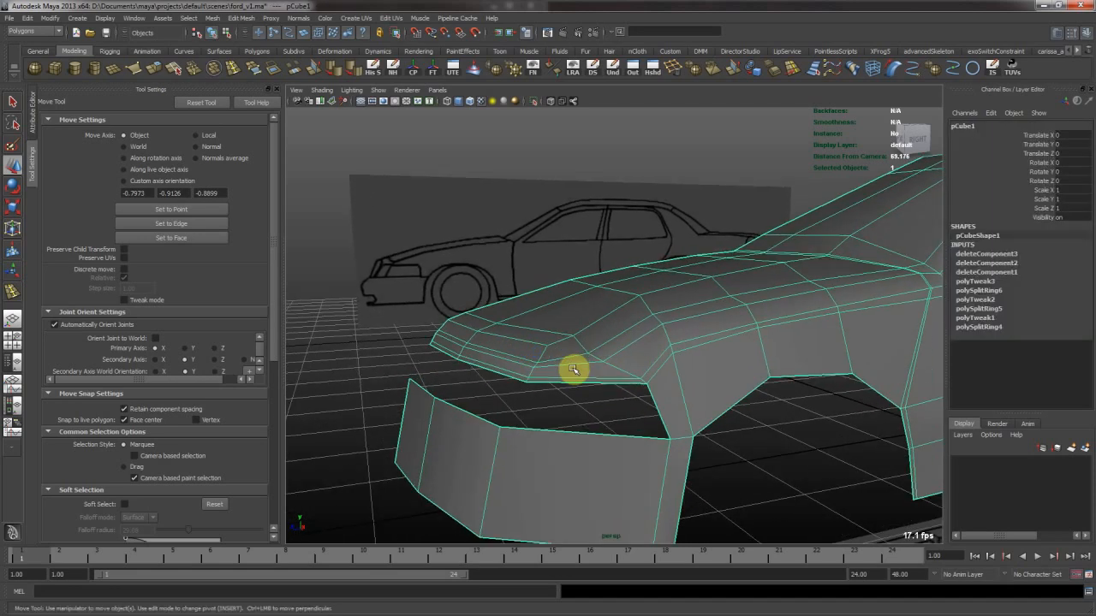
key("alt+x")
left_click(558, 416)
left_click(589, 371)
key("alt+x")
key("3")
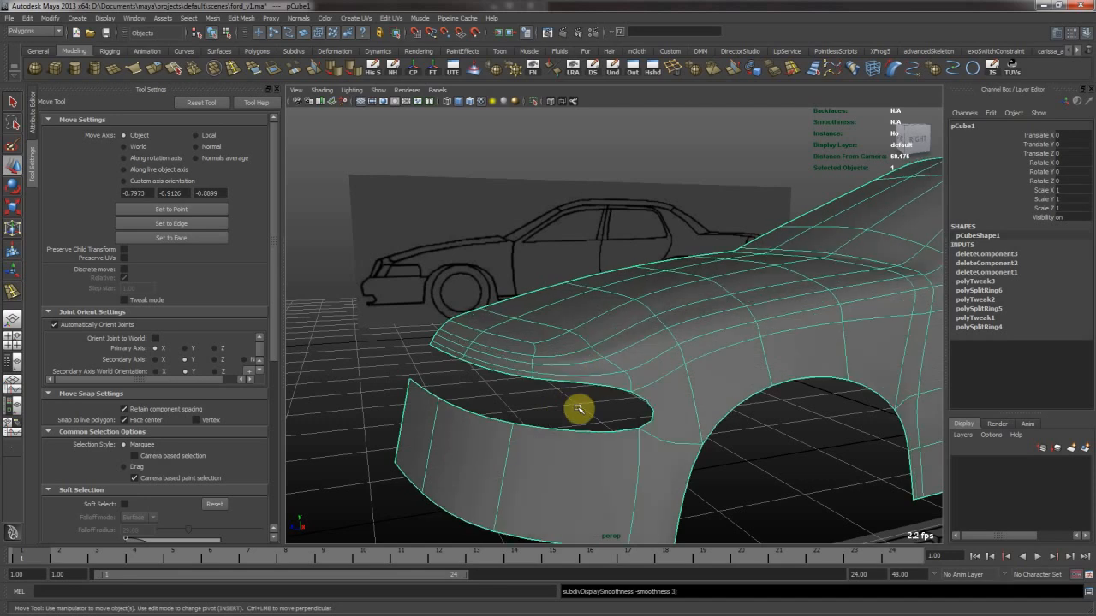
left_click(580, 408)
mouse_move(590, 372)
left_mouse_down("alt")
mouse_move(669, 364)
mouse_move(708, 346)
mouse_move(575, 354)
left_mouse_up("alt")
left_click(714, 345)
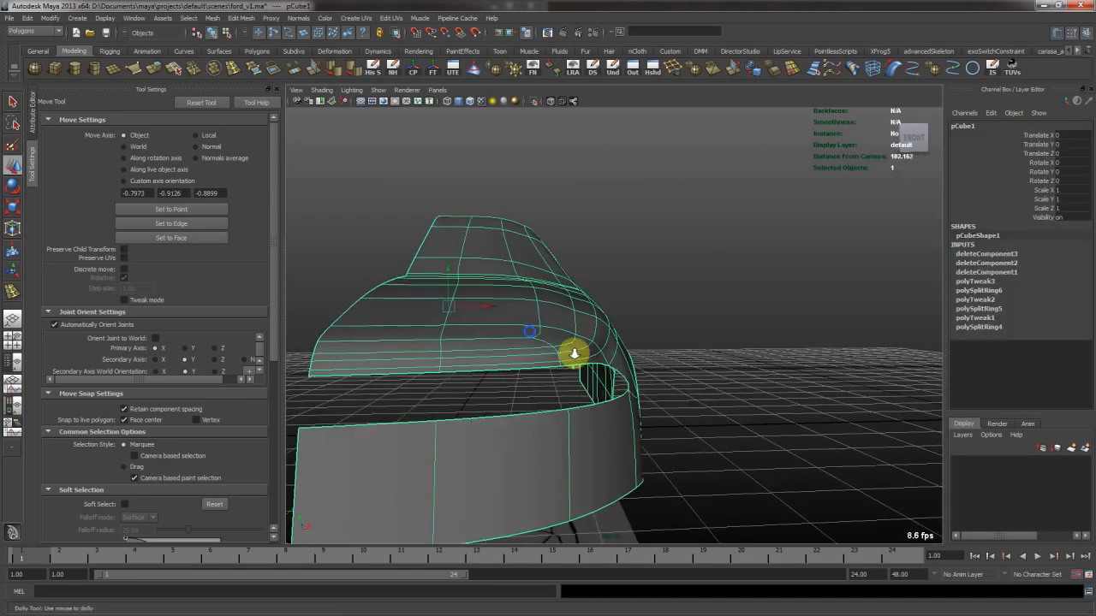
right_click_drag(574, 355, 759, 345, "alt")
left_click_drag(758, 345, 731, 347, "alt")
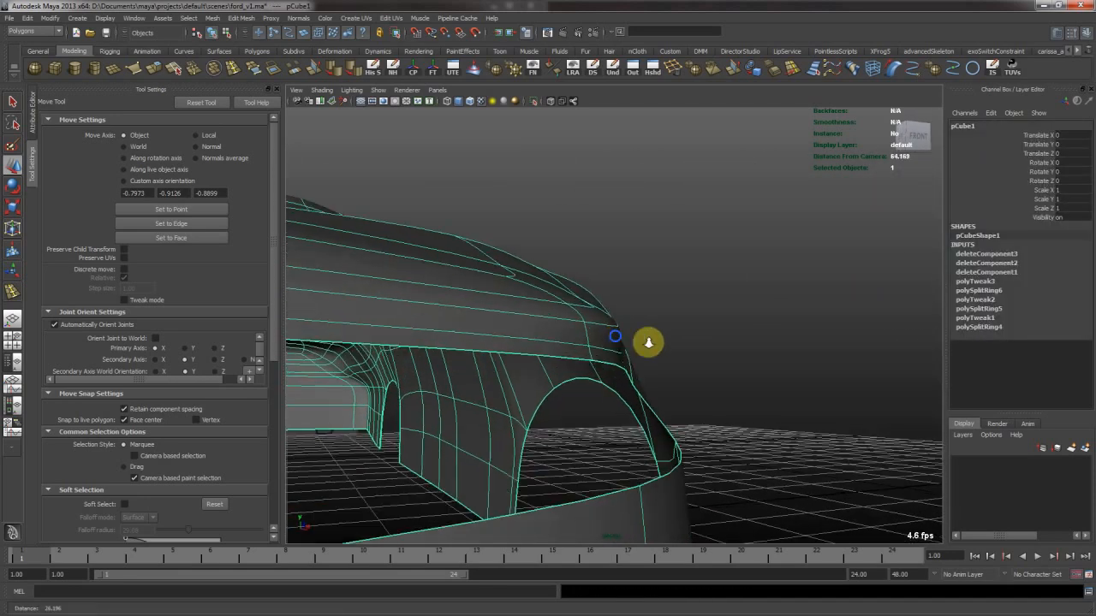
key("1")
left_click_drag(646, 335, 523, 385, "alt")
Select the vertex at the headlight opening's upper rear corner and check its location on the front reference image
key("F9")
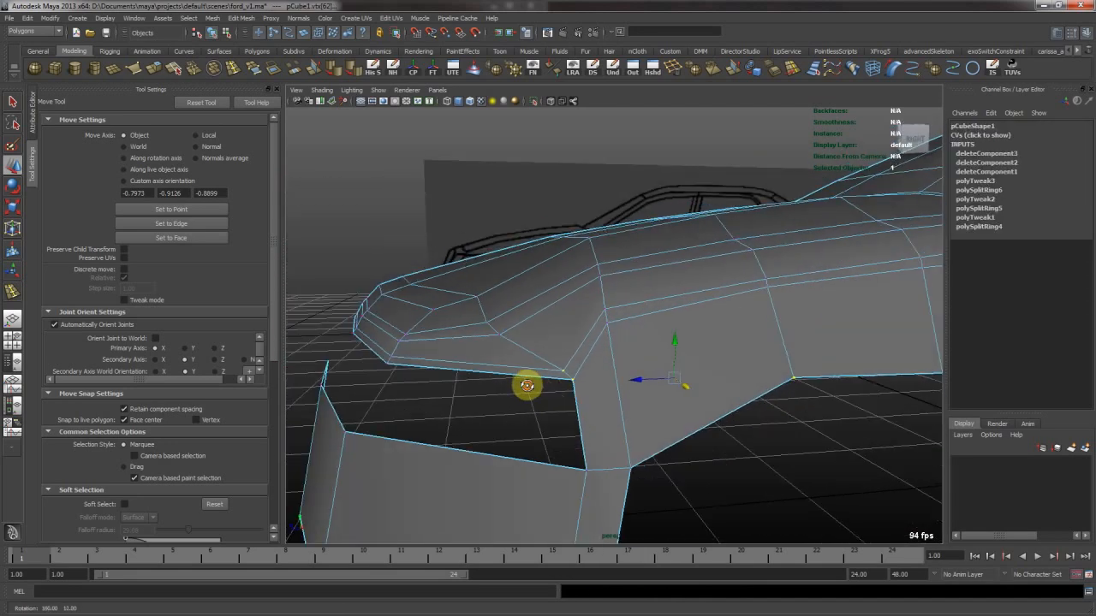
left_click_drag(799, 404, 800, 405, "ctrl")
left_click_drag(677, 380, 636, 367, "alt")
key("space")
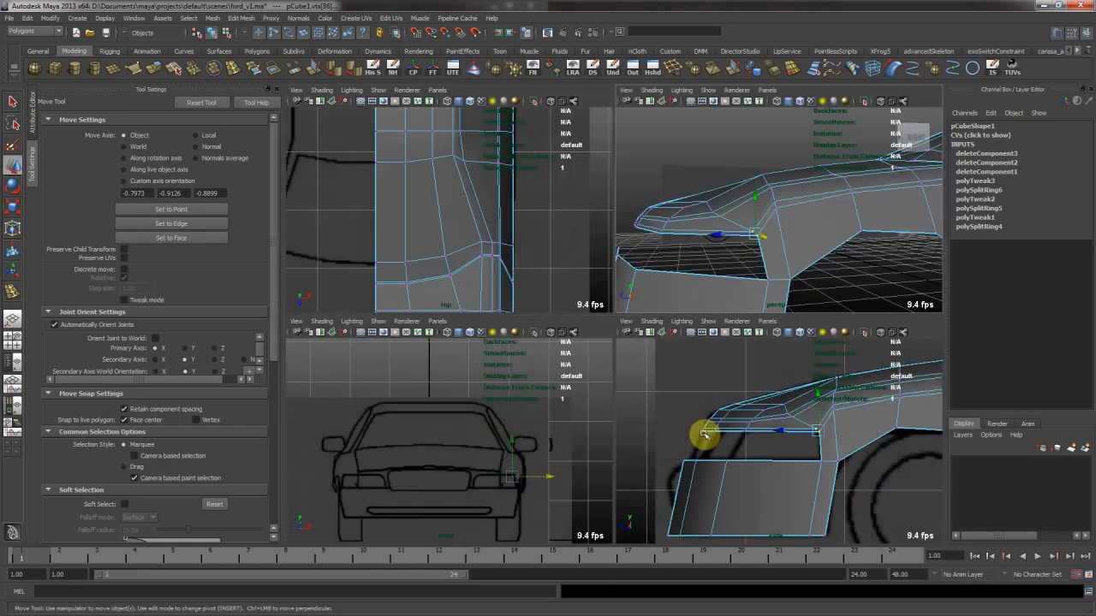
key("space")
key("space")
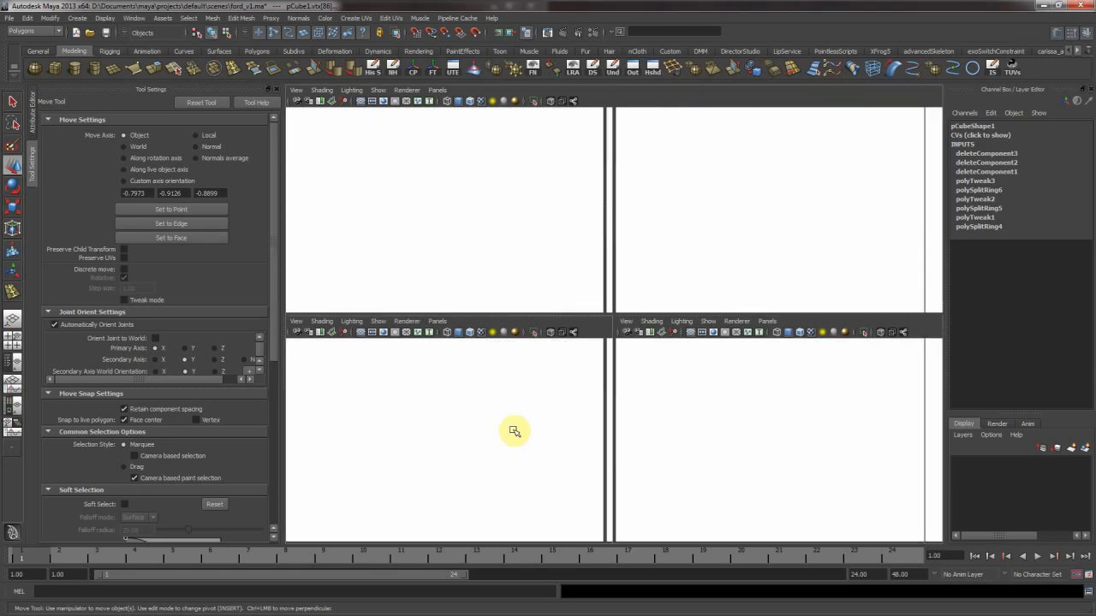
key("space")
key("f")
scroll(644, 368, "down", 8)
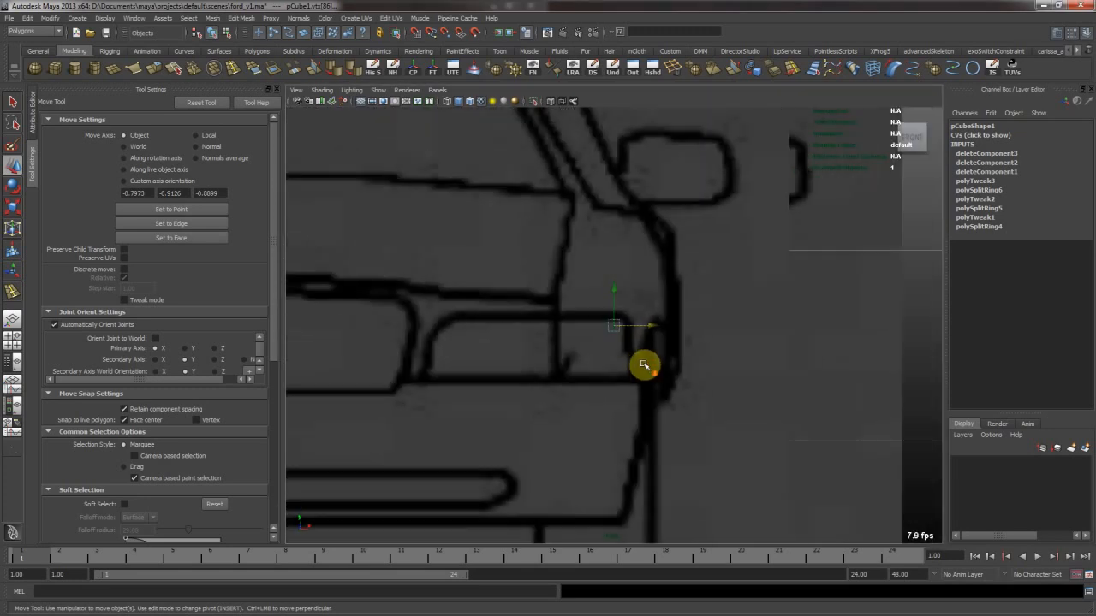
scroll(635, 356, "down", 5)
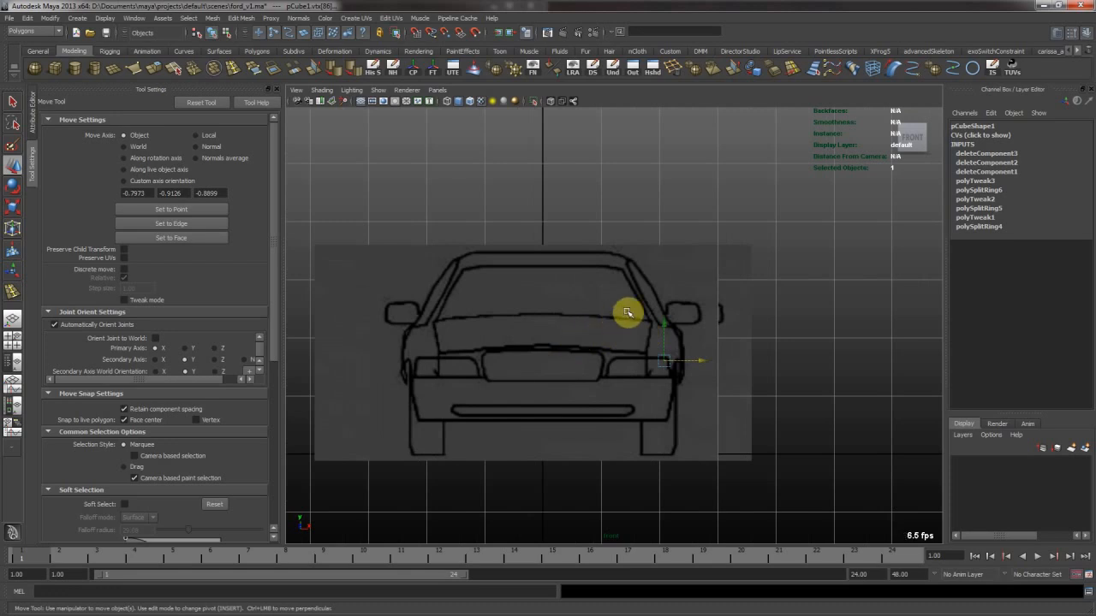
Disable the Opposite render stat on the front reference plane to reveal the car body in the front view
key("F8")
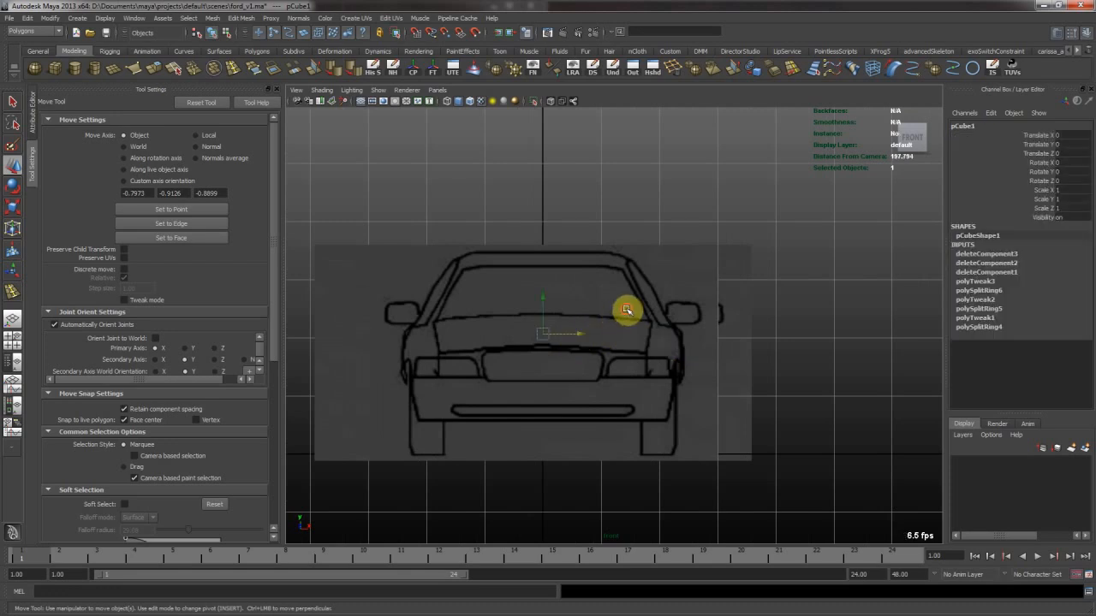
left_click(626, 310)
scroll(151, 374, "down", 6)
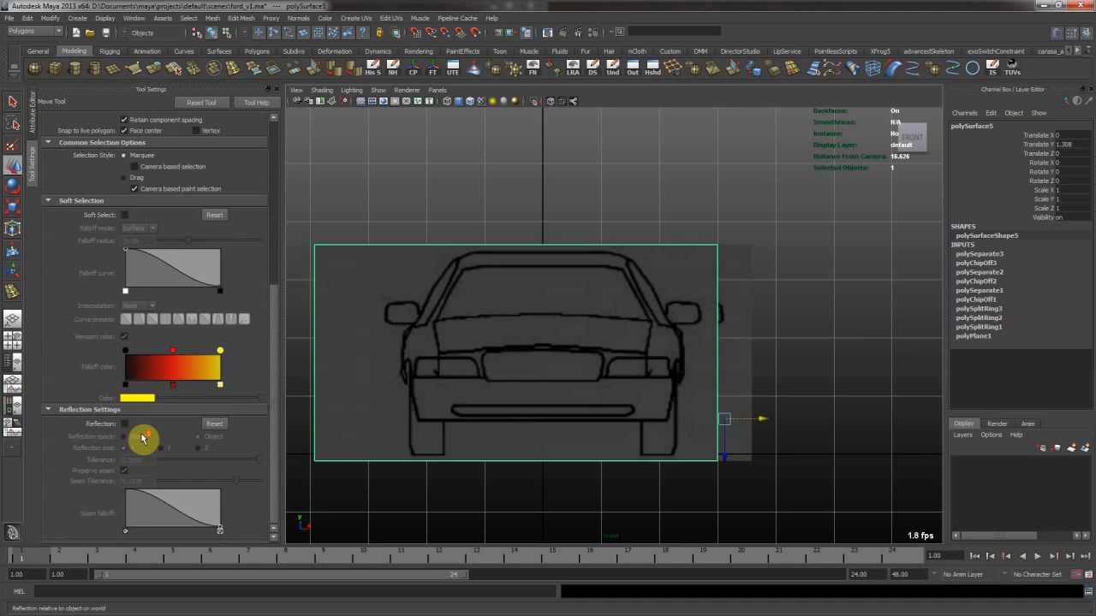
key("ctrl+a")
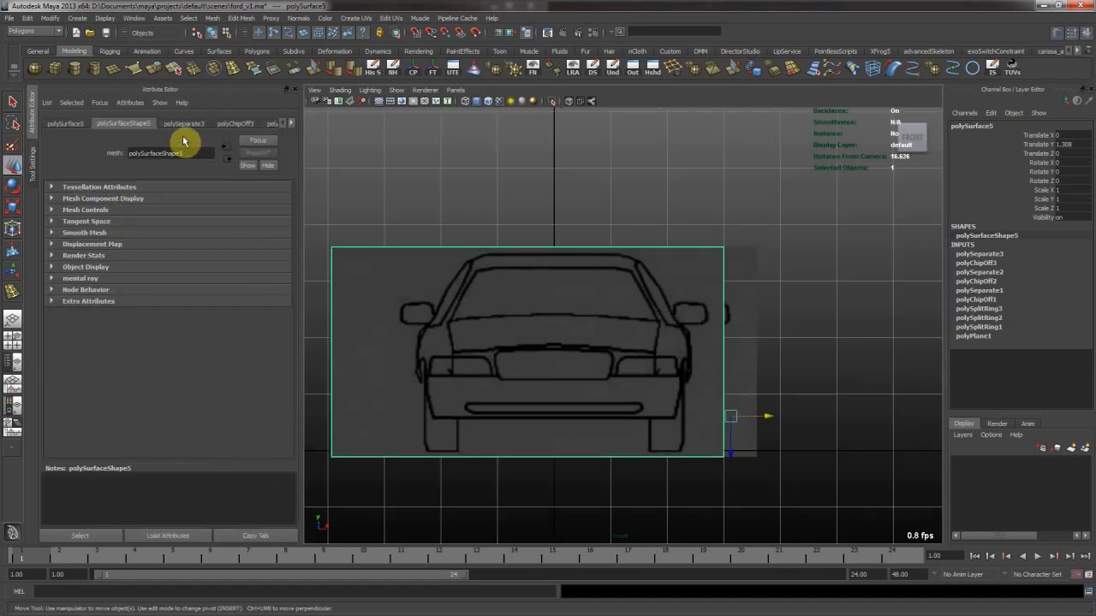
left_click(111, 256)
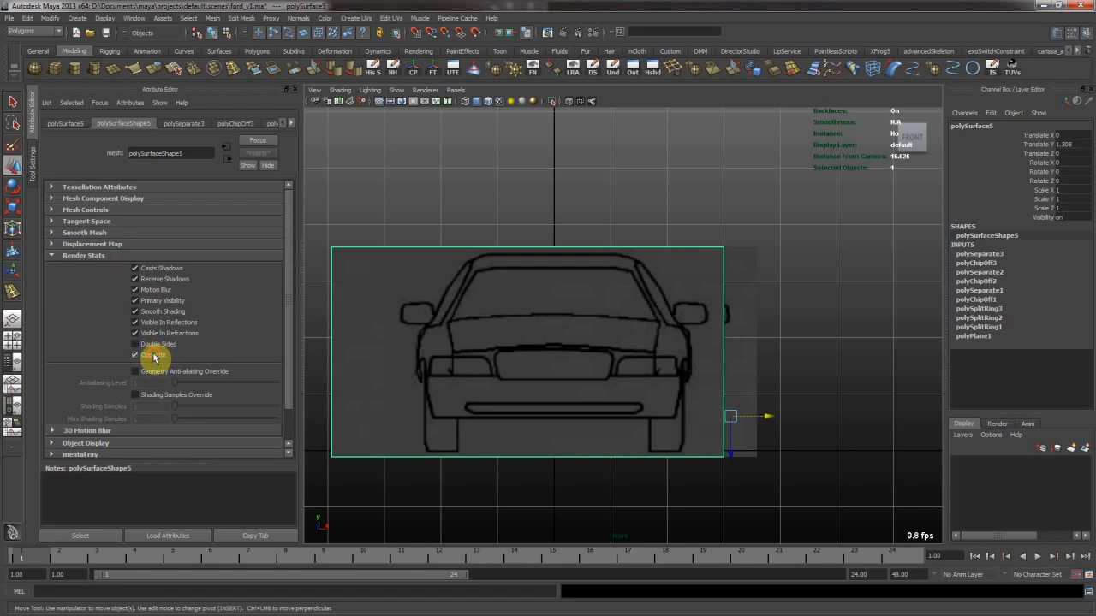
left_click(153, 356)
left_click(531, 191)
Disable the Double Sided render stat on the rear reference plane and compare the car body with it in the front view
left_click(745, 267)
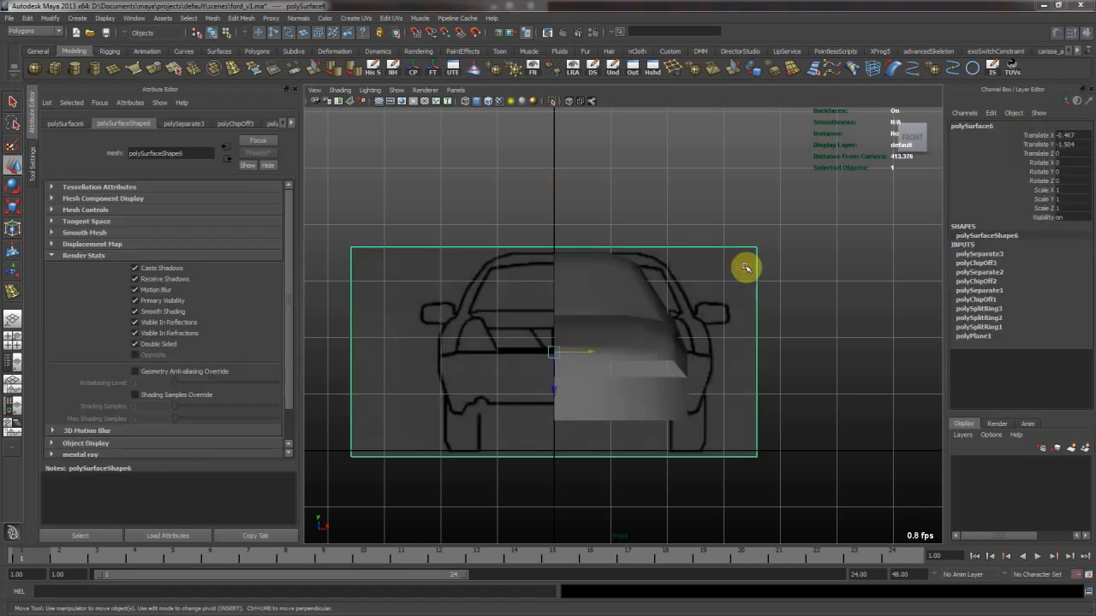
key("space")
left_click_drag(803, 232, 688, 214, "alt")
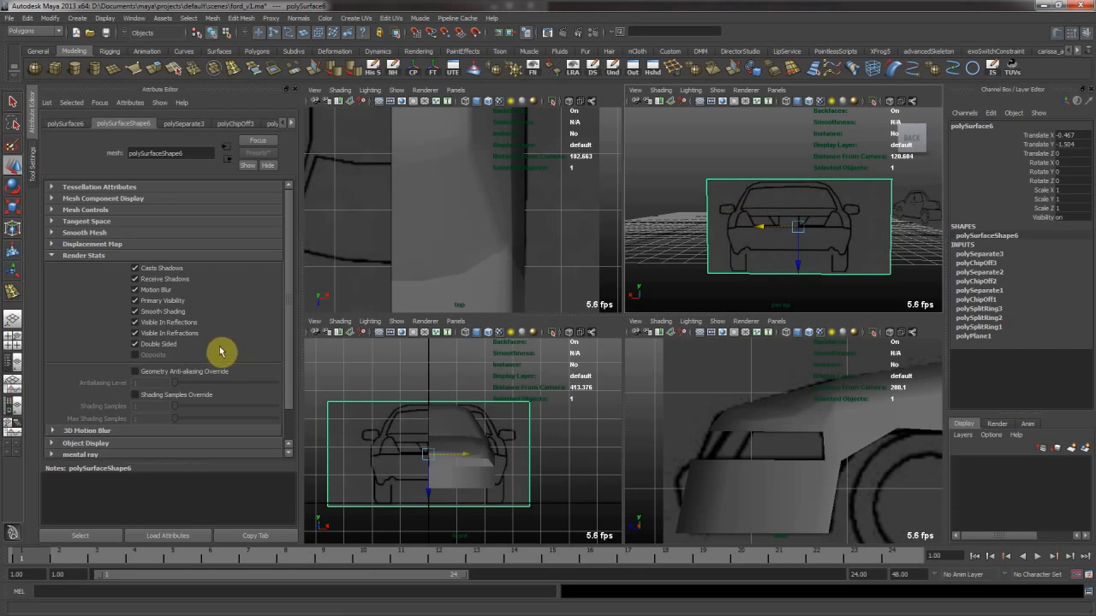
left_click(166, 347)
left_click(717, 143)
left_click_drag(739, 180, 962, 178, "alt")
key("space")
scroll(557, 325, "up", 2)
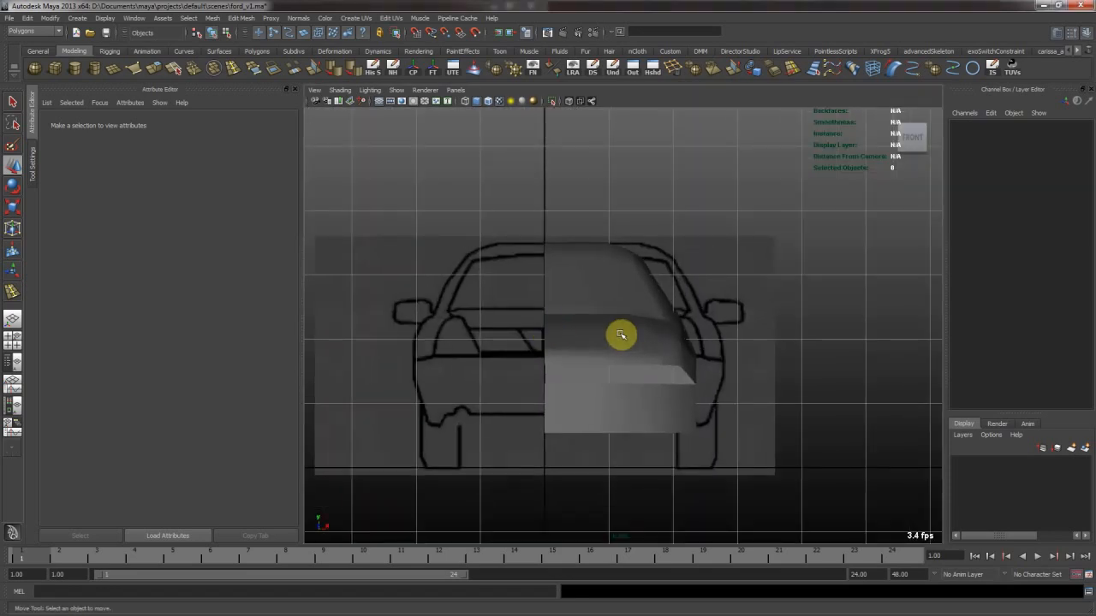
Put all four blueprint reference planes on a new display layer set to Reference, and save the scene
left_click(619, 334)
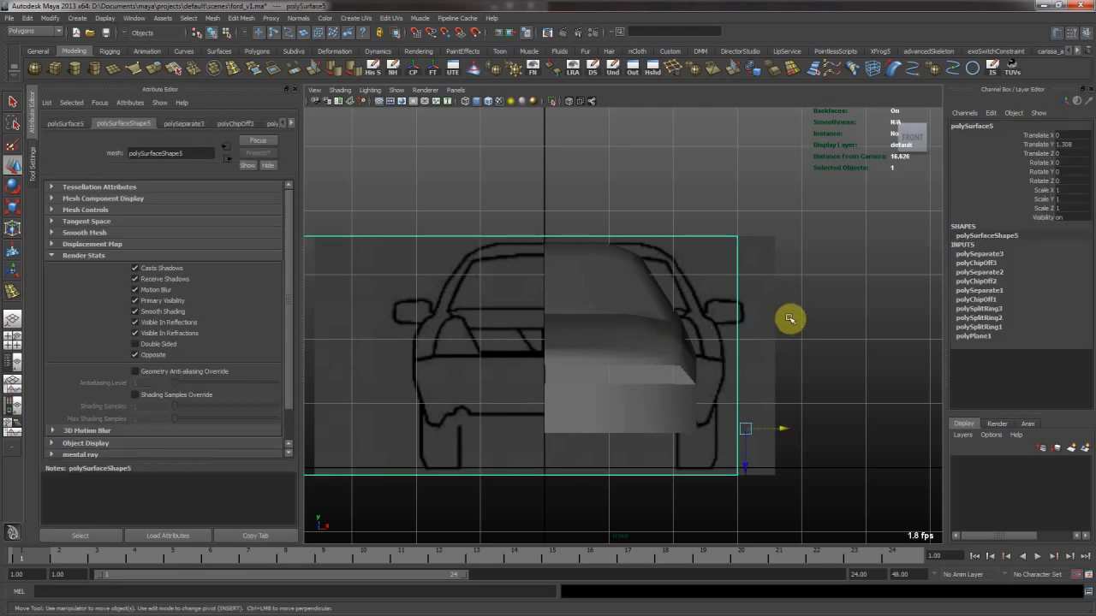
key("space")
key("space")
left_click_drag(709, 238, 589, 255, "alt")
left_click(652, 257, "shift")
left_click(679, 358, "shift")
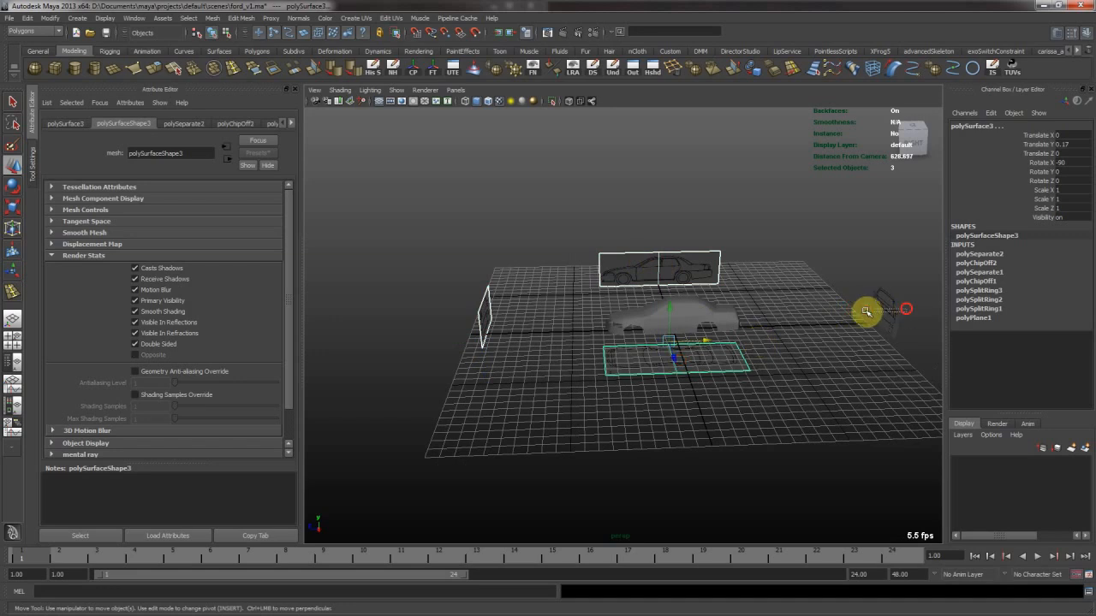
left_click(866, 311, "shift")
left_click(1085, 449)
left_click(972, 463)
left_click(971, 463)
left_click(775, 485)
key("ctrl+s")
Examine the car body's vertices against the rear reference outline in the front view, and return to object mode
left_click_drag(624, 406, 622, 371, "alt")
key("space")
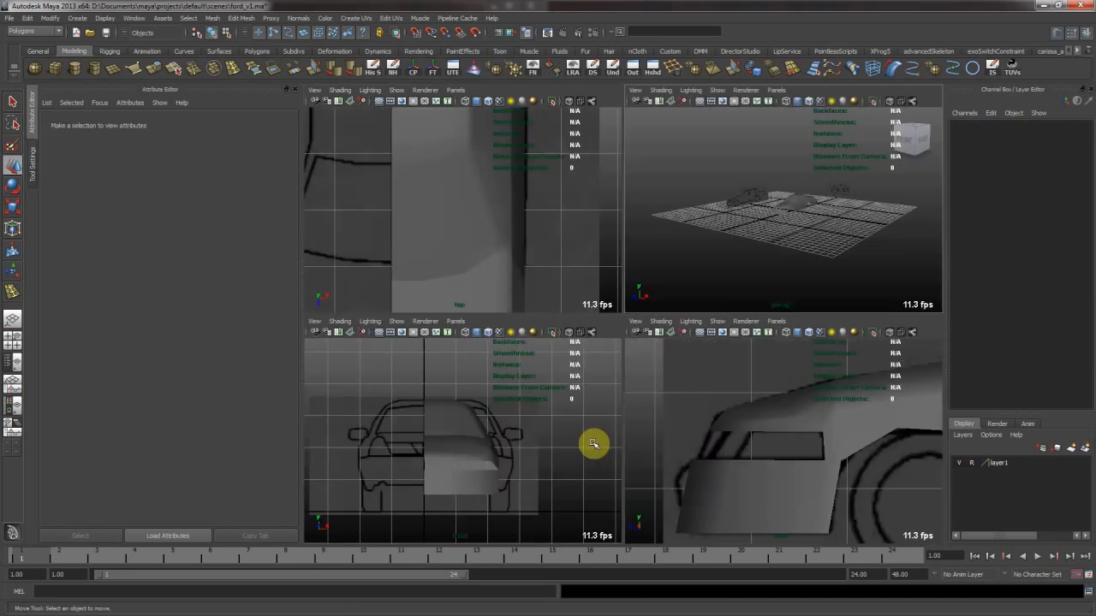
key("space")
left_click(619, 388)
scroll(594, 345, "up", 6)
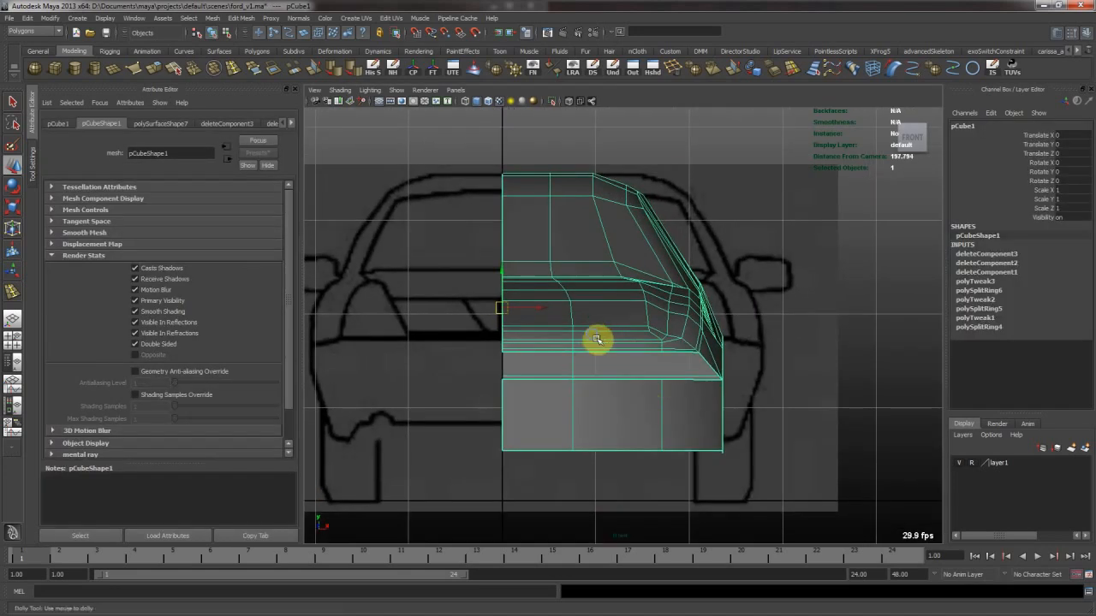
right_click_drag(616, 328, 587, 323)
left_click_drag(587, 322, 616, 365)
middle_click_drag(578, 338, 715, 367, "alt")
scroll(528, 311, "down", 8)
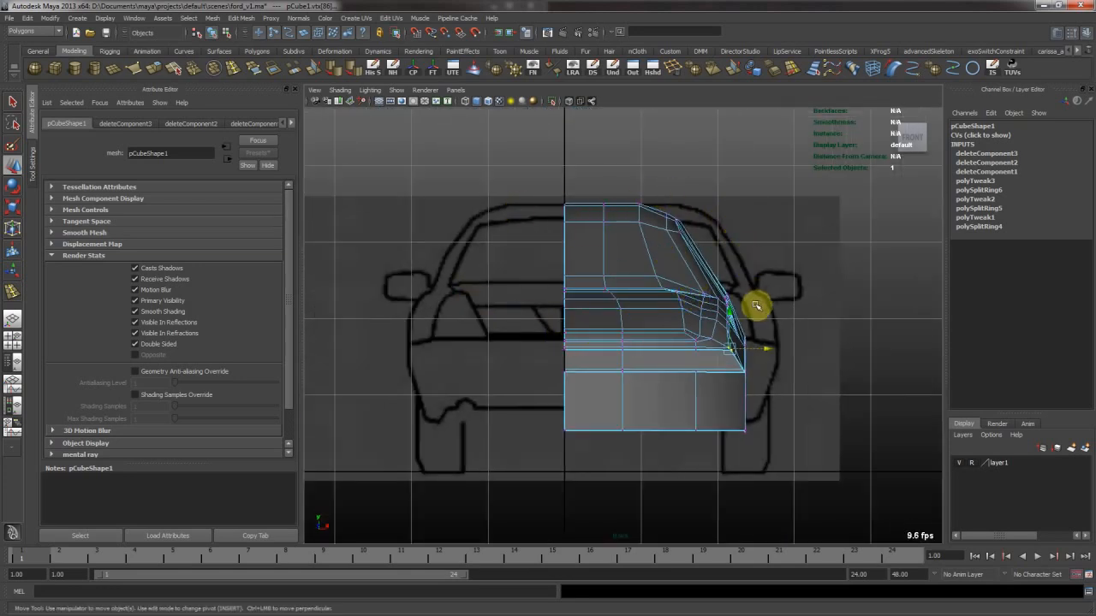
right_click_drag(552, 250, 509, 270, "alt")
right_click_drag(603, 293, 619, 257)
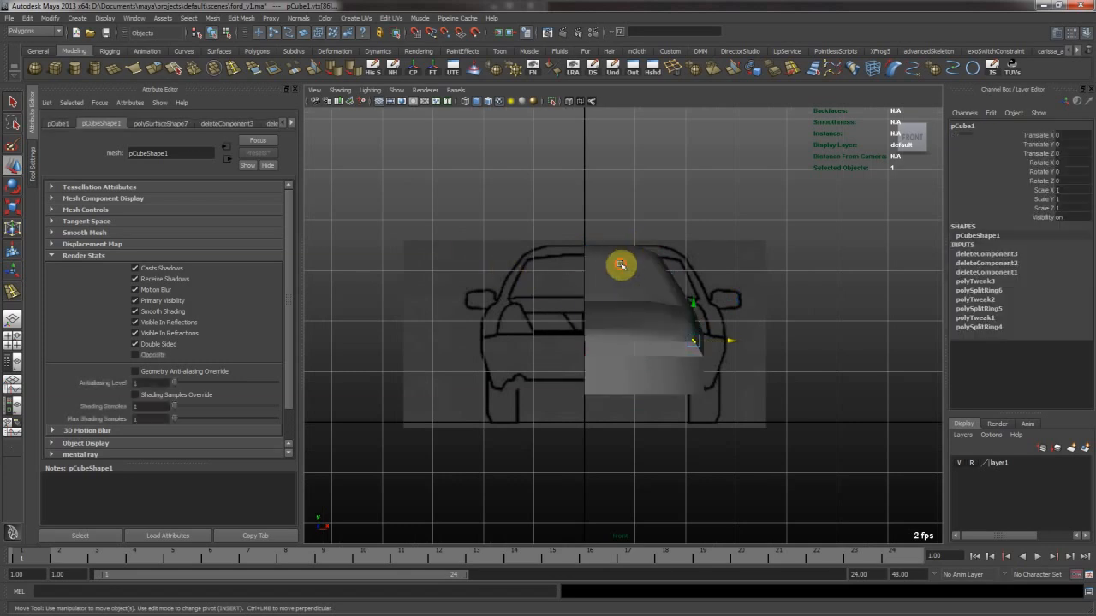
middle_click_drag(624, 270, 677, 288, "alt")
left_click(539, 293)
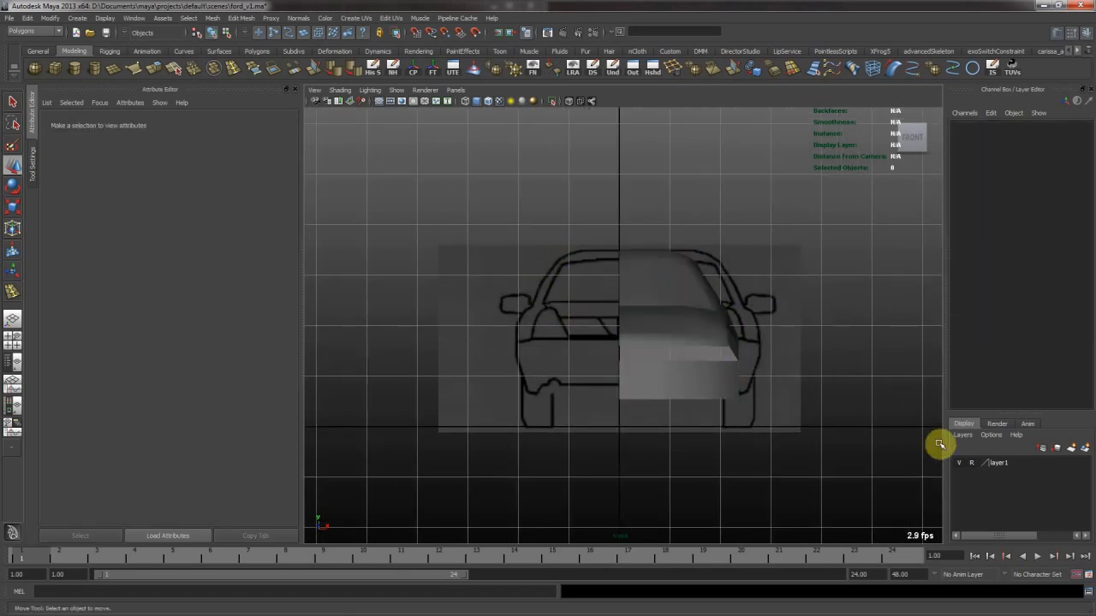
Make the reference layer selectable again and hide the car body to expose the front and rear reference planes
left_click(968, 464)
left_click(660, 334)
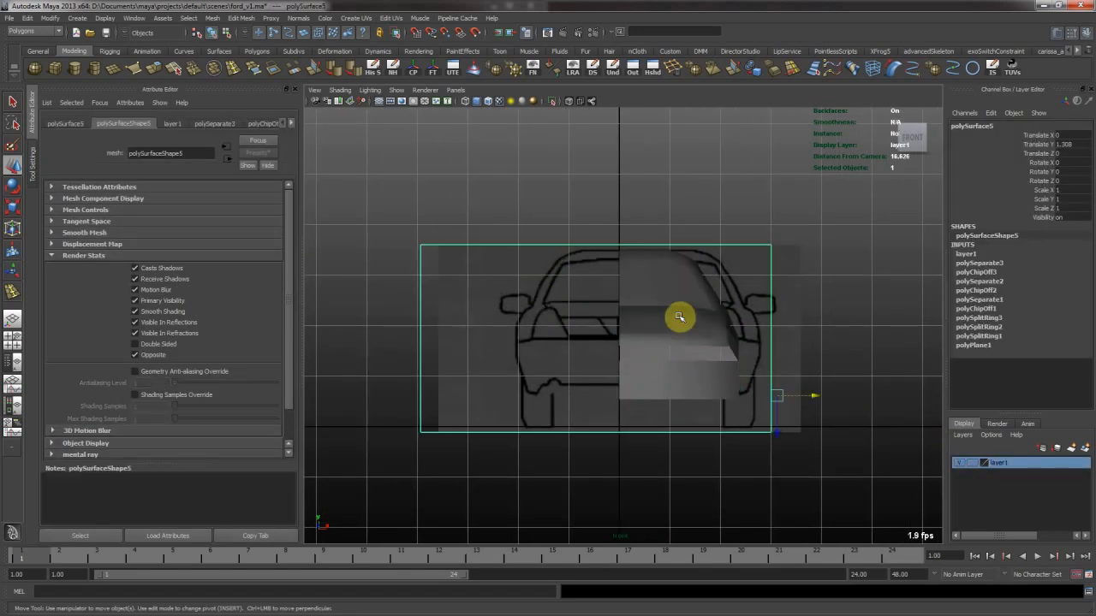
left_click(659, 250)
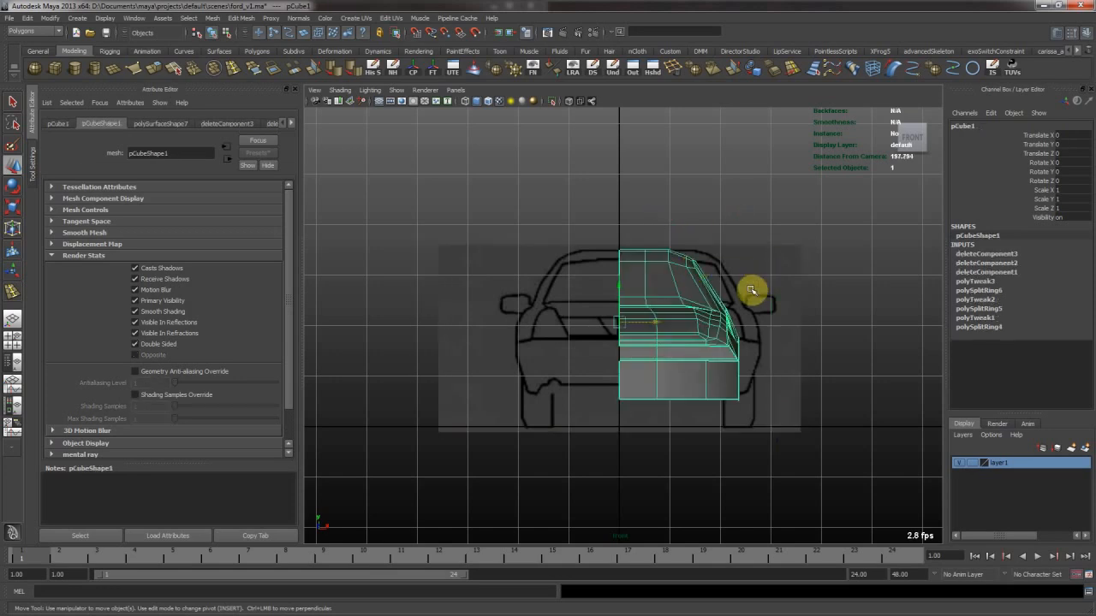
left_click(752, 287)
left_click(690, 317)
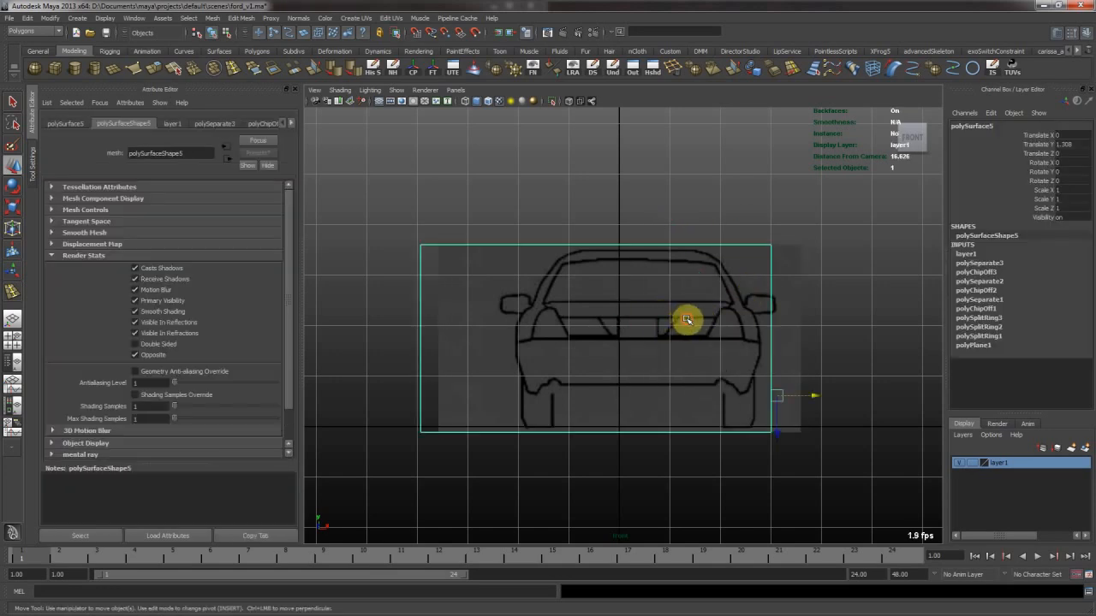
left_click(793, 276)
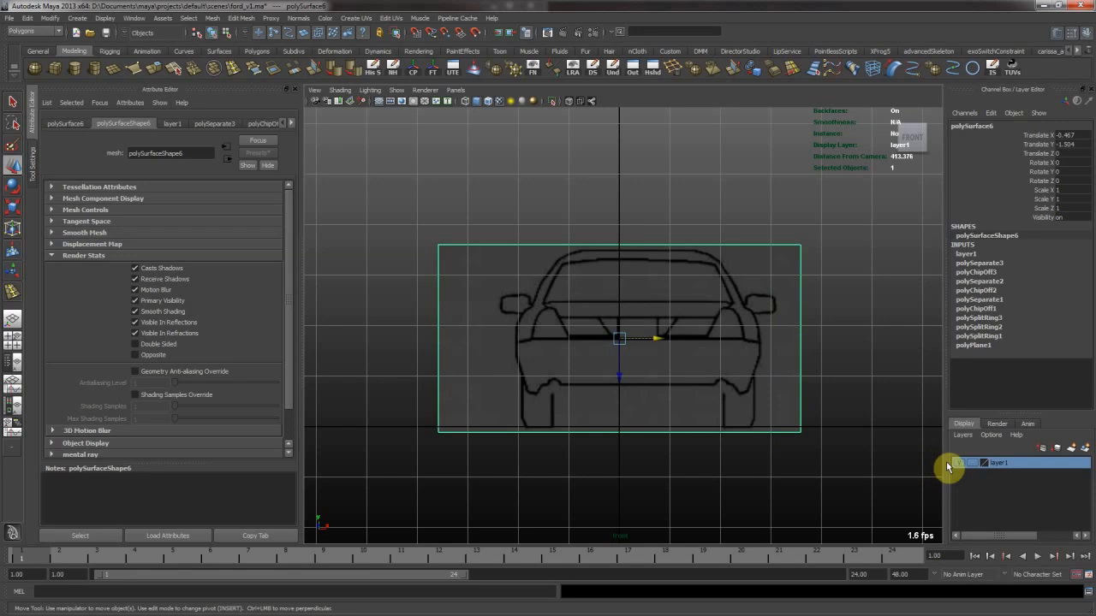
Shift the front and rear reference planes sideways onto the grid's centre line, at Translate X 0.002 and about -0.49
left_click_drag(666, 336, 635, 339)
right_click_drag(513, 300, 817, 373, "alt")
right_click_drag(611, 310, 670, 338, "alt")
middle_click_drag(650, 327, 682, 331)
scroll(682, 331, "down", 5)
left_click(645, 185)
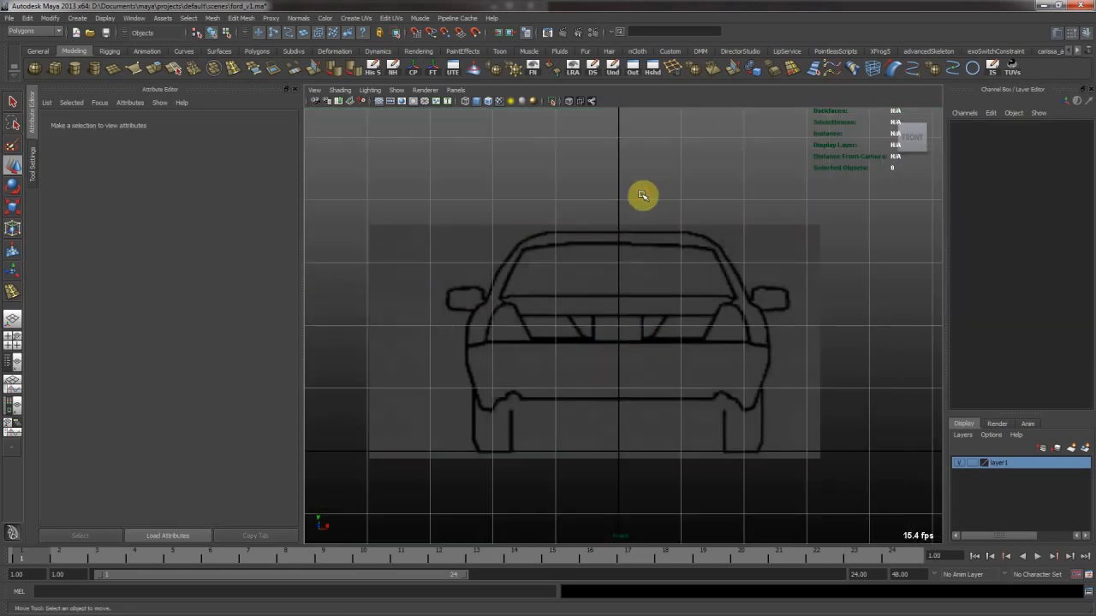
left_click(674, 246)
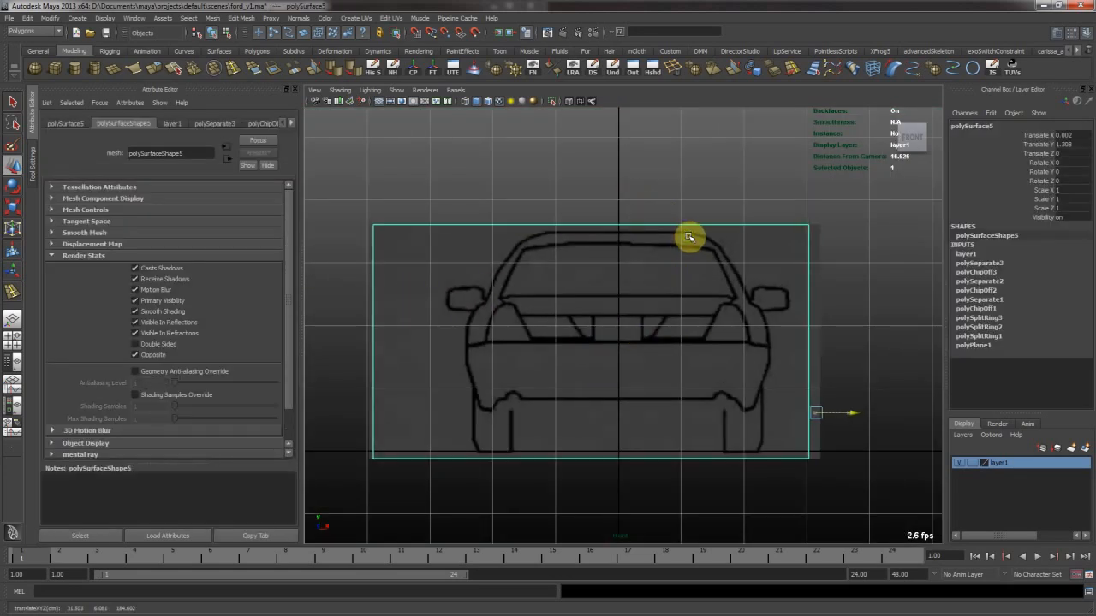
left_click(669, 253)
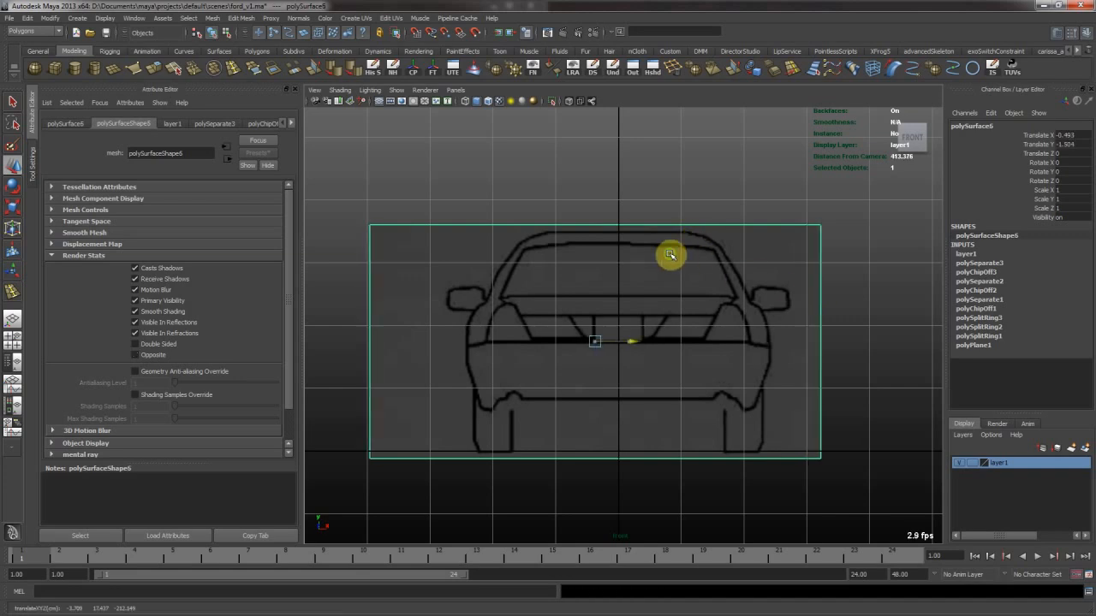
Check the centring of the front and rear reference images from the back and front views with the grid
left_click(895, 144)
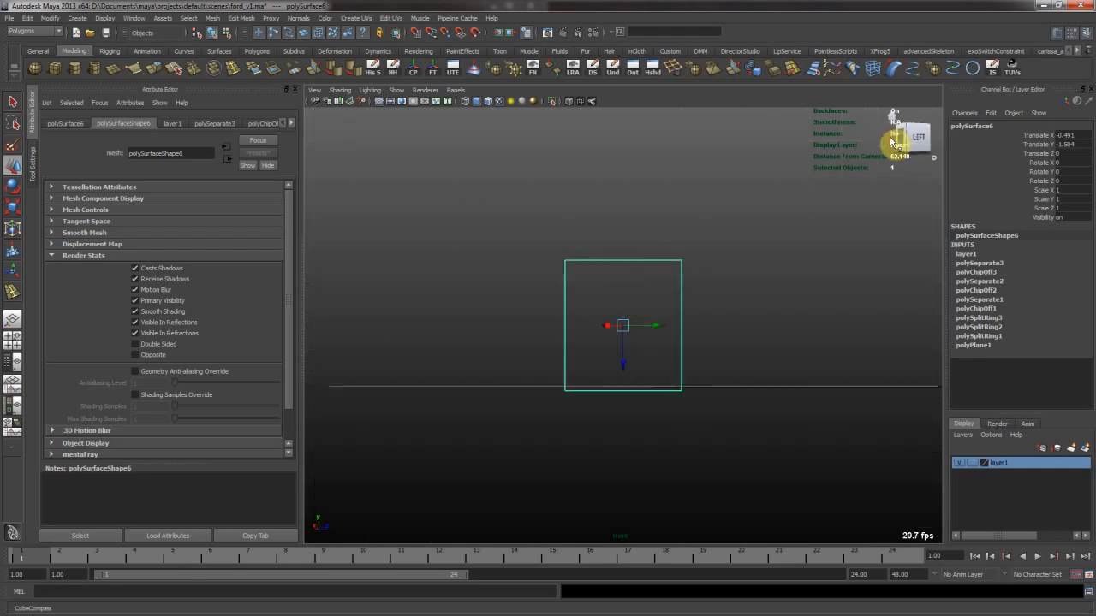
scroll(508, 299, "up", 5)
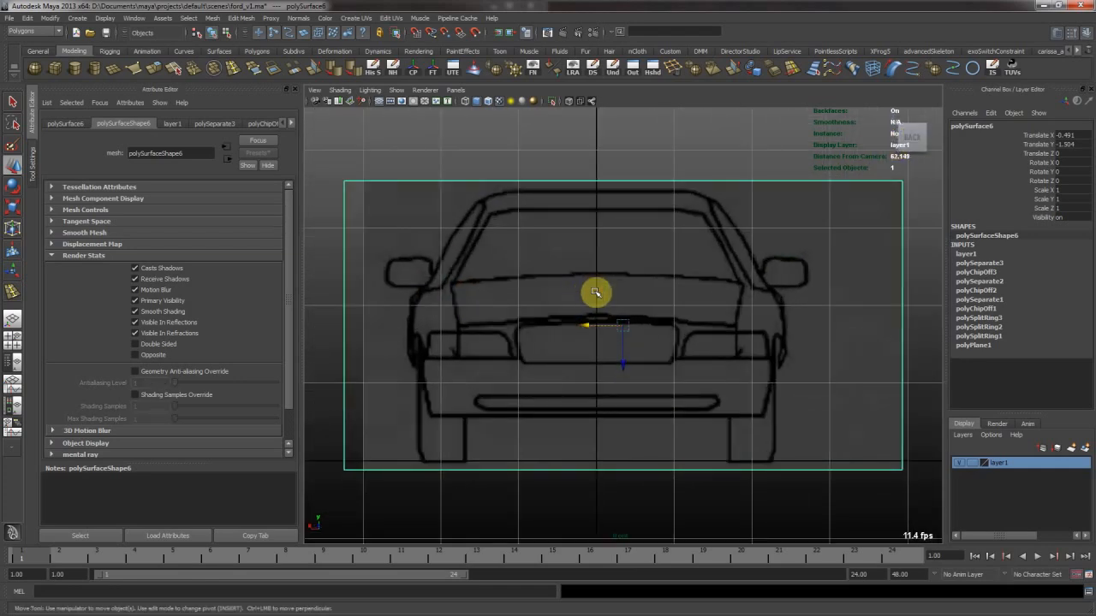
left_click(906, 135)
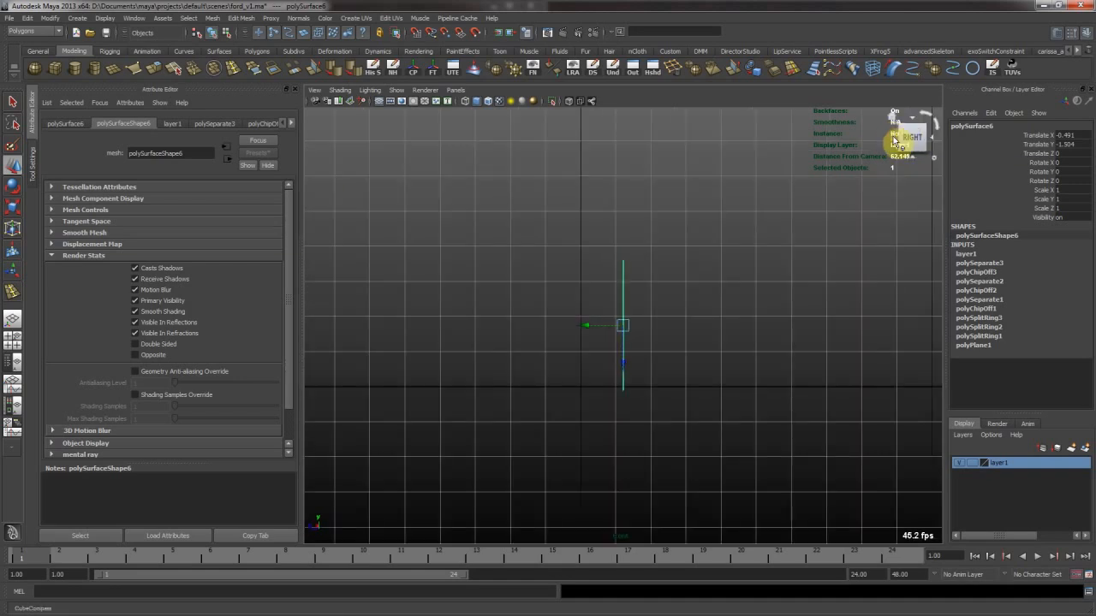
left_click(817, 311)
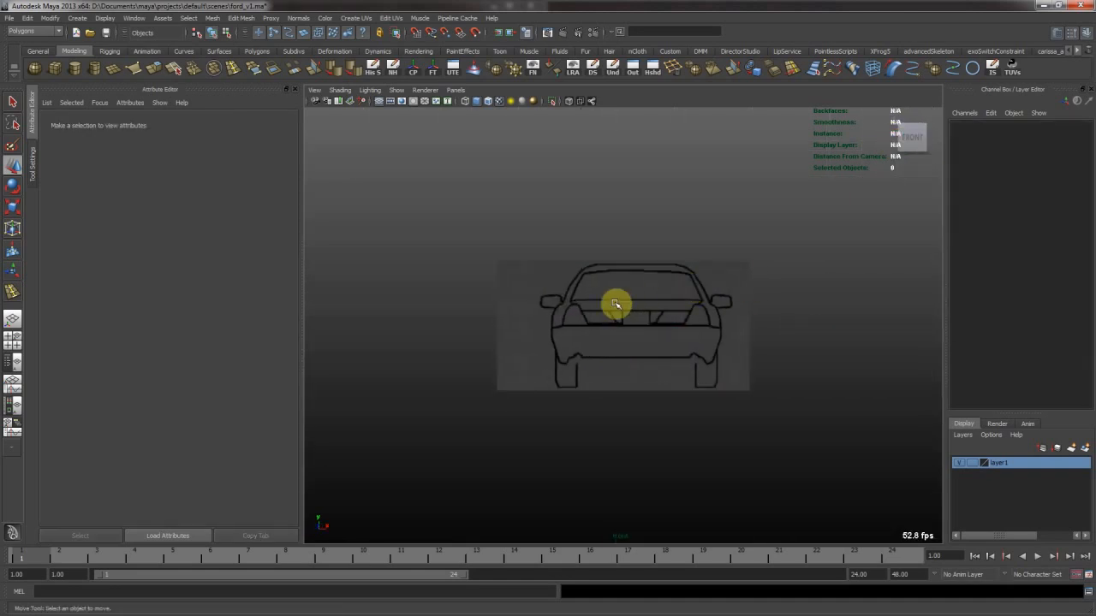
right_click_drag(619, 303, 856, 141, "alt")
left_click(375, 104)
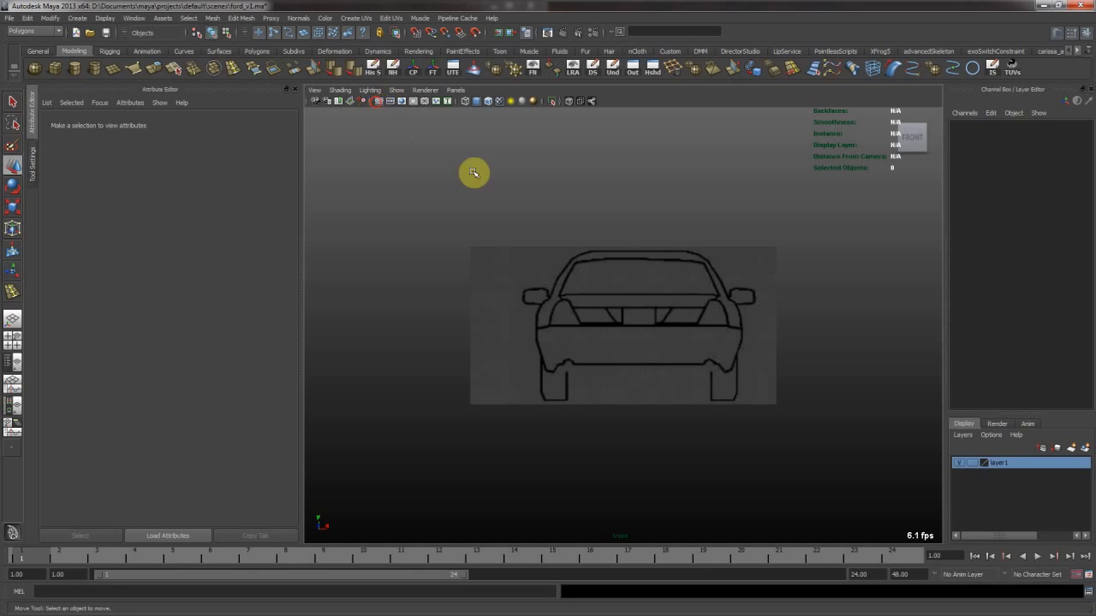
scroll(724, 244, "down", 1)
left_click(913, 146)
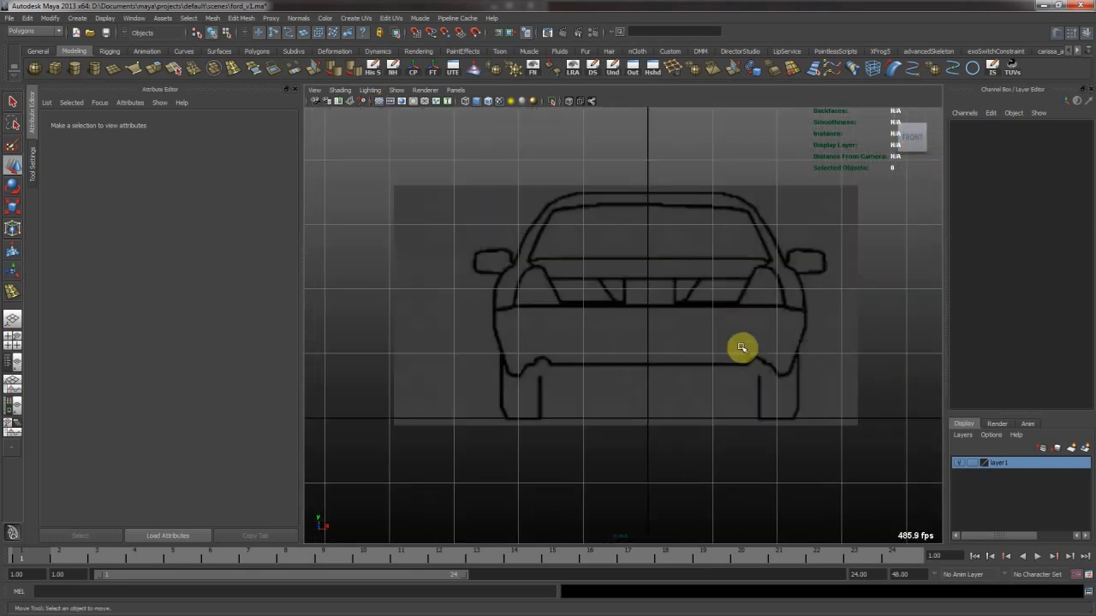
Unhide the car body, compare it with the centred reference image, and set the reference layer back to Reference
key("ctrl+shift+h")
left_click(734, 305)
key("f")
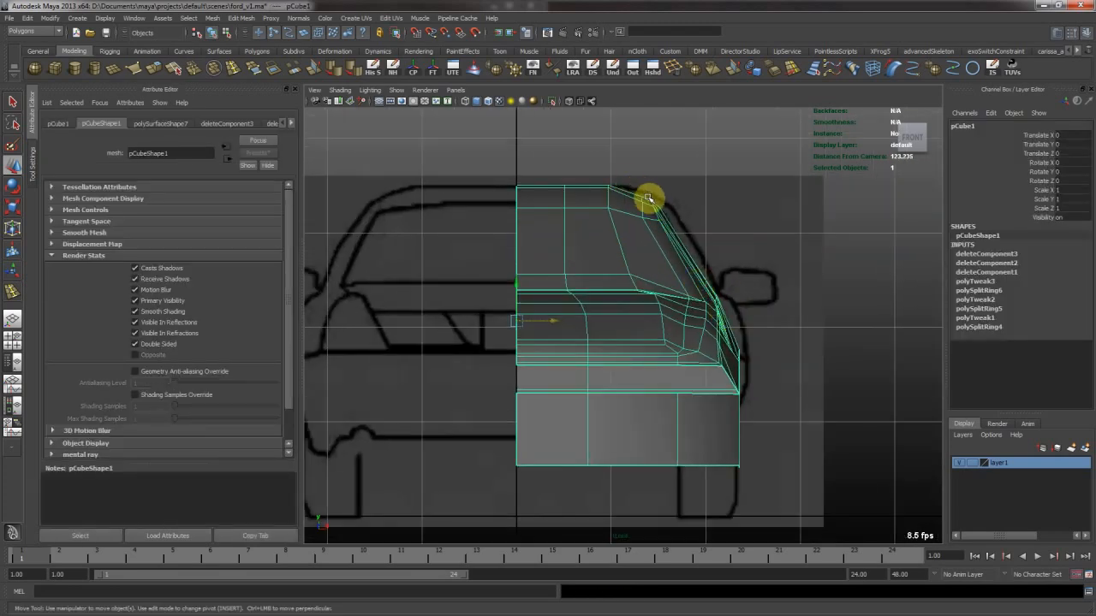
middle_click_drag(748, 467, 720, 393, "alt")
middle_click_drag(720, 344, 725, 367, "alt")
key("space")
key("space")
right_click_drag(582, 335, 655, 331, "alt")
middle_click_drag(735, 441, 772, 409, "alt")
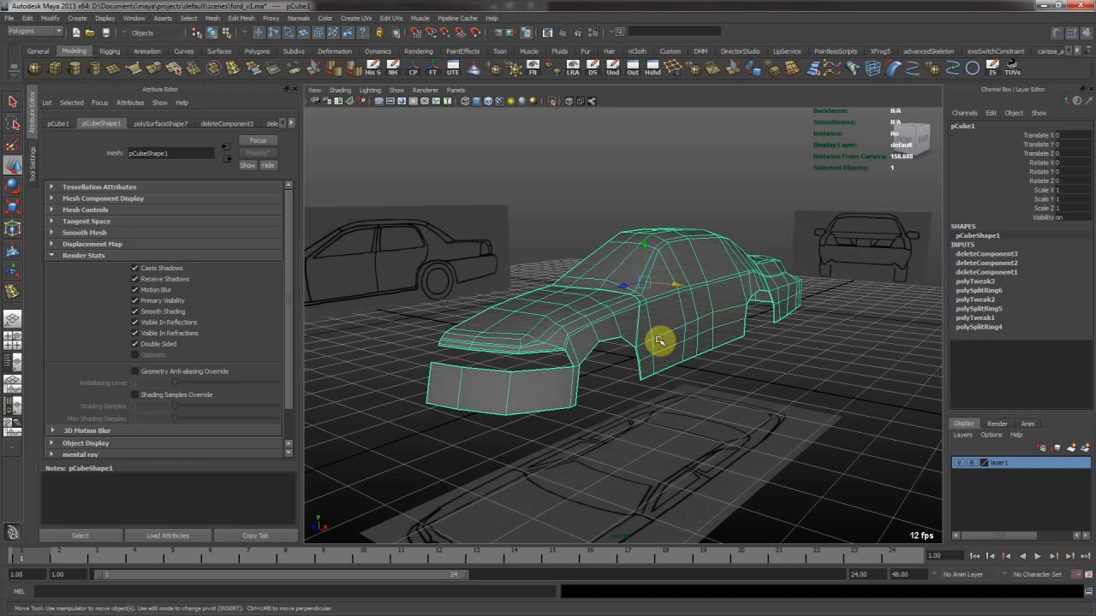
Preview the car body smoothed and inspect its front end in perspective
key("3")
left_click(631, 384)
left_click_drag(631, 384, 651, 370, "alt")
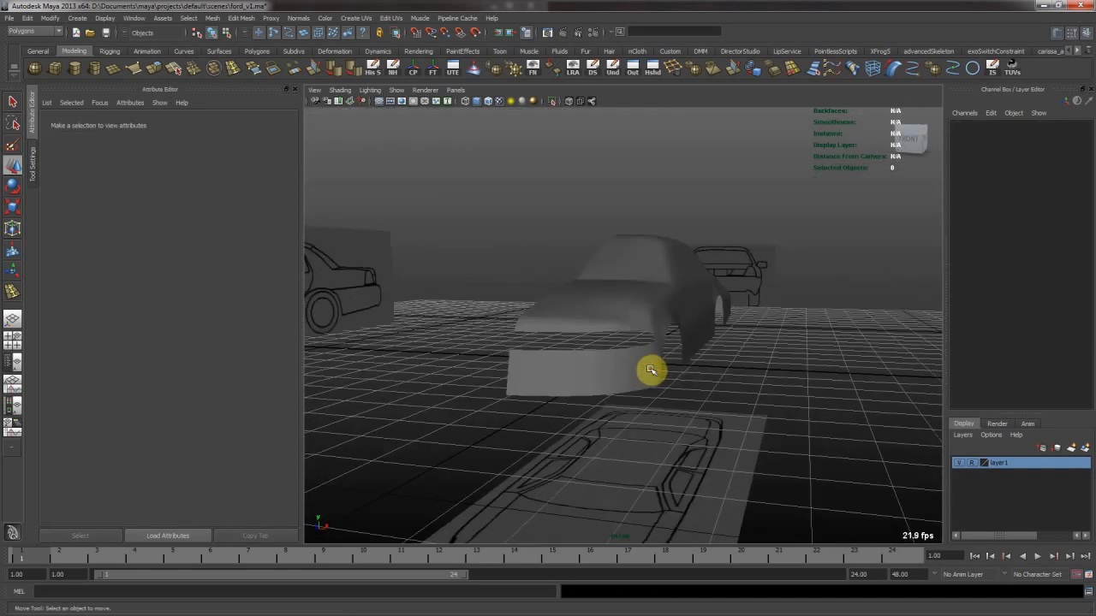
Select edges on the unsmoothed body and examine the edge flow from the hood into the windshield
left_click(629, 367)
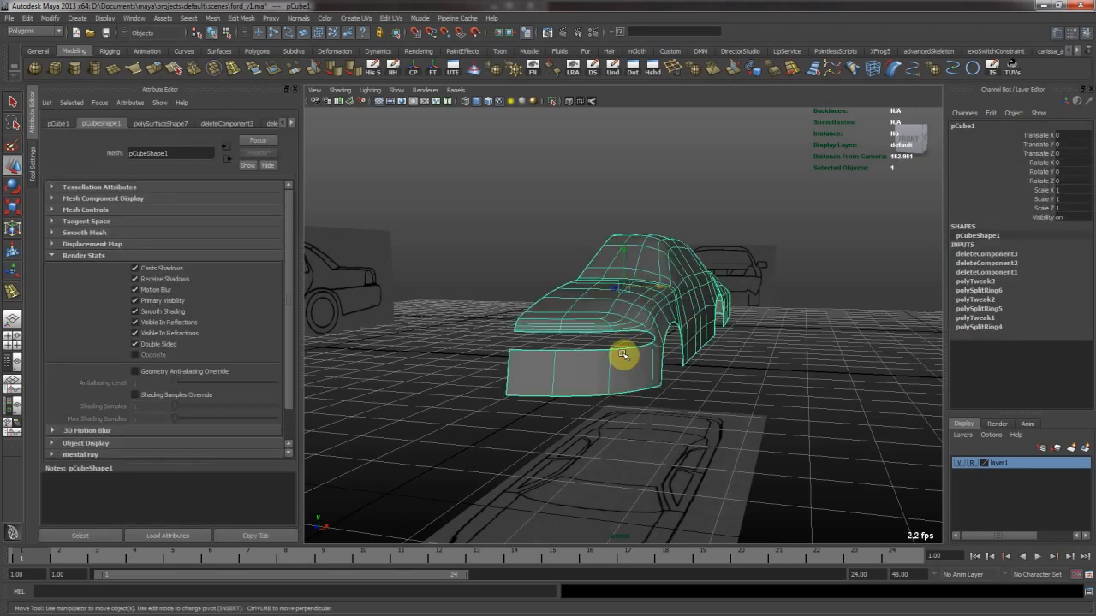
key("F9")
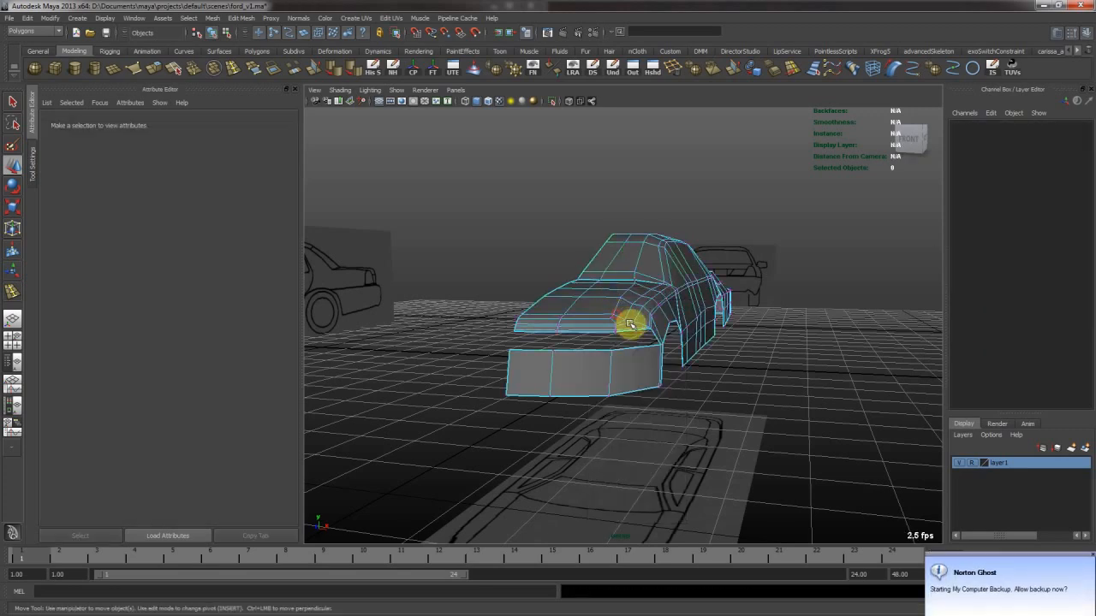
left_click(631, 317)
key("f")
left_click(1051, 603)
right_click_drag(714, 452, 656, 310, "alt")
mouse_move(655, 310)
left_mouse_down("alt")
mouse_move(521, 305)
mouse_move(742, 310)
mouse_move(704, 326)
mouse_move(708, 348)
mouse_move(640, 300)
left_mouse_up("alt")
double_click(640, 313)
right_click_drag(738, 316, 568, 310, "alt")
left_click_drag(567, 311, 411, 286, "alt")
left_click_drag(664, 330, 767, 287, "alt")
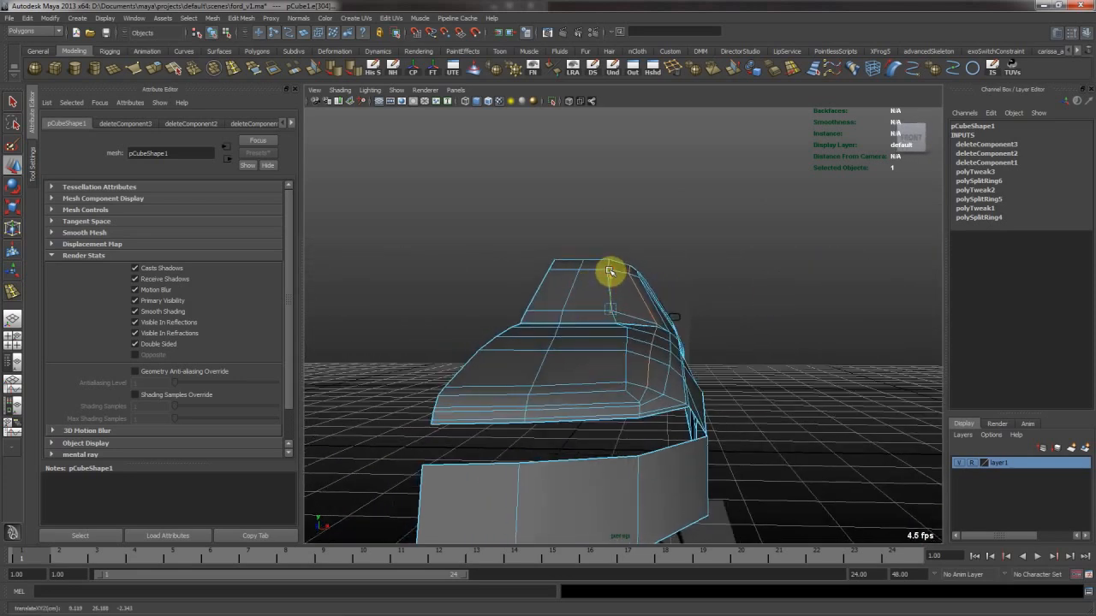
right_click_drag(647, 305, 748, 311, "alt")
left_click_drag(748, 311, 548, 348, "alt")
Try to raise an edge on the hood above the headlight opening
key("3")
left_click(647, 268)
left_click_drag(647, 269, 551, 365, "alt")
left_click(597, 365)
right_click_drag(550, 365, 546, 339)
left_click(545, 336)
middle_click_drag(576, 324, 573, 318)
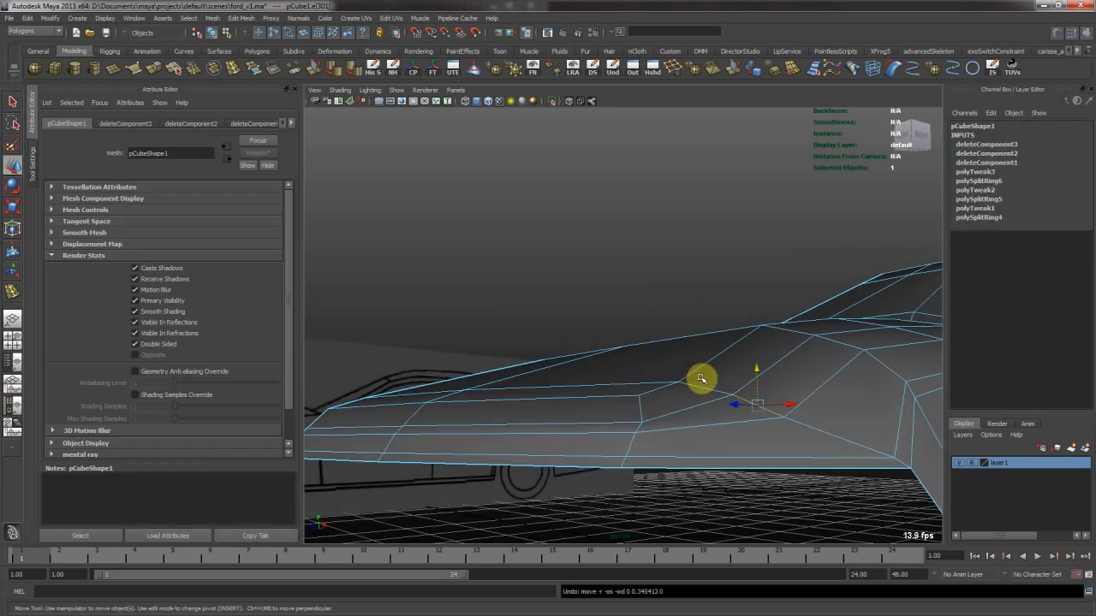
Examine the smoothed hood surface around a selected edge and inspect the whole body in object mode
left_click(698, 356)
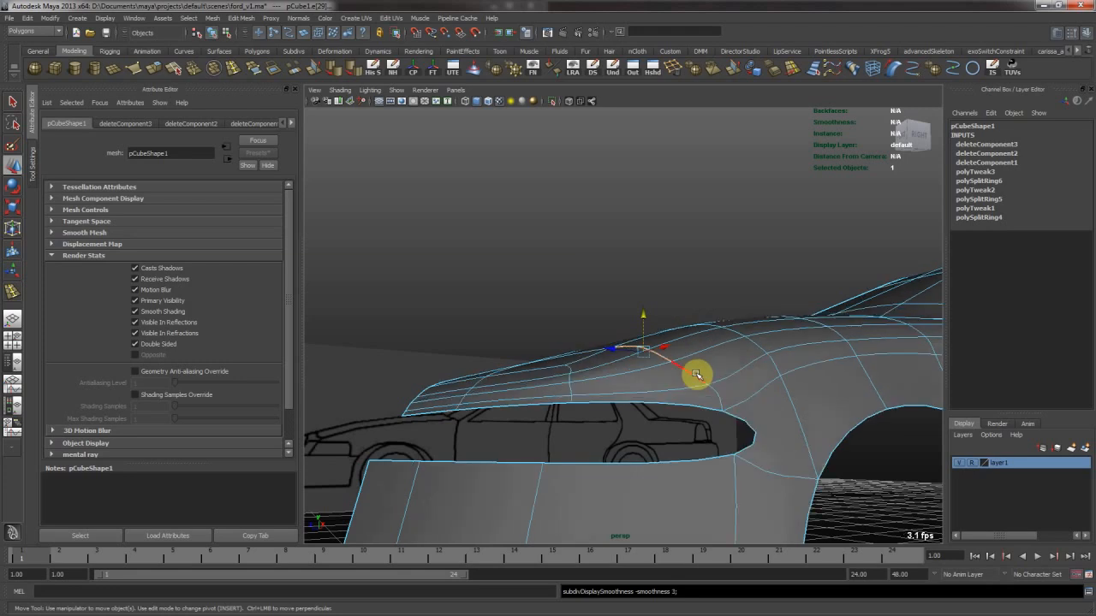
right_click_drag(749, 336, 596, 291)
left_click(758, 271)
left_click_drag(597, 291, 599, 360, "alt")
left_click(637, 390)
left_click(710, 257)
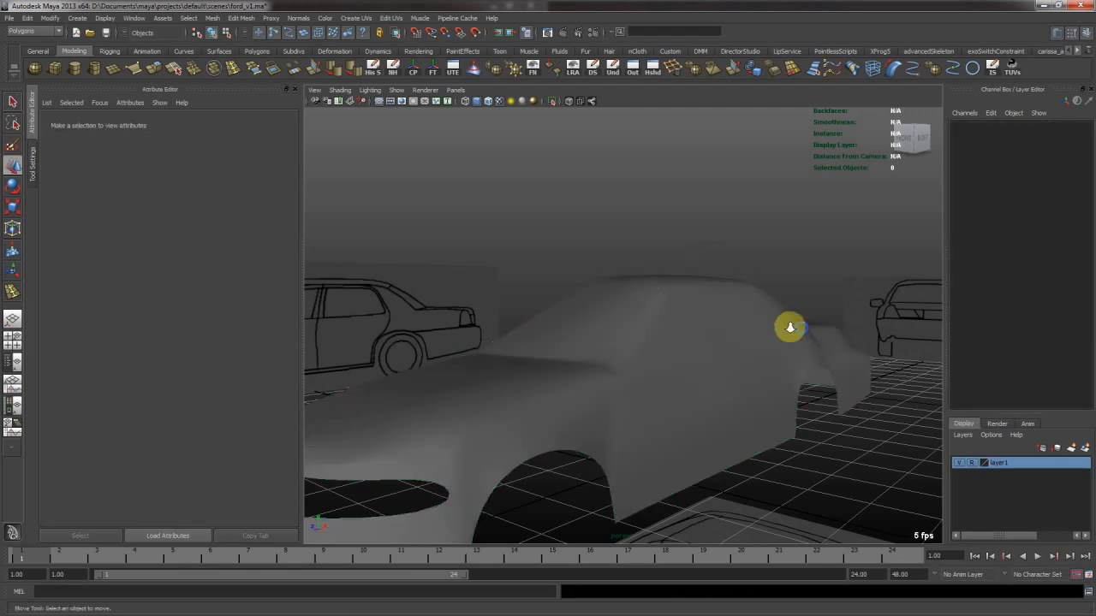
right_click_drag(790, 327, 628, 328, "alt")
left_click_drag(629, 328, 560, 329, "alt")
mouse_move(643, 366)
left_mouse_down("alt")
mouse_move(641, 385)
mouse_move(583, 325)
mouse_move(594, 325)
mouse_move(480, 320)
mouse_move(694, 339)
mouse_move(625, 332)
mouse_move(622, 372)
mouse_move(614, 363)
mouse_move(627, 373)
left_mouse_up("alt")
Select the car body, return it to the unsmoothed display, and compare its windshield edges with the top reference image
left_click(573, 323)
key("space")
key("space")
right_click_drag(631, 251, 517, 210, "alt")
middle_click_drag(517, 210, 543, 300, "alt")
key("1")
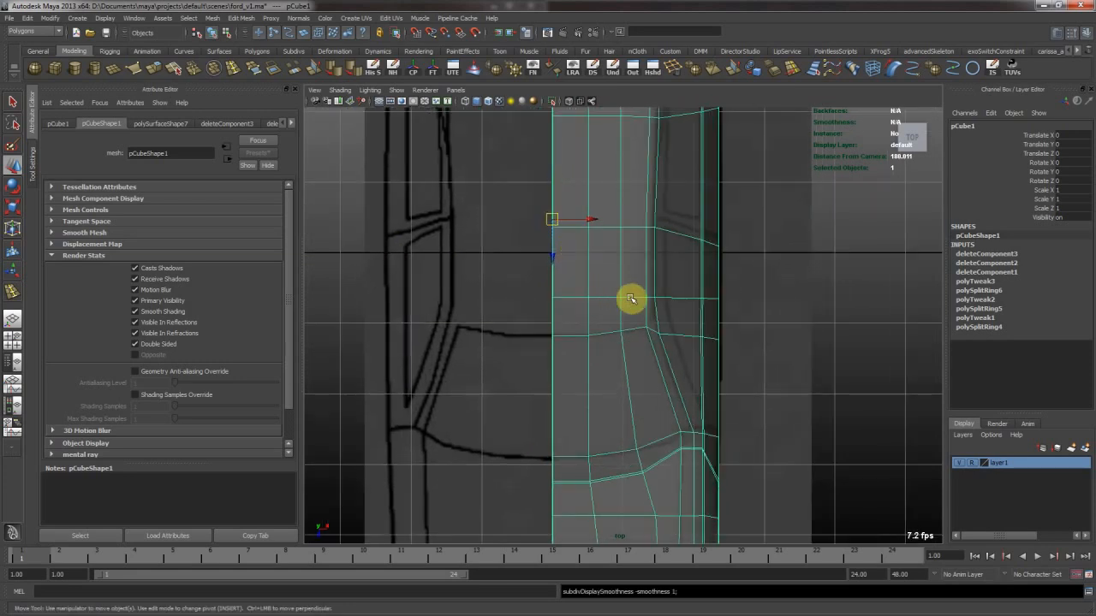
left_click(798, 315)
right_click_drag(614, 302, 691, 337, "alt")
left_click(653, 350)
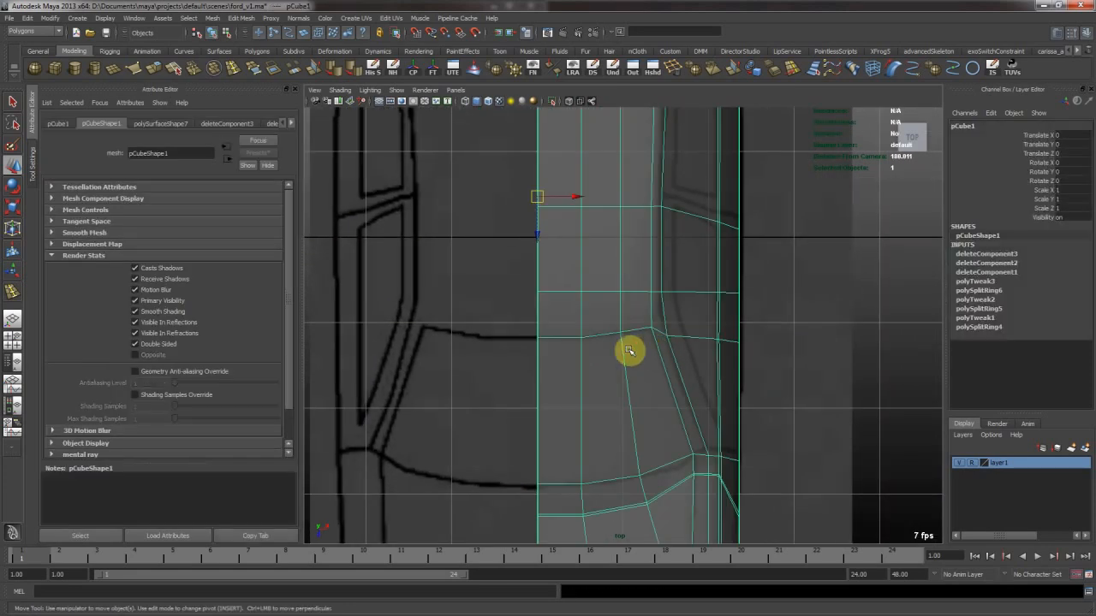
middle_click_drag(653, 350, 653, 316, "alt")
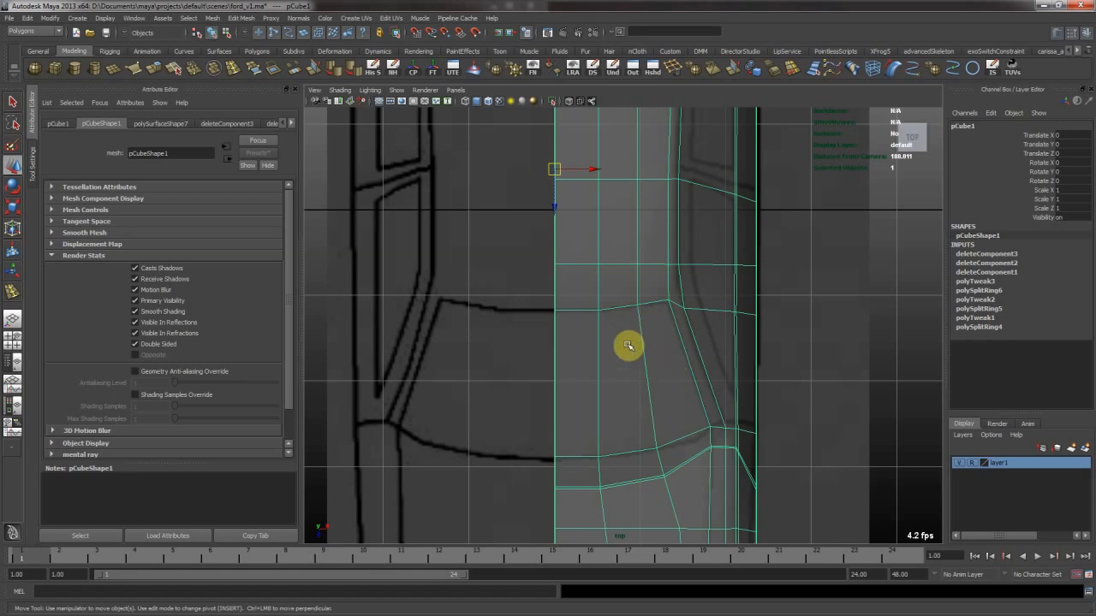
In the side view, lower the vertices at the windshield base onto the hood line of the reference drawing
middle_click_drag(629, 352, 635, 346, "alt")
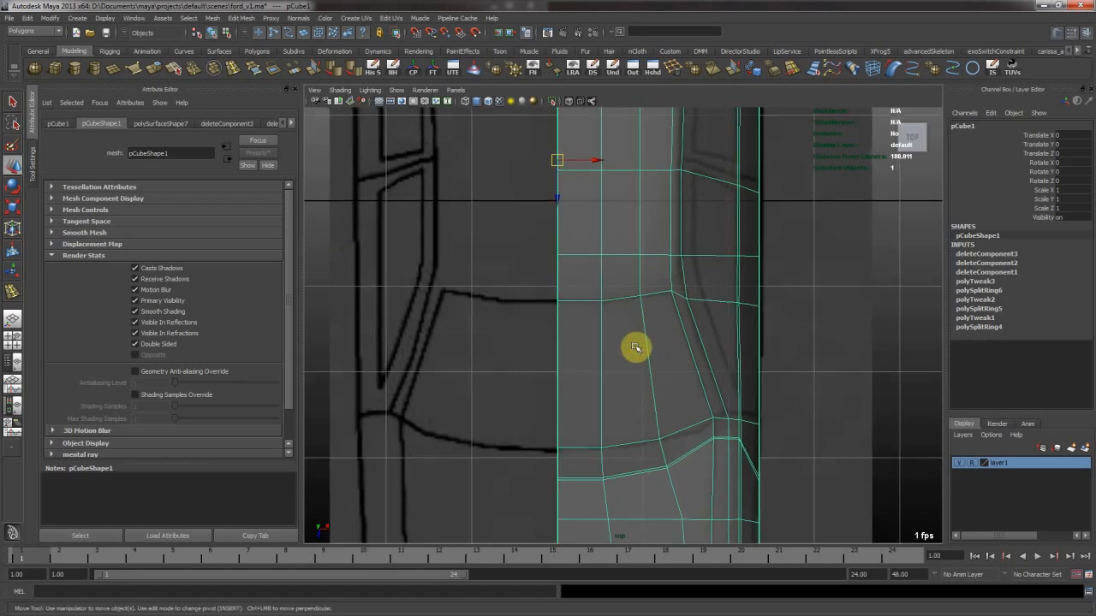
key("space")
key("space")
middle_click_drag(797, 298, 256, 497, "alt")
middle_click_drag(757, 308, 756, 276, "alt")
right_click_drag(648, 305, 602, 317)
left_click_drag(538, 313, 596, 342)
right_click_drag(684, 302, 618, 296)
left_click_drag(538, 300, 612, 345)
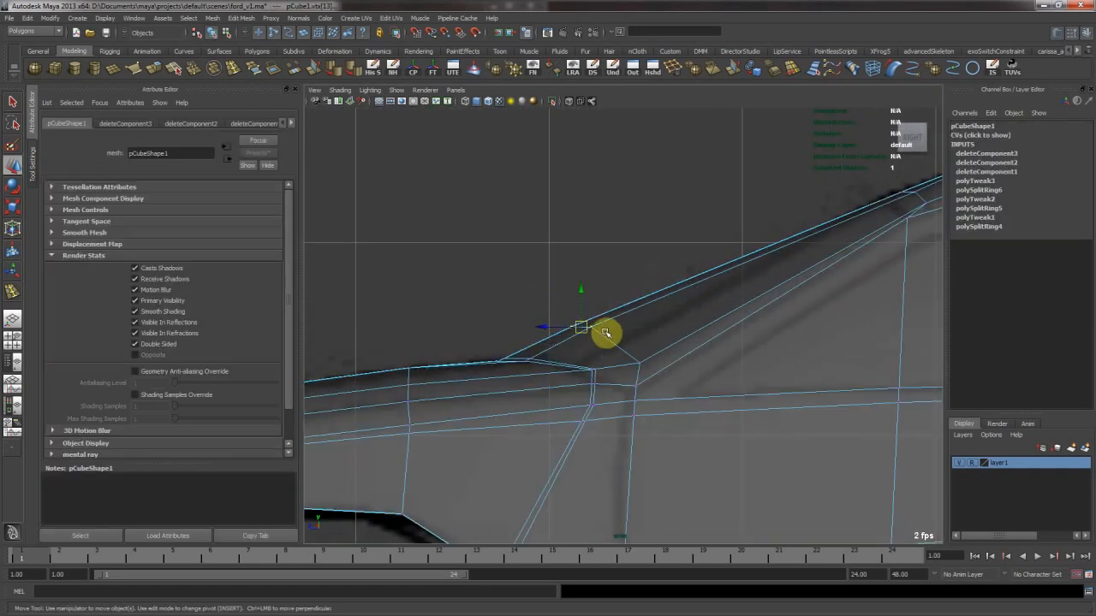
scroll(590, 310, "up", 2)
left_click_drag(577, 292, 570, 323)
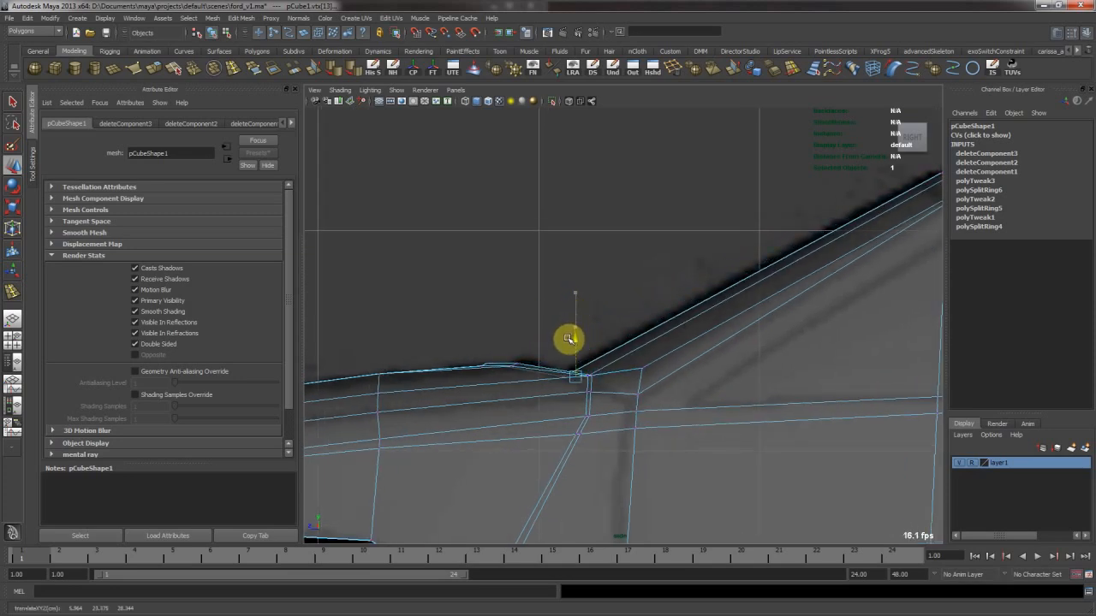
Examine the smoothed body around the windshield and roof in perspective, and select the body in object mode
key("space")
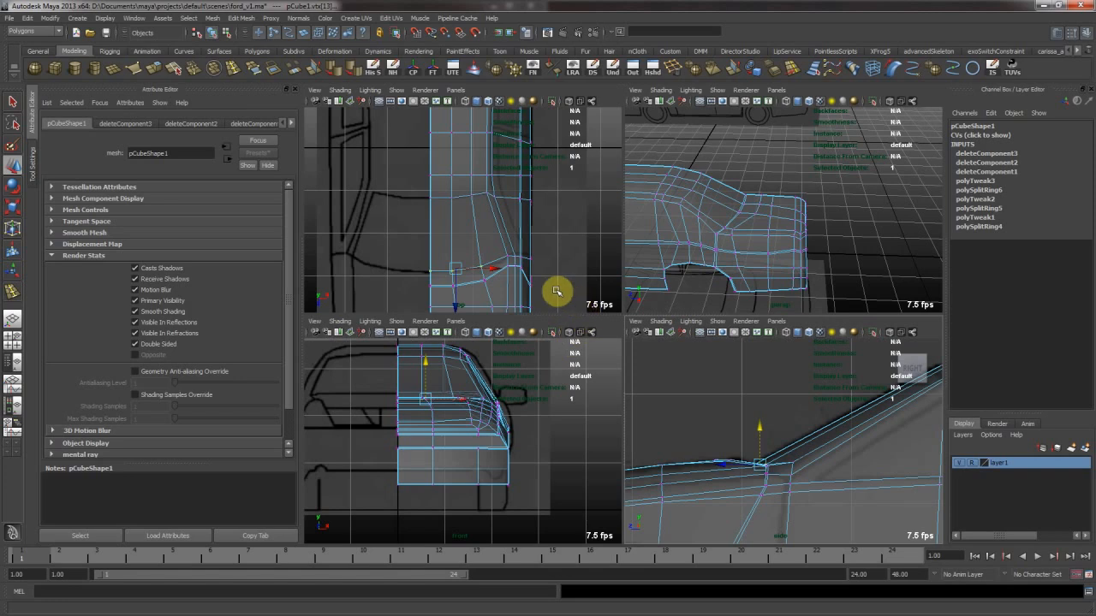
key("space")
left_click_drag(778, 265, 577, 378, "alt")
middle_click_drag(577, 378, 647, 367, "alt")
right_click_drag(642, 334, 670, 298)
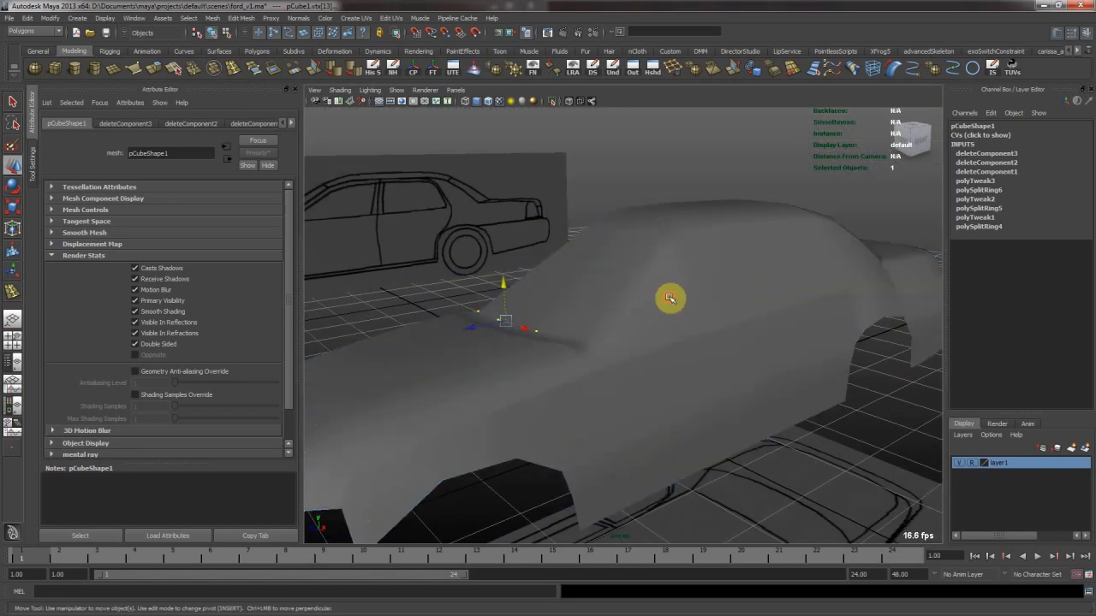
left_click(670, 298)
left_click(696, 169)
right_click_drag(697, 171, 653, 257, "alt")
left_click_drag(653, 256, 576, 245, "alt")
left_click(619, 311)
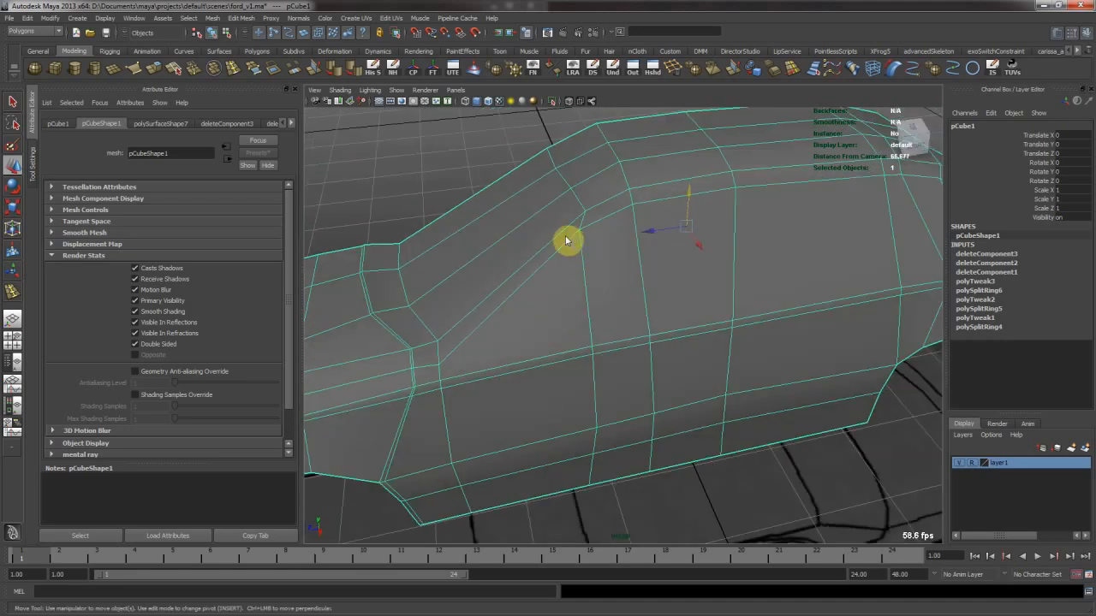
Move the vertex at the upper end of the windshield pillar rearward and slightly up to follow the window outline in the side view
left_click(583, 231)
left_click(582, 230)
key("space")
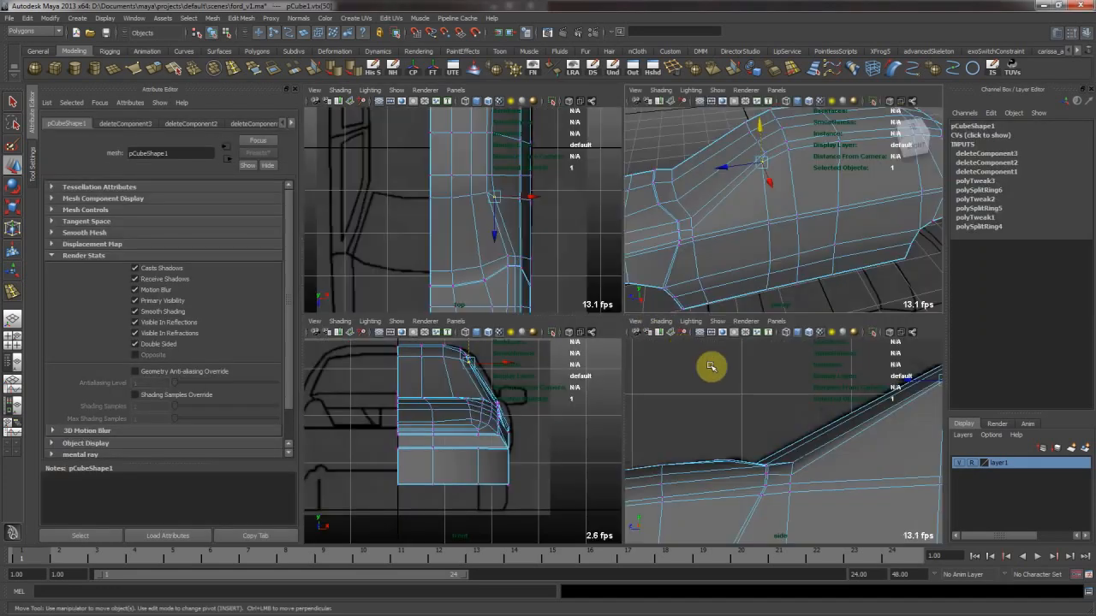
key("space")
middle_click_drag(850, 262, 557, 357, "alt")
middle_click_drag(642, 344, 596, 351, "alt")
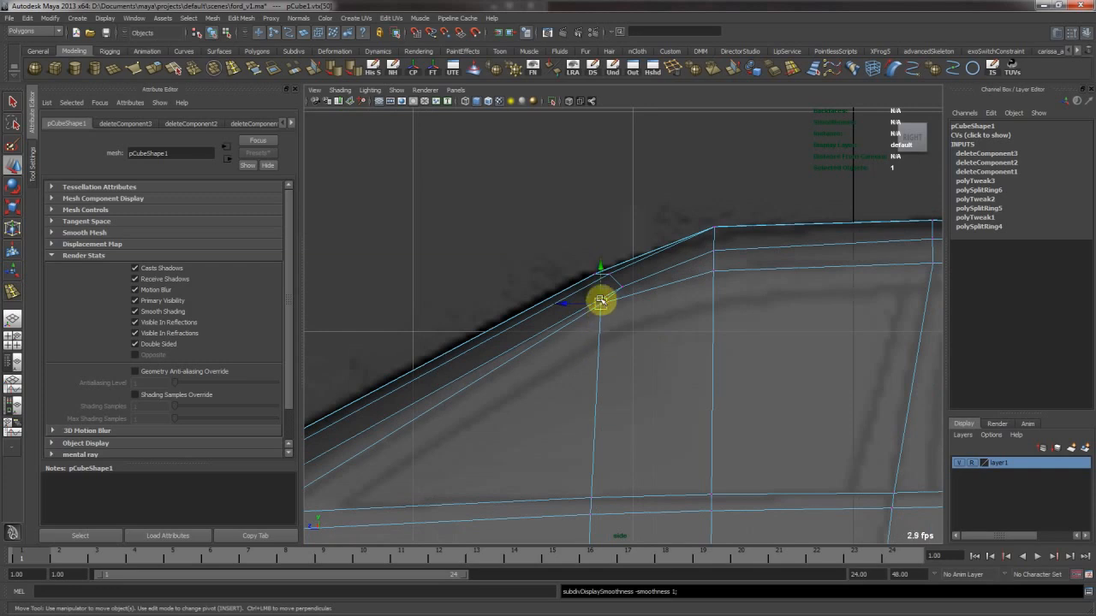
left_click_drag(602, 301, 601, 301)
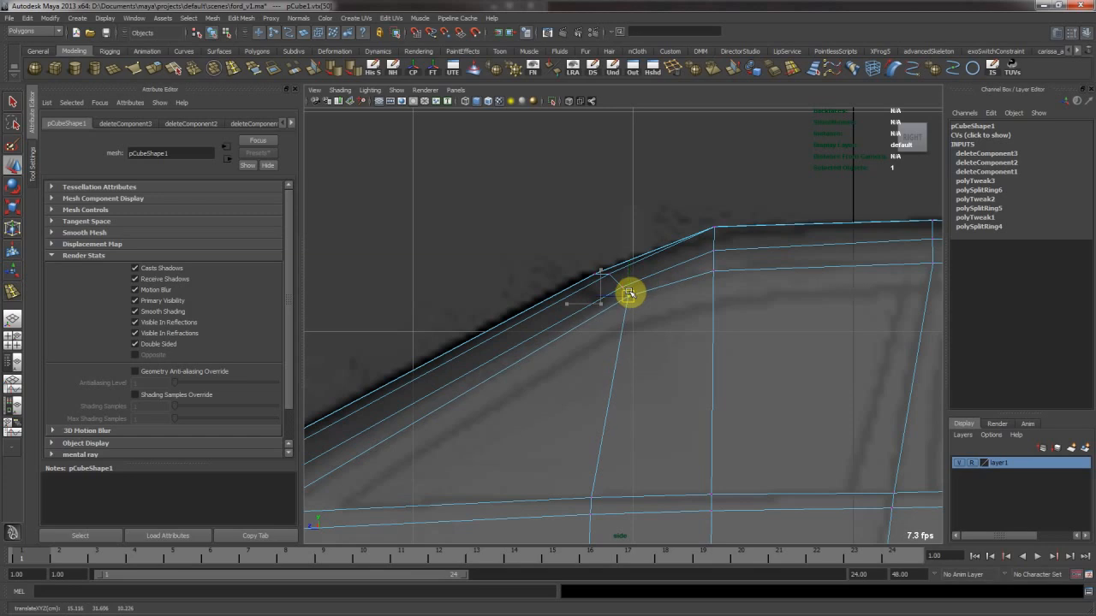
left_click_drag(629, 294, 629, 295)
Reposition the vertices at the lower front corner of the side window to match the side reference
right_click_drag(746, 342, 522, 352, "alt")
middle_click_drag(526, 352, 594, 290, "alt")
middle_click_drag(525, 352, 608, 314, "alt")
left_click_drag(606, 332, 606, 334)
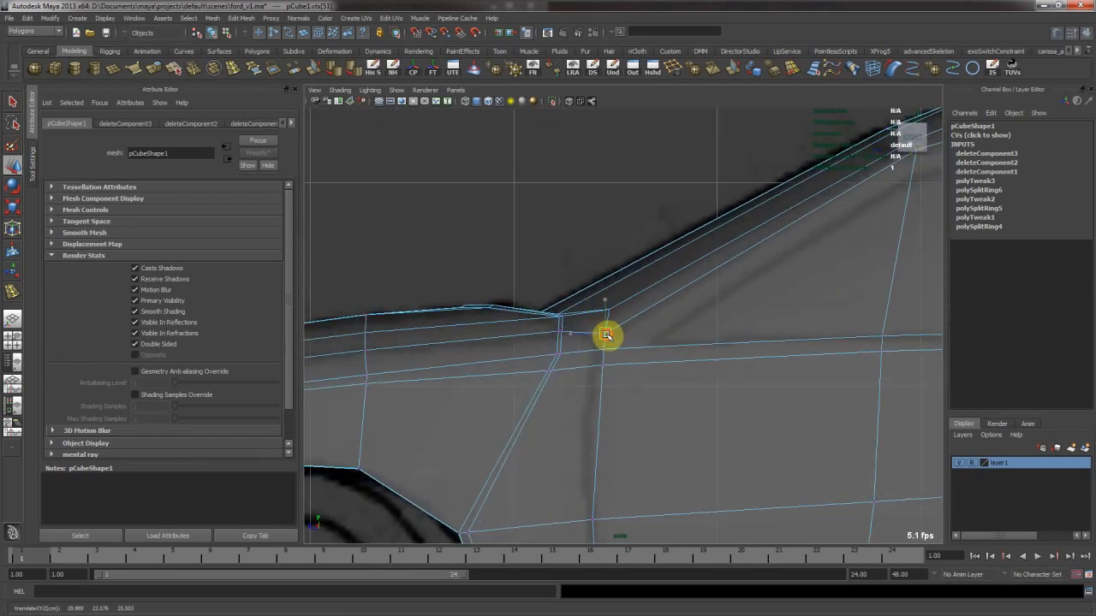
left_click(607, 312)
Nudge the remaining vertices around the windshield pillar's base to follow the reference lines
right_click_drag(447, 328, 754, 320, "alt")
middle_click_drag(377, 333, 459, 350, "alt")
right_click_drag(465, 341, 569, 319, "alt")
left_click_drag(552, 321, 596, 395)
middle_click_drag(611, 342, 609, 356)
left_click_drag(530, 378, 589, 397)
middle_click_drag(590, 396, 602, 394)
Return the body to object mode with the whole cabin in the side view and save the scene
right_click_drag(826, 298, 707, 336, "alt")
middle_click_drag(647, 338, 557, 321, "alt")
right_click_drag(765, 310, 687, 282, "alt")
middle_click_drag(761, 257, 678, 263, "alt")
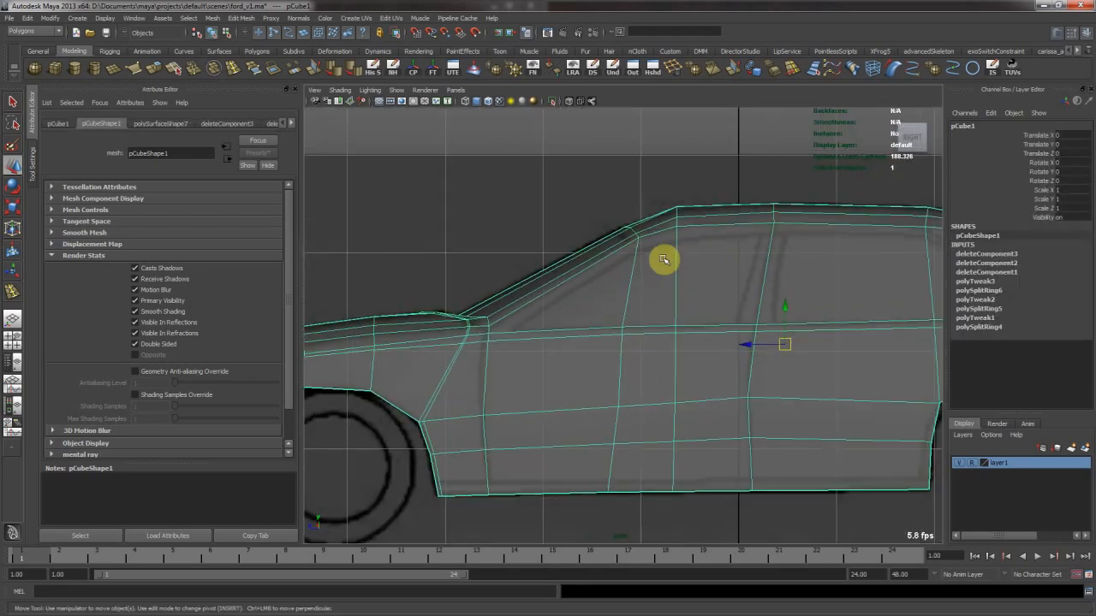
key("ctrl+s")
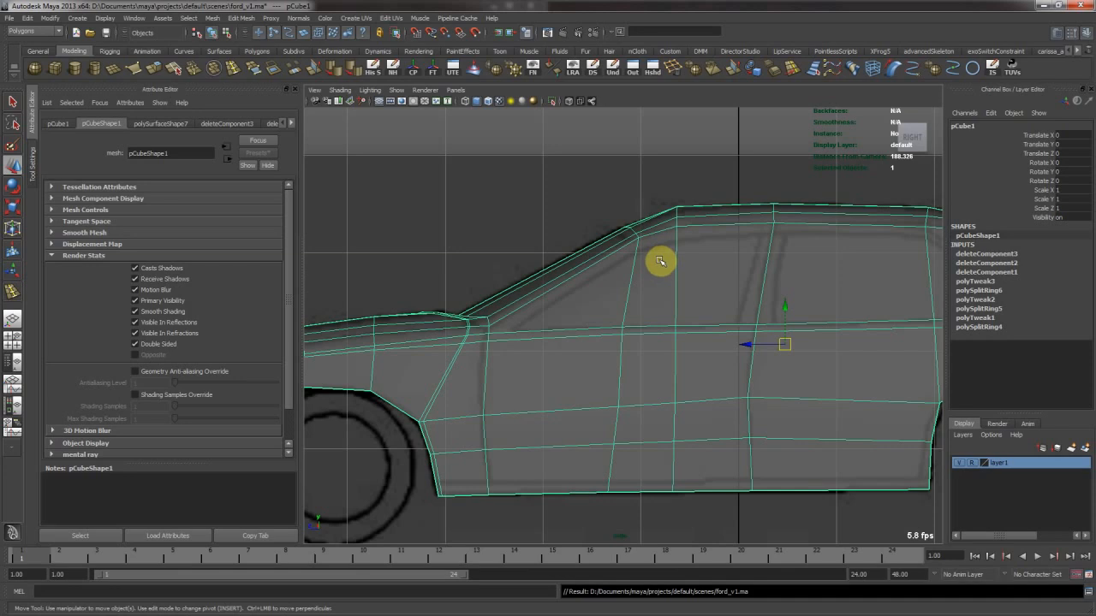
Insert an edge loop along the sill just above the body's lower edge and flatten it vertically
middle_click_drag(727, 238, 693, 250, "alt")
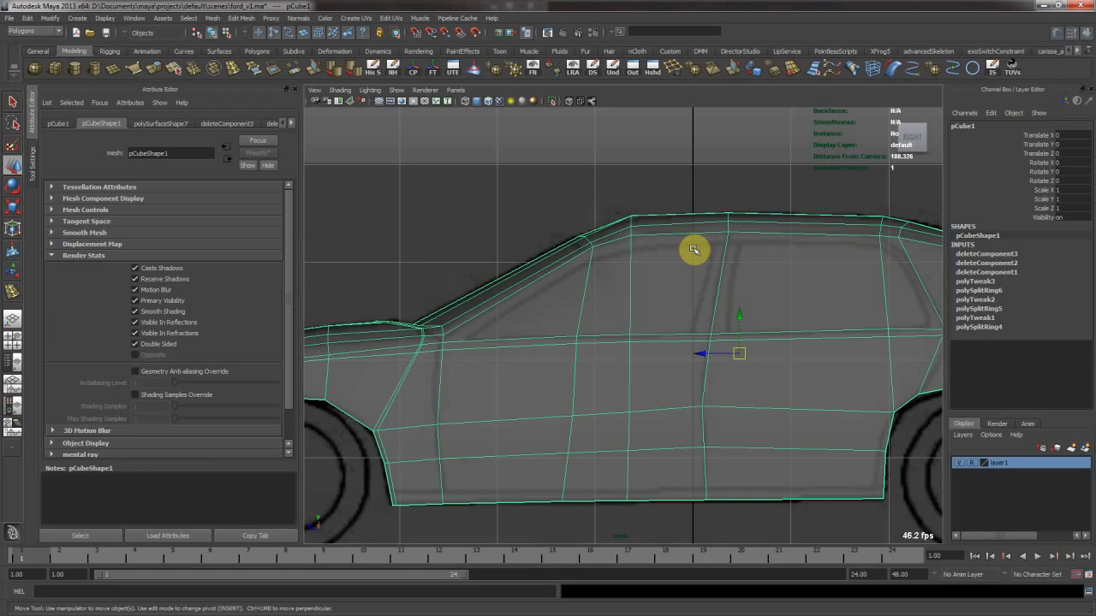
middle_click_drag(628, 378, 647, 300, "alt")
key("g")
left_click_drag(724, 396, 724, 408)
key("r")
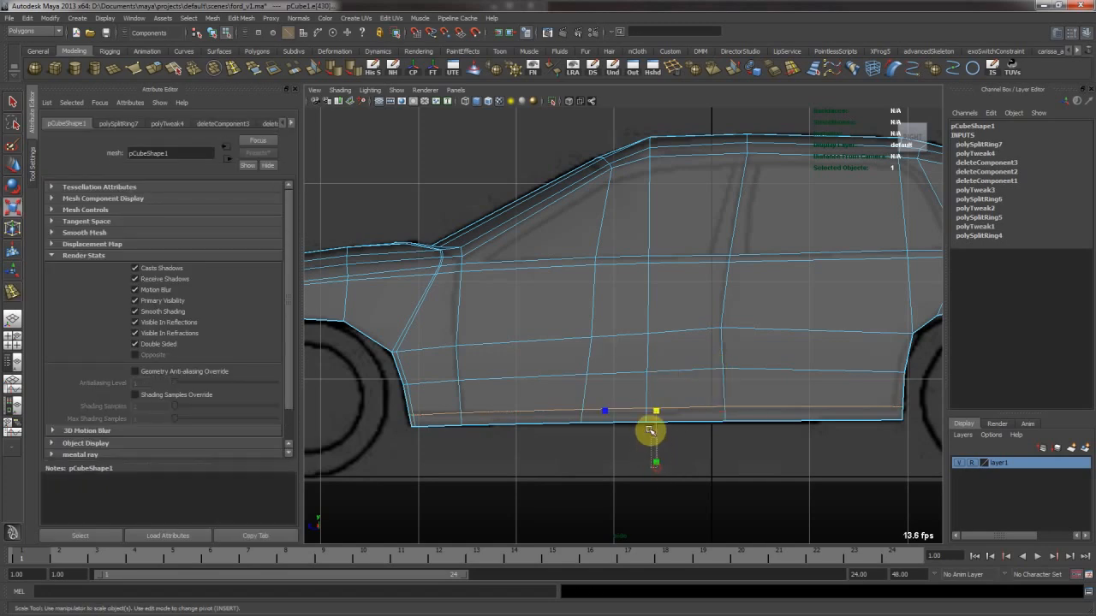
left_click_drag(659, 459, 653, 415)
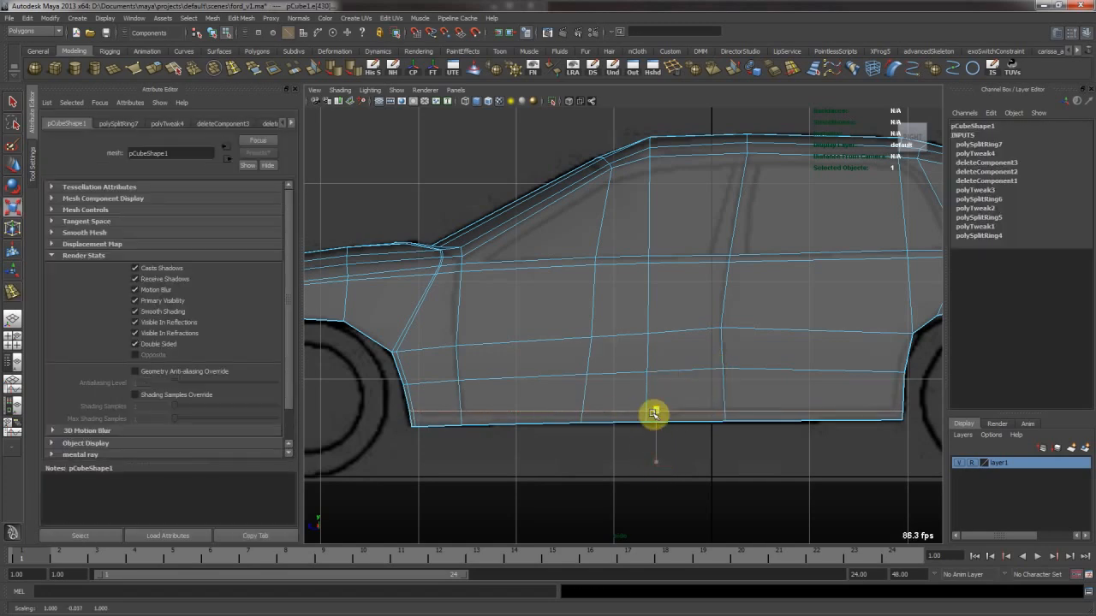
key("w")
middle_click_drag(675, 360, 599, 350, "alt")
middle_click_drag(649, 263, 596, 276, "alt")
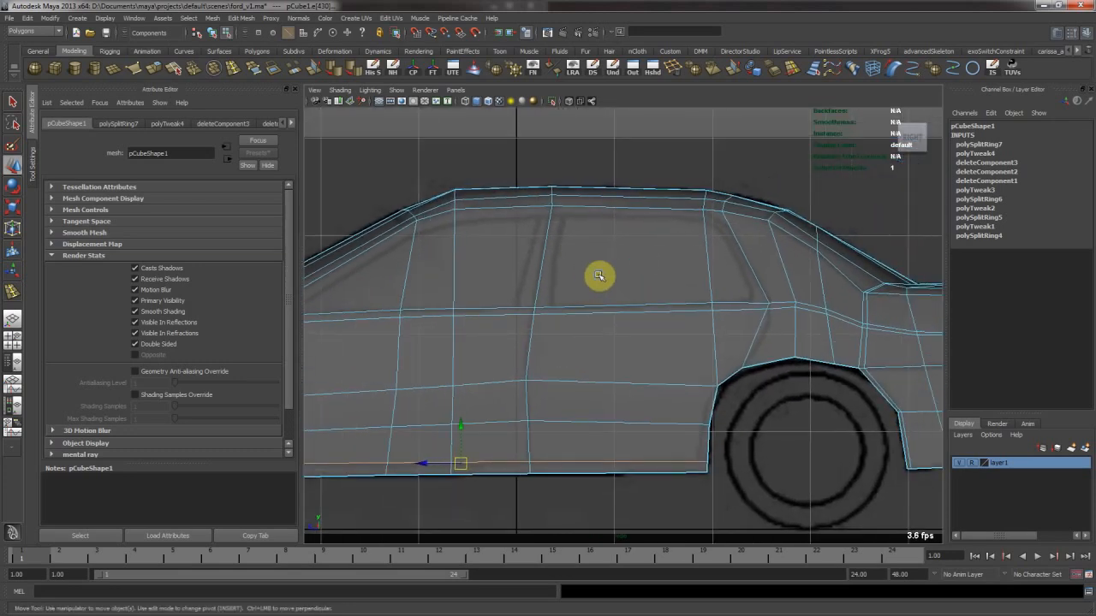
Select the upper faces of the rear door in the side view and save the scene
key("F8")
middle_click_drag(642, 237, 622, 301, "alt")
left_click(635, 293)
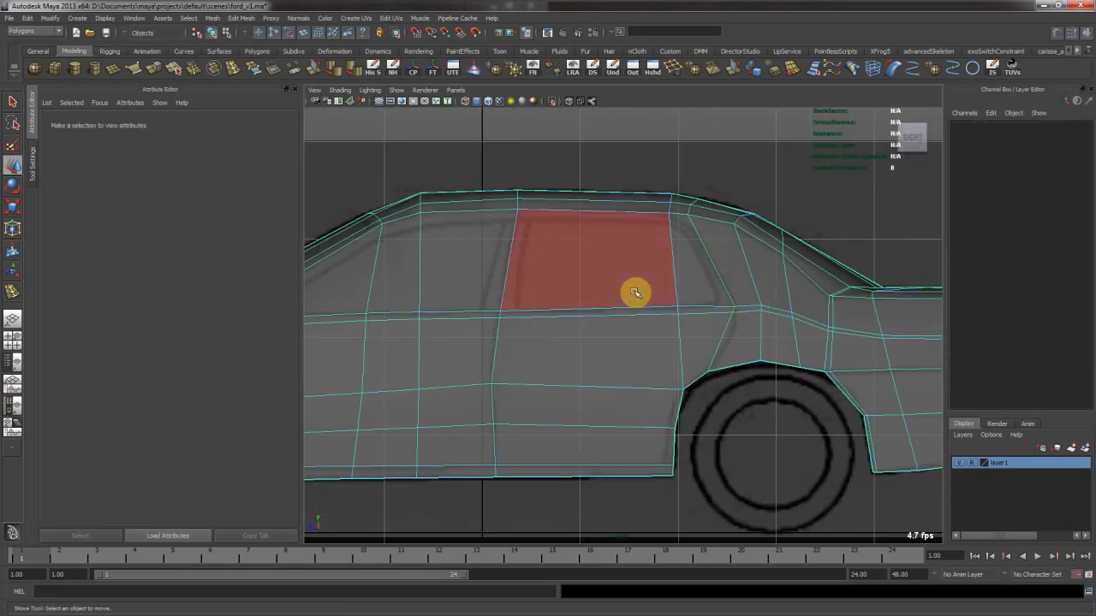
left_click_drag(705, 321, 705, 333)
key("ctrl+s")
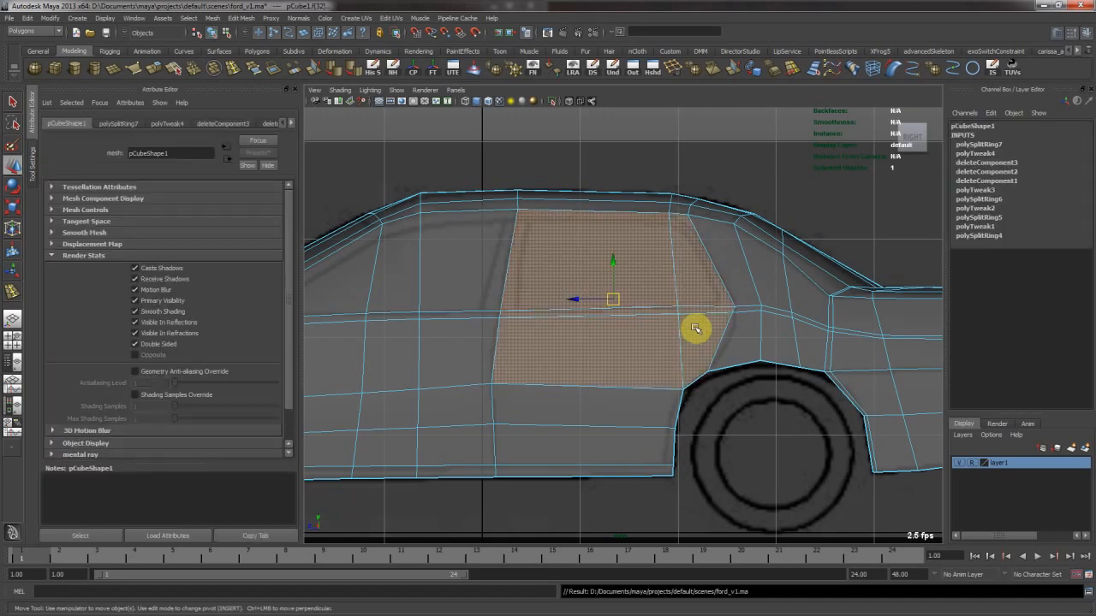
left_click(695, 328)
left_click(636, 316)
right_click_drag(637, 315, 736, 256)
left_click(640, 294)
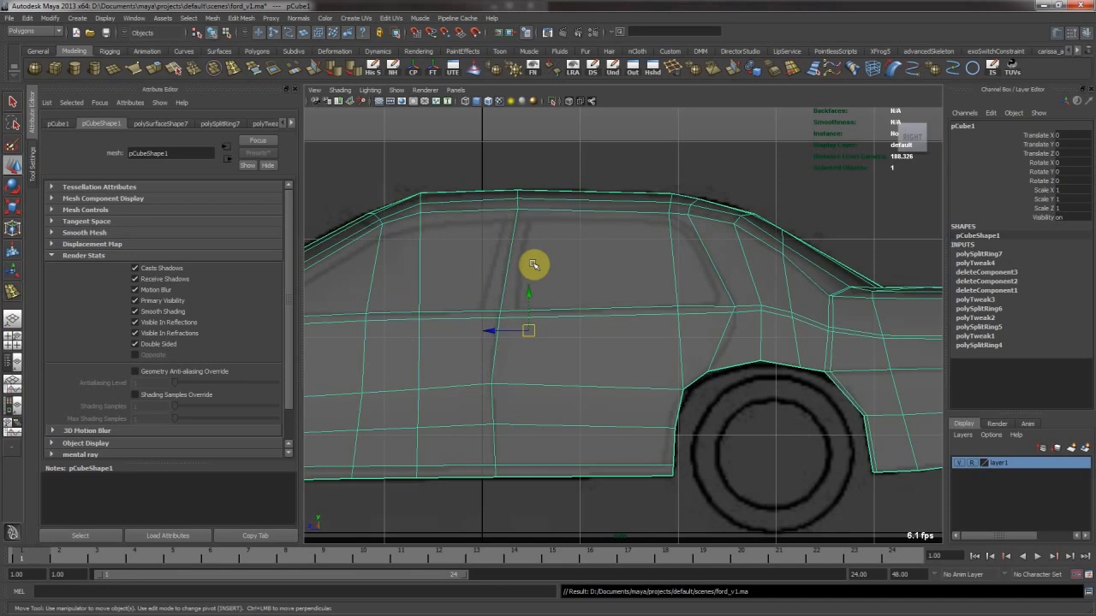
key("ctrl+d")
key("Delete")
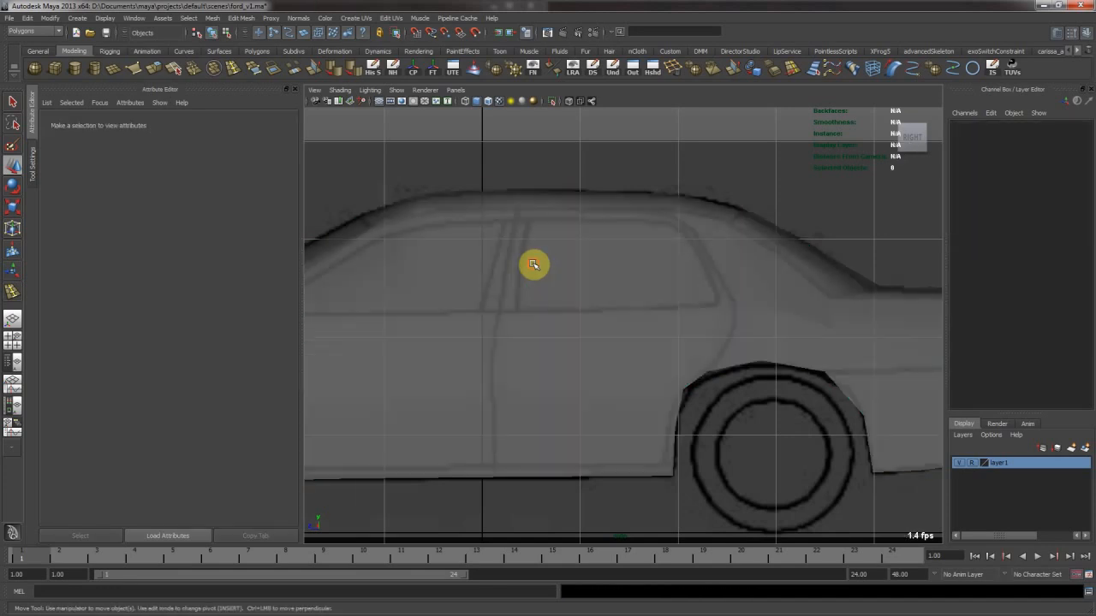
Select all rear door faces from the window down to the sill loop and extract them from the body
left_click(609, 323)
middle_click_drag(616, 320, 589, 316, "alt")
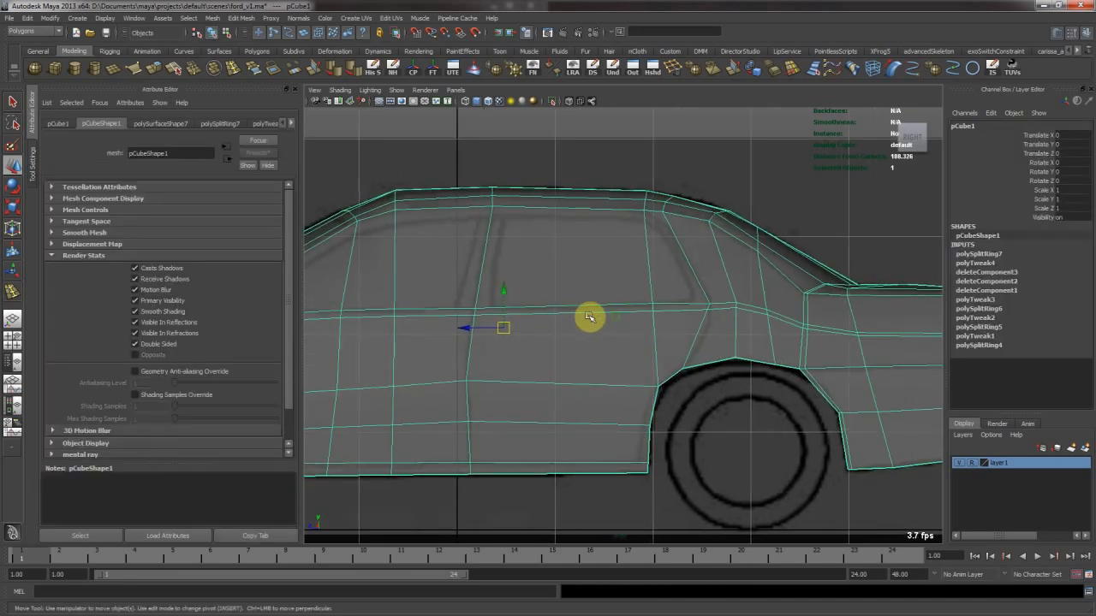
right_click_drag(624, 306, 580, 296)
left_click_drag(559, 459, 562, 457)
left_click_drag(679, 302, 669, 334, "shift")
middle_click_drag(562, 305, 596, 315, "alt")
left_click(212, 18)
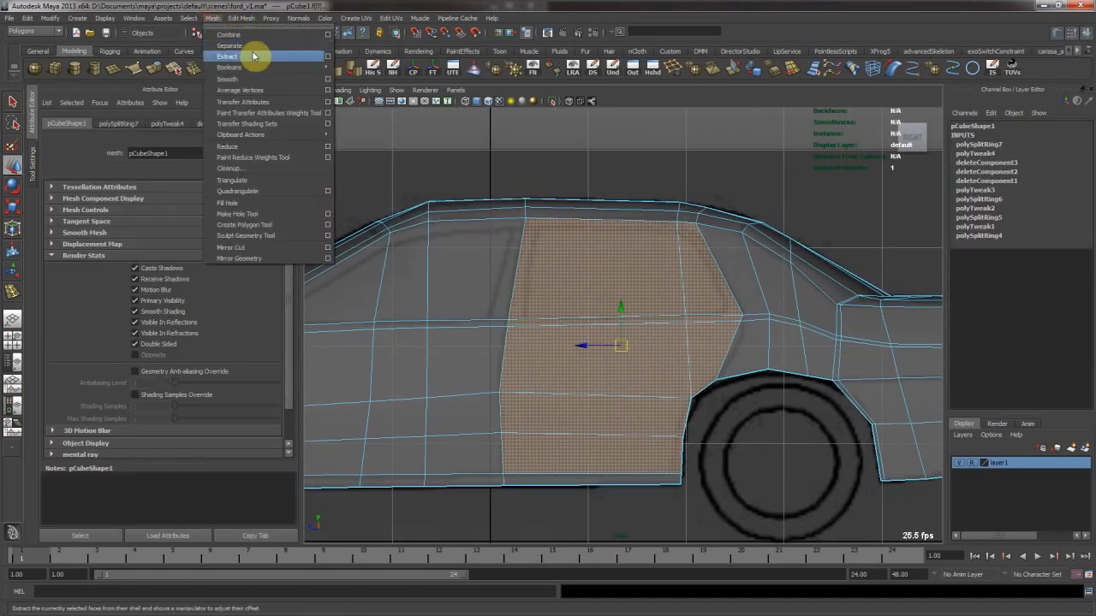
left_click(394, 201)
middle_click_drag(525, 320, 574, 316, "alt")
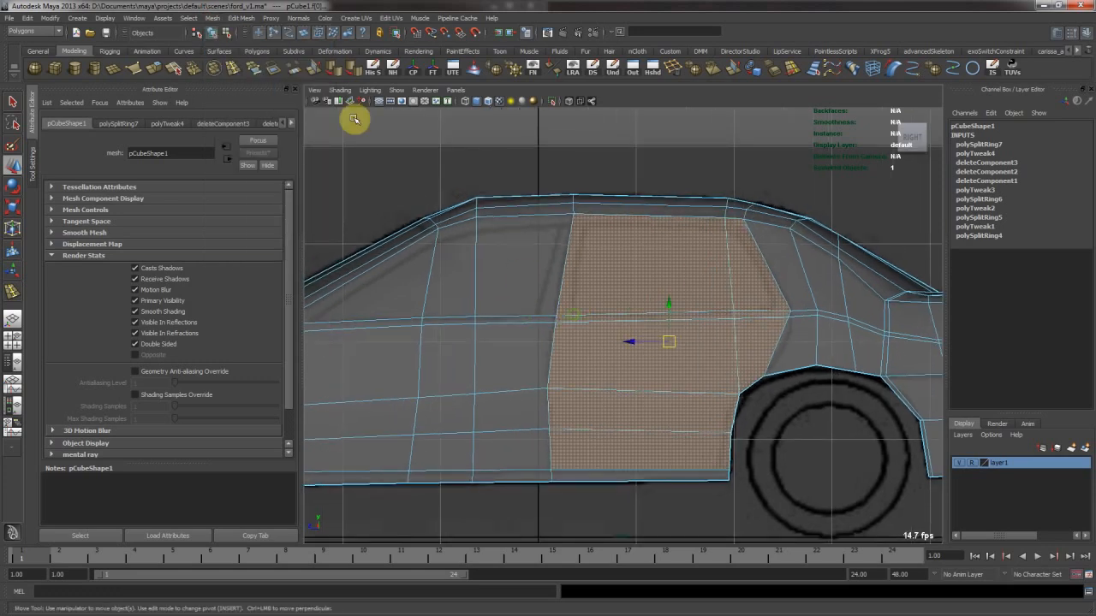
left_click(212, 18)
left_click(227, 53)
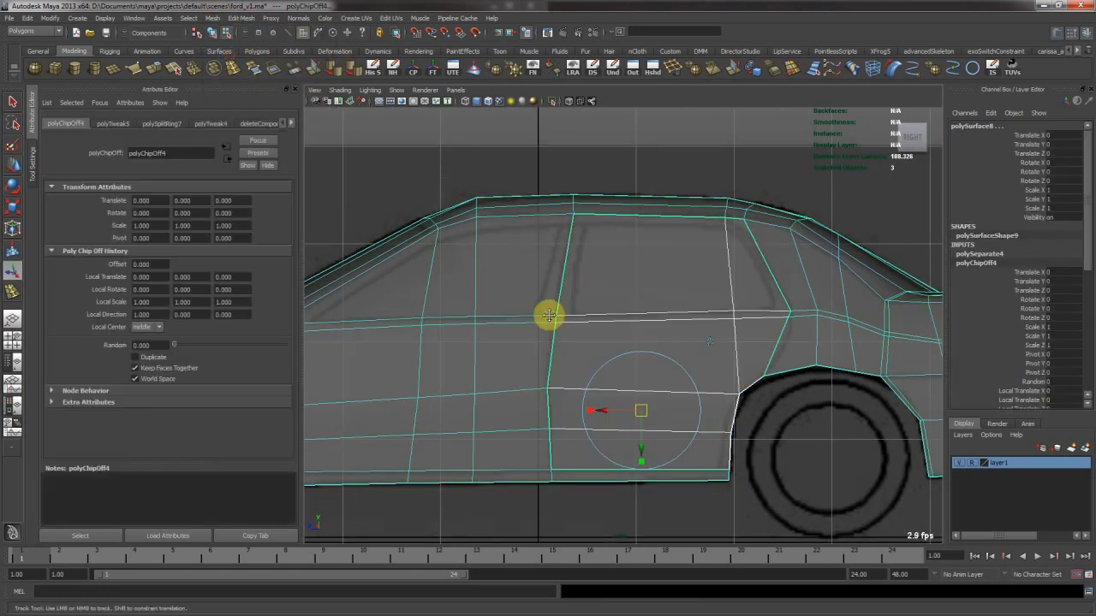
Select all front door faces from the window down to the sill loop and extract them from the body
middle_click_drag(548, 315, 631, 286, "alt")
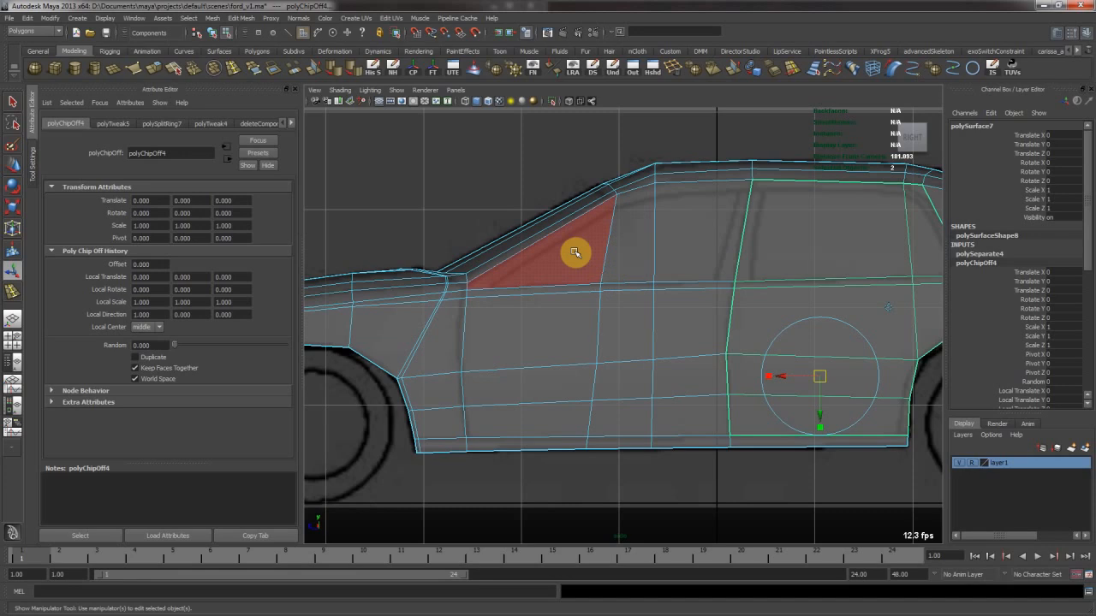
left_click_drag(569, 250, 682, 339)
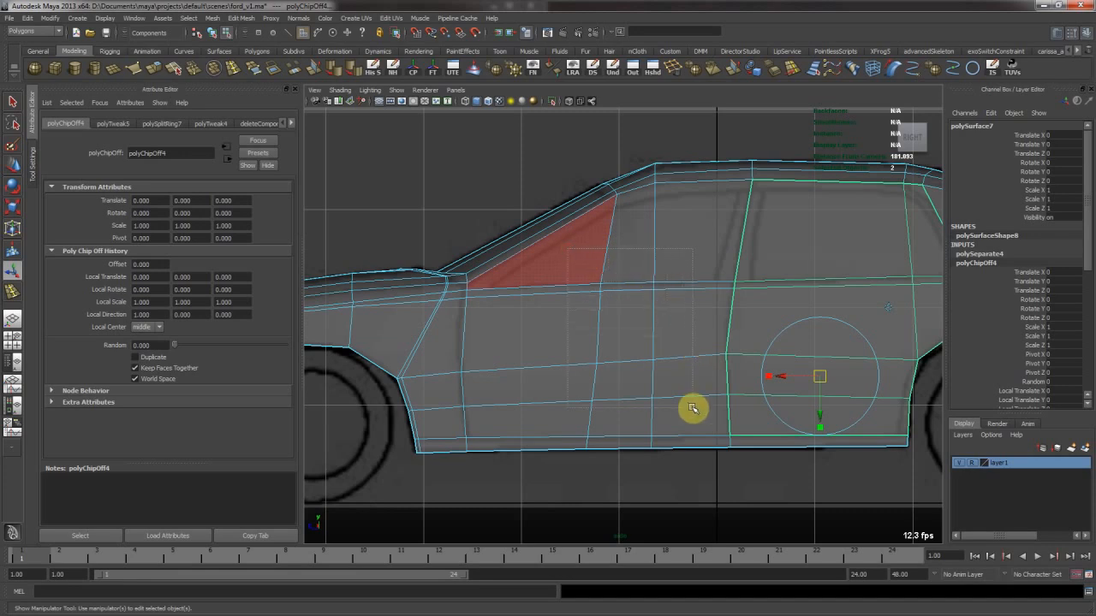
left_click_drag(691, 408, 676, 388)
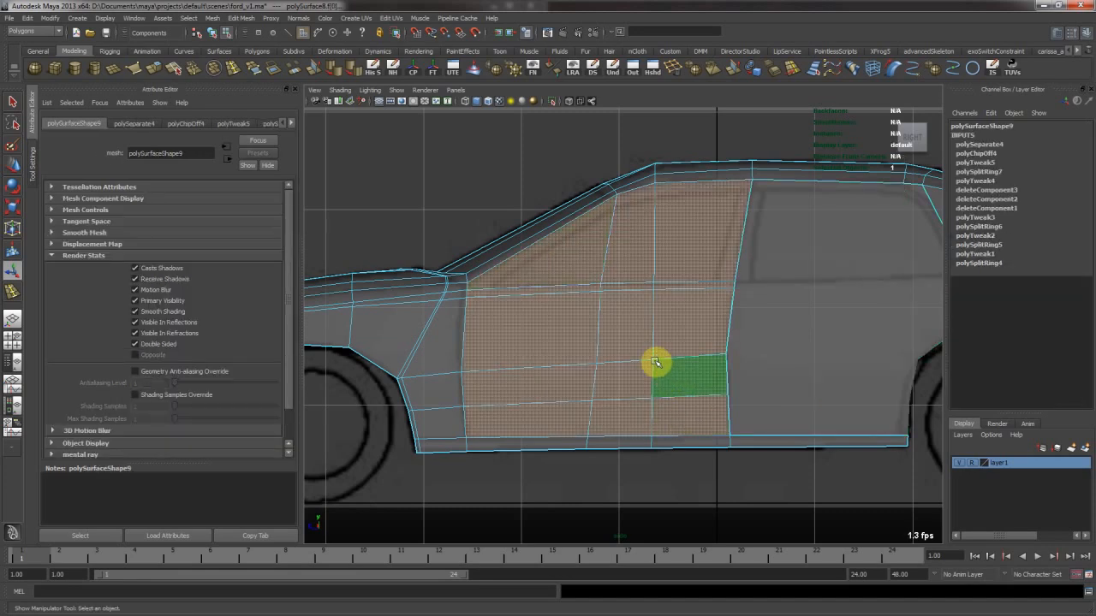
key("g")
Check the extracted door panels by selecting the separated pieces in object mode
right_click_drag(569, 329, 525, 302)
left_click(648, 260)
middle_click_drag(591, 317, 513, 306, "alt")
left_click(719, 274)
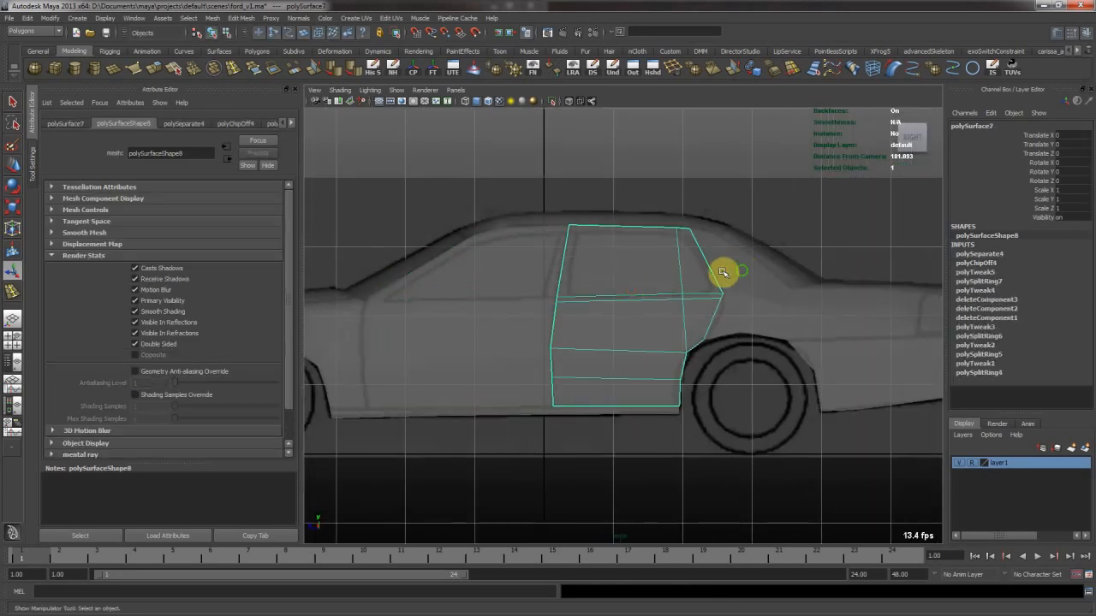
middle_click_drag(726, 271, 602, 322, "alt")
left_click(601, 322)
Select the rear bumper faces behind the rear wheel, below the taillight, and extract them from the body
right_click_drag(714, 316, 766, 364, "alt")
middle_click_drag(766, 364, 692, 339, "alt")
right_click_drag(675, 345, 675, 384)
left_click_drag(562, 359, 825, 455)
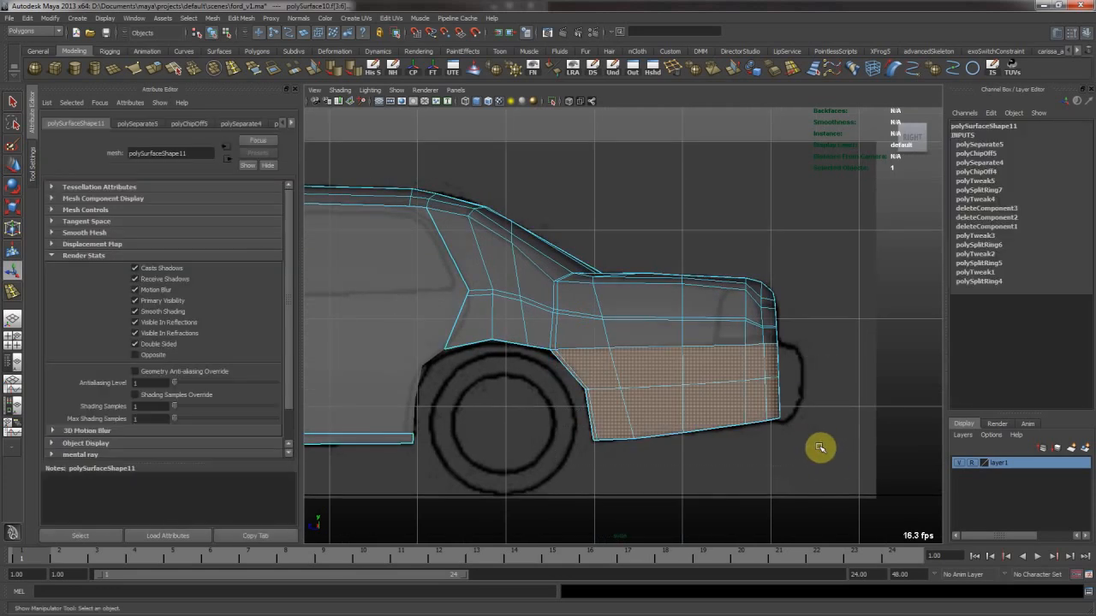
right_click_drag(821, 450, 781, 409, "shift")
middle_click_drag(719, 382, 635, 374, "alt")
Move the end vertices of the extracted rear bumper outward to match its rounded profile in the side reference
right_click_drag(589, 364, 583, 388)
right_click_drag(545, 357, 662, 372, "alt")
middle_click_drag(662, 372, 631, 363, "alt")
right_click_drag(616, 363, 542, 369)
middle_click_drag(656, 356, 636, 341, "alt")
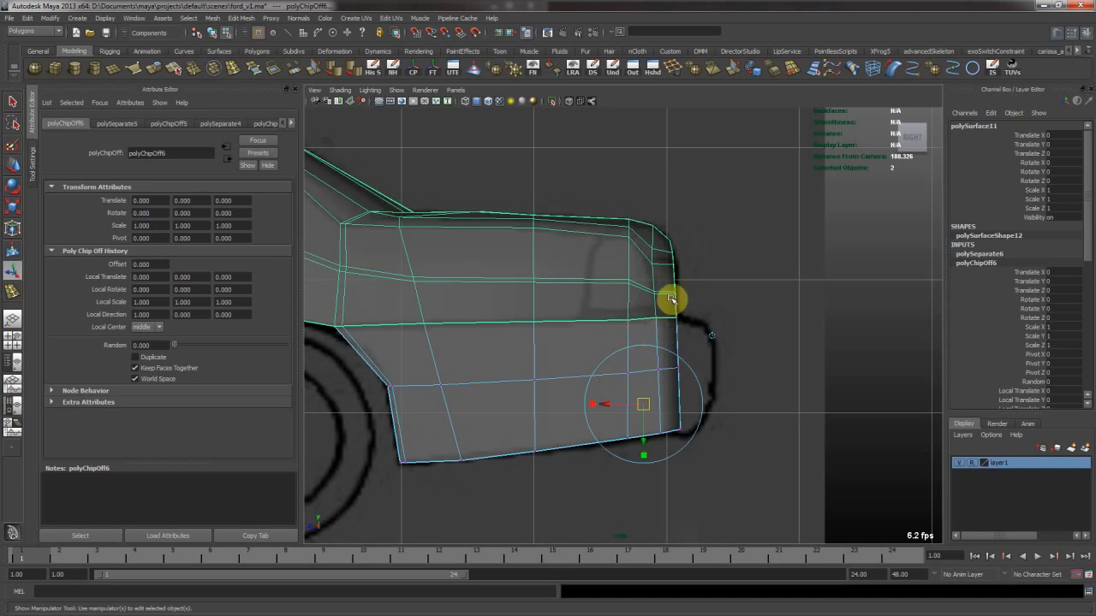
left_click_drag(671, 299, 732, 453)
key("w")
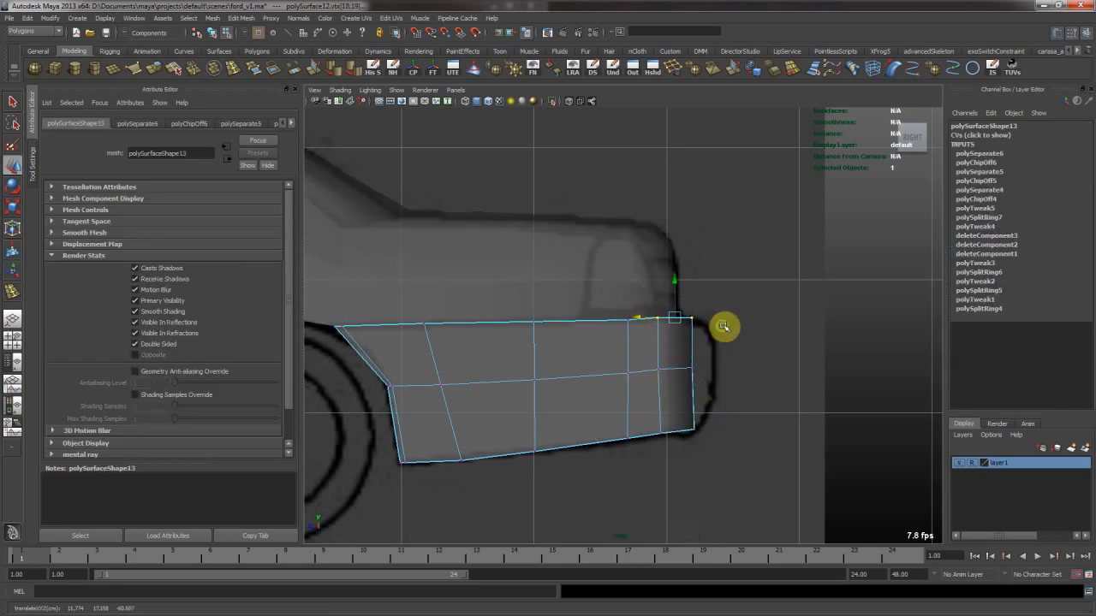
left_click_drag(709, 301, 721, 381)
middle_click_drag(723, 381, 748, 380)
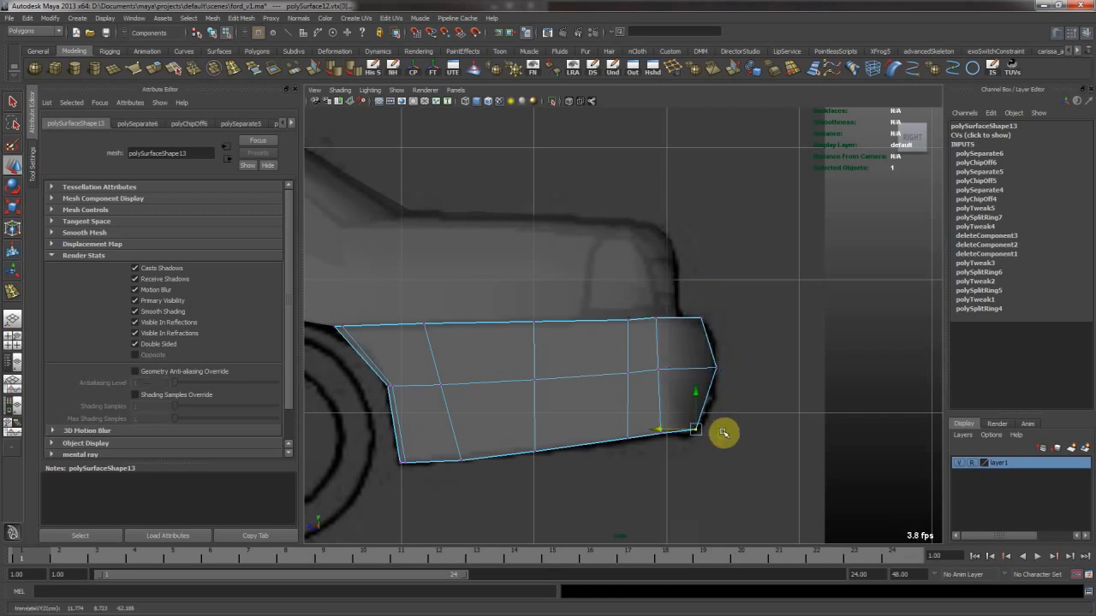
Leave component editing and examine the front fender and bumper in the side view and the whole body in perspective
key("F8")
right_click_drag(668, 338, 521, 366, "alt")
middle_click_drag(521, 366, 813, 359, "alt")
right_click_drag(765, 359, 569, 364, "alt")
middle_click_drag(569, 364, 882, 368, "alt")
middle_click_drag(661, 383, 877, 376, "alt")
left_click(651, 289)
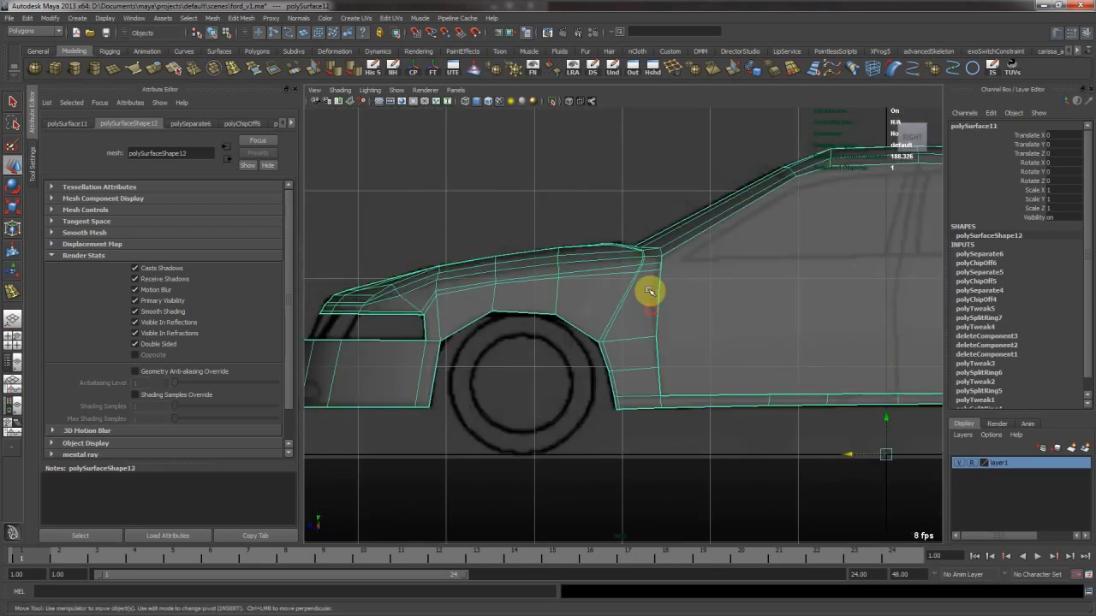
middle_click_drag(652, 284, 687, 307, "alt")
left_click(631, 238)
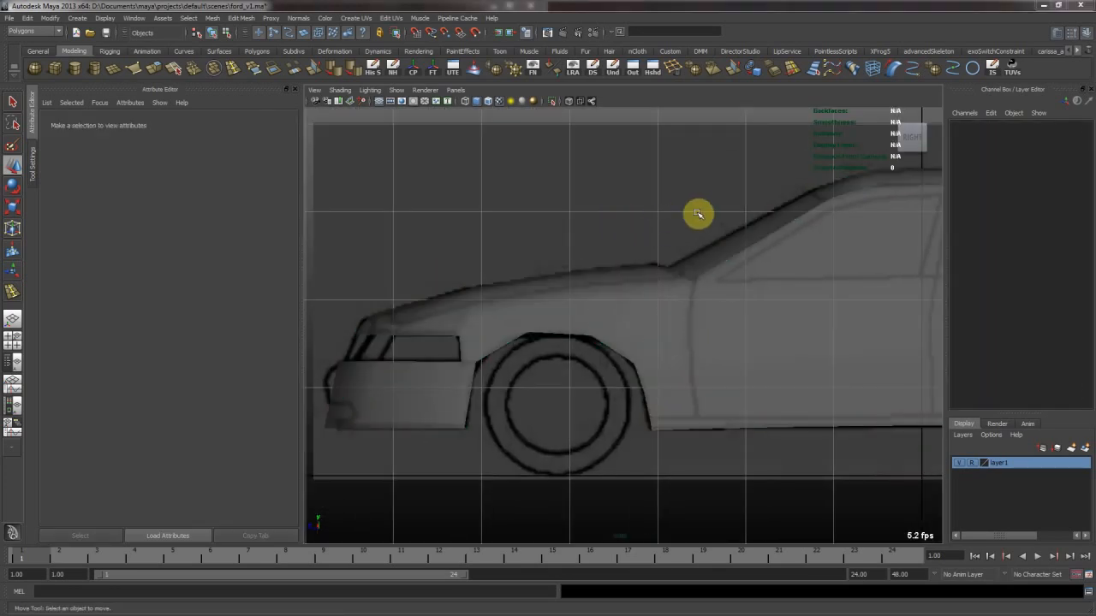
key("space")
key("space")
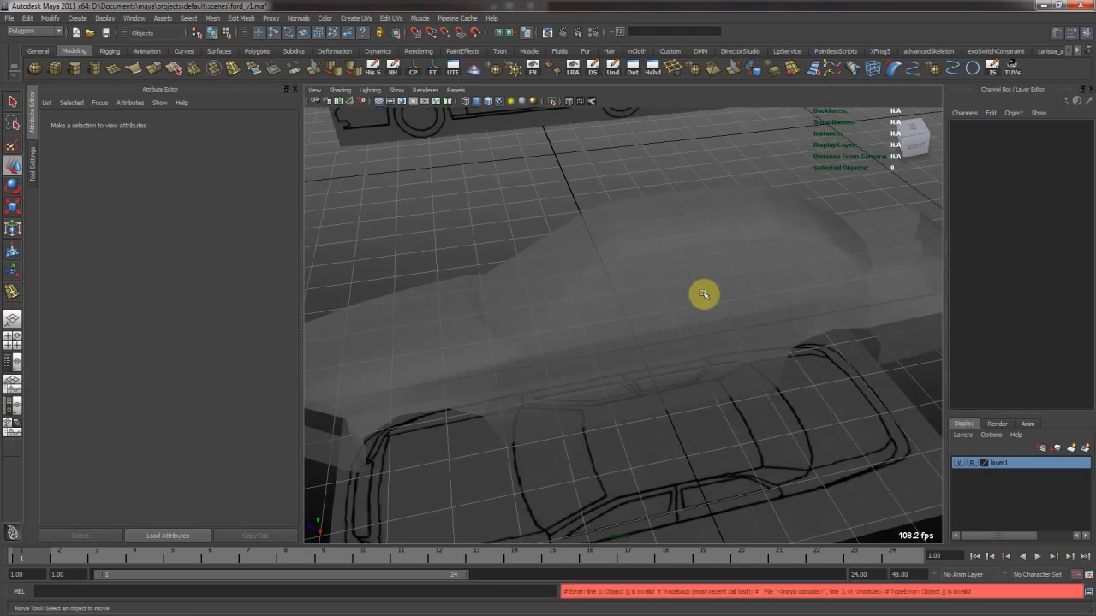
Examine the separated door and body panels in perspective, selecting individual pieces to check the splits
left_click(706, 296)
right_click_drag(759, 286, 679, 279, "alt")
left_click_drag(680, 279, 621, 310, "alt")
left_click(708, 166)
left_click(576, 306)
left_click(669, 299)
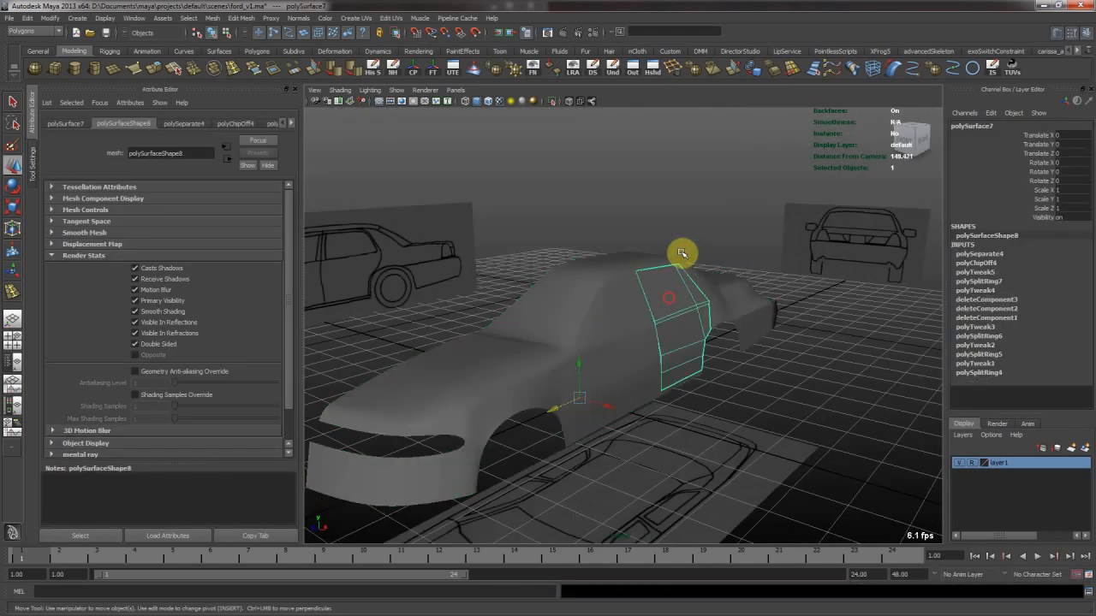
left_click(765, 257)
left_click_drag(765, 257, 795, 249, "alt")
left_click_drag(648, 334, 609, 340, "alt")
left_click(563, 311)
left_click_drag(562, 311, 590, 357, "alt")
left_click(553, 359)
middle_click_drag(590, 357, 635, 346, "alt")
Select the front bumper faces below the headlight opening and extract them from the main body as a separate piece
left_click_drag(635, 346, 685, 328, "alt")
left_click_drag(558, 398, 523, 356, "alt")
left_click(537, 387)
left_click(590, 362)
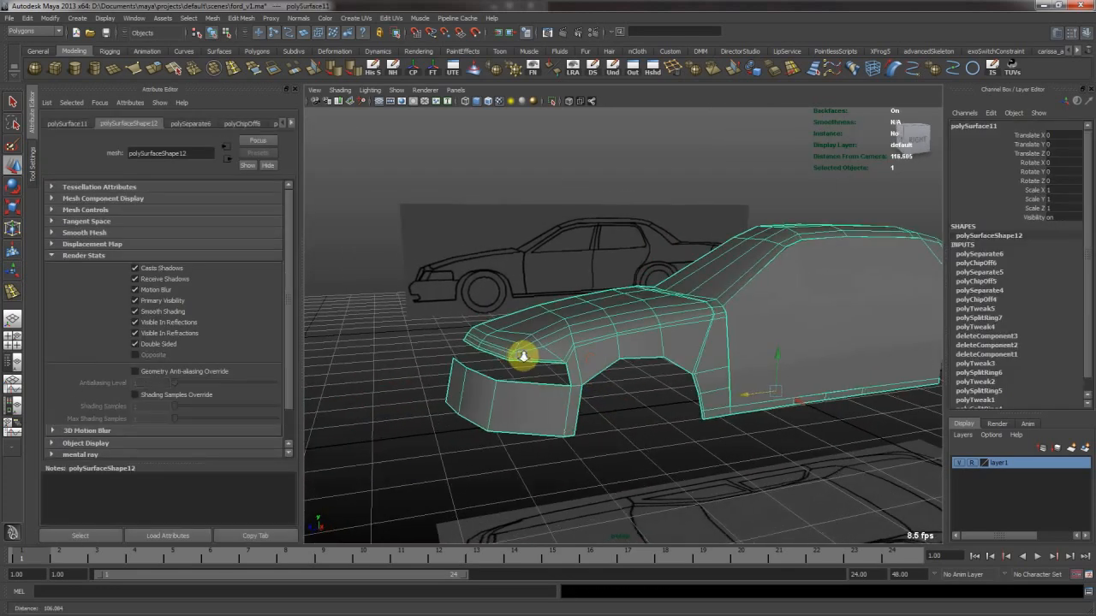
right_click_drag(523, 356, 629, 338, "alt")
right_click_drag(556, 410, 580, 421)
left_click_drag(383, 417, 385, 420)
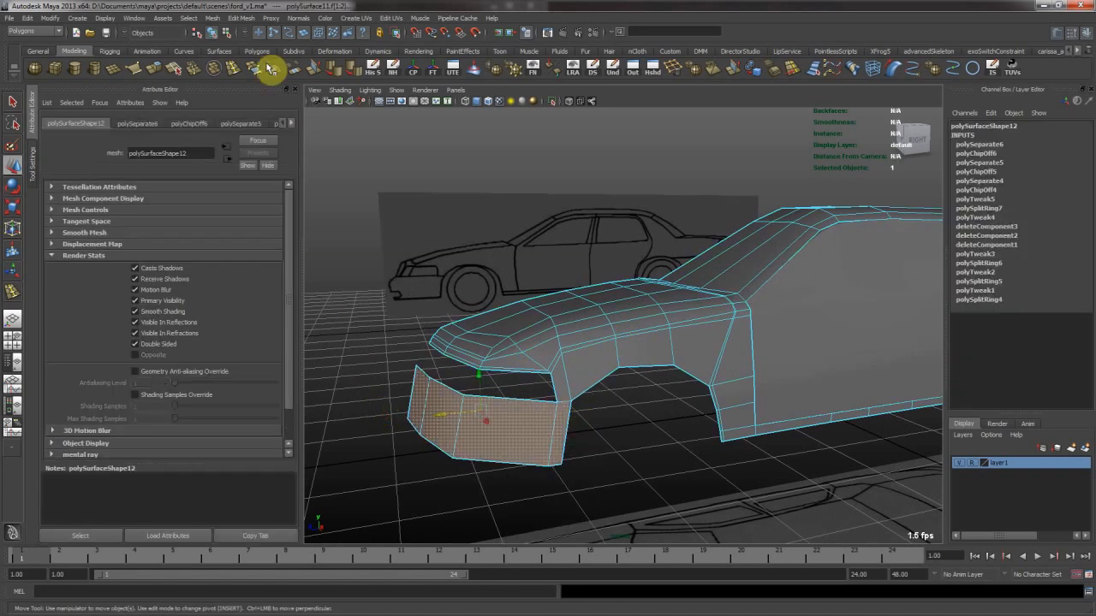
left_click(212, 18)
left_click(247, 59)
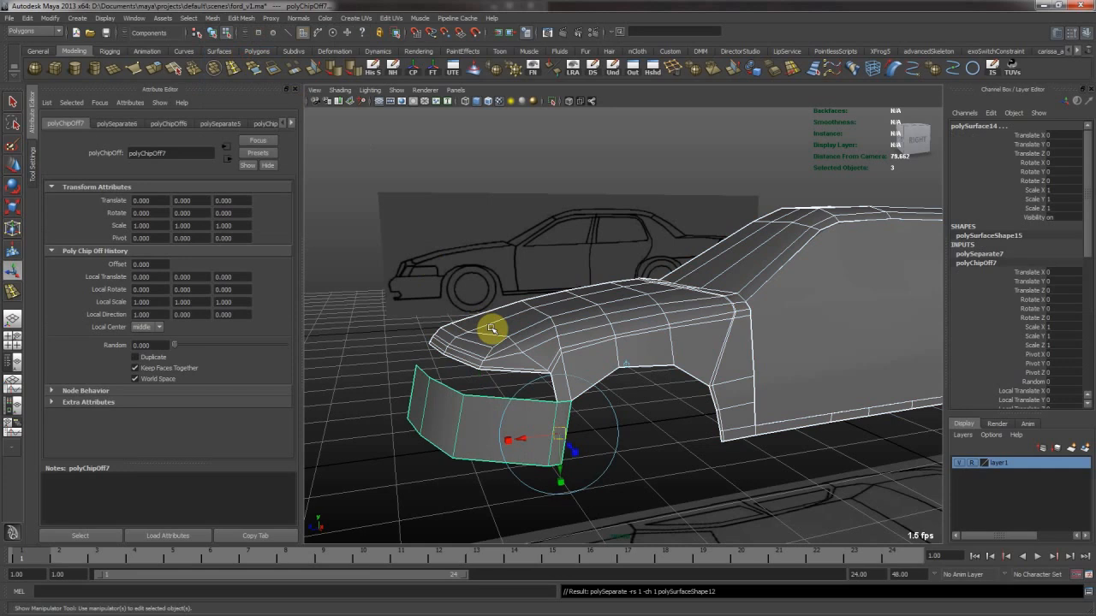
key("F8")
Check the extracted front bumper and the remaining body against the side reference
left_click(471, 428)
key("space")
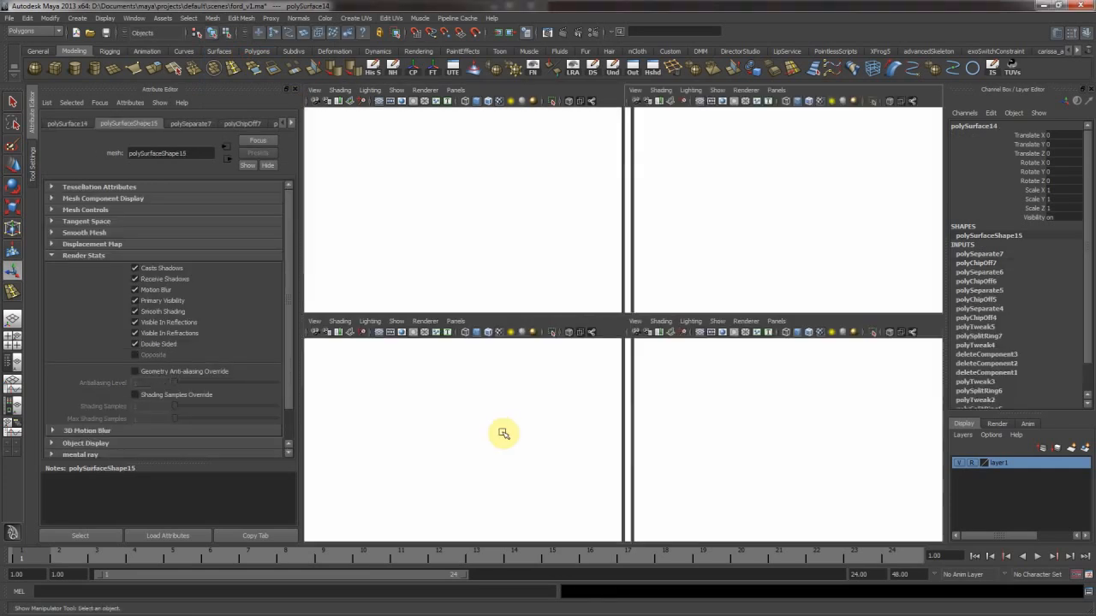
key("space")
left_click(510, 323)
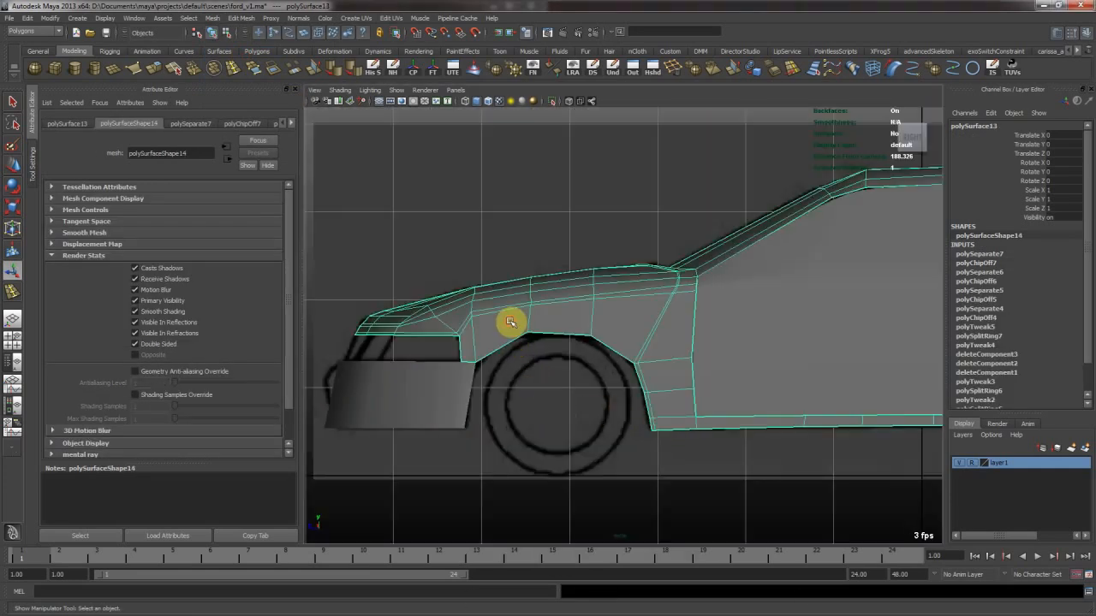
left_click(466, 482)
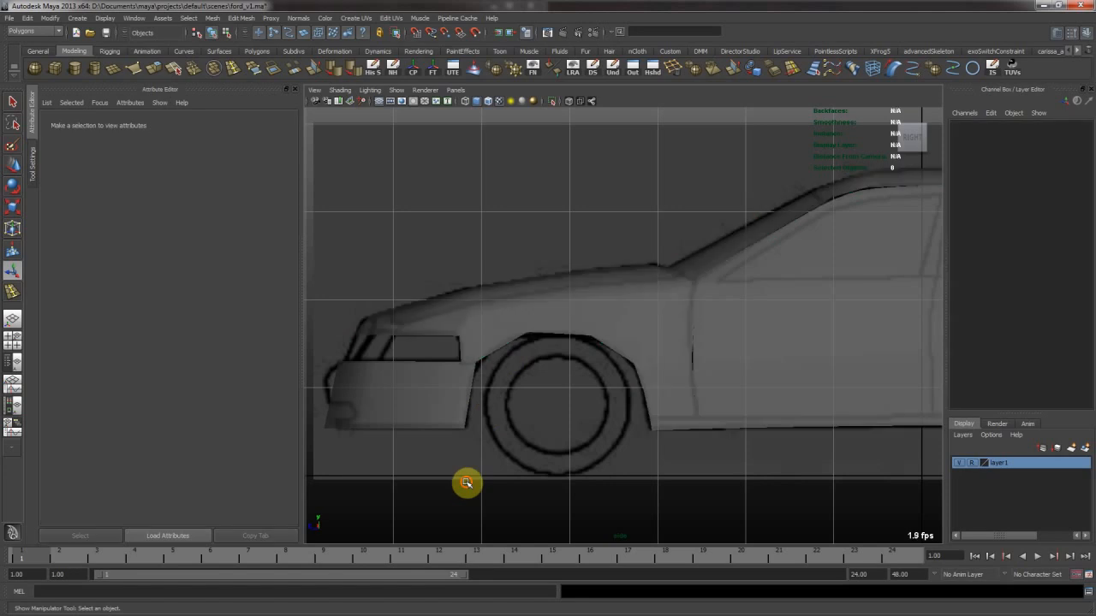
Select the main body and switch it to vertex editing at the front of the hood in the top view
left_click(507, 323)
key("space")
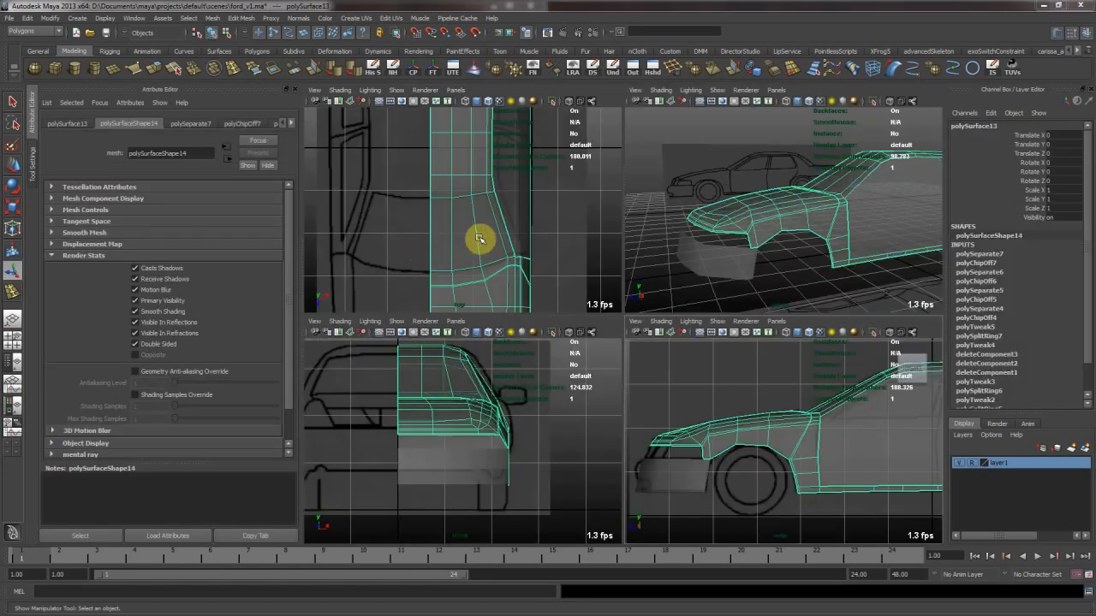
key("space")
middle_click_drag(490, 304, 587, 237, "alt")
scroll(597, 294, "down", 2)
right_click_drag(633, 247, 573, 280)
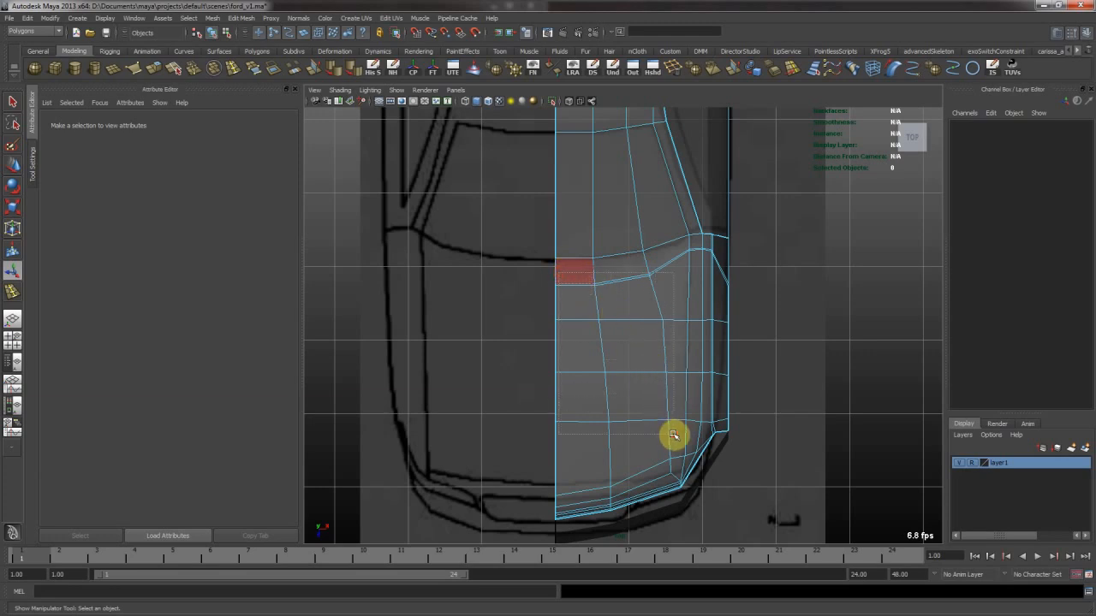
left_click(659, 441)
scroll(599, 342, "up", 5)
Try to move the vertices near the hood's front edge back toward the windshield in the top view
left_click_drag(627, 386, 639, 435)
key("w")
left_click_drag(505, 401, 552, 464)
middle_click_drag(558, 404, 557, 356)
left_click_drag(582, 374, 677, 412)
middle_click_drag(683, 387, 668, 345)
left_click_drag(620, 417, 654, 445)
middle_click_drag(681, 394, 672, 357)
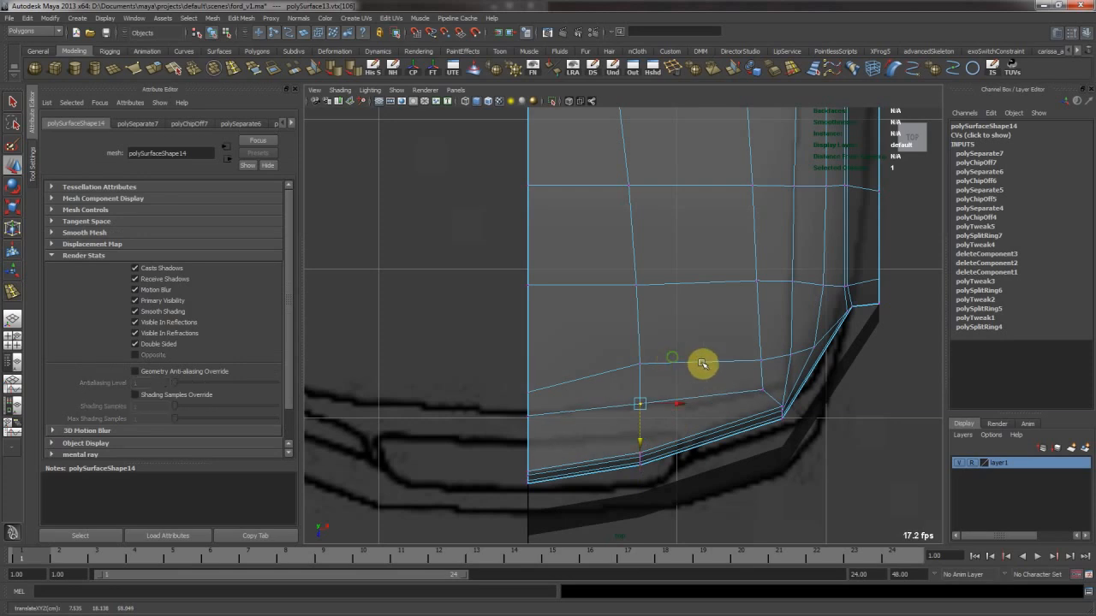
right_click_drag(730, 365, 762, 378, "alt")
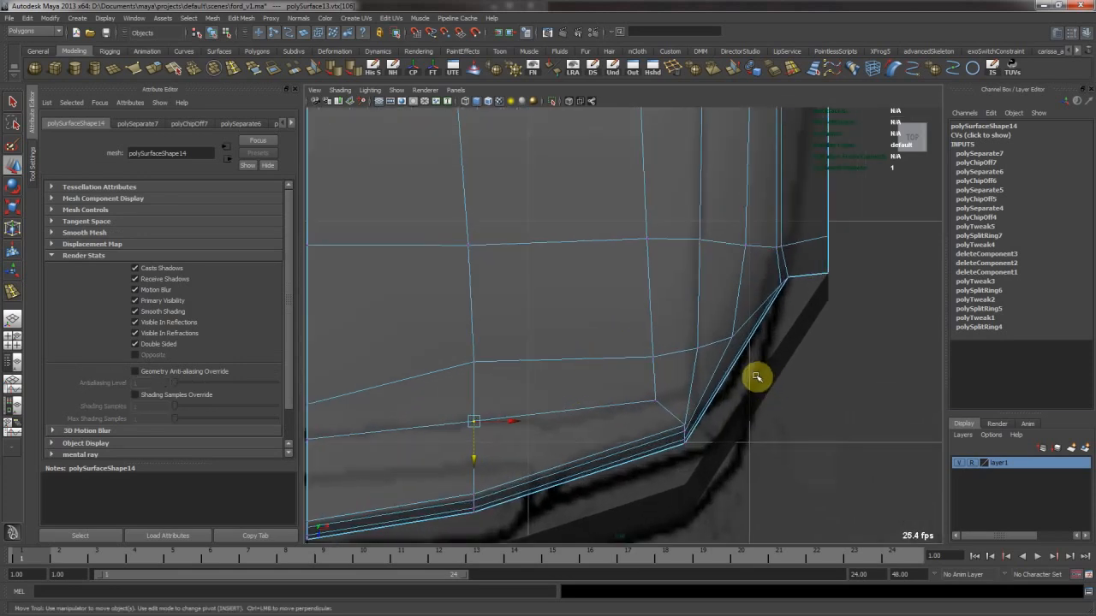
Undo the vertex moves near the hood's front edge
key("ctrl+z")
key("ctrl+z")
key("ctrl+z")
key("ctrl+z")
key("ctrl+z")
key("ctrl+z")
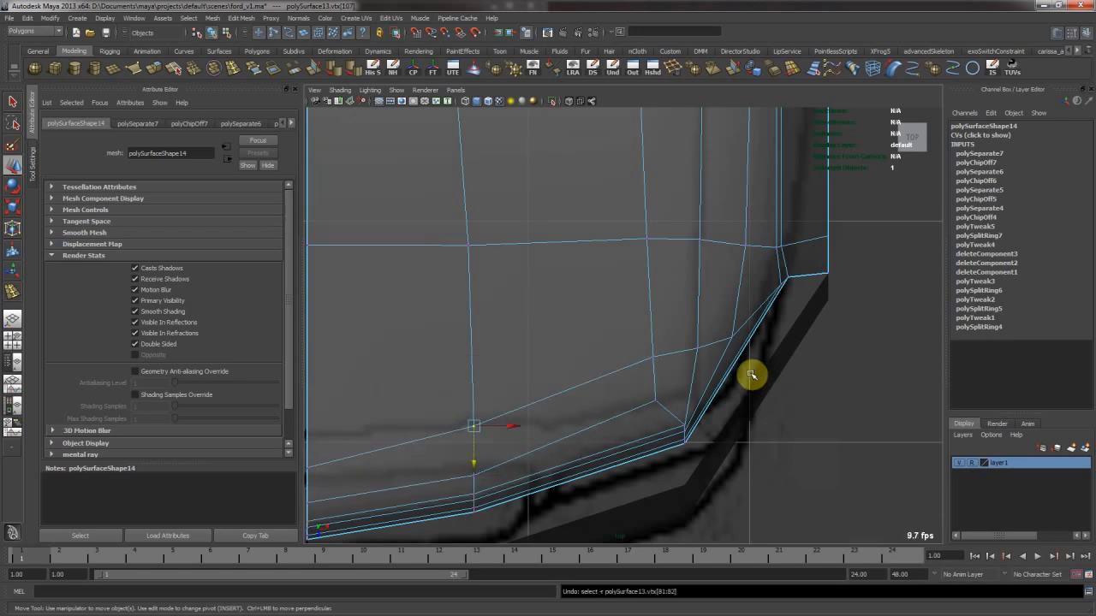
Move the vertex row near the hood's front edge, from centre line to outer corner, onto the hood outline in the top reference
middle_click_drag(686, 400, 694, 331, "alt")
left_click_drag(648, 263, 682, 336)
middle_click_drag(682, 272, 683, 288, "shift")
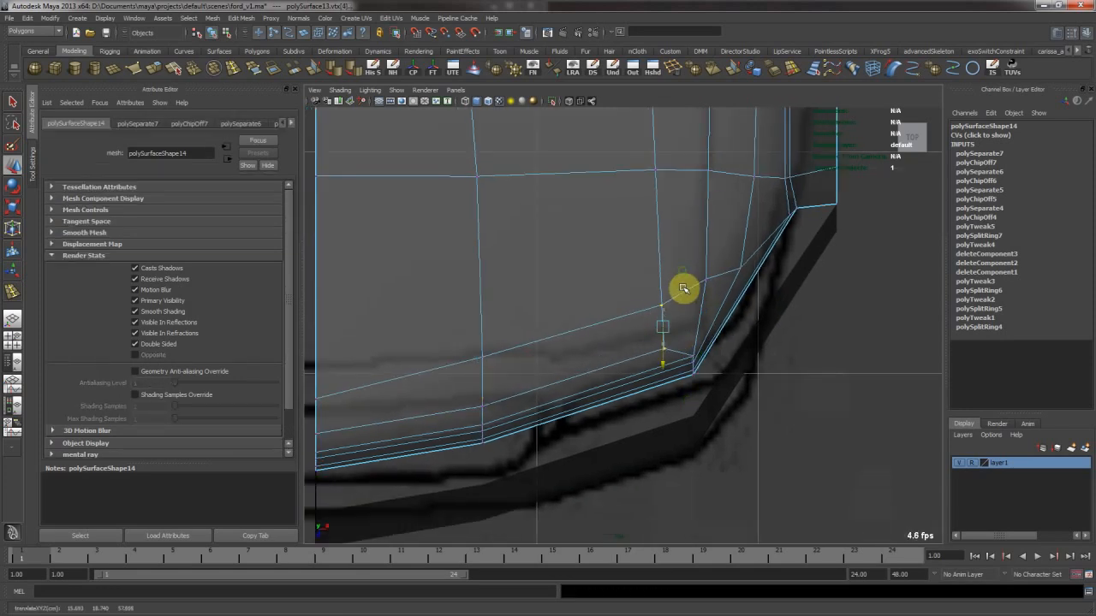
middle_click_drag(489, 361, 622, 354, "alt")
left_click_drag(416, 379, 485, 397)
middle_click_drag(516, 366, 512, 335, "shift")
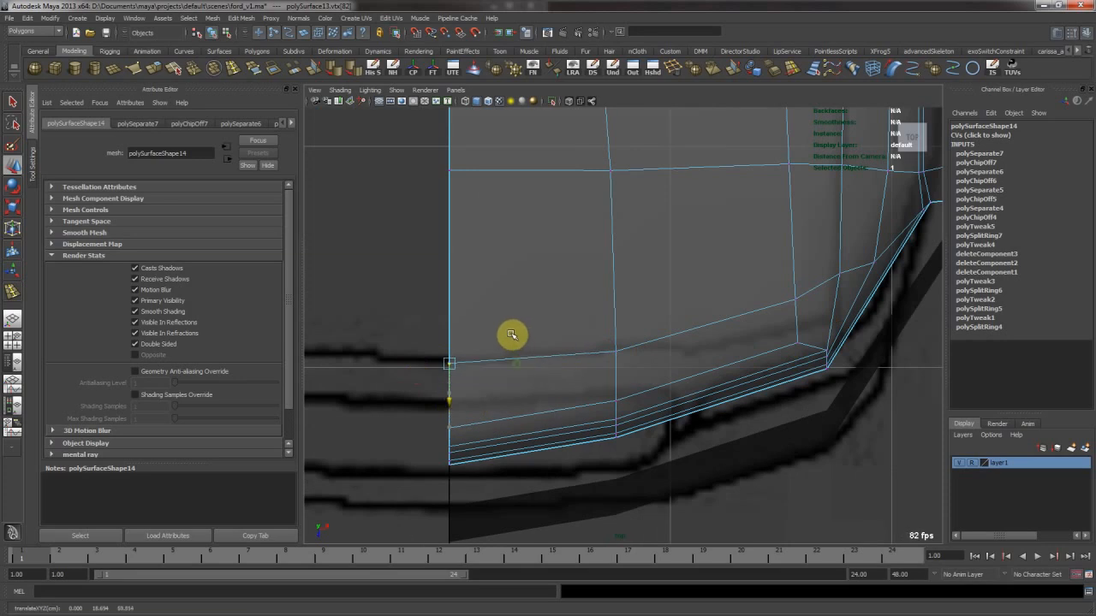
left_click_drag(598, 327, 672, 365)
middle_click_drag(665, 343, 494, 361, "alt")
left_click_drag(590, 296, 655, 333)
middle_click_drag(645, 332, 649, 348, "shift")
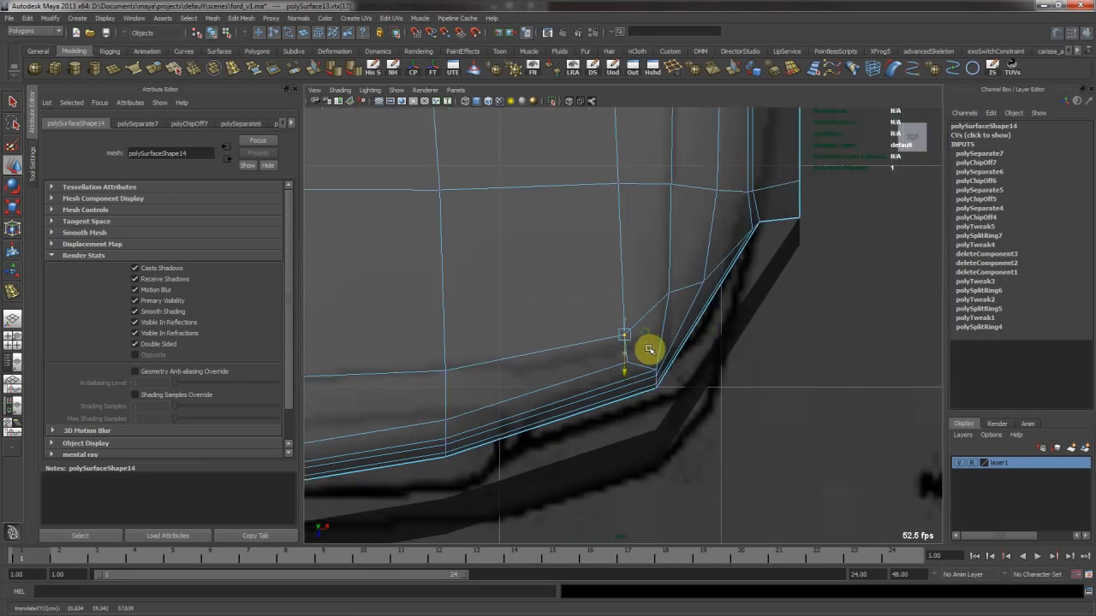
left_click_drag(654, 273, 672, 311)
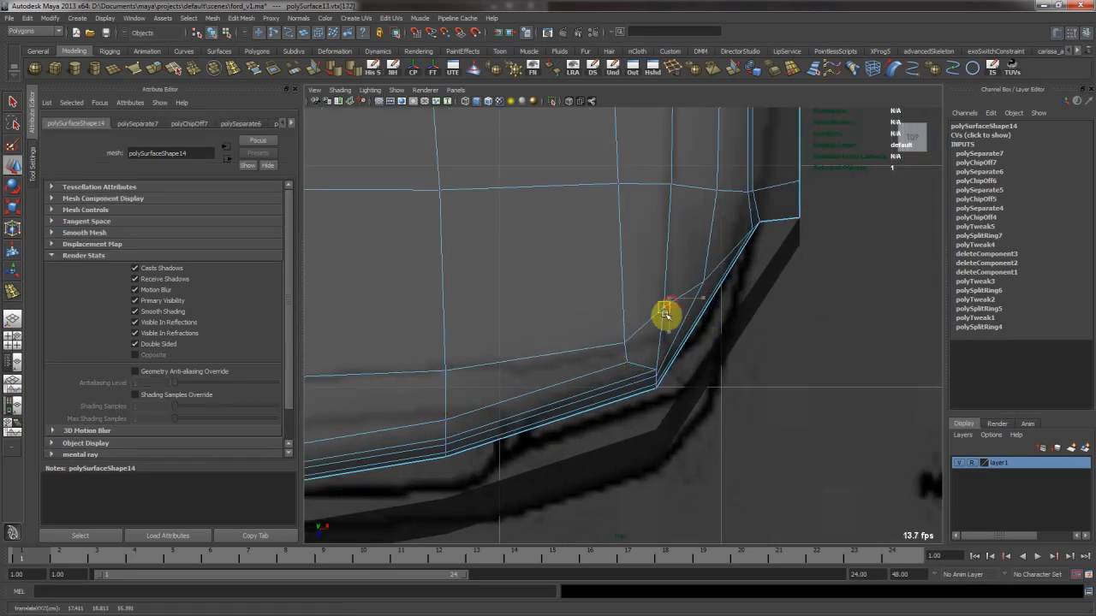
Adjust the vertices at the hood's front corner in the side view to smooth the flow above the headlight
key("space")
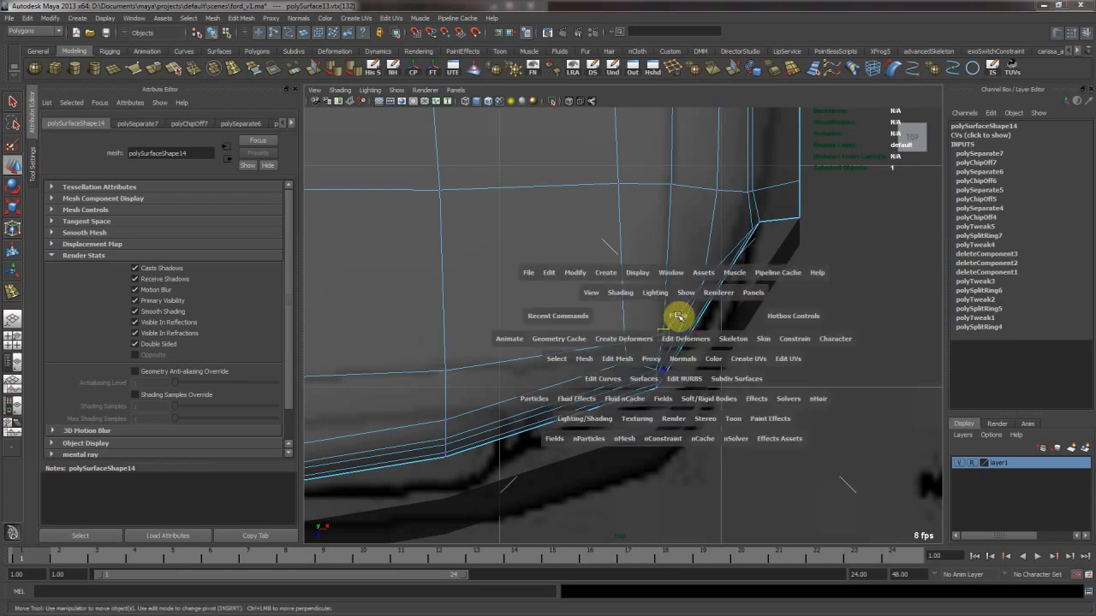
key("space")
key("f")
left_click_drag(505, 345, 390, 311, "alt")
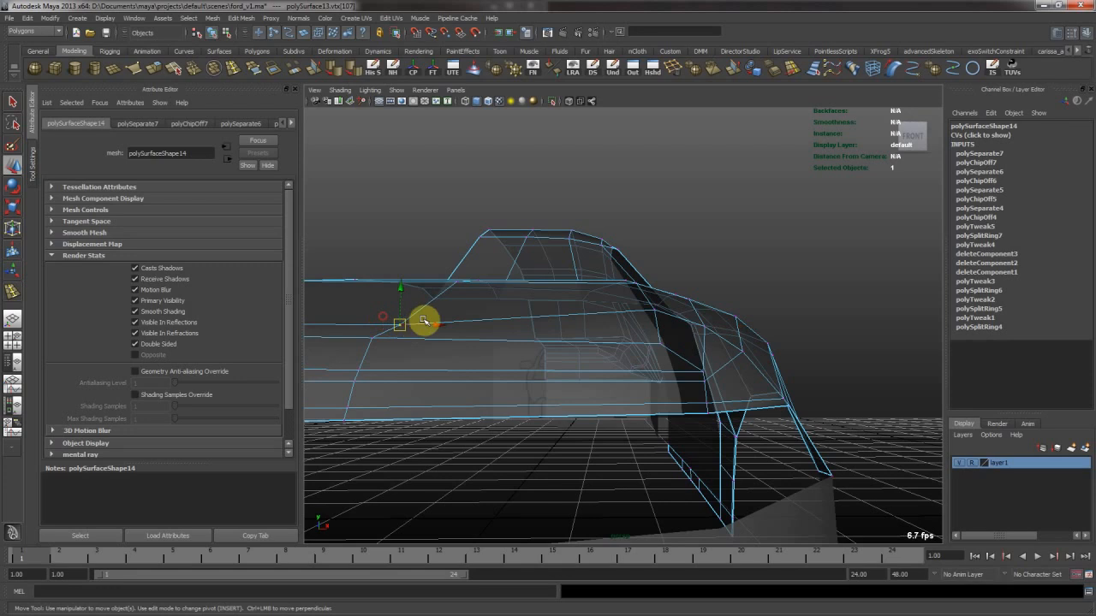
left_click_drag(495, 311, 489, 294, "alt")
key("space")
scroll(710, 416, "up", 3)
key("space")
key("f")
right_click_drag(795, 438, 538, 357, "alt")
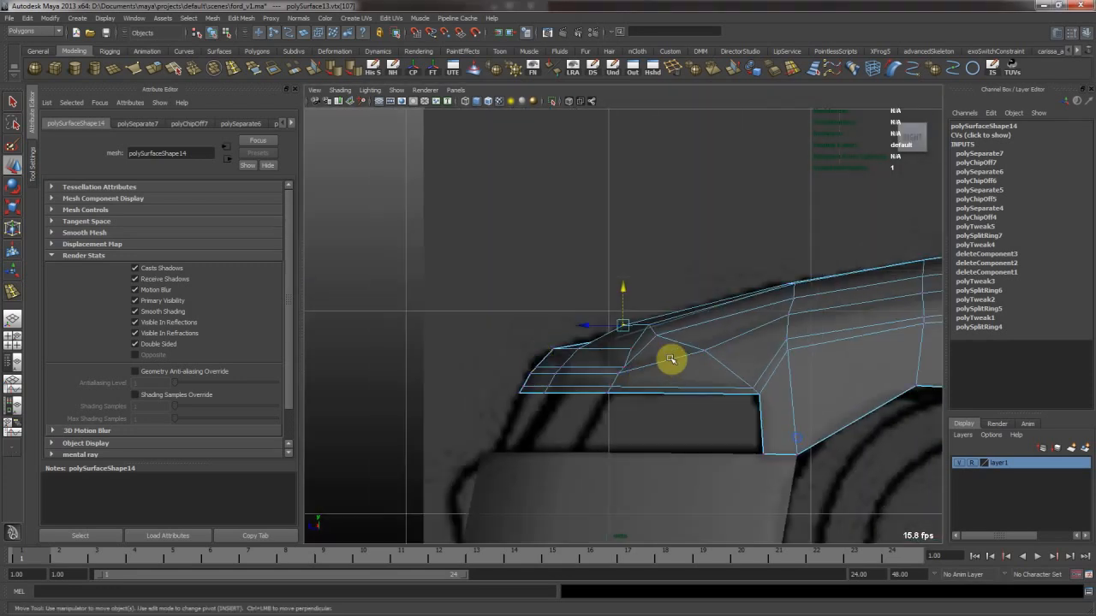
right_click_drag(673, 359, 716, 355, "alt")
middle_click_drag(647, 319, 686, 329)
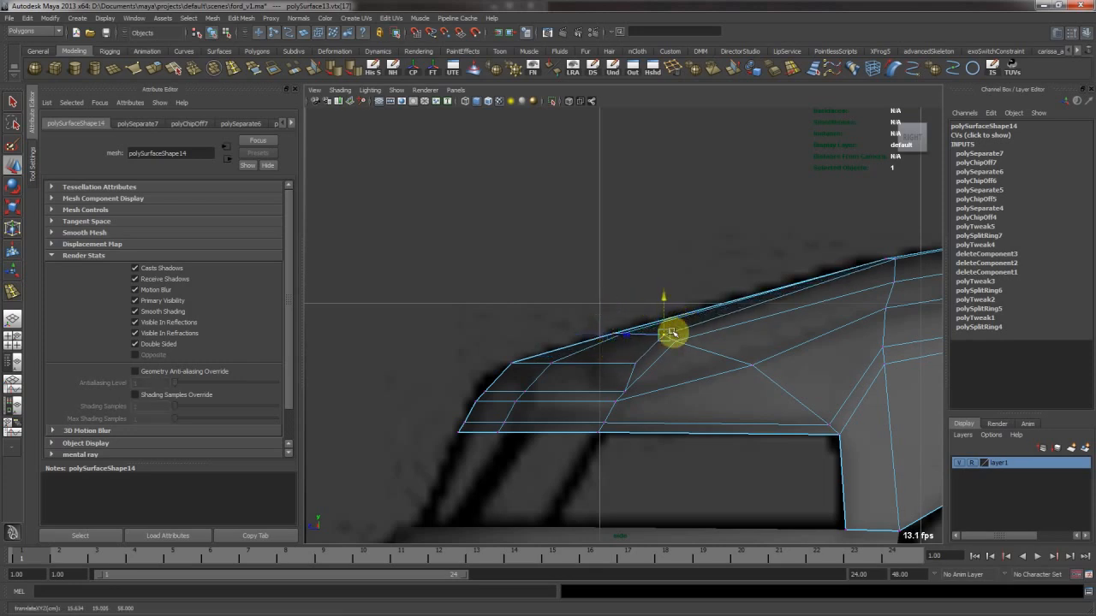
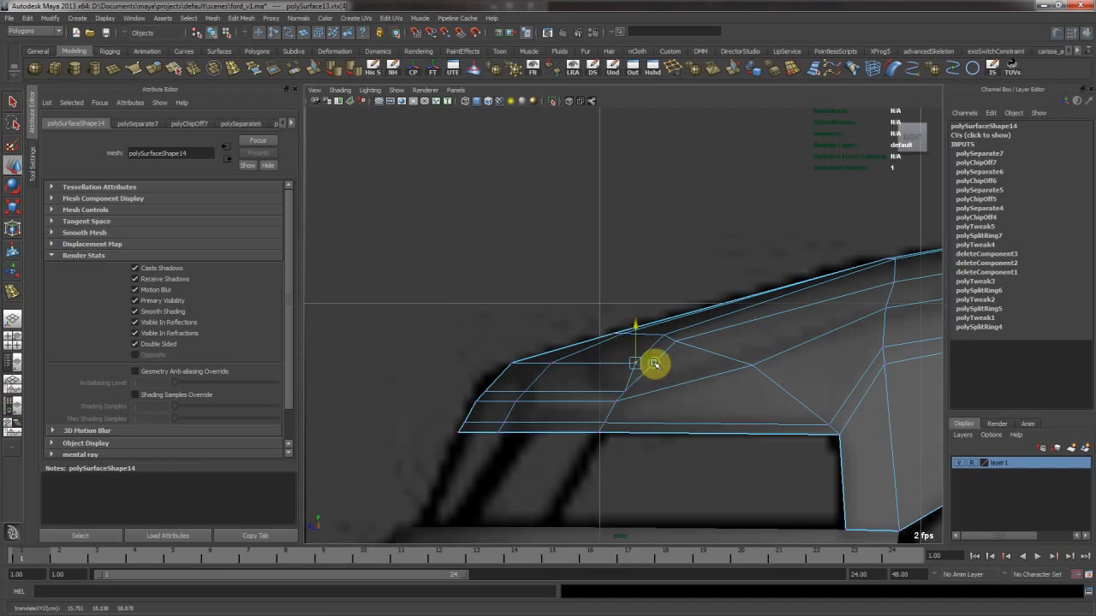
left_click(624, 389)
left_click(753, 361)
Return the body to object mode, save the scene and examine the reshaped hood from several angles
key("space")
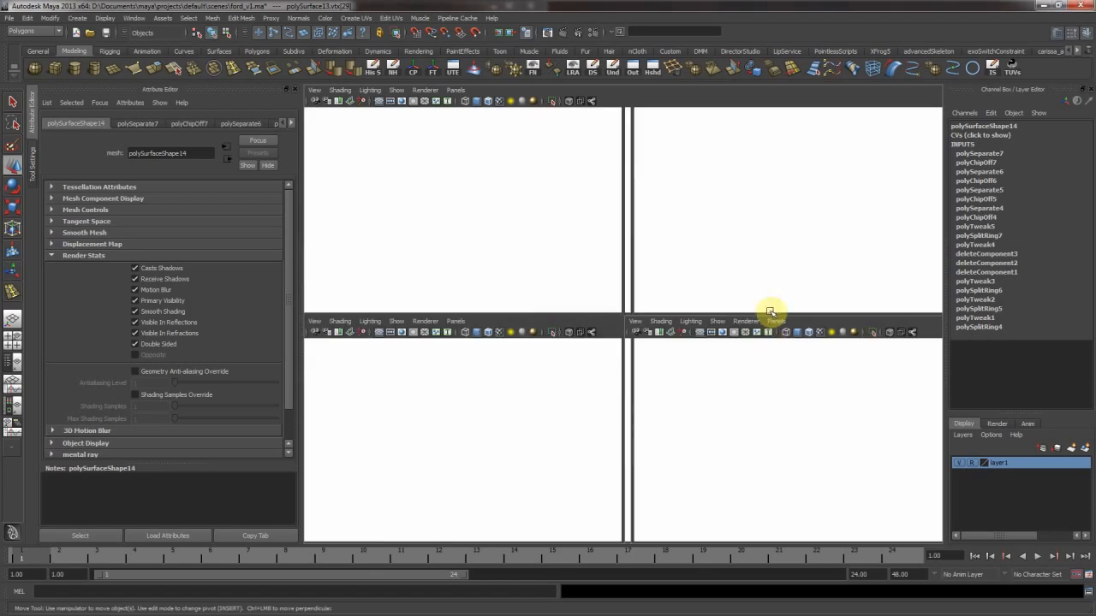
key("space")
right_click_drag(759, 261, 691, 285, "alt")
right_click_drag(695, 285, 741, 234)
left_click_drag(743, 257, 724, 256, "alt")
left_click(629, 323)
left_click_drag(707, 303, 701, 345, "alt")
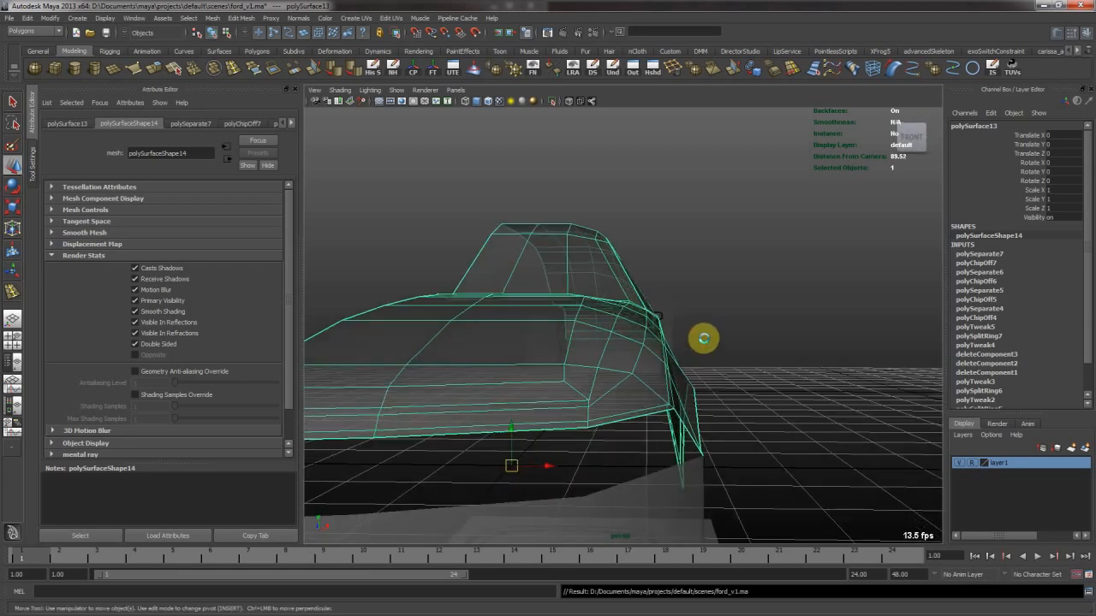
left_click_drag(739, 312, 634, 320, "alt")
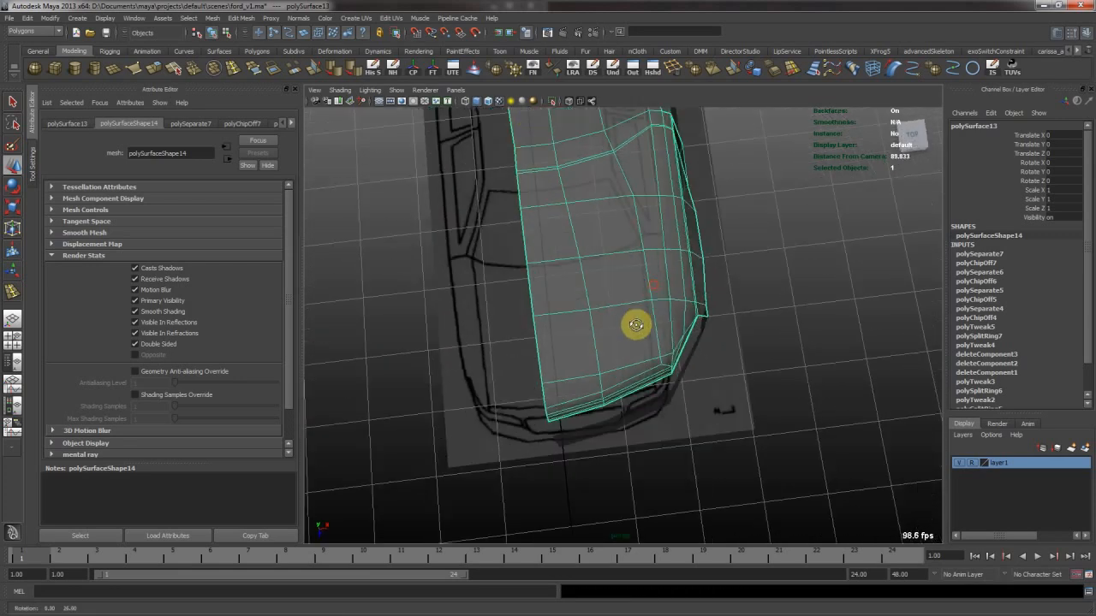
Select the hood faces in the top view, from the front hood line back to the windshield base, and extract them from the body
key("space")
key("space")
right_click_drag(694, 257, 472, 196, "alt")
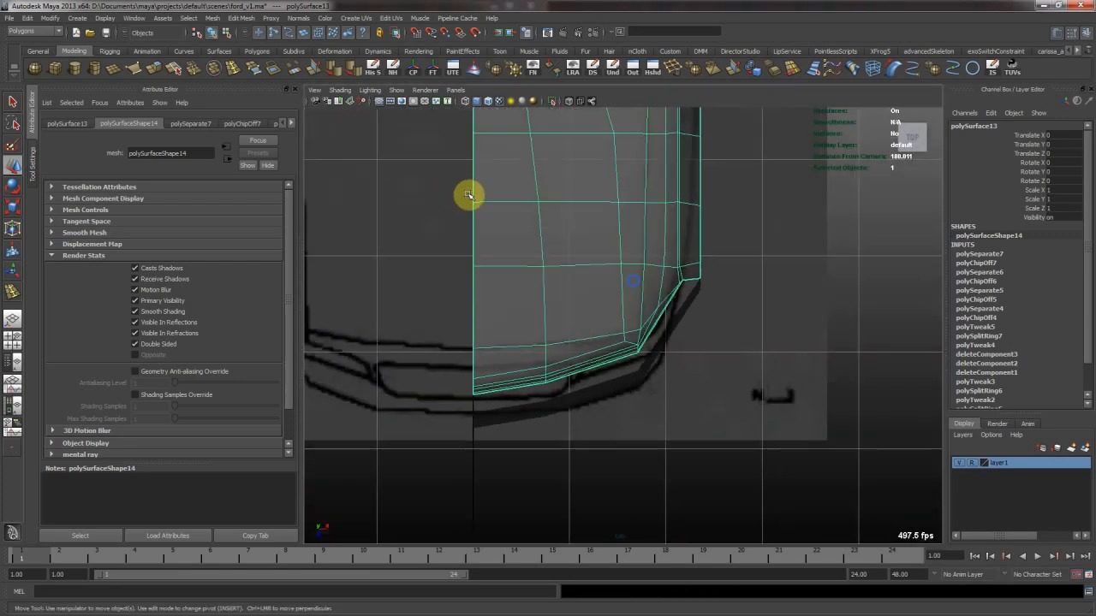
middle_click_drag(472, 196, 486, 329, "alt")
middle_click_drag(558, 302, 582, 262, "alt")
right_click(608, 223)
left_click(609, 247)
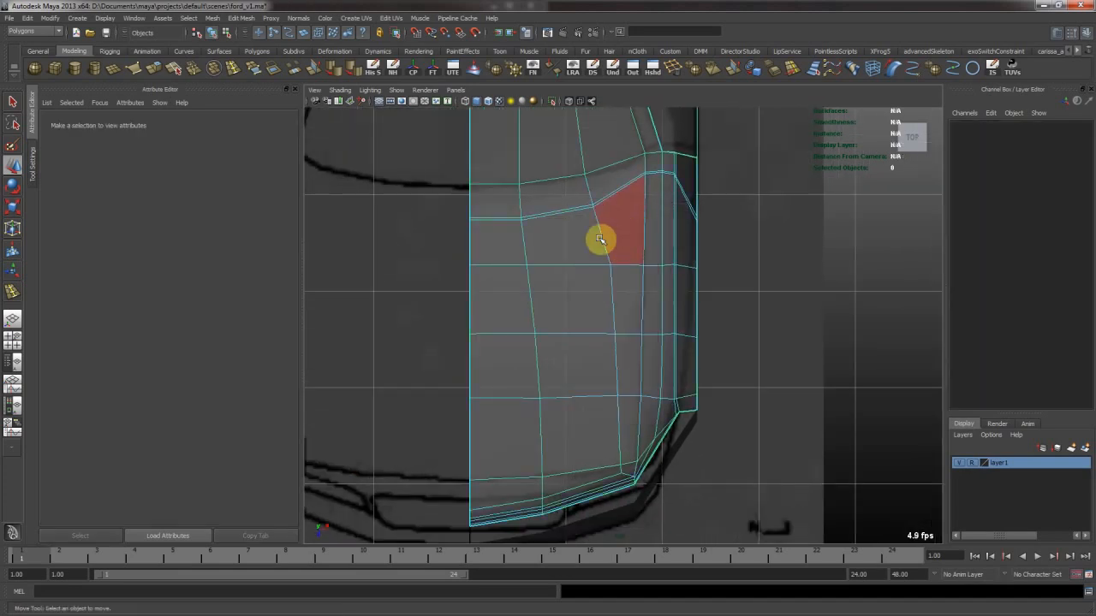
right_click_drag(615, 236, 533, 256, "alt")
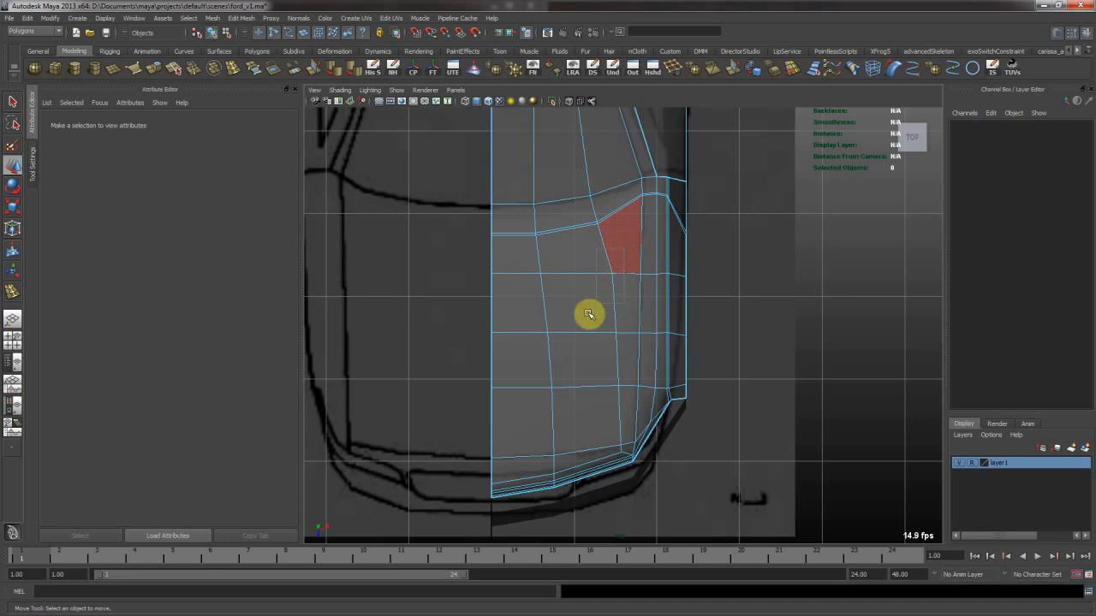
left_click_drag(489, 383, 467, 413)
middle_click_drag(550, 323, 523, 341, "alt")
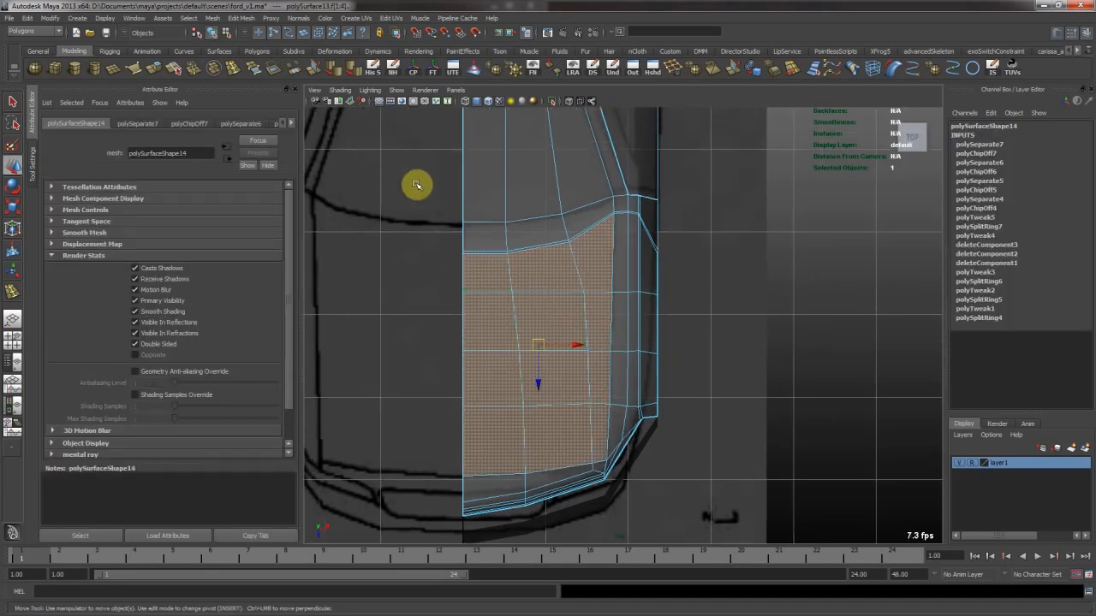
middle_click_drag(495, 222, 533, 242, "alt")
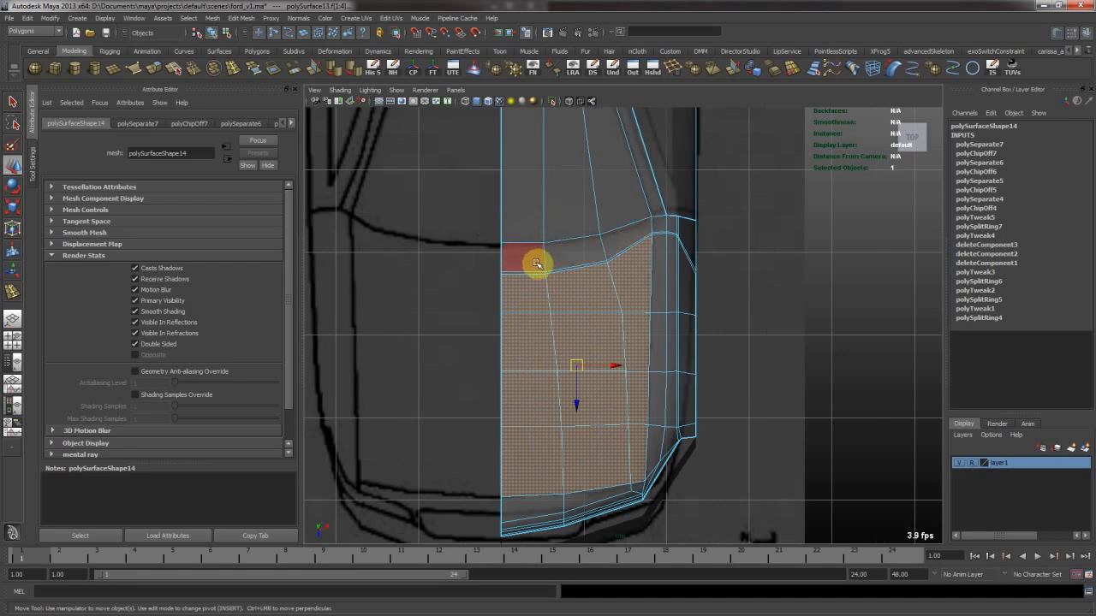
left_click_drag(629, 340, 630, 340)
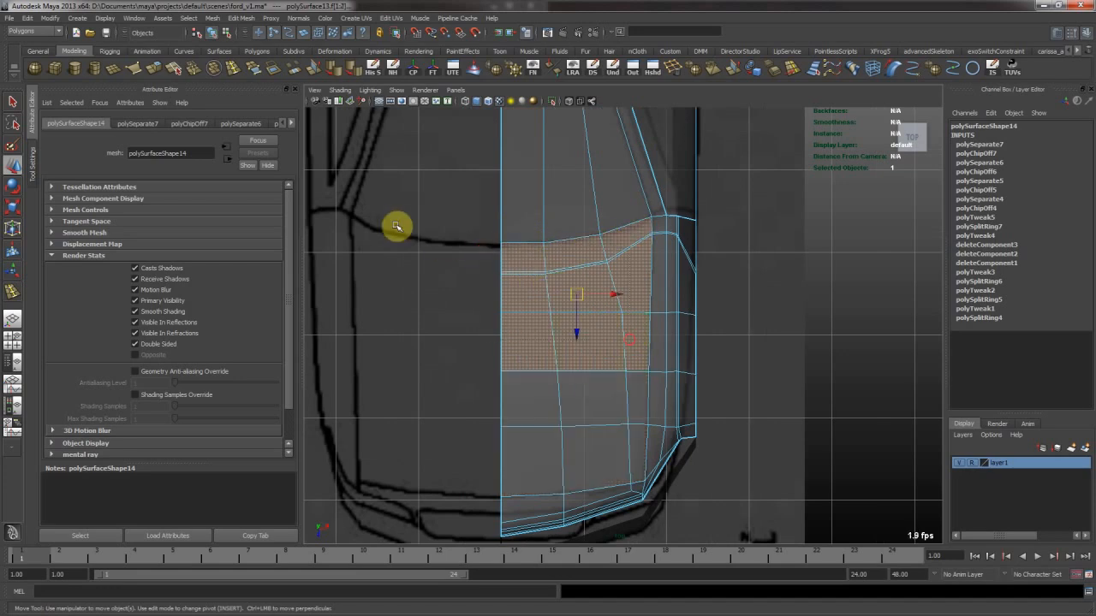
left_click_drag(634, 449, 634, 449, "shift")
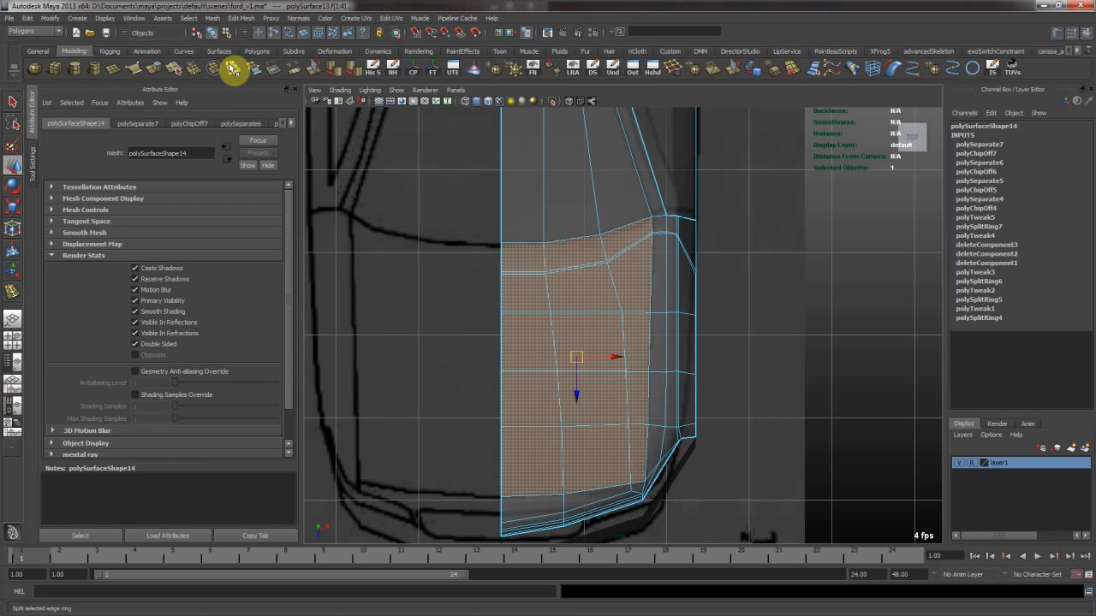
left_click(109, 21)
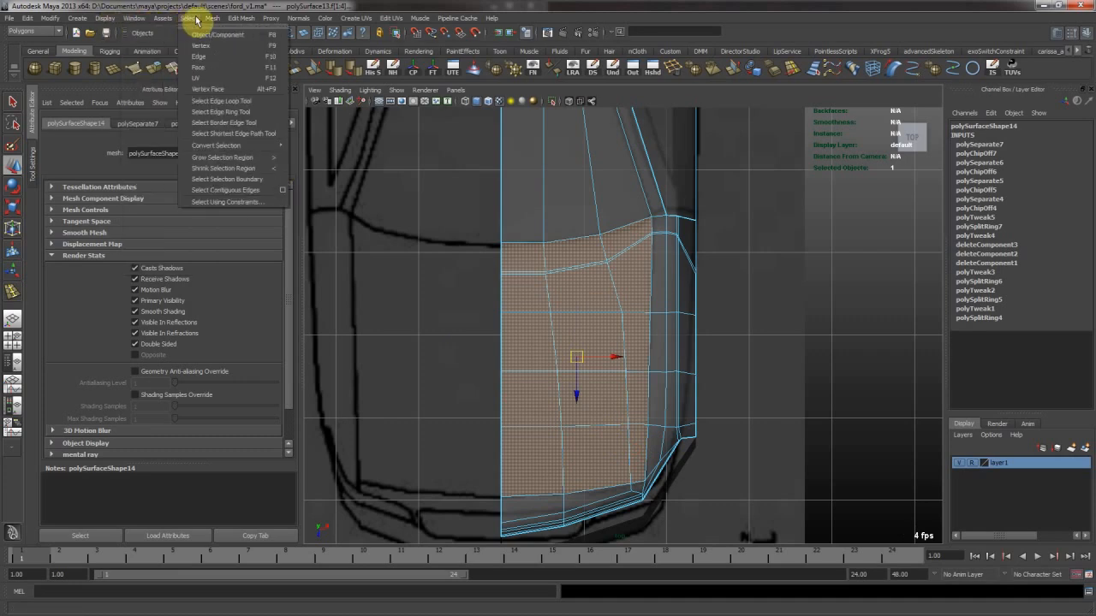
left_click(227, 48)
right_click_drag(524, 324, 548, 293)
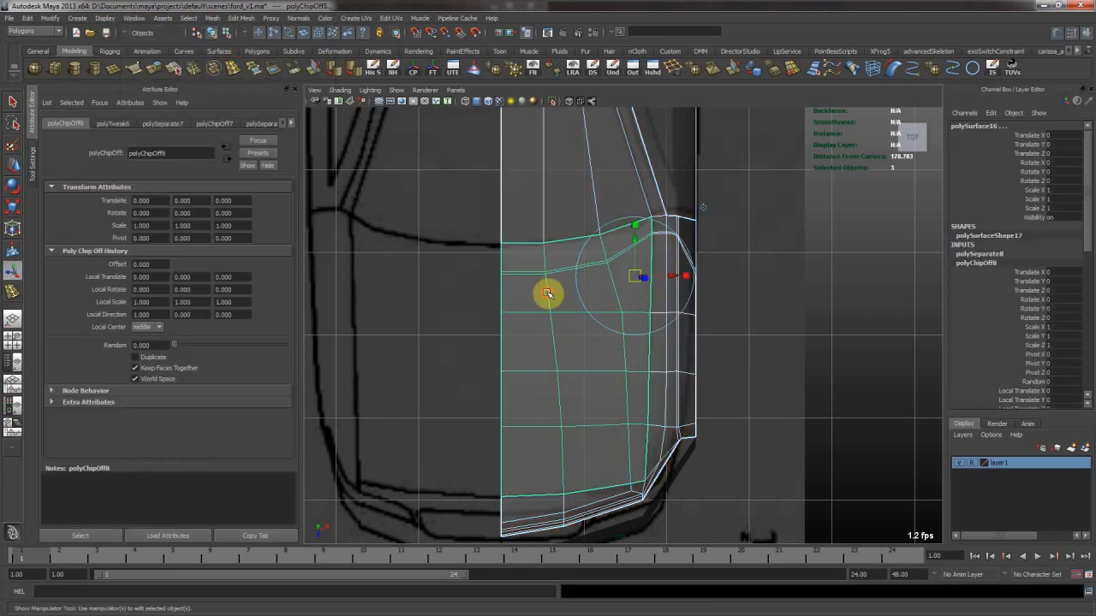
Check the extracted hood panel in perspective by orbiting around the car and selecting the separated pieces
left_click(667, 354)
middle_click_drag(781, 295, 754, 303, "alt")
middle_click_drag(823, 285, 667, 354, "alt")
key("space")
key("space")
left_click_drag(761, 260, 585, 318, "alt")
left_click(577, 229)
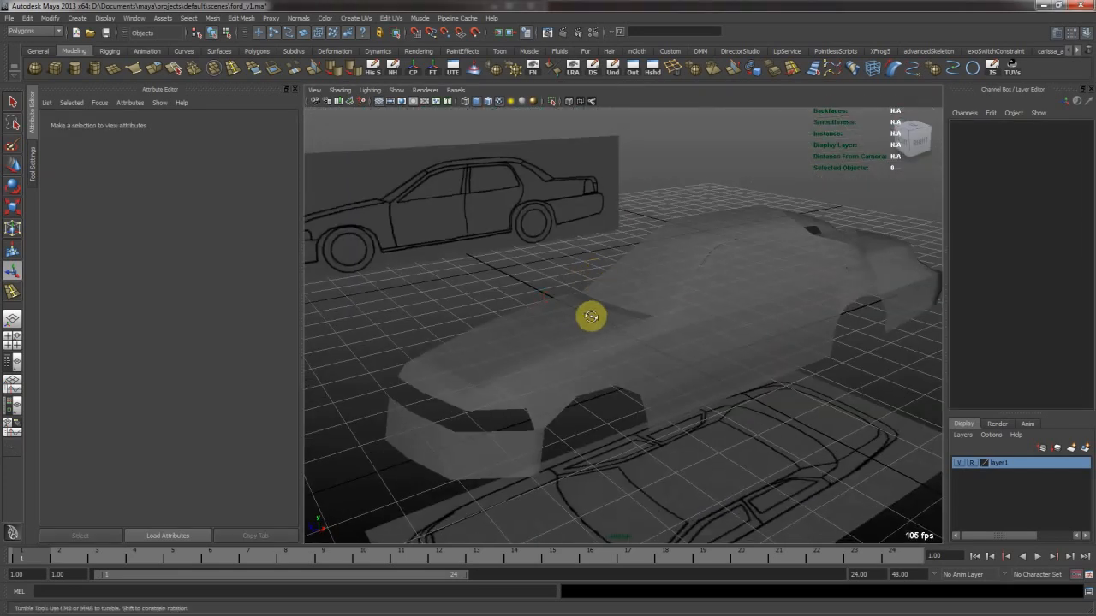
left_click(639, 276)
left_click(690, 167)
left_click_drag(706, 300, 640, 311, "alt")
left_click(622, 272)
left_click(590, 309)
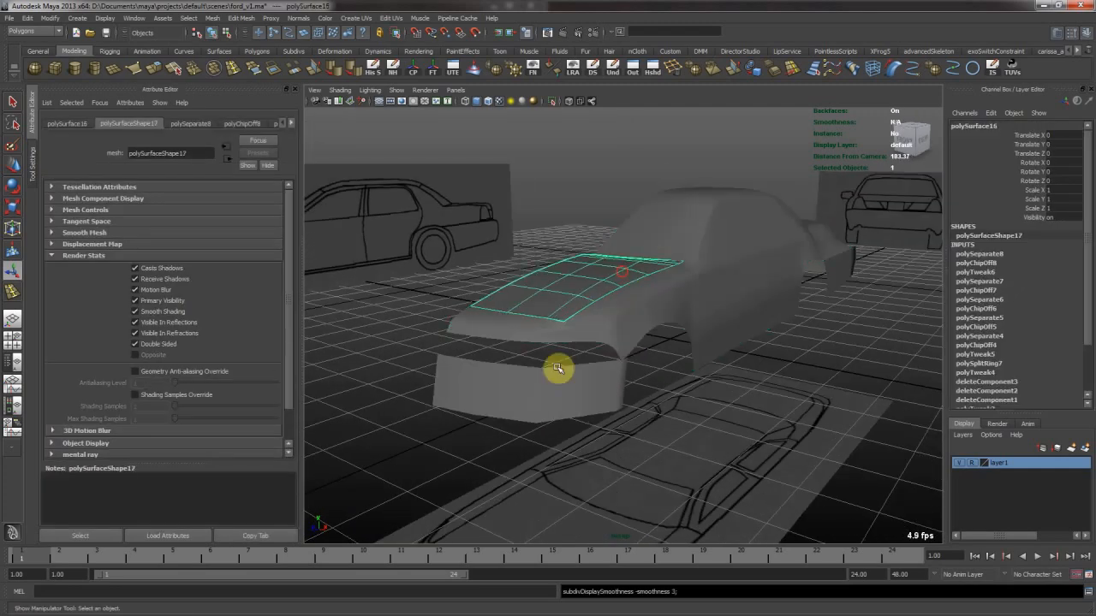
Examine the separated hood, body and bumper pieces from the front, rear and above, selecting them one by one
left_click(557, 369)
left_click(746, 262)
left_click(839, 248)
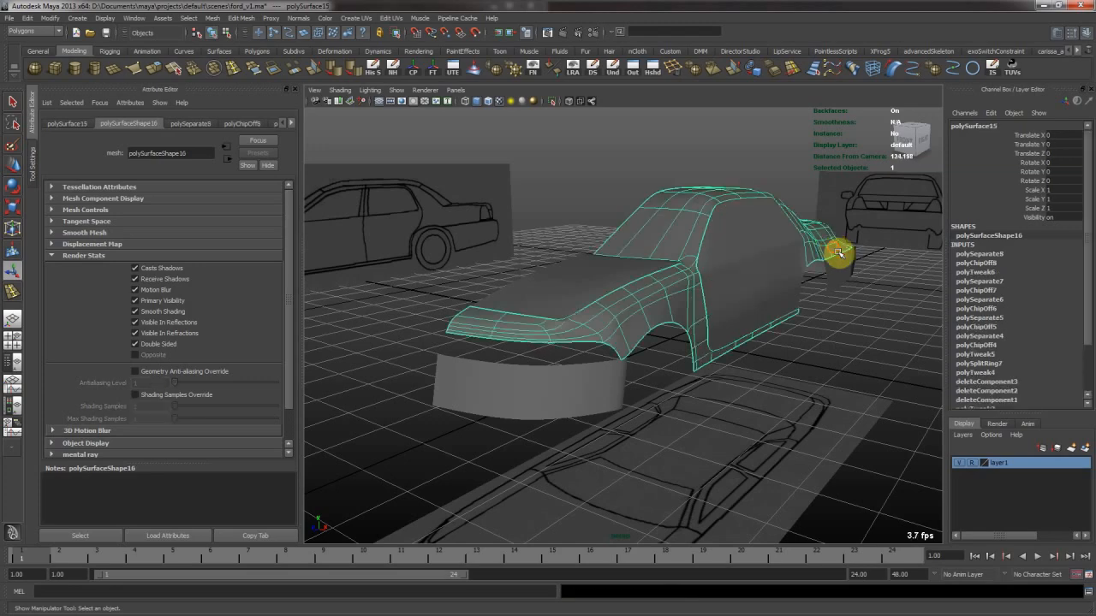
left_click(865, 296)
left_click_drag(865, 296, 622, 324, "alt")
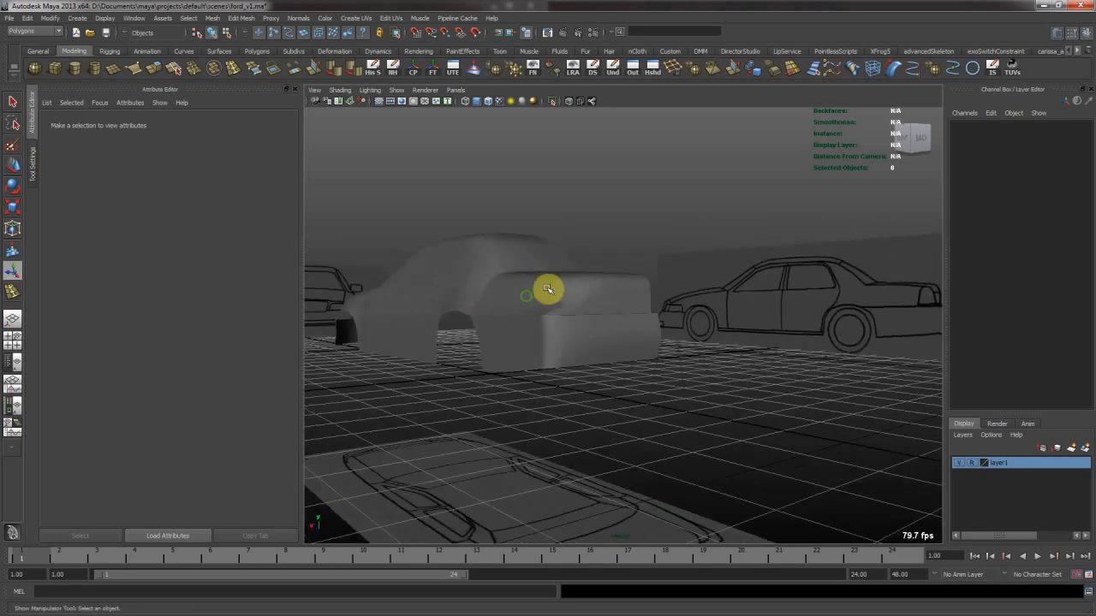
left_click_drag(549, 328, 511, 319, "alt")
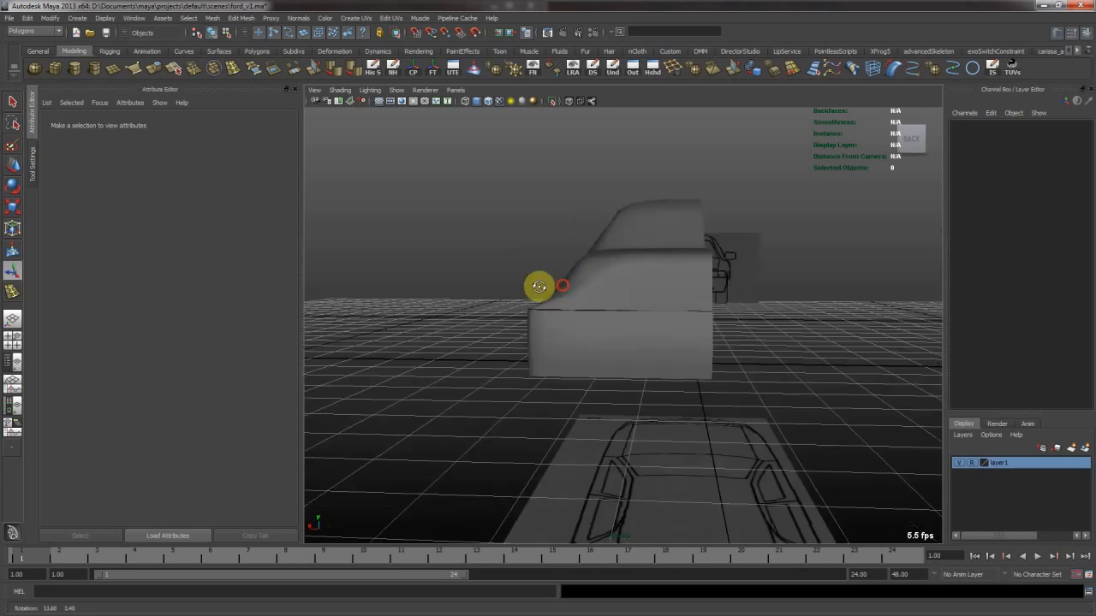
left_click_drag(534, 282, 591, 296, "alt")
left_click(590, 297)
left_click(613, 293)
left_click(544, 312)
left_click(469, 301)
left_click(385, 259)
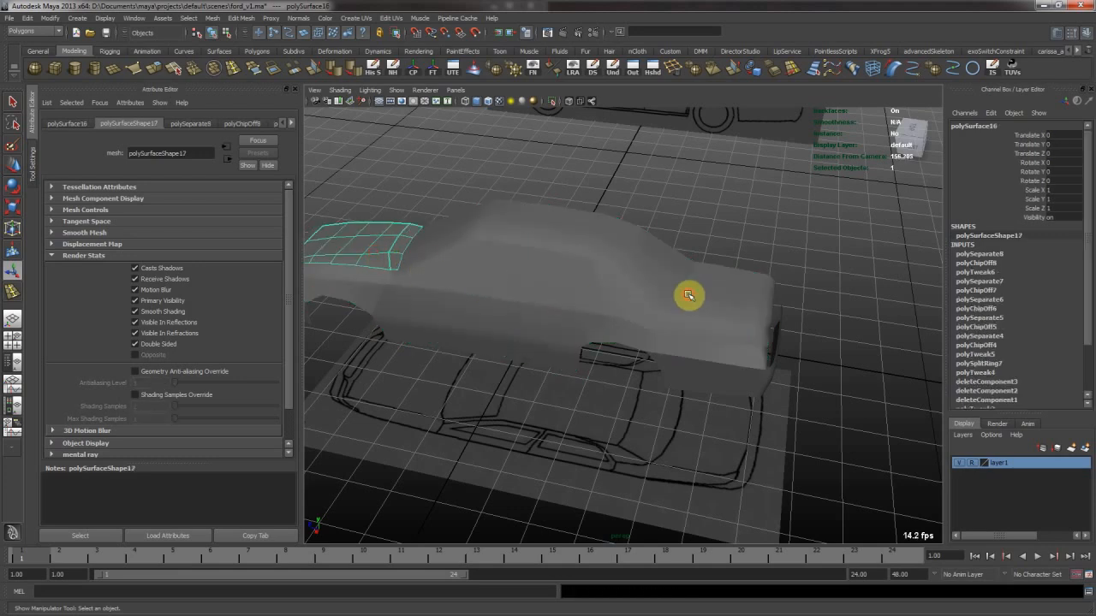
left_click(694, 375)
middle_click_drag(384, 338, 469, 334, "alt")
left_click(389, 313)
left_click(698, 206)
middle_click_drag(694, 260, 680, 262, "alt")
left_click_drag(681, 261, 616, 286, "alt")
Select the windshield faces in the top view, between the hood line and the roof edge, and extract them from the body
left_click(615, 286)
key("space")
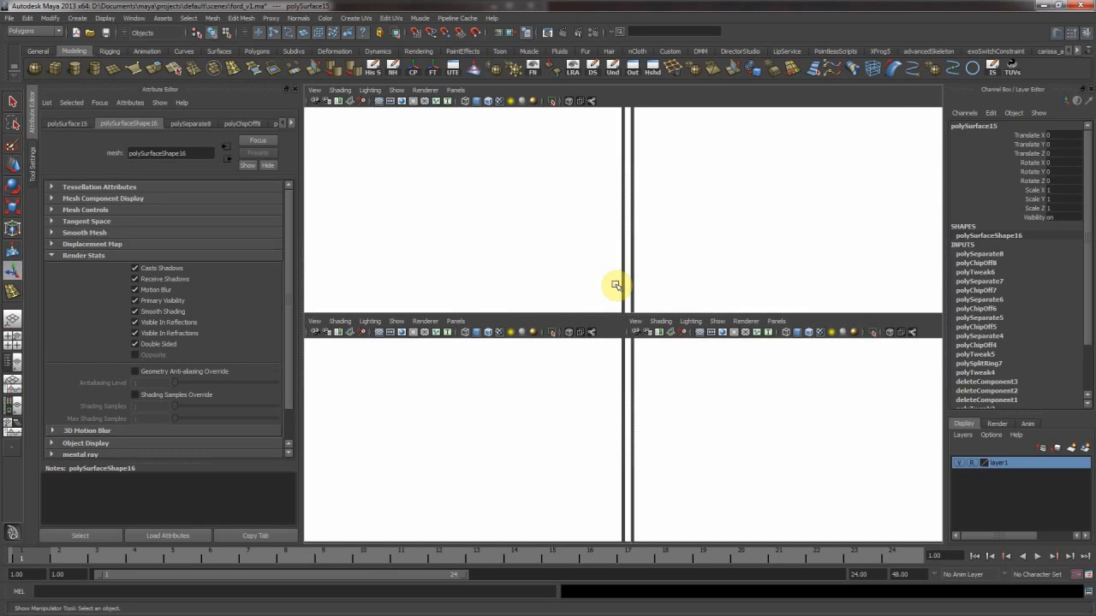
key("space")
middle_click_drag(458, 189, 553, 385, "alt")
right_click_drag(468, 289, 593, 368, "alt")
middle_click_drag(595, 369, 603, 197, "alt")
middle_click_drag(594, 462, 594, 205, "alt")
middle_click_drag(584, 454, 578, 207, "alt")
right_click_drag(595, 315, 591, 332)
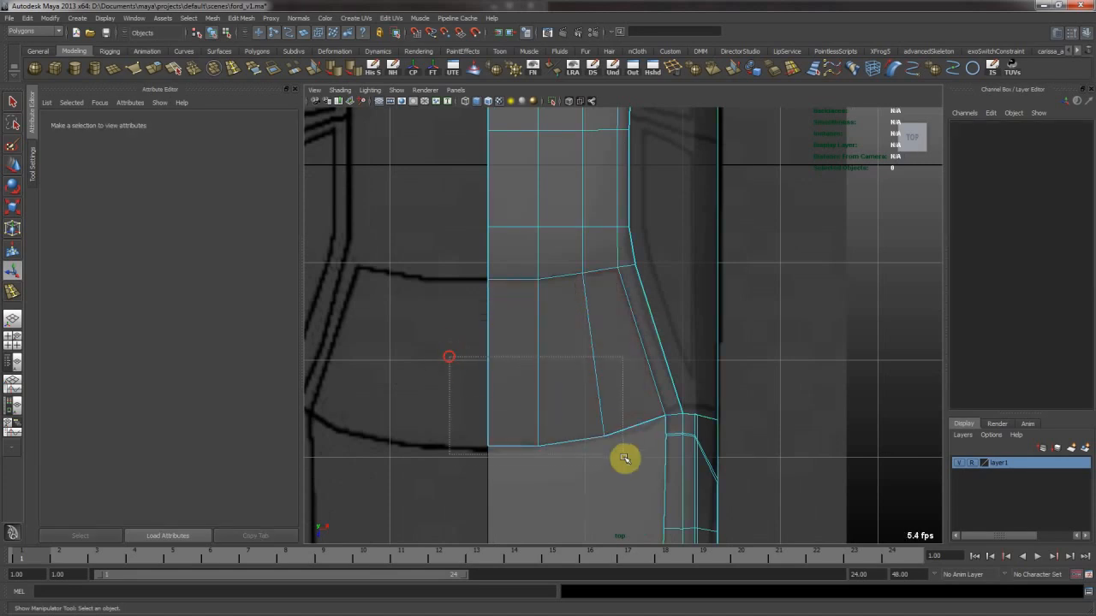
left_click_drag(625, 459, 623, 444)
key("space")
key("space")
mouse_move(611, 313)
left_mouse_down("alt")
mouse_move(761, 357)
mouse_move(599, 318)
mouse_move(616, 313)
left_mouse_up("alt")
key("1")
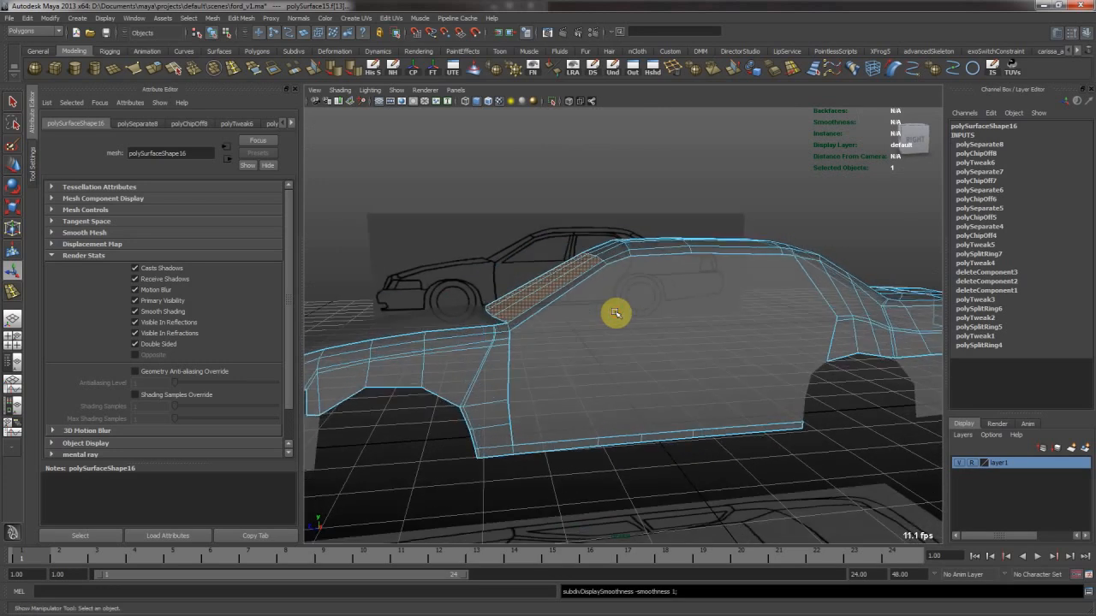
left_click_drag(512, 250, 484, 261, "alt")
left_click(212, 18)
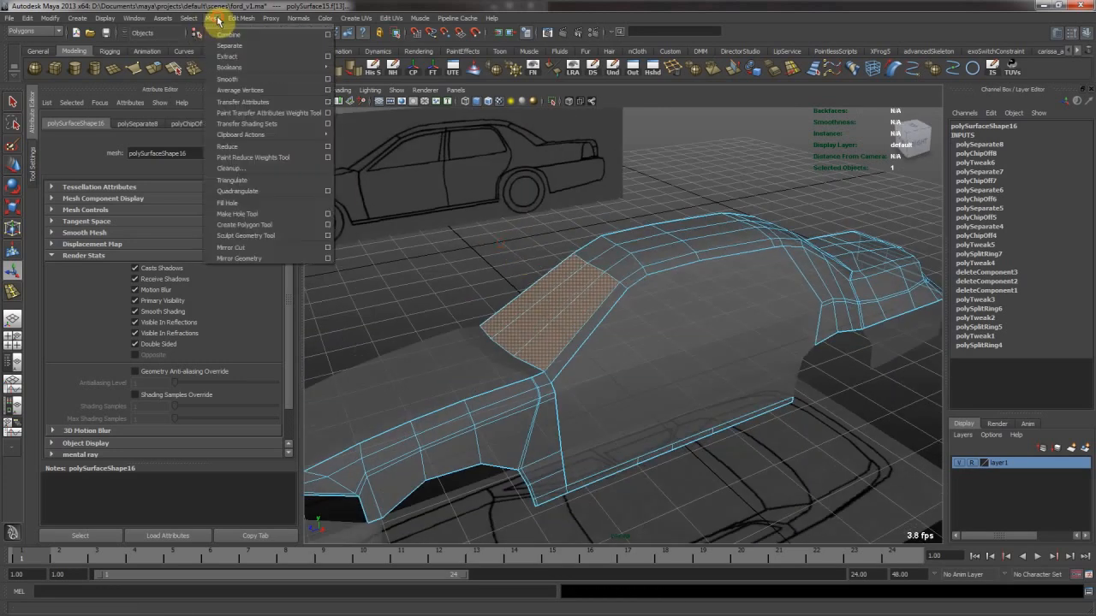
left_click(245, 41)
Select the rear window faces in the top view, between the roof edge and the trunk, and extract them as a separate piece
left_click_drag(762, 252, 692, 269, "alt")
middle_click_drag(773, 277, 572, 293, "alt")
key("space")
key("space")
middle_click_drag(516, 208, 535, 252, "alt")
middle_click_drag(550, 232, 521, 411, "alt")
middle_click_drag(567, 213, 592, 340, "alt")
right_click_drag(589, 330, 587, 364)
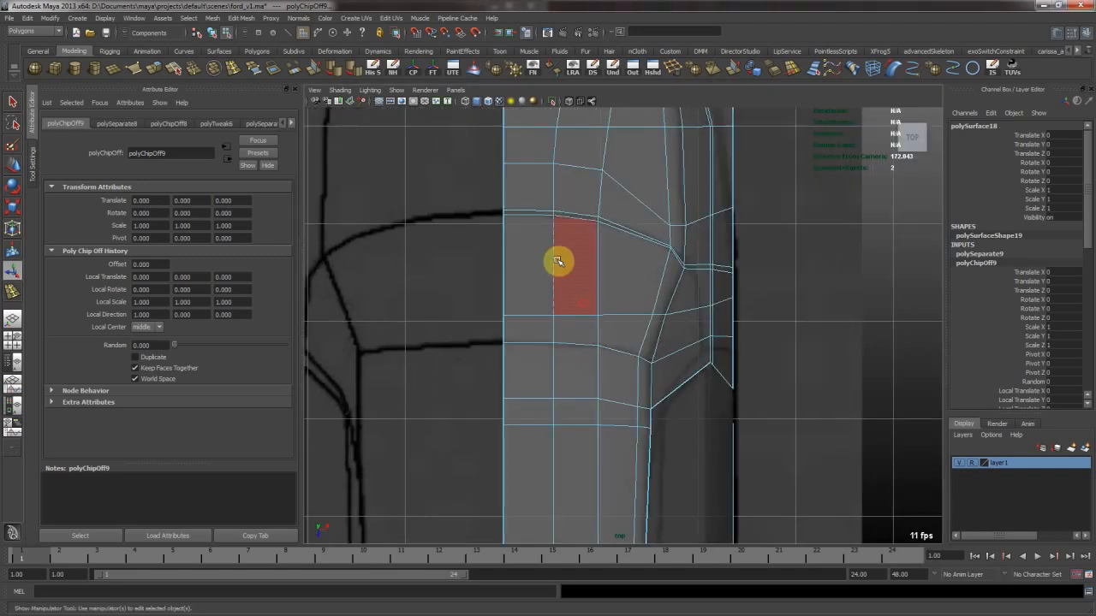
middle_click_drag(557, 261, 551, 306, "alt")
double_click(624, 354)
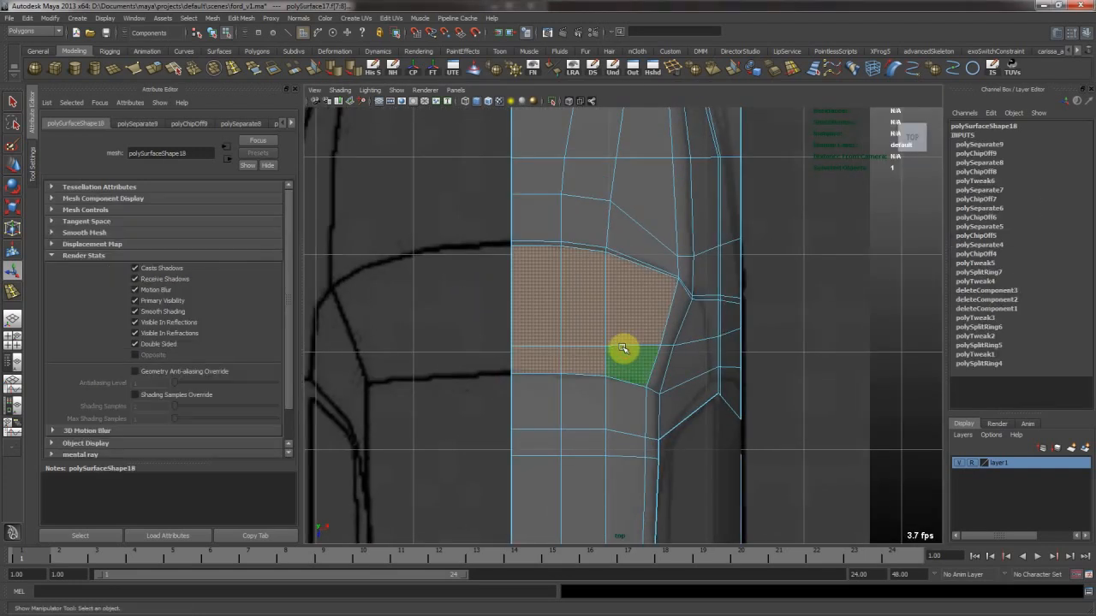
key("g")
Select the trunk lid faces behind the rear window in the top view, leaving out the pillar faces beside the glass
middle_click_drag(603, 264, 577, 351, "alt")
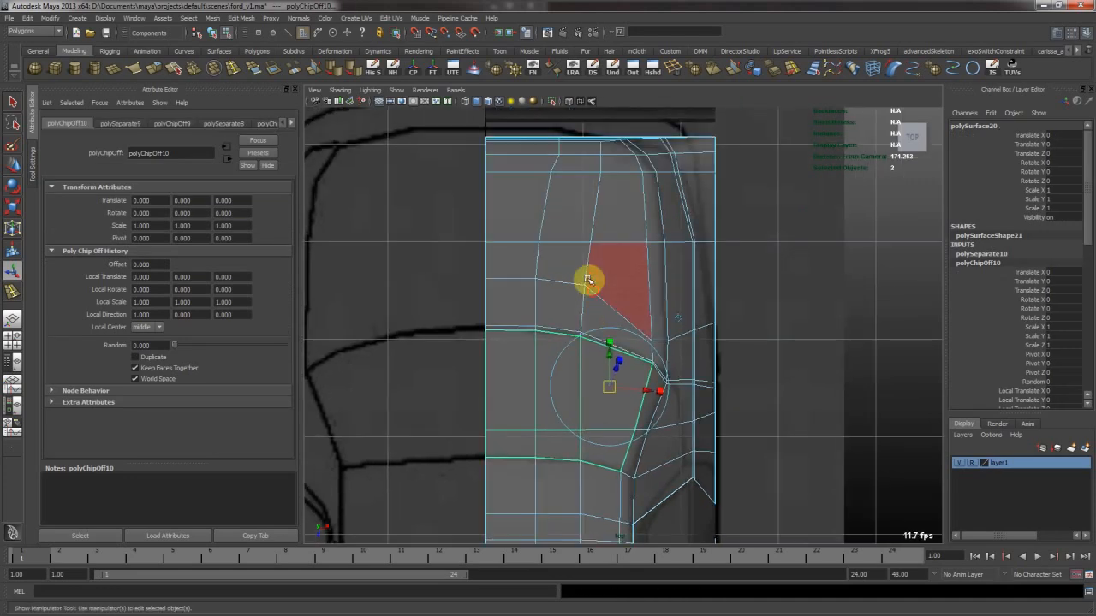
middle_click_drag(567, 232, 604, 320, "alt")
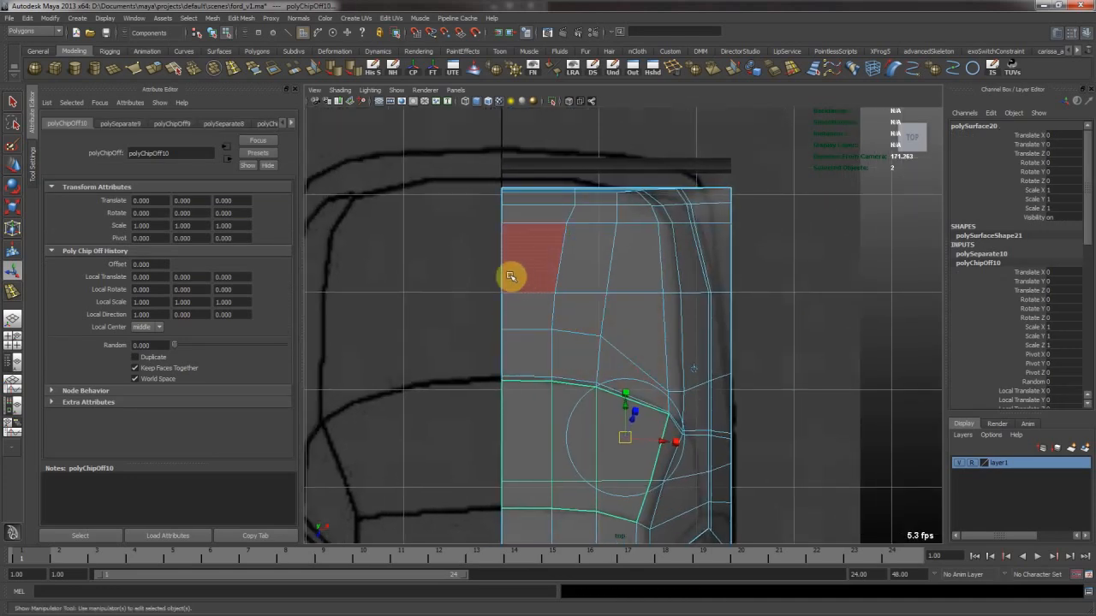
left_click(634, 409)
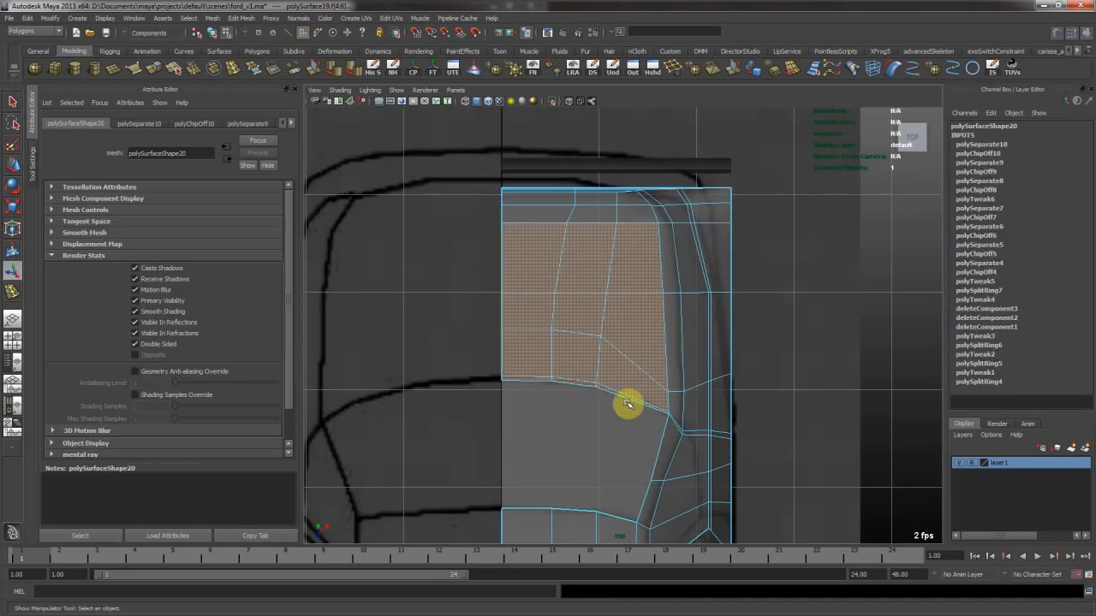
key("shift+period")
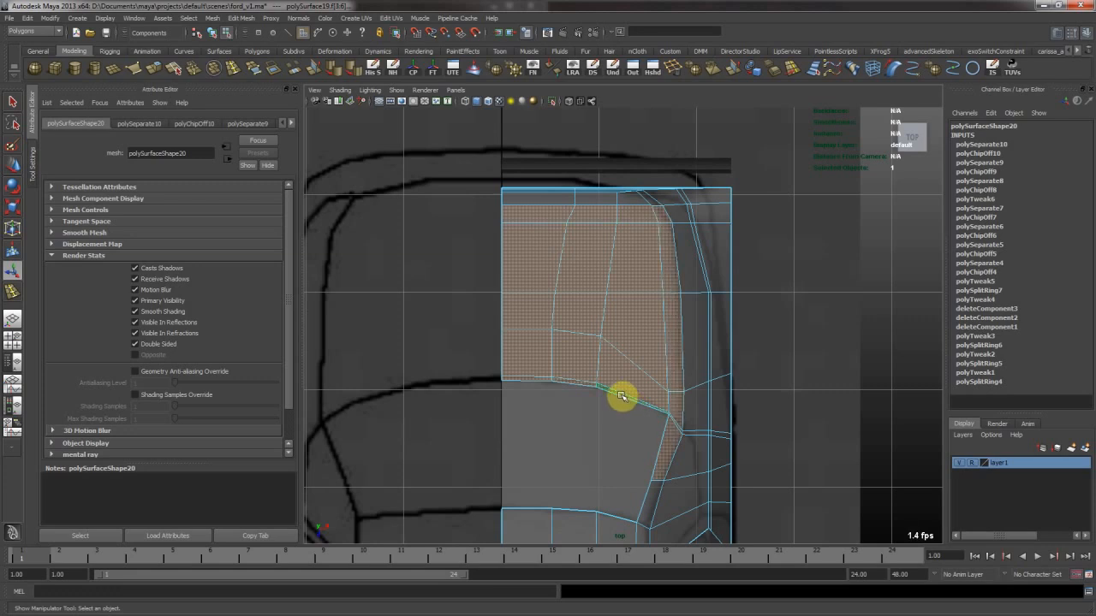
left_click_drag(635, 426, 730, 492, "ctrl")
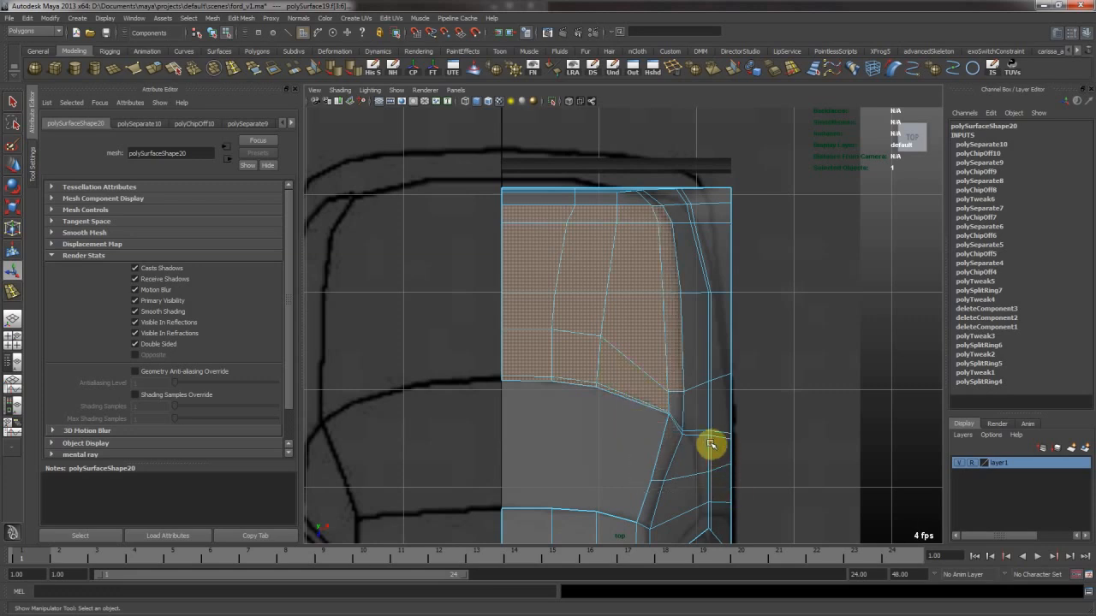
scroll(540, 360, "down", 1)
scroll(648, 422, "up", 5)
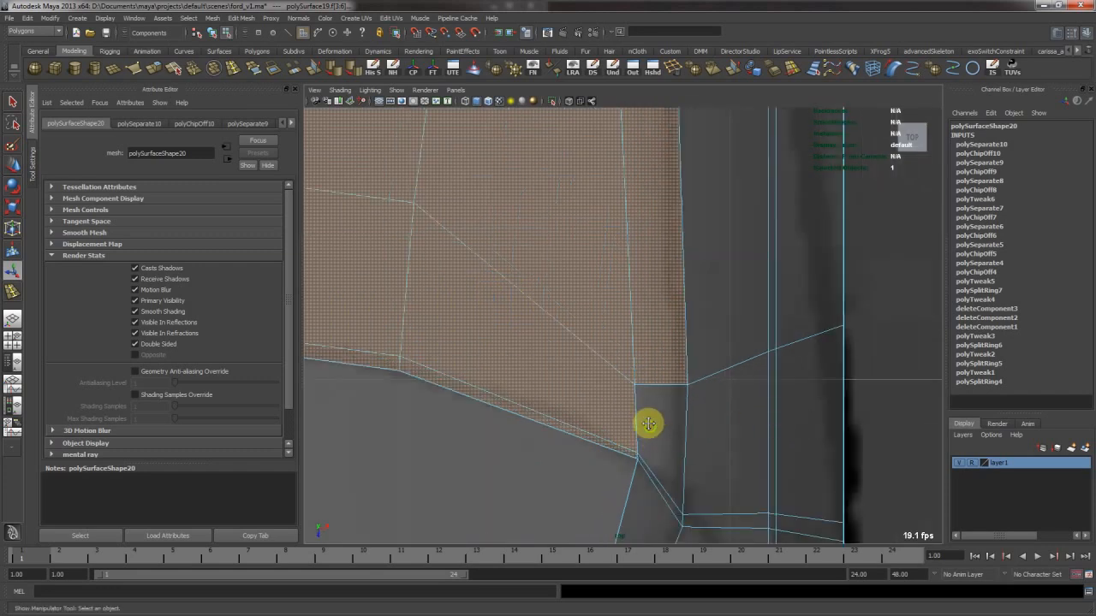
scroll(765, 386, "down", 6)
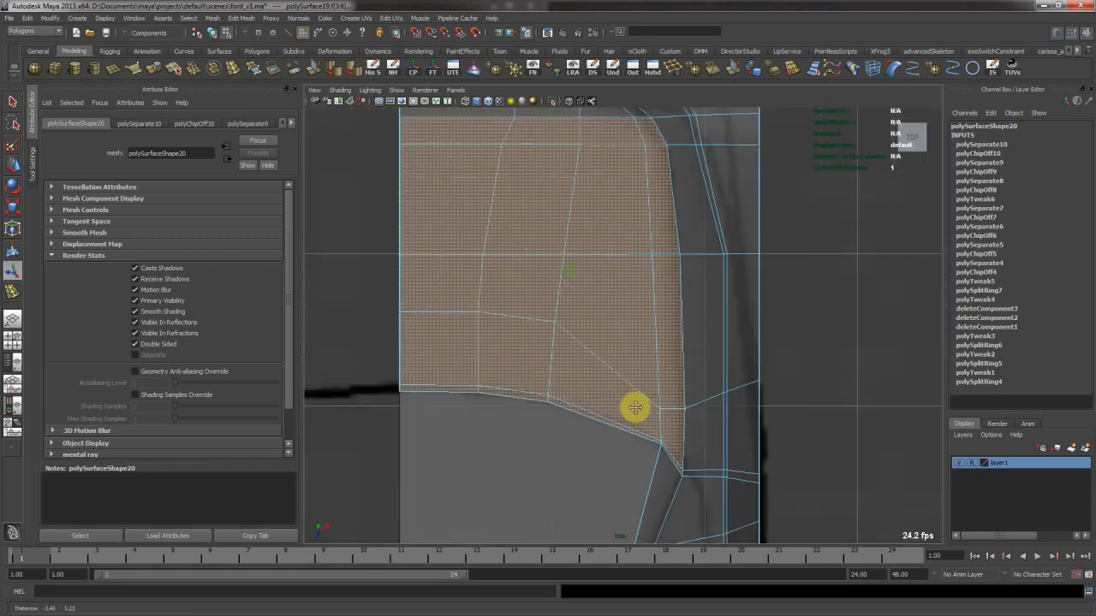
Add the row of faces at the trunk's rear edge to the selection, extract the trunk lid and return to object mode
middle_click_drag(396, 225, 432, 320, "alt")
right_click_drag(433, 320, 539, 363, "alt")
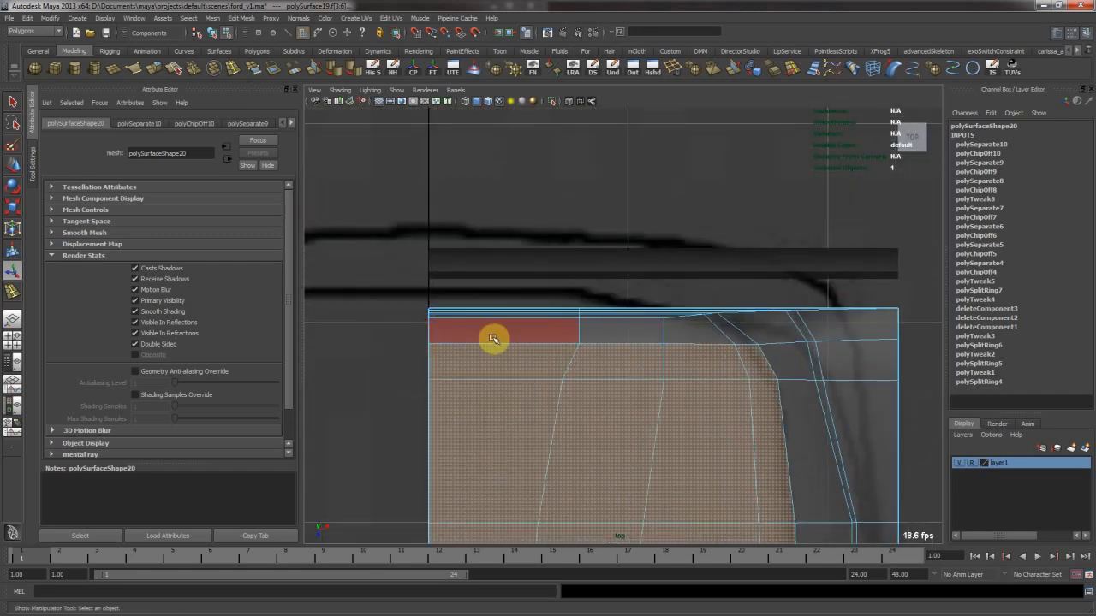
left_click(540, 332)
left_click_drag(734, 335, 740, 335, "shift")
key("space")
key("space")
middle_click_drag(775, 250, 617, 261, "alt")
right_click_drag(616, 261, 677, 313, "alt")
left_click_drag(677, 314, 685, 352, "alt")
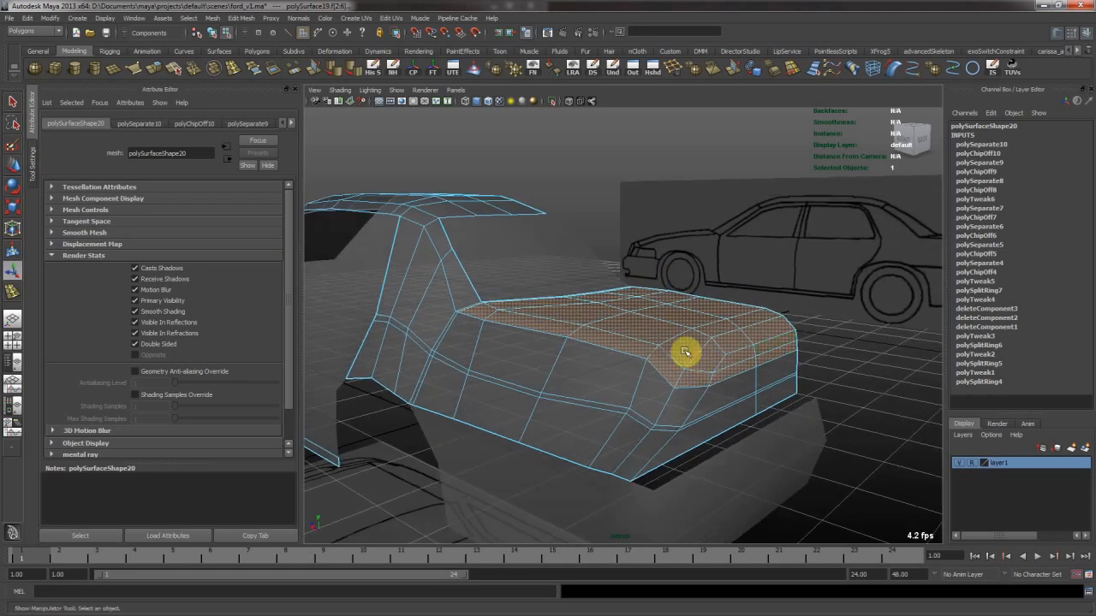
left_click(212, 18)
left_click(257, 42)
right_click_drag(594, 332, 484, 298)
Check the separated trunk lid and the neighbouring body pieces by selecting them and orbiting around the rear of the car
left_click(611, 340)
middle_click_drag(485, 298, 575, 299, "alt")
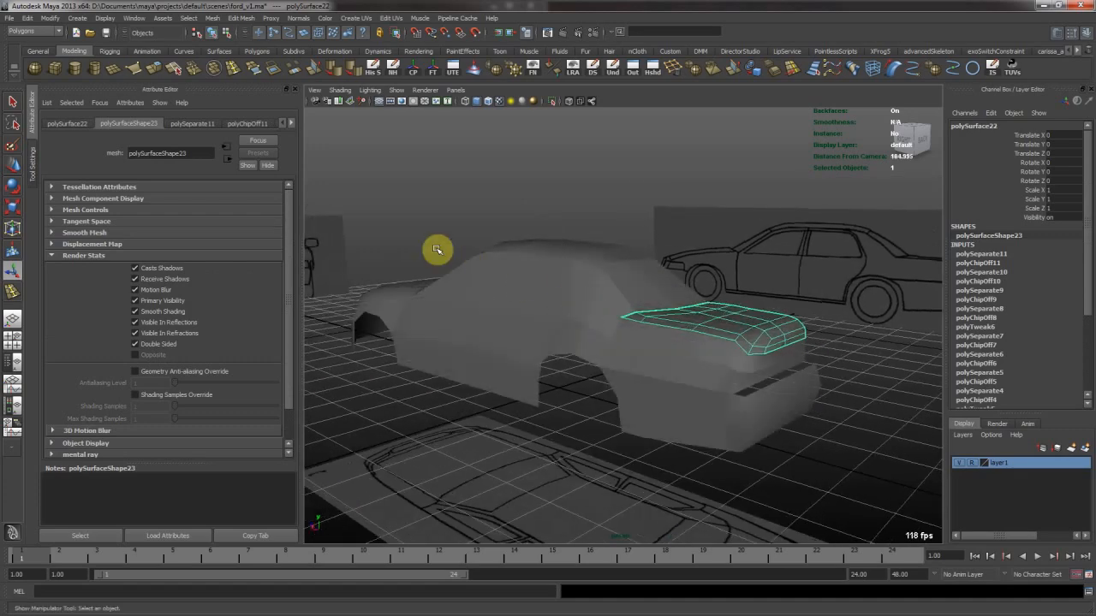
left_click_drag(697, 398, 635, 345)
left_click(806, 463)
left_click_drag(559, 342, 676, 375, "alt")
left_click(578, 338)
left_click(625, 366)
Select the rear quarter panel faces in the side view, excluding the strip beside the rear window, extract them and return to object mode
middle_click_drag(676, 374, 547, 365, "alt")
right_click_drag(547, 366, 685, 371, "alt")
key("space")
key("space")
middle_click_drag(724, 408, 469, 360, "alt")
middle_click_drag(721, 230, 514, 288, "alt")
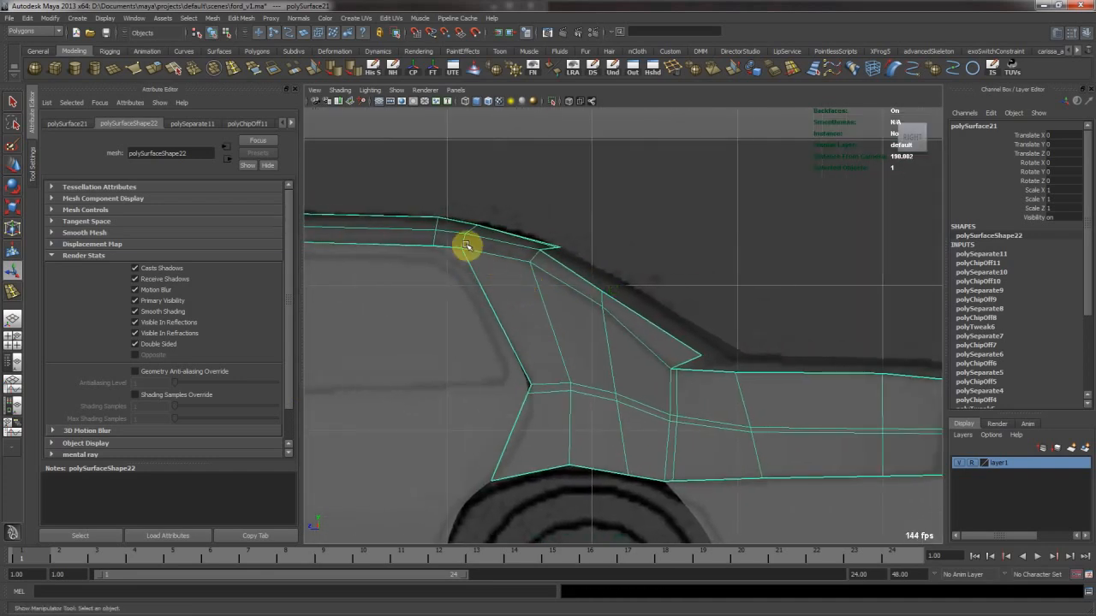
right_click_drag(567, 342, 626, 386)
middle_click_drag(625, 386, 430, 338, "alt")
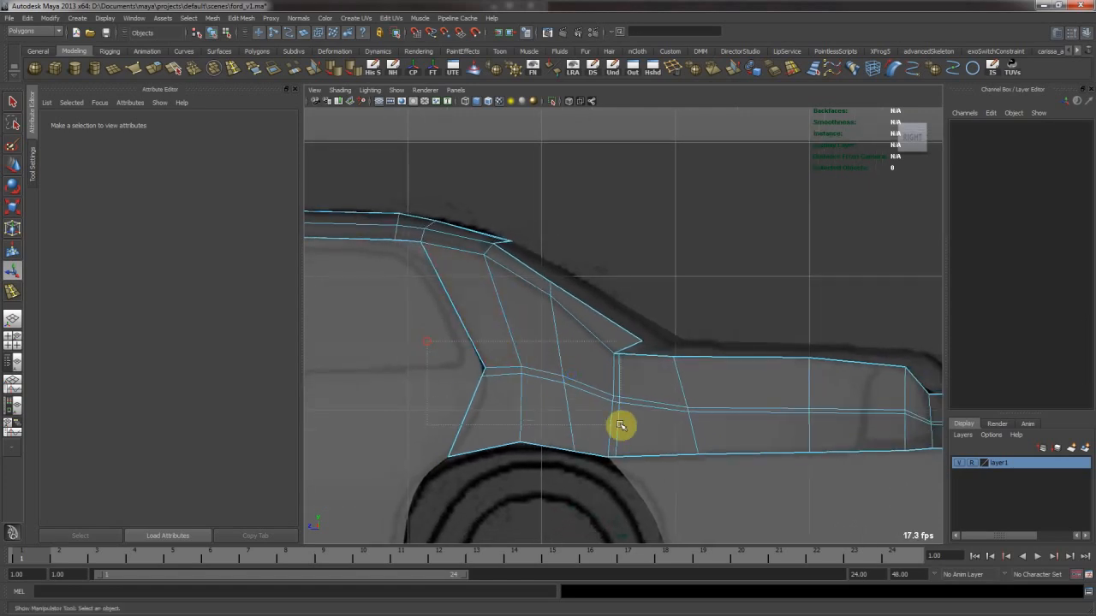
left_click(976, 471)
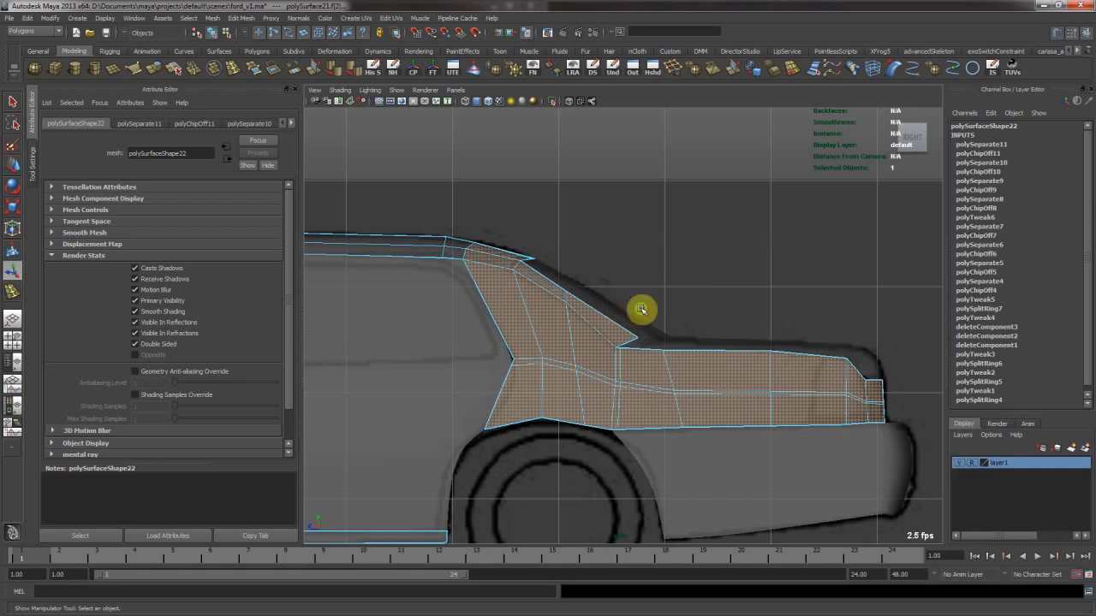
scroll(624, 316, "up", 5)
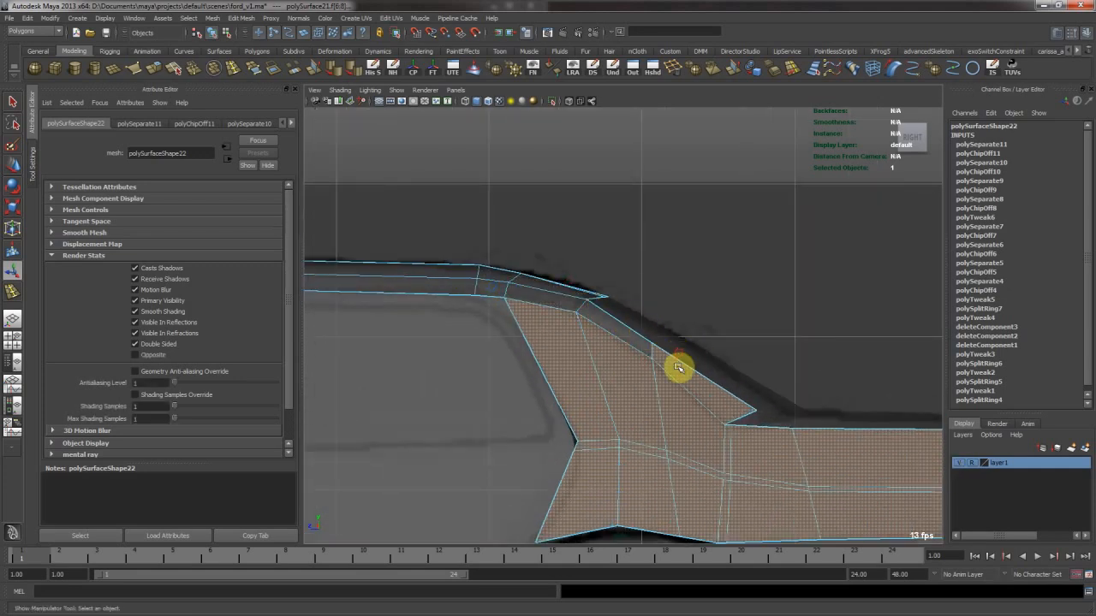
left_click(677, 368, "ctrl")
left_click(210, 18)
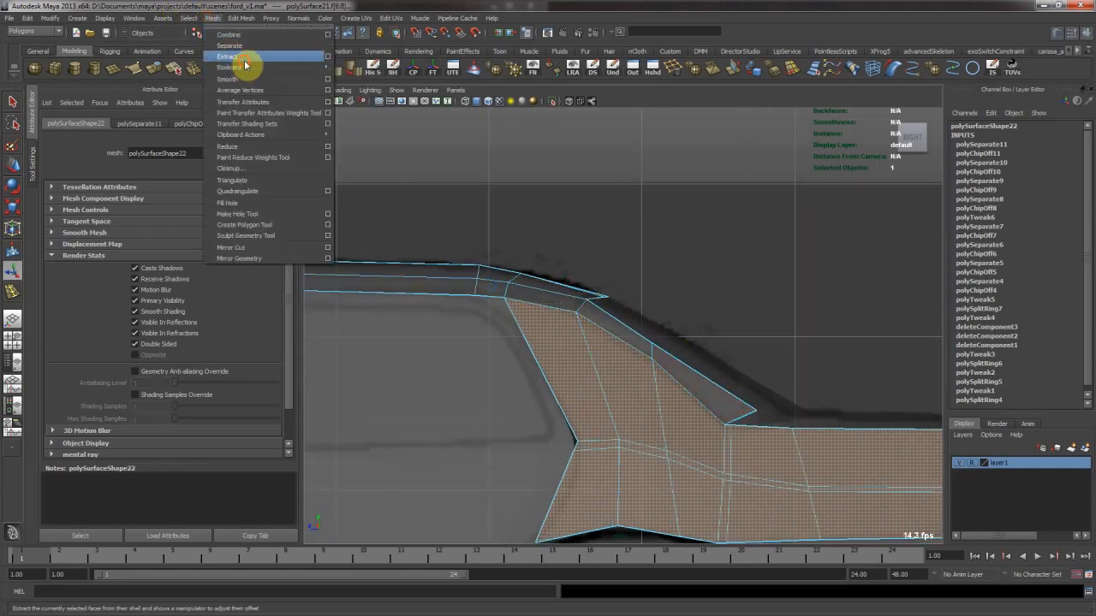
left_click(312, 61)
key("F8")
Frame the whole car in perspective and switch all body pieces to smooth mesh preview
key("space")
key("space")
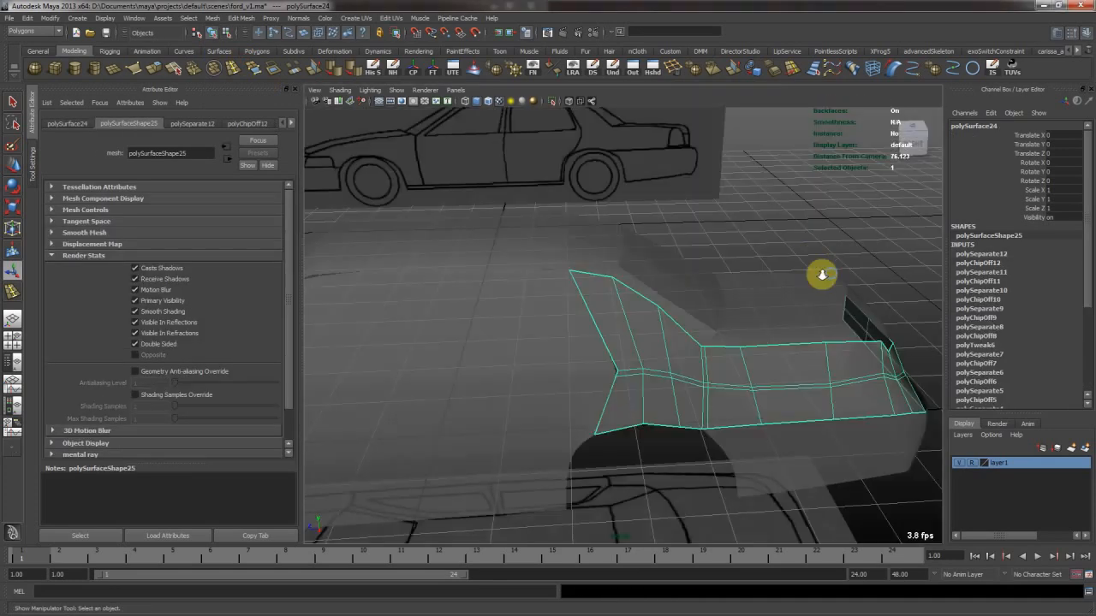
key("a")
left_click_drag(432, 254, 835, 442)
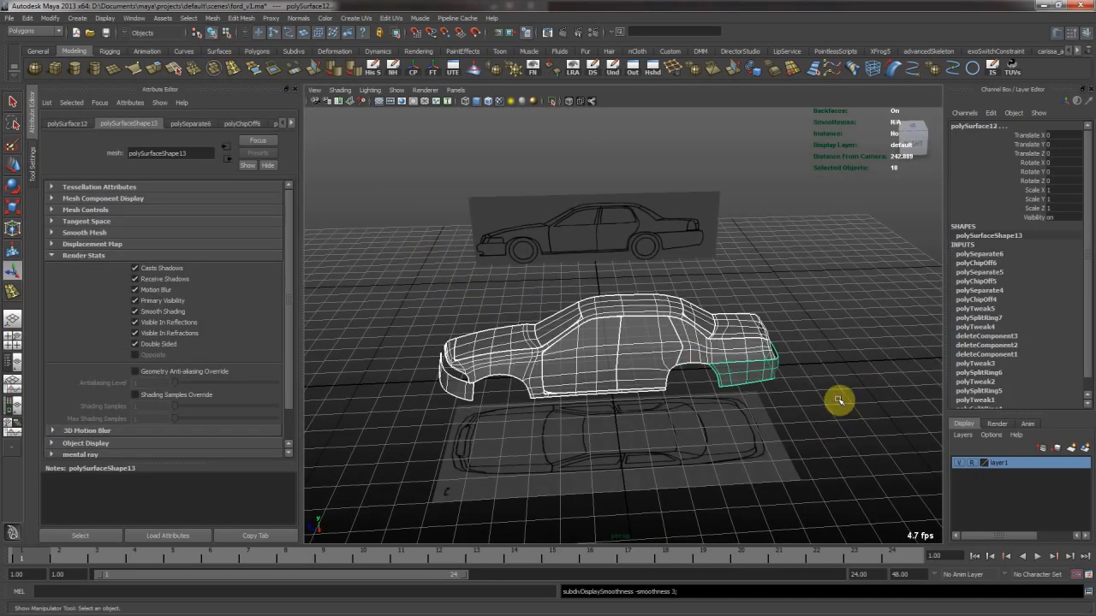
left_click(838, 399)
Inspect the smoothed body from the front and select the windshield piece
right_click_drag(580, 322, 609, 322, "alt")
left_click(643, 337)
left_click(733, 294)
mouse_move(607, 357)
left_mouse_down("alt")
mouse_move(528, 317)
mouse_move(472, 315)
mouse_move(521, 334)
mouse_move(591, 305)
mouse_move(724, 313)
mouse_move(756, 331)
mouse_move(753, 317)
mouse_move(641, 301)
mouse_move(692, 320)
mouse_move(604, 342)
left_mouse_up("alt")
left_click(605, 342)
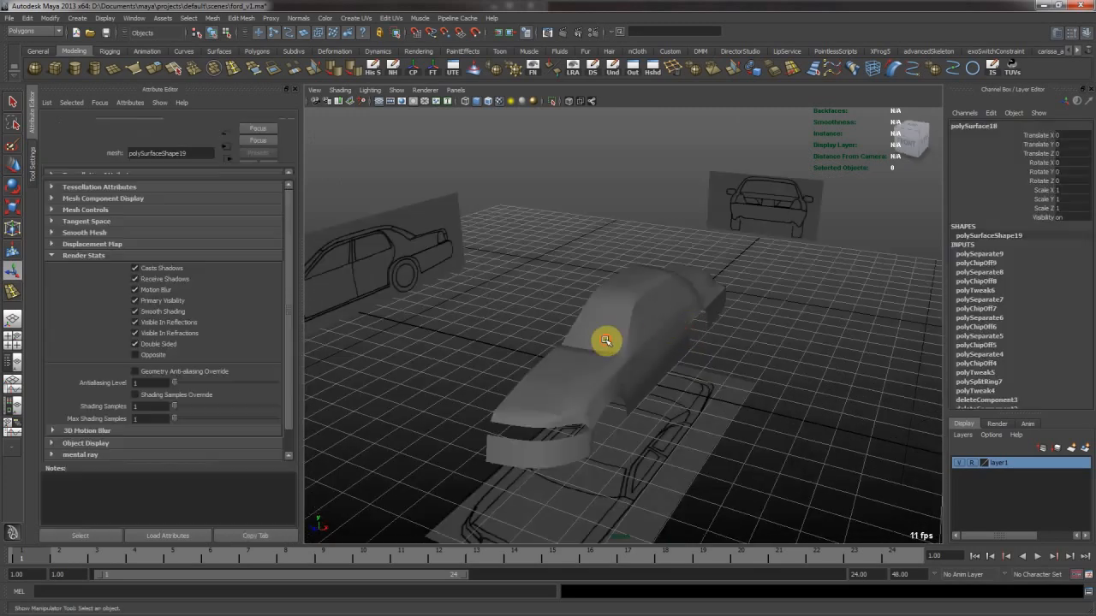
Open the Outliner, select the pCube1 group and move its pivot to the grid origin on the car's centerline
left_click(137, 17)
left_click(177, 102)
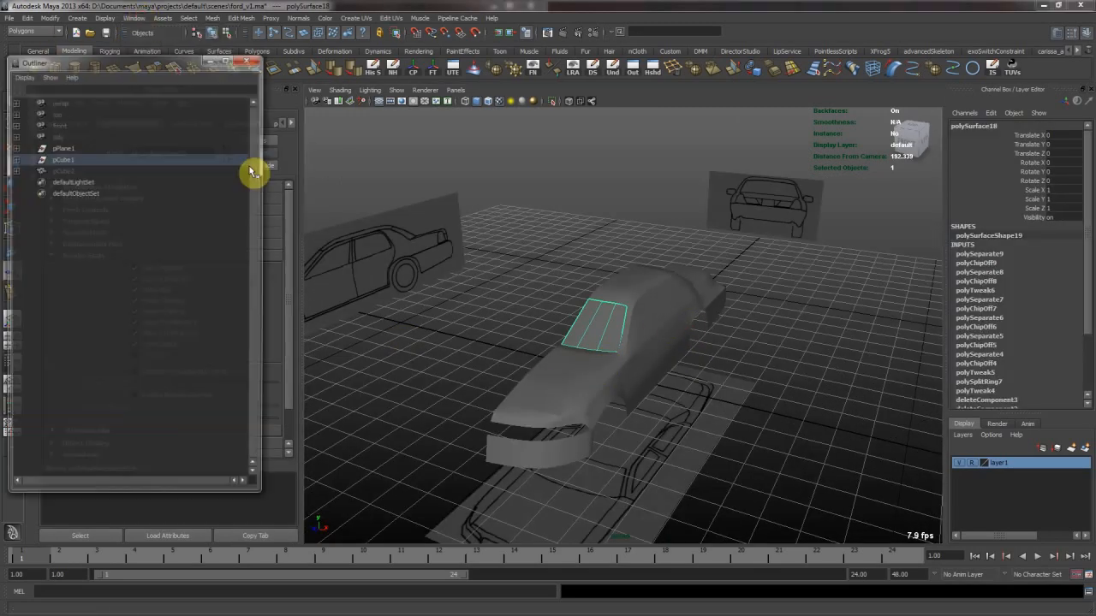
left_click(63, 159)
left_click_drag(599, 371, 612, 347, "alt")
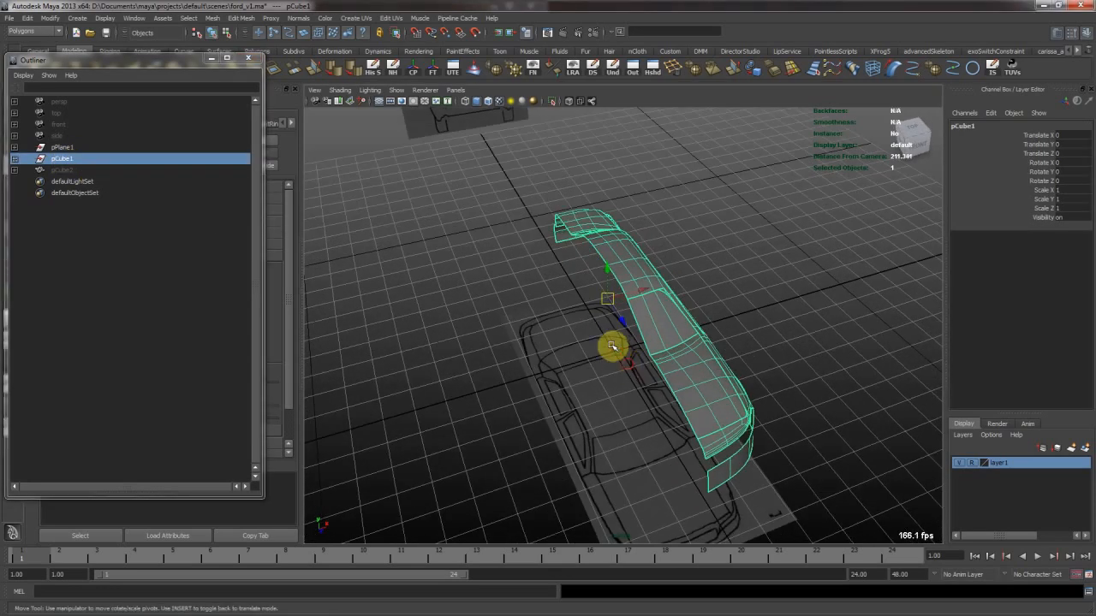
Duplicate the pCube1 group and set the copy's Scale X to -1 to mirror the half body
key("ctrl+d")
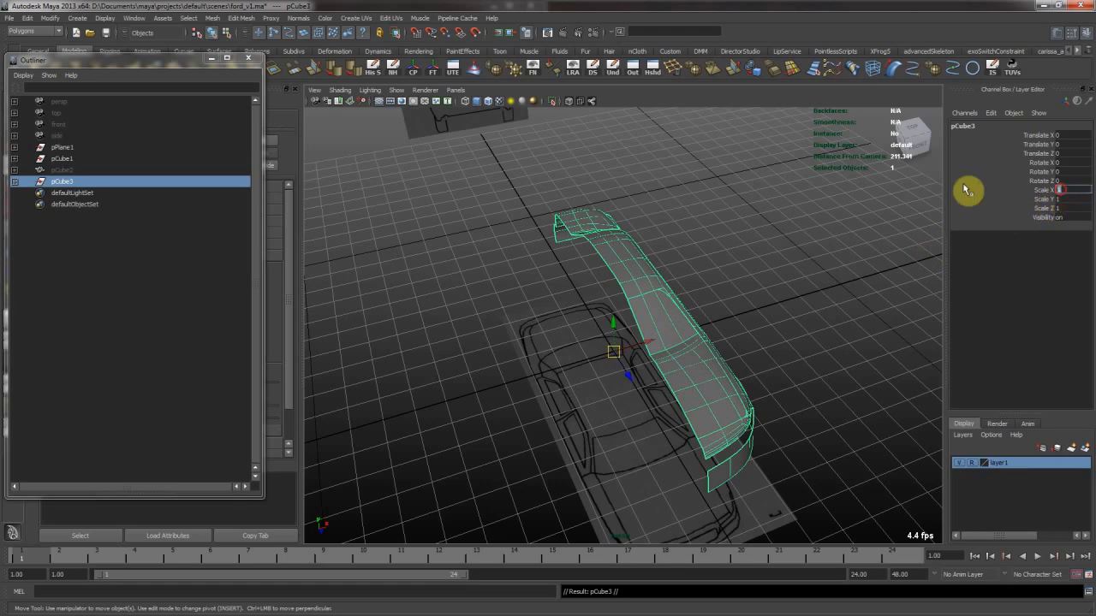
type("-1")
key("Return")
left_click(766, 251)
Examine the full mirrored car from the front, side and above, selecting roof and body pieces on both halves
left_click_drag(766, 251, 675, 291, "alt")
left_click(672, 311)
right_click_drag(675, 291, 722, 283, "alt")
left_click(724, 242)
left_click_drag(721, 283, 427, 266, "alt")
mouse_move(488, 329)
left_mouse_down("alt")
mouse_move(386, 335)
mouse_move(609, 340)
mouse_move(482, 330)
left_mouse_up("alt")
left_click_drag(653, 324, 625, 322, "alt")
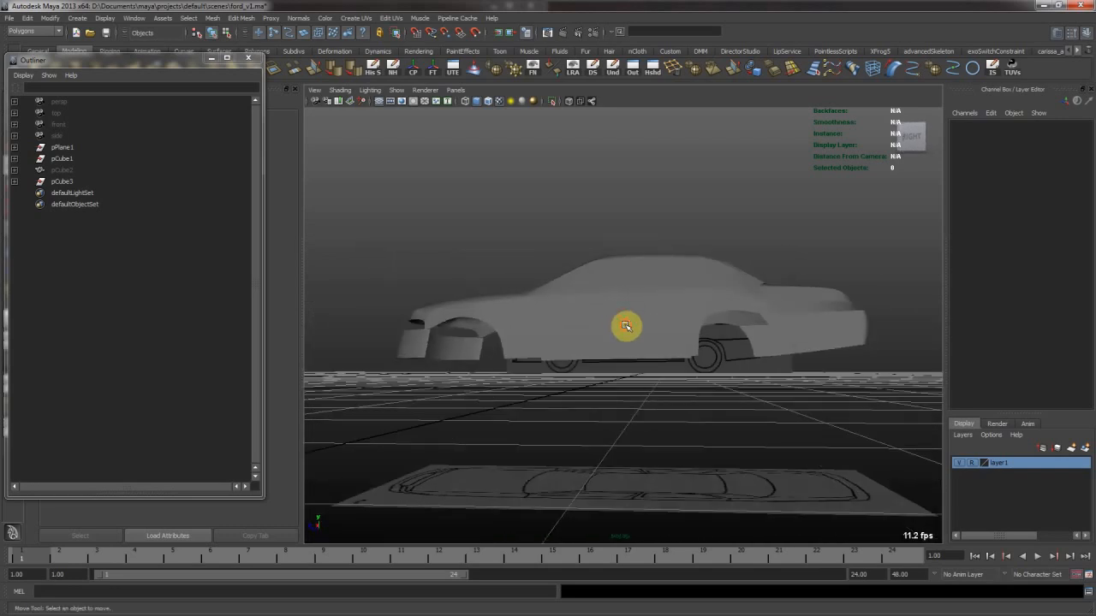
left_click(591, 357)
left_click_drag(592, 357, 600, 385, "alt")
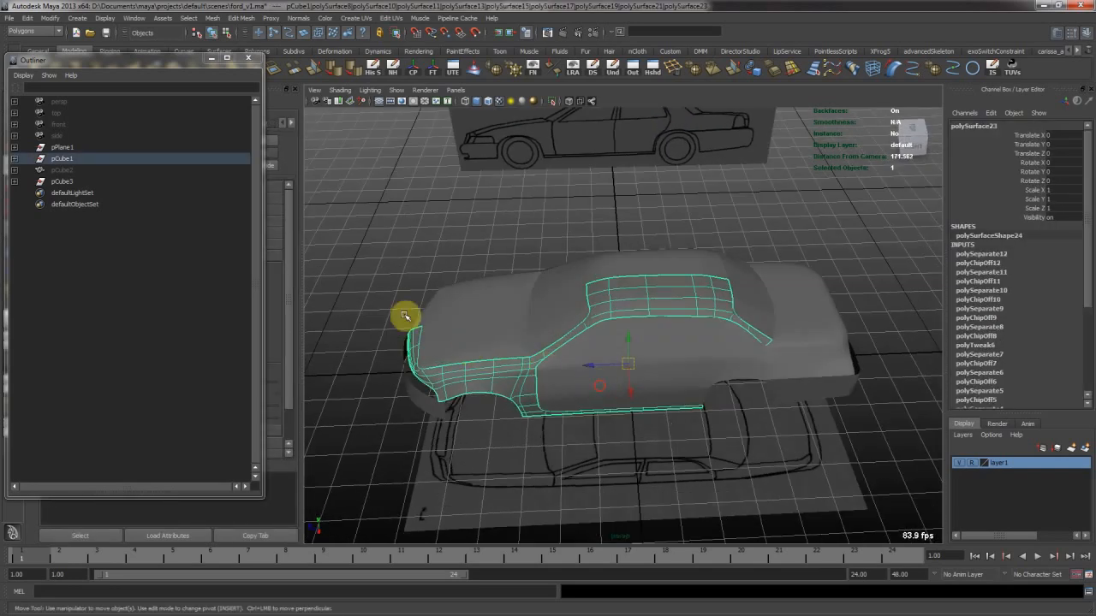
left_click(568, 301)
left_click(639, 299)
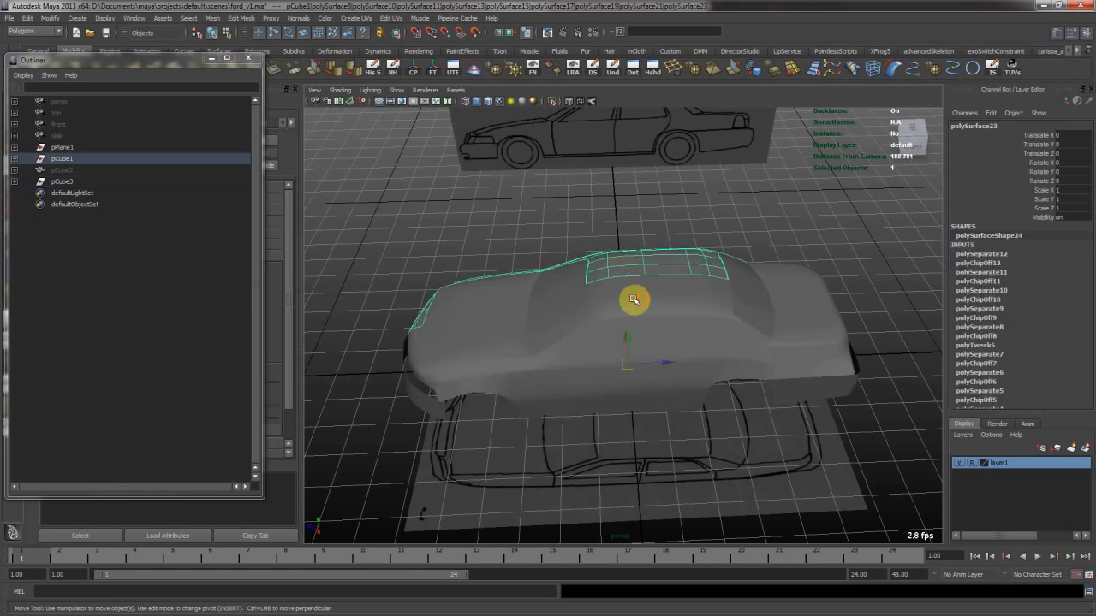
Delete the mirrored copy pCube3
left_click(97, 182)
key("Delete")
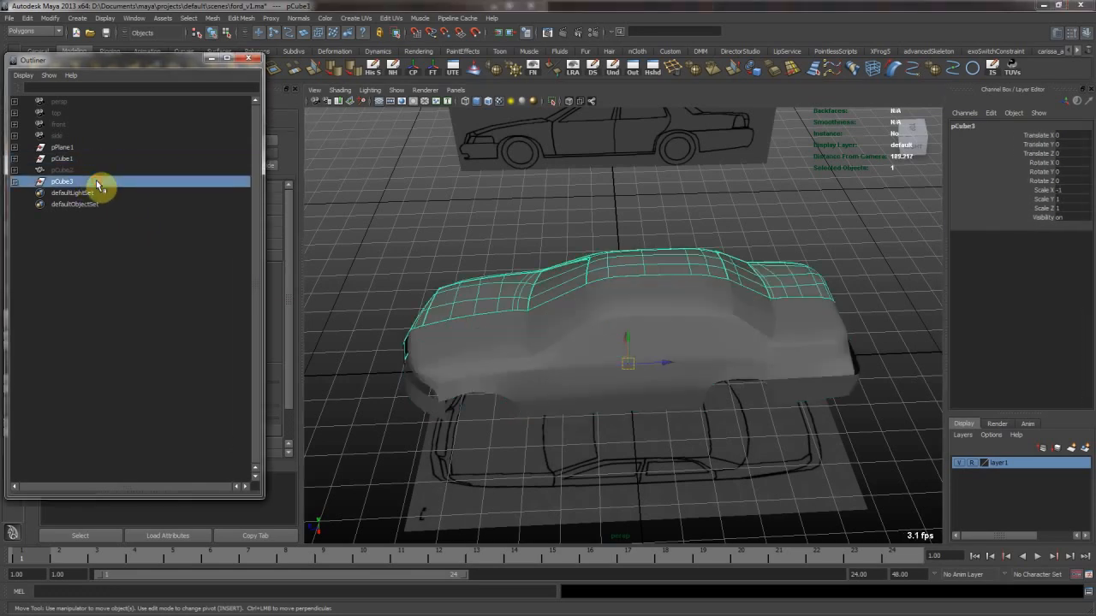
Close the Outliner and show the half body in a full-size side view with its wireframe over the shading
left_click(248, 58)
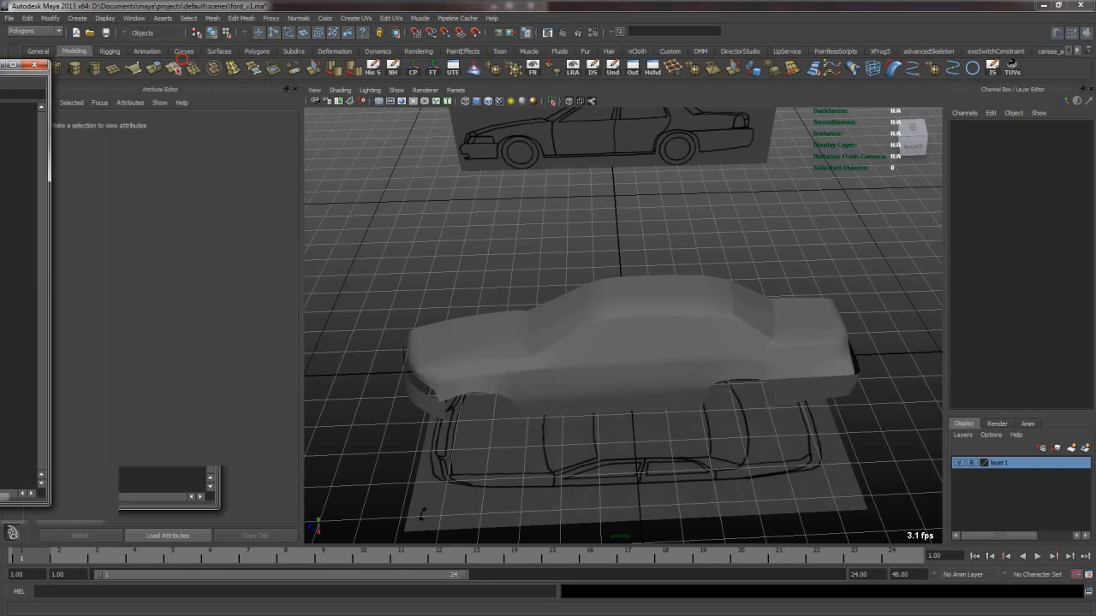
key("space")
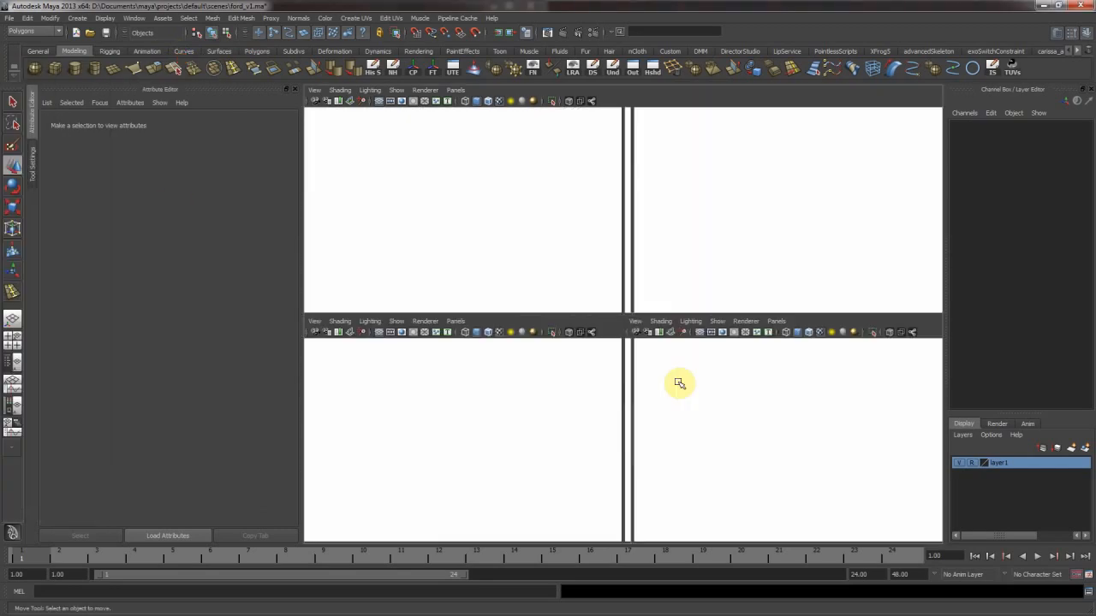
key("space")
right_click_drag(758, 434, 559, 399, "alt")
middle_click_drag(558, 398, 674, 387, "alt")
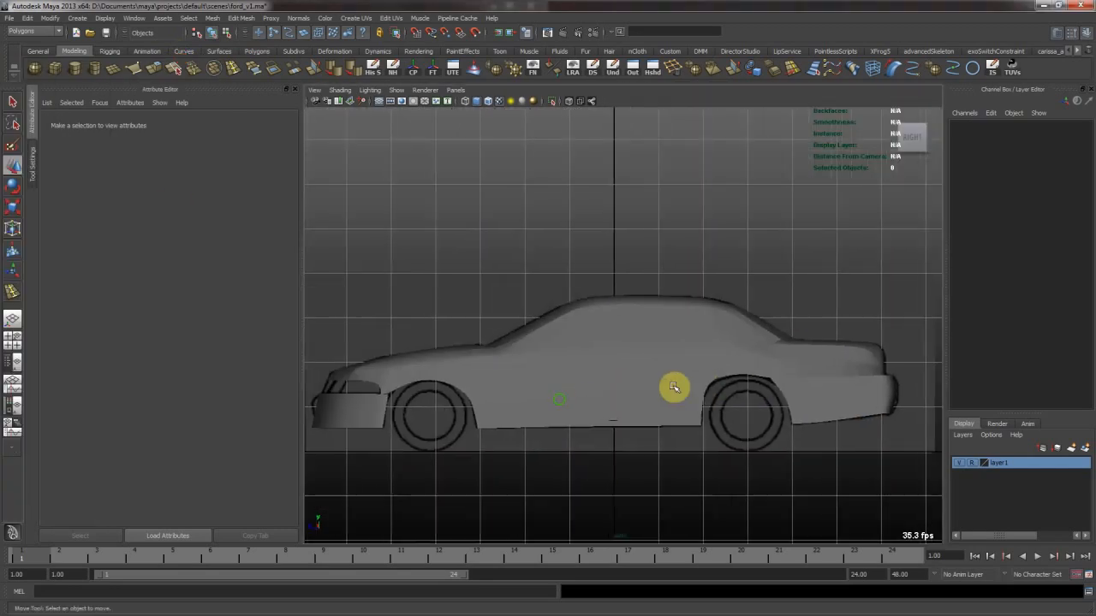
left_click(490, 103)
middle_click_drag(551, 303, 635, 288, "alt")
Select the rear door panel and turn off its smooth mesh preview
left_click(605, 345)
left_click(610, 296)
right_click_drag(538, 318, 660, 345, "alt")
left_click(611, 368)
left_click(738, 357)
middle_click_drag(660, 357, 640, 358, "alt")
right_click_drag(630, 361, 631, 379, "alt")
key("3")
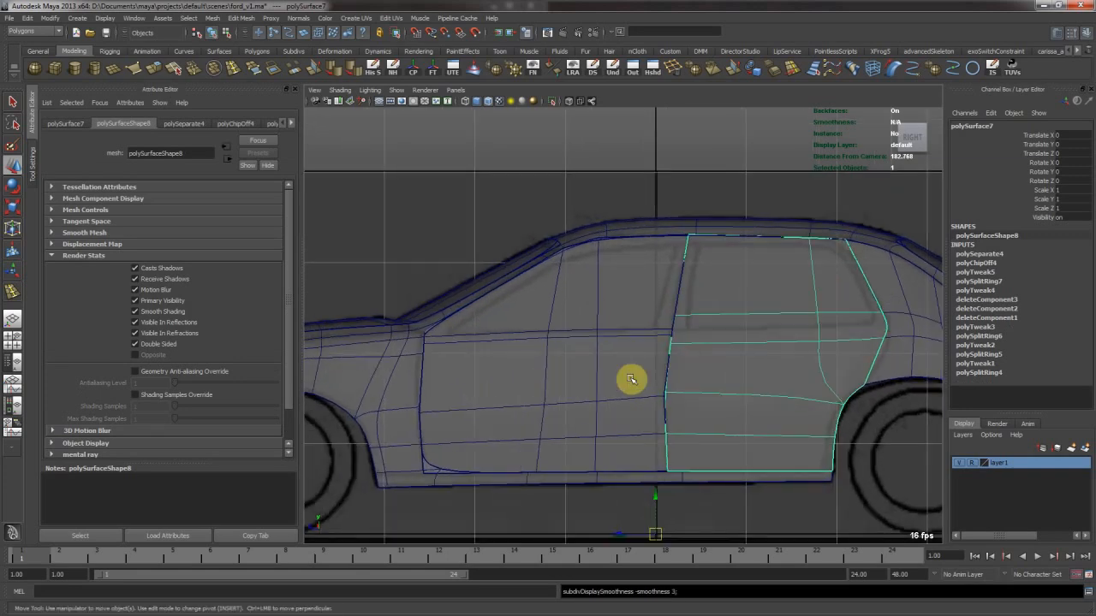
key("1")
Add the front door panel to the selection and turn off its smooth mesh preview as well
middle_click_drag(656, 351, 644, 360, "alt")
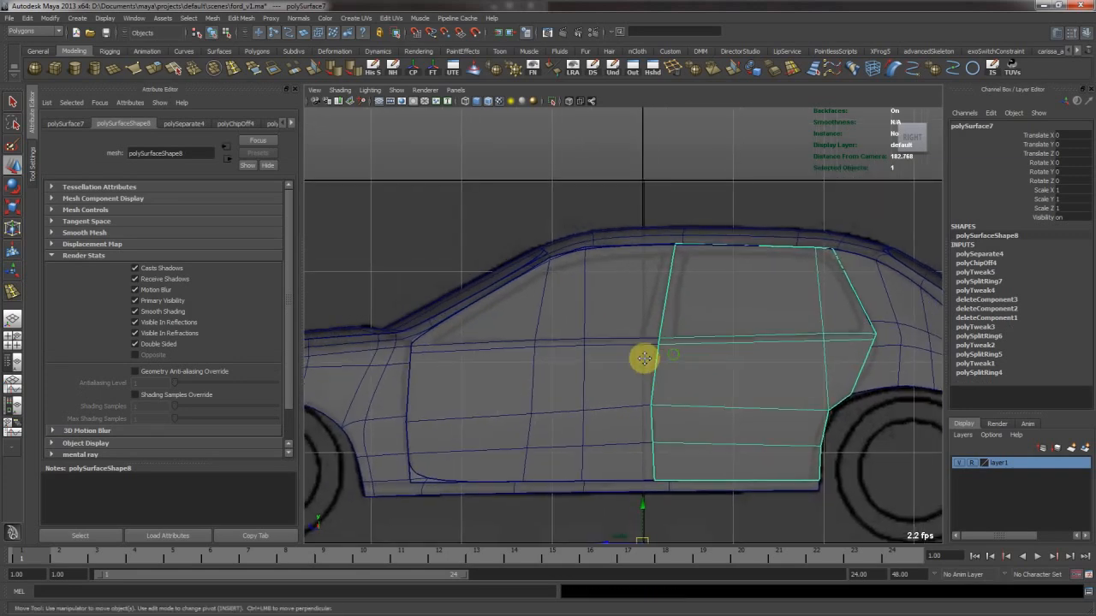
right_click_drag(488, 333, 568, 333, "alt")
middle_click_drag(538, 347, 586, 356, "alt")
left_click(584, 357, "shift")
key("1")
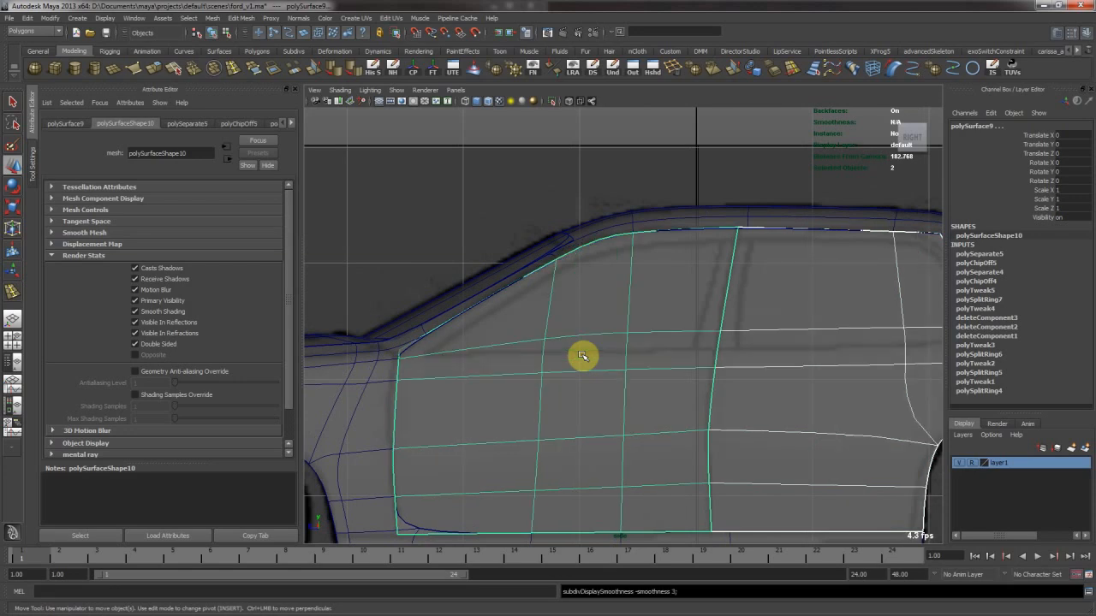
middle_click_drag(692, 301, 680, 275, "alt")
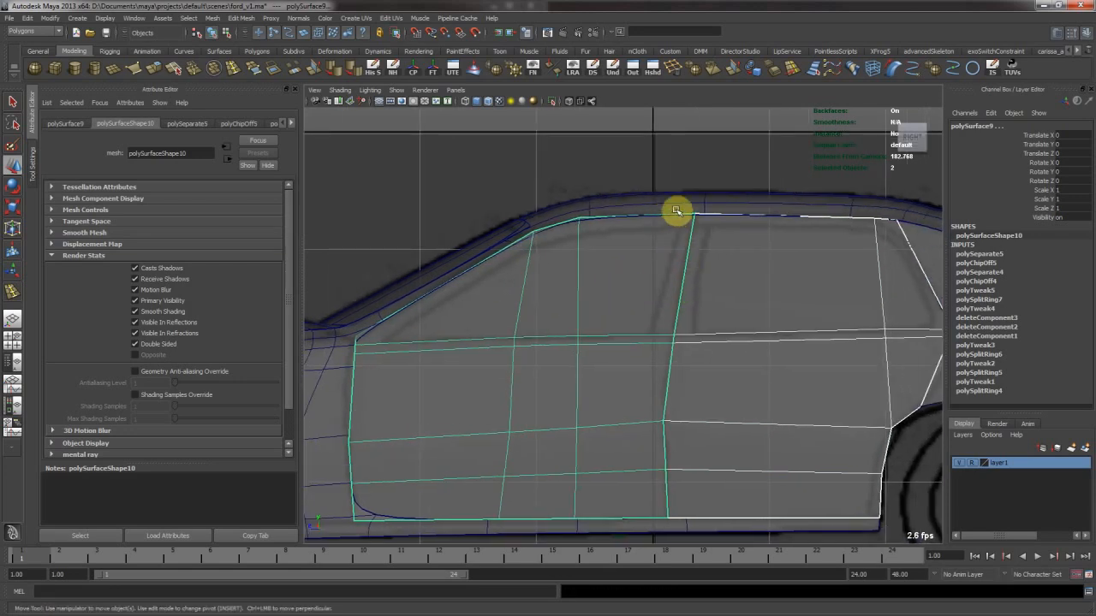
Insert a vertical edge loop near the front door's rear edge and move its top vertex to follow the blueprint window frame
left_click(250, 67)
right_click_drag(595, 278, 619, 308, "alt")
left_click_drag(619, 310, 609, 313)
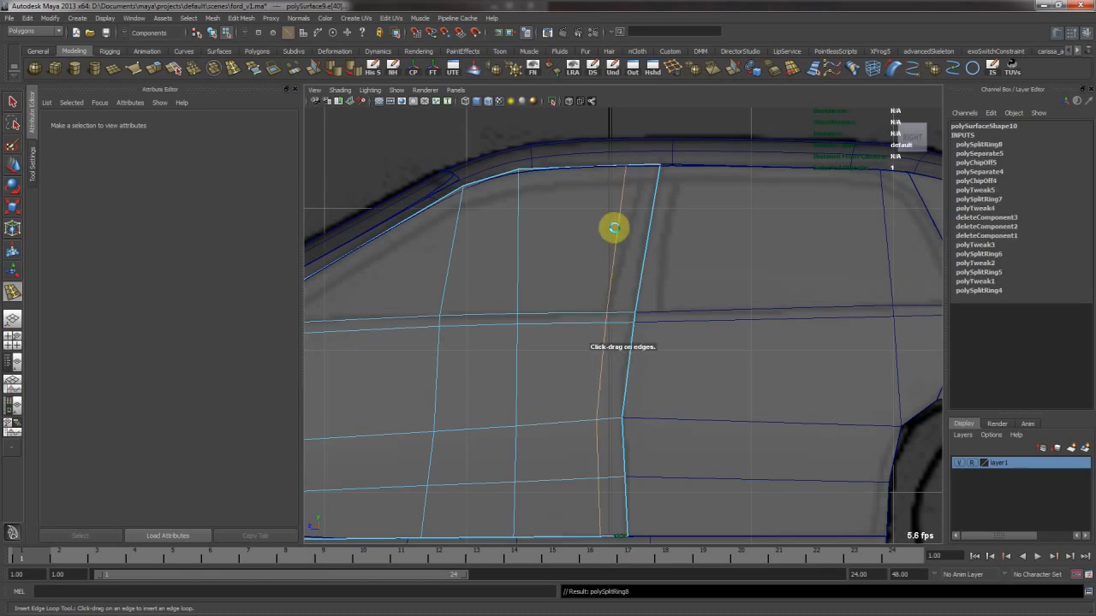
right_click_drag(614, 228, 716, 289, "alt")
key("w")
key("F9")
mouse_move(603, 195)
left_mouse_down()
mouse_move(645, 219)
mouse_move(611, 210)
left_mouse_up()
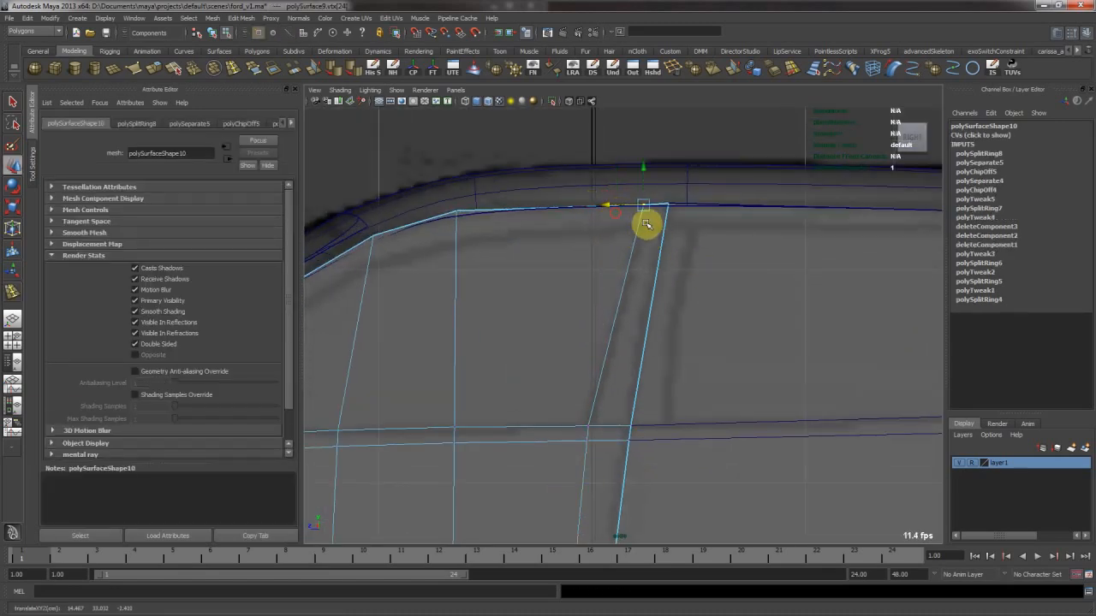
middle_click_drag(714, 270, 675, 286, "alt")
middle_click_drag(658, 444, 626, 386, "alt")
Insert a vertical edge loop just behind the rear door's front edge, along the blueprint window frame
right_click_drag(605, 393, 659, 335)
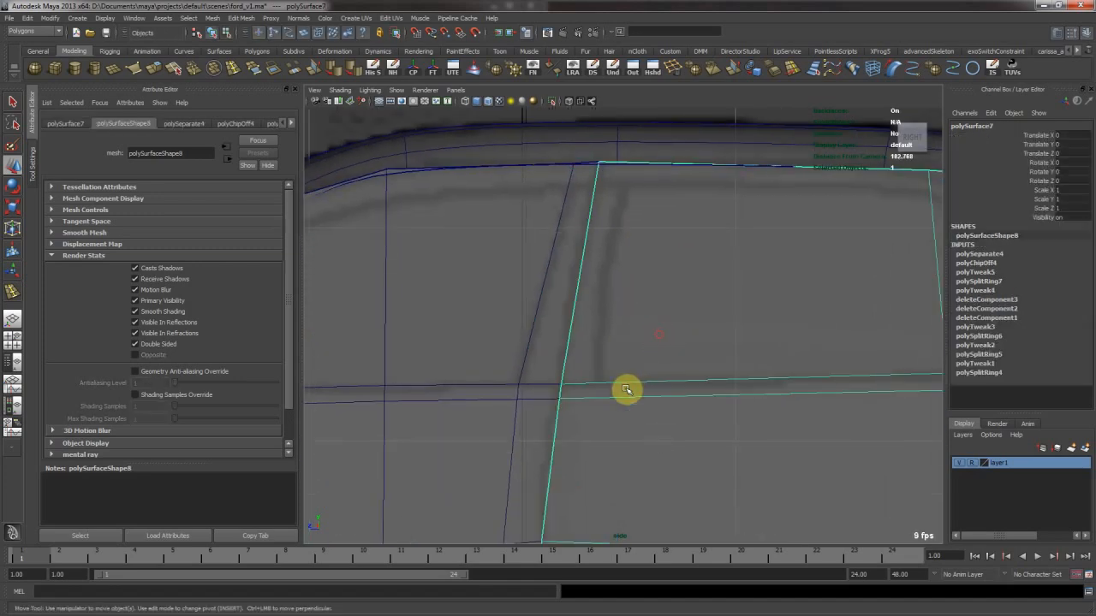
key("g")
left_click_drag(621, 383, 595, 380)
right_click_drag(642, 413, 518, 389, "alt")
middle_click_drag(530, 414, 514, 307, "alt")
middle_click_drag(648, 319, 465, 399, "alt")
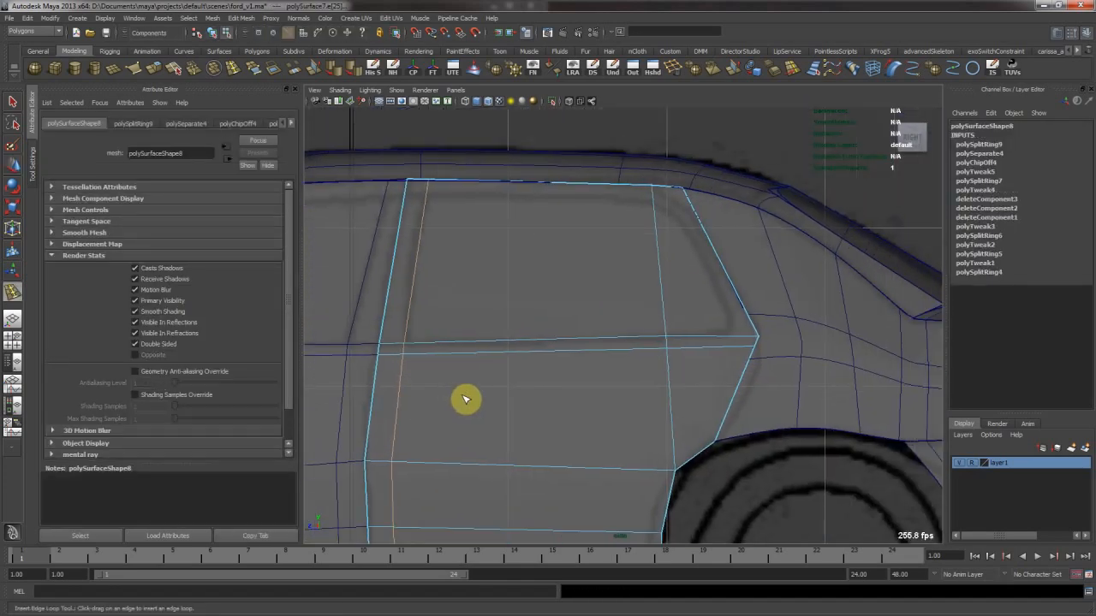
Insert an edge loop inside the rear door's slanted back edge, shift the nearby top vertices forward to fit the window outline, and save the scene
left_click(735, 338)
right_click_drag(734, 338, 675, 269, "alt")
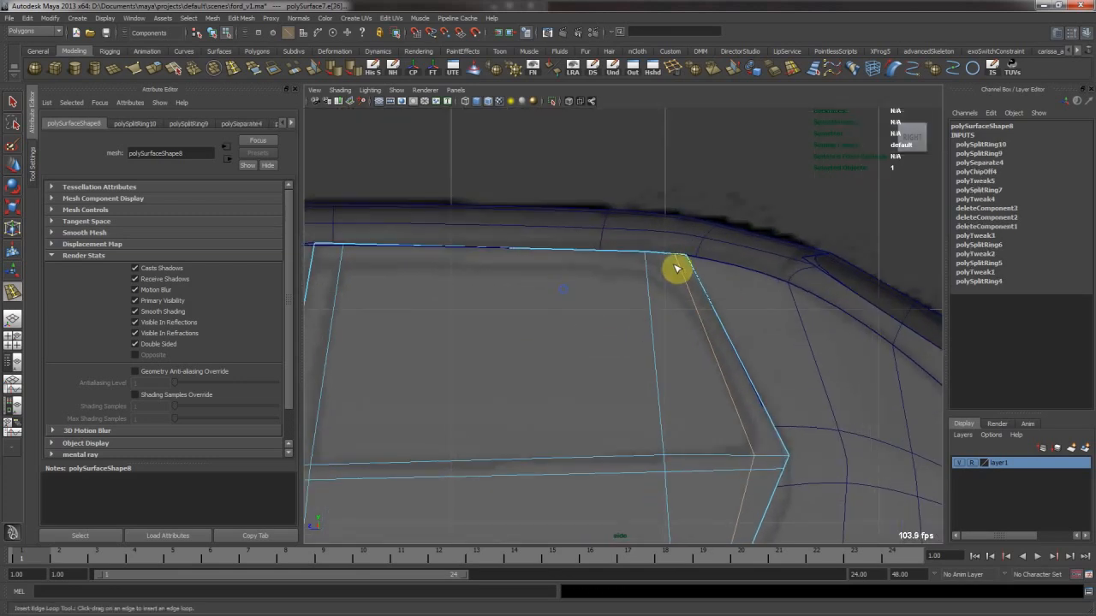
key("w")
left_click_drag(682, 263, 630, 257)
left_click_drag(636, 237, 658, 268)
middle_click_drag(644, 270, 639, 269)
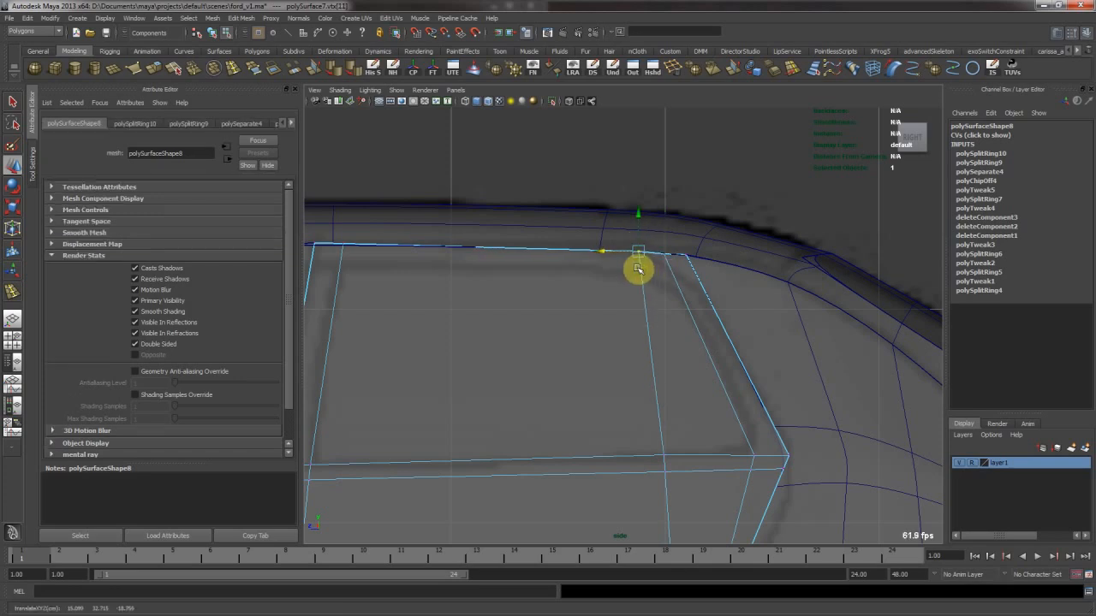
right_click_drag(632, 305, 550, 320)
left_click(667, 298)
left_click(581, 313)
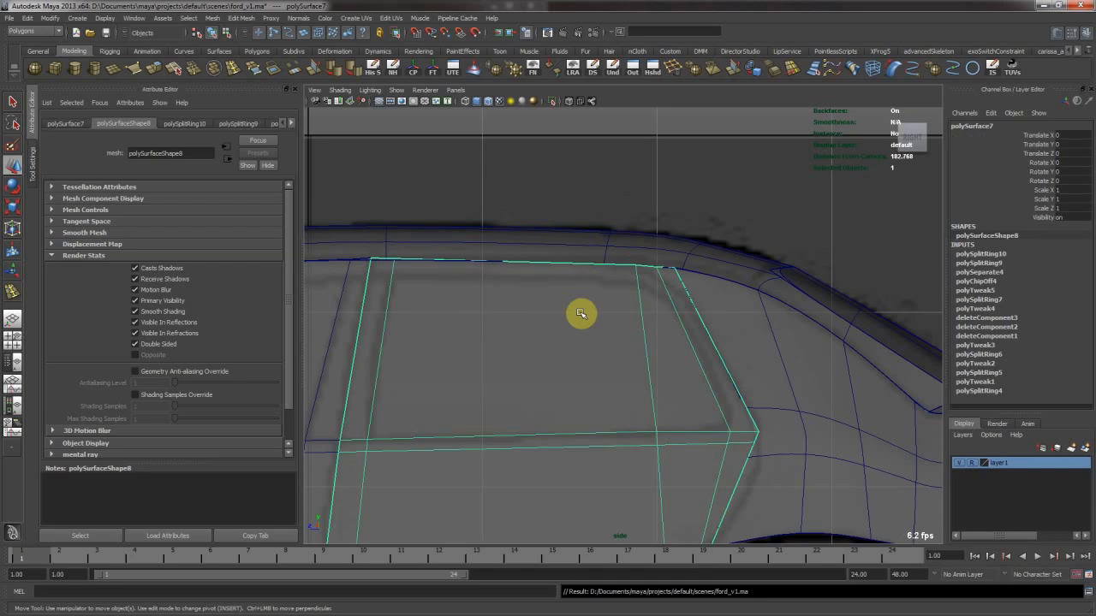
Try to insert a lengthwise edge loop through the front door's window area
right_click_drag(644, 332, 539, 334, "alt")
middle_click_drag(507, 335, 884, 312, "alt")
middle_click_drag(584, 380, 578, 315, "alt")
left_click(578, 322)
right_click_drag(624, 340, 555, 340, "alt")
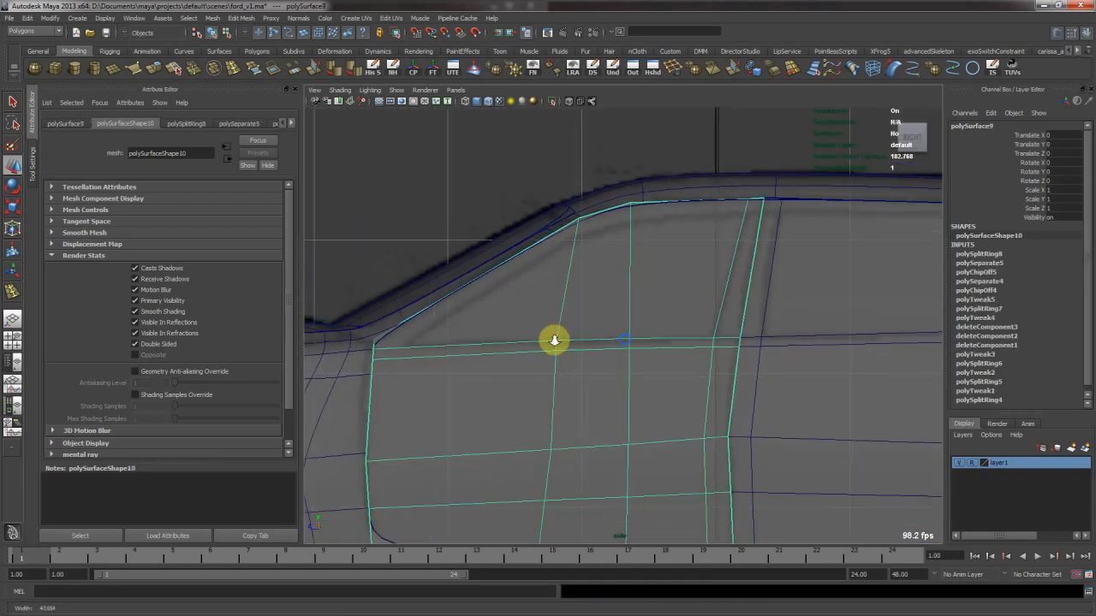
middle_click_drag(555, 340, 621, 312, "alt")
key("g")
left_click_drag(622, 241, 626, 228)
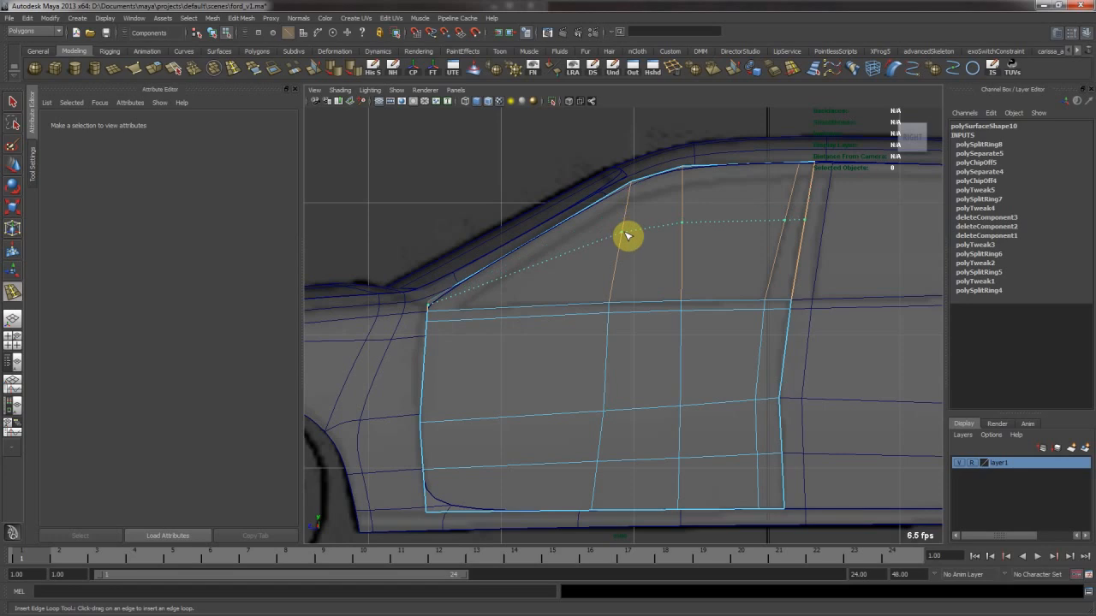
left_click_drag(626, 236, 626, 232)
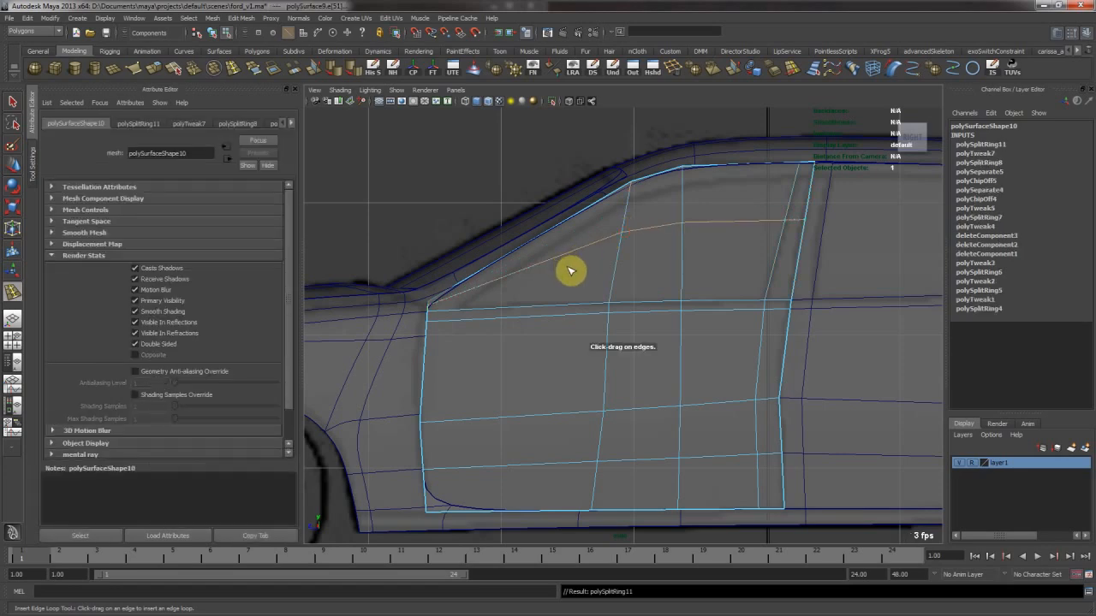
key("ctrl+z")
key("w")
key("ctrl+z")
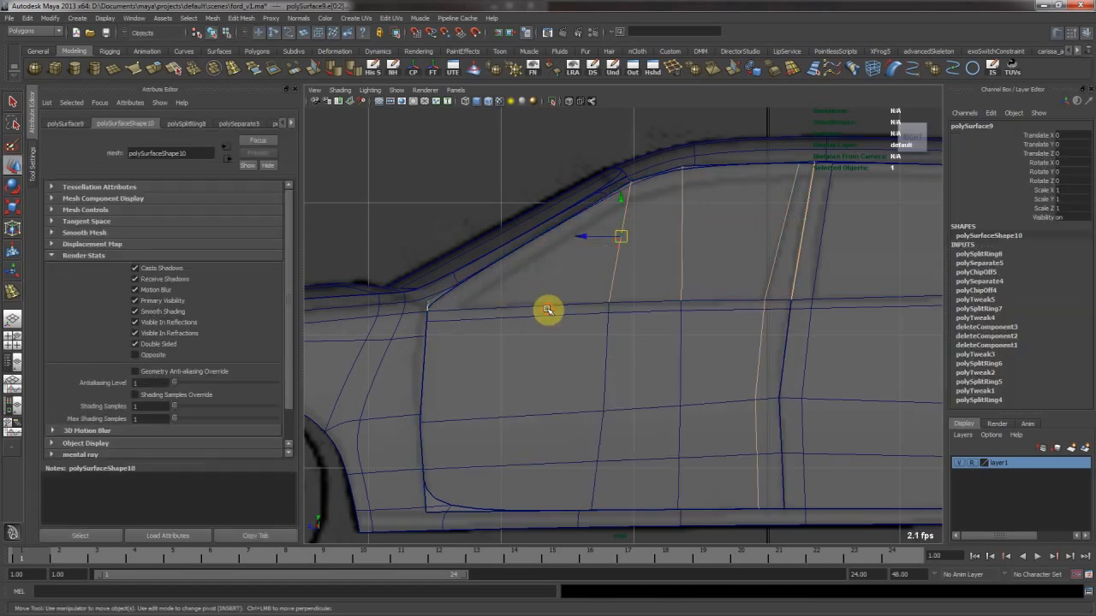
Turn off smooth mesh preview on the body panel around the front door and reselect the door
left_click(547, 309)
middle_click_drag(435, 298, 538, 313, "alt")
right_click_drag(538, 313, 599, 314, "alt")
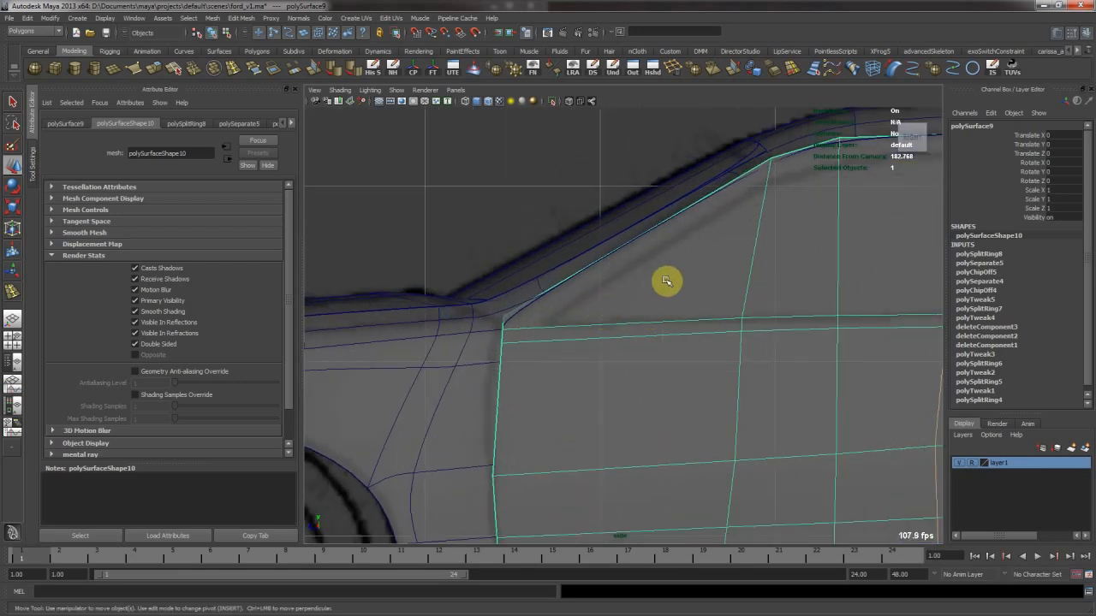
right_click_drag(665, 281, 584, 289, "alt")
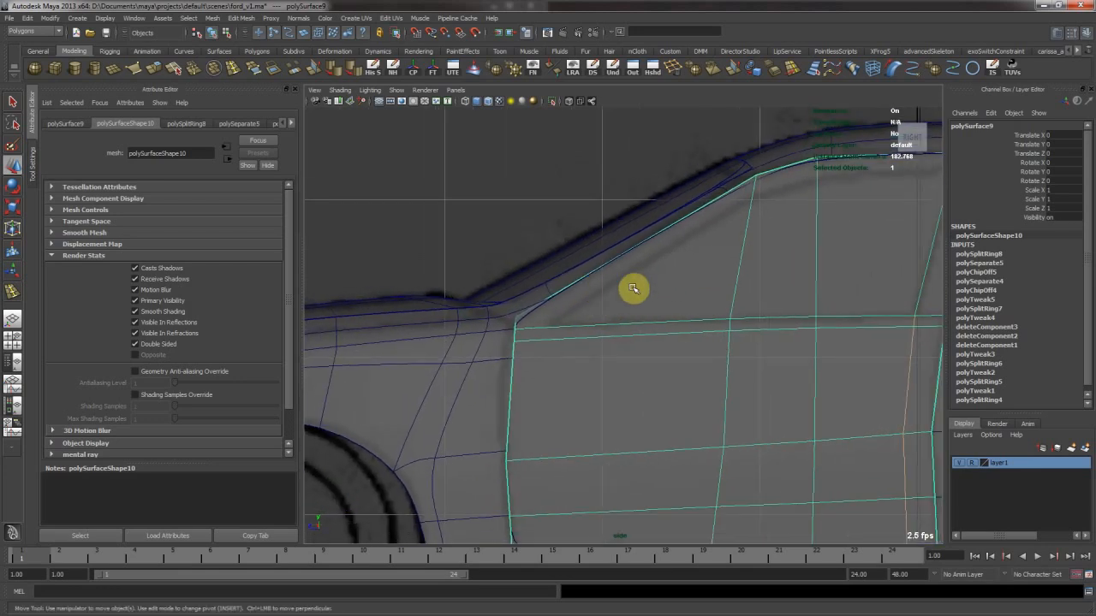
left_click(574, 277)
key("1")
left_click(621, 298)
middle_click_drag(648, 310, 570, 341, "alt")
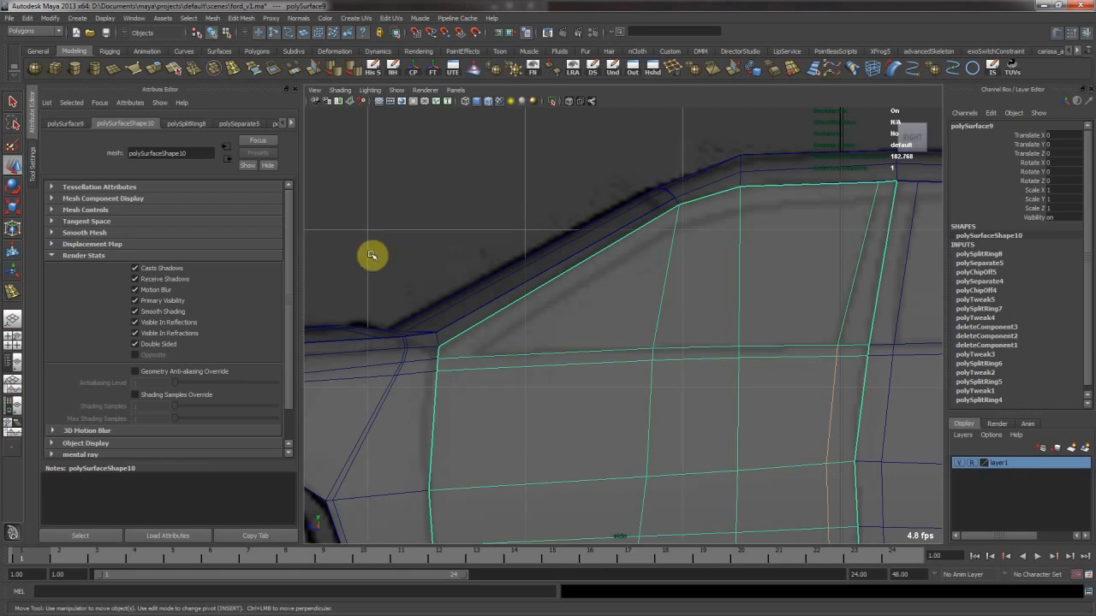
Insert a lengthwise edge loop just below the front door's upper edge, following the top of the blueprint window
left_click(231, 72)
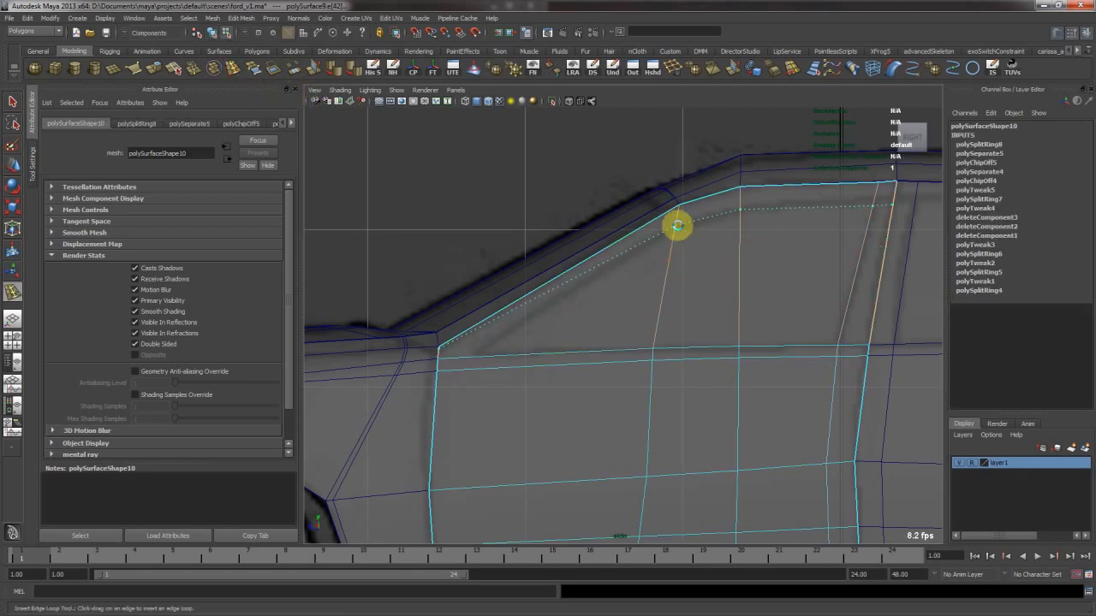
left_click_drag(677, 226, 677, 226)
middle_click_drag(717, 252, 556, 323, "alt")
scroll(556, 323, "up", 2)
Select the vertices and short edge at the new loop's rear end and start the Slide Edge tool there
key("w")
right_click_drag(748, 271, 691, 257)
left_click_drag(700, 249, 800, 271)
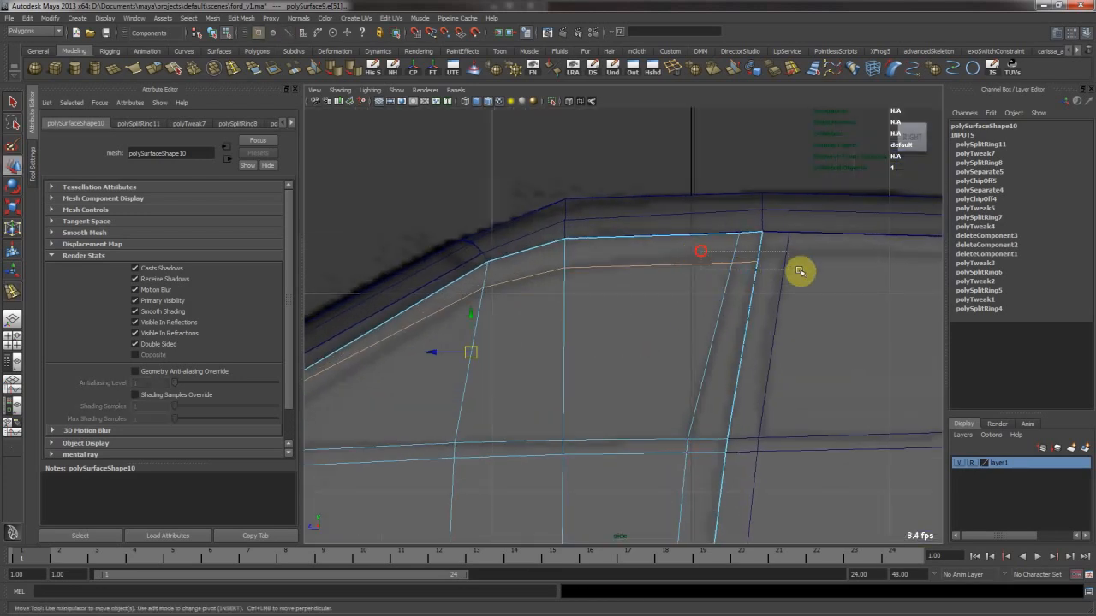
left_click(746, 226)
left_click_drag(754, 274, 742, 241)
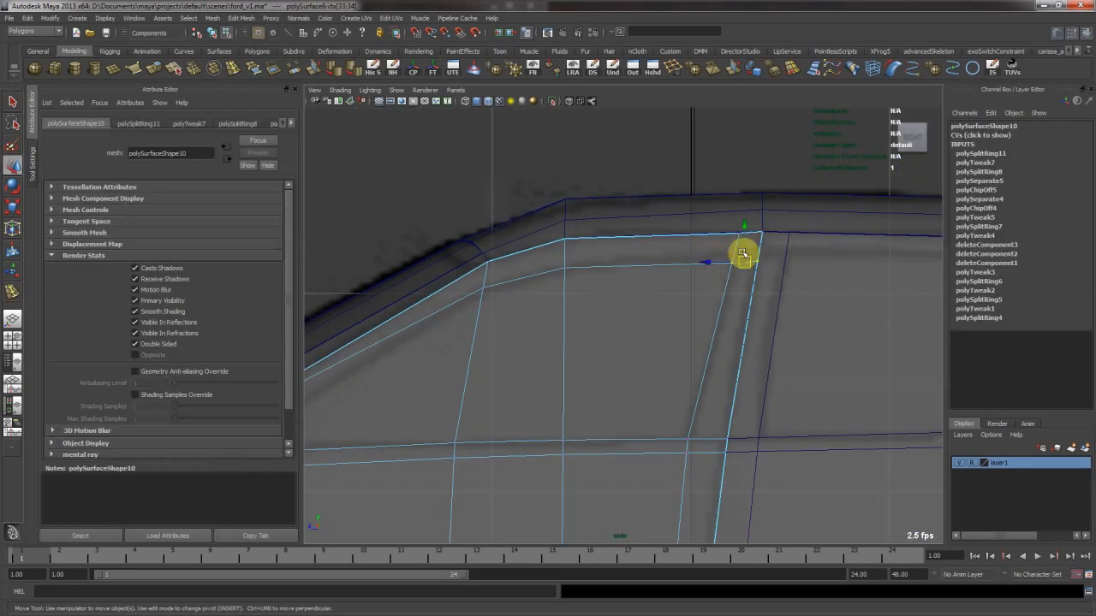
middle_click_drag(744, 260, 579, 323, "alt")
right_click_drag(579, 322, 628, 348, "alt")
right_click_drag(514, 378, 525, 320)
left_click(562, 330)
middle_click_drag(607, 315, 648, 309, "alt")
left_click(786, 72)
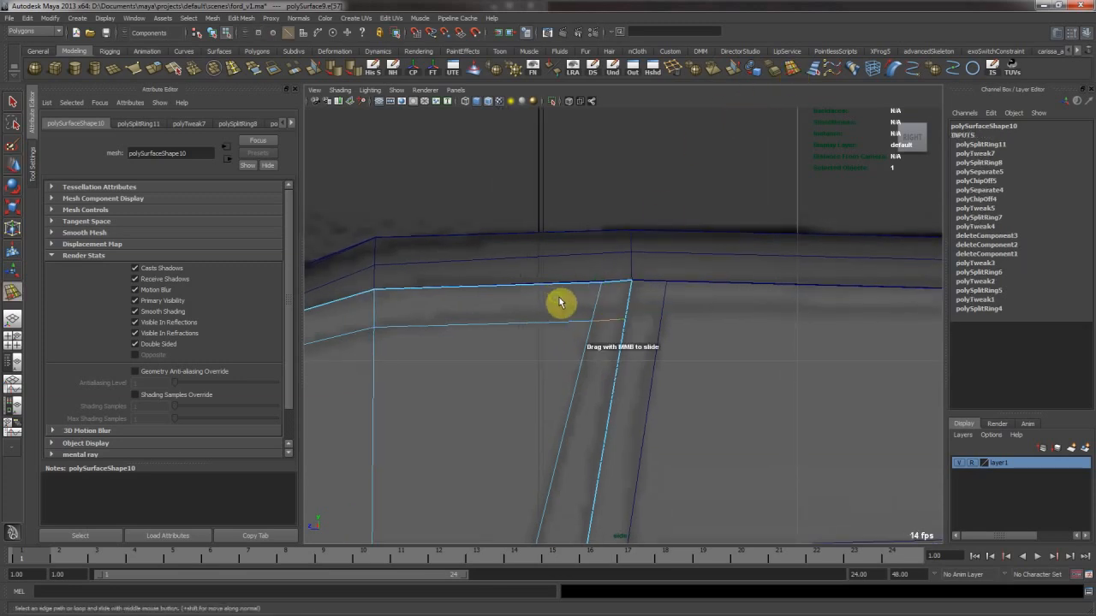
Delete the slanted segment of the new edge loop along the front door's windshield pillar and save the scene
middle_click_drag(494, 334, 781, 273, "alt")
mouse_move(516, 368)
middle_mouse_down("alt")
mouse_move(764, 264)
mouse_move(598, 319)
middle_mouse_up("alt")
right_click_drag(439, 344, 601, 334, "alt")
key("w")
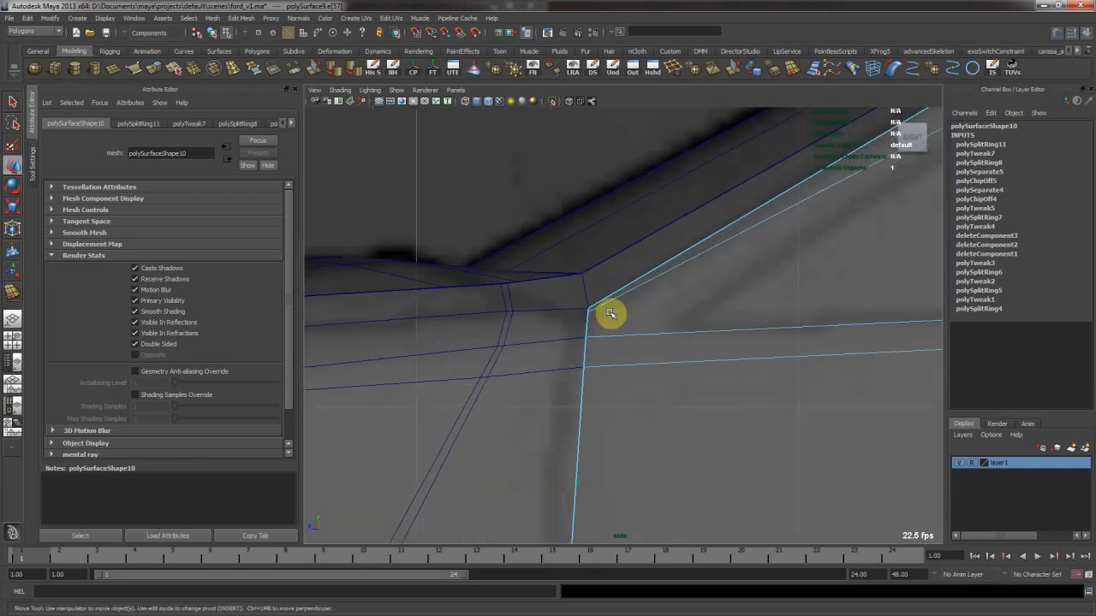
left_click(583, 310)
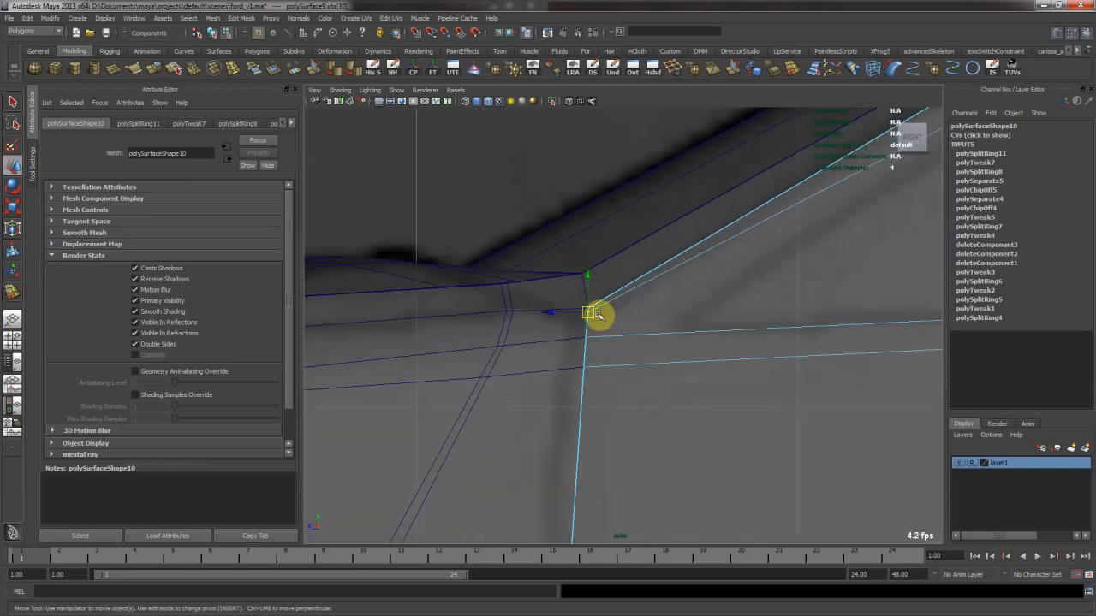
middle_click_drag(665, 316, 562, 357, "alt")
left_click(579, 309)
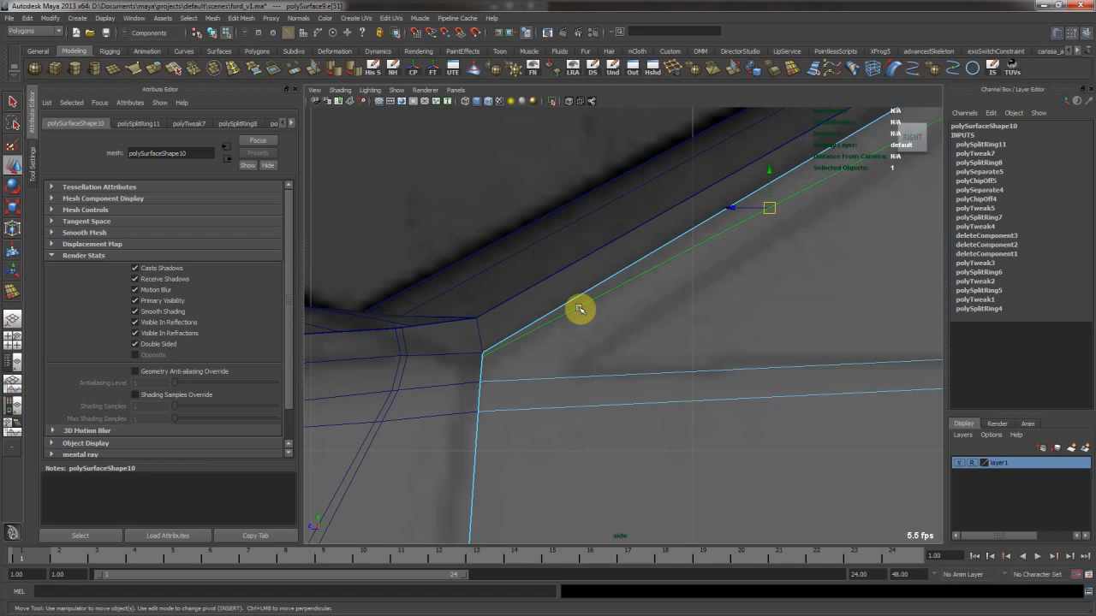
middle_click_drag(742, 267, 505, 335, "alt")
right_click_drag(741, 269, 530, 277, "alt")
middle_click_drag(585, 274, 653, 278, "alt")
right_click_drag(643, 326, 692, 288)
key("ctrl+s")
right_click_drag(620, 273, 694, 265, "alt")
middle_click_drag(694, 266, 667, 244, "alt")
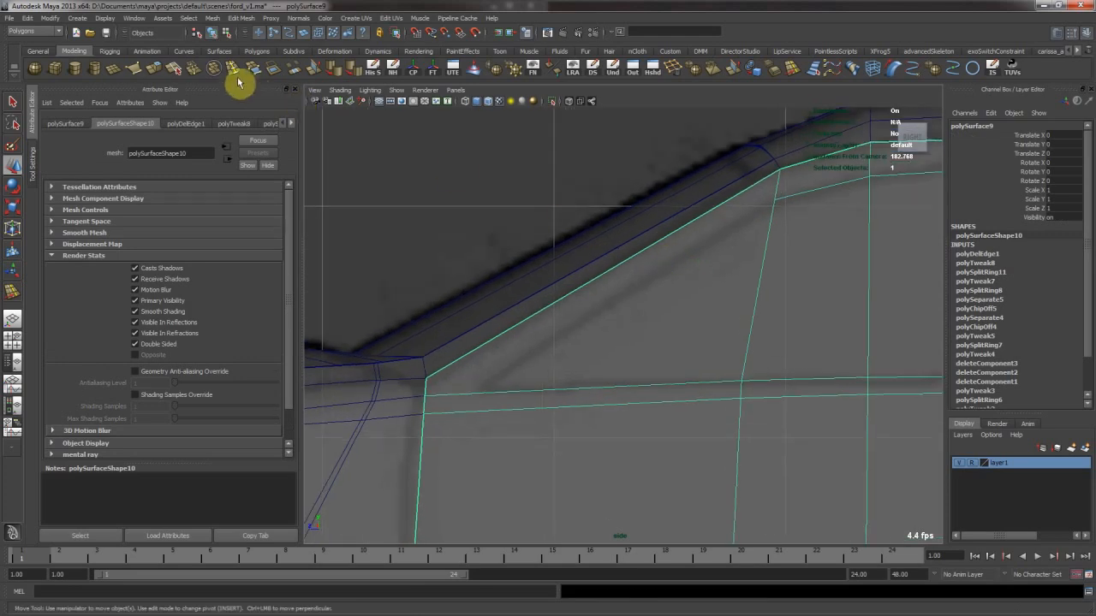
Split the front door diagonally from the open end of the upper loop down to the beltline, along the blueprint window outline
left_click(173, 67)
left_click_drag(773, 215, 774, 199)
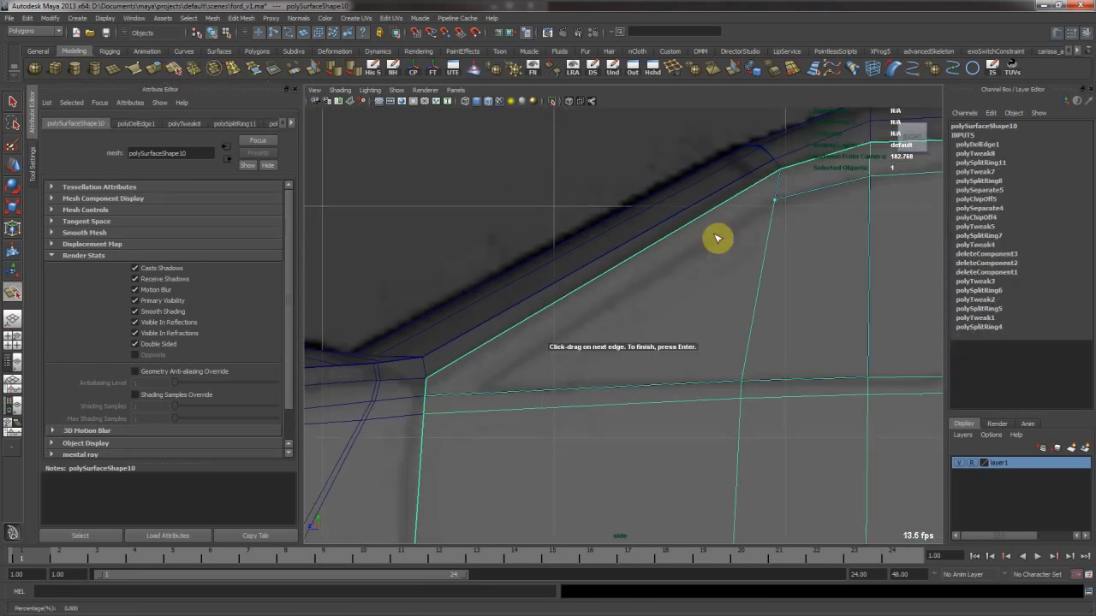
left_click_drag(505, 392, 476, 396)
middle_click_drag(491, 391, 578, 340, "alt")
key("w")
right_click_drag(548, 363, 605, 307)
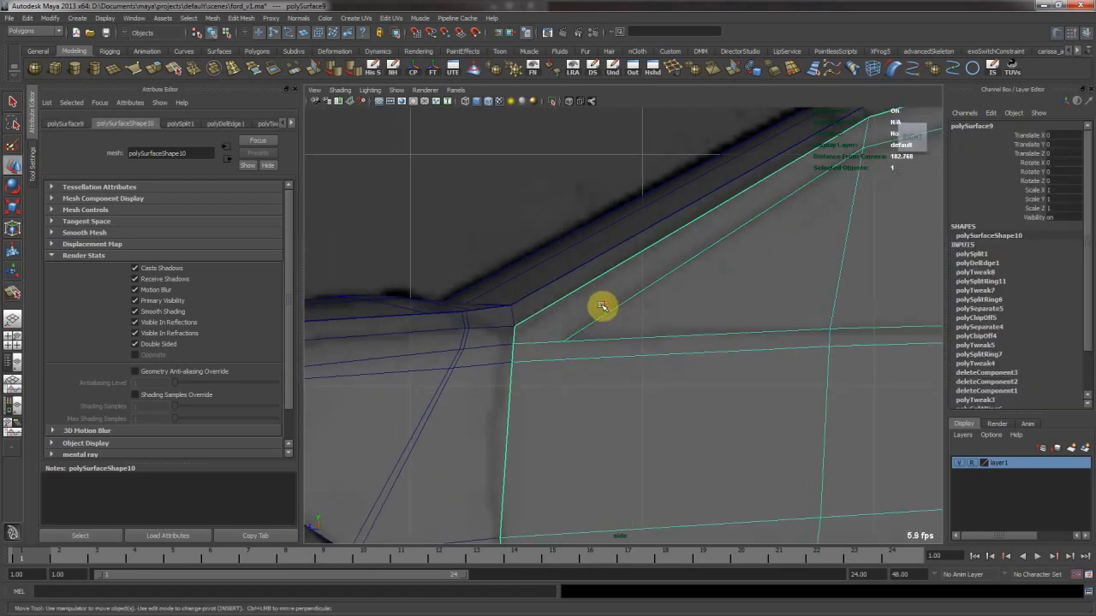
Split an edge from the front door's upper front corner to the lower end of the diagonal on the beltline
key("g")
left_click_drag(546, 311, 479, 358)
left_click_drag(590, 325, 505, 401)
key("Return")
middle_click_drag(555, 374, 565, 342, "alt")
key("w")
left_click(552, 310)
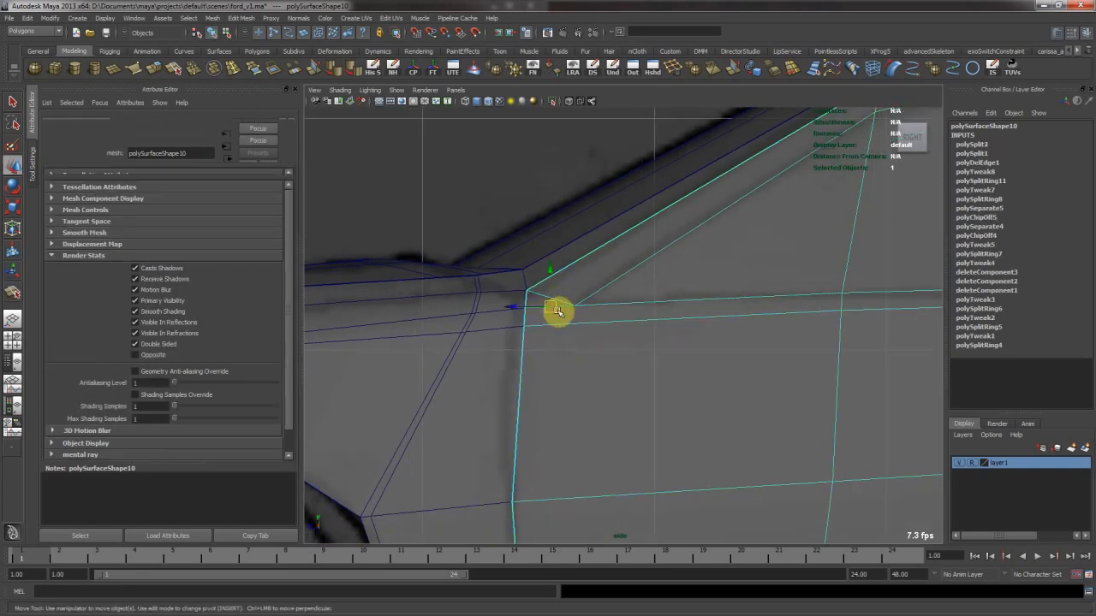
Split a vertical edge line from the diagonal's lower end on the beltline down to the front door's bottom edge
middle_click_drag(508, 303, 557, 294, "alt")
right_click_drag(620, 302, 670, 290, "alt")
middle_click_drag(669, 291, 653, 297, "alt")
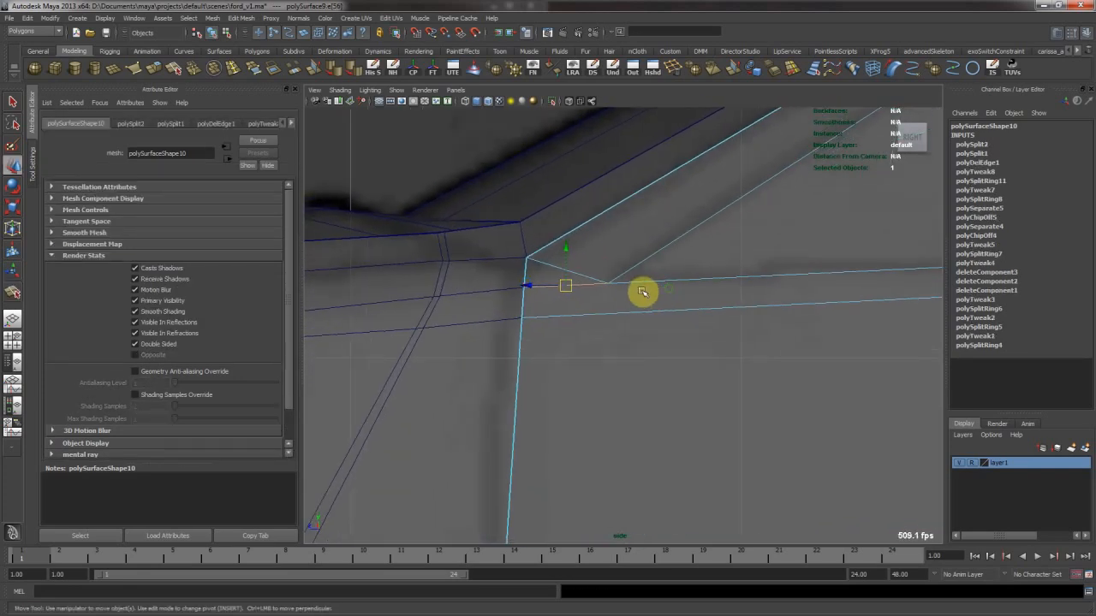
key("g")
left_click_drag(639, 286, 518, 327)
right_click_drag(733, 342, 551, 353, "alt")
middle_click_drag(550, 350, 541, 273, "alt")
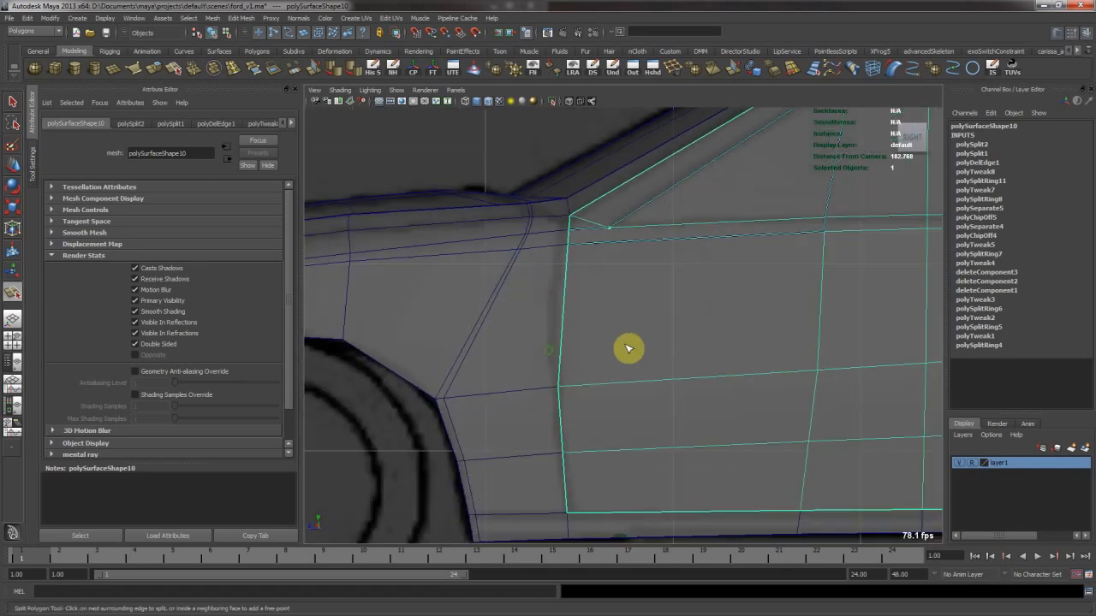
left_click_drag(642, 383, 613, 392)
left_click_drag(640, 510, 623, 512)
key("Return")
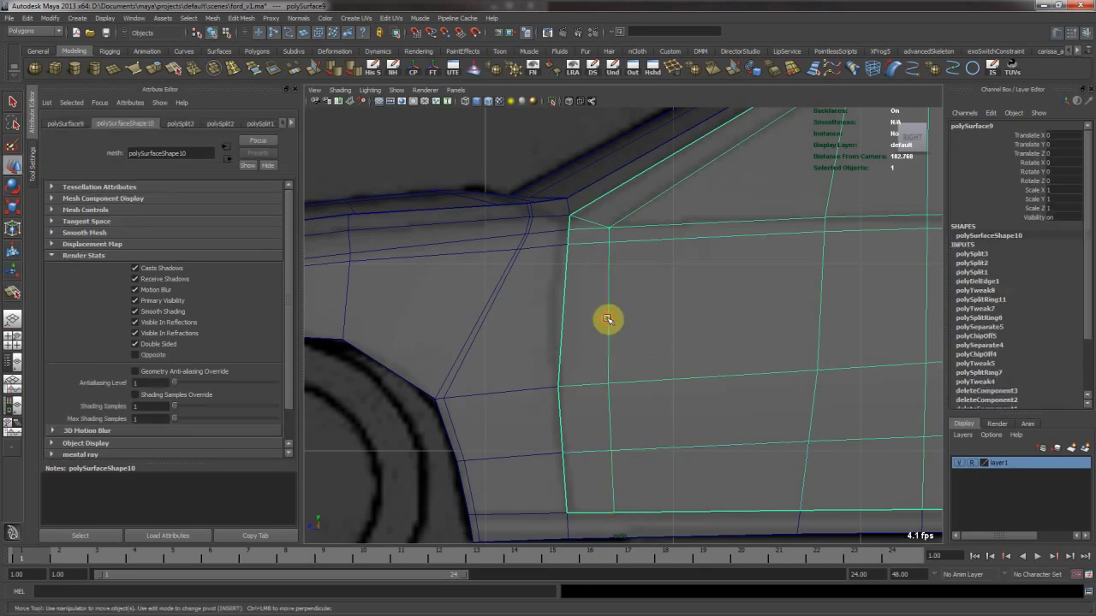
Compare the front fender and front door in smooth preview along their shared seam, and return both to the unsmoothed display
right_click_drag(706, 286, 509, 308, "alt")
middle_click_drag(695, 280, 649, 305, "alt")
key("3")
left_click(505, 294)
key("3")
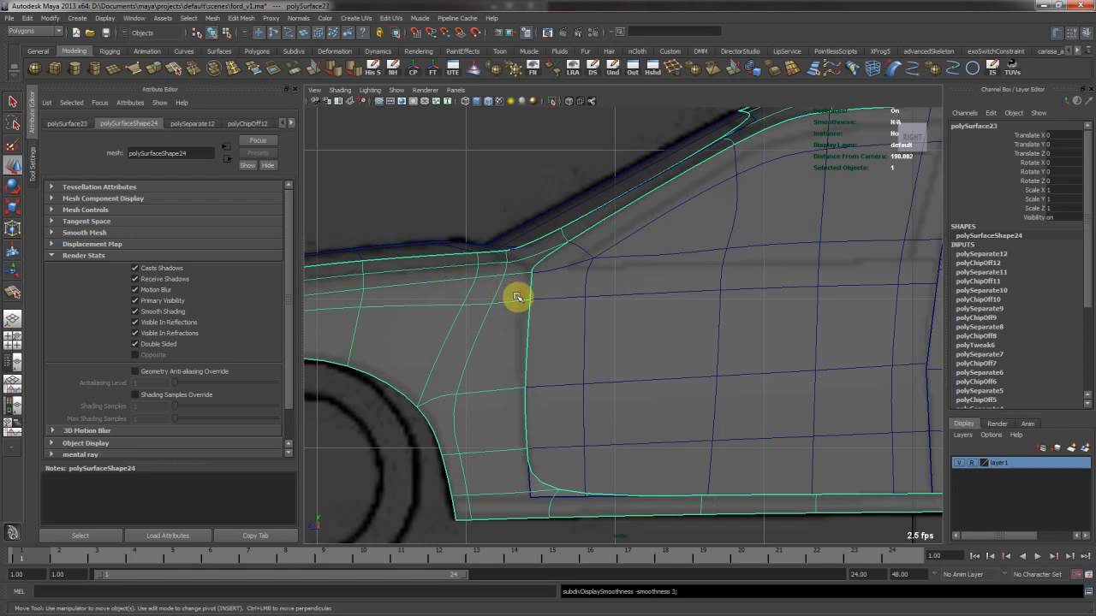
left_click(570, 256)
left_click(516, 270, "shift")
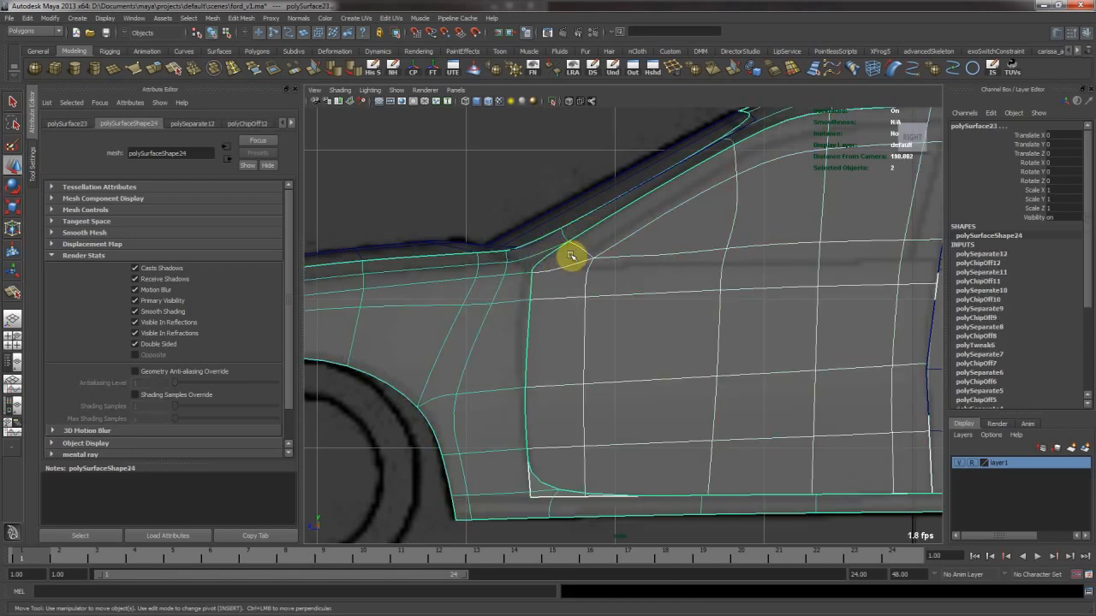
key("1")
left_click(573, 298)
key("3")
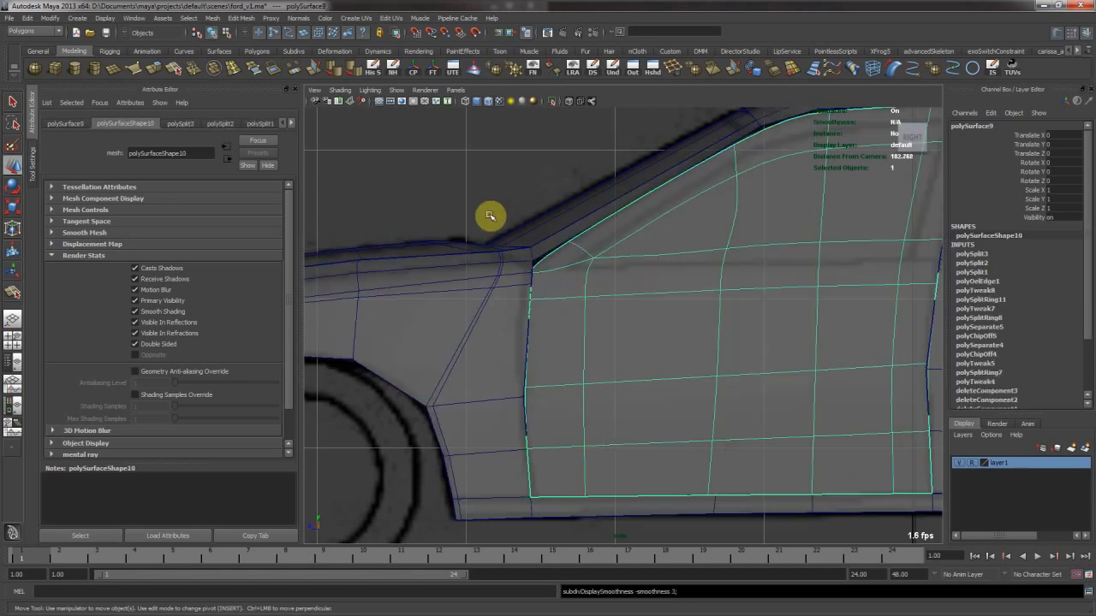
key("1")
left_click(509, 188)
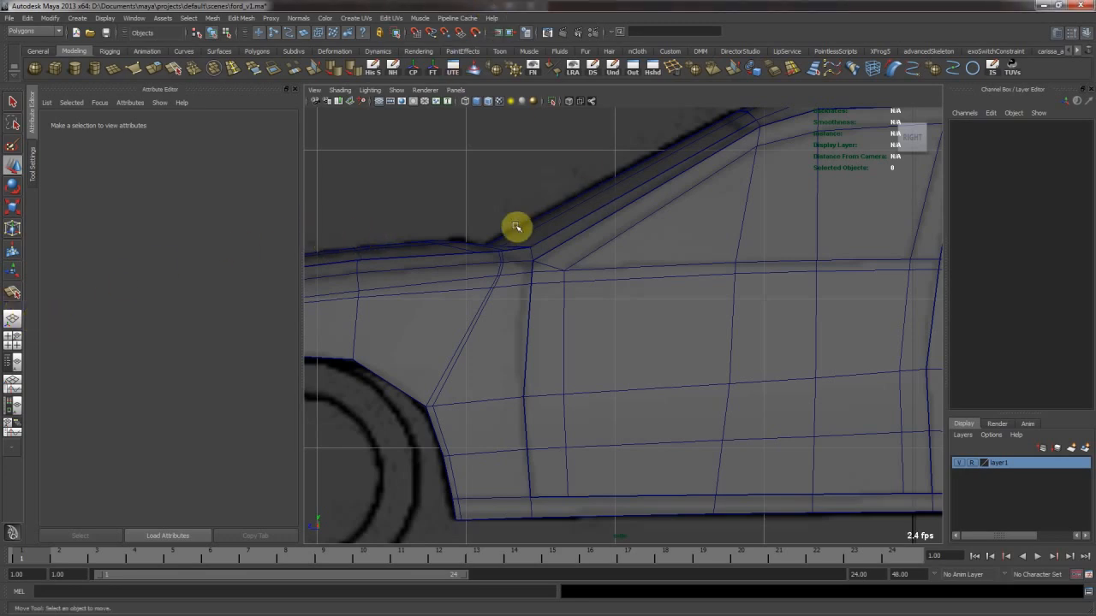
Check the fender-to-door gap at the front door's lower front corner by toggling smooth preview on each panel, ending unsmoothed
left_click_drag(597, 298, 535, 308, "alt")
left_click(557, 279)
key("3")
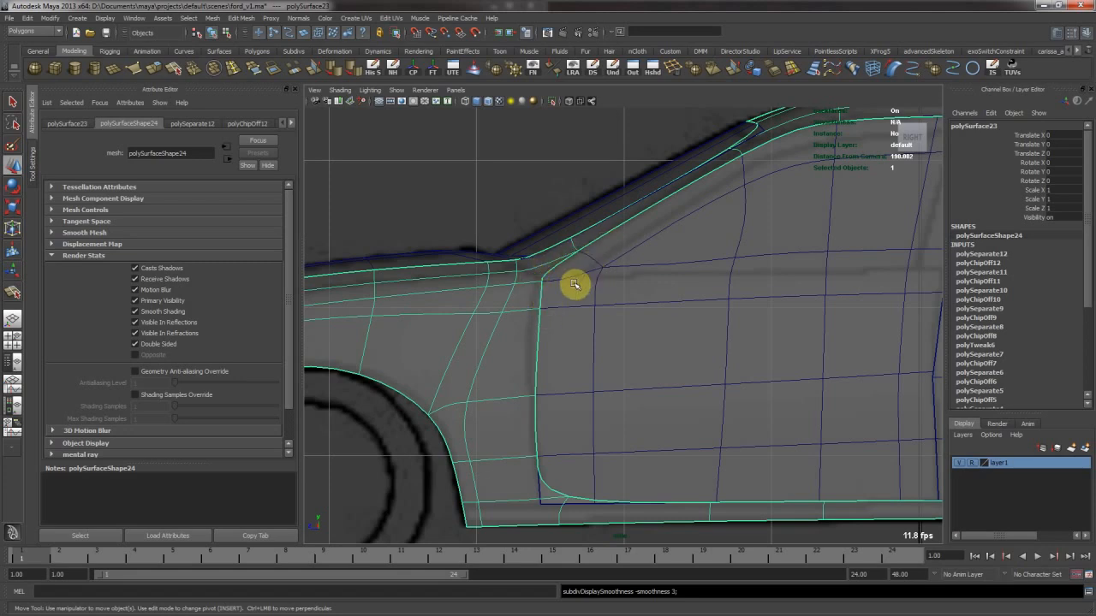
left_click(599, 278)
left_click(558, 215)
left_click(618, 371)
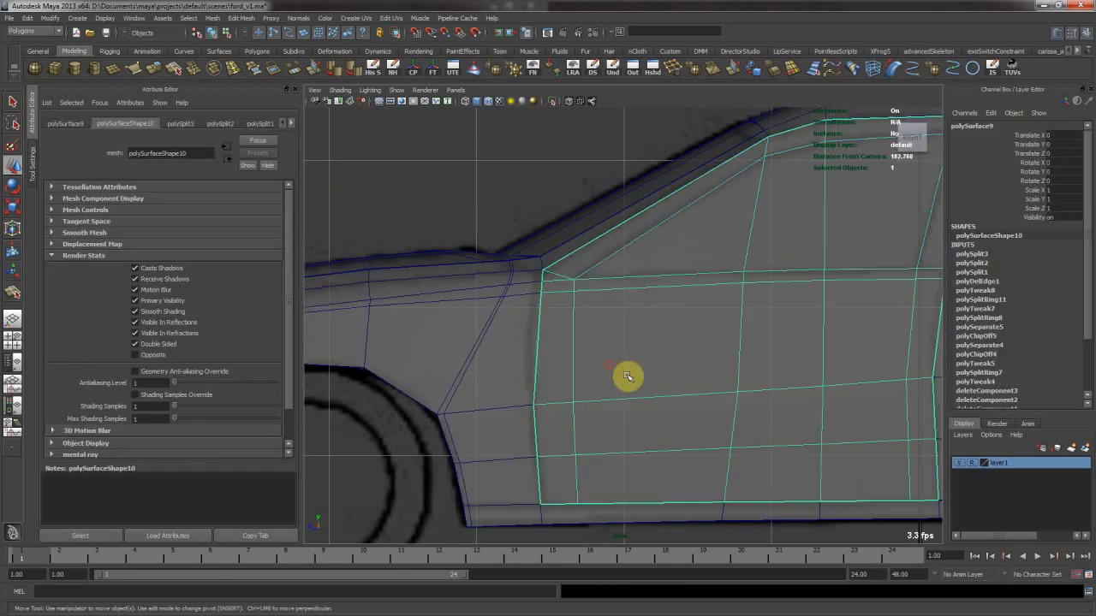
key("f")
middle_click_drag(520, 487, 577, 470, "alt")
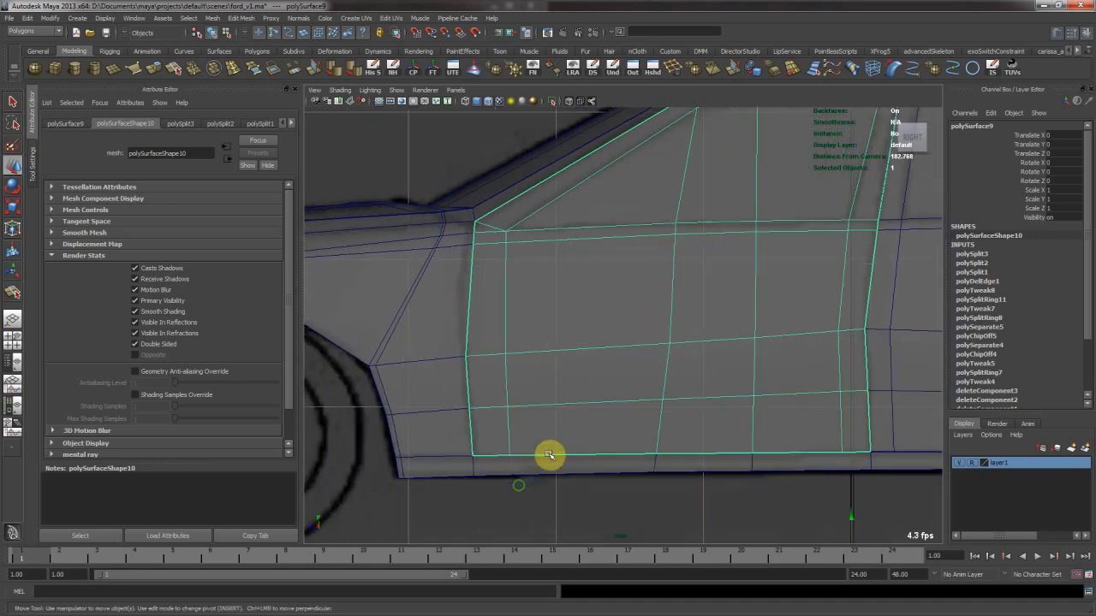
left_click(432, 363)
middle_click_drag(441, 361, 481, 358, "alt")
key("3")
key("1")
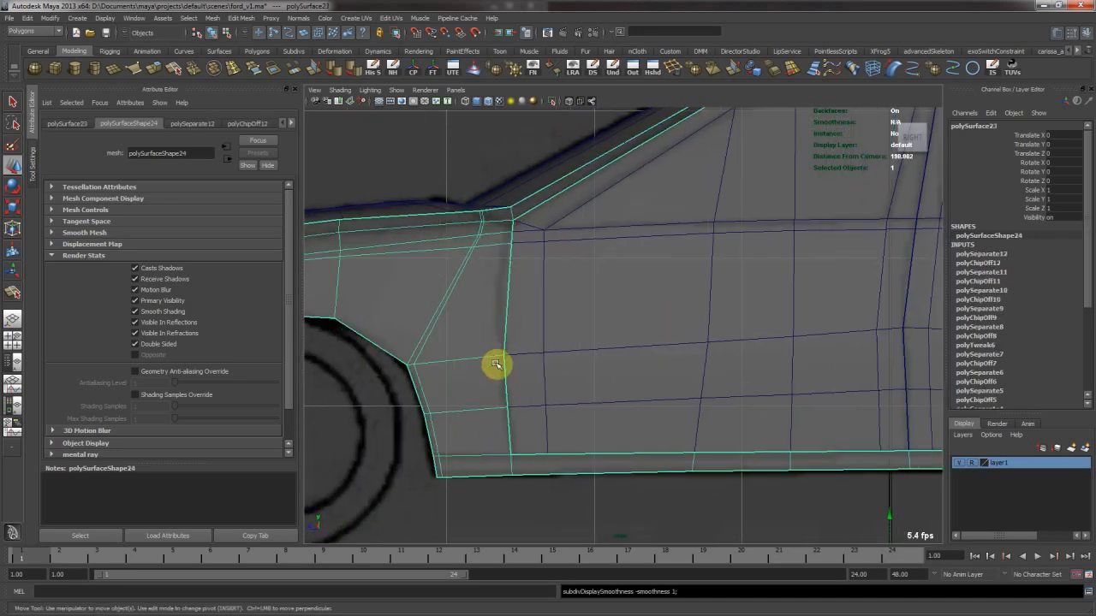
key("3")
left_click(590, 413)
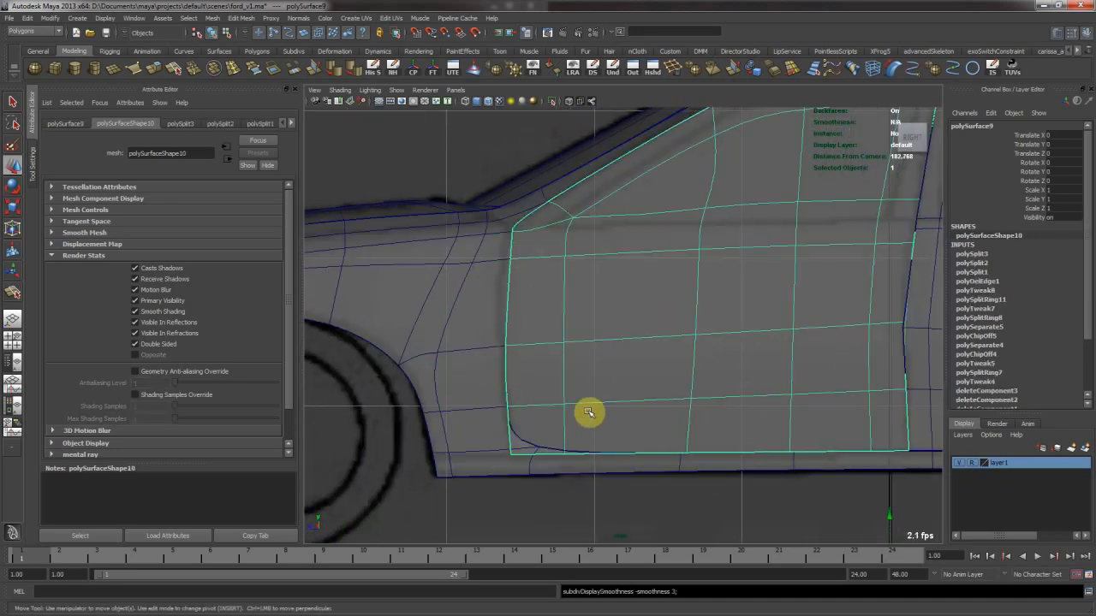
key("3")
left_click(460, 404)
key("1")
left_click(521, 505)
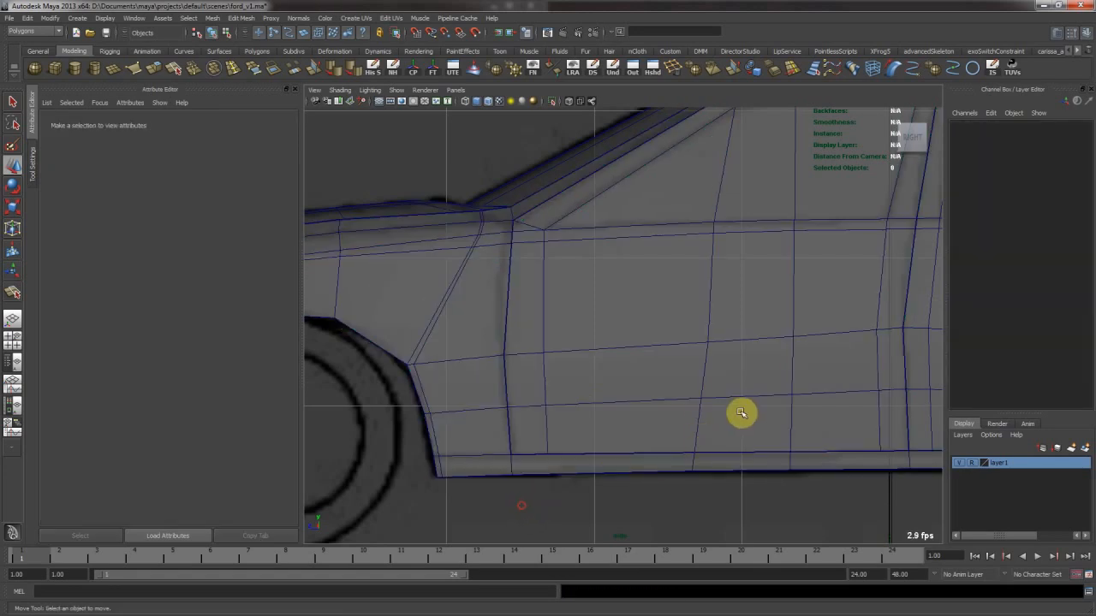
Insert a horizontal edge loop across the upper rear door, aligned with the top of the blueprint window outline
middle_click_drag(737, 408, 515, 459, "alt")
scroll(609, 460, "down", 3)
middle_click_drag(563, 267, 705, 262, "alt")
scroll(676, 253, "up", 2)
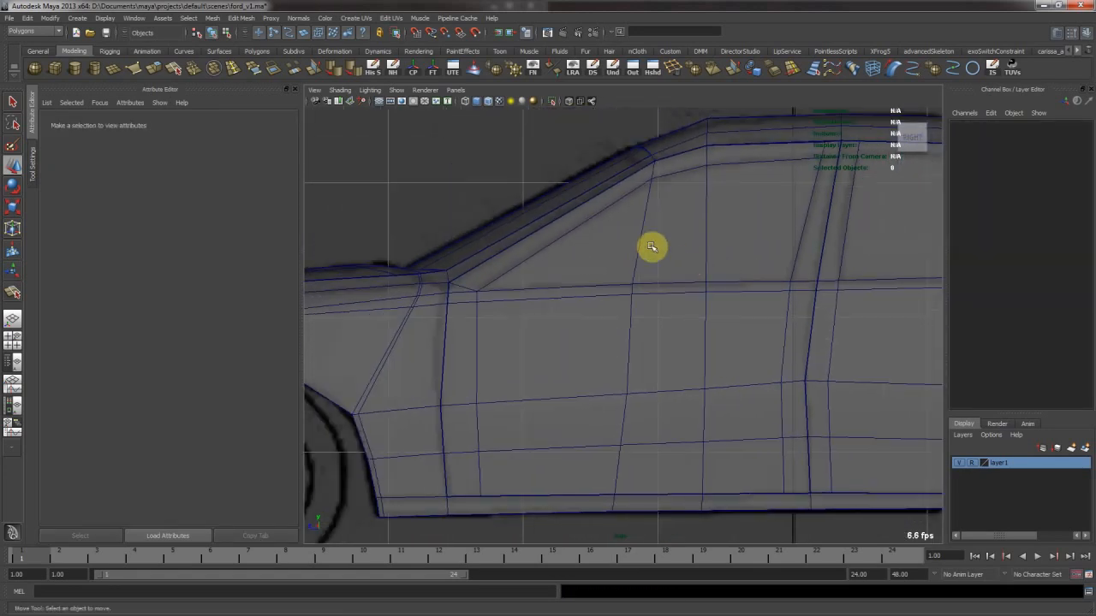
mouse_move(702, 196)
middle_mouse_down("alt")
mouse_move(657, 219)
mouse_move(447, 258)
middle_mouse_up("alt")
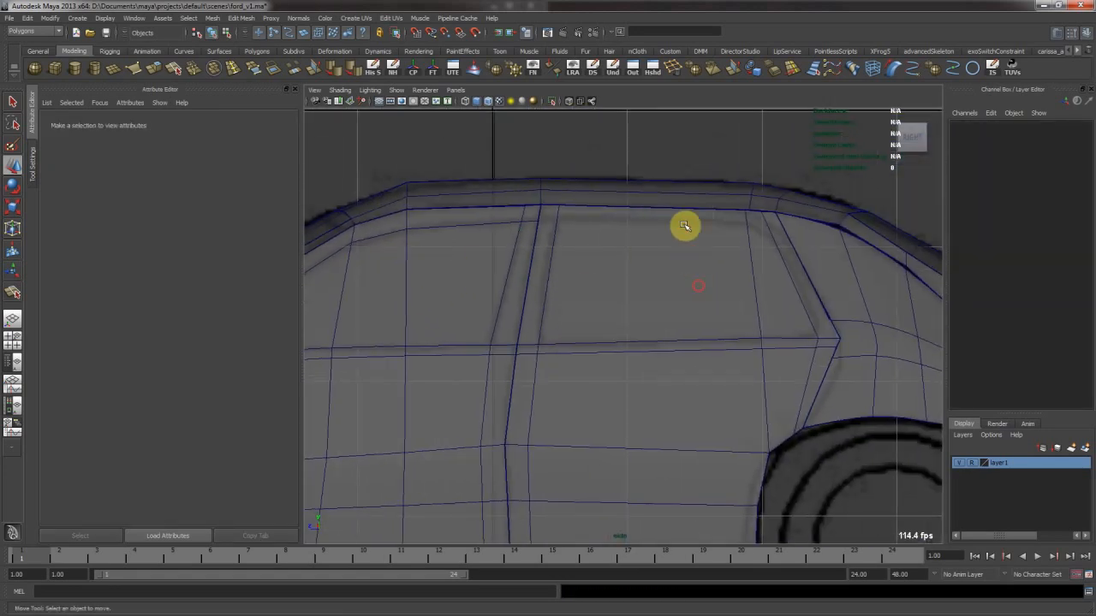
middle_click_drag(683, 211, 638, 271, "alt")
left_click(565, 269)
scroll(564, 269, "up", 2)
key("y")
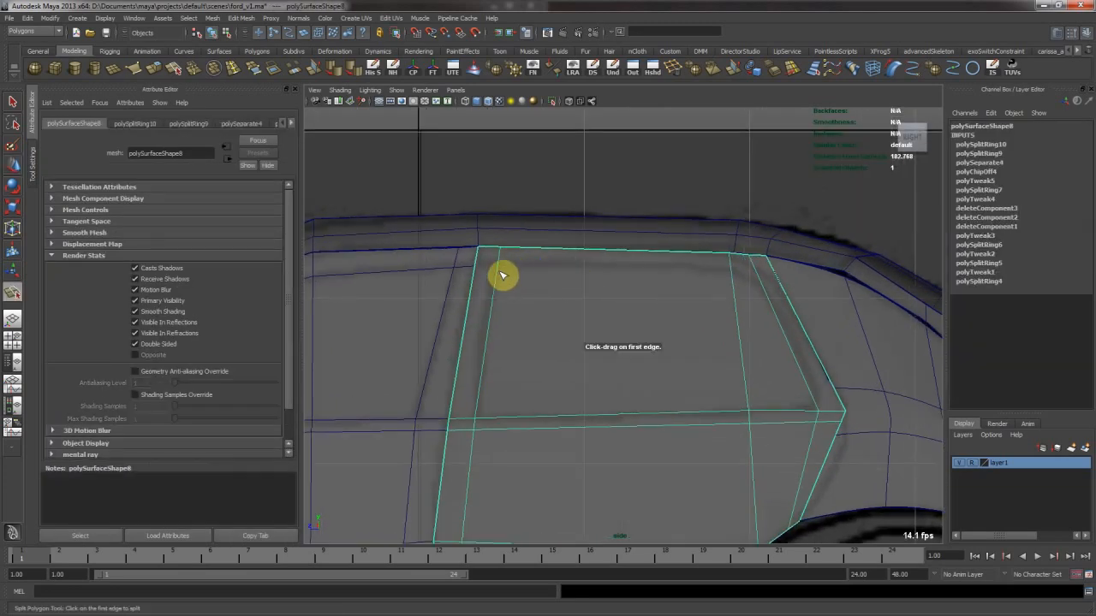
key("q")
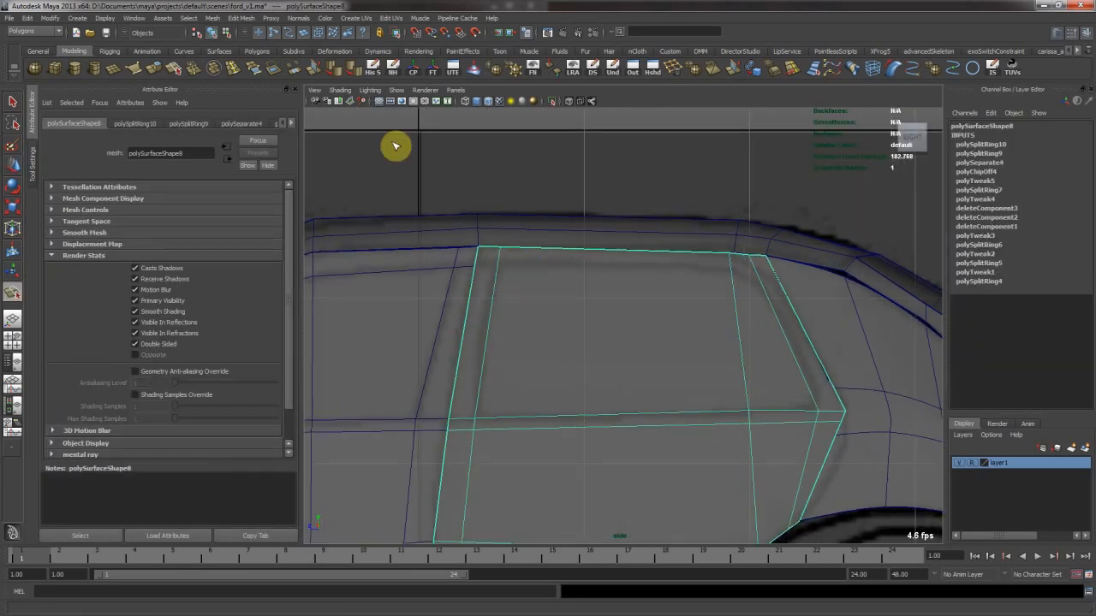
left_click(232, 72)
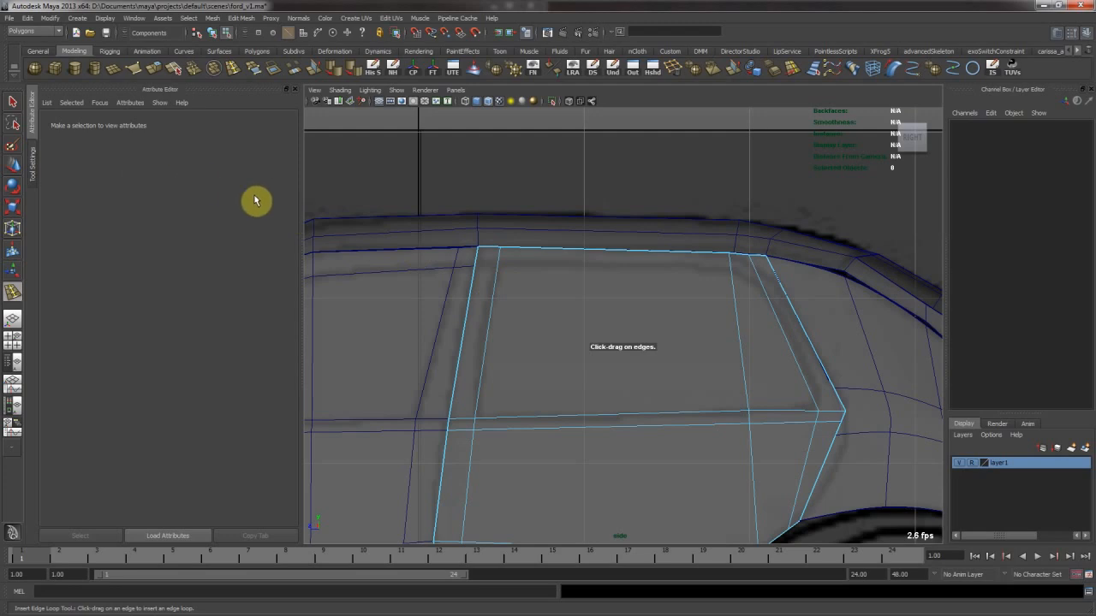
left_click(32, 165)
left_click_drag(486, 275, 484, 265)
right_click_drag(484, 266, 761, 351, "alt")
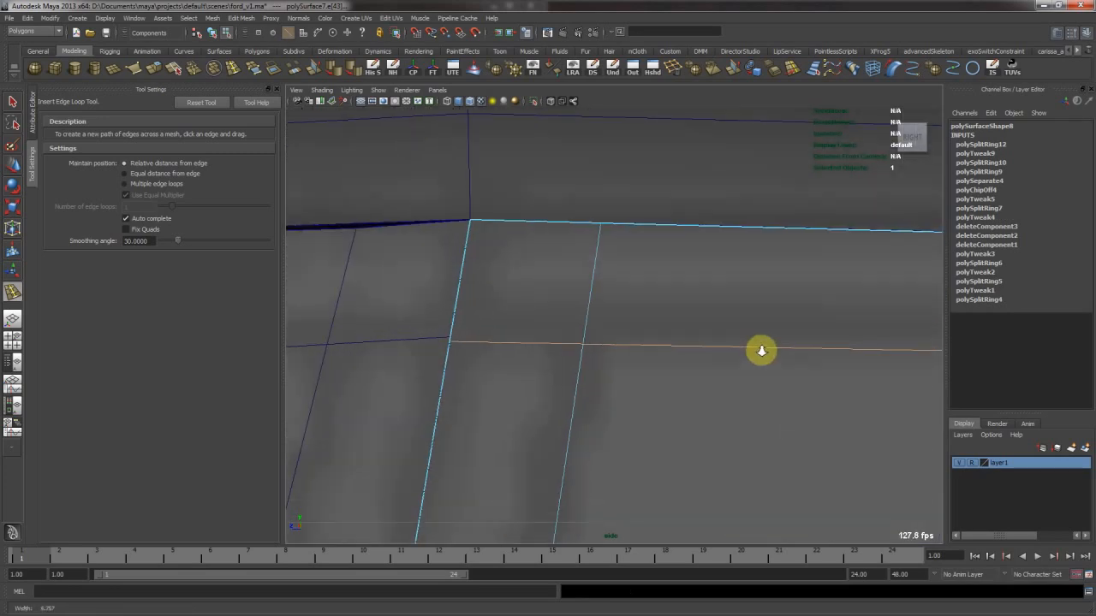
key("ctrl+z")
left_click_drag(587, 355, 582, 338)
Move the new loop's vertex at the window's upper rear corner slightly down to follow the rounded blueprint outline
right_click_drag(705, 362, 548, 321, "alt")
middle_click_drag(704, 338, 508, 303, "alt")
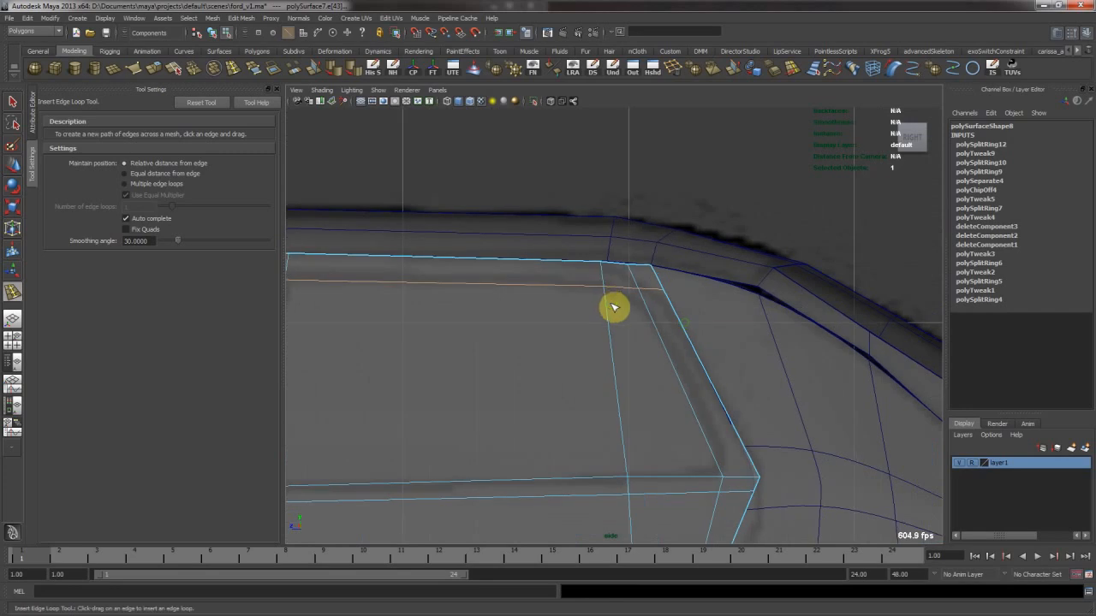
middle_click_drag(607, 301, 602, 293, "alt")
right_click_drag(629, 306, 643, 302, "alt")
key("w")
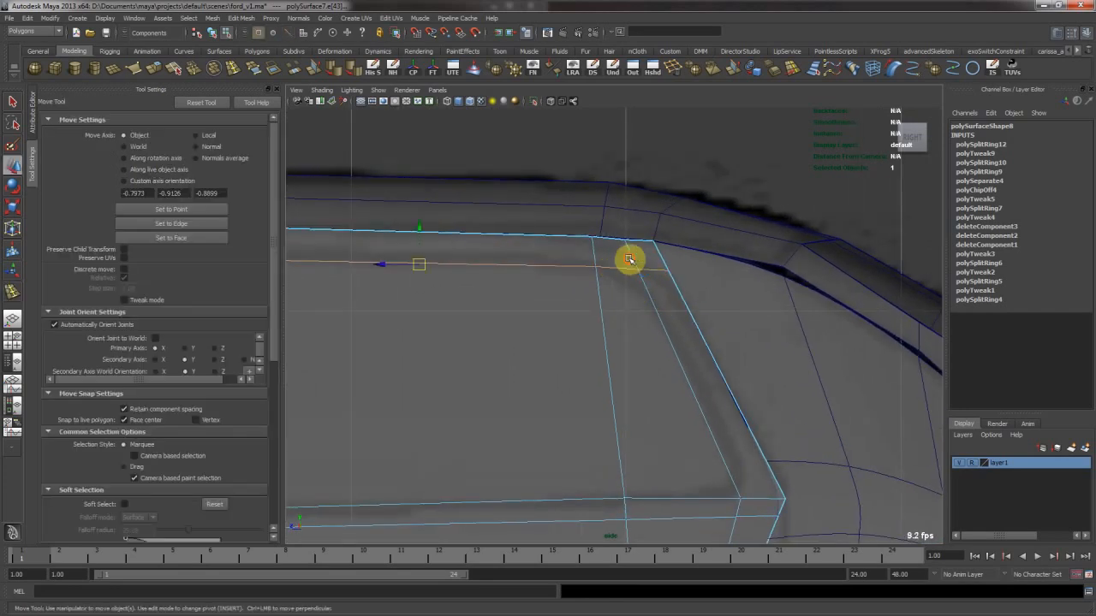
left_click(645, 272)
left_click_drag(643, 271, 638, 281)
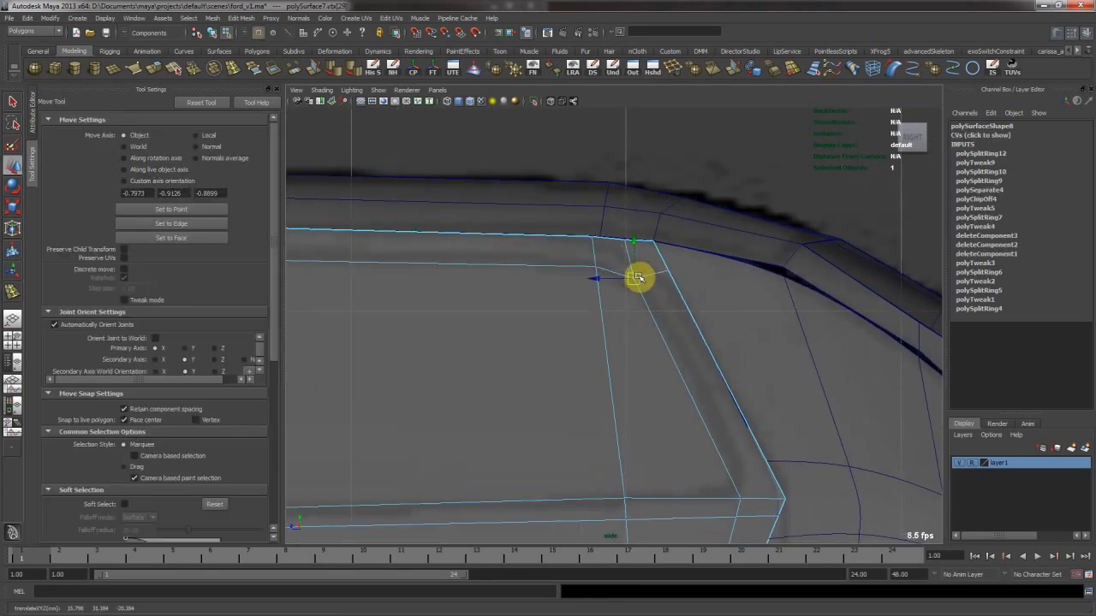
left_click(655, 244)
right_click_drag(613, 254, 614, 253)
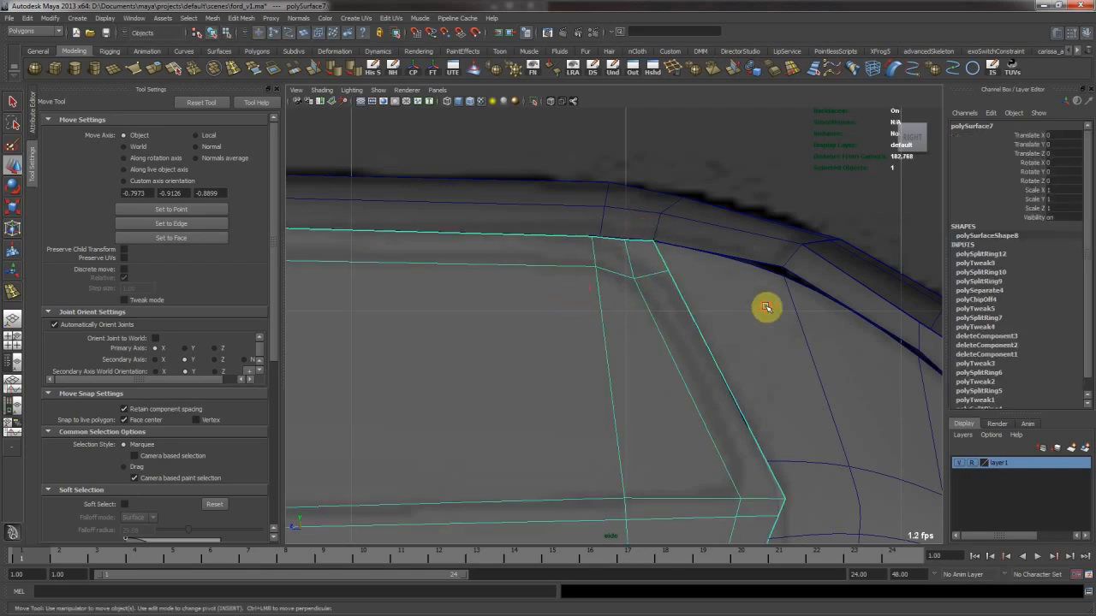
Compare the rear quarter panel, roof edge and rear door in smooth preview around the window's upper rear corner, ending unsmoothed
left_click(765, 308)
key("3")
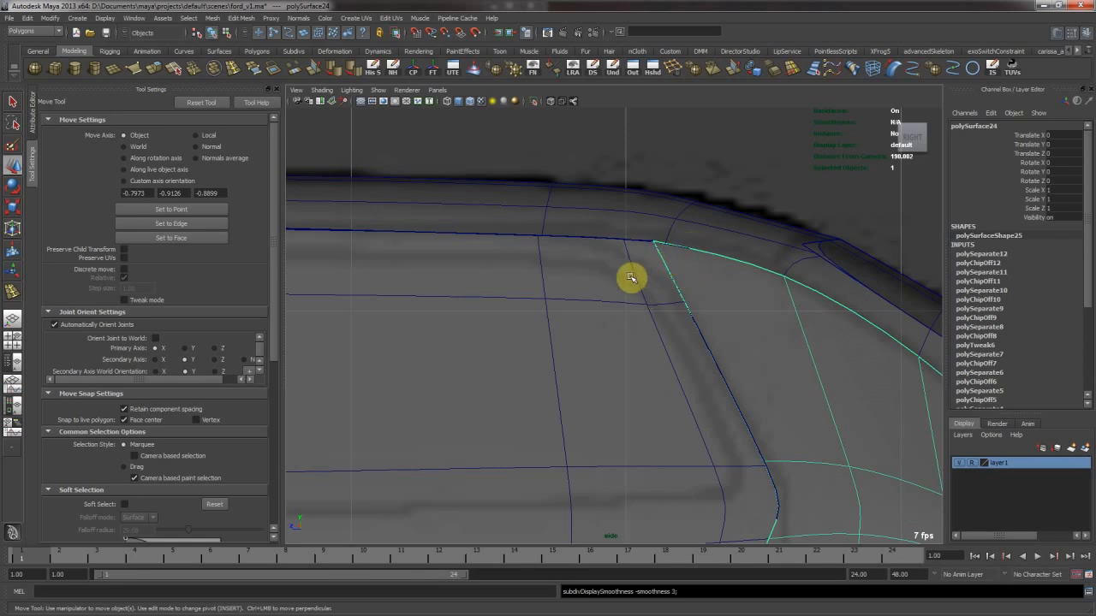
key("1")
left_click(645, 222)
key("1")
left_click(610, 278)
key("1")
left_click(727, 169)
Extract the front door's window faces inside the outlined frame as a separate mesh
right_click_drag(750, 284, 727, 290)
scroll(728, 290, "down", 1)
scroll(551, 362, "down", 2)
scroll(638, 318, "down", 1)
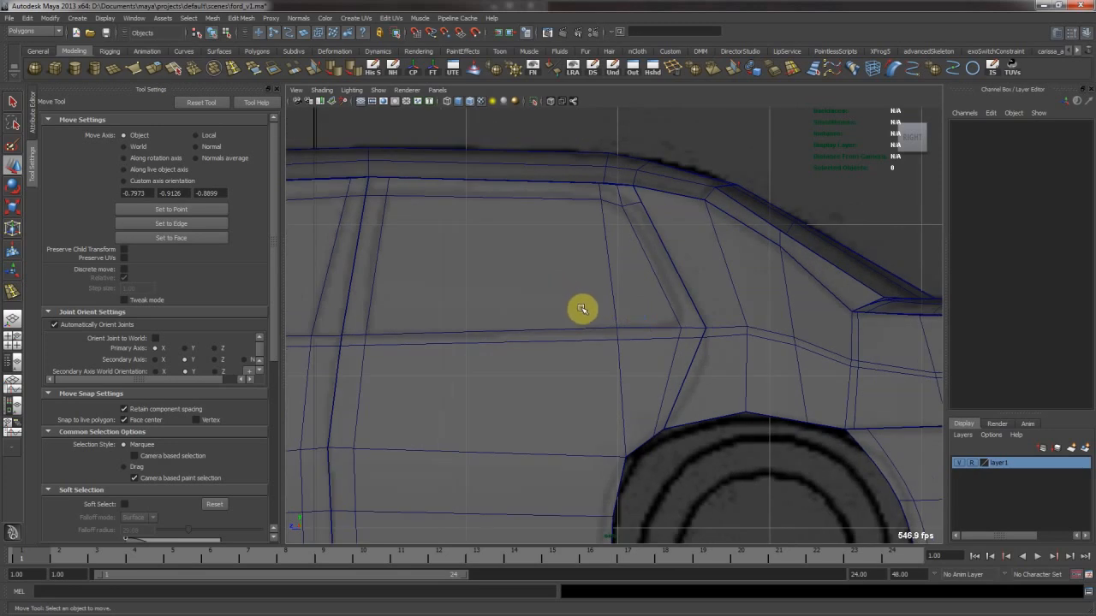
scroll(531, 315, "down", 2)
scroll(542, 298, "up", 2)
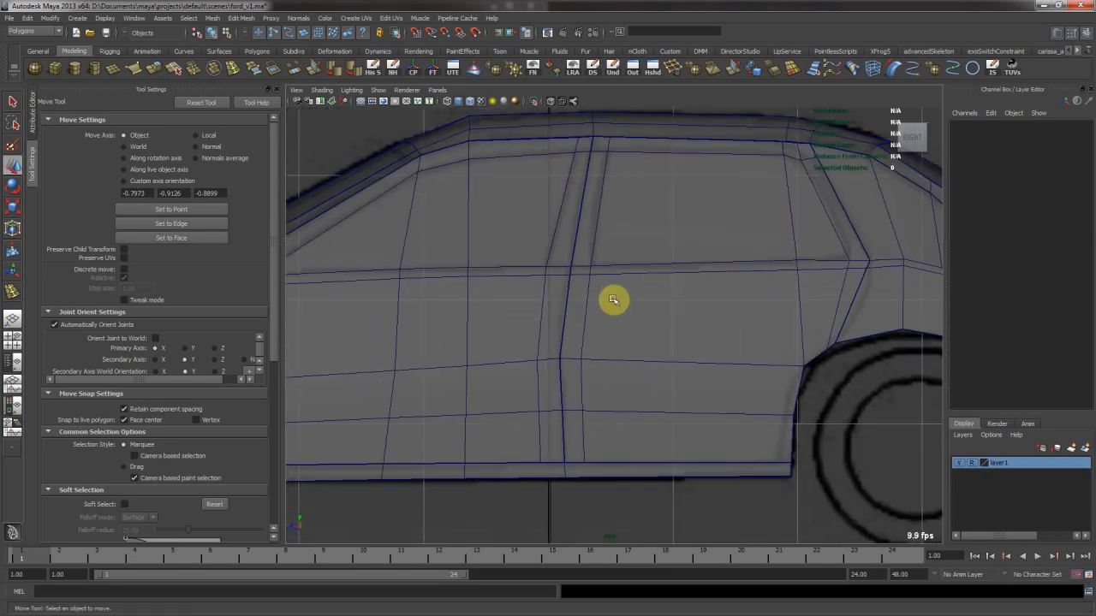
middle_click_drag(497, 325, 630, 276, "alt")
scroll(562, 278, "down", 1)
left_click(563, 278)
scroll(653, 266, "down", 1)
right_click_drag(594, 241, 588, 249)
left_click_drag(553, 230, 644, 228)
middle_click_drag(817, 233, 733, 254, "alt")
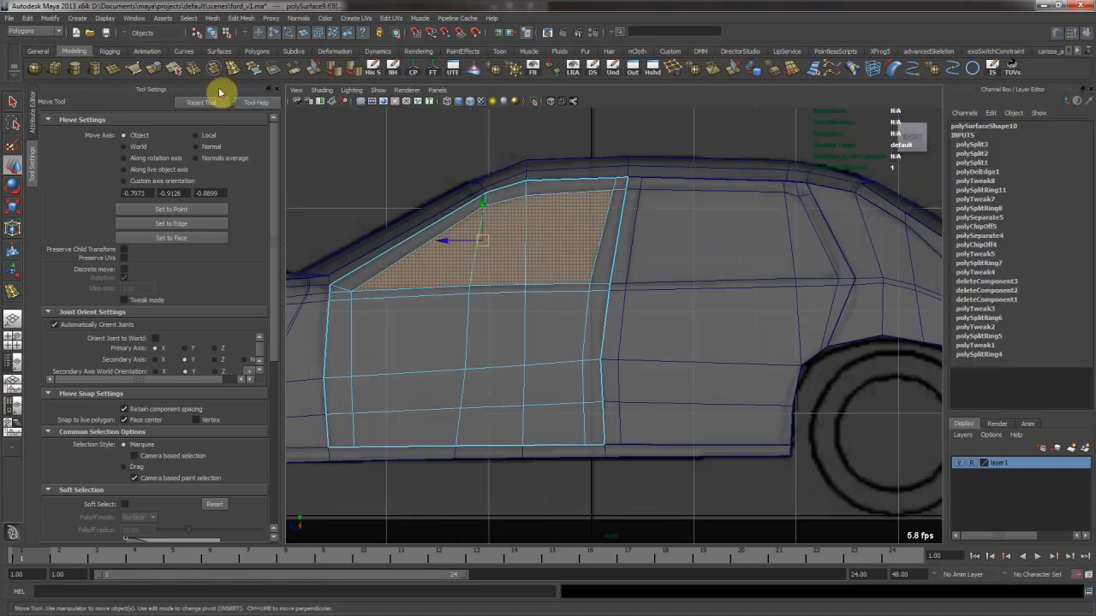
left_click(218, 18)
left_click(240, 49)
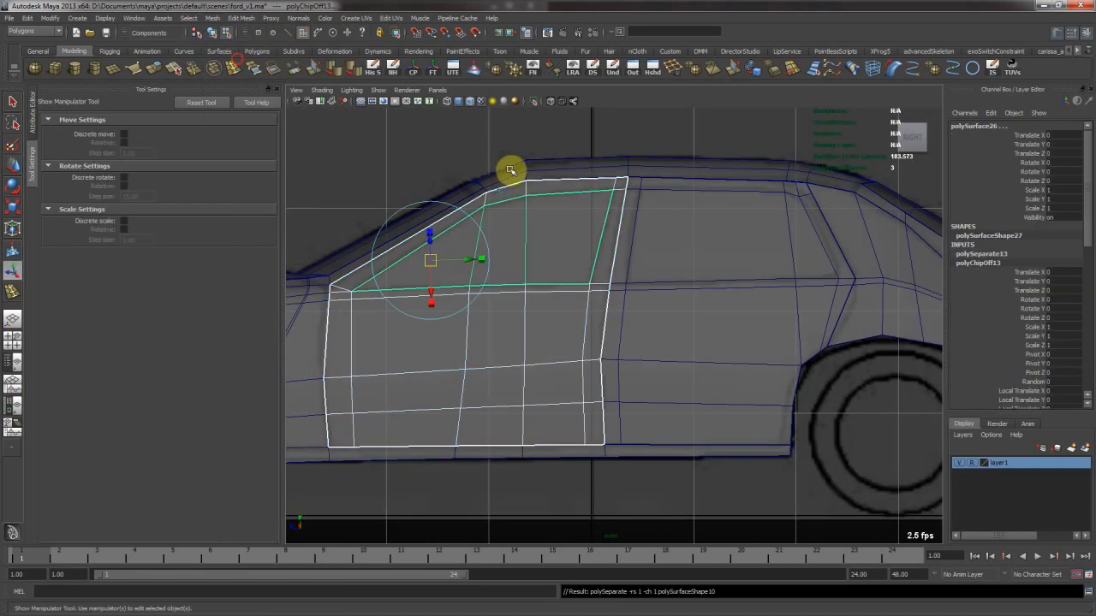
Extract the rear door's window faces as a separate mesh and check the remaining door frame in smooth preview
left_click_drag(759, 243, 799, 241)
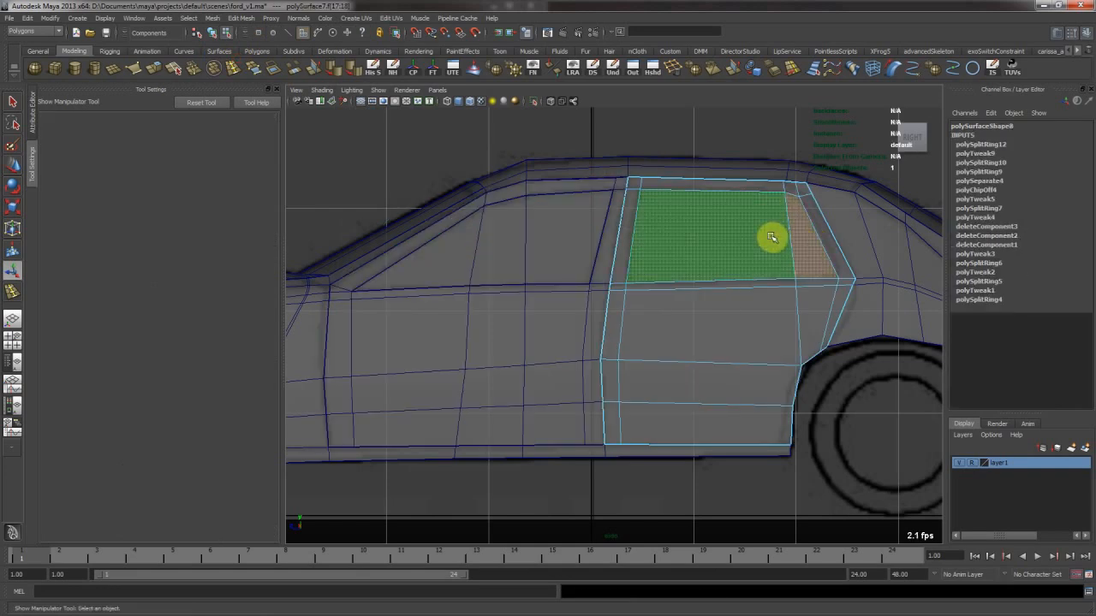
key("g")
left_click(692, 338)
key("3")
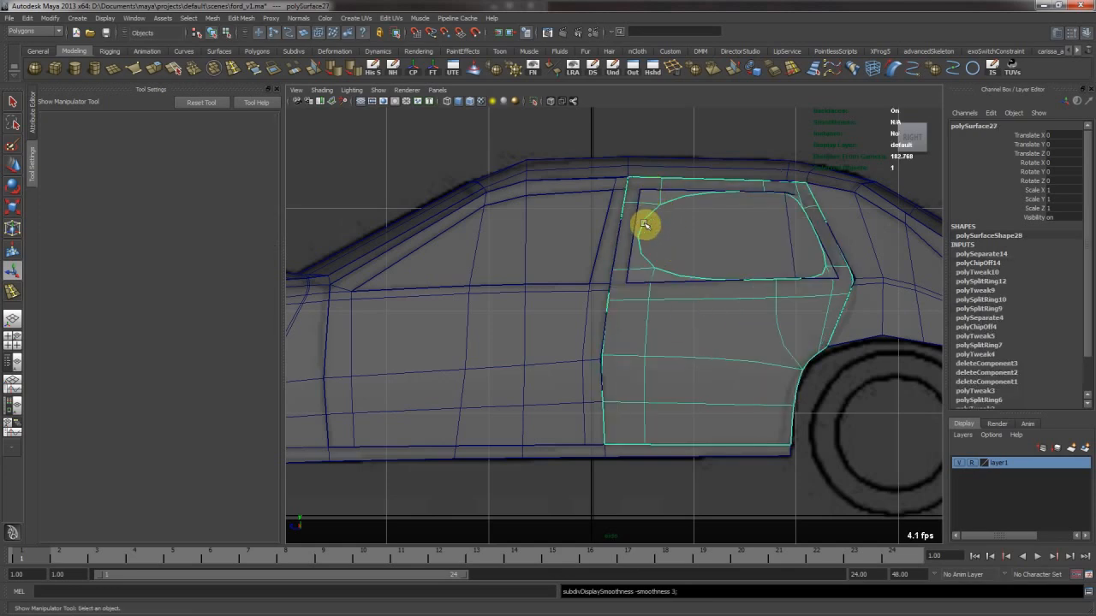
key("1")
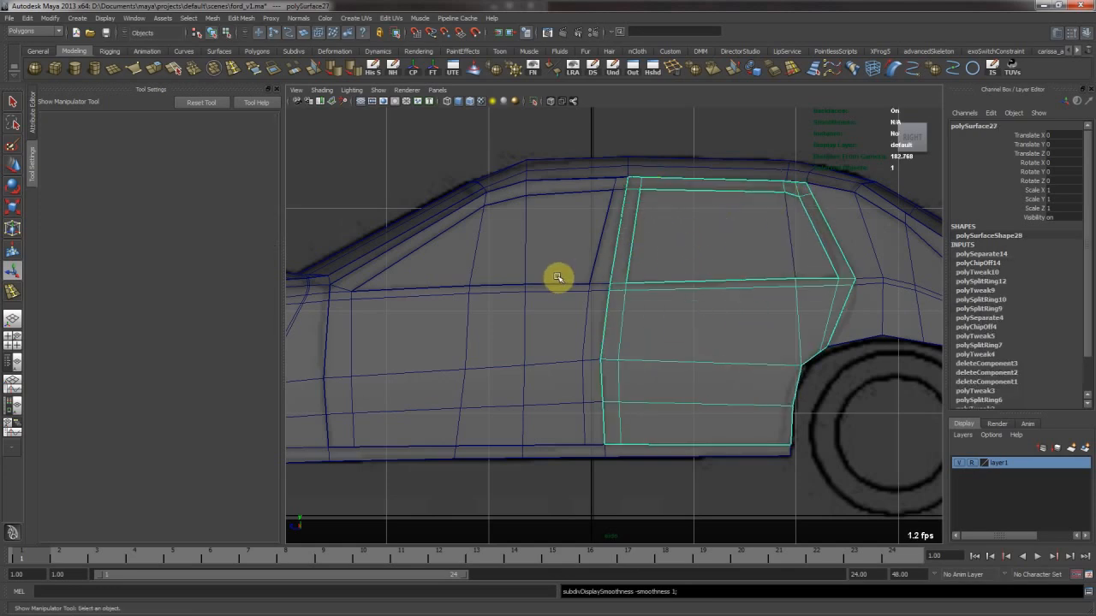
Inspect the rear door's window frame corners, turn on smooth preview for the door and frame it in the perspective view
scroll(684, 332, "up", 3)
middle_click_drag(694, 306, 610, 365, "alt")
scroll(530, 373, "up", 3)
middle_click_drag(724, 360, 574, 427, "alt")
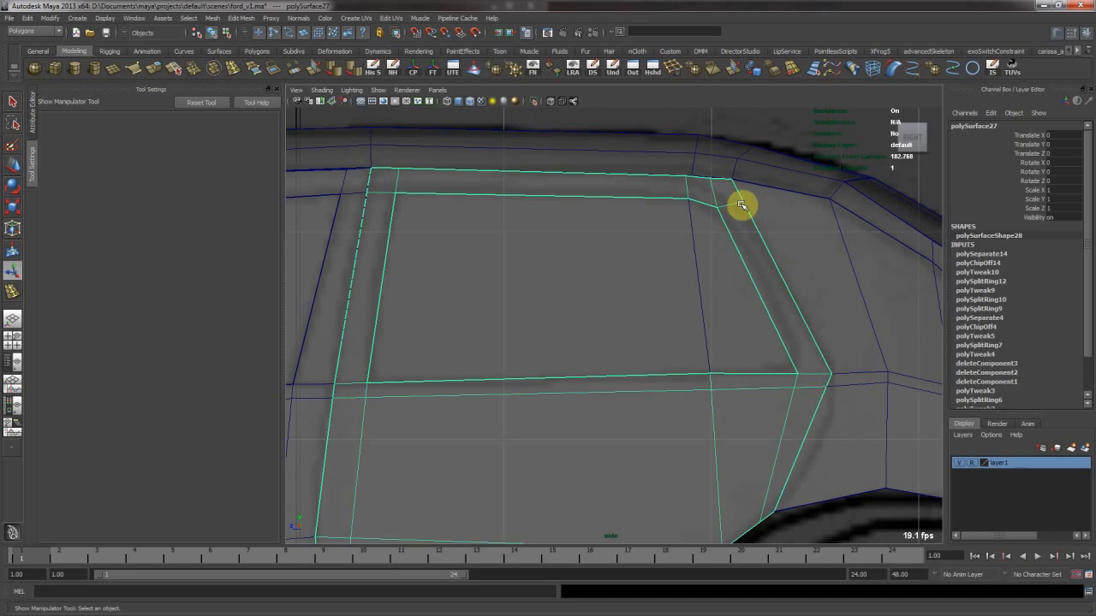
middle_click_drag(478, 197, 475, 214, "alt")
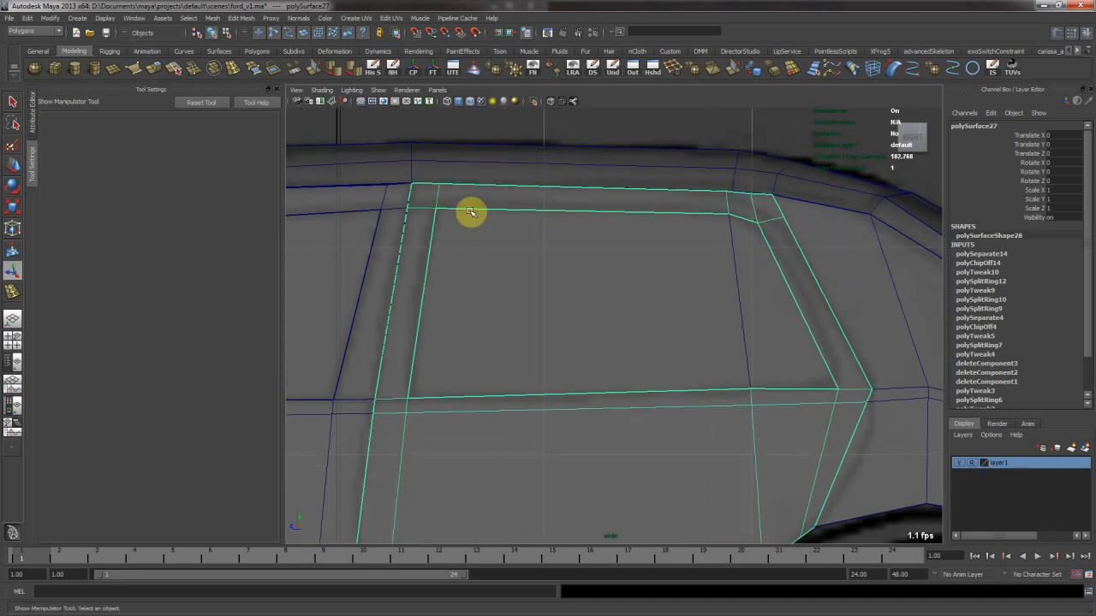
key("3")
key("space")
key("space")
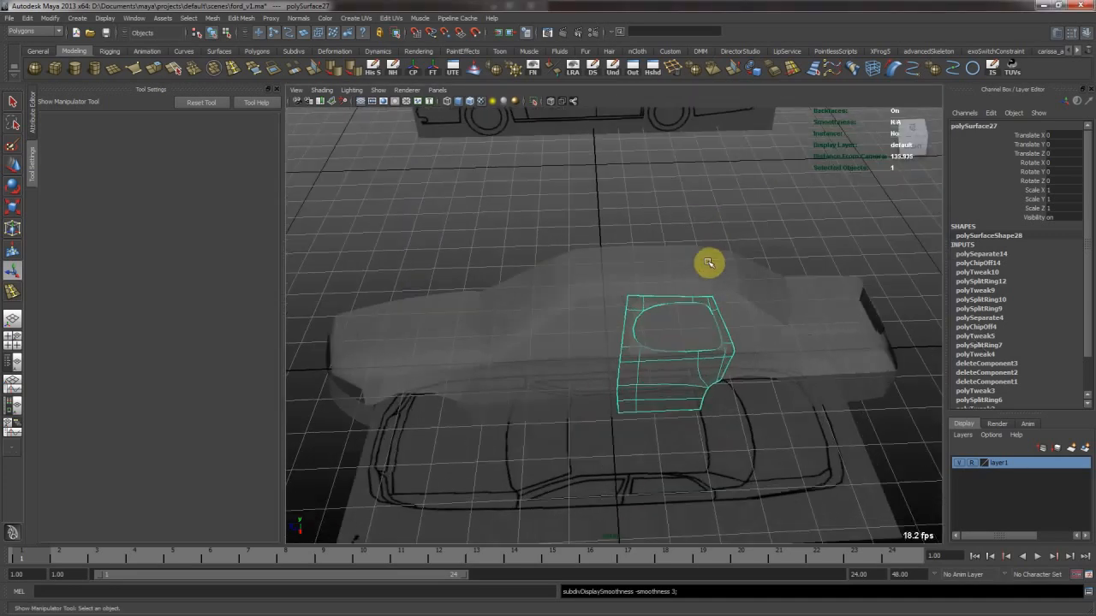
key("f")
left_click_drag(716, 360, 678, 385, "alt")
Try to sharpen the rear door's window opening by creasing its four corner vertices with the Crease tool
right_click_drag(703, 385, 665, 379)
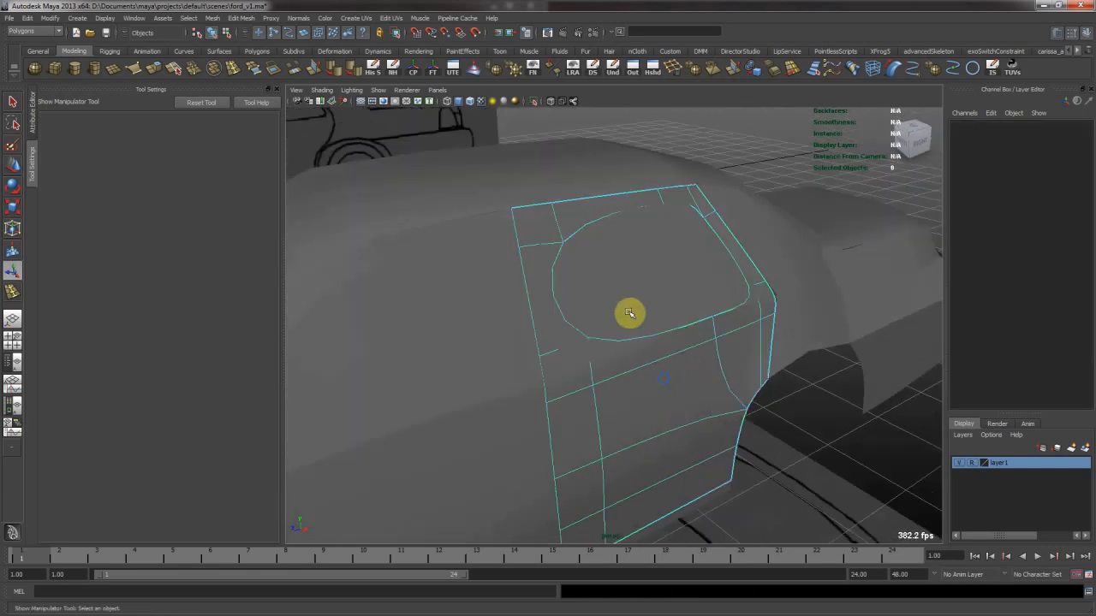
middle_click_drag(612, 299, 619, 322, "alt")
left_click_drag(560, 252, 617, 355)
left_click_drag(722, 311, 697, 261, "alt")
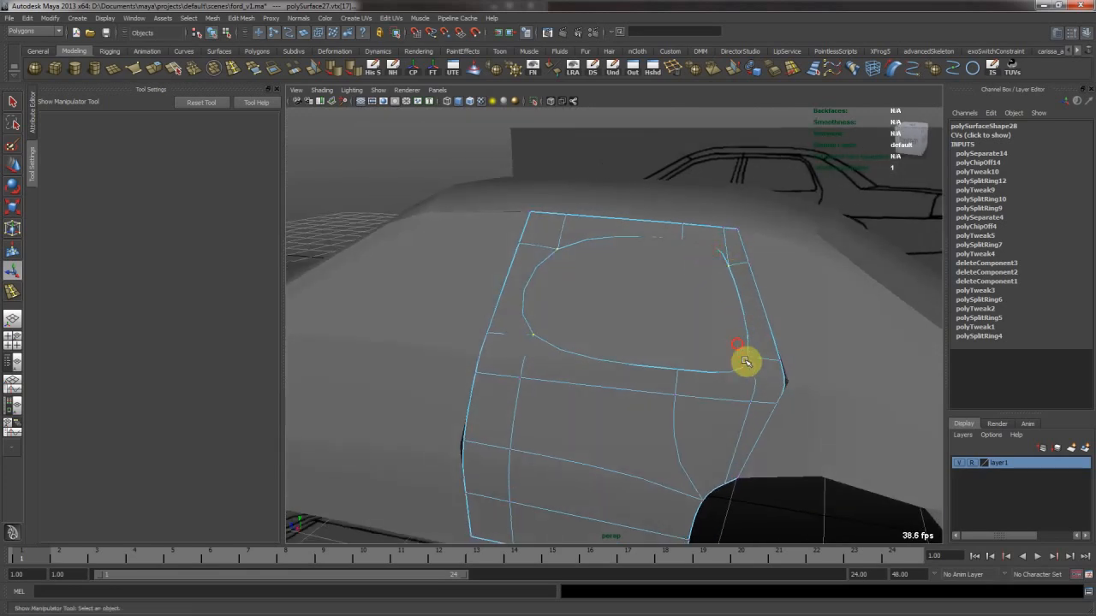
left_click(241, 18)
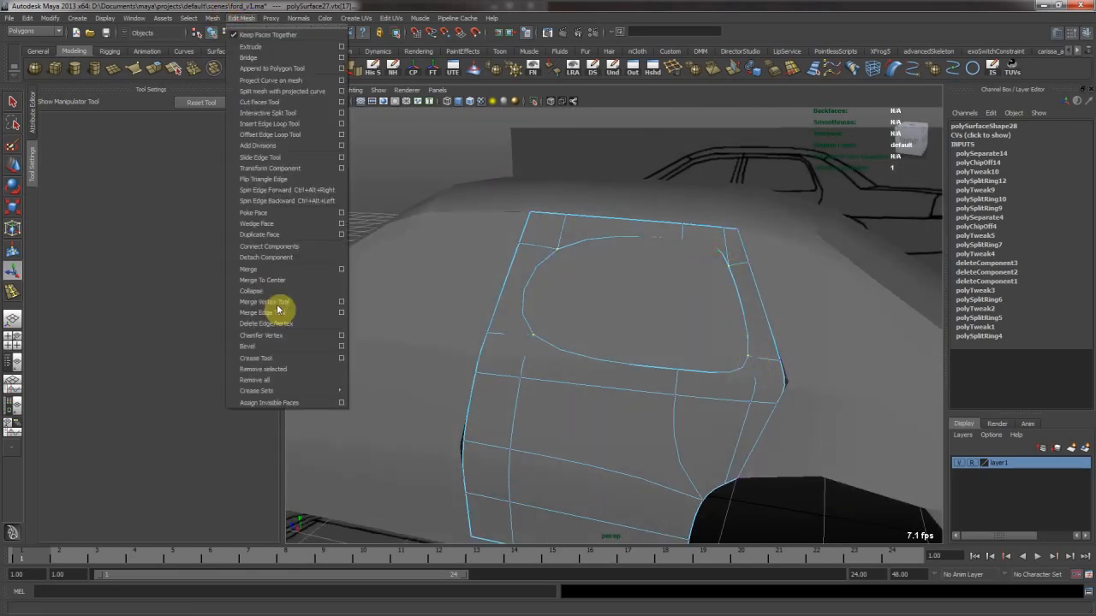
left_click(294, 360)
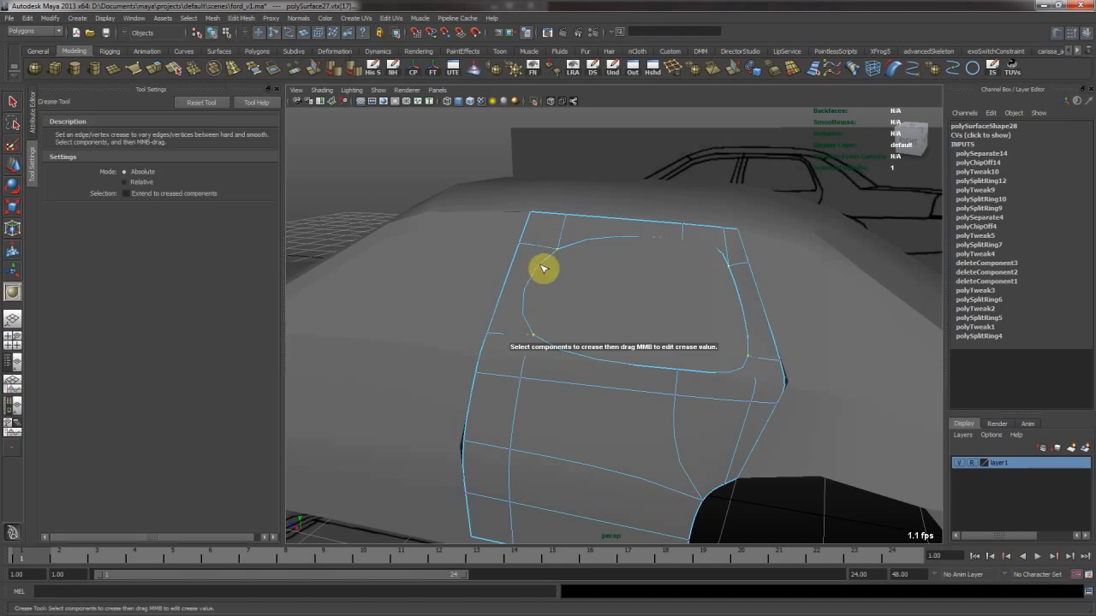
middle_click_drag(538, 268, 802, 200)
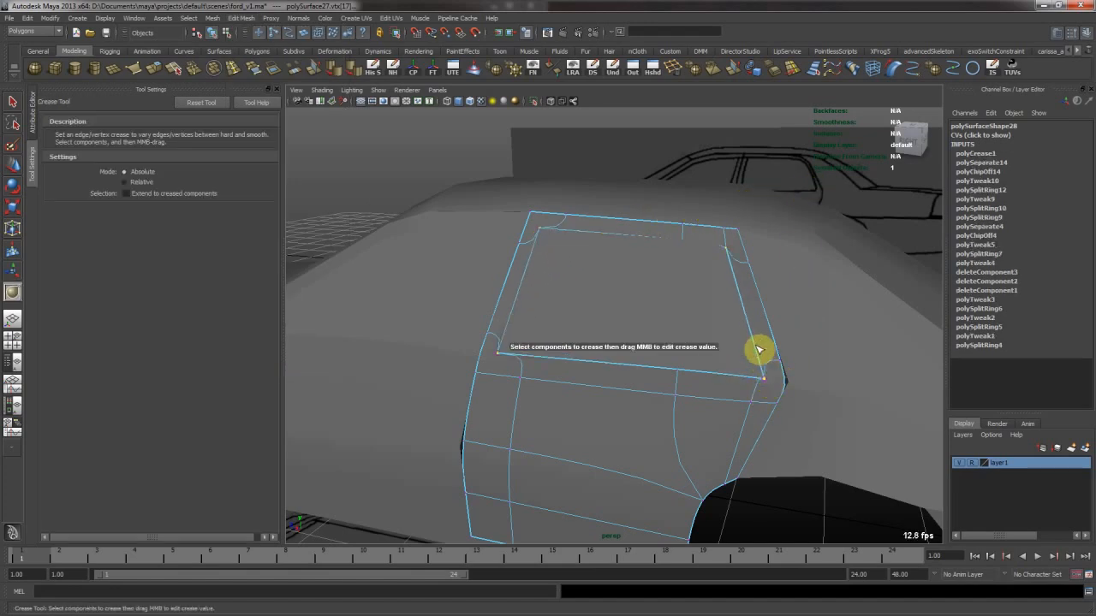
Inspect the creased window corners, undo the crease and return to object selection
left_click_drag(572, 214, 536, 235, "alt")
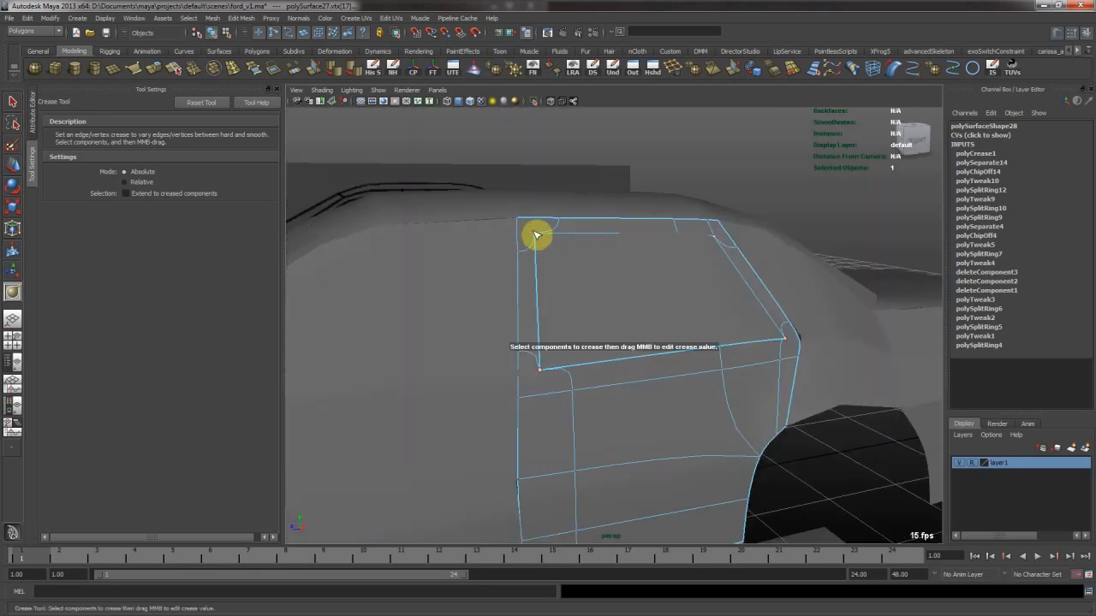
left_click_drag(608, 323, 773, 362, "alt")
key("ctrl+z")
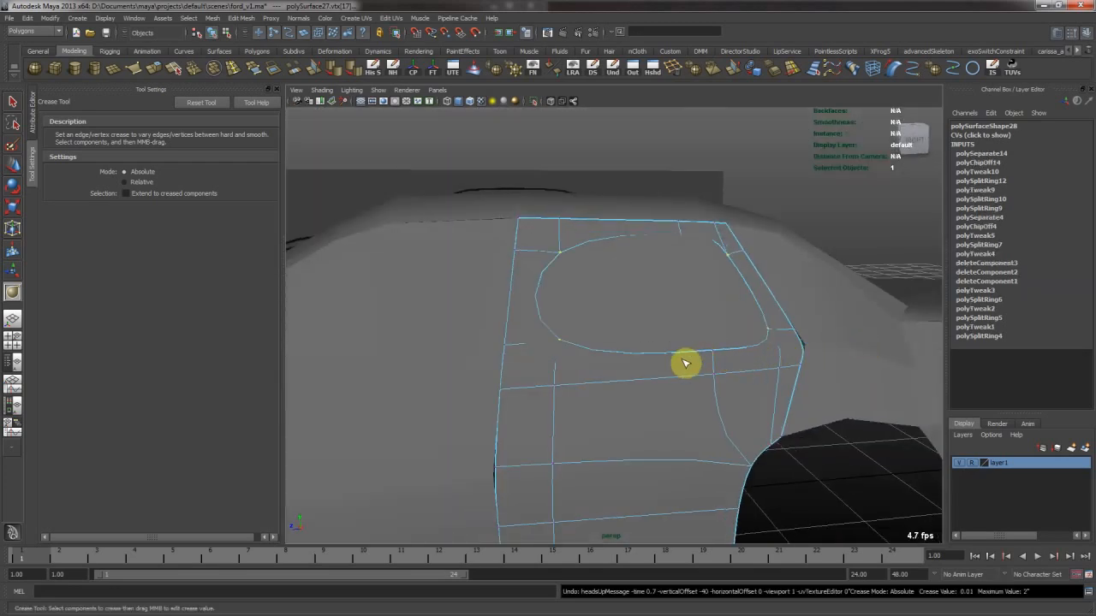
key("w")
key("F8")
In the side view, insert edge loops close to both sides of the rear door window opening's upper front corner
left_click_drag(602, 450, 709, 370, "alt")
left_click_drag(690, 282, 594, 252, "alt")
key("space")
key("space")
middle_click_drag(565, 291, 729, 296, "alt")
right_click_drag(513, 237, 716, 272, "alt")
middle_click_drag(511, 132, 521, 294, "alt")
right_click_drag(487, 275, 632, 292, "alt")
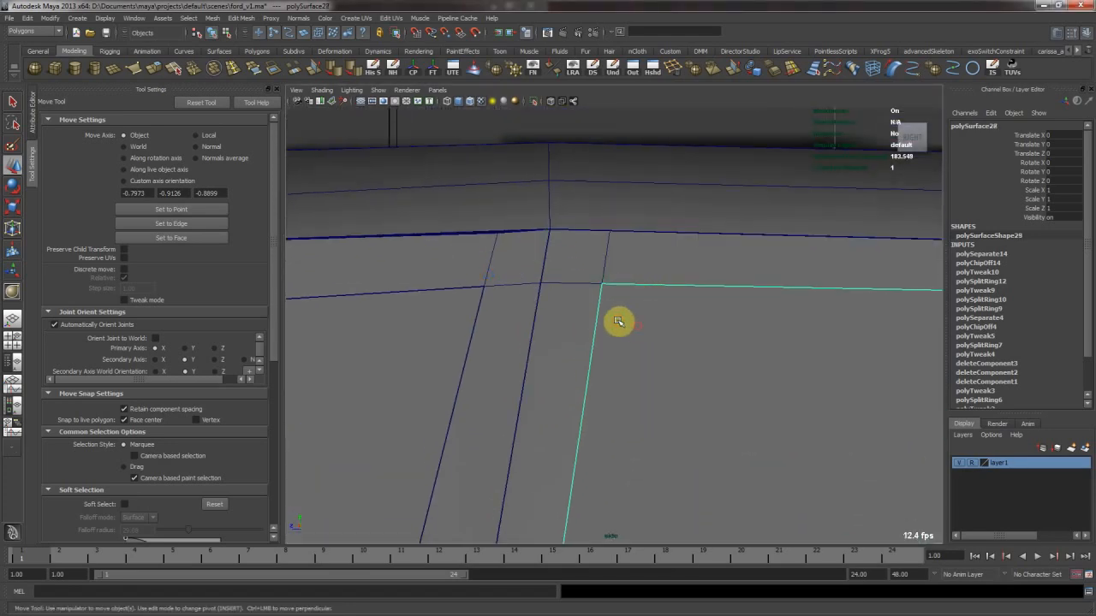
left_click(235, 69)
left_click_drag(596, 287, 606, 282)
Insert edge loops beside the rear door window opening's upper rear and lower rear corners
middle_click_drag(738, 308, 407, 279, "alt")
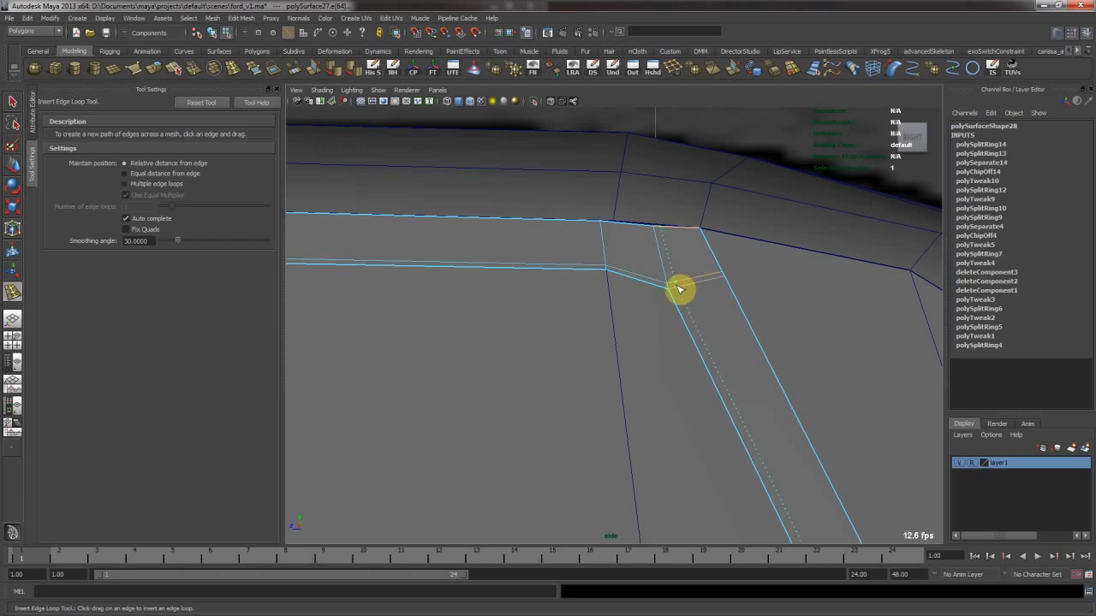
left_click_drag(680, 290, 674, 288)
right_click_drag(780, 342, 568, 378, "alt")
middle_click_drag(583, 422, 593, 296, "alt")
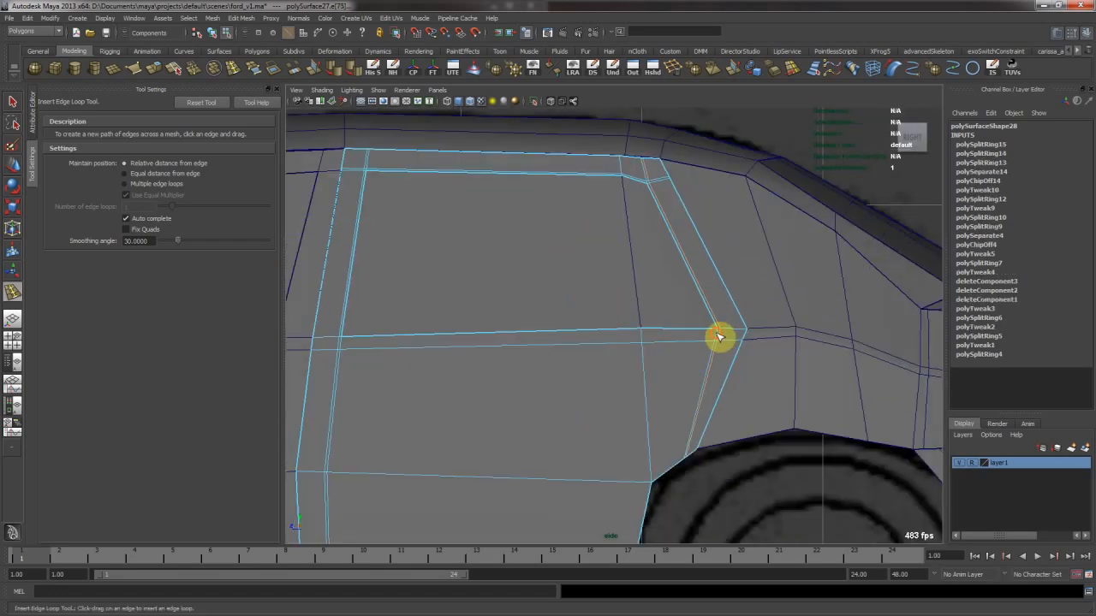
left_click_drag(718, 334, 716, 334)
middle_click_drag(507, 384, 609, 398, "alt")
Check the rear door frame in smooth preview and return it to the unsmoothed display
key("w")
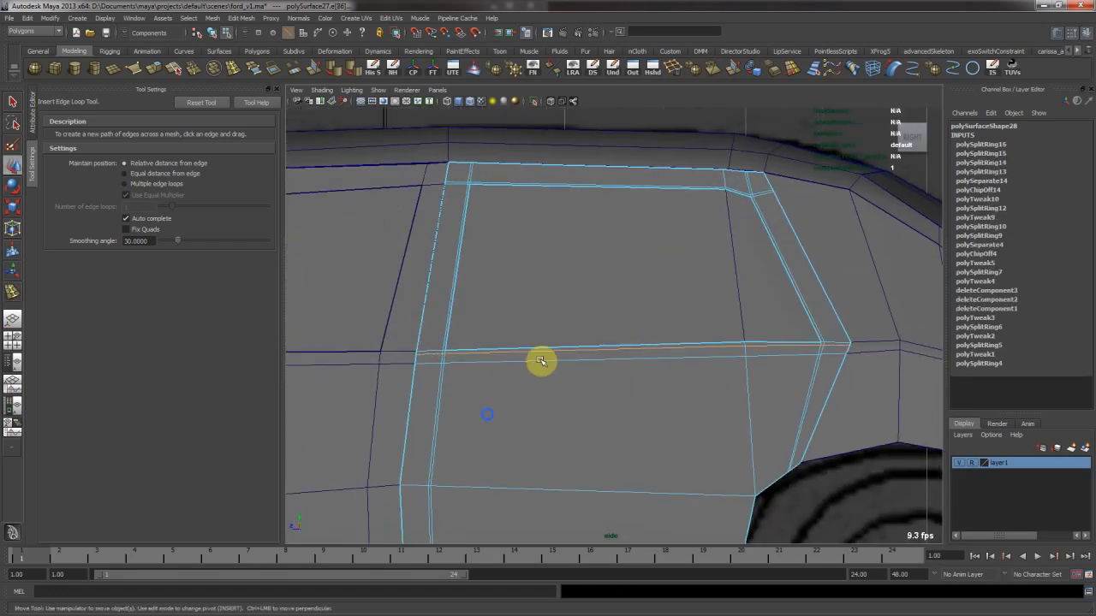
key("F8")
key("3")
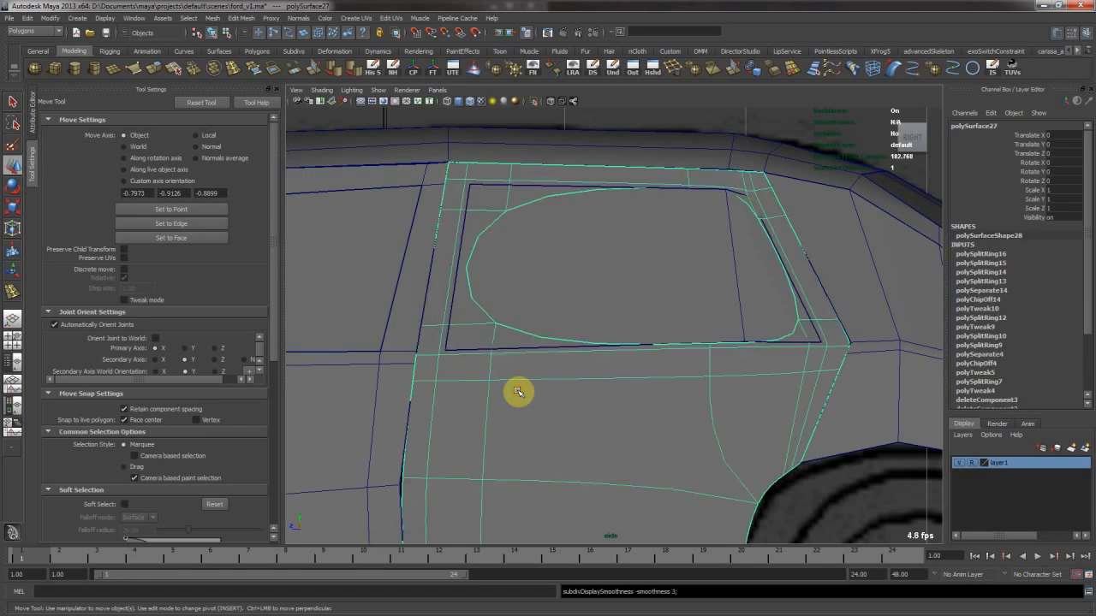
middle_click_drag(518, 391, 577, 408, "alt")
key("1")
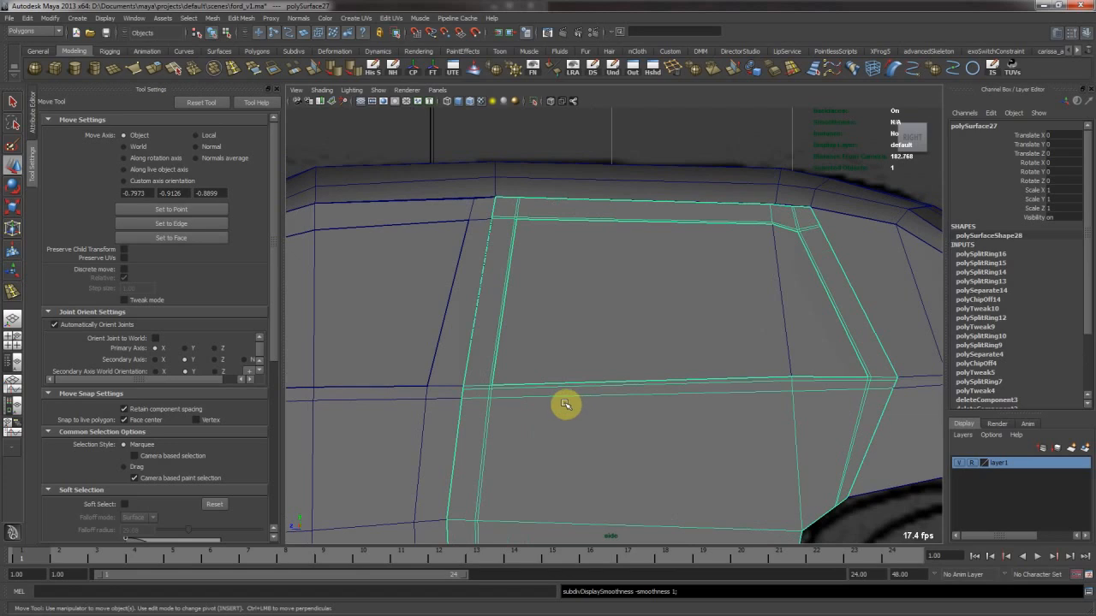
Undo all the support edge loops just inserted around the rear door's window opening
key("ctrl+z")
key("ctrl+z")
key("ctrl+z")
key("ctrl+z")
key("ctrl+z")
key("ctrl+z")
key("ctrl+z")
key("ctrl+z")
key("ctrl+z")
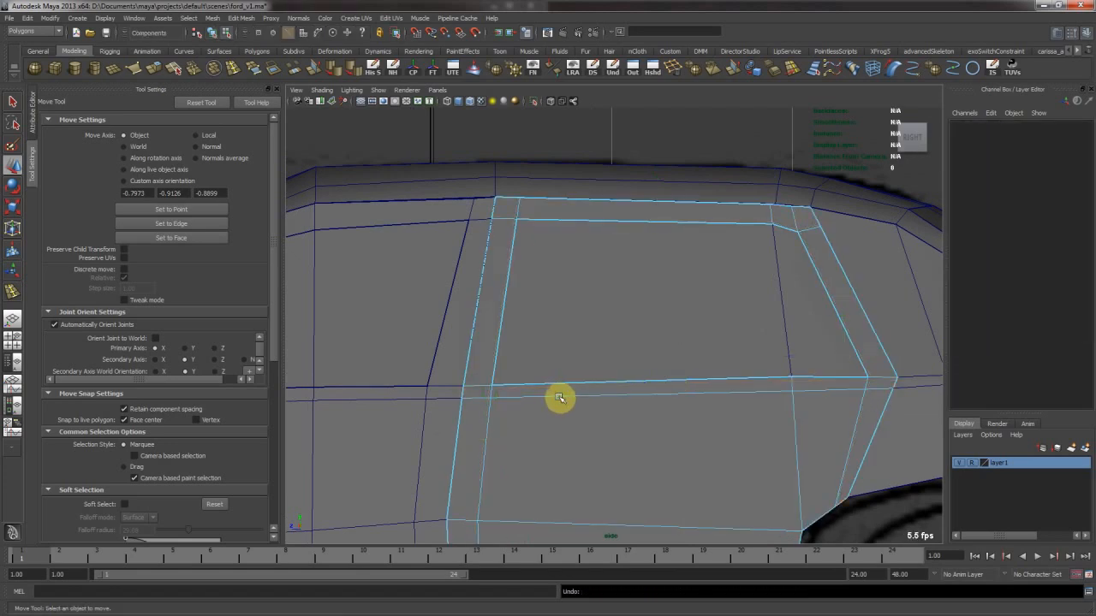
Insert two tighter edge loops at the upper front corner of the rear door's window opening
middle_click_drag(557, 272, 649, 314, "alt")
right_click_drag(471, 235, 613, 225, "alt")
middle_click_drag(613, 225, 551, 345, "alt")
right_click_drag(482, 310, 607, 291, "alt")
key("y")
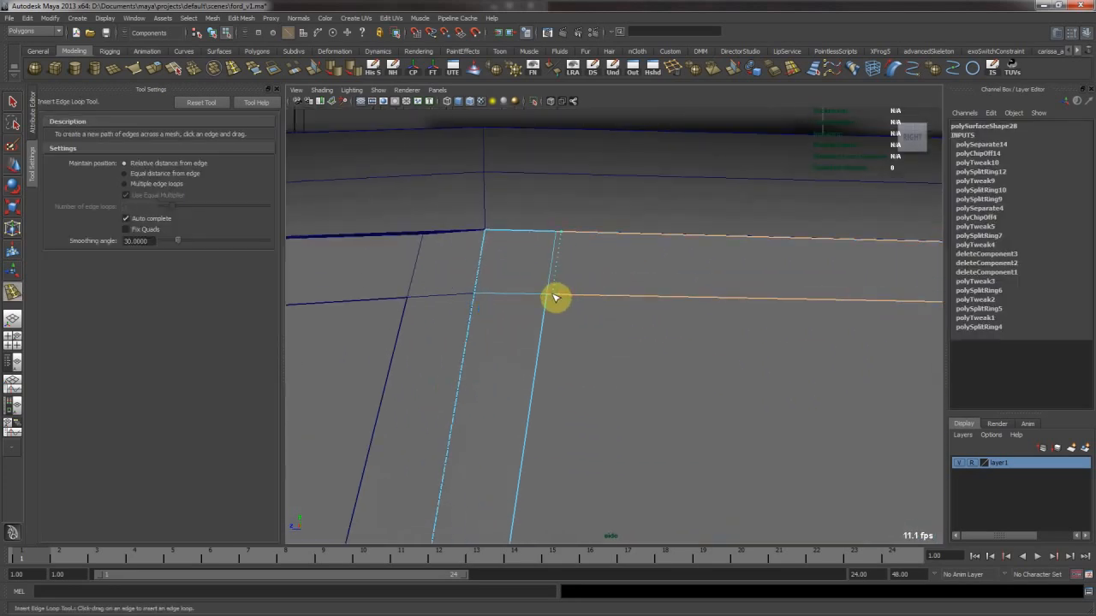
left_click(554, 297)
left_click_drag(547, 302, 554, 294)
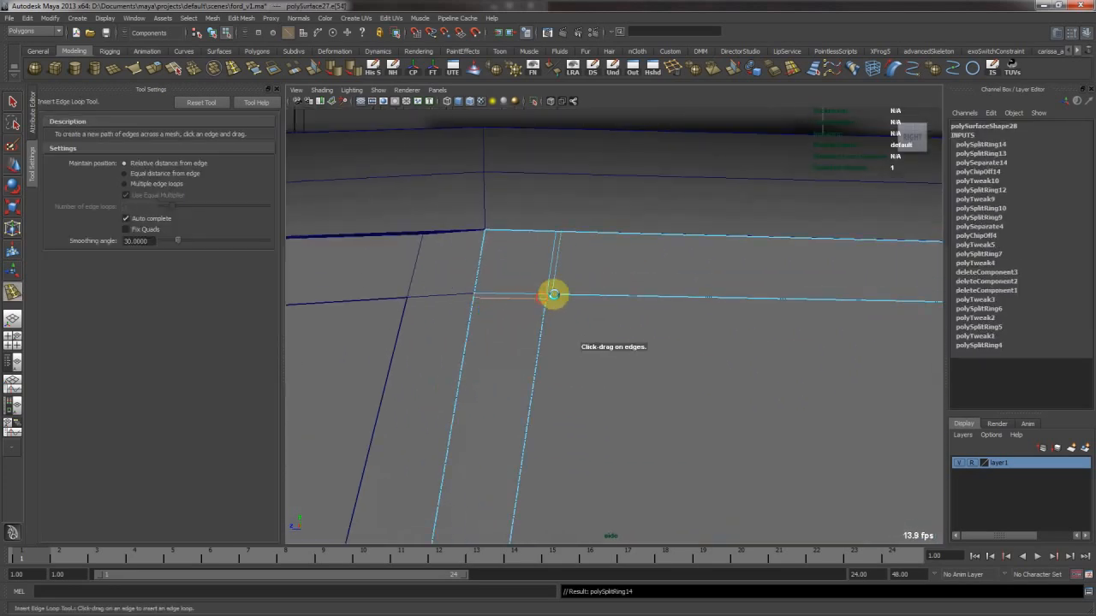
Insert two edge loops tight against the lower front corner of the rear door's window opening
right_click_drag(728, 318, 602, 308, "alt")
middle_click_drag(602, 305, 632, 94, "alt")
right_click_drag(479, 286, 642, 319, "alt")
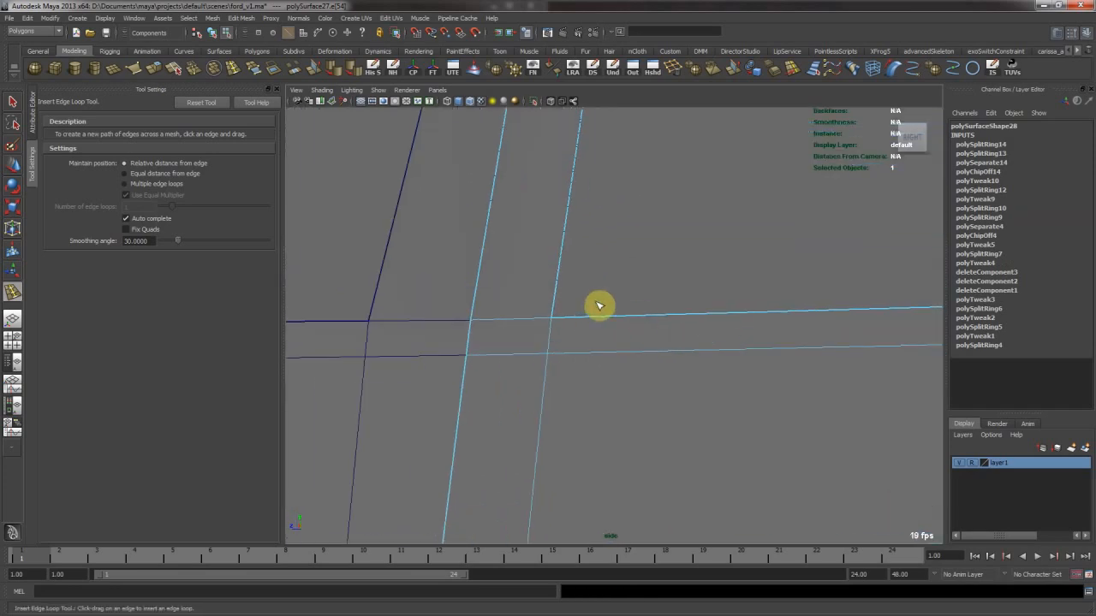
left_click_drag(560, 322, 553, 317)
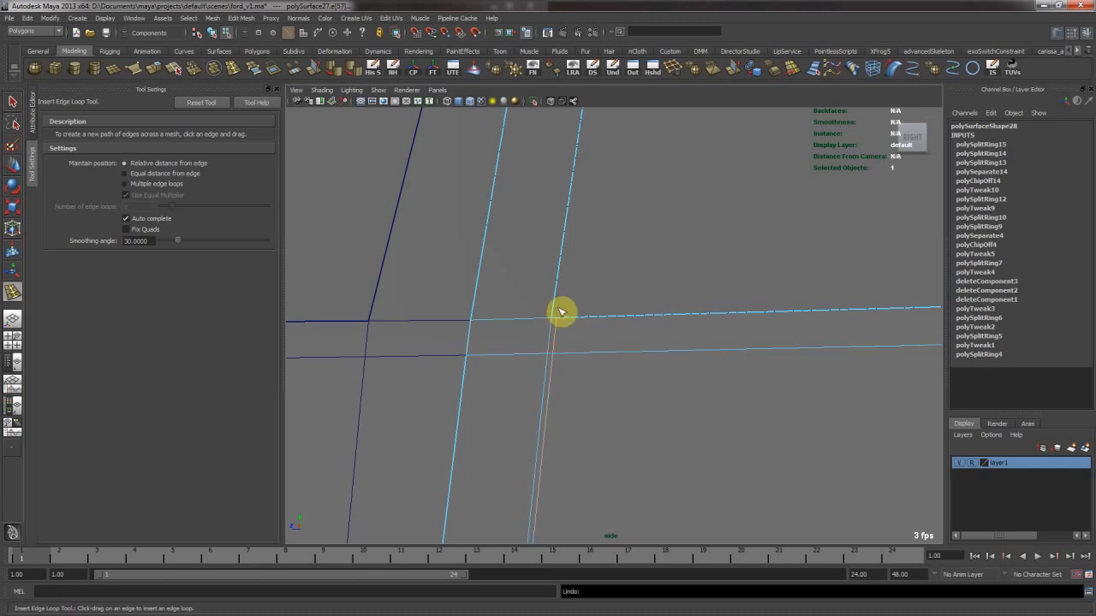
left_click_drag(552, 314, 556, 314)
Insert edge loops tight against the lower rear corner of the rear door's window opening
middle_click_drag(779, 297, 321, 306, "alt")
middle_click_drag(739, 293, 231, 295, "alt")
middle_click_drag(636, 350, 651, 371, "alt")
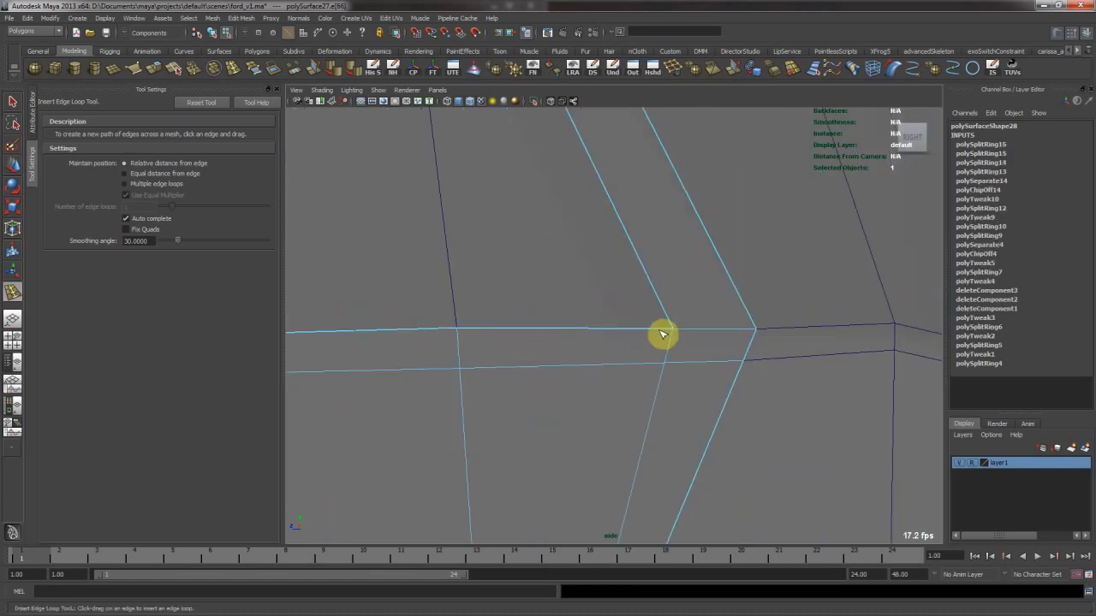
left_click_drag(668, 333, 669, 321)
Try edge loops at the window opening's upper rear corner and undo them to keep that corner rounded
right_click_drag(668, 321, 587, 227, "alt")
middle_click_drag(587, 228, 627, 315, "alt")
middle_click_drag(589, 230, 620, 309, "alt")
right_click_drag(537, 253, 630, 304, "alt")
mouse_move(636, 283)
left_mouse_down()
mouse_move(648, 295)
mouse_move(641, 288)
left_mouse_up()
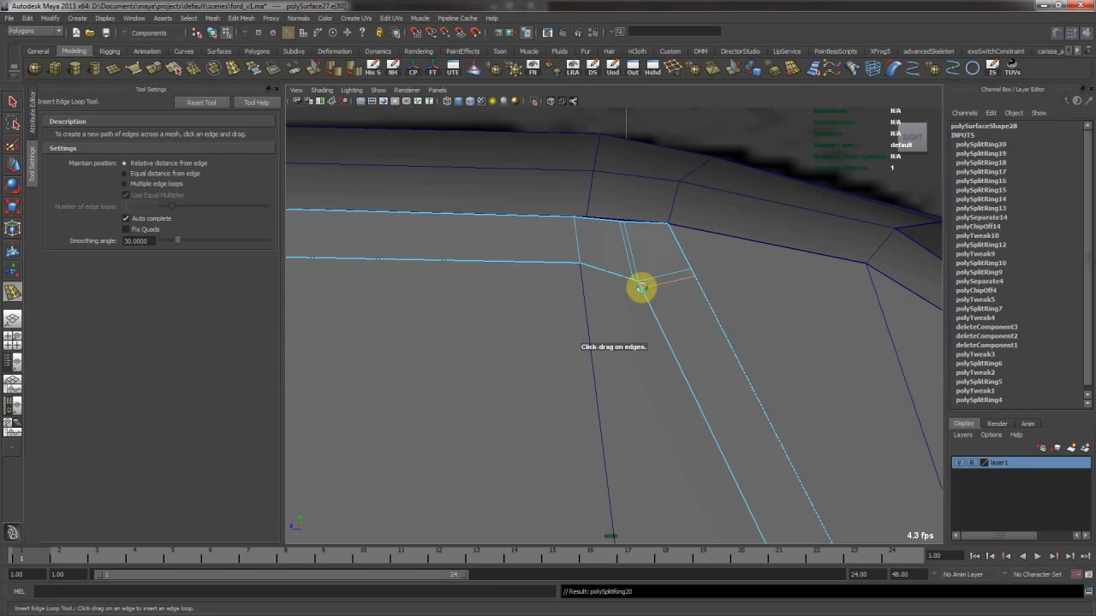
key("ctrl+z")
key("ctrl+z")
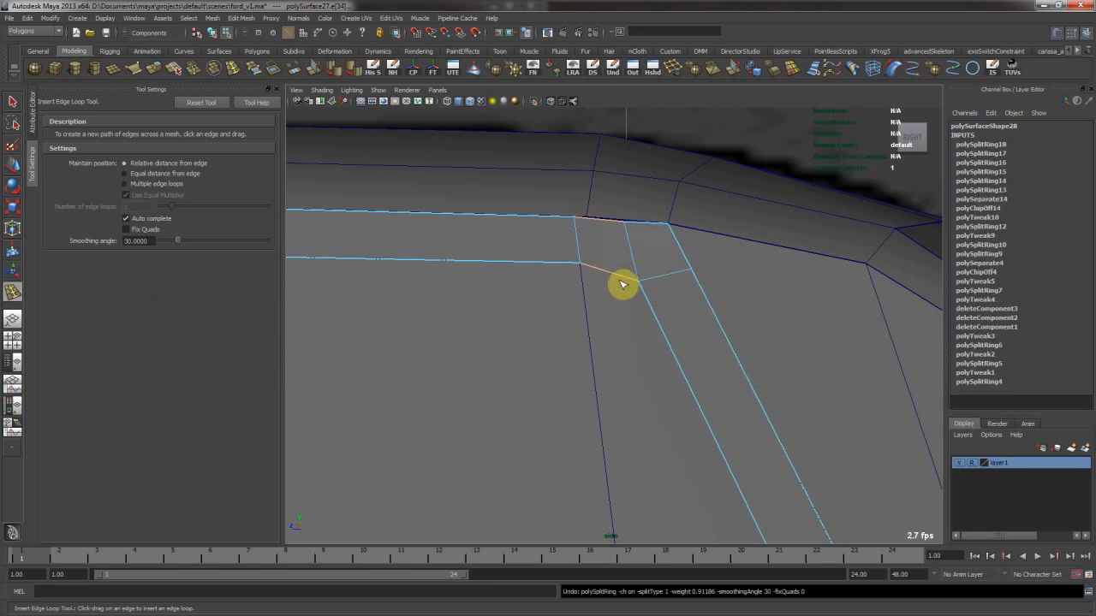
Turn on smooth preview for the rear door frame and its window pane and examine the upper corners
key("w")
key("F8")
key("3")
left_click(608, 323)
key("3")
right_click_drag(723, 358, 537, 364, "alt")
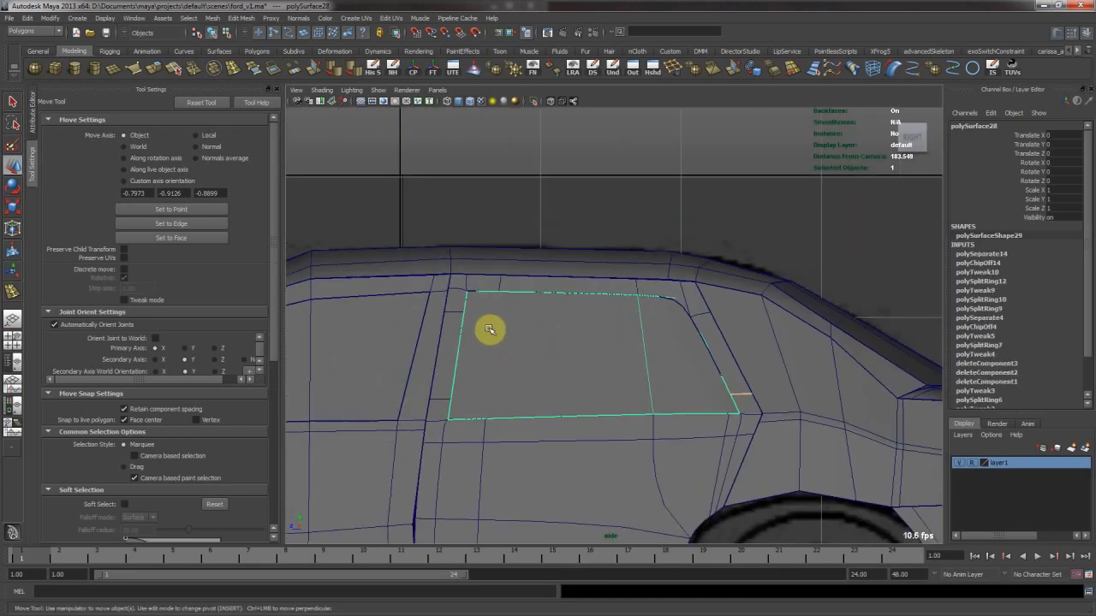
left_click(459, 308)
right_click_drag(525, 293, 787, 343, "alt")
middle_click_drag(574, 354, 497, 376, "alt")
left_click(498, 376)
right_click_drag(541, 323, 648, 349, "alt")
middle_click_drag(648, 350, 599, 298, "alt")
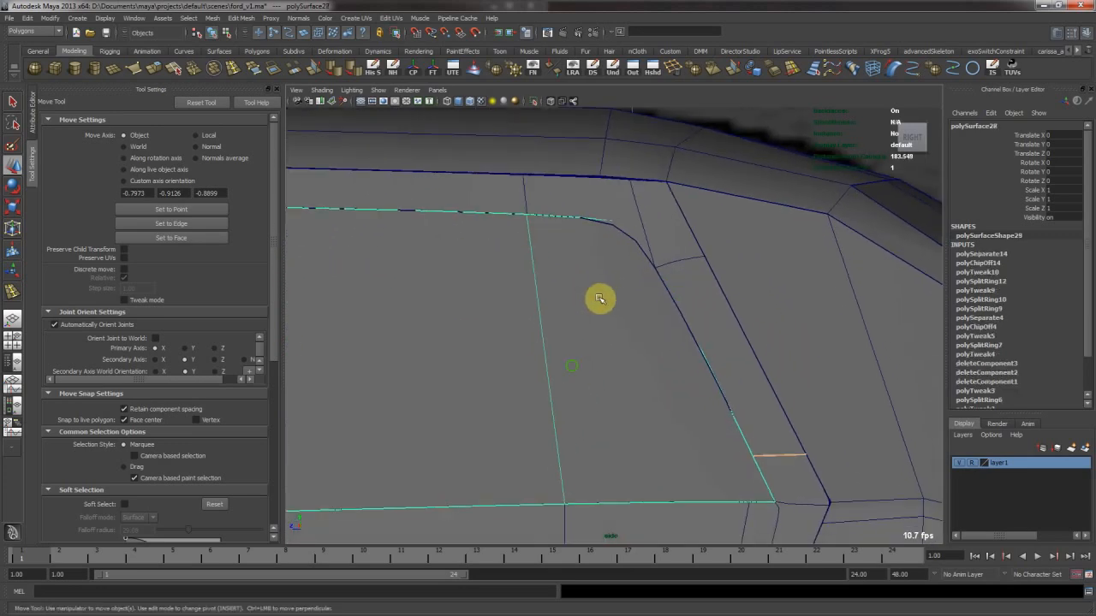
Turn on X-ray shading and compare the pane with the door frame at the upper rear corner, smoothed and unsmoothed
left_click(551, 101)
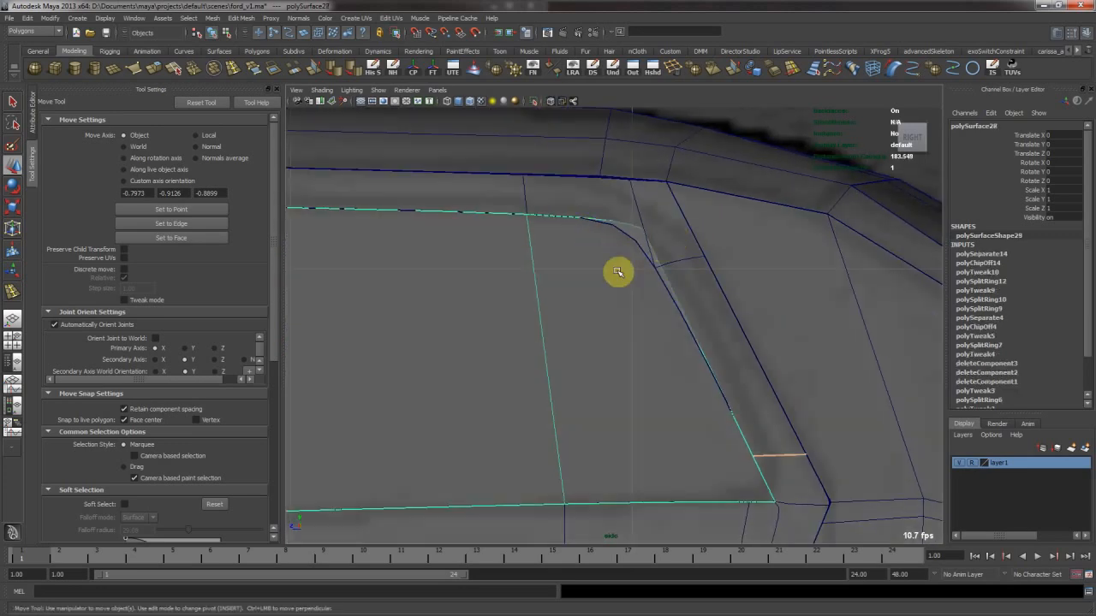
right_click_drag(616, 270, 575, 269)
key("1")
left_click_drag(631, 211, 652, 235)
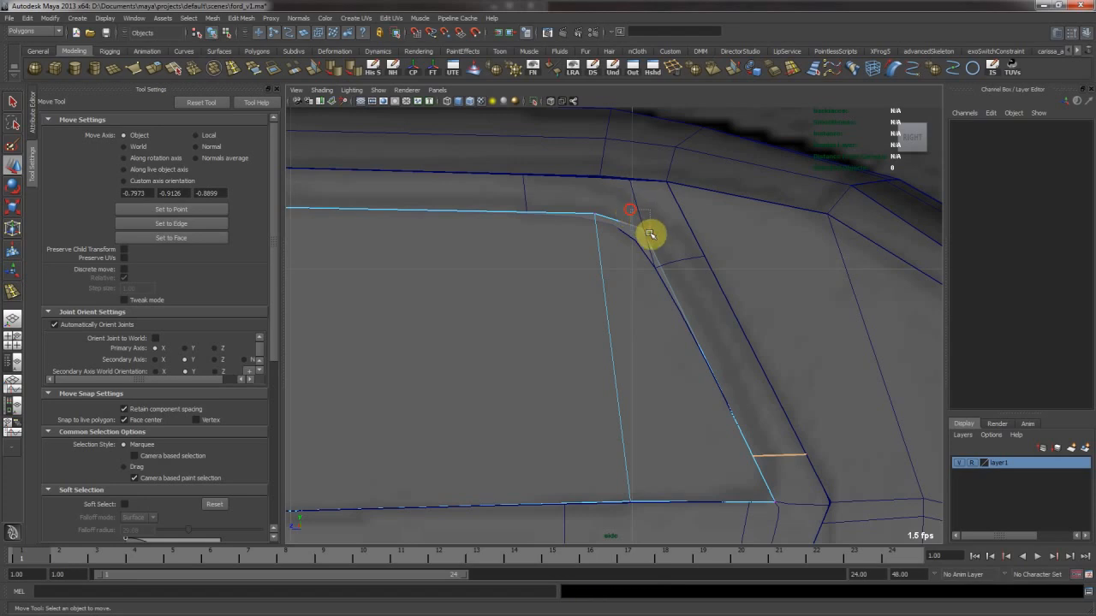
left_click(674, 242)
key("1")
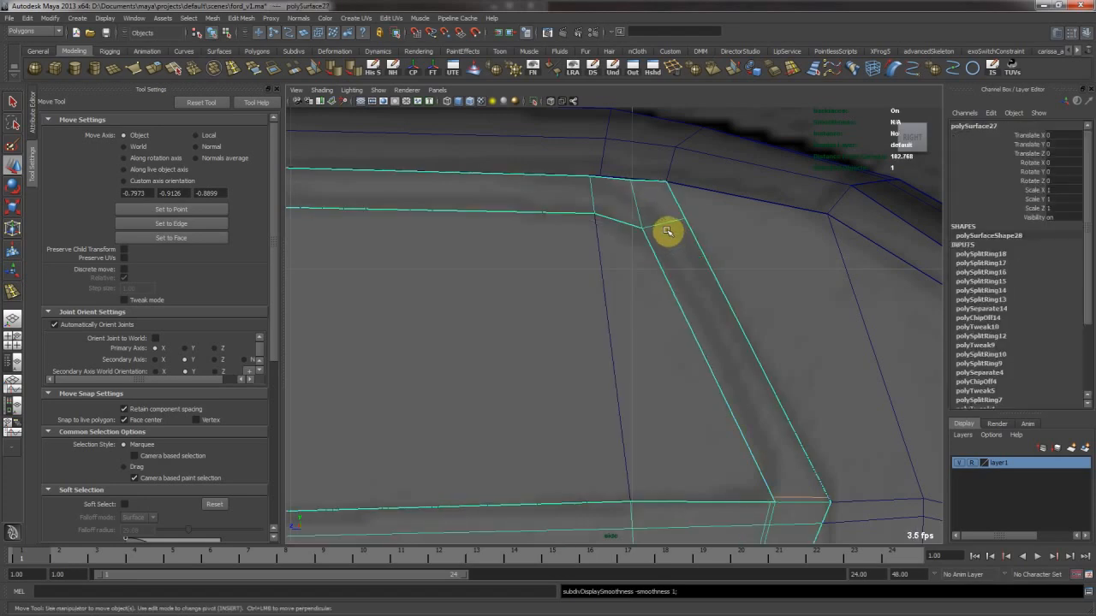
left_click(607, 255)
key("3")
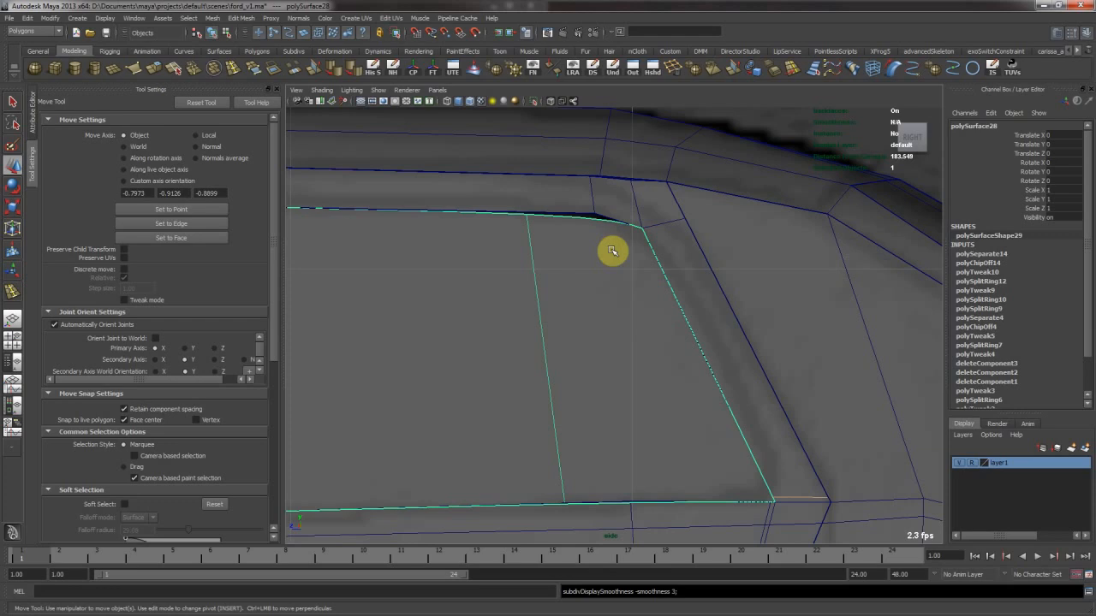
right_click_drag(711, 269, 696, 273, "alt")
middle_click_drag(696, 273, 688, 298, "alt")
left_click(655, 259)
key("3")
left_click(609, 293)
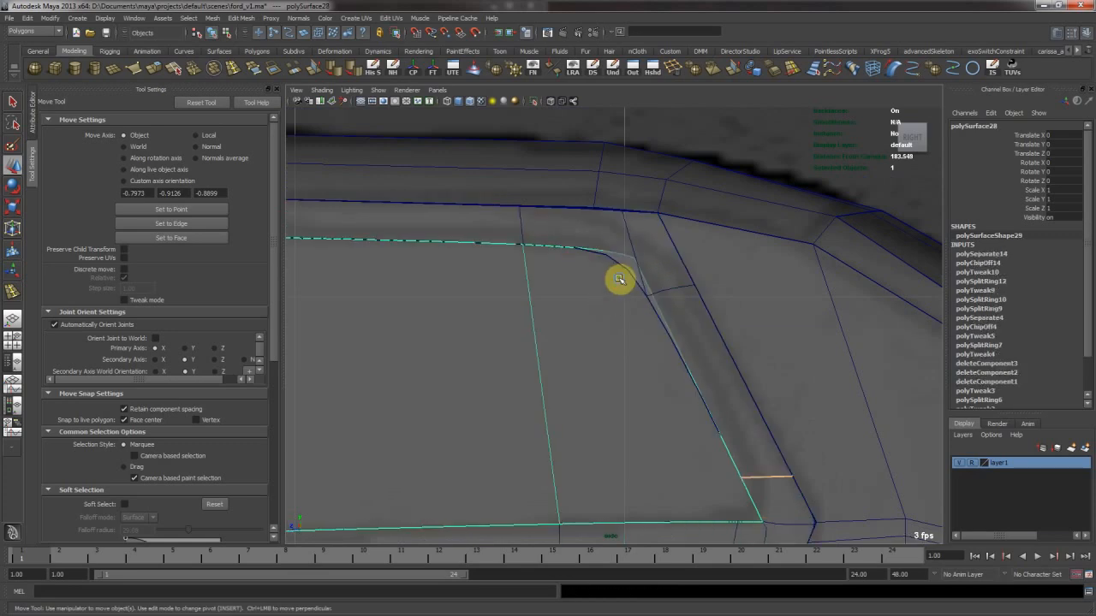
Try moving the window pane's upper rear corner vertex to fit the door frame, and undo the move
right_click_drag(621, 278, 597, 262)
mouse_move(617, 243)
left_mouse_down()
mouse_move(653, 260)
mouse_move(634, 223)
mouse_move(637, 238)
left_mouse_up()
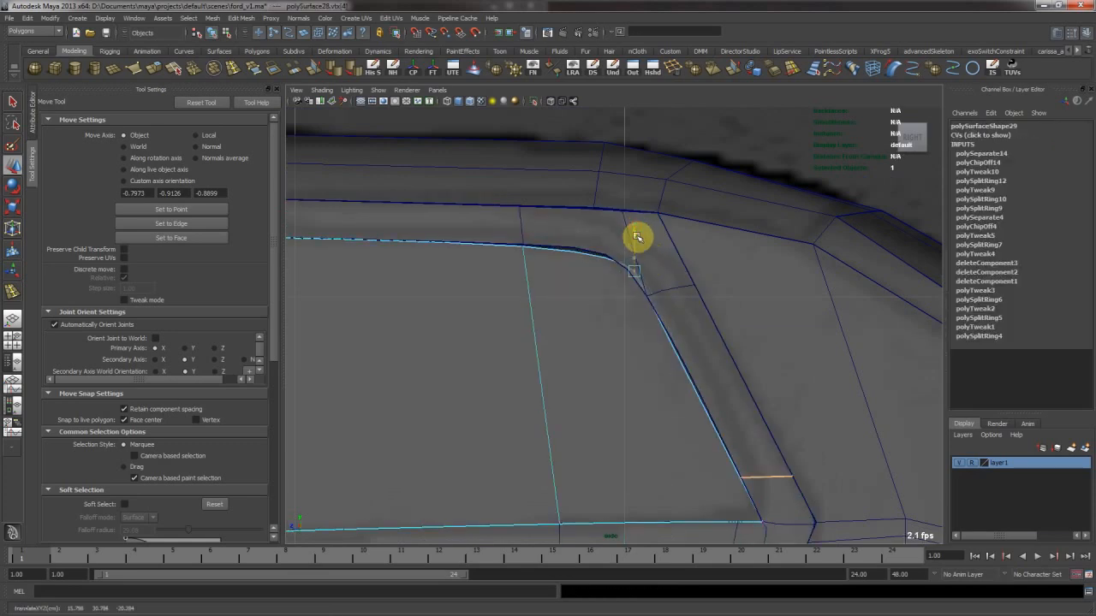
key("ctrl+z")
key("ctrl+z")
key("ctrl+z")
key("ctrl+z")
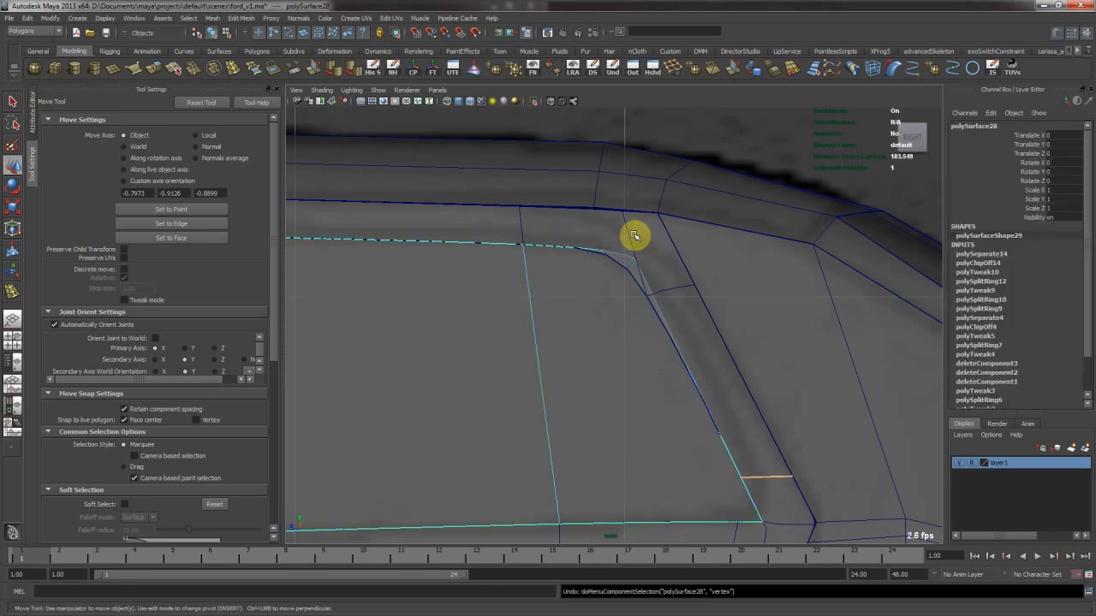
Turn off X-ray shading and undo the recent selection and smooth preview changes on the door and pane
key("ctrl+z")
key("ctrl+z")
key("alt+x")
scroll(654, 284, "down", 2)
key("ctrl+z")
key("ctrl+z")
key("ctrl+z")
key("ctrl+z")
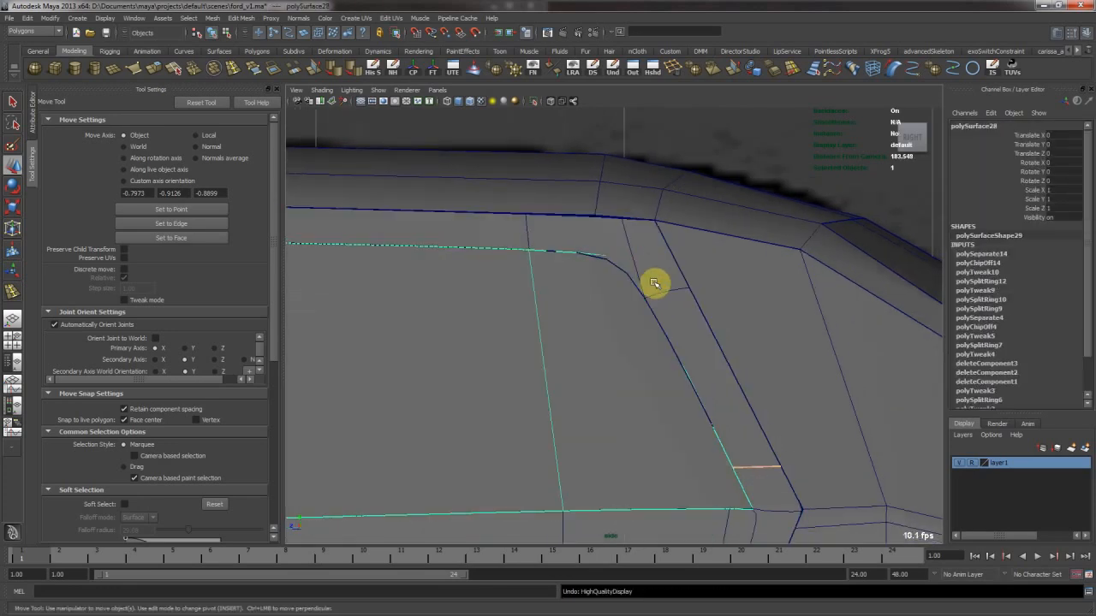
Undo the remaining edge loops at the rear door's window corners, back to the smoothed frame without support loops
key("ctrl+z")
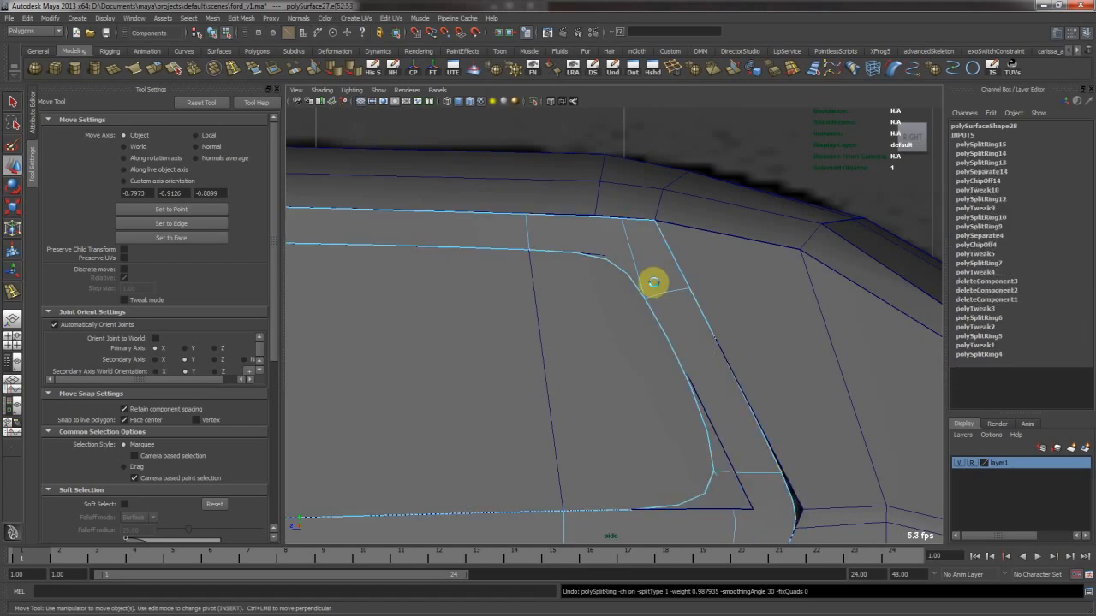
key("ctrl+z")
key("ctrl+z")
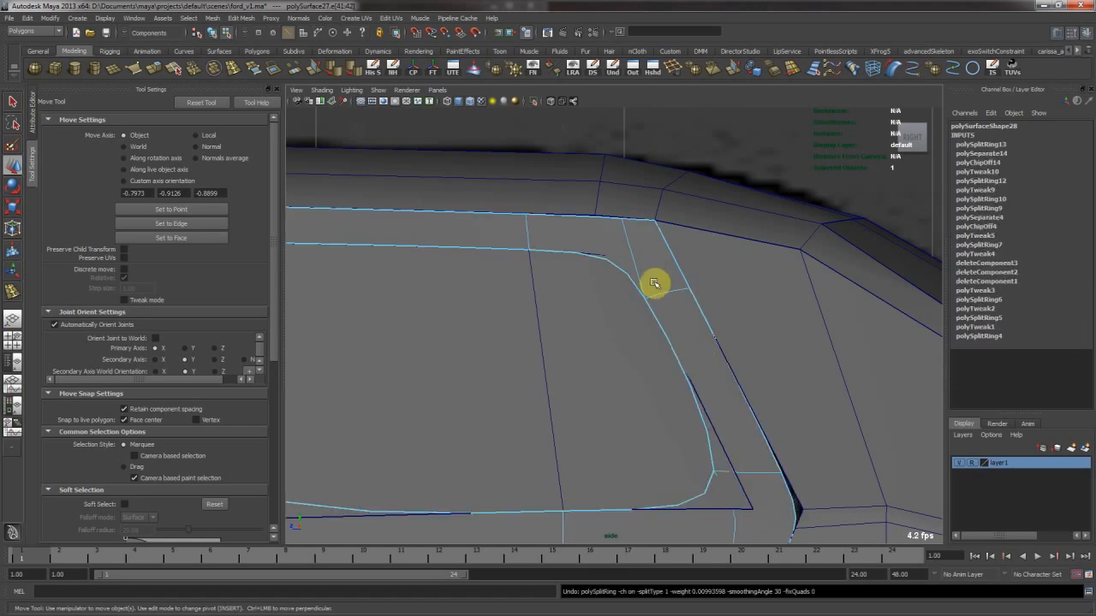
key("ctrl+z")
scroll(648, 278, "down", 5)
key("ctrl+z")
key("ctrl+z")
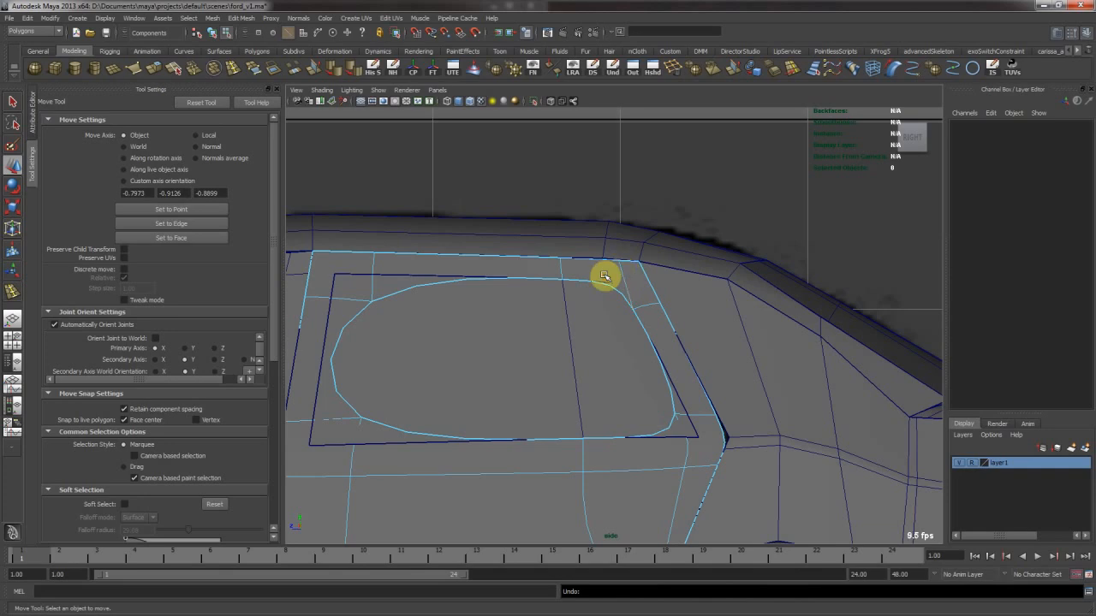
key("ctrl+z")
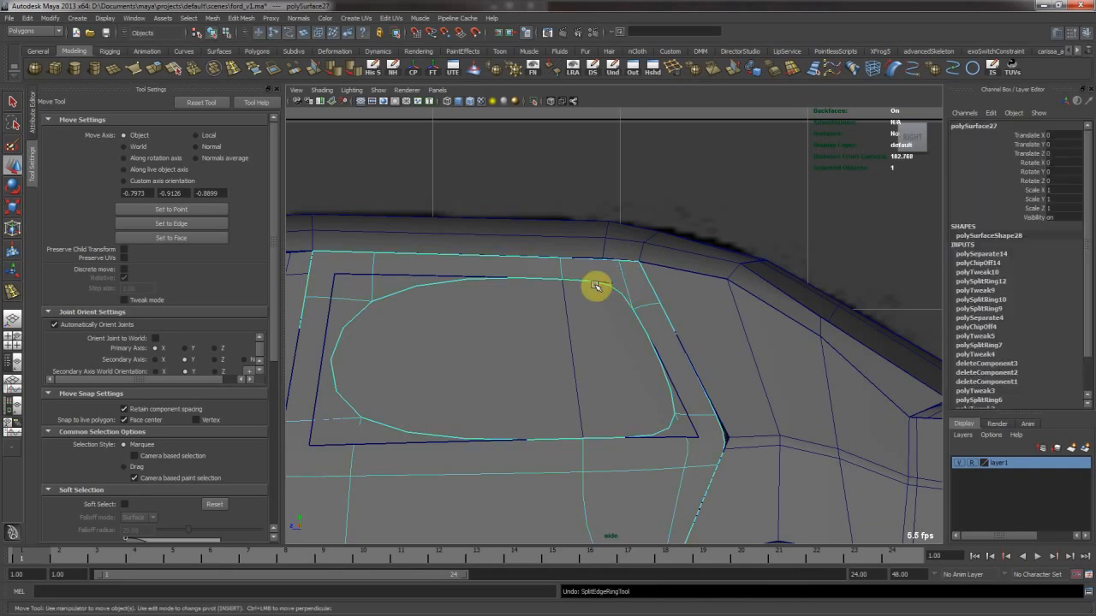
Turn off the smooth preview on the rear door frame and its window pane
left_click_drag(593, 283, 432, 312, "alt")
key("1")
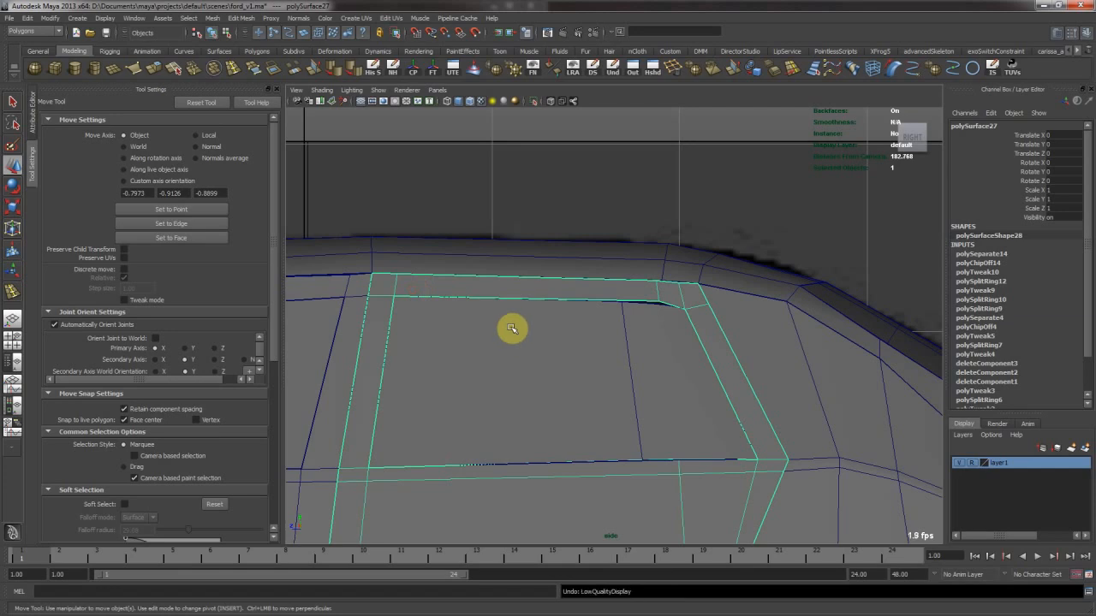
left_click(594, 340)
key("1")
left_click_drag(596, 341, 739, 351, "alt")
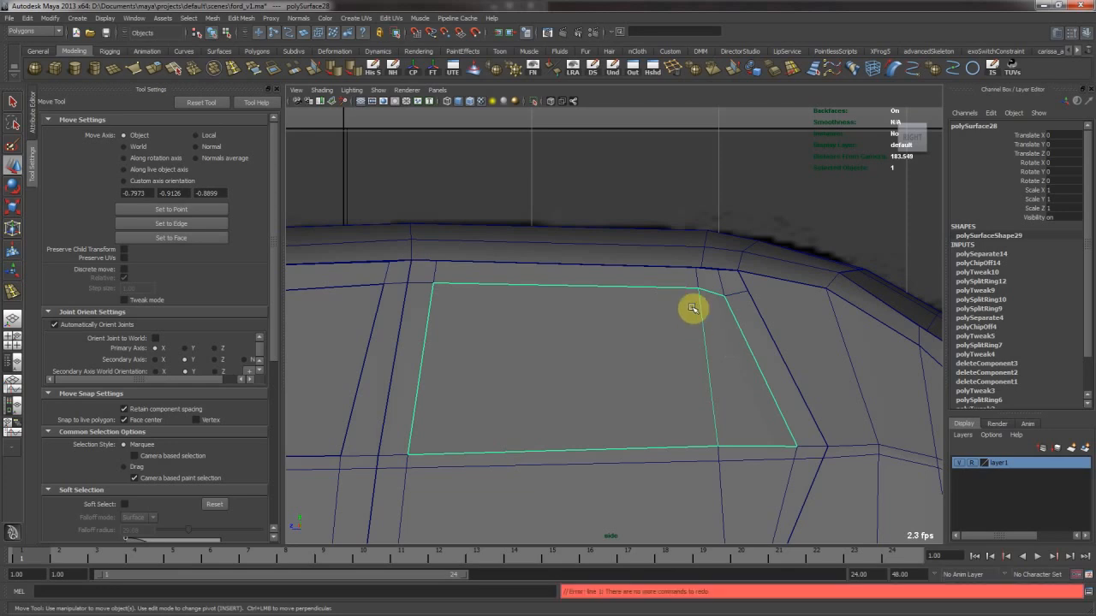
Insert support edge loops around the rear door's window opening corners and preview the door smoothed
left_click(420, 265)
right_click_drag(420, 264, 359, 214, "alt")
left_click(241, 70)
left_click_drag(553, 341, 697, 366)
left_click_drag(697, 366, 500, 351, "alt")
key("w")
left_click(496, 379)
key("3")
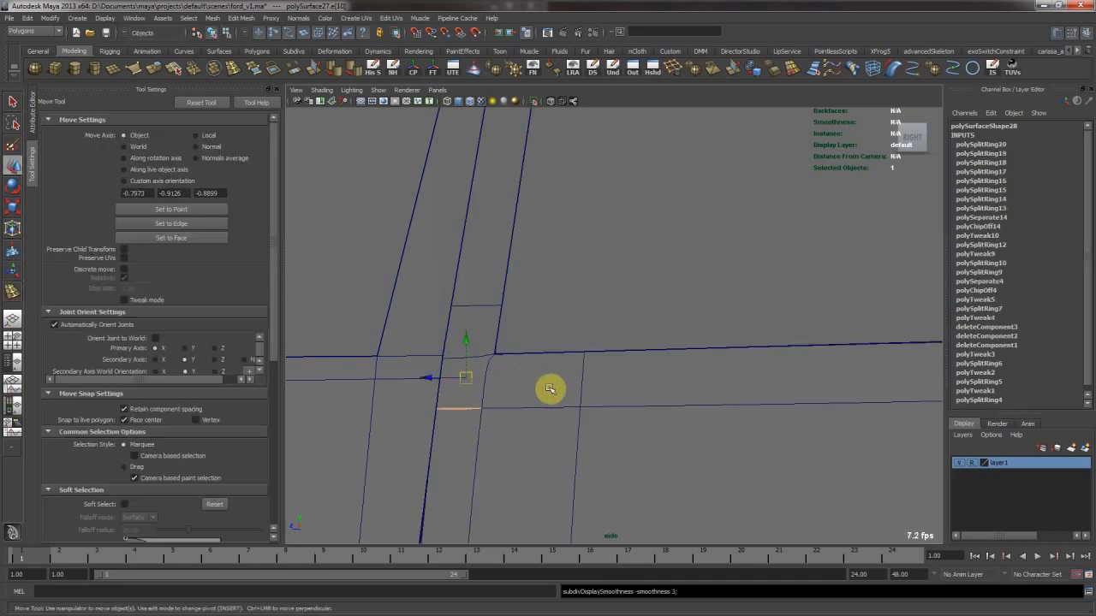
Compare the rear door frame with its window pane in smooth preview and return the door to unsmoothed display
right_click_drag(701, 391, 428, 325, "alt")
middle_click_drag(649, 411, 565, 432, "alt")
key("F8")
key("1")
key("3")
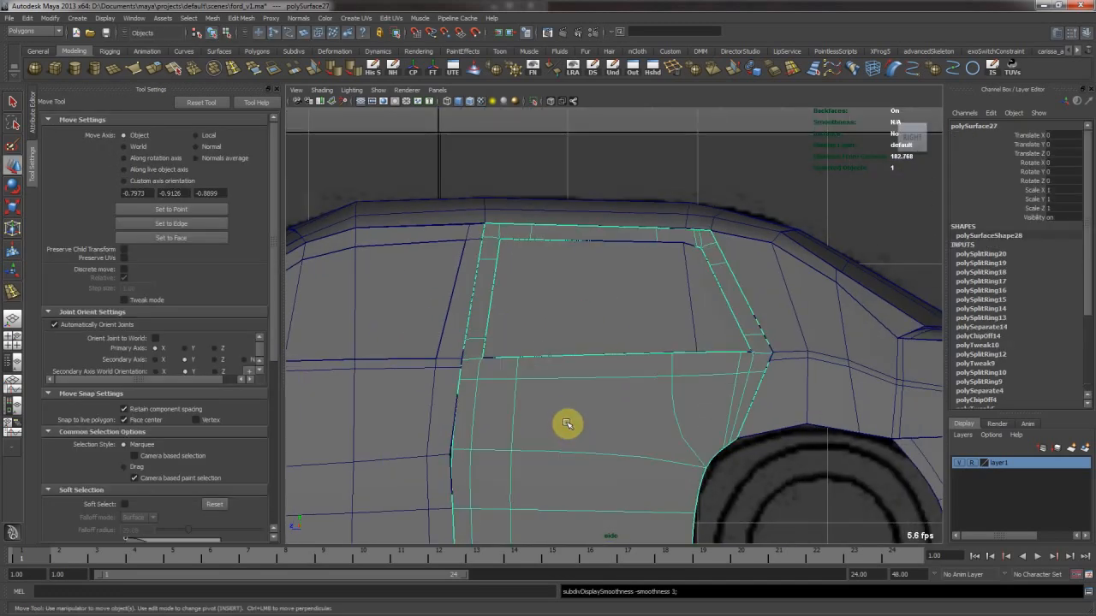
left_click(681, 272)
key("3")
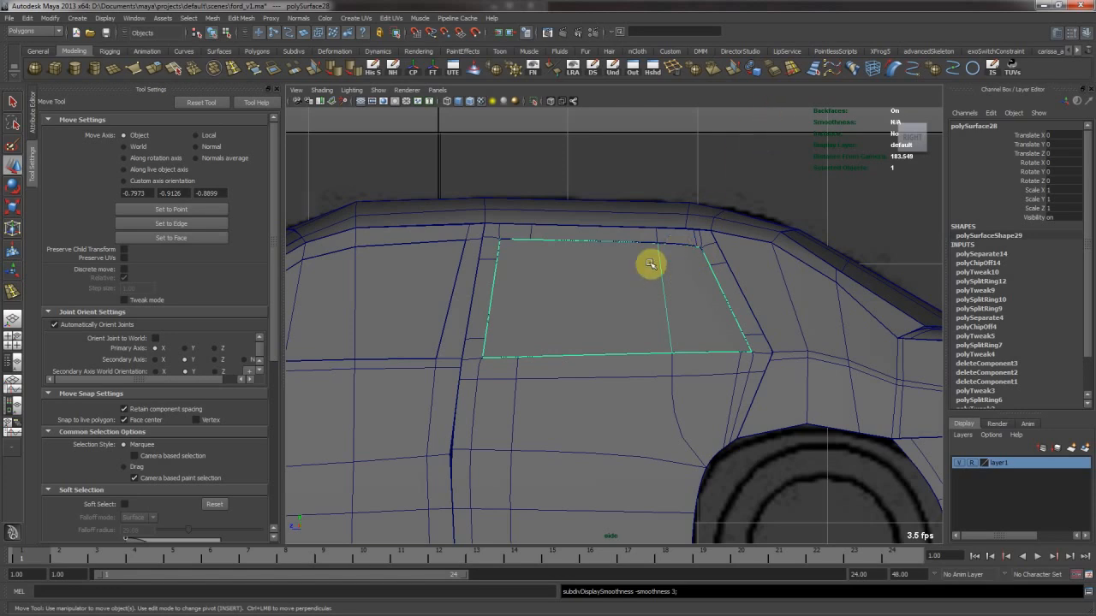
left_click(676, 128)
left_click(502, 391)
key("1")
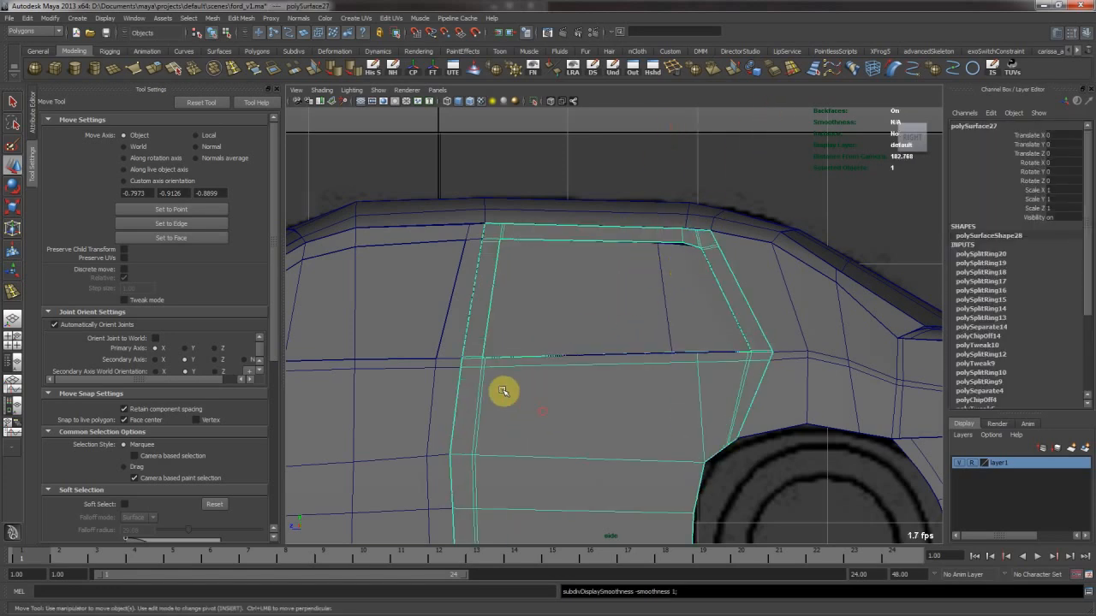
Insert a support edge loop down the front door, close beside the window opening's lower rear corner
left_click(604, 317)
middle_click_drag(499, 342, 714, 290, "alt")
left_click(558, 341)
middle_click_drag(558, 341, 712, 355, "alt")
right_click_drag(501, 349, 527, 353, "alt")
middle_click_drag(601, 345, 400, 381, "alt")
right_click_drag(472, 371, 667, 385, "alt")
middle_click_drag(542, 386, 545, 367, "alt")
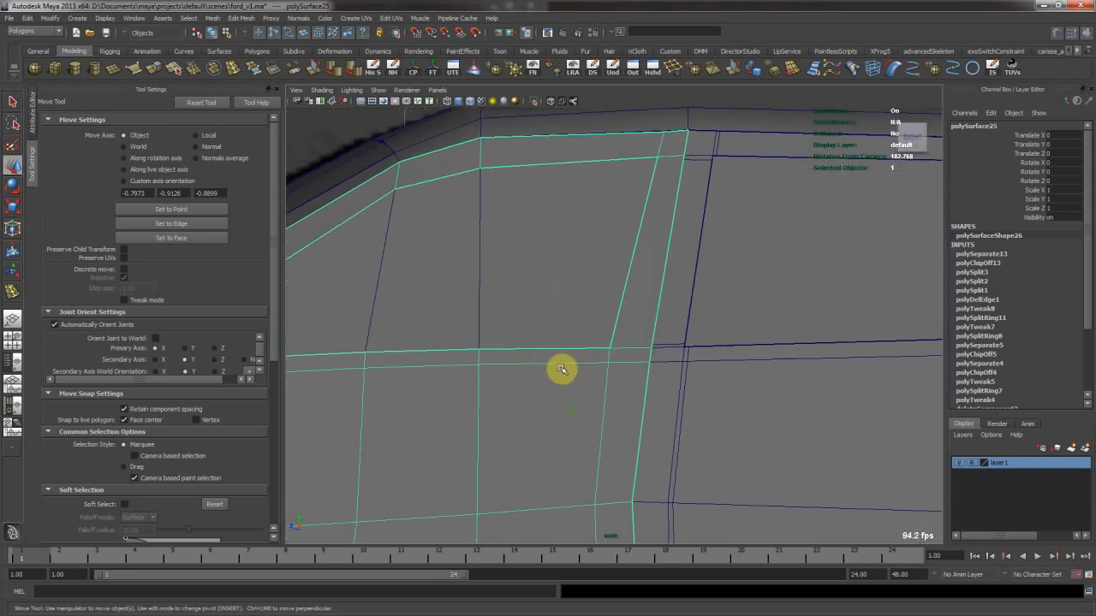
right_click_drag(545, 367, 625, 393, "alt")
key("g")
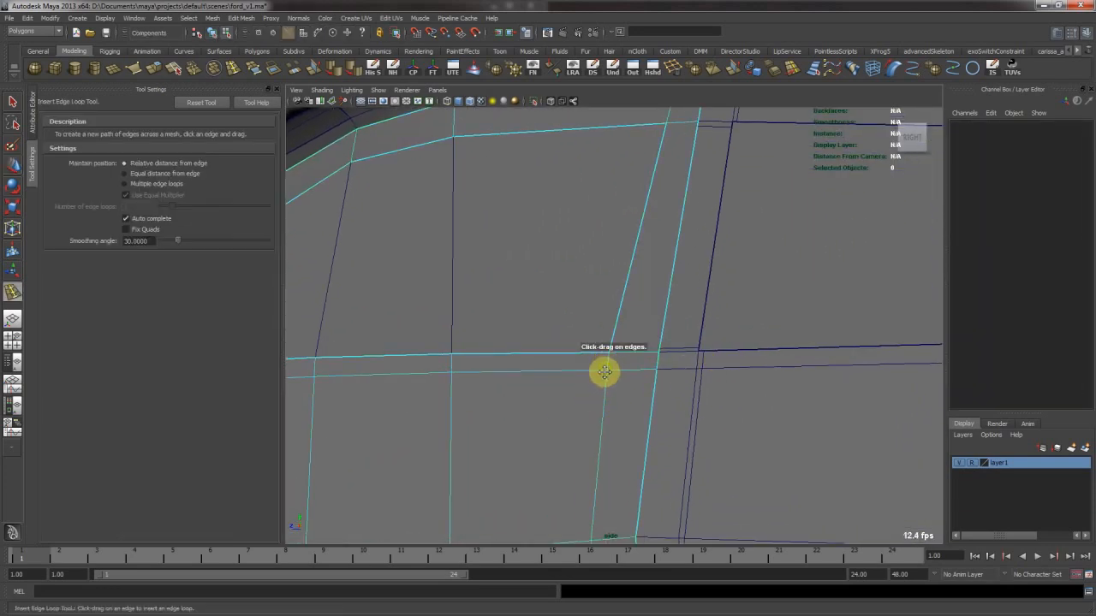
middle_click_drag(609, 359, 608, 370, "alt")
left_click_drag(596, 385, 606, 386)
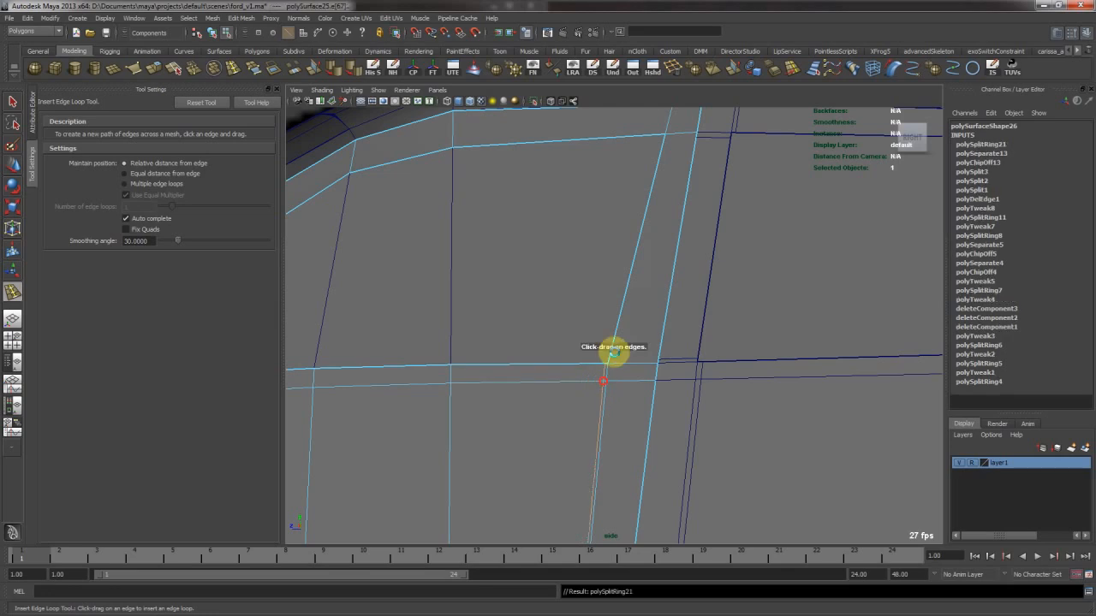
Insert support edge loops on the front door at the window opening's upper rear and lower front corners
middle_click_drag(567, 196, 566, 346, "alt")
right_click_drag(567, 347, 689, 293, "alt")
left_click_drag(675, 277, 680, 279)
middle_click_drag(539, 321, 813, 230, "alt")
middle_click_drag(518, 351, 773, 243, "alt")
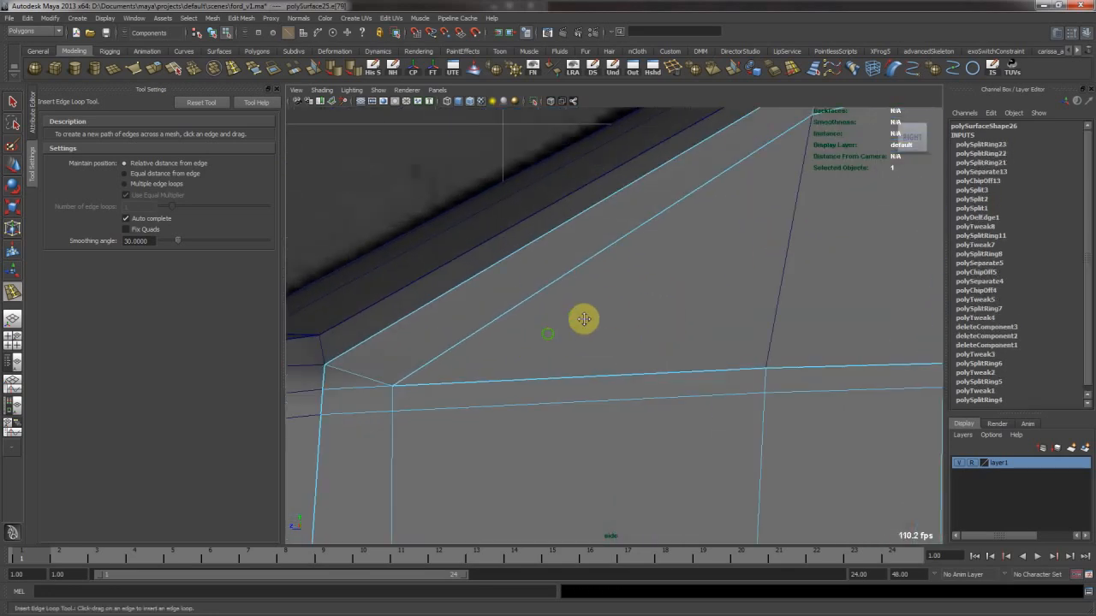
middle_click_drag(558, 336, 598, 320, "alt")
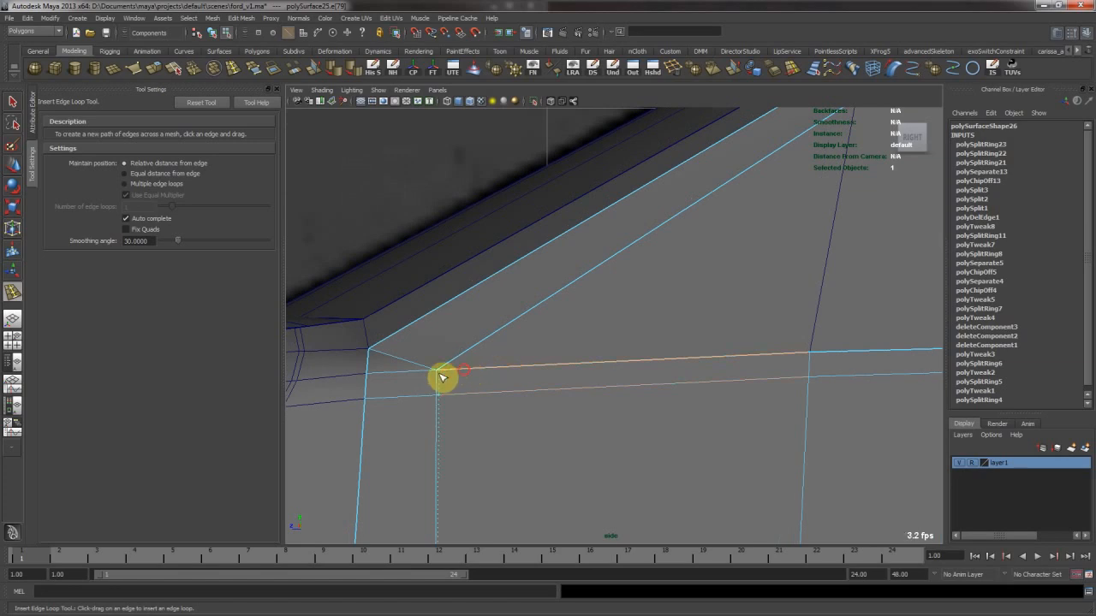
left_click_drag(442, 374, 443, 368)
middle_click_drag(679, 241, 511, 384, "alt")
middle_click_drag(648, 283, 551, 355, "alt")
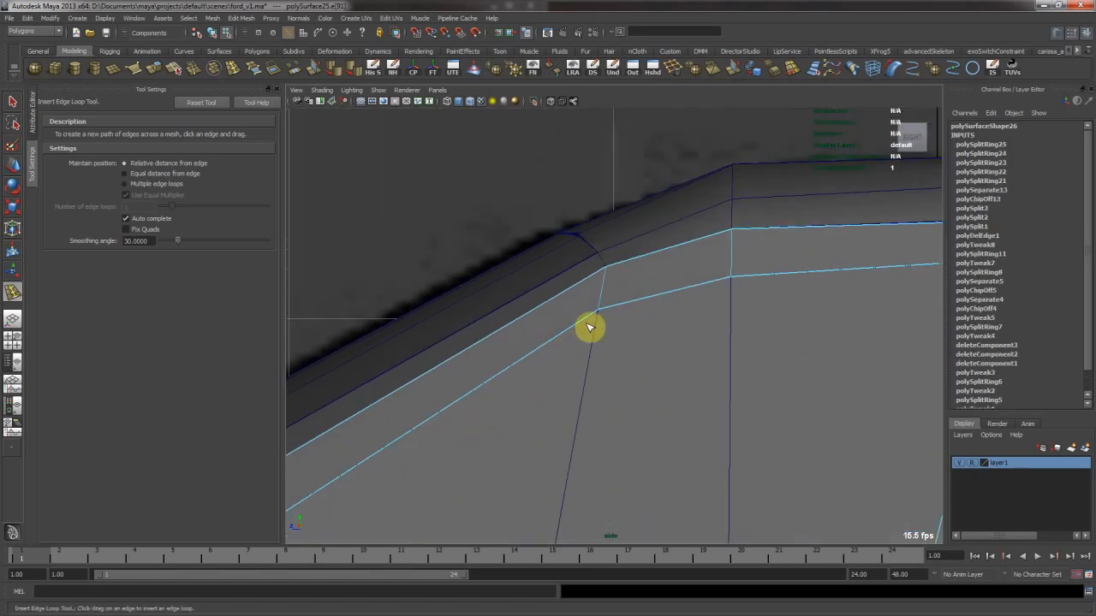
Preview the front door, its window pane and the adjoining roof and windshield panels smoothed
key("w")
right_click_drag(724, 327, 587, 299, "alt")
key("F8")
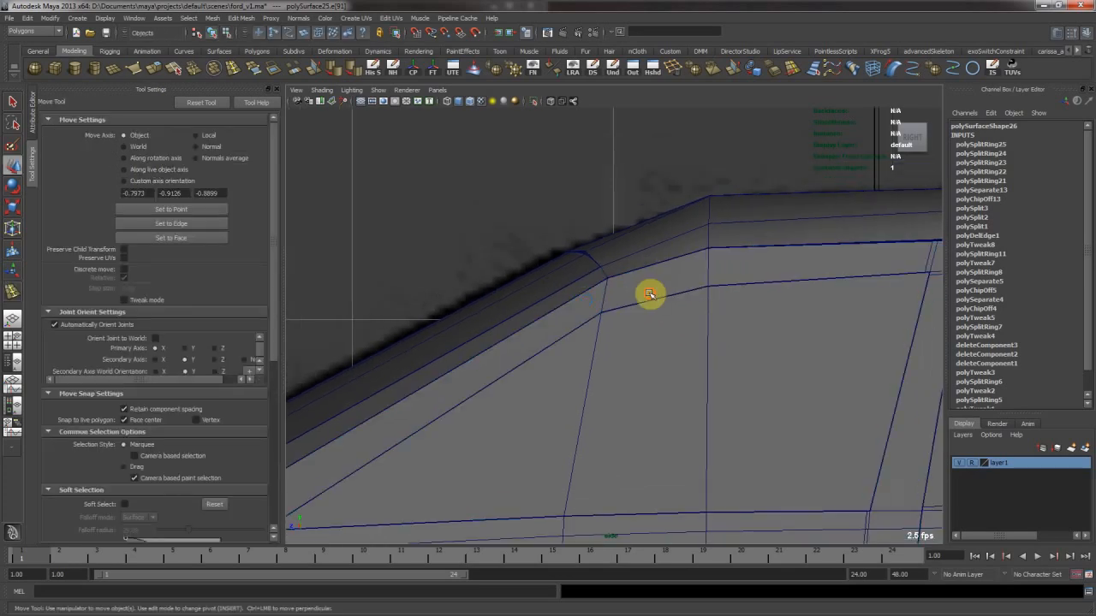
key("3")
left_click(612, 371)
left_click(657, 247)
left_click(650, 330)
left_click(660, 242)
left_click(541, 275)
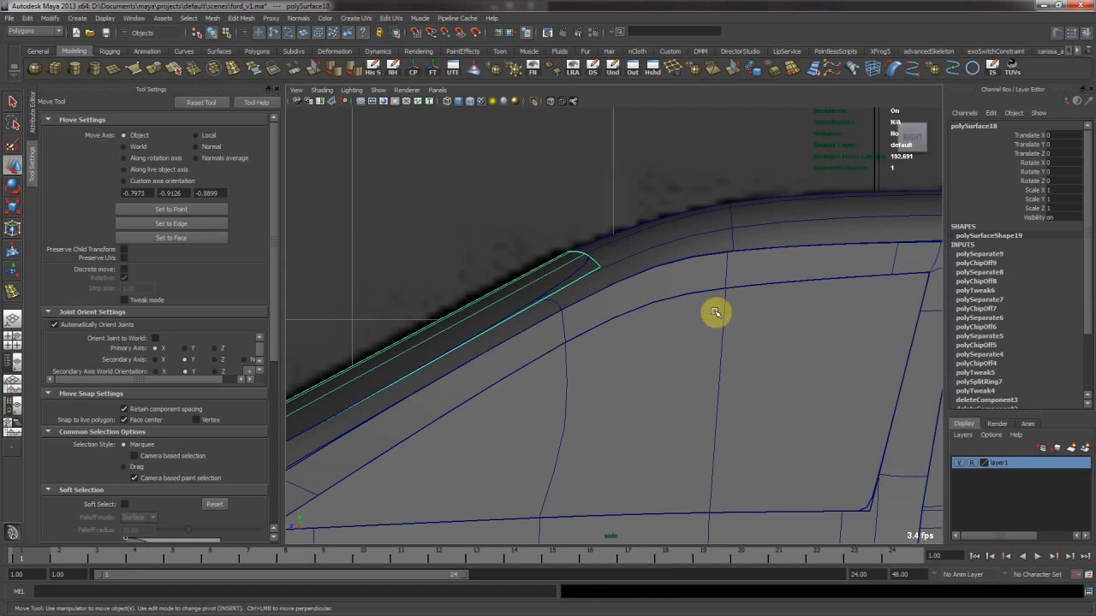
Examine the smoothed front door and window edges in side view and turn off the door's smooth preview
right_click_drag(716, 311, 566, 370, "alt")
left_click(633, 377)
right_click_drag(633, 377, 647, 335, "alt")
middle_click_drag(648, 334, 640, 309, "alt")
left_click(665, 208)
right_click_drag(738, 373, 648, 351, "alt")
middle_click_drag(648, 352, 628, 324, "alt")
left_click(655, 381)
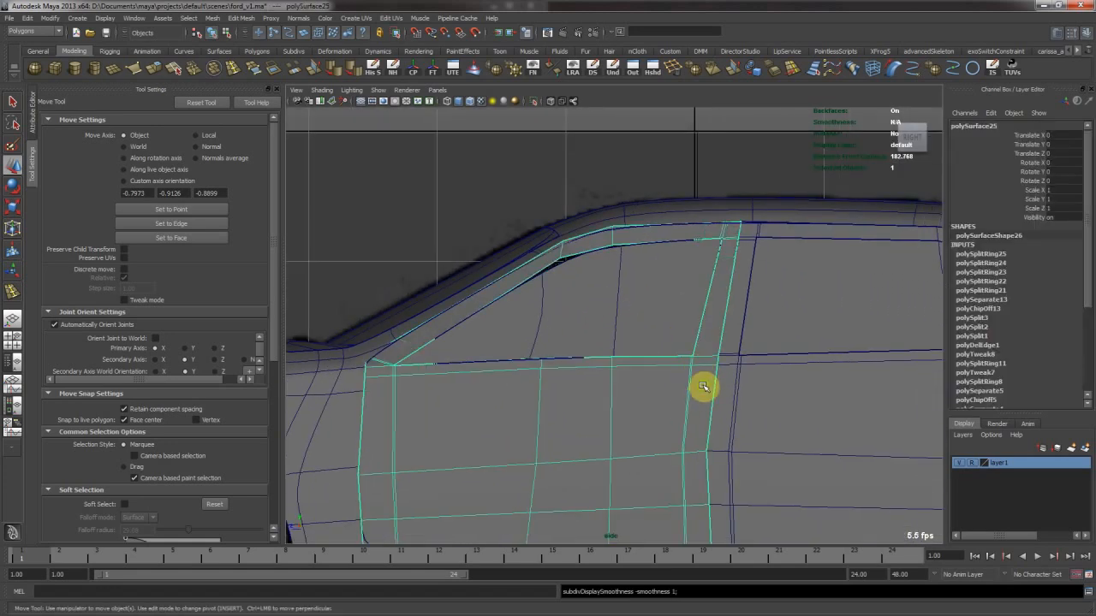
Insert an edge loop across the front door's rear pillar at the lower window corner and preview the door smoothed
scroll(702, 386, "up", 10)
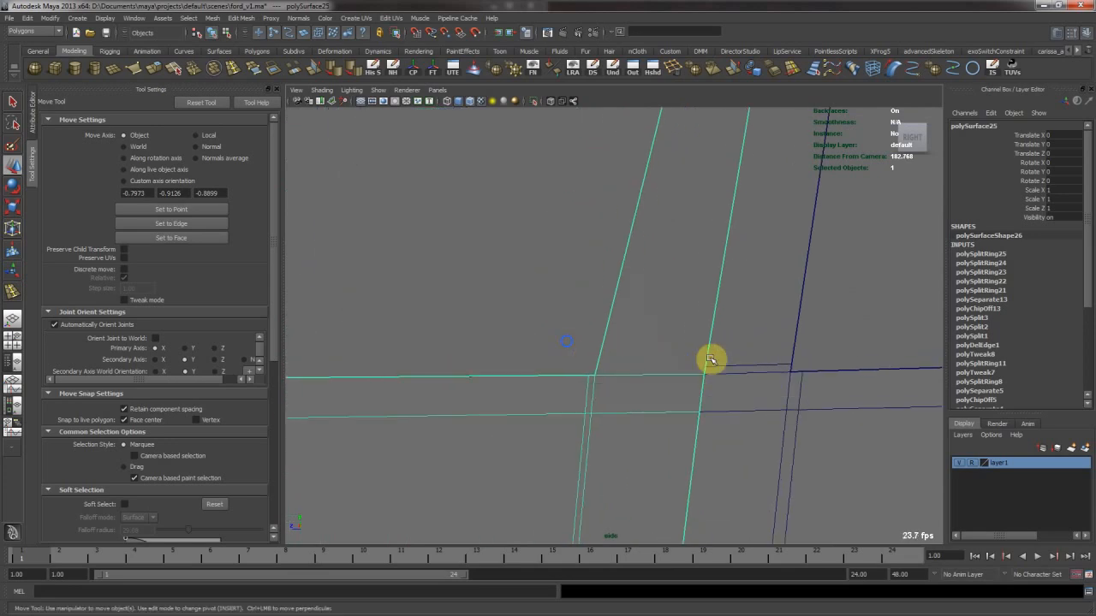
key("g")
left_click_drag(708, 357, 705, 368)
key("w")
key("F8")
left_click(599, 397)
key("3")
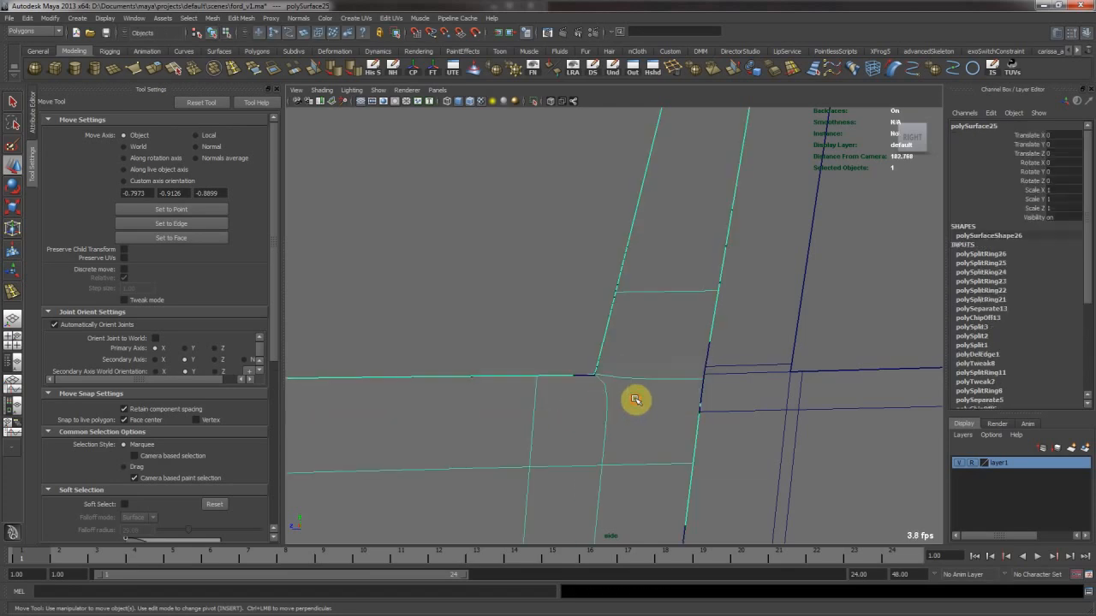
Check the panels around the front door window in side view and switch to the perspective view
scroll(753, 360, "down", 5)
left_click(455, 188)
left_click(498, 231)
left_click(514, 265)
key("1")
left_click(537, 180)
right_click_drag(719, 265, 595, 240, "alt")
key("space")
key("space")
right_click_drag(684, 291, 539, 313, "alt")
left_click_drag(538, 314, 690, 322, "alt")
right_click_drag(690, 323, 517, 310, "alt")
right_click_drag(616, 280, 512, 278, "alt")
Select the body panels together and inspect the front pillar area in perspective
left_click_drag(402, 261, 807, 463)
left_click(789, 385)
left_click_drag(794, 381, 754, 387, "alt")
left_click(623, 313)
right_click_drag(573, 311, 707, 325, "alt")
left_click(603, 375)
left_click_drag(687, 375, 665, 391, "alt")
left_click(657, 380, "shift")
mouse_move(646, 321)
left_mouse_down("alt")
mouse_move(665, 337)
mouse_move(648, 303)
mouse_move(640, 323)
left_mouse_up("alt")
Unsmooth the roof and fender panel and insert an edge loop near the top of its front pillar
left_click(667, 355)
key("1")
right_click_drag(638, 262, 663, 350, "alt")
left_click_drag(662, 350, 626, 248, "alt")
key("g")
left_click(655, 350)
left_click(642, 261)
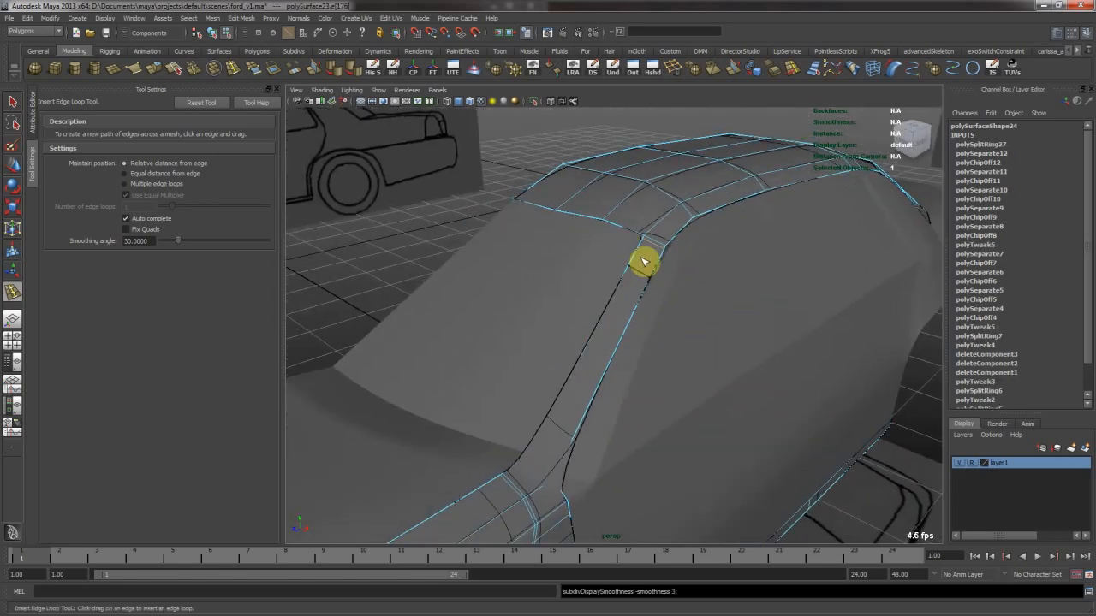
Insert another edge loop at the base of the front pillar where it meets the fender
key("1")
scroll(633, 374, "up", 3)
middle_click_drag(547, 467, 629, 407, "alt")
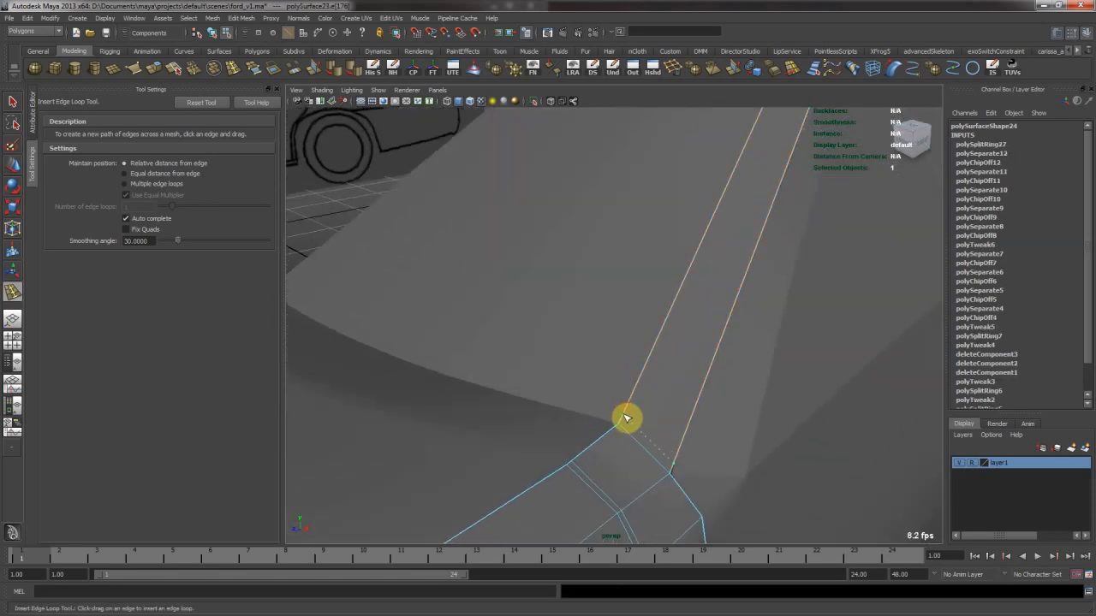
left_click(621, 418)
Select all body panels and turn on their smooth preview
key("w")
right_click_drag(650, 402, 516, 281, "alt")
key("1")
left_click(497, 266)
left_click_drag(491, 282, 795, 459)
key("3")
Examine the gap between the front door frame and the roof panel along the front pillar
left_click(536, 208)
left_click_drag(687, 339, 662, 325, "alt")
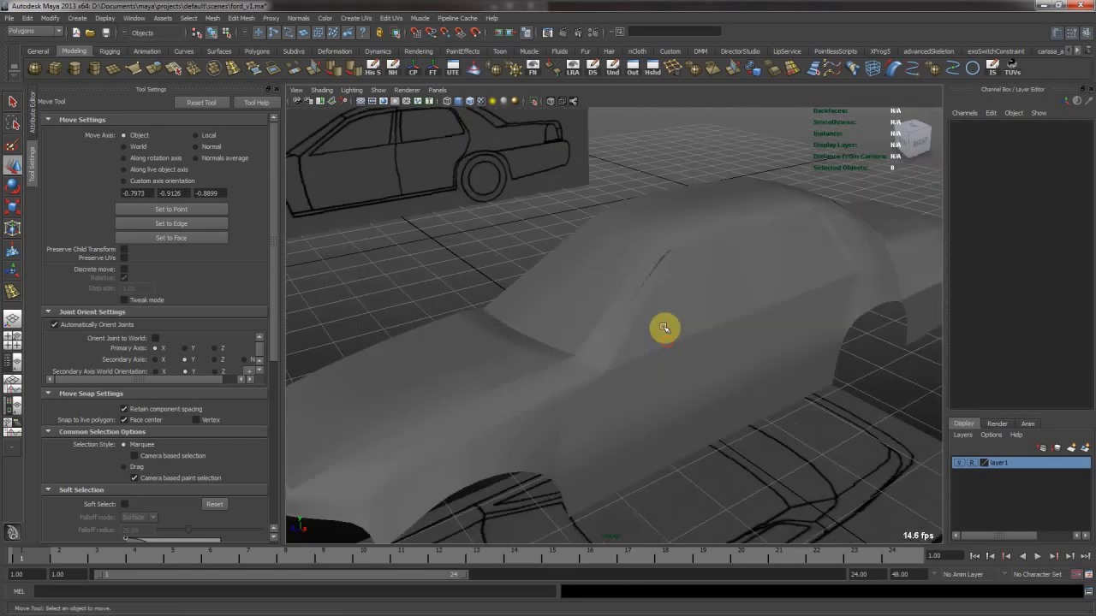
left_click(663, 327)
left_click(687, 343)
left_click(671, 244)
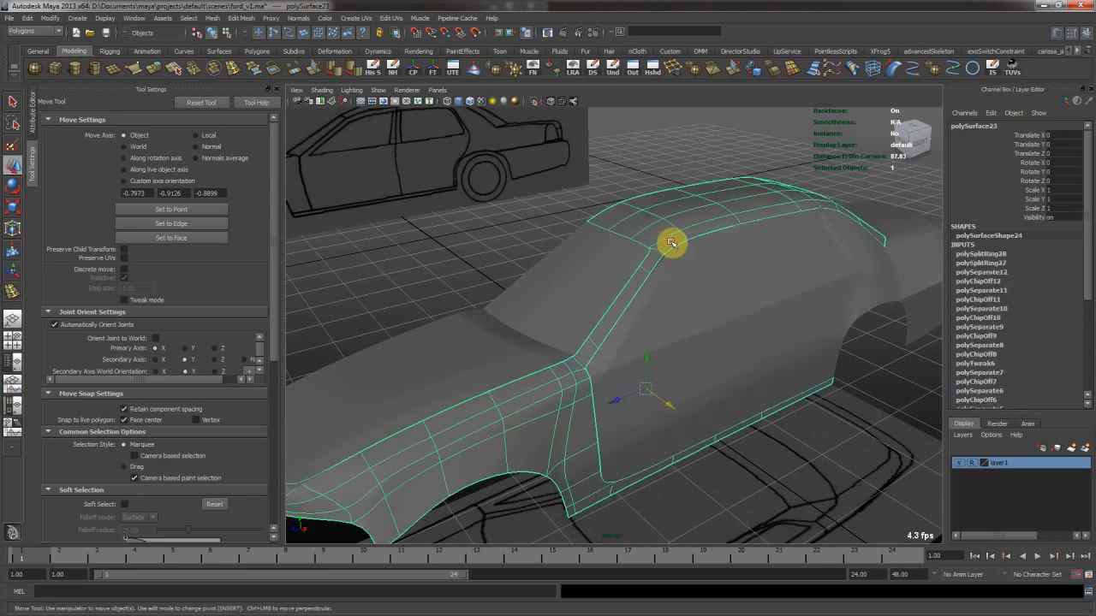
left_click(676, 265)
left_click(673, 247)
left_click_drag(672, 246, 620, 348, "alt")
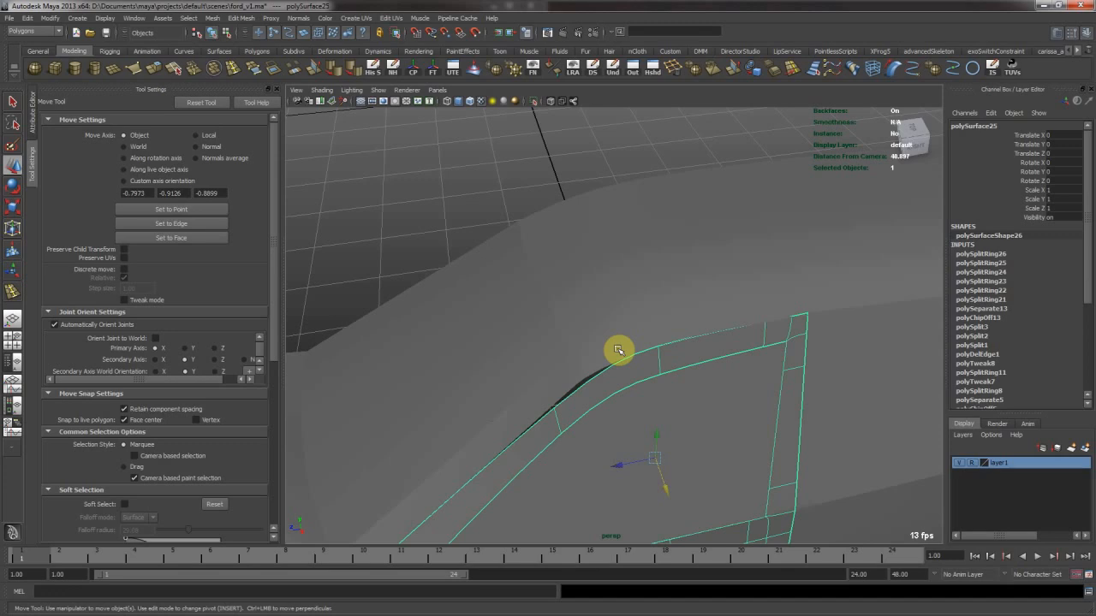
Return to the side view and turn off the smooth preview on the front door and its window pane
key("space")
key("space")
scroll(614, 306, "up", 5)
right_click_drag(614, 306, 762, 397, "alt")
middle_click_drag(607, 353, 468, 461, "alt")
key("1")
left_click(573, 326)
key("1")
left_click(589, 435)
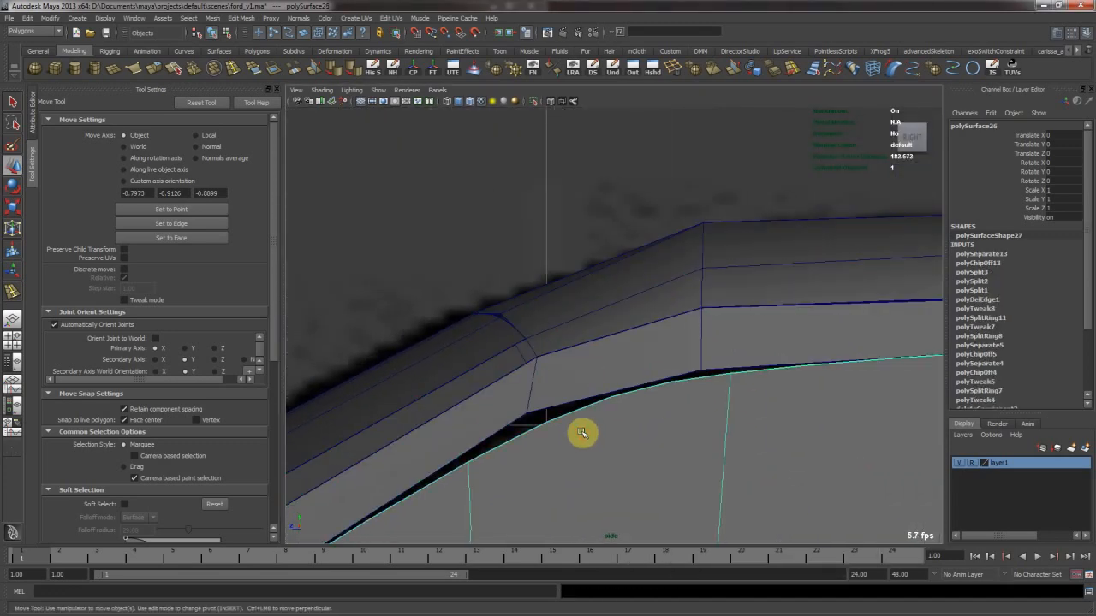
key("1")
Insert a support edge loop across the front door frame just ahead of its upper front corner
left_click(553, 383)
middle_click_drag(550, 386, 649, 354, "alt")
scroll(648, 354, "up", 1)
key("g")
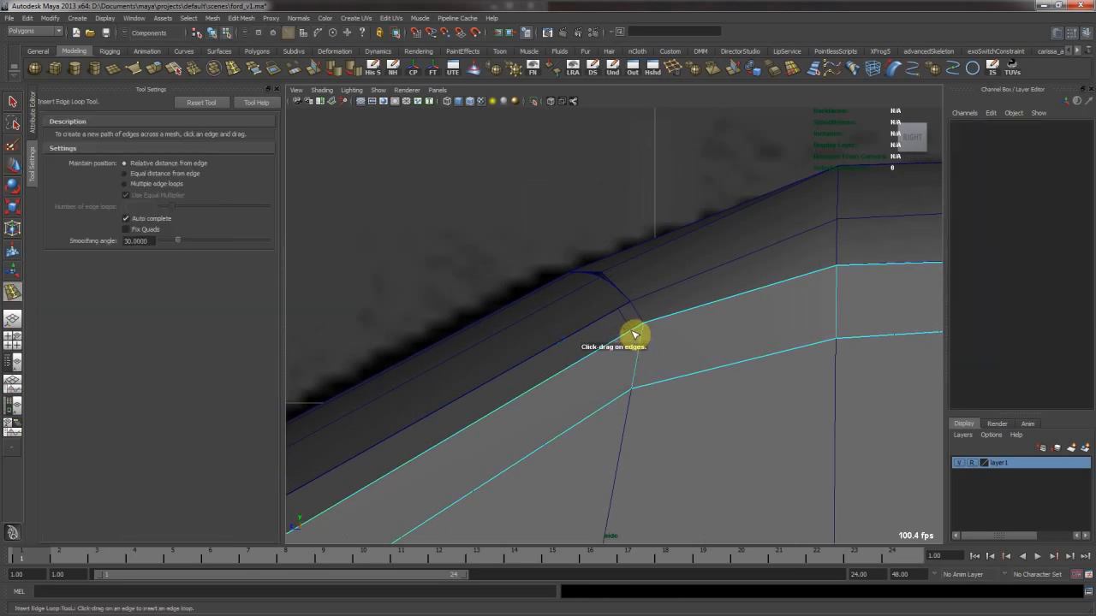
left_click(634, 334)
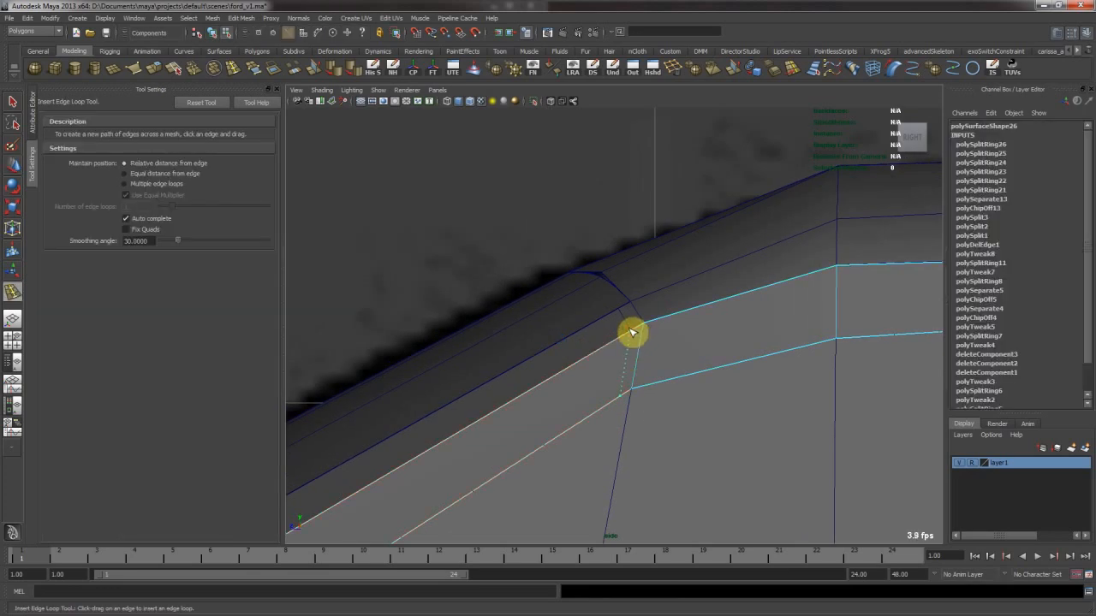
left_click(632, 332)
Preview the front door, window pane and roof panel smoothed to check their fit at the upper front corner
right_click_drag(665, 402, 579, 424, "alt")
middle_click_drag(579, 424, 589, 351, "alt")
mouse_move(587, 447)
middle_mouse_down("alt")
mouse_move(635, 282)
mouse_move(637, 346)
middle_mouse_up("alt")
key("w")
right_click_drag(662, 288, 682, 248)
middle_click_drag(678, 253, 640, 320, "alt")
right_click_drag(644, 315, 727, 235)
key("3")
left_click(685, 203)
key("3")
left_click(668, 160)
key("3")
left_click(683, 284)
Try to insert an edge loop across the front window pane beside its upper front corner
key("g")
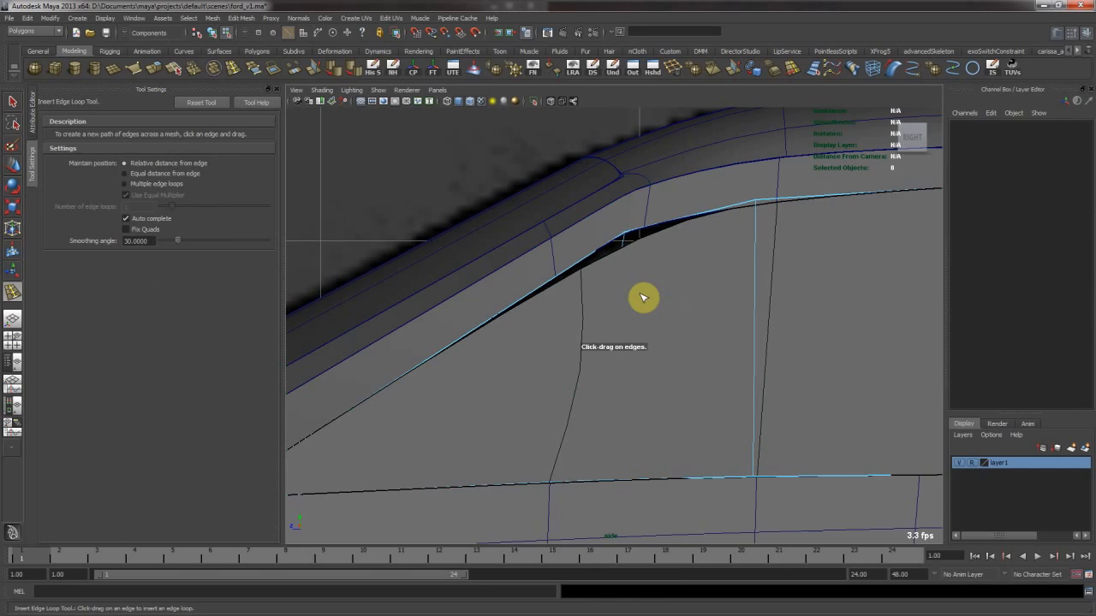
key("1")
key("w")
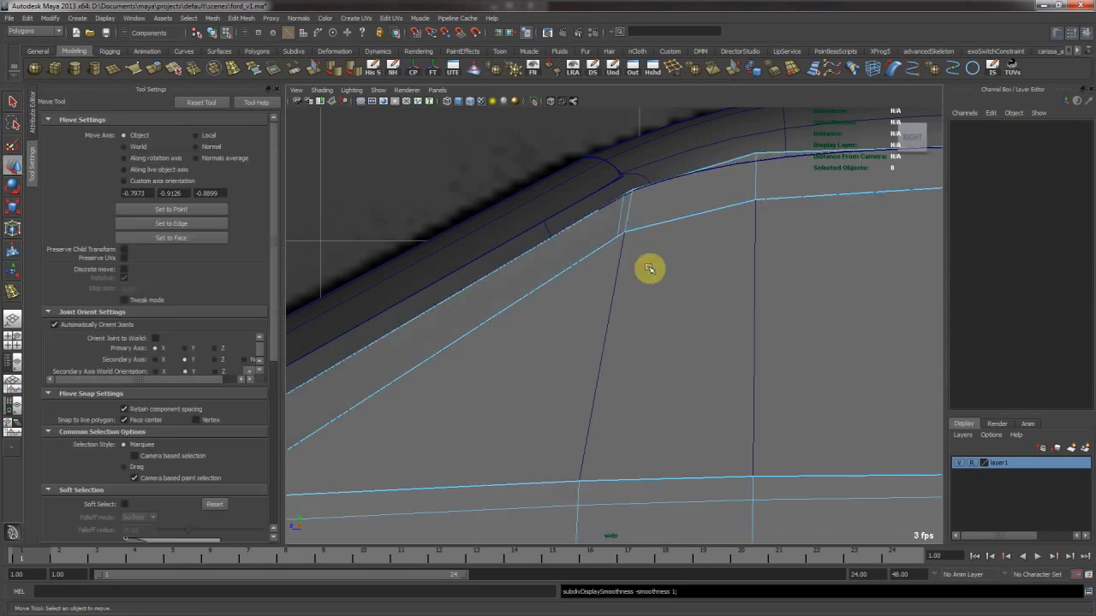
left_click(679, 244)
key("g")
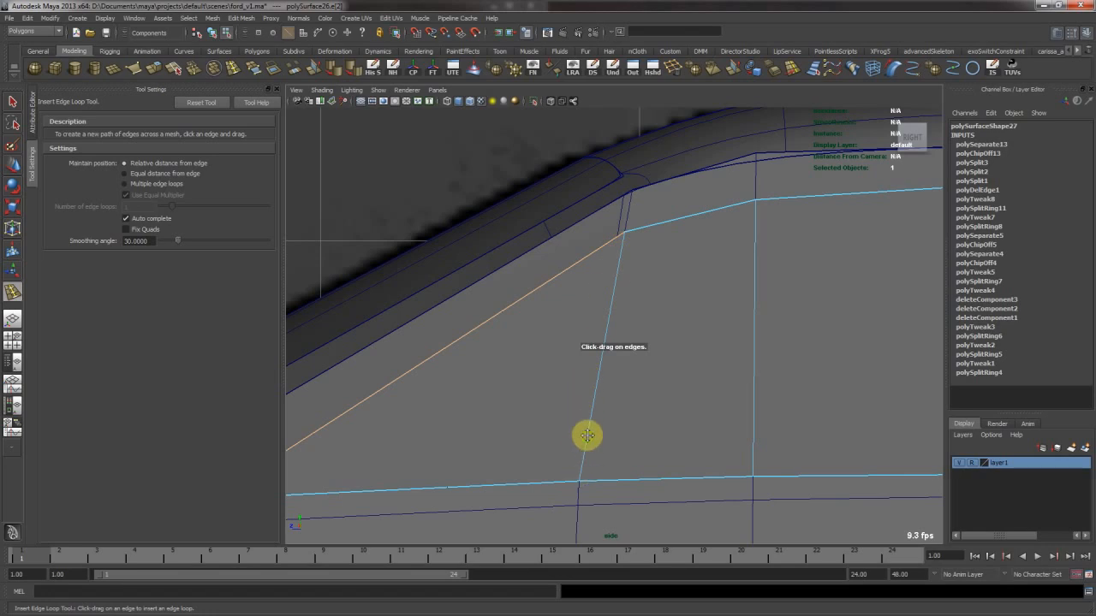
middle_click_drag(587, 435, 600, 419, "alt")
middle_click_drag(562, 332, 605, 326, "alt")
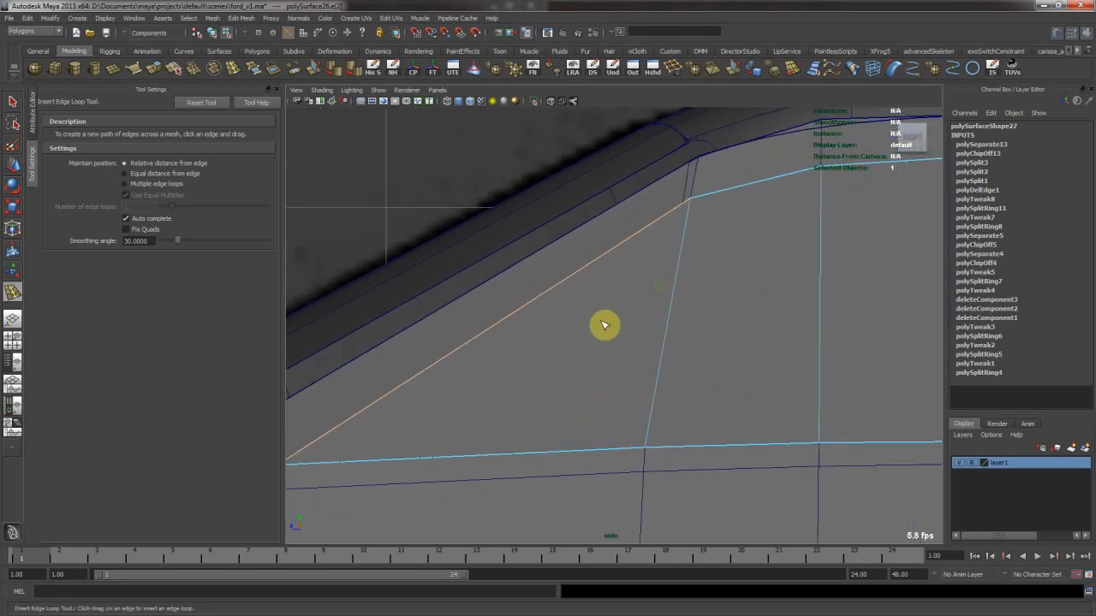
key("w")
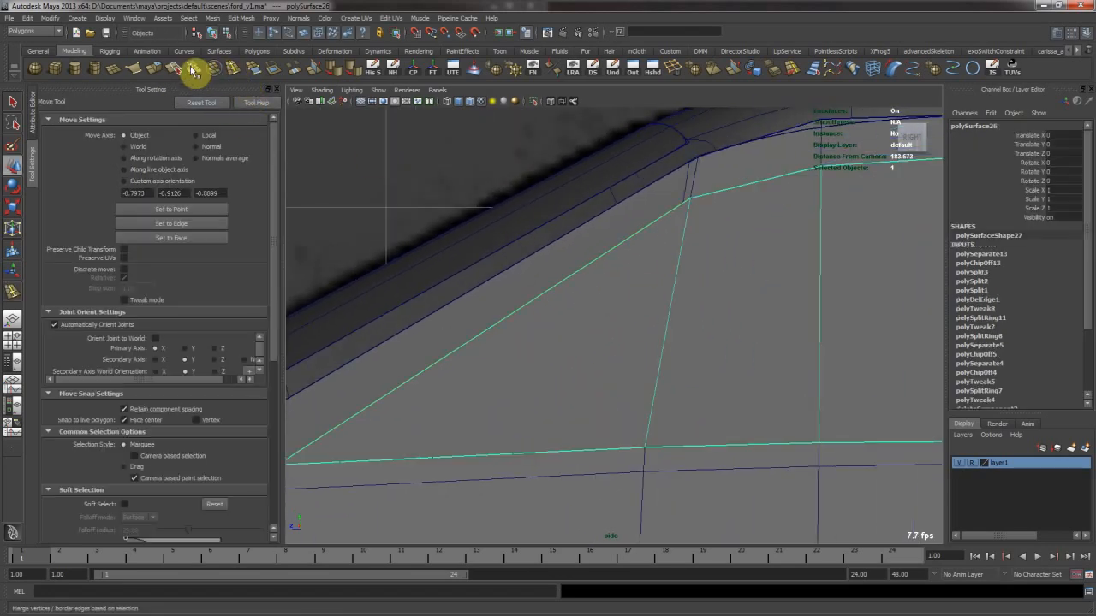
Cut the front window pane with the Split Polygon tool from its sloped upper edge, just ahead of the corner, to its lower edge
left_click(195, 70)
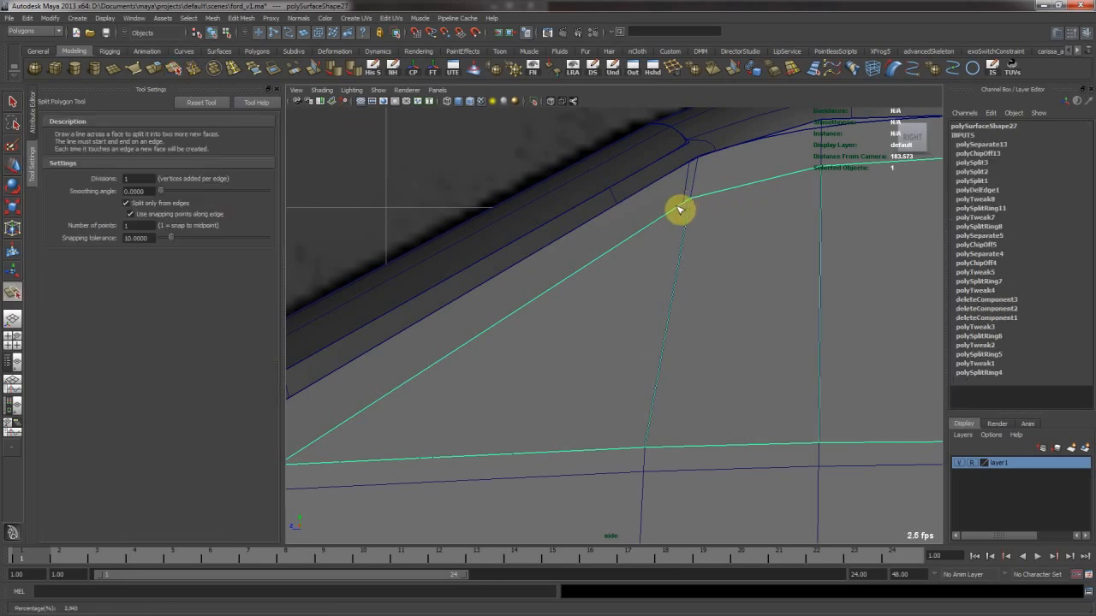
left_click(676, 216)
left_click(641, 450)
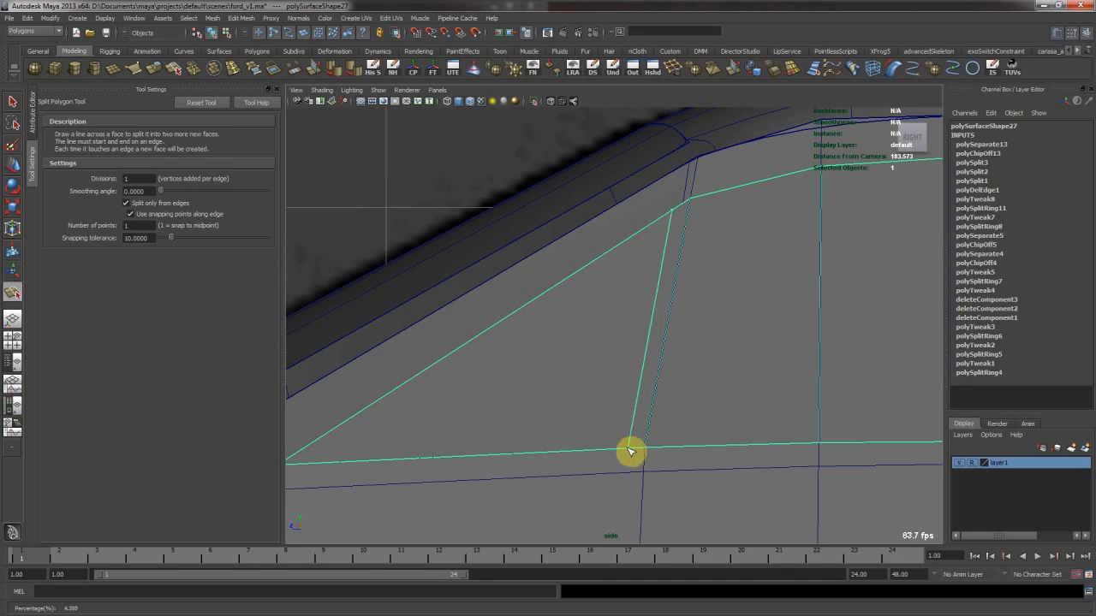
key("Return")
key("w")
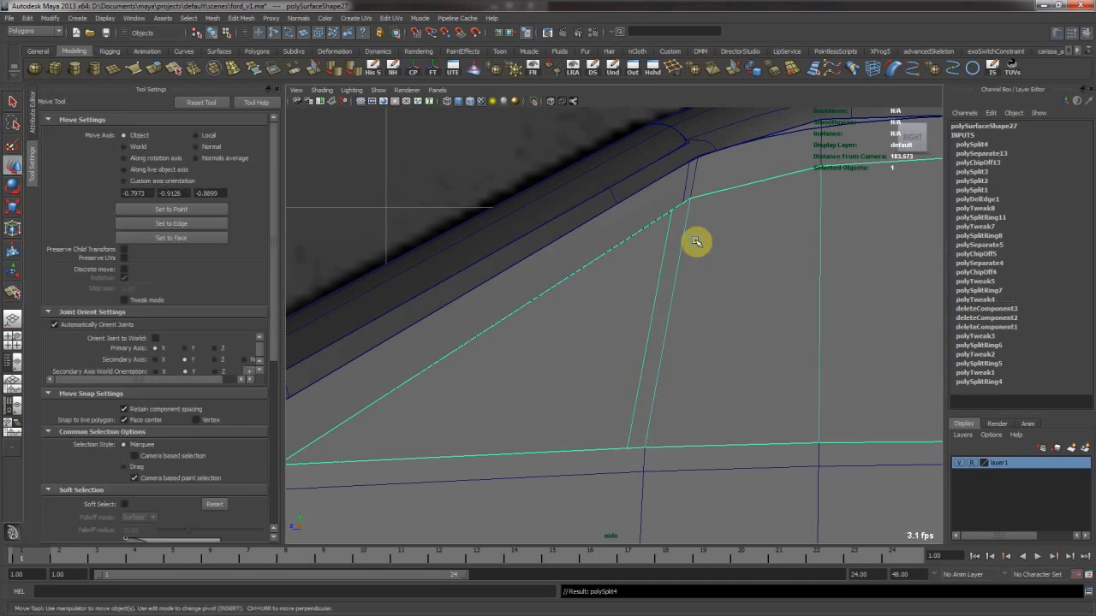
Move the upper and lower vertices of the front window pane's new cut closer to the edge running from its upper front corner
left_click(673, 212)
key("f")
right_click_drag(760, 251, 644, 237, "alt")
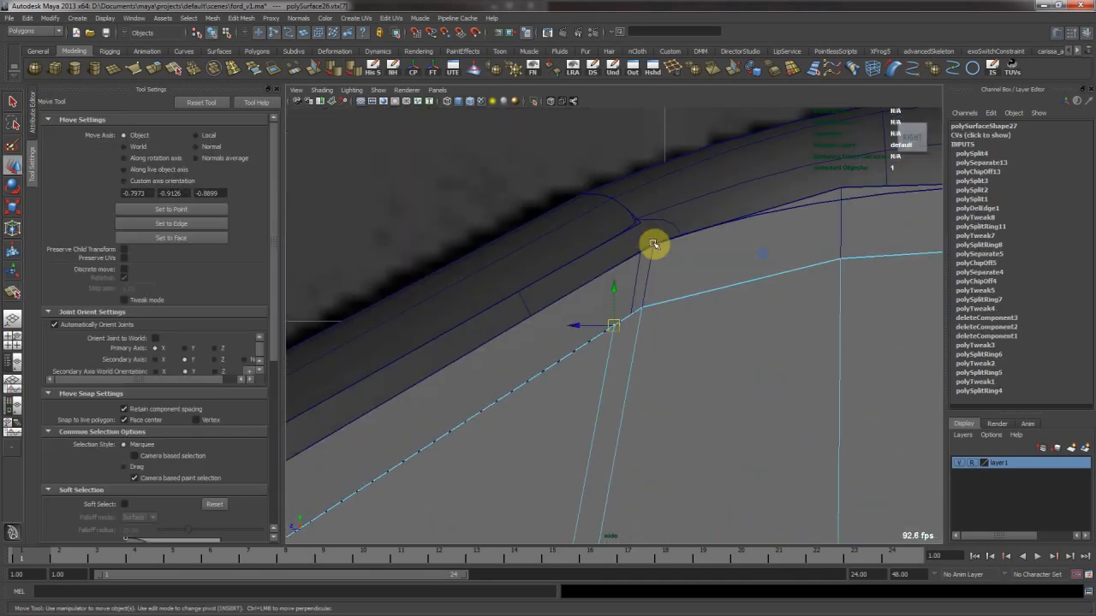
scroll(648, 317, "up", 5)
middle_click_drag(649, 314, 660, 294)
scroll(642, 352, "down", 5)
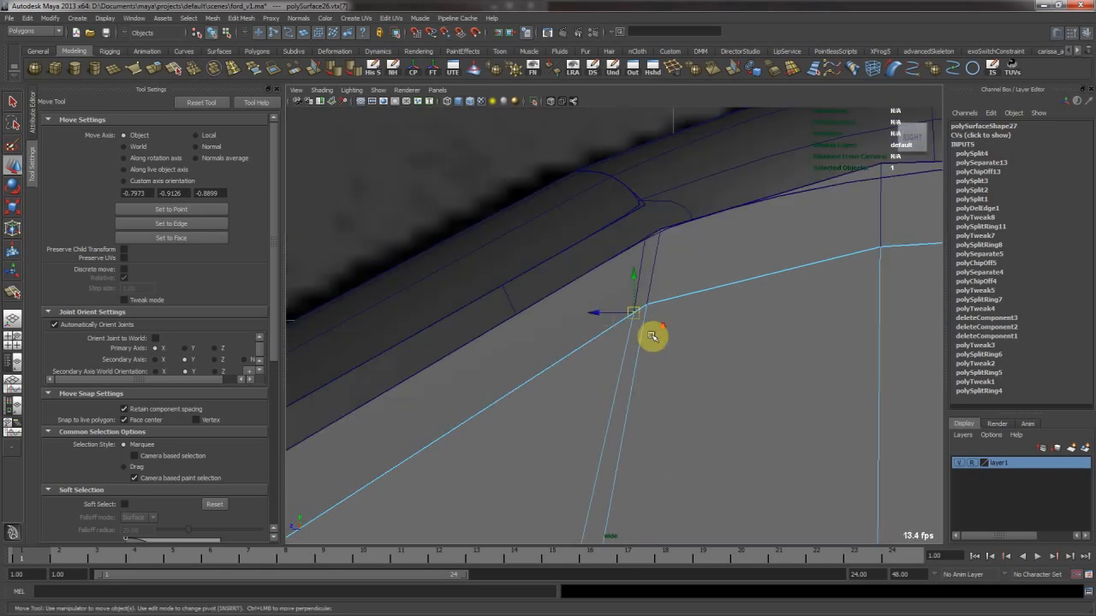
middle_click_drag(440, 415, 506, 297, "alt")
right_click_drag(505, 297, 834, 411, "alt")
left_click_drag(710, 313, 732, 364)
middle_click_drag(689, 352, 696, 354)
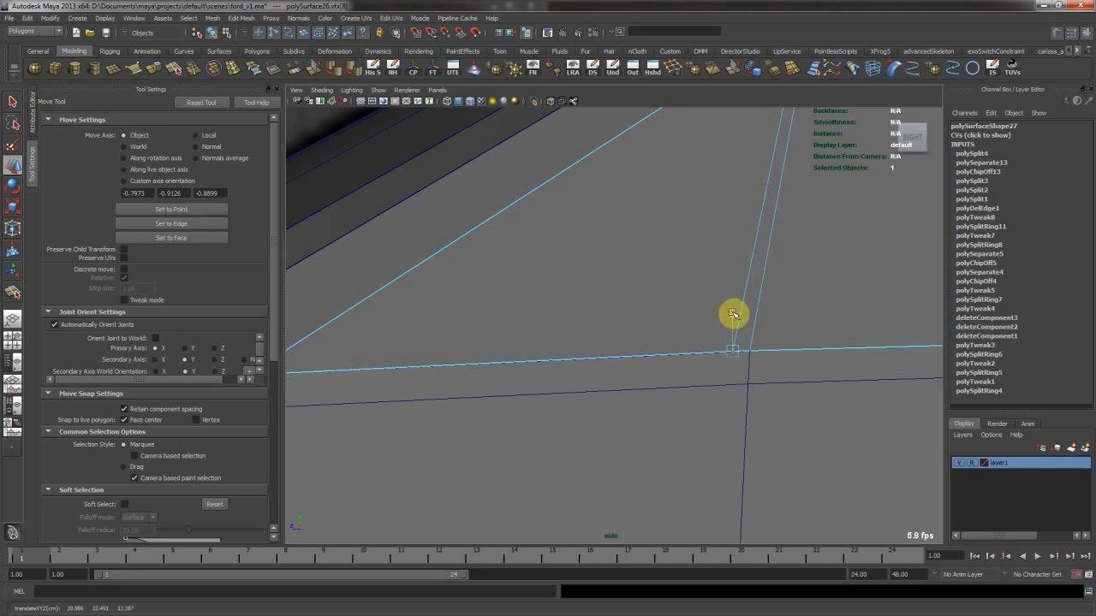
Preview the front window pane and front door smoothed, and check how they fit the surrounding roof frame and windshield pillar
right_click_drag(633, 333, 731, 255)
left_click(728, 255)
scroll(719, 239, "down", 3)
key("3")
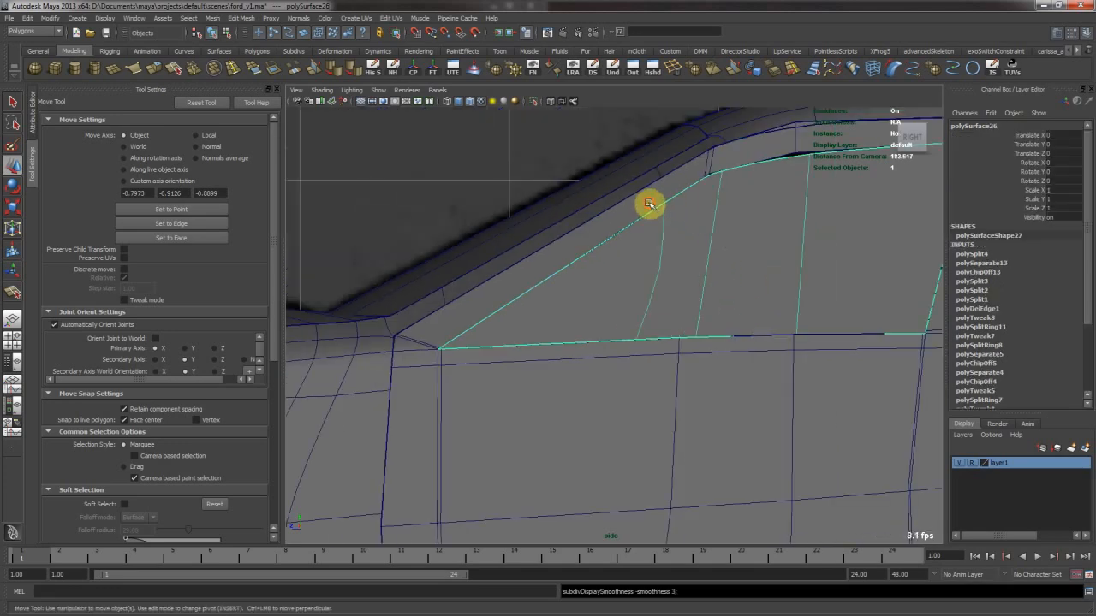
left_click(650, 204)
left_click(631, 180)
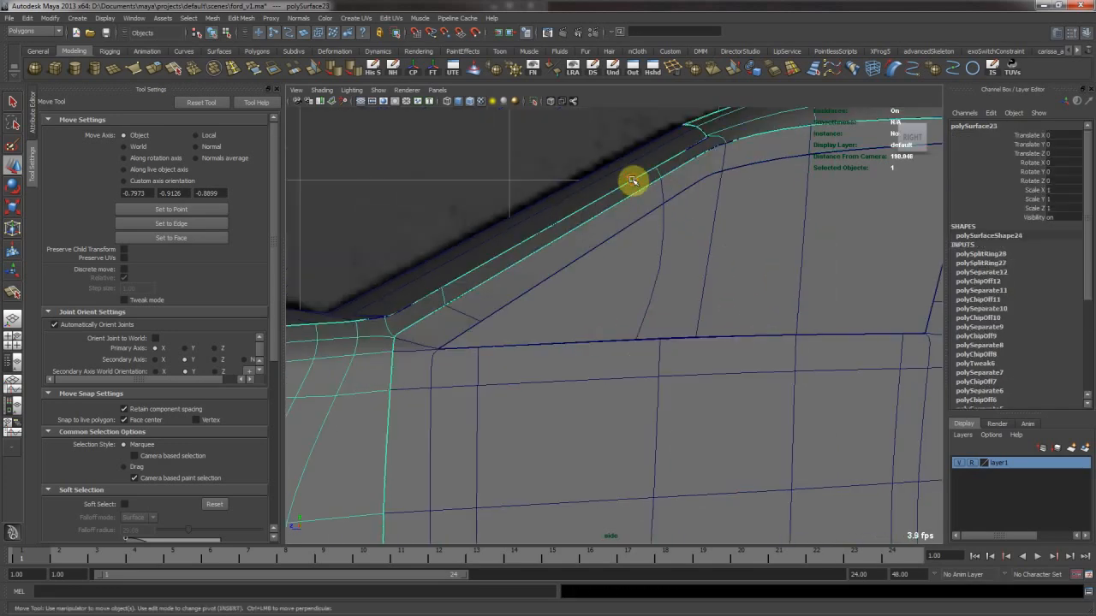
left_click(676, 248)
left_click(657, 201)
left_click(652, 174)
left_click(636, 161)
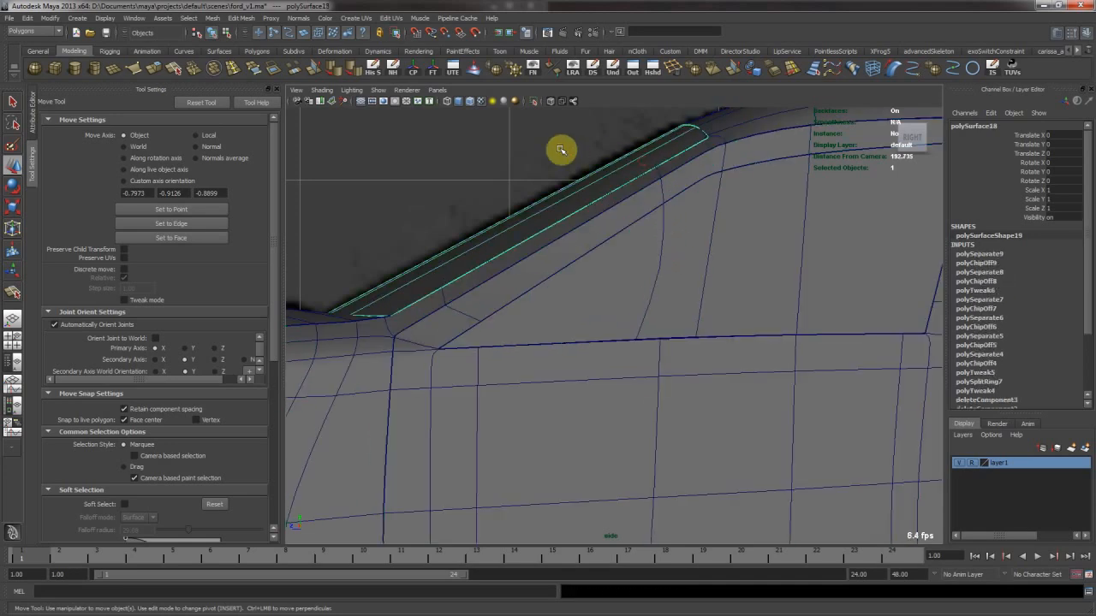
left_click(560, 150)
Examine the smoothed side body panel and its neighbouring door panels in the perspective view
key("space")
key("space")
right_click_drag(736, 230, 651, 323, "alt")
mouse_move(651, 322)
left_mouse_down("alt")
mouse_move(754, 298)
mouse_move(676, 264)
mouse_move(641, 305)
left_mouse_up("alt")
left_click(667, 300)
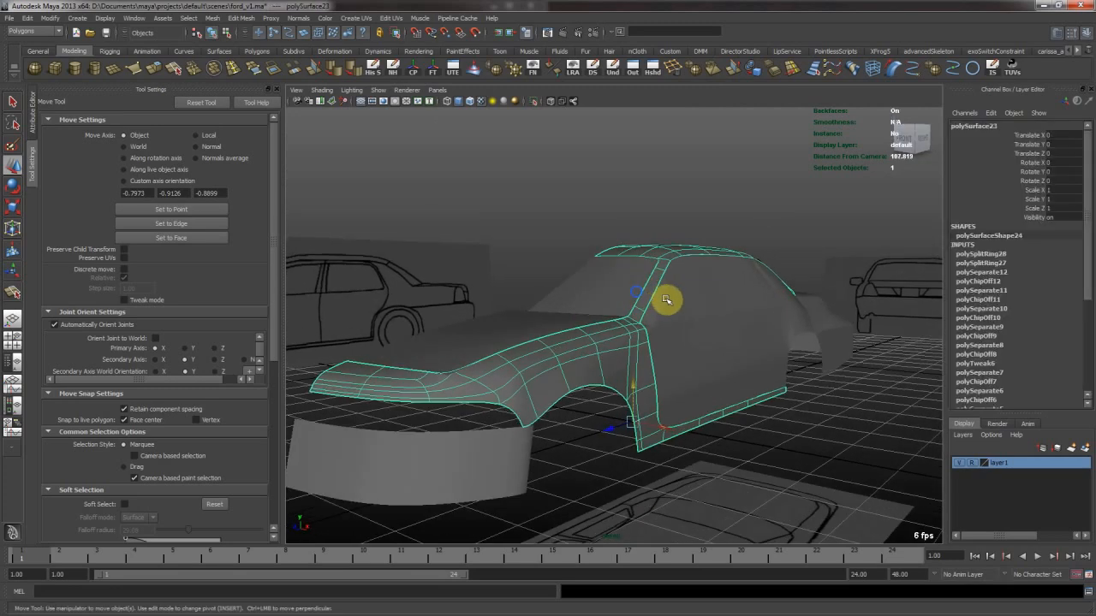
left_click(712, 325)
left_click_drag(712, 325, 597, 385, "alt")
left_click(745, 360, "shift")
left_click(788, 291)
Show the side body panel unsmoothed and insert a support edge loop across its rear pillar strip, just below the roof corner
right_click_drag(597, 385, 769, 366, "alt")
middle_click_drag(692, 328, 646, 349, "alt")
right_click_drag(616, 354, 710, 359, "alt")
left_click(634, 382)
key("1")
left_click(644, 331)
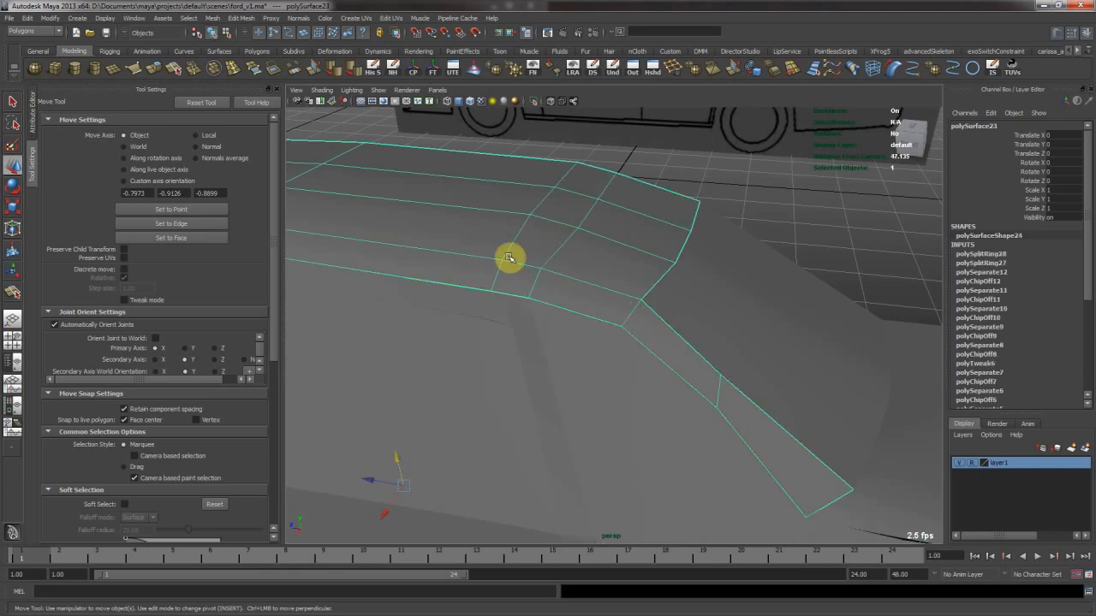
left_click(234, 69)
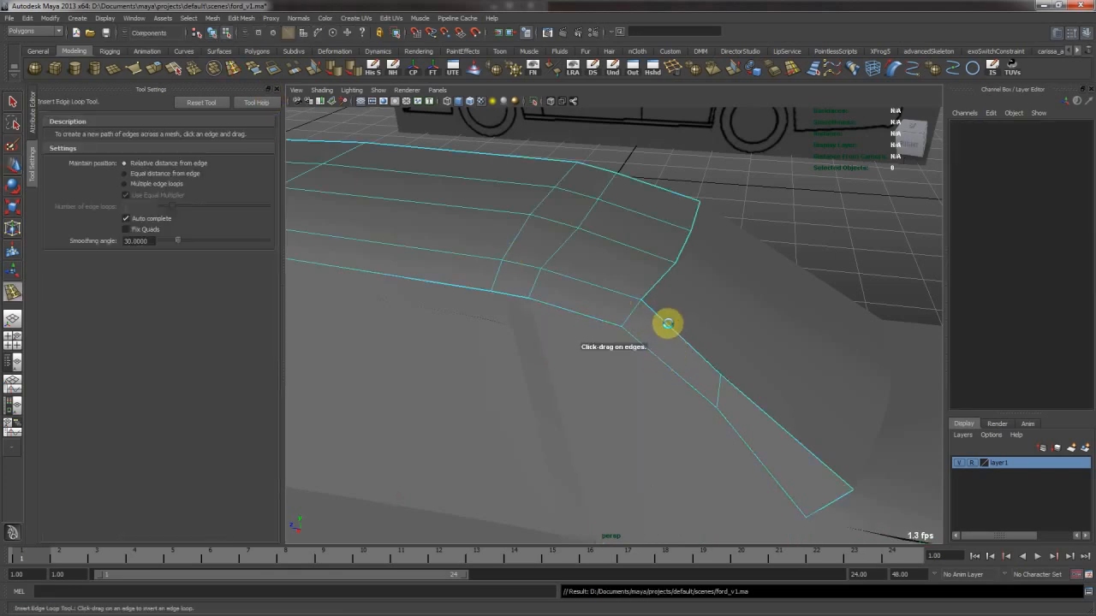
left_click(669, 325)
left_click_drag(648, 306, 646, 305)
middle_click_drag(675, 390, 666, 306, "alt")
key("w")
right_click_drag(633, 289, 656, 213)
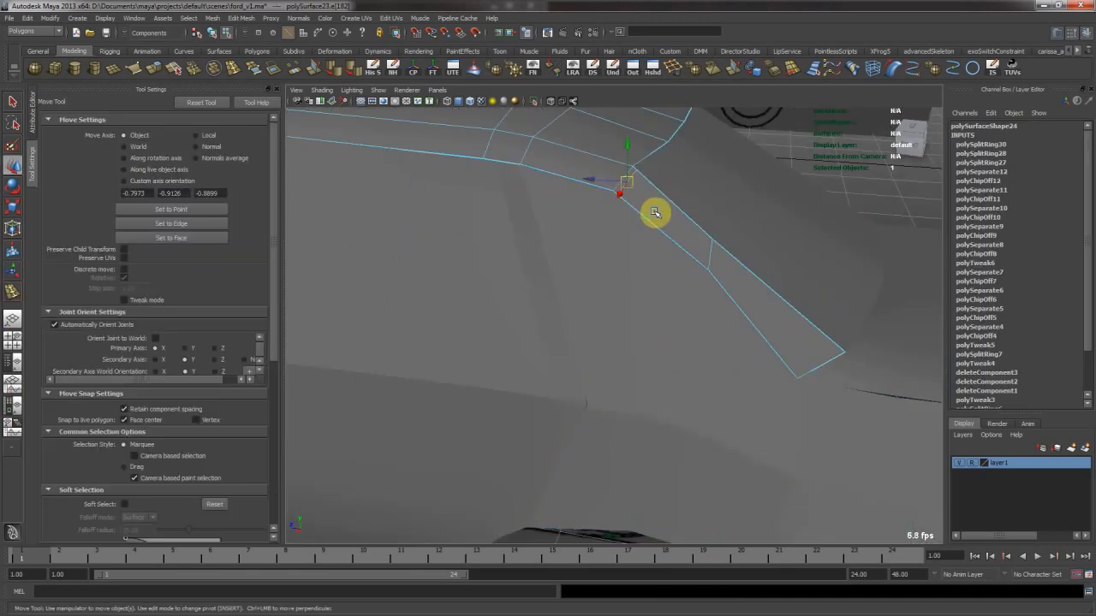
Compare the smoothed side body panel and rear quarter panel along their shared edge at the rear pillar
key("3")
left_click_drag(660, 266, 624, 335, "alt")
left_click(710, 453)
key("3")
left_click_drag(709, 453, 625, 251, "alt")
left_click(625, 251)
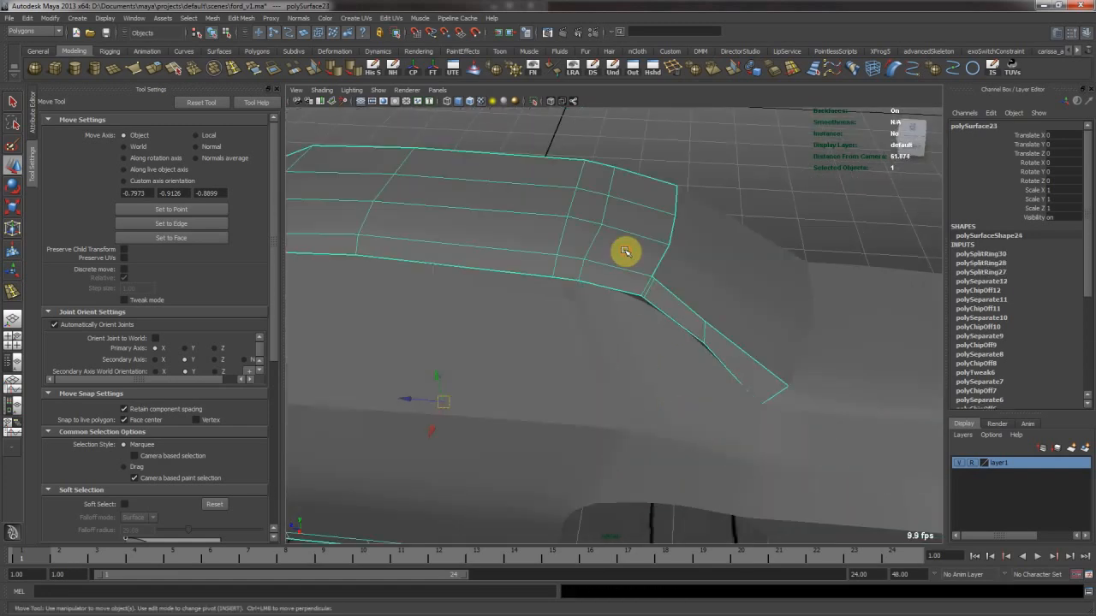
key("1")
left_click(614, 327)
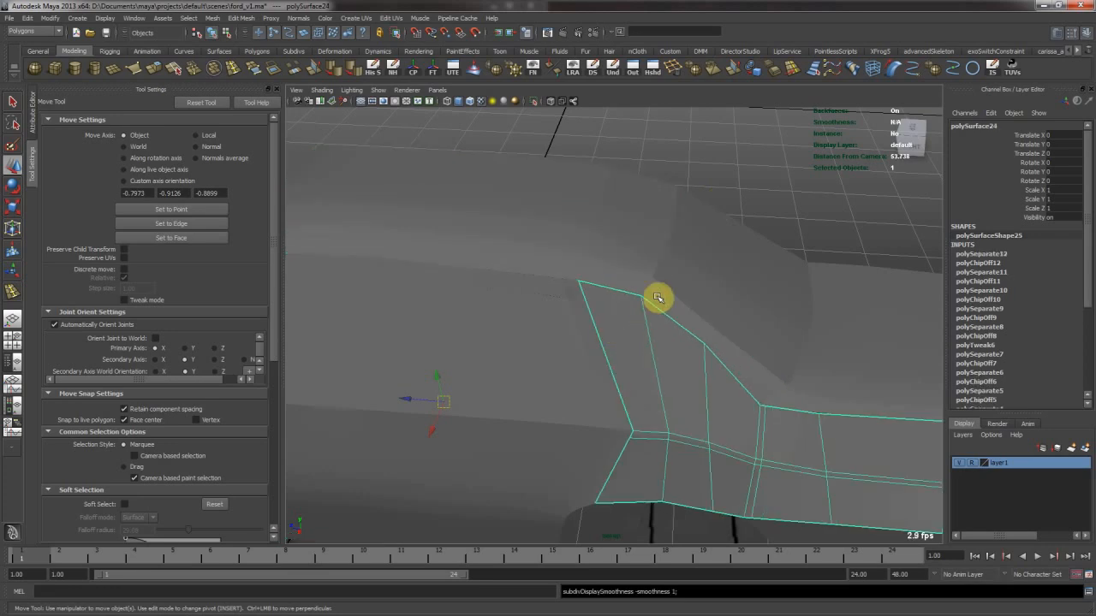
left_click(603, 271)
scroll(662, 290, "up", 5)
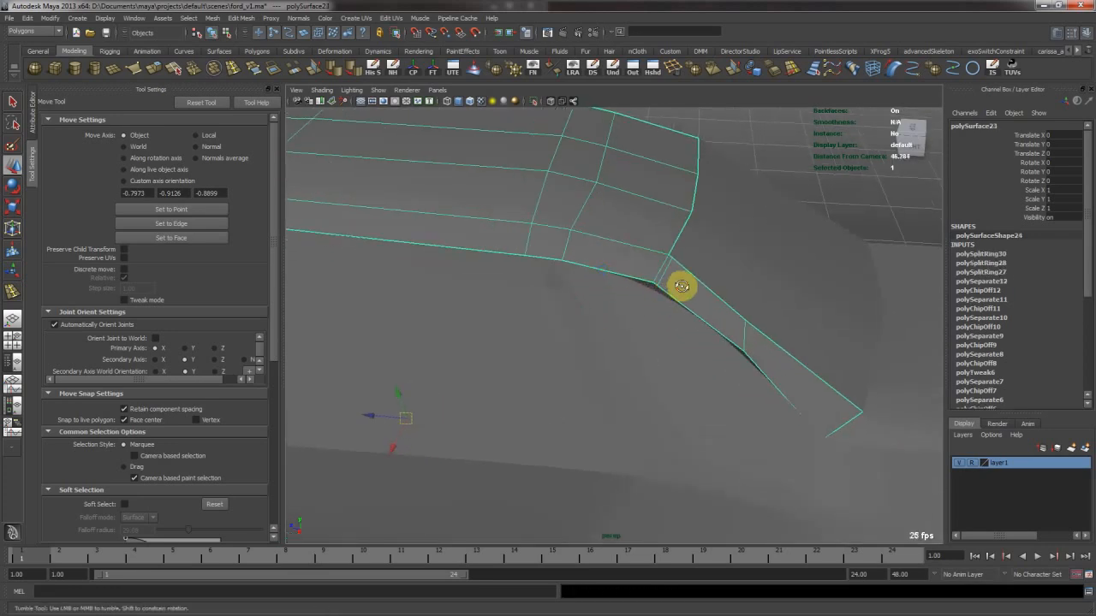
Scale apart the two vertices where the rear pillar's support edge meets the side body panel's lower border
right_click(639, 272)
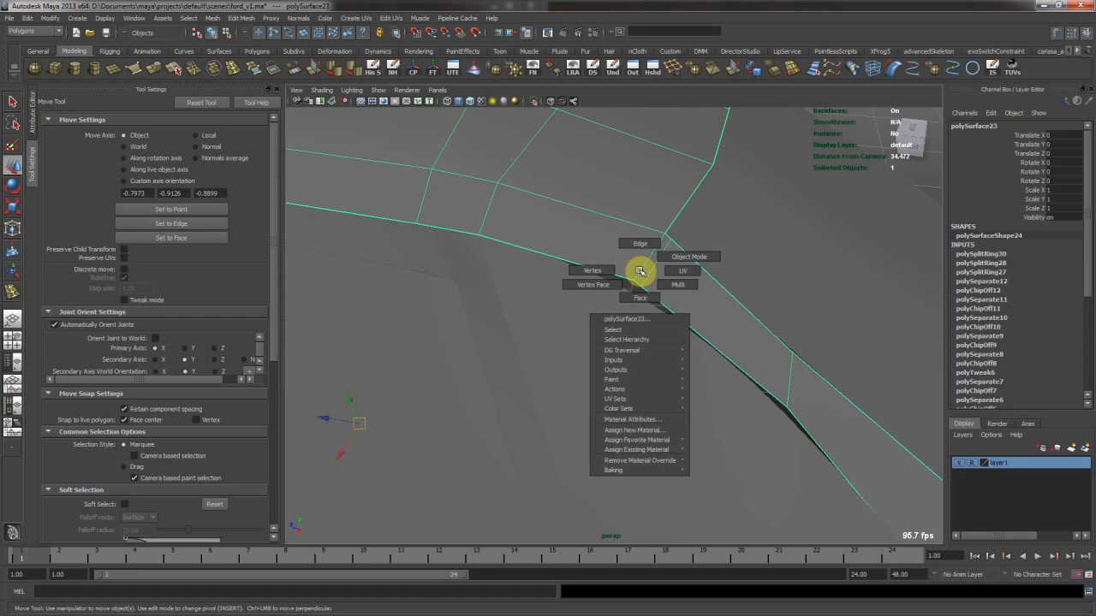
left_click(606, 270)
left_click(638, 283)
key("e")
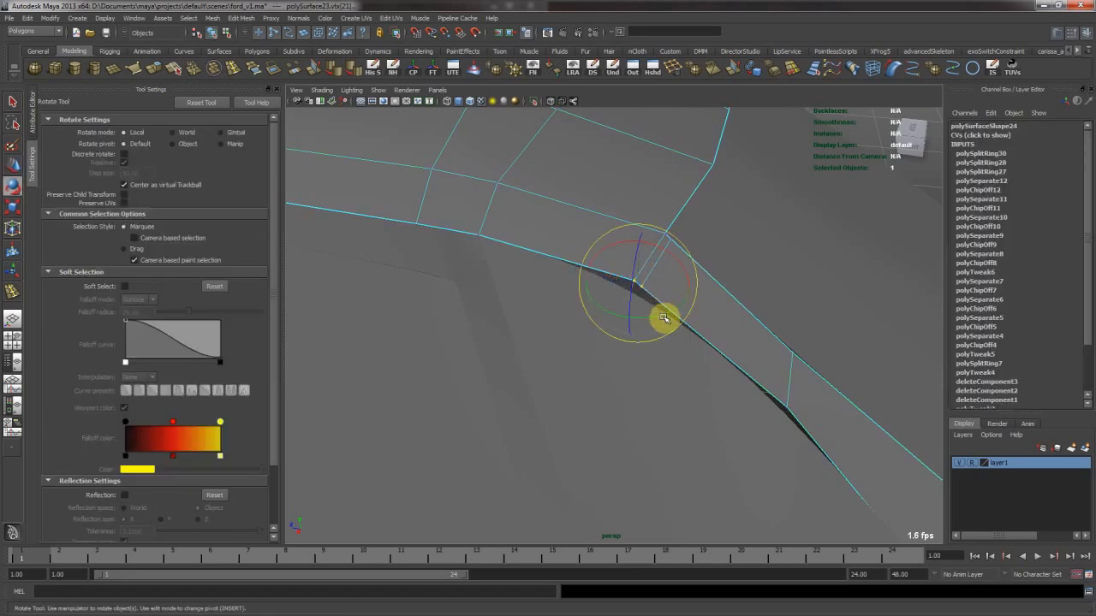
key("r")
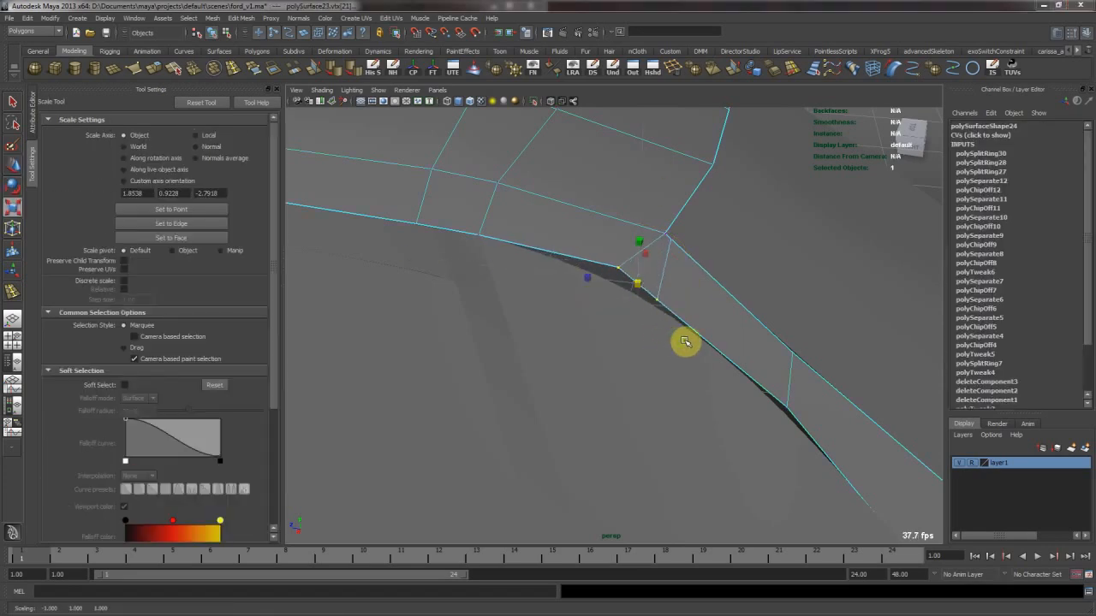
In the side view, move the smoothed side panel's lower border vertices at the rear pillar onto the quarter panel's upper edge
key("space")
key("space")
right_click_drag(799, 423, 739, 350, "alt")
key("w")
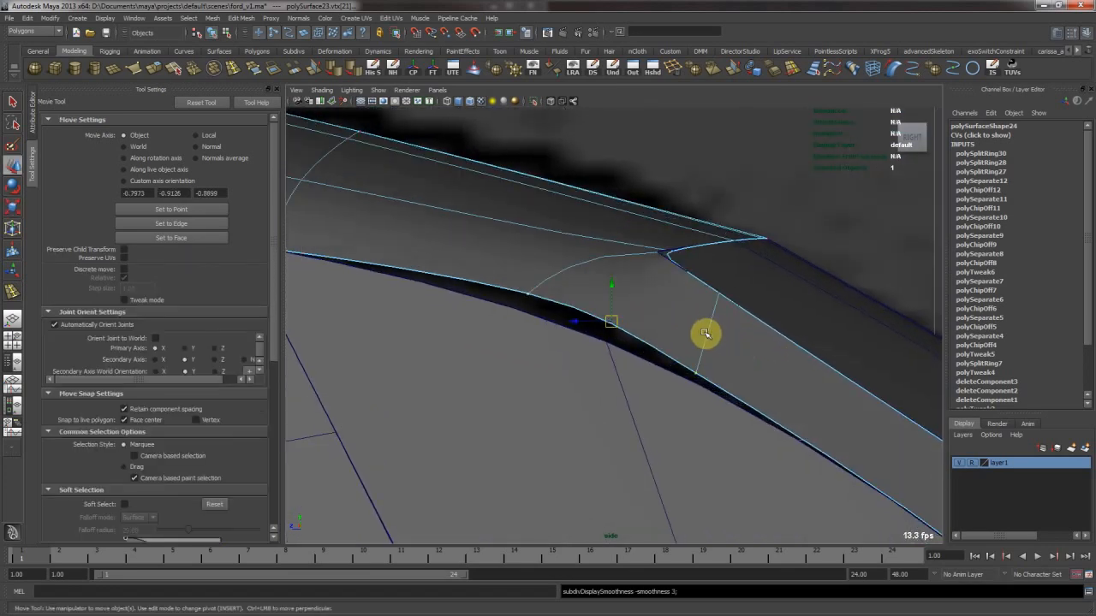
middle_click_drag(674, 321, 680, 353)
middle_click_drag(503, 287, 492, 316)
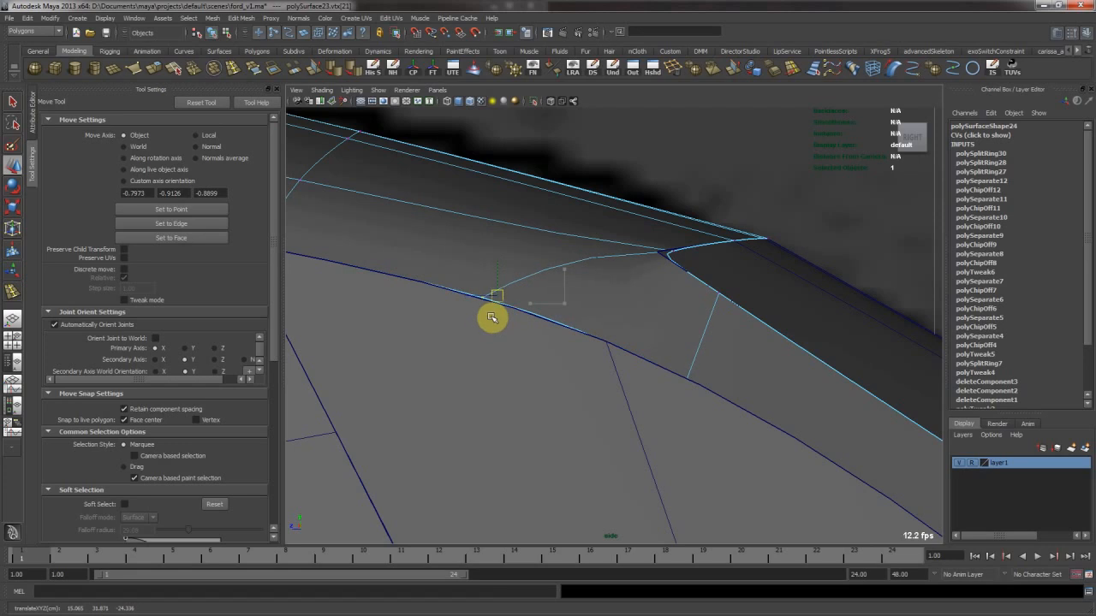
middle_click_drag(717, 401, 726, 404)
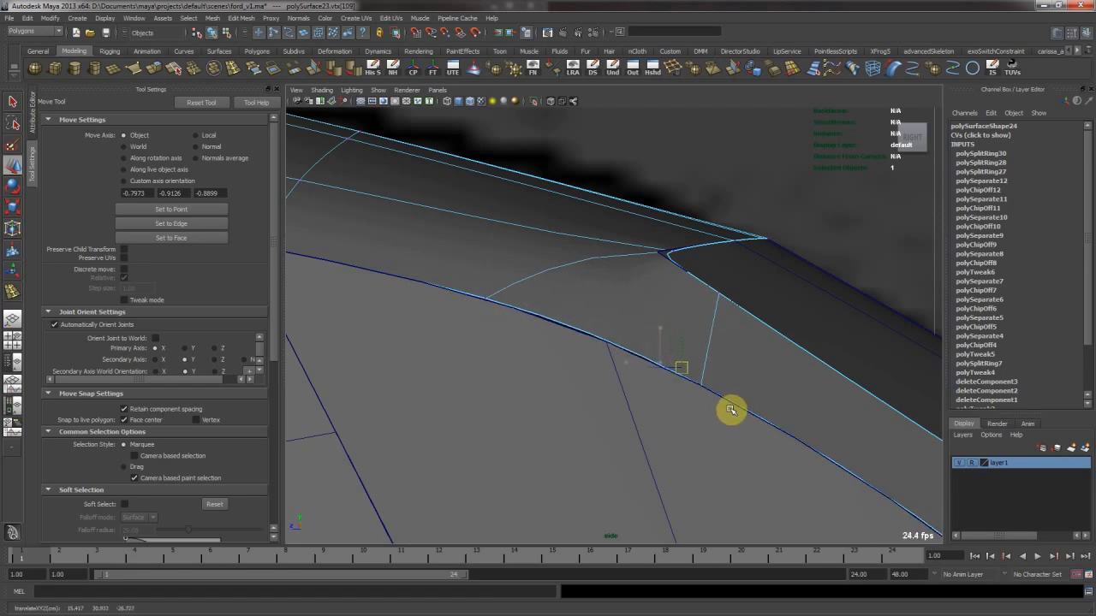
left_click_drag(730, 410, 611, 345, "alt")
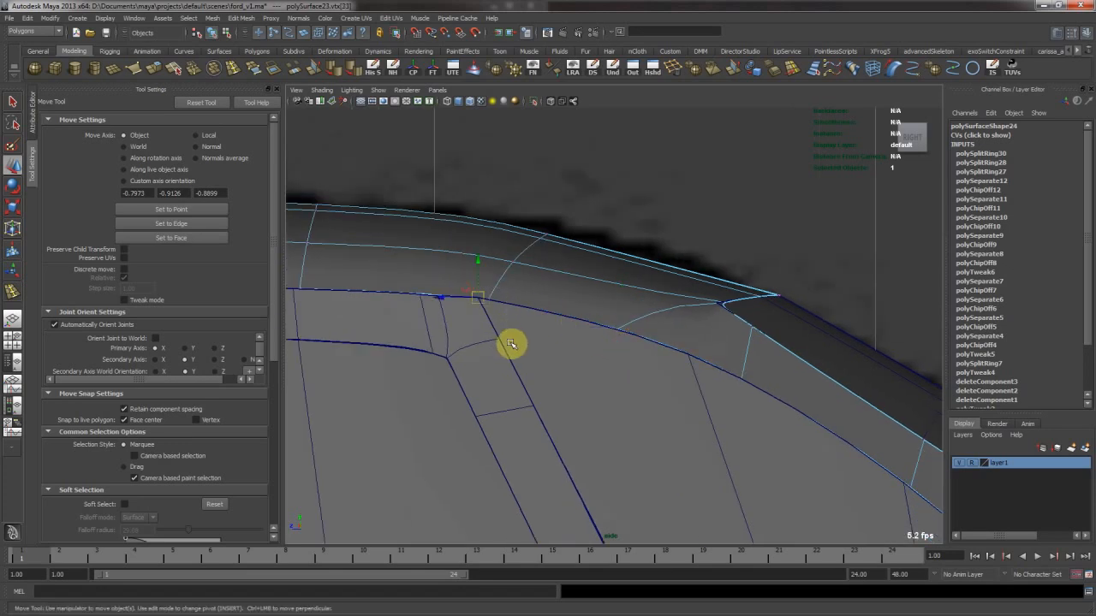
Adjust the side body panel's border vertex at the quarter panel's upper front corner to fit the smoothed panels together
key("F8")
left_click(591, 367)
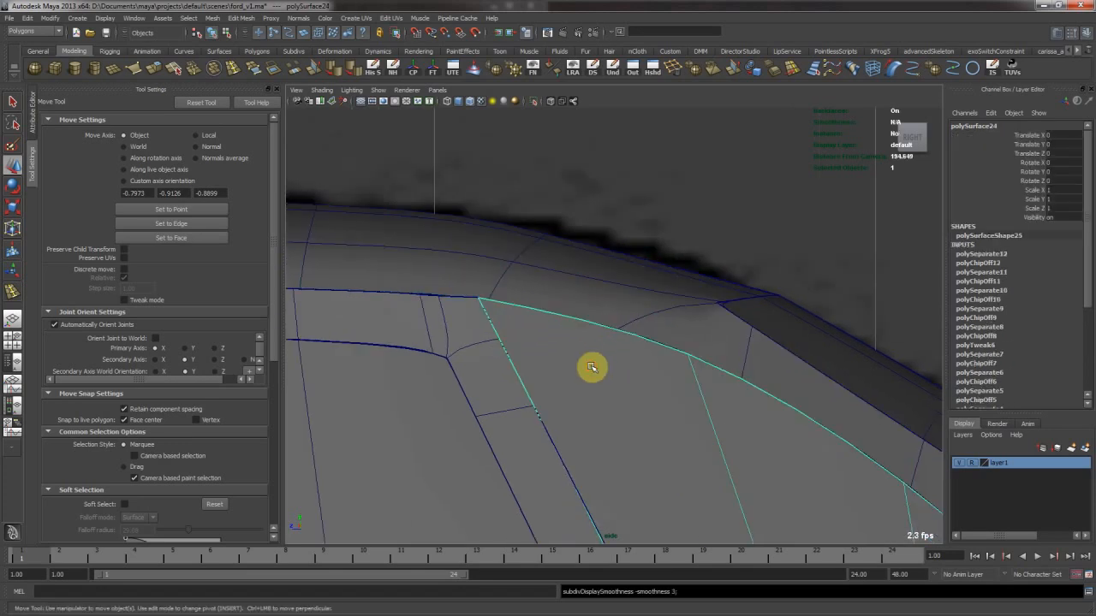
left_click(517, 290)
right_click_drag(532, 284, 476, 285)
left_click_drag(465, 286, 508, 323)
middle_click_drag(508, 323, 507, 321)
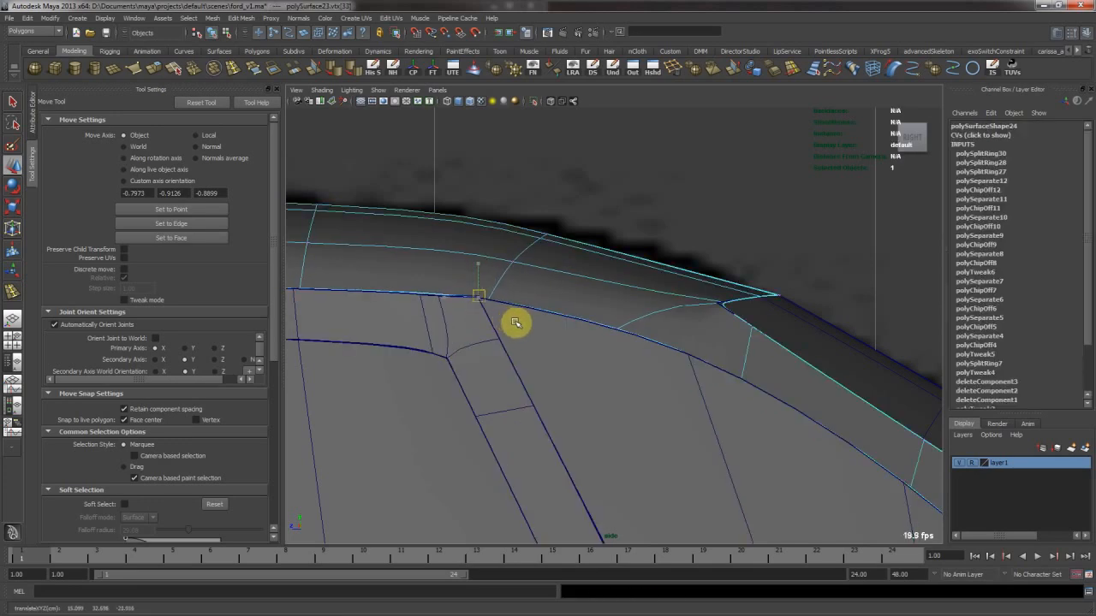
key("1")
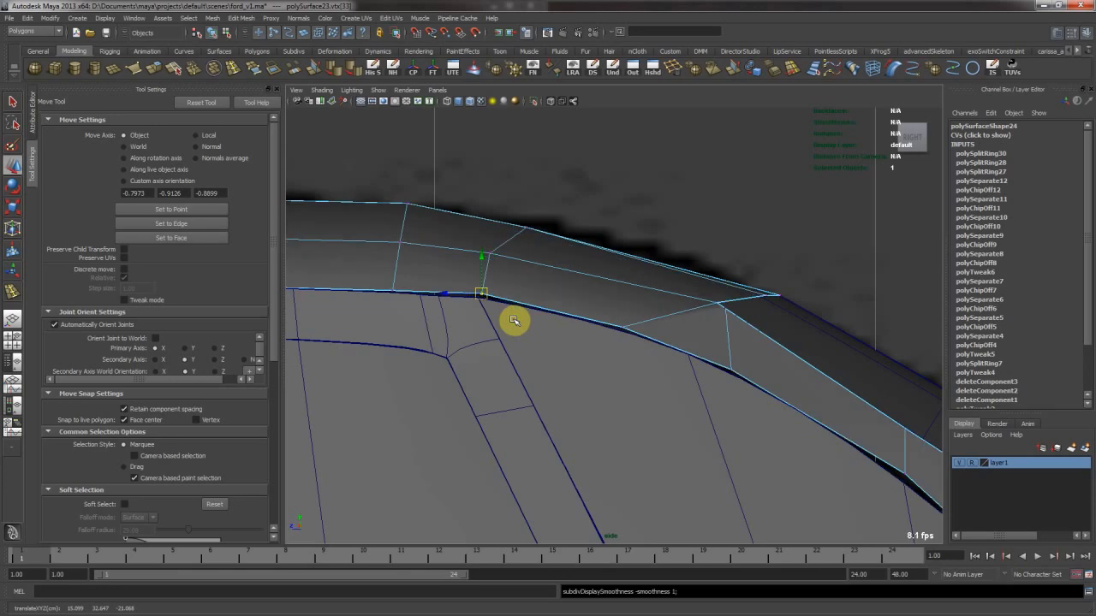
key("3")
right_click_drag(554, 298, 585, 283)
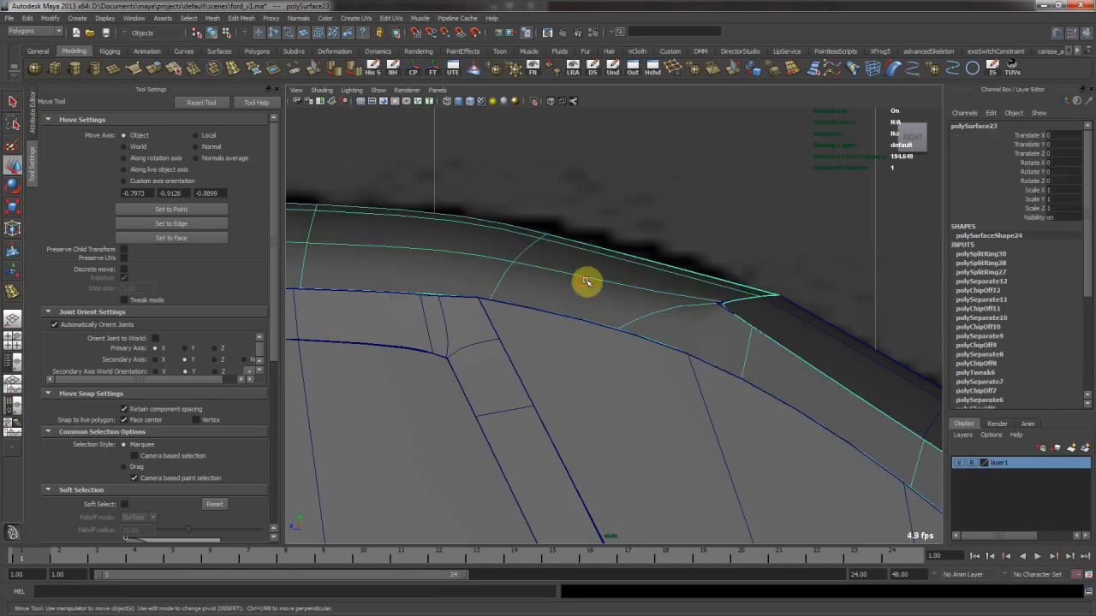
Save the scene and view the whole car body in the perspective view with nothing selected
left_click(682, 233)
key("space")
key("space")
right_click_drag(826, 287, 632, 284, "alt")
left_click_drag(631, 283, 560, 296, "alt")
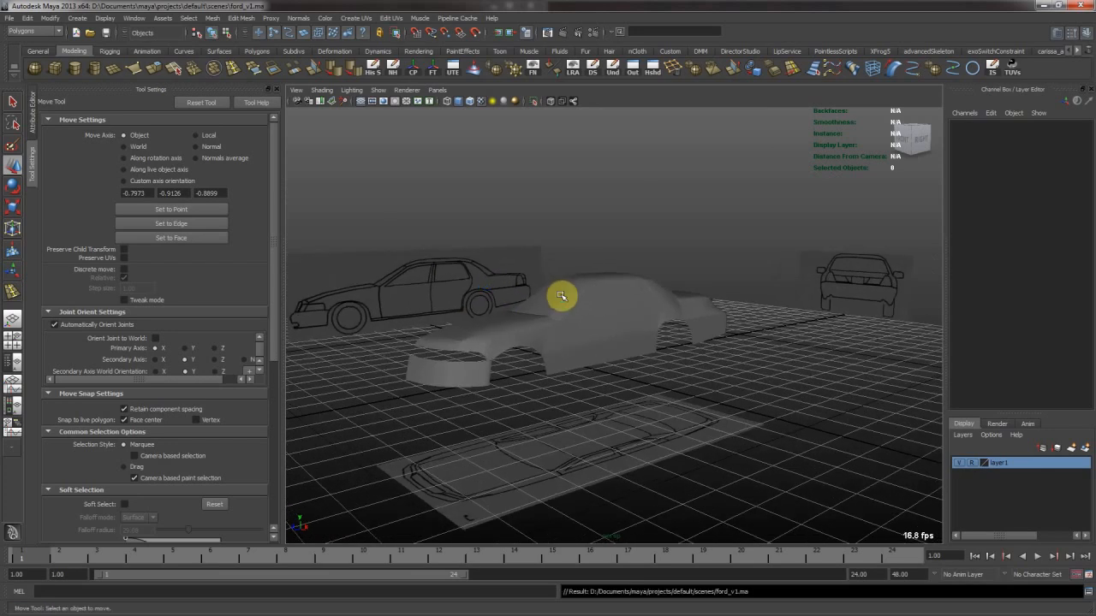
In the top view, select the rear body and bumper meshes and switch them to component editing
key("space")
key("space")
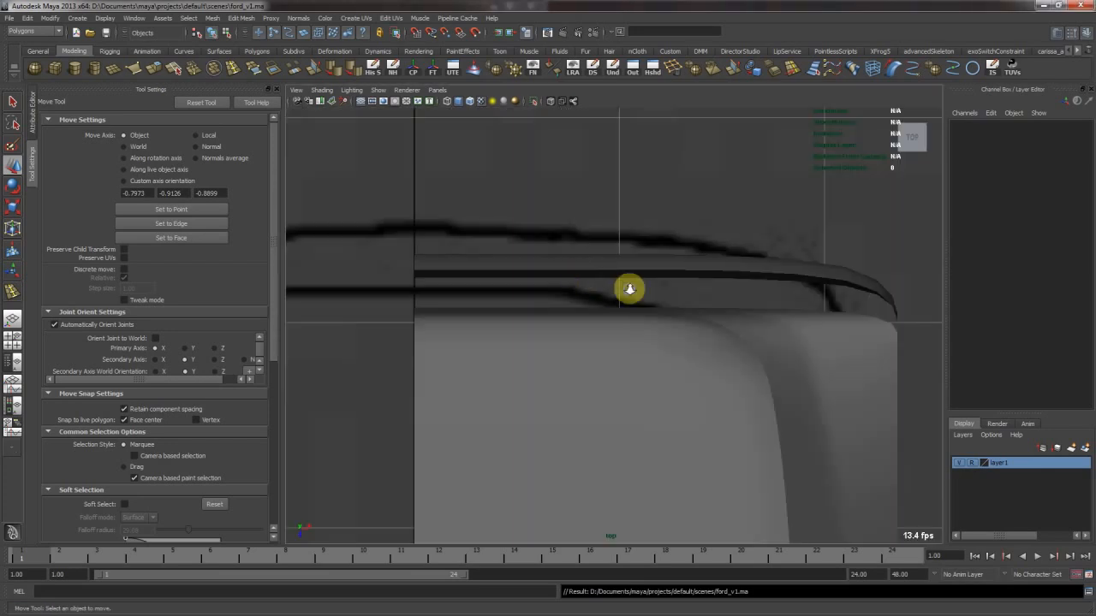
left_click(734, 363)
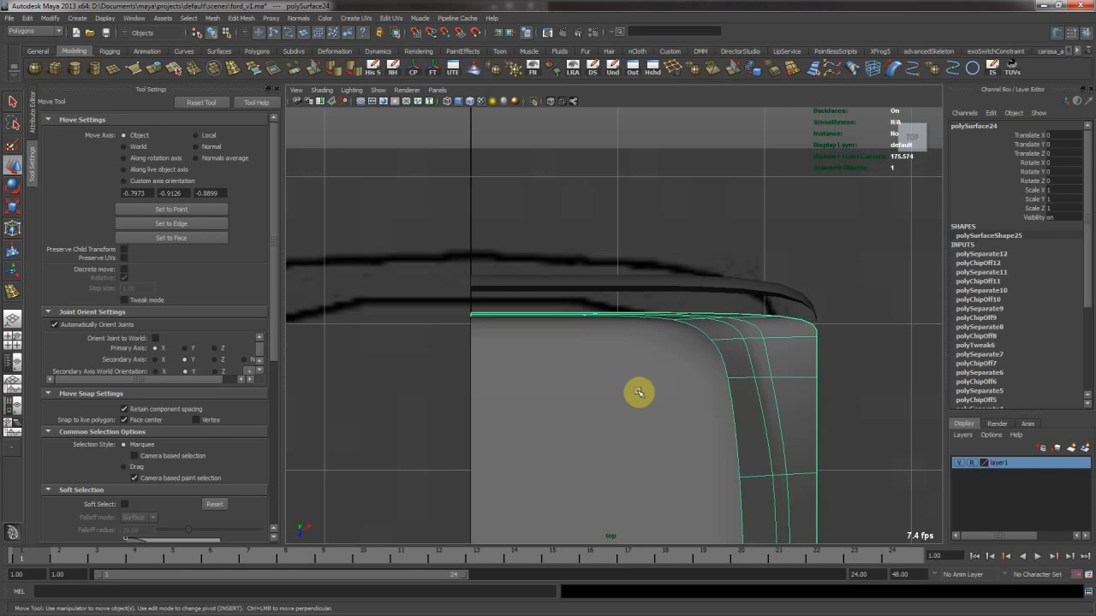
left_click(653, 269)
left_click(677, 356)
left_click_drag(654, 210, 677, 440)
right_click_drag(677, 440, 634, 363, "alt")
middle_click_drag(634, 363, 631, 390, "alt")
key("F10")
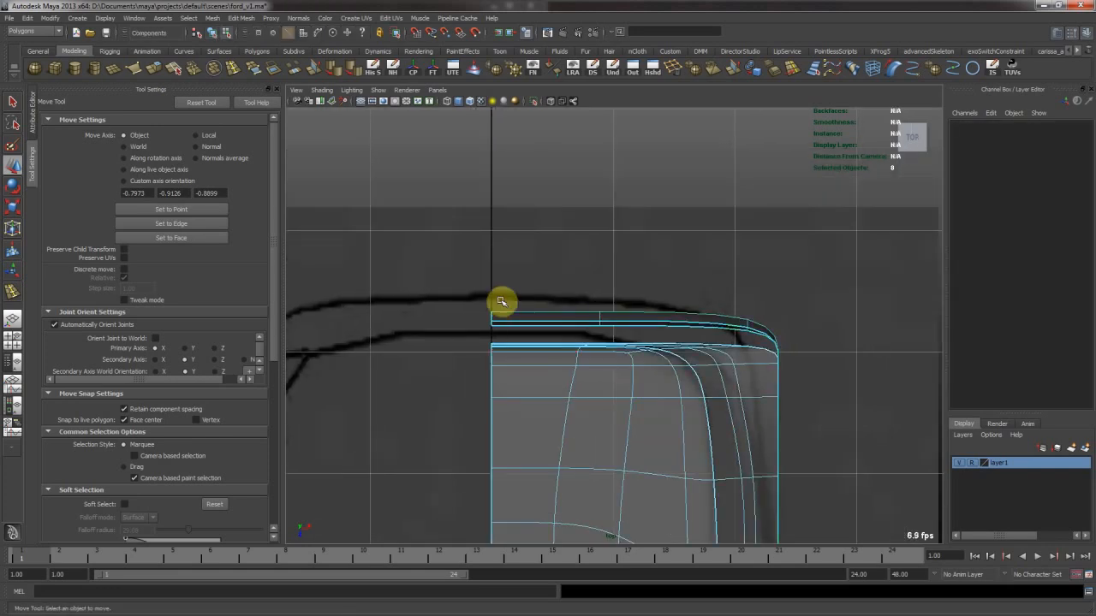
Pull the centre-line vertices of the rear end outward to the blueprint, using soft selection with a falloff radius of 15.42
left_click(258, 33)
left_click_drag(429, 270, 518, 426)
key("b")
left_click_drag(467, 374, 374, 398)
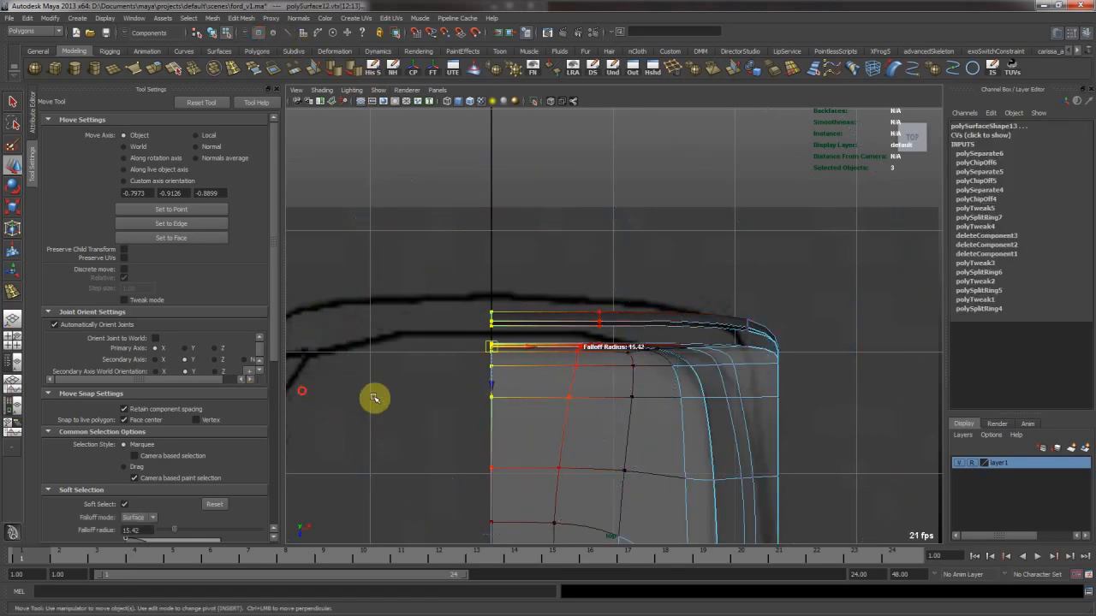
left_click_drag(494, 386, 491, 361)
Reduce the soft-selection falloff radius to 6.18 and adjust the rear vertices beside the centre line to the blueprint curve
right_click_drag(570, 391, 477, 350, "alt")
middle_click_drag(477, 350, 457, 313, "alt")
right_click_drag(457, 313, 580, 267, "alt")
left_click_drag(535, 221, 618, 316)
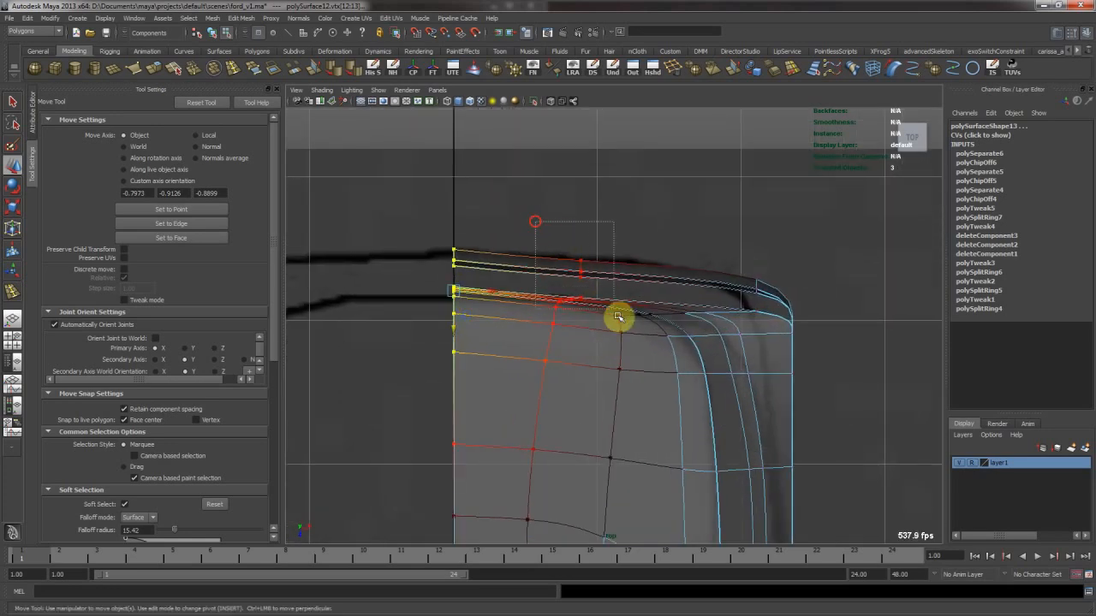
left_click_drag(697, 344, 714, 357)
key("b")
left_click_drag(715, 358, 583, 344)
middle_click_drag(679, 366, 675, 359)
Select all the meshes that meet at the rear corner and return to vertex editing
key("F8")
left_click(784, 333)
middle_click_drag(788, 378, 692, 452, "alt")
key("F8")
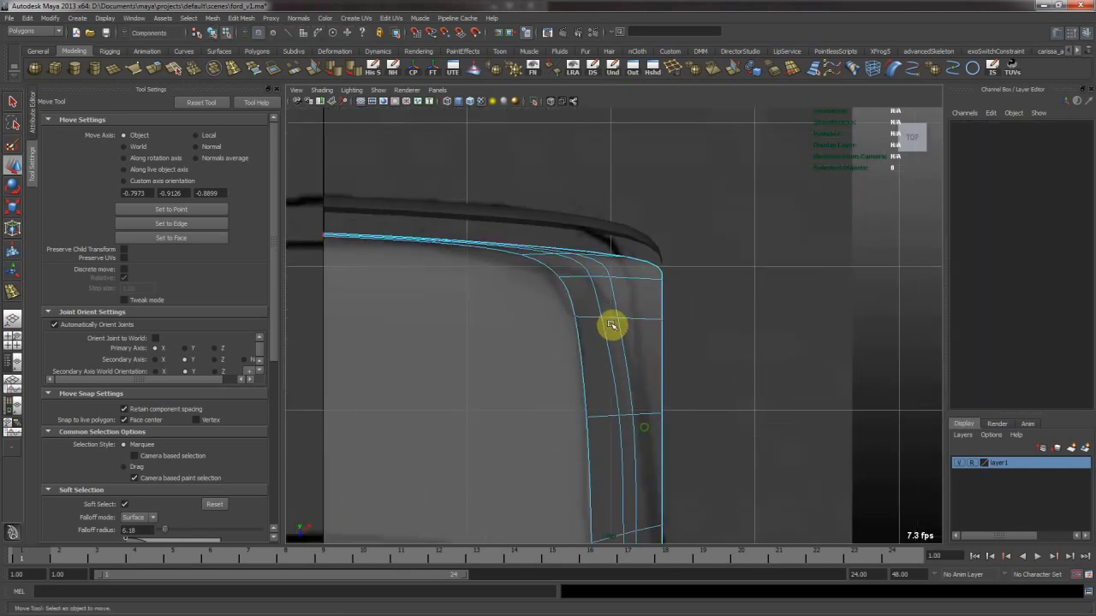
key("F8")
left_click_drag(487, 162, 737, 375)
key("F8")
Move the rear corner vertices inward toward the blueprint outline, including the vertex row in front of them in the selection
left_click_drag(595, 223, 716, 321)
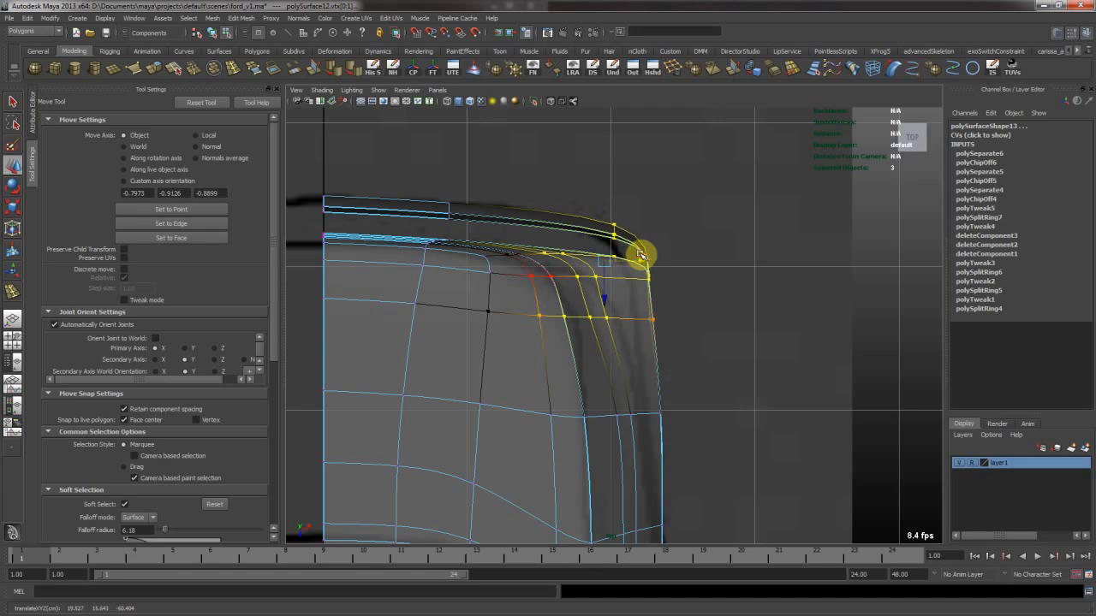
left_click_drag(494, 186, 711, 338)
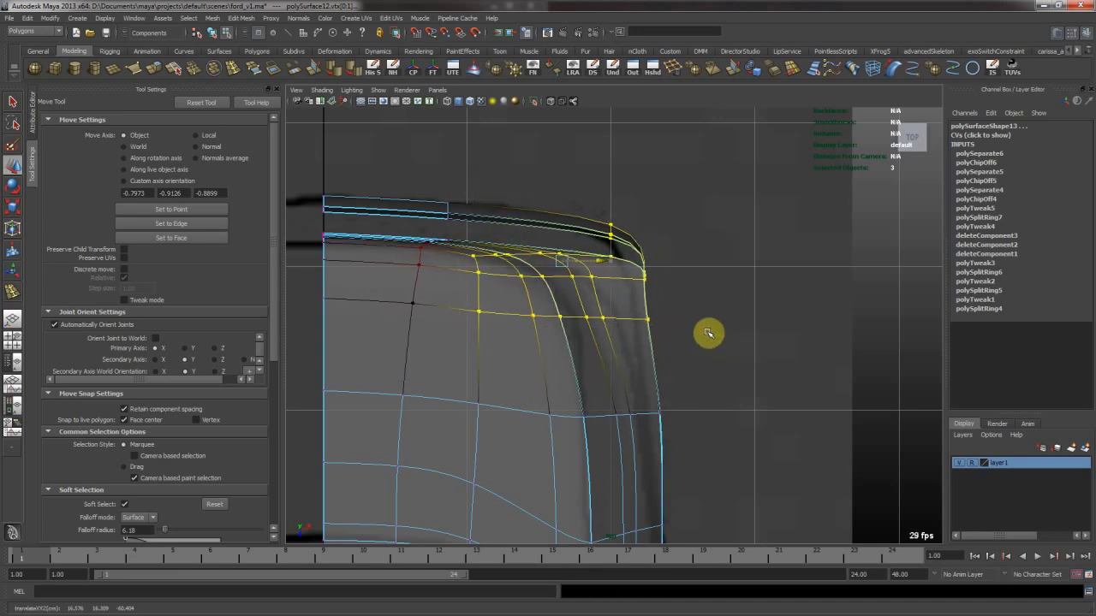
key("ctrl+z")
left_click_drag(649, 383, 710, 437, "shift")
middle_click_drag(636, 434, 660, 428, "alt")
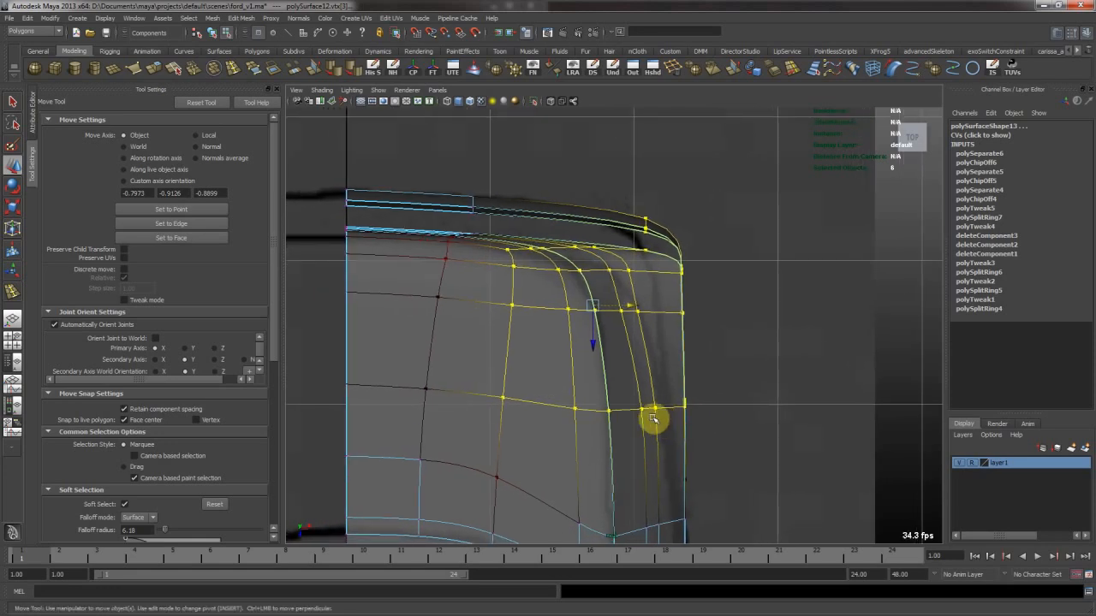
middle_click_drag(639, 374, 676, 367, "alt")
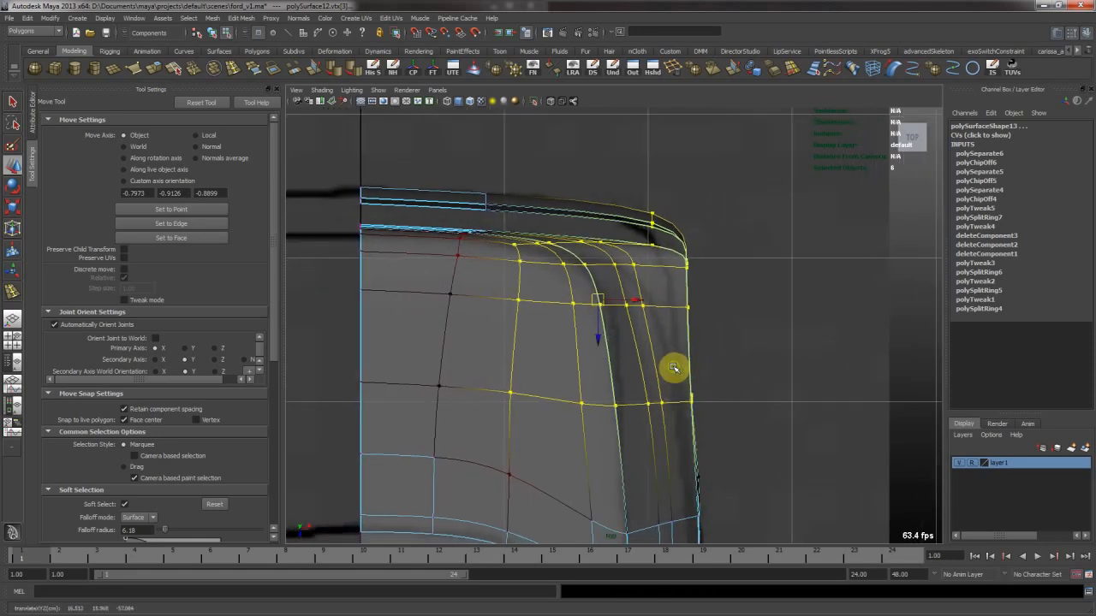
key("ctrl+z")
middle_click_drag(646, 303, 630, 302)
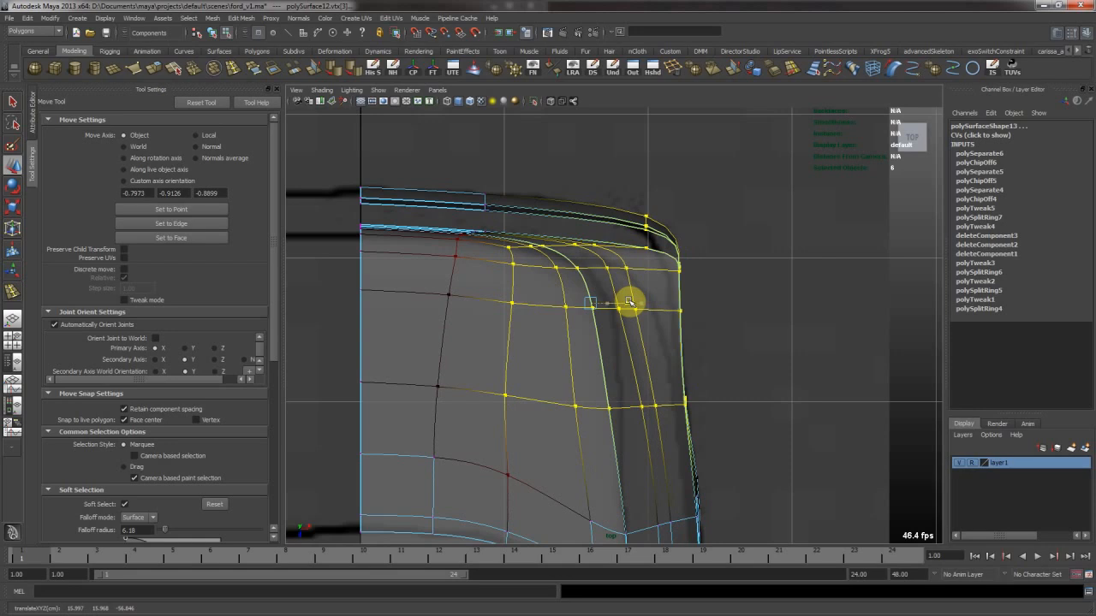
Narrow the selection to the outermost rear corner vertices and shift them further inward to follow the blueprint's rounded corner
middle_click_drag(609, 240, 628, 268, "alt")
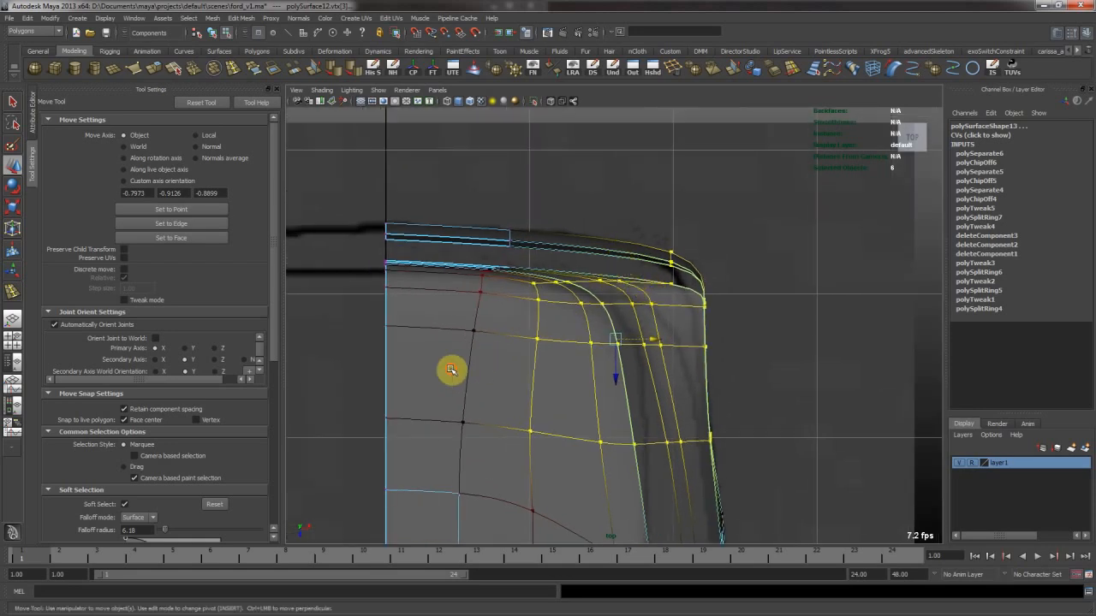
left_click_drag(451, 370, 753, 467, "ctrl")
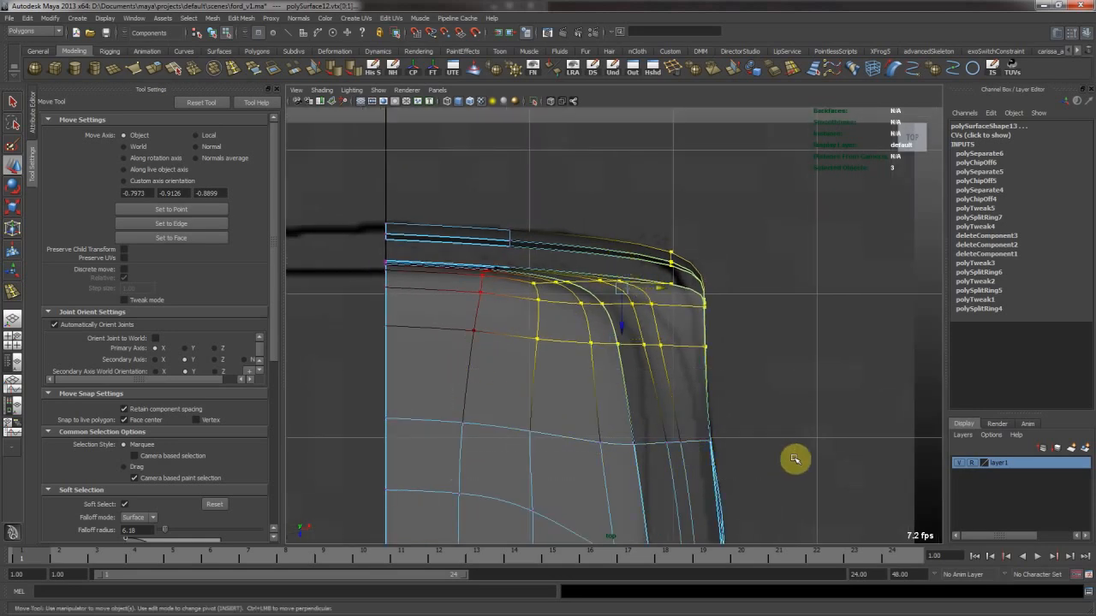
middle_click_drag(777, 315, 769, 311)
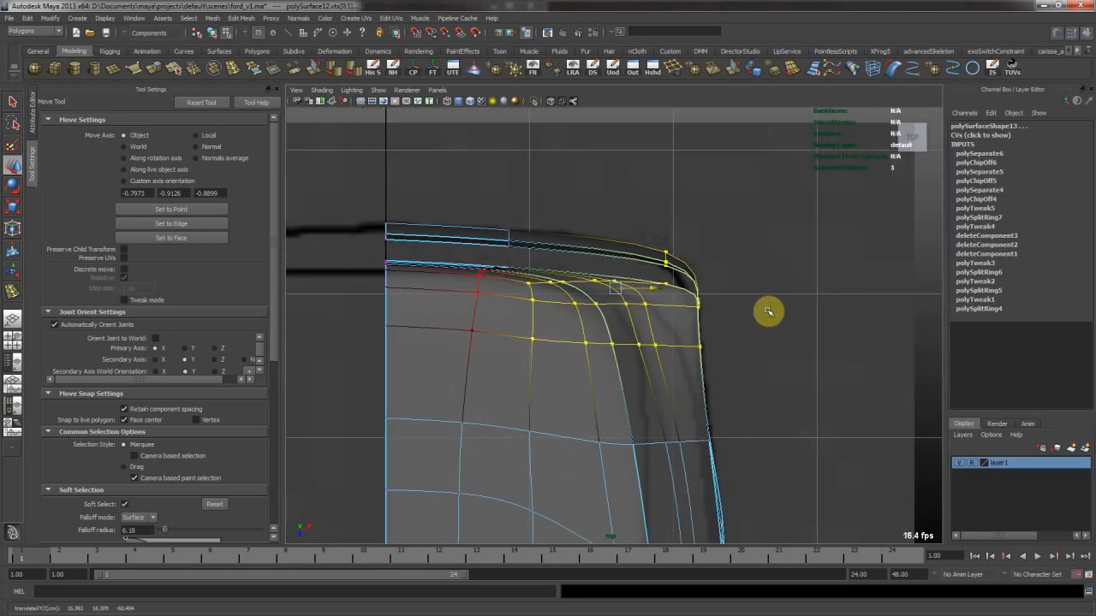
left_click_drag(415, 264, 486, 305)
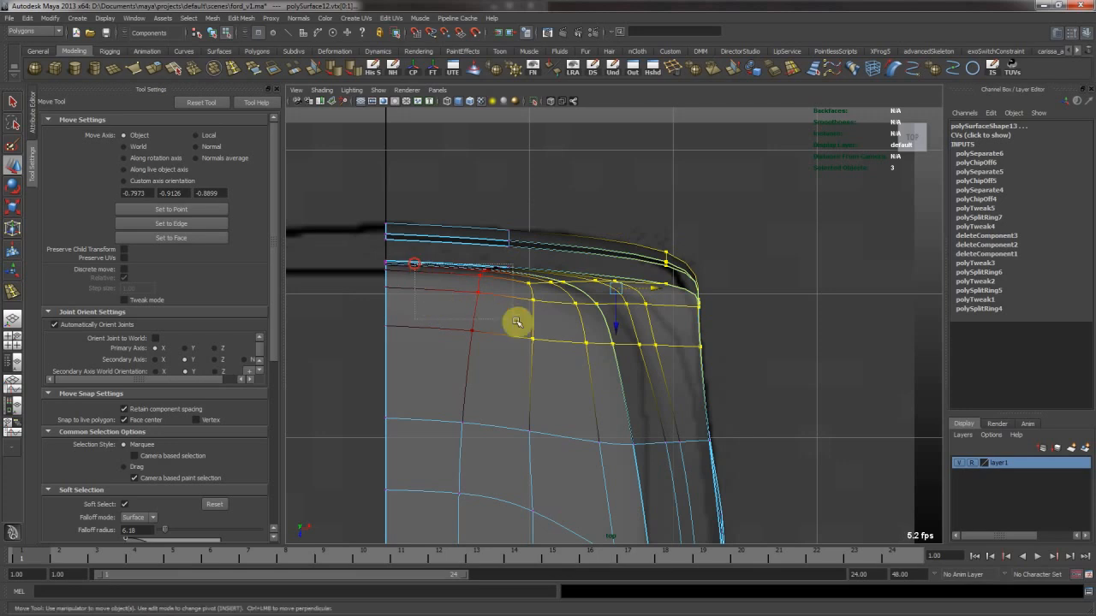
left_click_drag(658, 387, 655, 406, "ctrl")
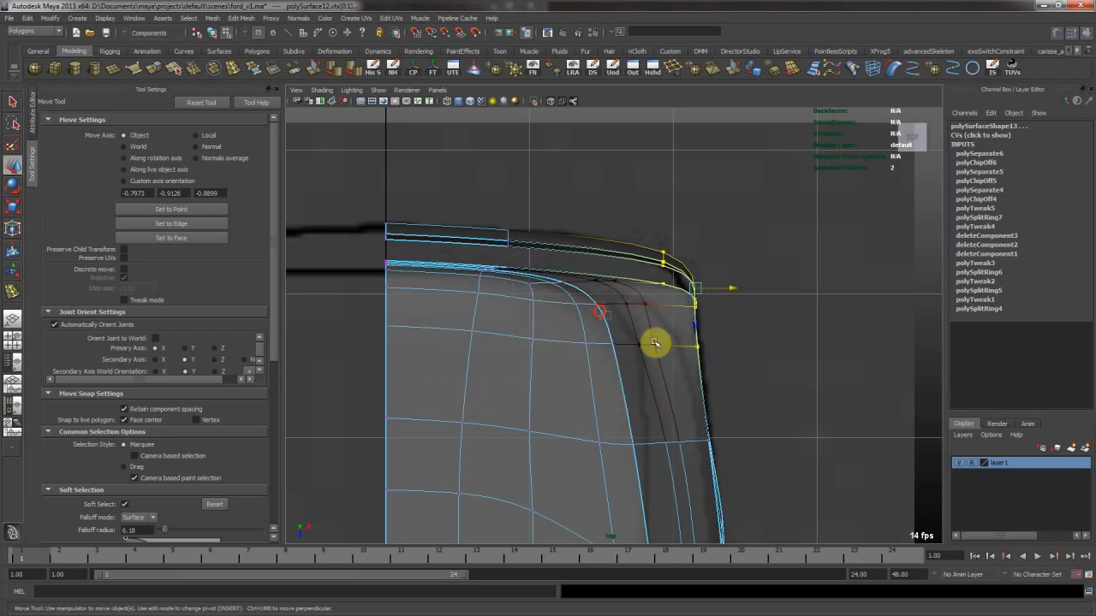
middle_click_drag(787, 320, 743, 306)
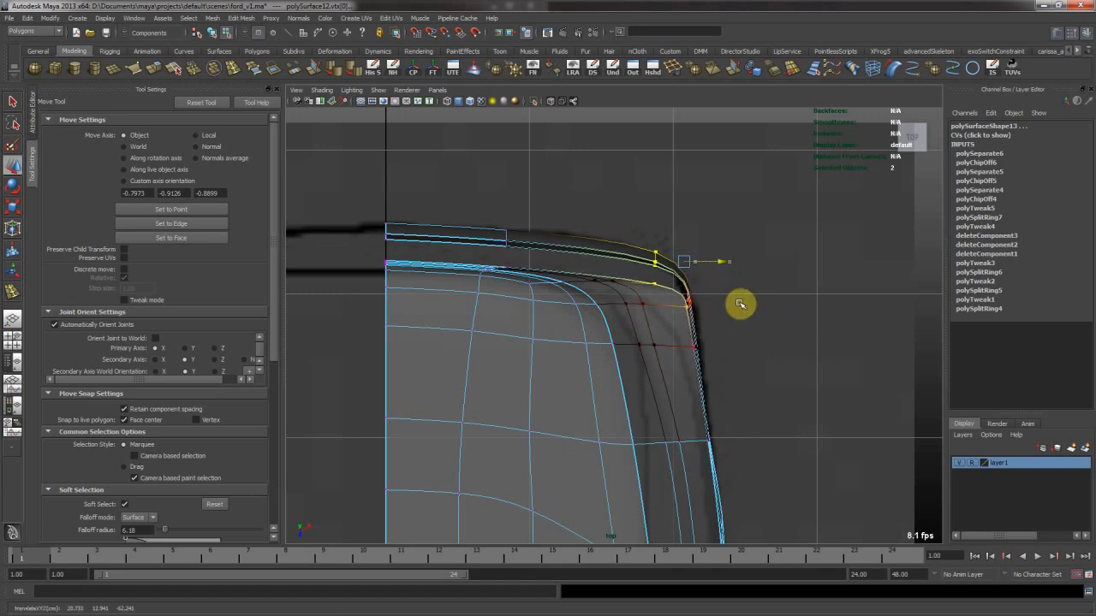
Select the body mesh forming the front fender and show its components at the front corner
key("F8")
left_click(751, 352)
right_click_drag(819, 385, 546, 322, "alt")
middle_click_drag(672, 531, 638, 303, "alt")
middle_click_drag(648, 415, 655, 326, "alt")
left_click(631, 376)
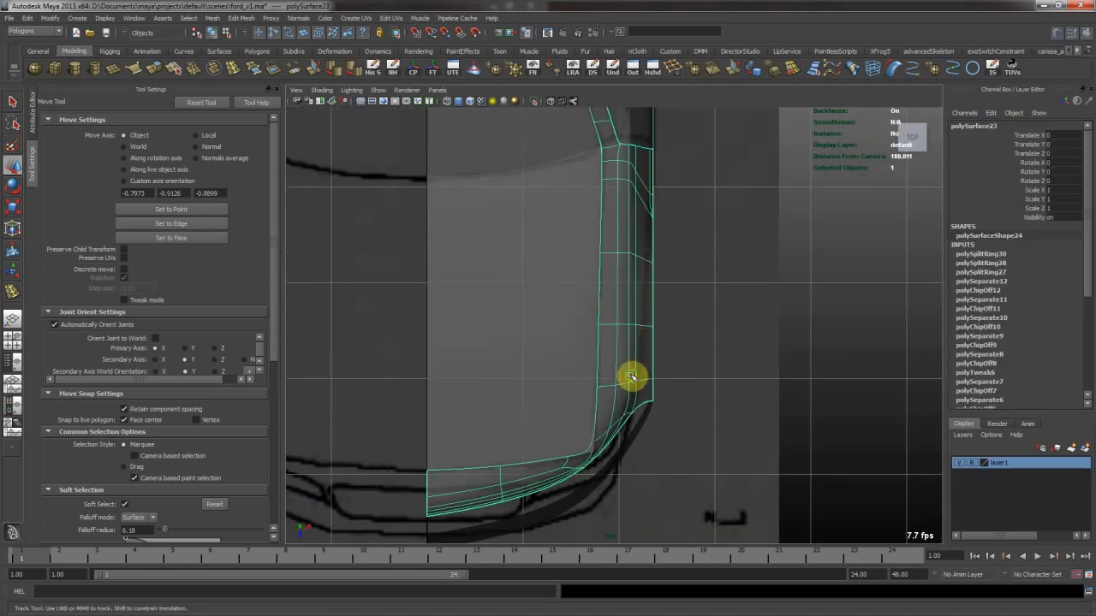
middle_click_drag(584, 332, 574, 292, "alt")
right_click_drag(575, 293, 709, 371, "alt")
middle_click_drag(703, 363, 690, 342, "alt")
right_click_drag(615, 316, 668, 336, "alt")
key("F8")
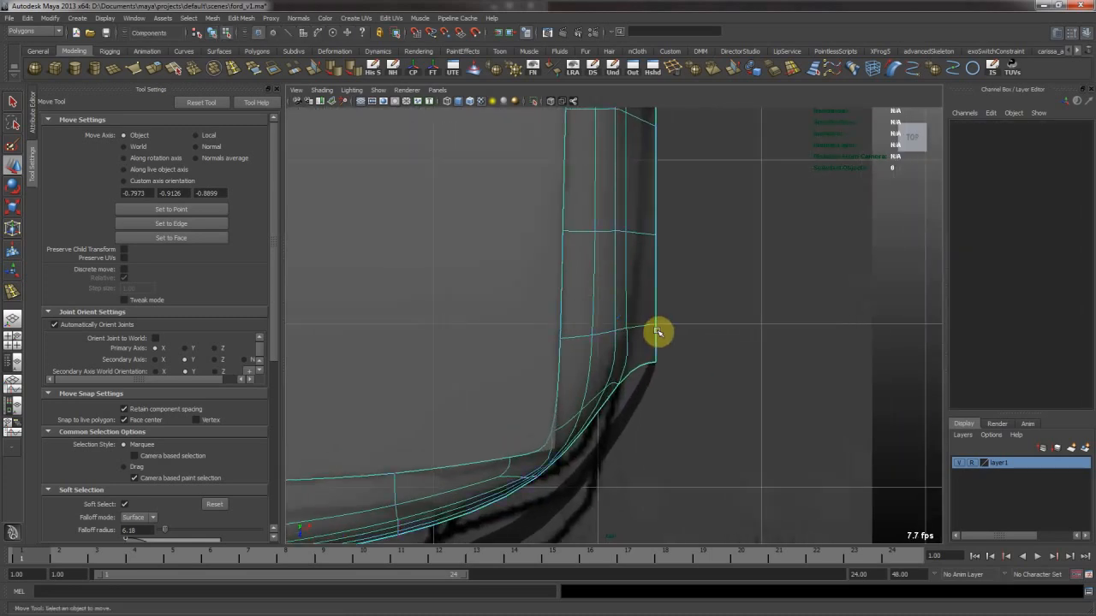
Move the front fender's outer edge vertices inward to the blueprint's side line, with soft selection off for the foremost ones
middle_click_drag(643, 158, 639, 293, "alt")
left_click_drag(643, 242, 673, 295)
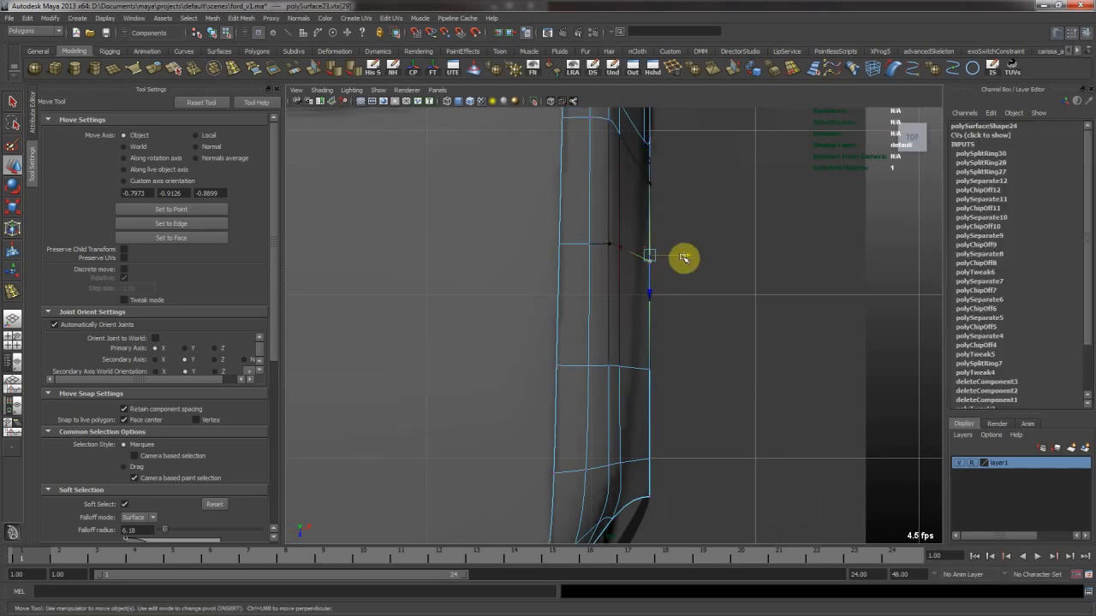
key("b")
left_click_drag(623, 357, 649, 383)
middle_click_drag(663, 421, 672, 349, "alt")
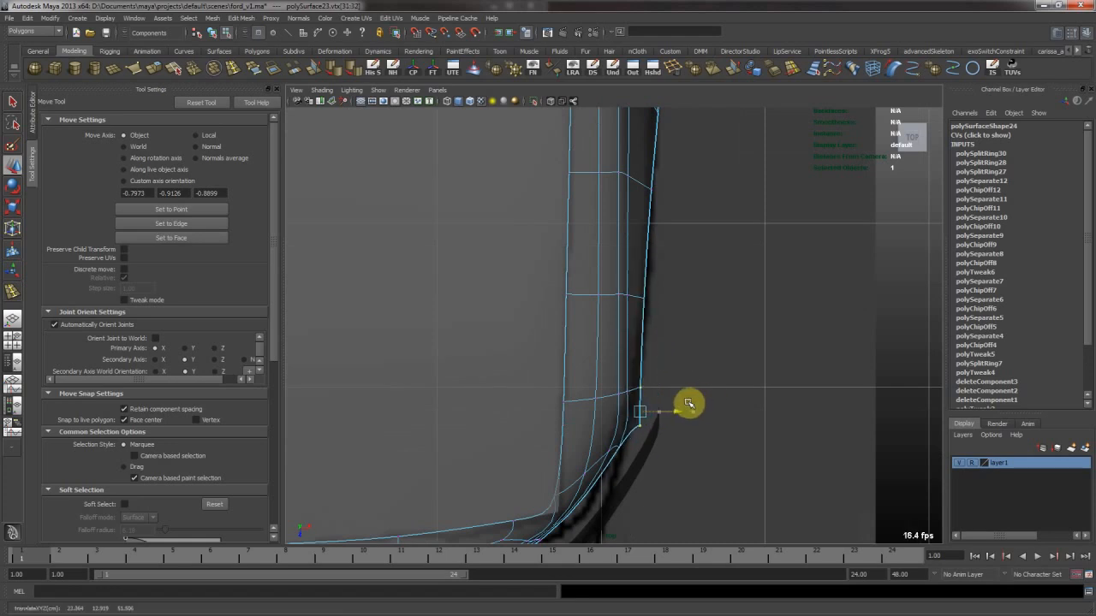
Move the side end vertices of the front bumper inward to meet the fender on the blueprint outline
middle_click_drag(659, 460, 701, 352, "alt")
left_click(688, 352)
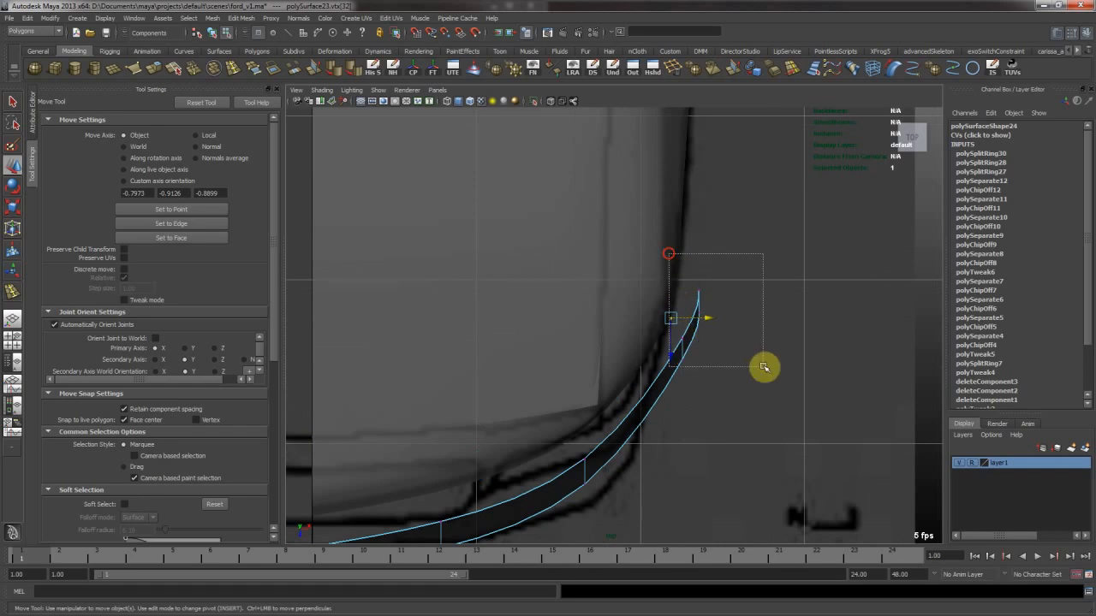
key("ctrl+z")
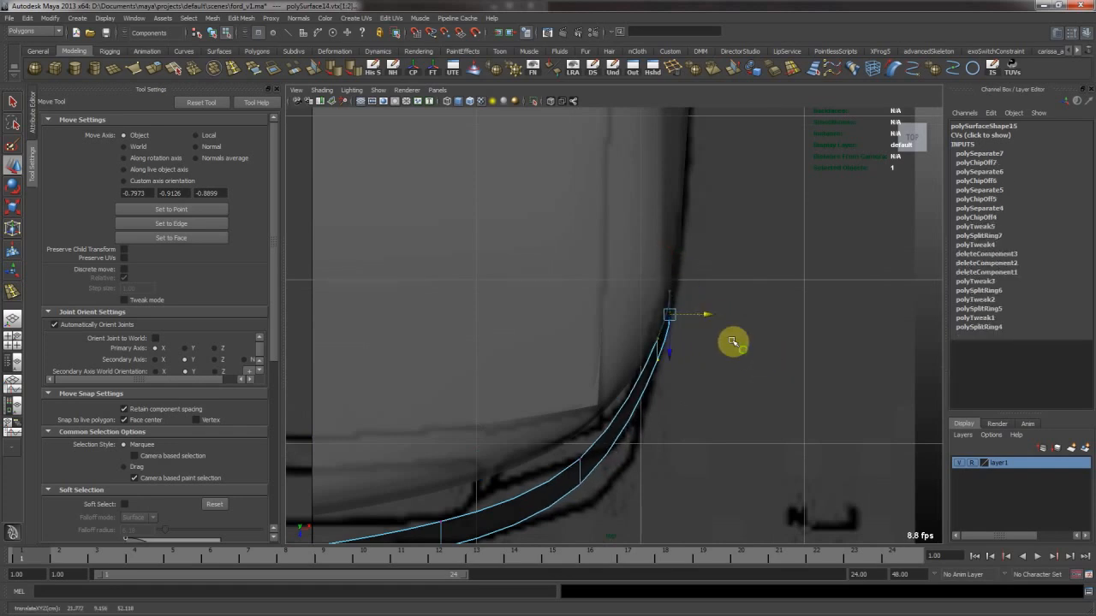
Return to object mode and examine the reshaped car body from several angles in the perspective view
key("space")
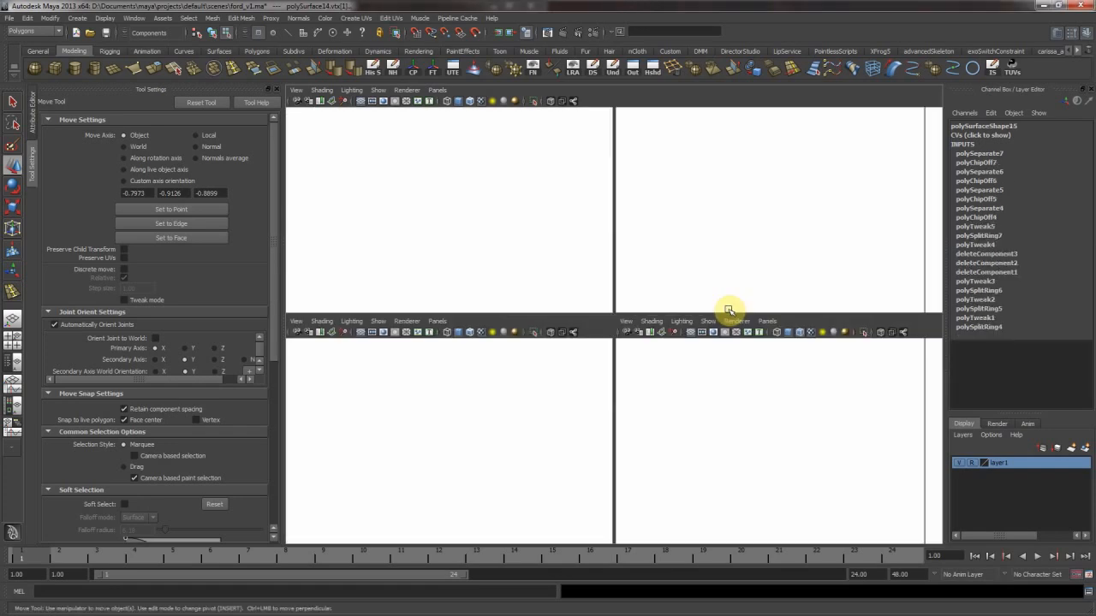
key("space")
key("F8")
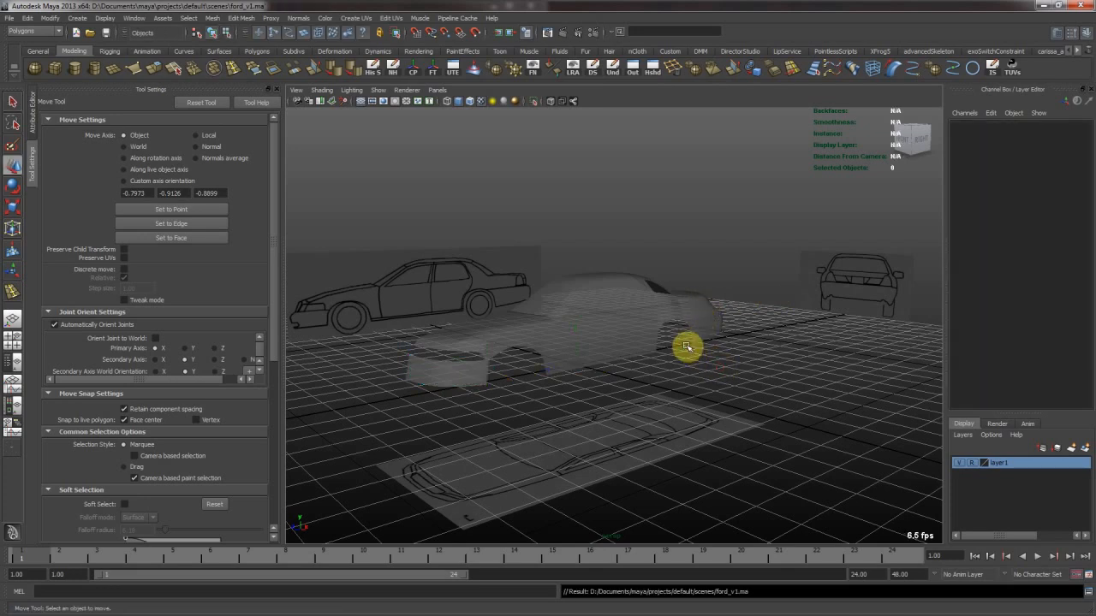
left_click(606, 350)
left_click(677, 365)
middle_click_drag(629, 323, 672, 291, "alt")
right_click_drag(672, 291, 696, 306, "alt")
left_click_drag(696, 306, 677, 332, "alt")
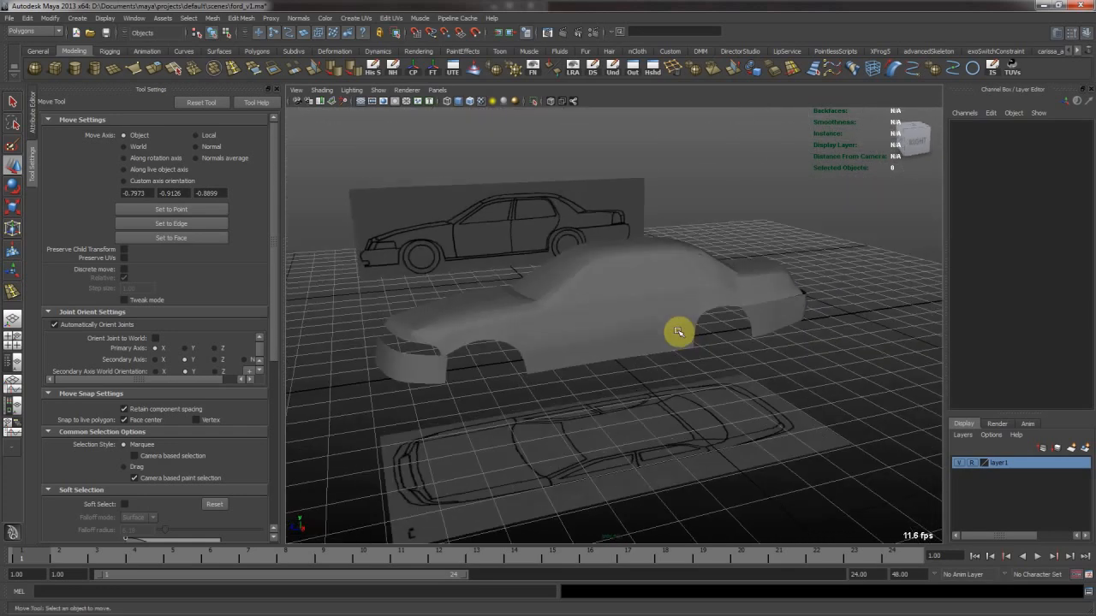
left_click(650, 318)
right_click_drag(571, 374, 666, 368, "alt")
left_click(669, 367)
left_click(664, 361)
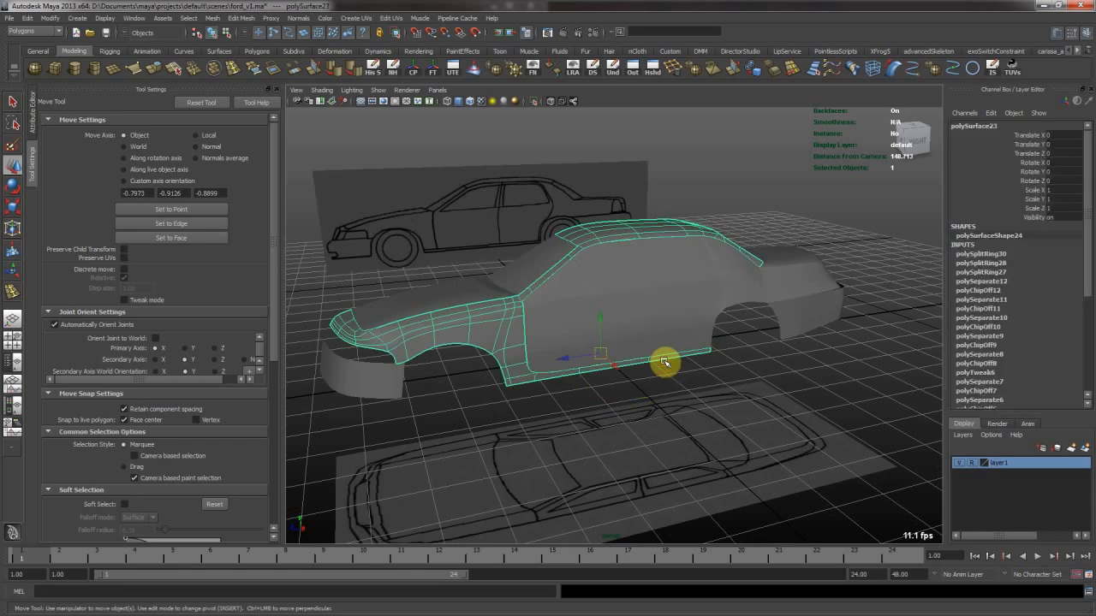
mouse_move(726, 350)
left_mouse_down("alt")
mouse_move(727, 338)
mouse_move(736, 355)
mouse_move(762, 346)
mouse_move(741, 344)
left_mouse_up("alt")
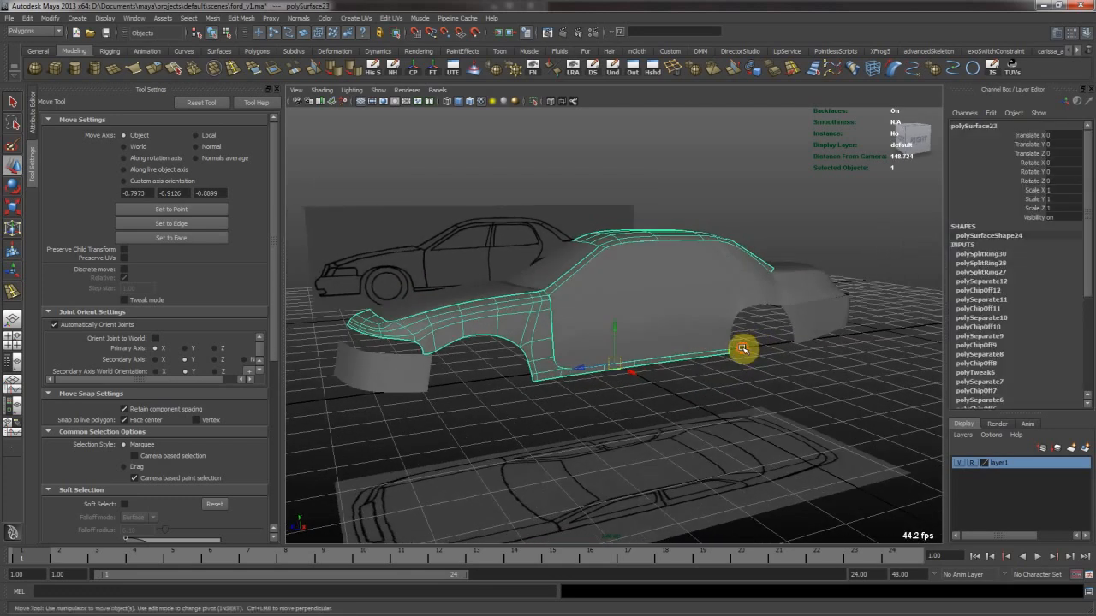
left_click(743, 349)
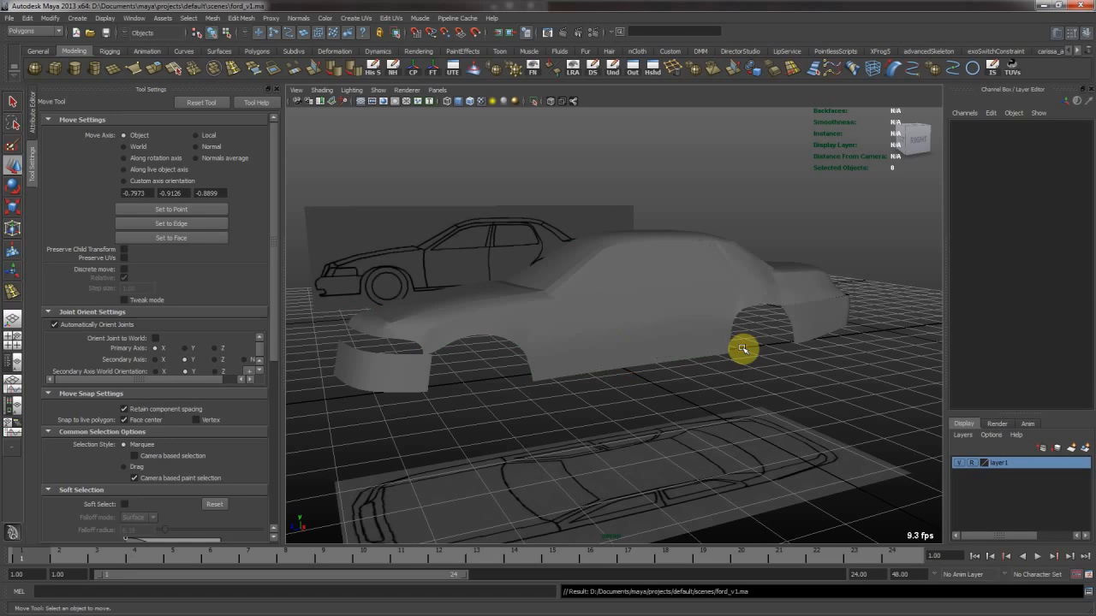
Switch to the right side view and frame the rear wheel of the blueprint
key("space")
key("space")
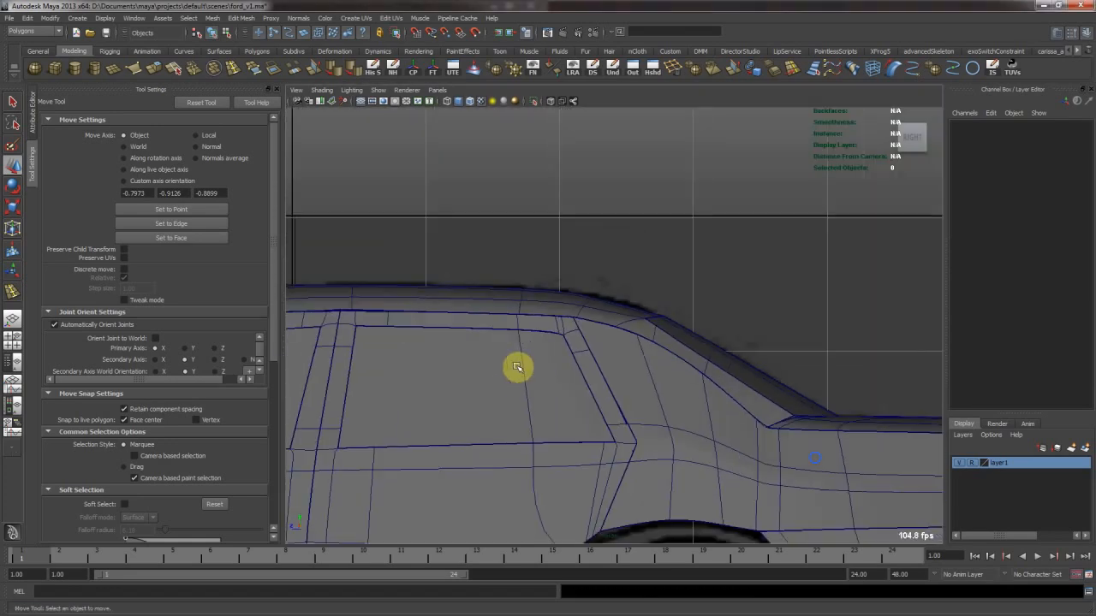
scroll(539, 369, "down", 1)
middle_click_drag(539, 370, 627, 236, "alt")
mouse_move(644, 280)
middle_mouse_down("alt")
mouse_move(504, 254)
mouse_move(520, 240)
middle_mouse_up("alt")
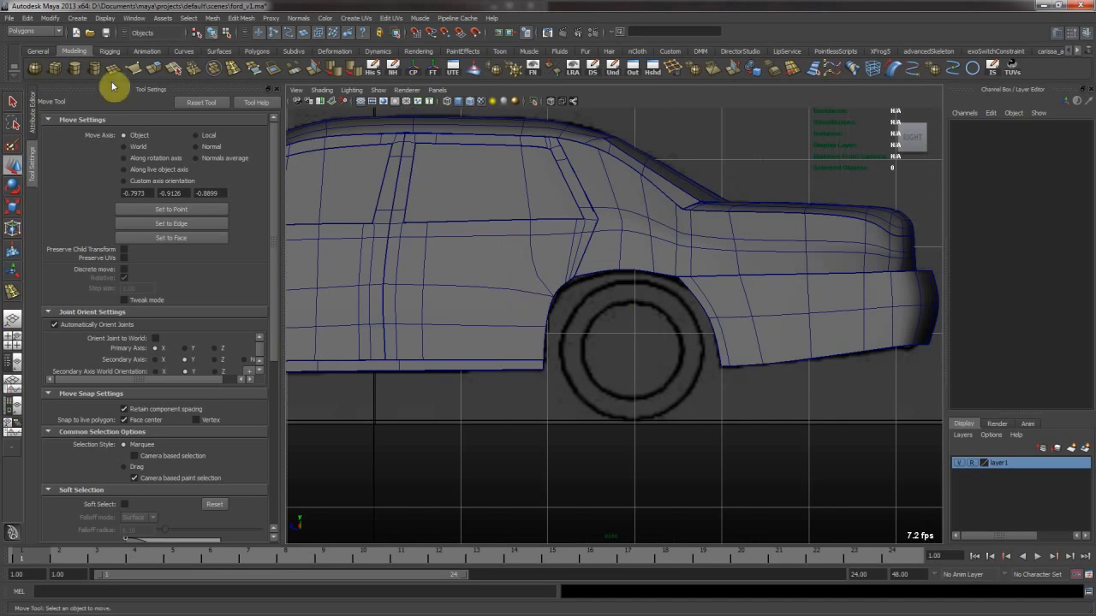
left_click(79, 71)
middle_click_drag(633, 344, 583, 313, "alt")
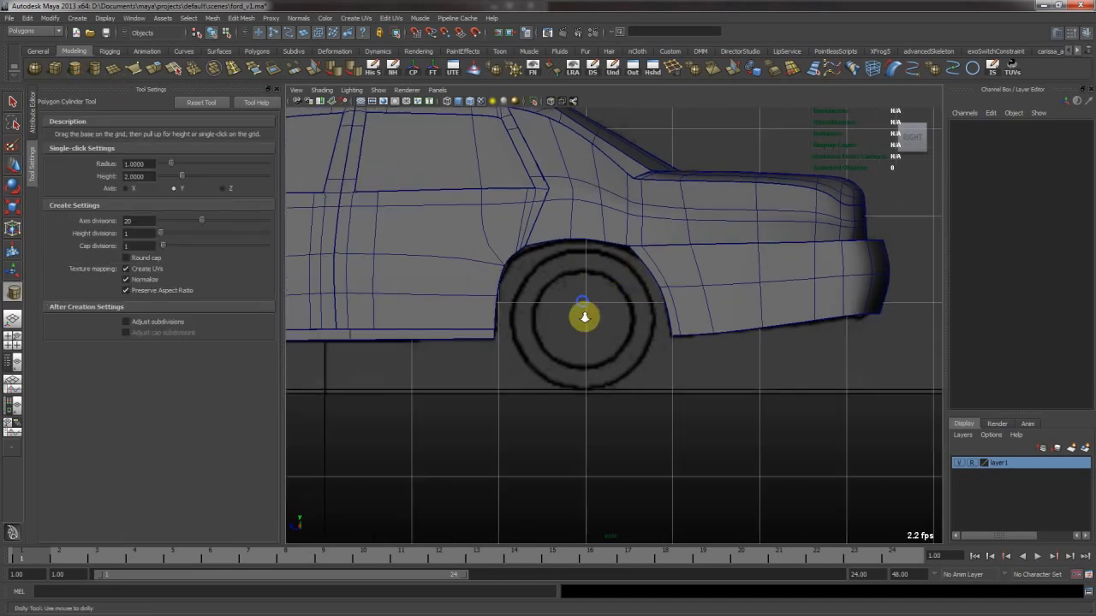
scroll(584, 313, "up", 1)
left_click(589, 299)
key("r")
left_click_drag(591, 334, 626, 340)
left_click(589, 342)
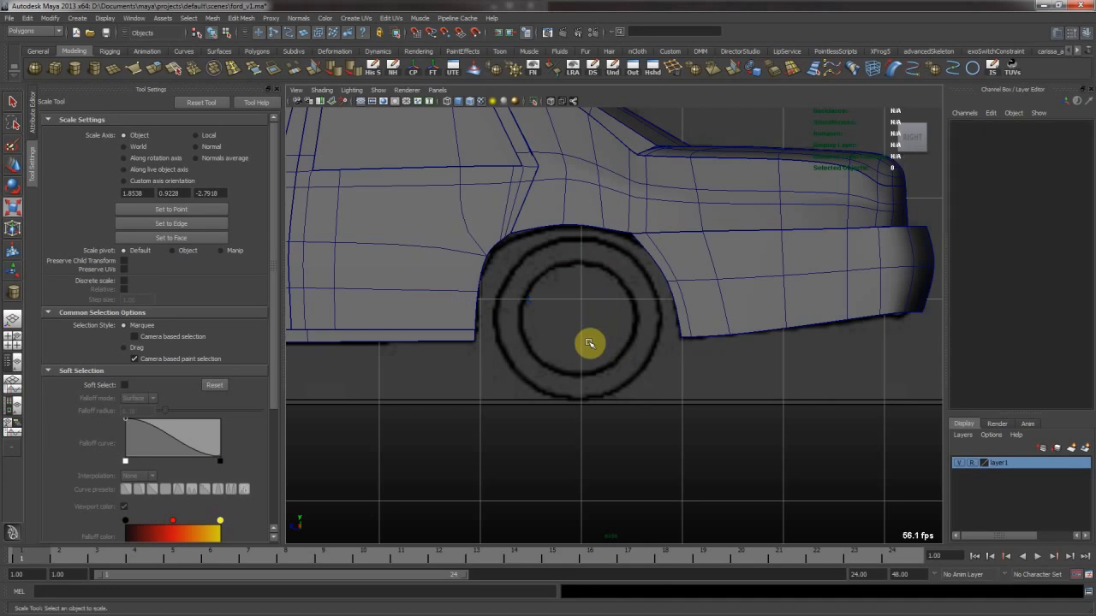
Create a polygon pipe near the centre of the rear wheel and scale it uniformly to about 3.3
left_click(99, 72)
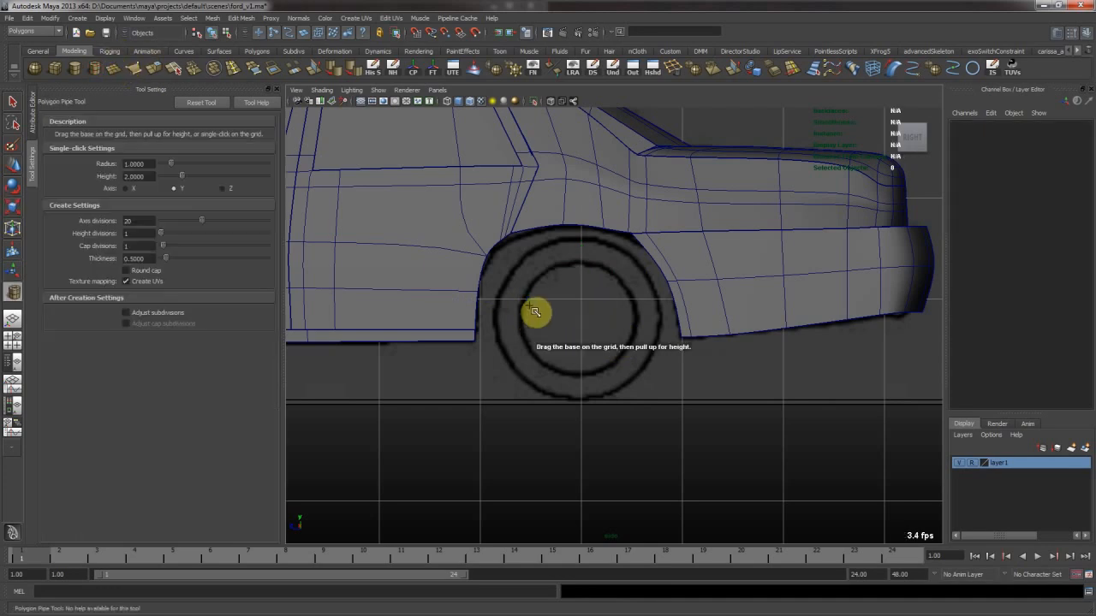
left_click(587, 297)
key("r")
middle_click_drag(575, 334, 635, 335)
Rotate the pipe about its Z axis and set Rotate Z to 90 so it faces the side view
key("e")
left_click_drag(582, 257, 581, 330)
left_click(1069, 182)
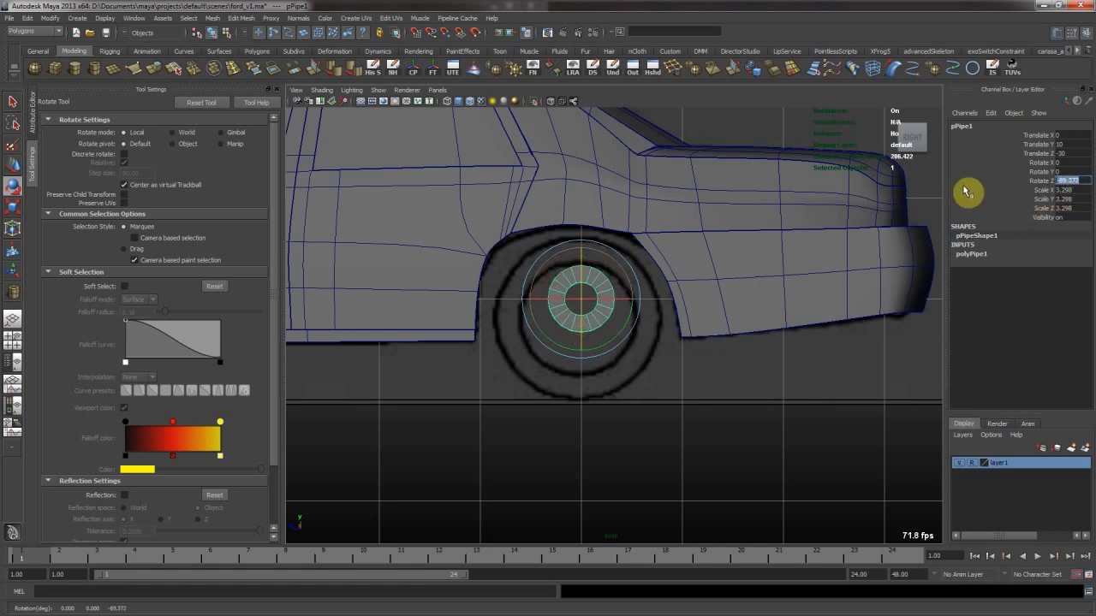
Move the pipe onto the rear wheel and scale it uniformly to about 8.385 to match the blueprint's tire outline
key("w")
middle_click_drag(694, 314, 748, 325)
key("r")
scroll(647, 310, "up", 3)
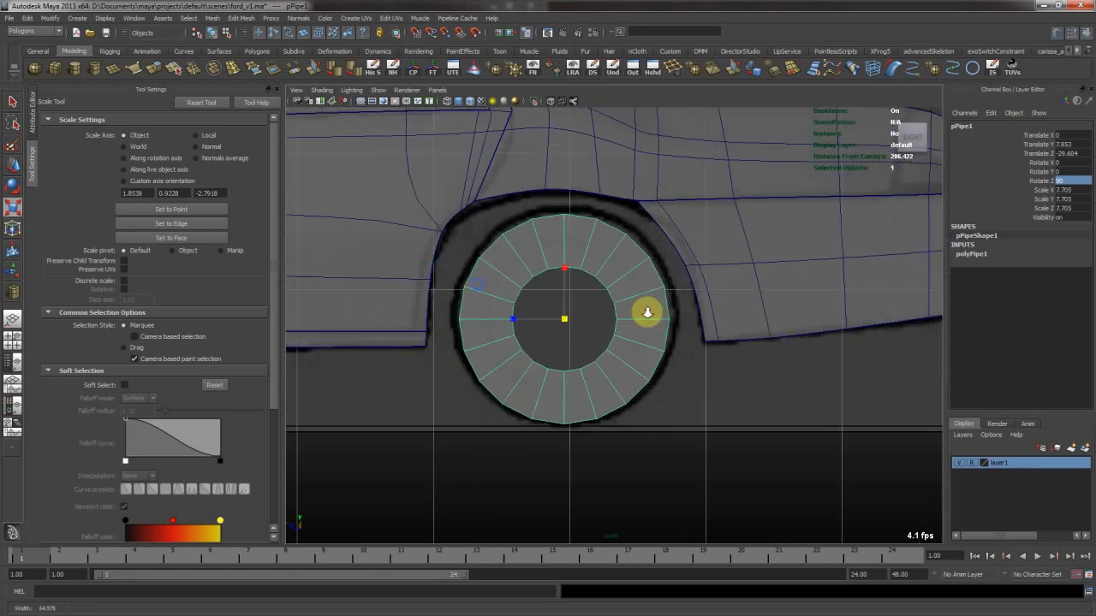
right_click_drag(614, 306, 656, 308, "alt")
key("w")
key("r")
middle_click_drag(650, 323, 673, 319)
key("w")
key("r")
key("w")
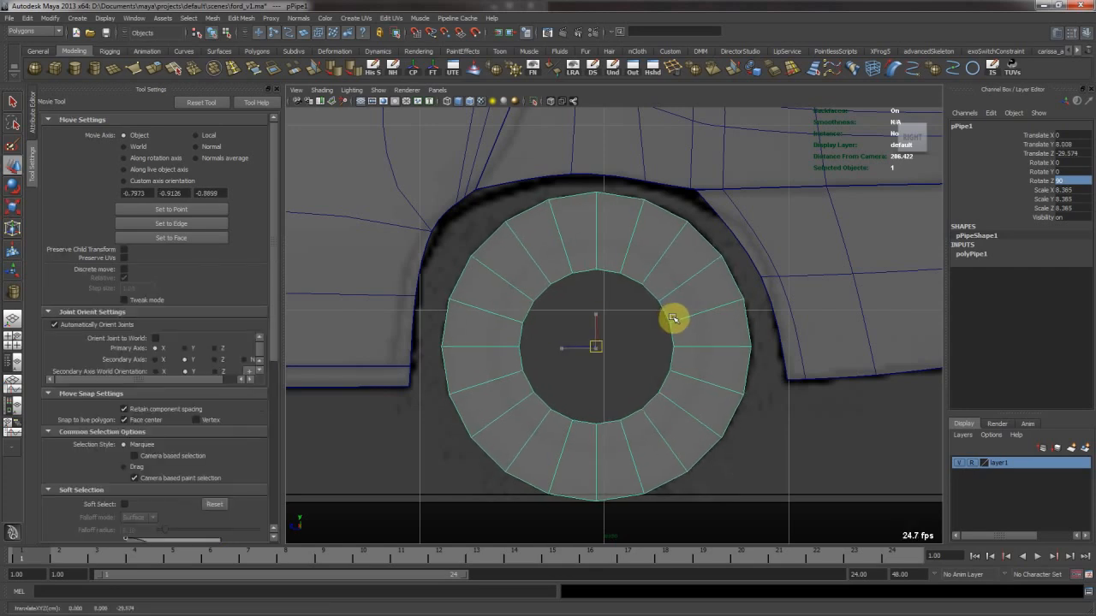
Set the pipe's thickness to 0.3 and its axis subdivisions to 20
left_click(974, 255)
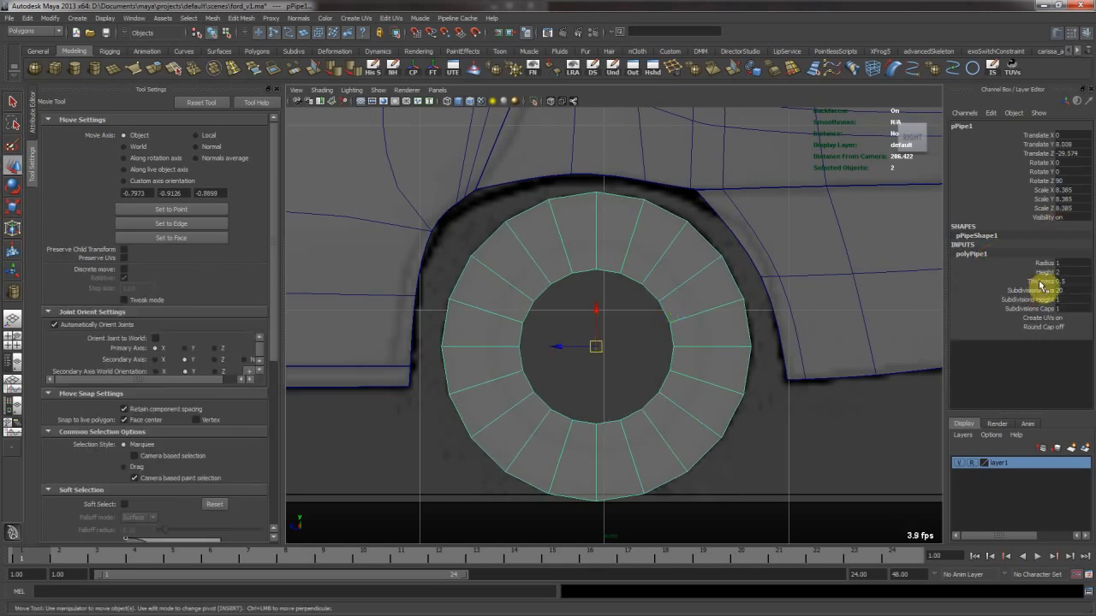
left_click(1040, 281)
middle_click_drag(742, 295, 740, 291)
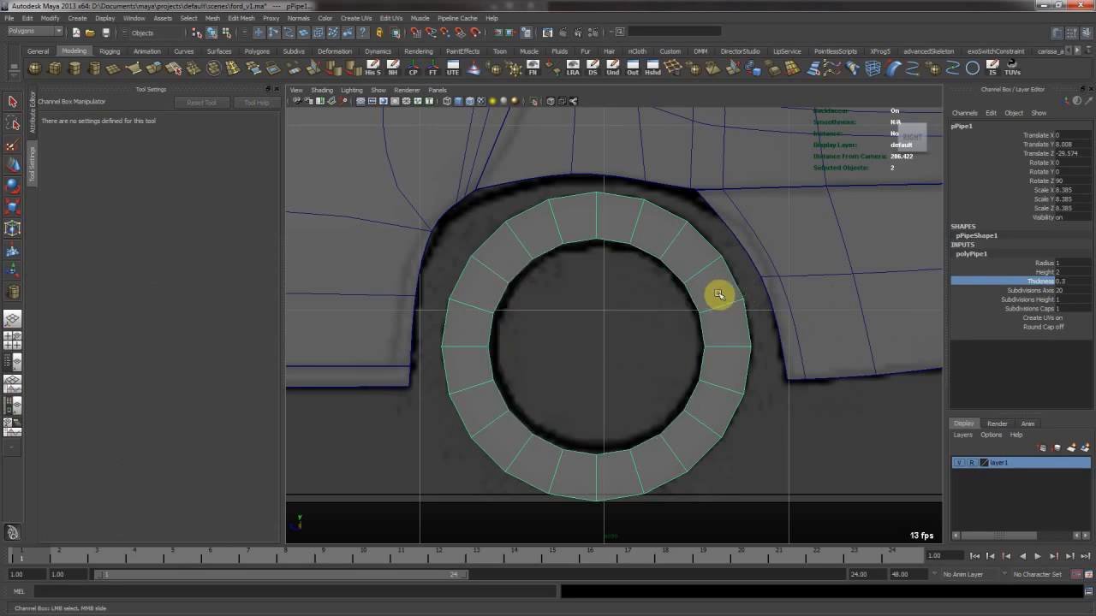
double_click(1063, 291)
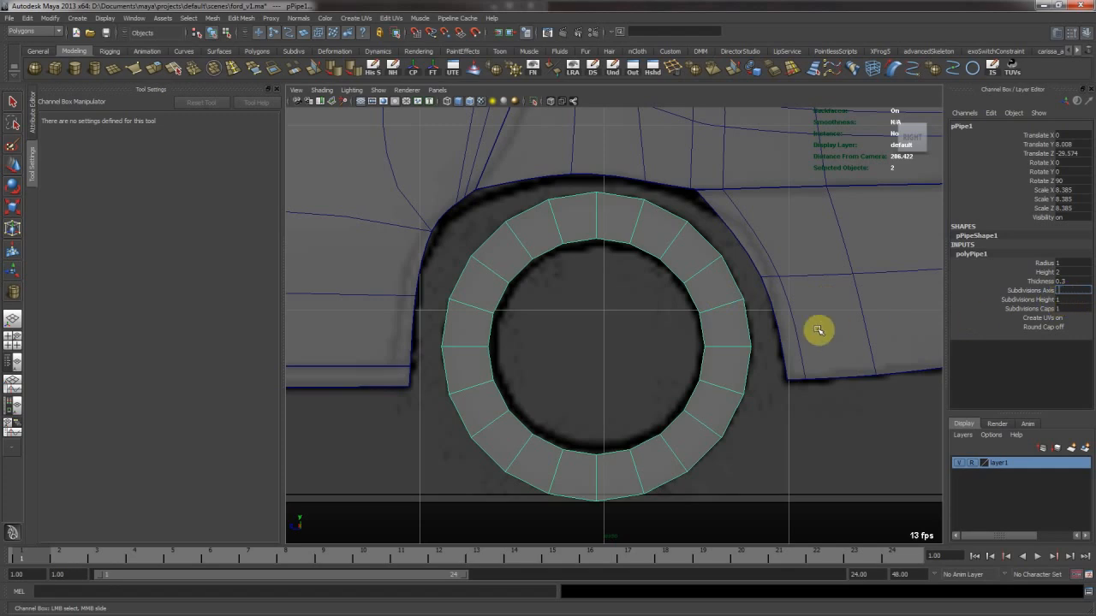
In the top view, move the pipe sideways to about X 18.7, at the side of the car
middle_click_drag(694, 332, 704, 332, "alt")
key("space")
key("space")
key("f")
left_click_drag(769, 350, 641, 337, "alt")
key("w")
key("space")
key("space")
key("f")
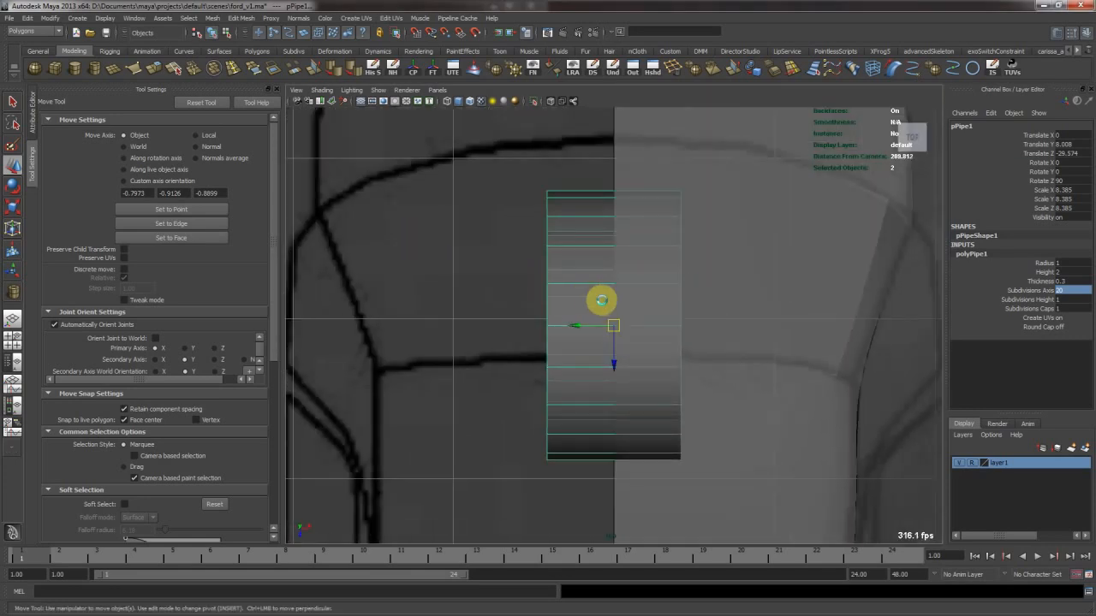
right_click_drag(704, 341, 582, 339, "alt")
middle_click_drag(582, 338, 457, 306, "alt")
left_click_drag(455, 291, 697, 286)
Delete the ring of faces lining the inside of the pipe's hole
key("space")
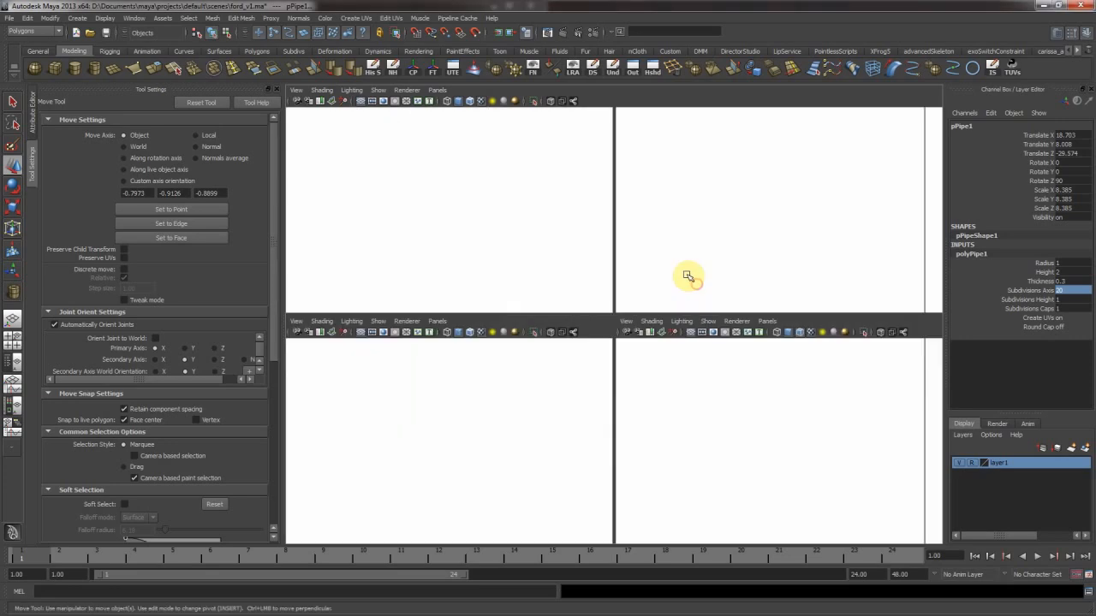
key("space")
left_click_drag(819, 252, 637, 252, "alt")
right_click_drag(637, 251, 653, 291, "alt")
left_click_drag(521, 341, 543, 345, "alt")
right_click_drag(523, 332, 522, 350)
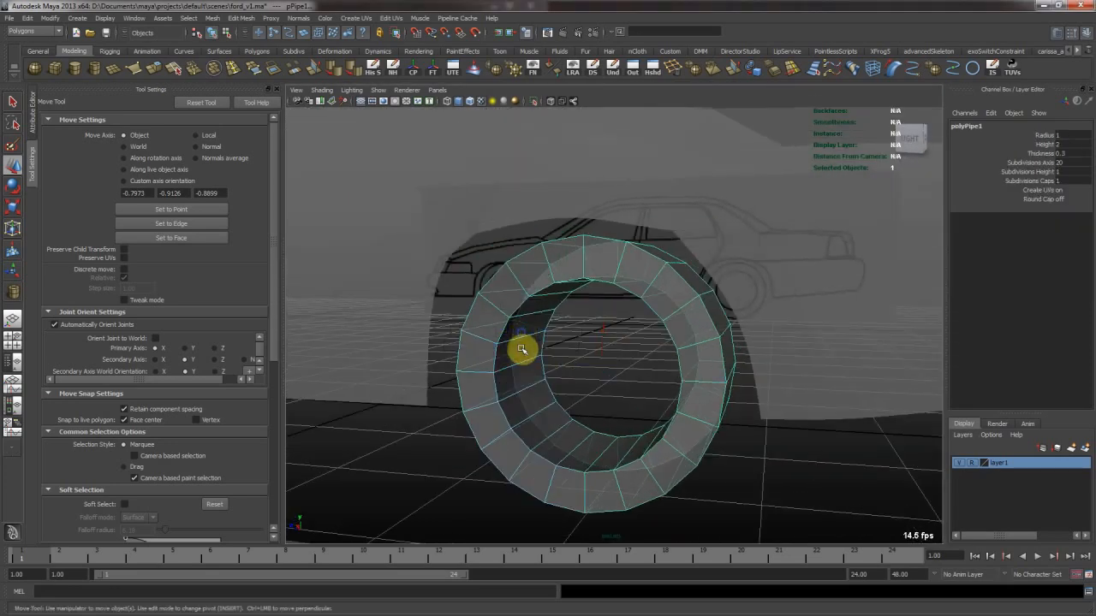
left_click(518, 349)
double_click(522, 332, "shift")
key("Delete")
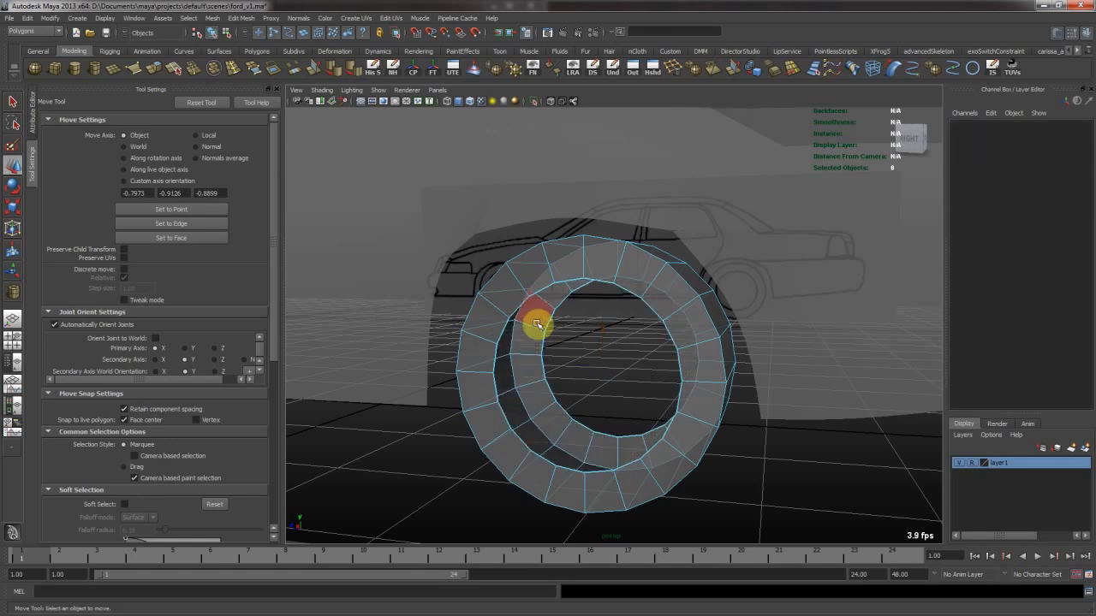
Bevel the two outer edge loops of the tire with 2 segments
right_click_drag(470, 336, 509, 309)
left_click(528, 321)
mouse_move(528, 320)
left_mouse_down("alt")
mouse_move(655, 339)
mouse_move(542, 316)
left_mouse_up("alt")
right_click_drag(503, 287, 487, 252)
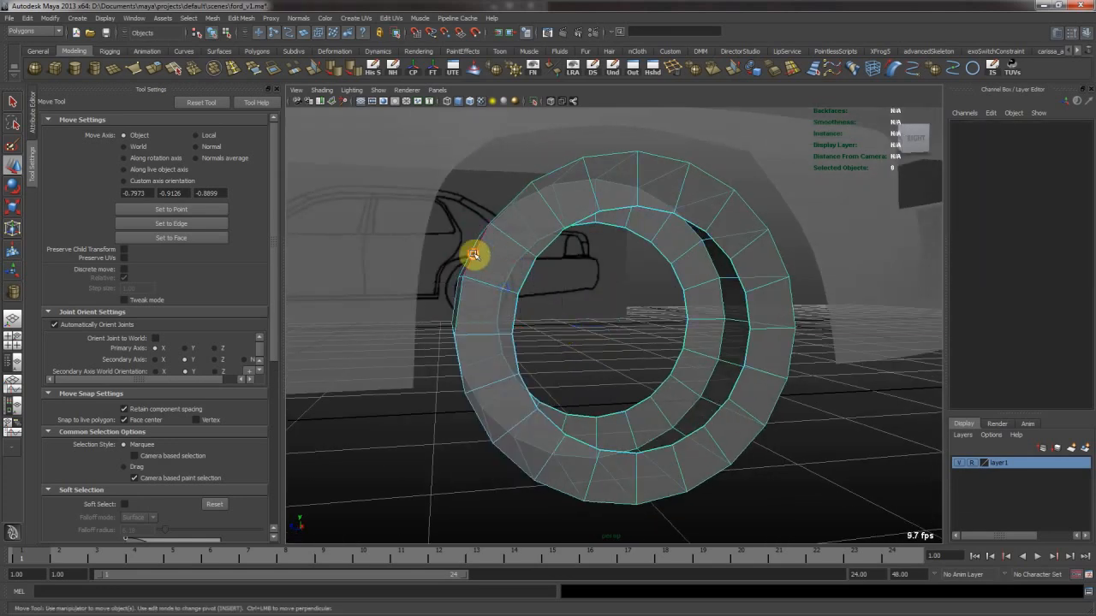
double_click(470, 252)
middle_click_drag(507, 225, 498, 233, "alt")
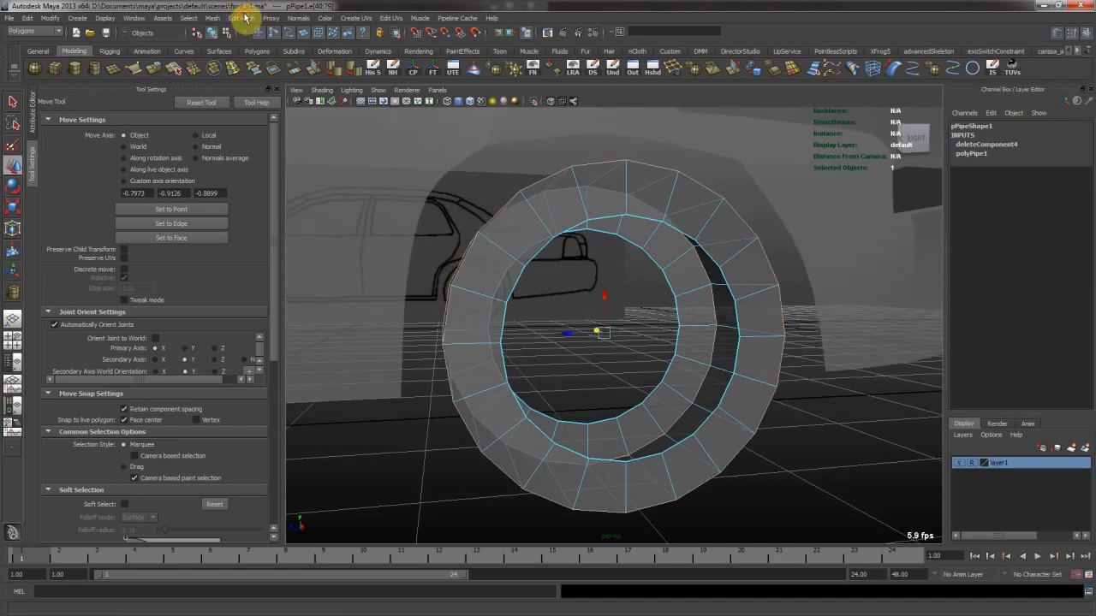
left_click(242, 17)
left_click_drag(690, 295, 789, 246, "alt")
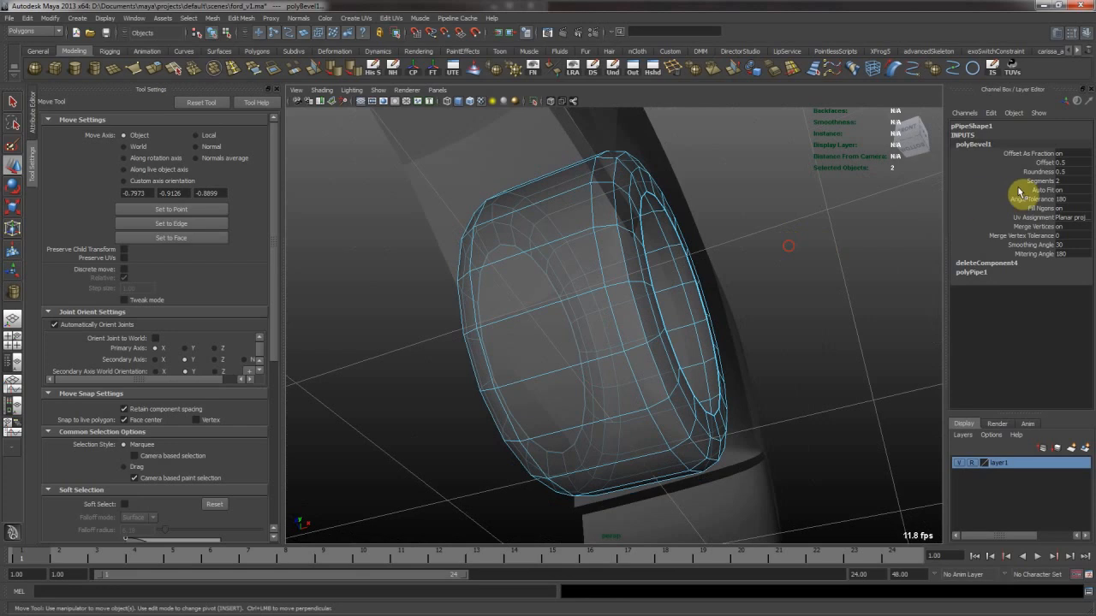
Set the bevel offset to 0.4, return to object mode and inspect the rounded tire
left_click(1065, 163)
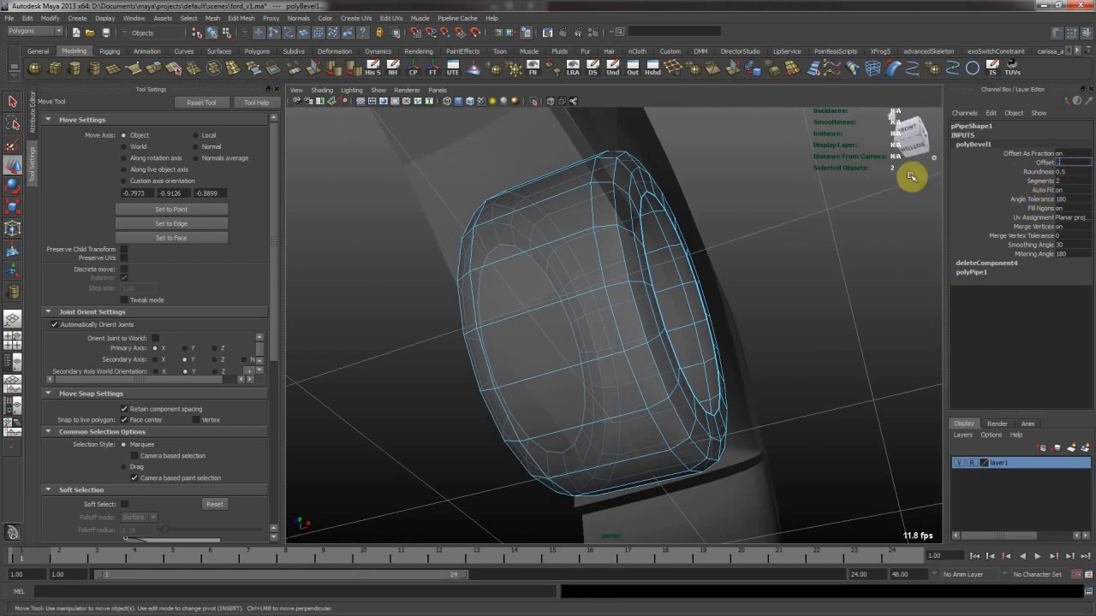
type(".3")
key("Return")
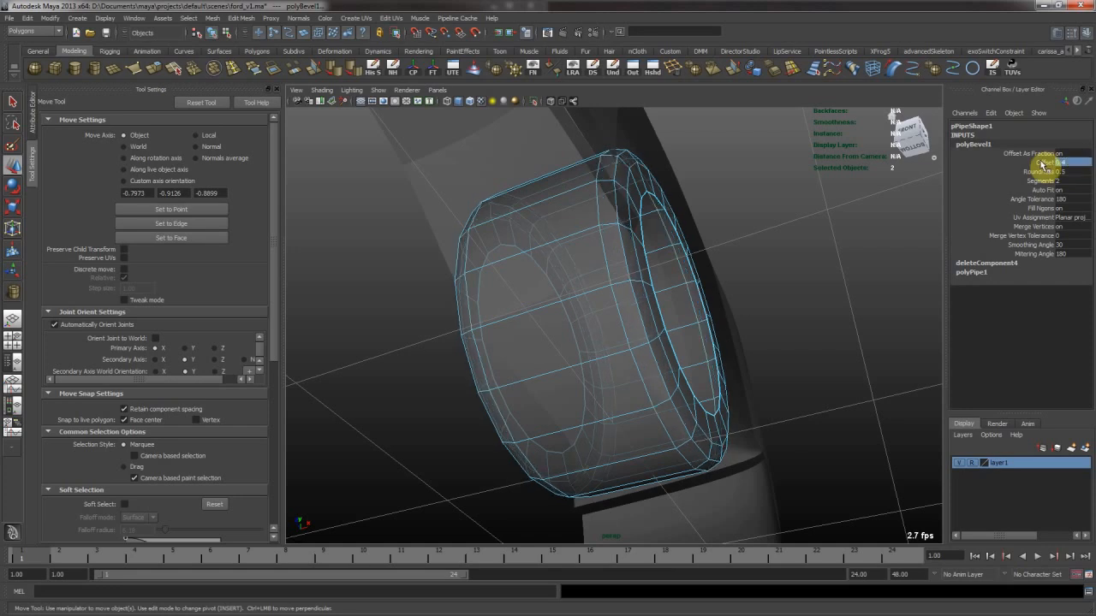
left_click(702, 183)
left_click(625, 226)
left_click(768, 195)
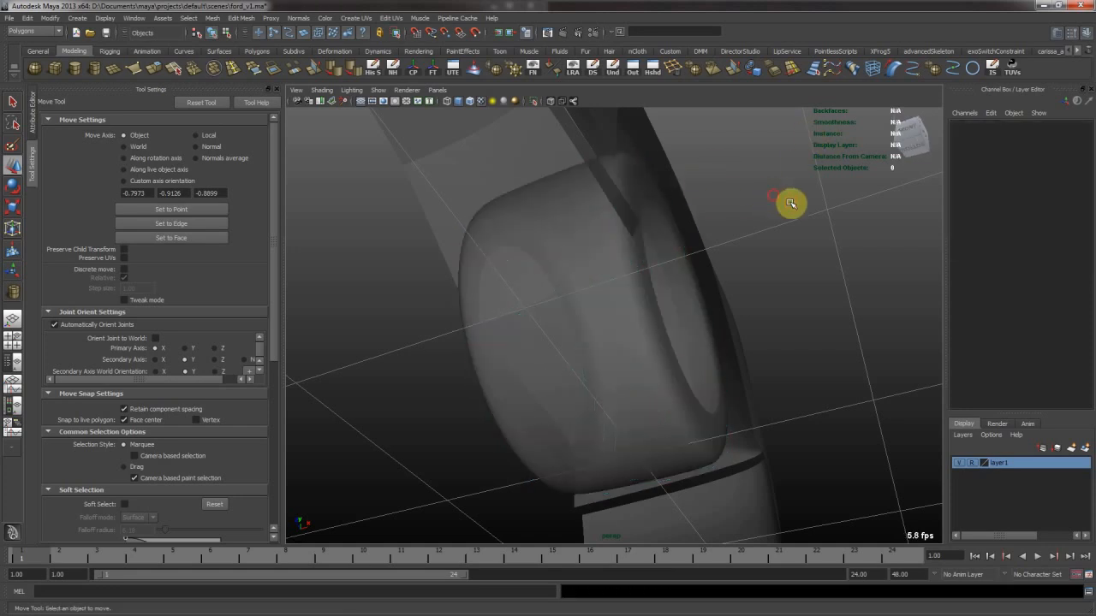
left_click_drag(771, 196, 655, 197, "alt")
left_click(567, 331)
left_click_drag(567, 331, 641, 273, "alt")
left_click(771, 199)
left_click(642, 273)
right_click_drag(641, 274, 728, 273, "alt")
left_click_drag(729, 273, 658, 243, "alt")
Extrude the tire's two inner border edge loops and scale them slightly inward
key("F10")
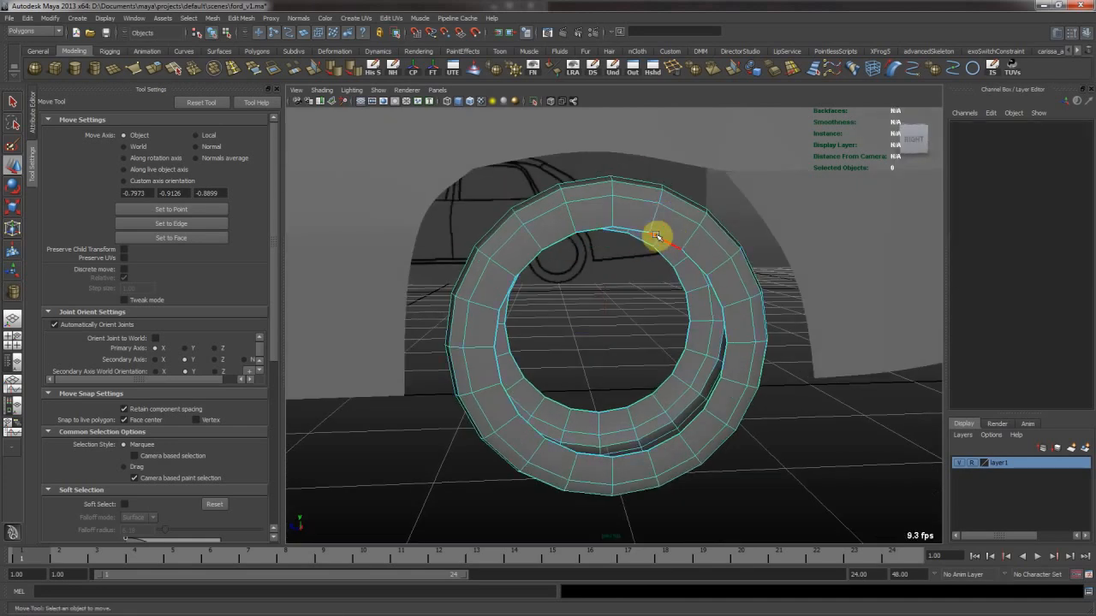
double_click(644, 239)
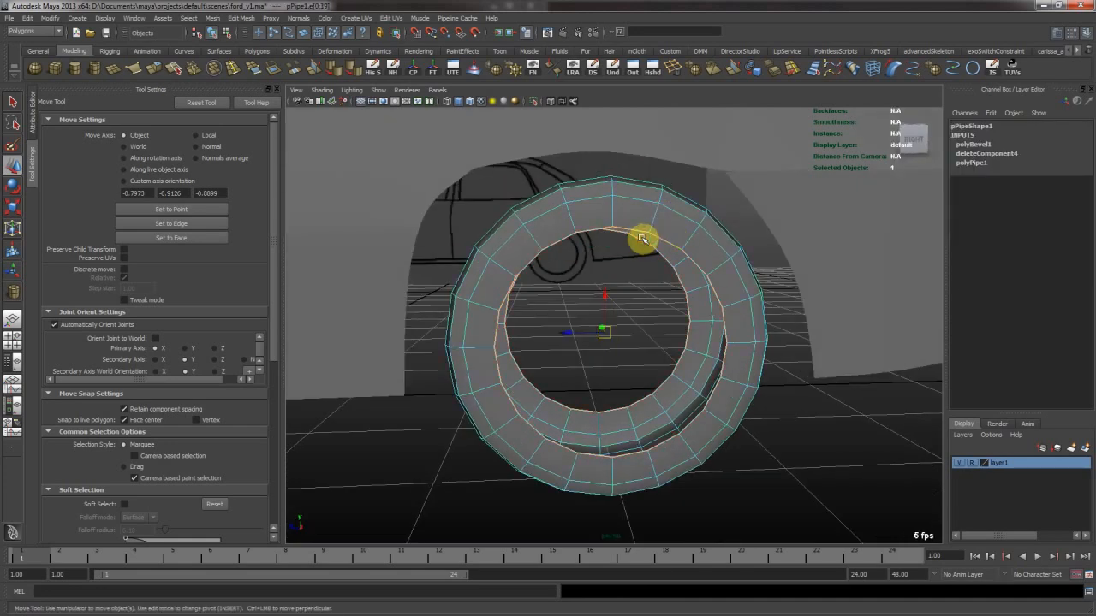
left_click_drag(653, 233, 633, 237, "alt")
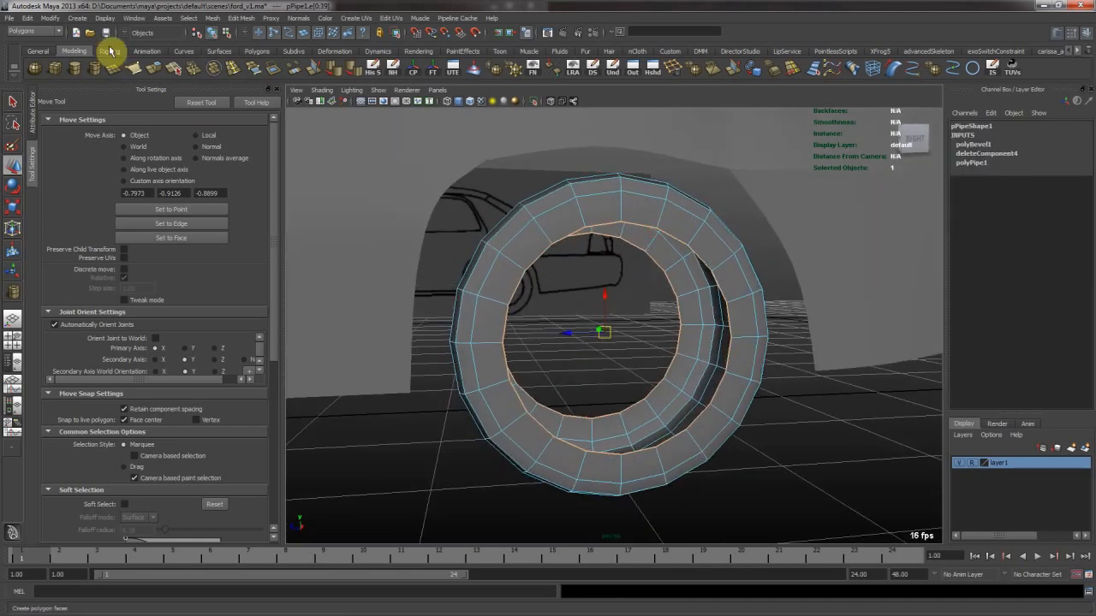
left_click(154, 70)
left_click_drag(664, 184, 682, 203, "alt")
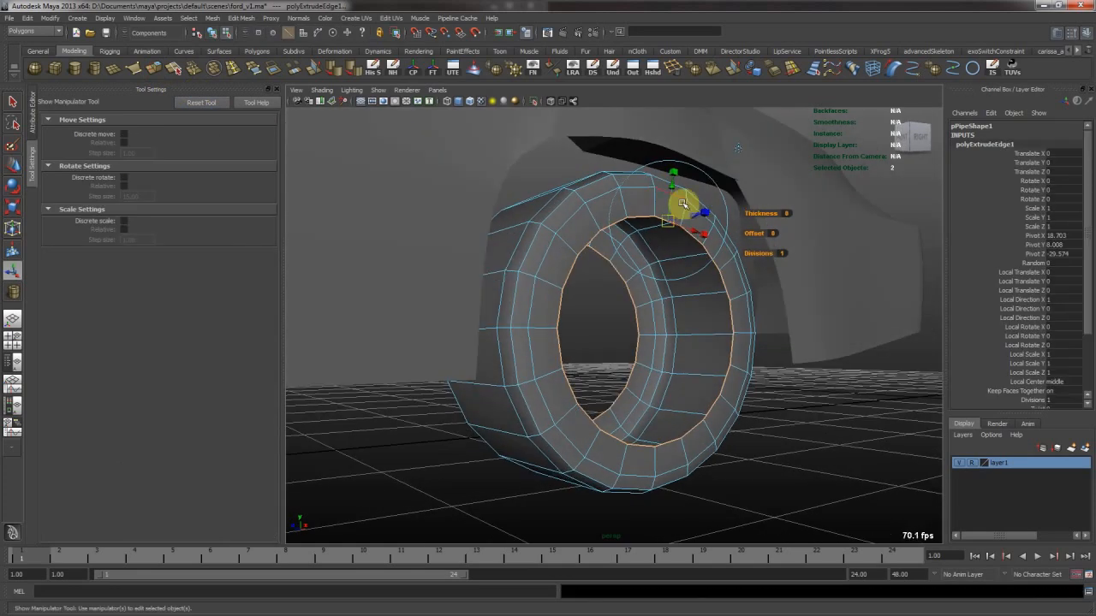
left_click_drag(665, 220, 634, 231)
key("r")
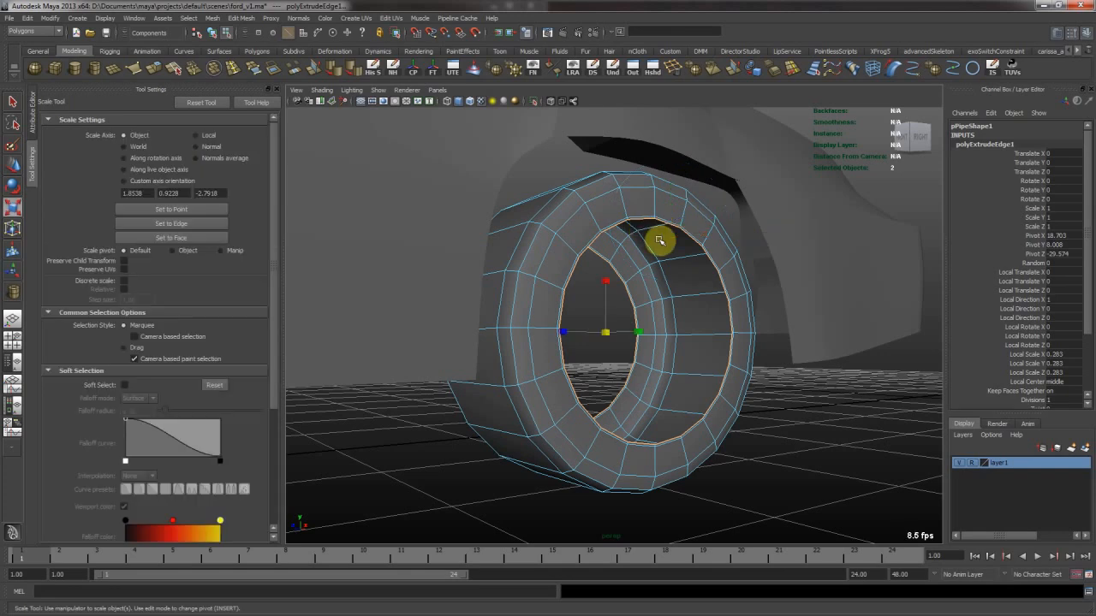
mouse_move(639, 332)
left_mouse_down()
mouse_move(629, 330)
mouse_move(638, 326)
left_mouse_up()
Extrude the inner border loops again, scale them toward each other along the axle and return to object mode
key("ctrl+e")
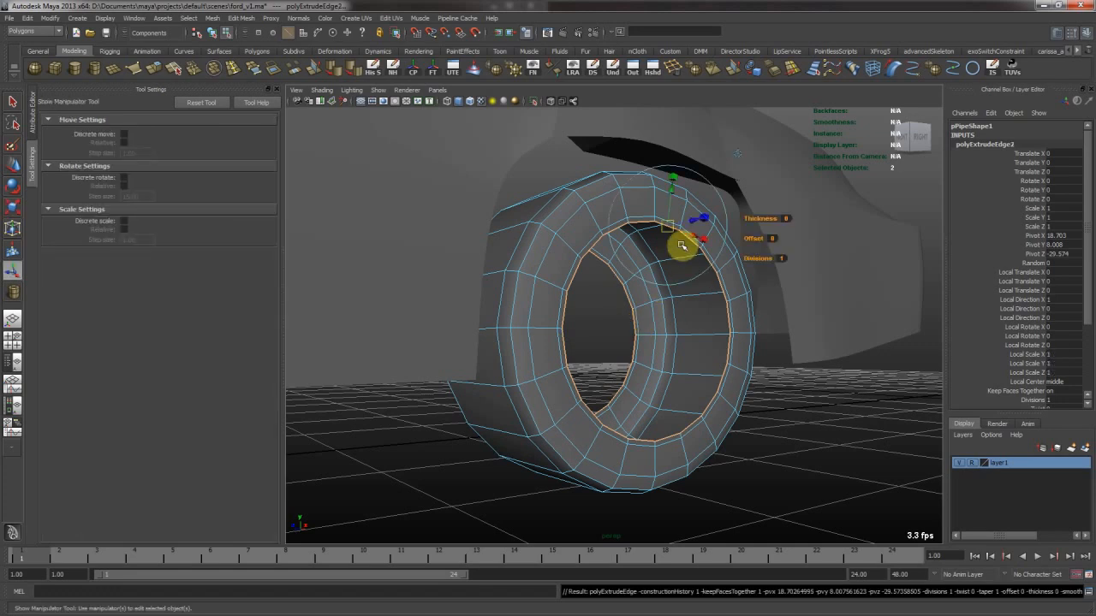
left_click_drag(640, 333, 585, 311)
right_click_drag(585, 246, 582, 250)
left_click(533, 262)
Save the scene and soften the edges of the tire
left_click_drag(533, 262, 768, 252, "alt")
left_click(657, 377)
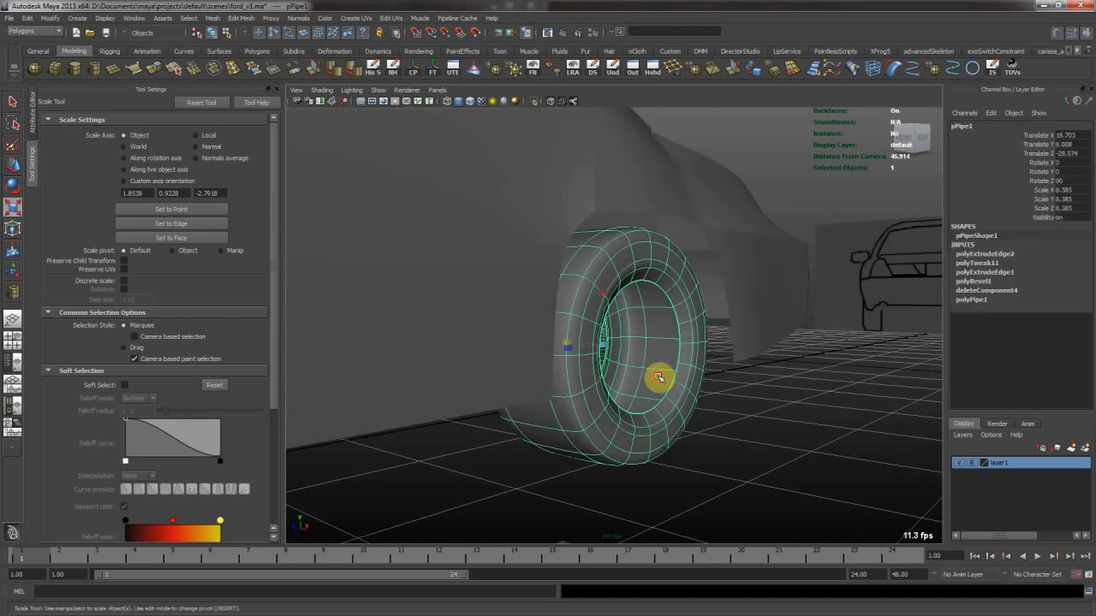
left_click(746, 416)
left_click_drag(745, 416, 665, 410, "alt")
key("w")
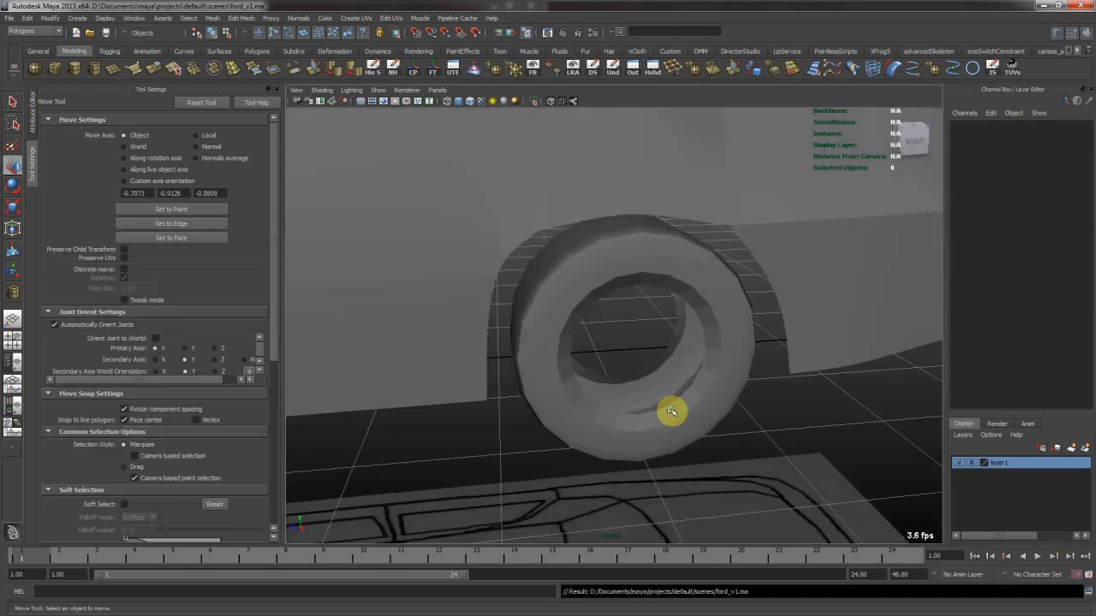
left_click(665, 410)
key("r")
left_click(755, 405)
left_click_drag(756, 406, 751, 370, "alt")
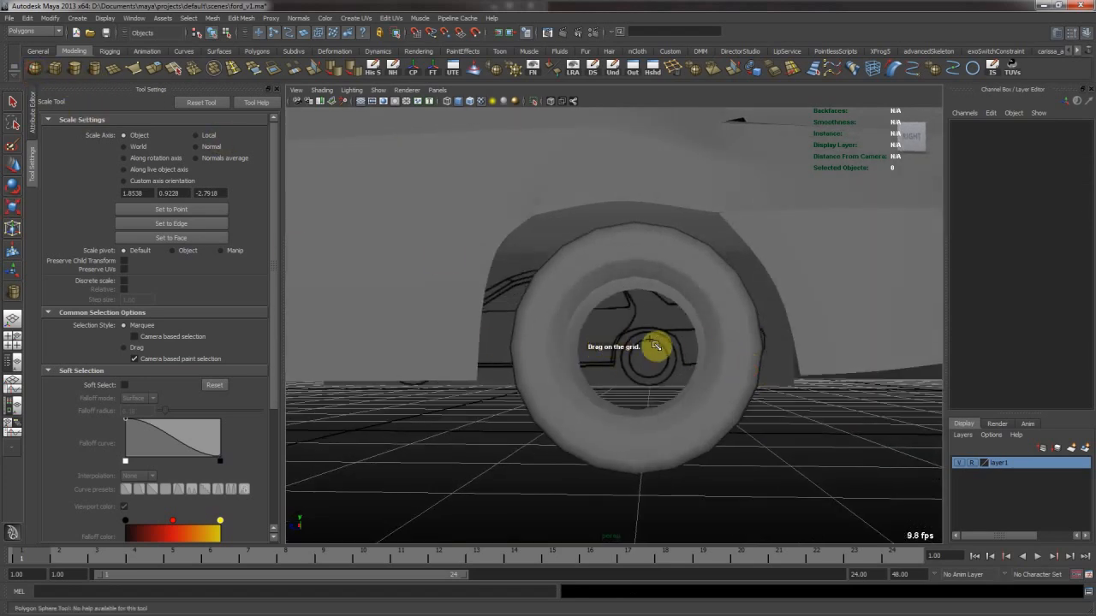
Create a polygon sphere inside the rear wheel in the side view and display the tire's local rotation axes
key("space")
key("space")
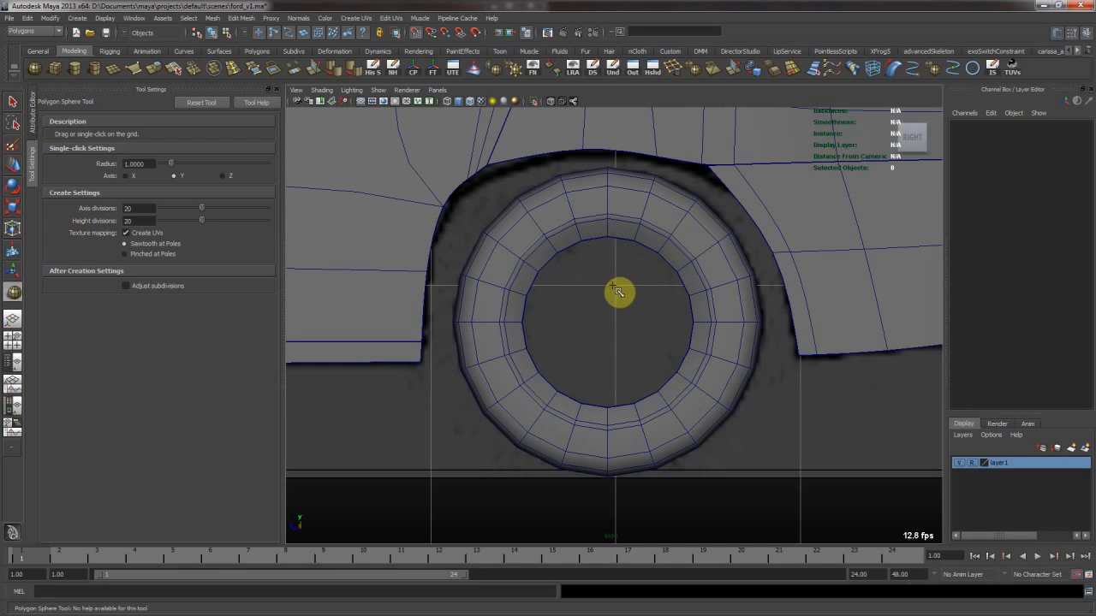
left_click(618, 293)
left_click(628, 249)
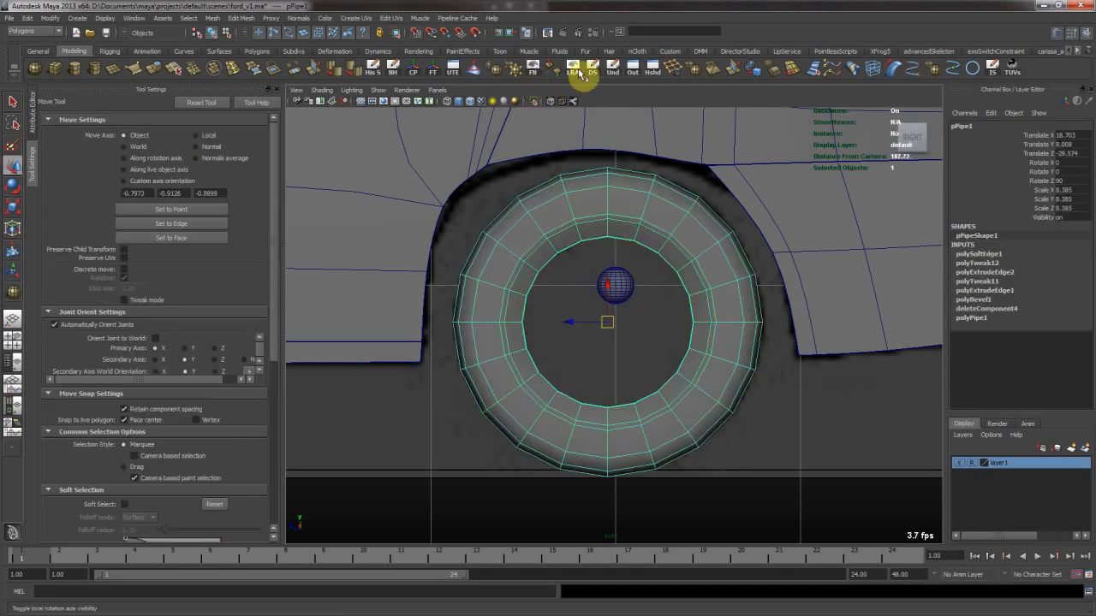
Snap the sphere to the tire's centre at X 18.703, Y 8.008, Z -29.574
left_click(621, 283)
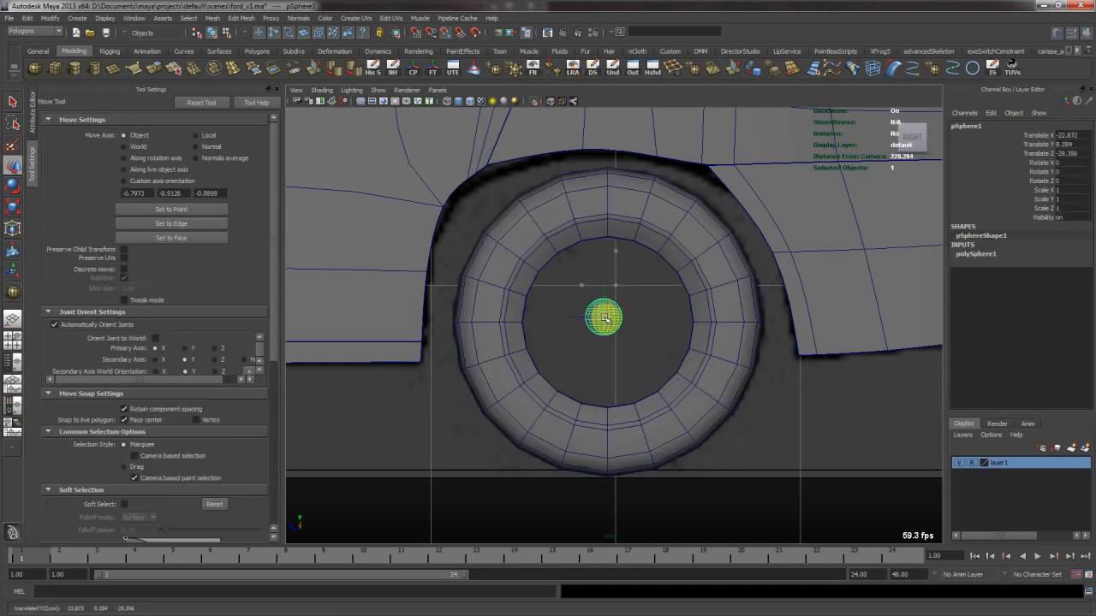
key("space")
key("space")
right_click_drag(750, 347, 300, 314, "alt")
left_click_drag(473, 285, 675, 362, "alt")
middle_click_drag(675, 362, 667, 349)
key("f")
right_click_drag(673, 325, 342, 246, "alt")
left_click_drag(650, 297, 603, 308, "alt")
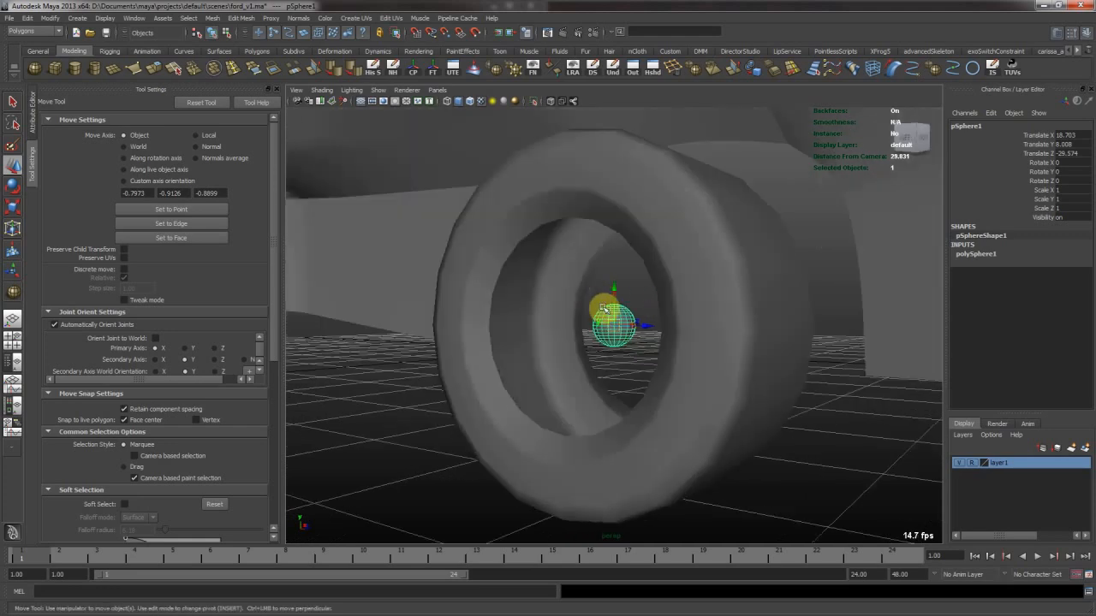
Set the sphere's Rotate Z to 90 and scale it uniformly to about 6.653 to fill the wheel opening
left_click(1072, 180)
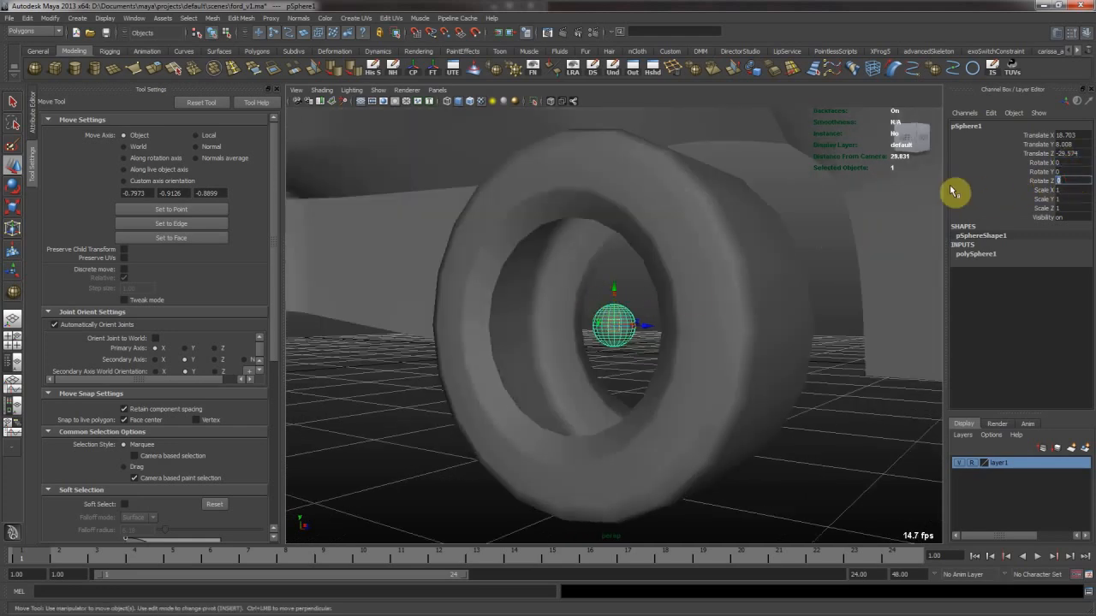
key("r")
middle_click_drag(516, 391, 723, 370)
left_click_drag(750, 368, 584, 360, "alt")
middle_click_drag(597, 367, 624, 362)
left_click_drag(625, 381, 682, 323, "alt")
Set the sphere's height subdivisions to 12
left_click(976, 256)
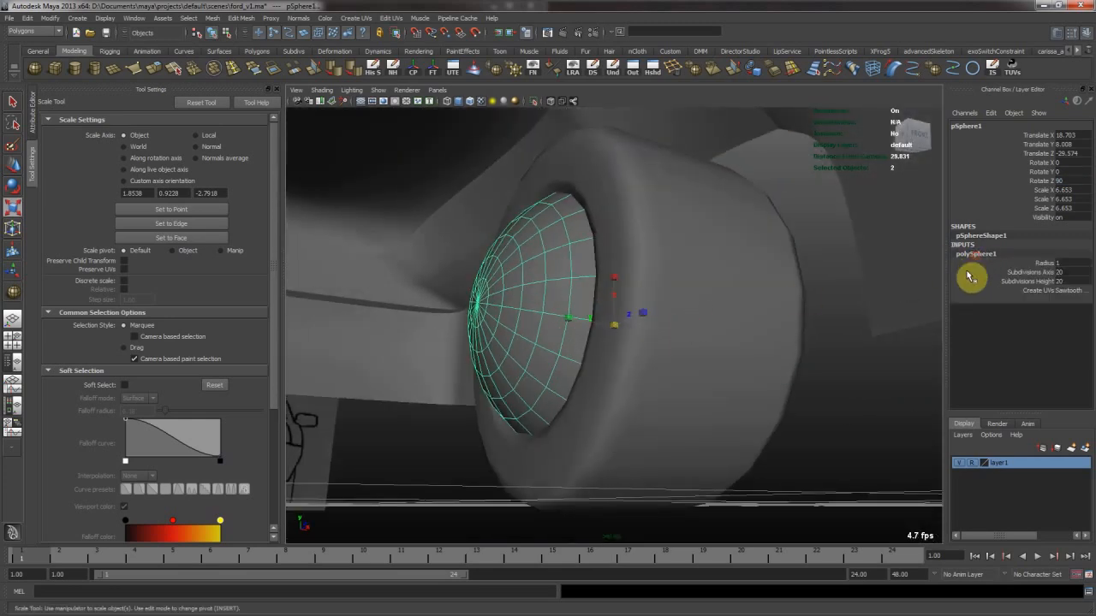
left_click(1040, 281)
middle_click_drag(714, 316, 681, 308)
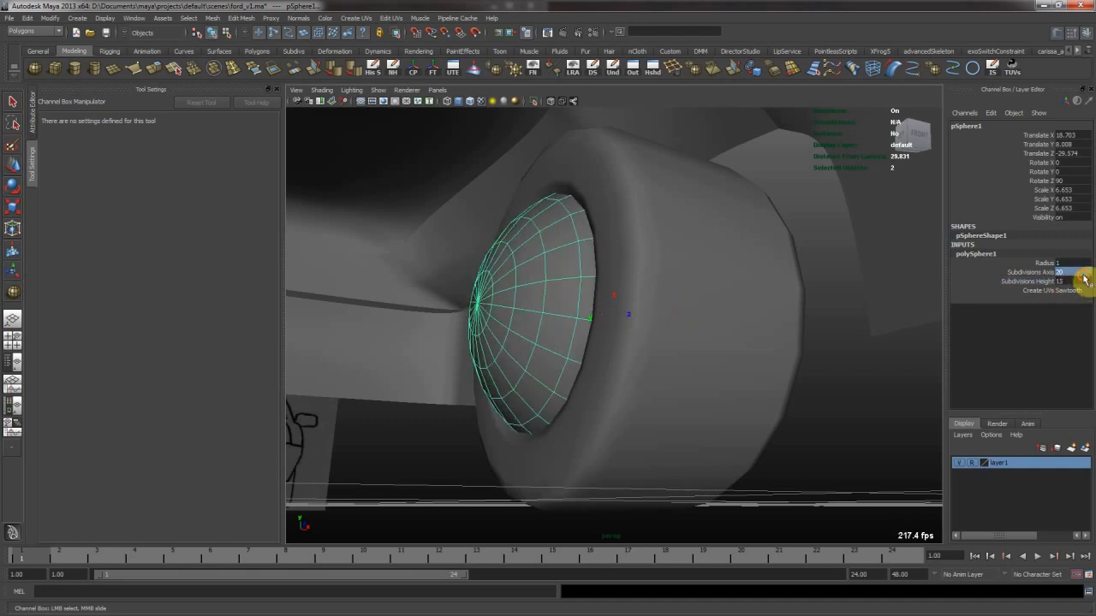
key("Return")
Delete the half of the sphere that faces the inside of the car and return to object mode
left_click_drag(633, 286, 567, 306, "alt")
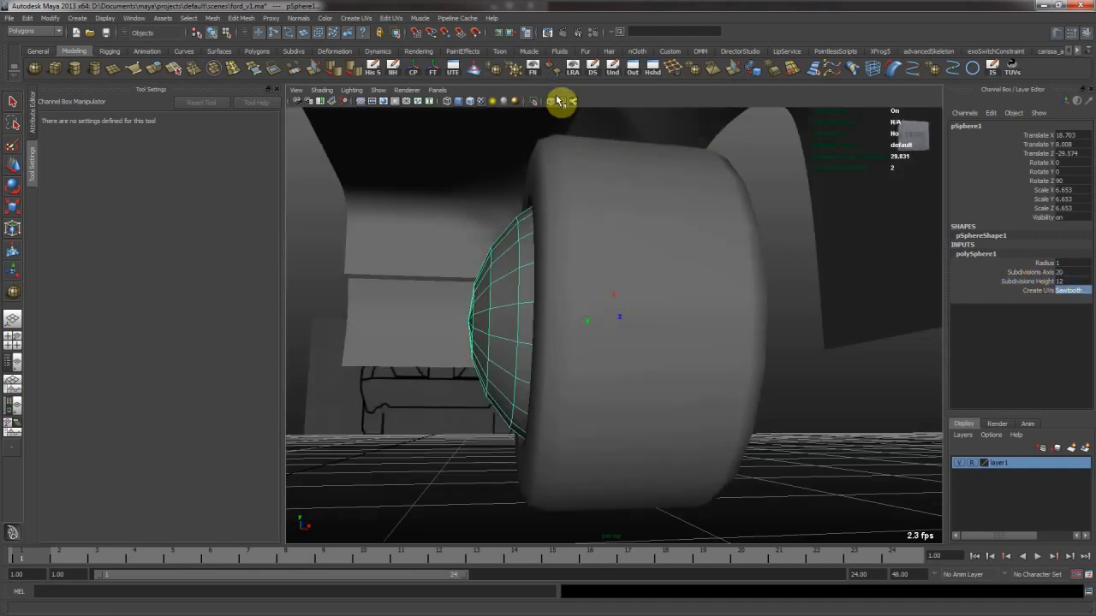
left_click_drag(568, 126, 673, 538, "alt")
key("F8")
key("r")
left_click_drag(699, 456, 538, 387, "alt")
middle_click_drag(540, 367, 561, 392, "alt")
left_click_drag(455, 228, 491, 228, "alt")
left_click_drag(332, 161, 538, 532)
left_click_drag(685, 364, 630, 319, "alt")
key("Delete")
key("F8")
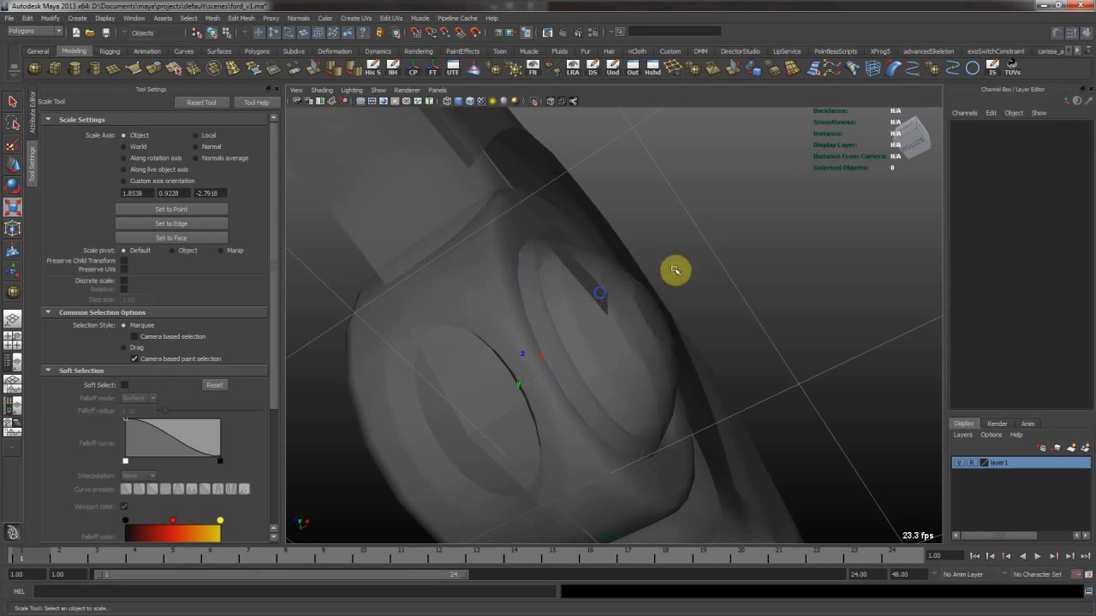
Center the pivot of the remaining hemisphere
left_click(636, 294)
key("w")
left_click(416, 68)
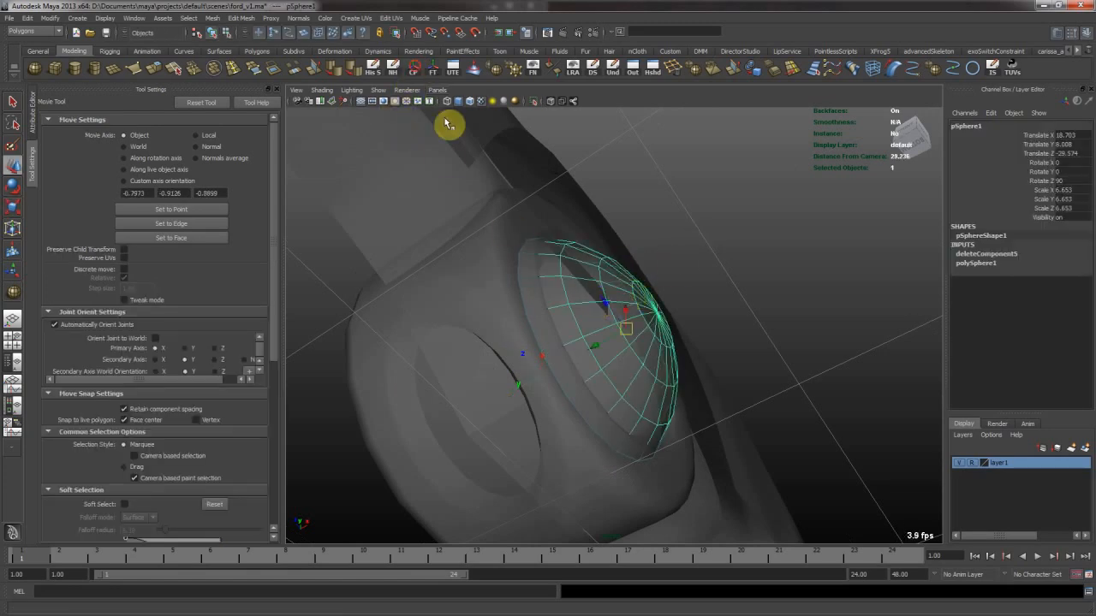
Flatten the hemisphere to a Scale Y of about 2.587 and move it into the tire to Translate X about 18.101
left_click_drag(601, 280, 631, 317, "alt")
key("r")
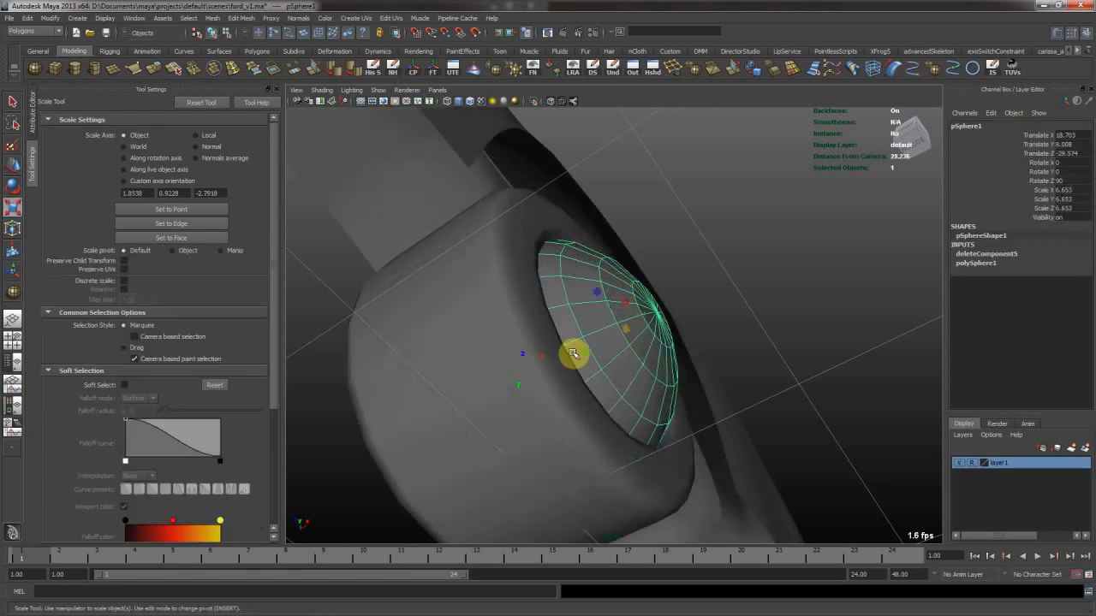
mouse_move(587, 350)
left_mouse_down()
mouse_move(613, 339)
mouse_move(588, 346)
left_mouse_up()
key("w")
left_click_drag(589, 329, 517, 393, "alt")
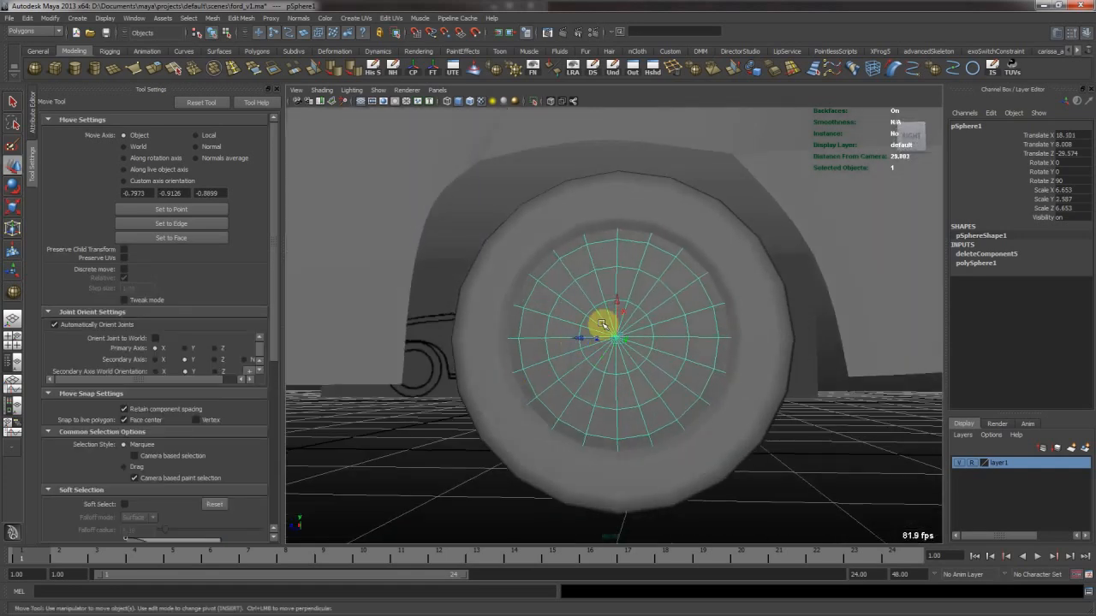
left_click(734, 269)
left_click(839, 435)
right_click_drag(839, 436, 608, 335, "alt")
left_click_drag(608, 336, 697, 331, "alt")
left_click(630, 330)
key("f")
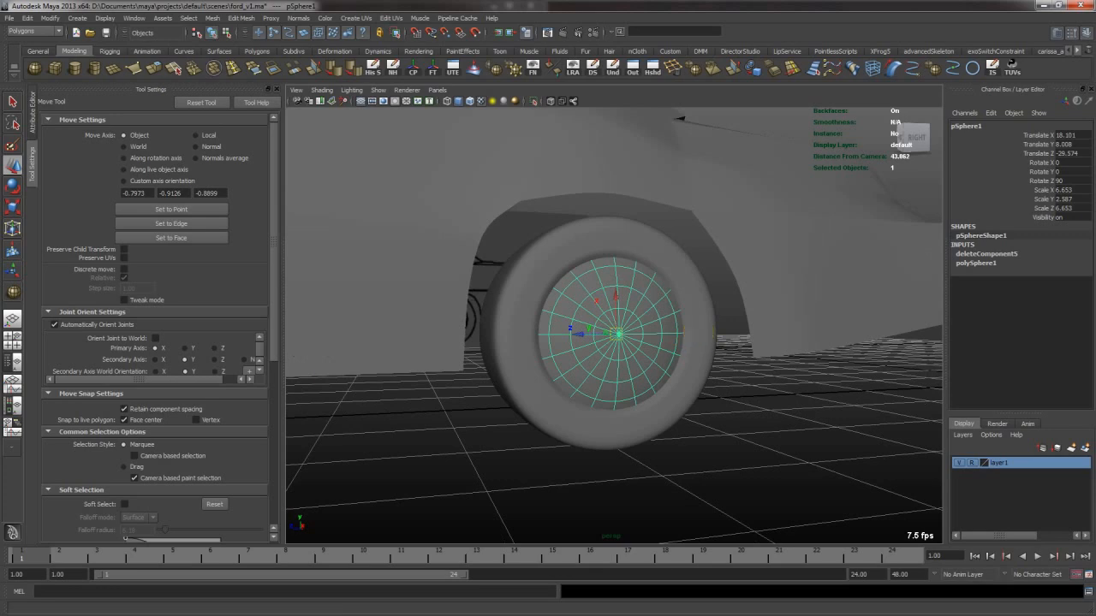
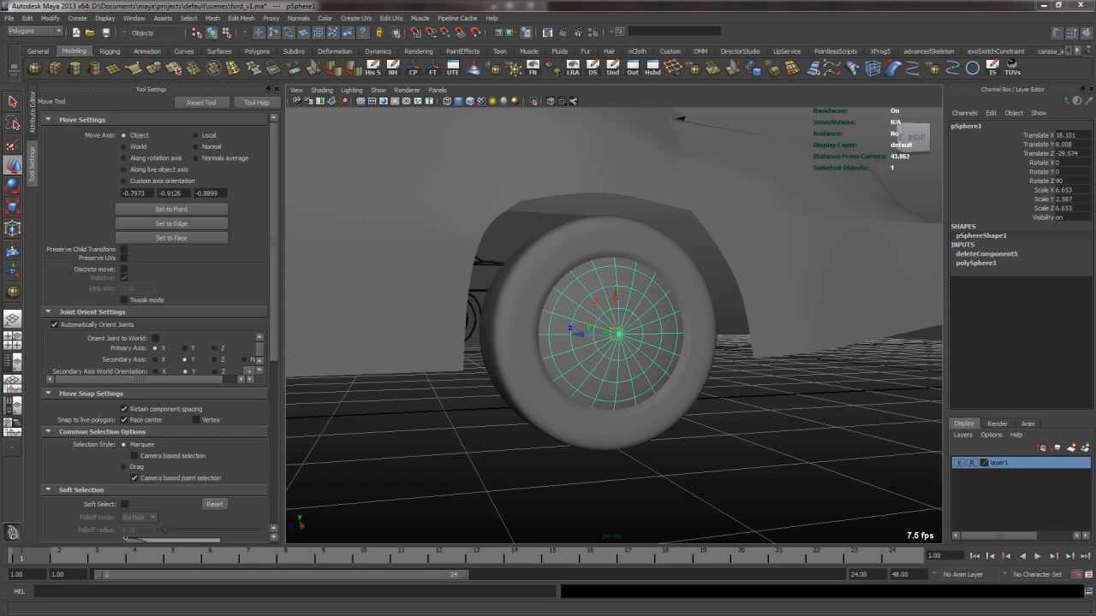
Switch to the browser and examine the front wheel's hubcap in the New York police car photo
left_click_drag(0, 152, 279, 149)
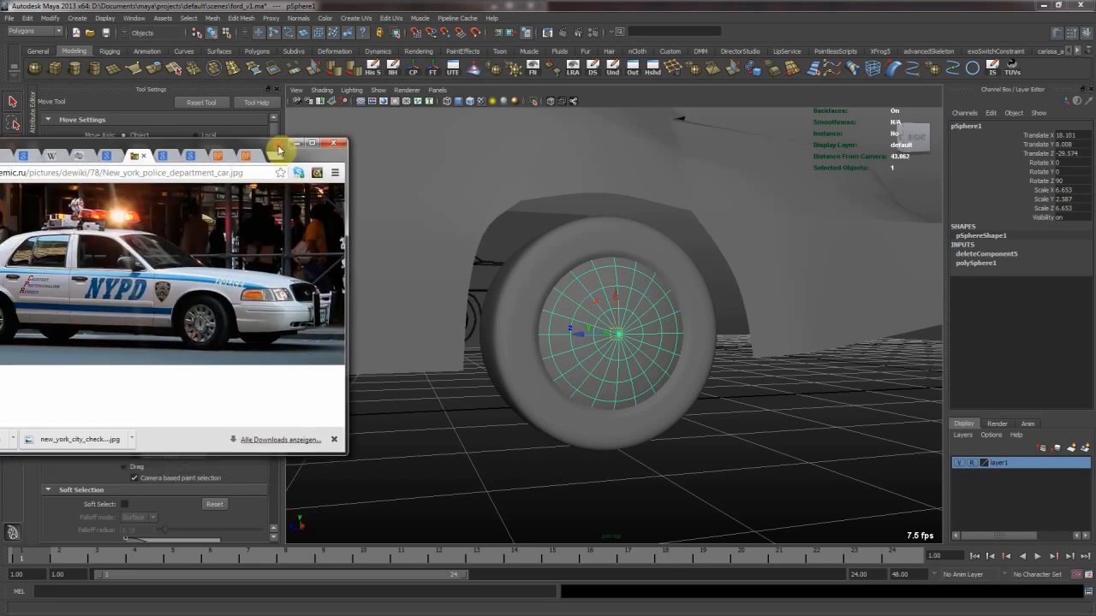
left_click(206, 325)
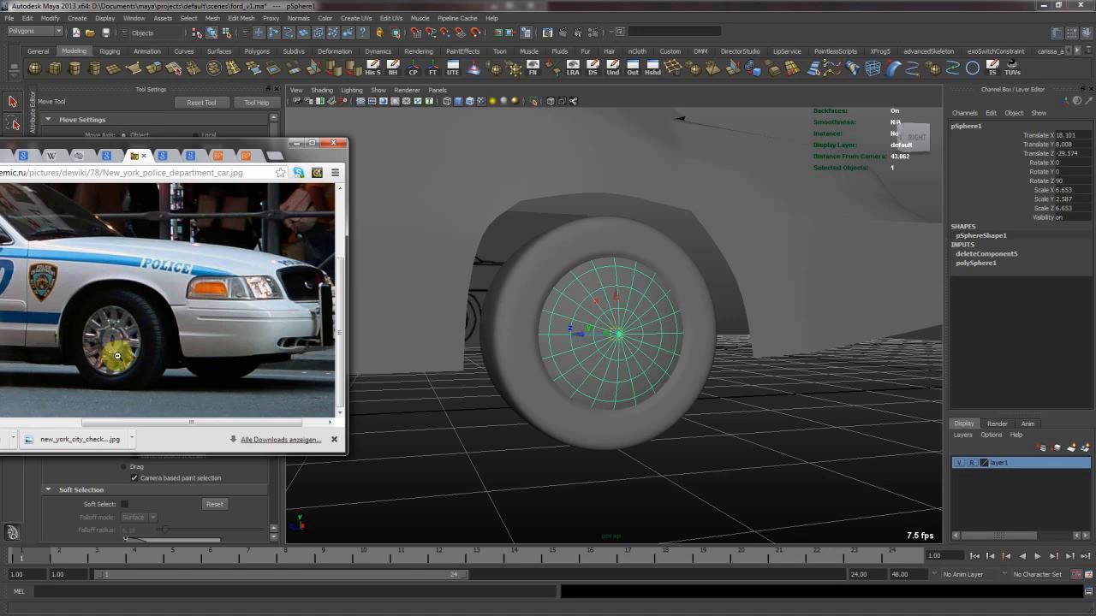
left_click_drag(270, 145, 0, 179)
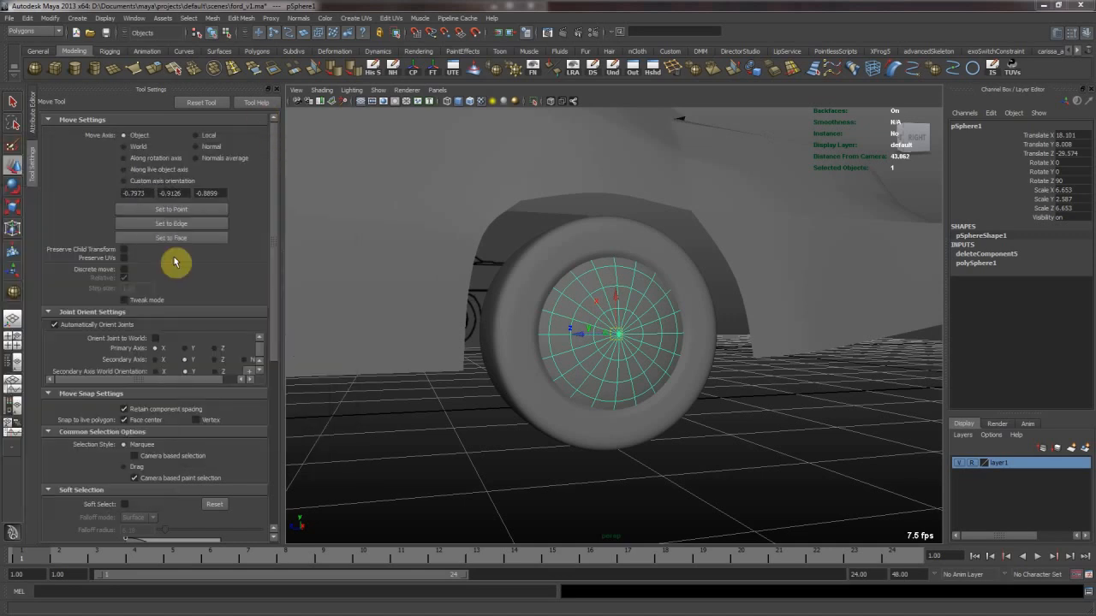
Extrude every second radial wedge of hubcap faces inward as recessed slots, two faces long, leaving the center and outermost ring untouched
scroll(594, 318, "up", 5)
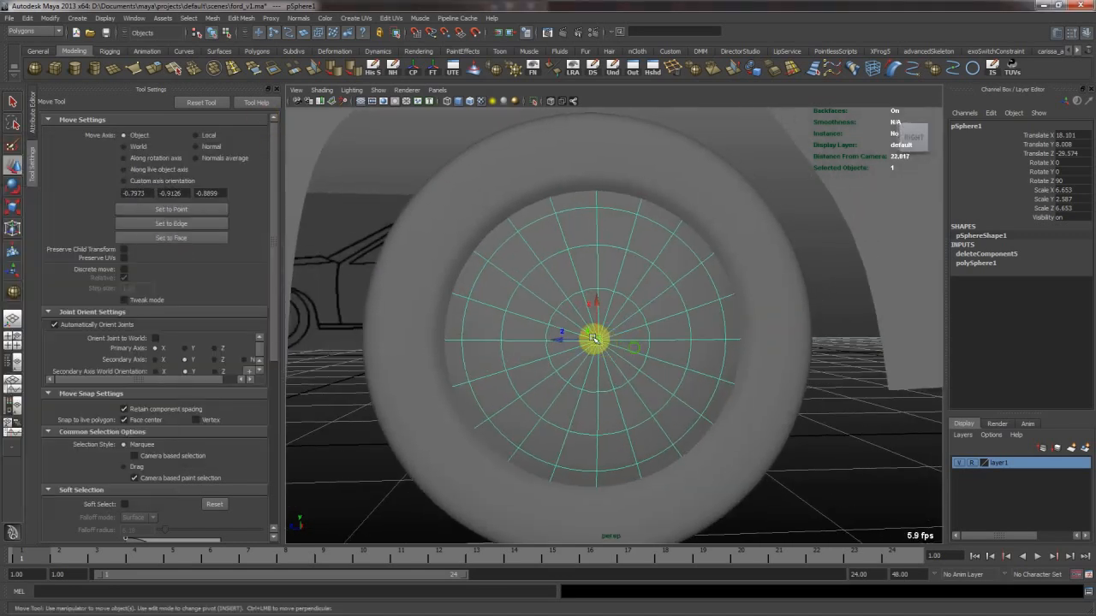
scroll(587, 330, "up", 3)
right_click_drag(505, 297, 463, 281)
left_click(447, 257)
left_click(533, 244, "shift")
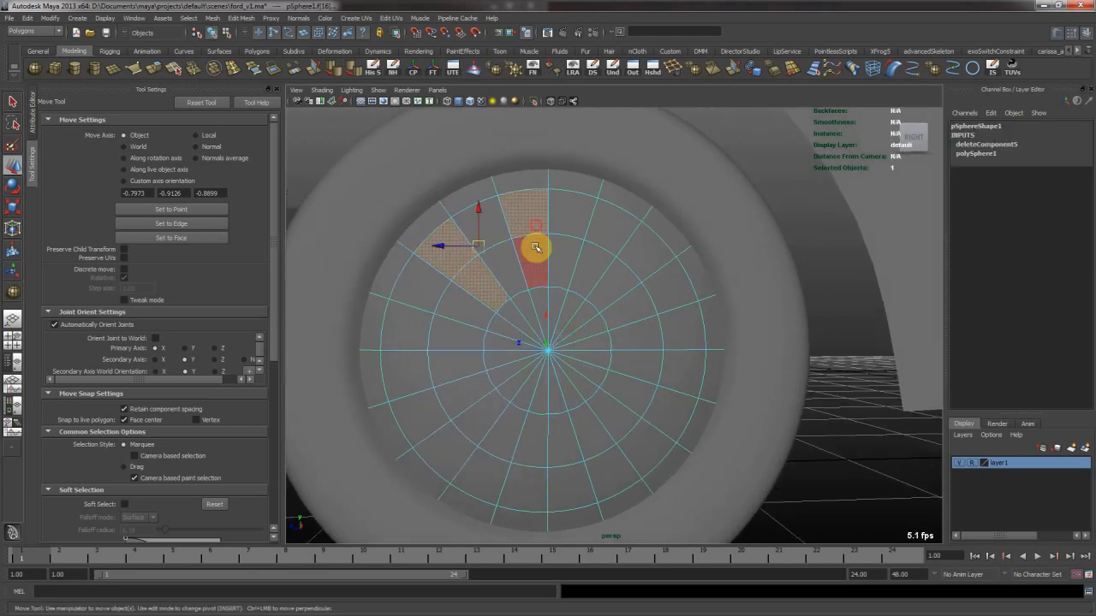
left_click(602, 236, "shift")
left_click(651, 293, "shift")
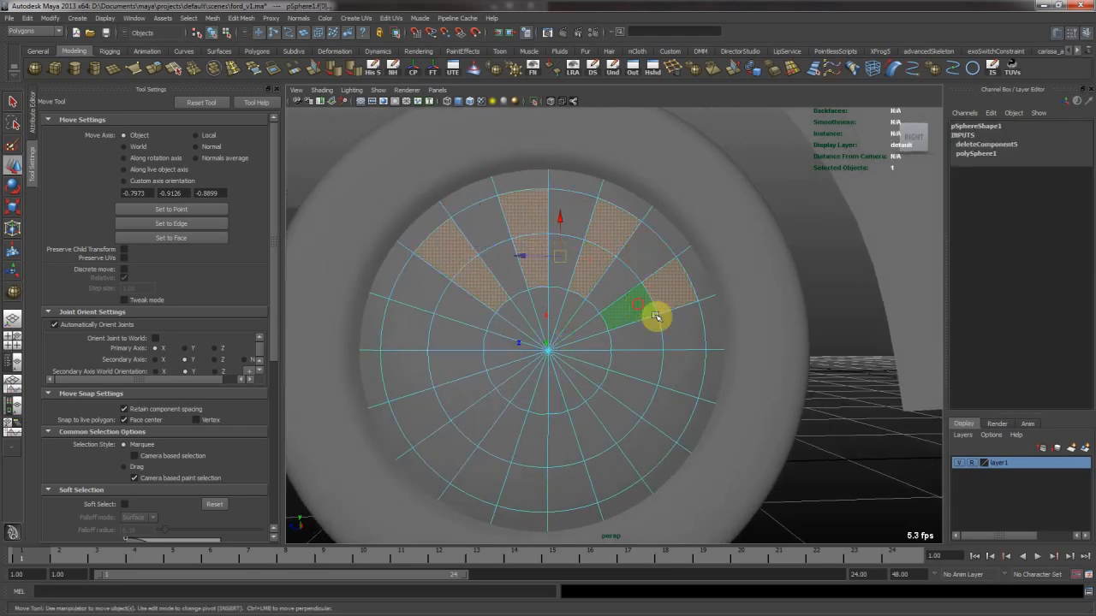
left_click(643, 366, "shift")
left_click(648, 447, "shift")
left_click_drag(567, 476, 562, 455, "shift")
left_click_drag(500, 475, 502, 447, "shift")
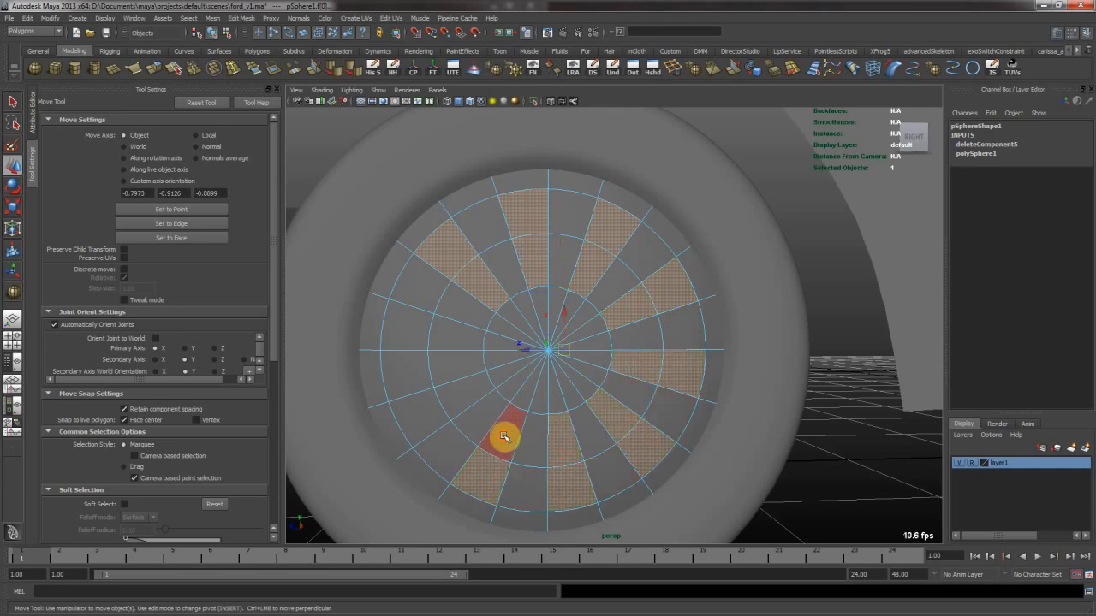
left_click_drag(434, 417, 451, 403, "shift")
left_click(409, 336, "shift")
left_click_drag(611, 357, 611, 291, "alt")
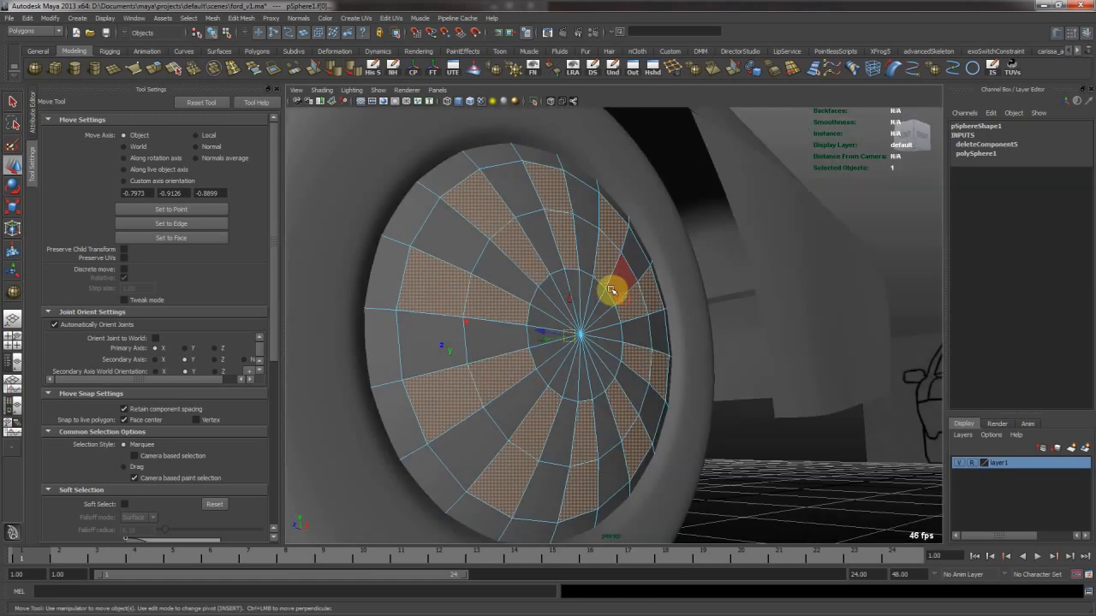
left_click(169, 71)
left_click_drag(545, 262, 692, 242, "alt")
key("g")
key("g")
left_click_drag(603, 258, 594, 263)
left_click_drag(594, 263, 585, 330, "alt")
key("w")
Insert two edge loops into the hubcap and turn on its smooth preview in object mode
right_click_drag(521, 362, 609, 320)
left_click_drag(614, 314, 499, 312, "alt")
left_click(234, 70)
left_click_drag(499, 312, 538, 305, "alt")
left_click_drag(451, 315, 449, 315)
left_click_drag(480, 313, 558, 310, "alt")
key("w")
key("F8")
key("3")
left_click(930, 445)
Check the smoothed hubcap and tire in the rear wheel arch and save the scene
scroll(736, 376, "down", 5)
left_click_drag(674, 355, 741, 382, "alt")
scroll(685, 359, "down", 4)
left_click_drag(597, 308, 442, 338, "alt")
right_click_drag(443, 337, 711, 350, "alt")
left_click_drag(711, 350, 612, 329, "alt")
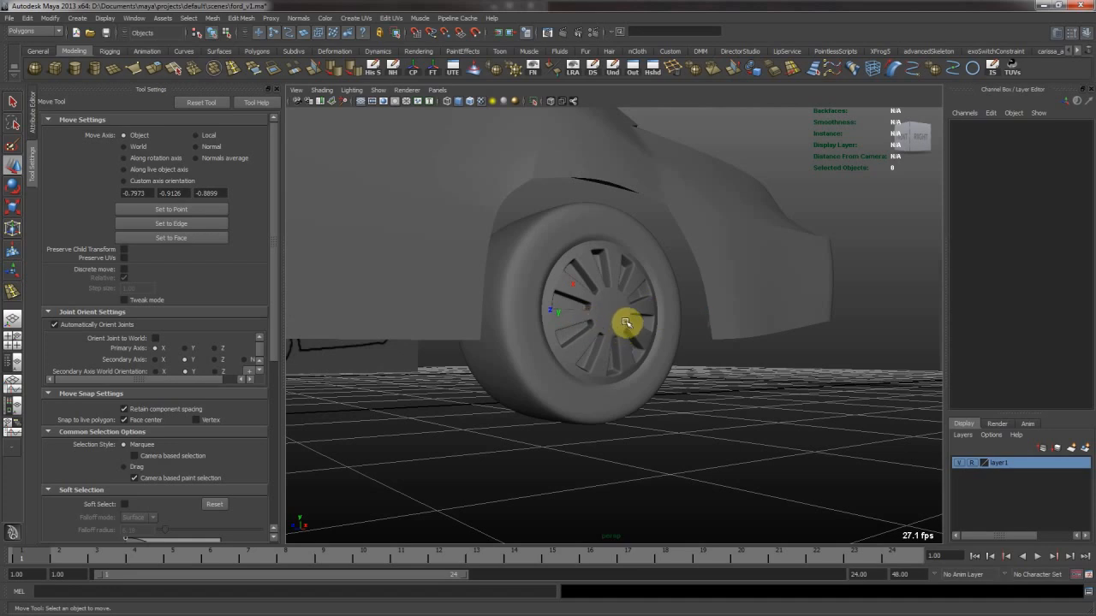
left_click(626, 322)
right_click_drag(617, 321, 773, 408, "alt")
left_click(773, 408)
left_click_drag(773, 408, 594, 353, "alt")
left_click(587, 285)
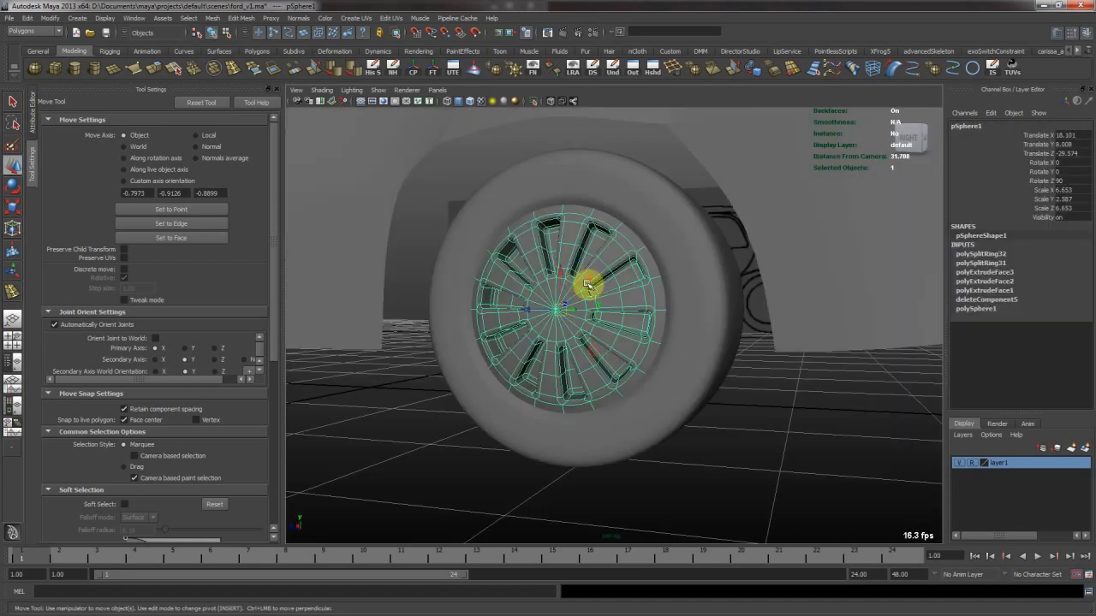
left_click(723, 243)
left_click(763, 420)
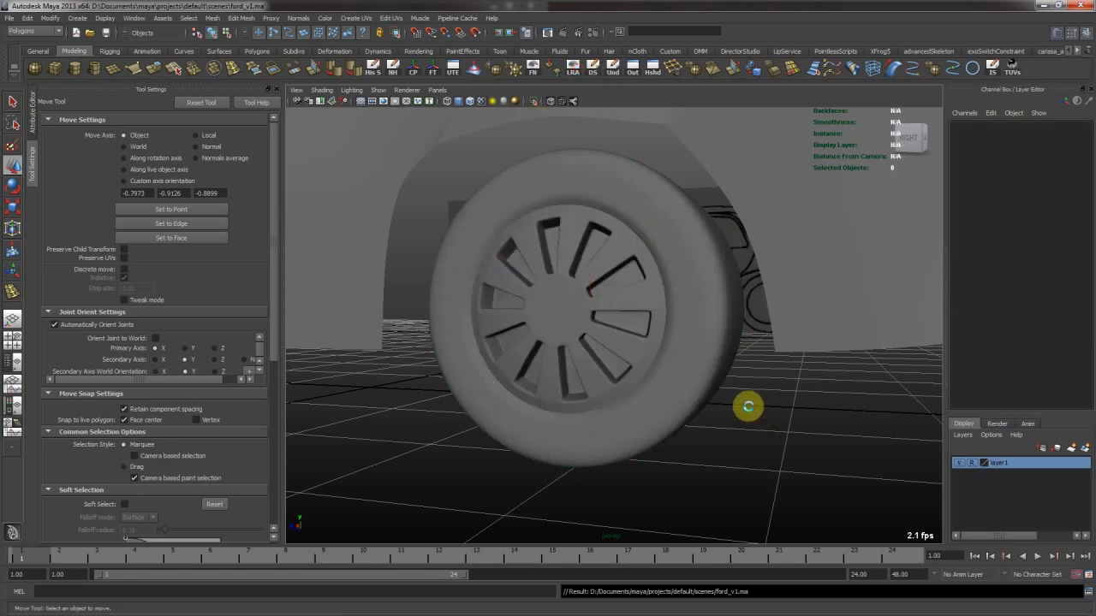
Group the rear tire and its hubcap together
right_click_drag(746, 406, 548, 317, "alt")
left_click_drag(548, 317, 610, 320, "alt")
left_click_drag(643, 306, 642, 330, "alt")
left_click(641, 318)
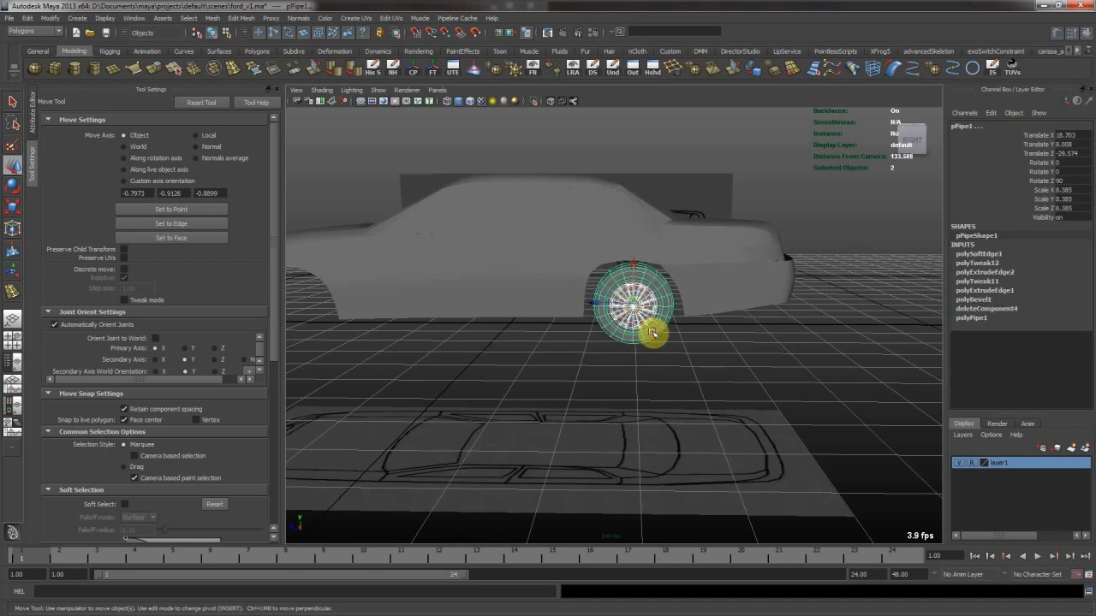
key("ctrl+g")
left_click_drag(656, 335, 665, 323, "alt")
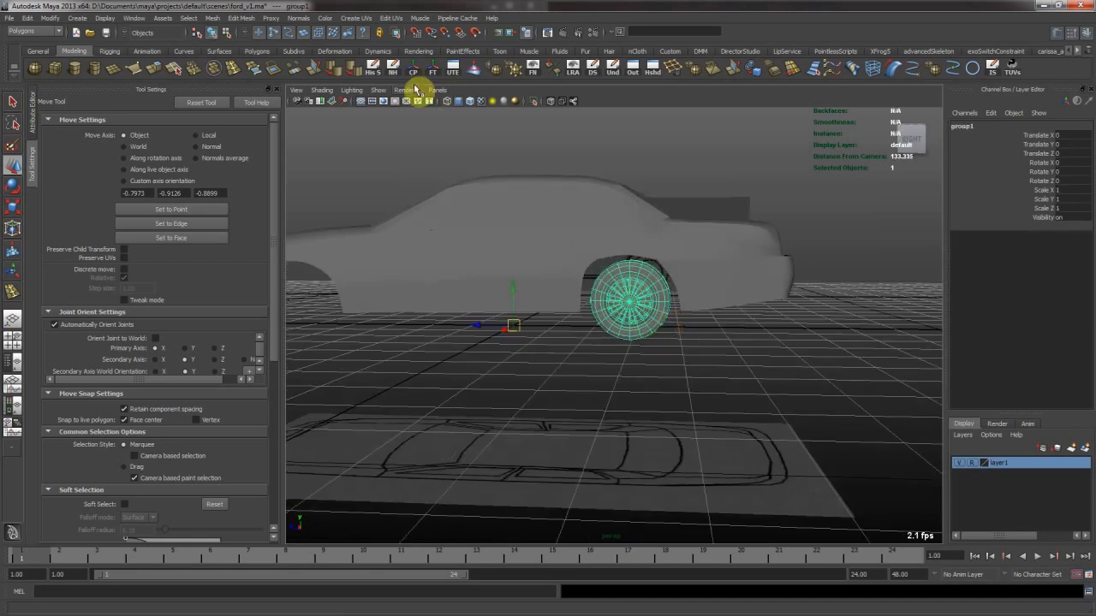
Duplicate the wheel group in the side view and move the copy to the front wheel arch, at Translate Z about 70.912
key("space")
key("space")
right_click_drag(770, 440, 496, 372, "alt")
middle_click_drag(496, 372, 636, 382, "alt")
key("ctrl+g")
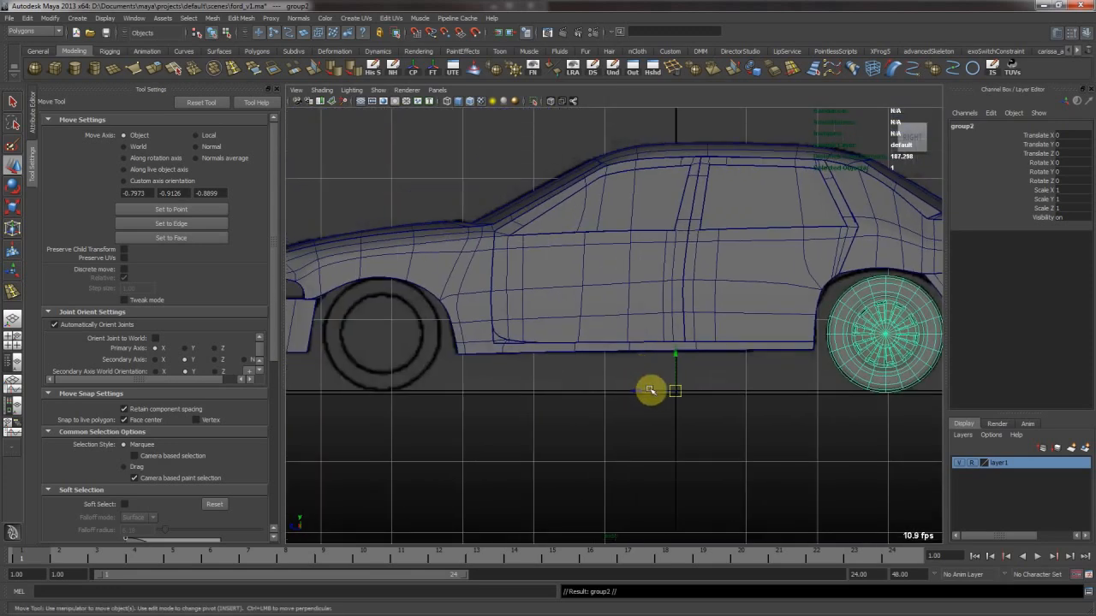
left_click_drag(643, 391, 391, 399)
middle_click_drag(489, 395, 628, 406, "alt")
middle_click_drag(628, 406, 379, 437)
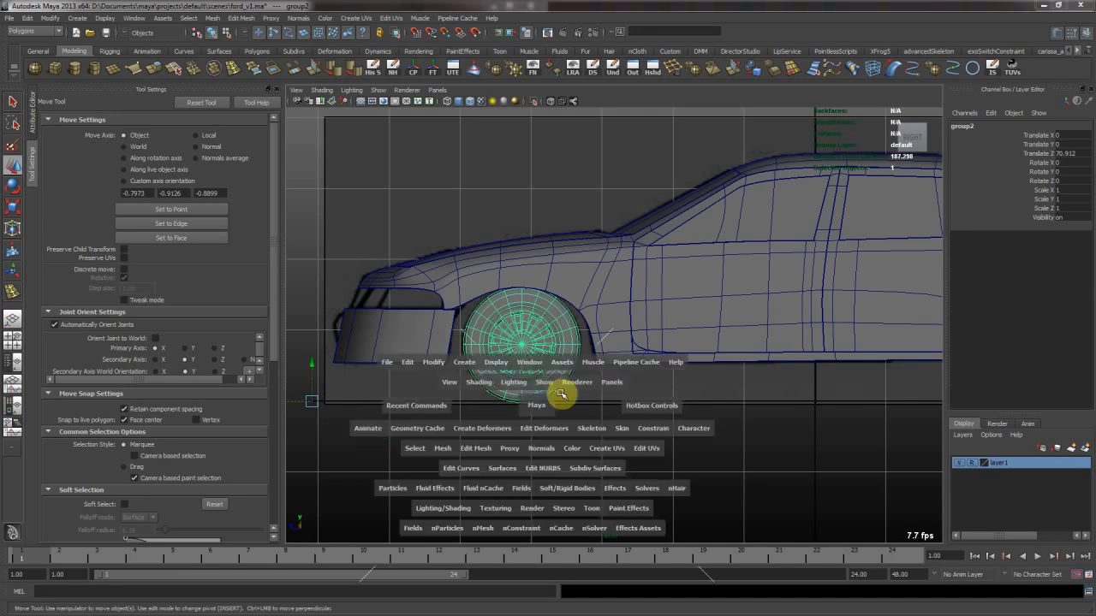
Try to mirror duplicates of the front and rear wheel groups to the opposite side with Scale X -1
key("space")
key("space")
left_click_drag(530, 318, 650, 317, "alt")
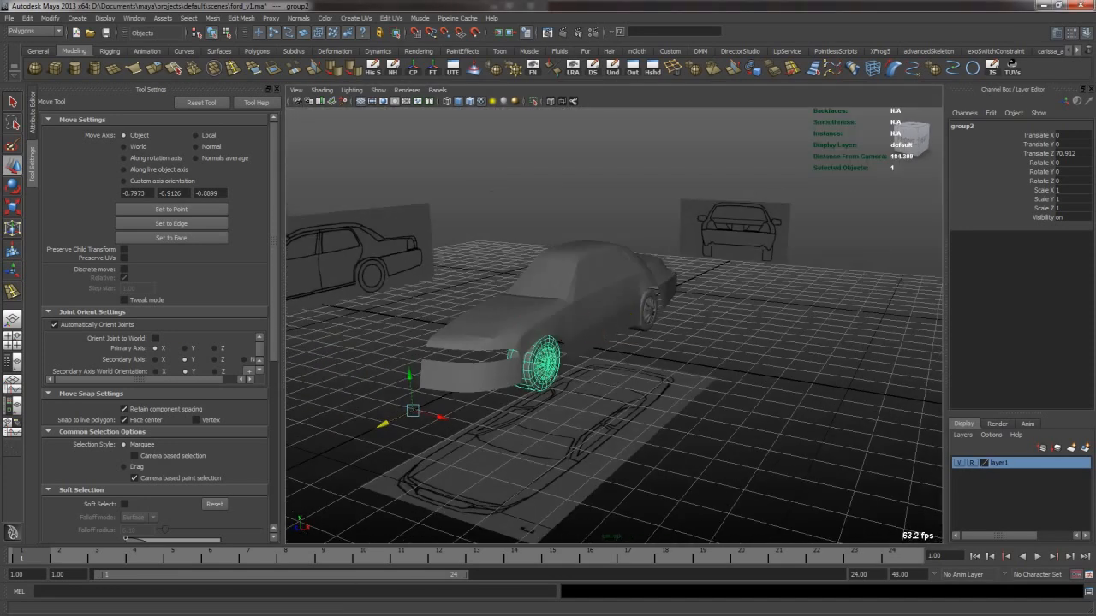
left_click(648, 310, "shift")
key("ctrl+d")
left_click(1070, 189)
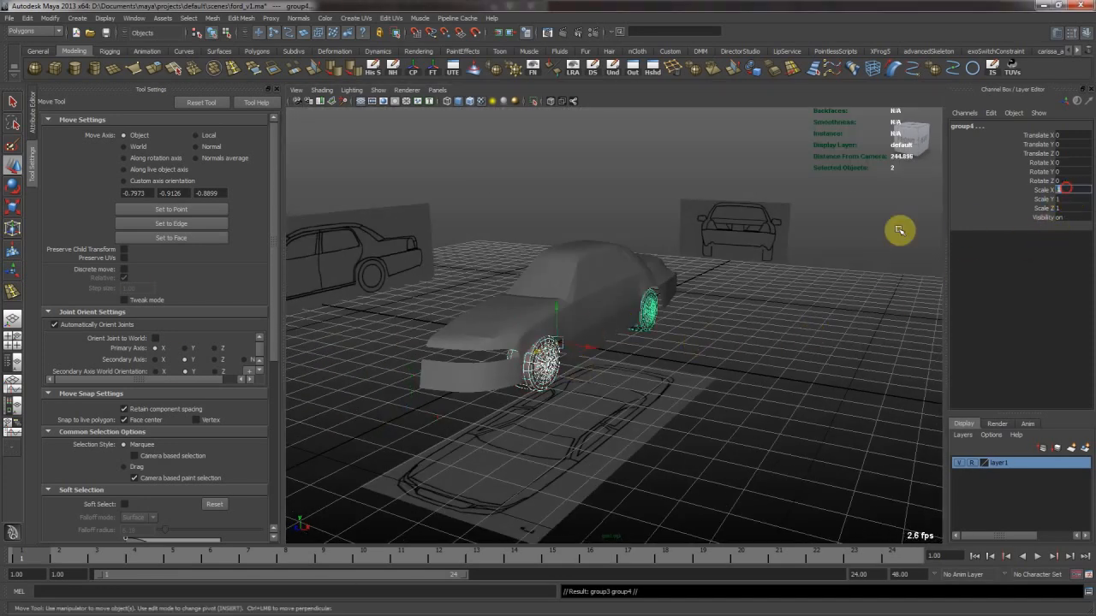
type("-1")
key("Return")
left_click_drag(609, 210, 239, 334, "alt")
left_click(454, 374)
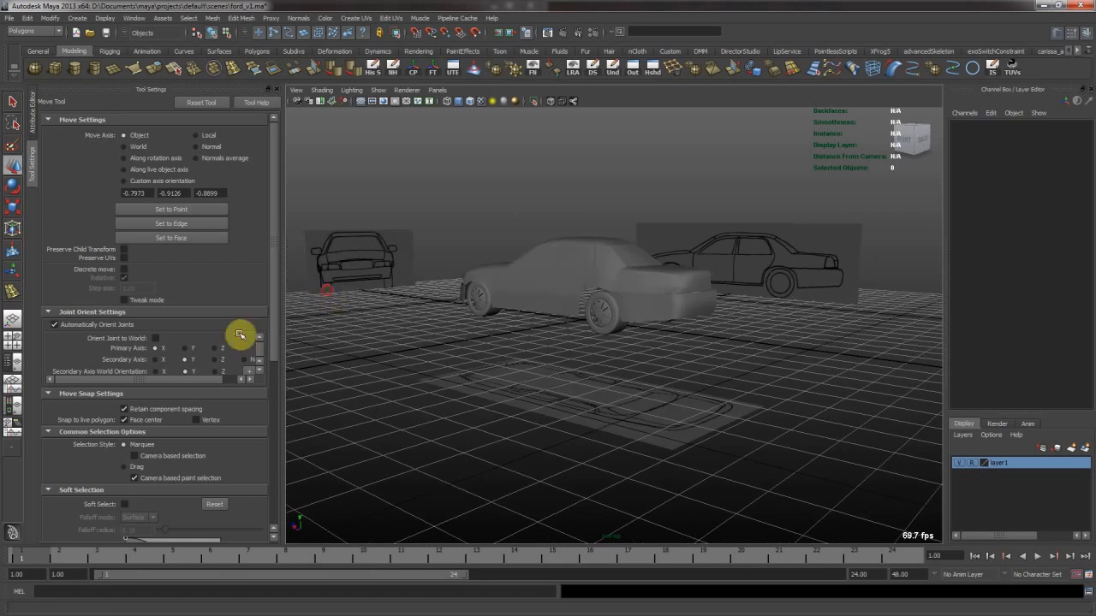
key("ctrl+z")
key("ctrl+z")
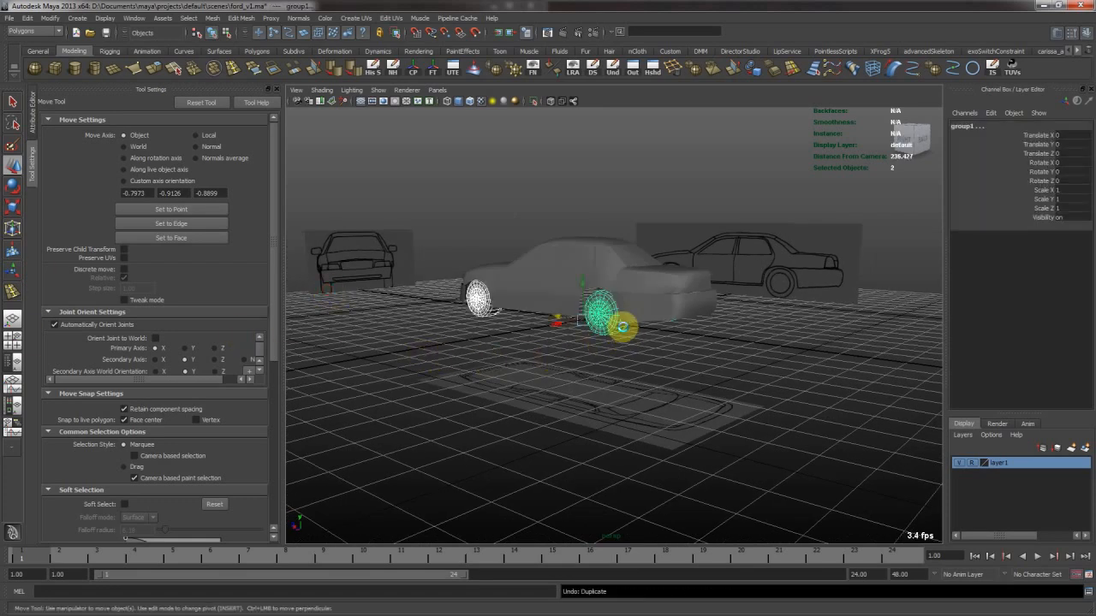
Center the pivots of the front and rear wheel groups
left_click(618, 339)
right_click_drag(411, 261, 697, 271, "alt")
left_click_drag(697, 272, 234, 319, "alt")
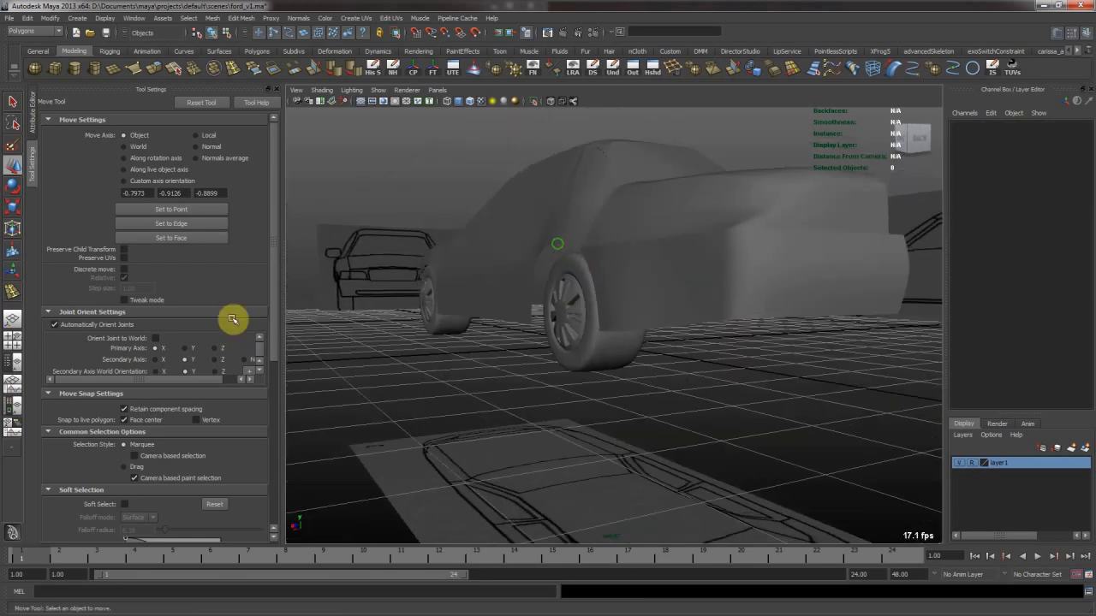
key("ctrl+z")
key("ctrl+z")
middle_click_drag(328, 226, 411, 270, "alt")
right_click_drag(411, 269, 420, 246, "alt")
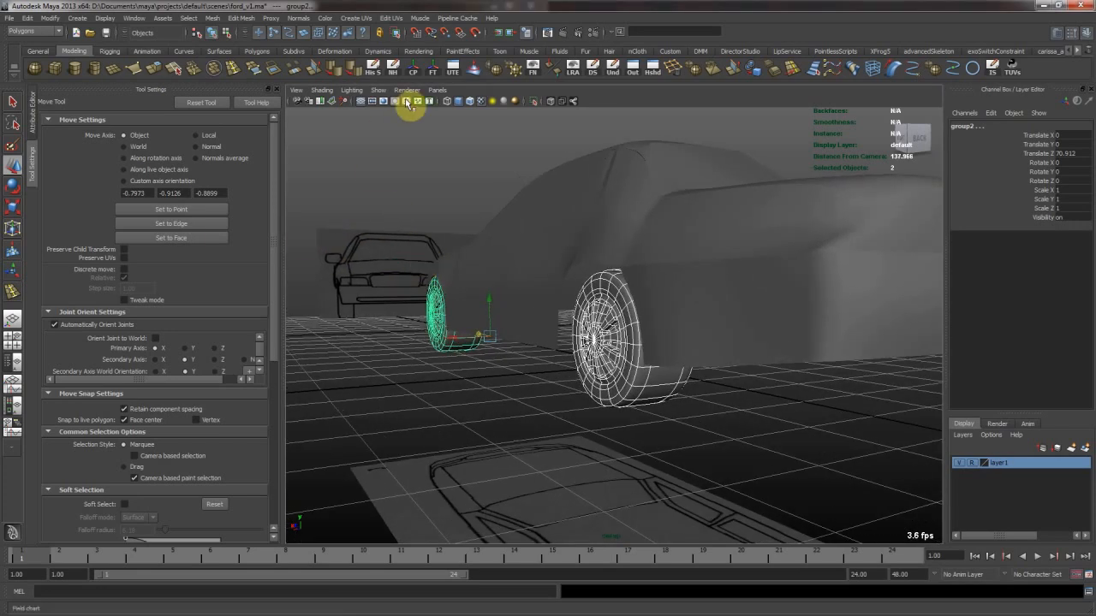
left_click(418, 71)
left_click_drag(683, 319, 565, 287, "alt")
Narrow both tires by moving their inner-side vertices outward in the front view, and return to object mode
key("r")
left_click(573, 285)
left_click_drag(579, 249, 604, 279, "alt")
right_click_drag(639, 341, 695, 376, "alt")
left_click_drag(694, 377, 594, 262, "alt")
left_click(684, 378, "shift")
key("F10")
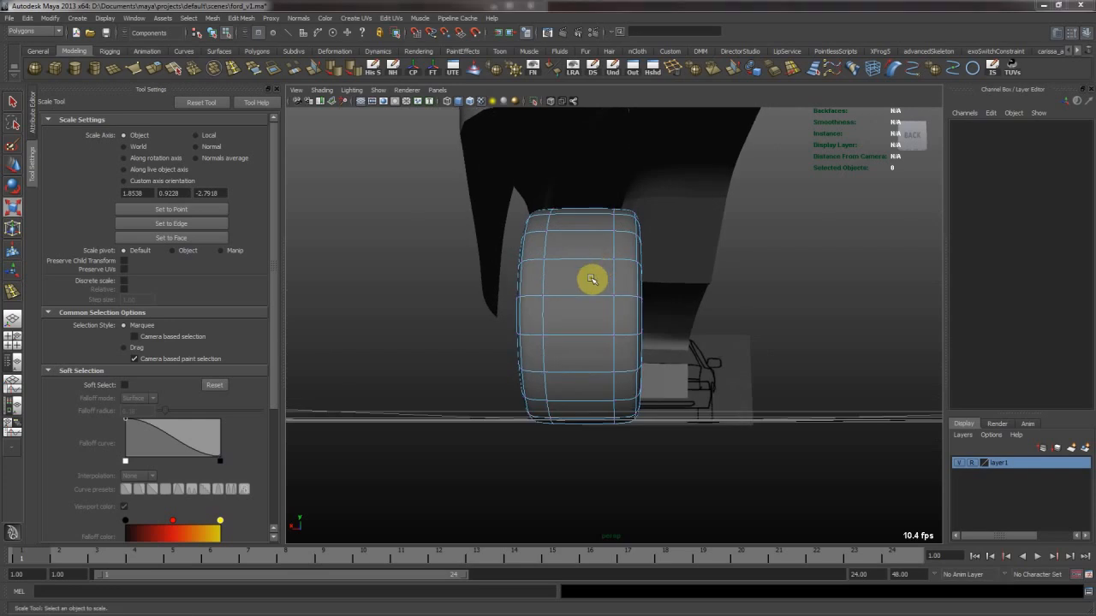
key("space")
key("space")
middle_click_drag(499, 449, 509, 348, "alt")
left_click_drag(564, 192, 660, 426)
key("f")
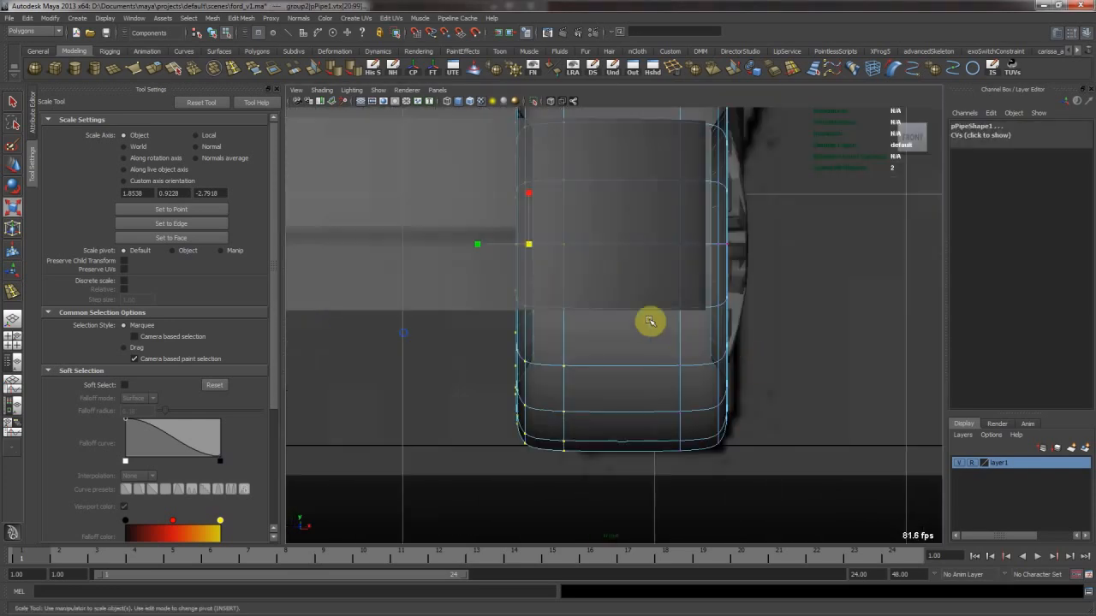
key("w")
left_click_drag(497, 245, 558, 242)
key("alt+x")
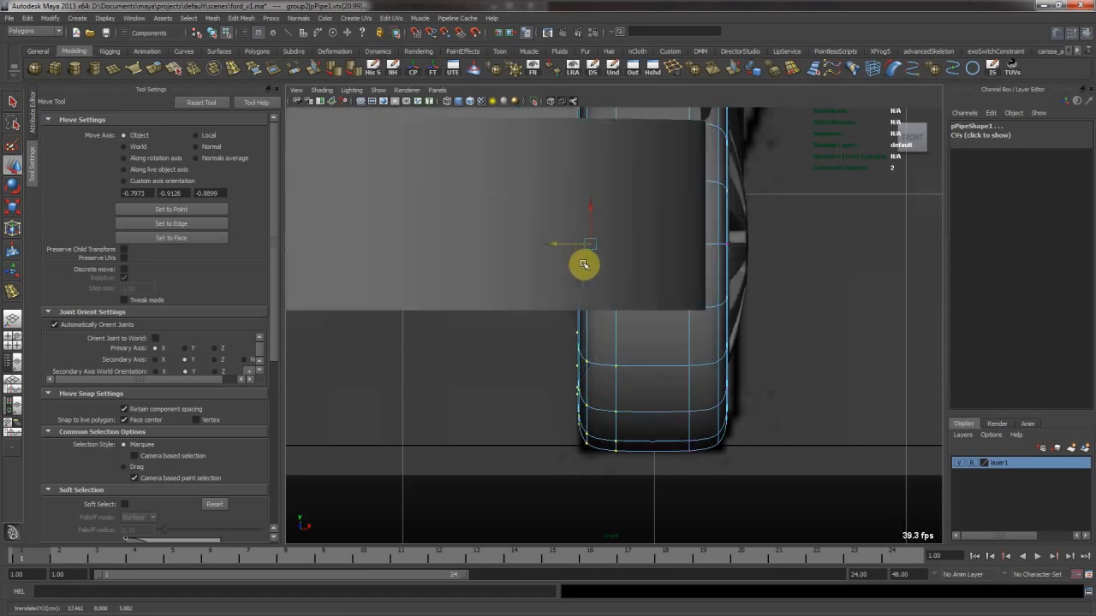
key("F8")
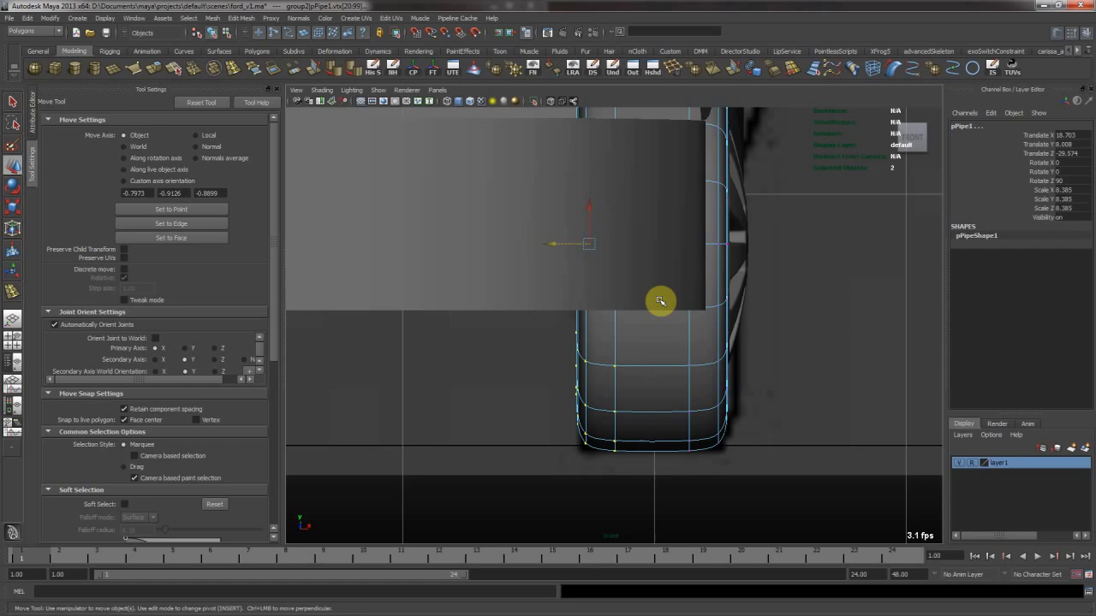
Save the scene with the narrowed tires
key("space")
key("space")
left_click_drag(851, 347, 567, 275, "alt")
key("ctrl+s")
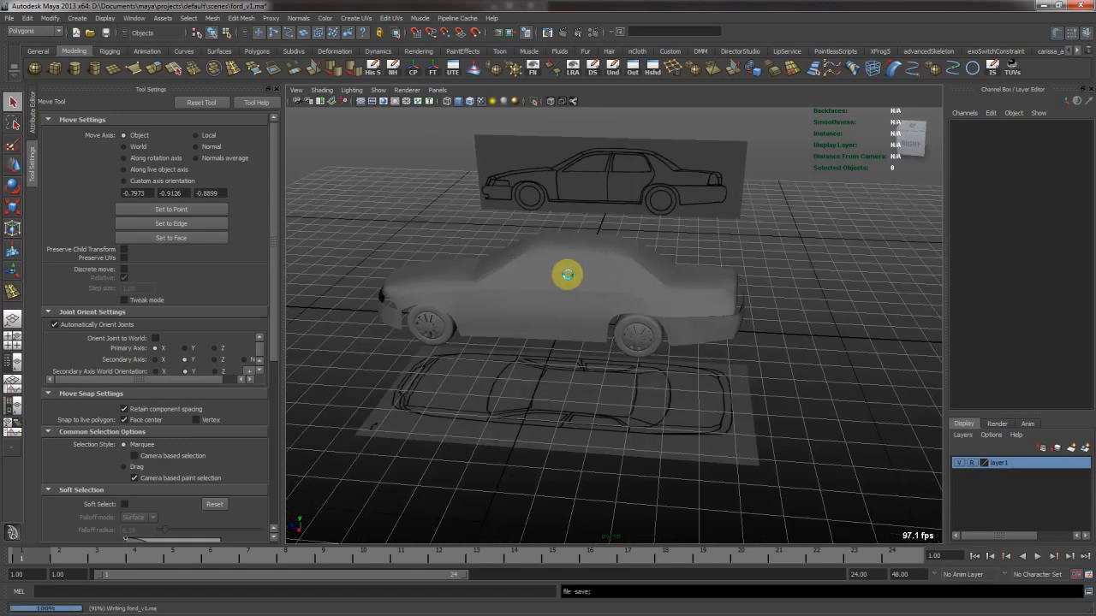
left_click_drag(589, 331, 461, 336, "alt")
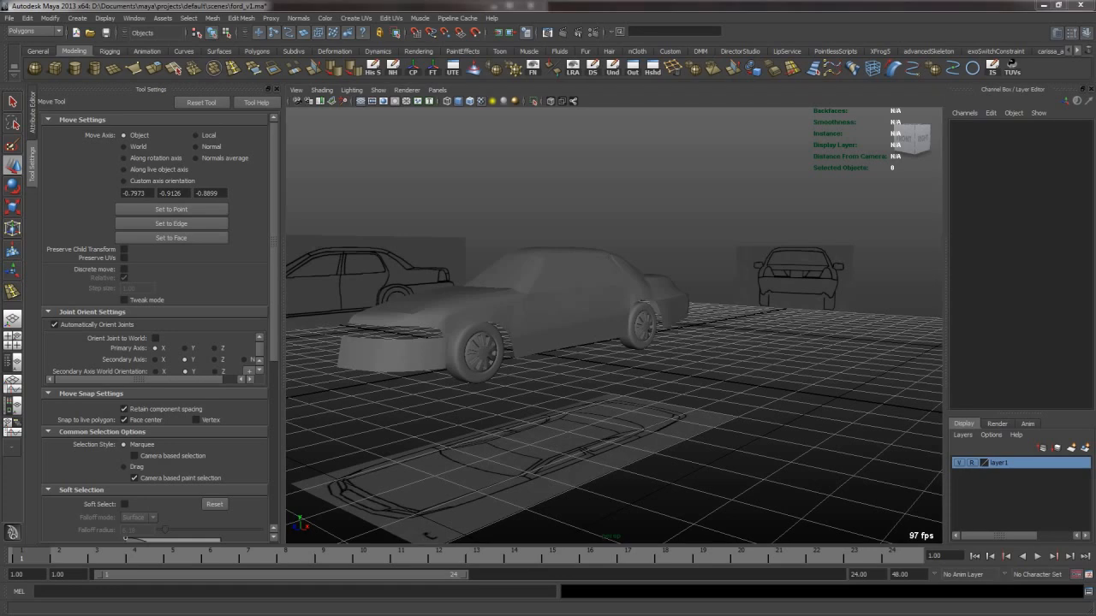
Switch to the image viewer and examine the wheels in the Ford Crown Victoria blueprint's front and rear views
left_click_drag(0, 88, 707, 80)
scroll(548, 294, "down", 7)
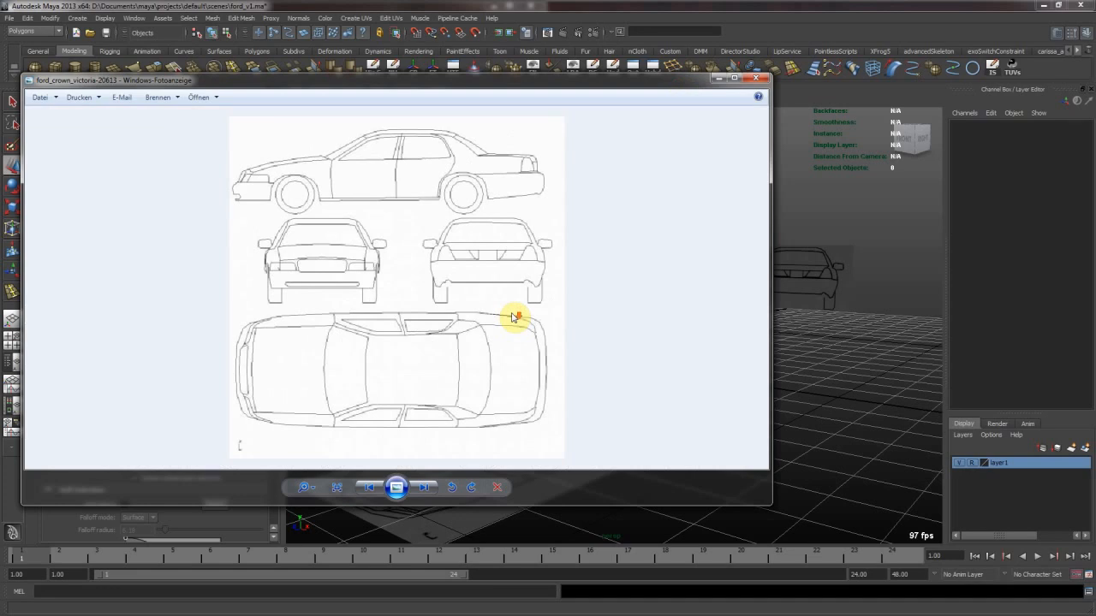
scroll(374, 294, "up", 1)
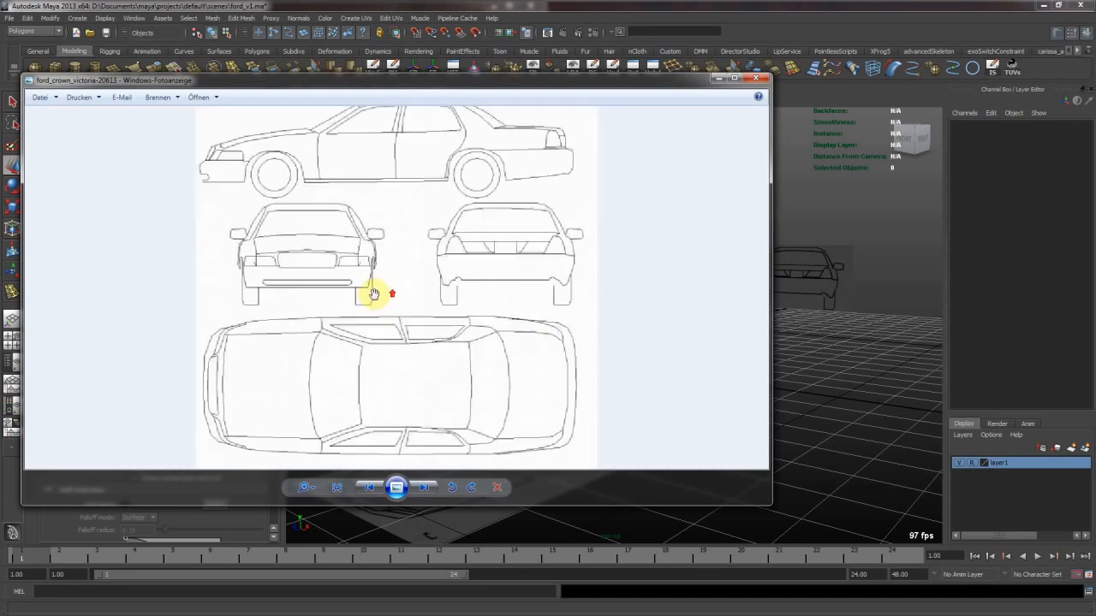
left_click(756, 79)
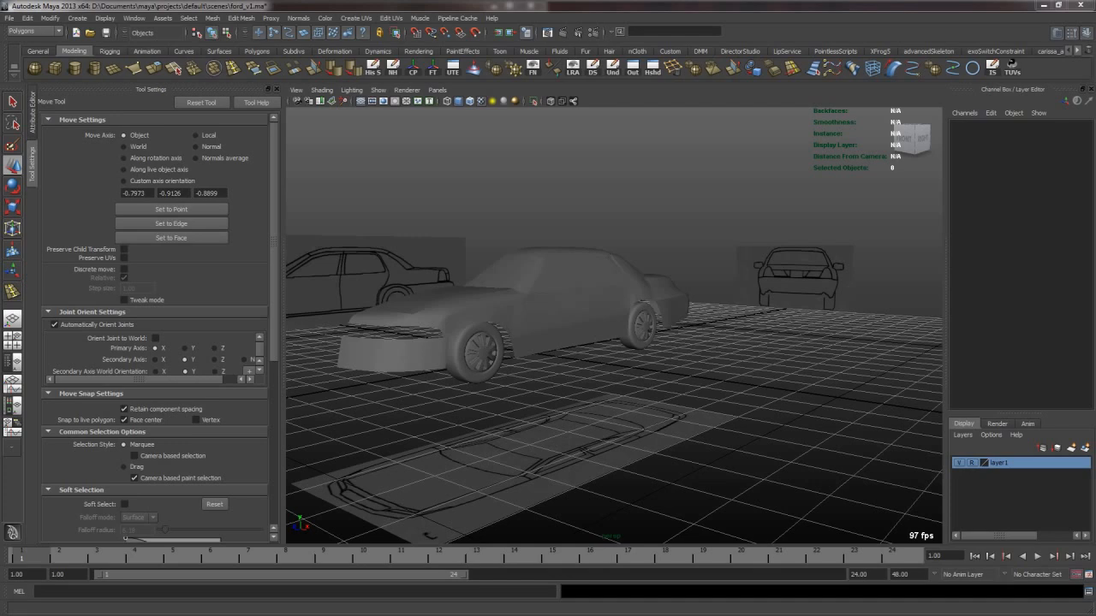
Switch to the browser and examine the wheels and arches in the full_ford_crown_victoria.jpg taxi side photo
left_click_drag(0, 133, 287, 120)
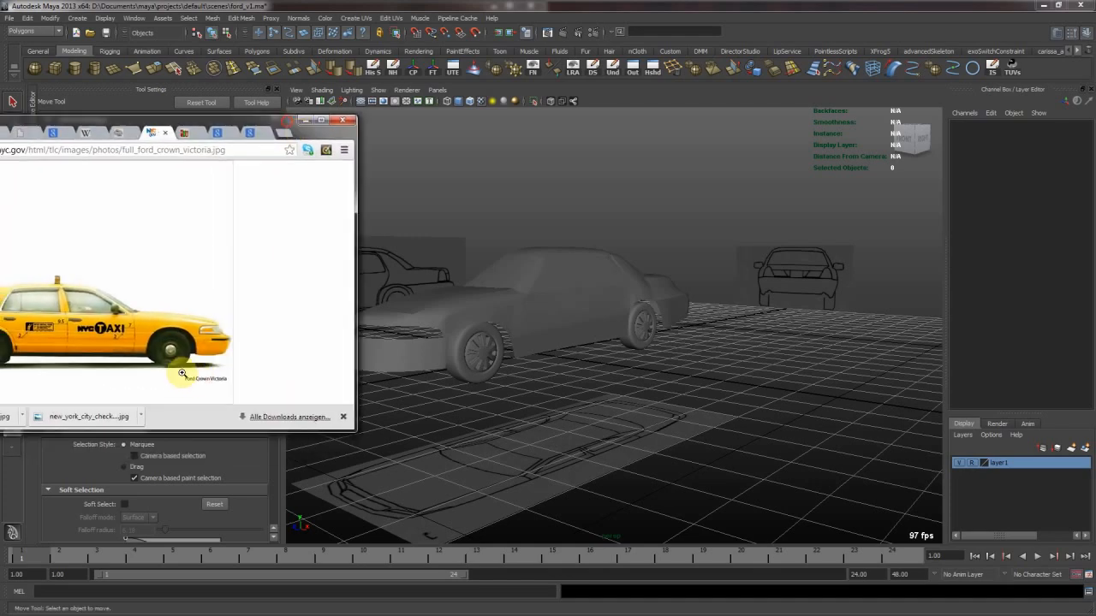
left_click(145, 334)
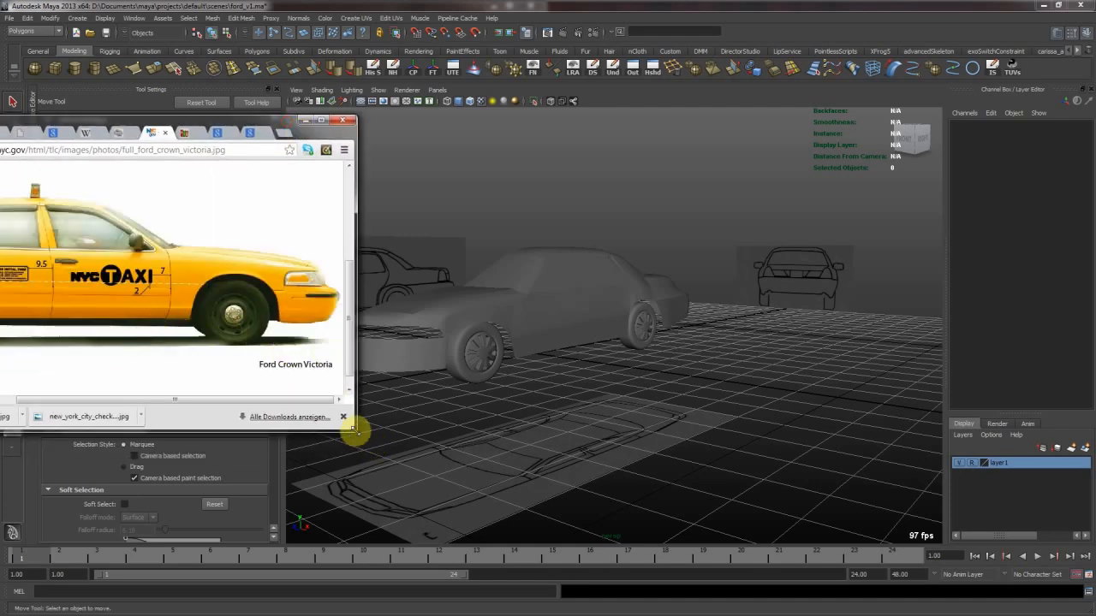
left_click_drag(354, 431, 374, 503)
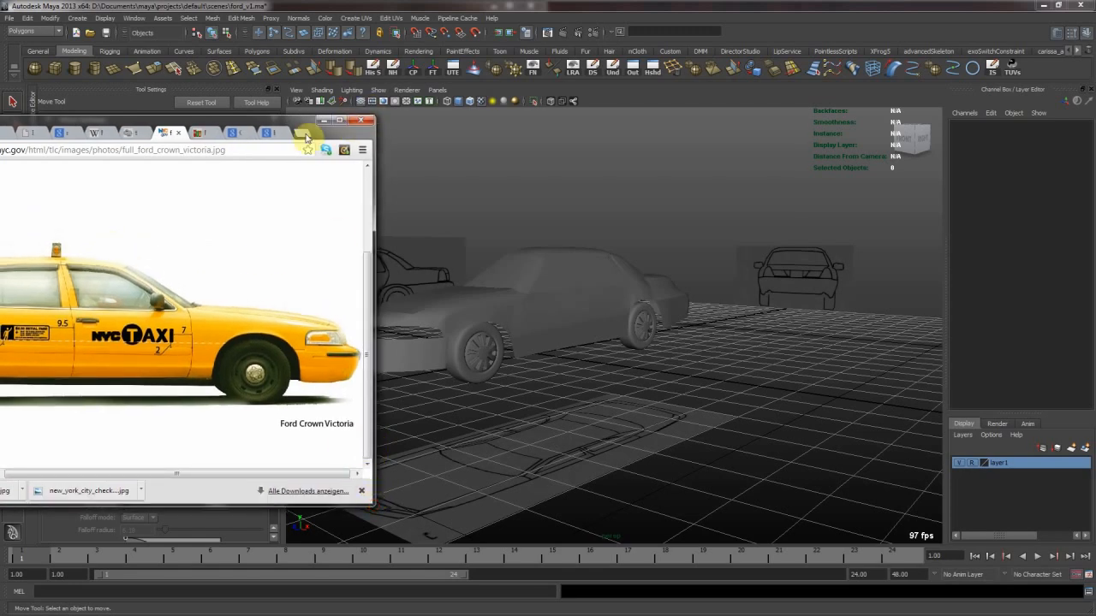
left_click_drag(306, 126, 640, 136)
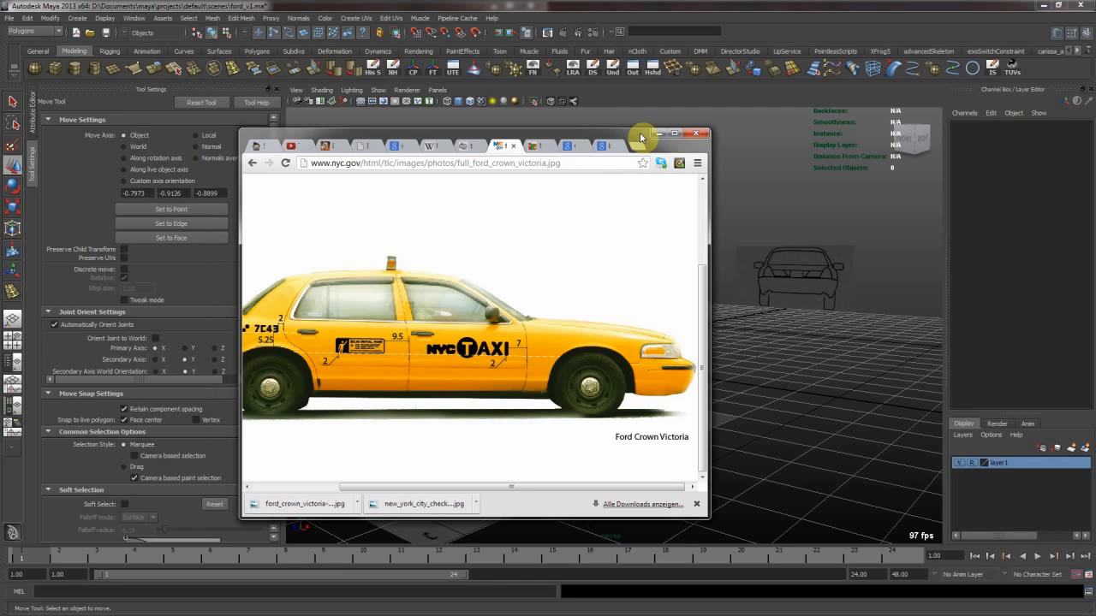
left_click_drag(640, 137, 553, 161)
left_click(446, 410)
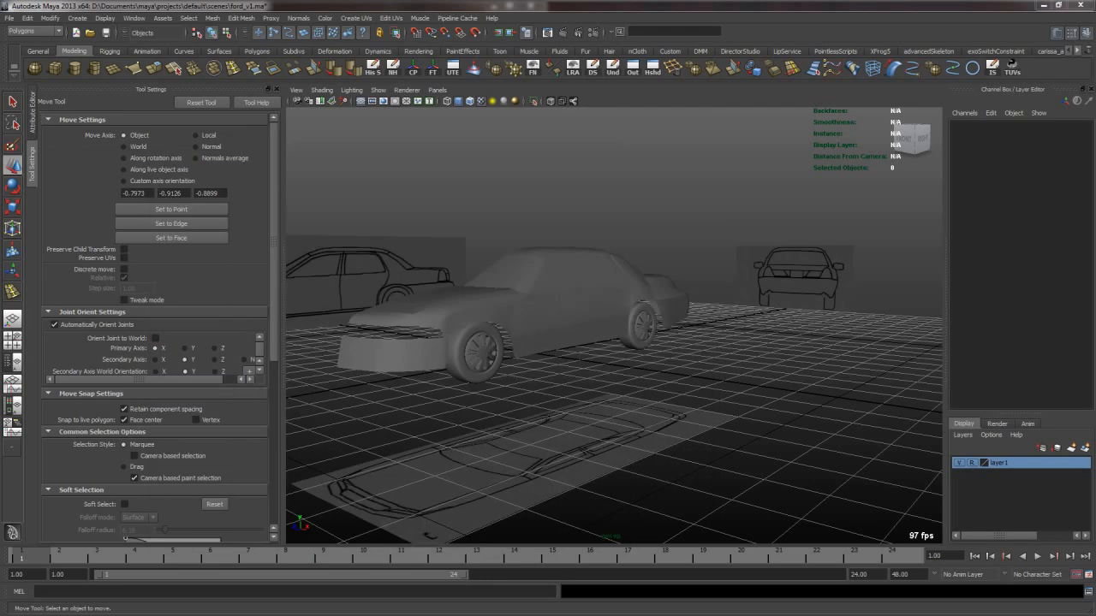
Look over the car's side with the front door selected and save the scene
middle_click_drag(499, 385, 547, 392, "alt")
right_click_drag(540, 330, 633, 349, "alt")
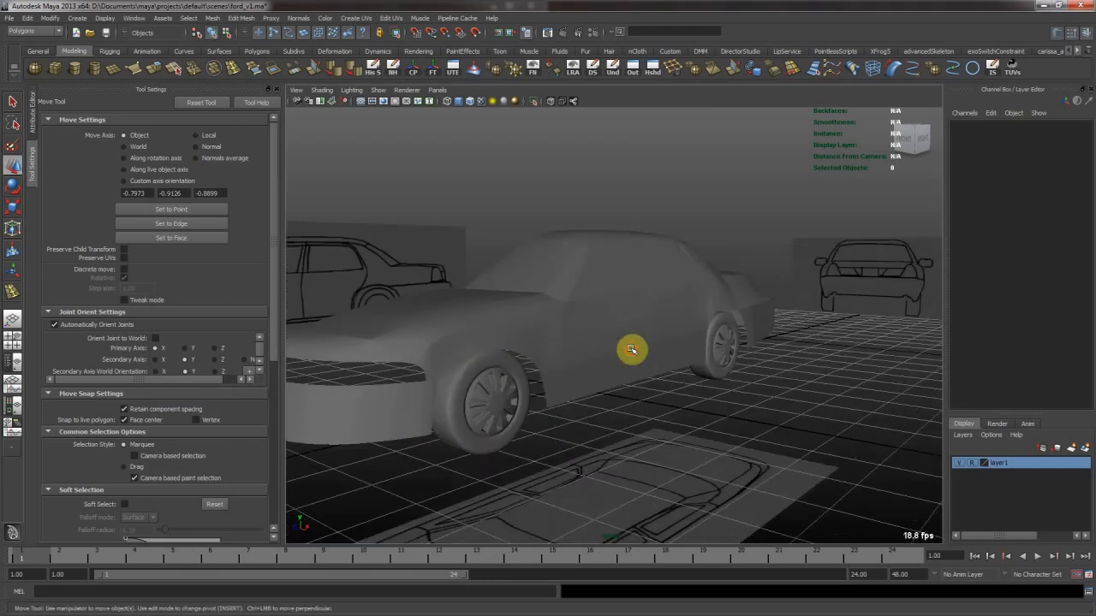
left_click(647, 350)
left_click_drag(651, 351, 626, 353, "alt")
right_click_drag(615, 364, 543, 346, "alt")
left_click_drag(543, 345, 585, 366, "alt")
key("ctrl+s")
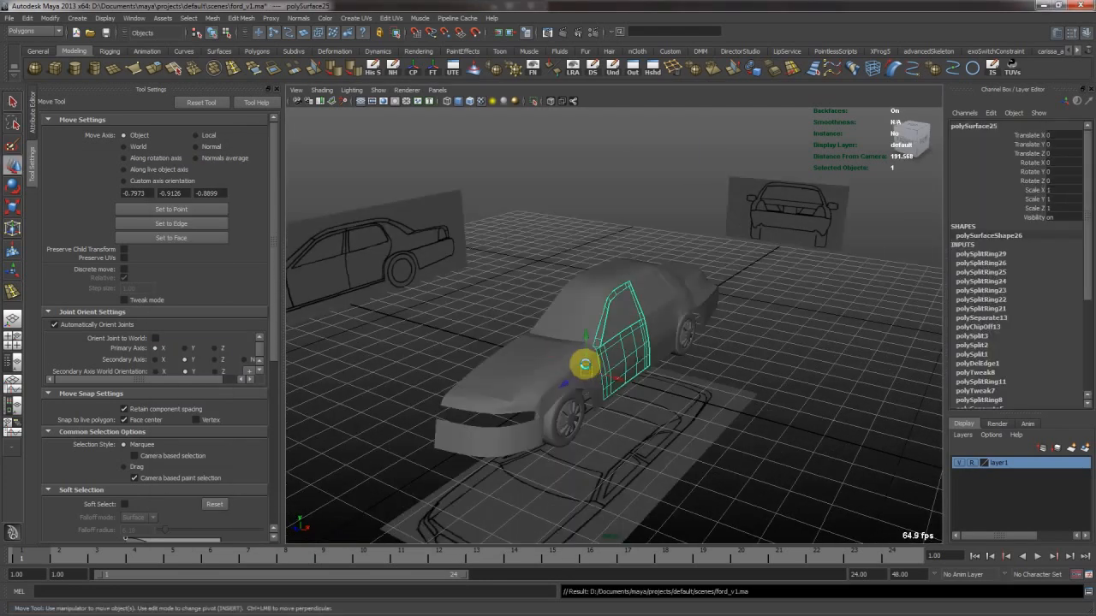
Freeze the transformations of all car parts, soften their edges, and delete their construction history
left_click_drag(390, 230, 765, 461)
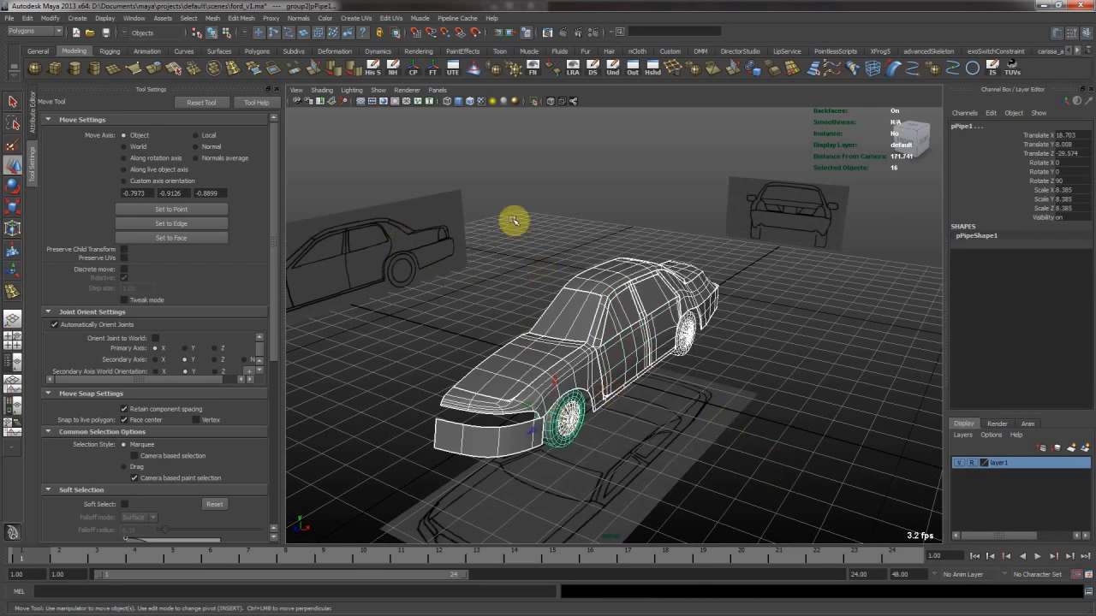
left_click(432, 66)
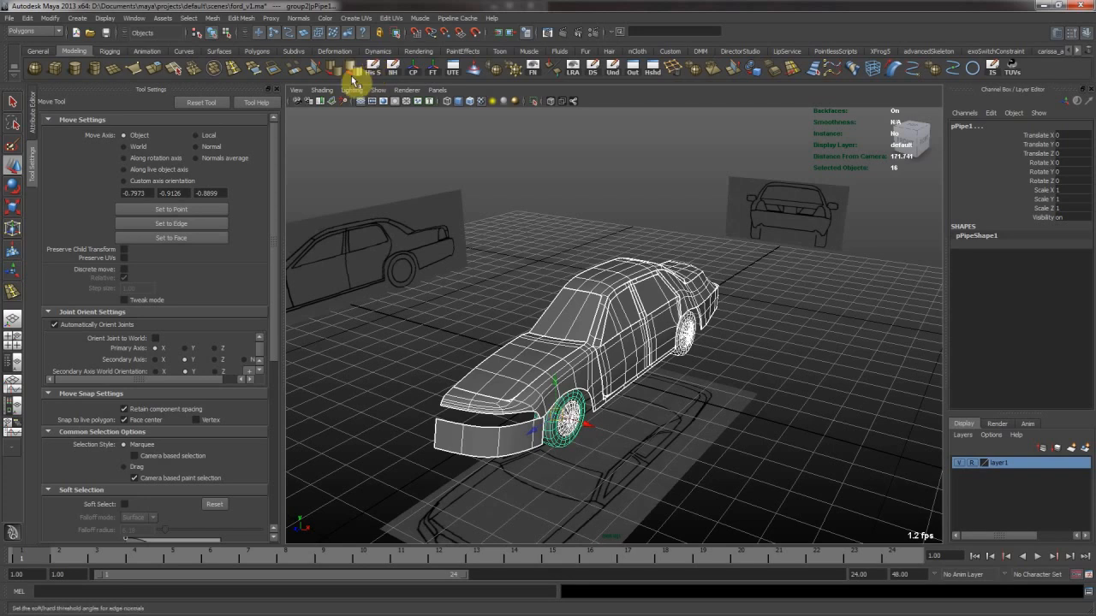
left_click(336, 70)
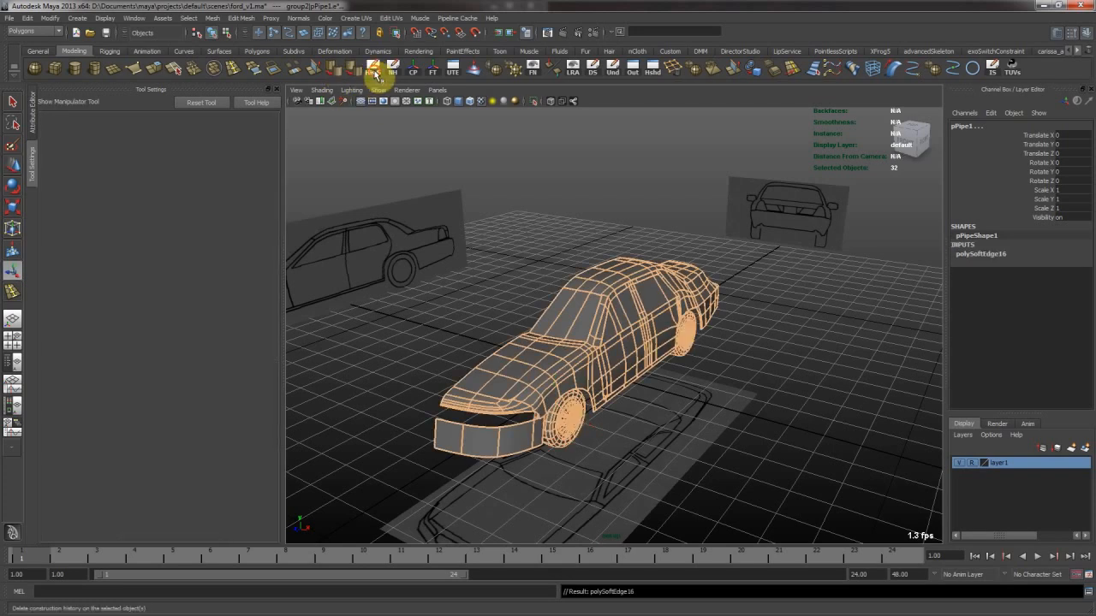
left_click(569, 196)
Set the rear bumper and the adjoining rear body panels to unsmoothed display
left_click_drag(724, 284, 699, 355, "alt")
right_click_drag(700, 354, 770, 352, "alt")
left_click(724, 393)
key("1")
left_click_drag(692, 402, 718, 371, "alt")
middle_click_drag(716, 371, 655, 397, "alt")
left_click_drag(721, 392, 680, 335, "alt")
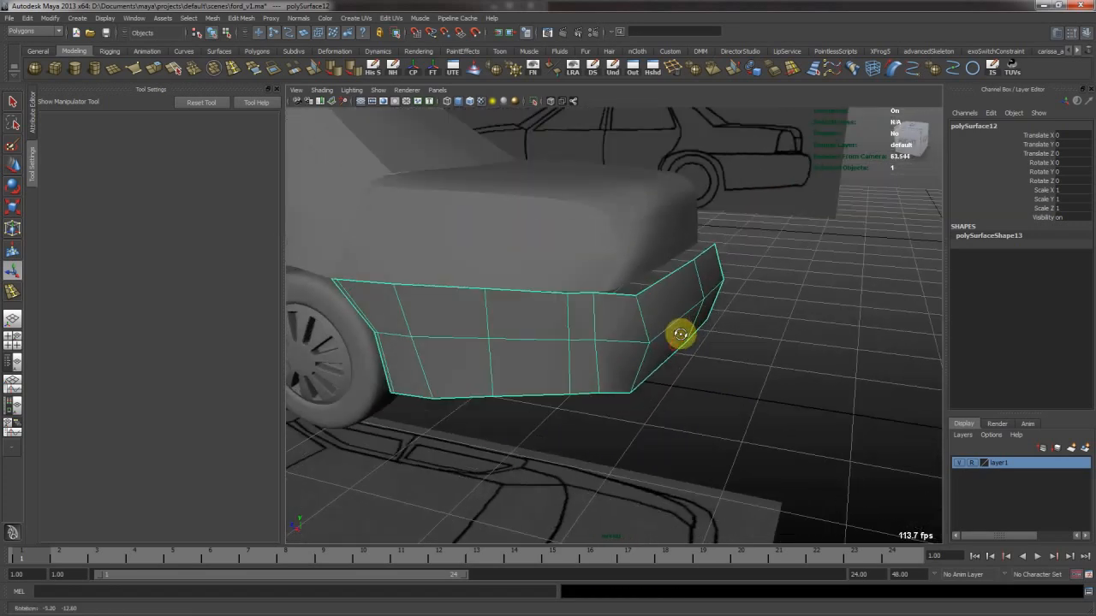
left_click(607, 257)
key("1")
left_click(580, 267)
key("1")
left_click(763, 288)
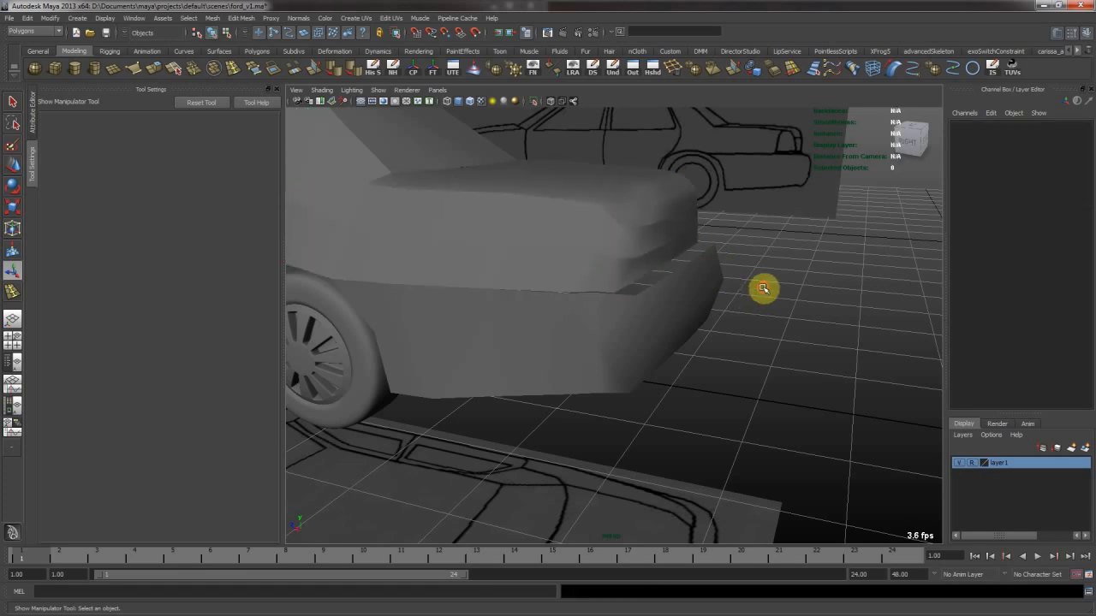
Slightly shift the short edge near the outer corner of the trunk lid to even out the edge flow
left_click(623, 213)
left_click_drag(618, 239, 711, 296, "alt")
key("F10")
left_click(696, 289)
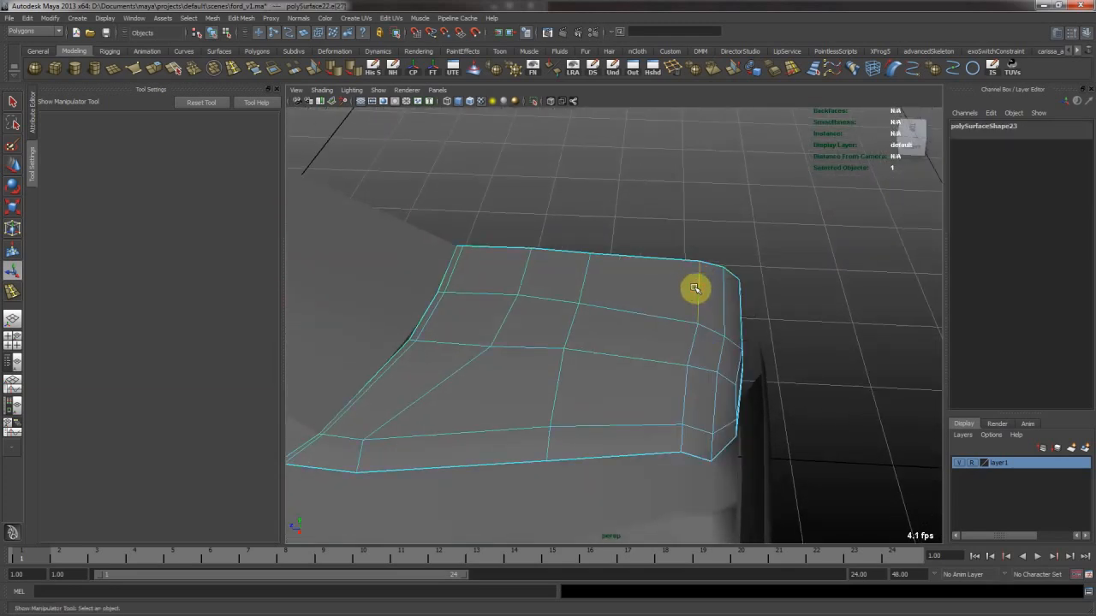
key("w")
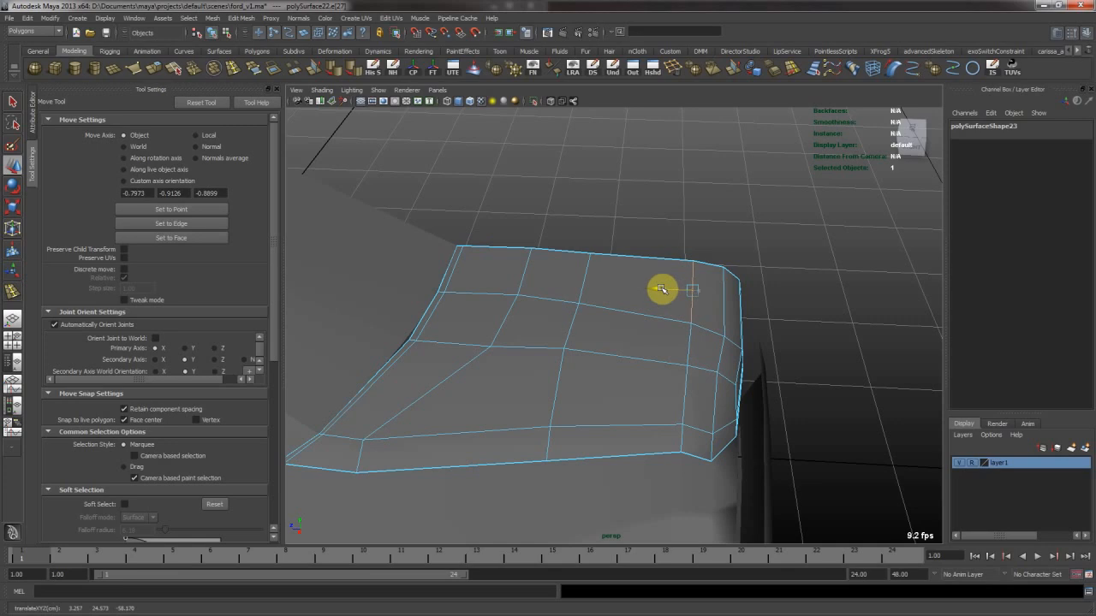
left_click_drag(660, 289, 676, 324)
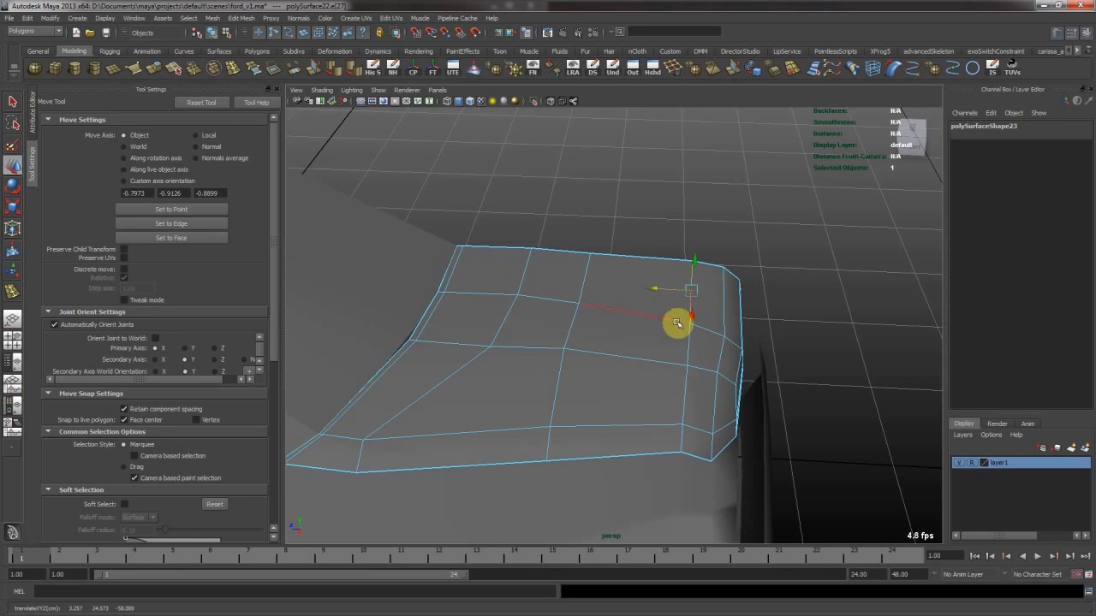
In the top view, insert a crosswise edge loop close to the existing one on the trunk lid and preview it smoothed
key("space")
key("space")
right_click_drag(489, 245, 557, 252, "alt")
key("F8")
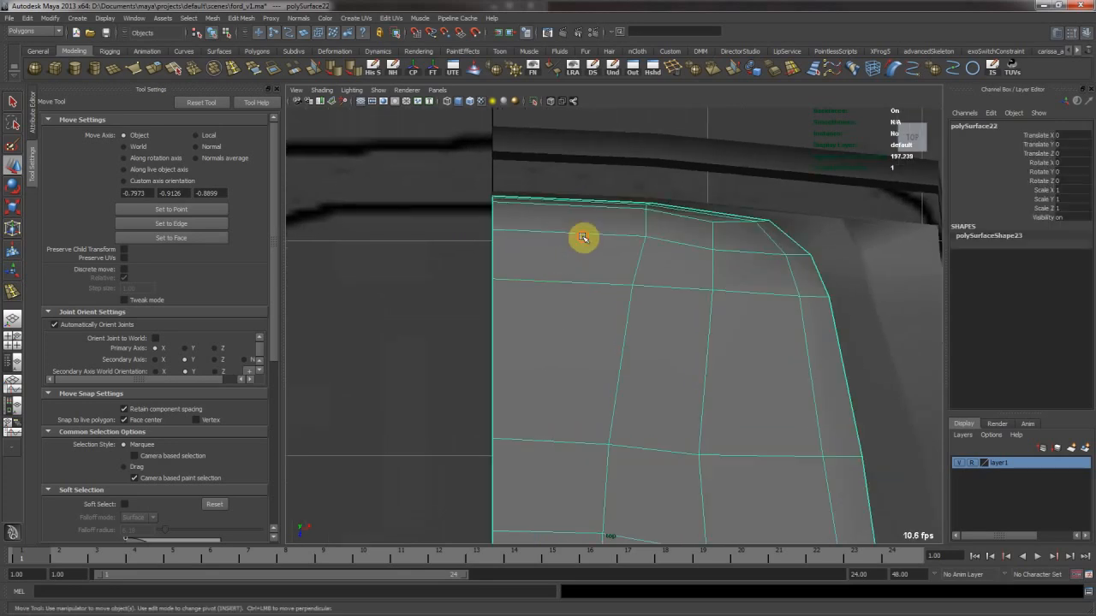
left_click(255, 68)
left_click(633, 291)
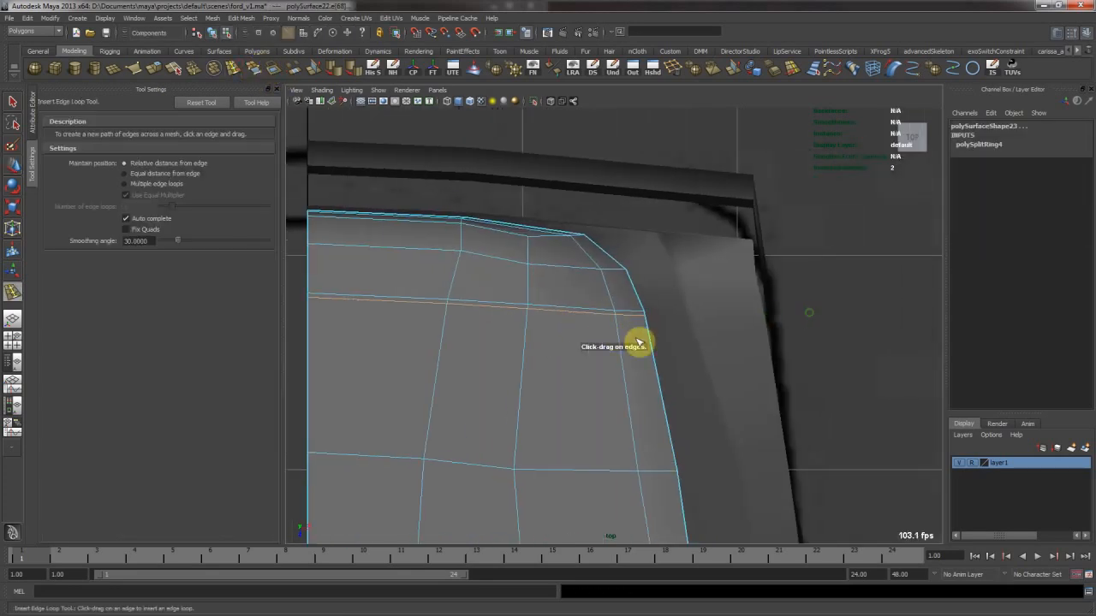
left_click_drag(631, 311, 702, 317)
key("w")
right_click_drag(677, 322, 694, 306)
left_click(584, 350)
key("3")
Insert an edge loop along the rear quarter panel, close to its existing lengthwise middle edge
key("space")
key("space")
left_click(751, 244)
left_click_drag(751, 245, 729, 326, "alt")
right_click_drag(730, 325, 668, 300, "alt")
left_click_drag(668, 300, 736, 324, "alt")
left_click(552, 290)
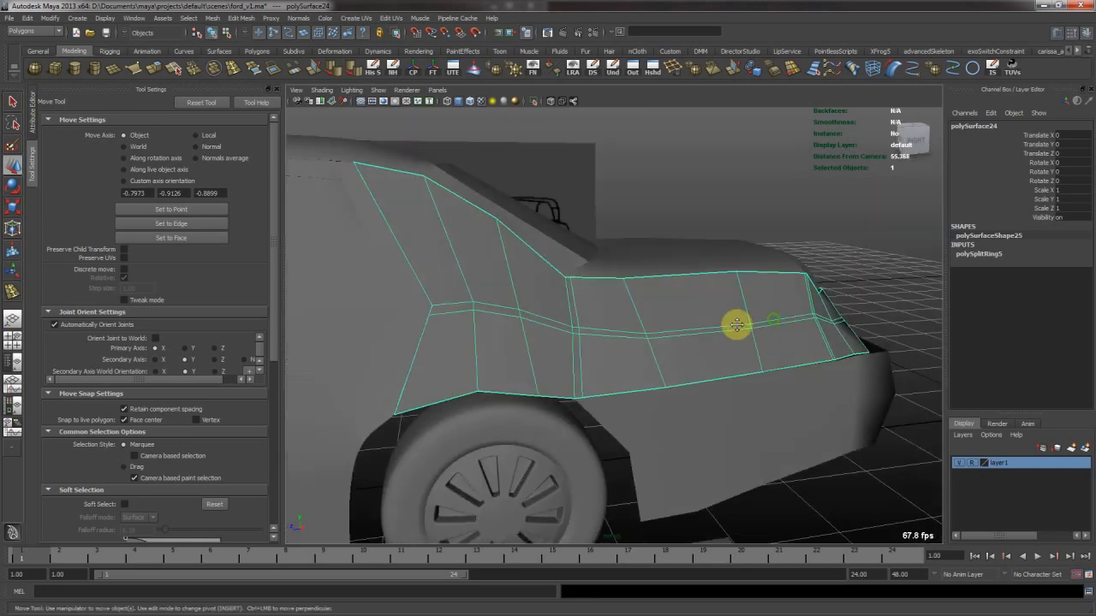
Adjust individual vertices on the doubled middle edge along the side of the rear quarter panel
left_click_drag(602, 342, 643, 341, "alt")
left_click_drag(577, 336, 598, 366)
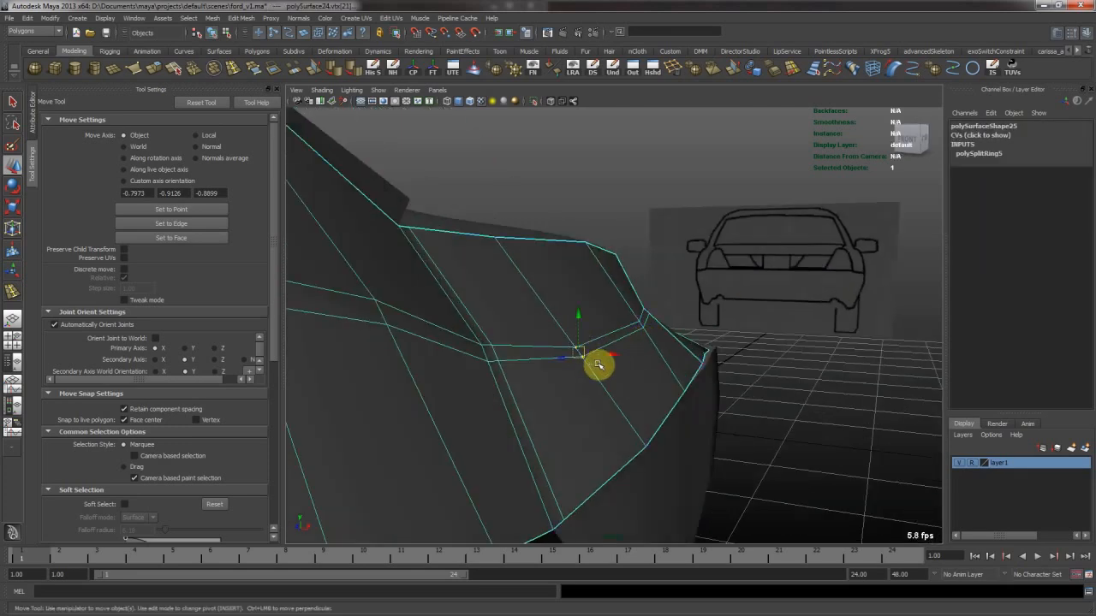
left_click_drag(604, 354, 650, 323)
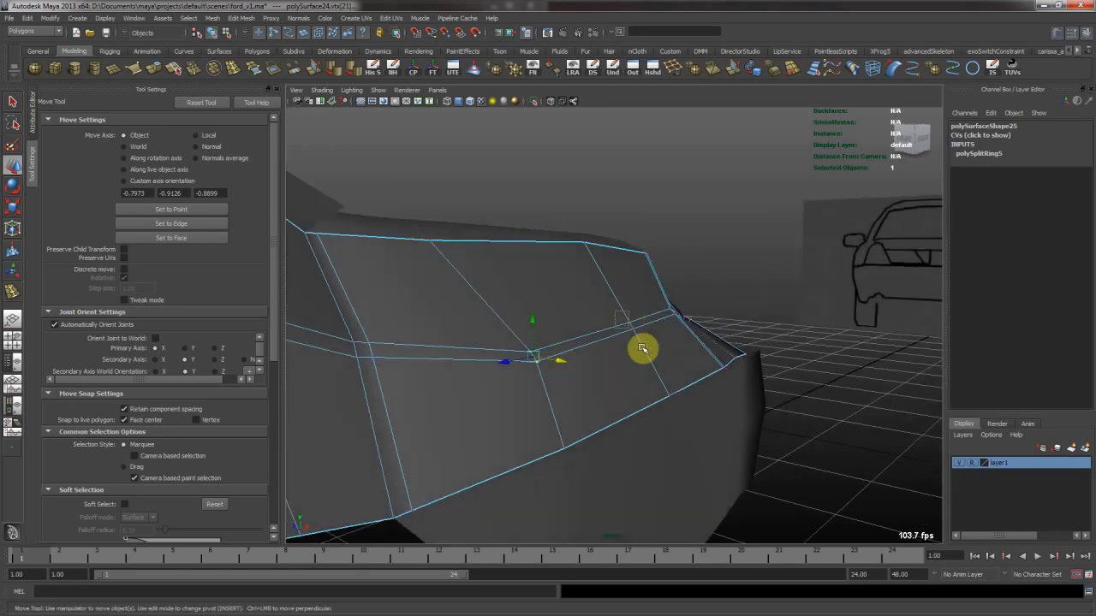
left_click_drag(717, 291, 704, 351, "alt")
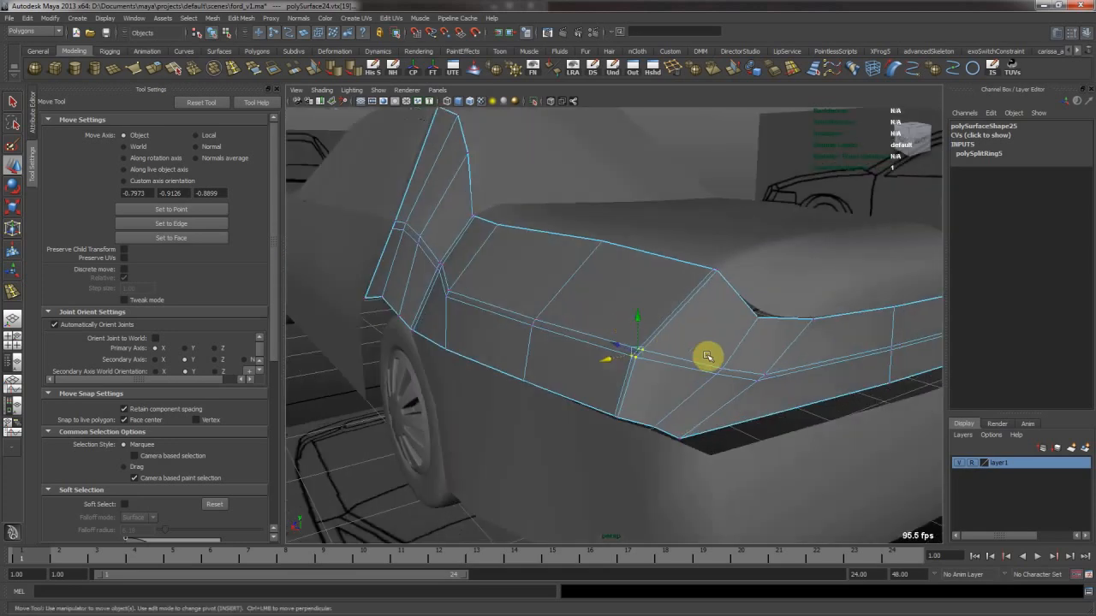
Reposition the middle-edge vertices at the rear corner of the quarter panel and return to object mode
left_click_drag(778, 384, 698, 350, "alt")
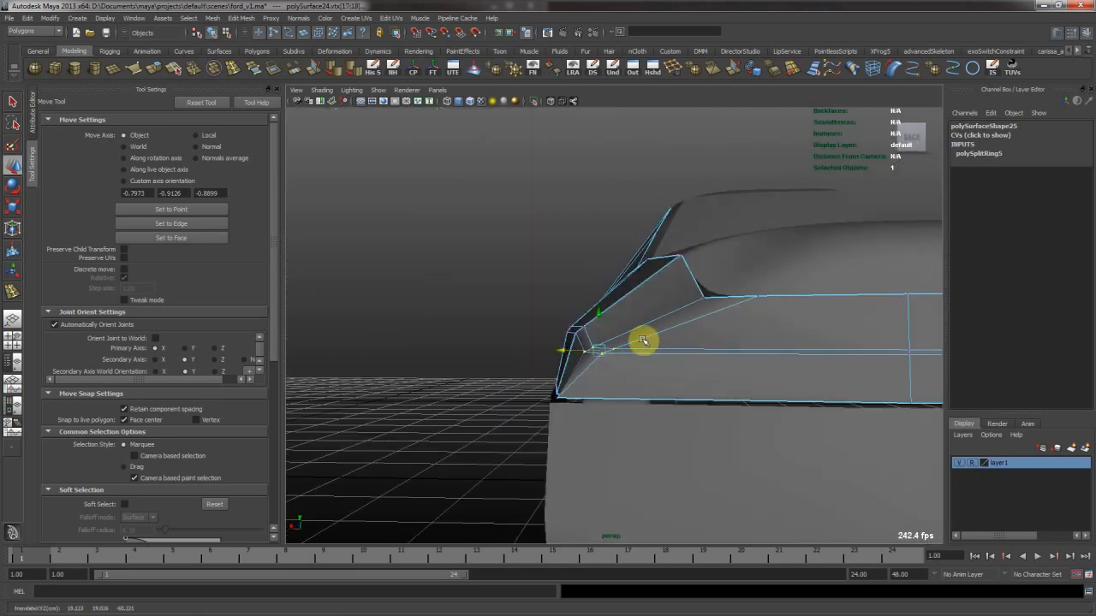
left_click_drag(630, 349, 733, 326, "alt")
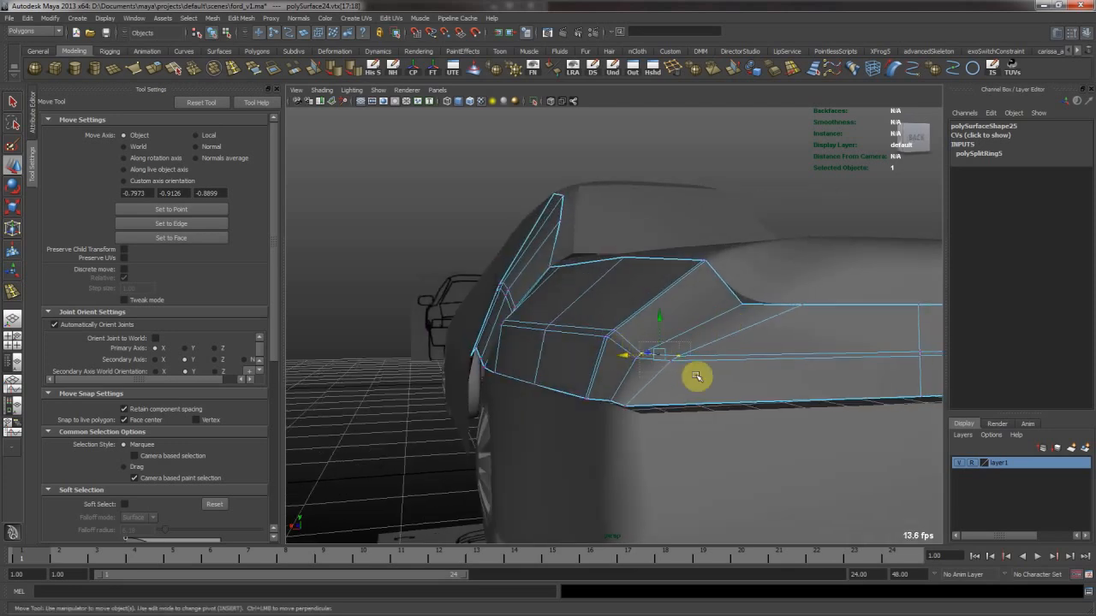
mouse_move(655, 323)
left_mouse_down()
mouse_move(652, 309)
mouse_move(727, 305)
mouse_move(660, 313)
left_mouse_up()
key("F8")
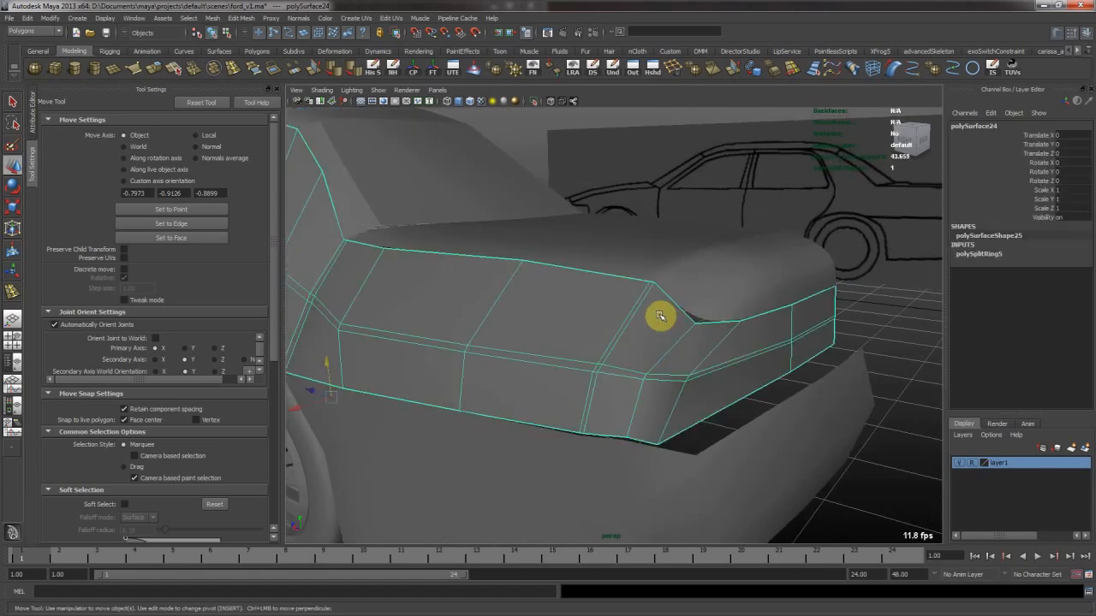
Examine the shading of the trunk lid and rear quarter panel from behind and from the side
left_click(707, 284)
left_click(858, 358)
left_click_drag(892, 338, 623, 343, "alt")
left_click(602, 328)
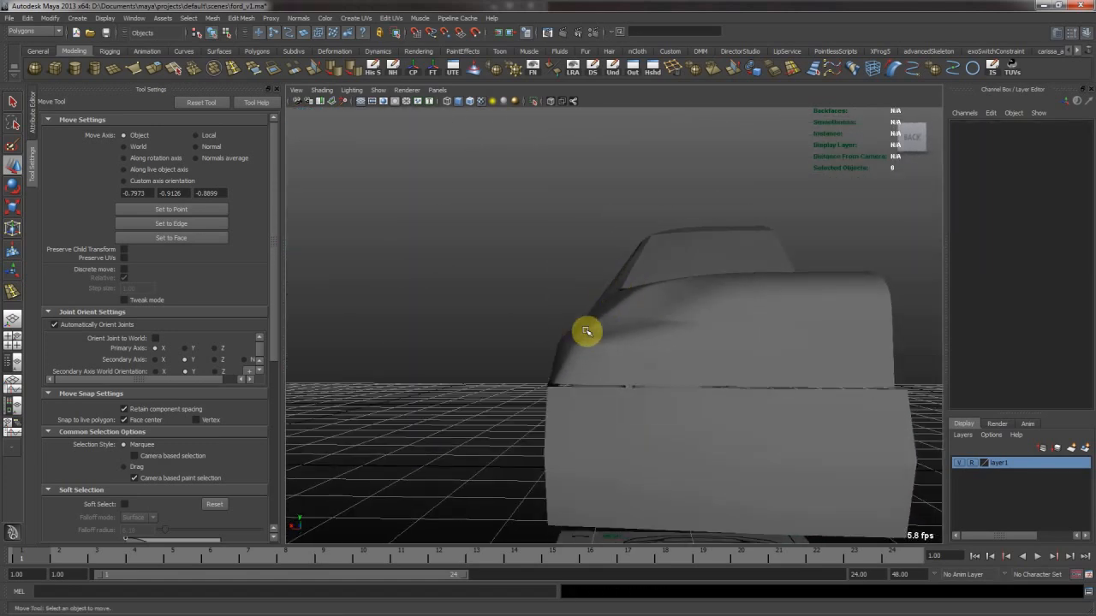
left_click_drag(547, 363, 588, 320, "alt")
left_click(572, 333)
right_click_drag(571, 333, 726, 320, "alt")
left_click_drag(726, 320, 744, 303, "alt")
left_click(650, 321)
left_click_drag(650, 320, 602, 368, "alt")
left_click(740, 323)
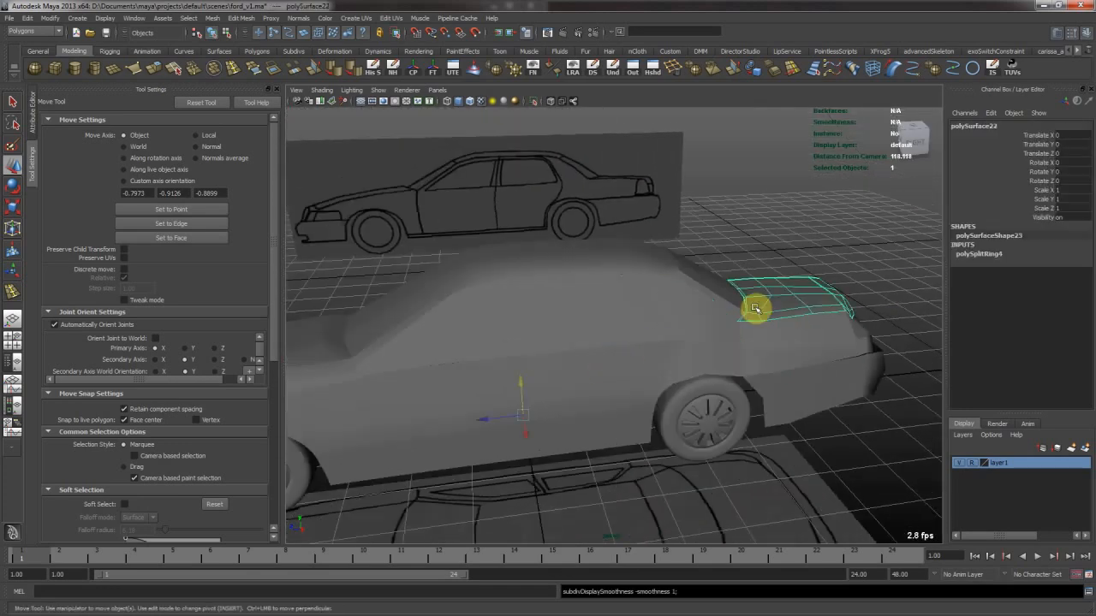
right_click_drag(729, 303, 616, 360, "alt")
left_click_drag(617, 359, 644, 363, "alt")
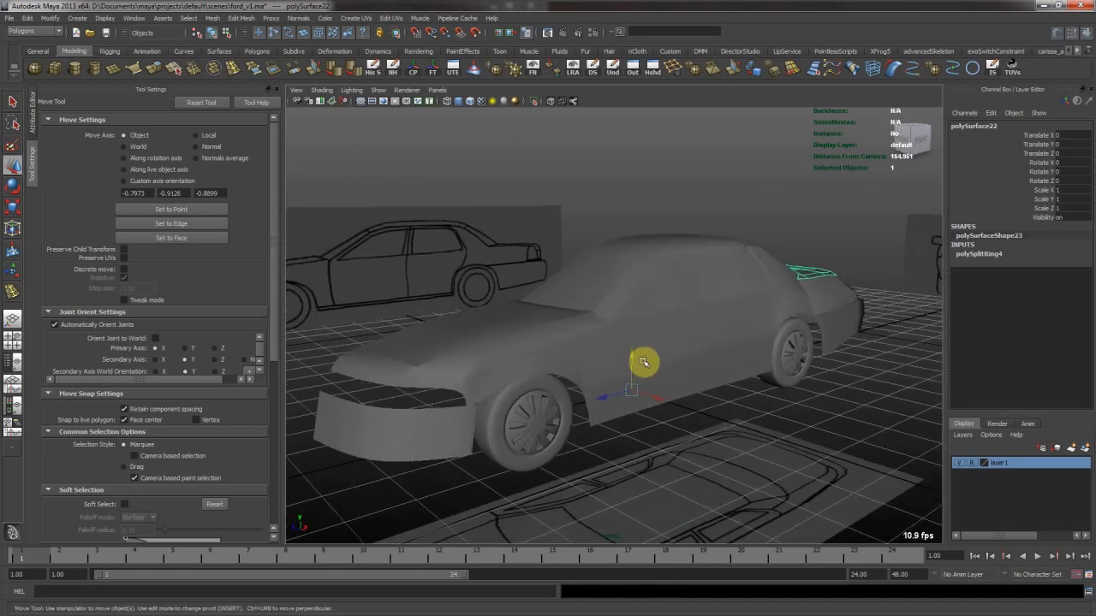
Set the main body frame panel to unsmoothed display, check the hood, and save the scene
left_click(643, 363)
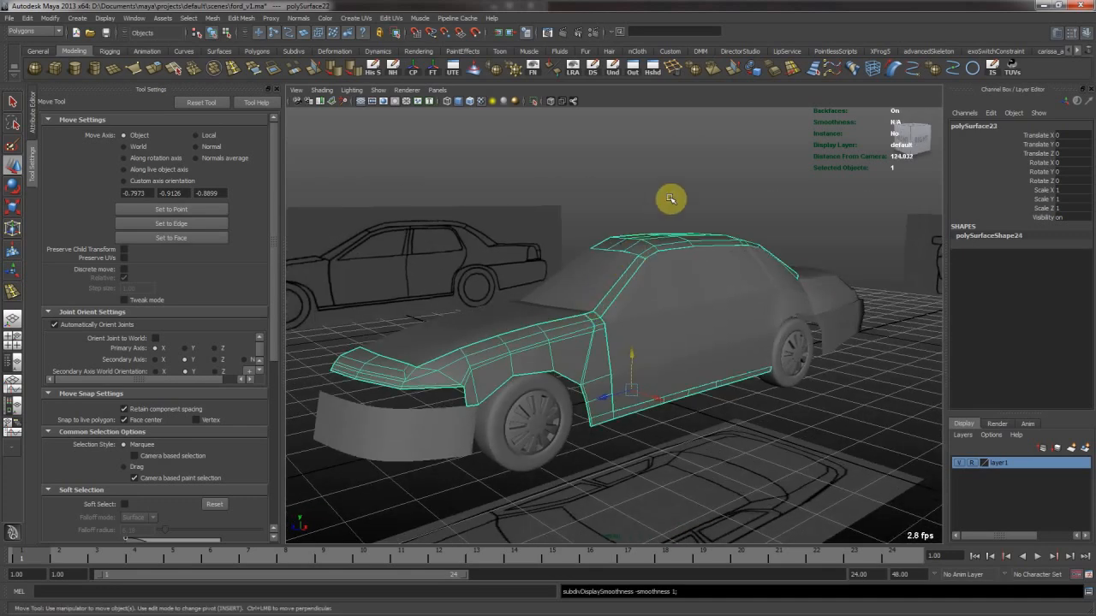
left_click(665, 201)
left_click_drag(590, 298, 587, 355, "alt")
left_click(584, 353)
left_click(582, 350)
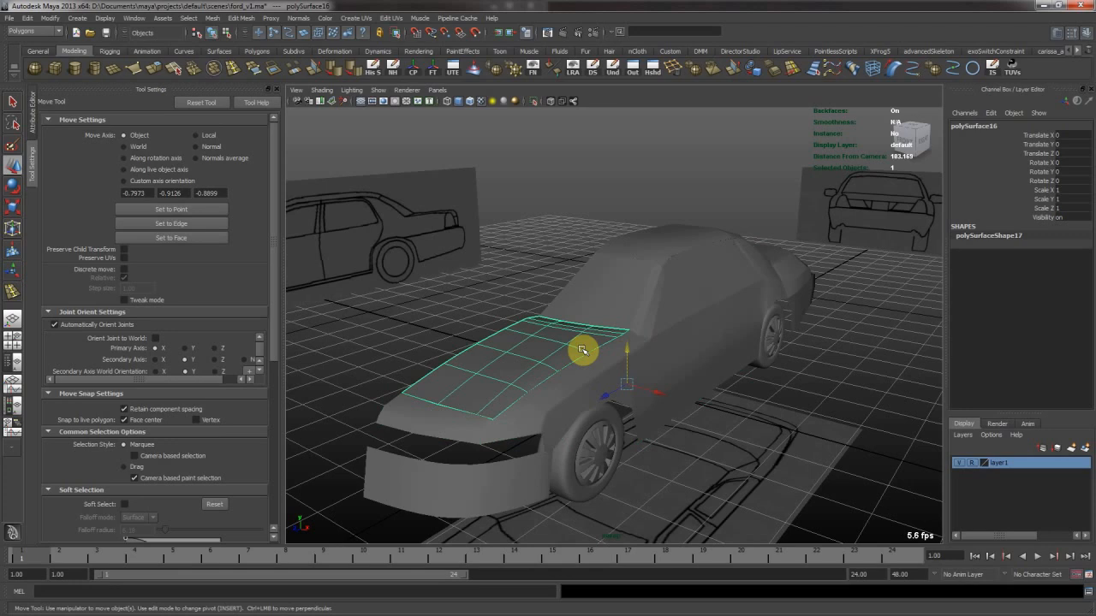
left_click(646, 245)
left_click_drag(645, 247, 492, 400, "alt")
key("ctrl+s")
Select the frame, quarter panel and both side door panels and extrude their faces with a local Z translation of about -0.8
left_click(492, 400)
left_click_drag(602, 368, 756, 344, "alt")
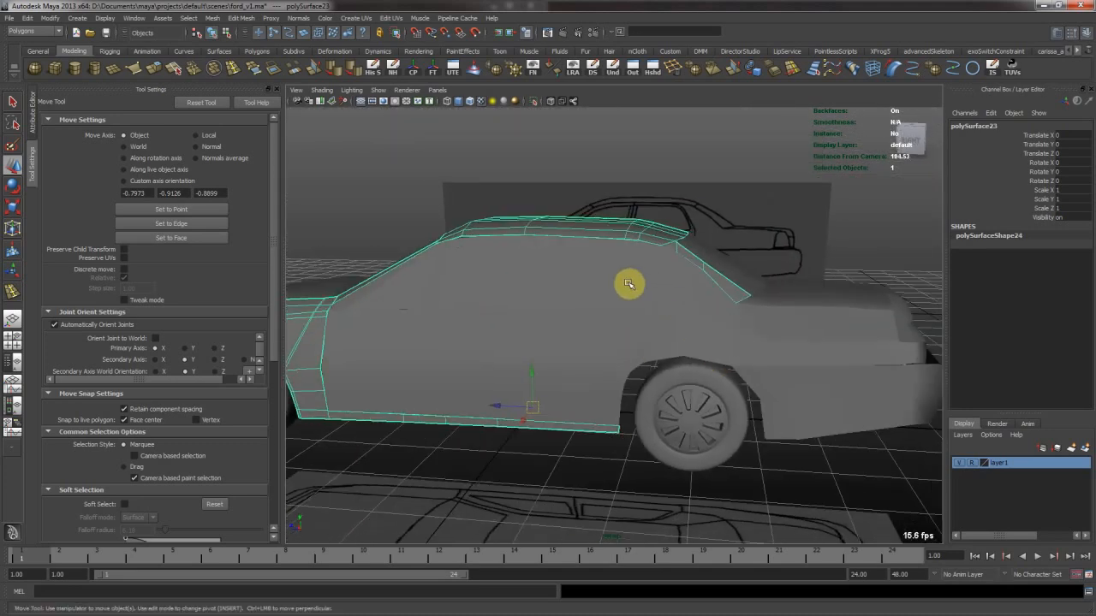
left_click_drag(629, 284, 654, 313, "alt")
left_click_drag(453, 373, 625, 301, "alt")
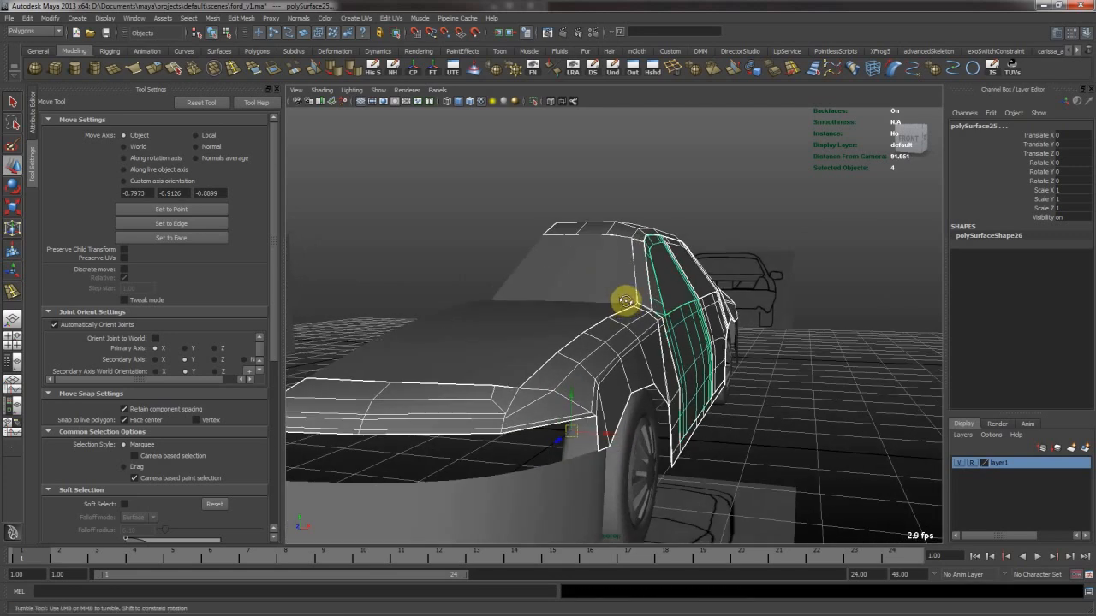
left_click(164, 75)
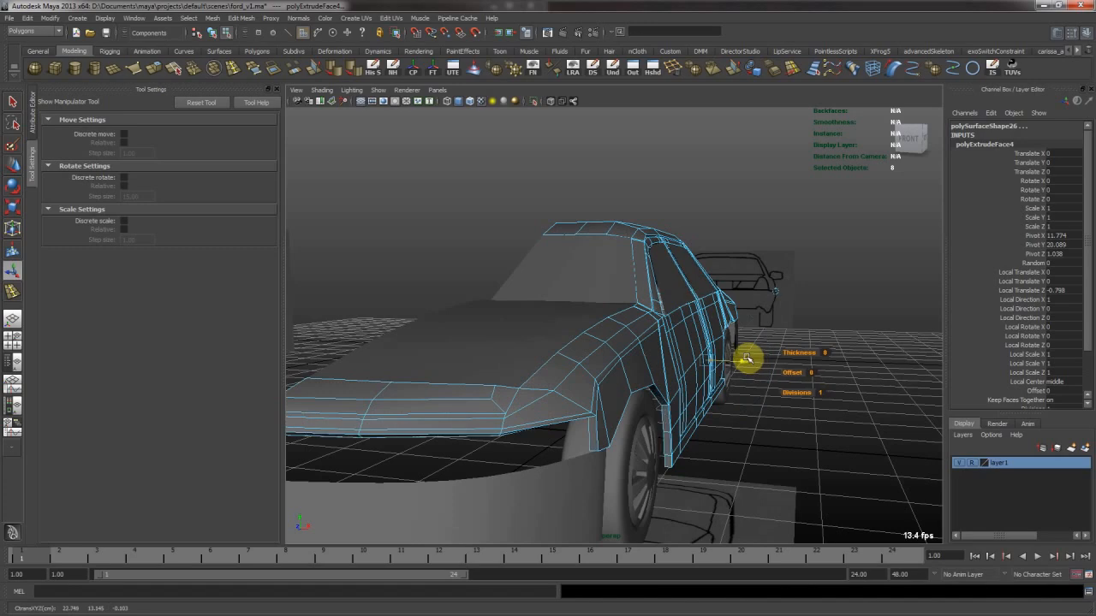
mouse_move(746, 360)
left_mouse_down("alt")
mouse_move(797, 348)
mouse_move(633, 357)
mouse_move(891, 360)
mouse_move(645, 299)
mouse_move(553, 350)
mouse_move(780, 355)
mouse_move(734, 345)
mouse_move(611, 384)
mouse_move(556, 382)
left_mouse_up("alt")
Return the extruded panels to object mode and isolate them in the perspective view
key("1")
left_click_drag(708, 350, 656, 375, "alt")
left_click_drag(599, 268, 575, 266, "alt")
key("F8")
right_click_drag(714, 288, 575, 215, "alt")
left_click(534, 101)
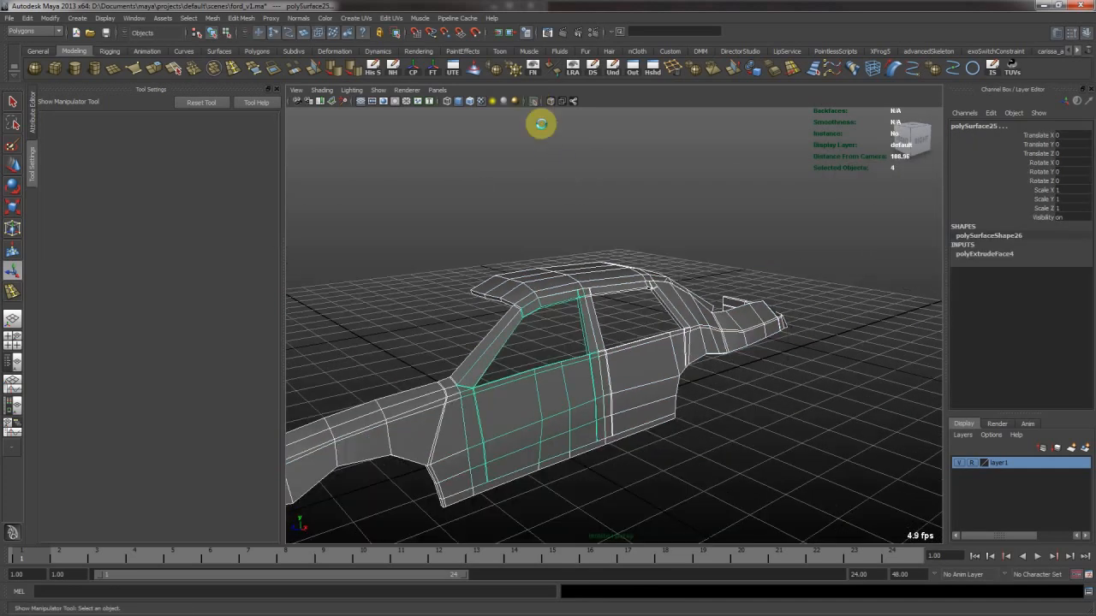
left_click(622, 220)
Insert two edge loops around the main frame panel's extruded thickness, one close to each border
left_click_drag(660, 379, 572, 266, "alt")
left_click(573, 266)
right_click_drag(573, 266, 715, 324, "alt")
left_click_drag(715, 324, 614, 274, "alt")
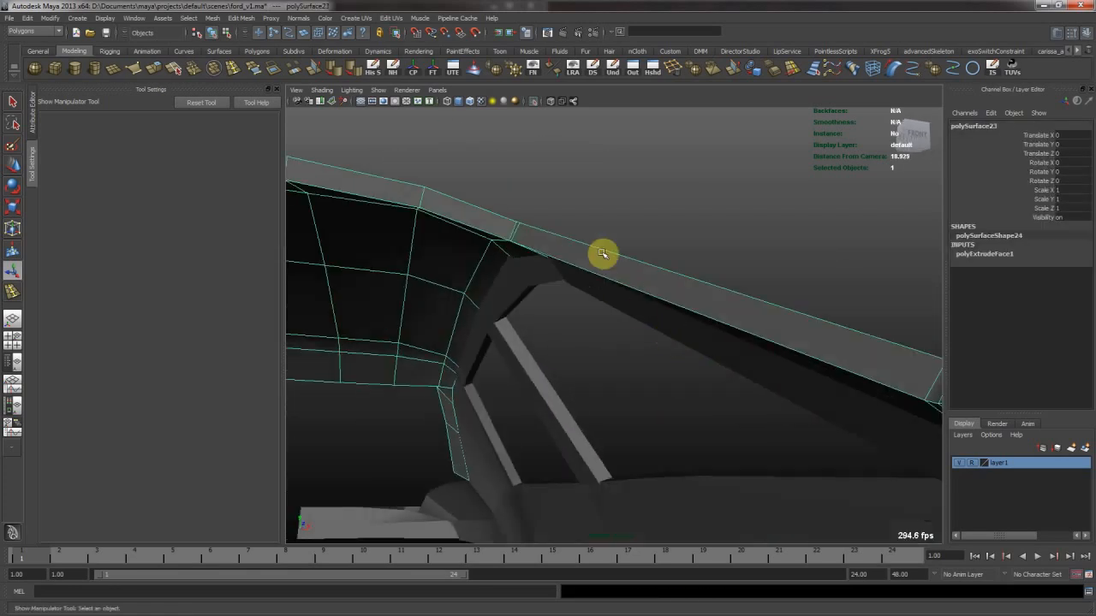
middle_click_drag(613, 274, 665, 320, "alt")
left_click_drag(665, 320, 589, 315, "alt")
right_click_drag(589, 314, 600, 313, "alt")
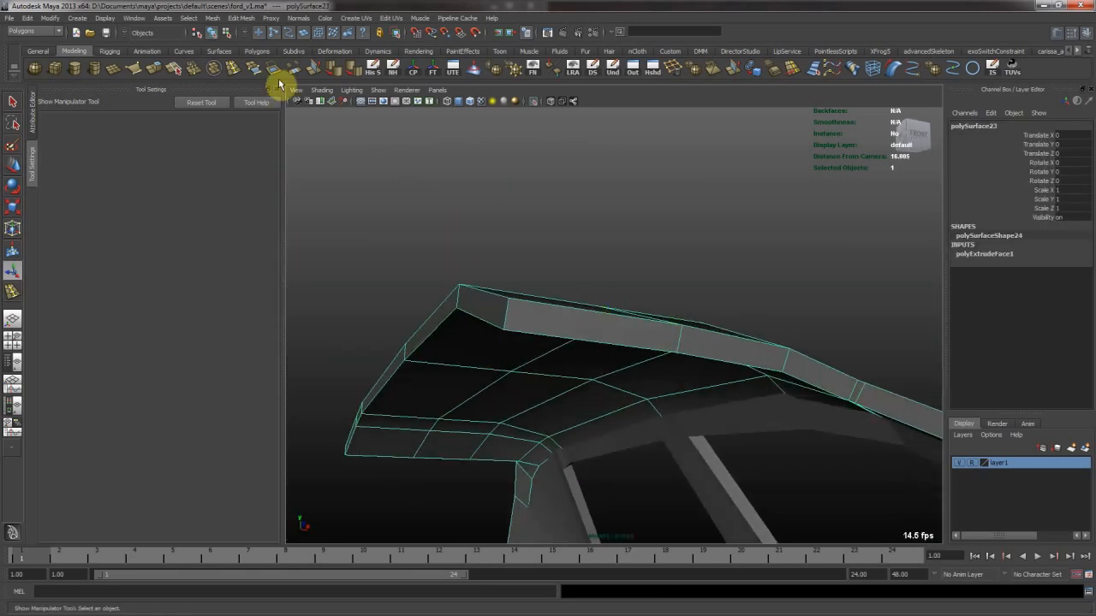
left_click(233, 68)
left_click(510, 312)
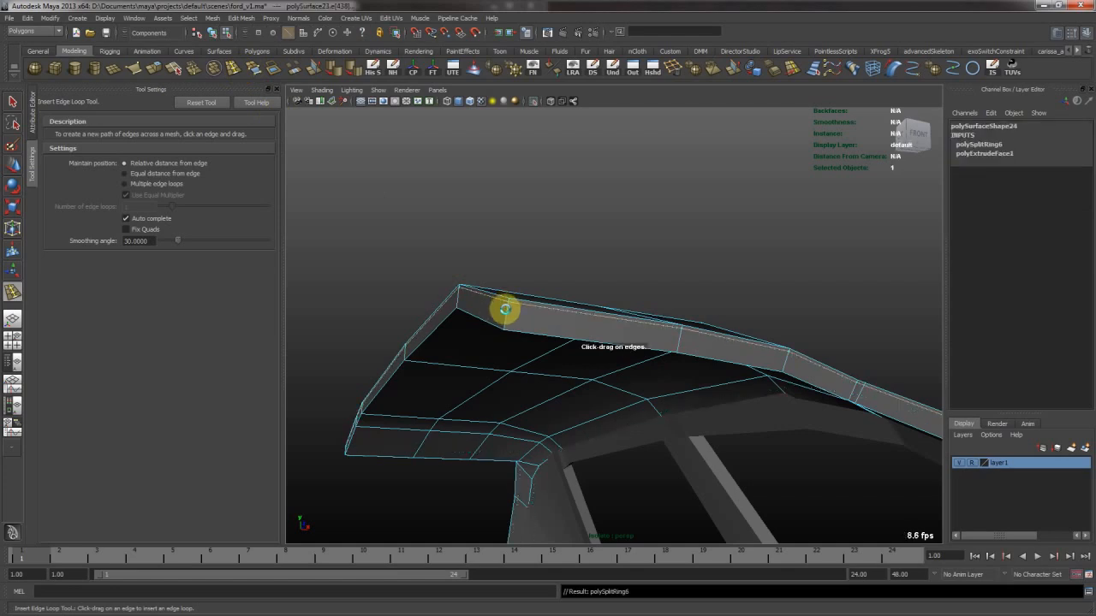
left_click(631, 295)
left_click_drag(630, 296, 621, 317, "alt")
left_click(592, 348)
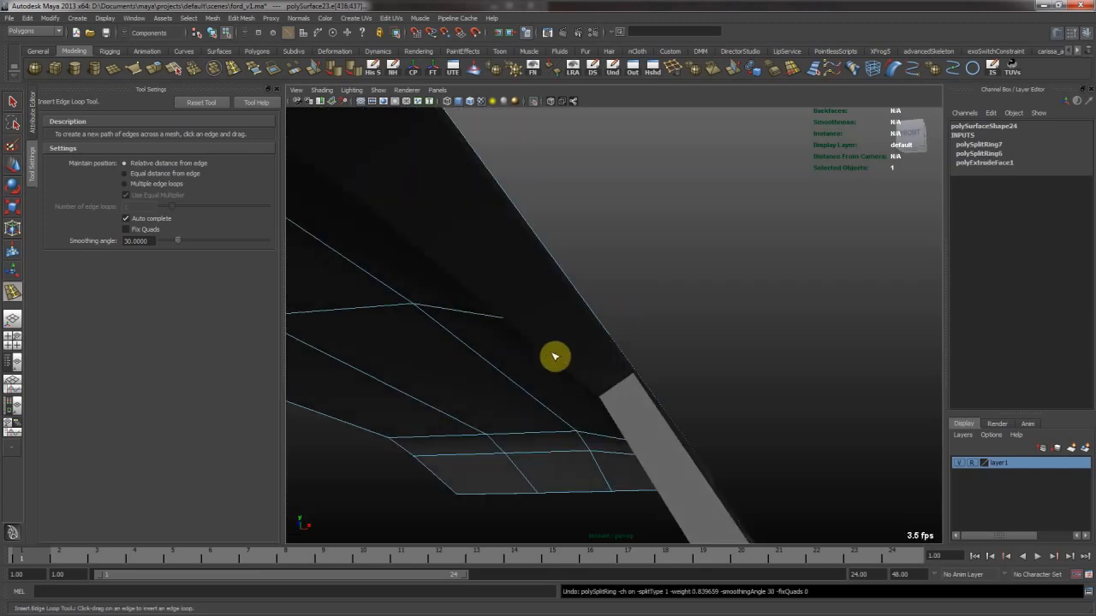
left_click(579, 349)
Insert two edge loops around the front door's extruded thickness, one close to each border
left_click(575, 342)
mouse_move(431, 134)
left_mouse_down()
mouse_move(440, 130)
mouse_move(412, 140)
left_mouse_up()
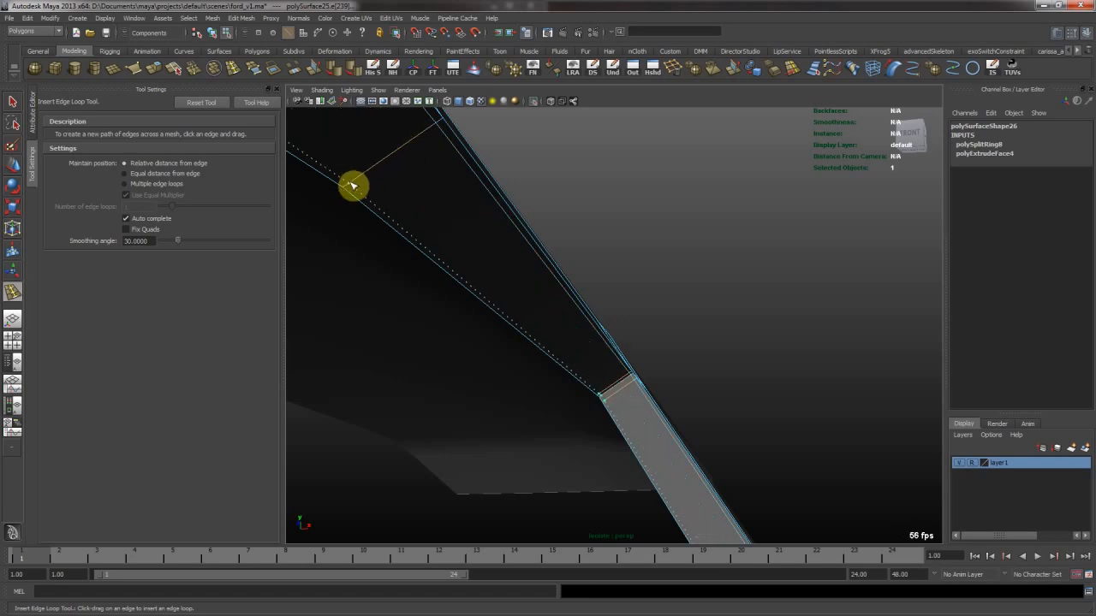
left_click_drag(353, 186, 359, 187)
Insert two edge loops around the rear door's extruded thickness, one close to each border
left_click_drag(588, 223, 522, 325, "alt")
left_click(584, 349)
middle_click_drag(585, 349, 499, 317, "alt")
left_click(498, 315)
left_click_drag(496, 303, 643, 313, "alt")
left_click(642, 314)
mouse_move(528, 383)
left_mouse_down("alt")
mouse_move(522, 374)
mouse_move(544, 398)
left_mouse_up("alt")
left_click(552, 288)
right_click_drag(552, 287, 528, 291, "alt")
left_click_drag(529, 291, 607, 342, "alt")
right_click_drag(607, 343, 591, 312, "alt")
middle_click_drag(590, 313, 743, 222, "alt")
left_click(584, 341)
right_click_drag(707, 359, 665, 305, "alt")
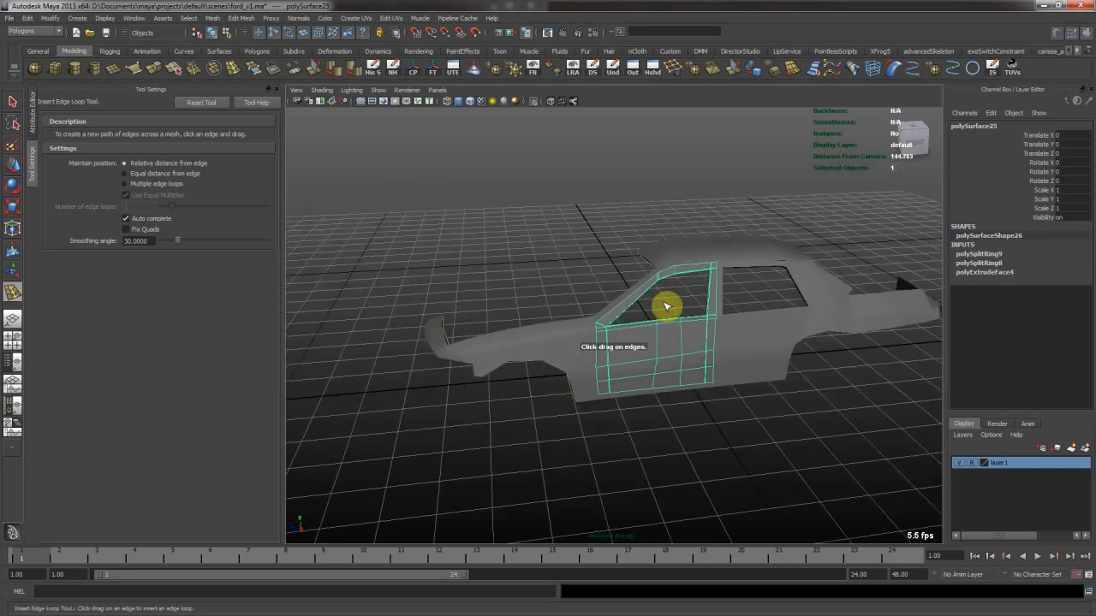
left_click_drag(665, 305, 633, 342, "alt")
Insert two edge loops around the rear quarter panel's extruded thickness, one close to each border
left_click(763, 311)
left_click_drag(764, 311, 825, 310, "alt")
middle_click_drag(826, 309, 465, 264, "alt")
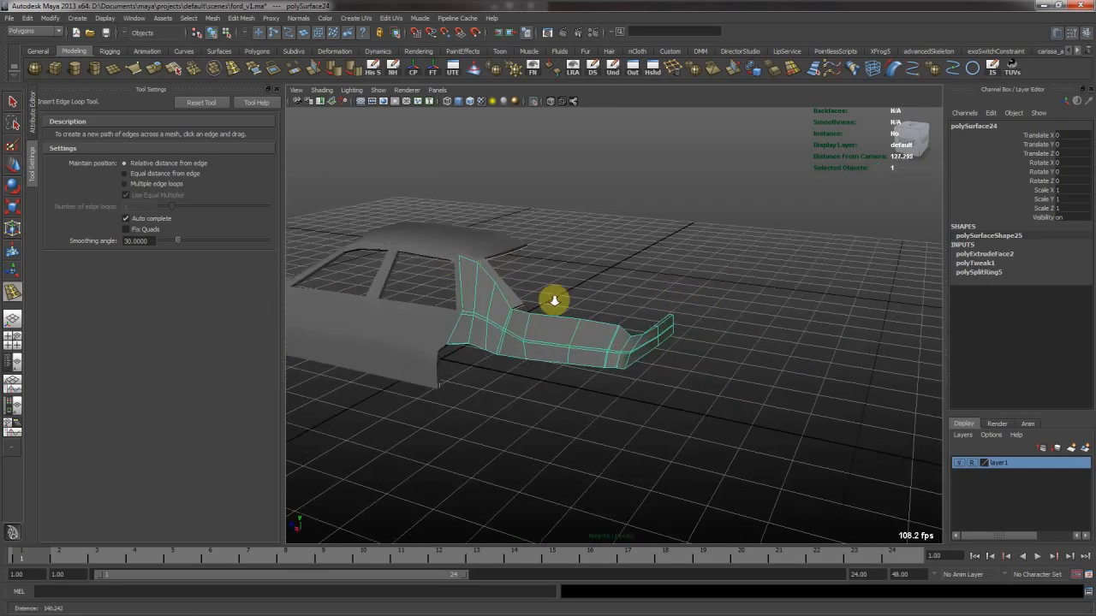
right_click_drag(465, 264, 711, 337, "alt")
mouse_move(711, 338)
left_mouse_down("alt")
mouse_move(641, 303)
mouse_move(695, 332)
left_mouse_up("alt")
left_click_drag(573, 279, 579, 253)
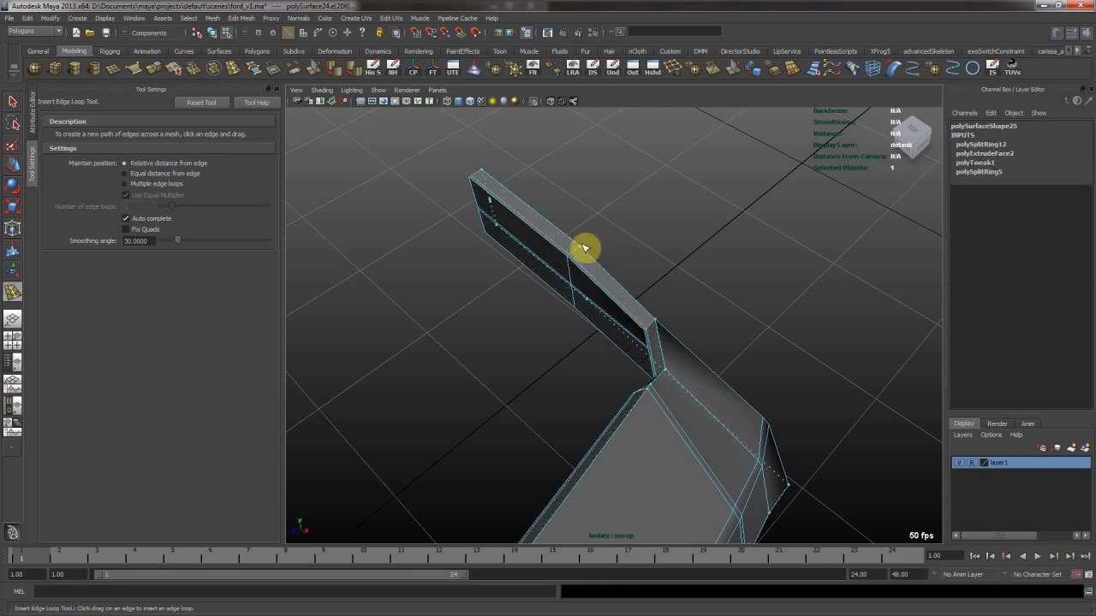
key("w")
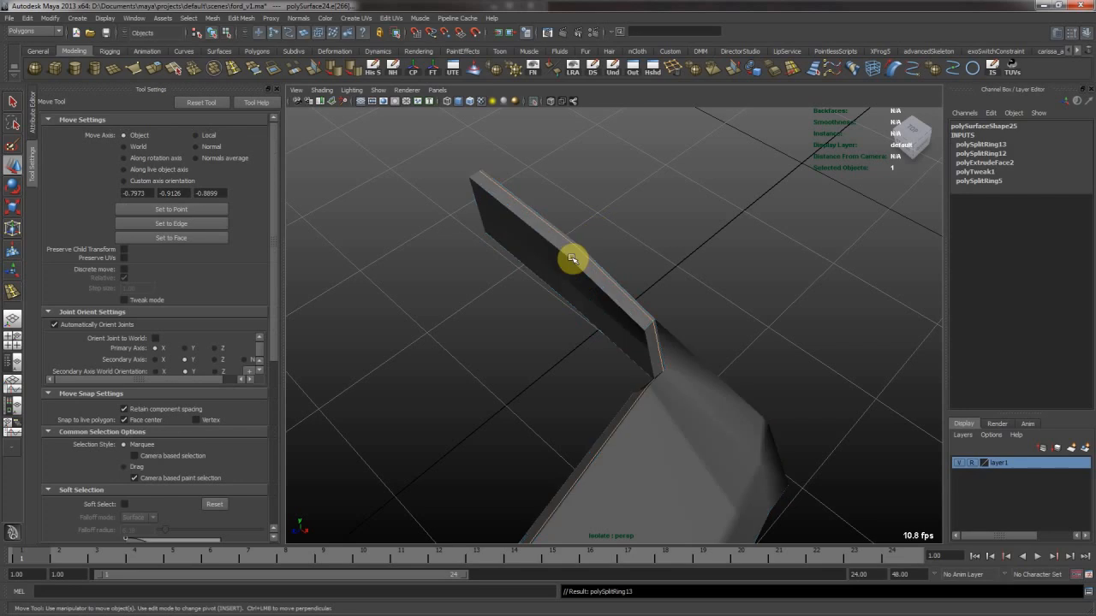
Examine the rear quarter panel in smooth preview and return it to unsmoothed display
left_click(573, 258)
key("3")
left_click(747, 291)
right_click_drag(747, 292, 569, 258, "alt")
left_click_drag(569, 258, 714, 318, "alt")
left_click(643, 359)
key("1")
left_click_drag(711, 394, 589, 398, "alt")
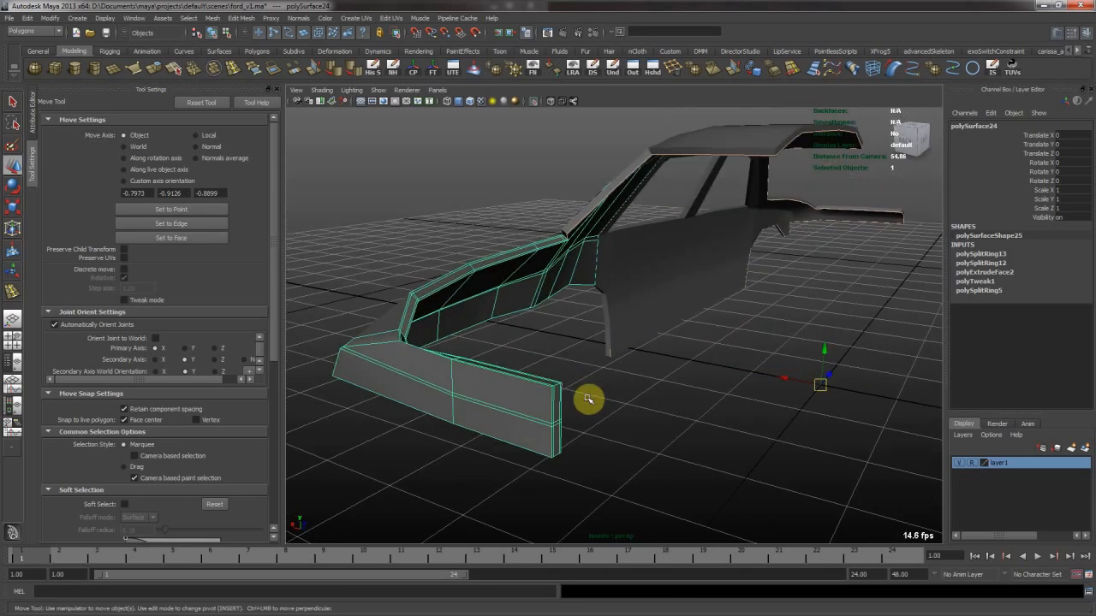
left_click_drag(674, 250, 507, 221, "alt")
left_click(702, 245)
key("F8")
left_click_drag(889, 441, 891, 443)
left_click_drag(882, 454, 361, 139, "shift")
key("F8")
middle_click_drag(604, 293, 634, 273, "alt")
right_click_drag(633, 273, 592, 264, "alt")
Delete the thickness faces along the car's centerline on the quarter and frame panels, using a marquee selection in top view
left_click(436, 374)
left_click_drag(433, 414, 550, 311, "alt")
scroll(549, 311, "down", 2)
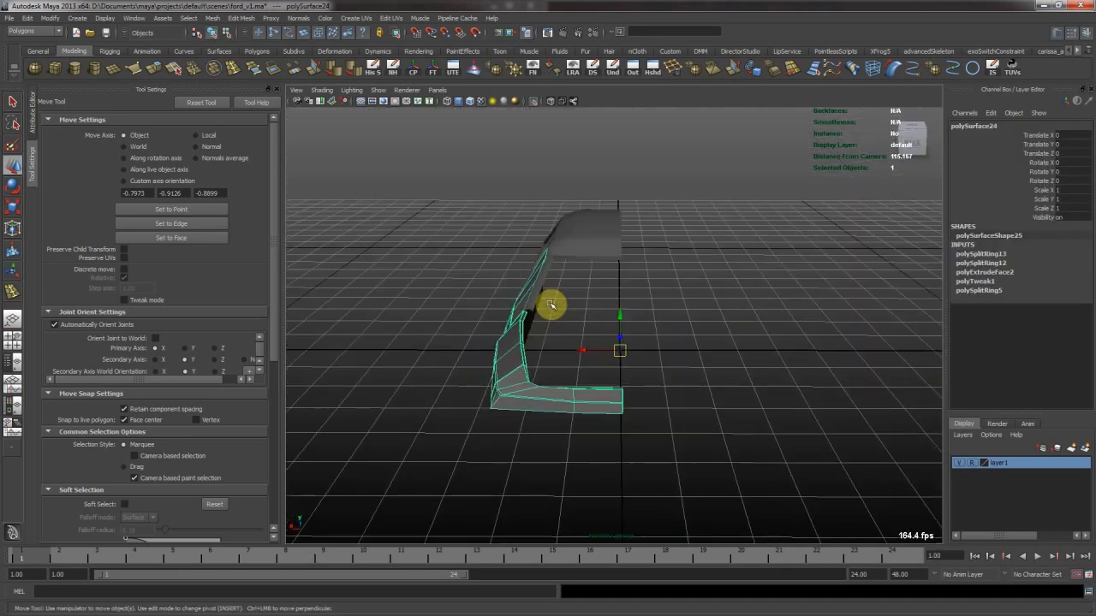
left_click(594, 227, "shift")
key("F8")
left_click_drag(531, 190, 533, 215, "alt")
key("space")
key("space")
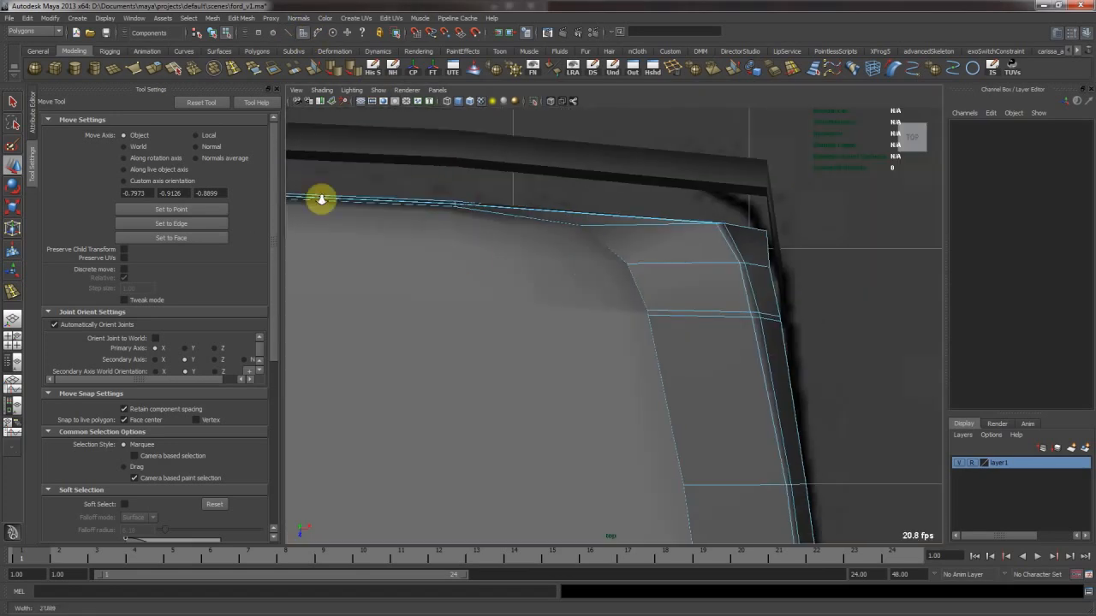
scroll(592, 384, "down", 10)
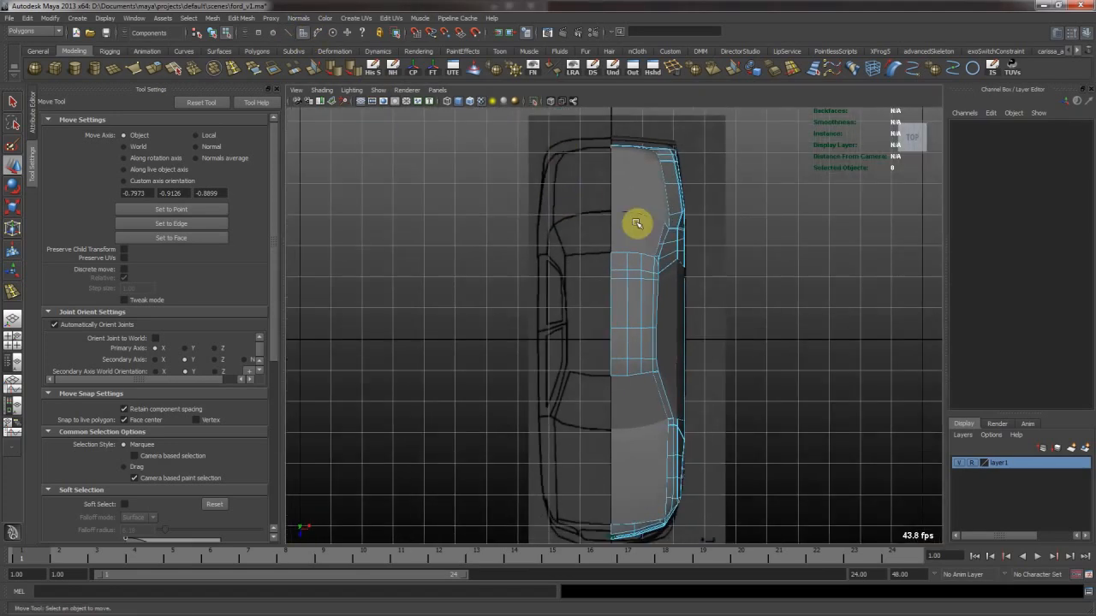
scroll(589, 199, "down", 2)
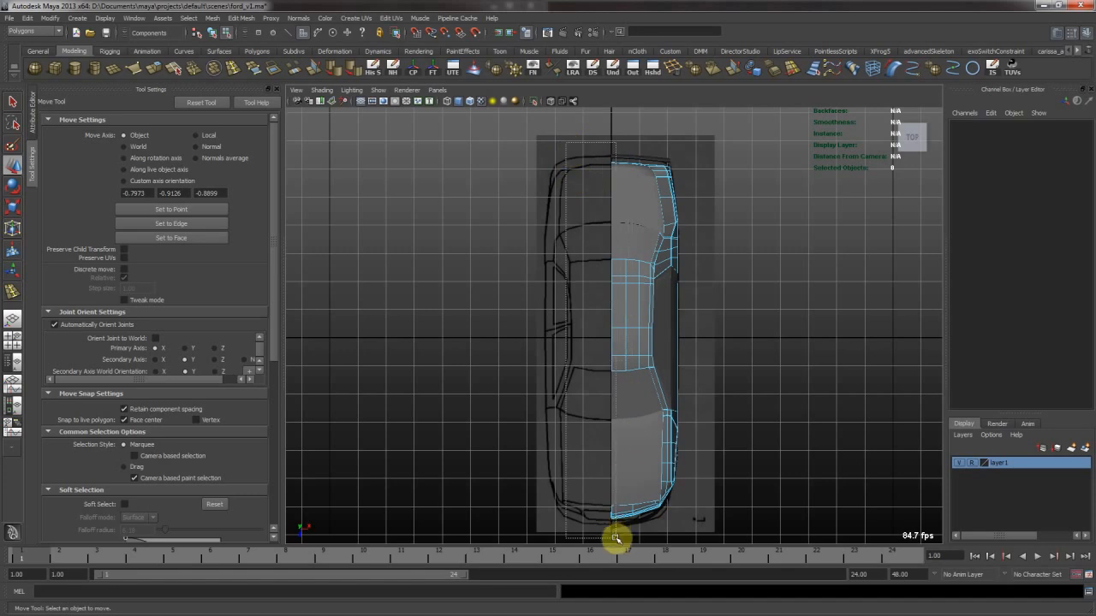
left_click_drag(615, 537, 618, 536)
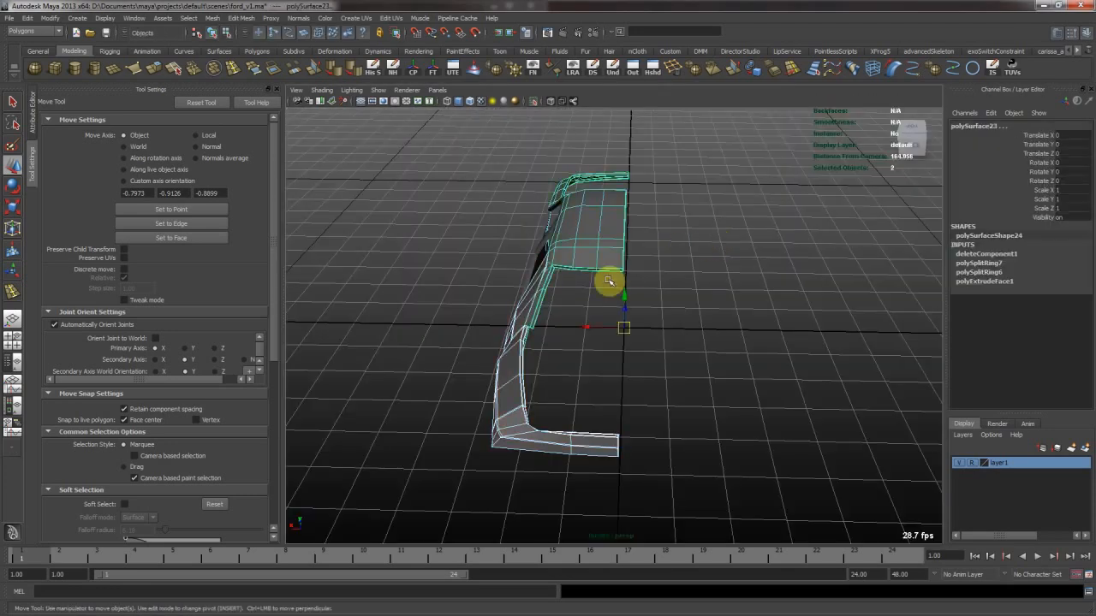
Examine the frame, quarter panel and both doors in smooth preview from the rear and side
left_click_drag(608, 281, 673, 272, "alt")
left_click(673, 272)
left_click(544, 280)
left_click(596, 388)
key("3")
left_click(619, 360)
left_click_drag(533, 345, 620, 342, "alt")
left_click_drag(518, 379, 446, 430, "alt")
left_click(446, 430)
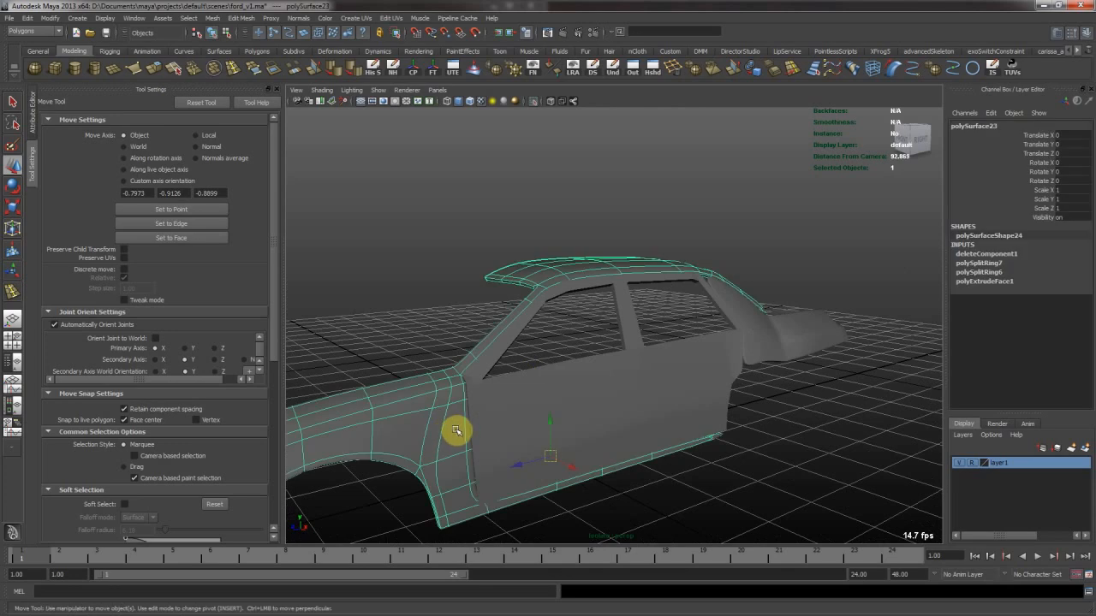
left_click(515, 422)
key("3")
left_click(667, 379)
key("3")
left_click(602, 343)
left_click_drag(601, 341, 716, 344, "alt")
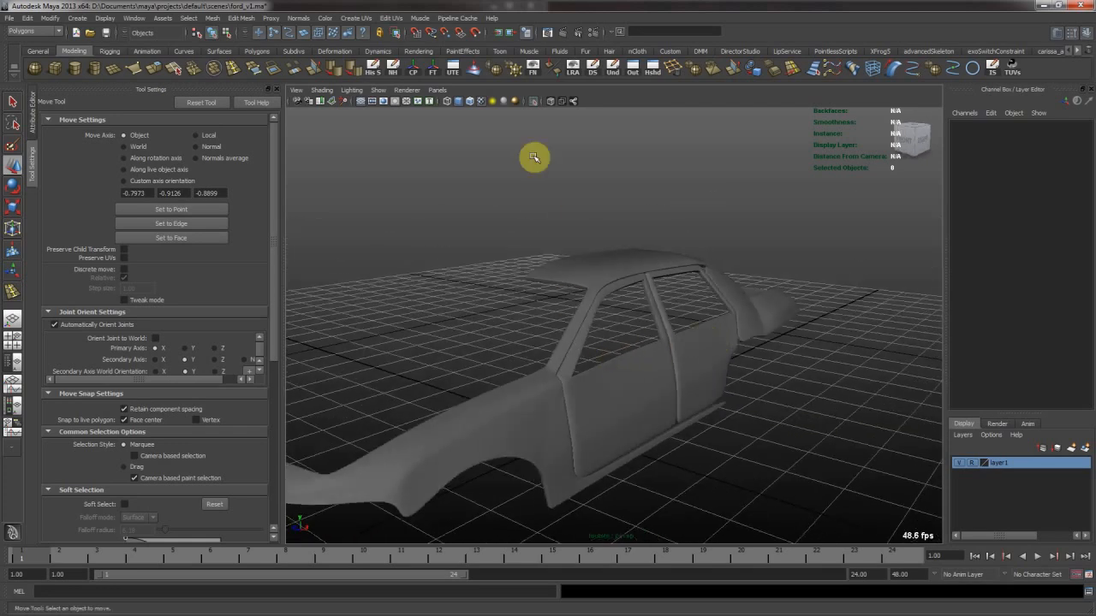
Show the whole car again and return the smoothed body panels to unsmoothed display
left_click(532, 106)
left_click_drag(628, 220, 588, 317, "alt")
left_click(660, 428)
scroll(665, 386, "up", 6)
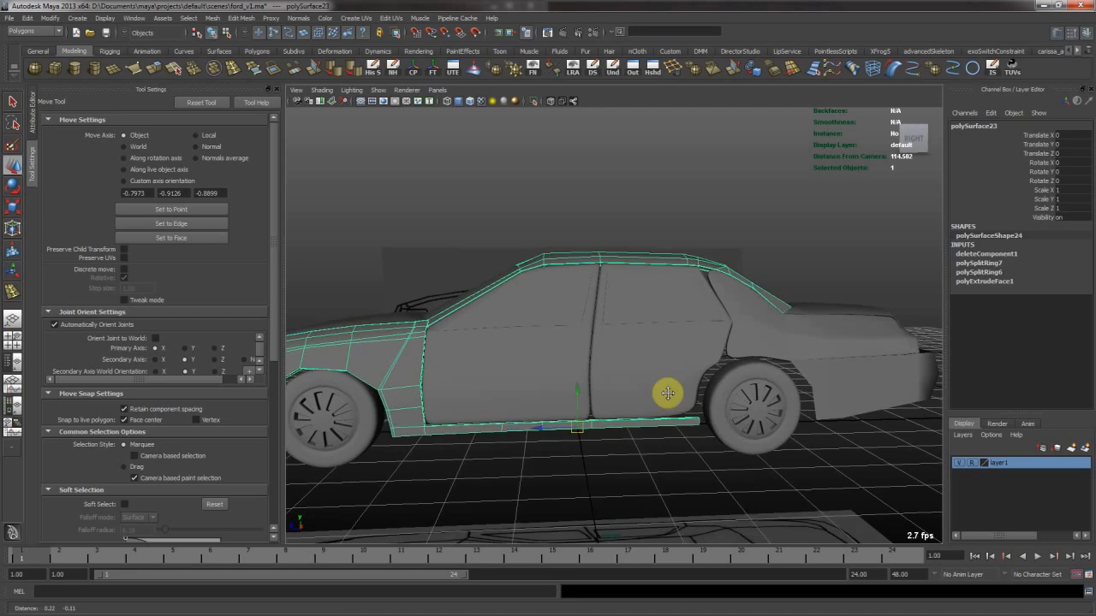
left_click(428, 332)
key("1")
middle_click_drag(381, 279, 472, 321, "alt")
left_click(357, 322)
key("1")
Insert a vertical edge loop on the rear door beside the edge meeting the wheel-arch corner
left_click(564, 347)
left_click_drag(564, 348, 618, 369, "alt")
right_click_drag(619, 369, 676, 398, "alt")
middle_click_drag(676, 398, 628, 367, "alt")
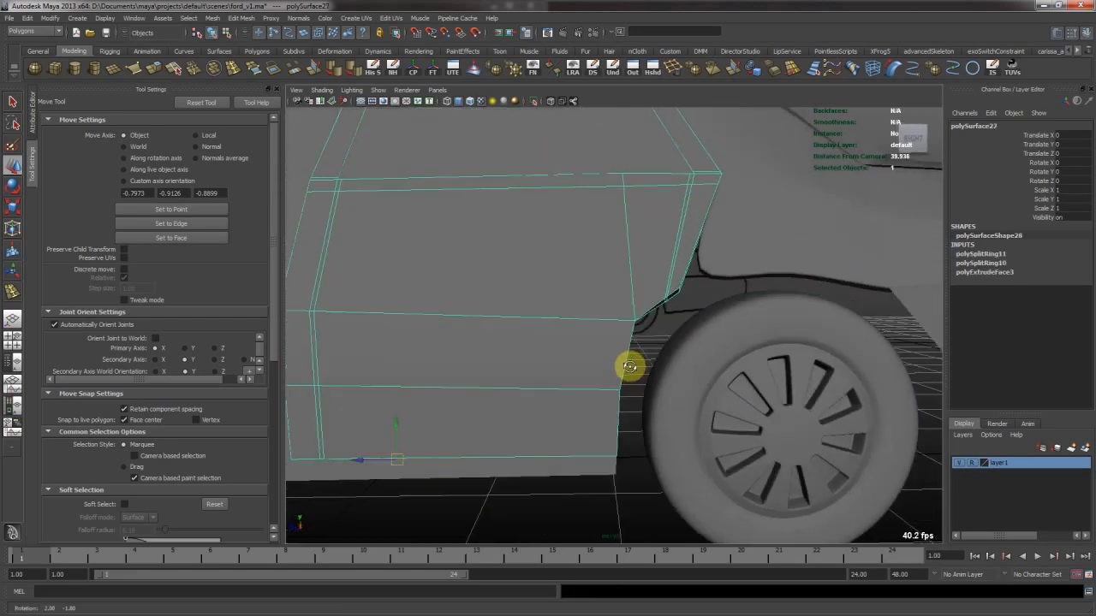
left_click_drag(628, 367, 594, 354, "alt")
right_click_drag(594, 354, 623, 363, "alt")
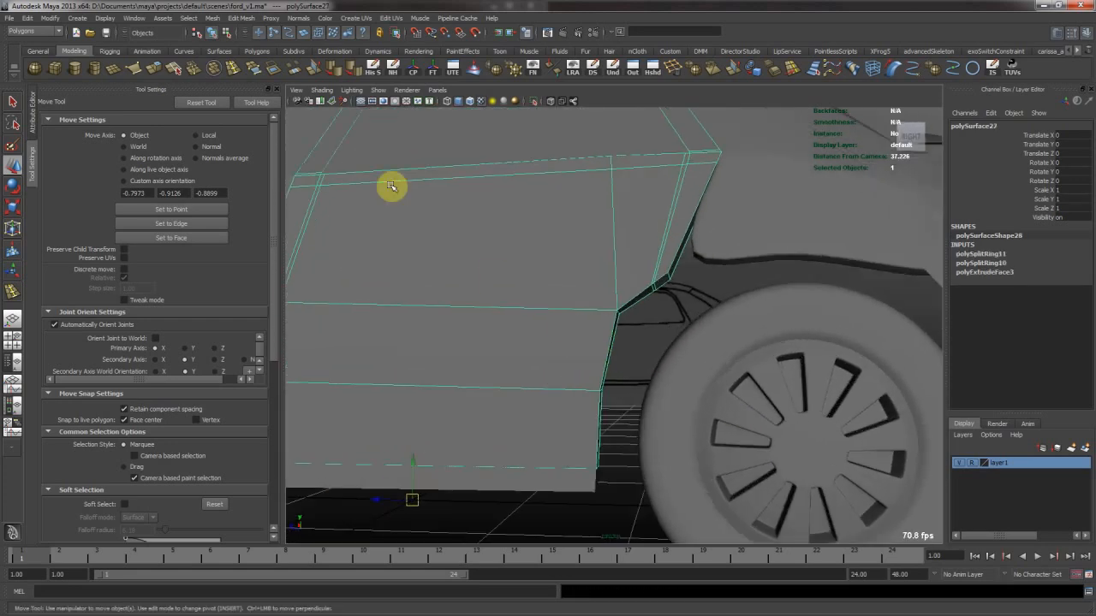
left_click(233, 68)
left_click_drag(601, 314, 622, 319)
Insert supporting edge loops across the rear door at the wheel-arch bend and around its window frame
right_click_drag(621, 318, 641, 323, "alt")
left_click_drag(641, 322, 669, 343, "alt")
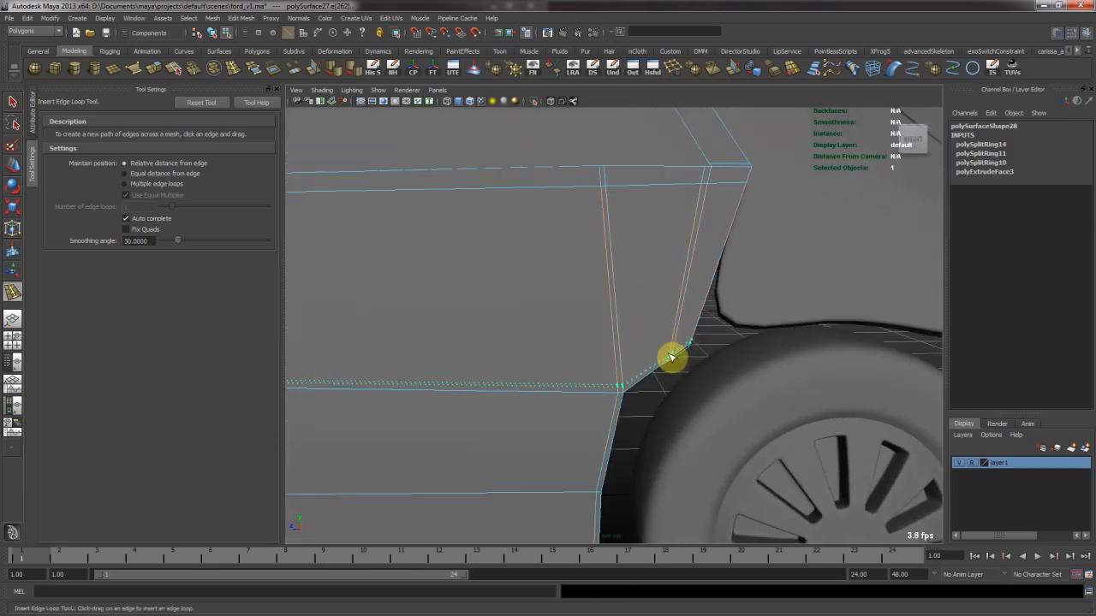
left_click_drag(672, 357, 679, 380)
left_click_drag(679, 380, 636, 316, "alt")
left_click(545, 341)
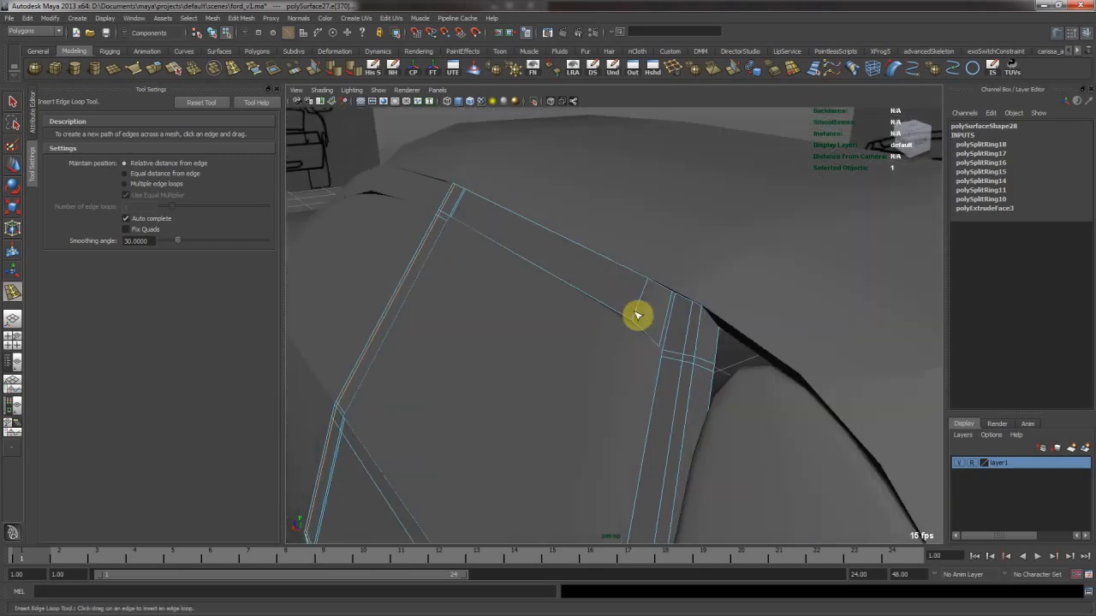
Insert an edge loop close to the upper outer edge of the rear door's window frame
left_click(700, 316)
left_click(703, 322)
key("ctrl+z")
left_click(702, 323)
left_click_drag(702, 330, 697, 315)
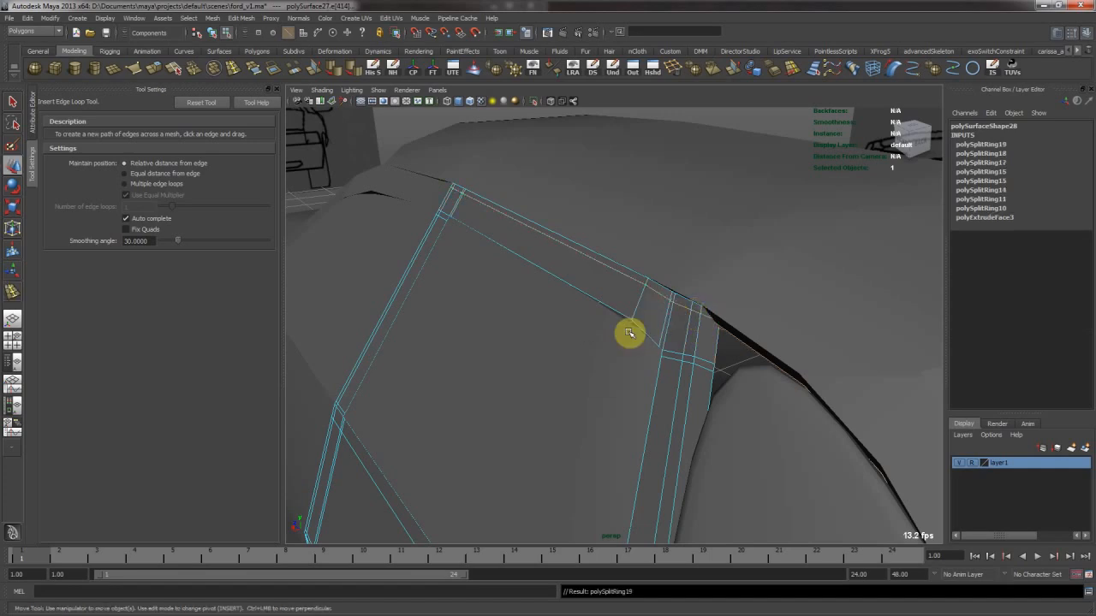
key("w")
left_click(641, 292)
Check the rear door in smooth preview, return it to unsmoothed display and save the scene
key("3")
left_click(745, 359)
right_click_drag(746, 358, 512, 344, "alt")
left_click_drag(512, 344, 643, 383, "alt")
left_click(642, 382)
left_click_drag(729, 409, 616, 370, "alt")
key("1")
left_click(813, 202)
key("ctrl+s")
Check the front door in smooth preview and insert an edge loop close to its window frame's outer edge
left_click(459, 389)
left_click_drag(480, 388, 539, 400, "alt")
middle_click_drag(539, 400, 559, 412, "alt")
left_click_drag(559, 412, 636, 382, "alt")
key("3")
key("1")
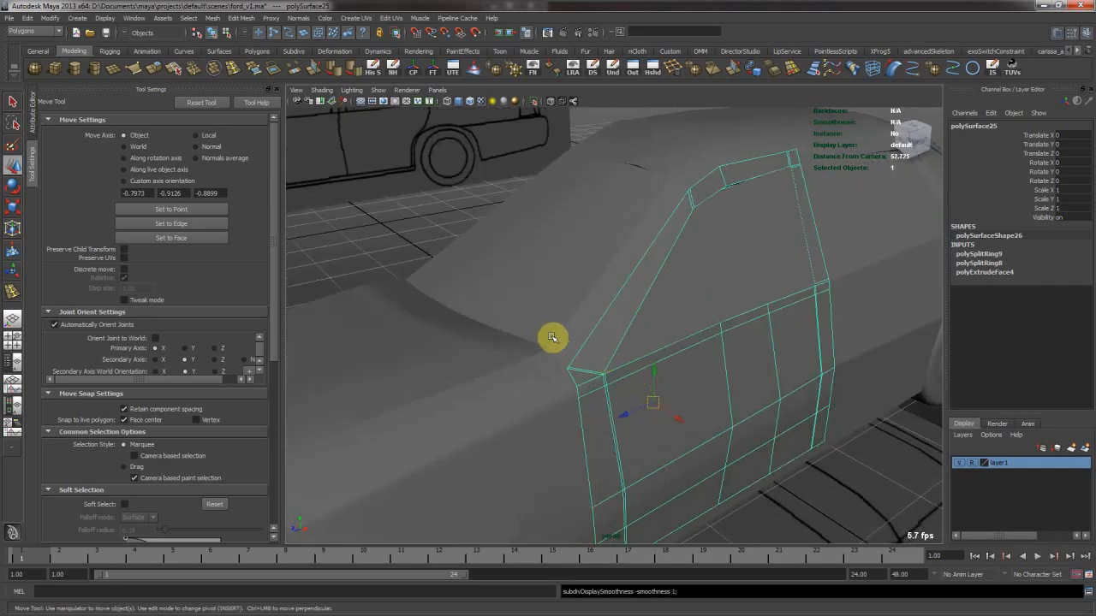
scroll(566, 344, "up", 5)
middle_click_drag(683, 275, 564, 390, "alt")
scroll(567, 386, "up", 3)
key("g")
left_click_drag(607, 268, 603, 257)
Insert an edge loop close to the inner edge of the front door's window frame
right_click_drag(655, 310, 565, 334, "alt")
middle_click_drag(565, 333, 599, 242, "alt")
right_click_drag(599, 248, 679, 300, "alt")
right_click_drag(711, 250, 680, 247, "alt")
left_click_drag(679, 248, 679, 183, "alt")
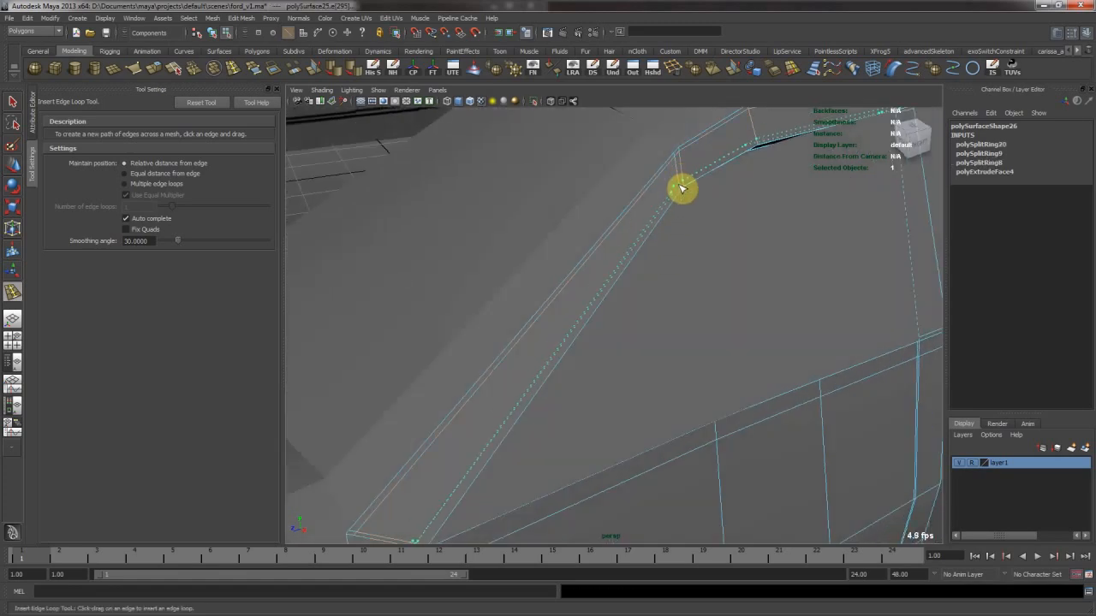
left_click_drag(677, 192, 678, 190)
Insert an edge loop along the front door's rear edge, running up through the rear corner of the window frame
right_click_drag(728, 242, 695, 247, "alt")
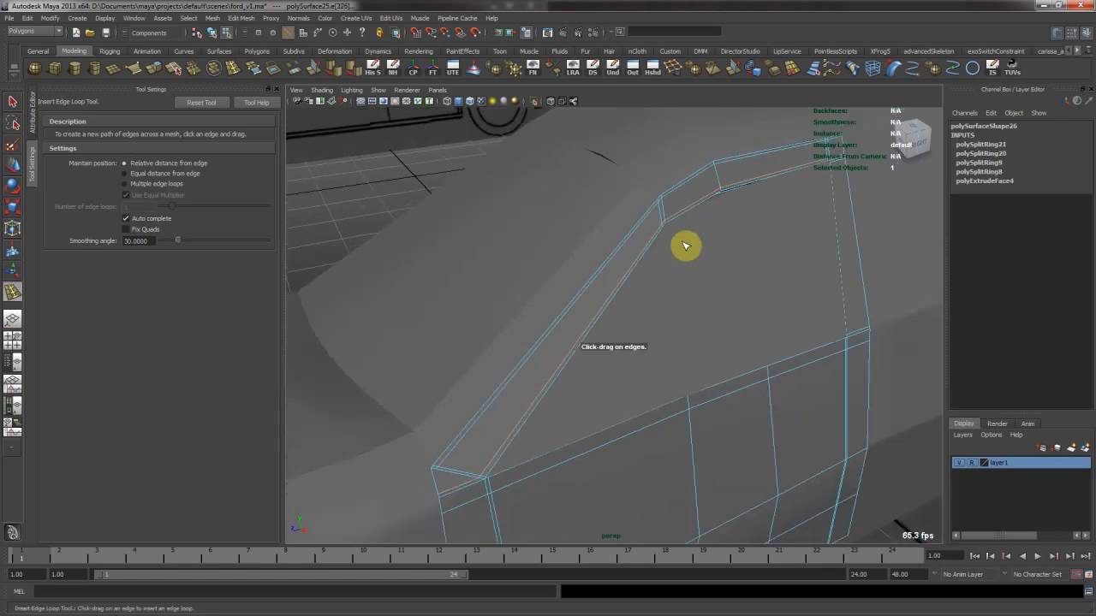
left_click_drag(694, 248, 631, 234, "alt")
middle_click_drag(758, 217, 567, 293, "alt")
right_click_drag(567, 293, 654, 287, "alt")
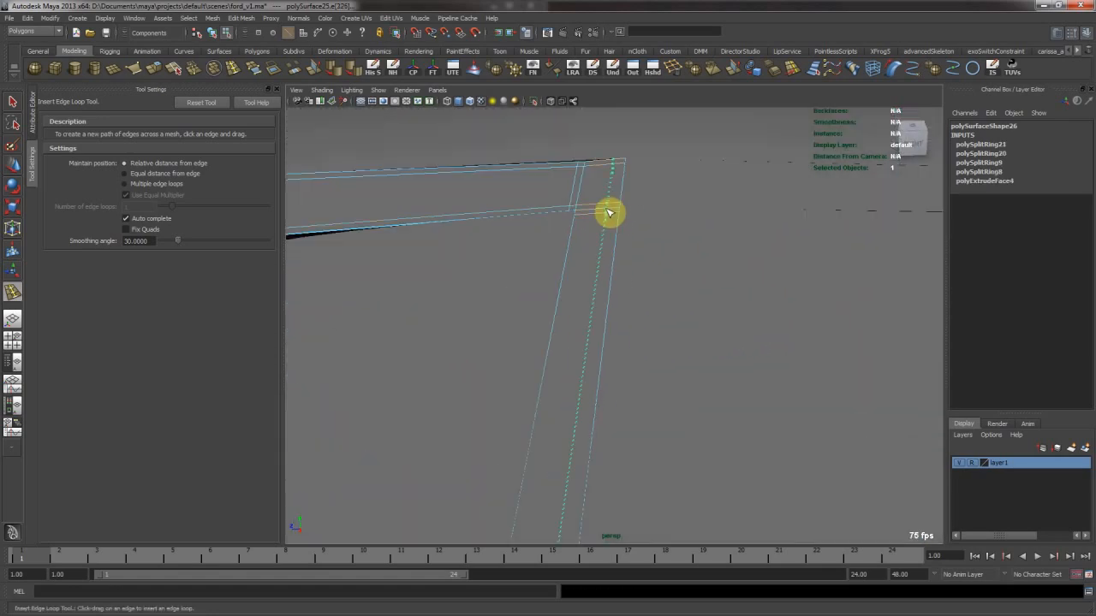
left_click_drag(616, 214, 583, 214)
Insert further supporting edge loops close to the front door panel's borders
left_click_drag(634, 244, 761, 296, "alt")
right_click_drag(761, 296, 622, 276, "alt")
middle_click_drag(621, 276, 550, 319, "alt")
right_click_drag(549, 319, 684, 384, "alt")
left_click_drag(716, 398, 677, 402)
Try an edge loop along the front door's front edge at the window pillar base and undo it
middle_click_drag(677, 402, 546, 368, "alt")
left_click_drag(529, 352, 526, 322)
right_click_drag(526, 322, 619, 379, "alt")
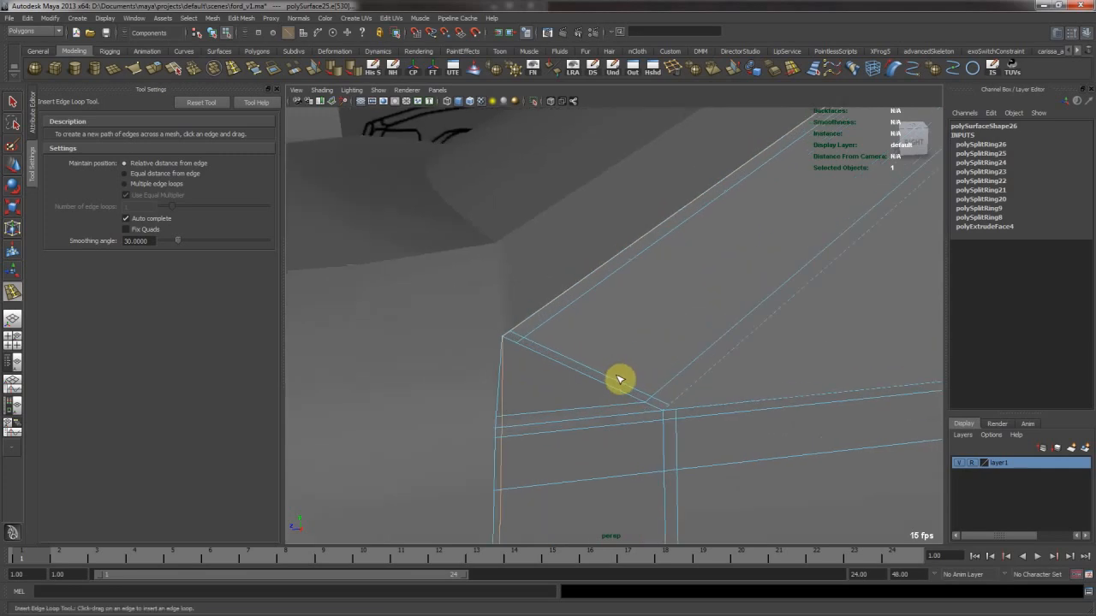
key("ctrl+z")
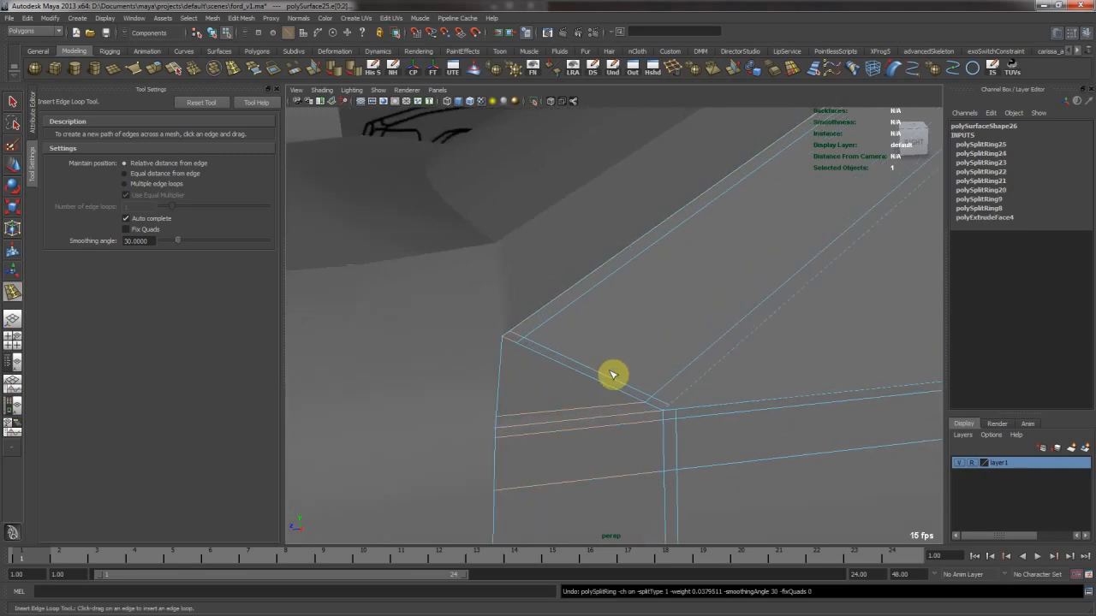
Split the small triangular face at the front door's window pillar base from its upper corner down to the lower front vertex
key("w")
left_click(522, 367)
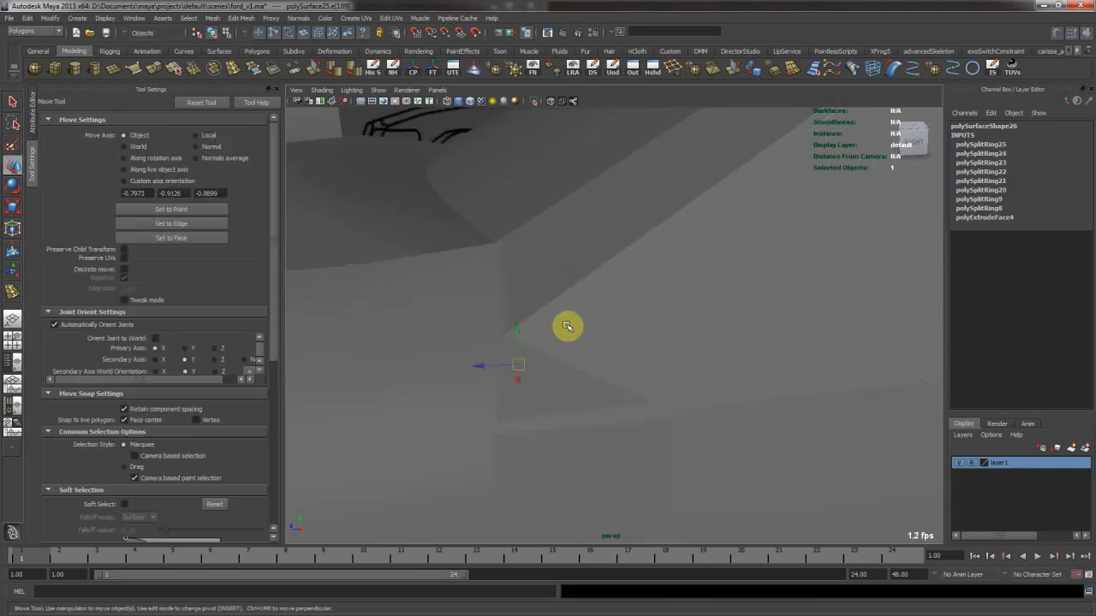
key("F8")
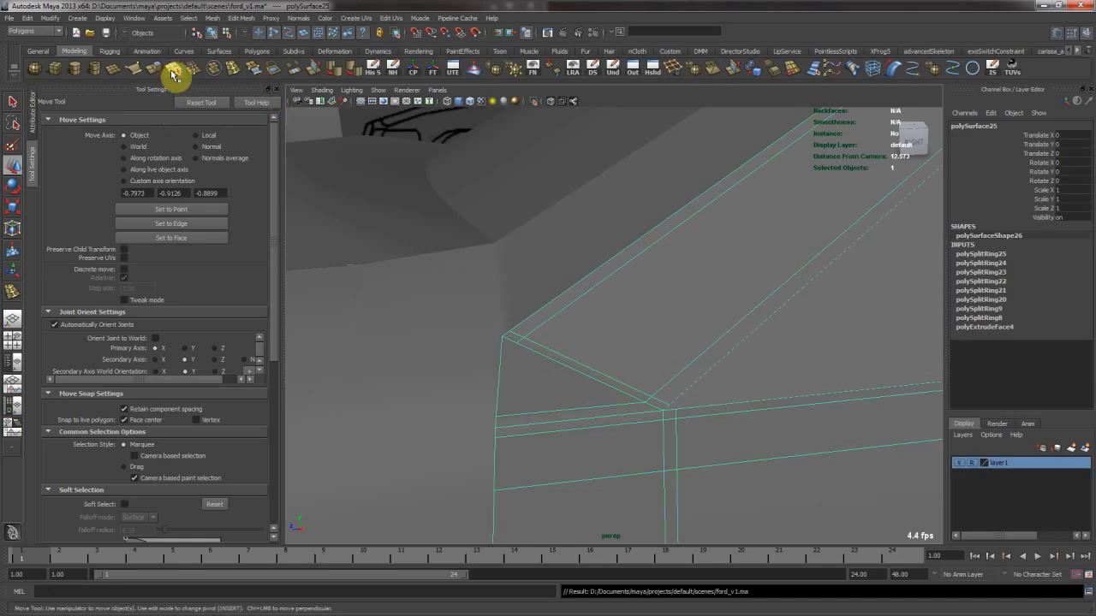
left_click(174, 70)
left_click(515, 342)
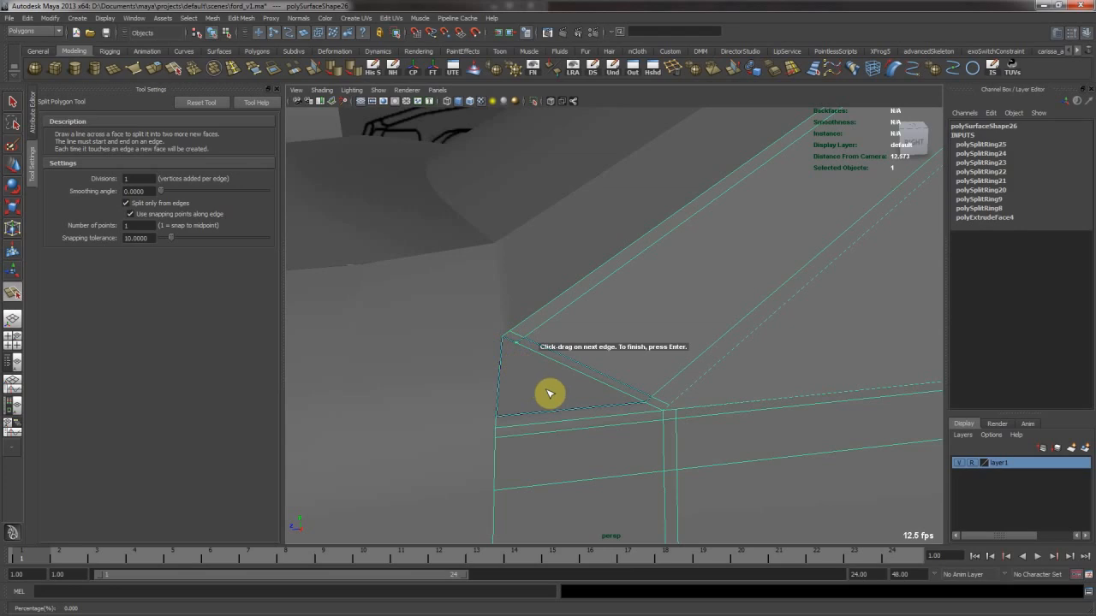
left_click(517, 423)
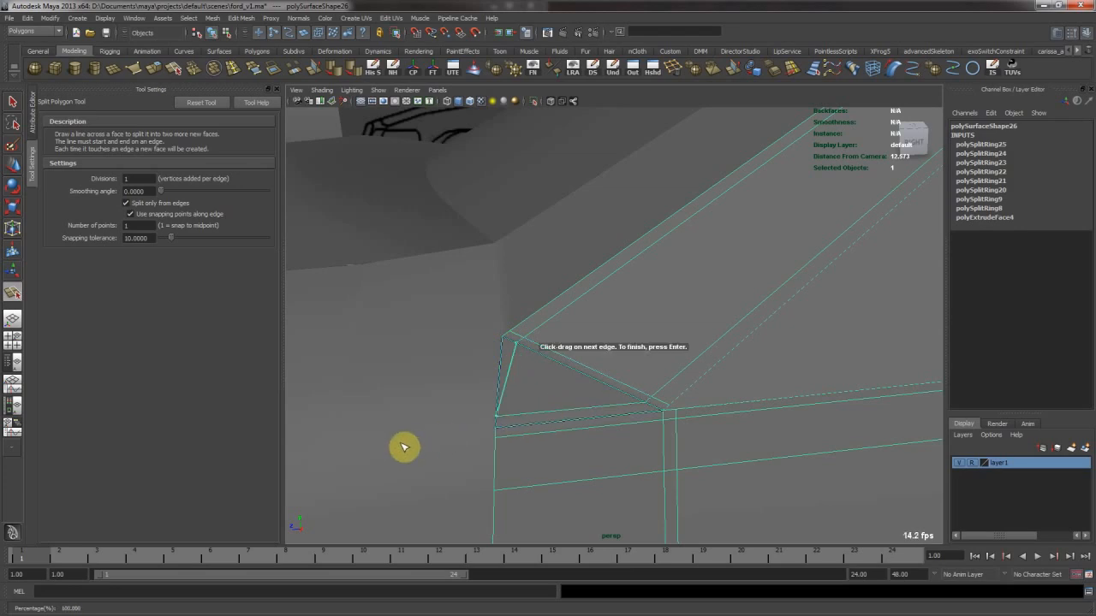
key("Return")
key("w")
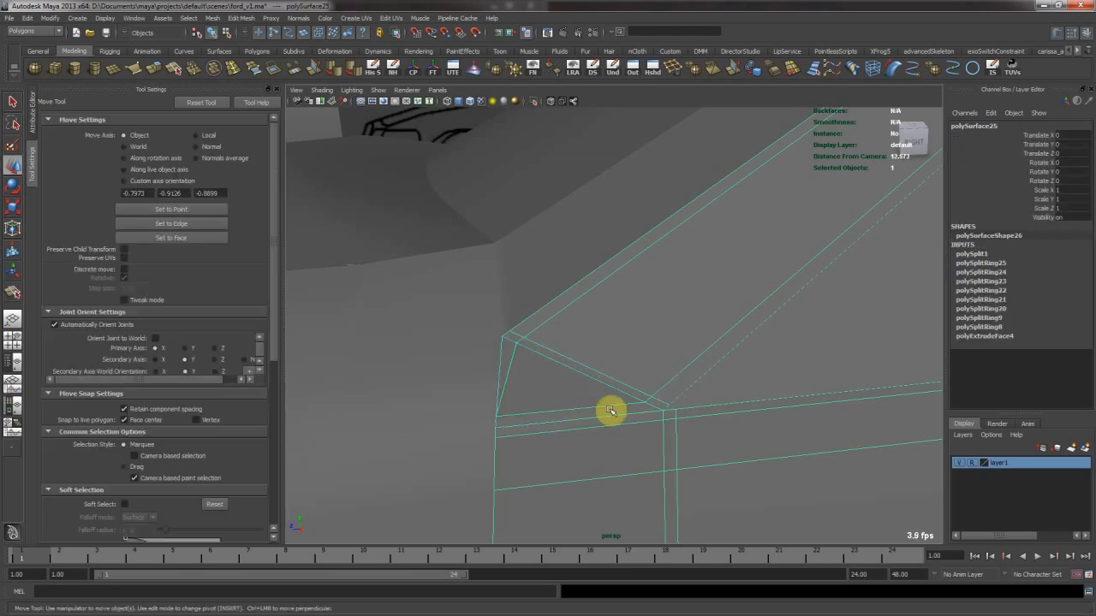
Try to insert an edge loop along the front door's front edge and check the Auto complete option
left_click_drag(590, 420, 590, 399, "alt")
left_click(233, 69)
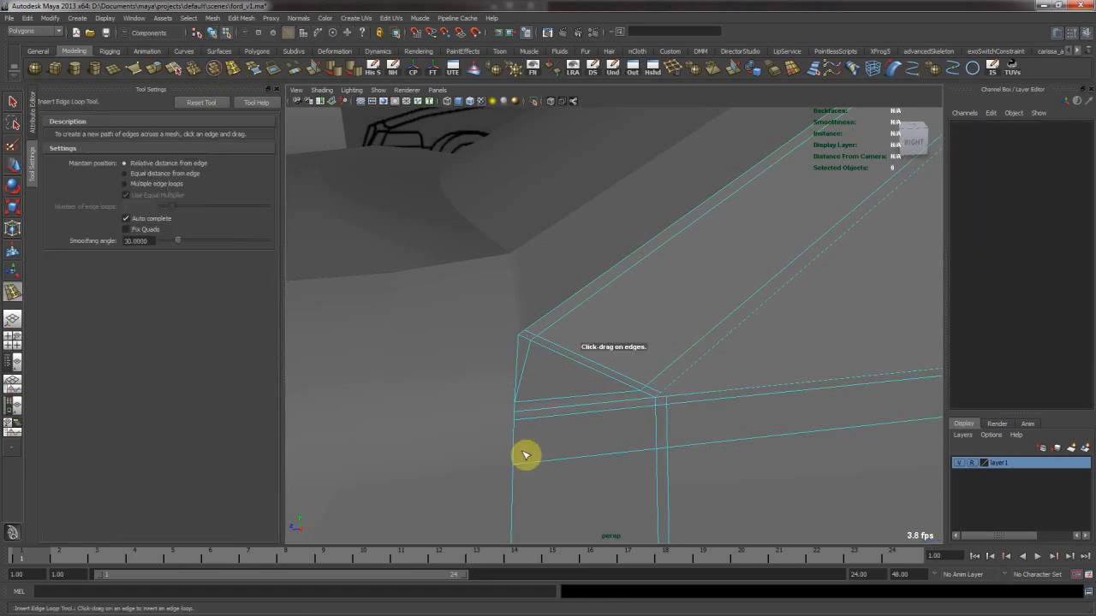
left_click_drag(538, 466, 538, 411)
key("w")
right_click_drag(538, 389, 594, 325)
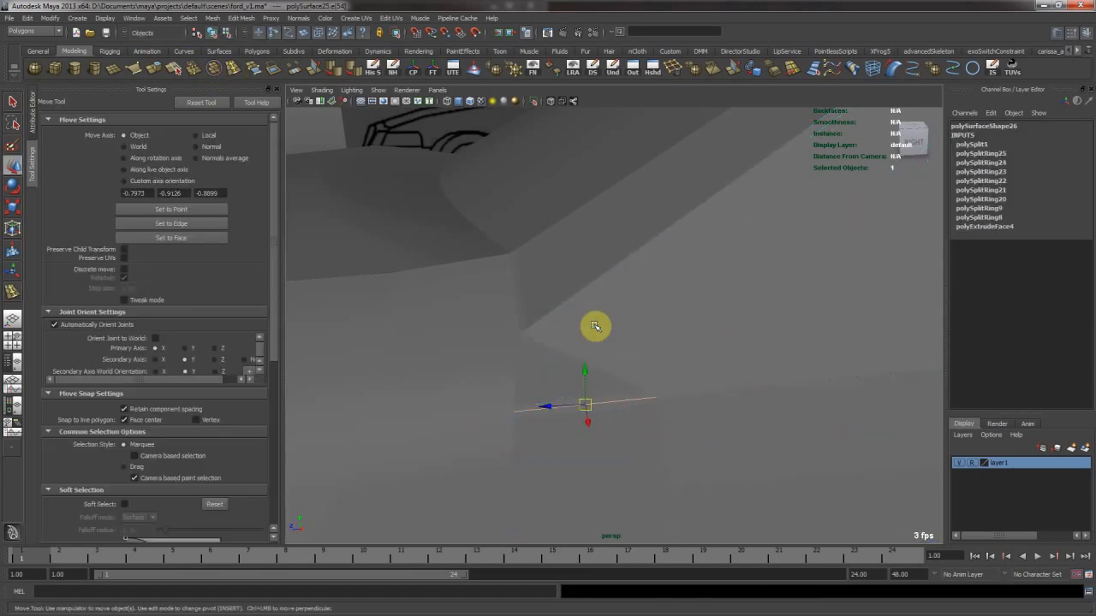
key("y")
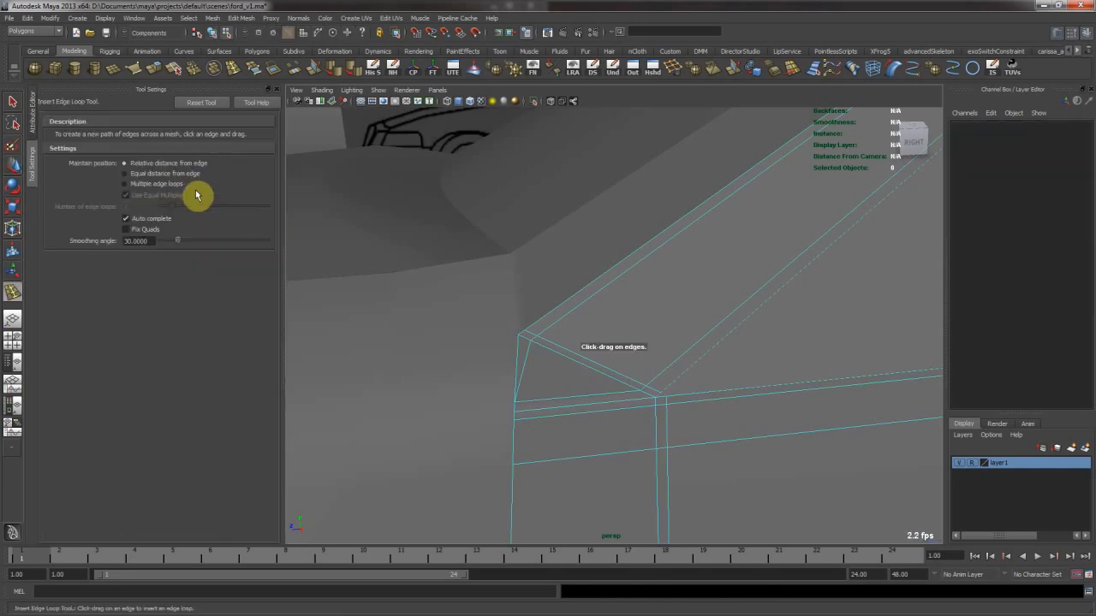
left_click(167, 222)
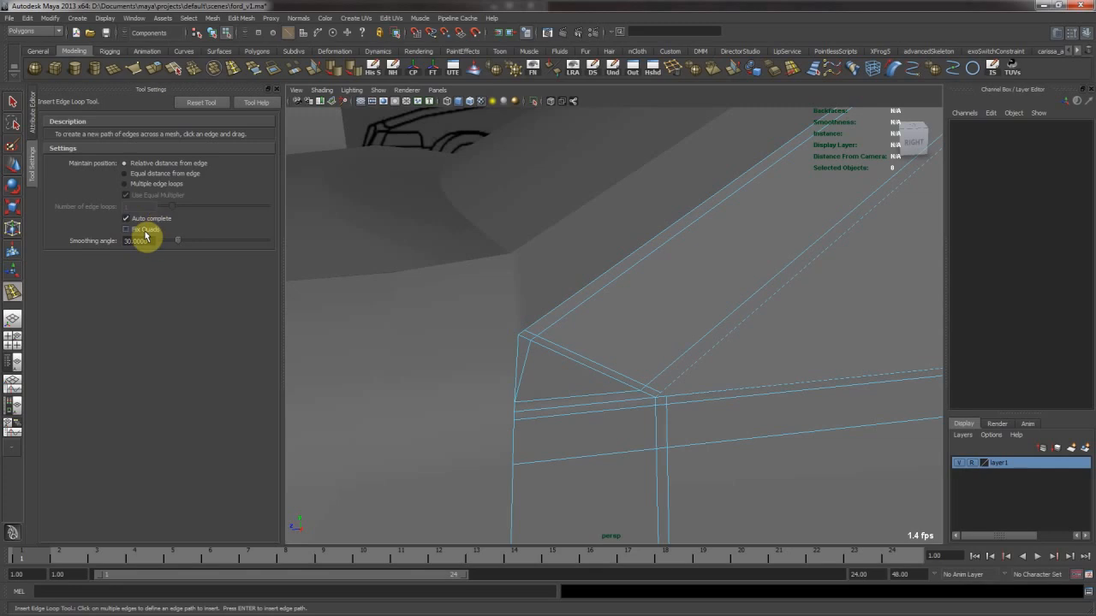
key("w")
Examine the triangular face and its lower front vertex at the front door's window pillar base
left_click(558, 380)
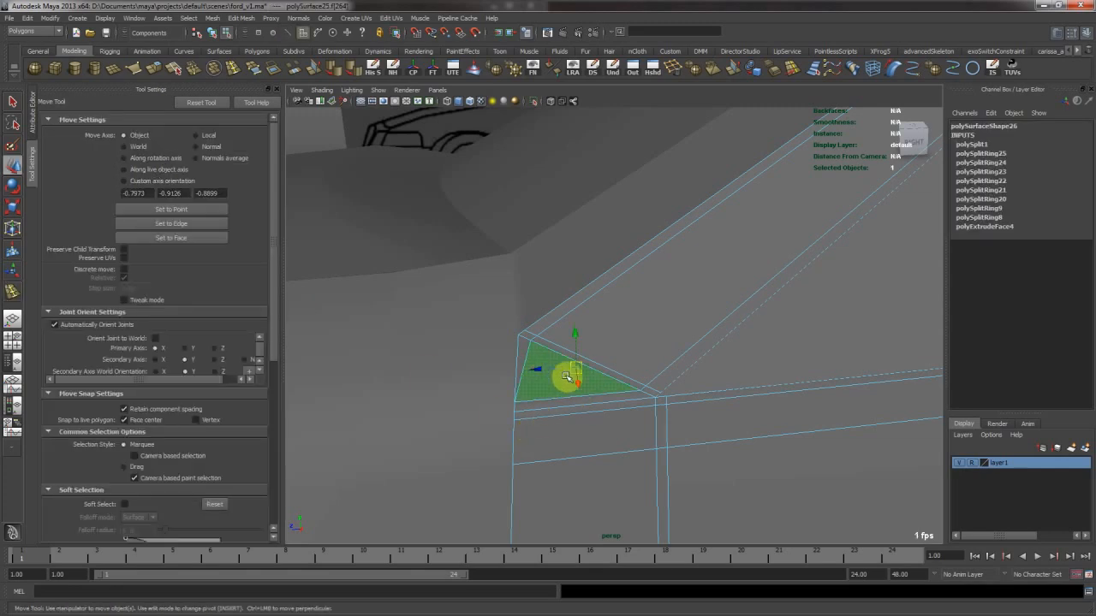
right_click_drag(611, 346, 599, 349, "alt")
left_click_drag(599, 349, 619, 349, "alt")
right_click_drag(618, 349, 643, 339, "alt")
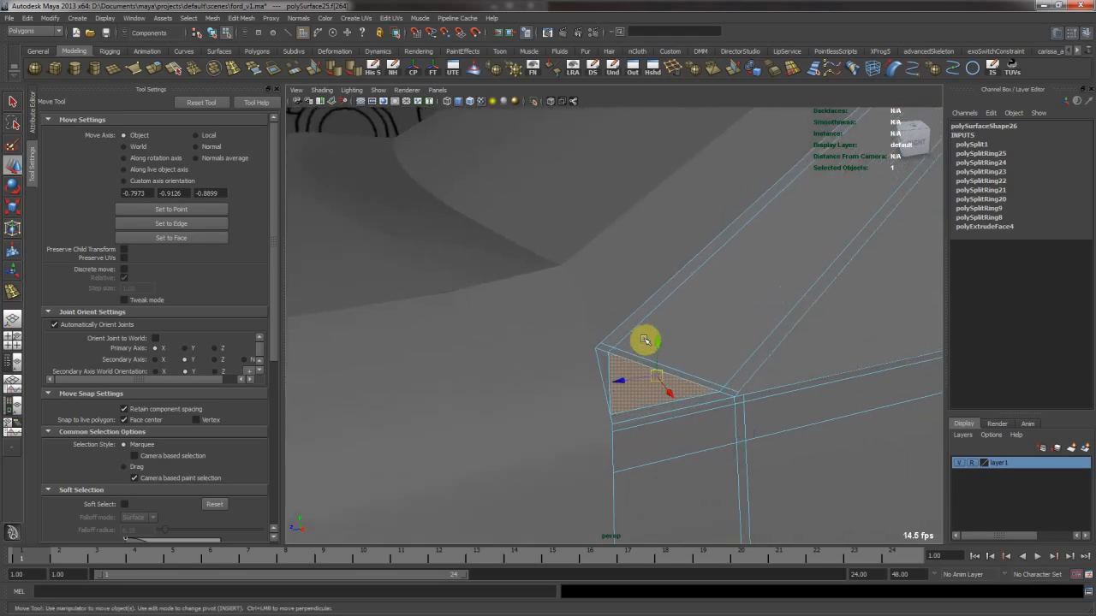
middle_click_drag(647, 434, 577, 343, "alt")
right_click_drag(577, 342, 654, 359, "alt")
middle_click_drag(577, 310, 663, 361, "alt")
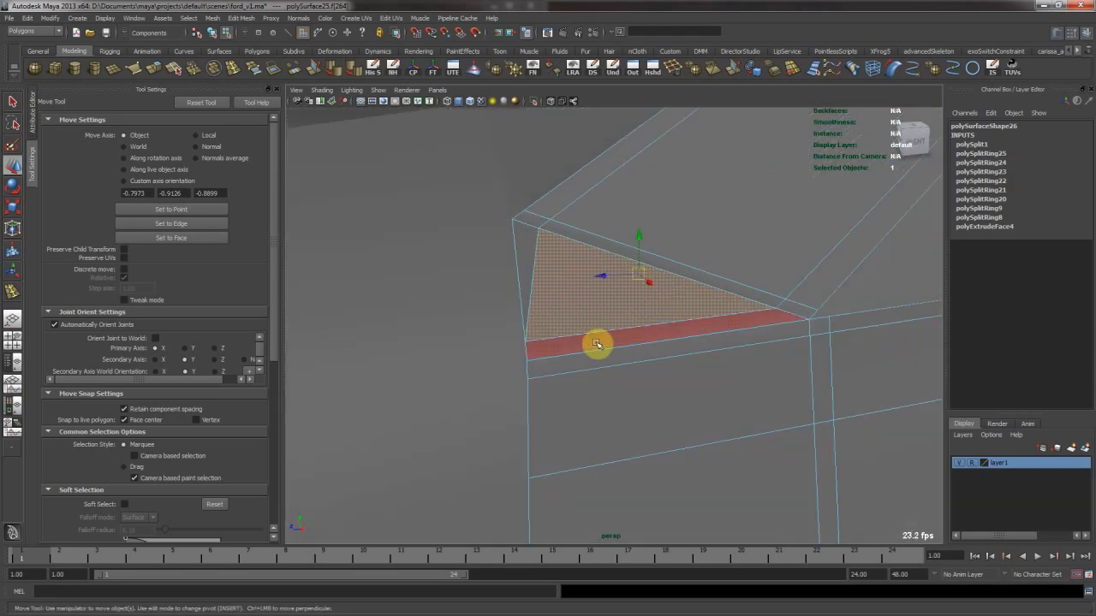
key("F9")
left_click(525, 342)
left_click(211, 35)
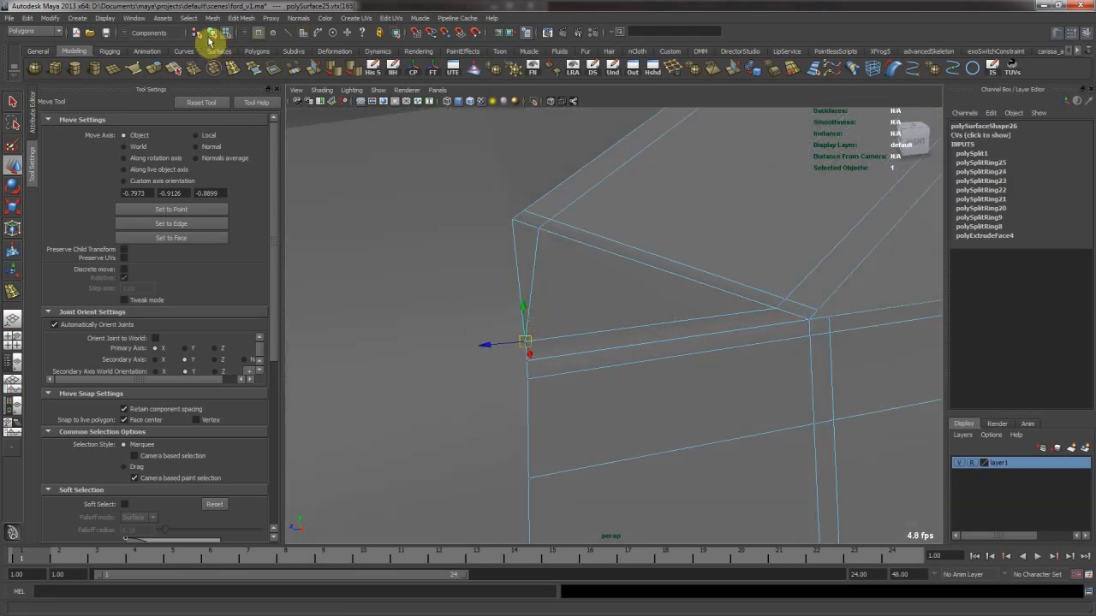
Turn on the Poly Count heads-up display in the viewport
left_click(105, 18)
mouse_move(124, 45)
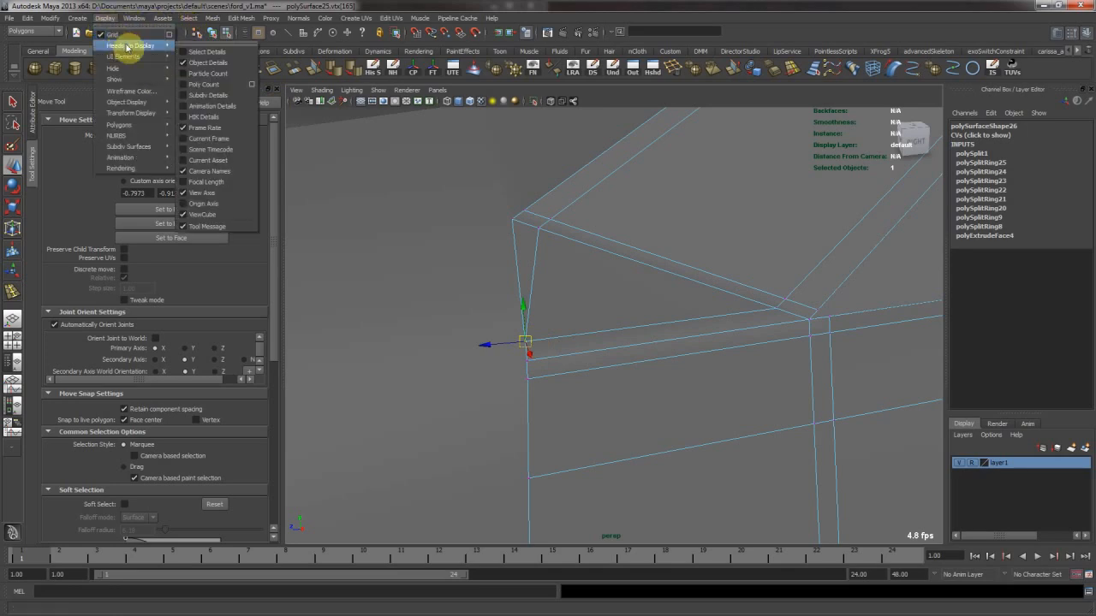
left_click(225, 85)
left_click_drag(631, 317, 632, 347, "alt")
left_click_drag(559, 370, 541, 293, "alt")
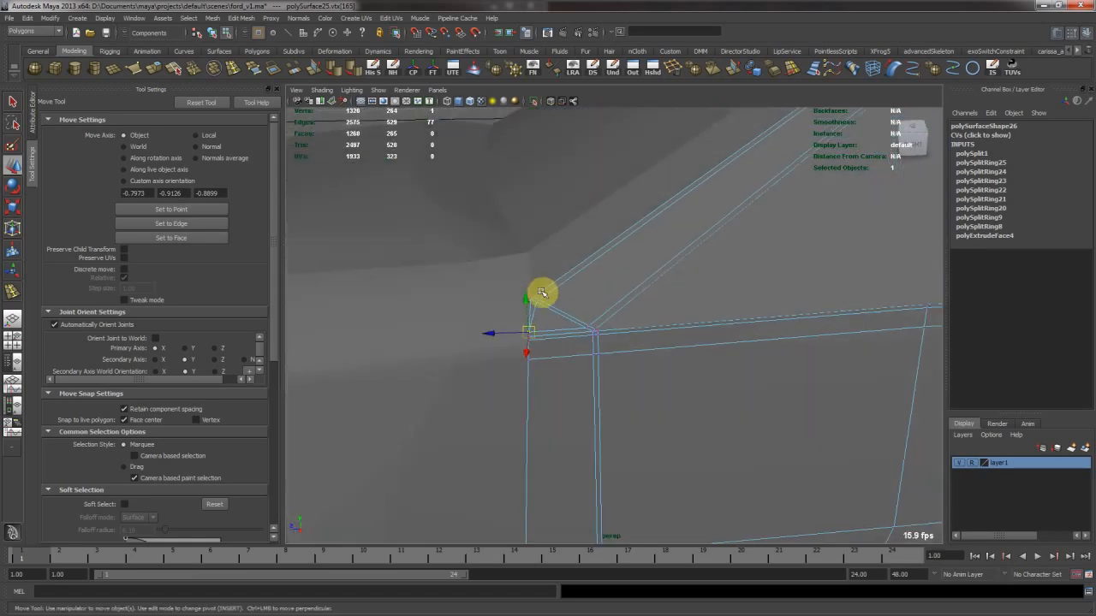
Split the matching triangular face on the door's inner side from its upper corner to the lower front vertex
right_click_drag(547, 303, 571, 324)
left_click(561, 324)
key("f")
left_click_drag(668, 311, 587, 276, "alt")
left_click_drag(674, 289, 649, 284, "alt")
right_click_drag(645, 283, 691, 238)
left_click_drag(662, 269, 617, 275, "alt")
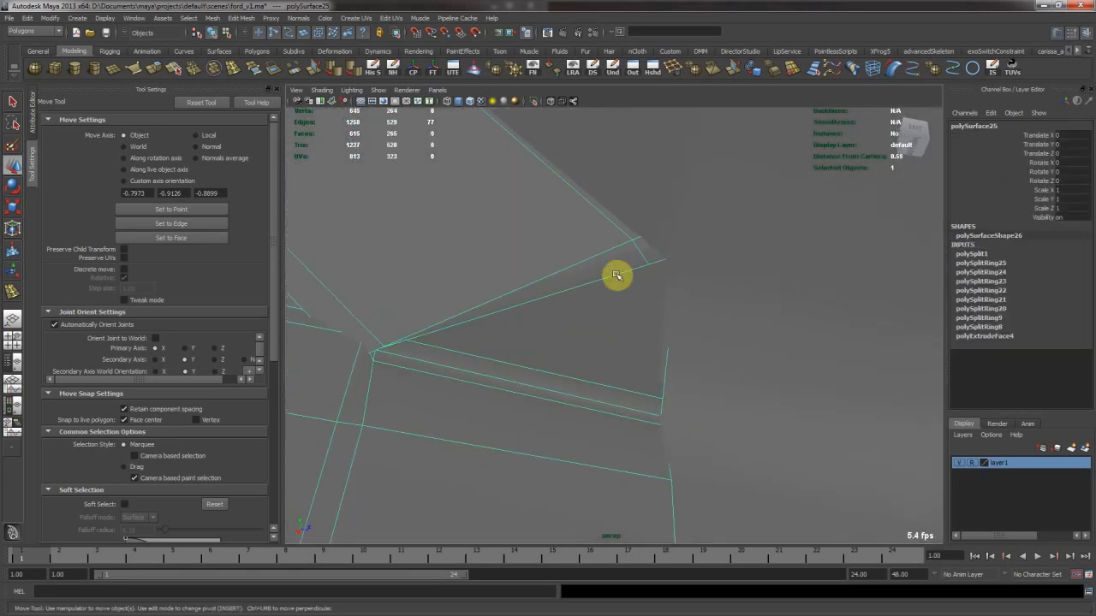
mouse_move(535, 235)
left_mouse_down("alt")
mouse_move(585, 270)
mouse_move(713, 319)
mouse_move(552, 273)
mouse_move(521, 252)
left_mouse_up("alt")
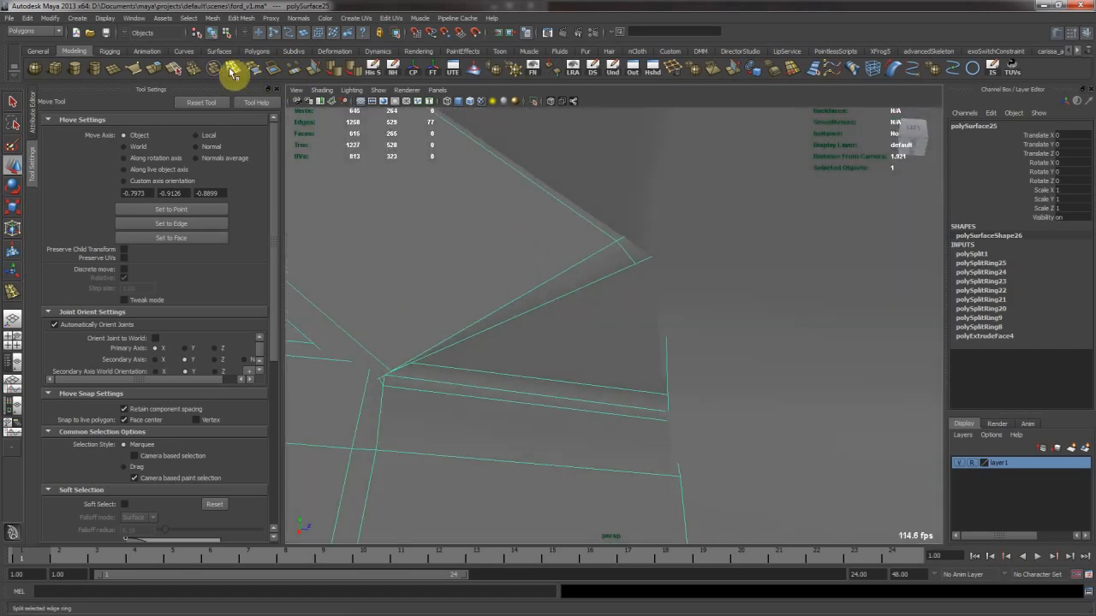
left_click(173, 74)
left_click(642, 394)
key("Return")
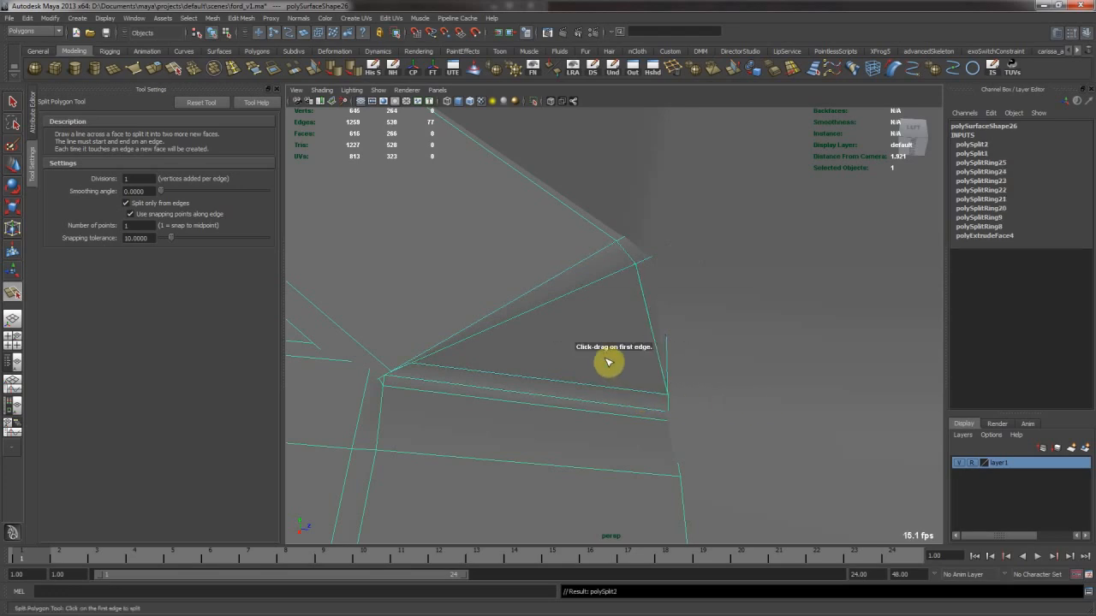
Insert an edge loop down the front door panel close to its front edge
left_click_drag(550, 384, 725, 364, "alt")
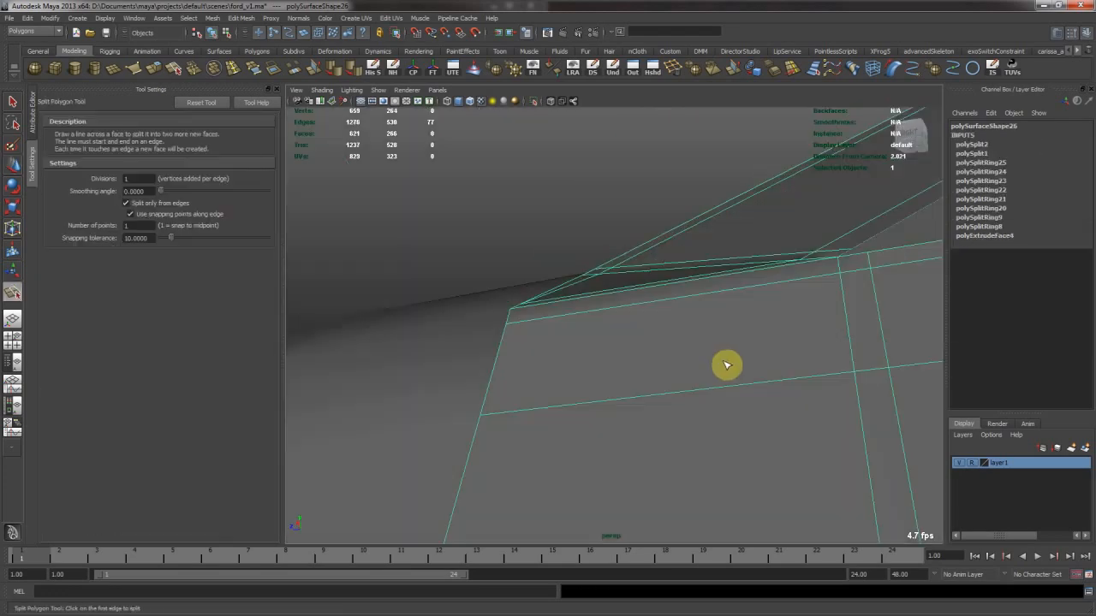
left_click(236, 68)
left_click(622, 363)
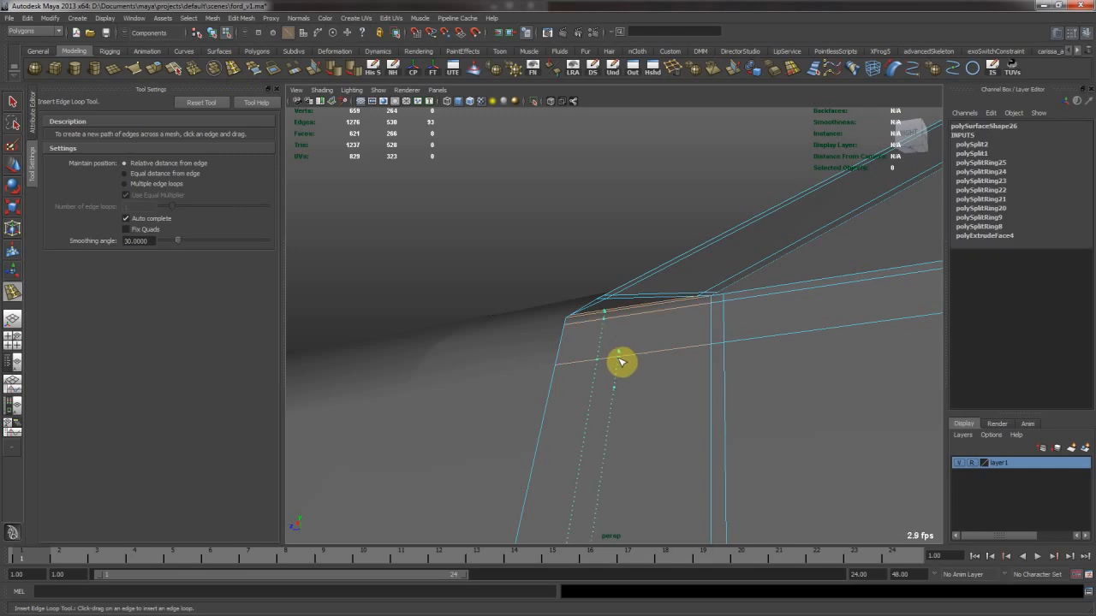
left_click_drag(582, 350, 612, 362, "alt")
Check the front door's window pillar corner in smooth preview and return it to unsmoothed display
key("w")
right_click_drag(611, 362, 665, 320)
key("3")
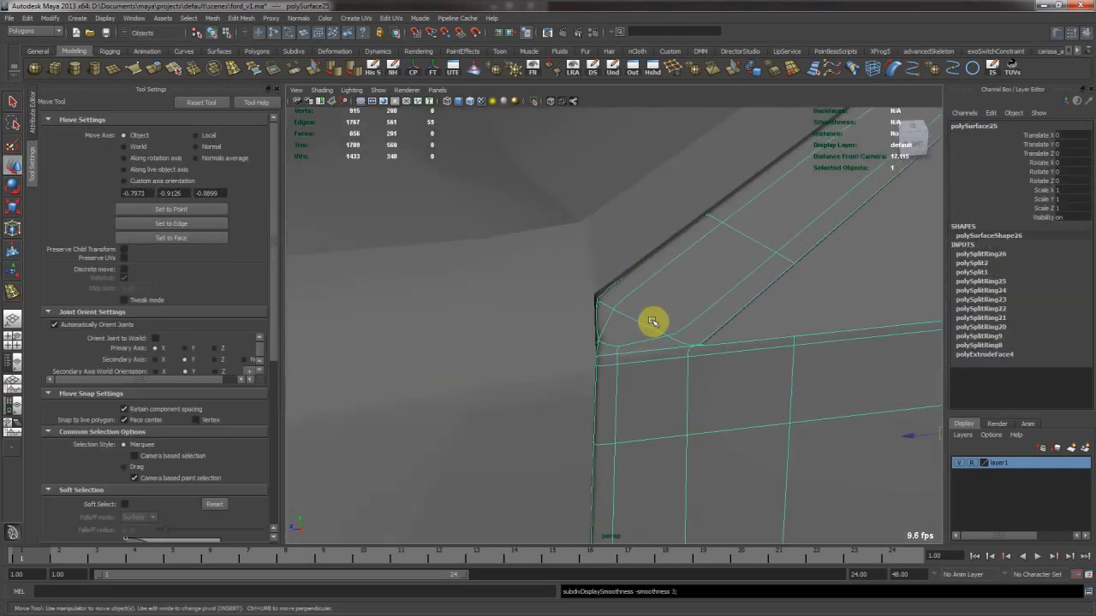
left_click_drag(663, 374, 639, 374, "alt")
key("1")
Delete the short split edge in the triangular area at the front door's window pillar base
right_click_drag(516, 289, 696, 334, "alt")
left_click_drag(695, 335, 589, 349, "alt")
right_click_drag(590, 349, 586, 308)
left_click(585, 308)
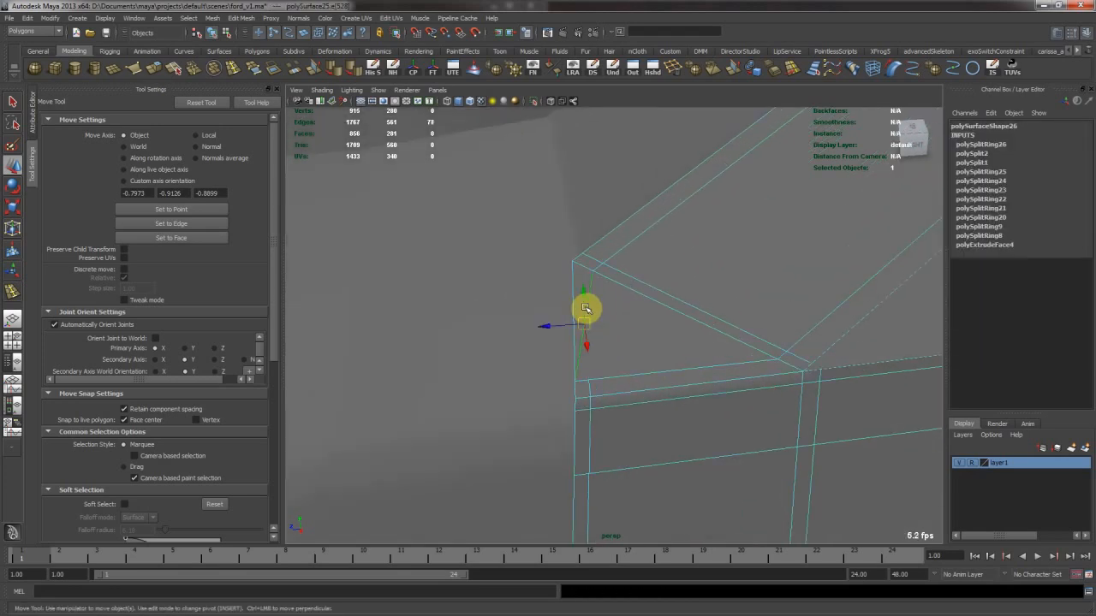
key("Delete")
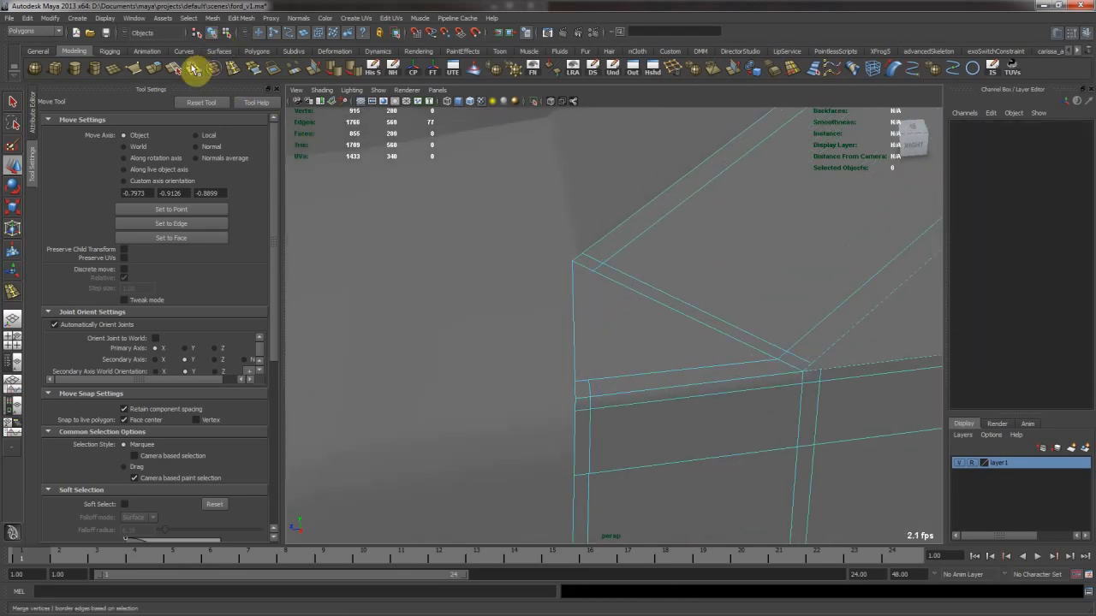
Split the triangular face from its upper corner down to the end of the loop near the door's front edge
left_click(181, 71)
left_click(611, 384)
mouse_move(614, 382)
left_mouse_down()
mouse_move(593, 378)
mouse_move(604, 387)
left_mouse_up()
key("Return")
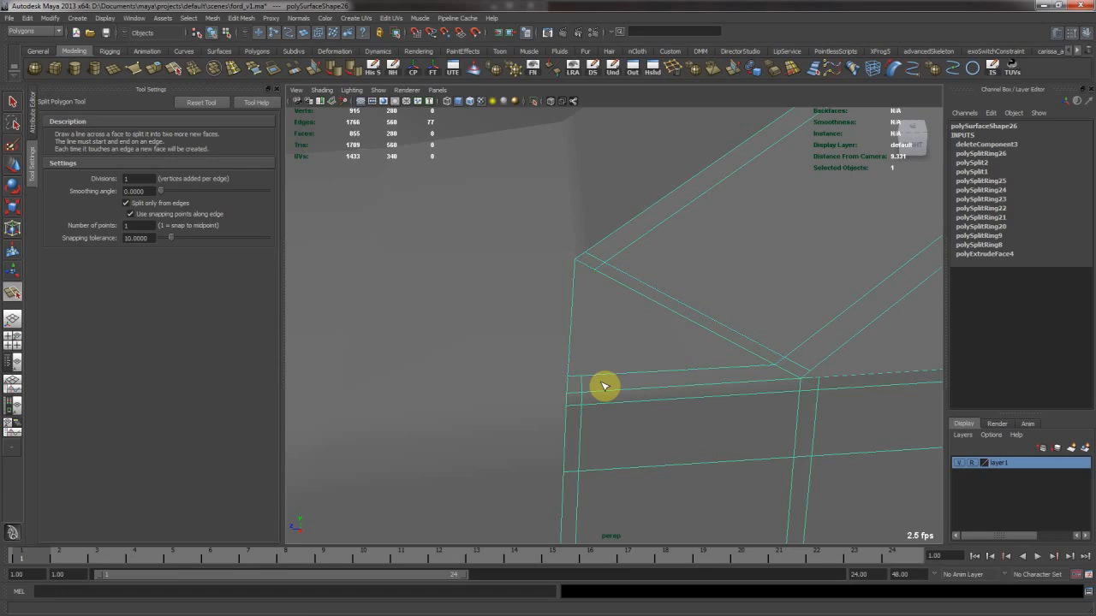
left_click(605, 276)
left_click(602, 374)
key("Return")
Save the scene and examine the front door and surrounding body in smooth preview
scroll(648, 367, "down", 1)
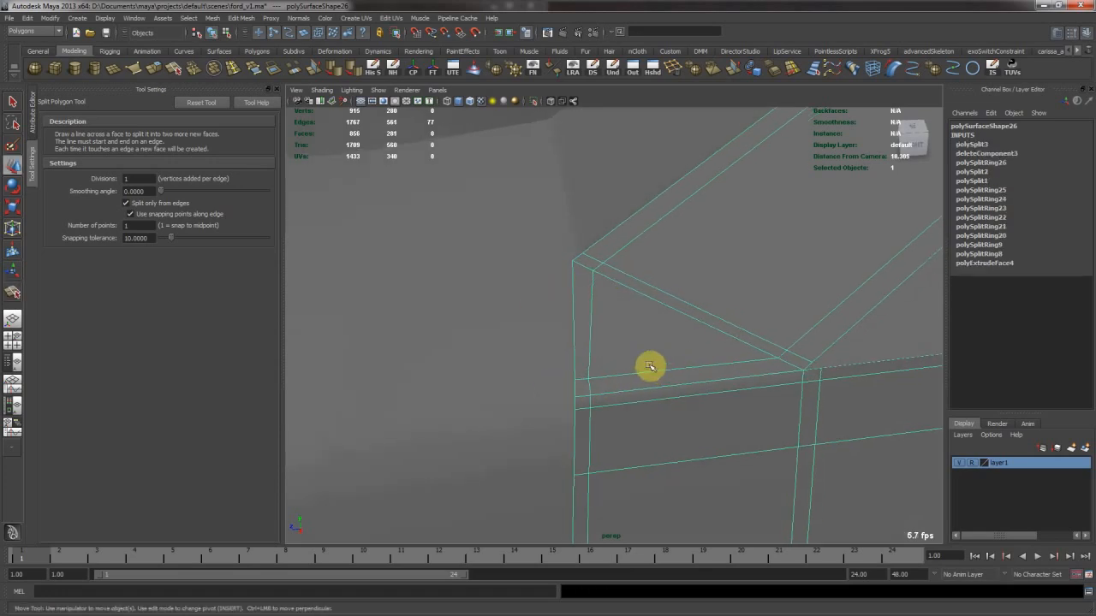
key("w")
key("ctrl+s")
key("3")
mouse_move(691, 357)
right_mouse_down("alt")
mouse_move(590, 324)
mouse_move(551, 257)
mouse_move(524, 247)
right_mouse_up("alt")
left_click(534, 315)
key("3")
right_click_drag(645, 286, 473, 215, "alt")
left_click(433, 162)
right_click_drag(685, 329, 561, 295, "alt")
left_click_drag(561, 300, 667, 329, "alt")
left_click(710, 343)
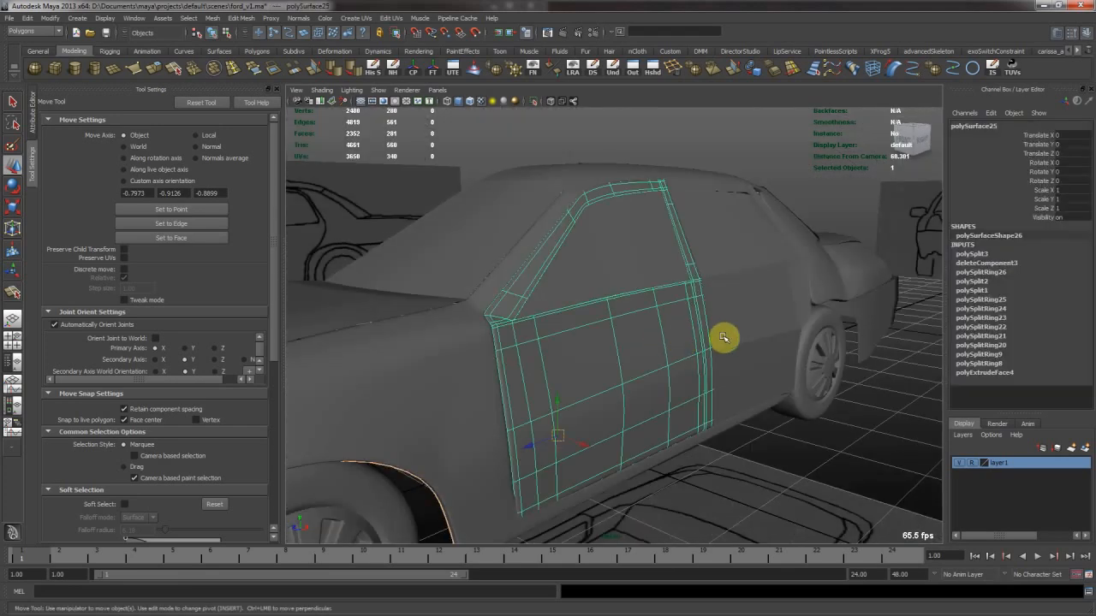
Display wireframe on shaded and insert an edge loop just above the front door's horizontal crease
left_click(724, 337)
mouse_move(797, 357)
left_mouse_down("alt")
mouse_move(842, 361)
mouse_move(679, 371)
mouse_move(773, 348)
mouse_move(658, 354)
mouse_move(680, 330)
mouse_move(715, 344)
mouse_move(655, 337)
left_mouse_up("alt")
left_click(683, 329)
left_click(470, 102)
right_click_drag(655, 337, 736, 365, "alt")
key("g")
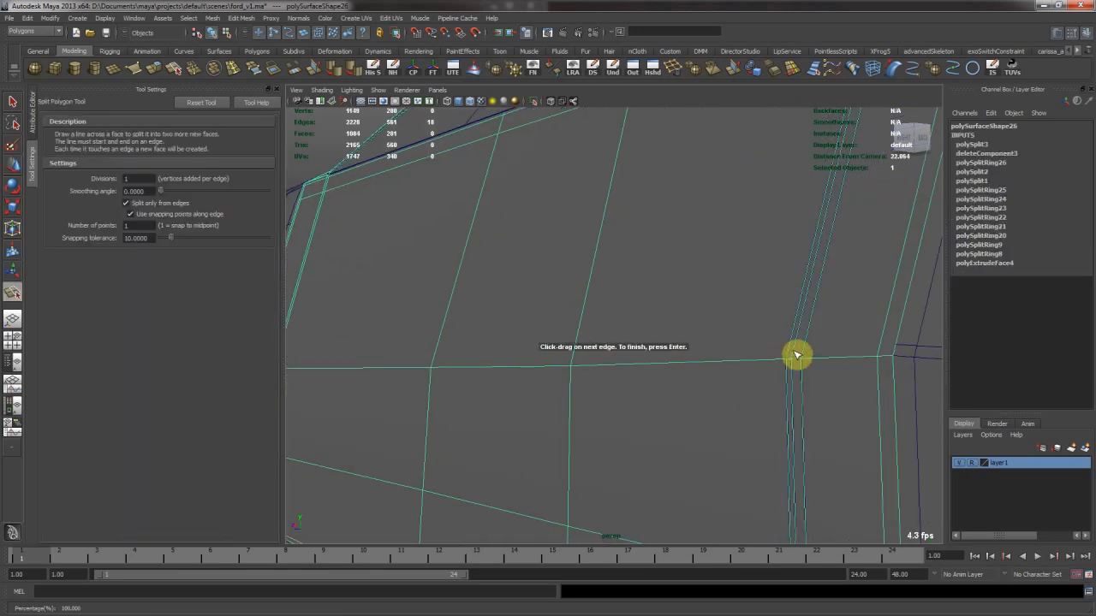
key("Return")
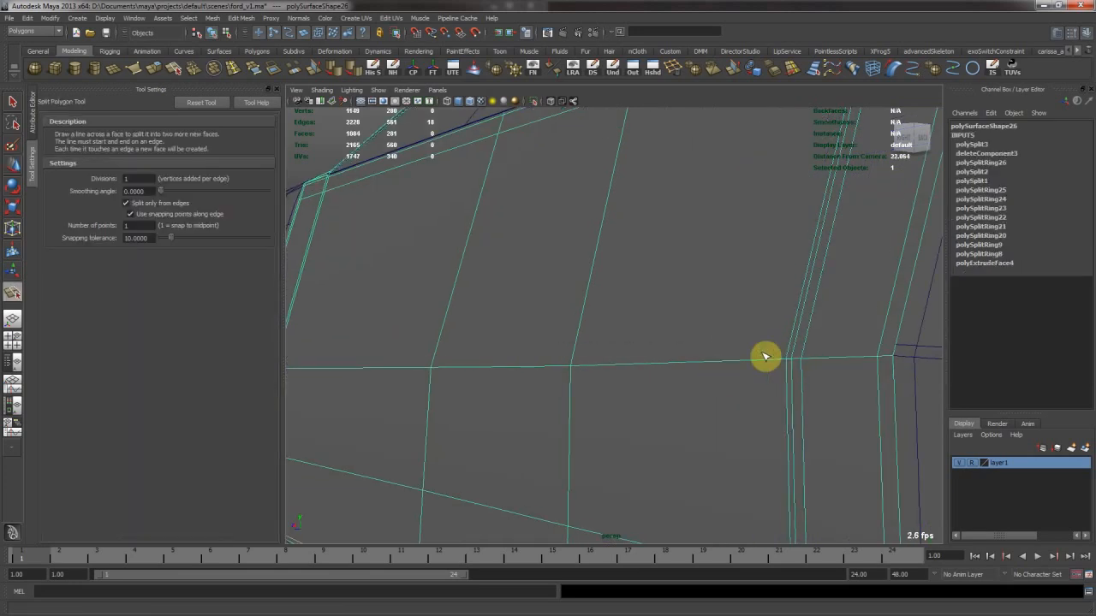
left_click(236, 75)
left_click_drag(577, 345, 673, 362)
middle_click_drag(673, 362, 438, 342, "alt")
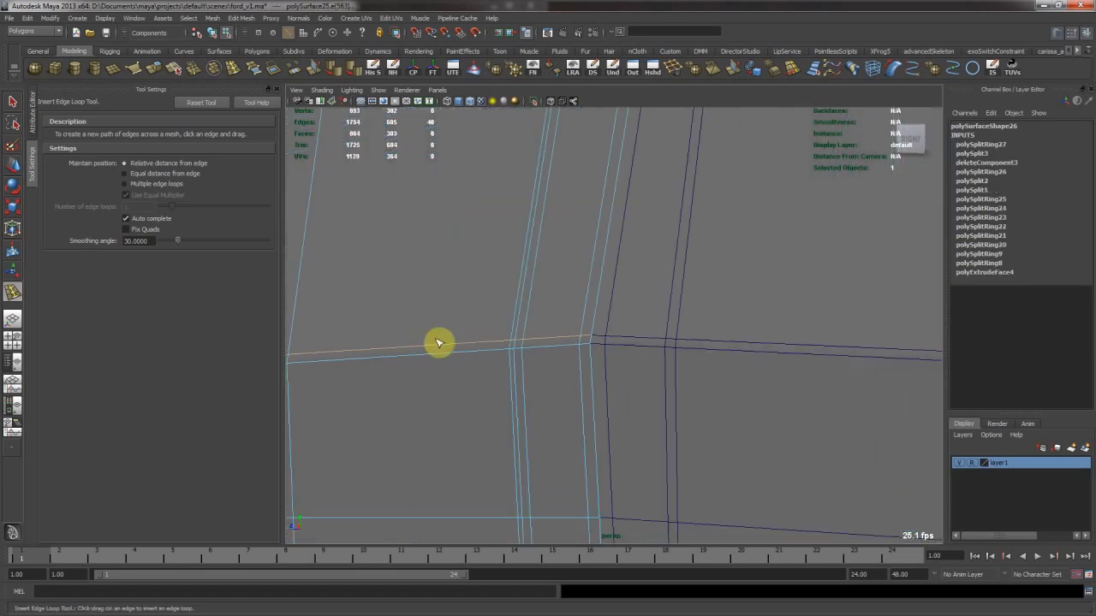
Check the front door in smooth preview and turn off the wireframe-on-shaded display
right_click_drag(535, 350, 468, 321, "alt")
left_click_drag(467, 321, 617, 318, "alt")
key("w")
key("F8")
key("3")
left_click(397, 142)
right_click_drag(578, 206, 449, 115, "alt")
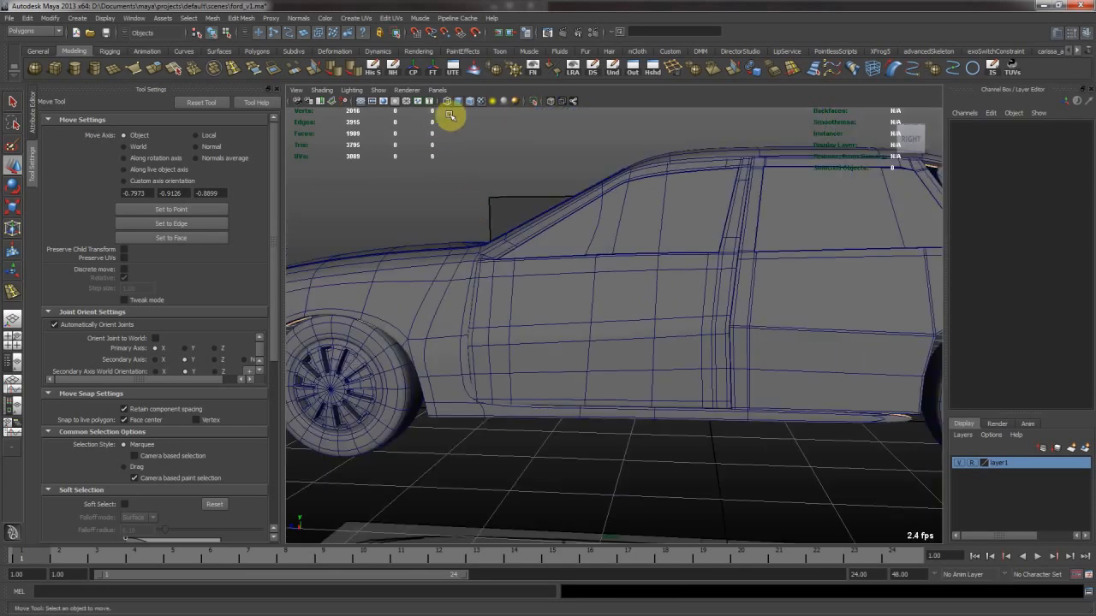
left_click(470, 102)
Select the rear door and return it to unsmoothed display
mouse_move(668, 260)
left_mouse_down("alt")
mouse_move(711, 249)
mouse_move(625, 277)
mouse_move(571, 316)
left_mouse_up("alt")
right_click_drag(570, 315, 701, 288, "alt")
left_click(687, 308)
key("1")
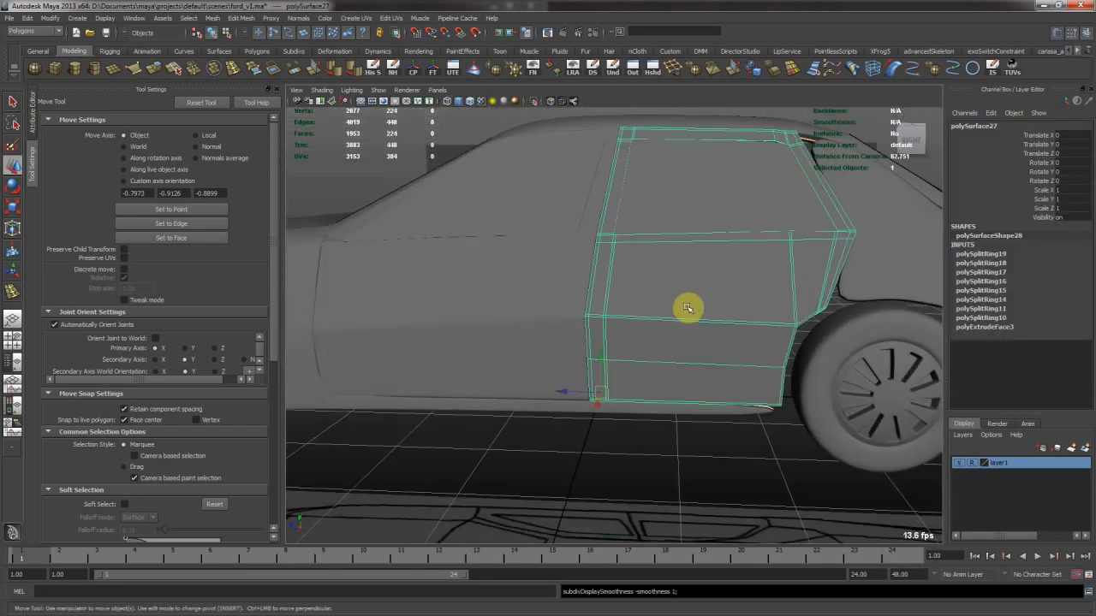
Compare the front door in unsmoothed display, set the doors back to smooth preview, and save the scene
left_click(540, 329)
key("1")
left_click(490, 435)
right_click_drag(499, 394, 720, 348, "alt")
mouse_move(720, 347)
left_mouse_down("alt")
mouse_move(730, 349)
mouse_move(702, 352)
left_mouse_up("alt")
right_click_drag(702, 352, 560, 328, "alt")
left_click(599, 321)
key("3")
left_click(553, 327)
key("3")
left_click(528, 448)
left_click_drag(559, 327, 620, 277, "alt")
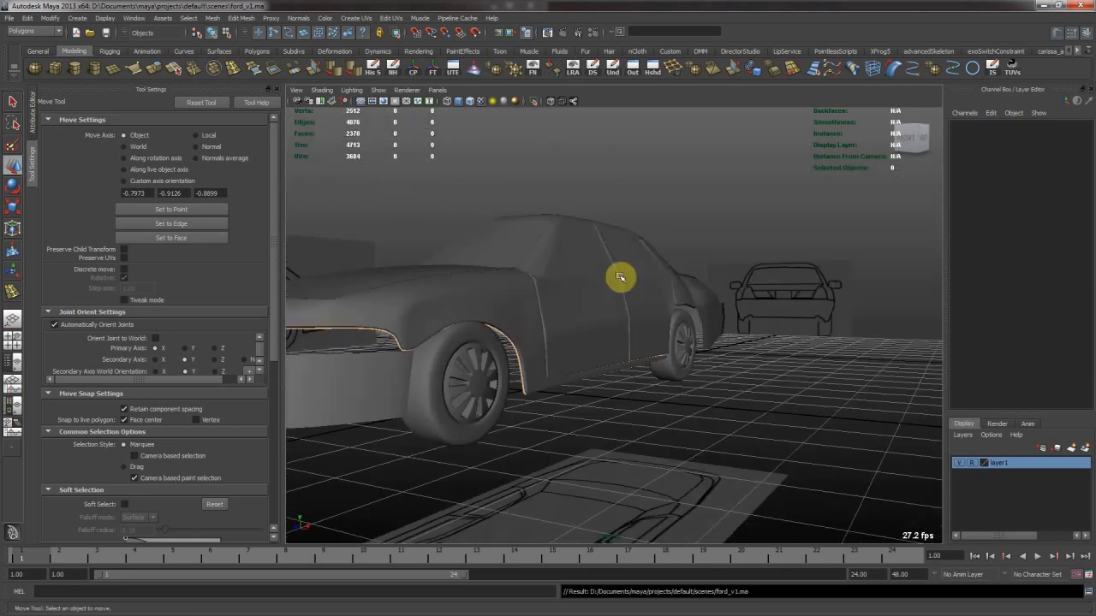
Select the main body panel and insert supporting edge loops beside the front wheel arch and the front door's leading edge
left_click(456, 301)
left_click_drag(643, 354, 511, 345, "alt")
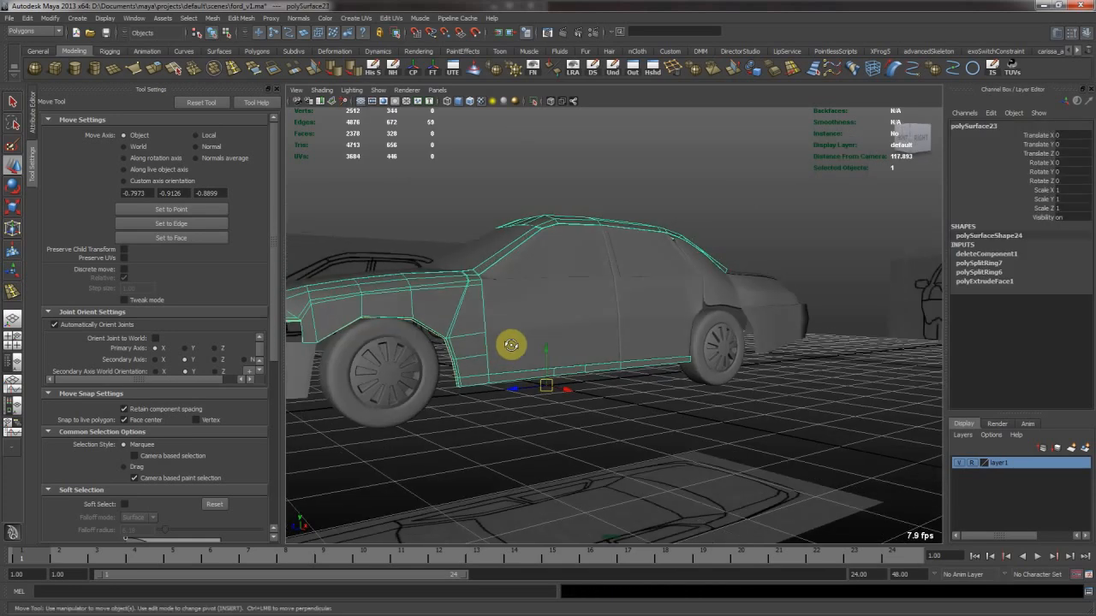
right_click_drag(511, 345, 553, 334, "alt")
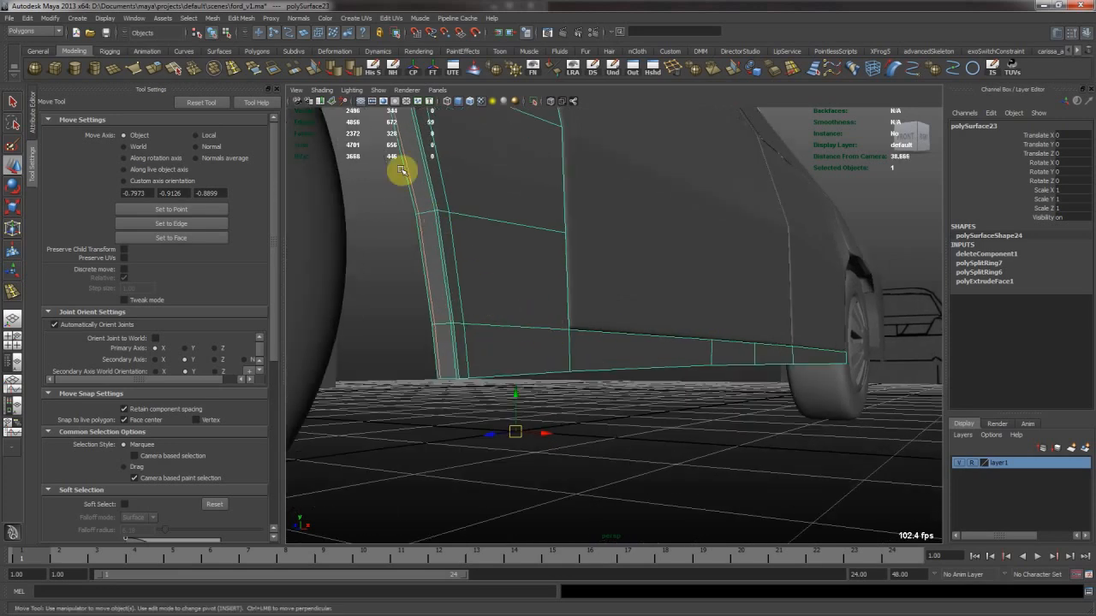
left_click(233, 69)
left_click_drag(458, 342, 541, 361)
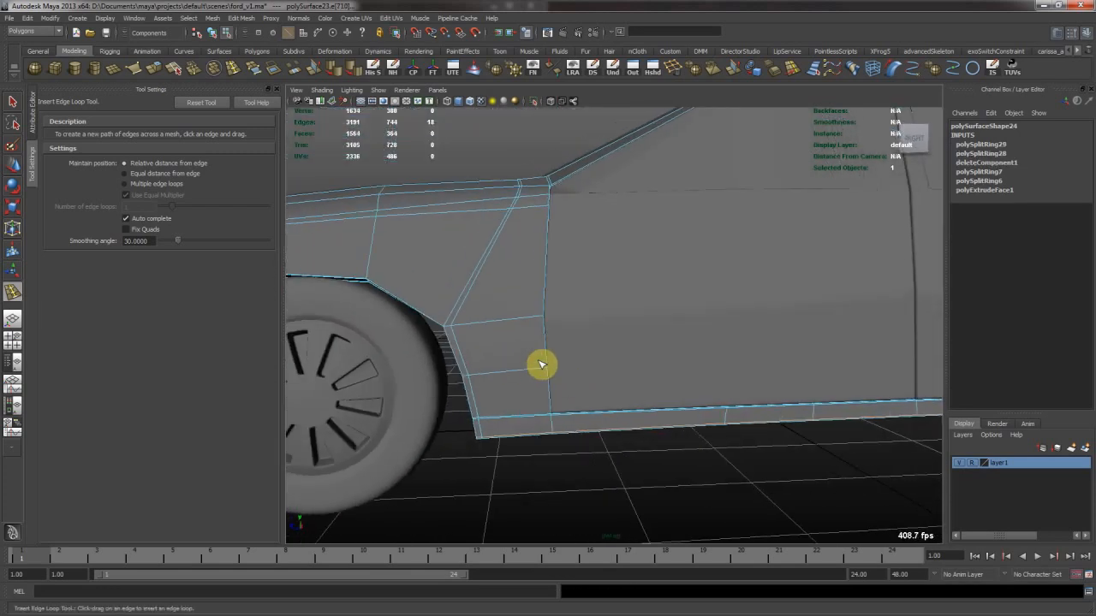
left_click(549, 370)
Insert edge loops around the fender's junction with the windshield pillar and just above the front wheel arch's edge
left_click_drag(557, 348, 648, 370, "alt")
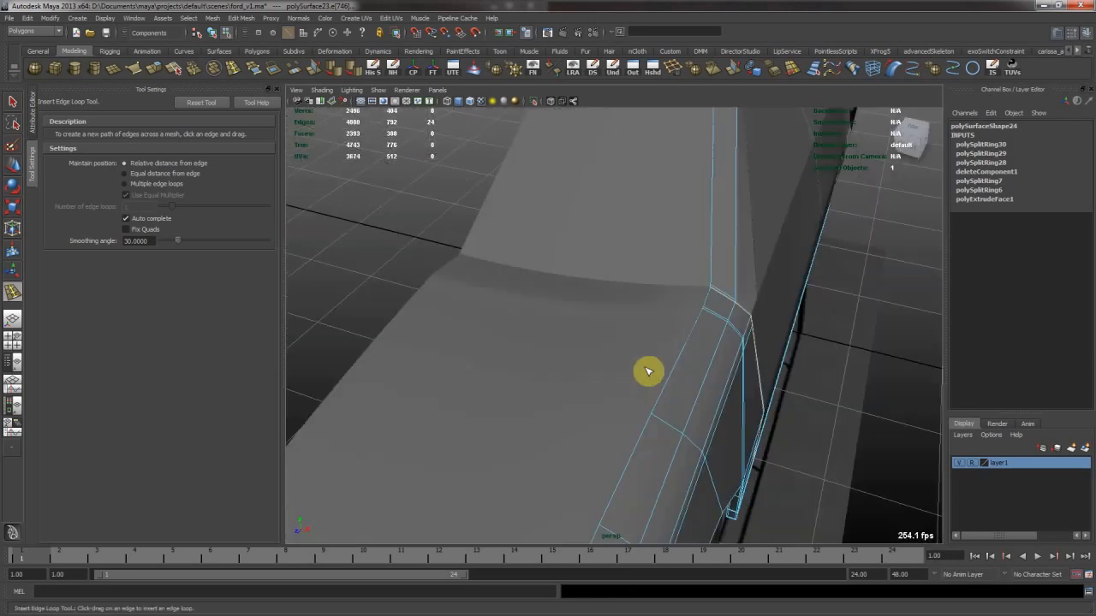
left_click(707, 315)
left_click_drag(722, 268, 487, 328, "alt")
left_click(674, 262)
right_click_drag(544, 331, 445, 260, "alt")
left_click_drag(445, 259, 534, 357, "alt")
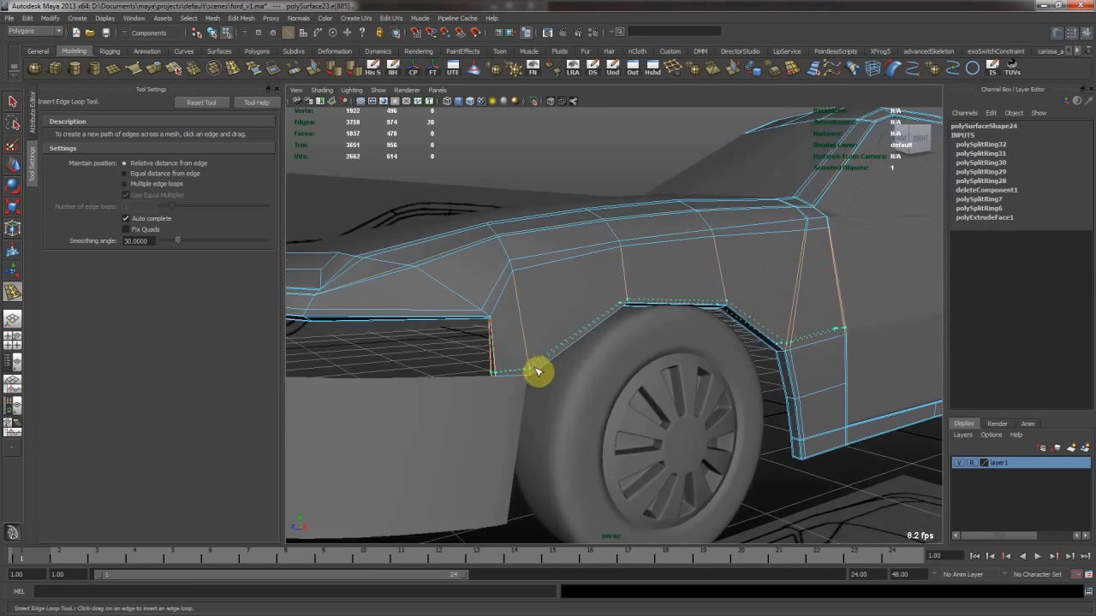
left_click_drag(534, 368, 528, 349)
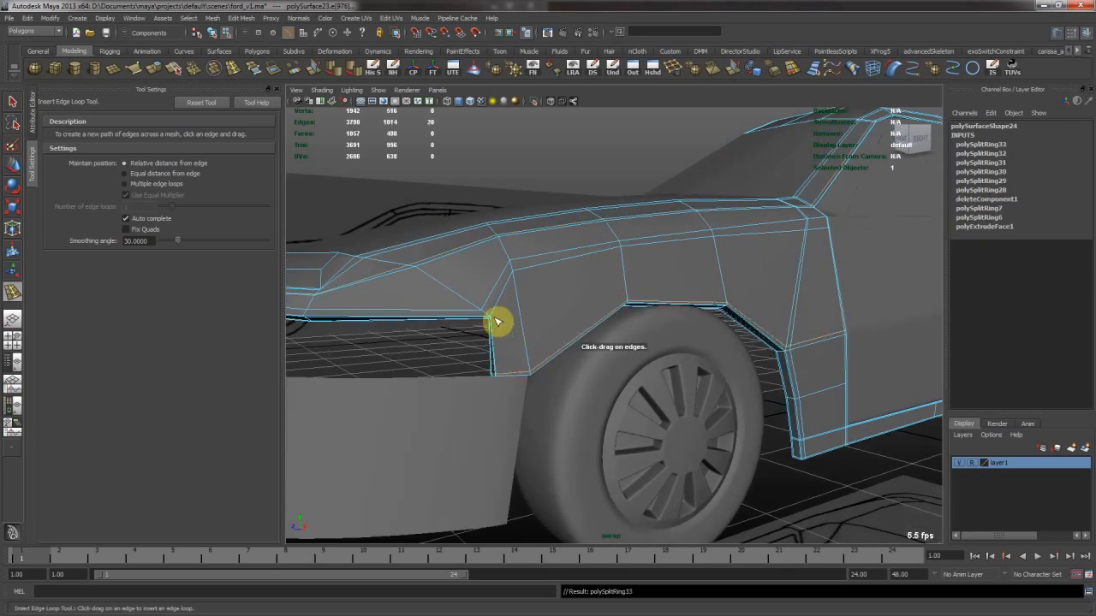
Insert edge loops around the fender's front corner and along the nose section's upper edge beside the hood
left_click_drag(496, 310, 581, 362, "alt")
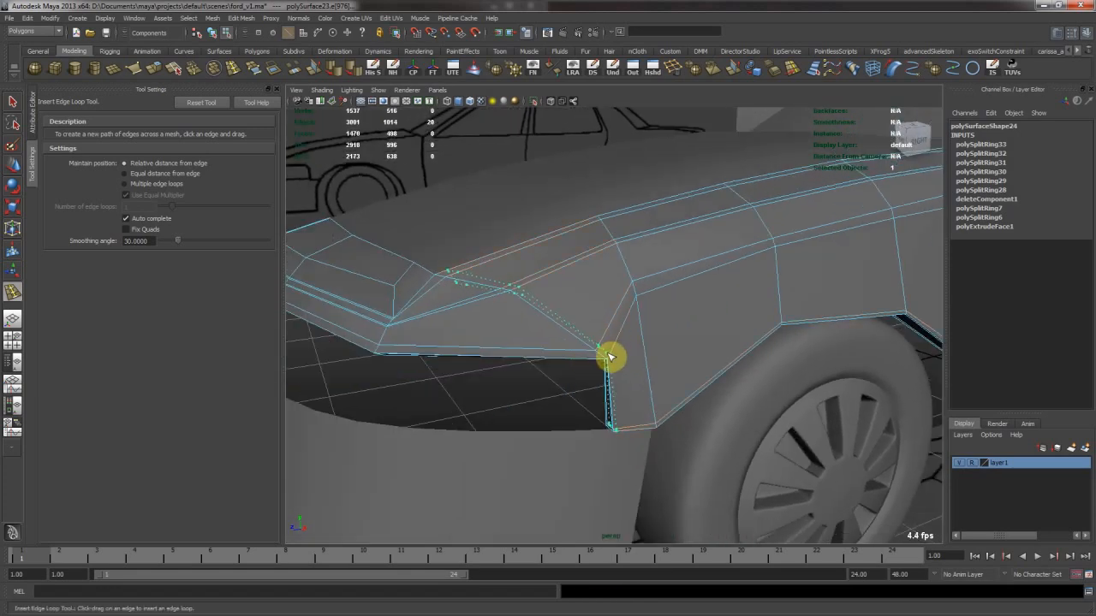
left_click_drag(606, 358, 644, 369)
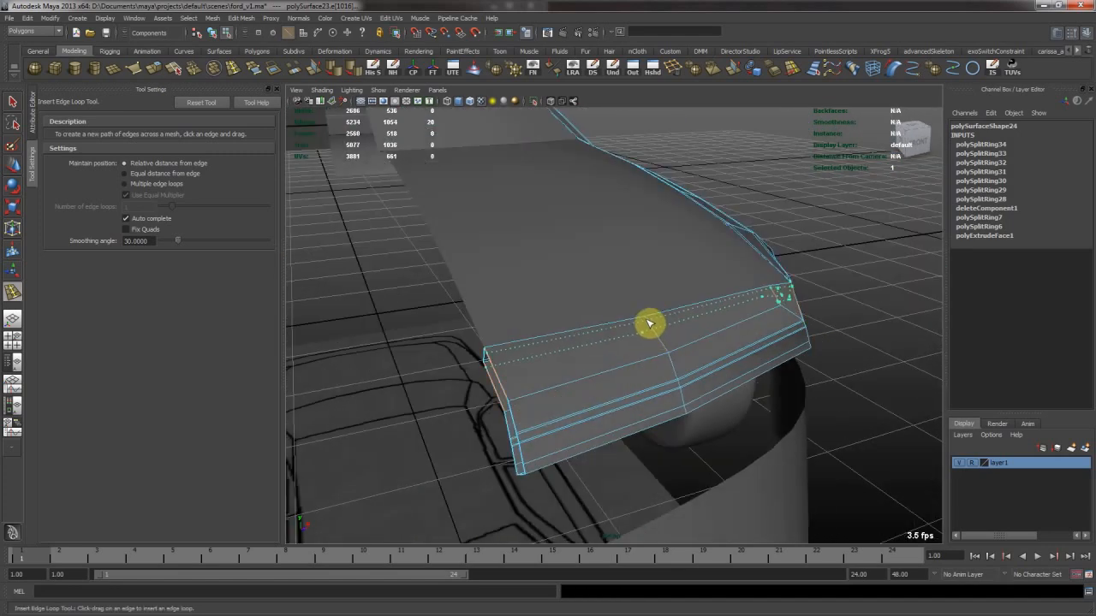
left_click_drag(648, 322, 648, 323)
left_click_drag(648, 323, 516, 340, "alt")
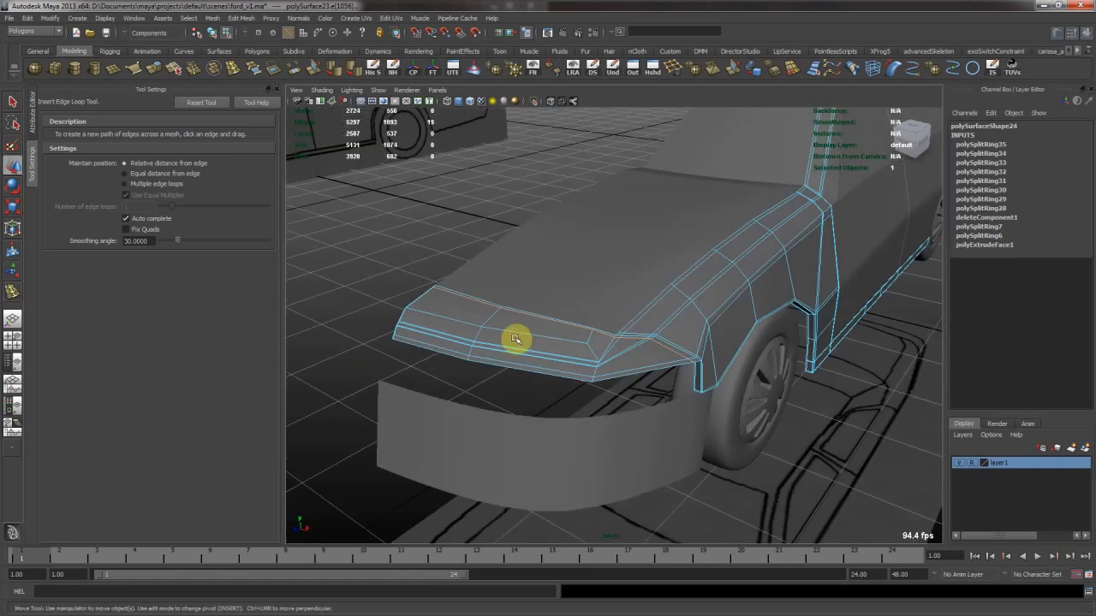
Show the body panel in smooth preview and examine it against the hood and doors
key("w")
key("F8")
key("3")
left_click(532, 378)
left_click_drag(716, 333, 673, 296, "alt")
left_click(638, 307)
left_click(476, 325)
left_click_drag(797, 278, 615, 317, "alt")
scroll(607, 304, "up", 3)
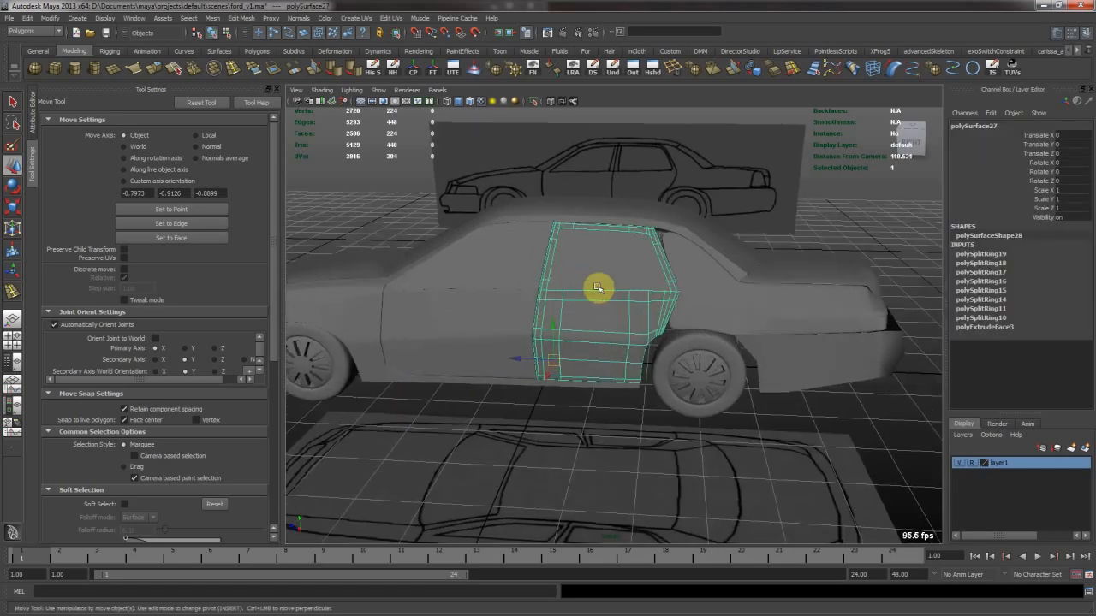
Insert edge loops in the body panel along the roof's windshield edge and rear-window edge
left_click(713, 249)
left_click_drag(710, 248, 624, 342, "alt")
key("y")
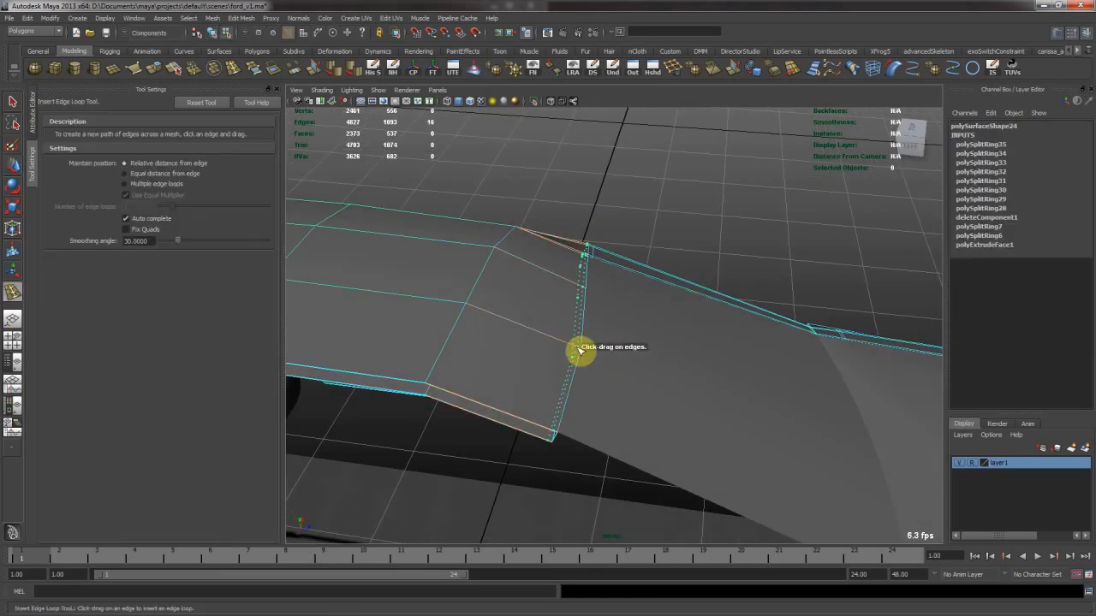
left_click_drag(576, 334, 550, 351, "alt")
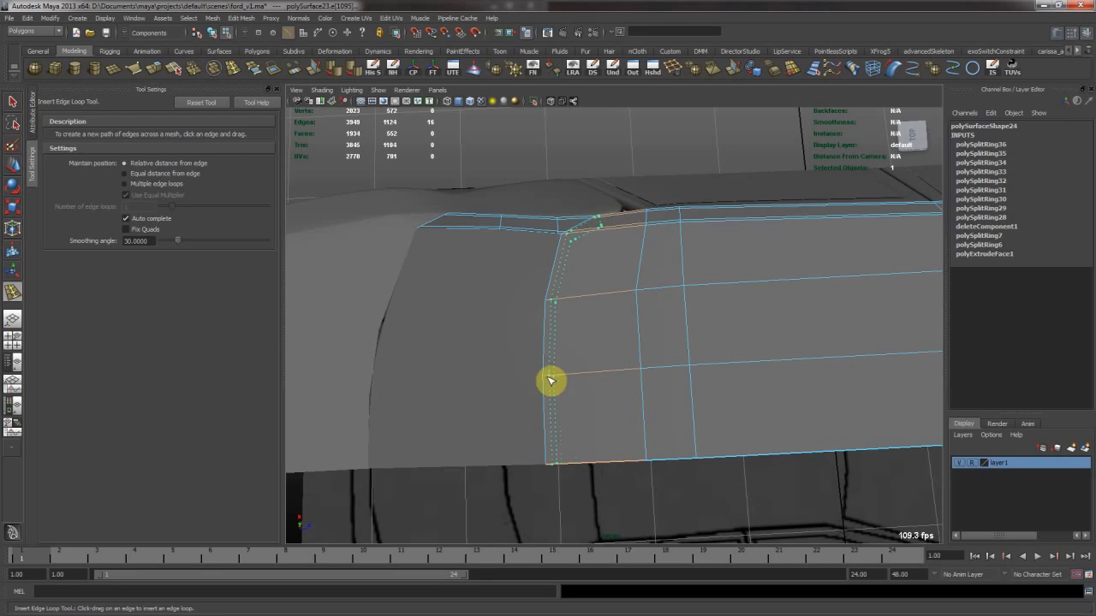
left_click(550, 380)
Set the body panel to smooth preview and examine the roof, rear pillar and door gaps around the car
left_click_drag(550, 381, 762, 340, "alt")
key("w")
key("F8")
left_click_drag(629, 213, 762, 214, "alt")
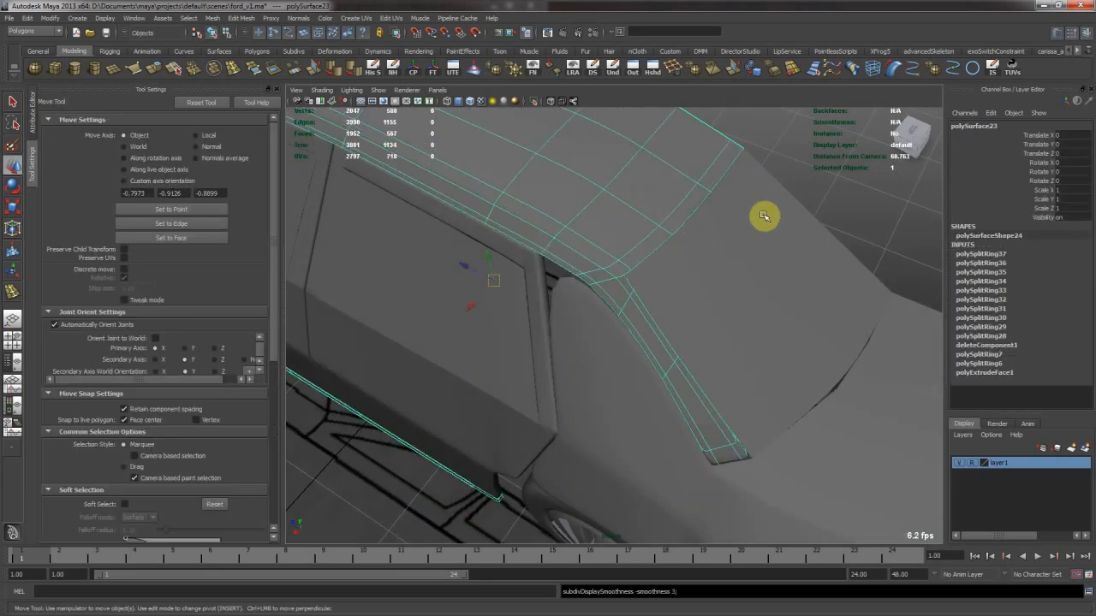
left_click(822, 215)
right_click_drag(822, 214, 644, 215, "alt")
left_click(587, 280)
left_click_drag(611, 301, 435, 247, "alt")
left_click(576, 274)
left_click_drag(577, 274, 574, 302, "alt")
left_click(575, 302)
left_click_drag(673, 282, 665, 310, "alt")
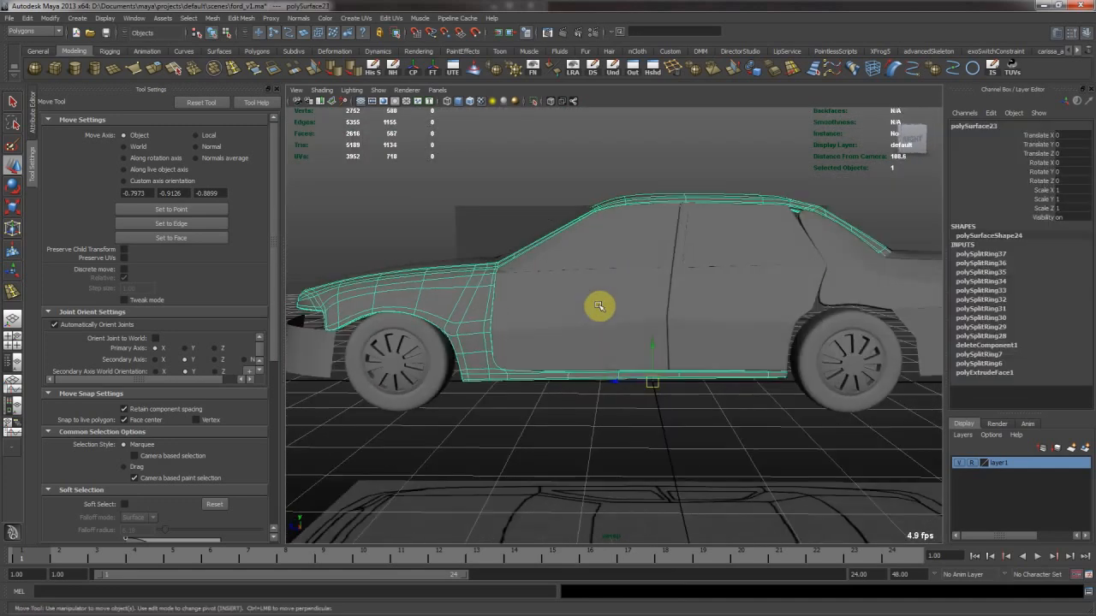
left_click(665, 311, "shift")
left_click(707, 313, "shift")
left_click_drag(567, 391, 671, 361, "alt")
left_click(529, 403)
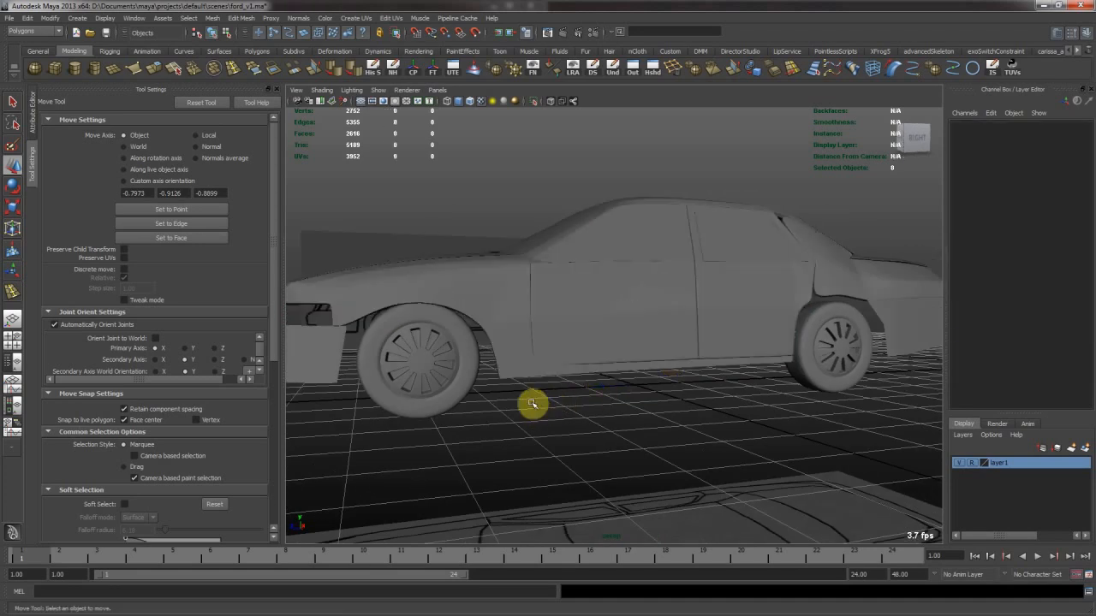
scroll(556, 325, "up", 10)
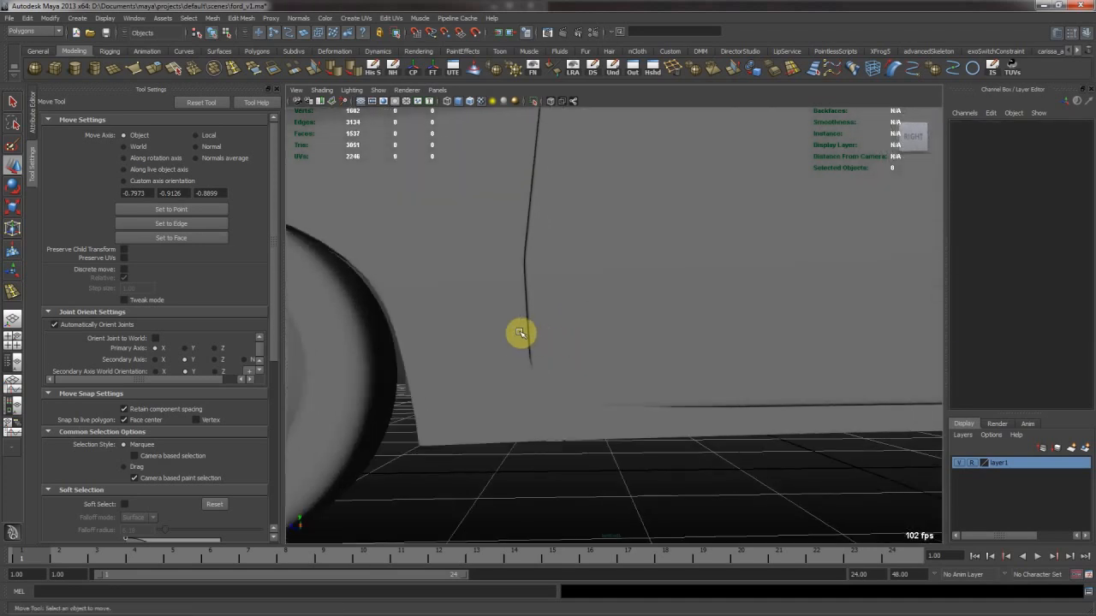
Insert a vertical edge loop through the sill just behind the front door opening's lower front corner
left_click(519, 333)
left_click_drag(516, 328, 579, 370, "alt")
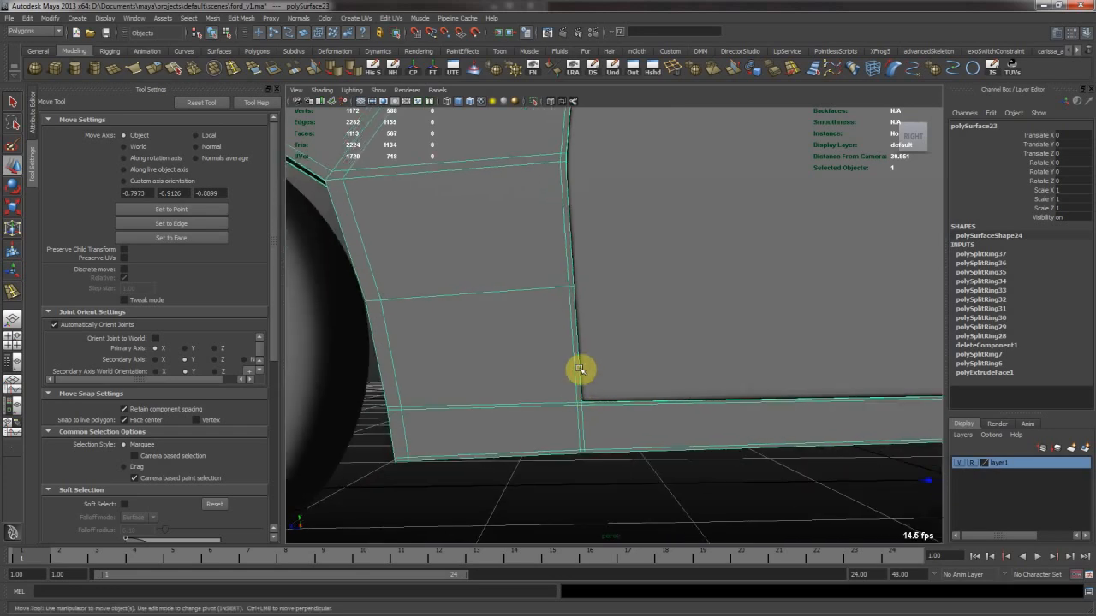
right_click_drag(591, 334, 616, 352, "alt")
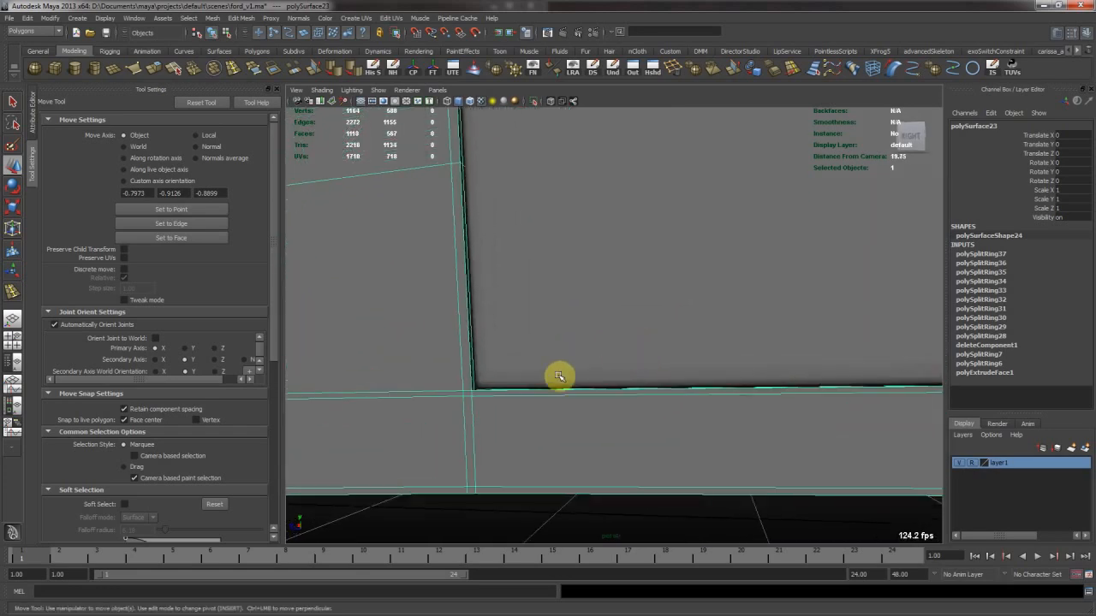
right_click_drag(481, 407, 481, 433)
left_click(470, 401)
left_click_drag(470, 396, 635, 348, "alt")
right_click_drag(636, 347, 629, 335)
mouse_move(626, 327)
left_mouse_down()
mouse_move(614, 331)
mouse_move(626, 332)
left_mouse_up()
key("w")
key("F8")
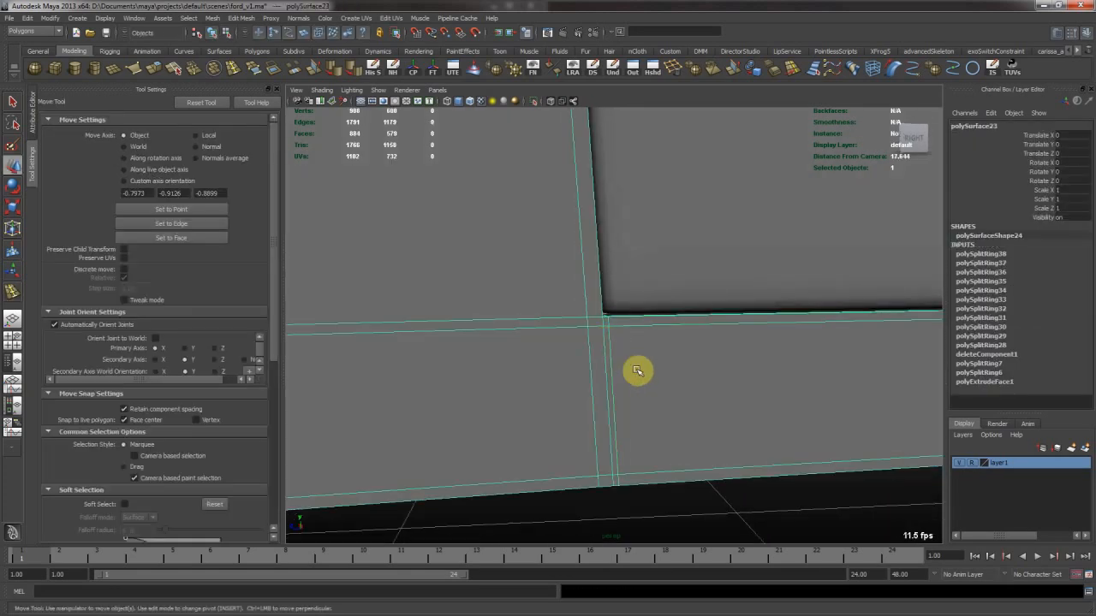
Examine the smoothed body side and hood for the remaining panels that need supporting edges
left_click(643, 507)
right_click_drag(648, 385, 462, 334, "alt")
middle_click_drag(753, 323, 659, 402, "alt")
right_click_drag(600, 351, 394, 299, "alt")
left_click_drag(543, 253, 564, 288, "alt")
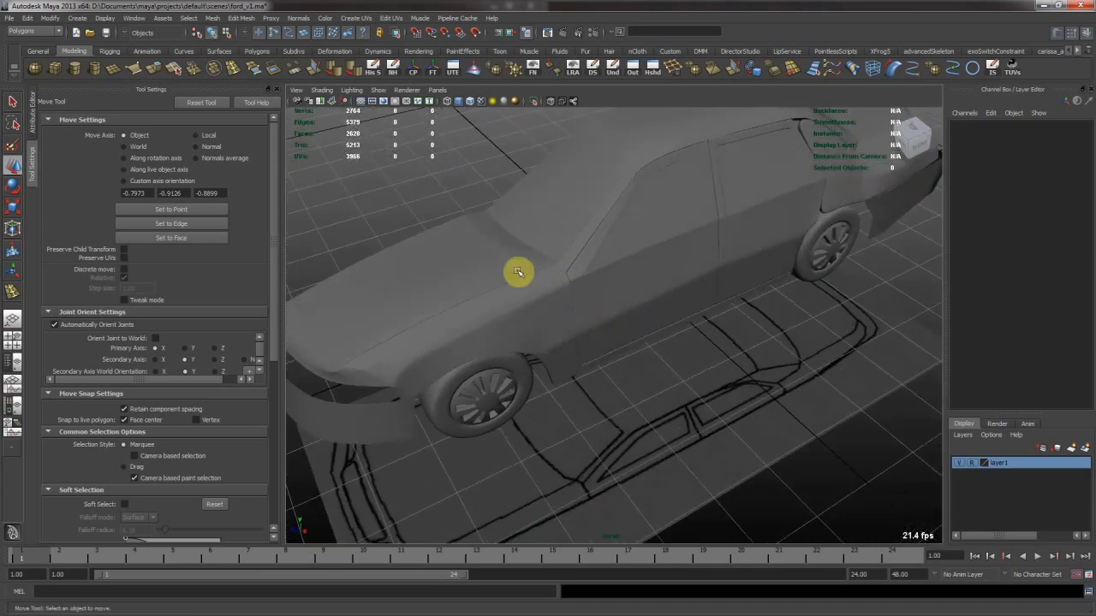
left_click(488, 262)
left_click_drag(482, 255, 509, 318, "alt")
Return the rear quarter panel to unsmoothed display and insert an edge loop along its rear-door border
left_click(659, 325)
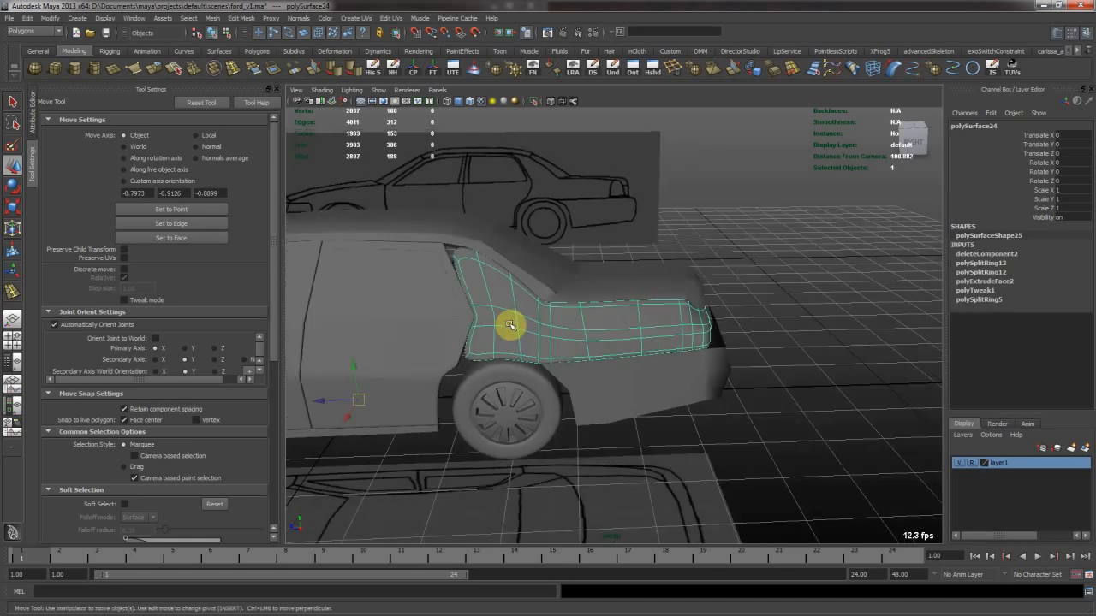
right_click_drag(508, 317, 620, 321, "alt")
key("1")
middle_click_drag(522, 314, 587, 320, "alt")
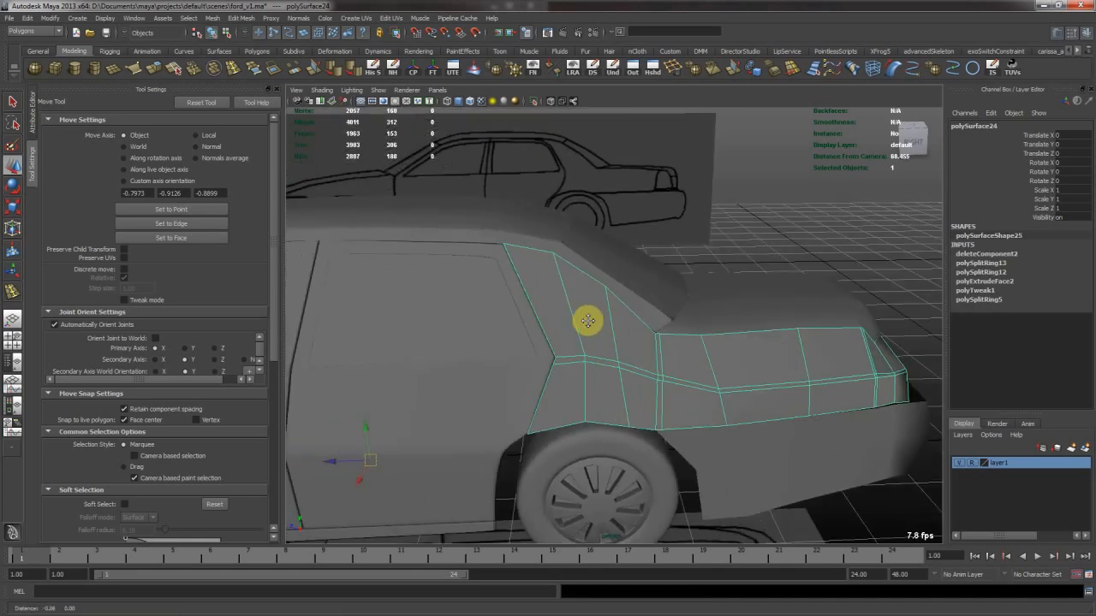
right_click_drag(588, 320, 596, 350, "alt")
key("g")
left_click_drag(578, 380, 573, 377)
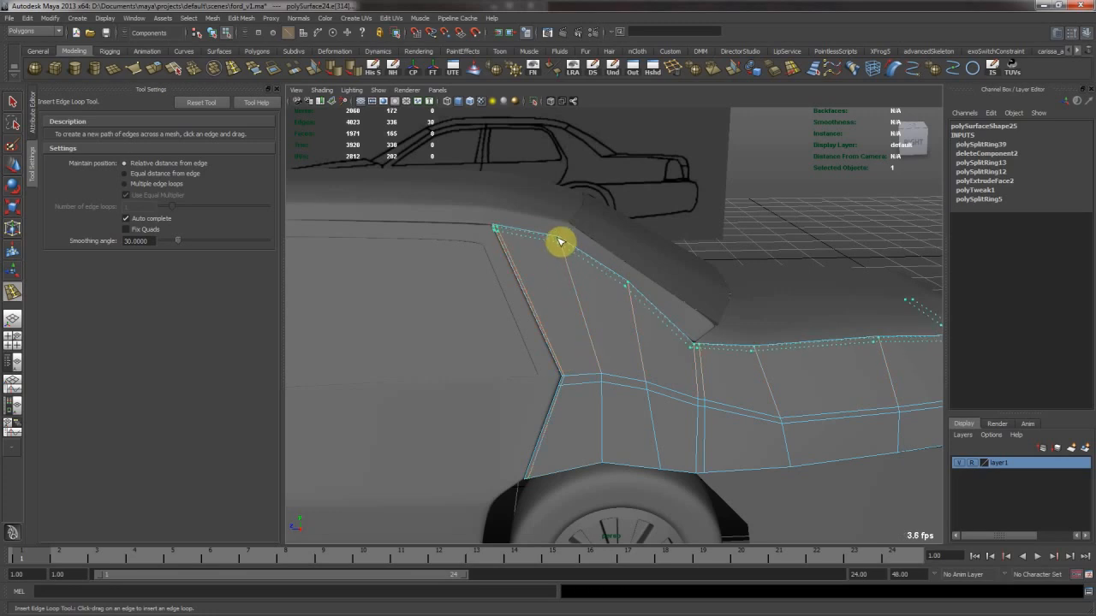
Insert edge loops along the quarter panel's upper, lower and rear borders, and save the scene
left_click_drag(626, 357, 565, 318, "alt")
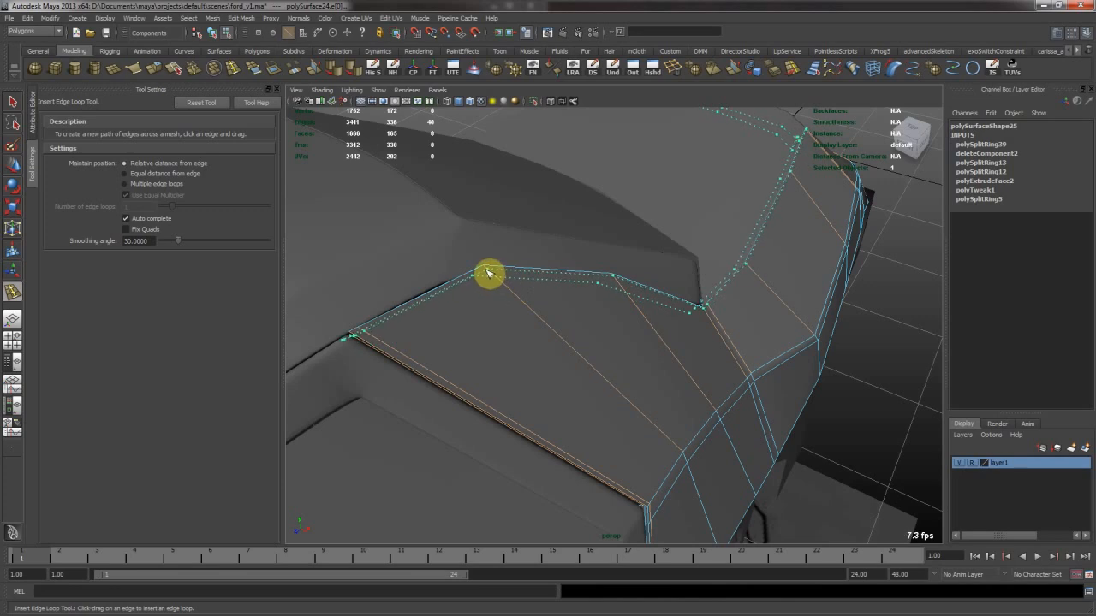
left_click_drag(585, 294, 668, 392, "alt")
left_click_drag(711, 363, 532, 344, "alt")
middle_click_drag(533, 344, 505, 316, "alt")
left_click_drag(505, 316, 715, 277, "alt")
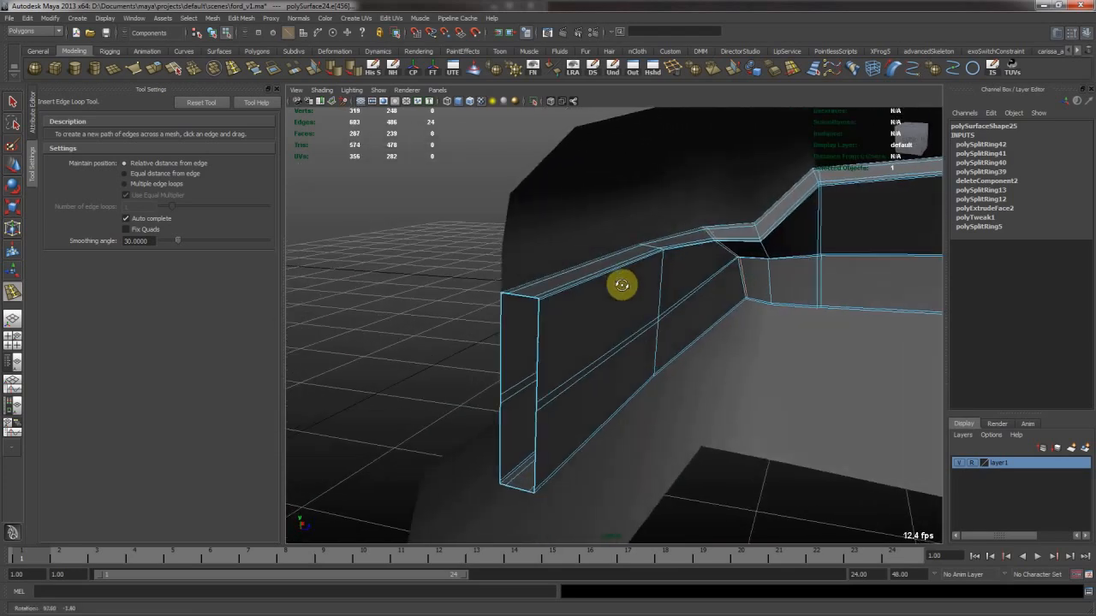
left_click_drag(686, 277, 819, 288, "alt")
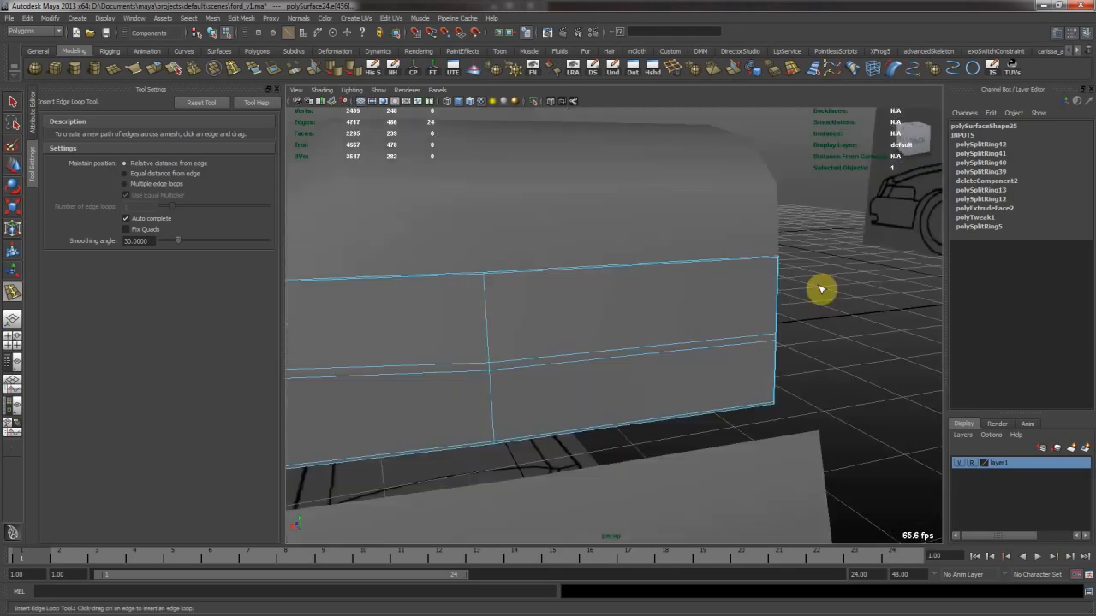
right_click_drag(819, 288, 612, 316, "alt")
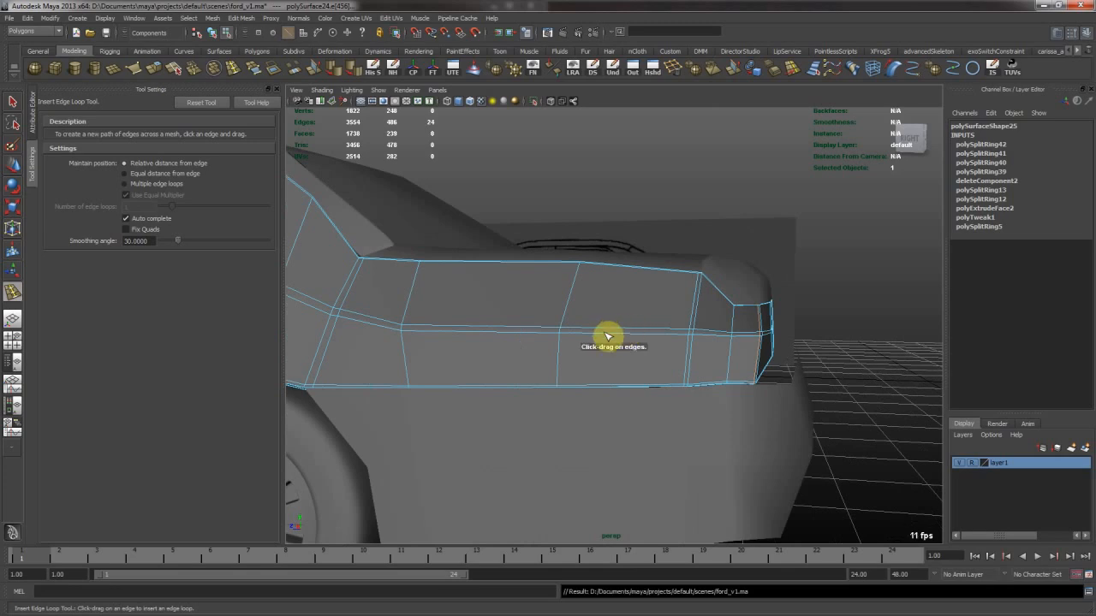
Examine the quarter panel's smoothed shape and its junction with the rear door and rear pillar
key("w")
left_click(858, 328)
left_click_drag(628, 282, 632, 312, "alt")
left_click(594, 262)
left_click(763, 228)
left_click_drag(762, 227, 599, 308, "alt")
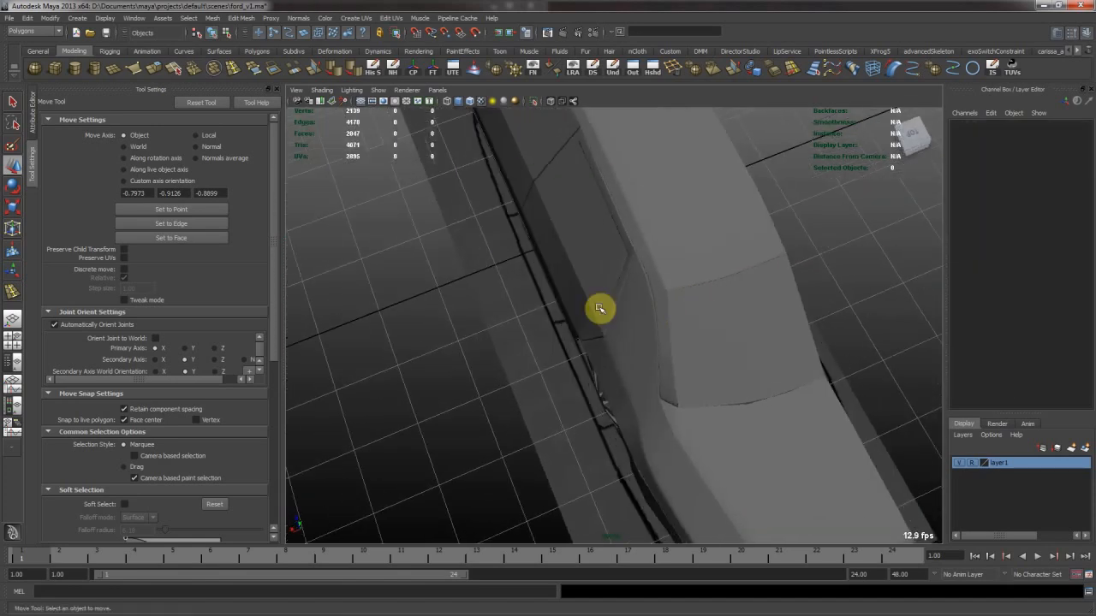
right_click_drag(599, 308, 636, 357, "alt")
left_click_drag(636, 357, 636, 330, "alt")
left_click(553, 323)
right_click_drag(636, 331, 661, 344, "alt")
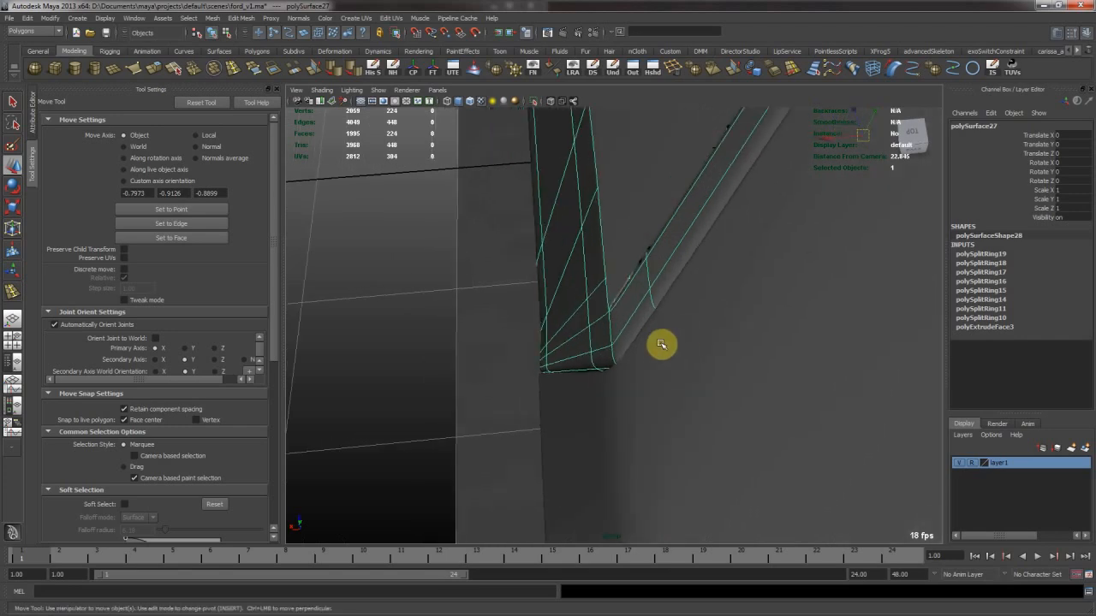
Compare the rear door and quarter panel unsmoothed, and insert an edge loop just above the quarter panel's horizontal crease
left_click_drag(660, 344, 762, 306, "alt")
left_click_drag(684, 285, 687, 284, "alt")
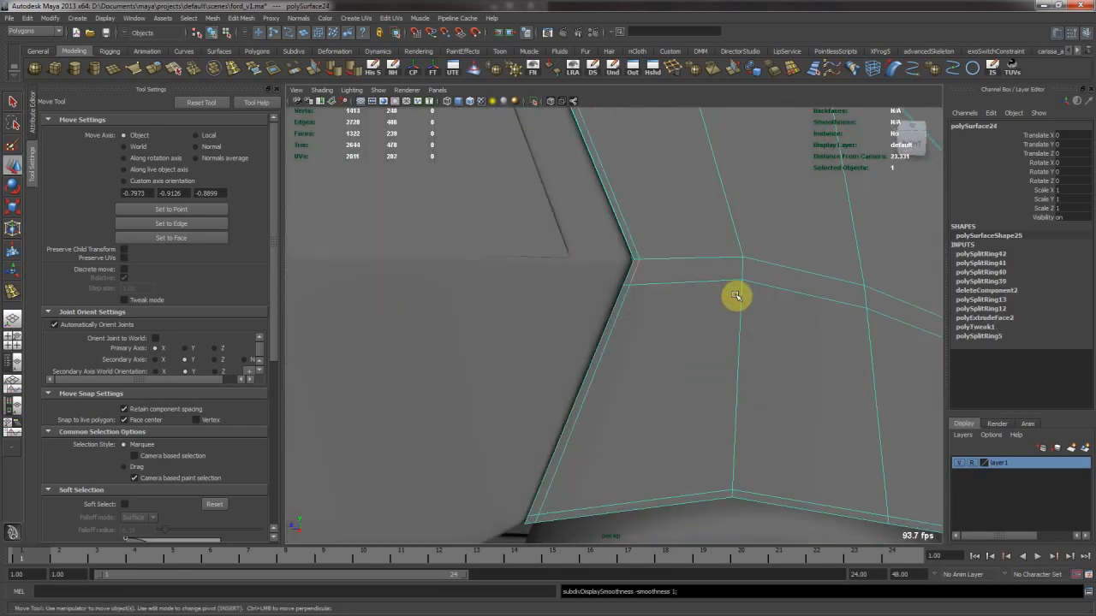
right_click_drag(725, 296, 636, 303, "alt")
left_click_drag(635, 303, 591, 310, "alt")
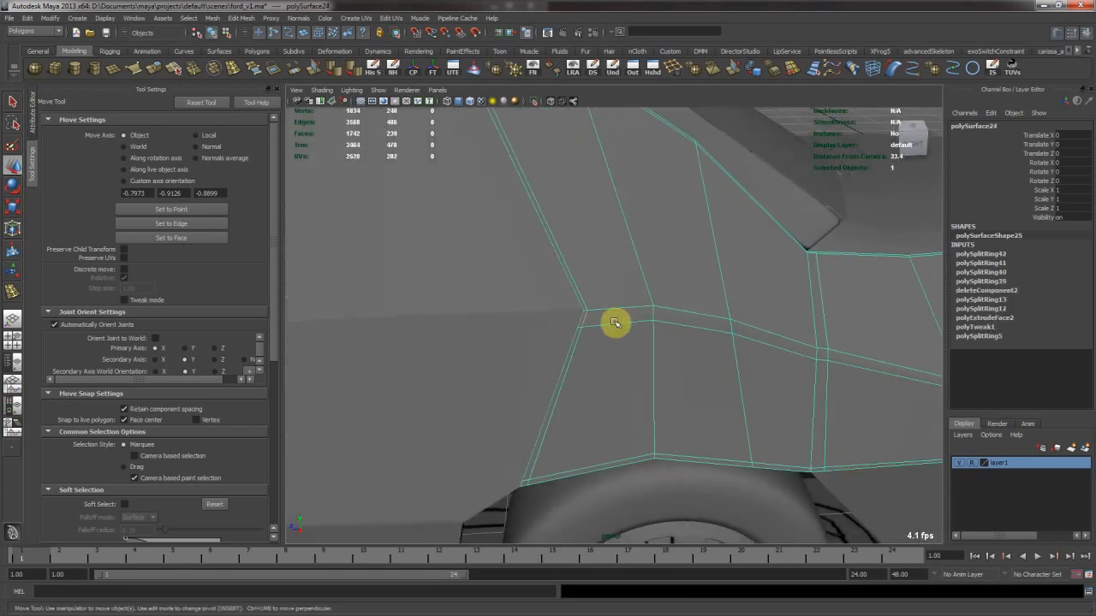
right_click_drag(562, 324, 693, 311, "alt")
left_click_drag(692, 311, 765, 298, "alt")
middle_click_drag(765, 299, 653, 347, "alt")
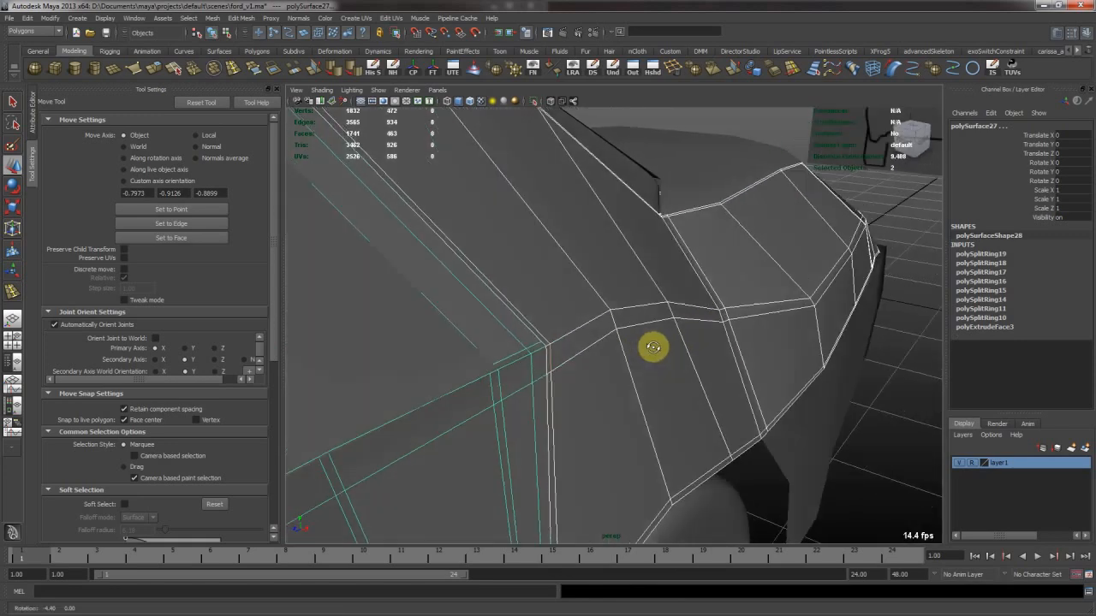
key("g")
left_click_drag(602, 303, 609, 307)
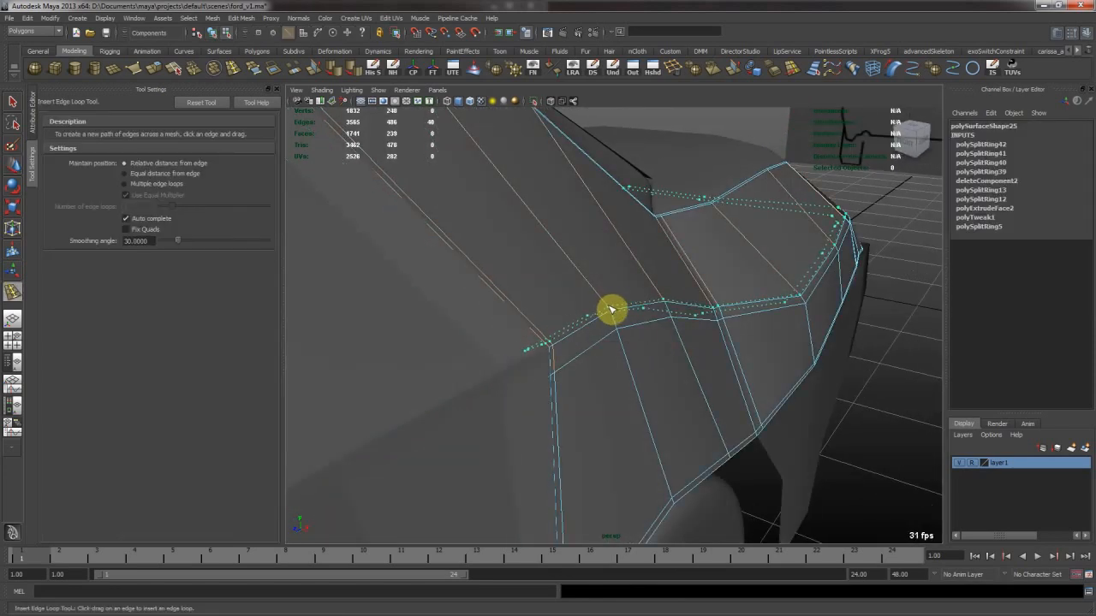
right_click_drag(599, 342, 668, 284)
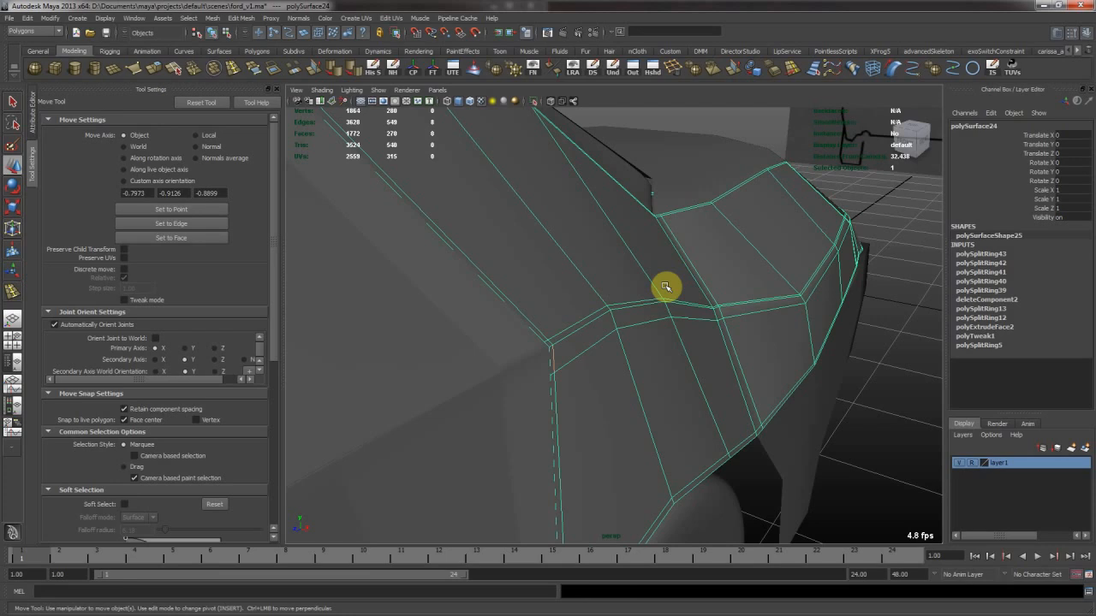
Examine the rear quarter panel in profile and undo the edge loop inserted just above its horizontal crease
left_click(896, 411)
right_click_drag(895, 411, 659, 338, "alt")
left_click_drag(557, 327, 645, 354, "alt")
right_click_drag(646, 354, 560, 328, "alt")
left_click_drag(560, 328, 728, 337, "alt")
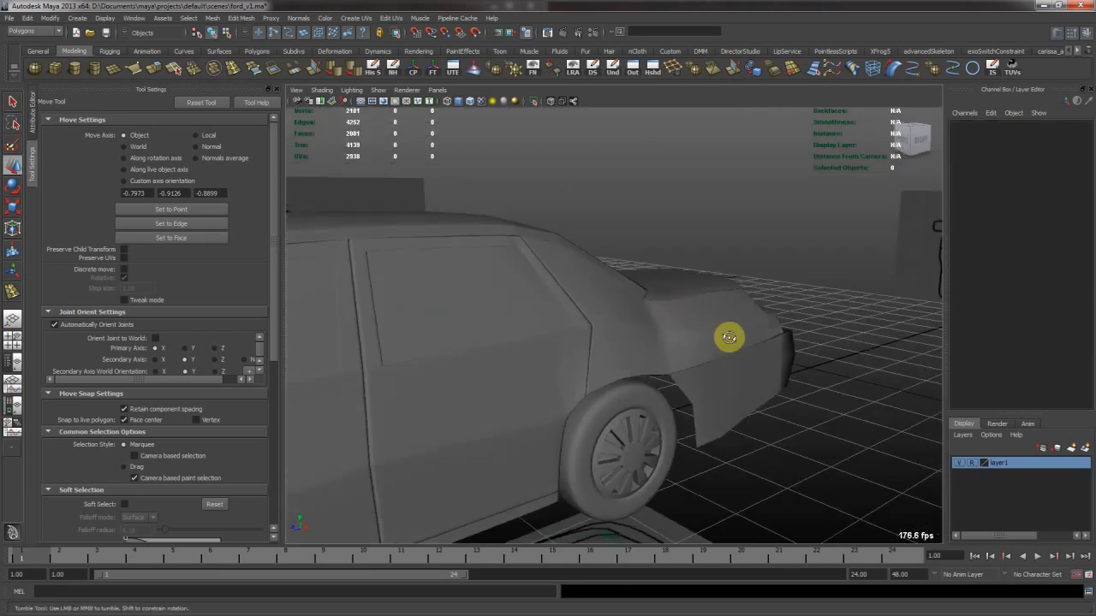
left_click_drag(522, 337, 583, 327, "alt")
left_click_drag(668, 335, 611, 297, "alt")
left_click(608, 300)
key("F10")
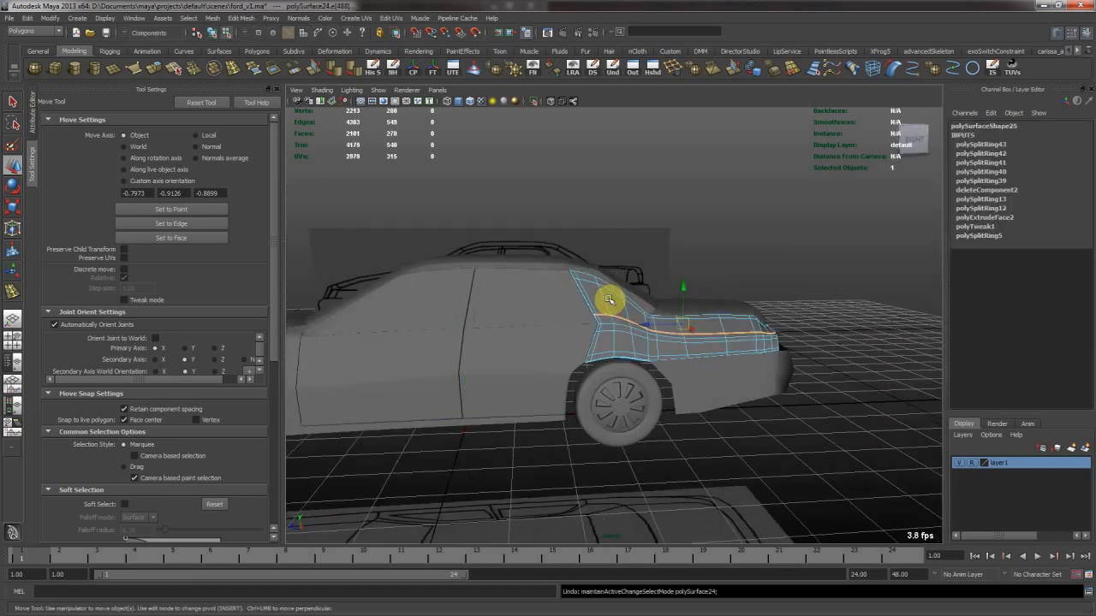
key("ctrl+z")
key("ctrl+z")
key("ctrl+z")
Compare the quarter panel smoothed and unsmoothed where its front border meets the rear door
left_click_drag(714, 250, 700, 323, "alt")
right_click_drag(700, 322, 751, 313, "alt")
left_click_drag(750, 313, 640, 304, "alt")
left_click(626, 303)
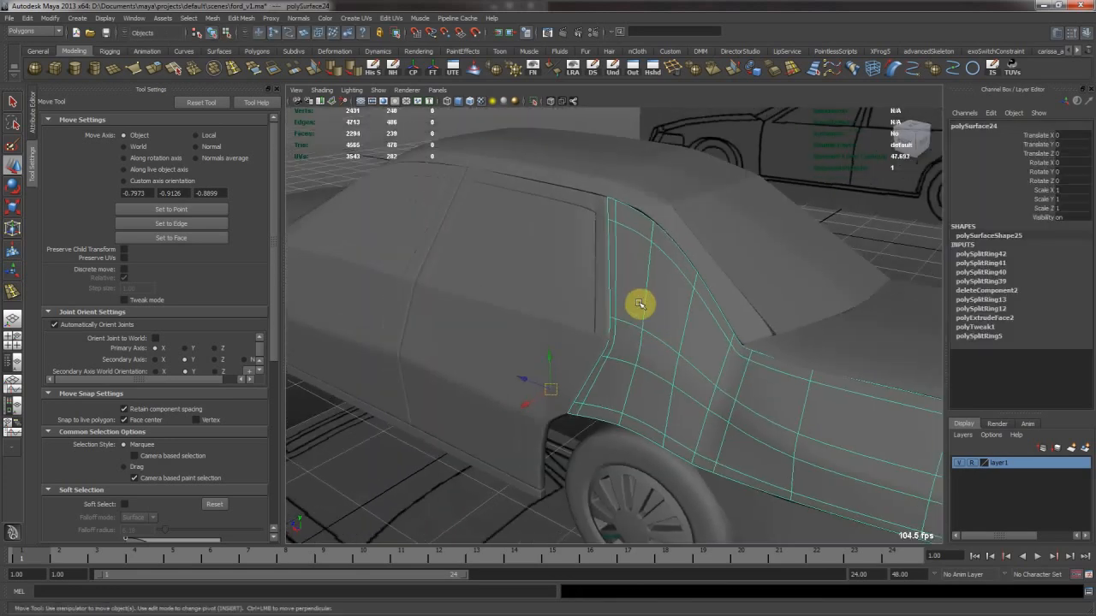
right_click_drag(543, 267, 758, 271, "alt")
left_click_drag(759, 271, 600, 375, "alt")
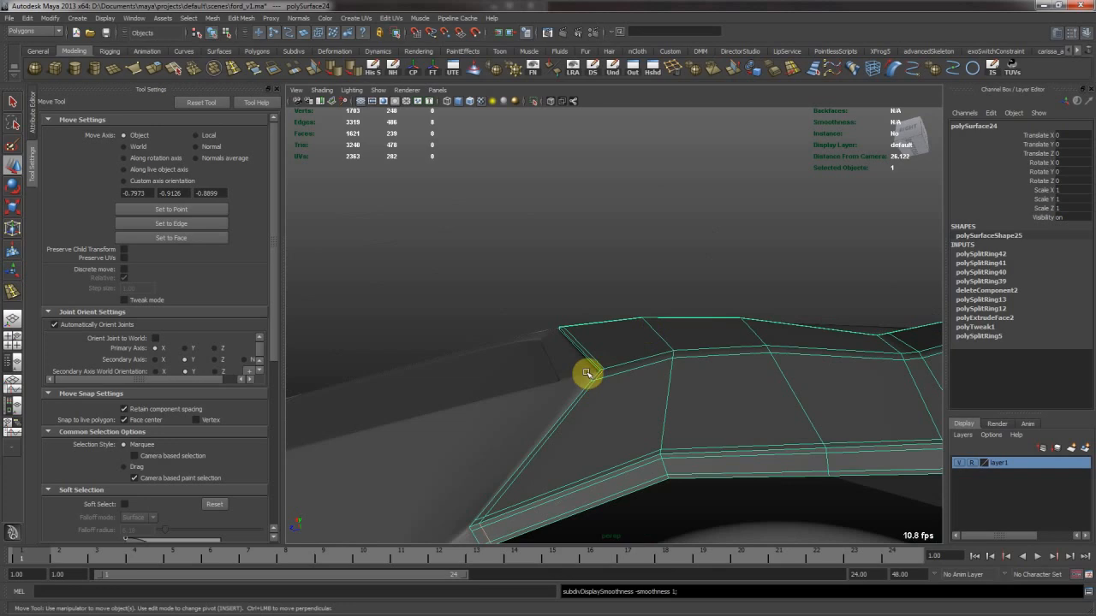
left_click(536, 281)
left_click_drag(535, 281, 694, 441, "alt")
left_click_drag(607, 347, 624, 303, "alt")
Inspect the edge loop along the rear door's rear border and the neighbouring edges of the quarter panel
left_click(633, 317)
left_click(626, 265)
double_click(629, 268)
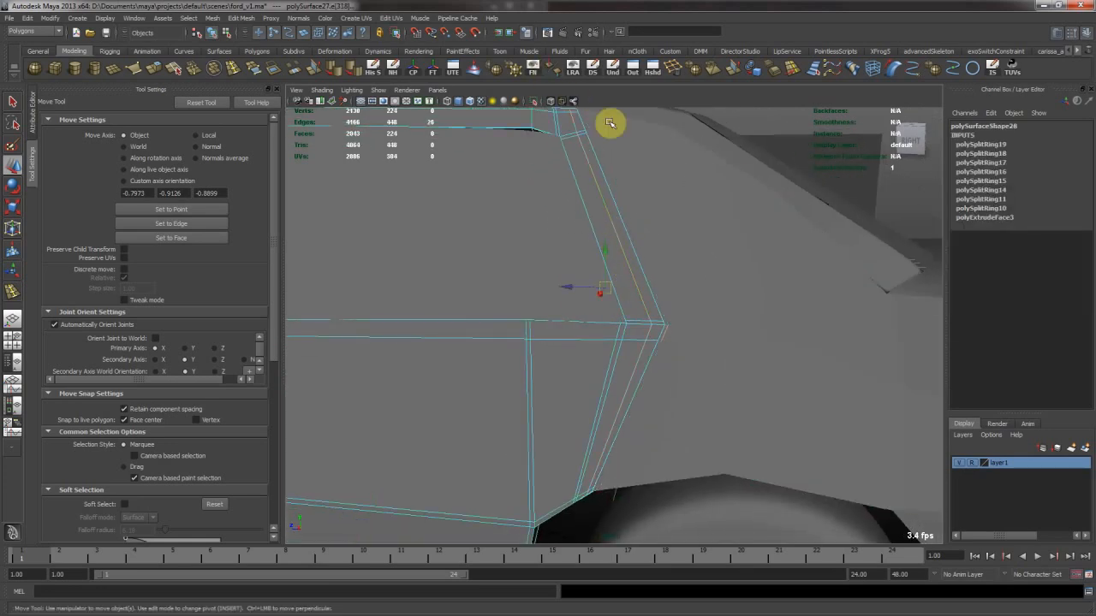
left_click_drag(651, 130, 614, 196, "alt")
right_click_drag(651, 292, 599, 278)
left_click_drag(599, 278, 638, 225, "alt")
left_click(662, 313)
right_click_drag(662, 312, 549, 297, "alt")
right_click_drag(656, 305, 655, 280)
left_click_drag(546, 198, 920, 447)
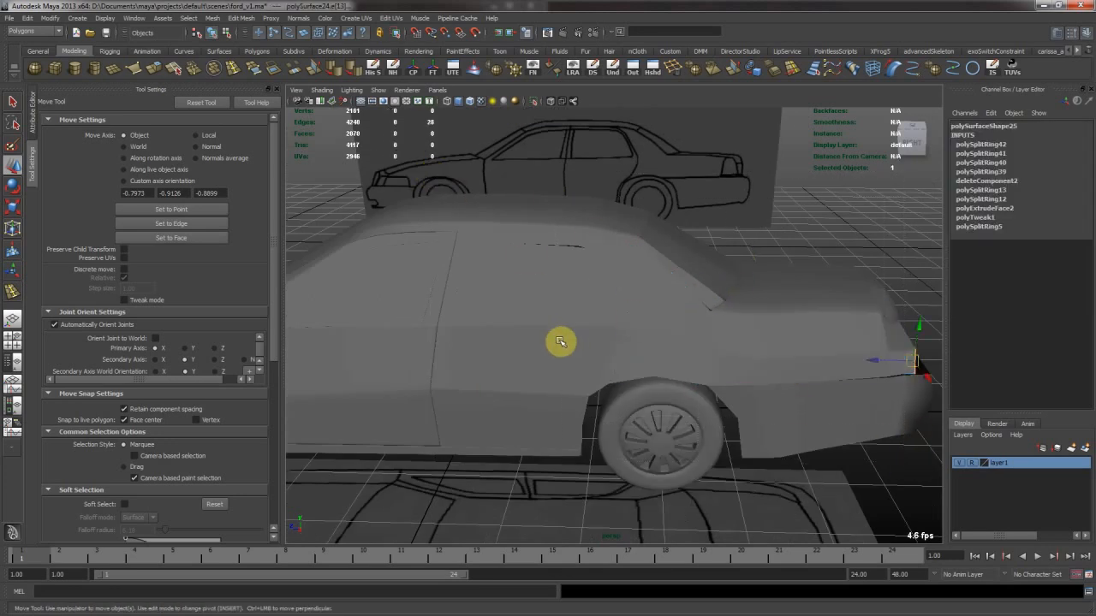
Isolate the rear door and slide its rear edge loop closer to the door's rear border
left_click(560, 342)
right_click_drag(560, 343, 798, 286, "alt")
left_click(537, 100)
left_click_drag(664, 258, 446, 230, "alt")
left_click(629, 227)
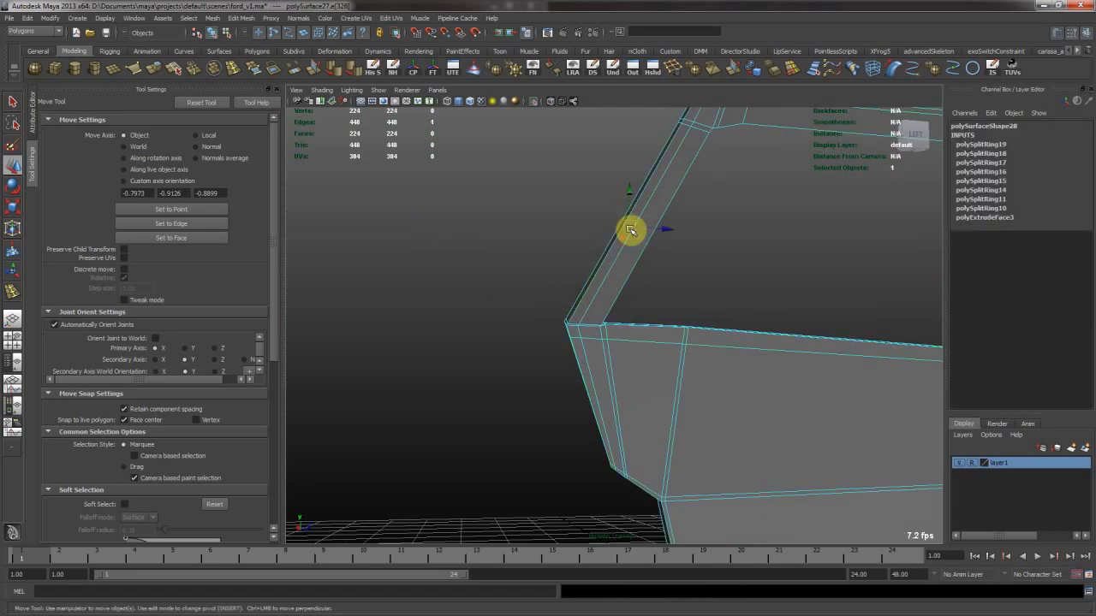
left_click(794, 70)
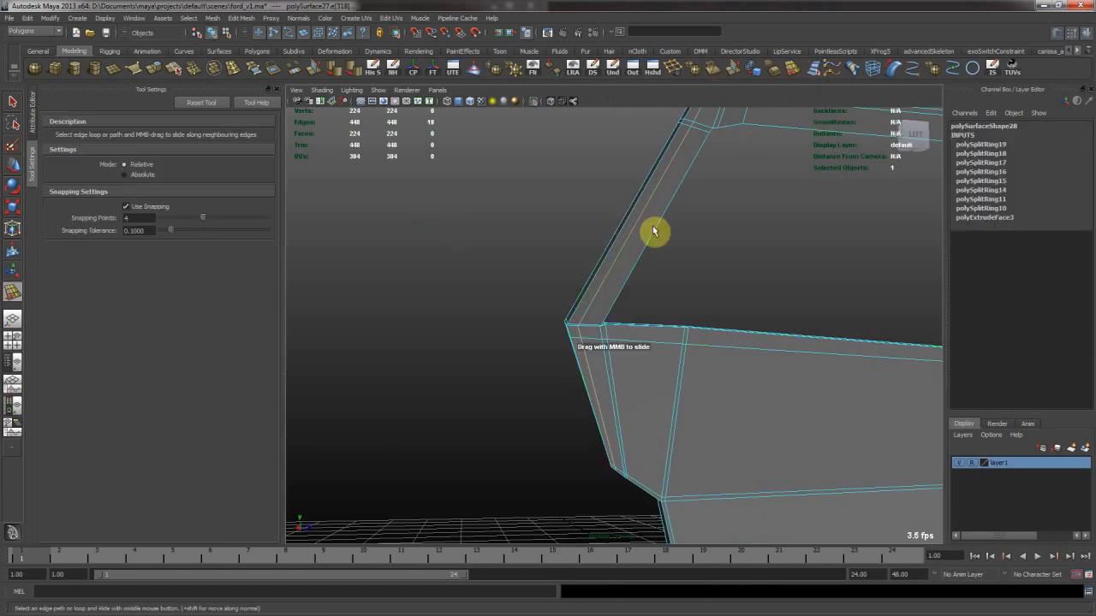
left_click_drag(624, 215, 824, 262, "alt")
key("bracketleft")
key("w")
Display the rear door smoothed together with the whole car and examine its gap to the quarter panel
right_click_drag(623, 302, 637, 286)
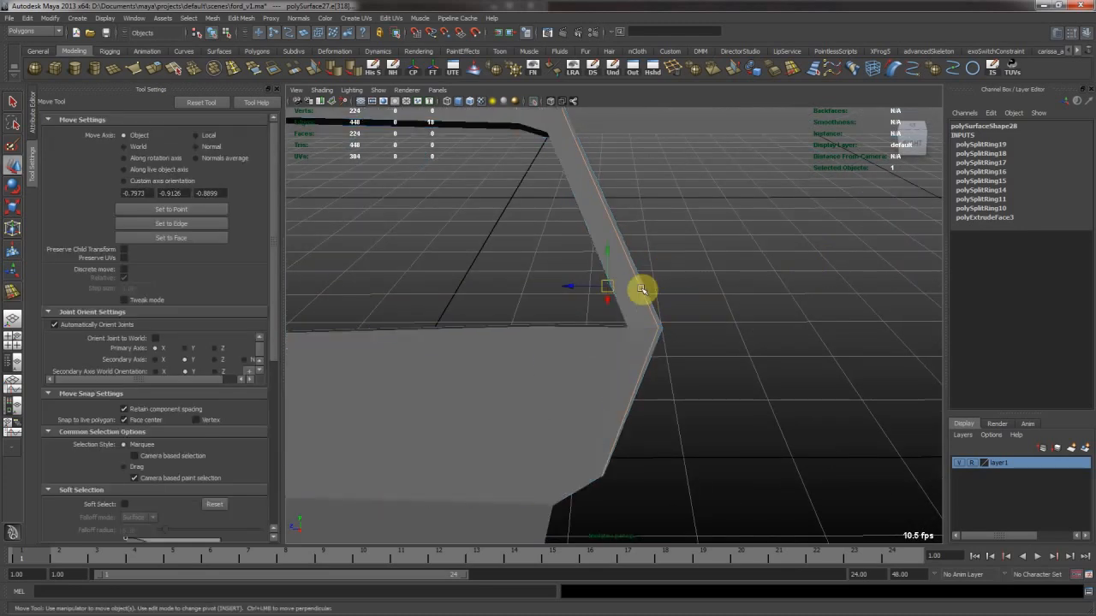
key("3")
left_click(545, 102)
left_click(676, 276)
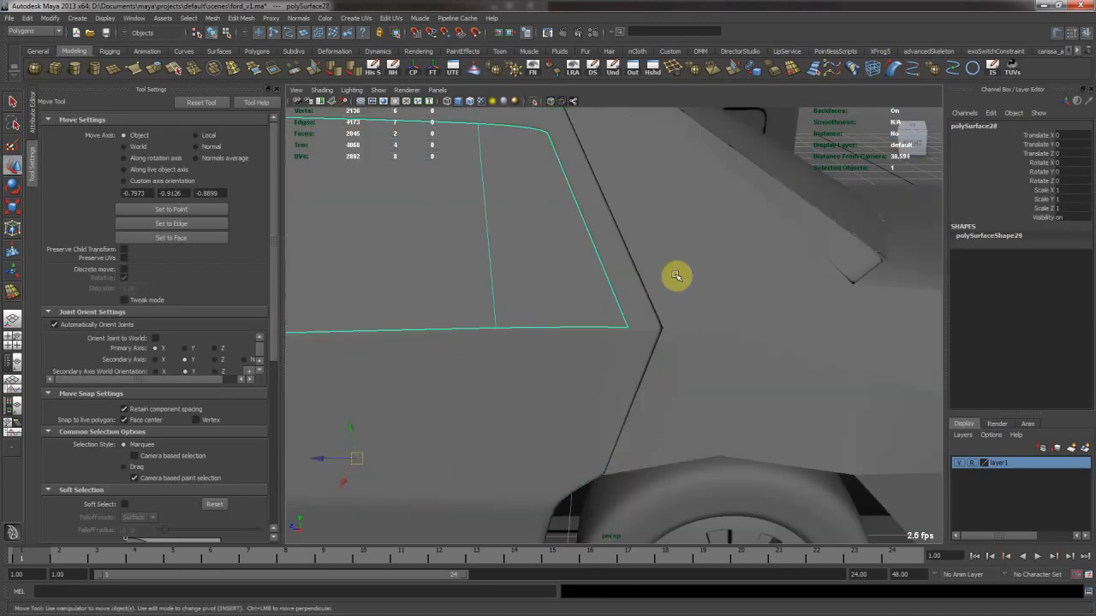
left_click(722, 276)
left_click_drag(721, 276, 704, 220, "alt")
left_click(773, 252)
left_click_drag(773, 251, 678, 224, "alt")
left_click_drag(588, 382, 677, 375, "alt")
left_click(677, 372)
left_click(759, 225)
left_click(619, 325)
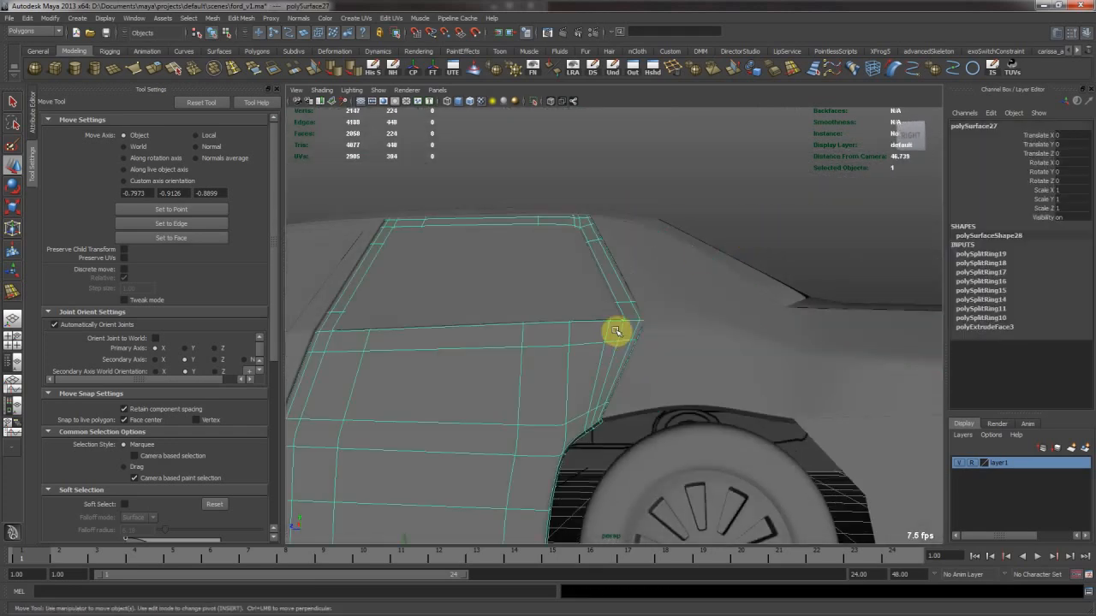
left_click(807, 249)
left_click_drag(807, 249, 765, 332, "alt")
Slide the quarter panel's edge loop above the horizontal crease farther upward, display the panel smoothed, and save the scene
left_click(679, 323)
middle_click_drag(796, 317, 710, 318, "alt")
right_click_drag(710, 318, 811, 386, "alt")
left_click_drag(812, 386, 711, 311, "alt")
right_click_drag(711, 310, 629, 312, "alt")
left_click(666, 351)
left_click_drag(743, 342, 670, 384, "alt")
middle_click_drag(670, 384, 562, 374, "alt")
left_click_drag(563, 374, 702, 344, "alt")
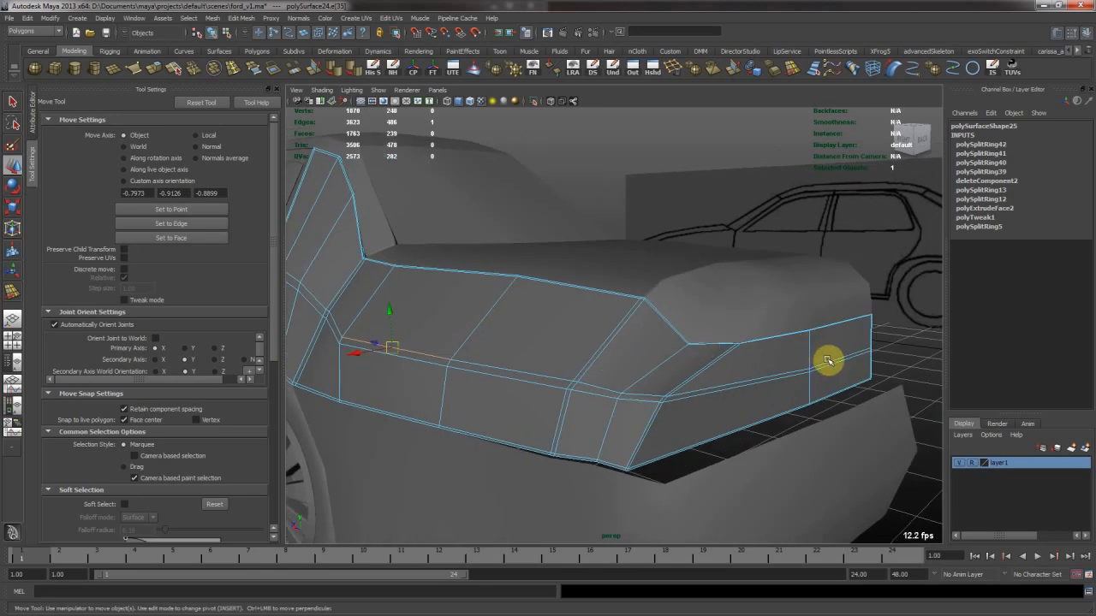
left_click_drag(827, 364, 700, 317, "alt")
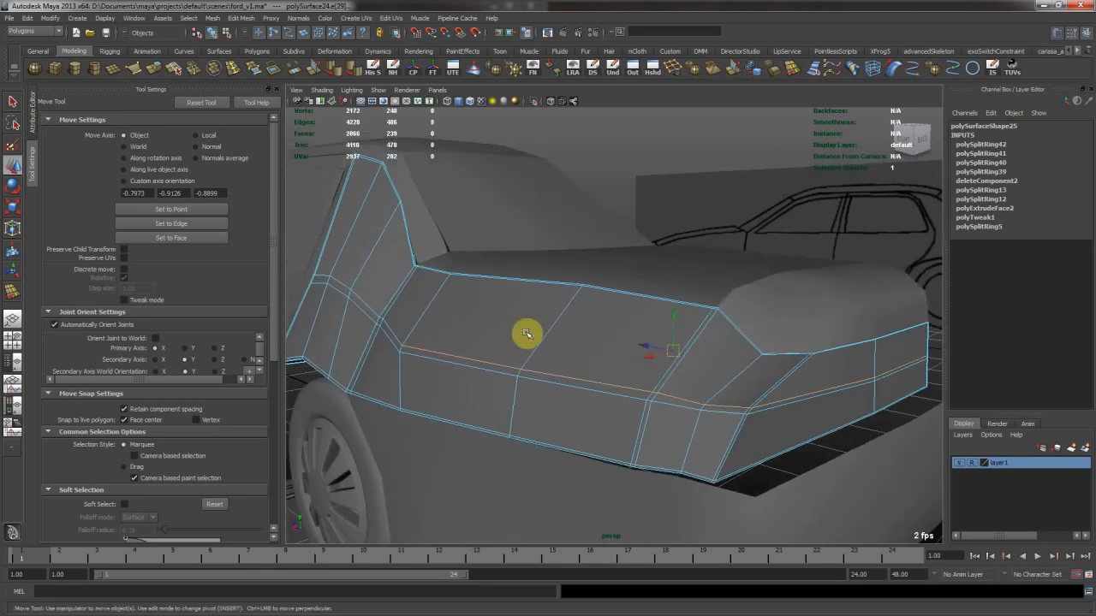
key("y")
middle_click_drag(526, 334, 494, 356)
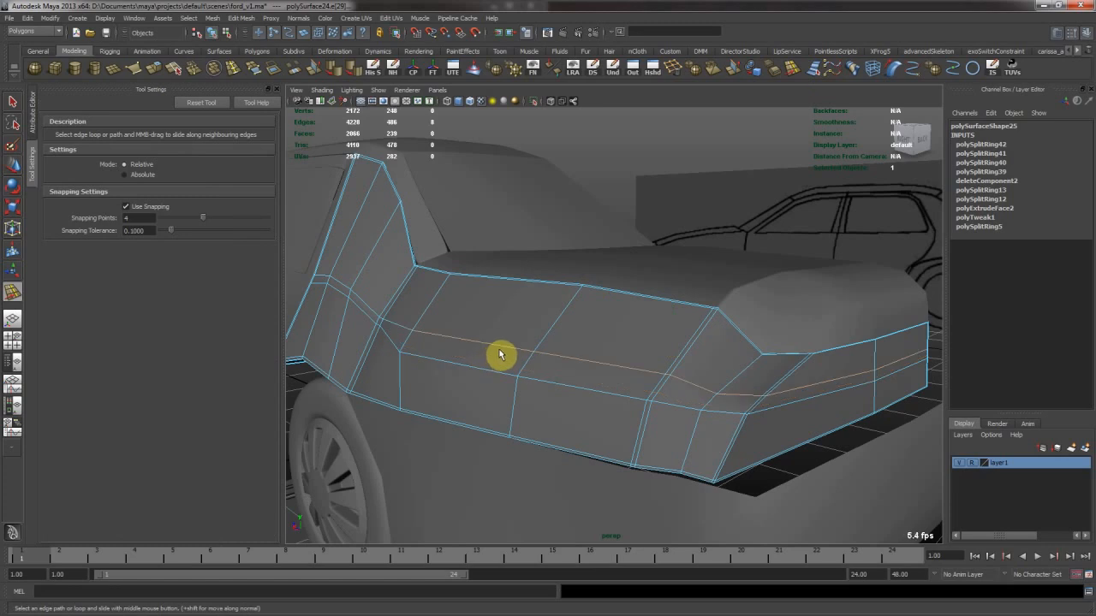
key("w")
right_click_drag(471, 320, 599, 174)
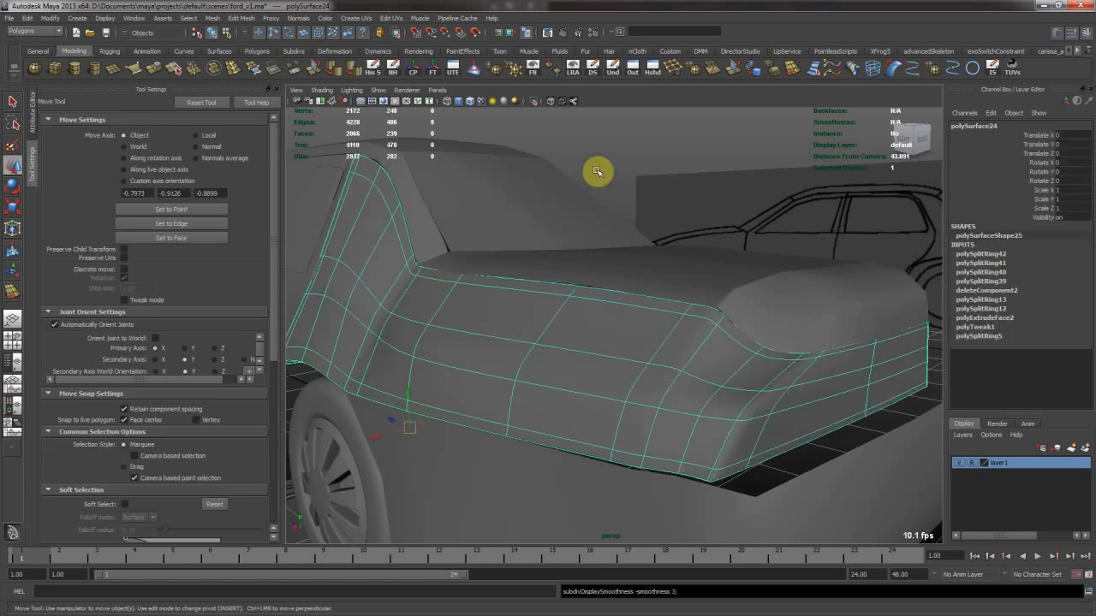
left_click(624, 162)
left_click_drag(719, 322, 525, 320, "alt")
left_click_drag(524, 370, 509, 265, "alt")
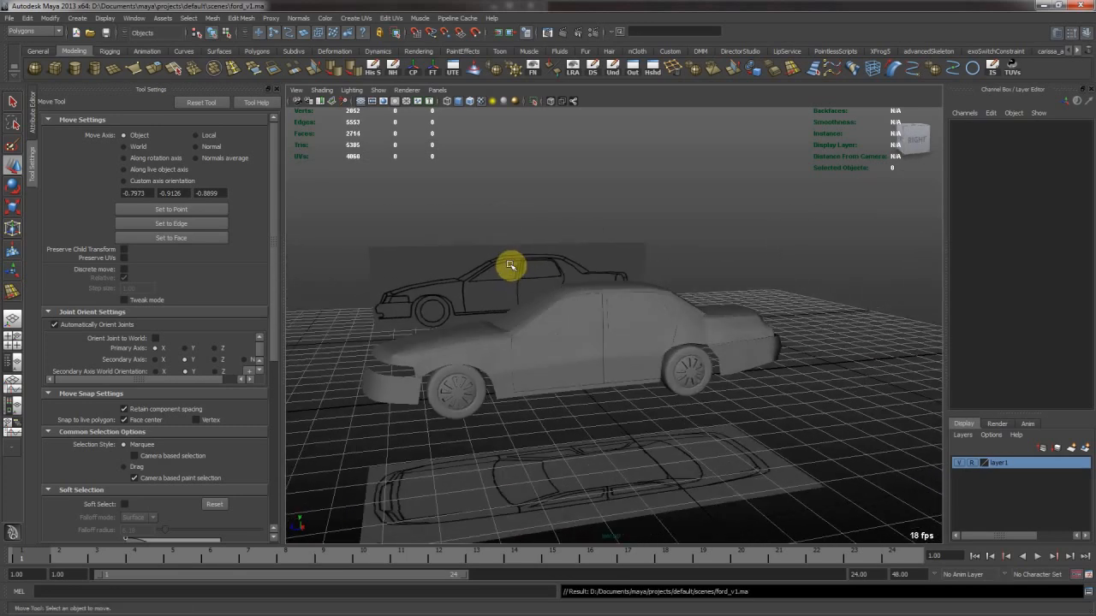
Extrude the hood's faces by about -0.66 in local Z to give the hood thickness
left_click_drag(532, 306, 615, 350, "alt")
left_click(535, 394)
key("f")
left_click(525, 277)
left_click_drag(526, 278, 763, 301, "alt")
left_click(582, 340)
left_click_drag(650, 301, 626, 280, "alt")
right_click_drag(590, 272, 572, 305, "alt")
left_click_drag(572, 305, 557, 262, "alt")
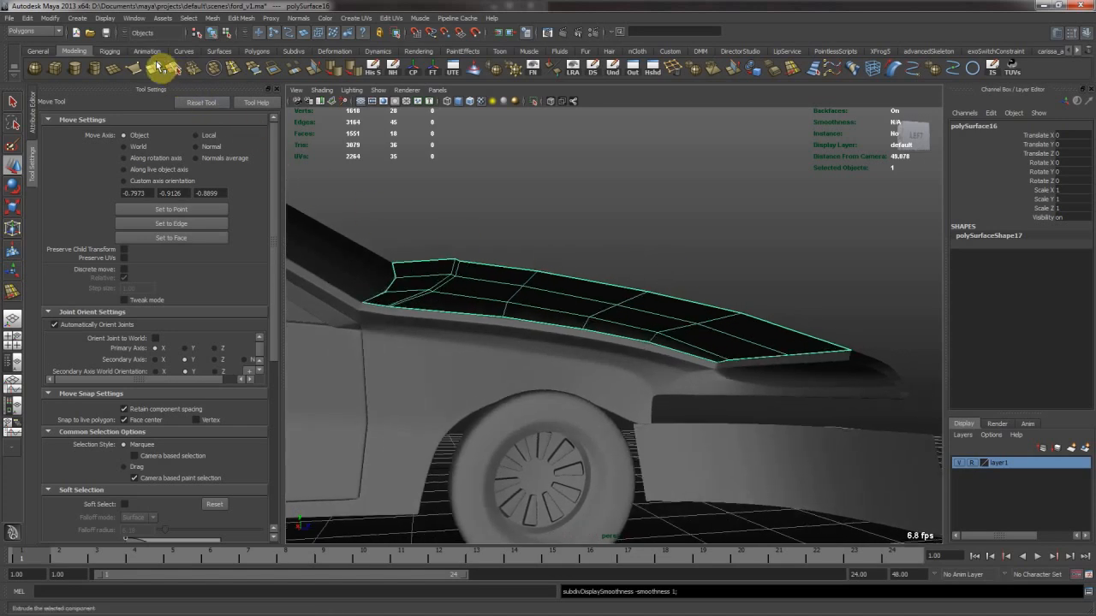
key("ctrl+e")
left_click_drag(454, 272, 411, 284)
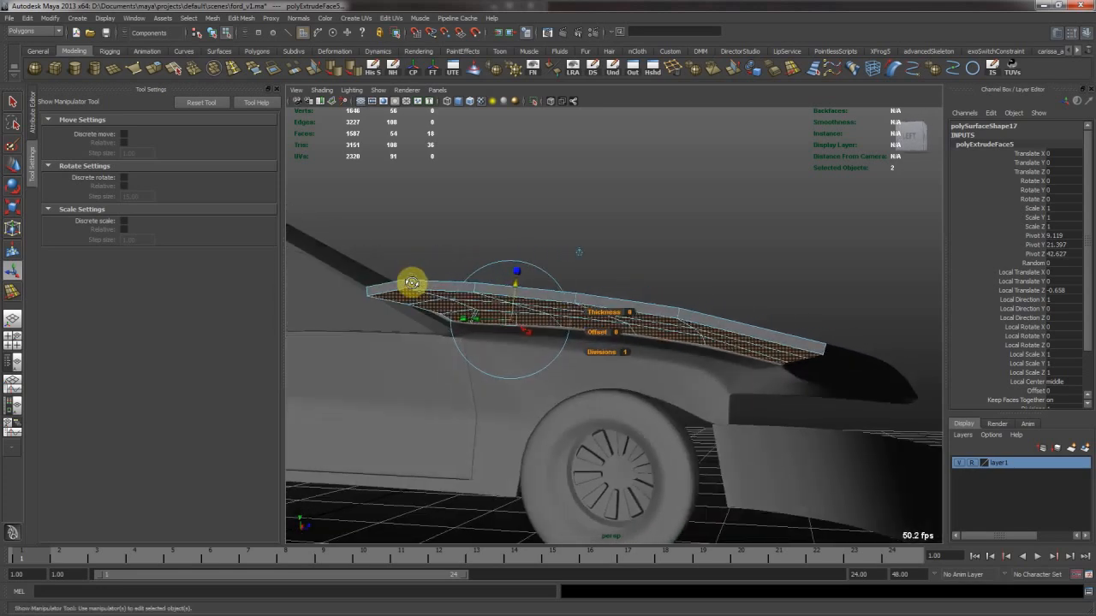
Delete the extruded side faces along the hood's centre line
key("w")
key("F8")
left_click(674, 317)
key("F11")
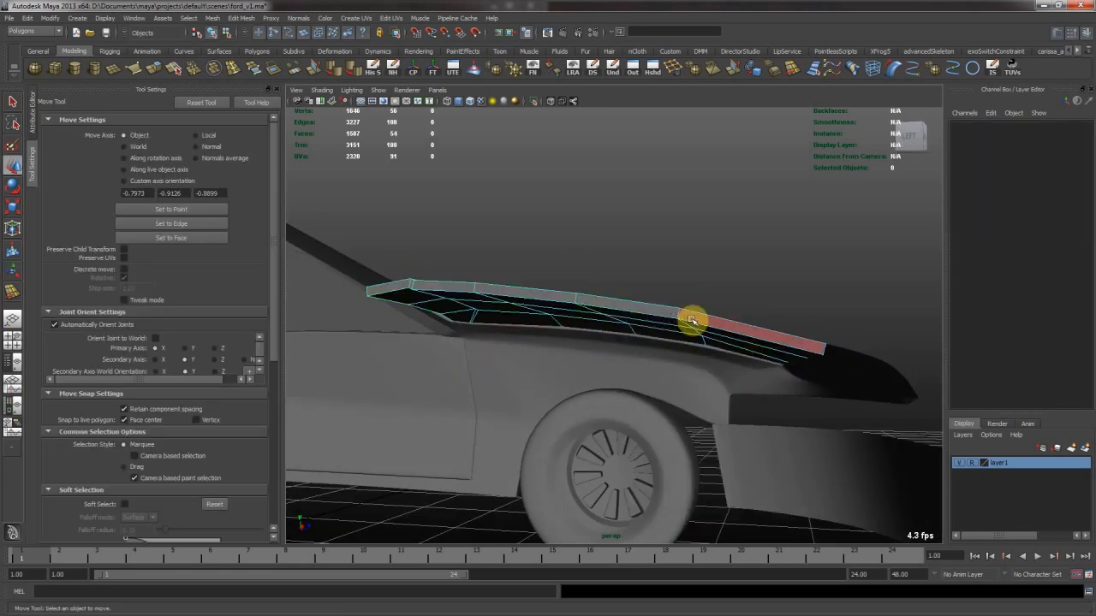
left_click(693, 320)
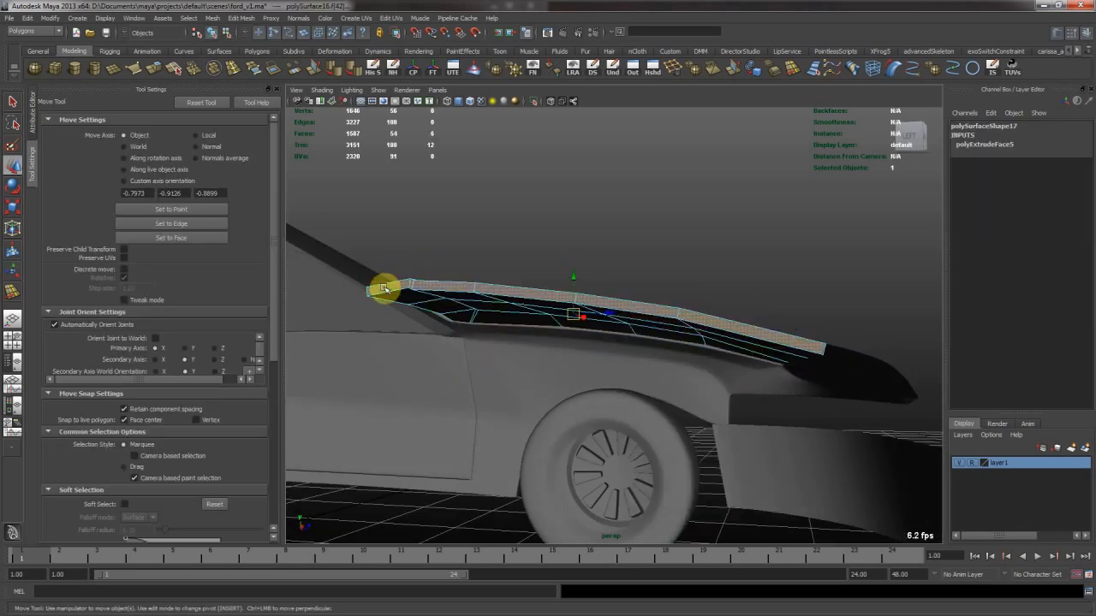
key("Delete")
Insert an edge loop close to the hood's front border
left_click_drag(511, 313, 528, 366, "alt")
left_click(665, 320)
left_click_drag(665, 321, 571, 350, "alt")
middle_click_drag(571, 350, 588, 330, "alt")
right_click_drag(587, 330, 604, 327, "alt")
left_click_drag(604, 327, 571, 303, "alt")
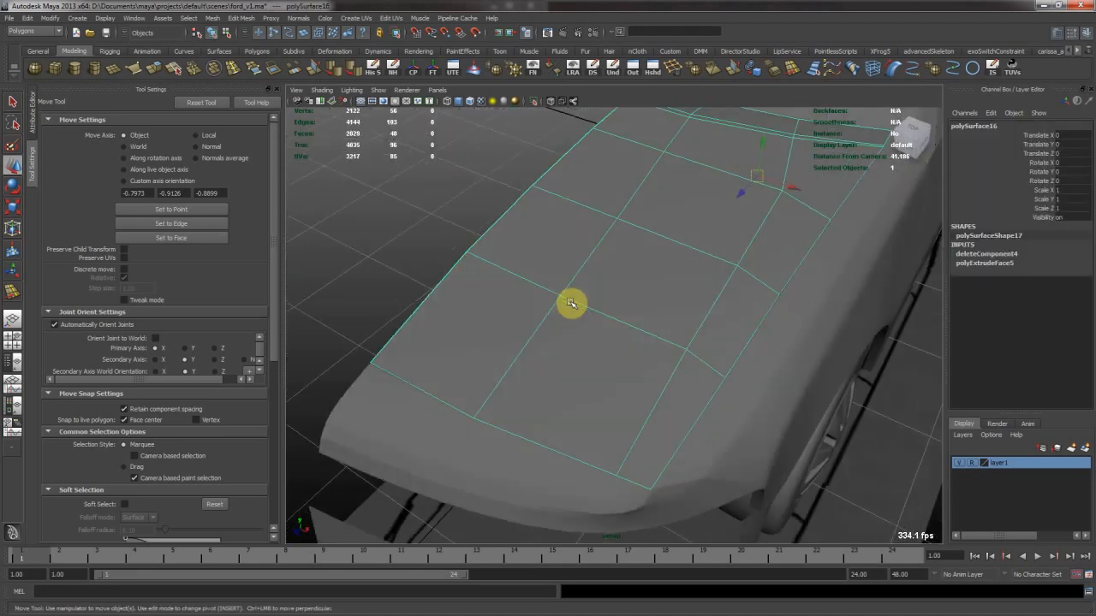
right_click_drag(523, 444, 577, 333, "alt")
left_click_drag(577, 333, 308, 135, "alt")
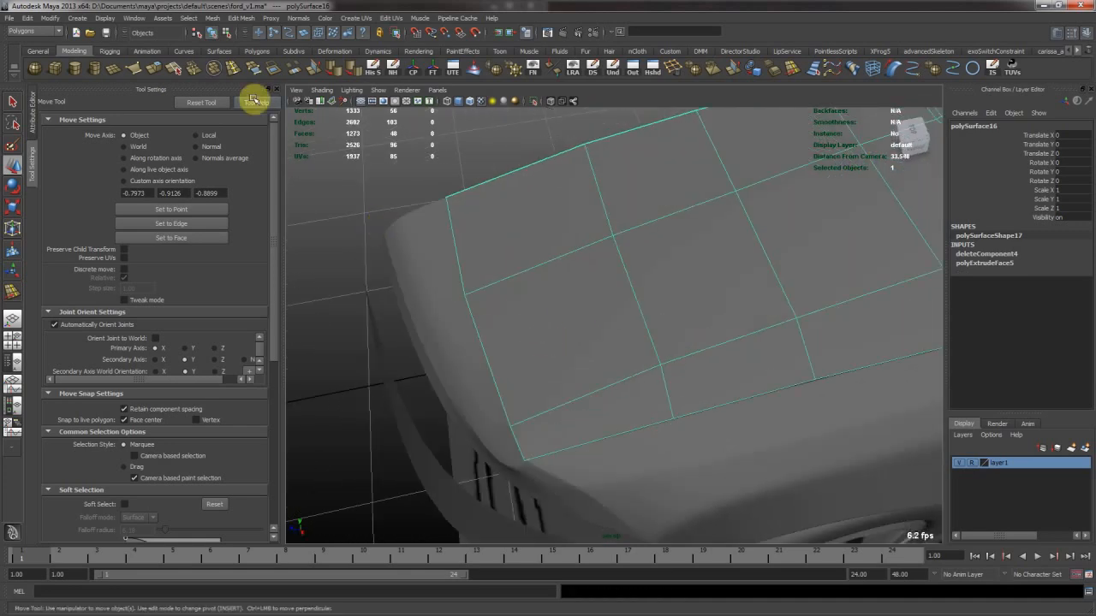
left_click(235, 70)
left_click_drag(562, 258, 516, 275)
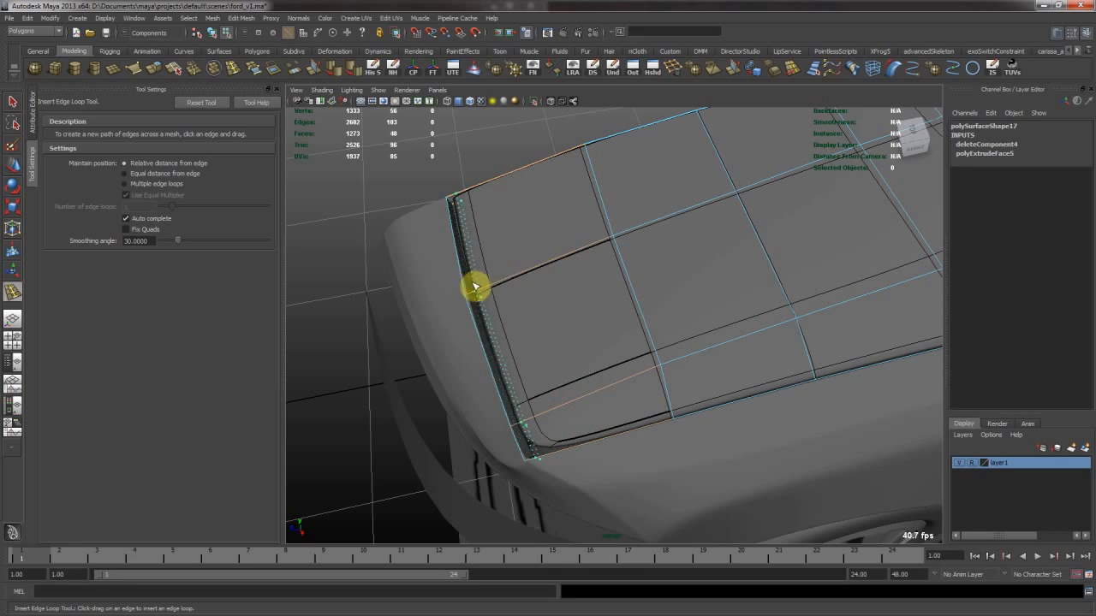
left_click_drag(471, 286, 472, 286)
Insert edge loops along the hood's outer side and rear borders
left_click_drag(560, 365, 712, 445, "alt")
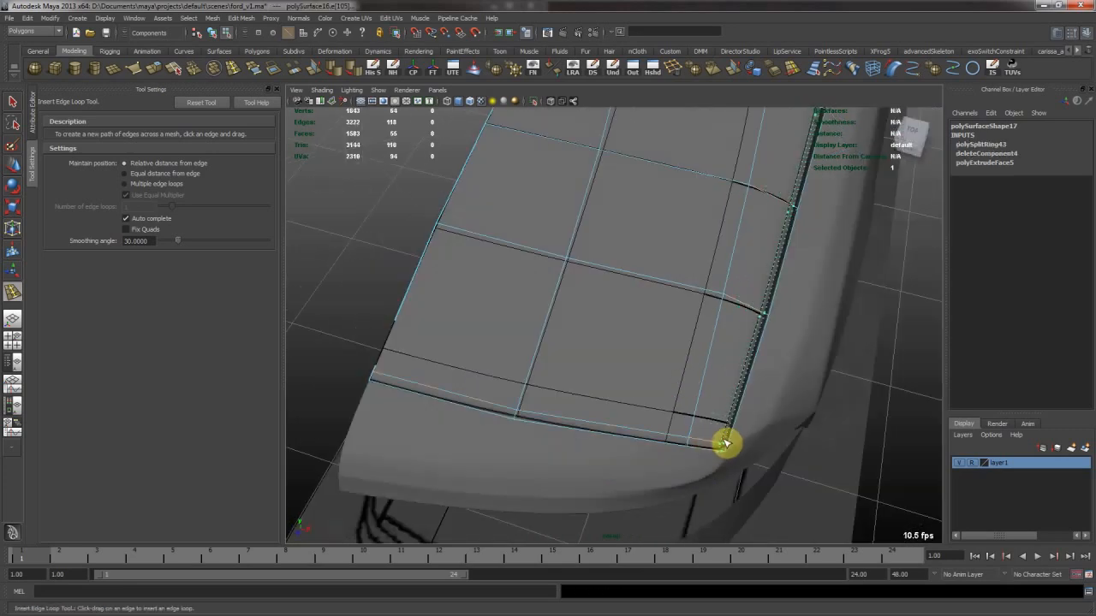
left_click_drag(723, 442, 723, 443)
left_click_drag(731, 359, 740, 405, "alt")
left_click_drag(740, 404, 606, 320, "alt")
right_click_drag(562, 343, 599, 305)
key("w")
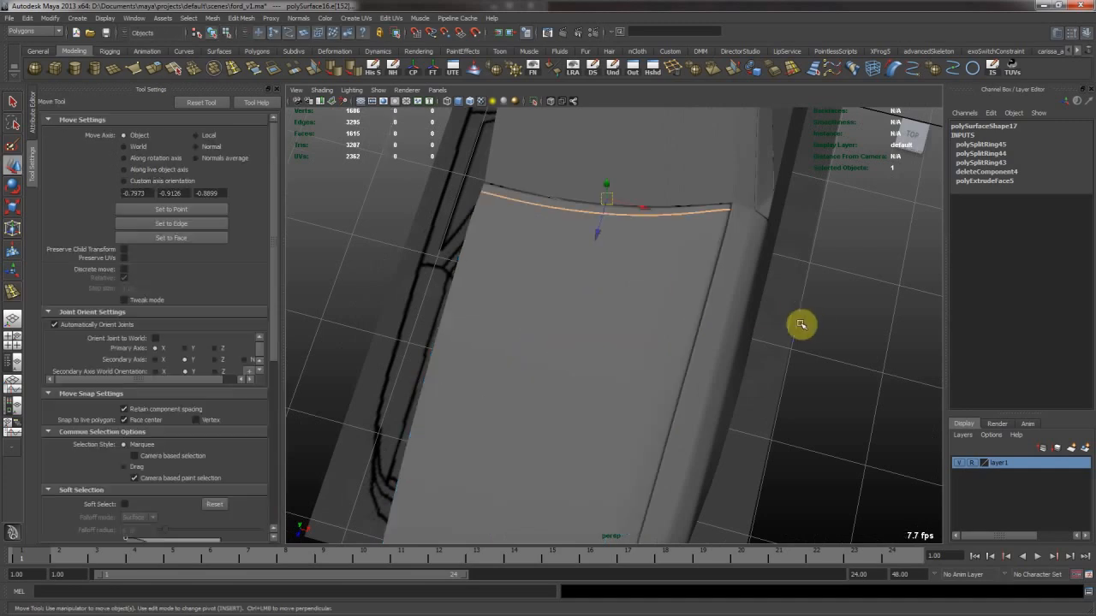
left_click(844, 333)
Insert an edge loop beside the crease near the hood's windshield end and display the hood smoothed
left_click_drag(844, 333, 634, 351, "alt")
left_click(611, 317)
right_click_drag(611, 317, 692, 354, "alt")
left_click_drag(692, 353, 592, 311, "alt")
key("y")
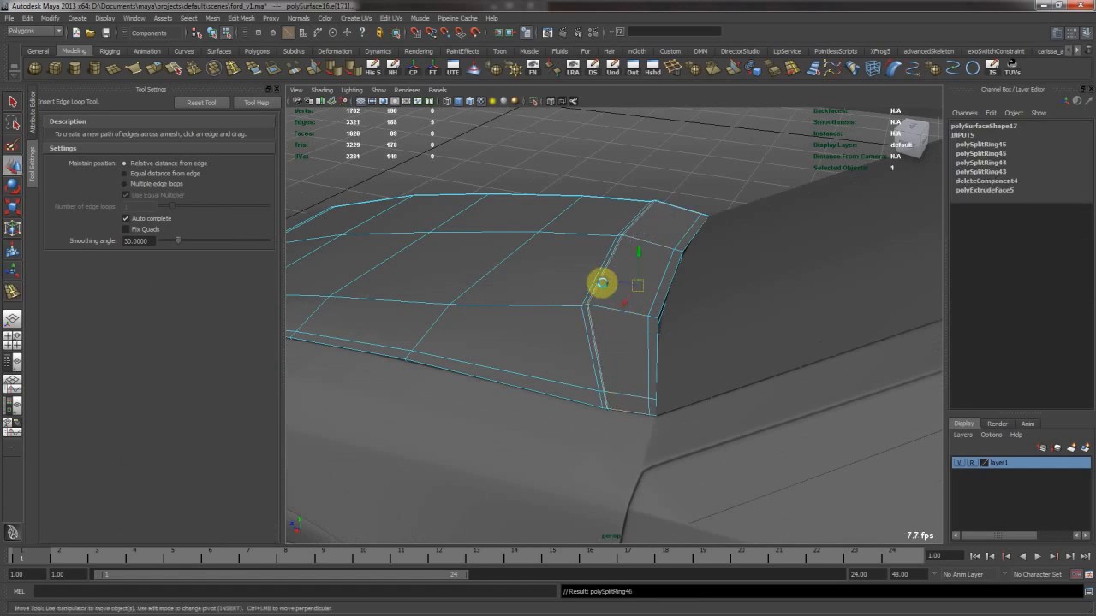
key("w")
key("3")
right_click_drag(629, 220, 574, 288)
left_click(694, 184)
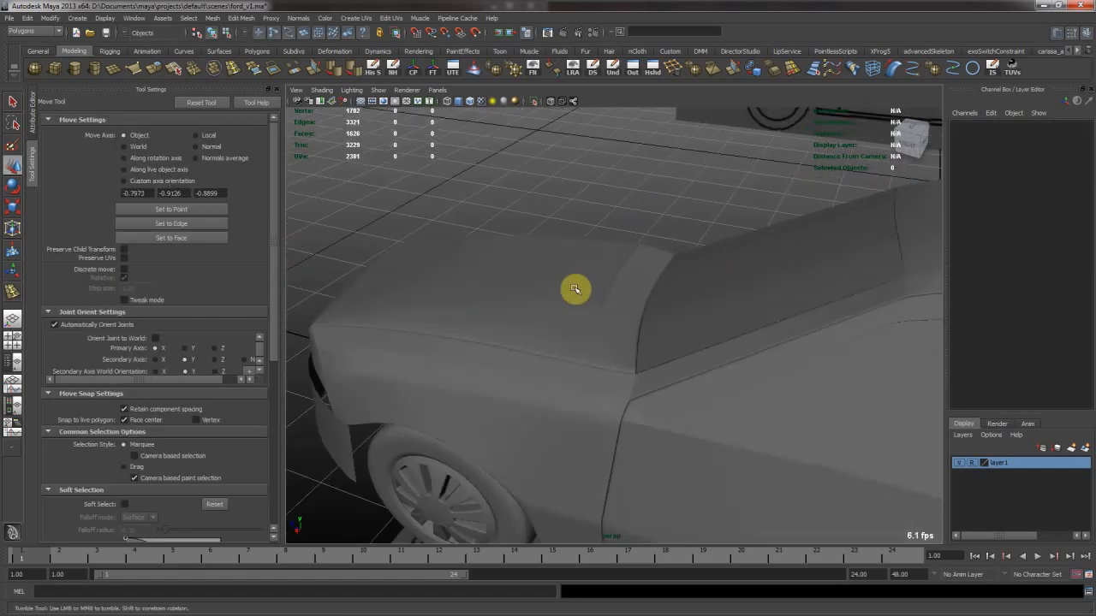
Examine the main body's front corner around the hood, comparing its smoothed and unsmoothed shape
left_click_drag(575, 288, 604, 268, "alt")
right_click_drag(604, 268, 533, 260, "alt")
mouse_move(532, 260)
left_mouse_down("alt")
mouse_move(548, 247)
mouse_move(724, 245)
mouse_move(765, 259)
mouse_move(769, 241)
mouse_move(665, 237)
mouse_move(553, 274)
mouse_move(511, 404)
left_mouse_up("alt")
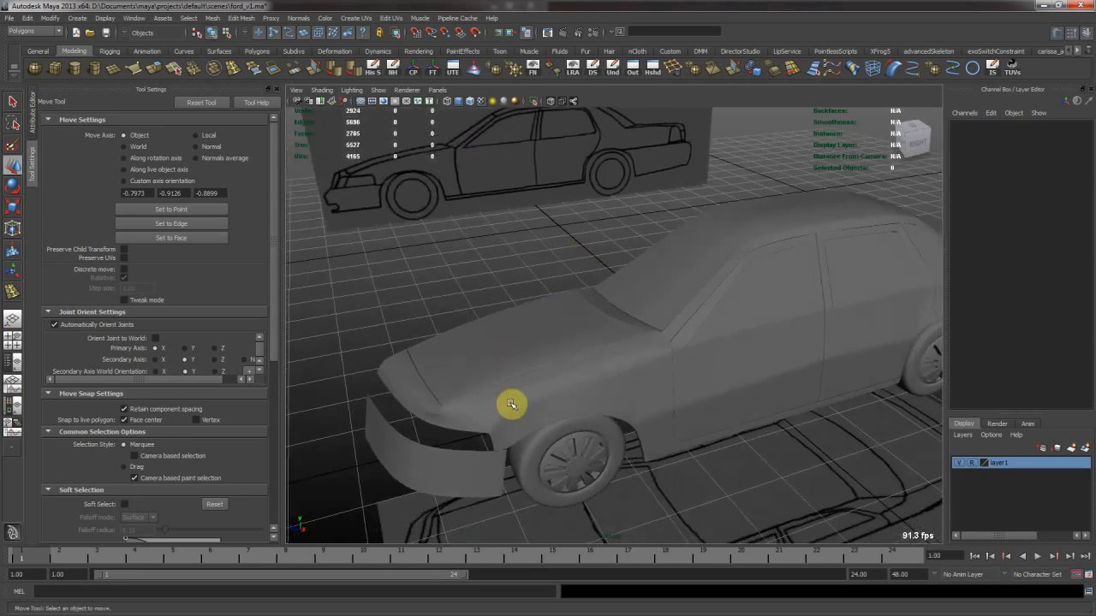
left_click(511, 404)
right_click_drag(438, 425, 638, 337, "alt")
left_click_drag(639, 338, 506, 408, "alt")
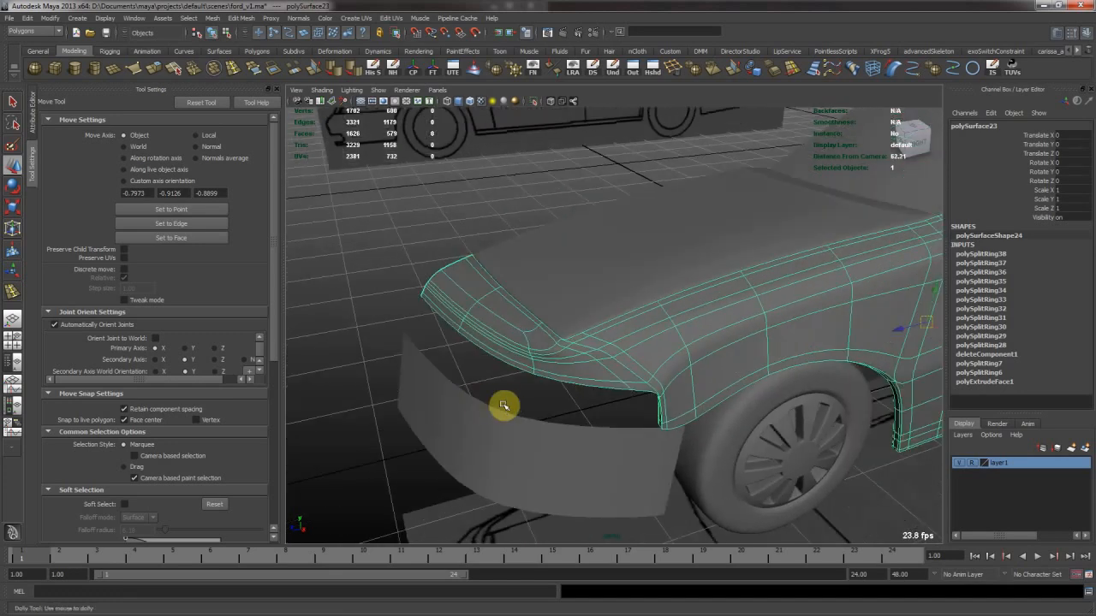
right_click_drag(506, 408, 594, 387, "alt")
key("1")
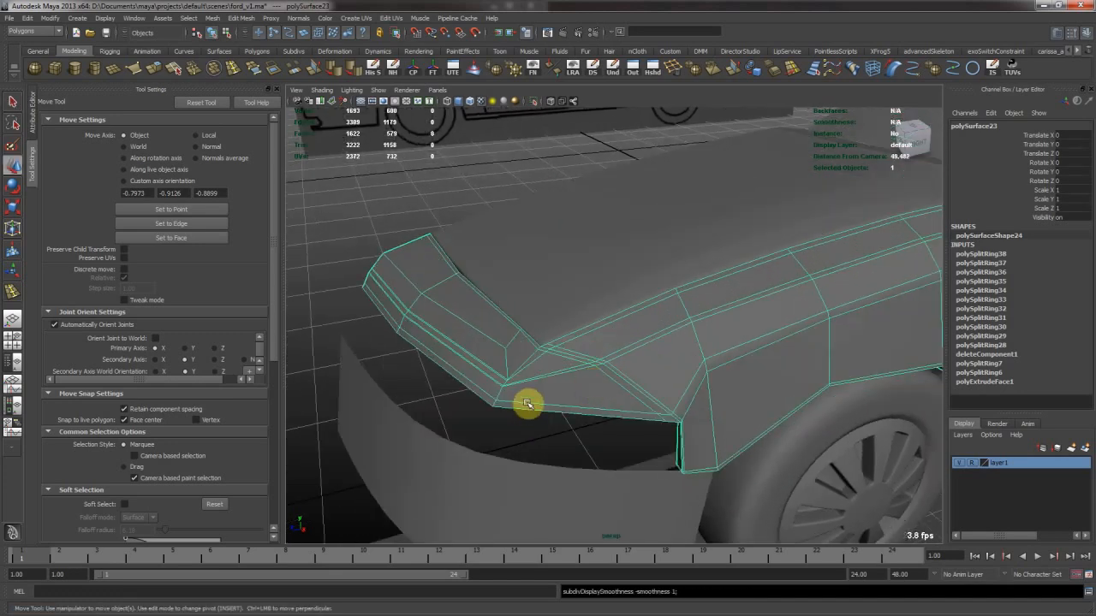
left_click_drag(527, 404, 690, 380, "alt")
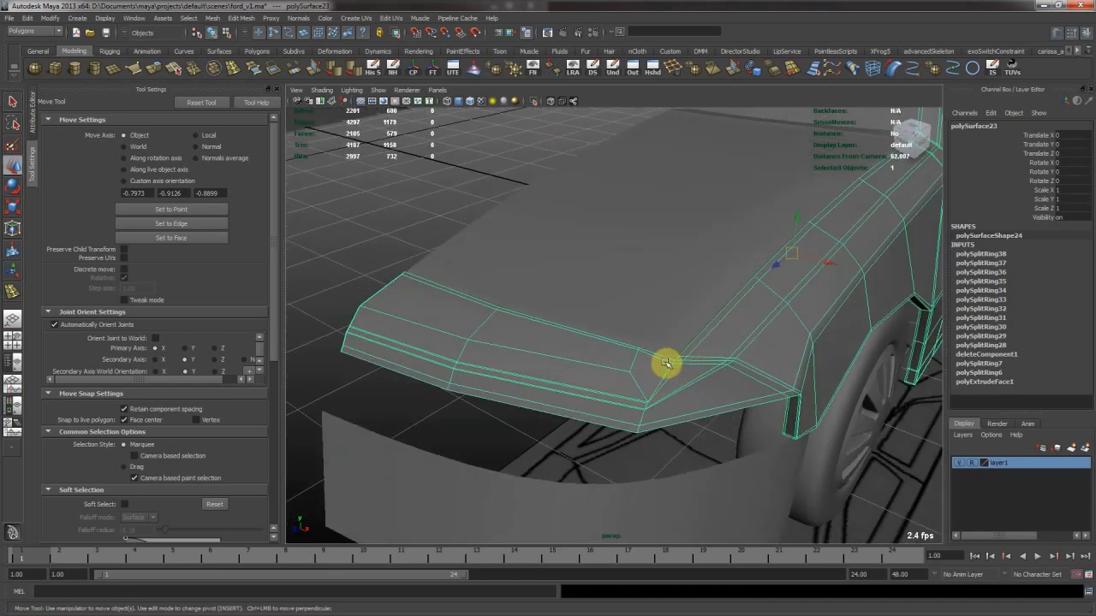
mouse_move(617, 384)
left_mouse_down("alt")
mouse_move(555, 345)
mouse_move(645, 381)
mouse_move(670, 434)
mouse_move(587, 399)
mouse_move(691, 366)
mouse_move(603, 370)
left_mouse_up("alt")
left_click(615, 401)
left_click(691, 366)
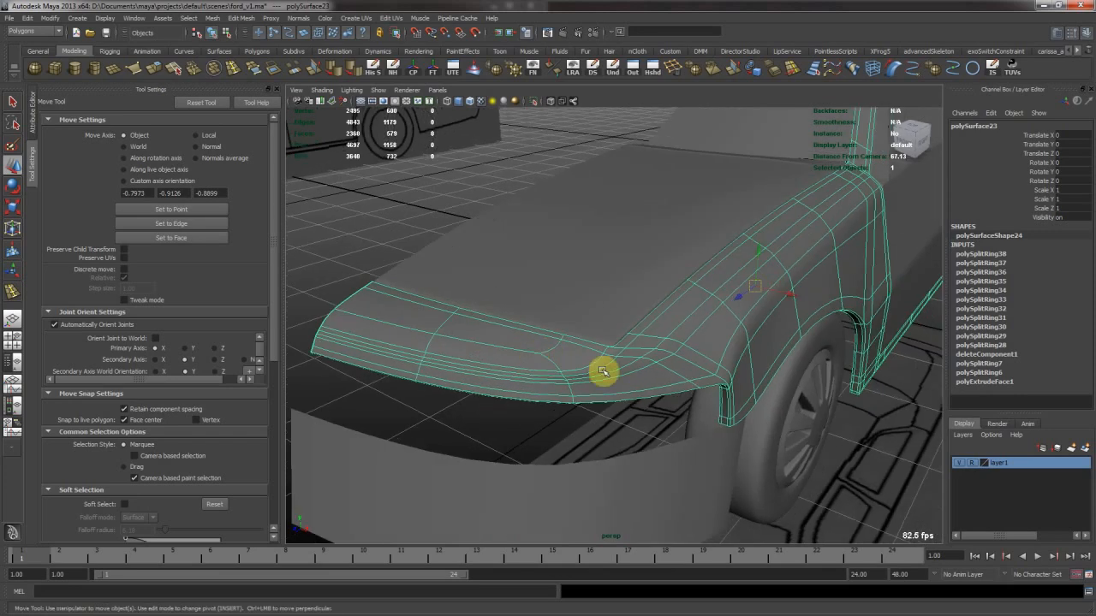
Scale the clustered vertices at the main body's front corner slightly apart, check the smoothed shape, and save the scene
right_click_drag(592, 379, 552, 379)
left_click_drag(563, 363, 608, 399)
key("f")
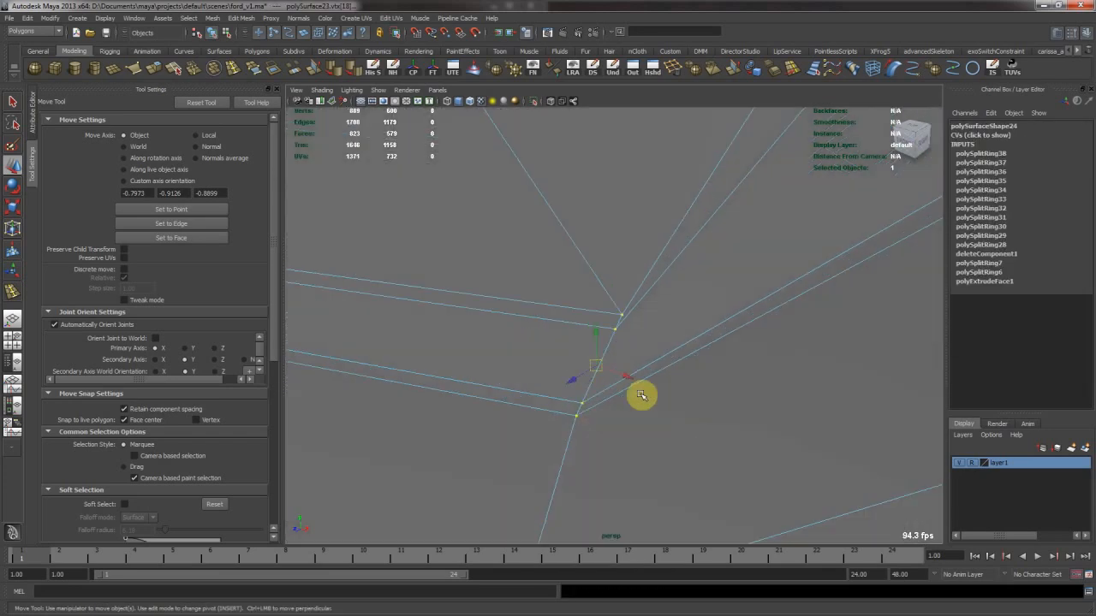
left_click_drag(531, 370, 557, 316, "alt")
key("e")
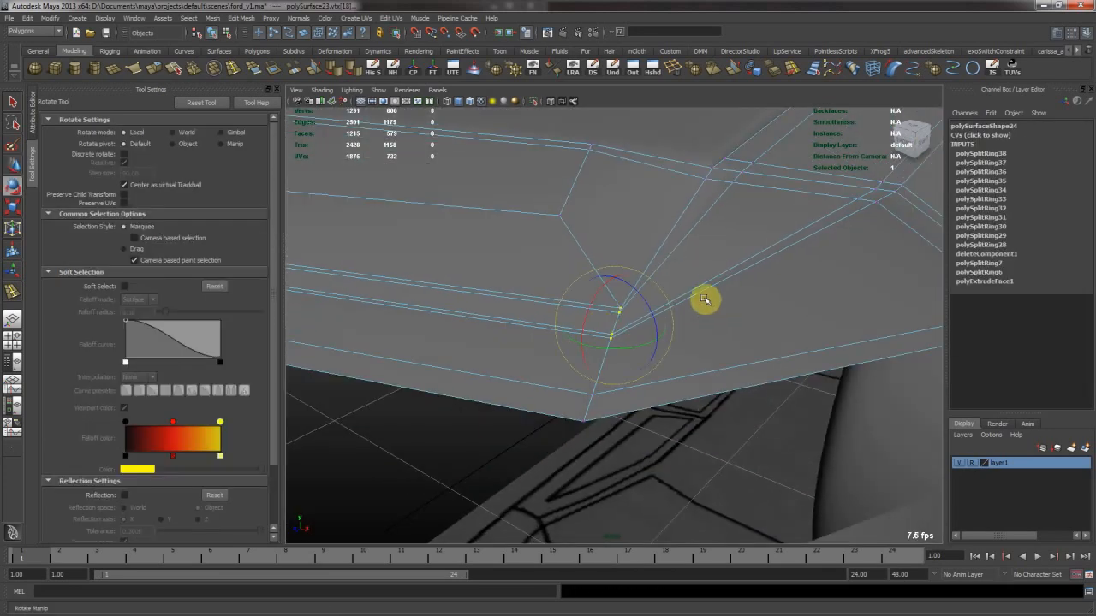
left_click_drag(690, 273, 733, 306, "alt")
key("r")
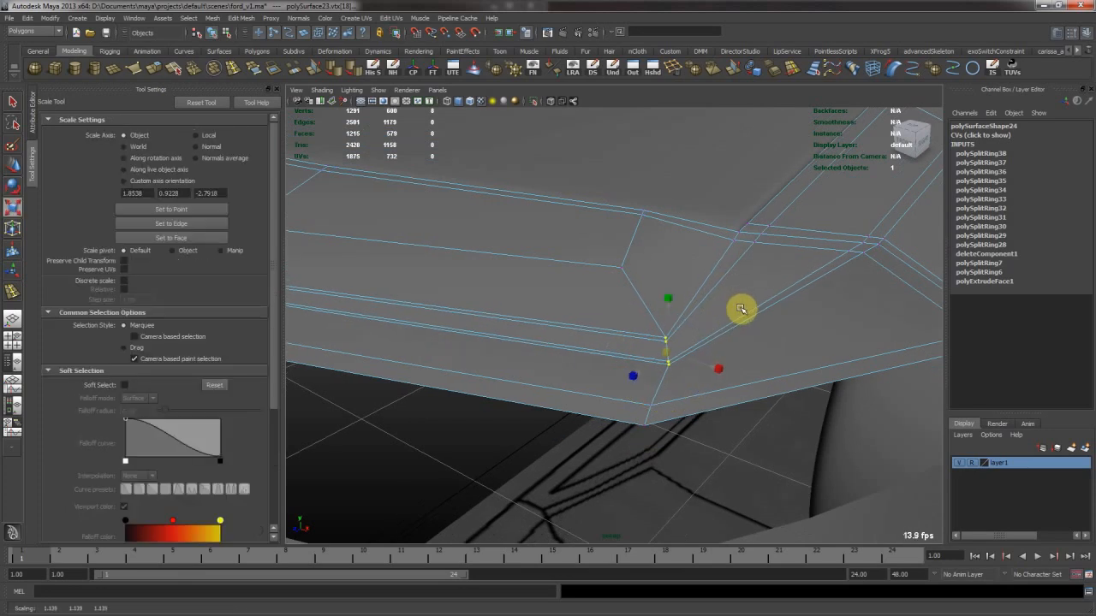
key("w")
left_click_drag(754, 304, 822, 290, "alt")
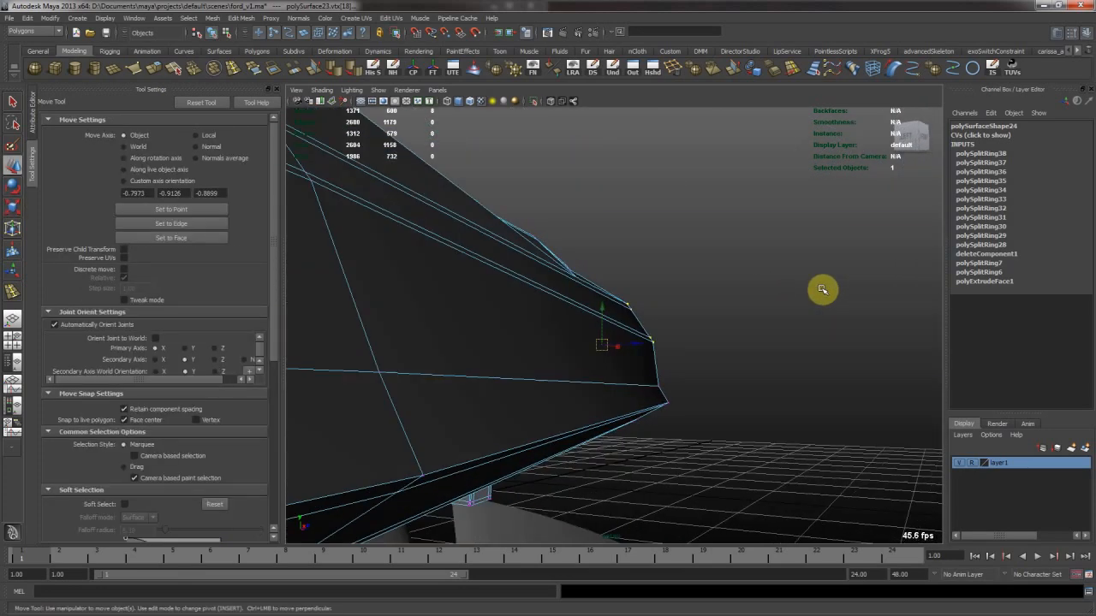
left_click_drag(698, 303, 628, 304, "alt")
right_click_drag(628, 304, 600, 298, "alt")
left_click_drag(600, 298, 664, 305, "alt")
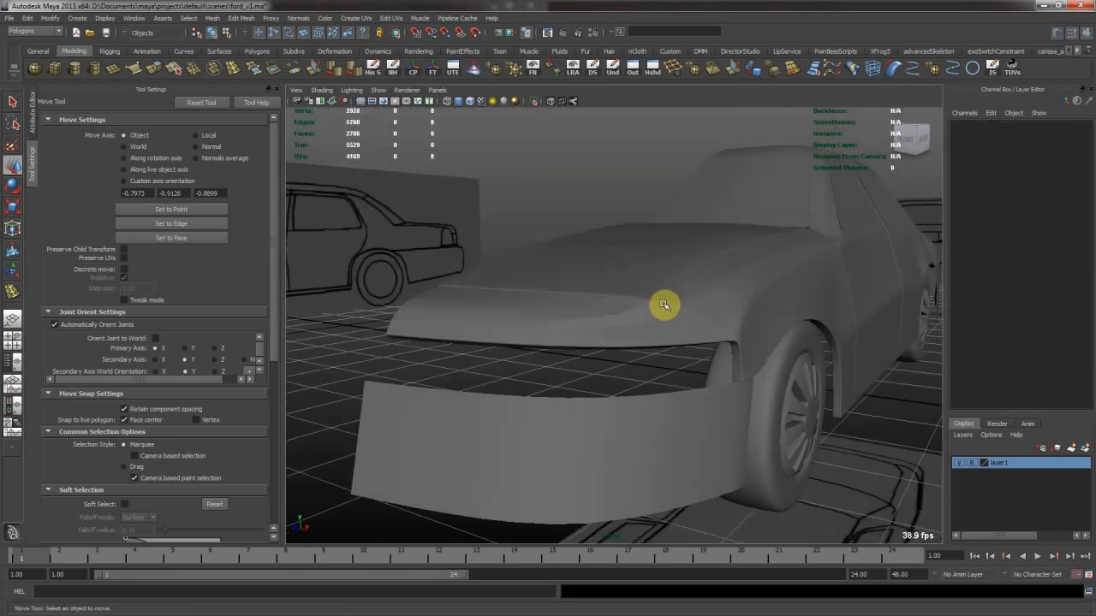
right_click_drag(639, 276, 598, 260, "alt")
key("ctrl+s")
Examine the bumper, windshield, roof and door panels around the car to identify which parts still lack thickness
left_click_drag(802, 283, 443, 338, "alt")
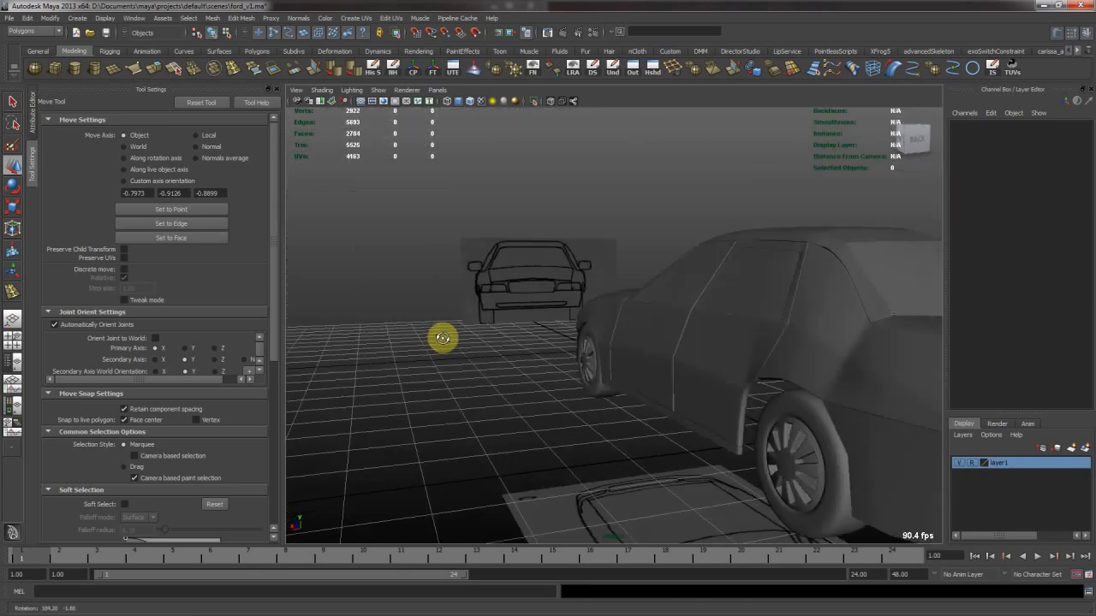
left_click(455, 374)
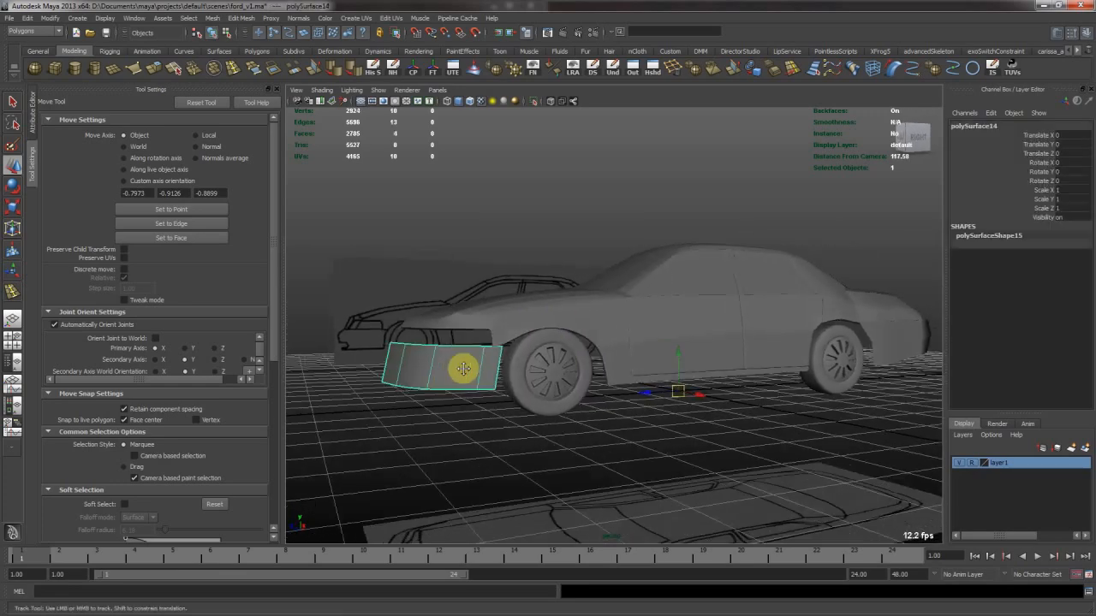
left_click_drag(737, 333, 615, 321, "alt")
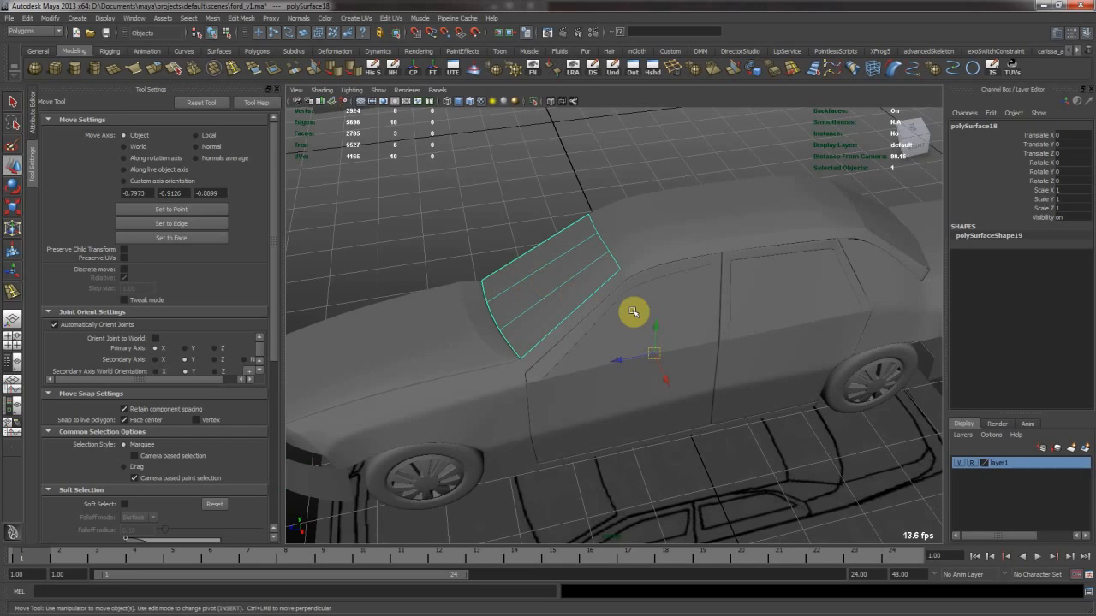
left_click(773, 297, "shift")
left_click_drag(773, 297, 662, 267, "alt")
left_click(679, 266)
left_click_drag(760, 265, 626, 255, "alt")
left_click(570, 225)
middle_click_drag(754, 296, 599, 305, "alt")
right_click_drag(599, 306, 653, 338, "alt")
left_click_drag(653, 338, 756, 334, "alt")
left_click(631, 308)
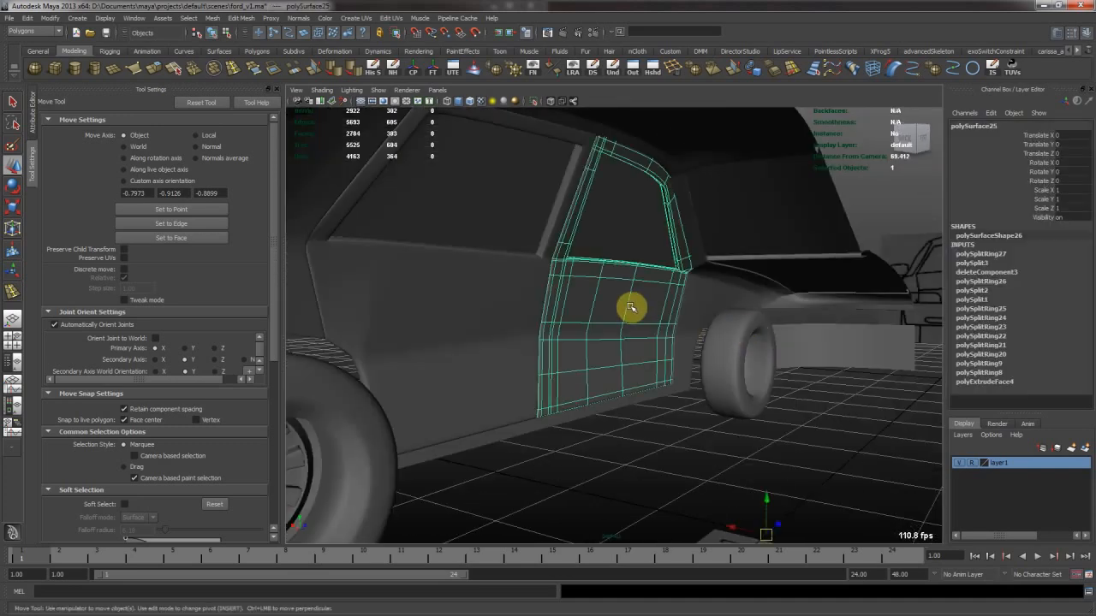
left_click_drag(549, 298, 544, 326, "alt")
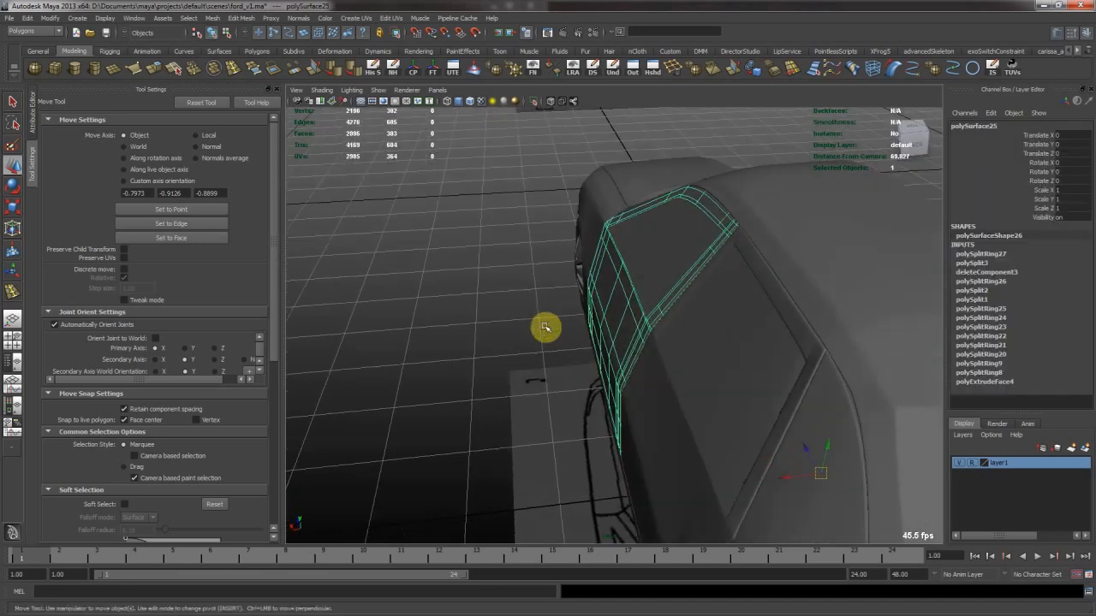
left_click_drag(662, 275, 758, 287, "alt")
left_click(716, 306)
left_click_drag(633, 296, 565, 265, "alt")
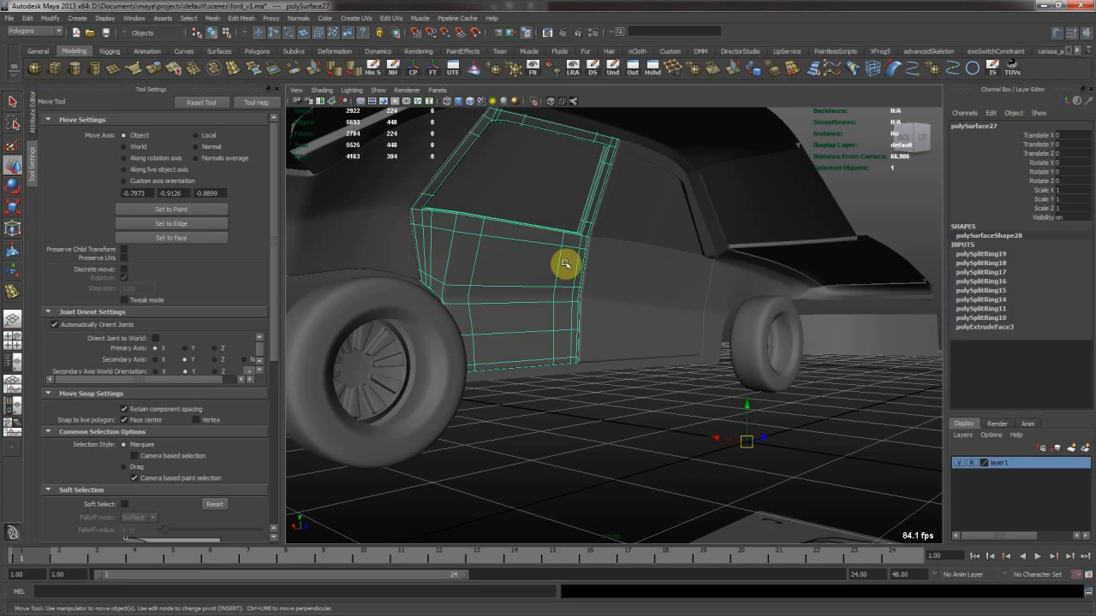
Extrude the faces of the front and rear bumpers together to give them thickness, with a local Z translation of -1.374
left_click_drag(400, 222, 467, 216, "alt")
left_click(582, 379)
left_click_drag(582, 379, 586, 329, "alt")
left_click(677, 386)
left_click_drag(559, 385, 770, 379, "alt")
left_click_drag(390, 407, 477, 391, "alt")
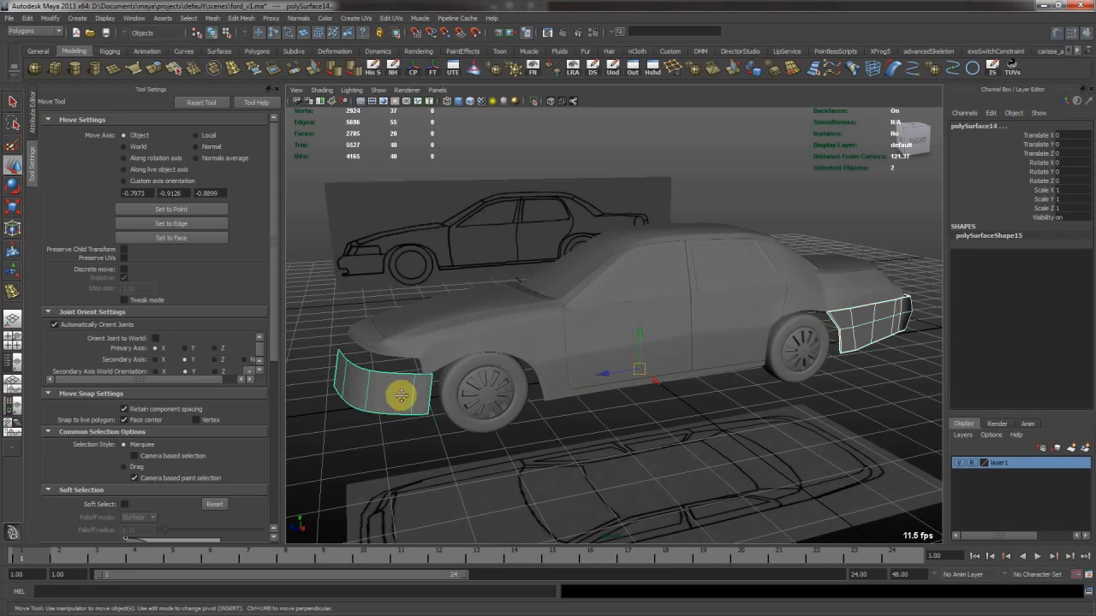
left_click_drag(395, 400, 318, 158, "alt")
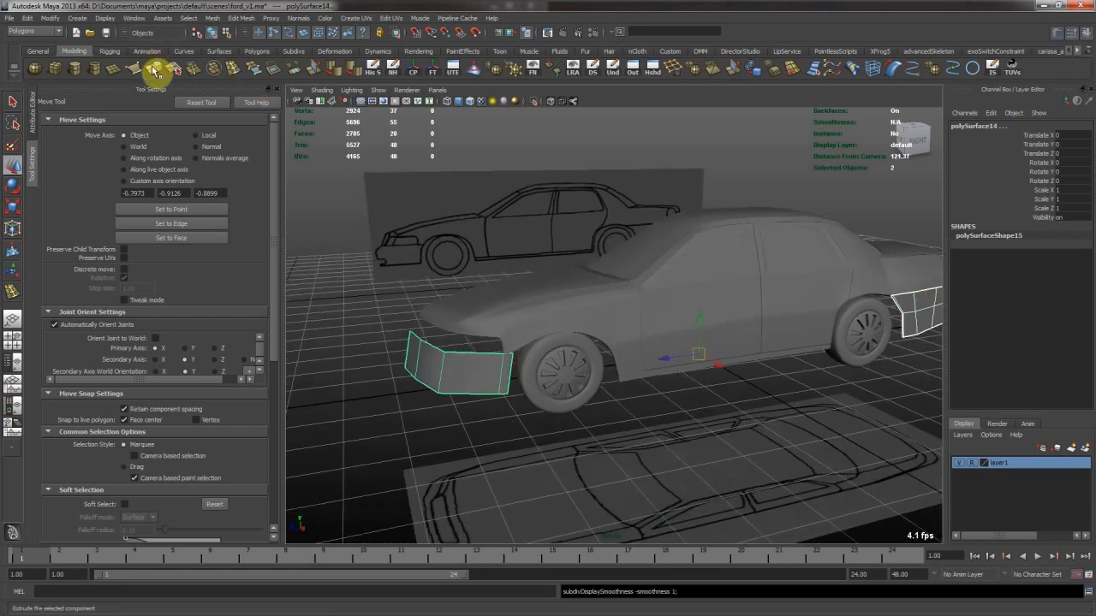
key("ctrl+e")
left_click_drag(531, 367, 536, 419, "alt")
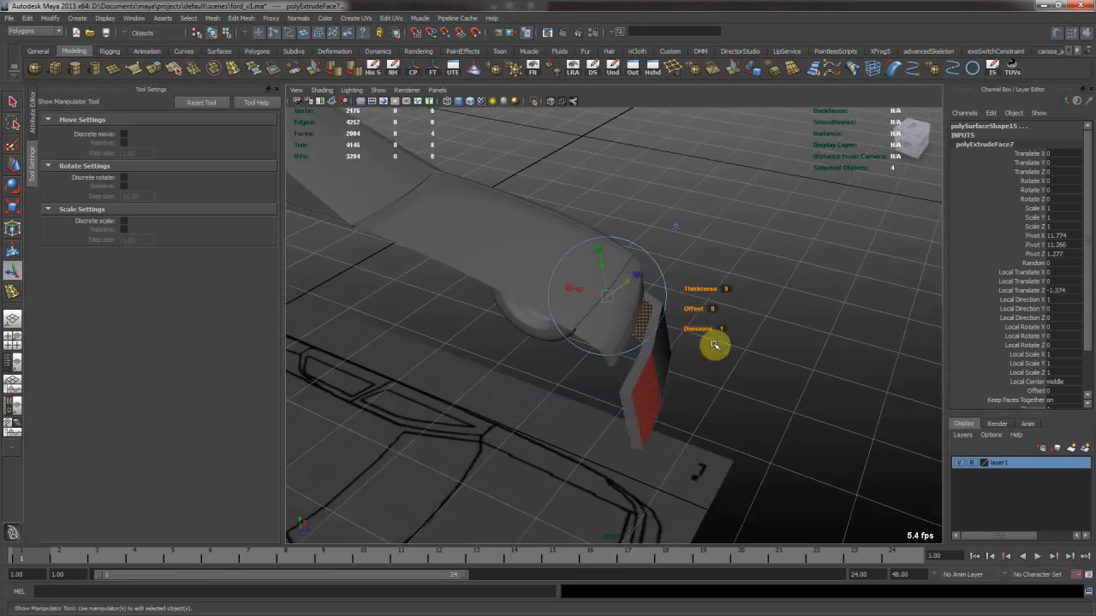
Delete the thickness faces that cap the front and rear bumpers at the car's centre line
right_click_drag(713, 345, 713, 347)
left_click(638, 407)
left_click(598, 414)
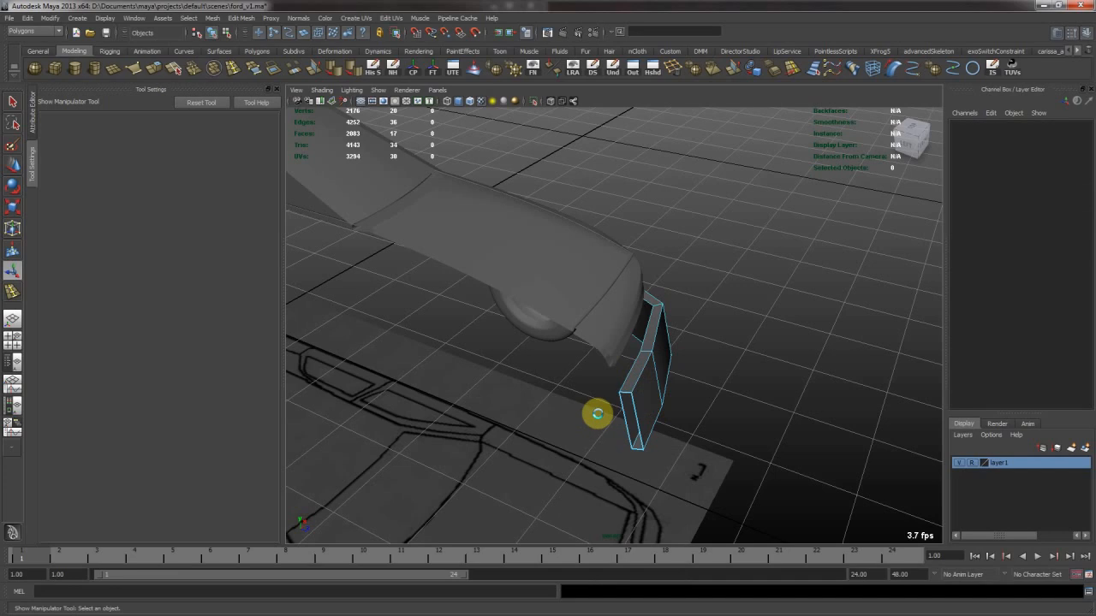
left_click(665, 349)
left_click_drag(665, 350, 602, 350, "alt")
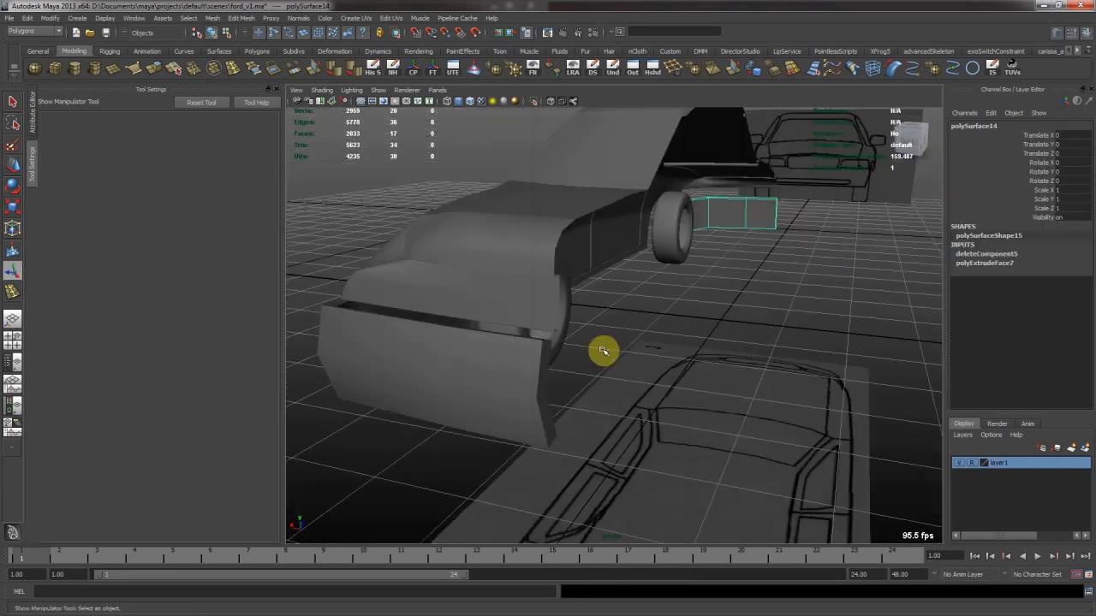
right_click_drag(510, 372, 511, 405)
left_click(546, 364)
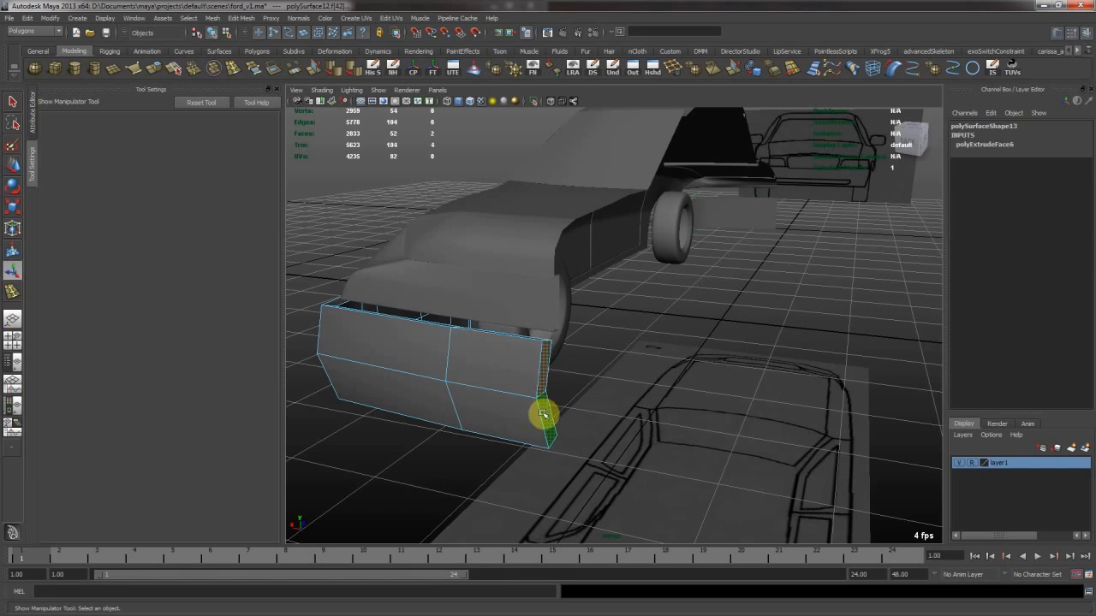
key("Delete")
Insert edge loops close to the rear bumper's lower and upper borders and display the bumper smoothed
right_click_drag(473, 402, 524, 358)
left_click(496, 377)
left_click_drag(497, 376, 662, 333, "alt")
middle_click_drag(662, 333, 539, 395, "alt")
right_click_drag(540, 396, 585, 385, "alt")
left_click(697, 447)
left_click_drag(697, 448, 665, 386, "alt")
left_click(717, 400)
right_click_drag(665, 386, 315, 176, "alt")
left_click(234, 71)
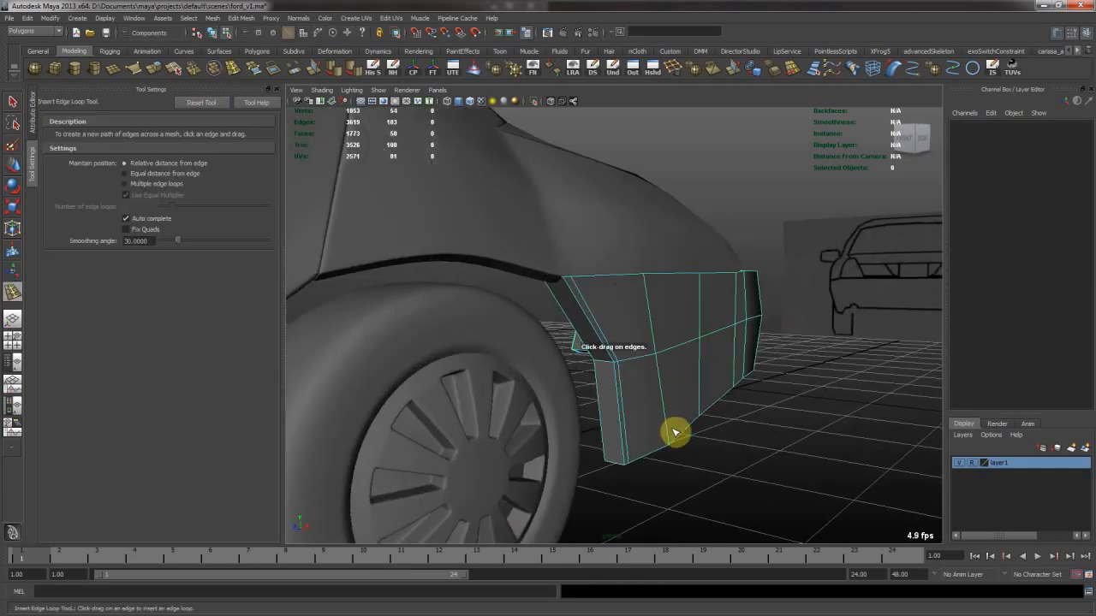
left_click_drag(624, 441, 629, 460)
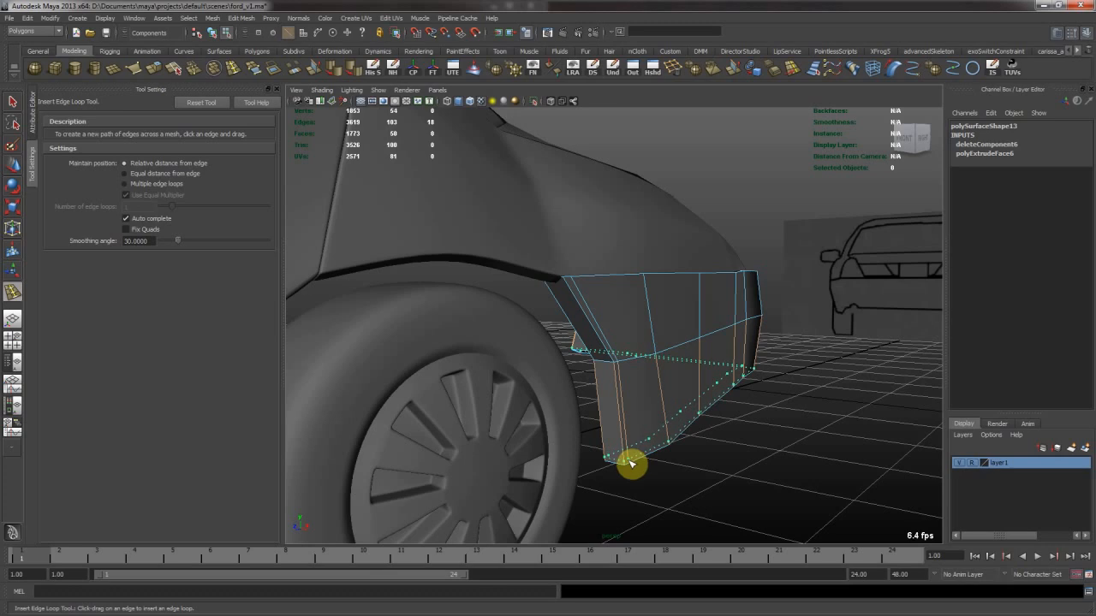
left_click_drag(569, 282, 570, 283)
left_click_drag(570, 284, 707, 382, "alt")
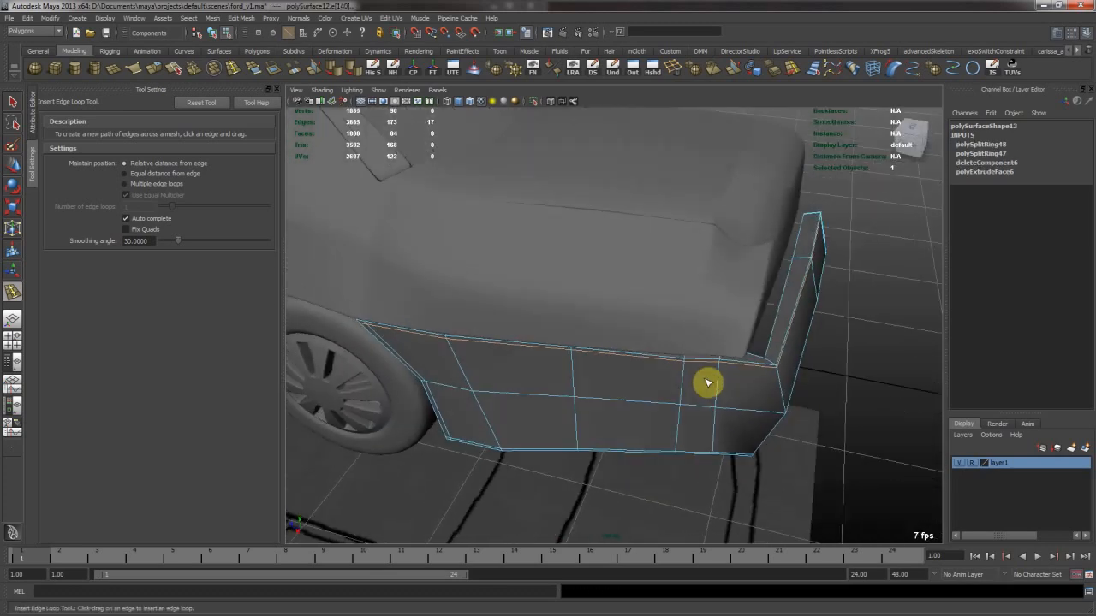
key("w")
key("3")
Insert edge loops near the front bumper's upper, lower and wheel-side borders and display the bumper smoothed
left_click(812, 382)
right_click_drag(812, 382, 736, 354, "alt")
left_click_drag(736, 354, 639, 306, "alt")
left_click_drag(722, 331, 482, 362, "alt")
left_click(457, 363)
key("f")
key("3")
left_click_drag(748, 330, 660, 307, "alt")
key("1")
key("y")
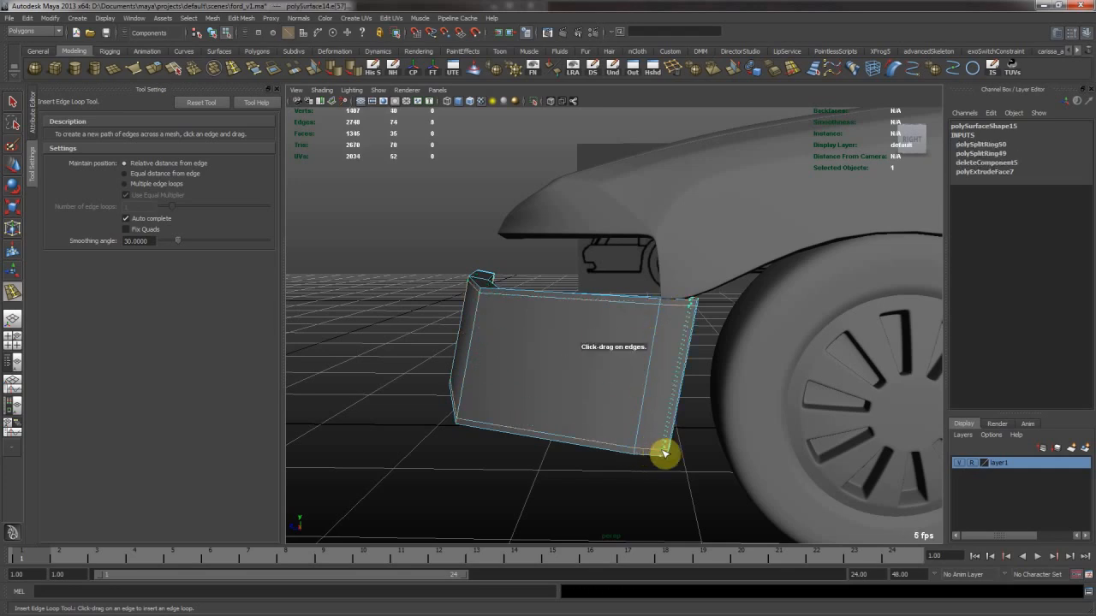
key("F8")
left_click(643, 367)
key("3")
Check the front bumper's outer vertices and its fit with the body from several sides, and save the scene
left_click(545, 453)
right_click_drag(545, 453, 552, 370, "alt")
left_click_drag(552, 370, 634, 333, "alt")
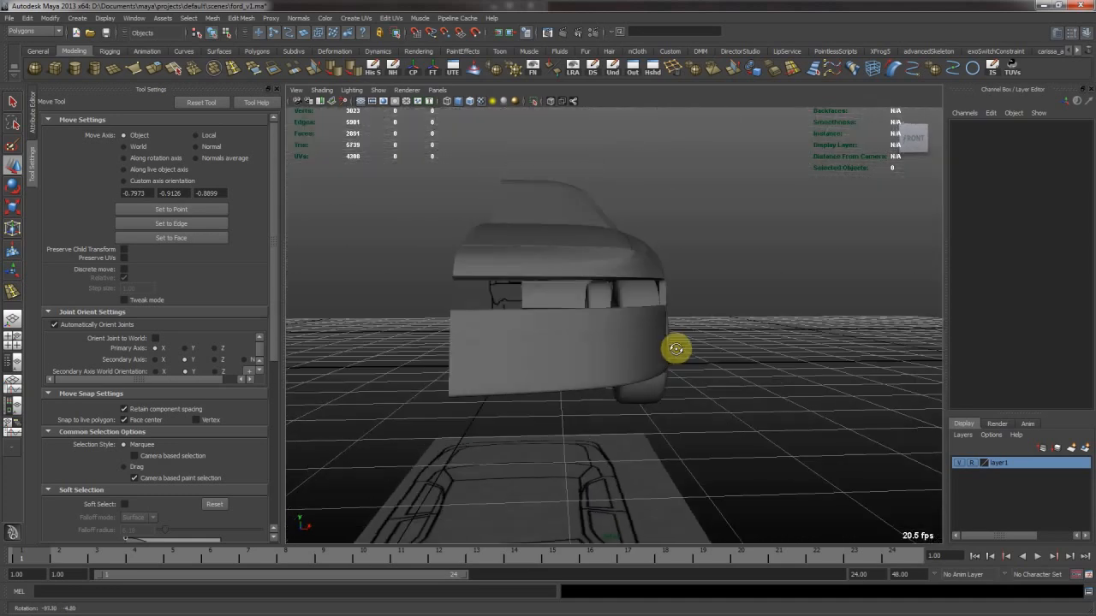
left_click(536, 294)
right_click_drag(634, 332, 585, 332)
left_click_drag(536, 292, 674, 452)
left_click_drag(673, 452, 653, 321, "alt")
left_click(834, 292)
left_click_drag(834, 293, 622, 292, "alt")
right_click_drag(621, 292, 539, 295, "alt")
left_click_drag(540, 296, 613, 336, "alt")
right_click_drag(646, 390, 637, 303, "alt")
middle_click_drag(638, 303, 587, 310, "alt")
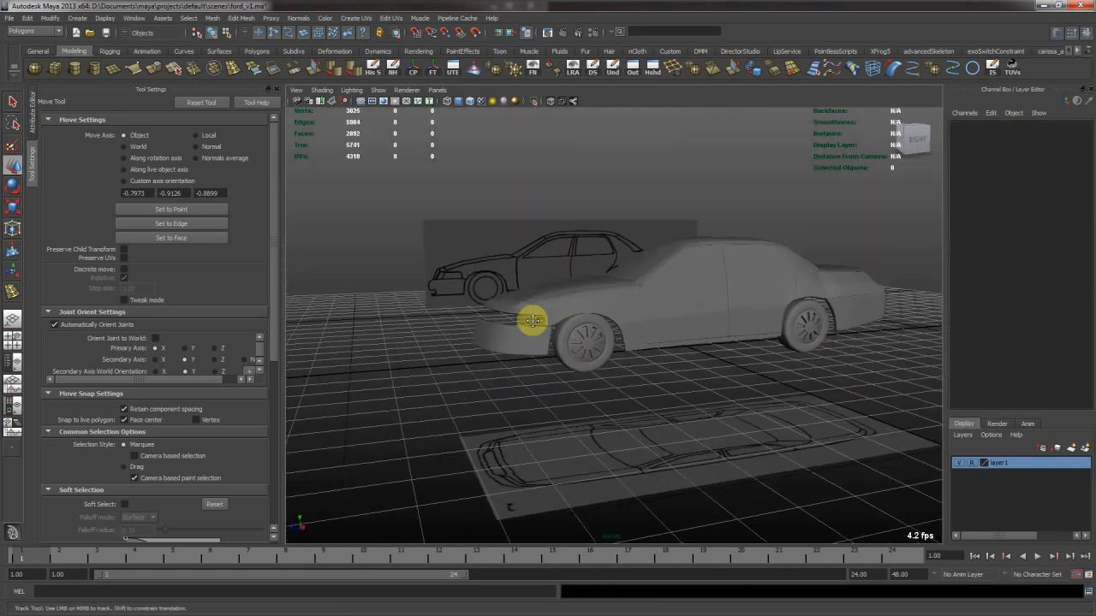
left_click_drag(604, 338, 584, 351, "alt")
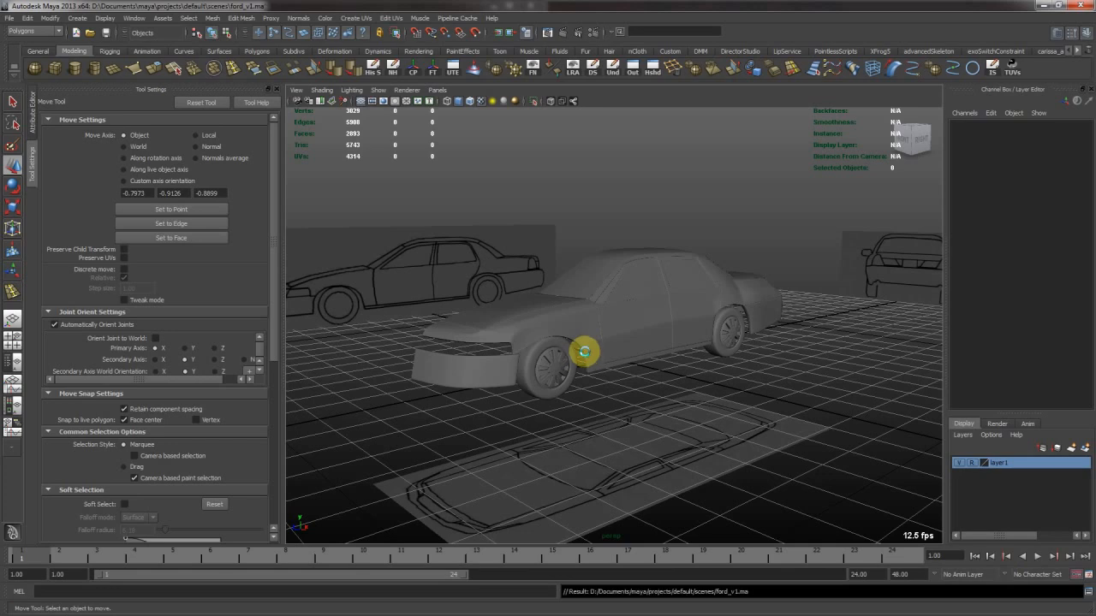
left_click_drag(608, 314, 616, 337, "alt")
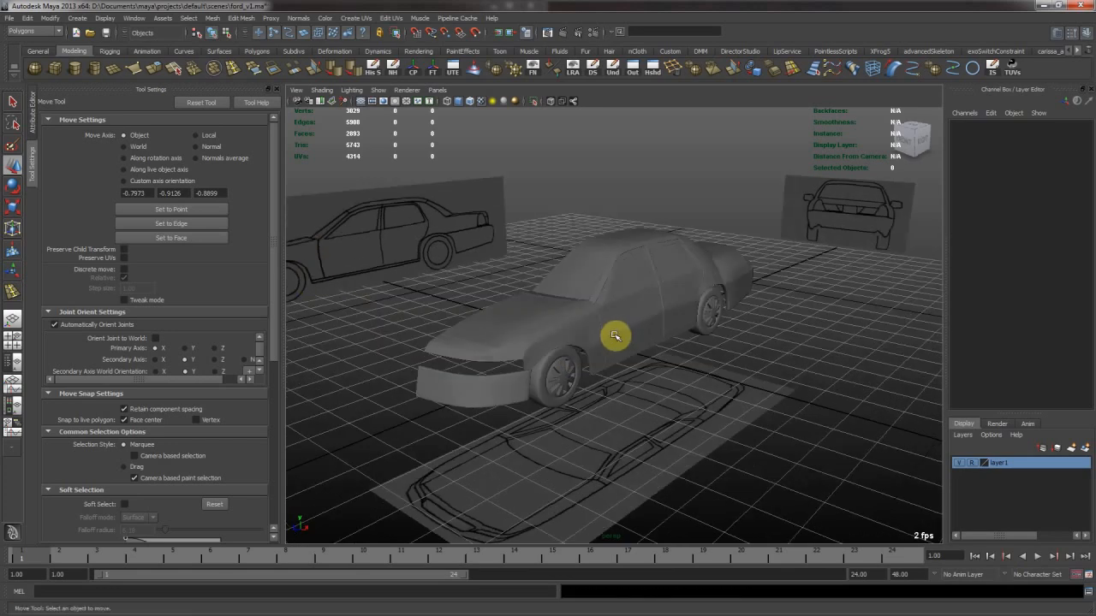
Select the hood, main body, both bumpers, rear window and trunk lid, and delete their construction history
left_click(558, 302)
mouse_move(562, 298)
left_mouse_down("alt")
mouse_move(606, 340)
mouse_move(562, 300)
left_mouse_up("alt")
left_click(564, 216, "shift")
left_click(465, 380, "shift")
left_click_drag(665, 340, 647, 321, "alt")
left_click(763, 306, "shift")
left_click(764, 305, "shift")
left_click(778, 277, "shift")
left_click_drag(765, 301, 694, 362, "alt")
left_click(690, 411, "shift")
left_click_drag(693, 406, 686, 335, "alt")
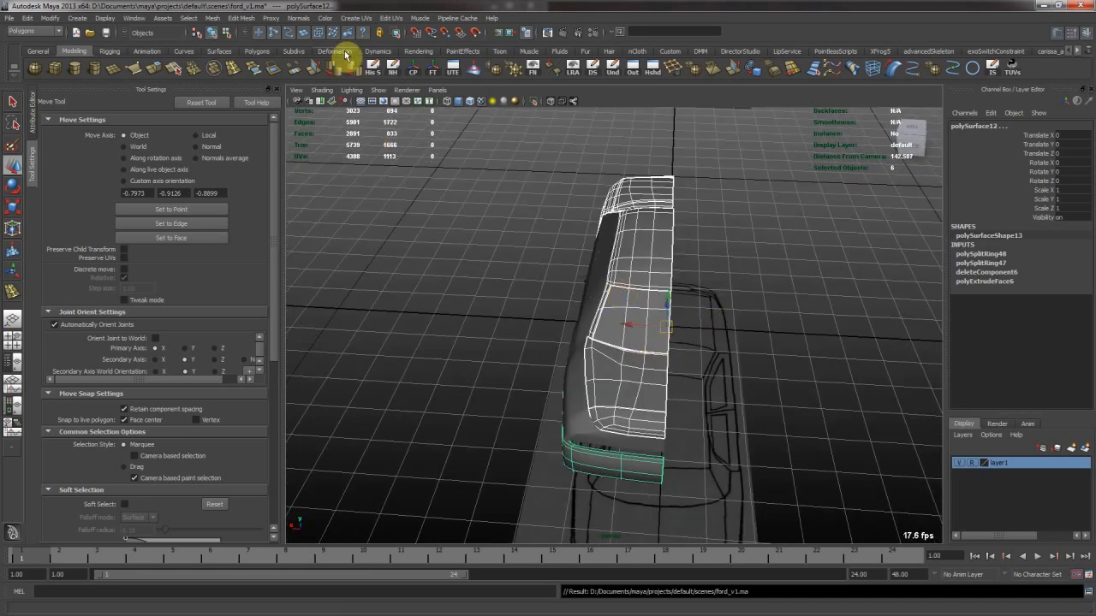
left_click(372, 68)
Duplicate the six selected parts and mirror the copies to the other half of the car with Scale X -1
key("ctrl+d")
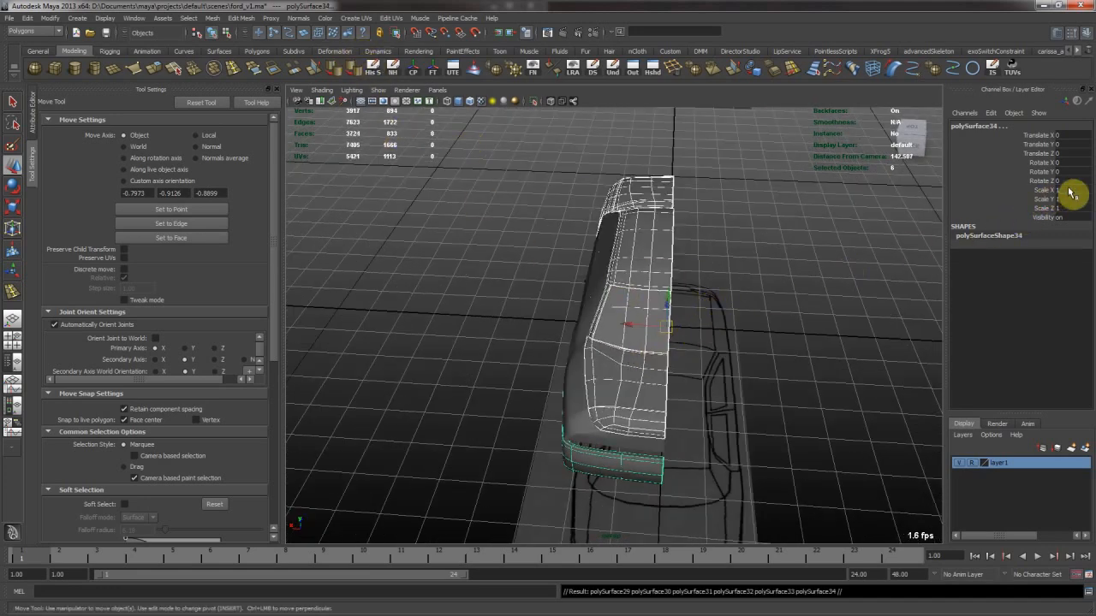
left_click(832, 301)
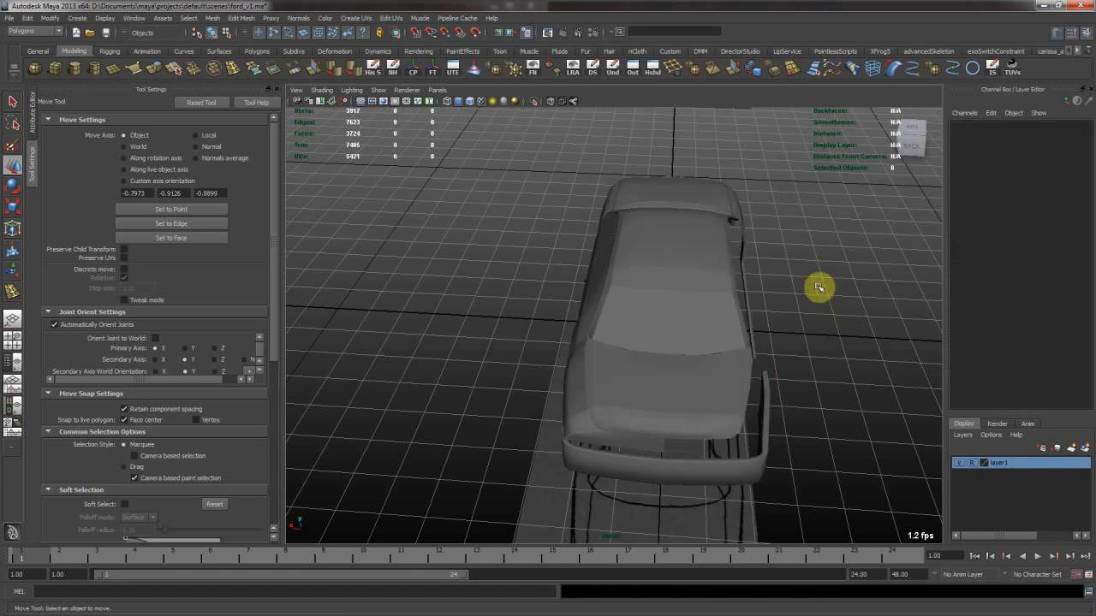
Combine the original hood half and its mirrored copy into one mesh
left_click_drag(768, 345, 601, 258, "alt")
middle_click_drag(602, 259, 571, 325, "alt")
left_click(626, 384)
left_click(567, 310, "shift")
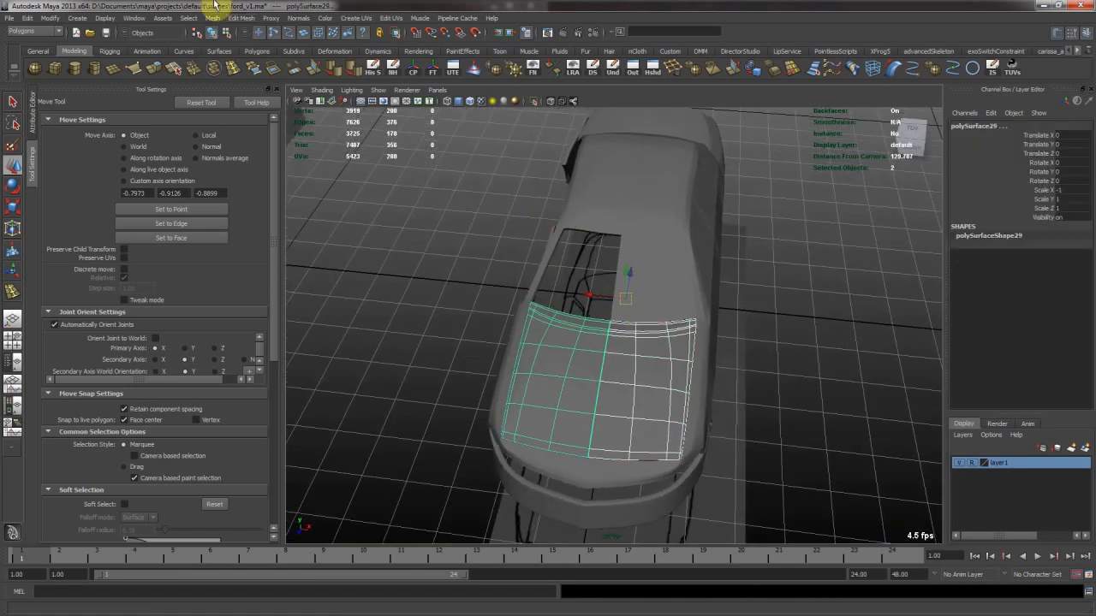
left_click(206, 19)
left_click(228, 35)
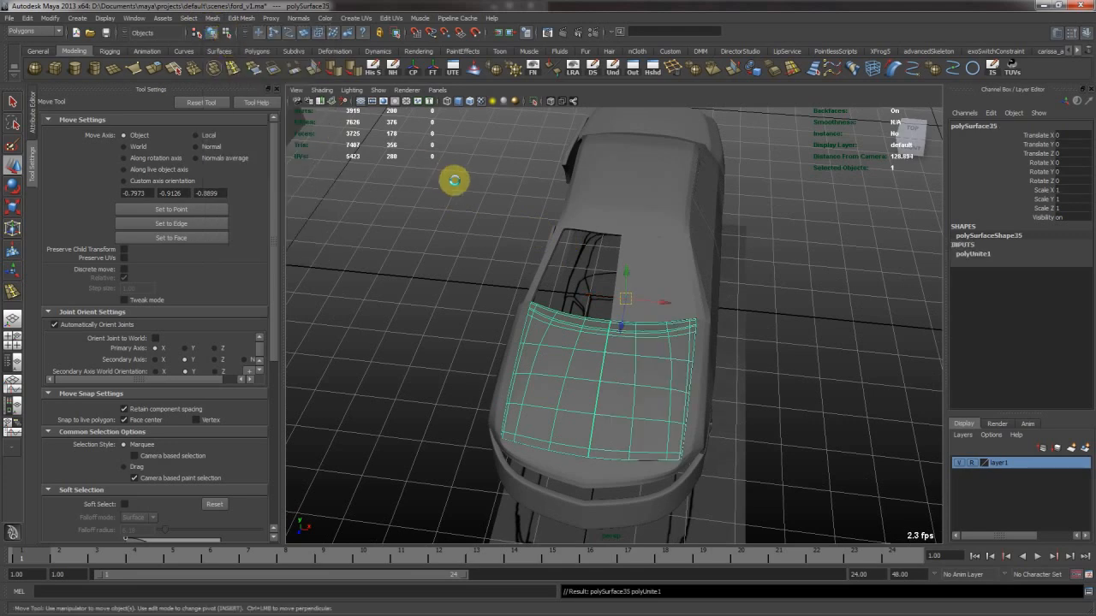
Combine the two main body halves into one mesh, and the two front bumper halves into another
left_click(636, 208)
left_click(604, 201, "shift")
key("g")
left_click(618, 514, "shift")
key("g")
Combine the two trunk lid halves into one mesh, and the two rear bumper halves into another
left_click_drag(547, 333, 584, 449, "alt")
right_click_drag(638, 443, 574, 402, "alt")
left_click(596, 299)
left_click(572, 526)
left_click(661, 184)
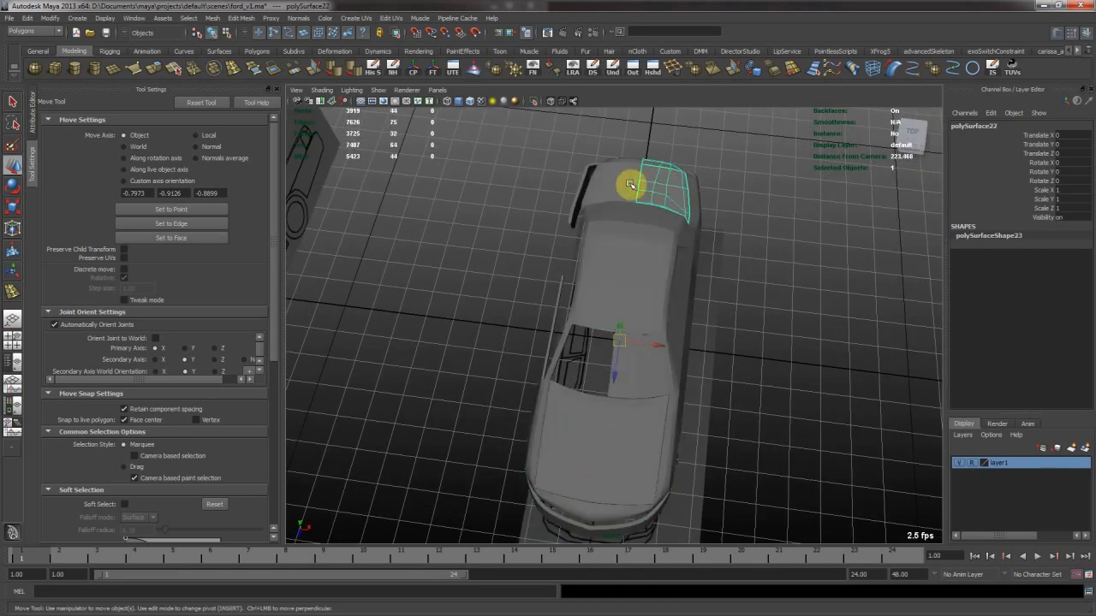
left_click(698, 204)
left_click_drag(765, 232, 638, 343, "alt")
left_click(571, 283, "shift")
right_click_drag(638, 343, 728, 367, "shift")
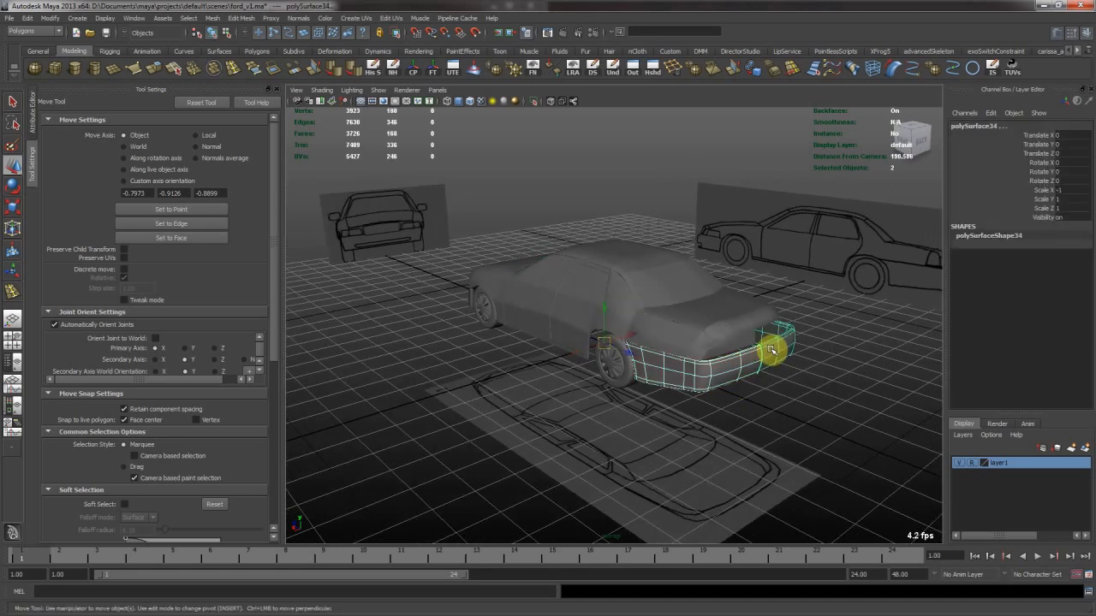
left_click(687, 369)
left_click_drag(687, 369, 702, 374, "alt")
Duplicate the rear quarter panel and windshield half, and mirror the copies with Scale X -1
left_click(668, 317)
left_click_drag(665, 313, 588, 323, "alt")
left_click(540, 309, "shift")
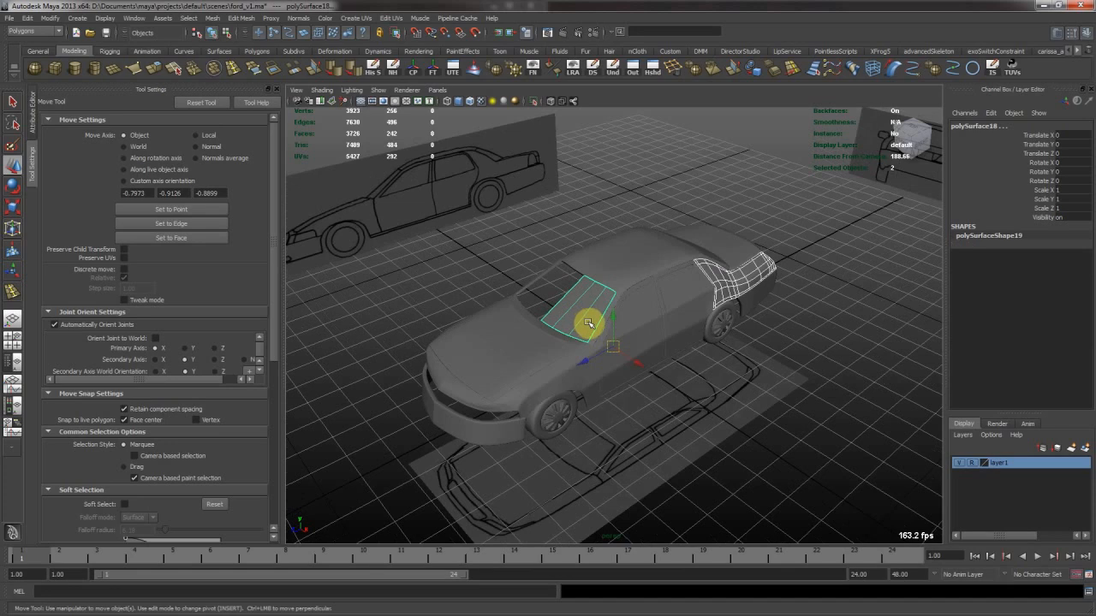
key("ctrl+d")
left_click(1072, 191)
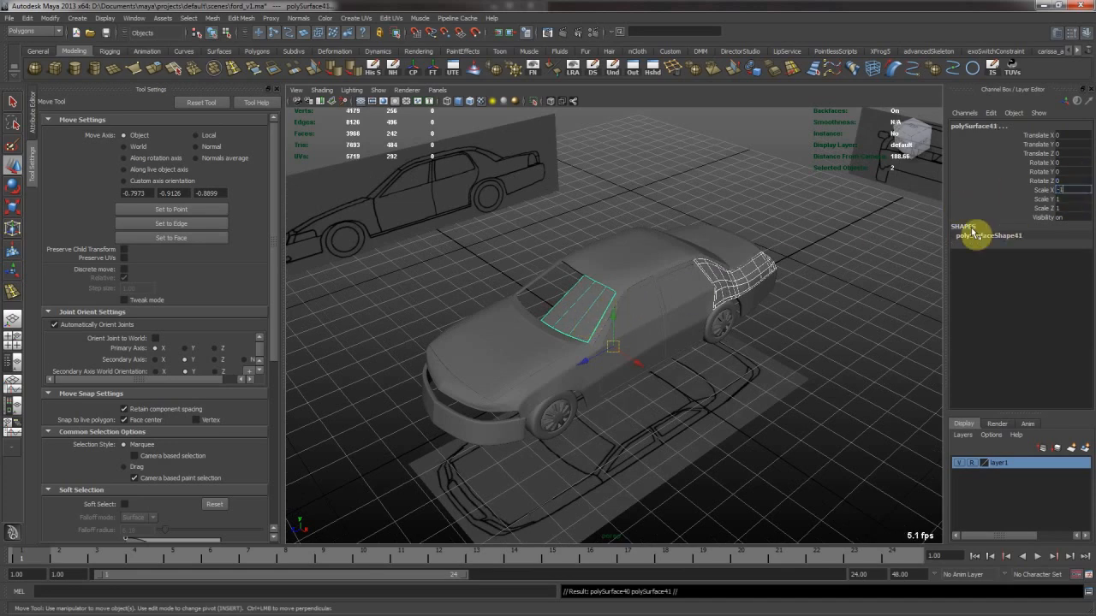
key("Return")
Combine the two windshield halves into one mesh, and the two rear quarter panels into another
left_click_drag(514, 239, 588, 308, "alt")
left_click(589, 308)
left_click(552, 310, "shift")
left_click(222, 19)
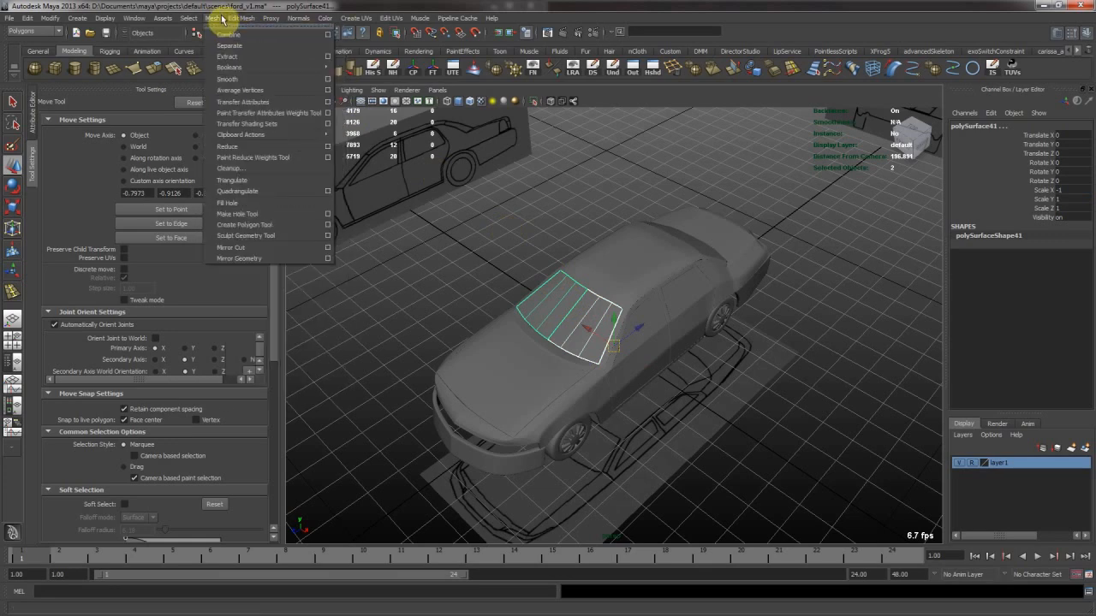
left_click(224, 31)
left_click_drag(603, 255, 716, 391, "alt")
left_click(764, 362)
left_click(715, 399, "shift")
left_click(774, 375)
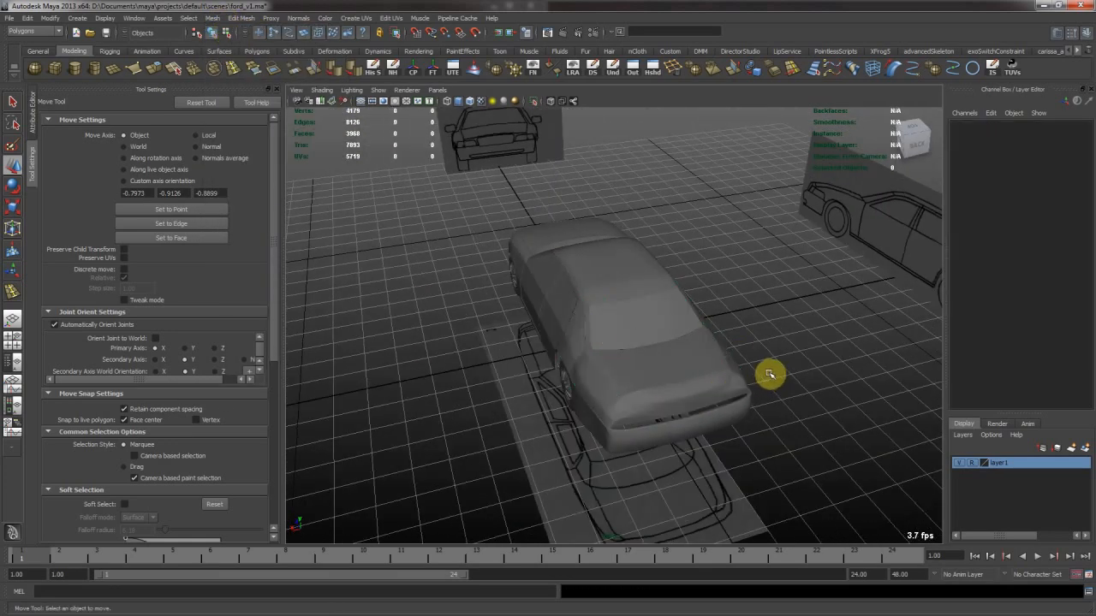
Merge the edges along the centre seam of the combined hood
left_click_drag(606, 391, 824, 340, "alt")
right_click_drag(824, 340, 760, 362, "alt")
left_click_drag(760, 362, 727, 378, "alt")
left_click(559, 418)
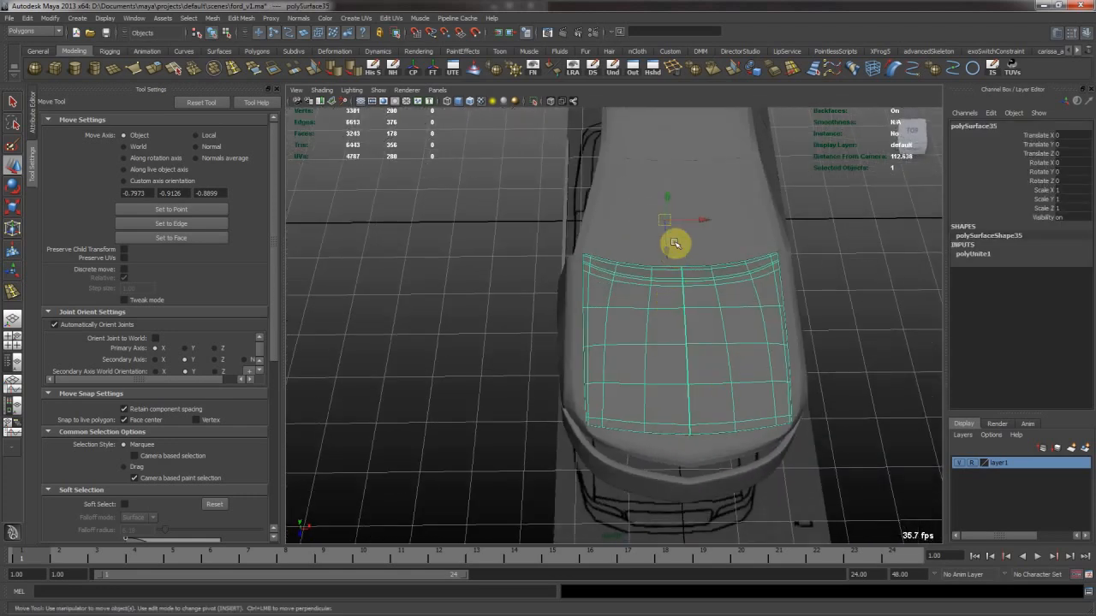
key("space")
key("space")
key("f")
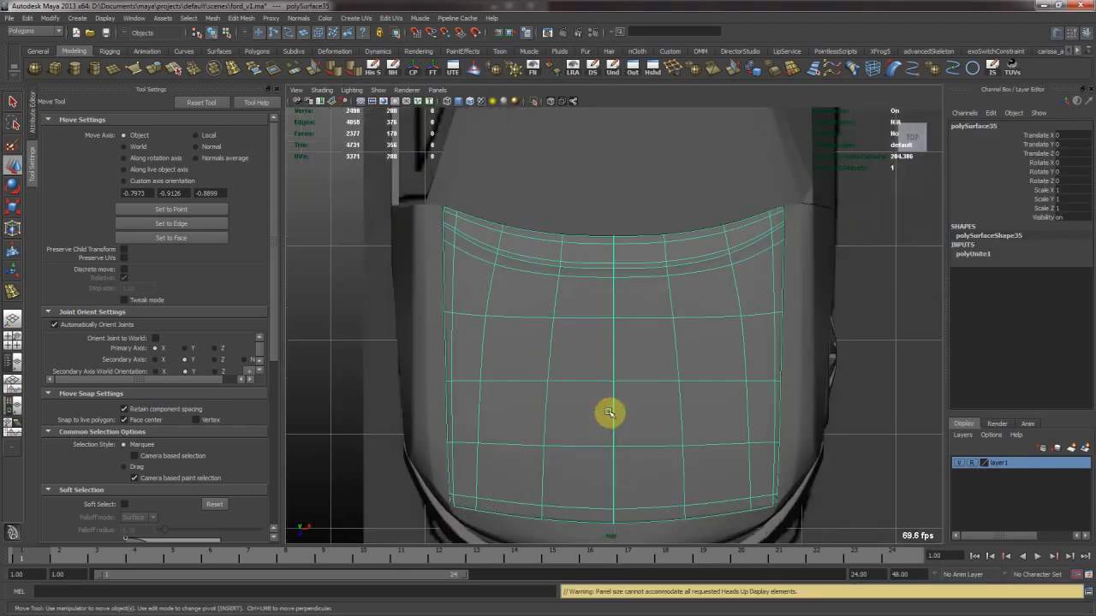
right_click_drag(627, 329, 622, 285)
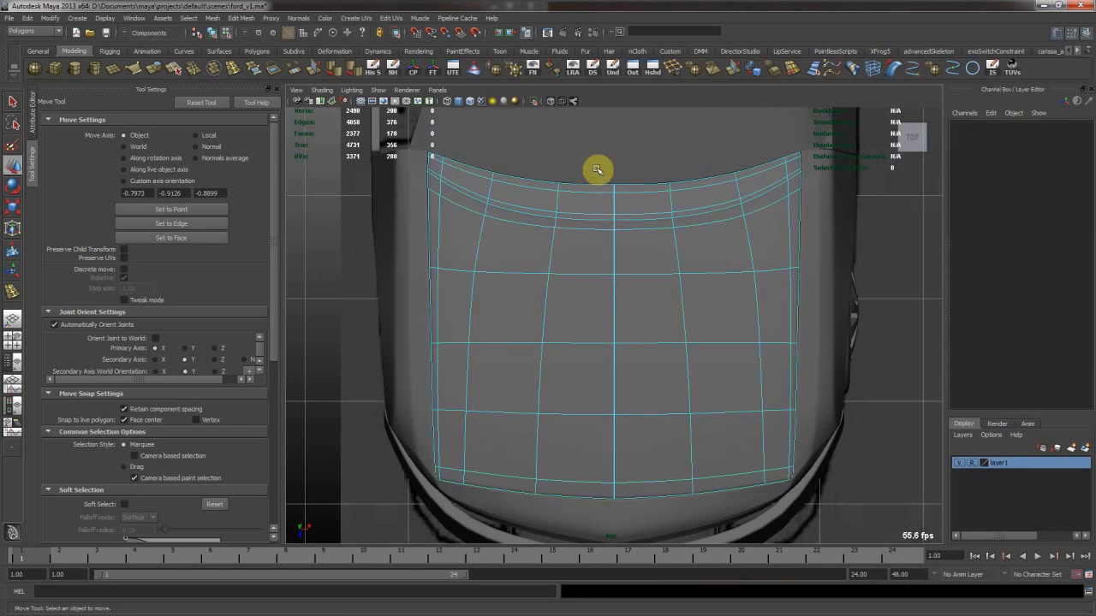
left_click_drag(622, 544, 623, 545)
left_click_drag(637, 532, 698, 192, "ctrl")
left_click_drag(478, 565, 477, 566, "ctrl")
left_click_drag(645, 146, 628, 262, "ctrl")
left_click(243, 19)
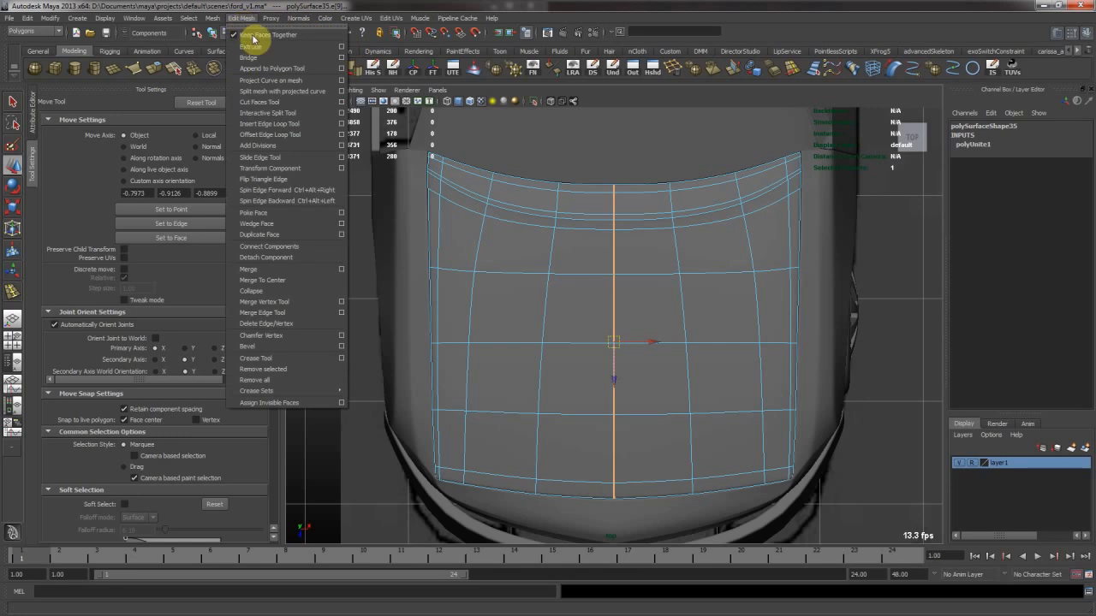
left_click(301, 270)
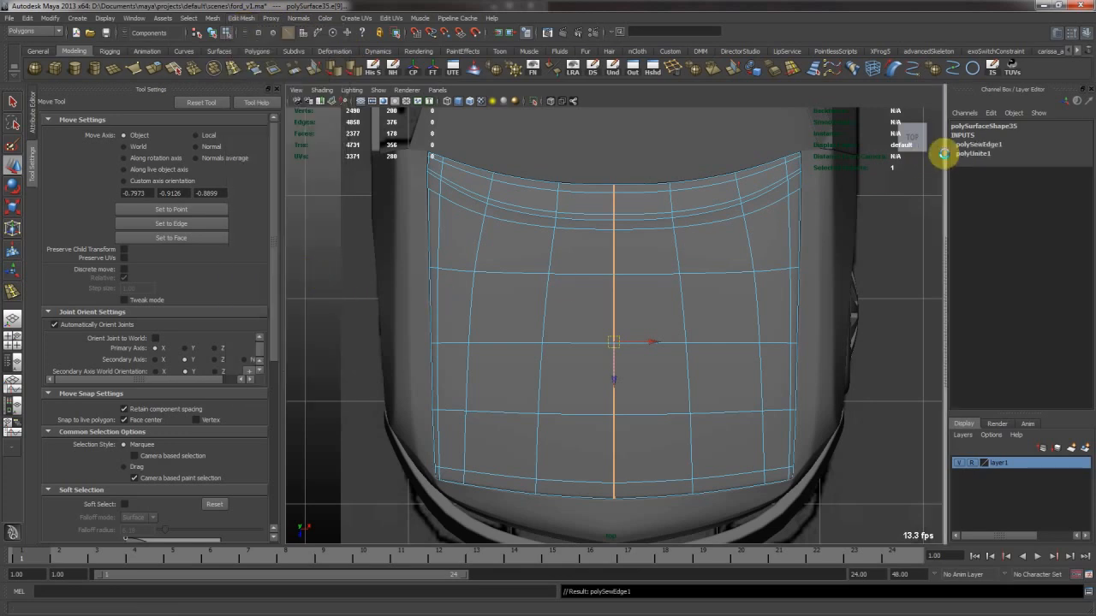
Set the hood seam's merge tolerance to 1 and return to object selection
left_click(979, 144)
left_click(993, 153)
middle_click_drag(698, 281, 784, 266)
key("w")
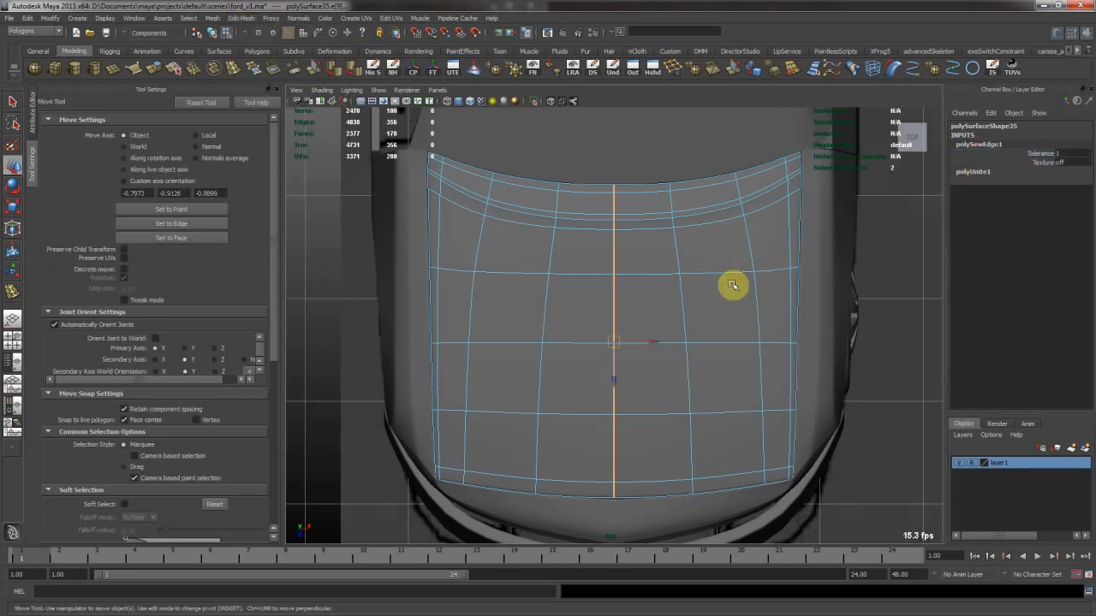
key("F8")
right_click_drag(712, 279, 656, 279, "alt")
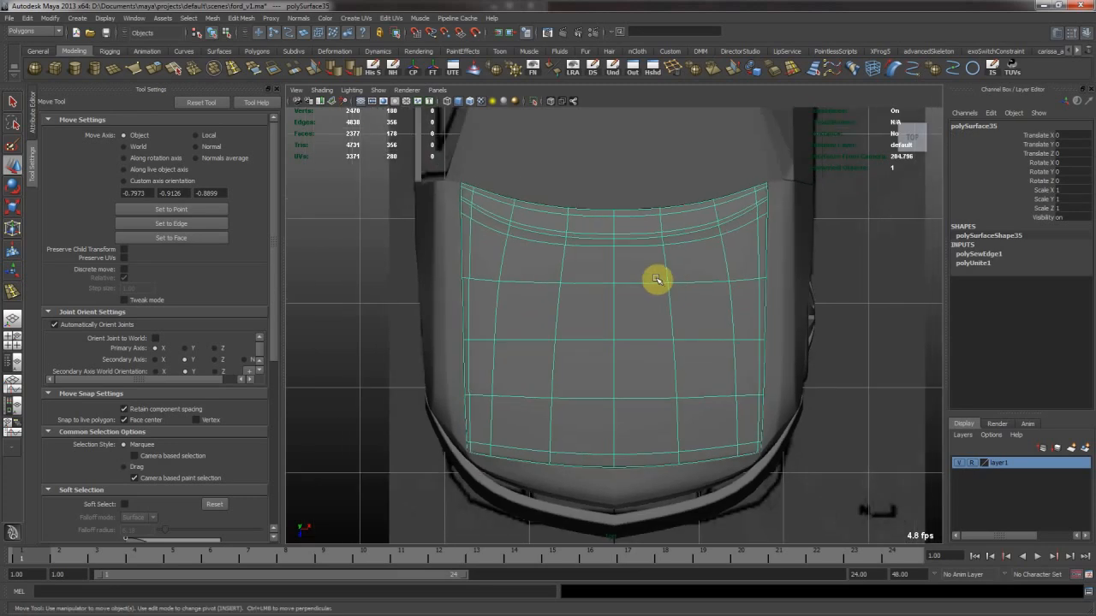
Merge the edges along the main body's centre seam, from the front end across the roof
left_click(595, 481)
middle_click_drag(619, 489, 640, 399, "alt")
key("F8")
left_click_drag(622, 360, 660, 441)
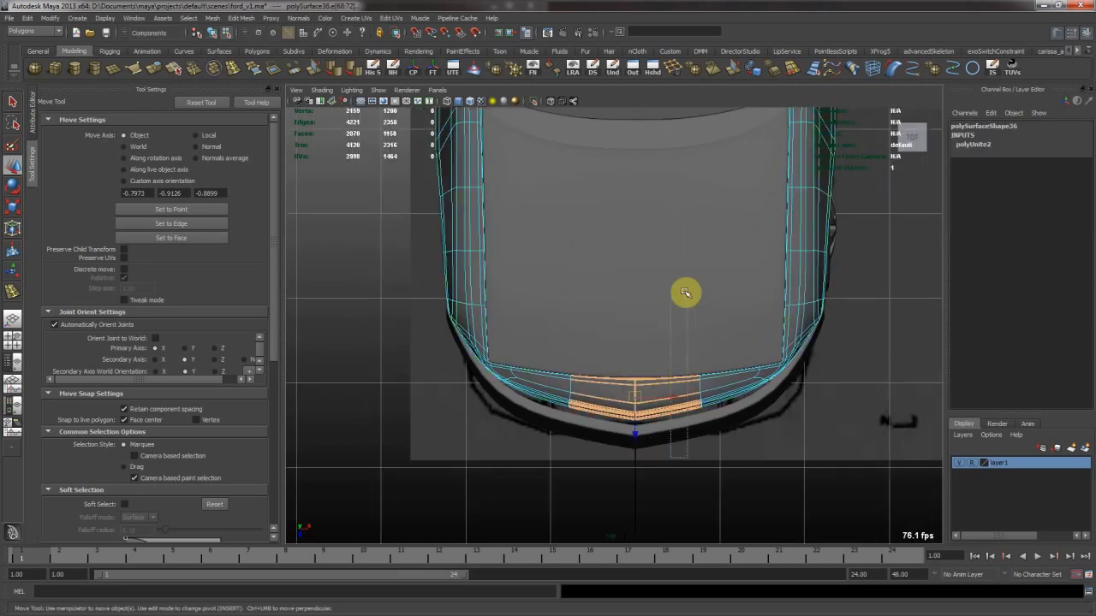
left_click_drag(688, 305, 663, 440, "ctrl")
left_click_drag(601, 355, 563, 476, "ctrl")
middle_click_drag(620, 219, 591, 428, "alt")
right_click_drag(619, 389, 509, 267, "alt")
middle_click_drag(587, 122, 590, 349, "alt")
double_click(612, 453)
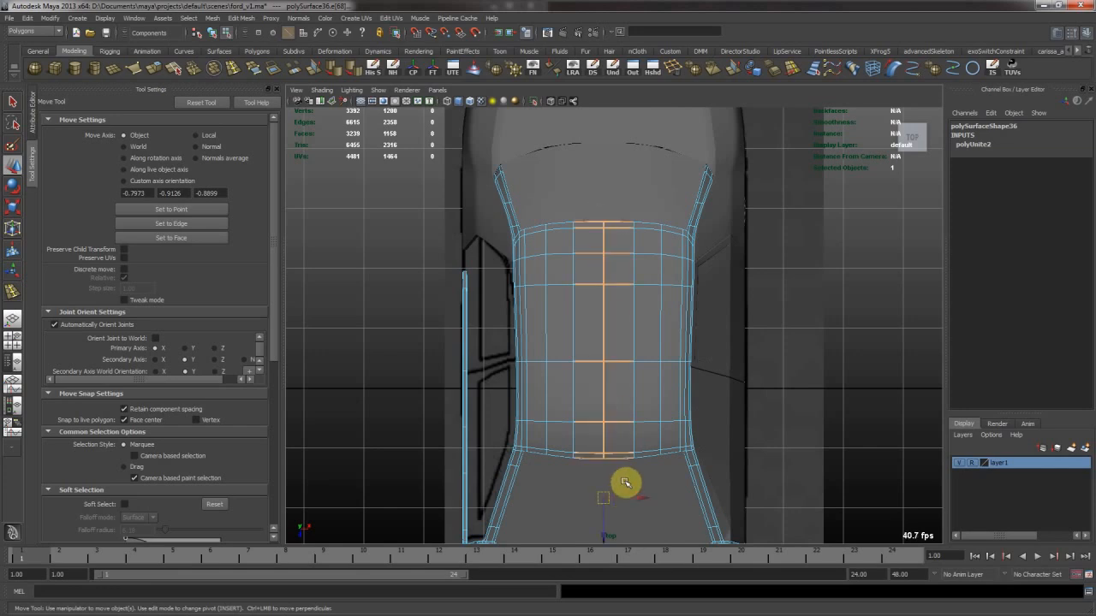
left_click_drag(641, 214, 635, 199, "ctrl")
left_click_drag(594, 181, 430, 589, "ctrl")
middle_click_drag(535, 236, 524, 214, "alt")
left_click(244, 19)
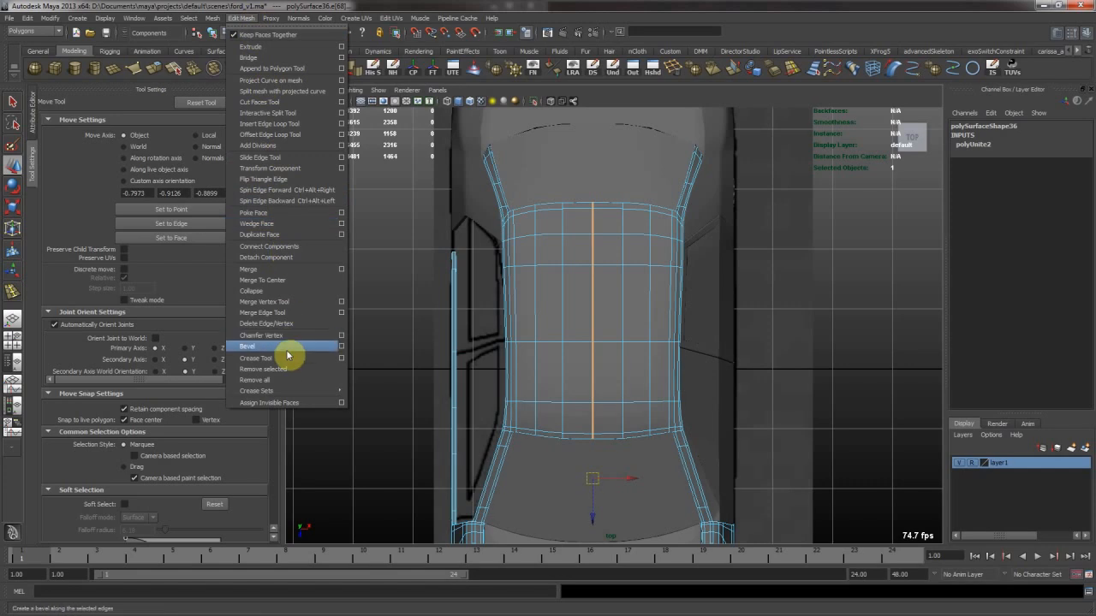
left_click(272, 269)
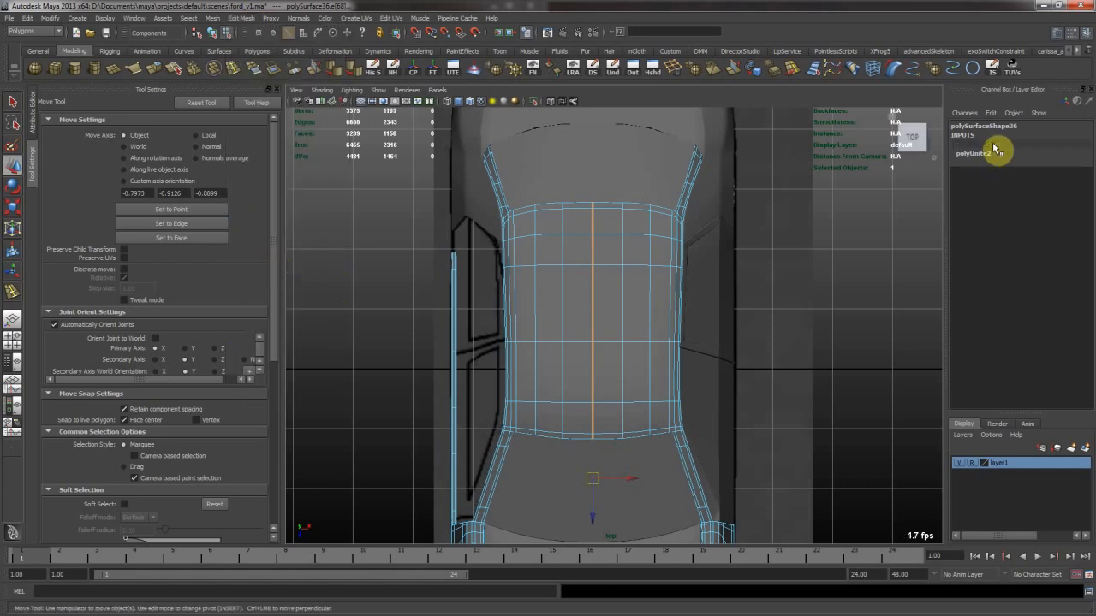
Raise the merge tolerance of the main body's centre seam and restore the body's smooth preview
left_click(1034, 147)
left_click(1045, 154)
middle_click_drag(683, 275, 765, 262)
key("w")
middle_click_drag(626, 309, 634, 293, "alt")
key("1")
right_click_drag(609, 298, 648, 250)
left_click(648, 250)
scroll(585, 196, "down", 1)
middle_click_drag(584, 196, 579, 65, "alt")
key("3")
left_click(780, 290)
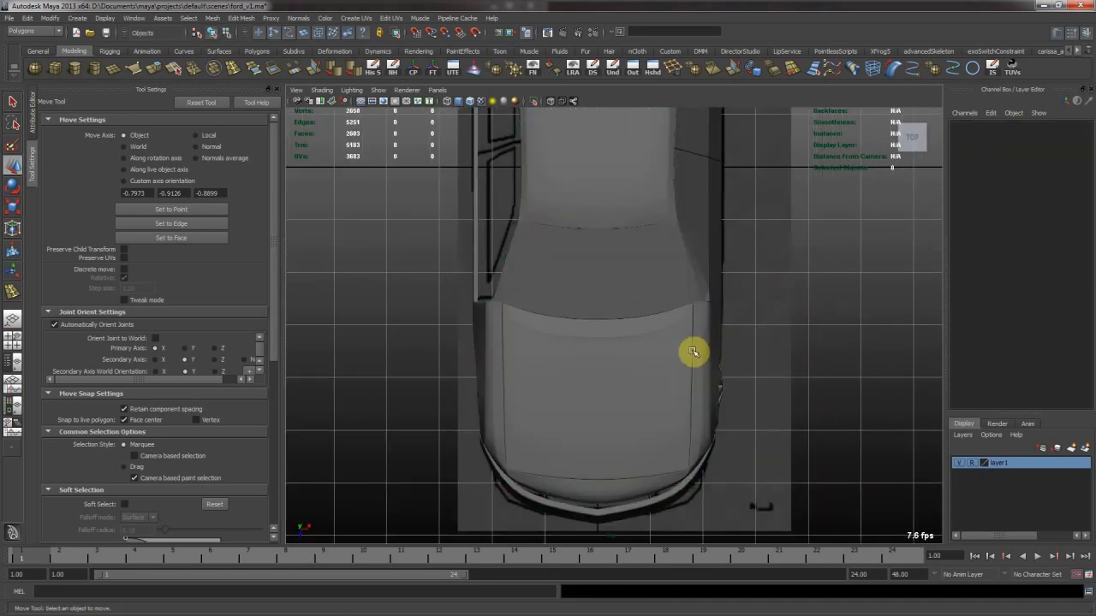
Merge the centre seam edges of the combined windshield using a raised merge tolerance
middle_click_drag(665, 173, 672, 348, "alt")
left_click(633, 355)
middle_click_drag(586, 489, 604, 350, "alt")
left_click(600, 404)
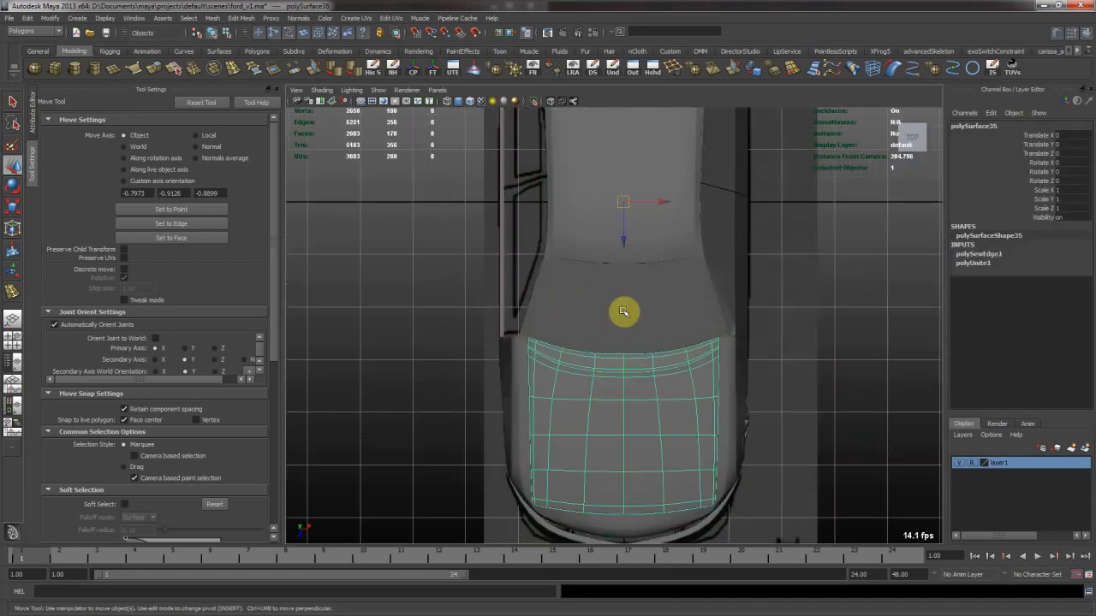
left_click(623, 319)
right_click_drag(622, 319, 750, 363, "alt")
middle_click_drag(638, 295, 633, 333, "alt")
right_click_drag(634, 332, 621, 295)
left_click(625, 297)
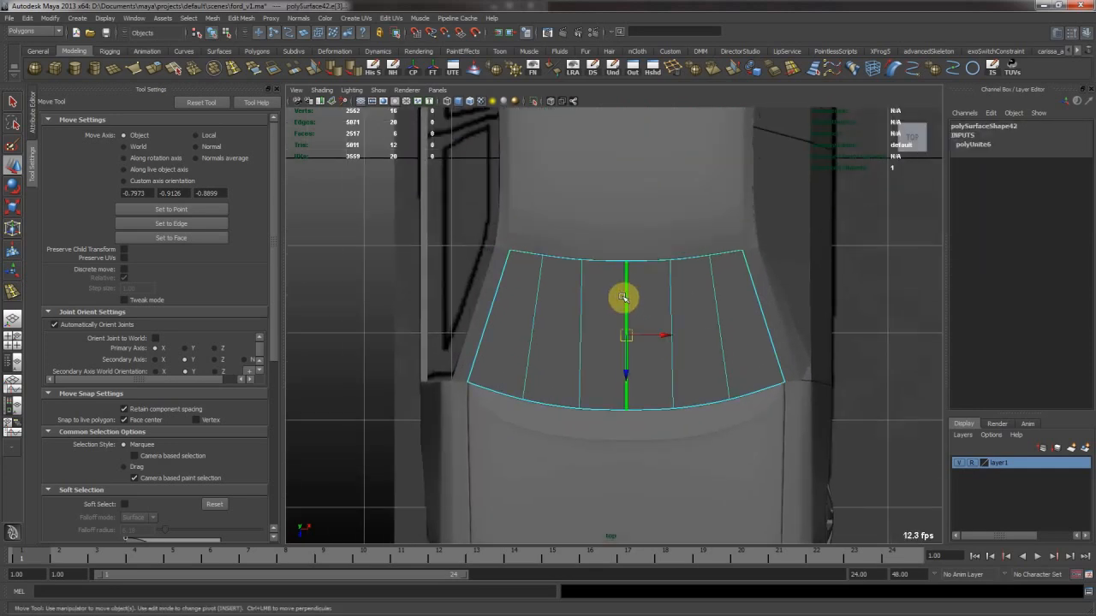
key("g")
left_click(988, 147)
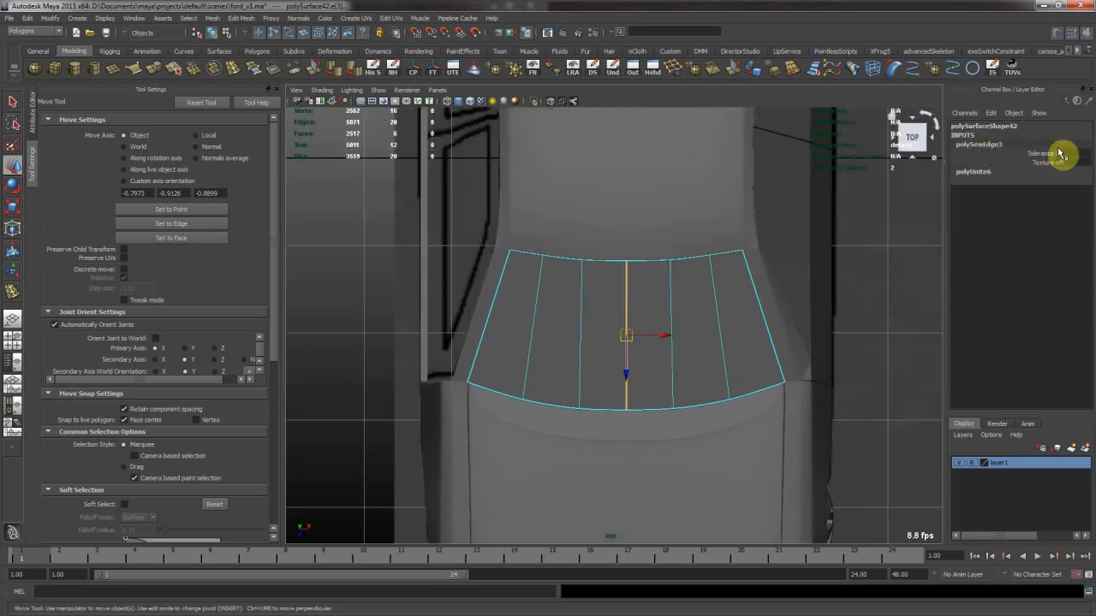
key("Return")
key("F8")
left_click(913, 300)
Select the combined front bumper mesh
right_click_drag(651, 347, 588, 357, "alt")
middle_click_drag(588, 357, 570, 151, "alt")
left_click(629, 418)
right_click_drag(629, 419, 706, 496, "alt")
middle_click_drag(706, 496, 741, 401, "alt")
right_click_drag(741, 401, 724, 374, "alt")
key("F10")
left_click_drag(641, 300, 706, 466)
left_click_drag(710, 460, 744, 263, "ctrl")
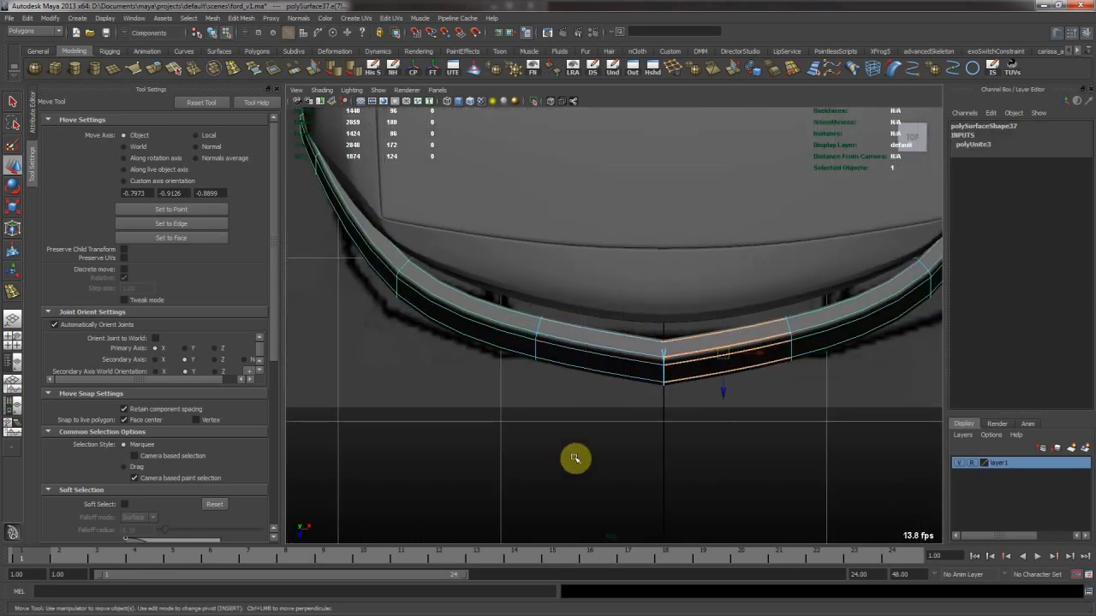
left_click_drag(694, 439, 705, 434, "shift")
left_click_drag(582, 284, 537, 480, "shift")
middle_click_drag(626, 304, 619, 328, "alt")
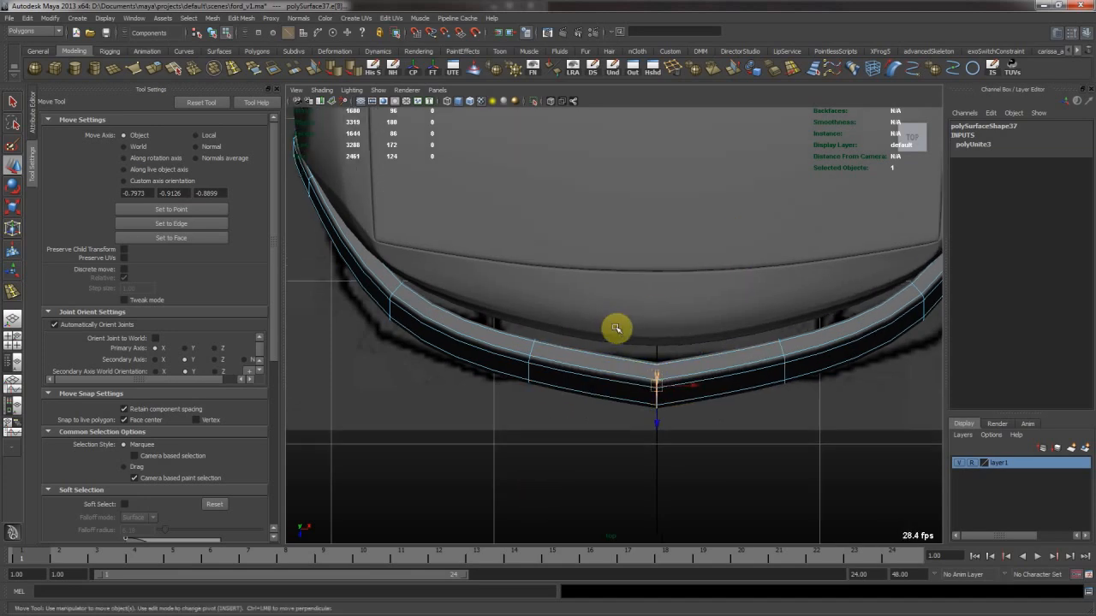
key("F8")
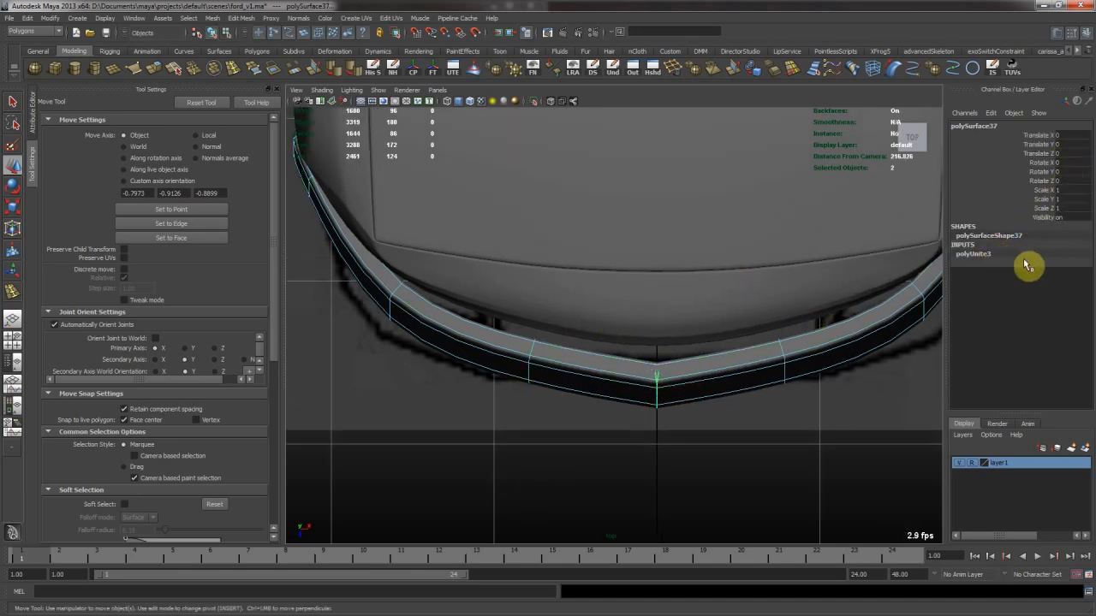
middle_click_drag(705, 374, 704, 387, "alt")
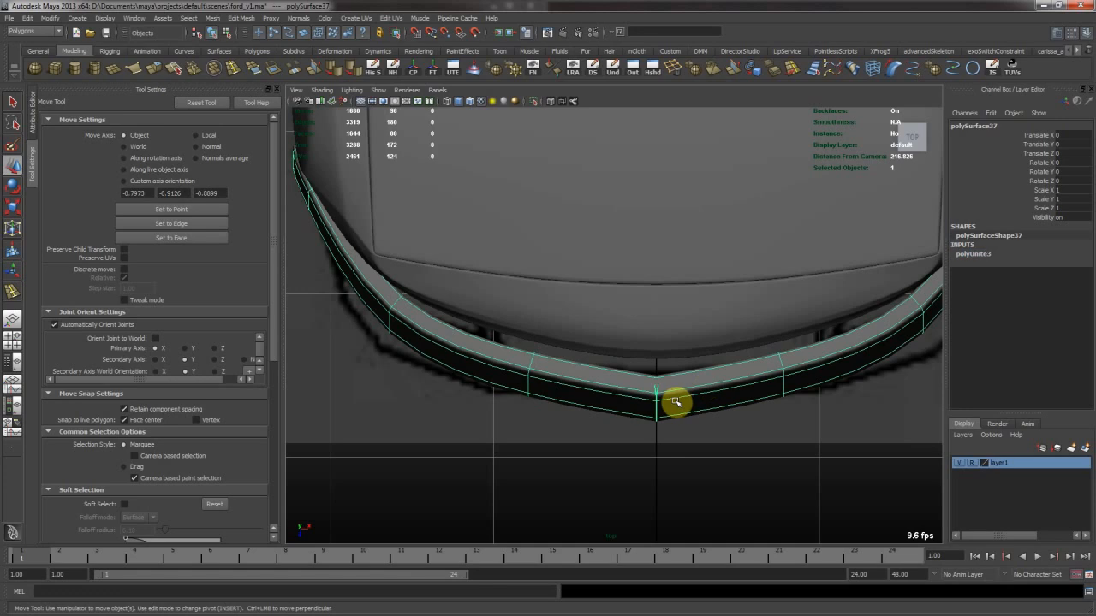
Merge the edges at the front bumper's centre seam with a merge tolerance of 1
right_click_drag(674, 393, 658, 352)
left_click_drag(654, 350, 719, 347)
left_click_drag(603, 342, 516, 456, "shift")
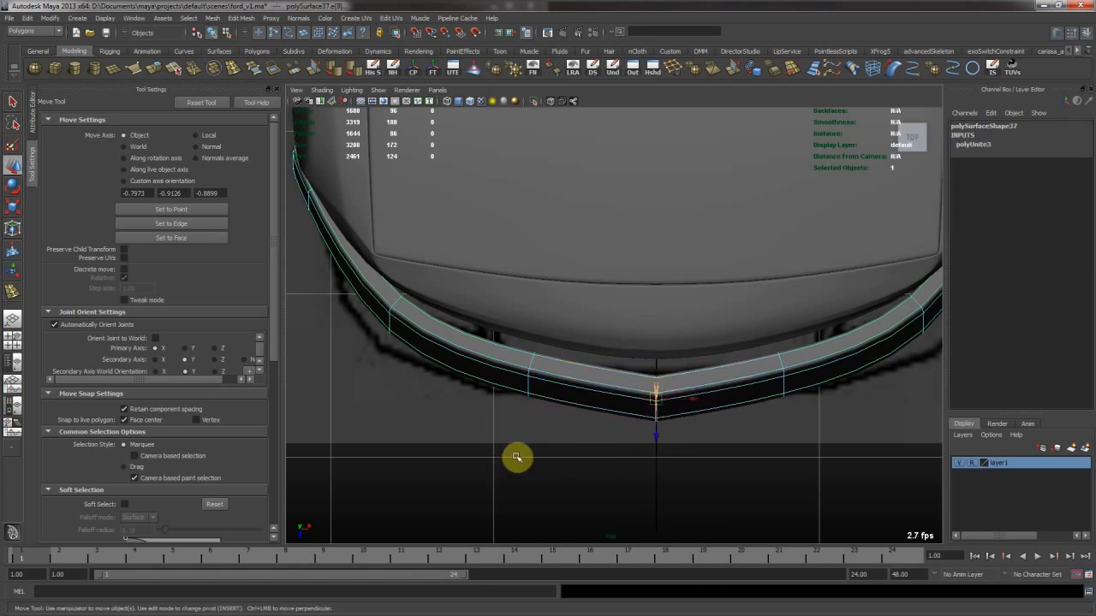
left_click(211, 18)
left_click(241, 18)
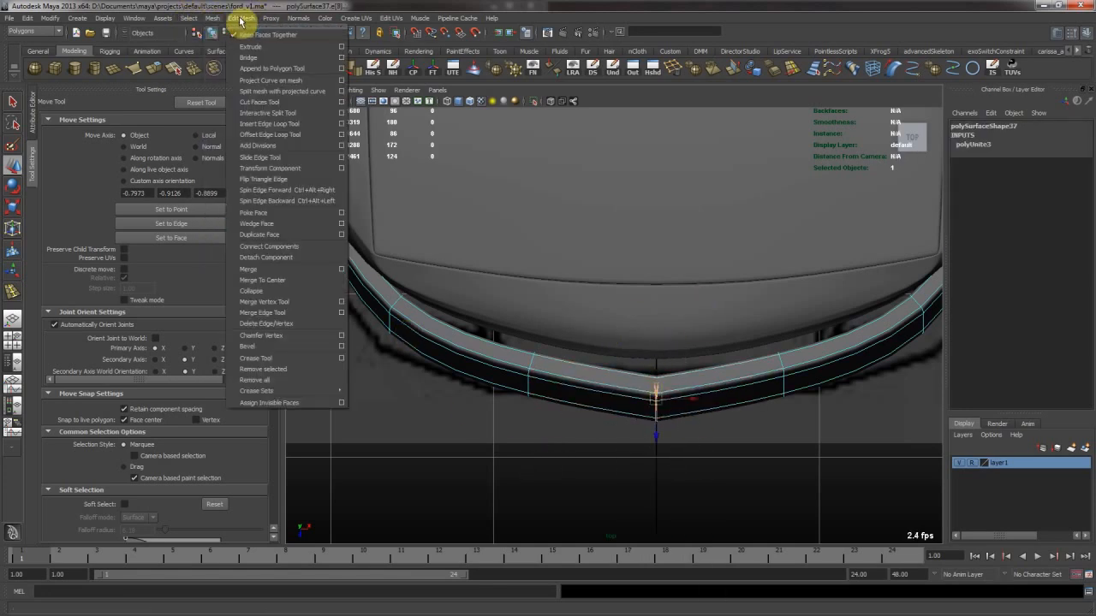
left_click(287, 269)
left_click(989, 144)
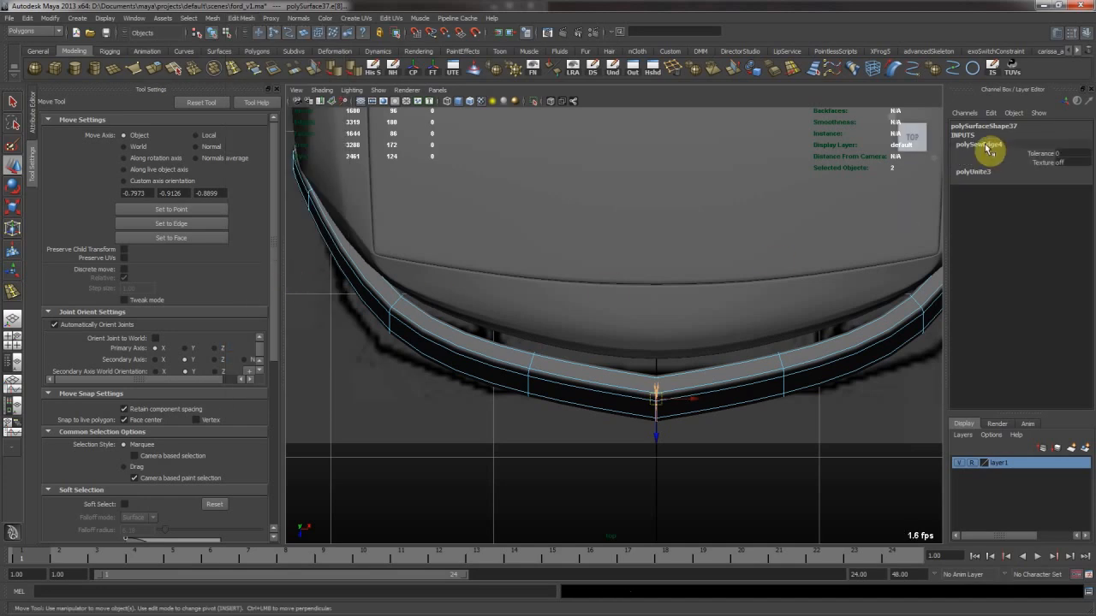
type("1")
key("Return")
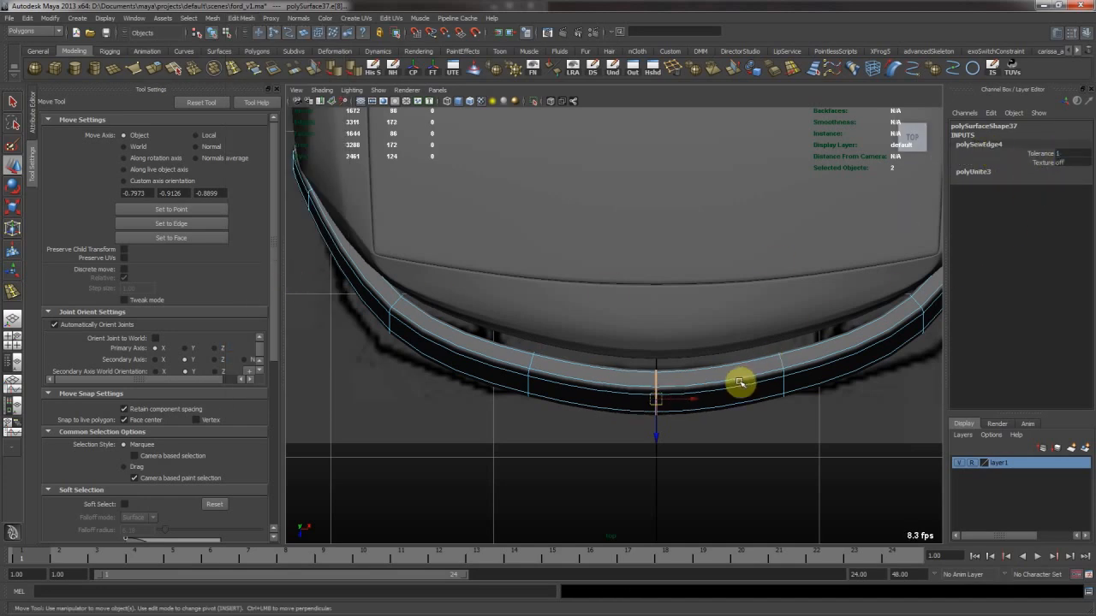
right_click_drag(738, 382, 759, 365)
left_click(646, 503)
left_click(682, 403)
Combine the two rear window halves into one mesh
right_click_drag(682, 396, 677, 348, "alt")
middle_click_drag(752, 188, 746, 408, "alt")
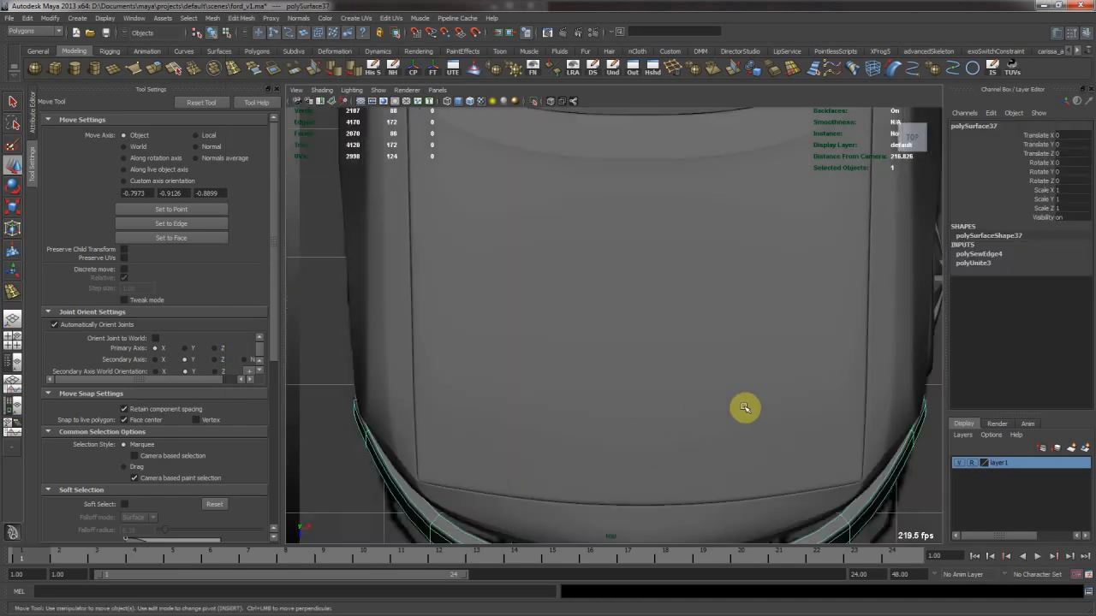
middle_click_drag(624, 314, 653, 526, "alt")
right_click_drag(653, 513, 648, 453, "alt")
middle_click_drag(657, 163, 647, 351, "alt")
left_click(677, 203)
middle_click_drag(660, 184, 641, 396, "alt")
middle_click_drag(629, 137, 624, 395, "alt")
left_click(615, 327)
middle_click_drag(590, 316, 598, 337, "alt")
left_click(610, 341, "shift")
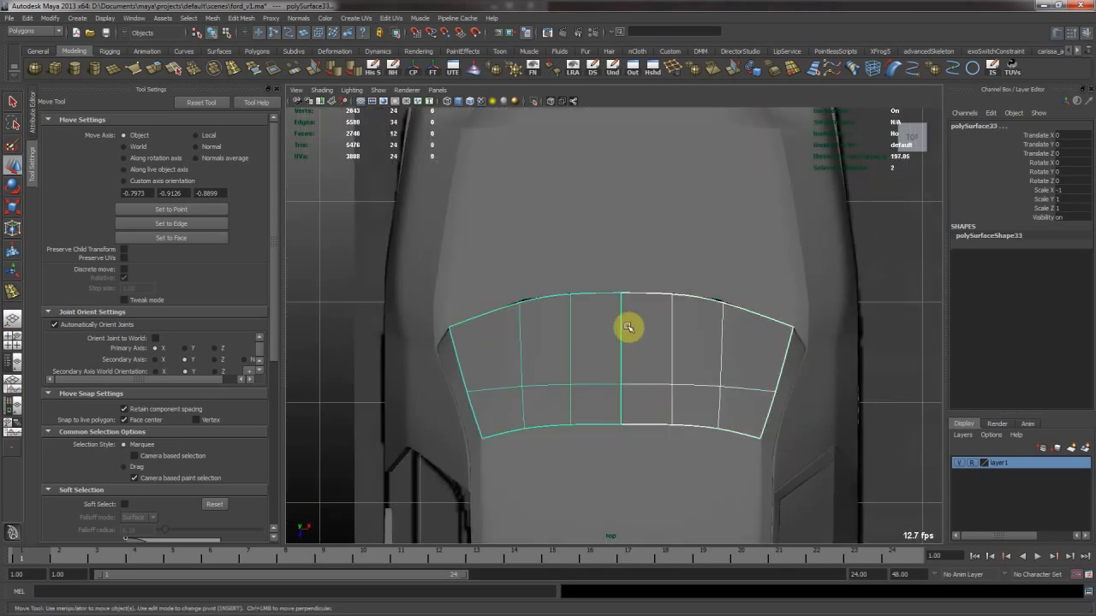
left_click(213, 18)
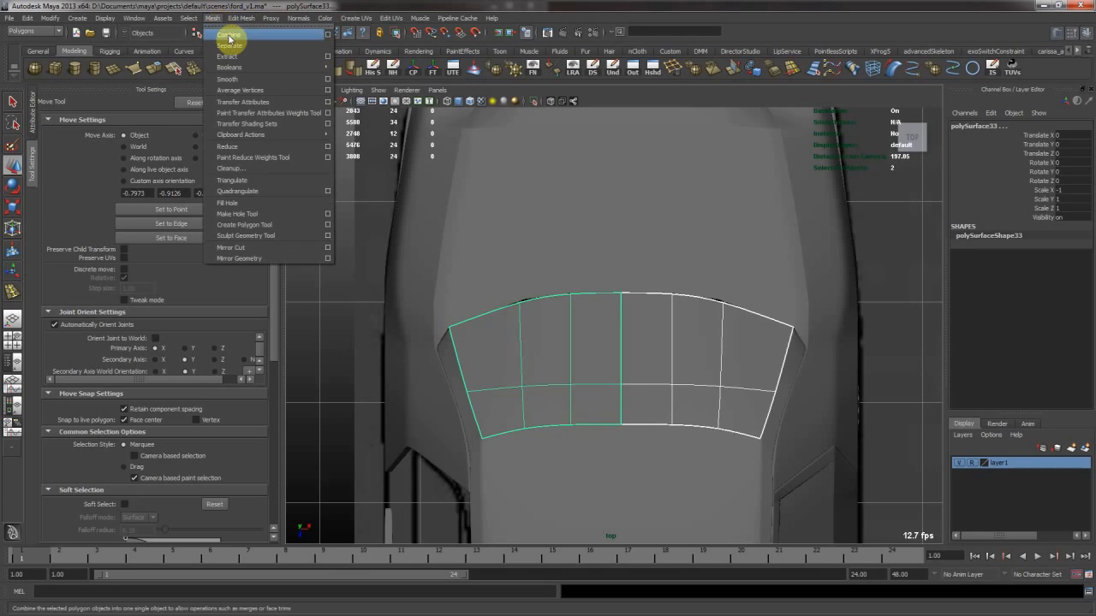
left_click(226, 34)
Merge the rear window's centre seam edges using a raised merge tolerance
right_click_drag(582, 302, 583, 279)
left_click_drag(610, 370, 645, 392)
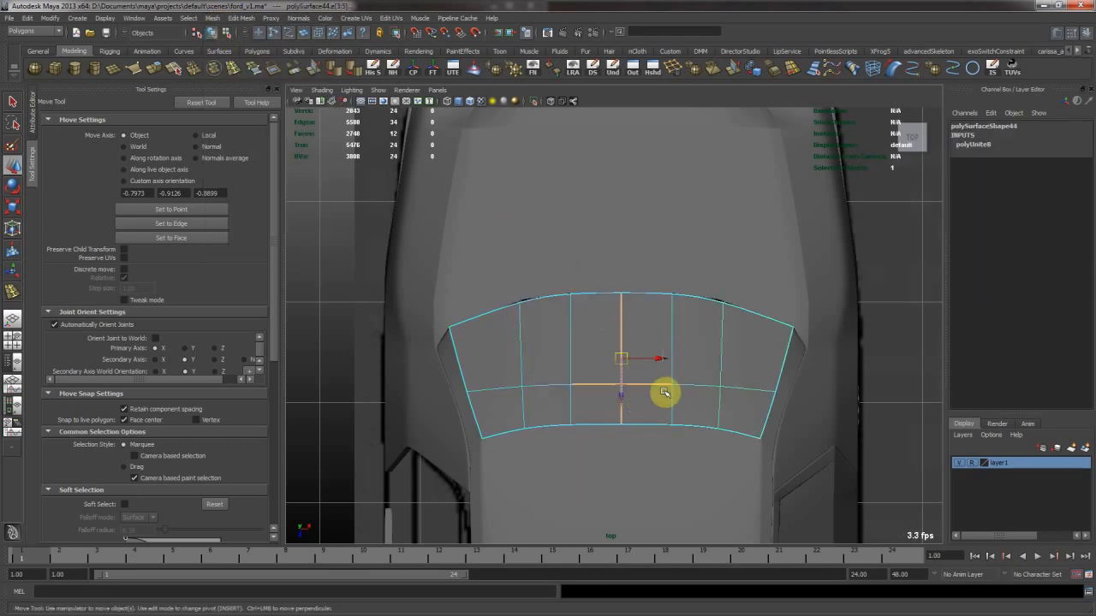
left_click(242, 18)
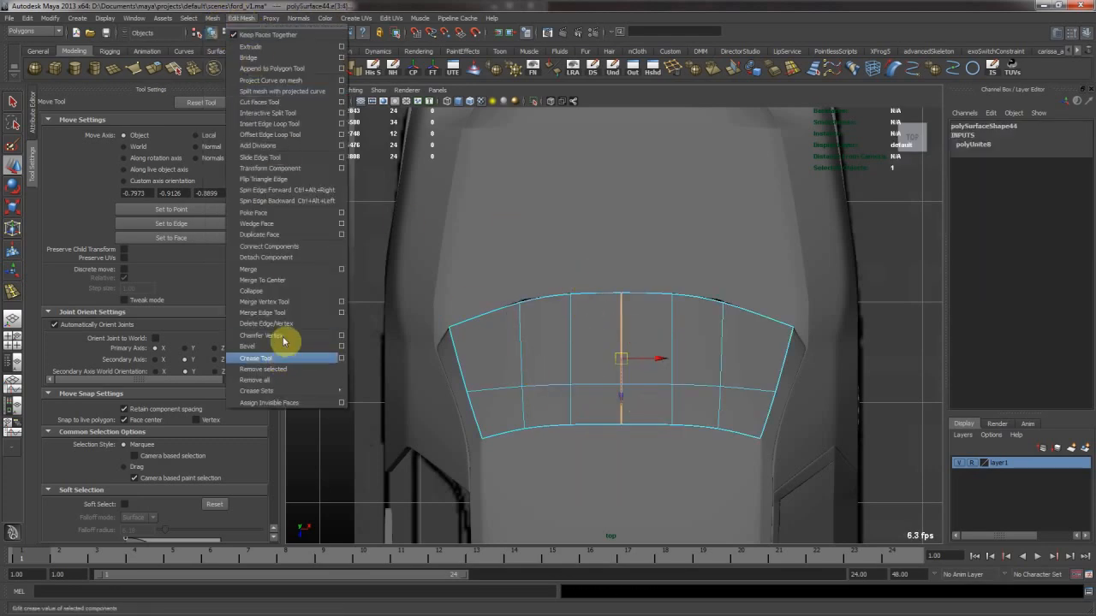
left_click(286, 274)
left_click(993, 143)
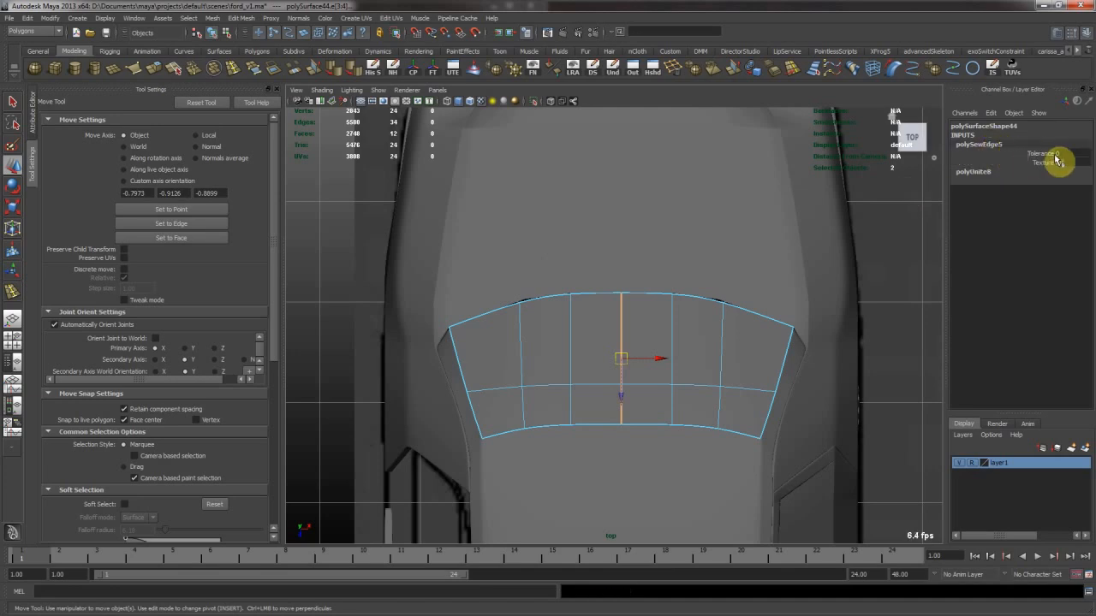
right_click_drag(689, 310, 699, 301)
Merge the trunk lid's centre seam edges using a raised merge tolerance, and display the lid with smooth preview
left_click(658, 188)
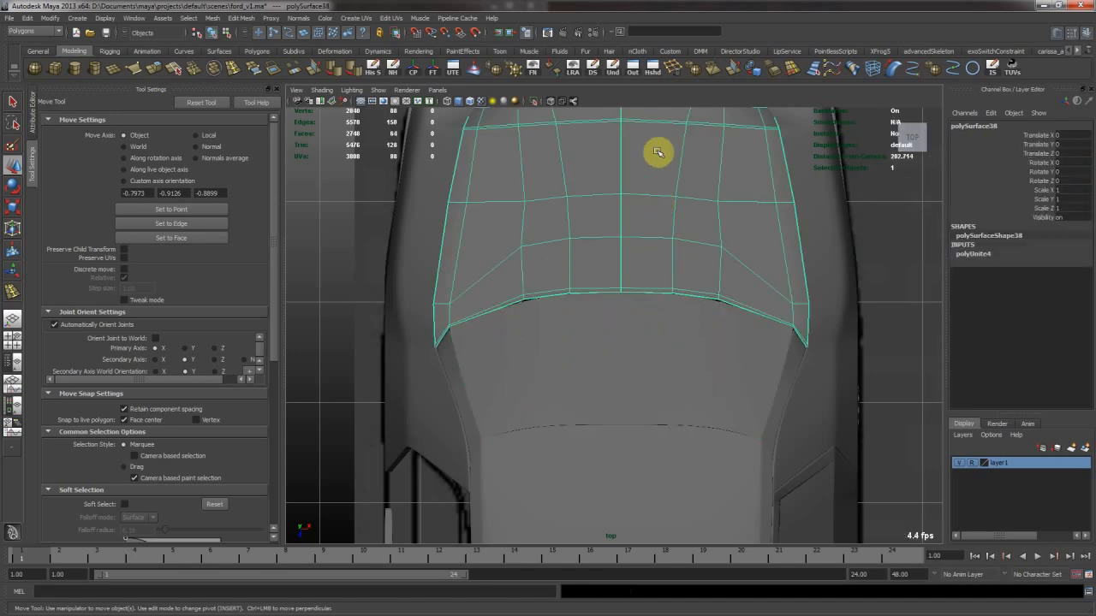
middle_click_drag(659, 160, 654, 294, "alt")
left_click(626, 202)
left_click_drag(630, 463, 631, 464)
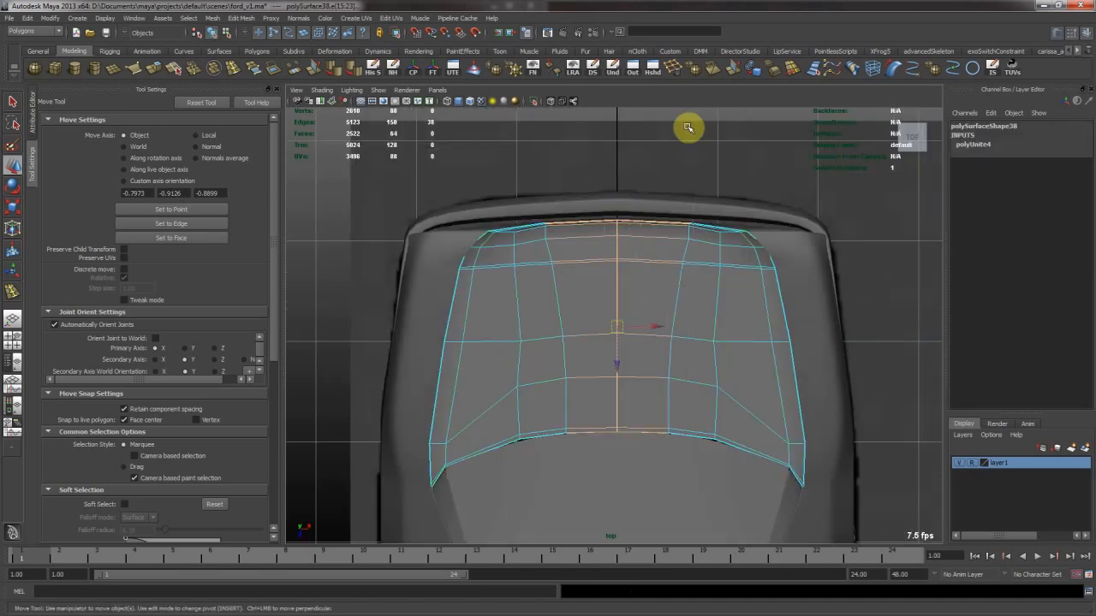
left_click(255, 69)
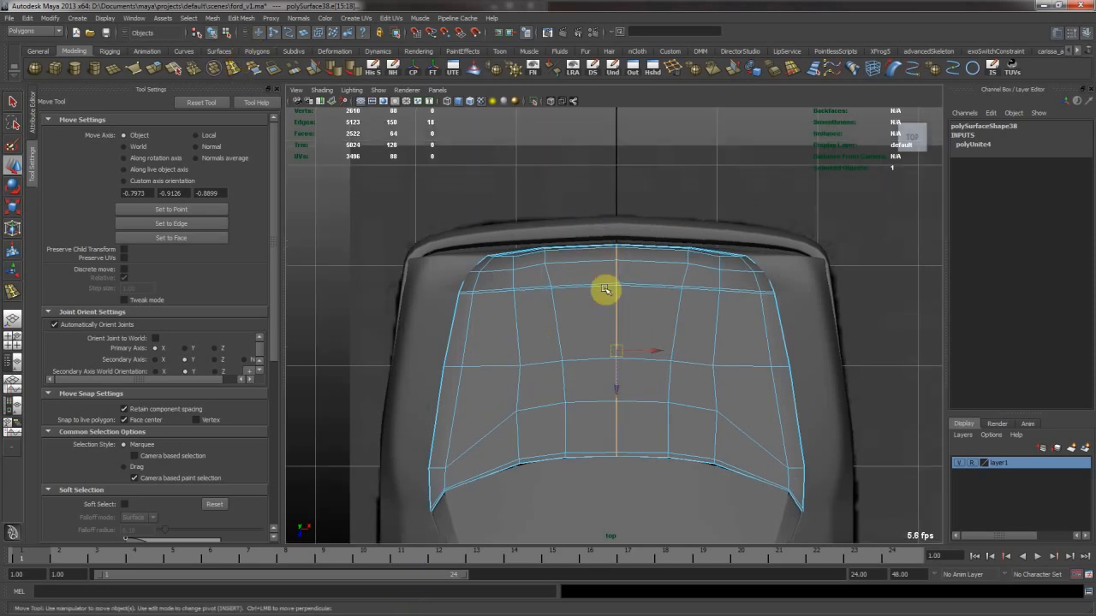
left_click(977, 144)
left_click(1073, 155)
right_click_drag(662, 297, 714, 248)
key("3")
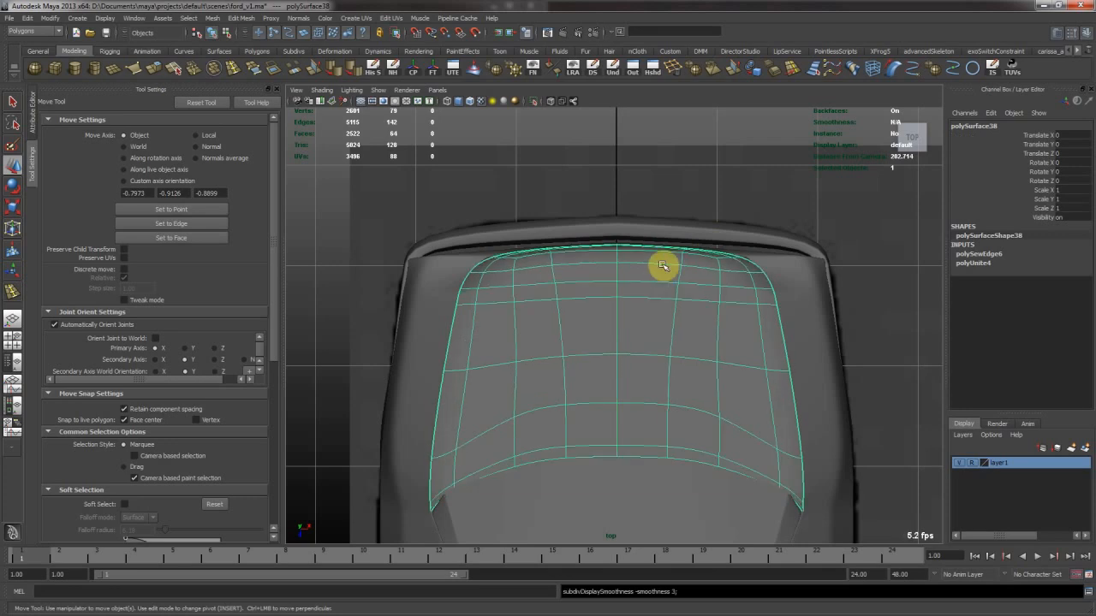
Merge the edges at the rear bumper's centre seam
left_click(629, 231)
middle_click_drag(630, 210, 625, 273, "alt")
right_click_drag(634, 286, 623, 239)
left_click_drag(594, 237, 658, 221)
left_click_drag(589, 243, 541, 322, "ctrl")
key("g")
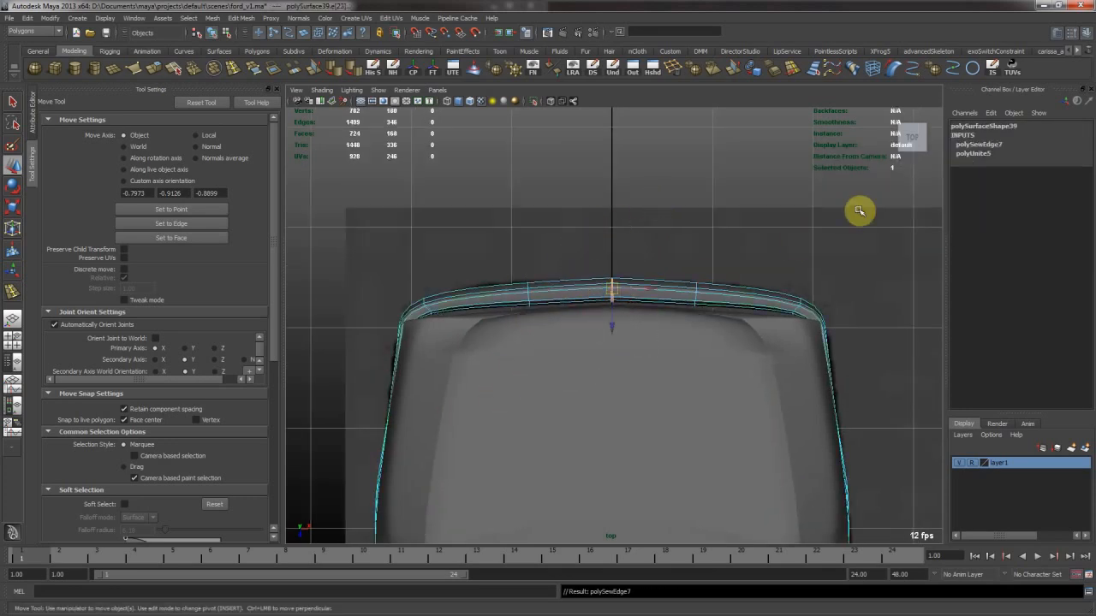
Set the rear bumper seam's merge tolerance to 1 and return to object mode in the perspective view
left_click(1001, 146)
left_click(1061, 155)
type("1")
key("Return")
key("w")
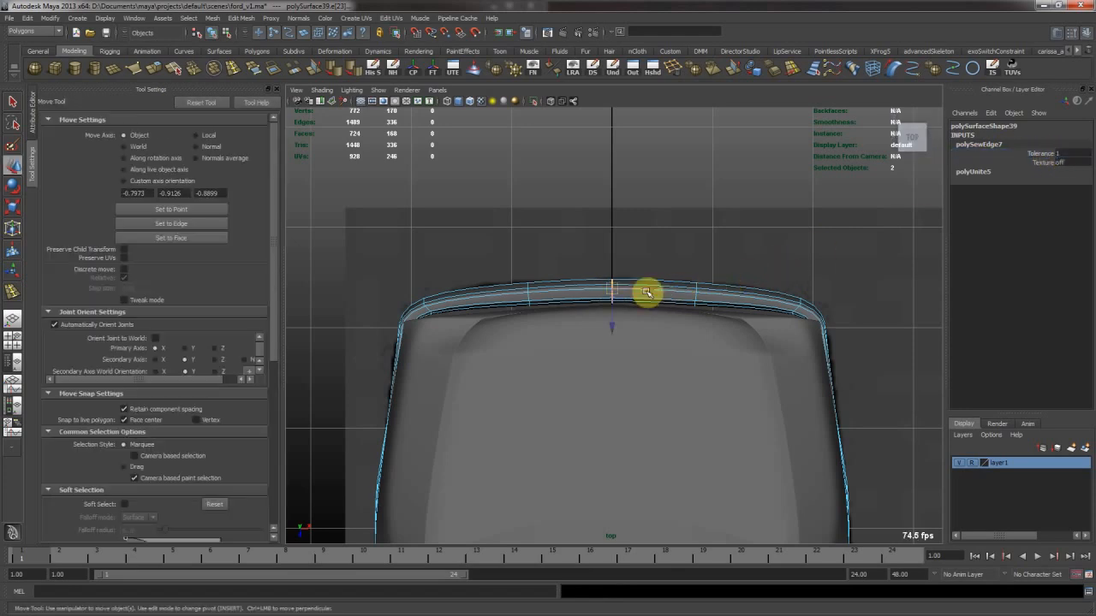
left_click(672, 278)
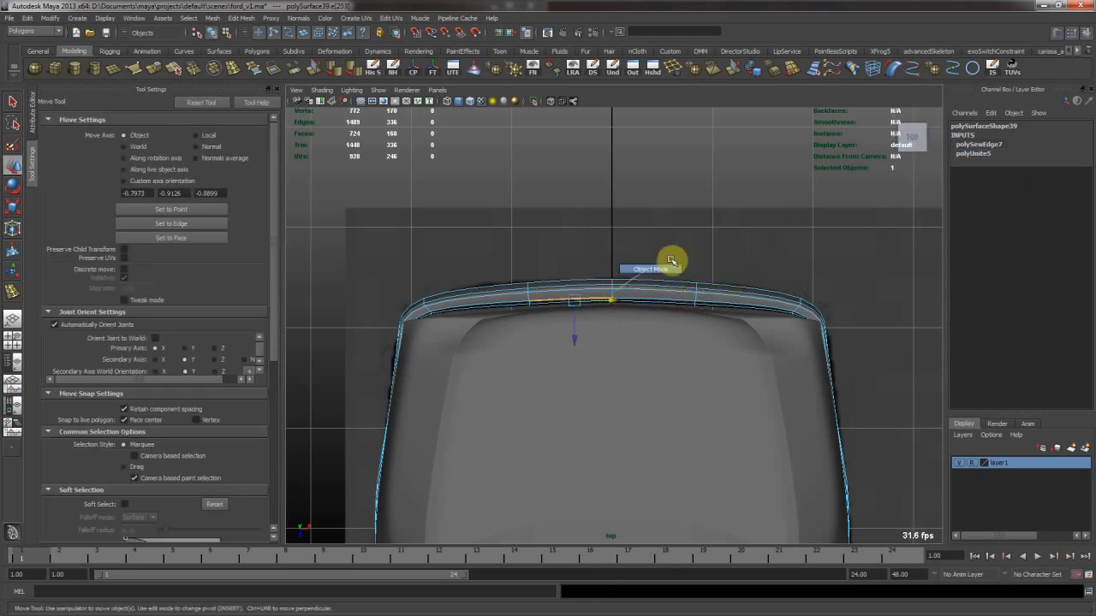
right_click_drag(670, 260, 672, 262)
key("space")
key("space")
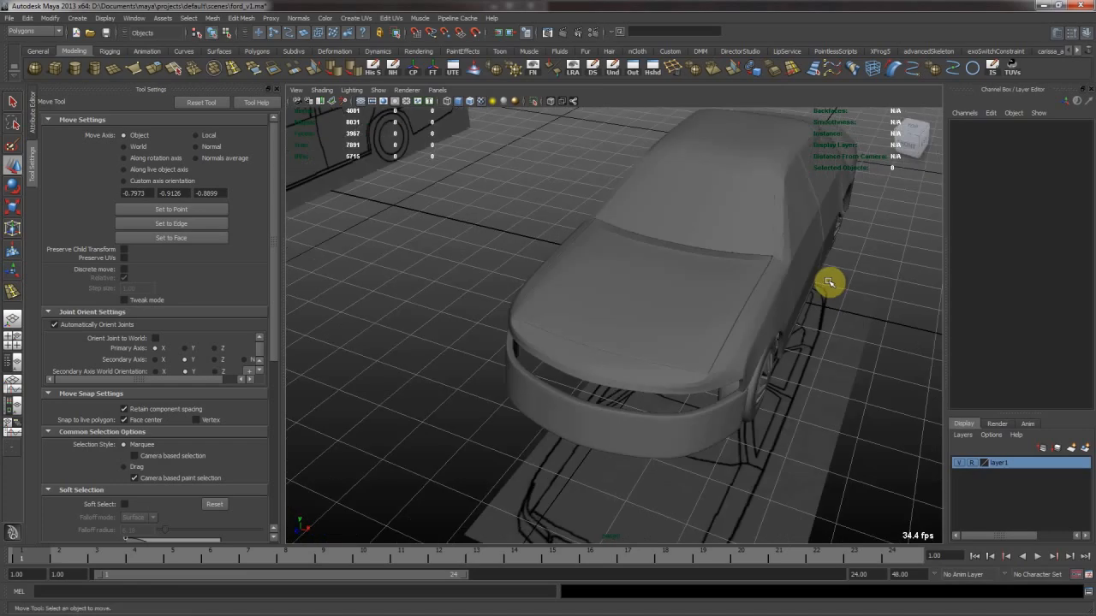
Parent the front side window to the front door and the rear side window to the rear door
mouse_move(747, 324)
left_mouse_down("alt")
mouse_move(787, 289)
mouse_move(592, 298)
mouse_move(511, 316)
mouse_move(731, 291)
mouse_move(751, 323)
mouse_move(506, 310)
mouse_move(533, 294)
mouse_move(670, 295)
mouse_move(724, 299)
mouse_move(746, 320)
left_mouse_up("alt")
scroll(628, 370, "up", 5)
left_click_drag(627, 371, 536, 386, "alt")
left_click(630, 322)
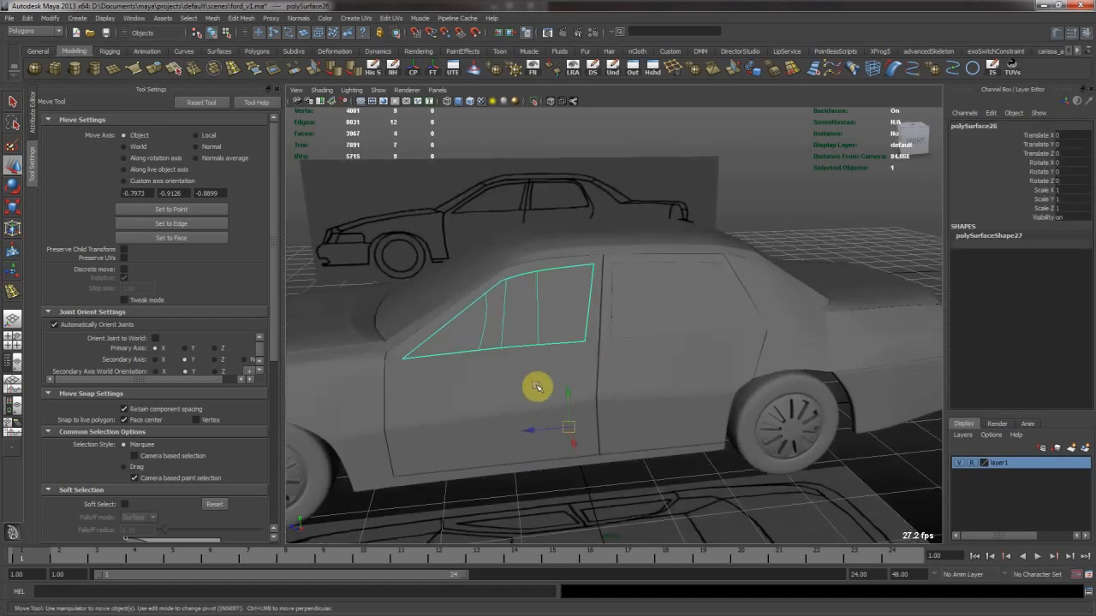
left_click(535, 387, "shift")
key("p")
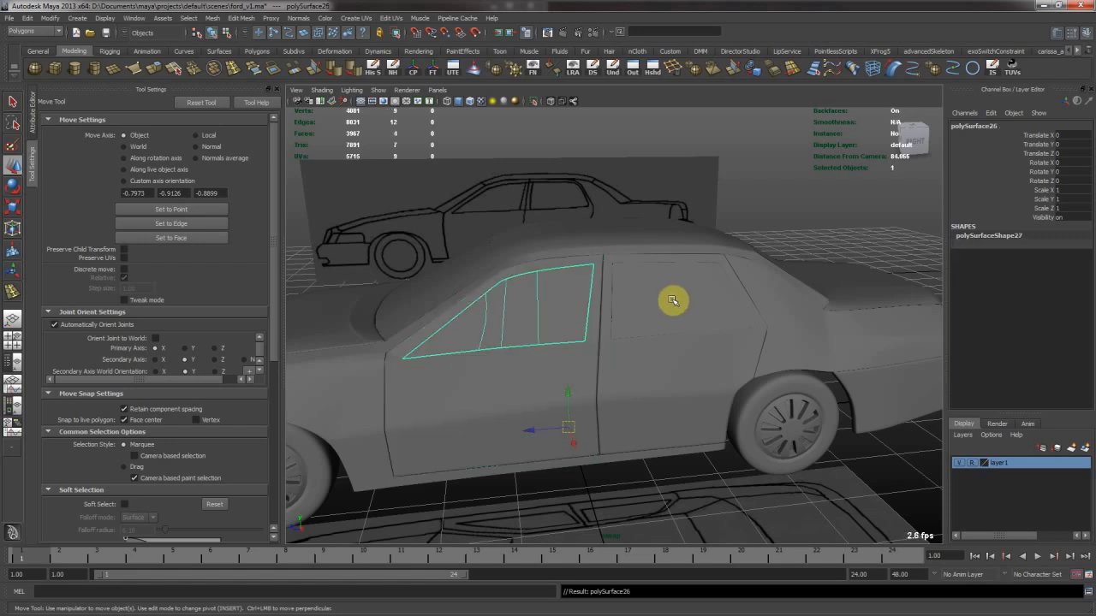
left_click(648, 397, "shift")
key("p")
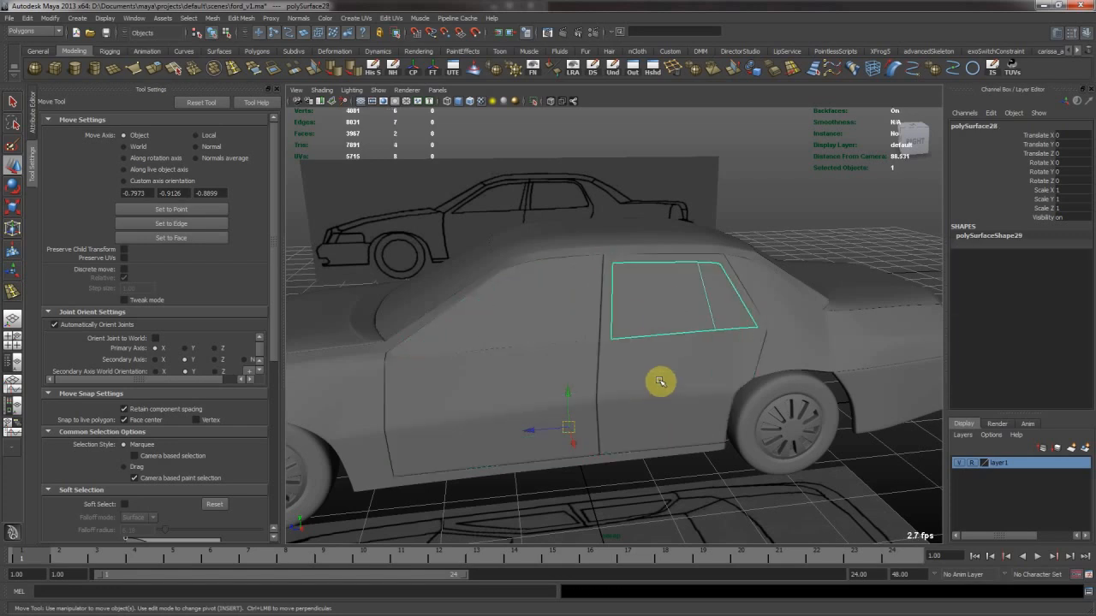
Duplicate the front and rear doors with their windows and mirror the copies across the X axis
left_click(660, 382)
left_click(551, 377, "shift")
left_click_drag(551, 376, 760, 372, "alt")
key("ctrl+d")
left_click(1060, 189)
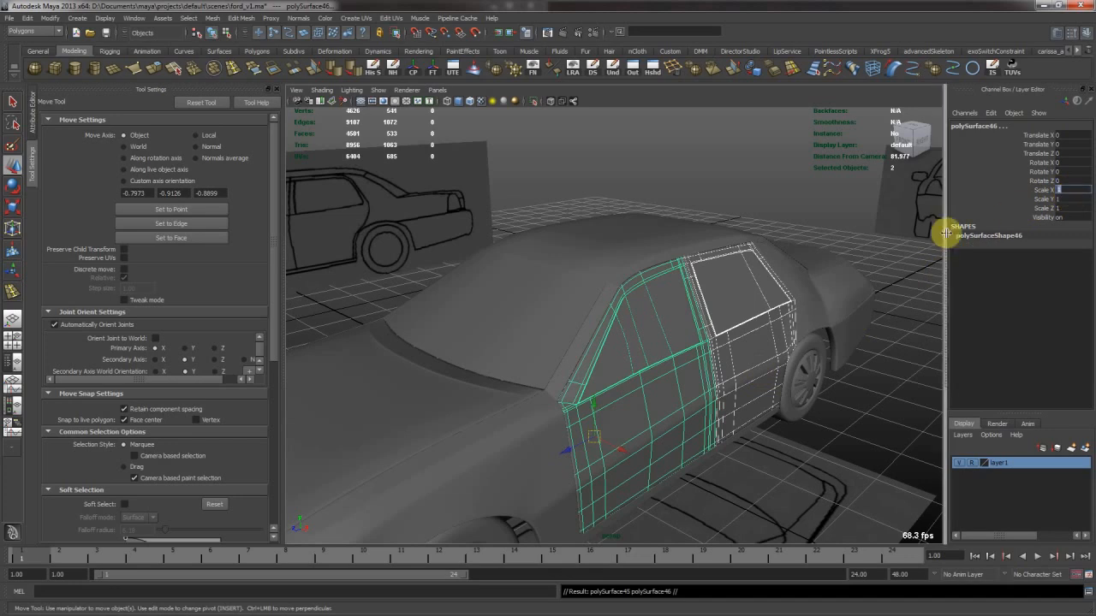
key("Return")
left_click(678, 185)
Select the front and rear wheel groups and snap their pivots to the car's centre line on the grid
right_click_drag(732, 261, 558, 305, "alt")
left_click_drag(558, 305, 576, 290, "alt")
left_click(599, 387)
left_click_drag(599, 386, 691, 379, "alt")
left_click(694, 377, "shift")
middle_click_drag(693, 377, 578, 387, "alt")
key("Down")
key("Up")
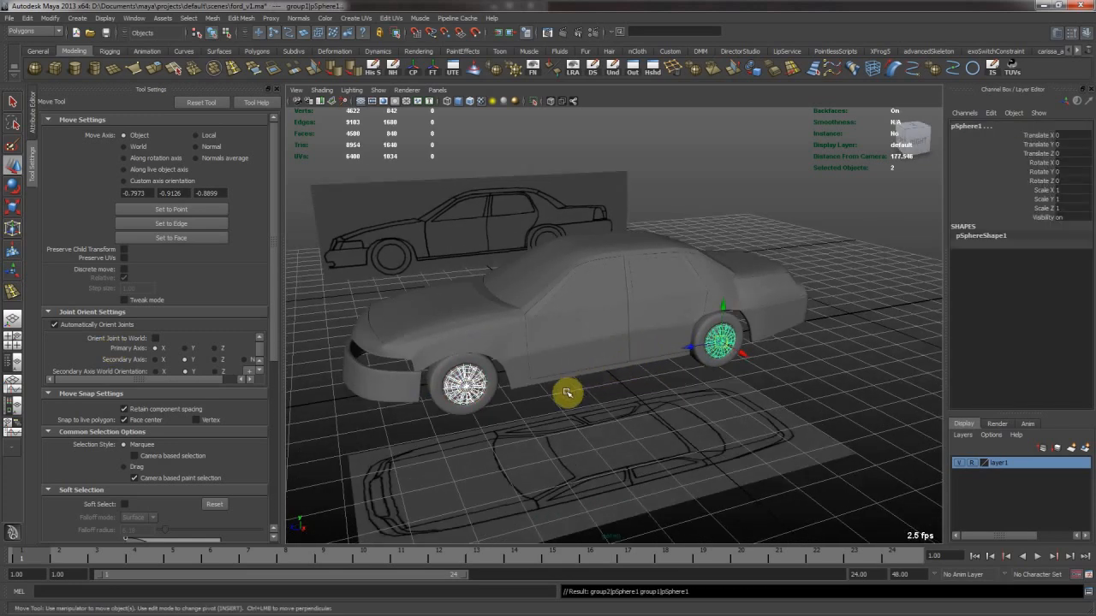
key("Up")
left_click_drag(566, 393, 620, 338, "alt")
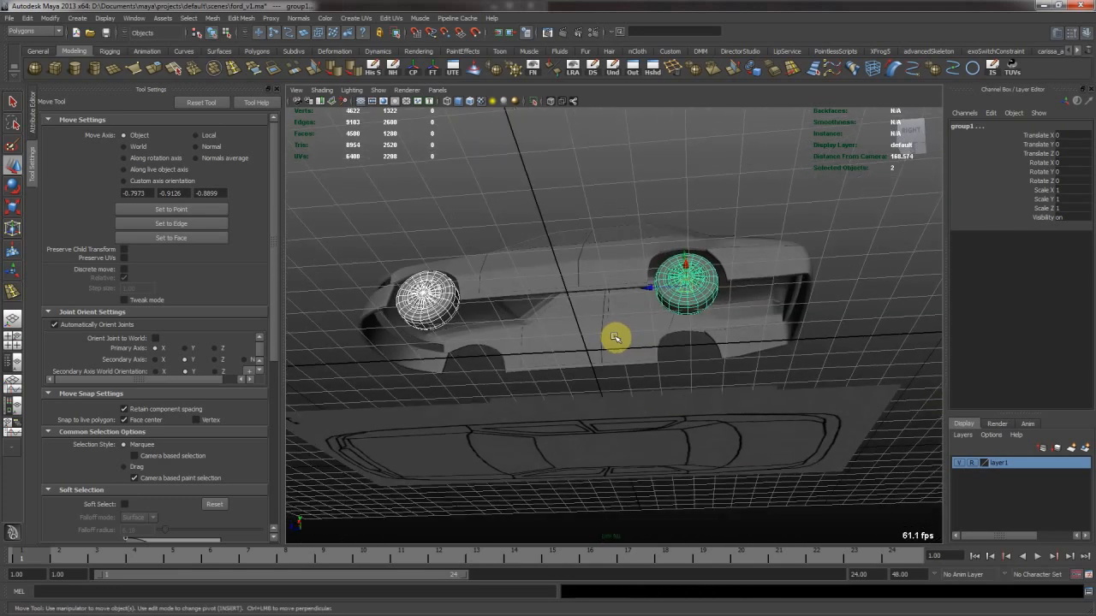
key("x")
middle_click_drag(615, 337, 579, 362)
left_click_drag(662, 313, 600, 331, "alt")
Duplicate both wheel groups and mirror the copies to the opposite side with Scale X -1
key("ctrl+d")
type("-")
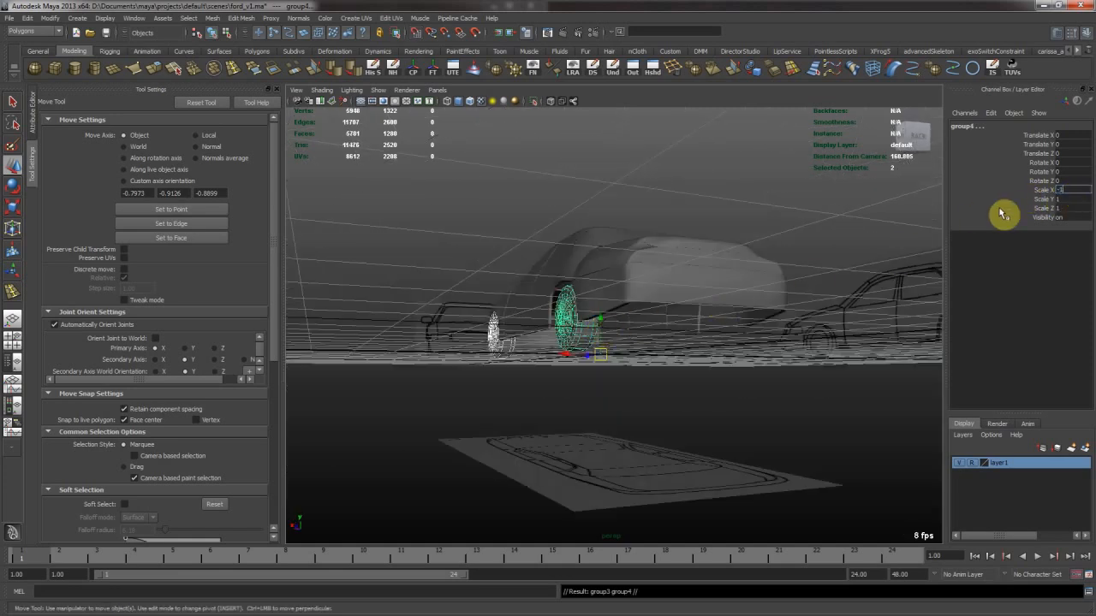
type("1")
key("Return")
left_click_drag(781, 268, 554, 309, "alt")
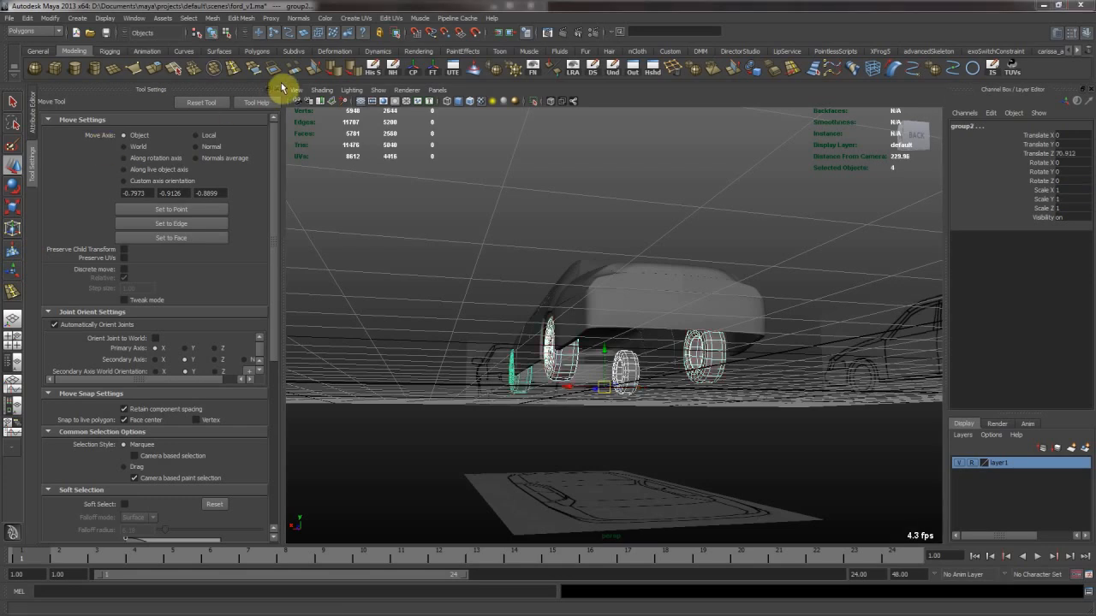
left_click(453, 205)
Inspect the assembled car body, bumpers and wheels from the front, side and rear
left_click_drag(484, 249, 536, 306, "alt")
right_click_drag(535, 306, 652, 330, "alt")
left_click_drag(652, 331, 795, 420, "alt")
right_click_drag(795, 420, 688, 408, "alt")
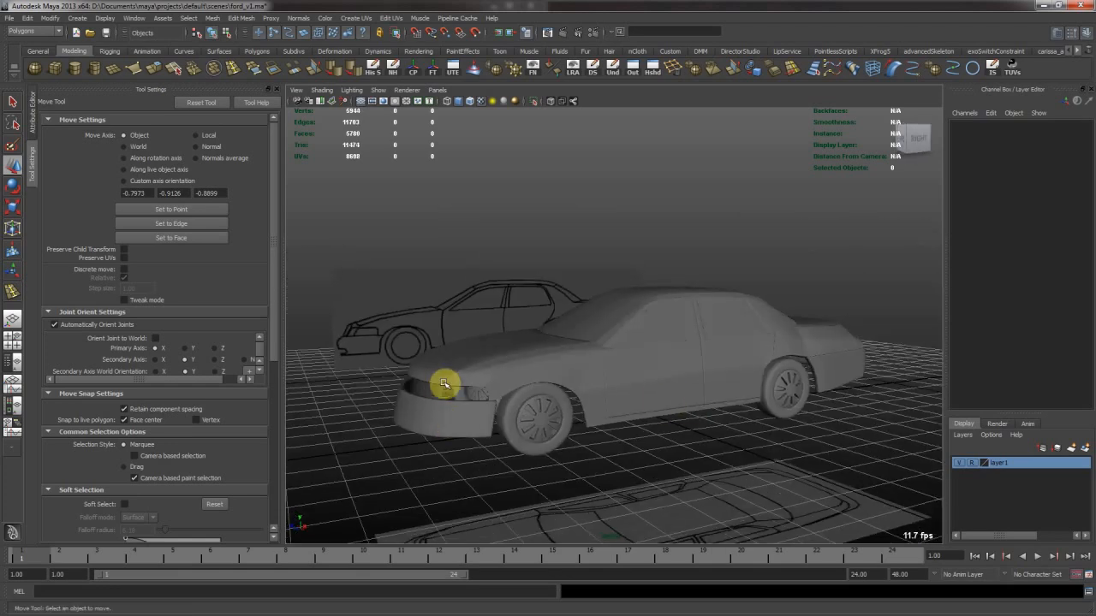
left_click_drag(463, 387, 509, 367, "alt")
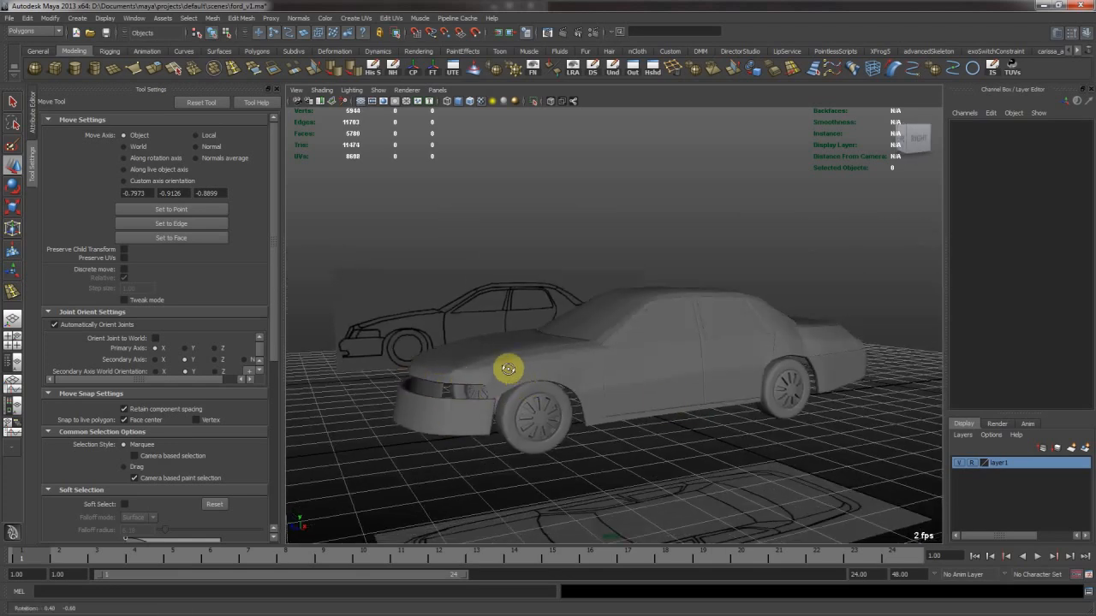
left_click(409, 398)
left_click_drag(701, 375, 483, 361, "alt")
left_click(624, 393)
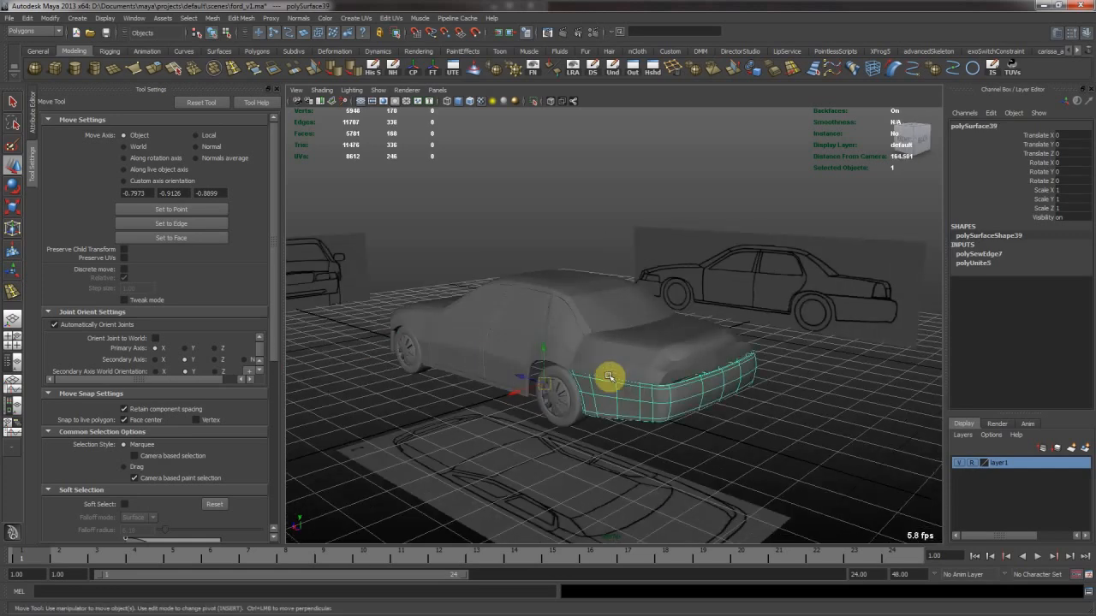
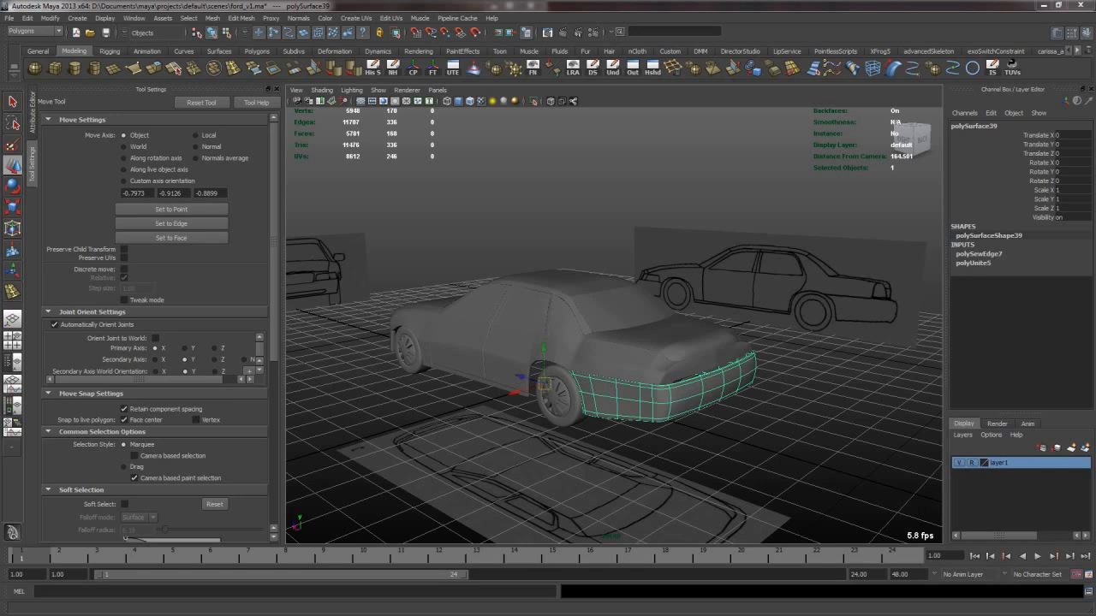
Switch to the browser, look through the taxi reference pictures and open the image results for "new york taxi"
left_click_drag(98, 170, 619, 122)
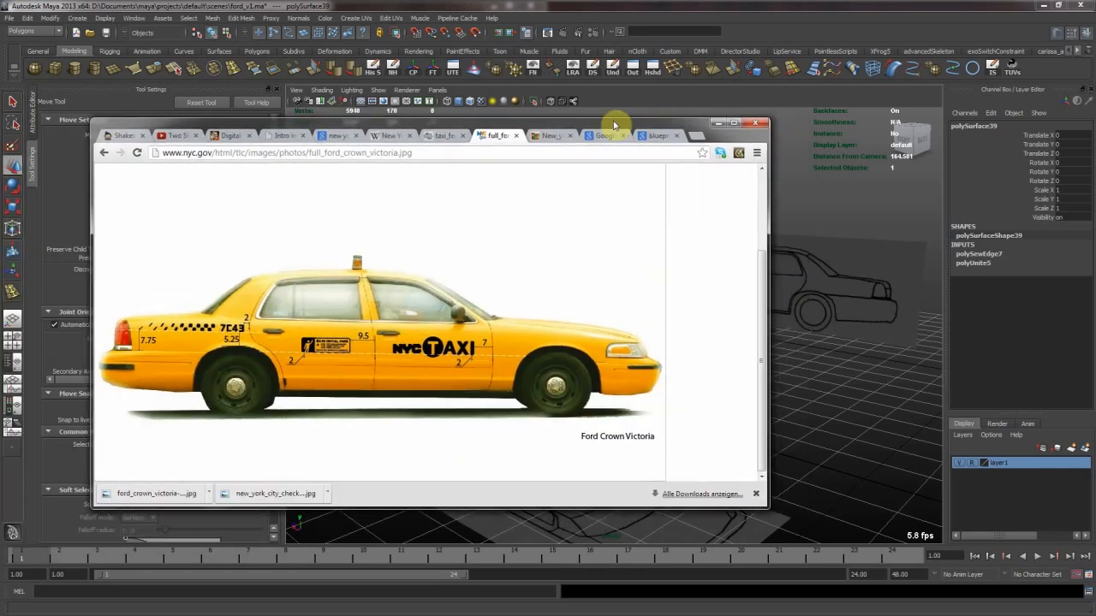
left_click(444, 135)
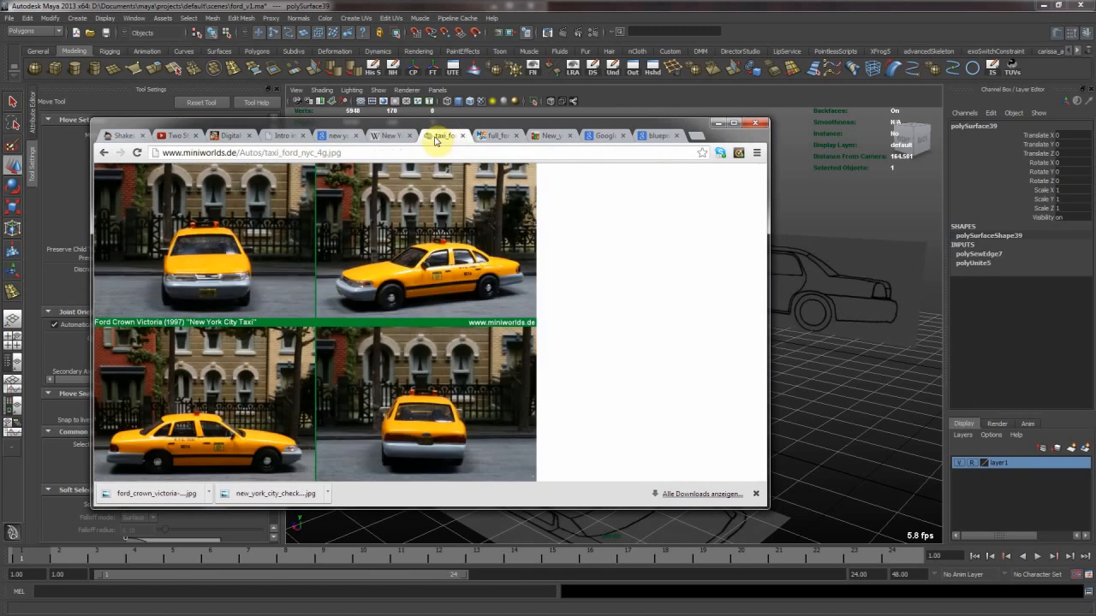
key("alt+Left")
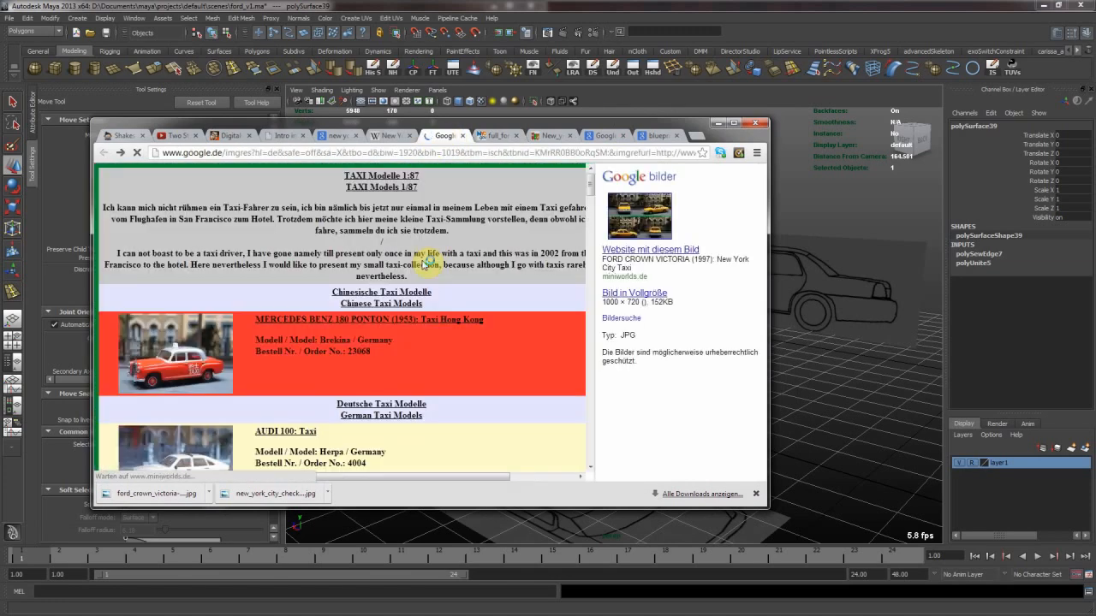
left_click(338, 135)
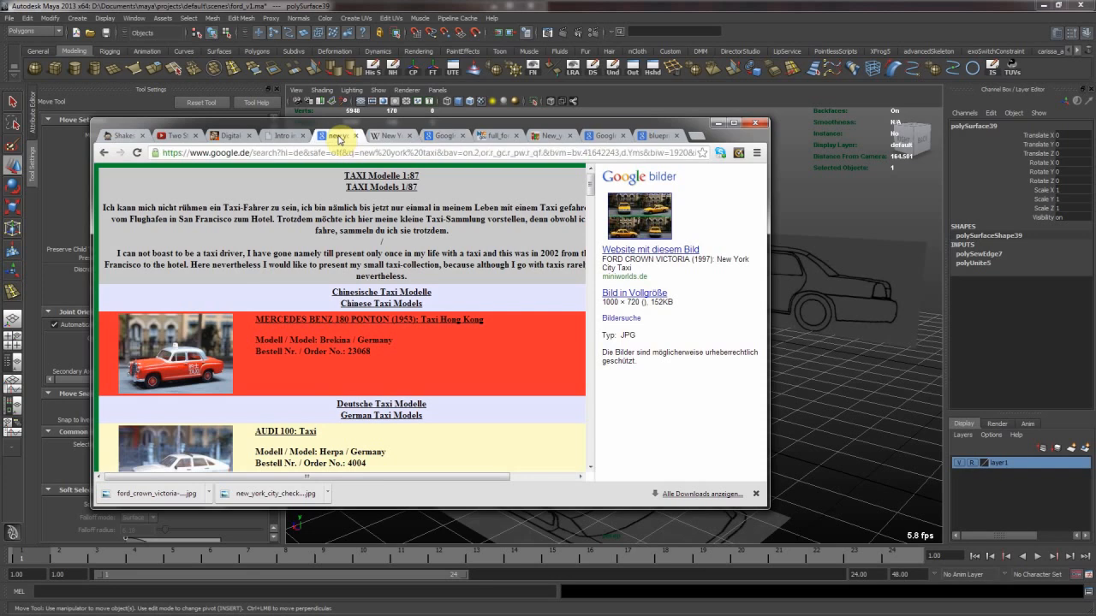
left_click(228, 422)
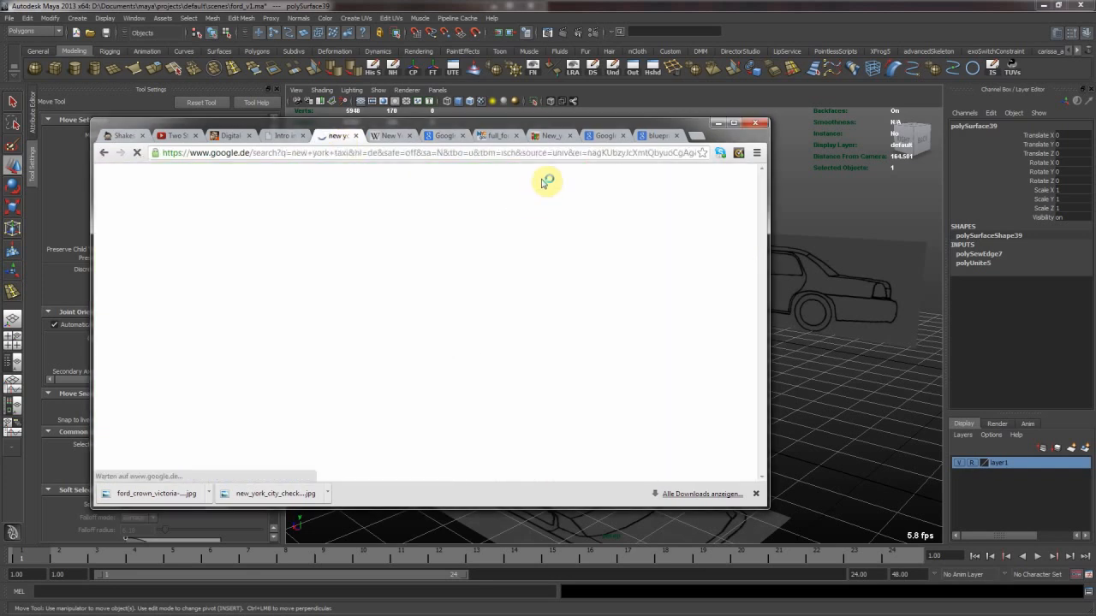
Open the full-size new-york-taxi.jpg photo and fit the narrowed browser window beside the car model
mouse_move(479, 296)
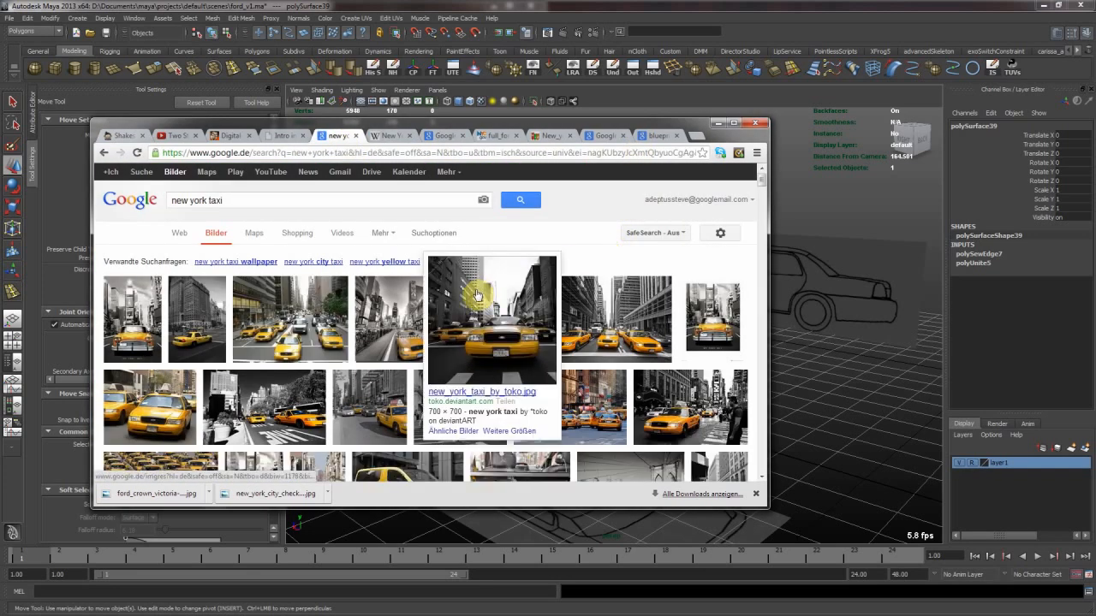
scroll(477, 294, "down", 1)
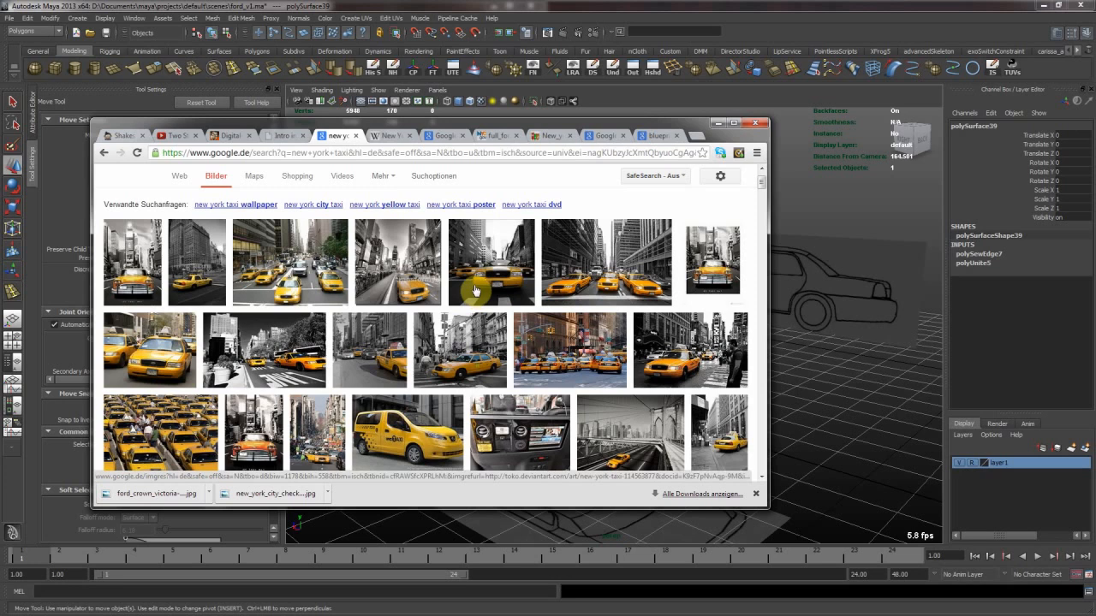
middle_click(150, 346)
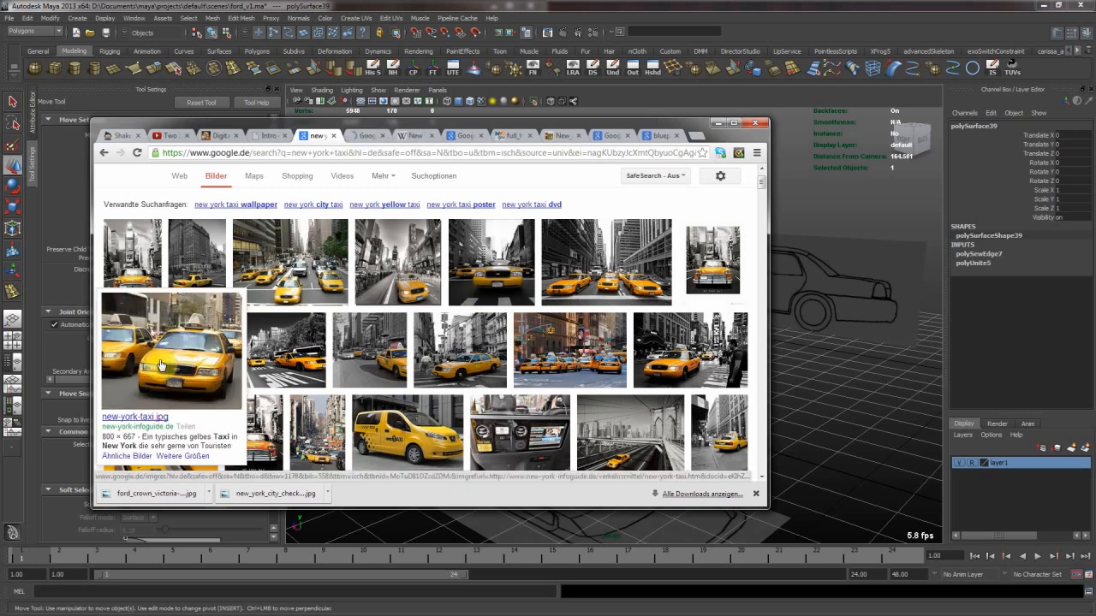
left_click(364, 135)
left_click(644, 297)
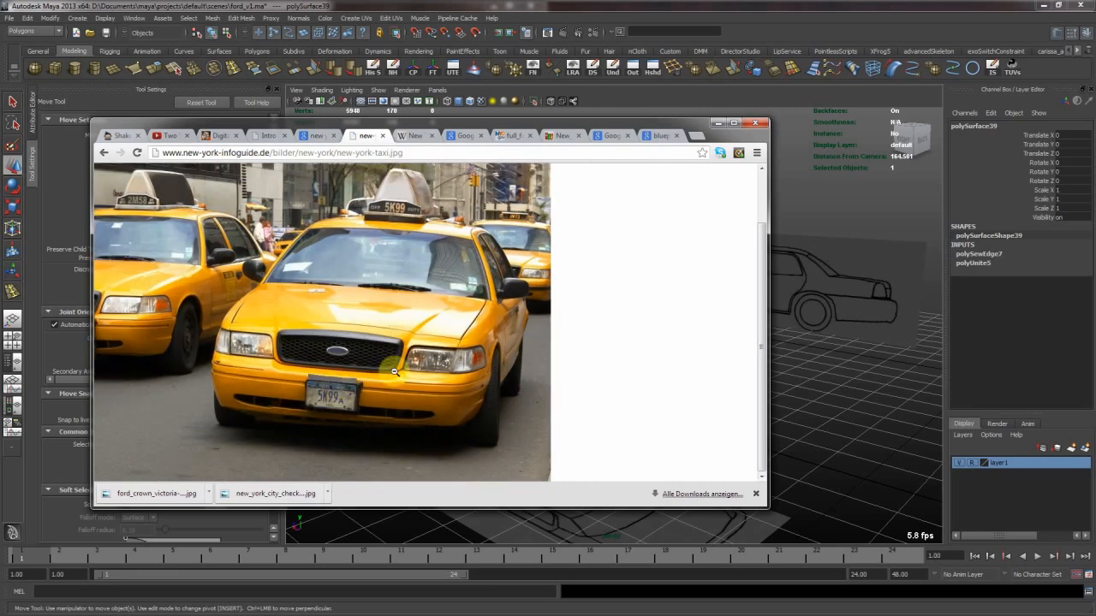
left_click_drag(696, 133, 495, 47)
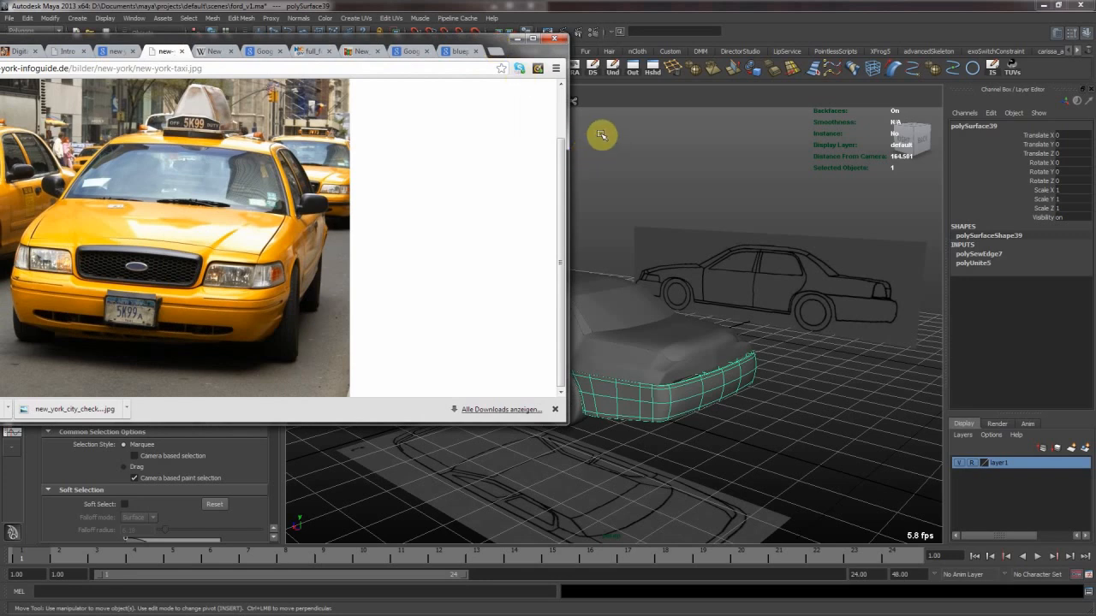
left_click_drag(568, 120, 351, 142)
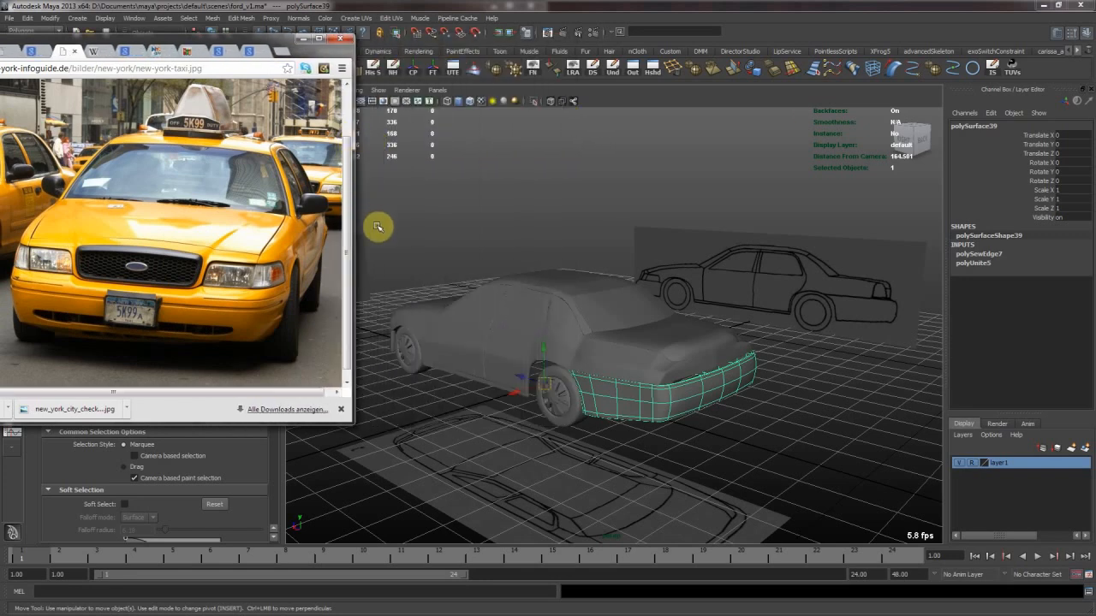
Compare the car model's front end and main body with the New York taxi photo
left_click_drag(454, 331, 641, 321, "alt")
right_click_drag(537, 455, 499, 389, "alt")
left_click_drag(499, 389, 455, 341, "alt")
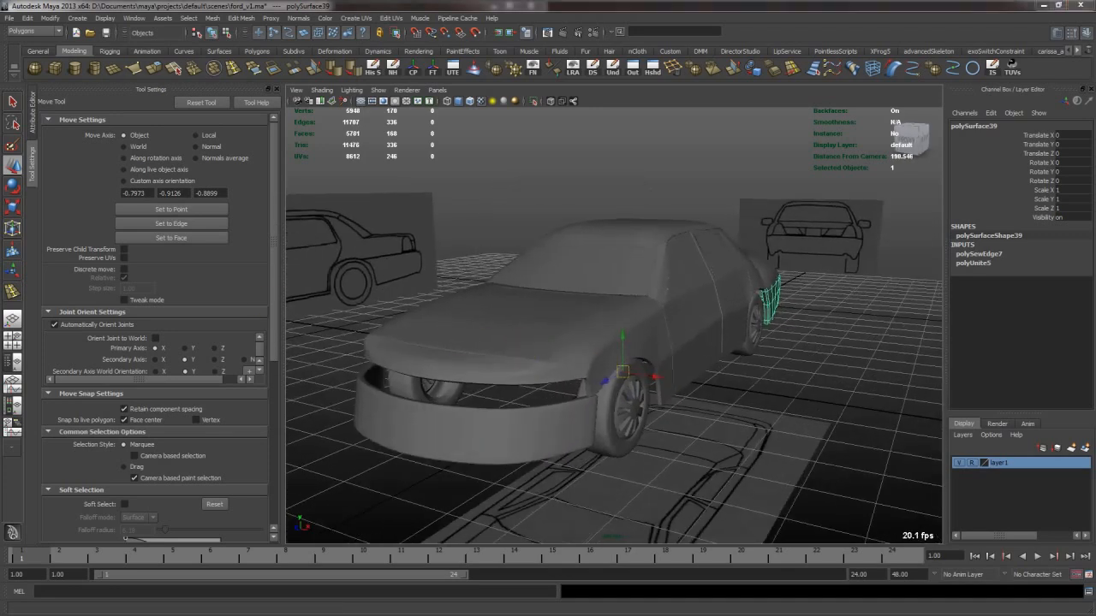
key("alt+Tab")
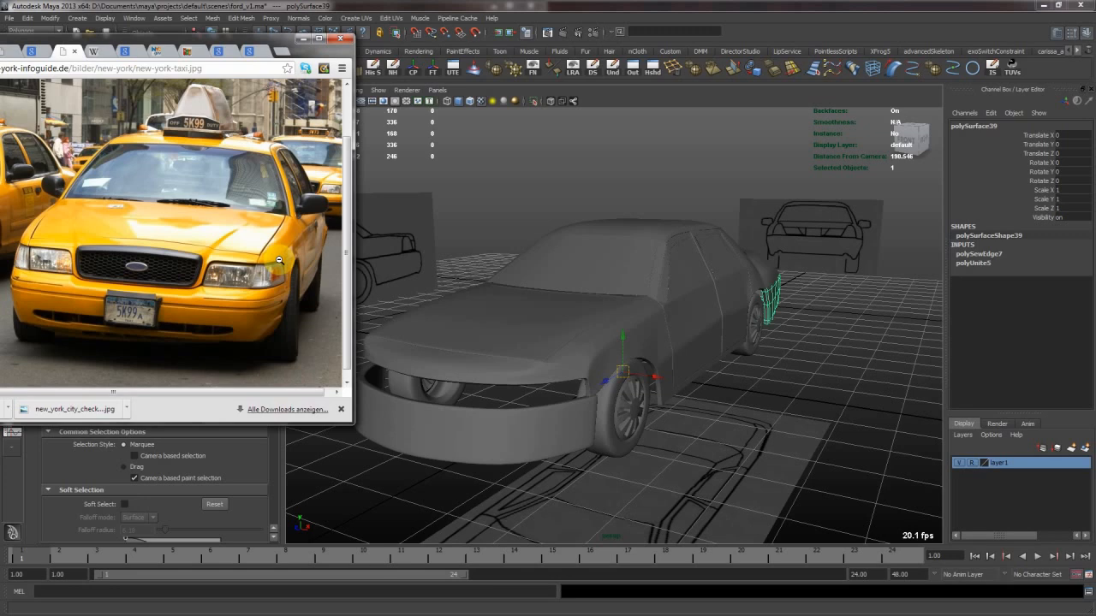
left_click(577, 361)
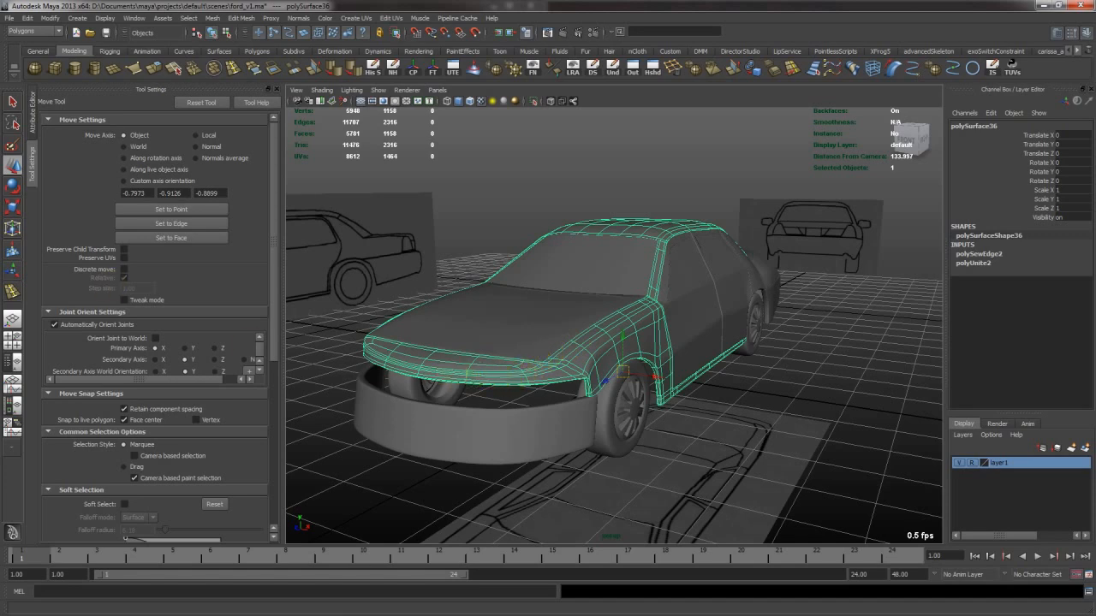
key("alt+Tab")
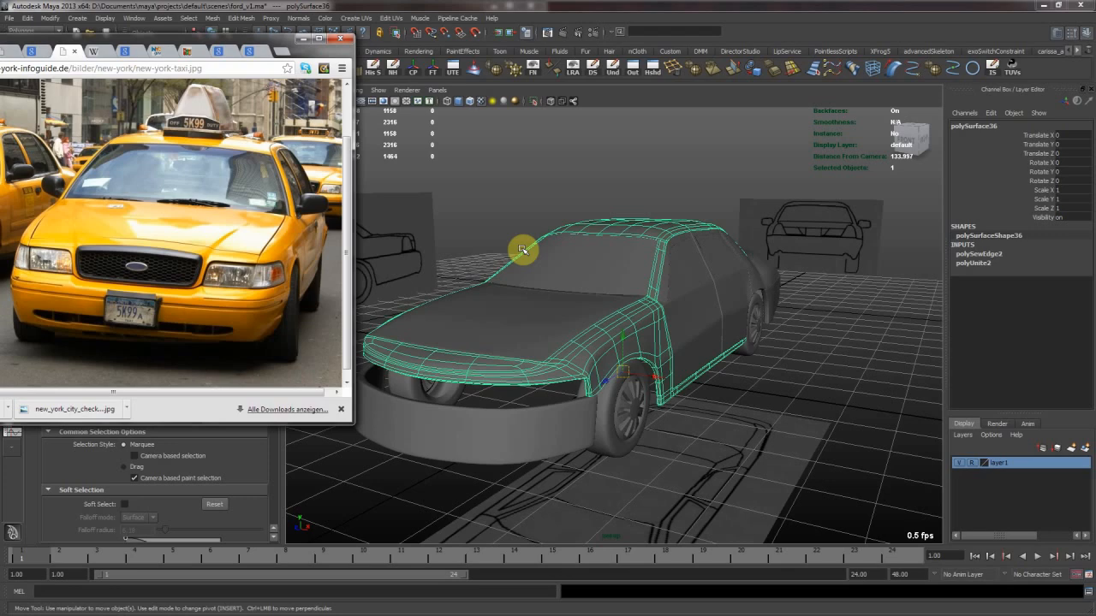
left_click_drag(579, 248, 622, 276, "alt")
key("alt+Tab")
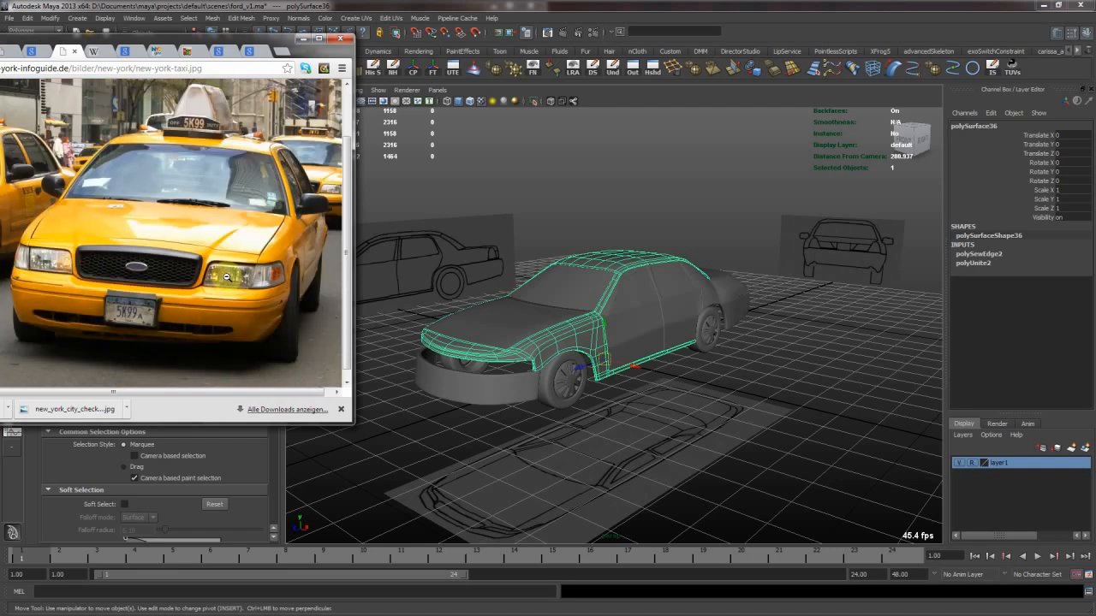
Examine the headlight and grille area in the taxi photo at 150% zoom, then restore the photo's size
scroll(226, 277, "up", 1, "ctrl")
scroll(227, 277, "up", 2, "ctrl")
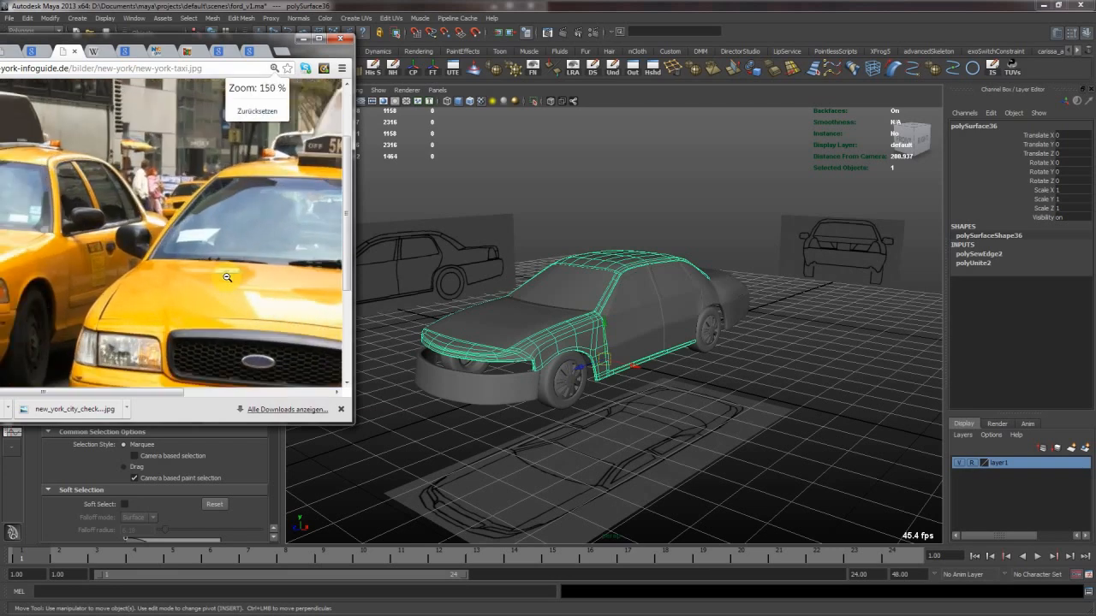
left_click_drag(159, 391, 294, 386)
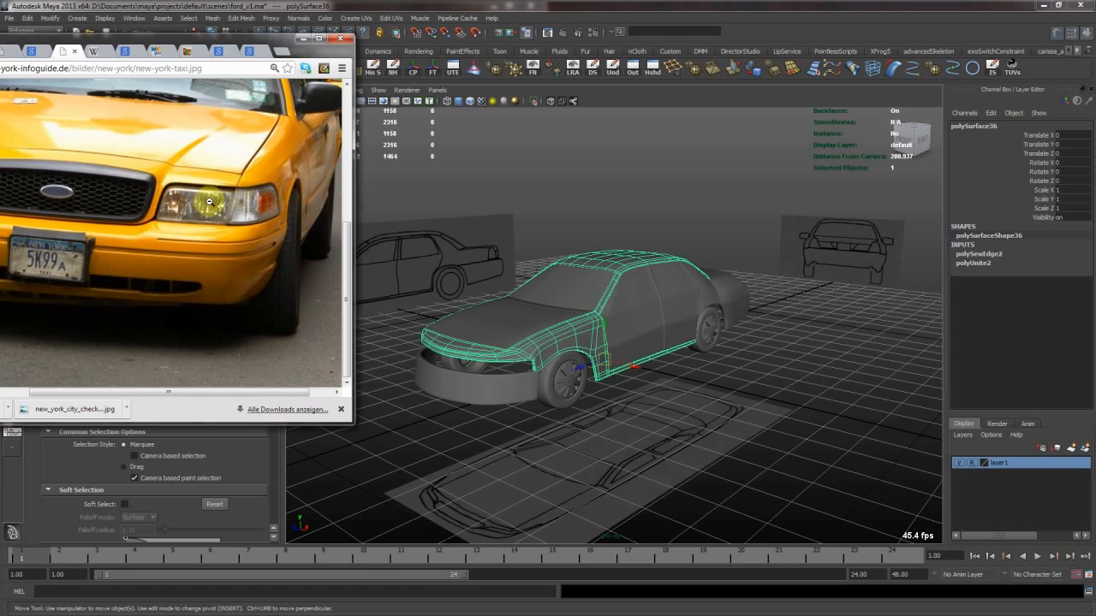
scroll(209, 201, "down", 3, "ctrl")
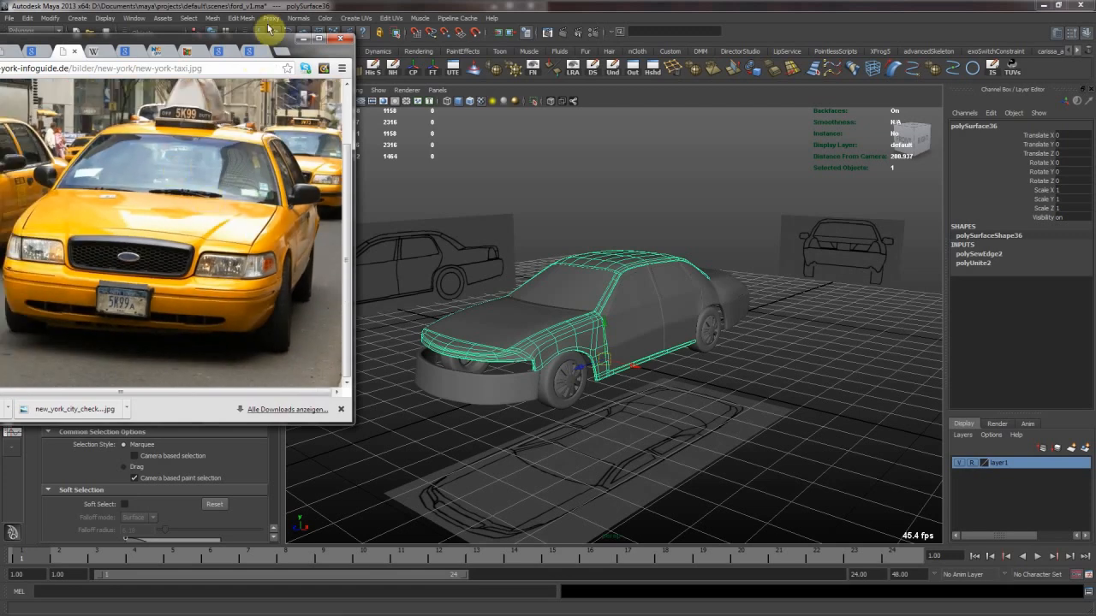
Minimize the reference browser window and start the Polygon Cube tool
left_click(299, 38)
left_click(55, 68)
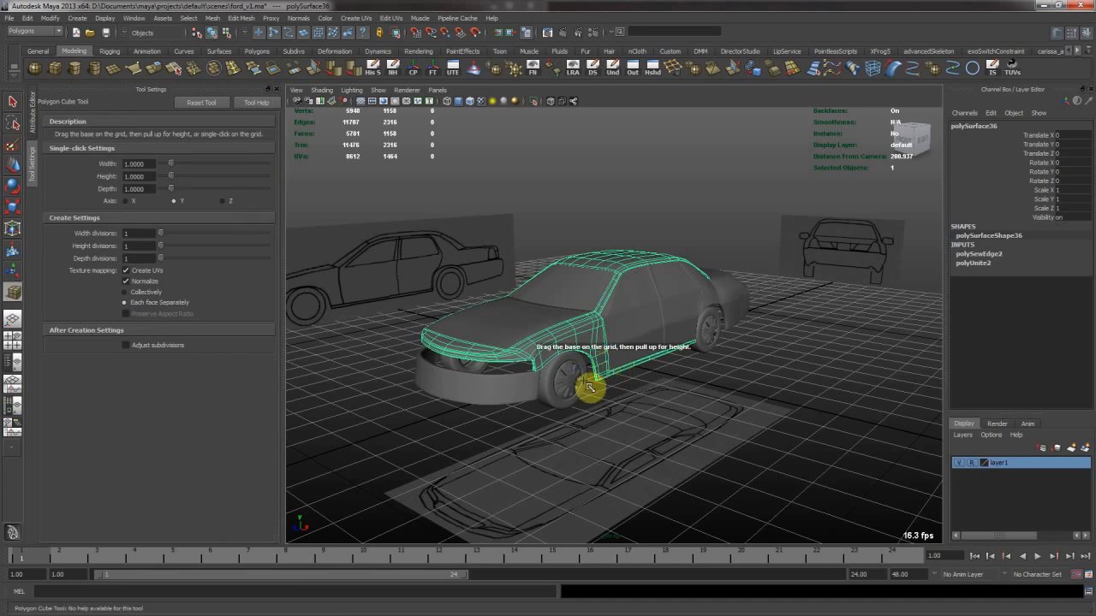
Create a small polygon cube in the headlight opening in the side view, scaled to about 2.75, at about Y 14.3, Z 57.8
key("space")
key("space")
scroll(494, 321, "up", 5)
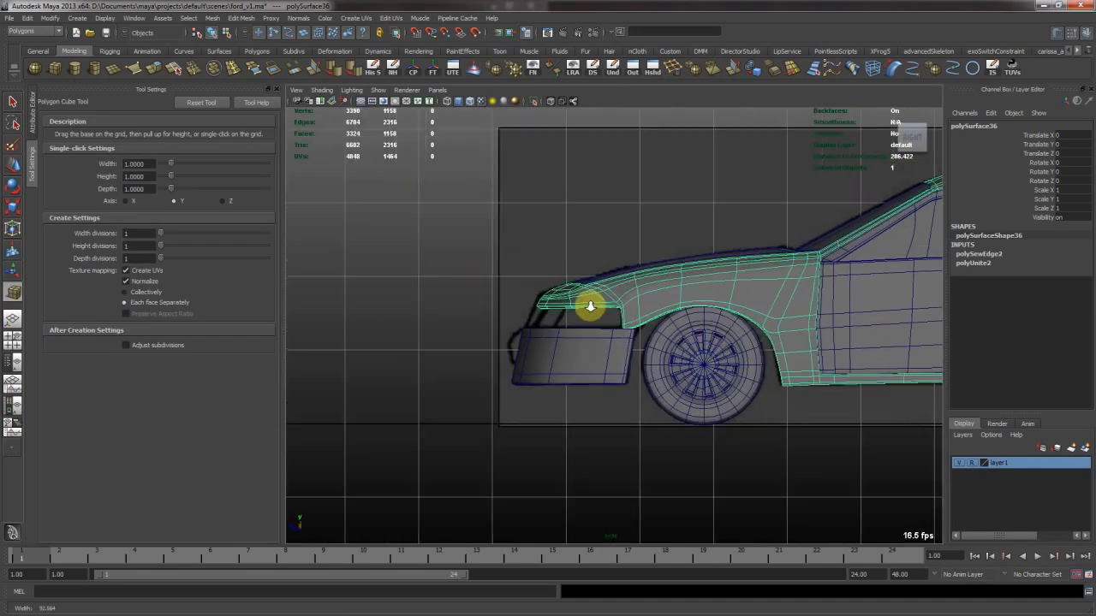
left_click(543, 315)
key("ctrl+s")
key("r")
middle_click_drag(551, 340, 574, 332)
key("w")
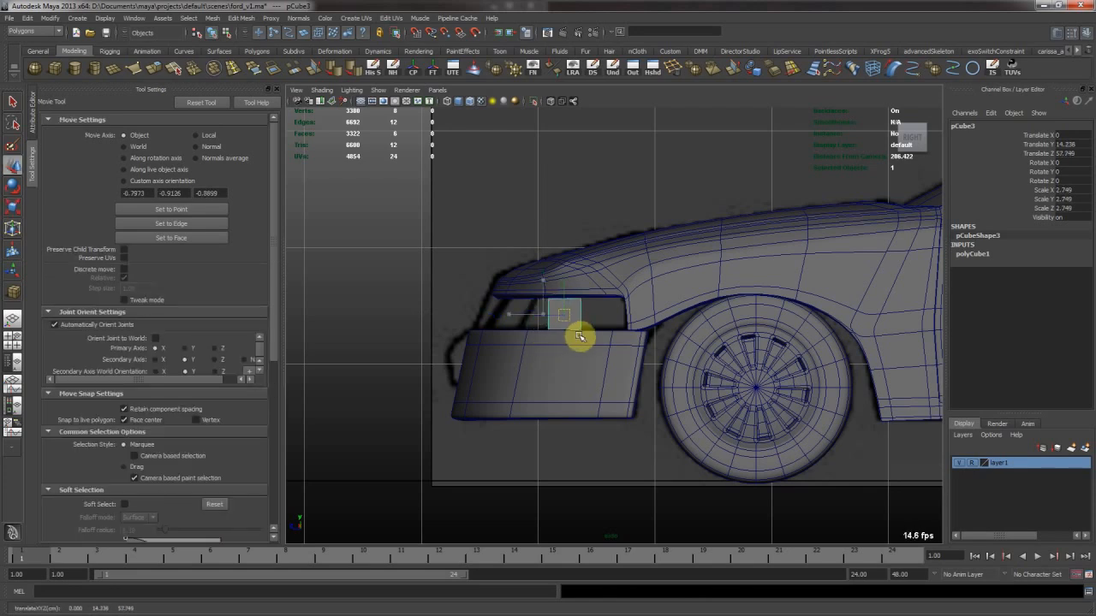
Move the cube sideways to X 16.783 so it sits at the car's front corner
key("space")
key("f")
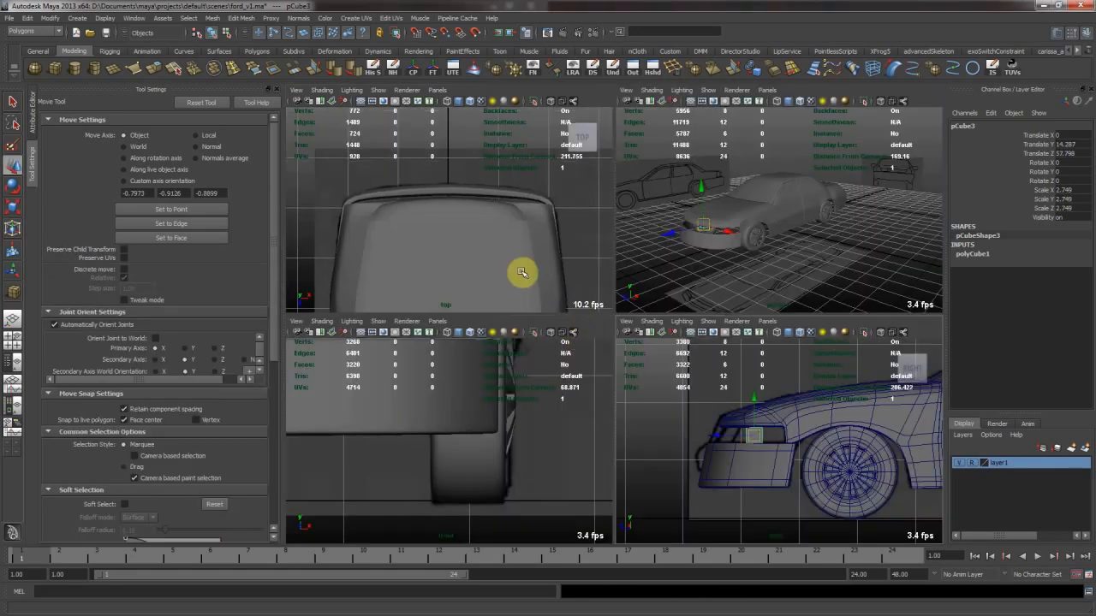
key("space")
right_click_drag(578, 266, 407, 224, "alt")
middle_click_drag(684, 350, 760, 304, "alt")
right_click_drag(768, 304, 691, 318, "alt")
key("space")
key("space")
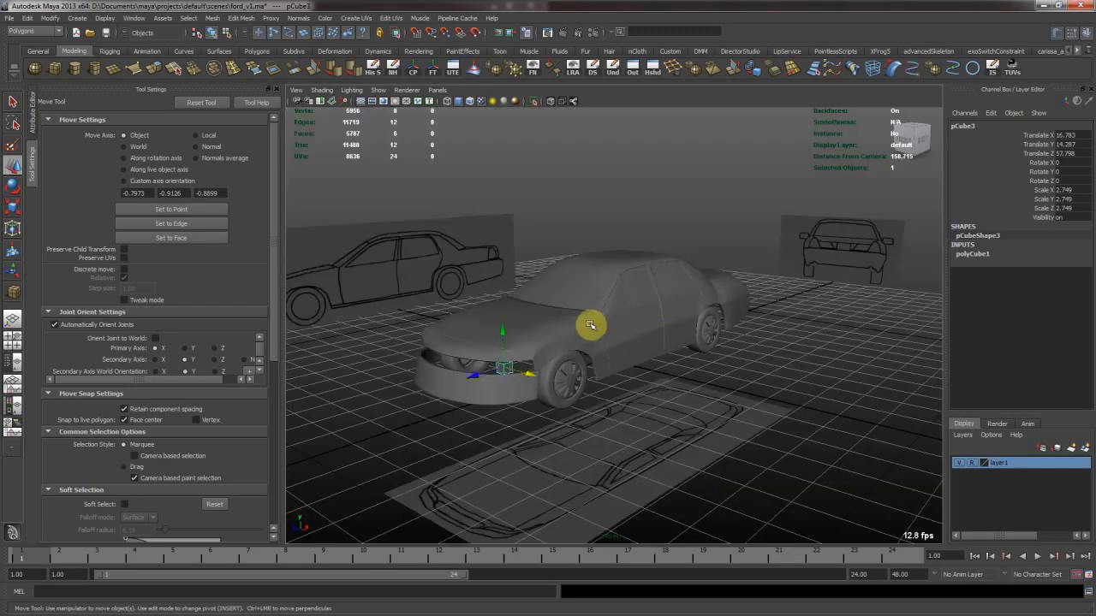
Examine the cube's placement in the headlight opening from the perspective and top views
key("f")
right_click_drag(687, 372, 585, 281, "alt")
left_click_drag(723, 300, 646, 318, "alt")
left_click(603, 272)
left_click(794, 295)
left_click(653, 345)
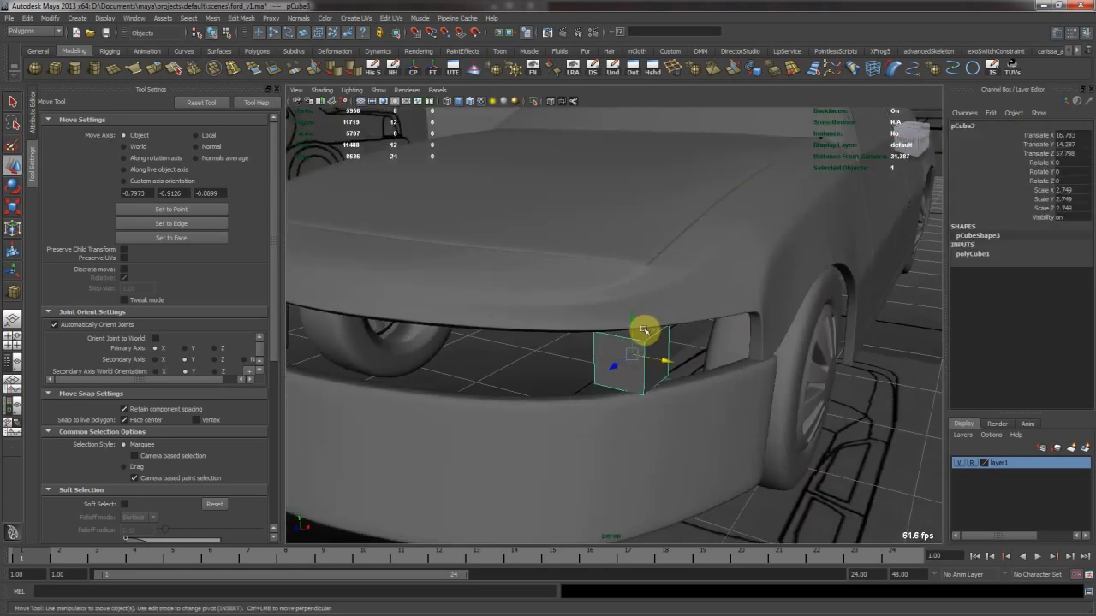
key("space")
key("space")
middle_click_drag(650, 280, 554, 242, "alt")
right_click_drag(554, 242, 731, 323, "alt")
middle_click_drag(607, 194, 658, 267, "alt")
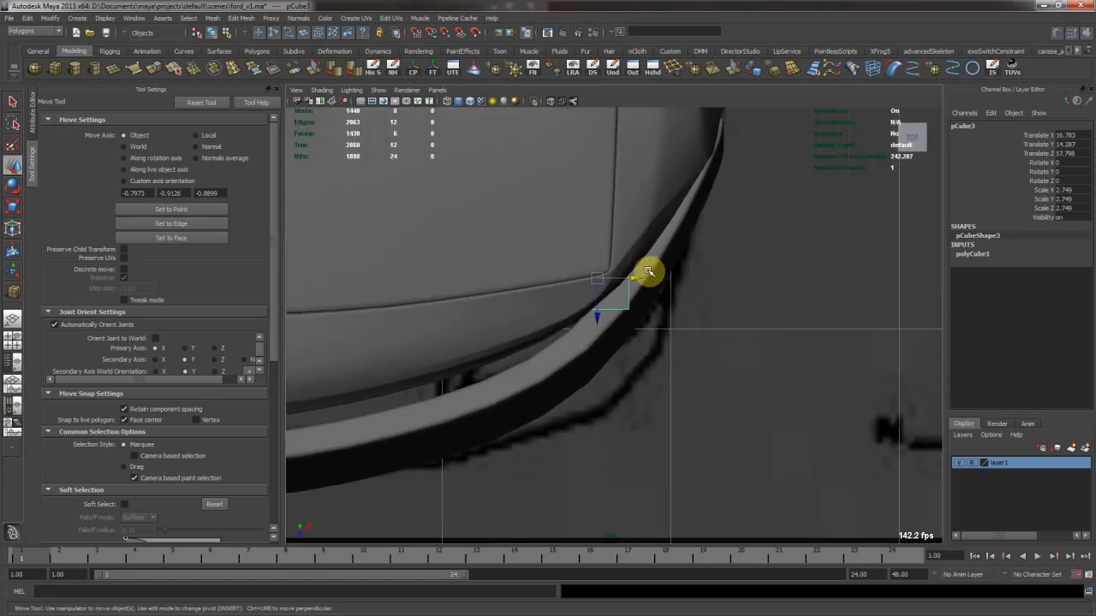
key("F8")
right_click_drag(621, 299, 590, 282)
left_click_drag(606, 230, 665, 357)
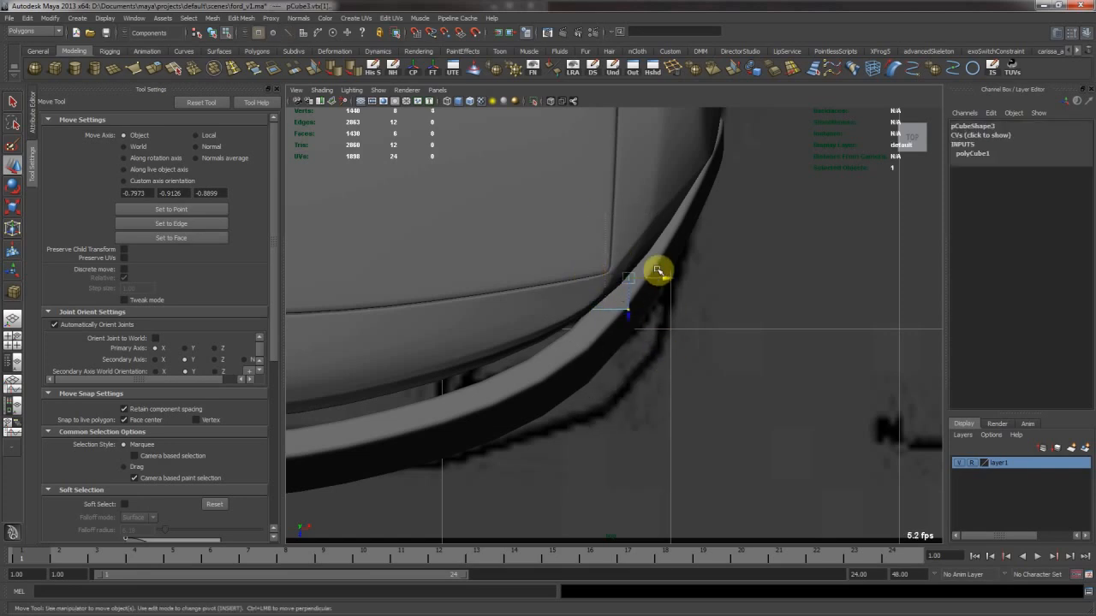
middle_click_drag(656, 270, 672, 302, "alt")
key("F8")
Scale the cube to 13.154 in X and 4.858 in Z
key("r")
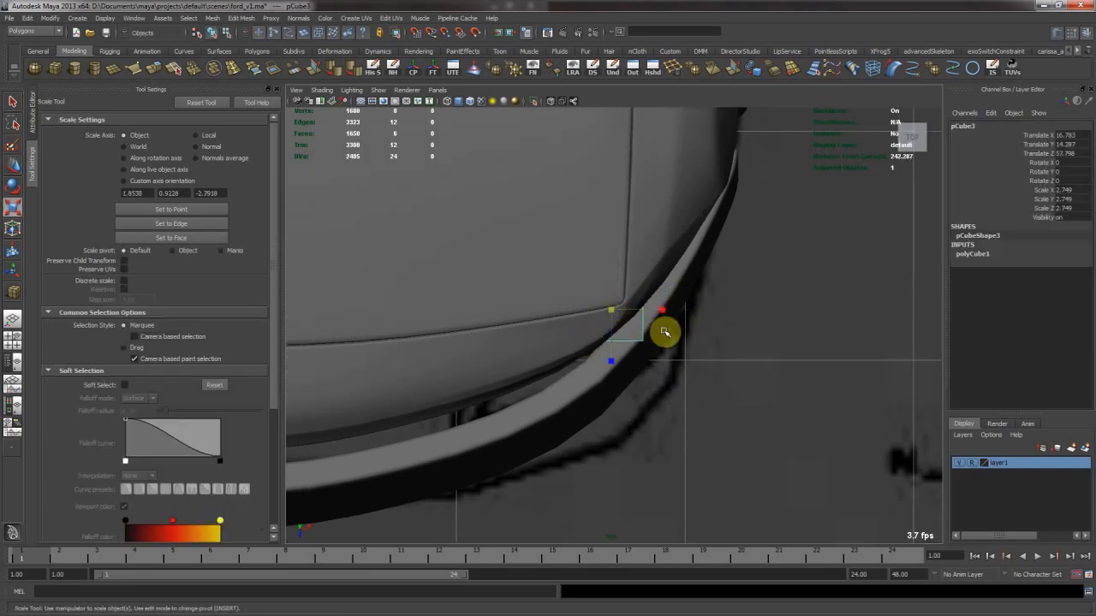
left_click_drag(661, 316, 861, 274)
left_click_drag(609, 356, 604, 279)
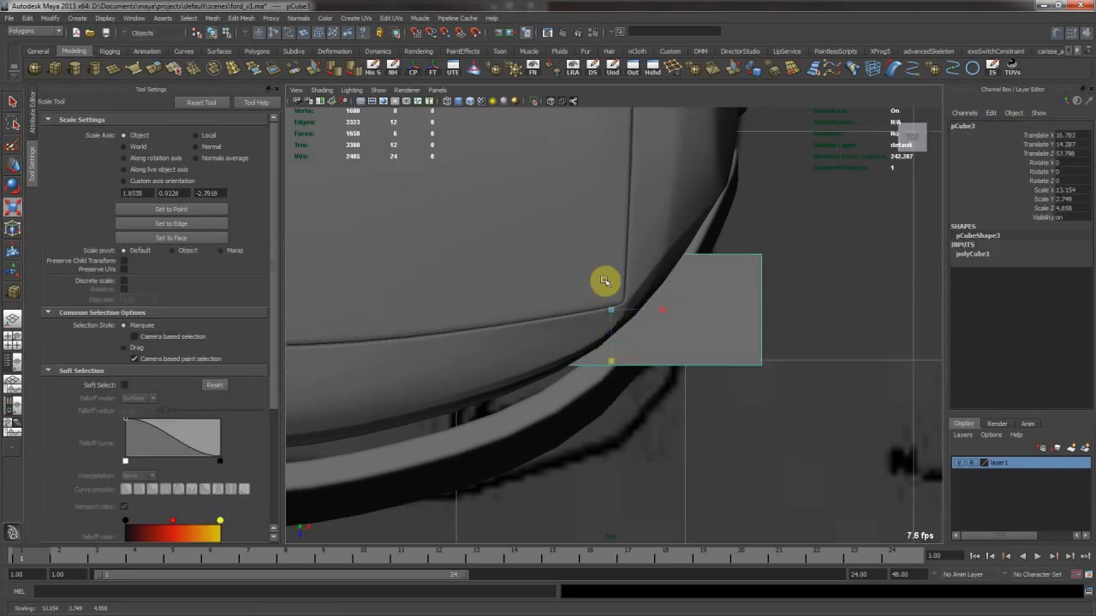
scroll(626, 276, "down", 1)
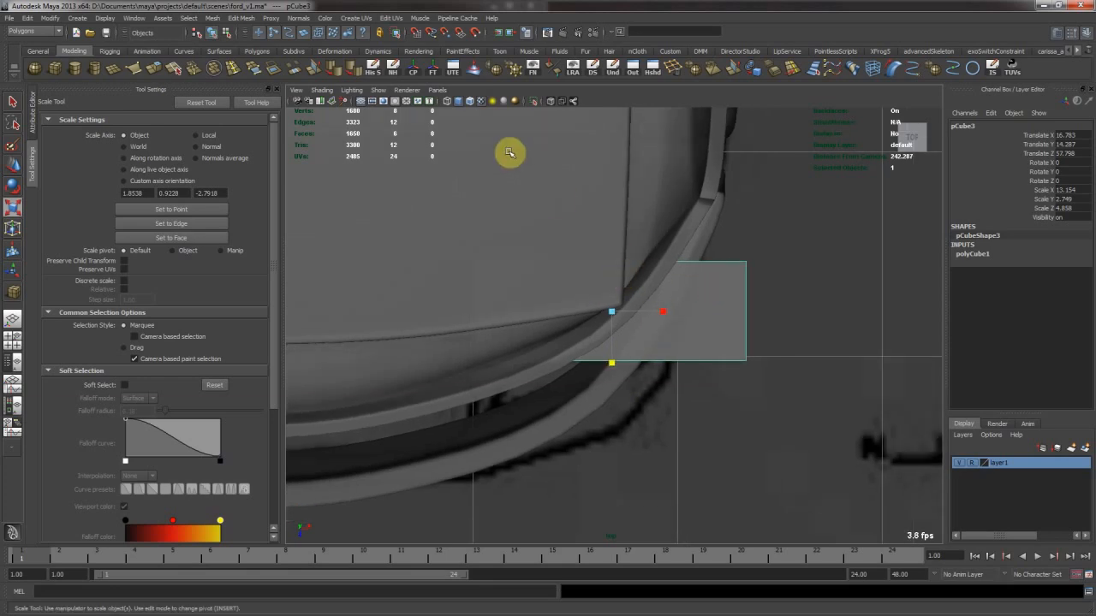
key("ctrl+s")
Show wireframe on the shaded models, then rotate the block to Y 50.76 and move it to X 16.281, Z 56.488 along the bumper corner
left_click(475, 104)
middle_click_drag(679, 320, 748, 326, "alt")
key("w")
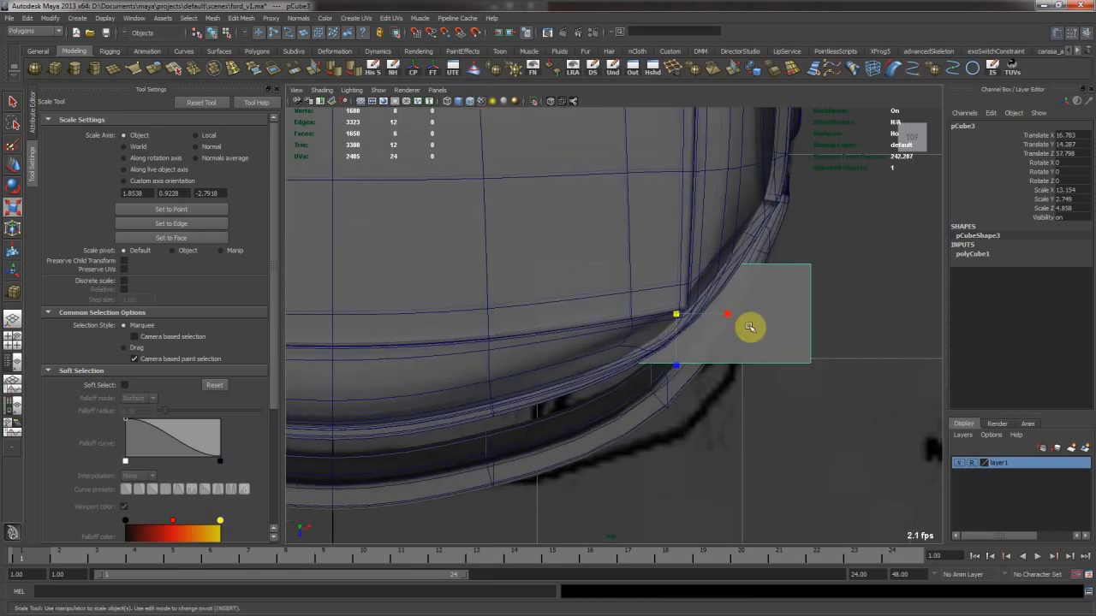
key("e")
left_click_drag(797, 317, 779, 257)
key("w")
mouse_move(765, 296)
left_mouse_down()
mouse_move(753, 296)
mouse_move(764, 291)
left_mouse_up()
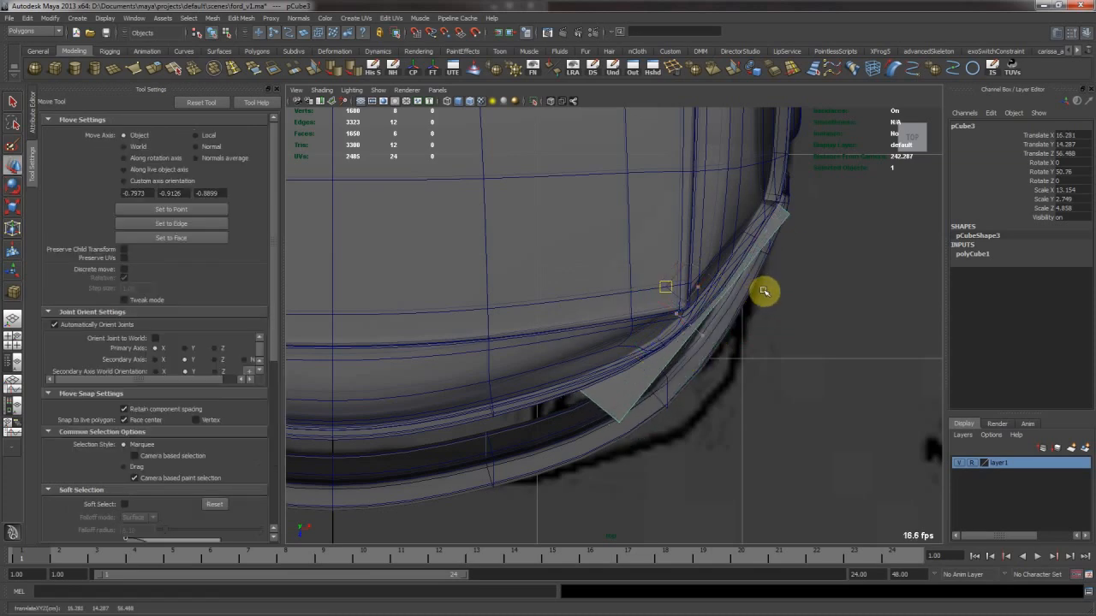
middle_click_drag(712, 339, 730, 330, "alt")
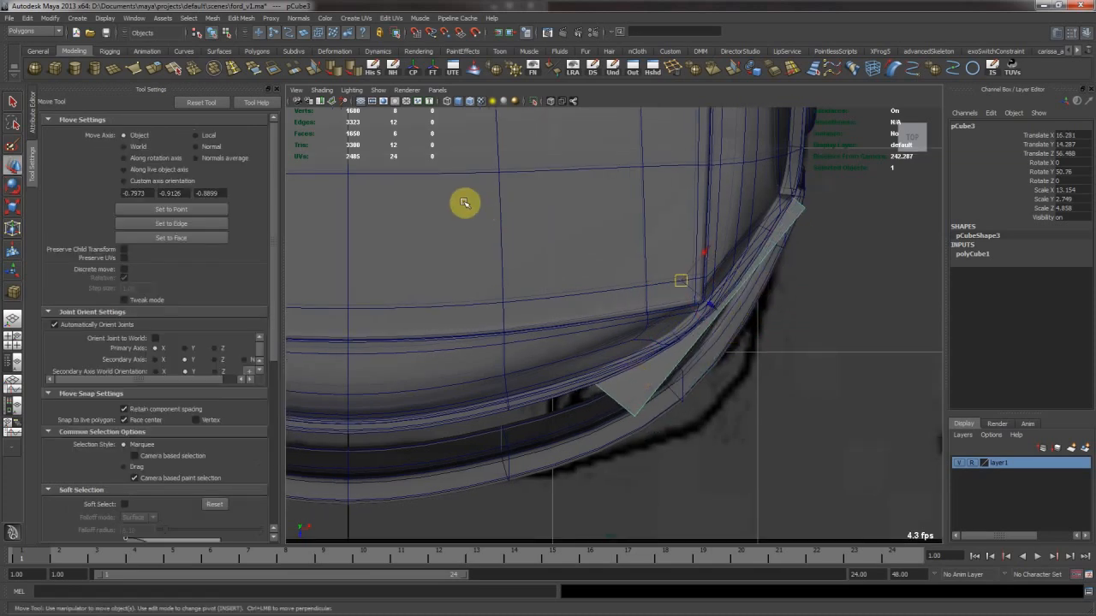
Set the block's width subdivisions to 3
left_click(974, 255)
left_click(1027, 299)
middle_click_drag(789, 338, 799, 338)
left_click(1027, 290)
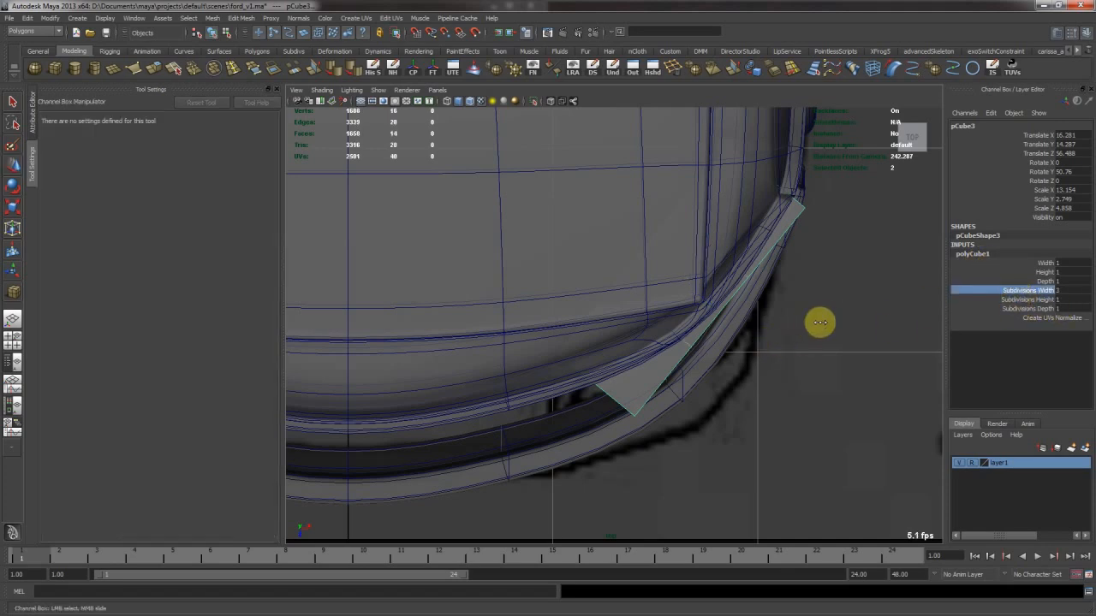
Shift the block's middle vertices outward toward the bumper curve in the top view
key("w")
right_click(681, 344)
right_click_drag(681, 343, 651, 339)
left_click(672, 367)
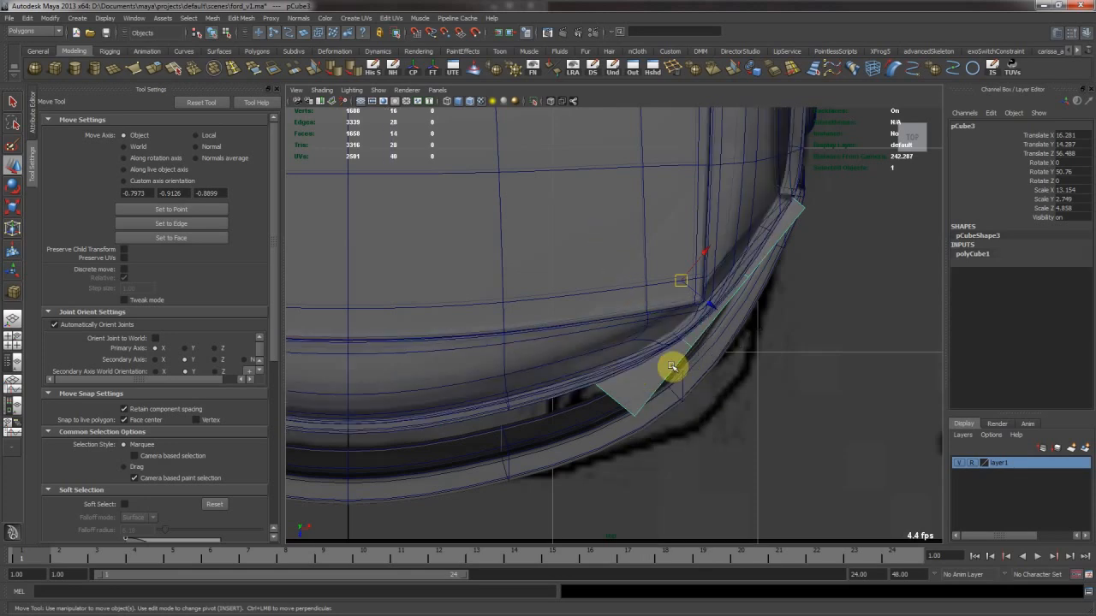
key("F9")
left_click_drag(610, 203, 768, 351)
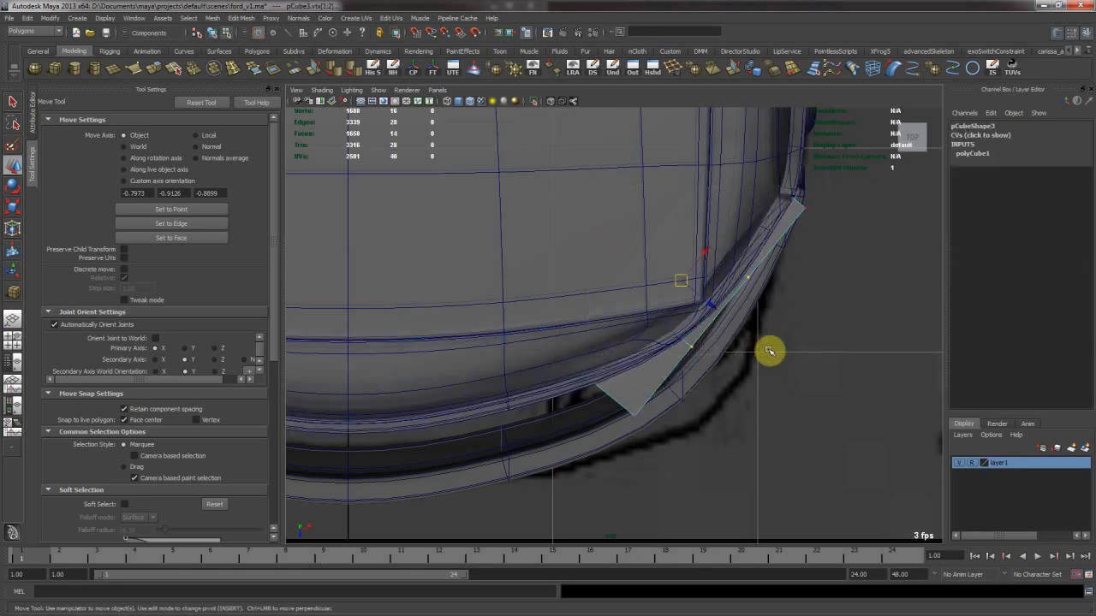
middle_click_drag(758, 319, 772, 336)
Reposition the vertices at the block's inner end along the bumper in the top view
left_click_drag(531, 337, 603, 403)
key("e")
key("w")
middle_click_drag(724, 356, 698, 343)
key("e")
key("w")
key("e")
key("w")
key("e")
key("w")
middle_click_drag(727, 333, 737, 333)
Move the block's remaining vertices one group at a time so its outline follows the curve between hood and bumper
left_click_drag(611, 292, 668, 317)
middle_click_drag(668, 324, 670, 383)
left_click_drag(665, 203, 708, 290)
middle_click_drag(724, 290, 744, 363)
middle_click_drag(784, 218, 743, 333, "alt")
left_click_drag(673, 254, 719, 296)
middle_click_drag(717, 302, 709, 328)
left_click_drag(746, 307, 787, 343)
middle_click_drag(782, 327, 775, 326)
Refine the inner subdivision and extend the block's inner end toward the car's centre along the bumper
middle_click_drag(676, 369, 697, 325, "alt")
right_click_drag(696, 324, 660, 325, "alt")
left_click_drag(598, 364, 641, 414)
middle_click_drag(632, 357, 649, 378)
left_click_drag(514, 376, 561, 420)
middle_click_drag(544, 400, 533, 426)
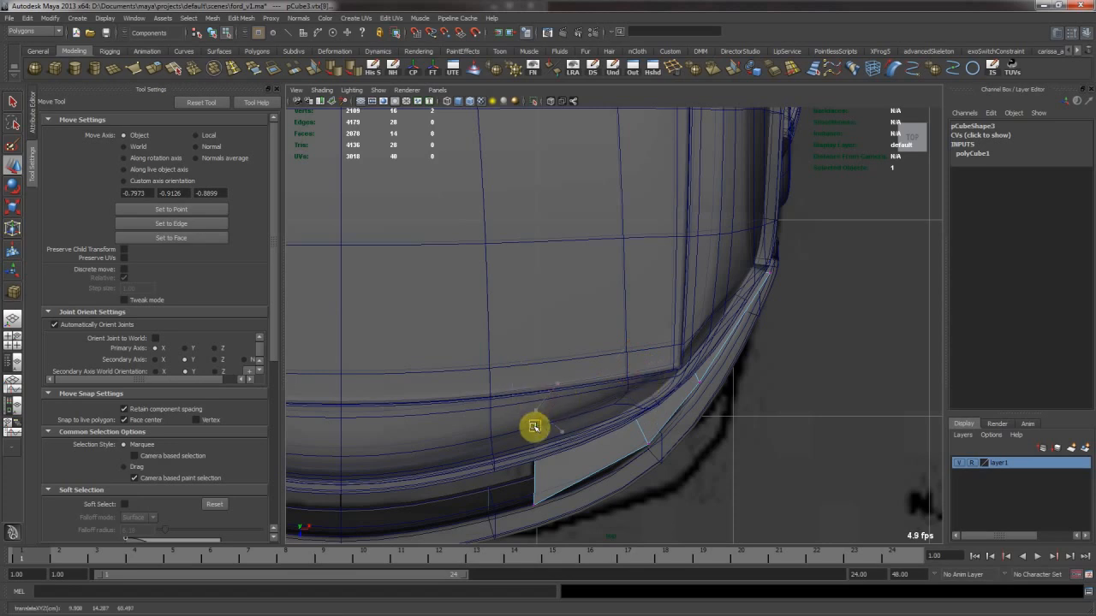
Move the block's lower outer corner vertex back to meet the fender and the bumper's upper edge
key("space")
key("space")
left_click_drag(741, 318, 622, 359, "alt")
left_click_drag(623, 359, 654, 423)
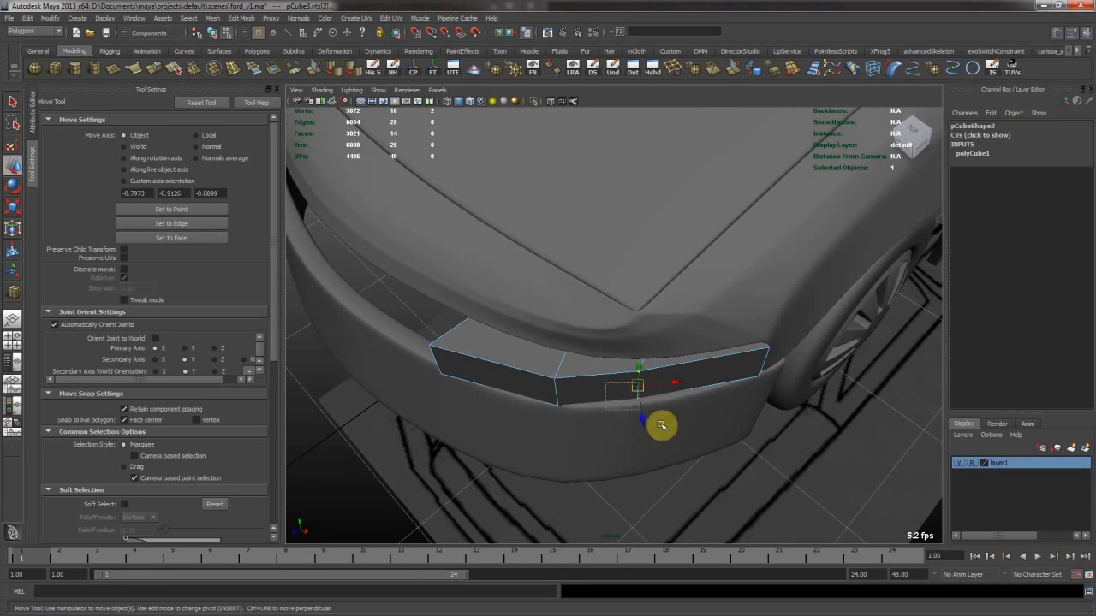
left_click_drag(646, 428, 707, 474, "alt")
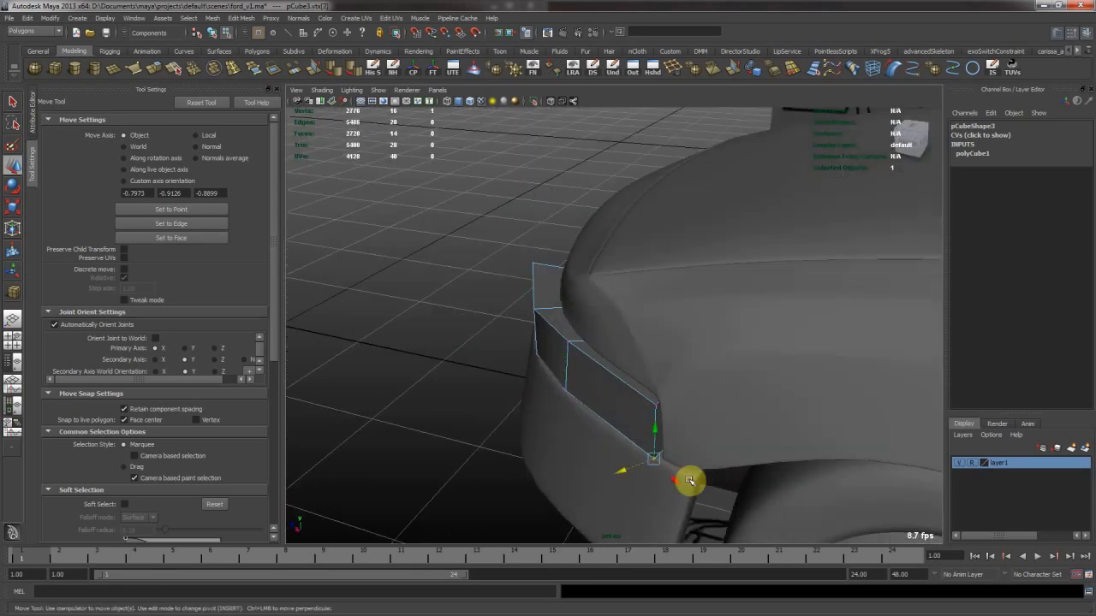
left_click_drag(633, 498, 635, 362, "alt")
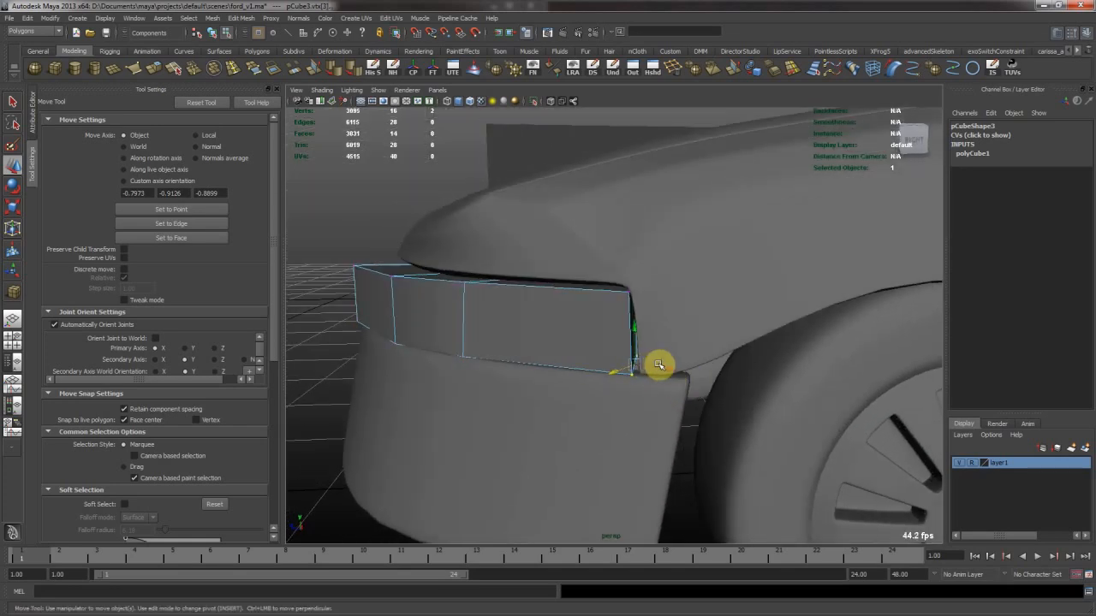
middle_click_drag(656, 371, 659, 371)
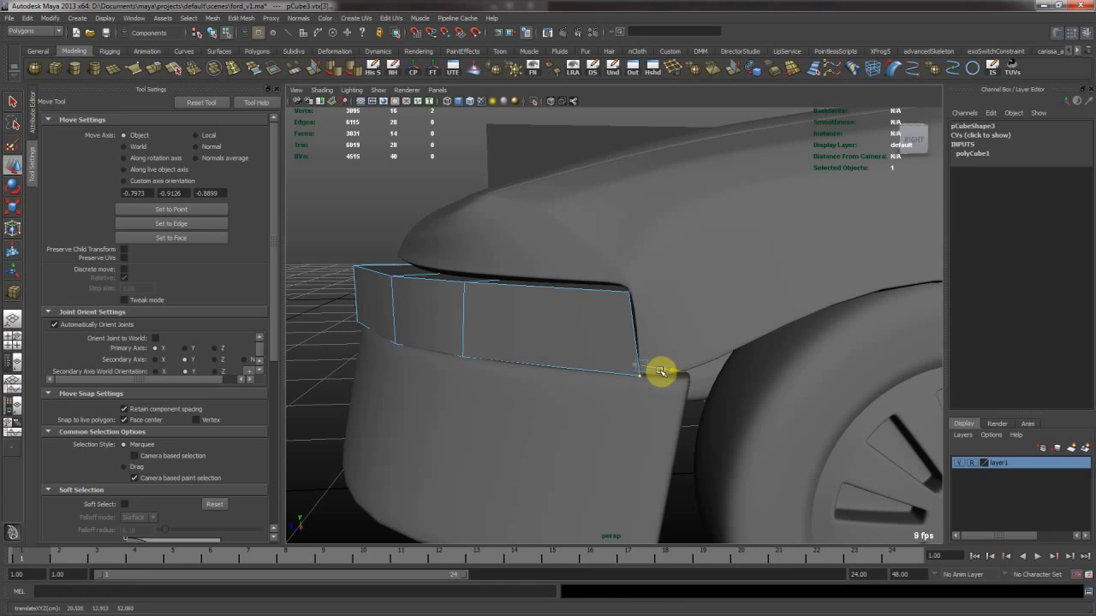
Raise all the block's top vertices to the lower edge of the hood
left_click_drag(594, 274, 594, 311, "alt")
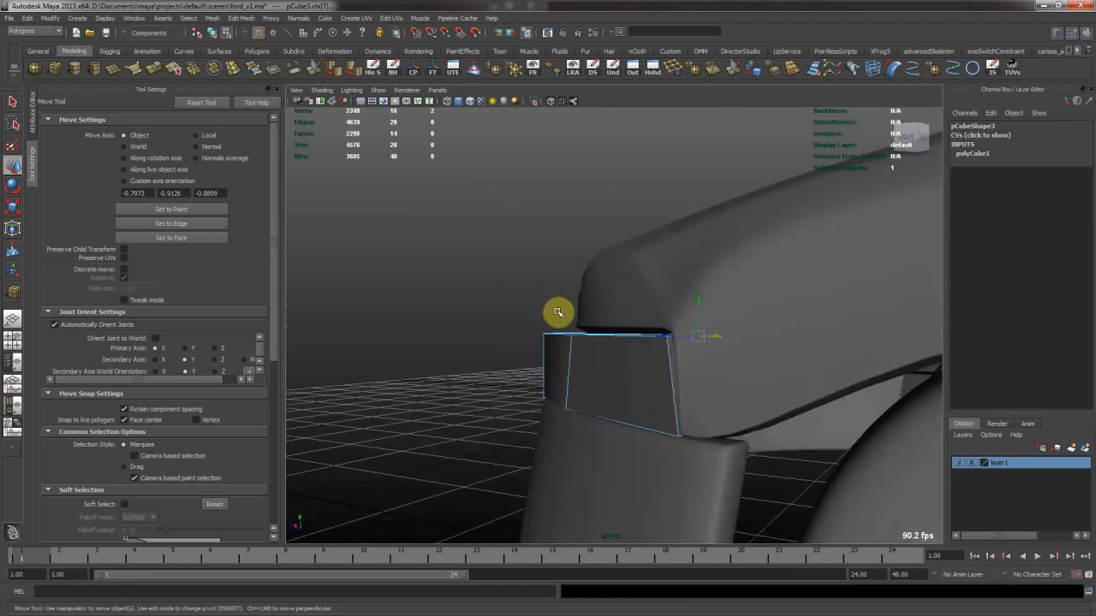
left_click_drag(513, 291, 765, 364)
left_click_drag(601, 294, 597, 289)
left_click_drag(672, 292, 830, 291, "alt")
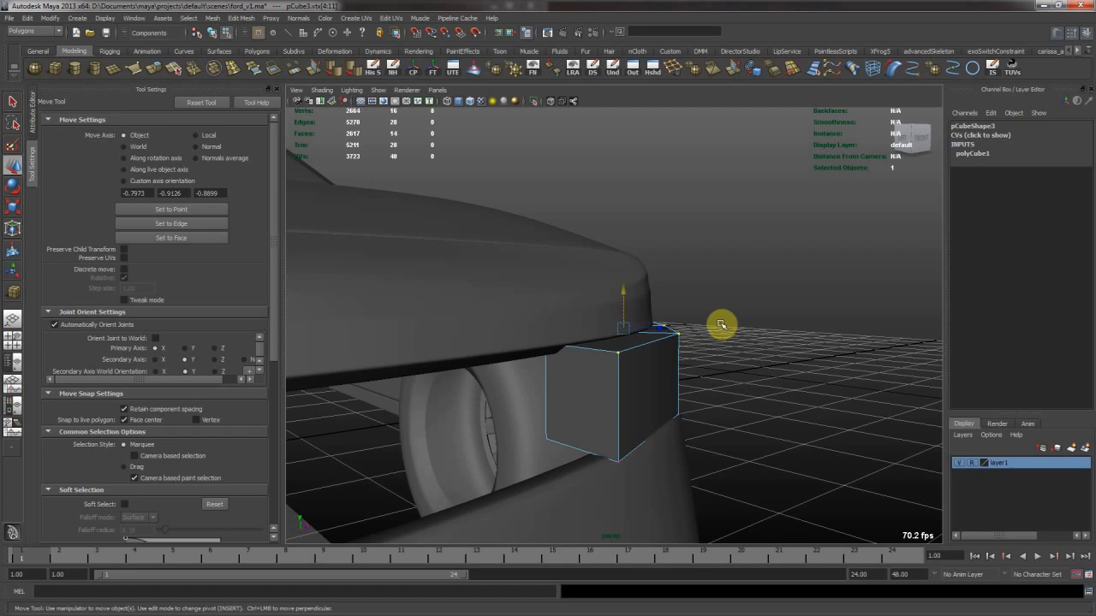
Adjust the block's top vertices along world axes so the front face slopes back under the hood edge, and return to object mode
left_click_drag(673, 341, 535, 358)
left_click_drag(455, 414, 489, 334)
left_click_drag(506, 416, 741, 406, "alt")
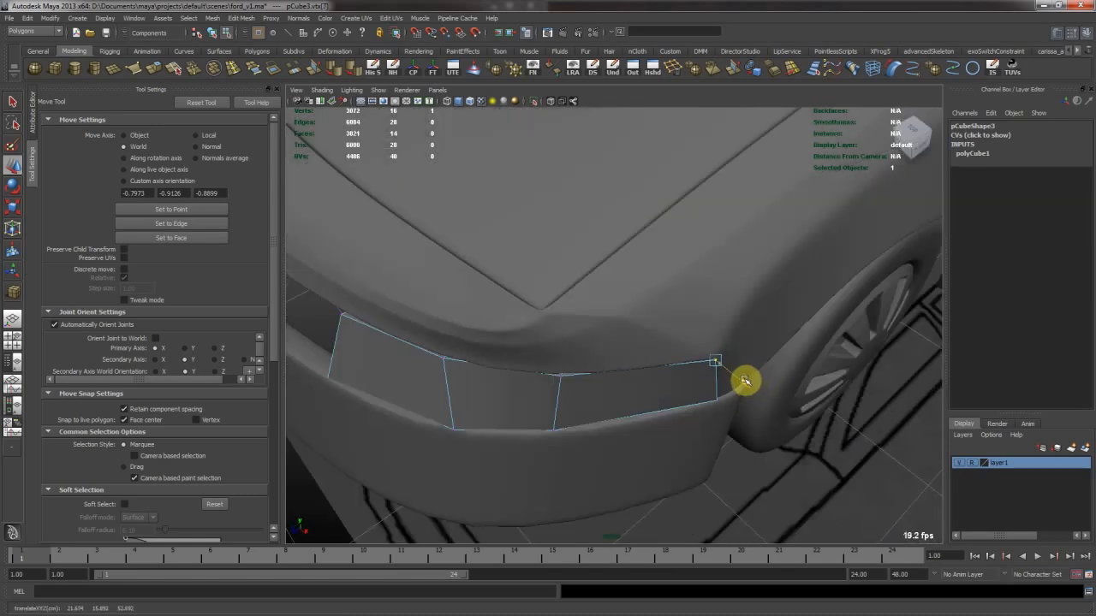
left_click_drag(738, 357, 645, 342, "alt")
key("F8")
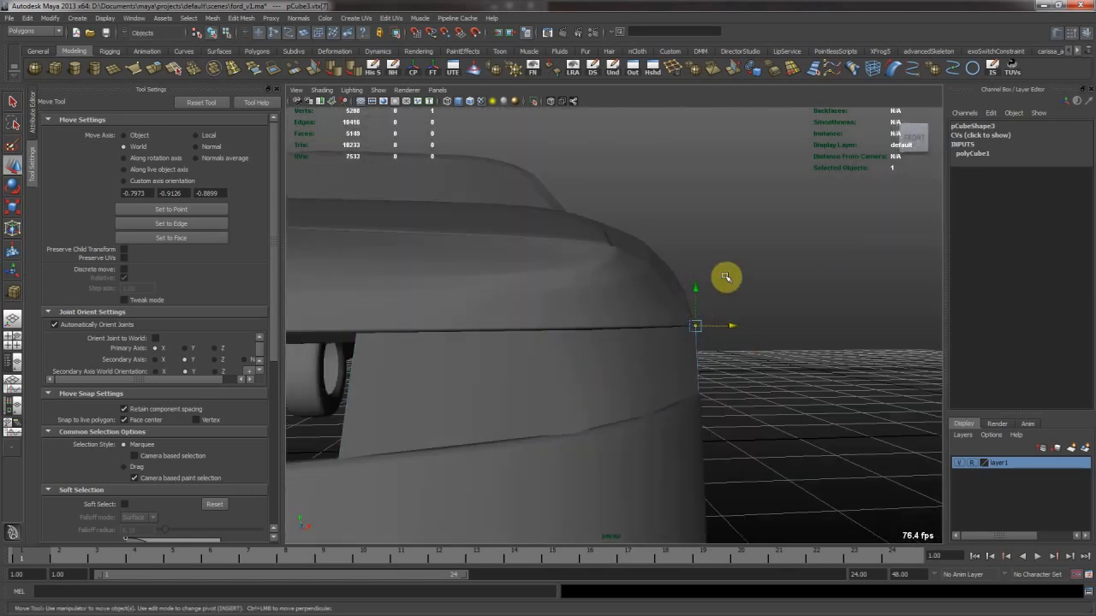
left_click(725, 277)
Delete the block's rear faces, seen from inside the car
left_click_drag(758, 301, 555, 340, "alt")
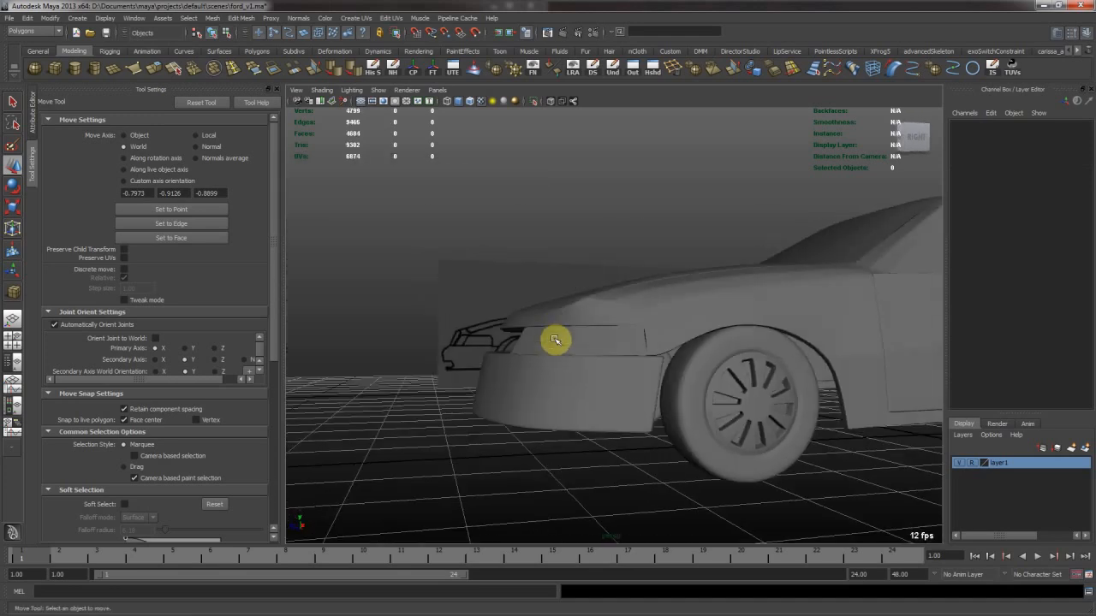
left_click(555, 340)
left_click_drag(494, 325, 759, 335, "alt")
scroll(570, 347, "up", 3)
key("F11")
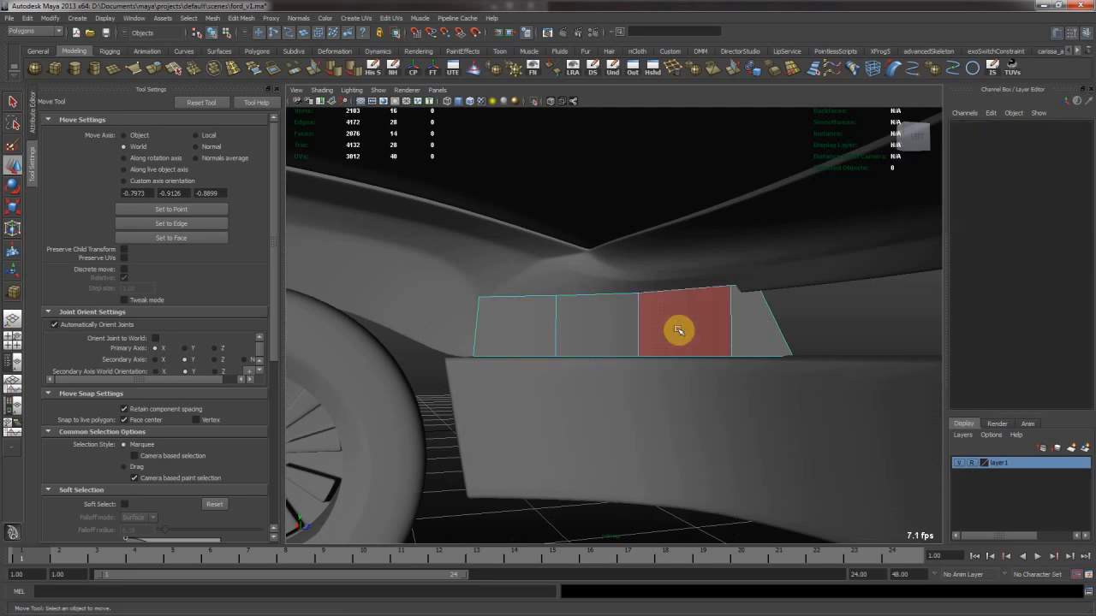
left_click(677, 339)
double_click(521, 325, "shift")
key("Delete")
Preview the headlight panel smoothed and examine its shape from several angles
right_click_drag(529, 314, 548, 299)
left_click(568, 320)
left_click_drag(582, 303, 634, 302, "alt")
key("3")
left_click(744, 329)
left_click_drag(745, 330, 577, 337, "alt")
left_click(676, 326)
left_click_drag(675, 326, 537, 330, "alt")
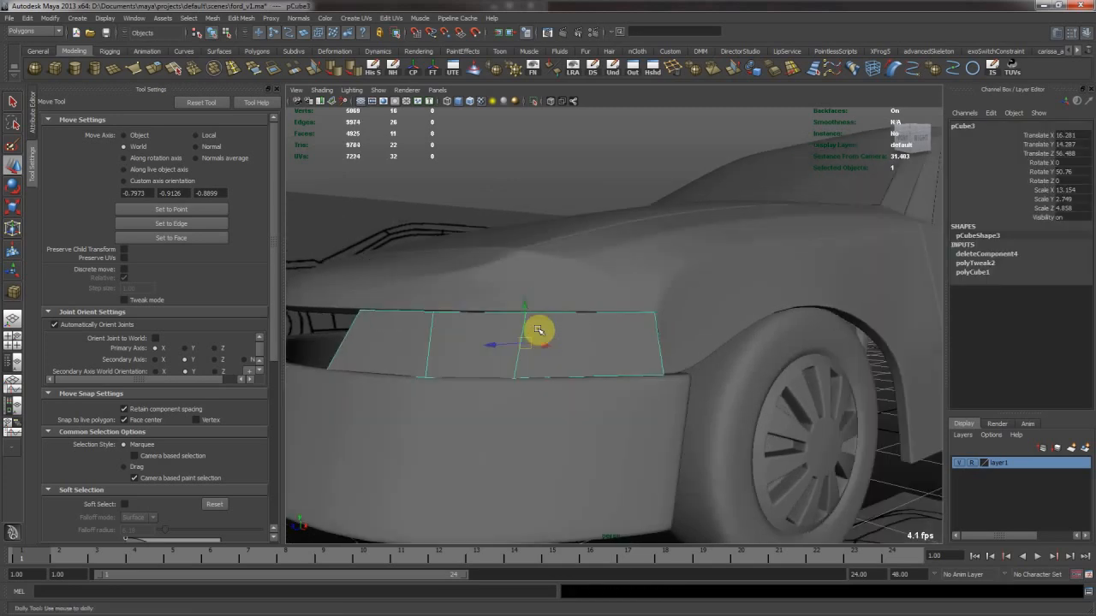
Insert edge loops close to the headlight panel's borders to sharpen them, and deselect the panel
right_click_drag(537, 330, 604, 332, "alt")
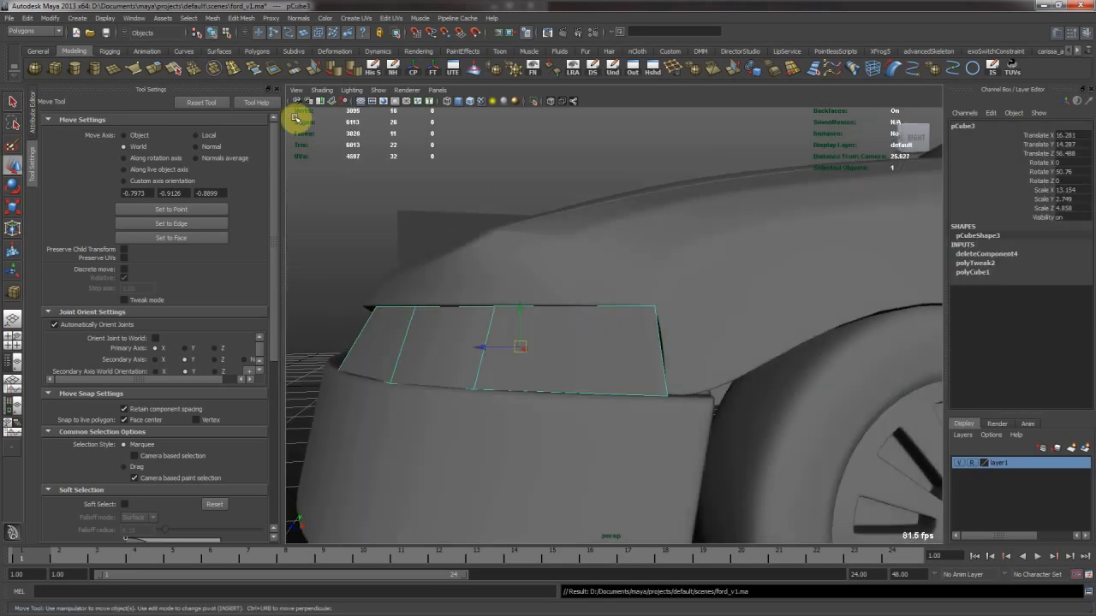
left_click(233, 68)
left_click_drag(641, 311, 640, 334)
left_click_drag(645, 378, 612, 356)
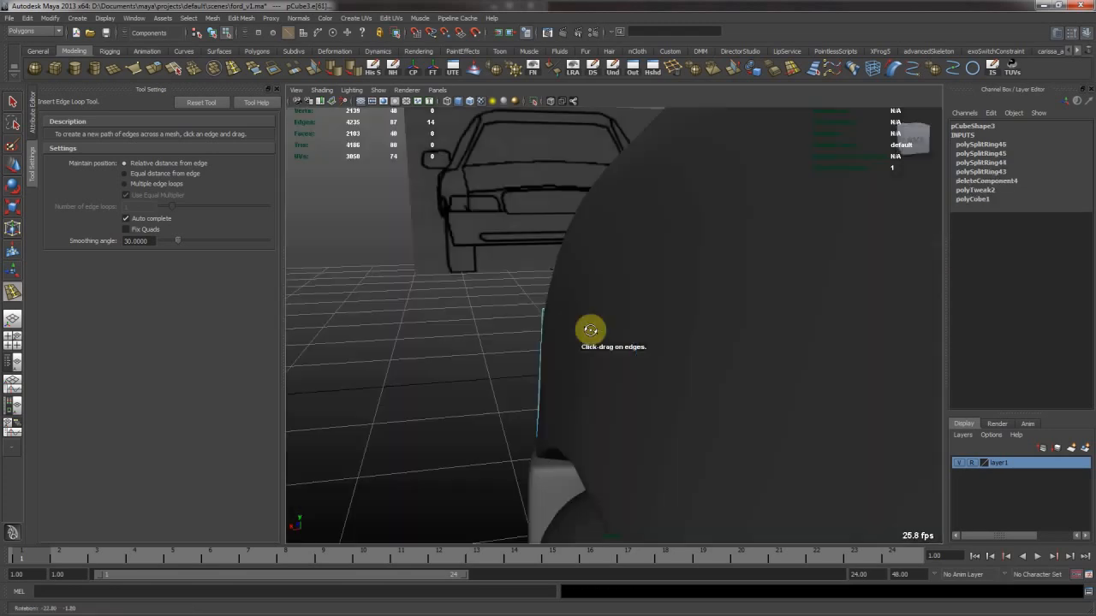
key("w")
left_click(385, 268)
left_click_drag(386, 268, 560, 359, "alt")
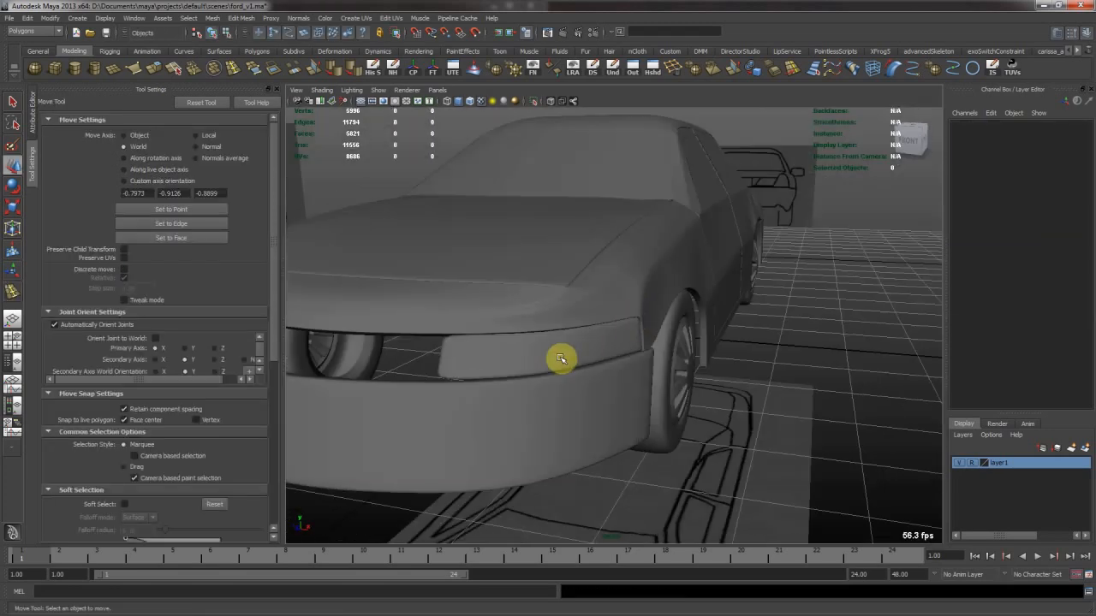
Insert another edge loop near the headlight panel's inner end, and display the panel smoothed
left_click(561, 359)
left_click_drag(582, 317, 596, 337, "alt")
key("1")
key("g")
left_click_drag(536, 300, 519, 302)
left_click_drag(519, 303, 548, 331, "alt")
key("w")
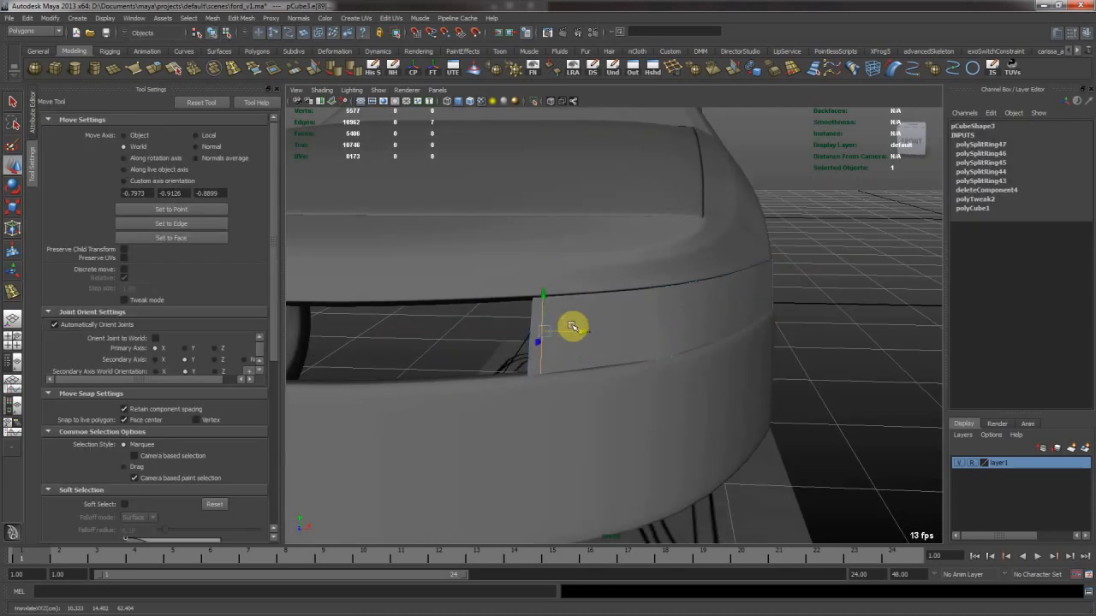
left_click(603, 324)
key("3")
left_click(826, 279)
Select the headlight panel and move its pivot to the car's centreline
right_click_drag(826, 280, 697, 266, "alt")
left_click_drag(697, 266, 588, 259, "alt")
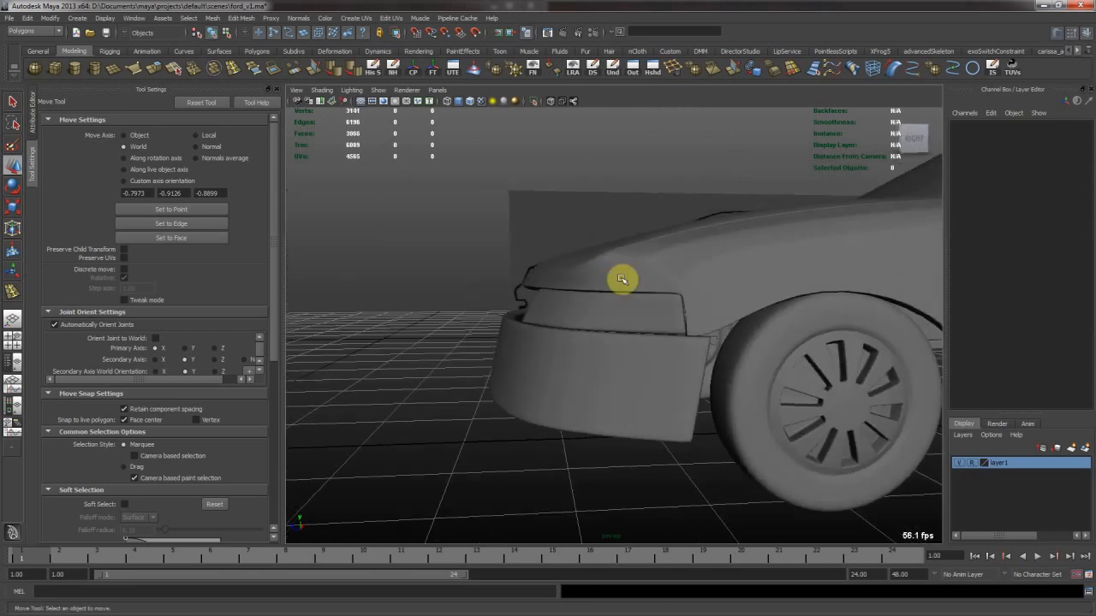
right_click_drag(587, 259, 545, 282, "alt")
left_click_drag(545, 281, 523, 279, "alt")
right_click_drag(523, 279, 635, 325, "alt")
left_click_drag(635, 326, 758, 336, "alt")
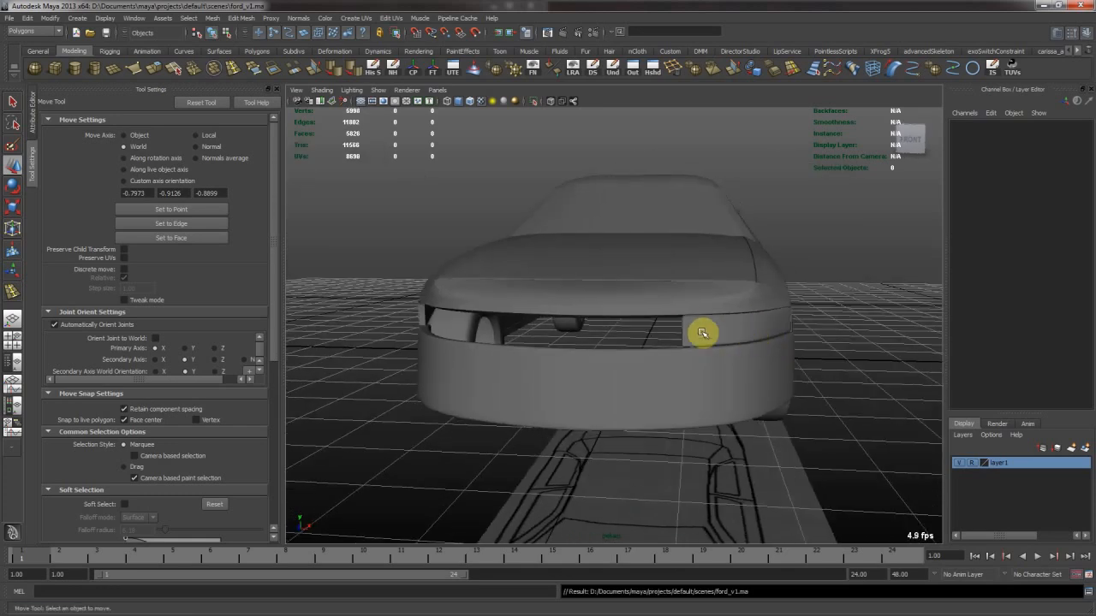
left_click(690, 342)
left_click_drag(755, 318, 655, 330, "alt")
middle_click(599, 340)
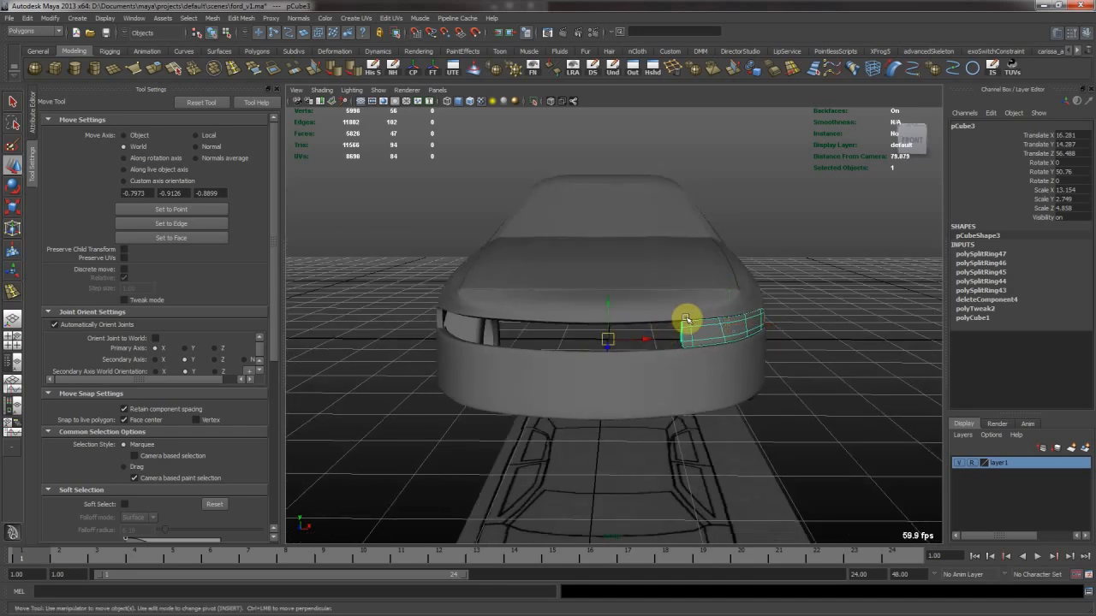
Duplicate the headlight and try to mirror the copy with a Scale X of -13.154
key("ctrl+d")
left_click(1067, 190)
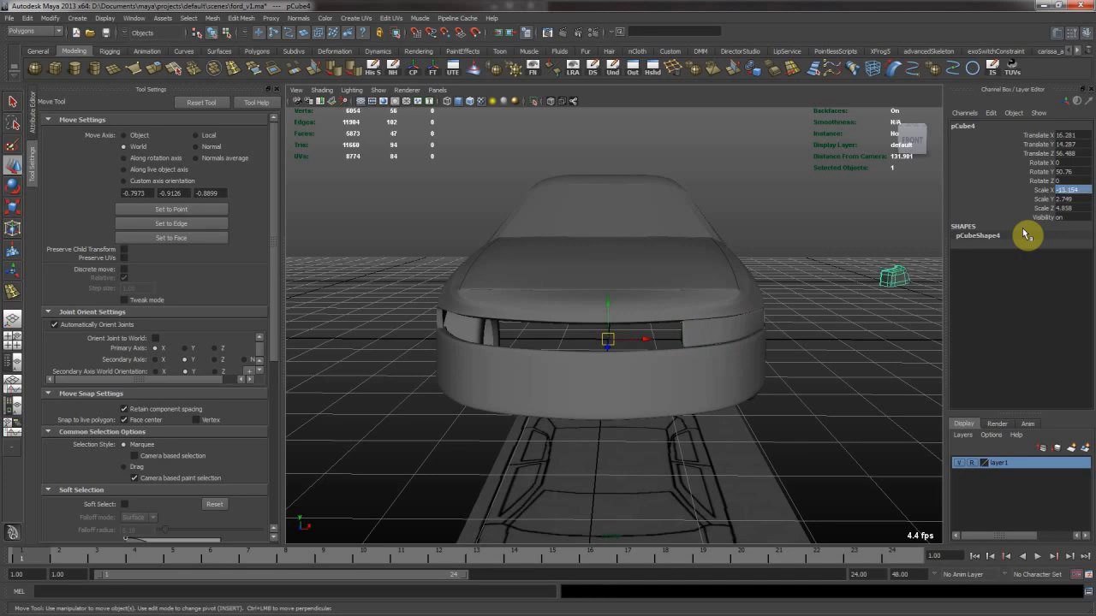
left_click_drag(879, 323, 851, 322, "alt")
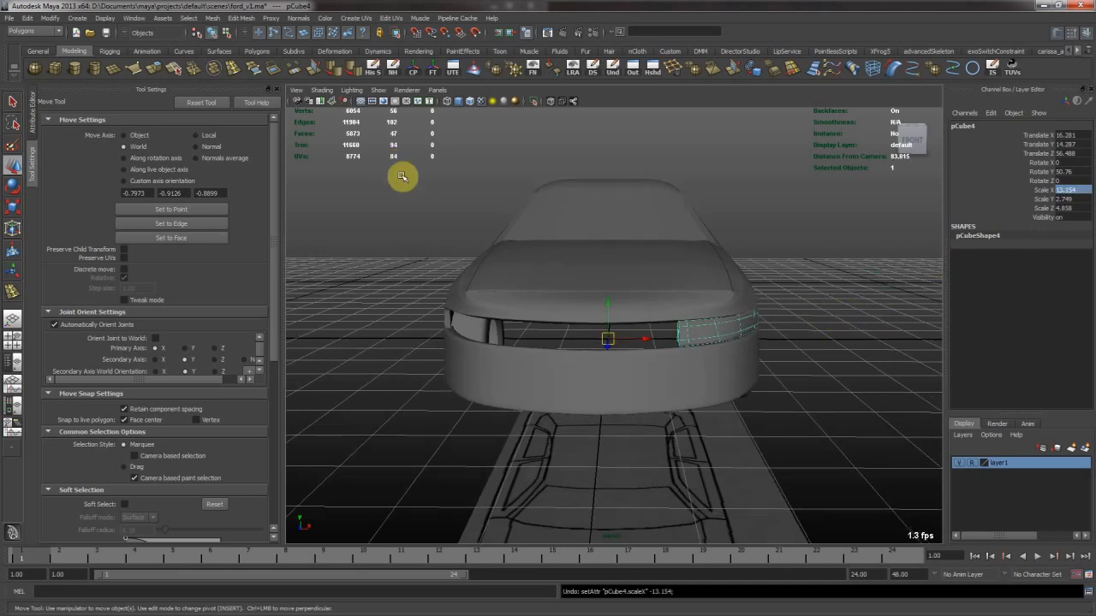
Freeze the headlight copy's rotation, set its Scale X to -13.154 to mirror it across the car, and deselect it
left_click(109, 50)
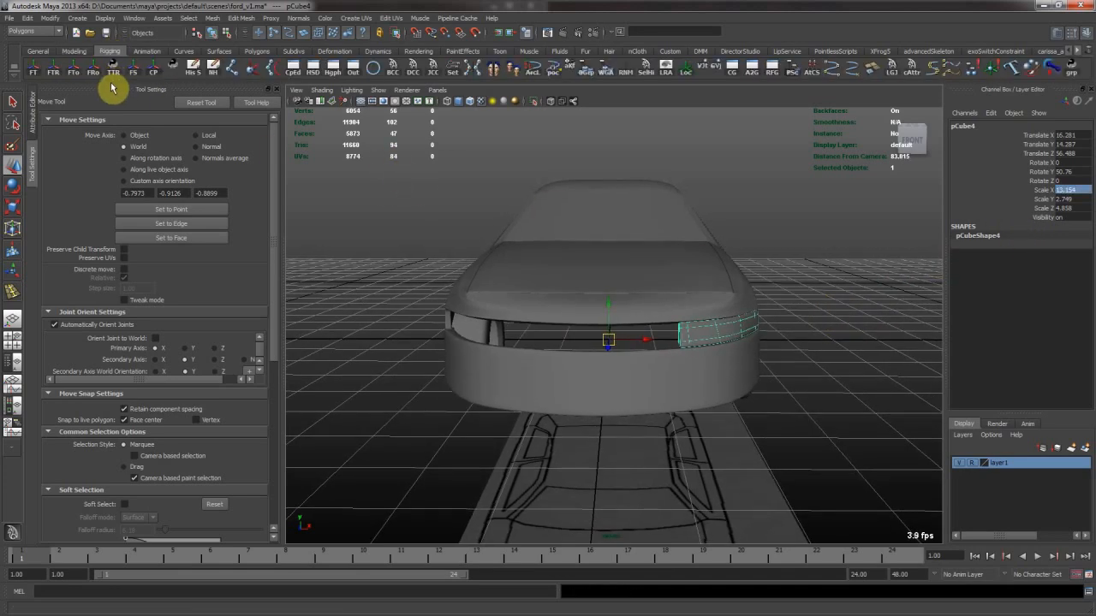
left_click(94, 75)
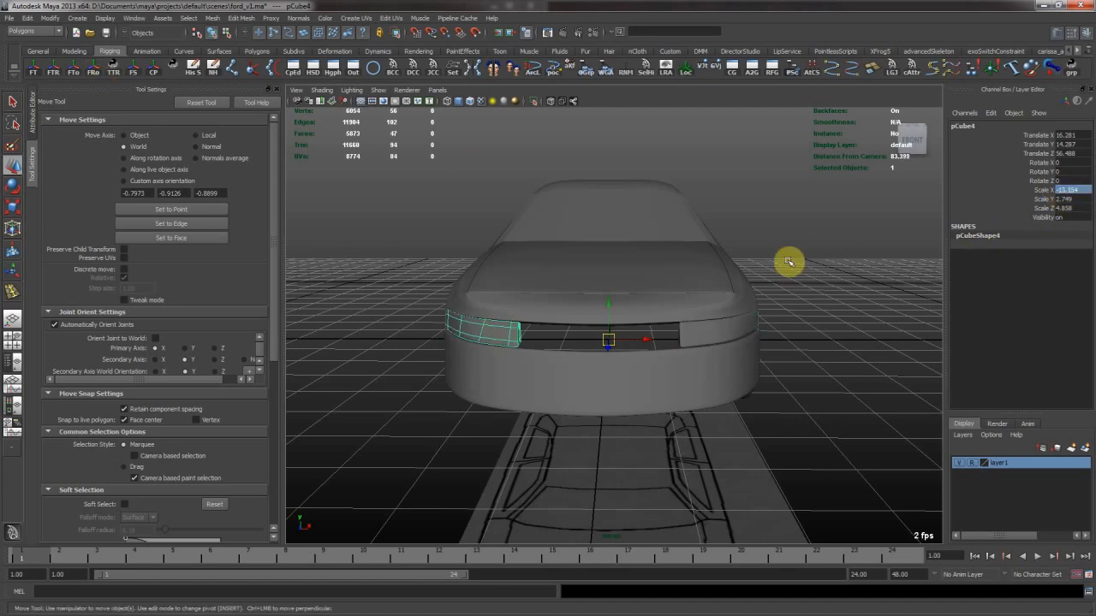
left_click(502, 282)
left_click(77, 52)
mouse_move(714, 268)
left_mouse_down("alt")
mouse_move(618, 255)
mouse_move(822, 254)
mouse_move(821, 277)
mouse_move(834, 272)
mouse_move(706, 277)
left_mouse_up("alt")
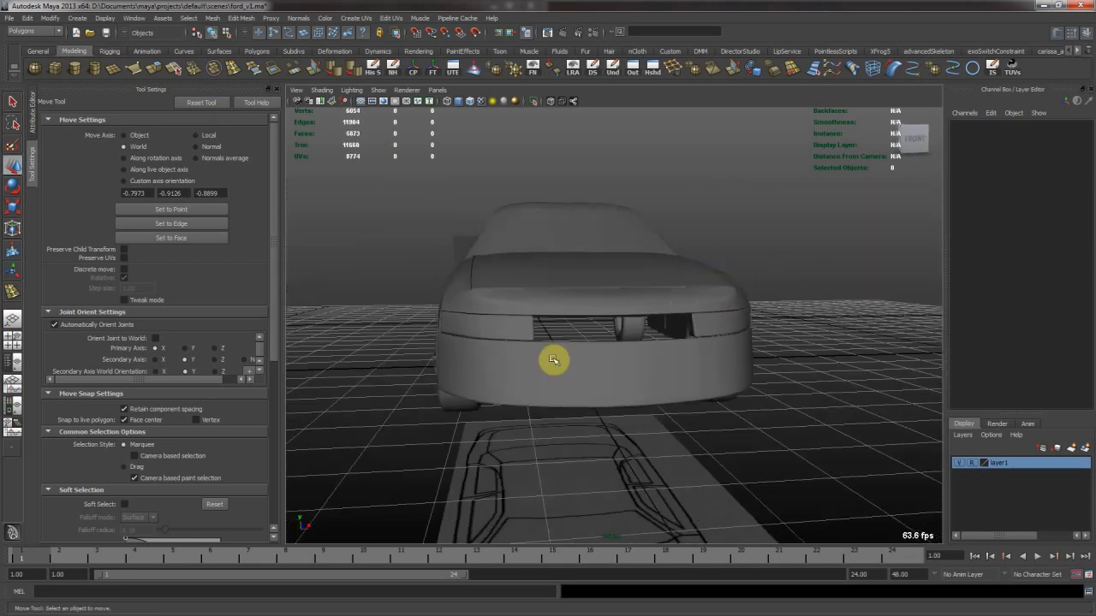
left_click_drag(693, 318, 642, 316, "alt")
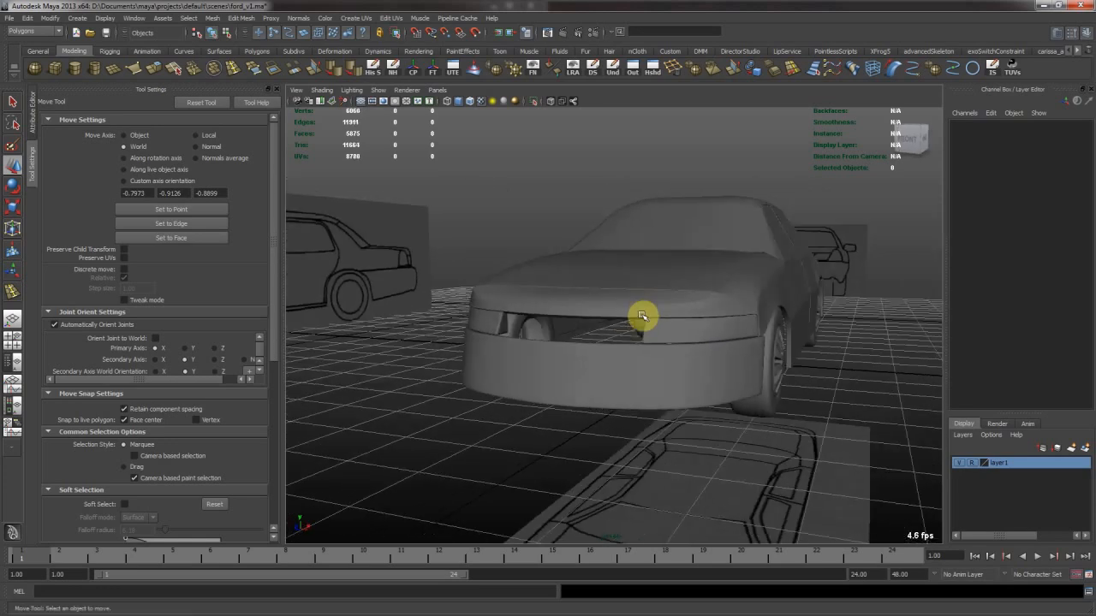
Add a polygon cube on the centreline between hood and bumper, scaled to about 3.018 and placed at Y 14.431, Z 63.986
key("space")
key("space")
right_click_drag(511, 265, 564, 249, "alt")
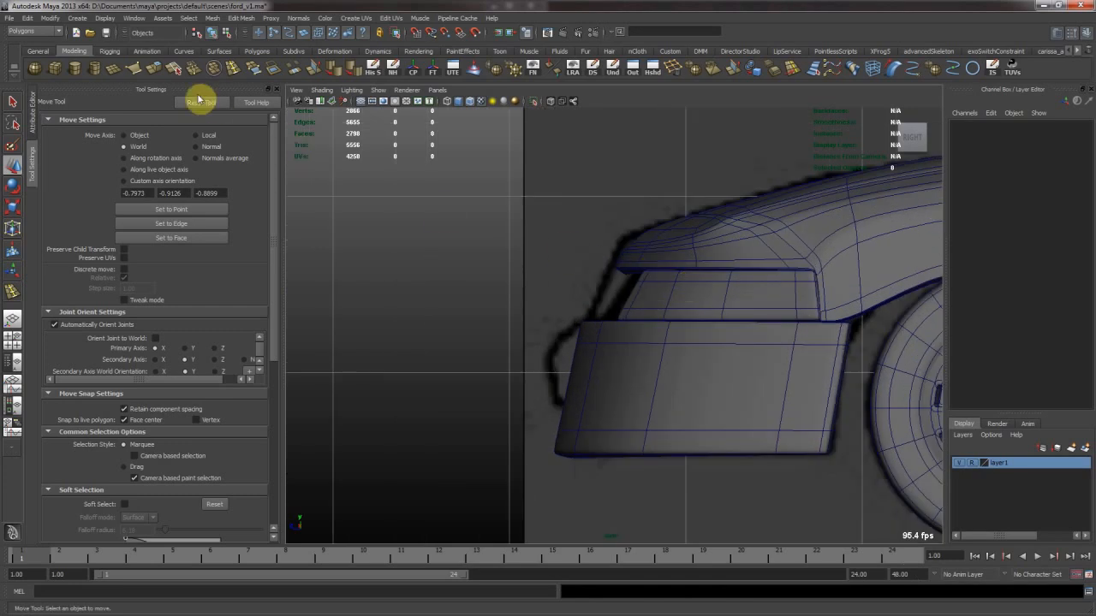
left_click(54, 67)
left_click(618, 294)
key("r")
middle_click_drag(635, 327, 666, 328)
key("w")
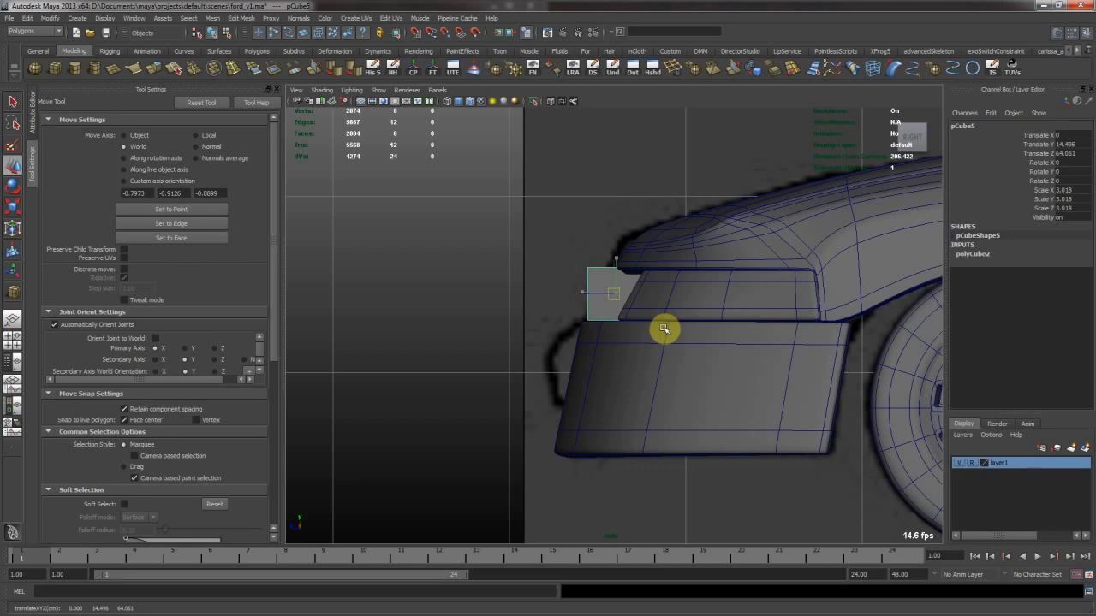
key("space")
key("space")
left_click_drag(651, 323, 772, 321, "alt")
key("space")
key("space")
scroll(579, 367, "up", 6)
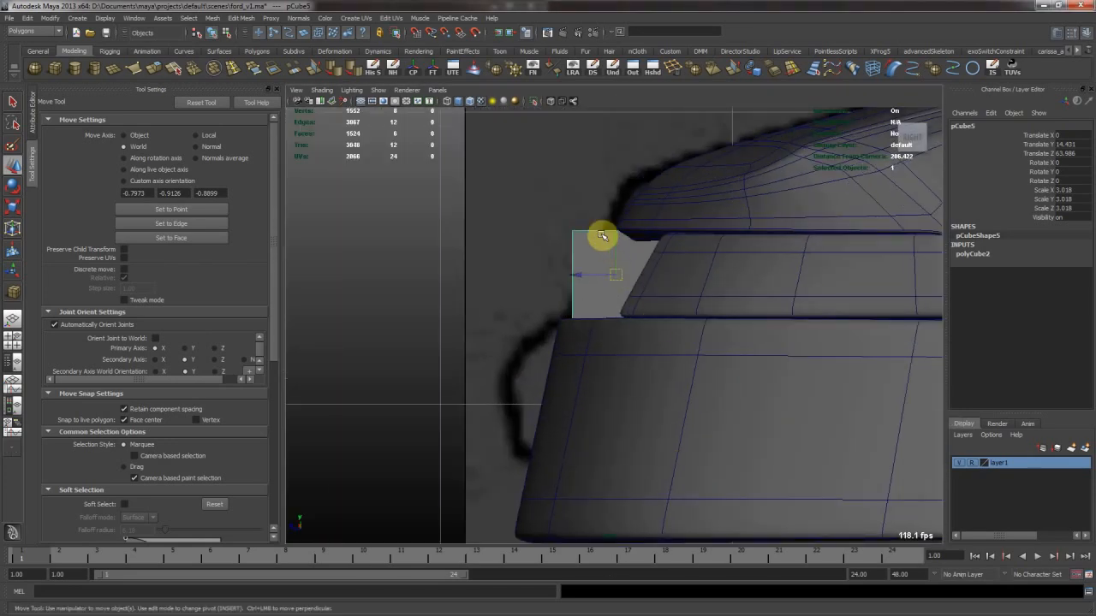
Slant the cube in side view by moving its upper vertices back to follow the nose outline of the reference
key("F9")
left_click_drag(508, 237, 629, 295)
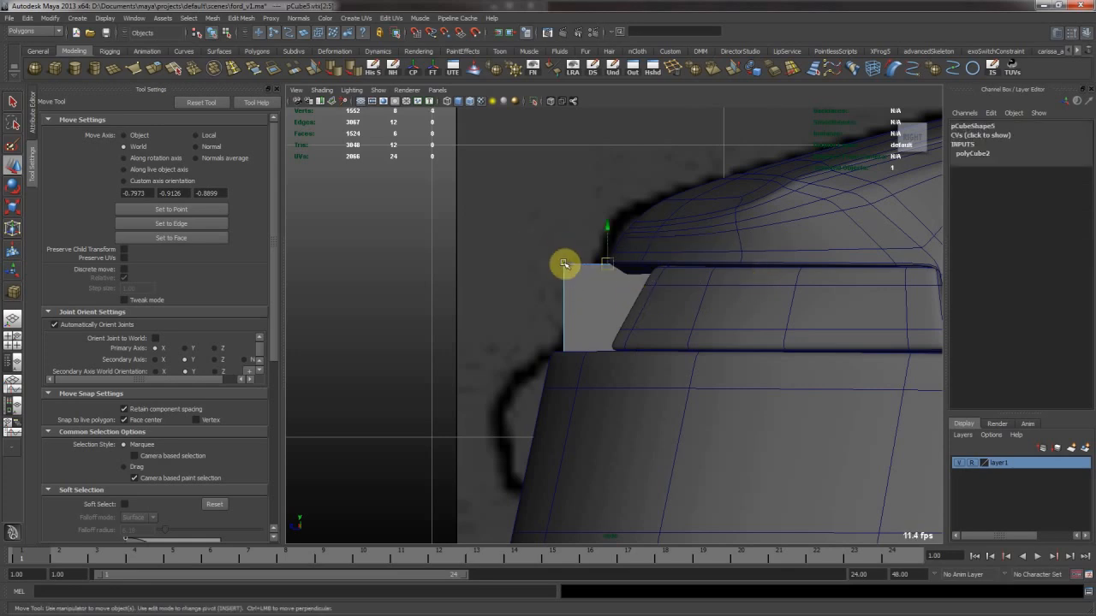
left_click_drag(564, 264, 604, 267)
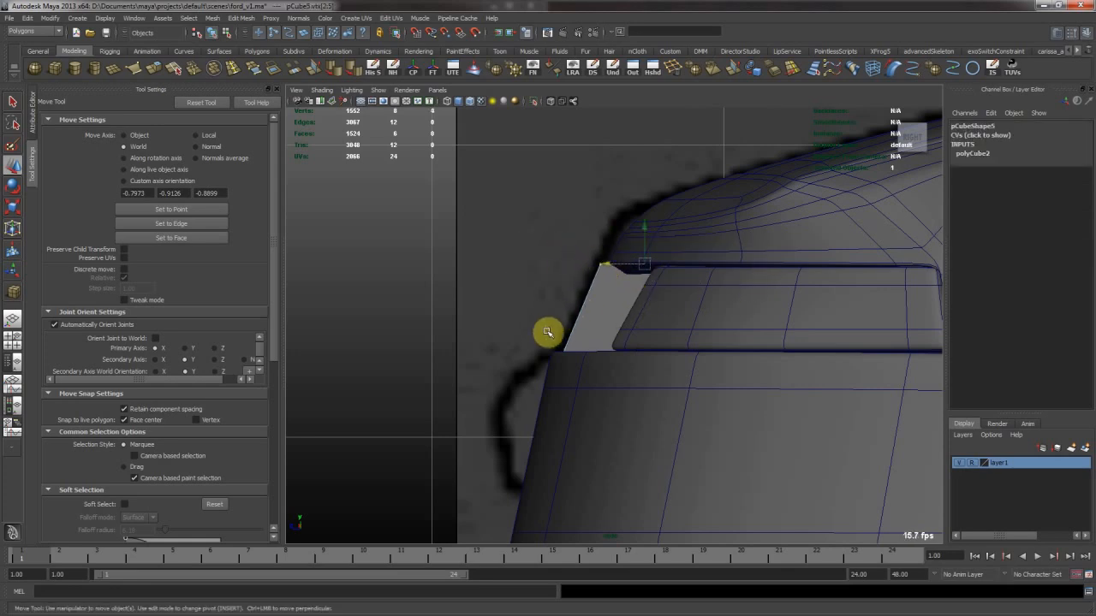
left_click_drag(547, 333, 583, 364)
left_click_drag(560, 238, 747, 290)
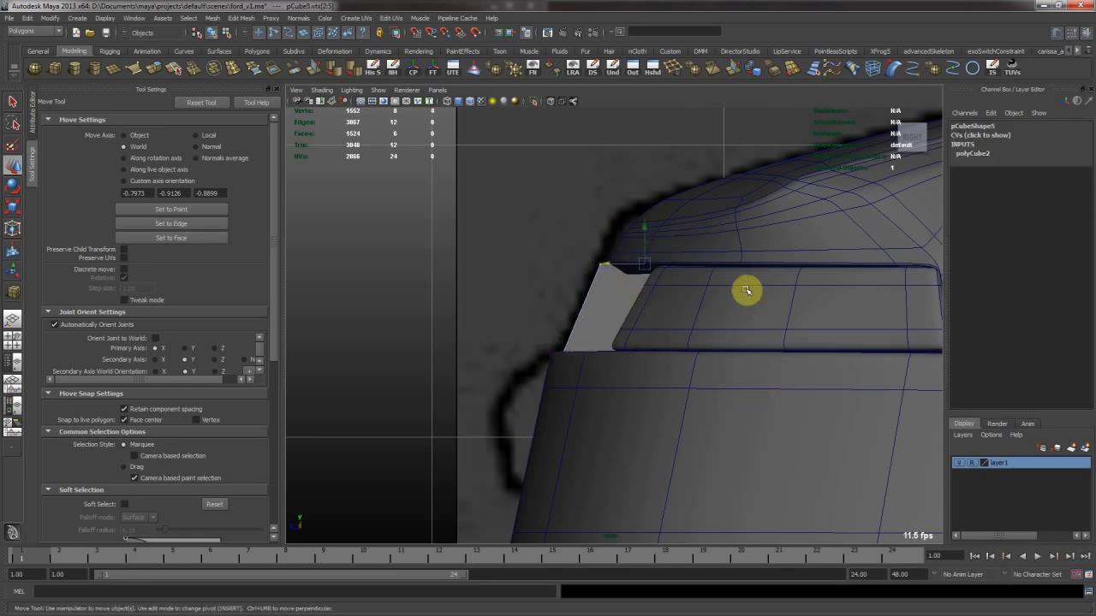
middle_click_drag(720, 281, 729, 282)
Return the cube to object mode and insert a vertical edge loop through its middle
key("space")
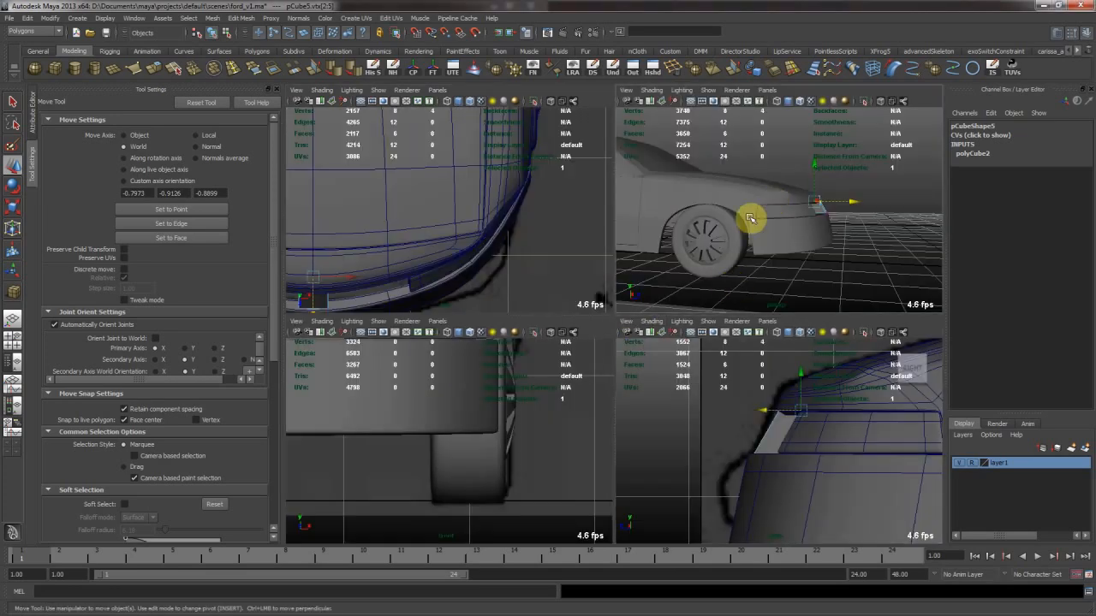
key("space")
left_click_drag(768, 202, 660, 248, "alt")
right_click_drag(660, 248, 792, 351, "alt")
left_click_drag(702, 343, 709, 346, "alt")
right_click_drag(708, 347, 545, 320, "alt")
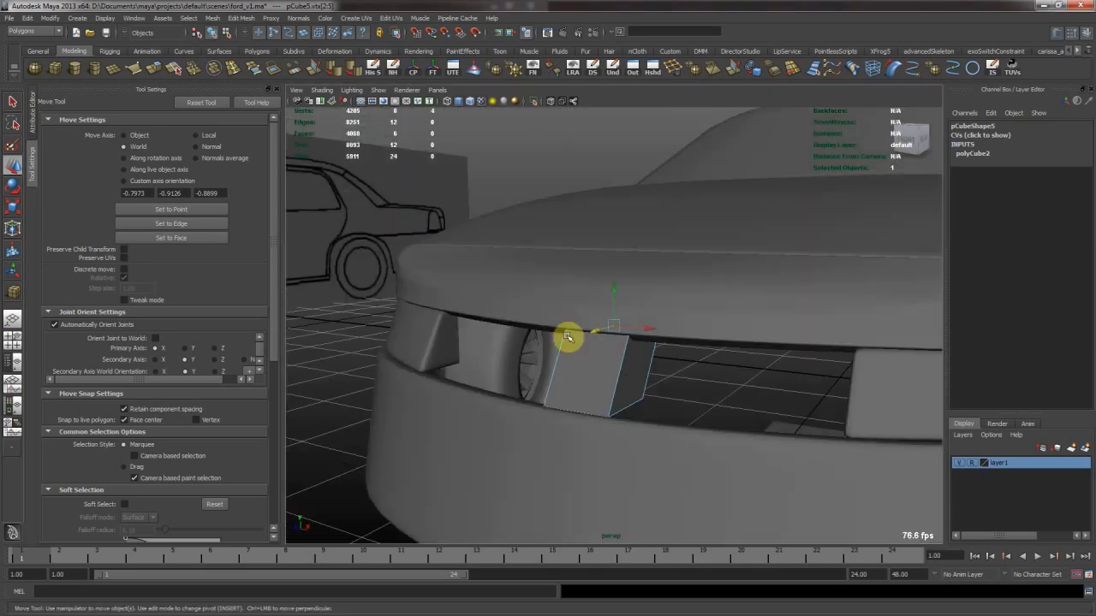
left_click_drag(545, 320, 619, 350, "alt")
right_click_drag(611, 372, 636, 345)
middle_click_drag(615, 331, 584, 276, "alt")
right_click_drag(583, 276, 565, 306, "alt")
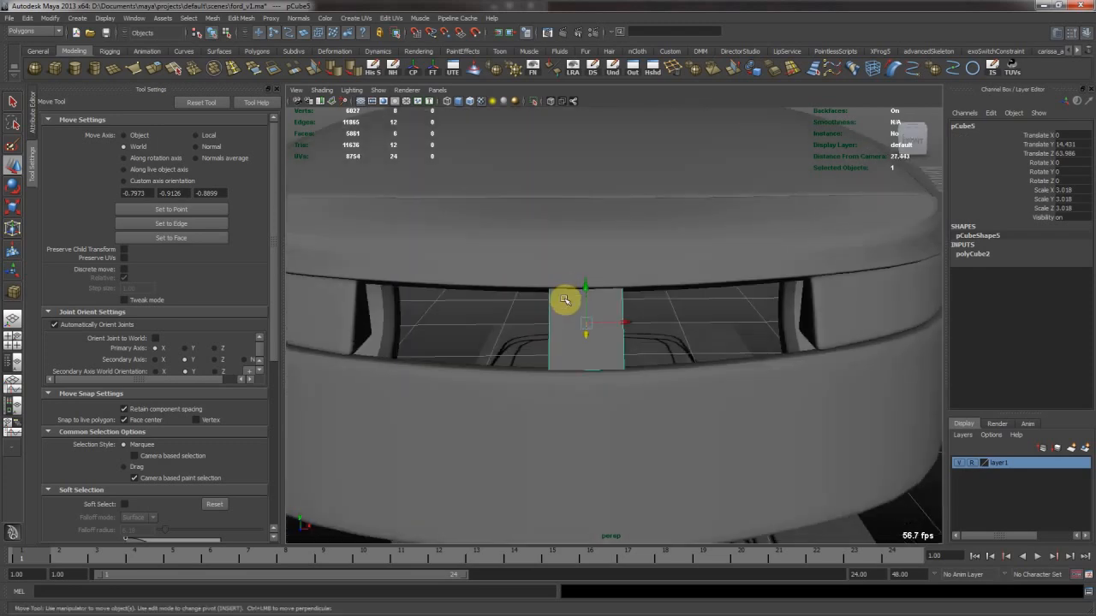
key("r")
left_click_drag(584, 318, 582, 353, "alt")
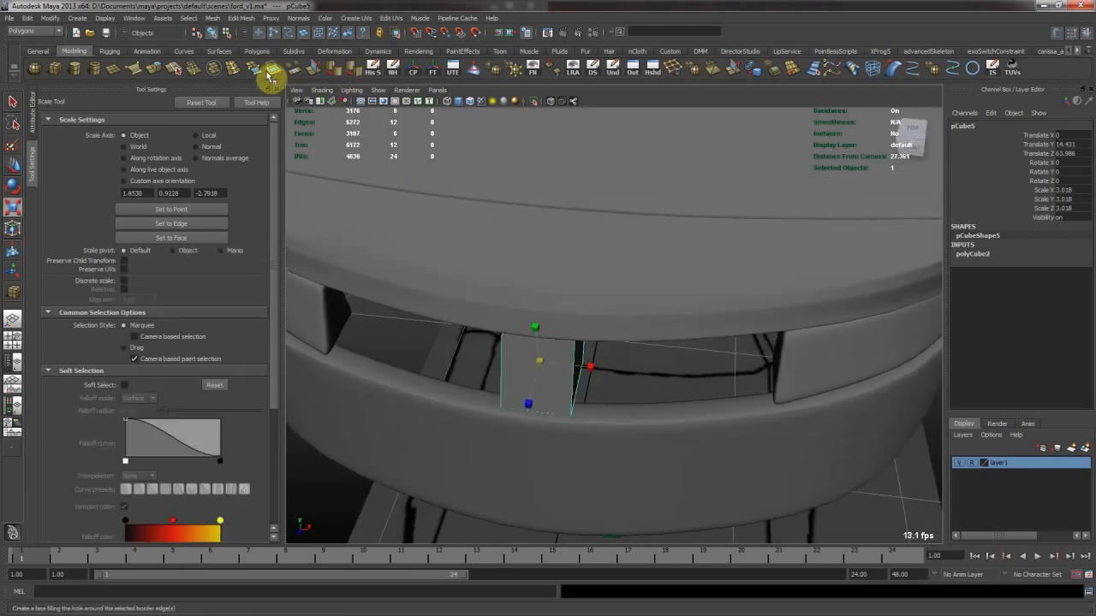
left_click(232, 71)
left_click_drag(573, 394, 534, 416)
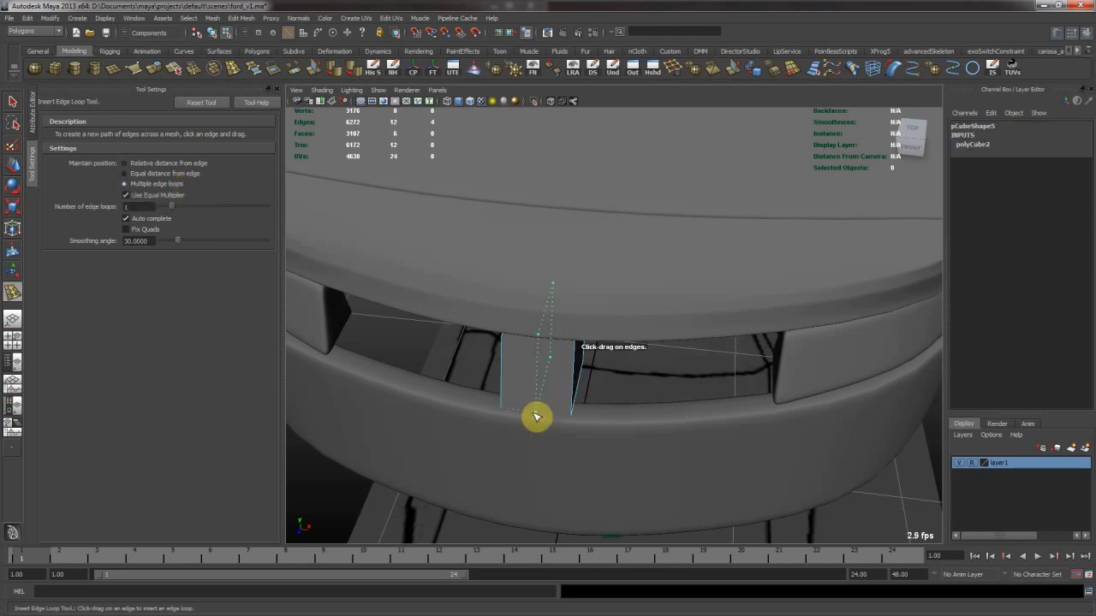
key("w")
Extrude both side faces of the block out to the headlights with Local Translate Z 8.344, Local Translate X -1.64 and 2 divisions
mouse_move(578, 369)
left_mouse_down("alt")
mouse_move(553, 345)
mouse_move(506, 368)
mouse_move(558, 369)
left_mouse_up("alt")
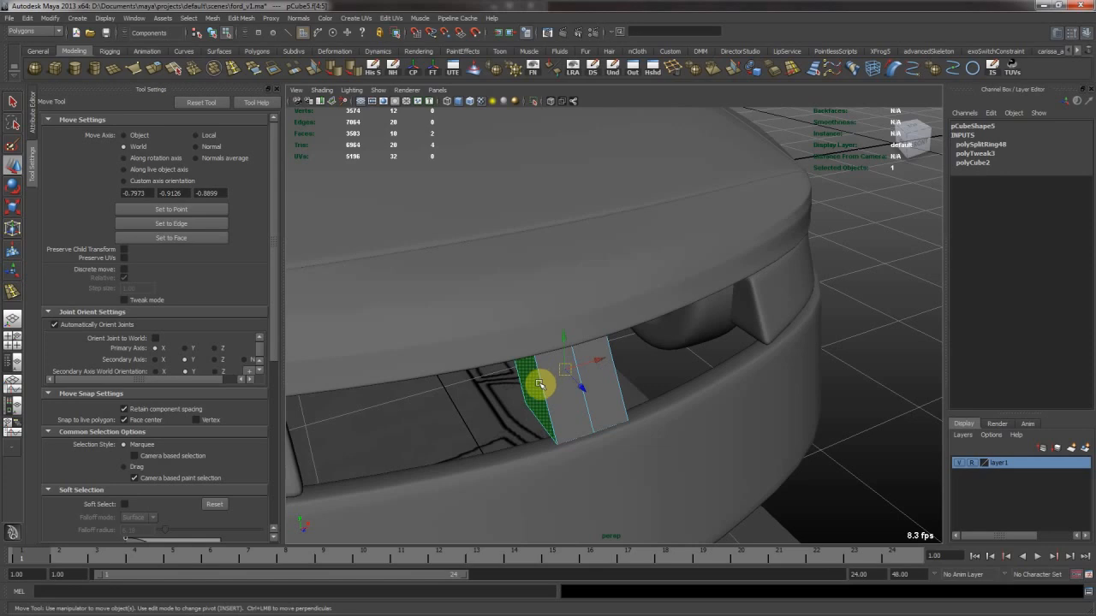
left_click(156, 72)
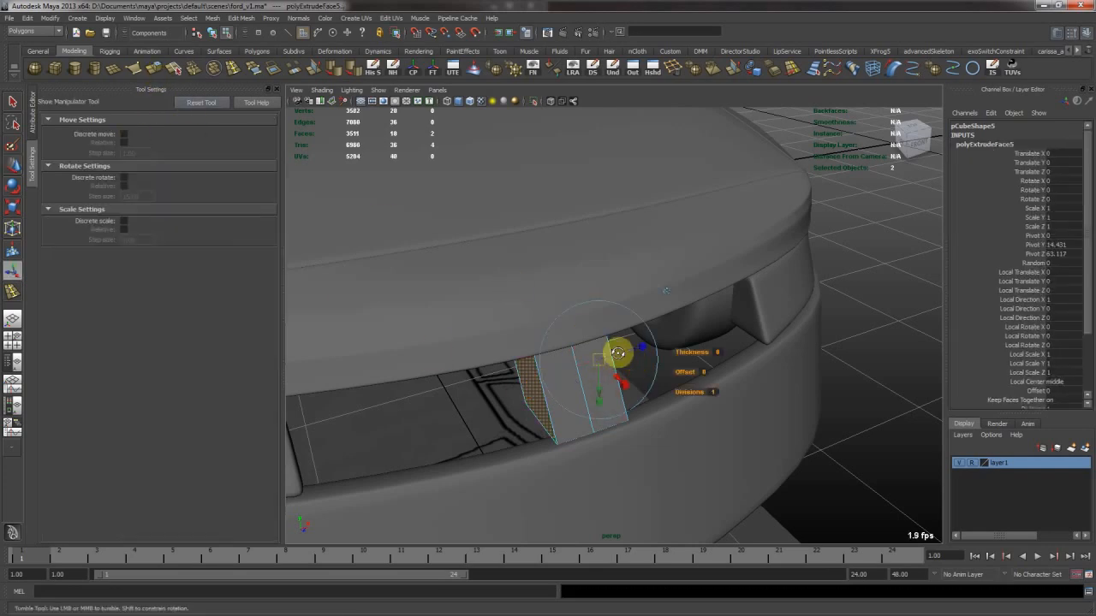
left_click_drag(605, 345, 793, 348)
left_click_drag(792, 348, 637, 376, "alt")
middle_click_drag(638, 377, 609, 341, "alt")
left_click_drag(608, 341, 680, 359, "alt")
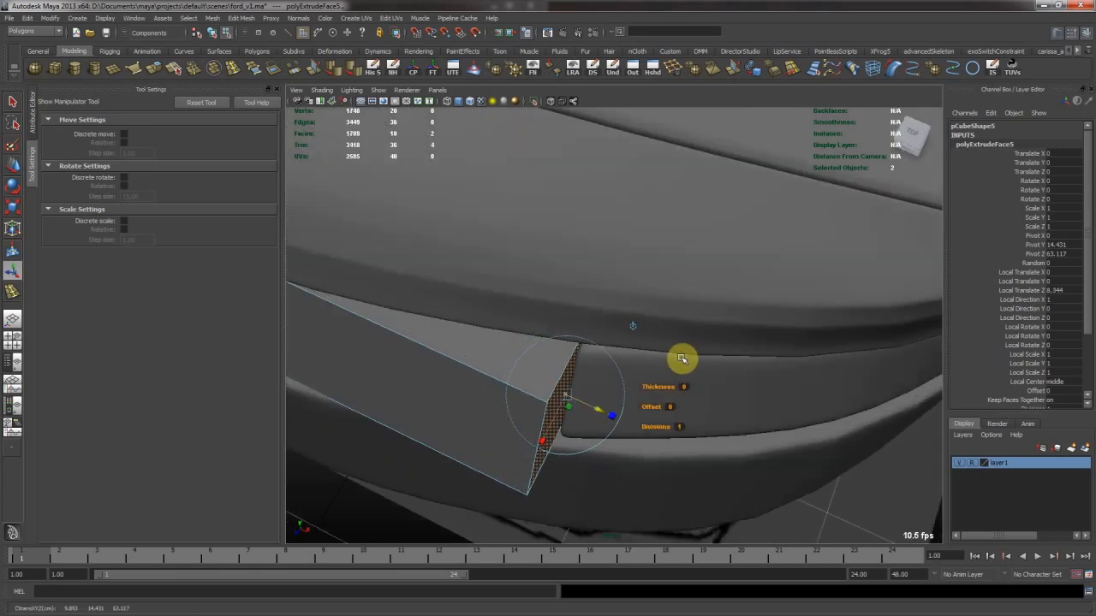
left_click_drag(573, 426, 690, 383, "alt")
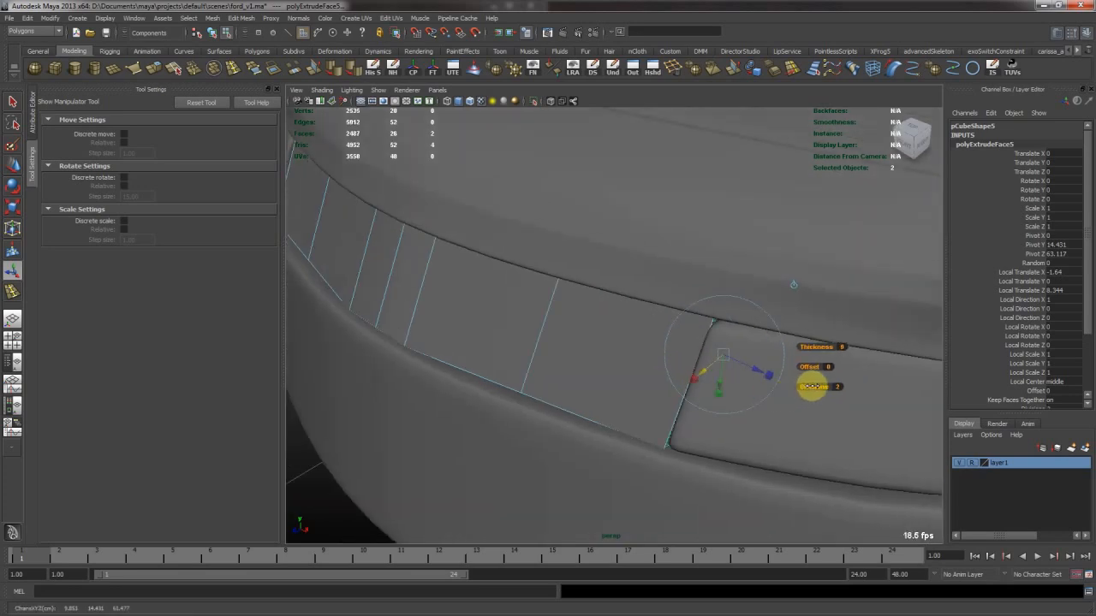
Move the intermediate edges on both halves of the grille block to follow the bumper's curve, and deselect the block
left_click_drag(809, 384, 675, 377, "alt")
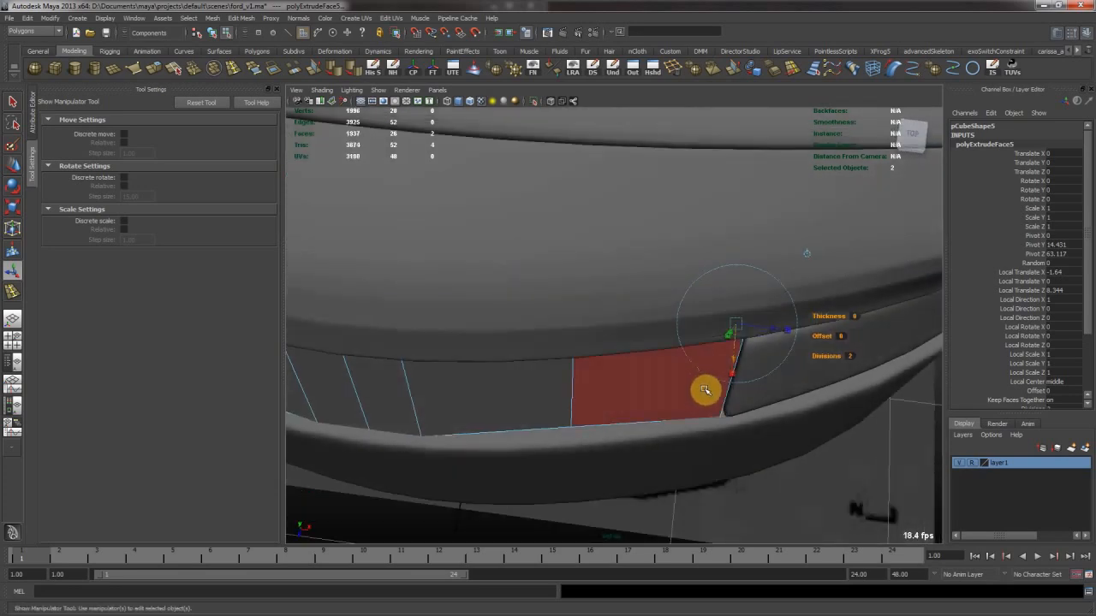
left_click(470, 101)
left_click(471, 102)
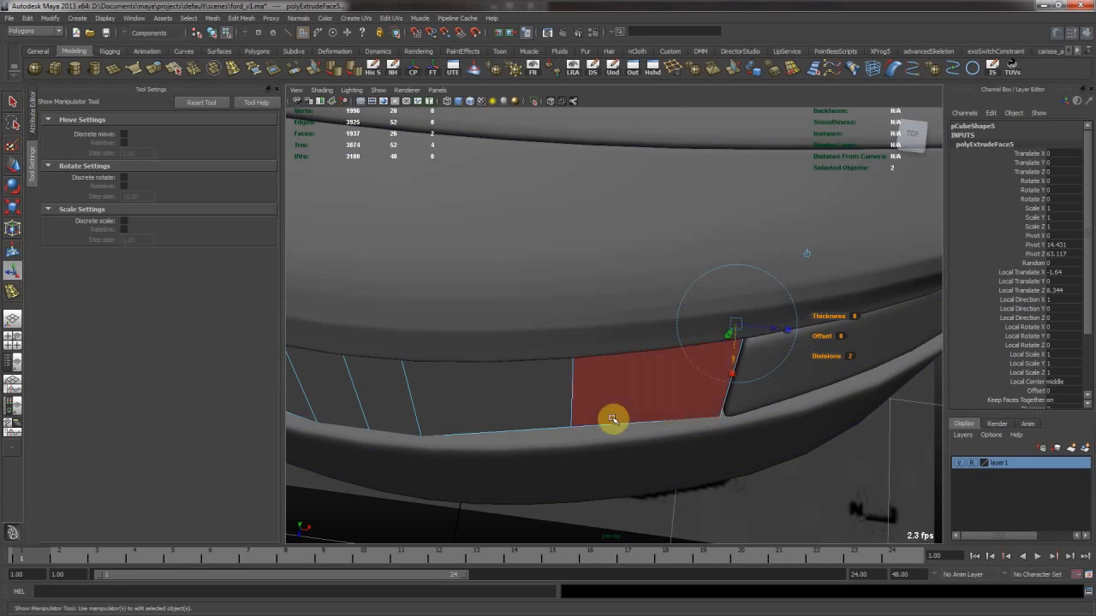
left_click(571, 376)
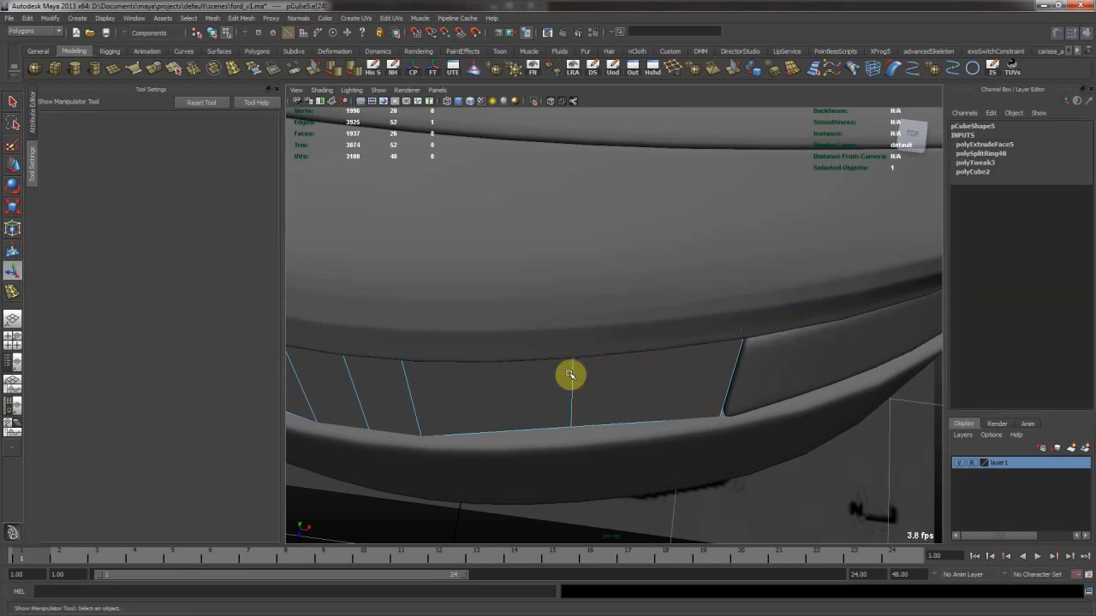
left_click_drag(571, 375, 392, 354, "alt")
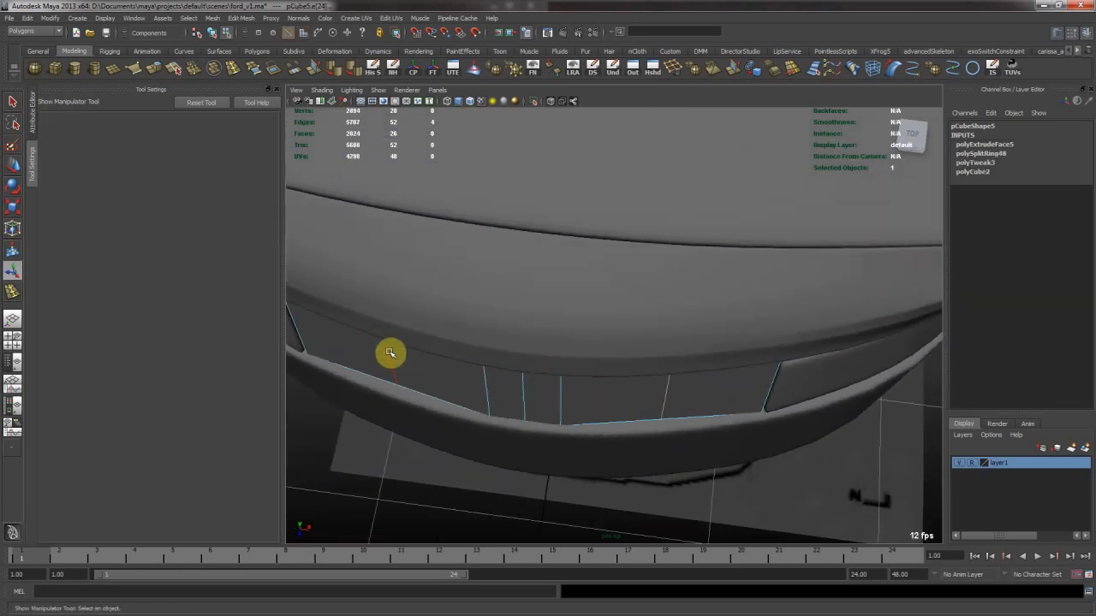
key("w")
left_click_drag(523, 347, 477, 272, "alt")
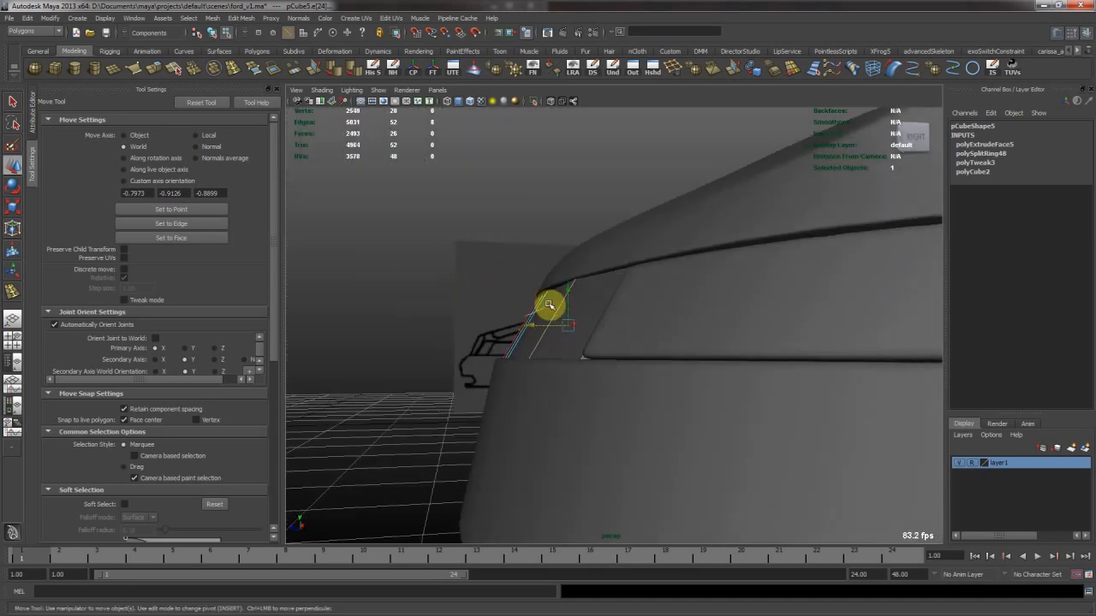
key("F8")
left_click(547, 216)
right_click_drag(710, 352, 502, 283, "alt")
left_click_drag(502, 284, 581, 297, "alt")
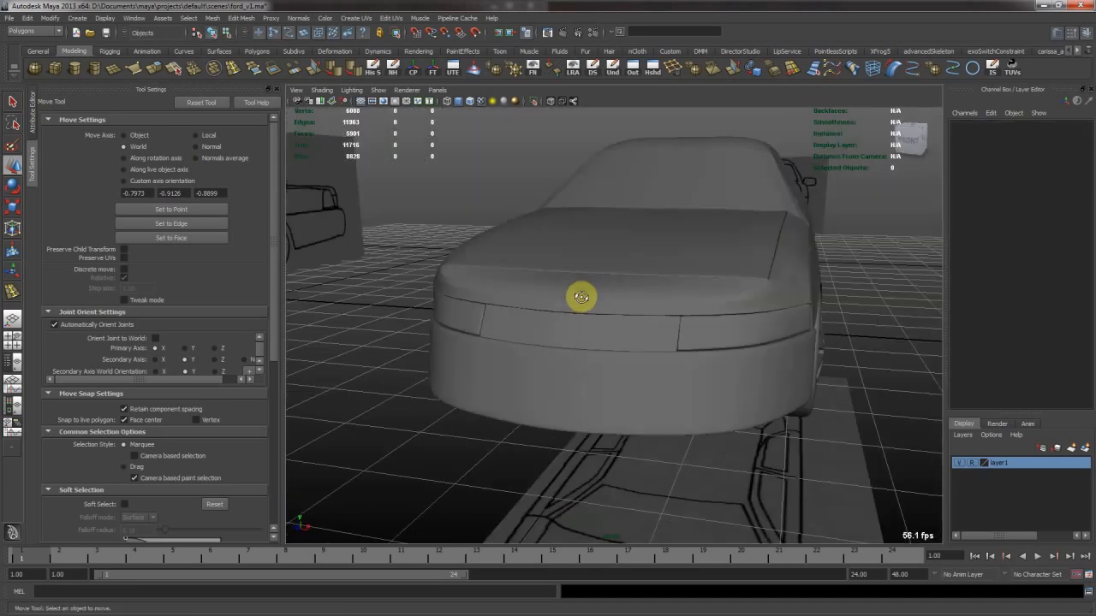
Select the row of front faces across the grille block and save the scene
left_click(594, 341)
left_click_drag(553, 342, 665, 337, "alt")
right_click_drag(665, 337, 711, 328, "alt")
left_click_drag(711, 328, 686, 327, "alt")
right_click_drag(728, 310, 726, 336)
left_click(781, 313)
double_click(463, 349, "shift")
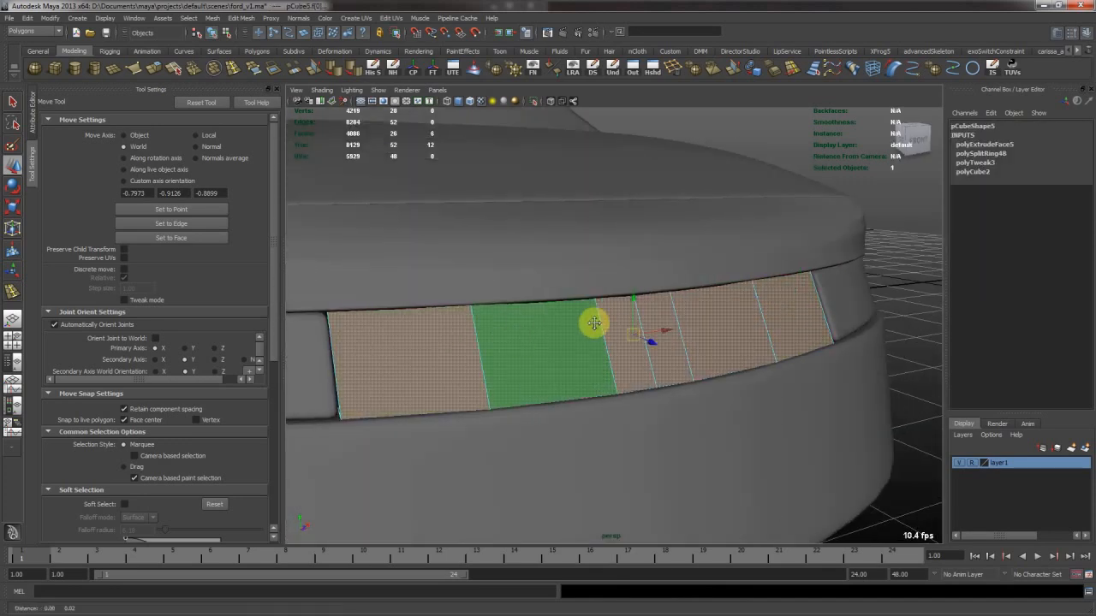
key("ctrl+s")
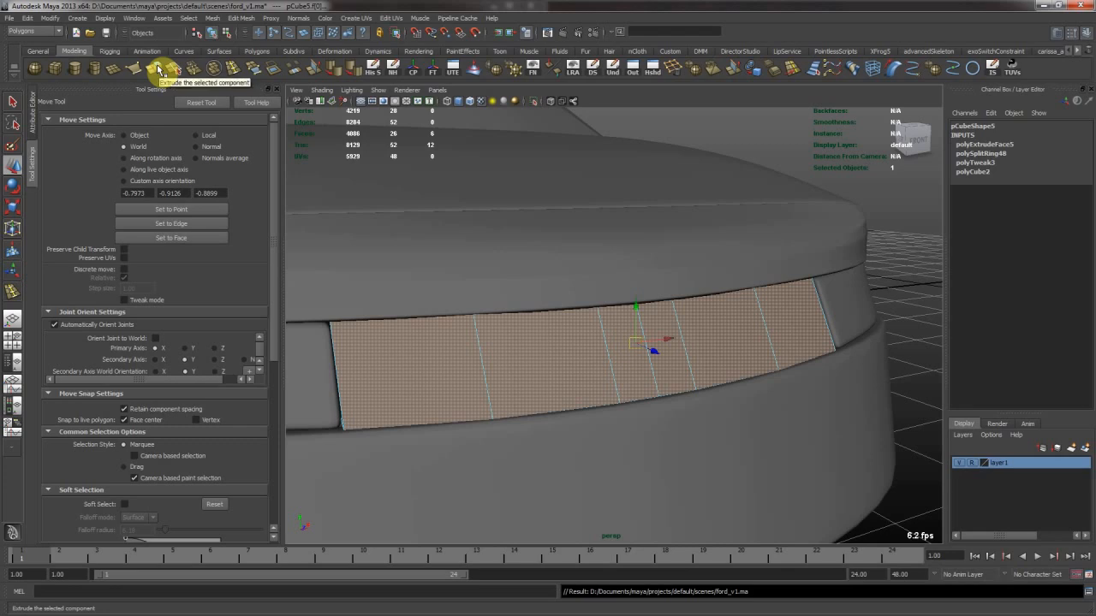
Delete the row of faces at the back of the grille block
left_click_drag(526, 340, 677, 326, "alt")
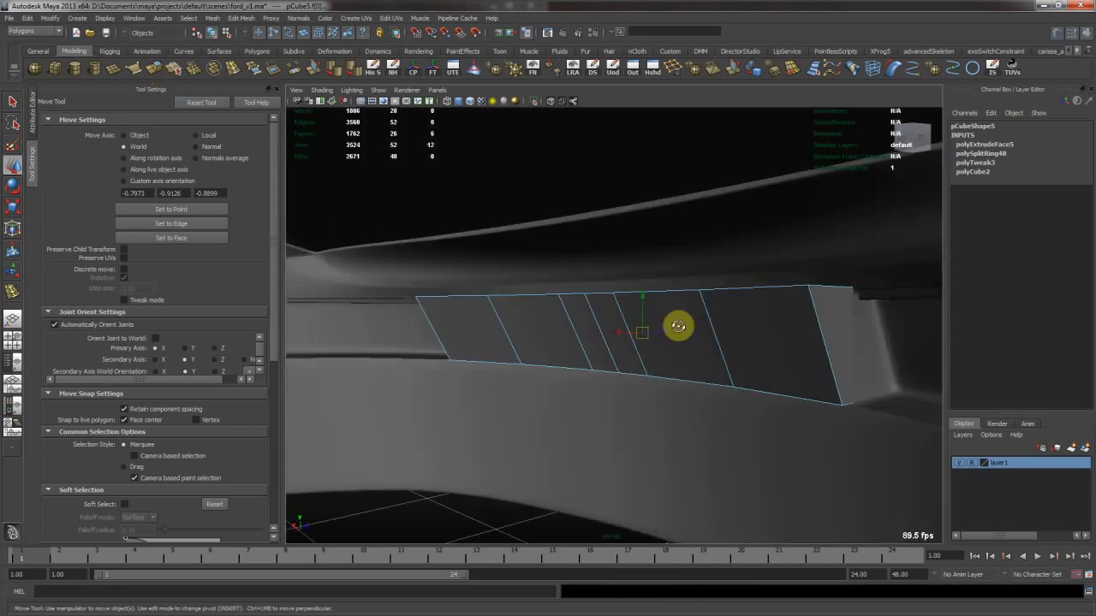
left_click(758, 356)
double_click(468, 335, "shift")
key("Delete")
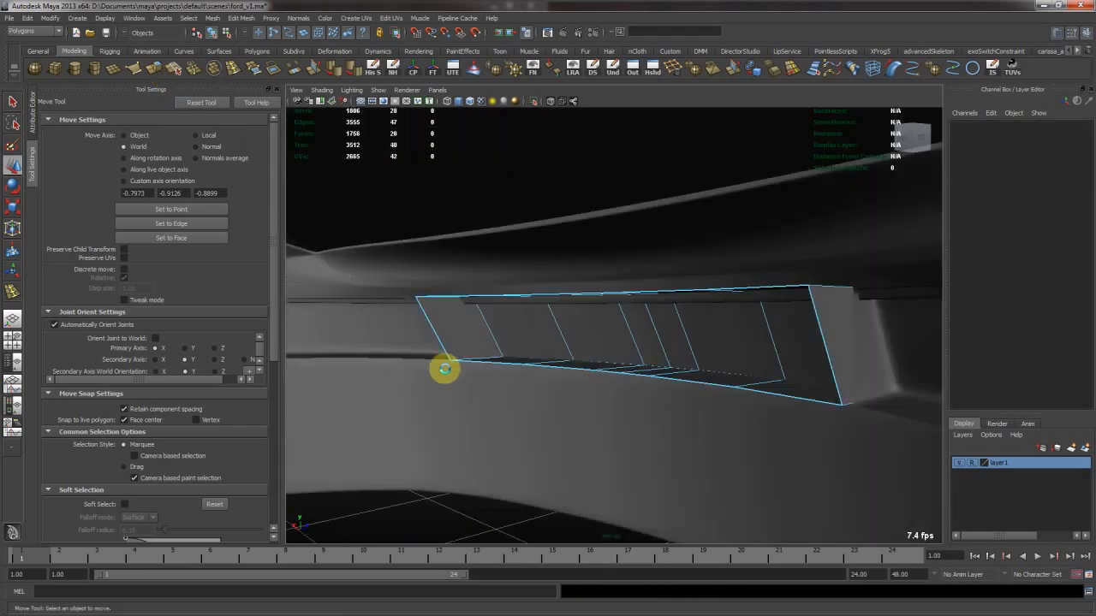
Inset the grille's front faces with an extrusion, and extrude again with Local Translate Z -0.059 and a local scale of about 0.95
left_click_drag(702, 341, 482, 325)
left_click(159, 72)
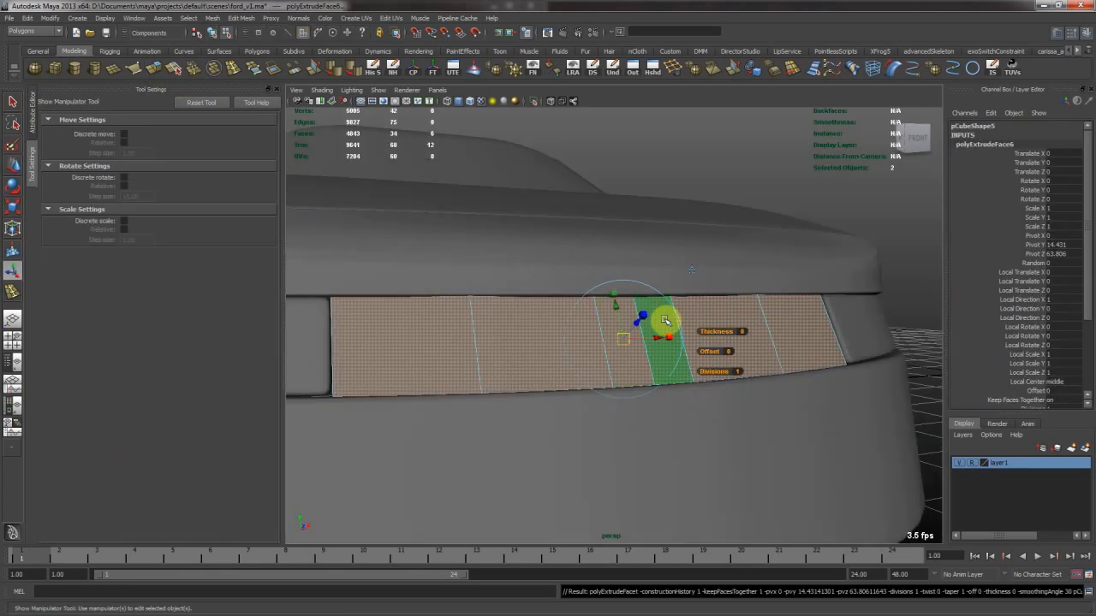
left_click_drag(607, 344, 697, 330)
key("ctrl+e")
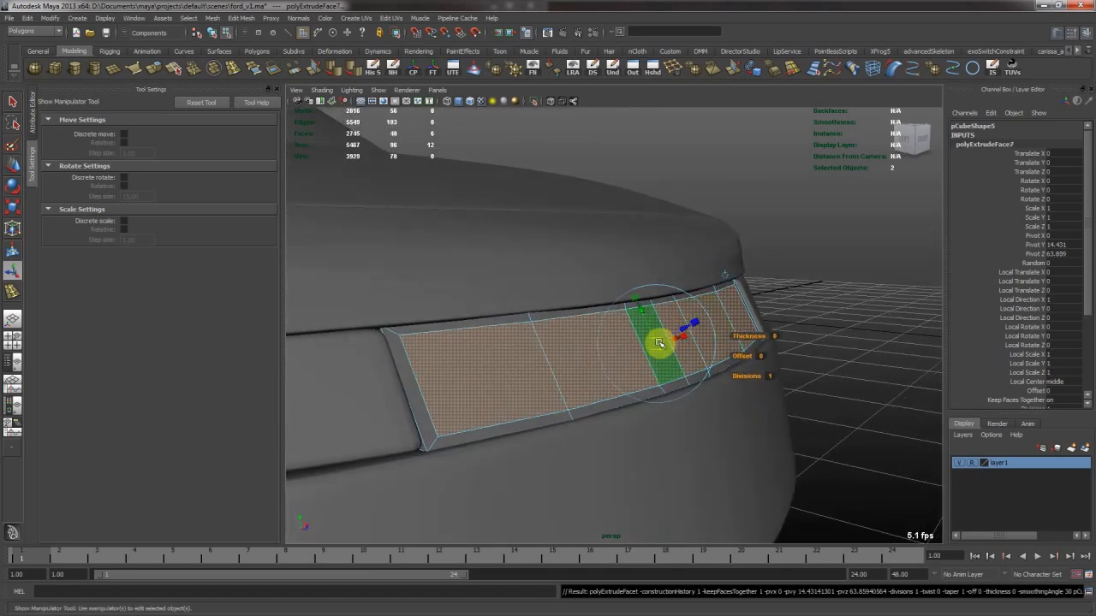
left_click(634, 296)
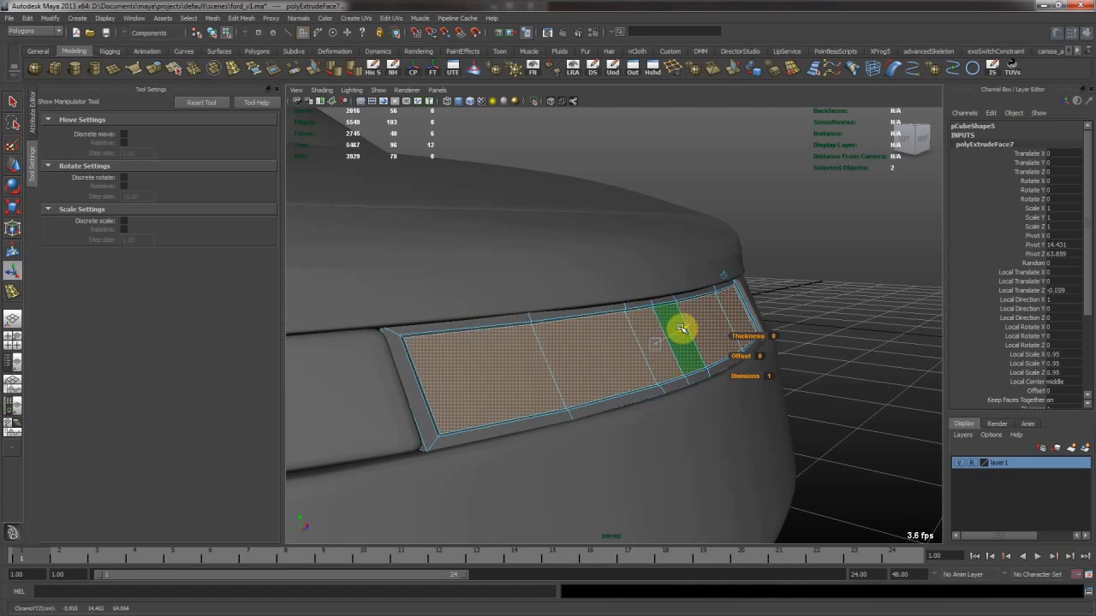
Extrude the inset grille faces twice, moving them back into the car to form a deep recess
left_click_drag(680, 328, 604, 339, "alt")
key("ctrl+e")
key("w")
key("ctrl+e")
key("w")
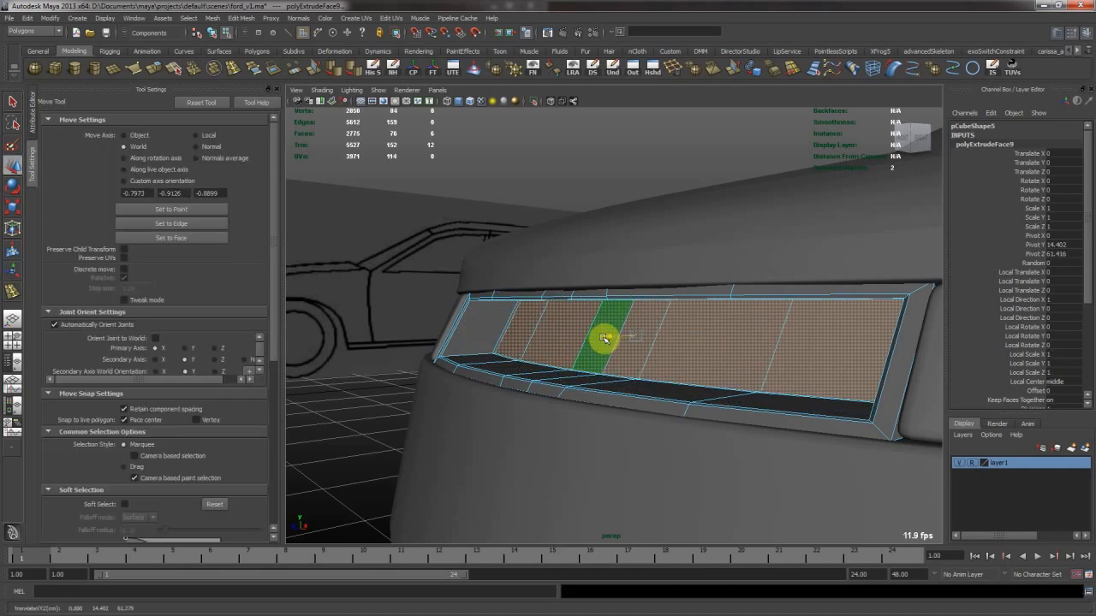
Preview the recessed grille in smooth display, restore its unsmoothed display and save the scene
key("F8")
key("3")
left_click(585, 161)
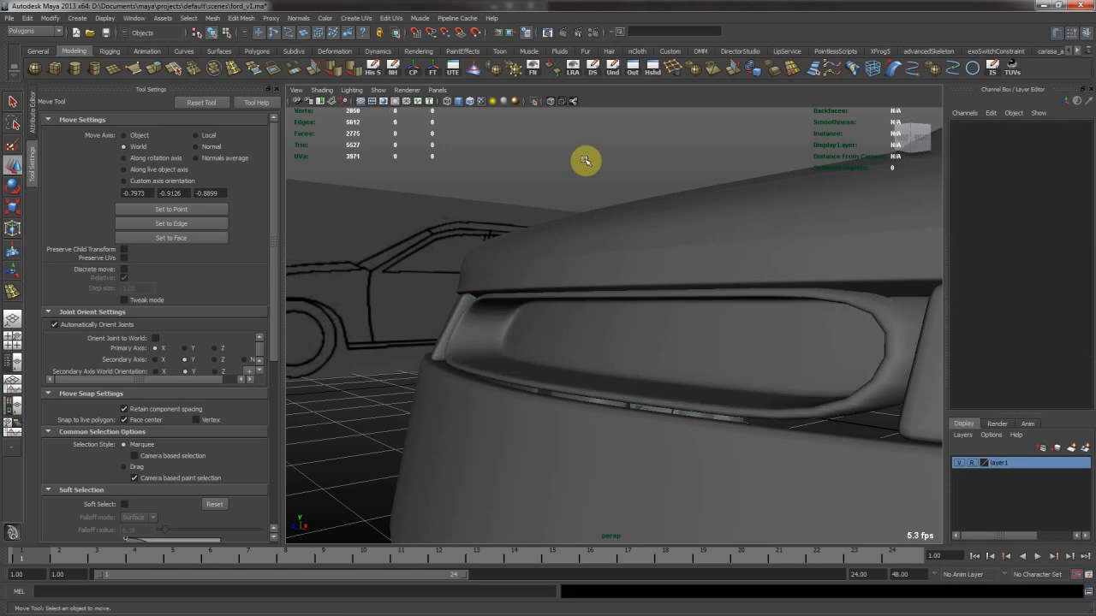
right_click_drag(743, 311, 551, 294, "alt")
left_click_drag(550, 293, 503, 320, "alt")
left_click(637, 341)
key("1")
middle_click_drag(376, 313, 489, 305, "alt")
right_click_drag(488, 306, 565, 331, "alt")
left_click_drag(565, 331, 550, 335, "alt")
key("ctrl+s")
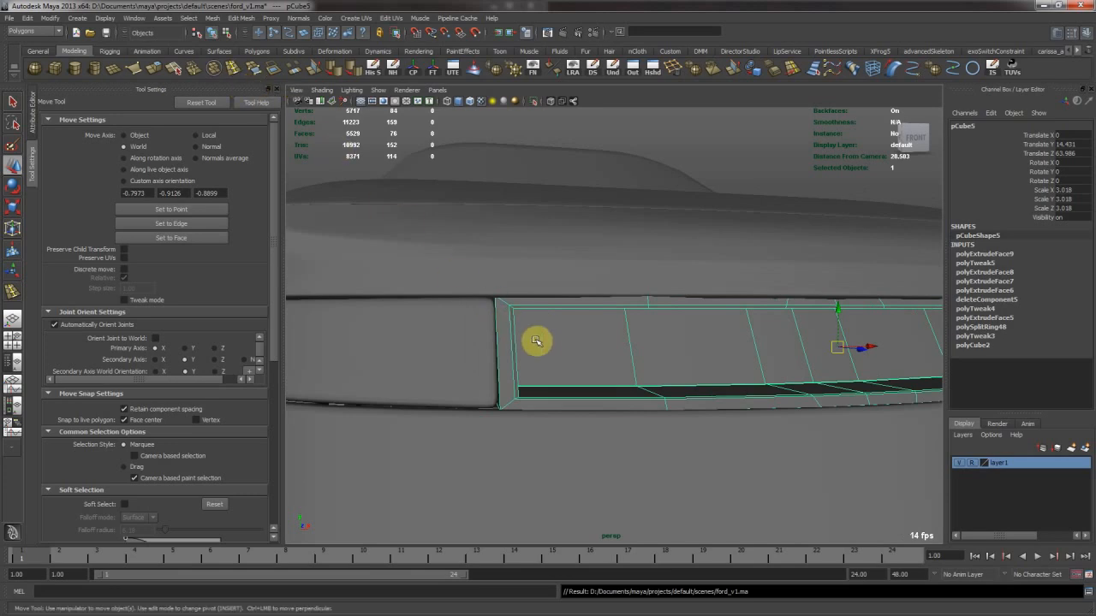
Insert an edge loop close to one end of the grille block, using Relative distance from edge
left_click_drag(536, 342, 685, 337, "alt")
right_click_drag(501, 288, 632, 329, "alt")
left_click_drag(631, 330, 611, 293, "alt")
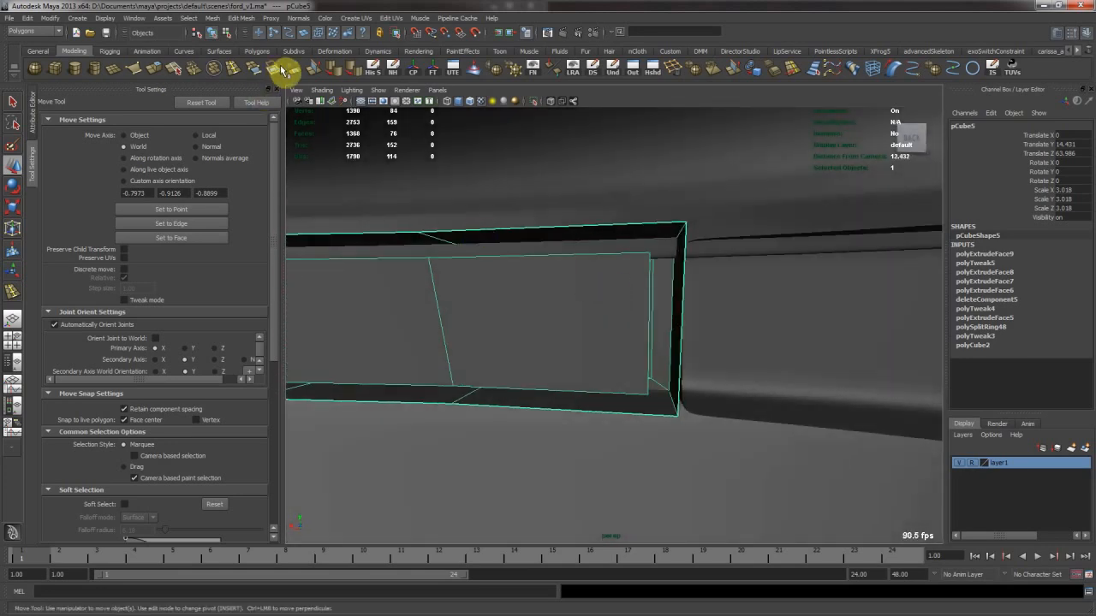
key("3")
key("1")
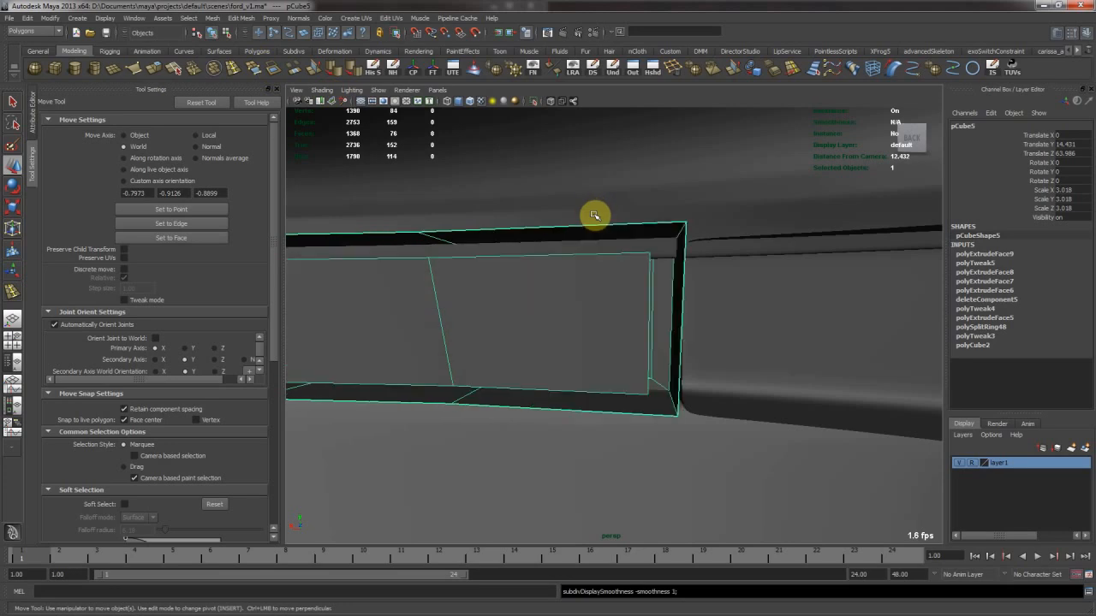
left_click_drag(625, 208, 533, 224, "alt")
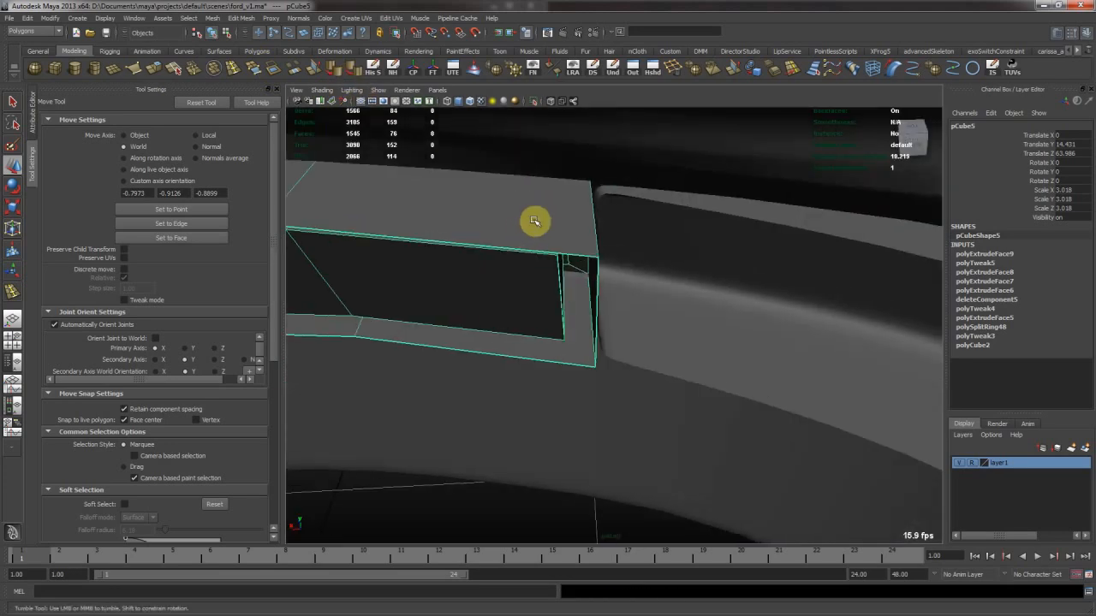
left_click(230, 68)
left_click_drag(590, 249, 583, 240)
key("ctrl+z")
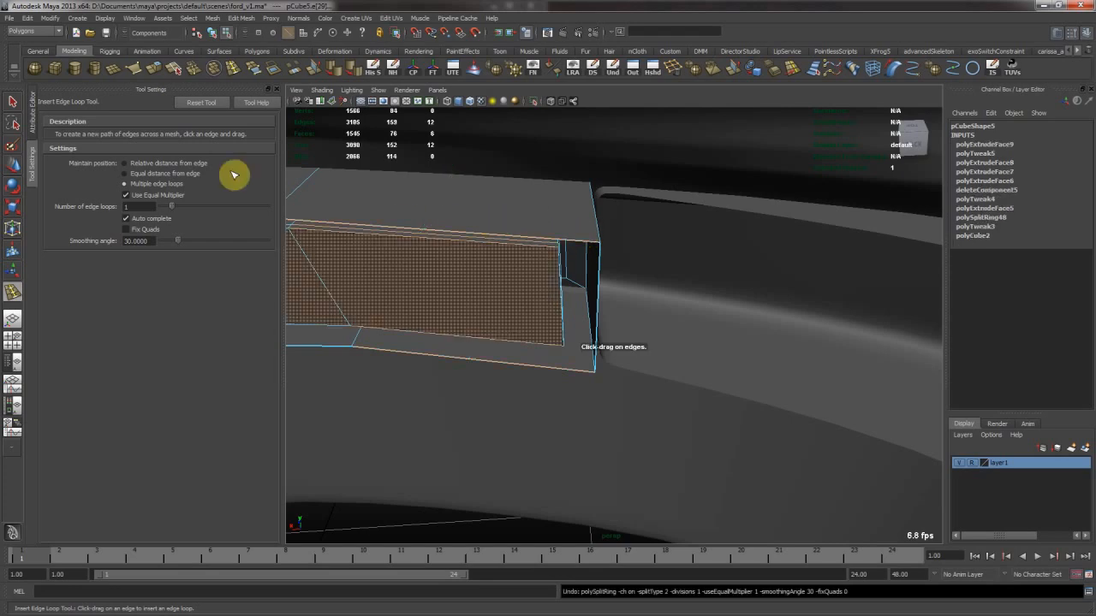
left_click(163, 163)
mouse_move(594, 250)
left_mouse_down()
mouse_move(599, 214)
mouse_move(399, 218)
mouse_move(668, 298)
mouse_move(662, 276)
mouse_move(643, 286)
mouse_move(675, 327)
mouse_move(494, 308)
mouse_move(599, 310)
mouse_move(589, 268)
left_mouse_up()
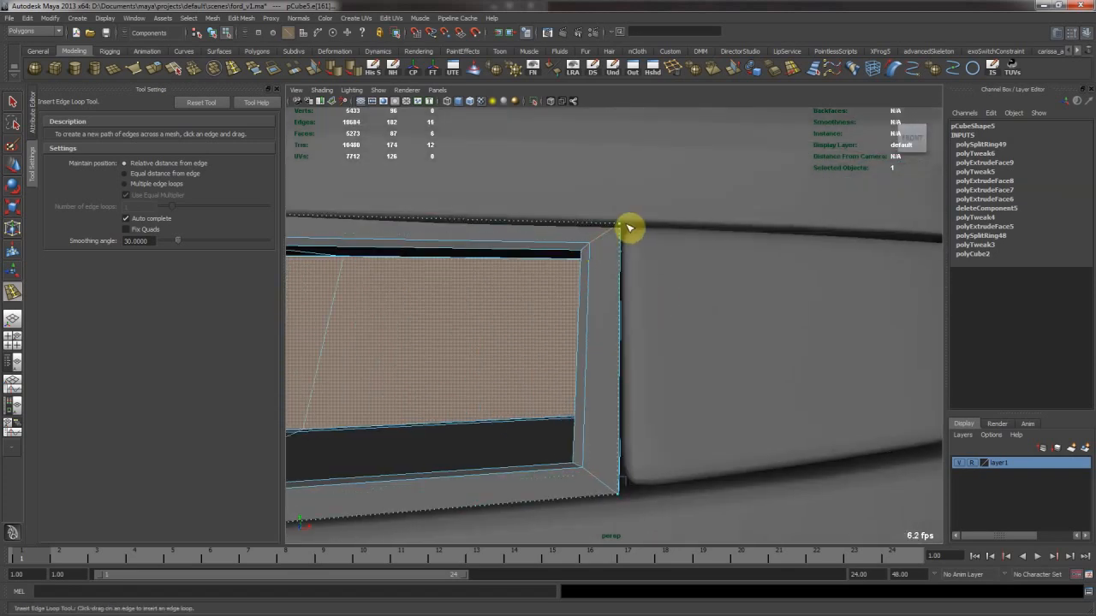
Insert a matching edge loop close to the grille block's opposite end and preview the grille smoothed
left_click_drag(616, 228, 445, 273)
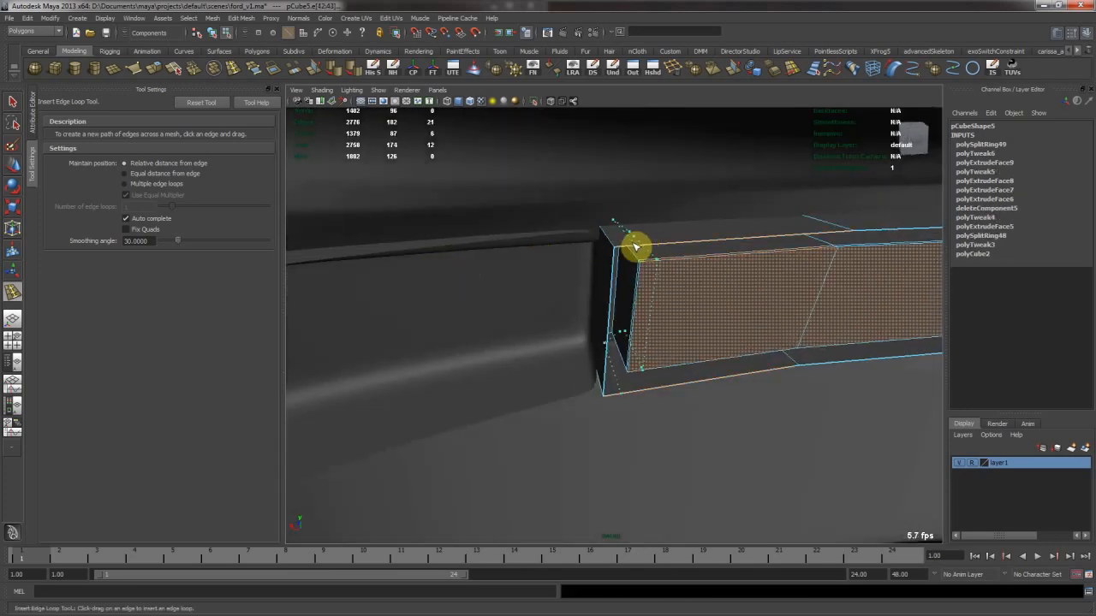
left_click_drag(624, 246, 606, 340)
key("w")
key("F8")
key("3")
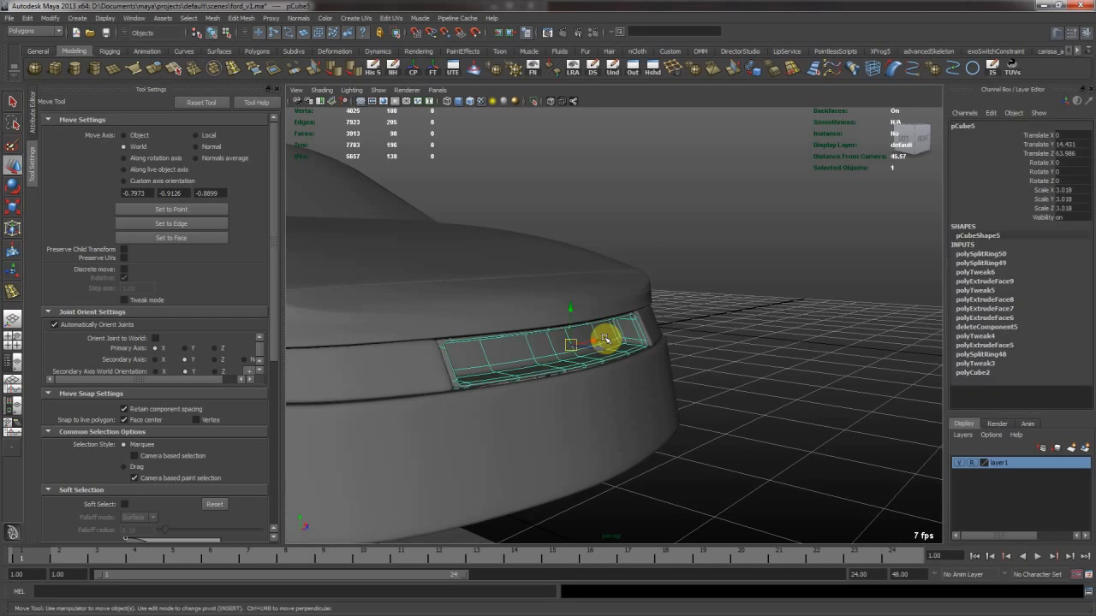
Insert an edge loop around the grille's front frame to tighten its smoothed corners
left_click(721, 306)
left_click_drag(721, 305, 489, 293, "alt")
scroll(568, 309, "up", 3)
left_click_drag(567, 309, 424, 281, "alt")
left_click(526, 291)
right_click_drag(424, 281, 417, 394, "alt")
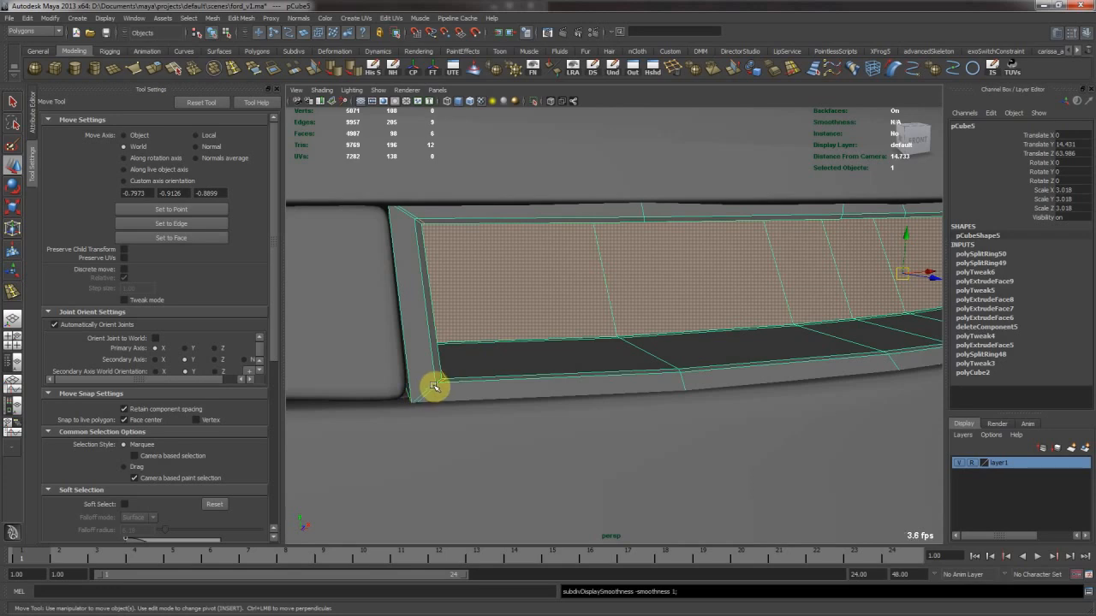
key("g")
left_click_drag(437, 387, 421, 394)
key("w")
key("F8")
left_click(558, 253)
right_click_drag(558, 253, 579, 275, "alt")
middle_click_drag(606, 297, 570, 283, "alt")
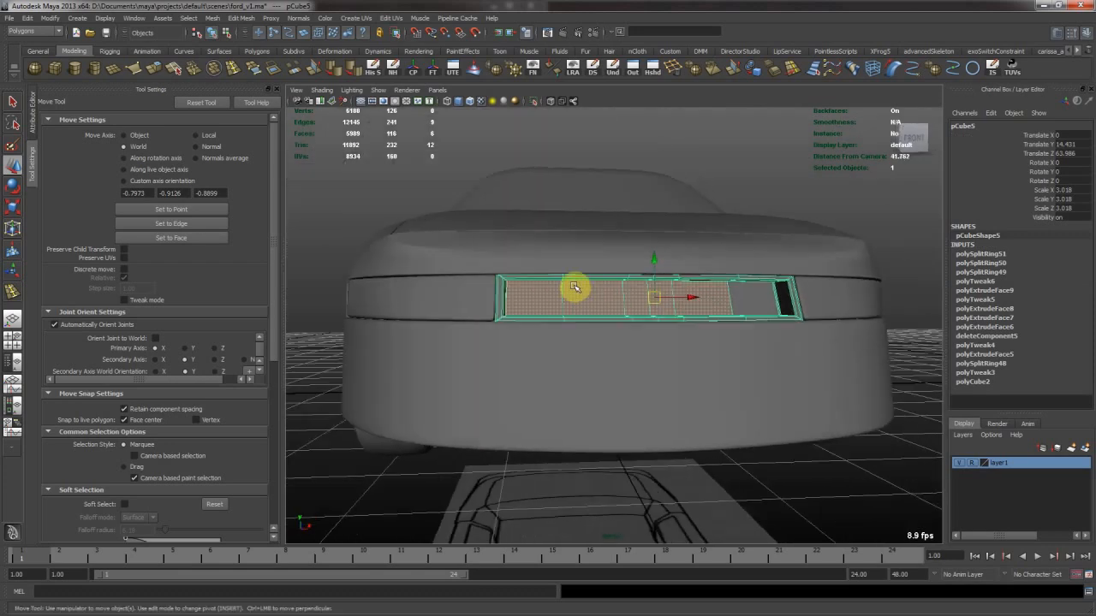
Clear the leftover component selections on the grille and inspect its smoothed shape from the side
right_click(574, 292)
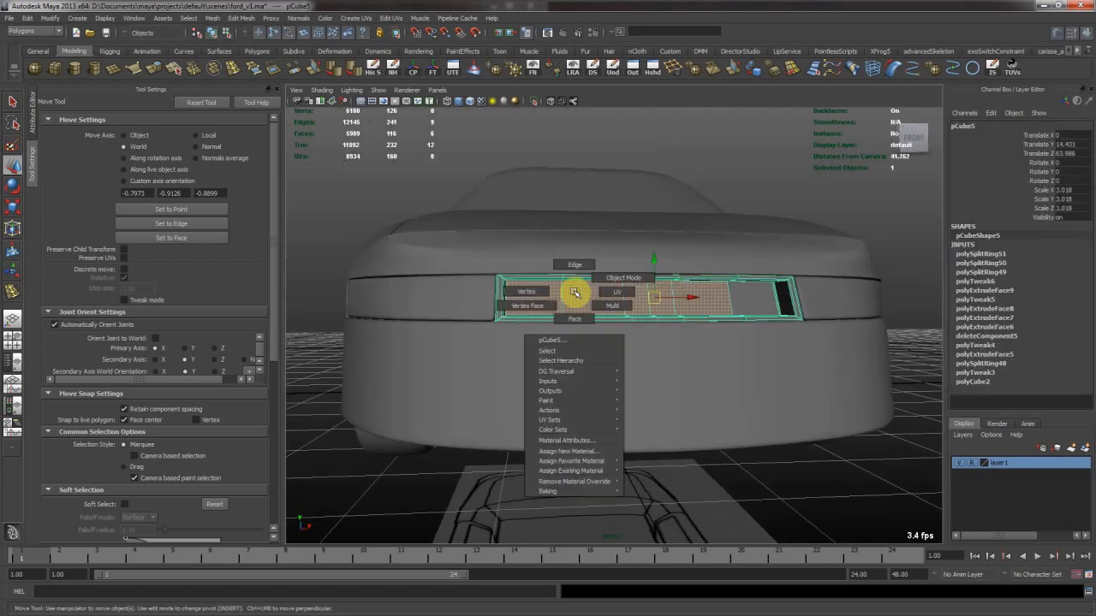
left_click(472, 233)
left_click_drag(889, 402, 887, 401)
left_click_drag(399, 192, 567, 309)
right_click_drag(566, 306, 570, 313)
left_click_drag(409, 201, 863, 391)
left_click(384, 186)
right_click_drag(537, 297, 534, 273)
left_click_drag(402, 196, 899, 429)
left_click(395, 183)
right_click_drag(546, 301, 562, 298)
left_click(562, 299)
left_click_drag(556, 296, 498, 277, "alt")
left_click(617, 180)
left_click_drag(617, 181, 807, 285, "alt")
left_click(602, 350)
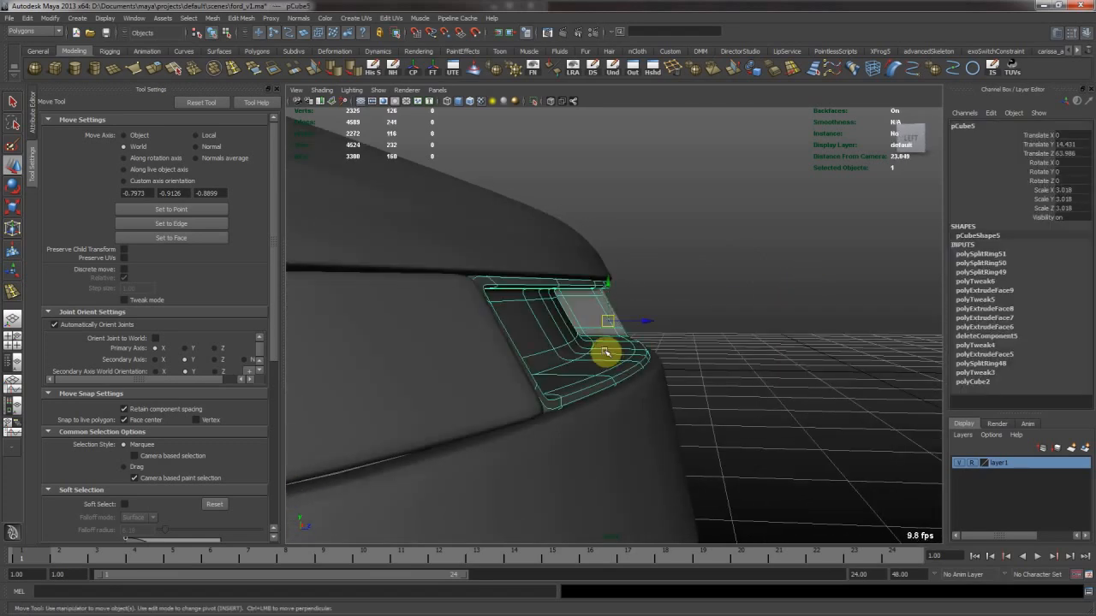
Select the grille's row of back faces and extend the selection to the recess walls
left_click_drag(604, 325, 461, 313, "alt")
key("F11")
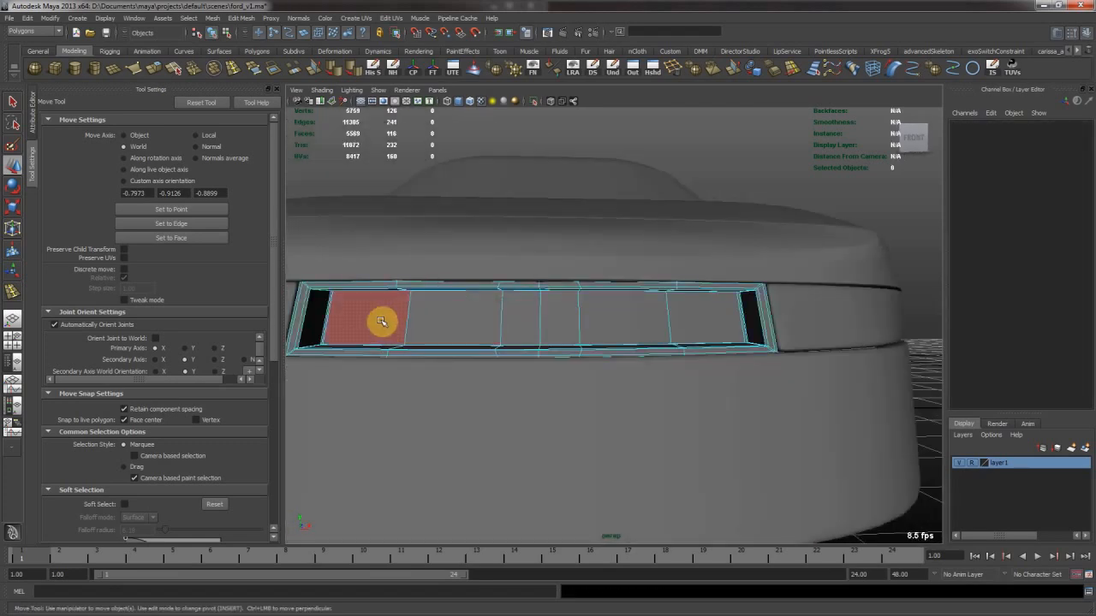
left_click(382, 321)
double_click(700, 322, "shift")
left_click_drag(595, 298, 678, 313, "alt")
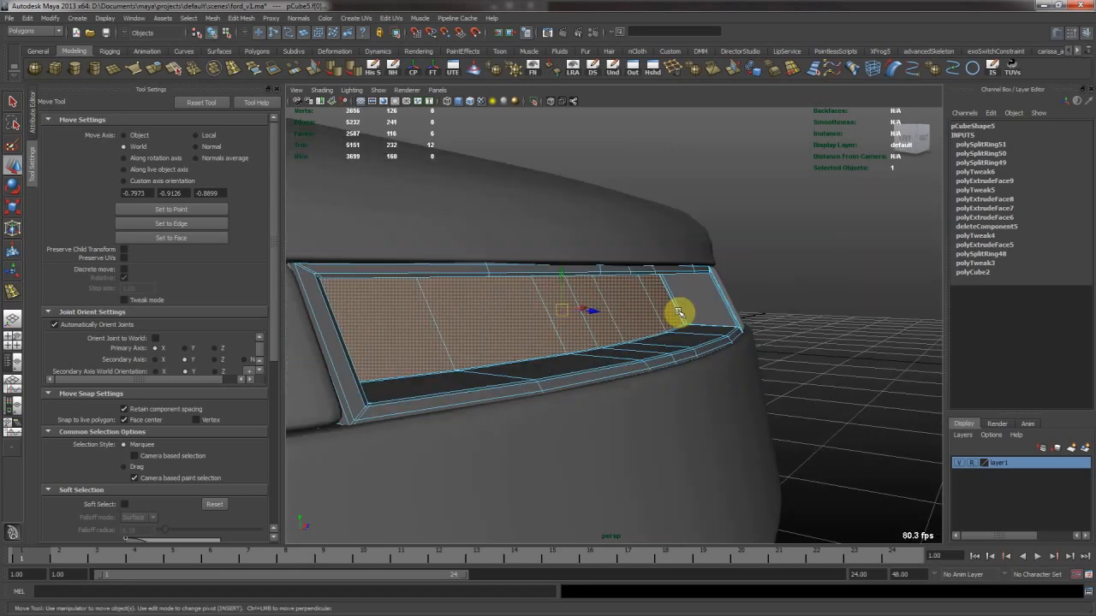
left_click_drag(677, 307, 606, 269, "alt")
middle_click_drag(435, 245, 518, 271, "alt")
right_click_drag(518, 272, 609, 286, "alt")
left_click_drag(609, 286, 550, 333, "alt")
right_click_drag(550, 333, 648, 310, "alt")
left_click_drag(648, 310, 698, 308, "alt")
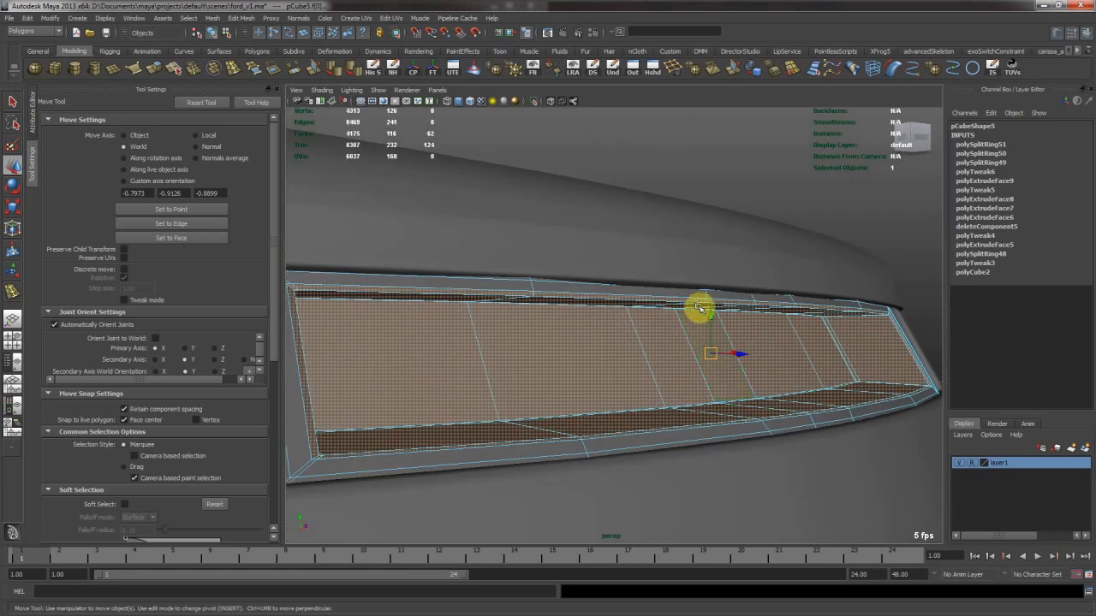
Scale the selected recess faces vertically and return the grille to object mode
key("r")
left_click_drag(716, 350, 685, 340, "alt")
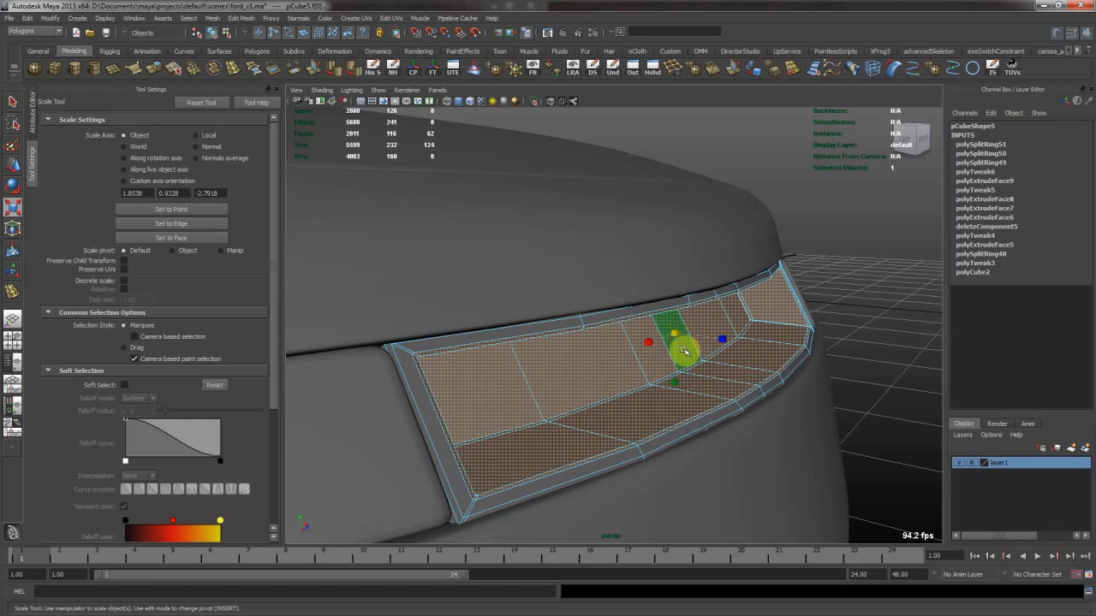
left_click_drag(671, 383, 576, 318)
key("w")
key("F8")
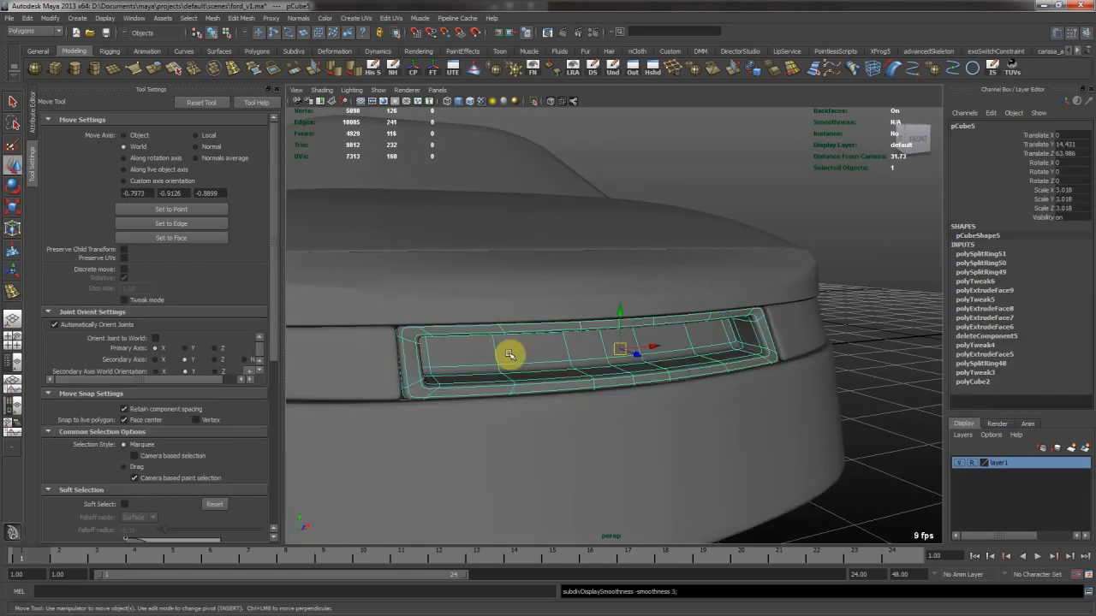
Nudge the smoothed grille forward to a Translate Z of about 64.27 and save the scene
key("3")
left_click(851, 305)
left_click_drag(851, 305, 633, 352, "alt")
left_click(631, 351)
left_click_drag(579, 321, 753, 303, "alt")
left_click(735, 316)
right_click_drag(753, 303, 519, 259, "alt")
key("ctrl+s")
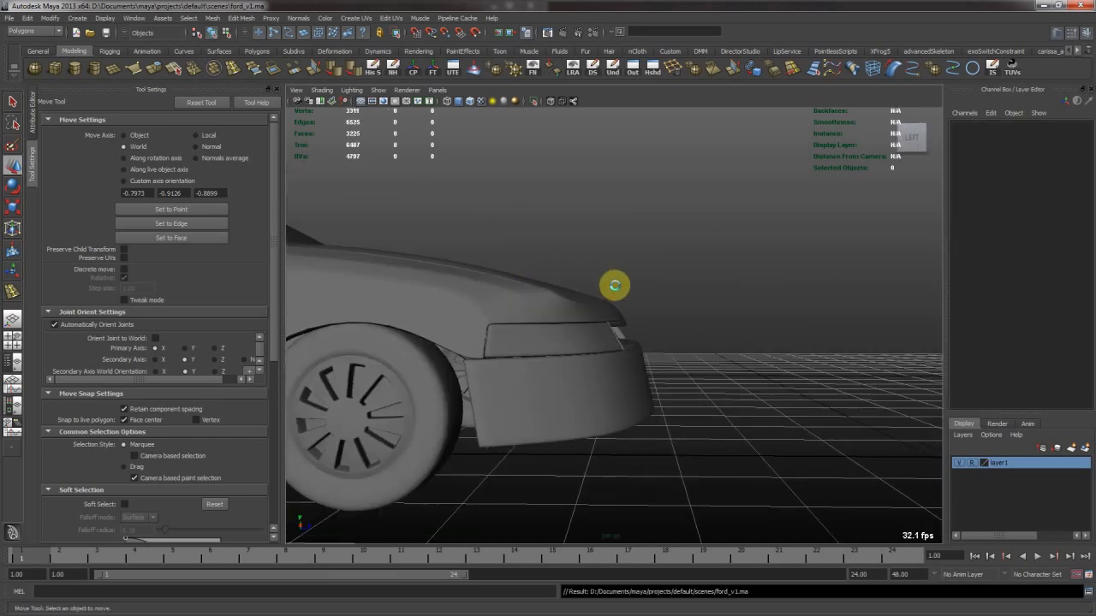
Show the front bumper unsmoothed and delete the faces on one lateral half of it
left_click_drag(705, 288, 557, 355, "alt")
left_click(558, 356)
scroll(525, 344, "up", 3)
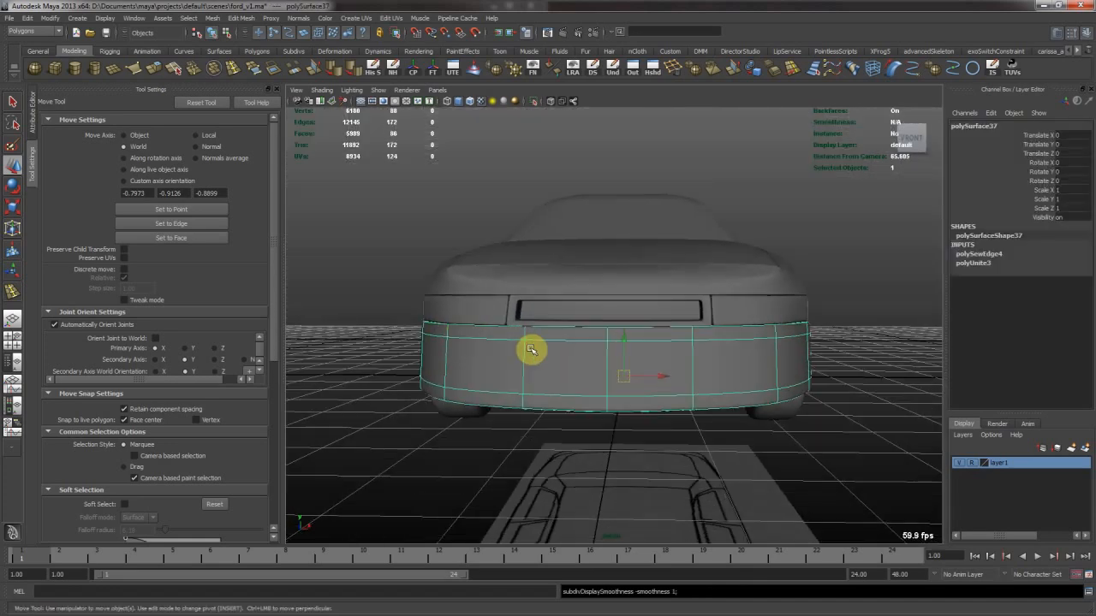
left_click_drag(555, 344, 571, 347, "alt")
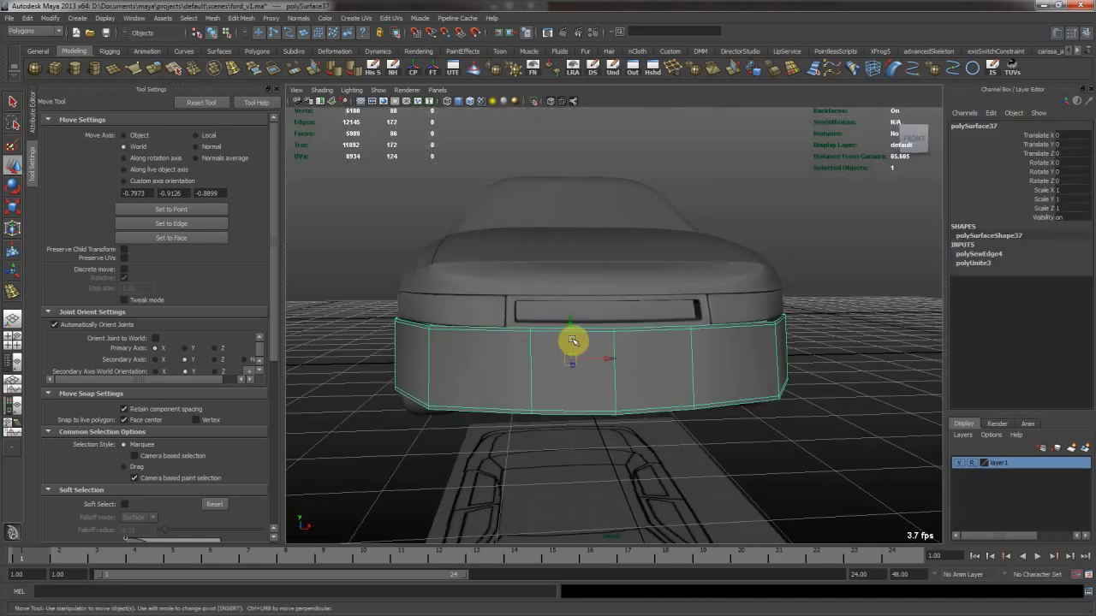
middle_click_drag(571, 340, 560, 291, "alt")
scroll(532, 337, "up", 2)
right_click_drag(526, 333, 490, 314)
left_click(537, 319)
left_click_drag(392, 277, 548, 487)
left_click_drag(336, 260, 577, 470)
key("Delete")
middle_click_drag(693, 376, 616, 333, "alt")
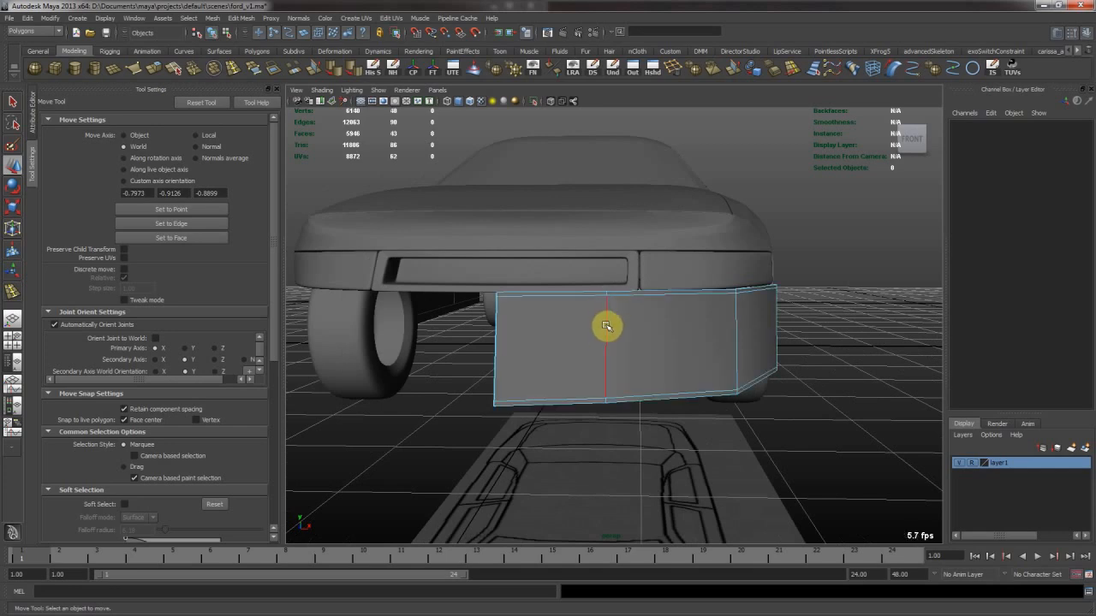
Insert a vertical edge loop in the bumper half, in line with the seam between grille and headlight
left_click(606, 326)
right_click_drag(653, 282, 786, 119, "alt")
left_click(793, 68)
left_click_drag(630, 297, 611, 337, "alt")
middle_click_drag(582, 322, 600, 337, "alt")
left_click(250, 69)
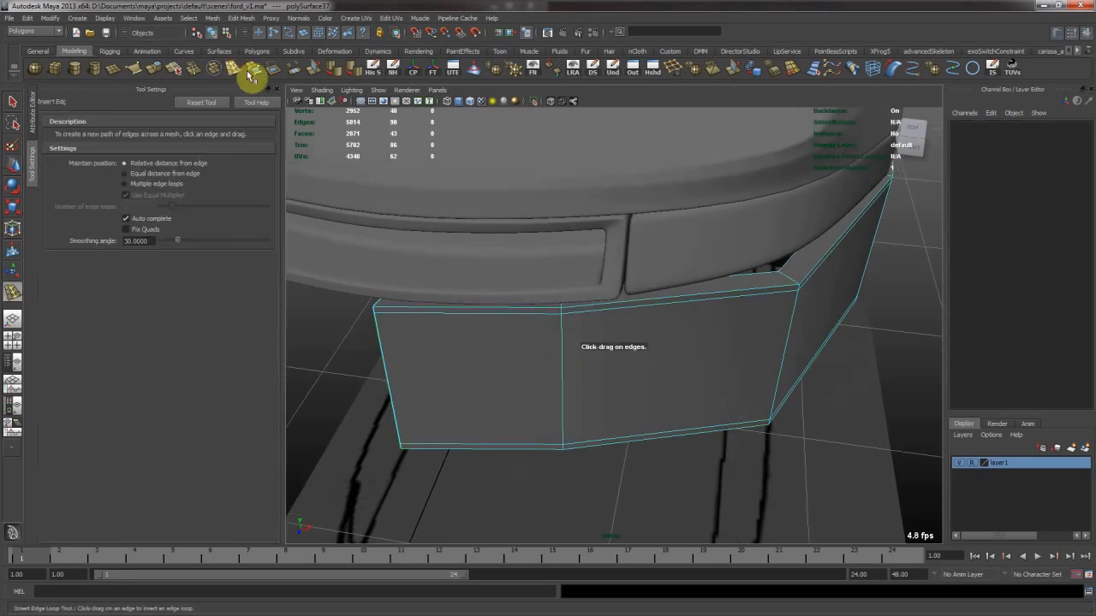
left_click(626, 305)
left_click_drag(629, 305, 668, 297, "alt")
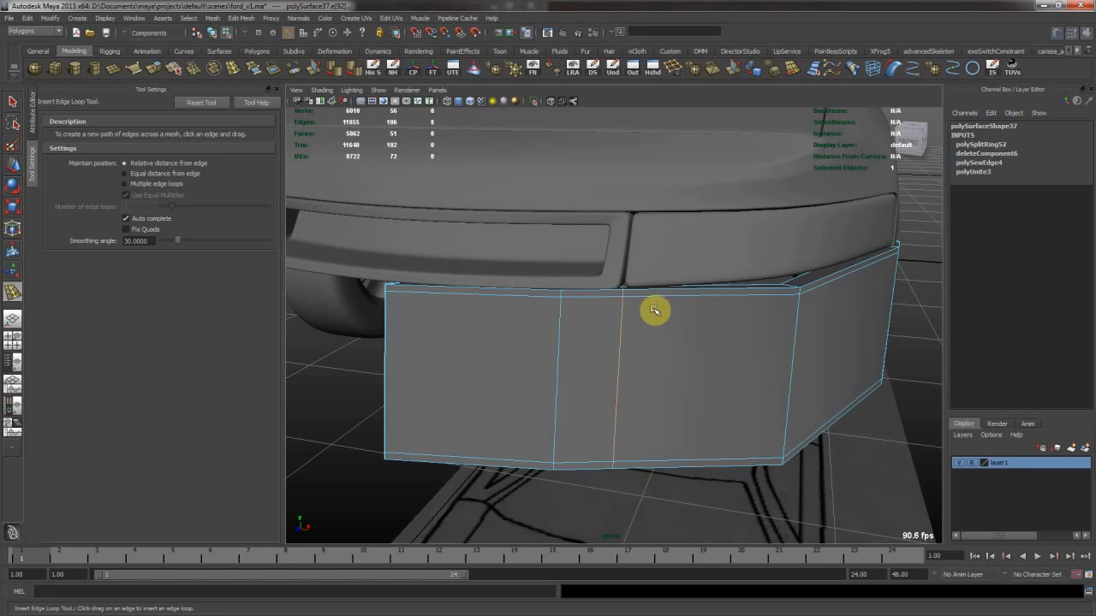
key("w")
Try lowering the bumper half's upper centre vertices to open a gap beneath the grille
mouse_move(594, 313)
left_mouse_down("alt")
mouse_move(634, 296)
mouse_move(612, 303)
left_mouse_up("alt")
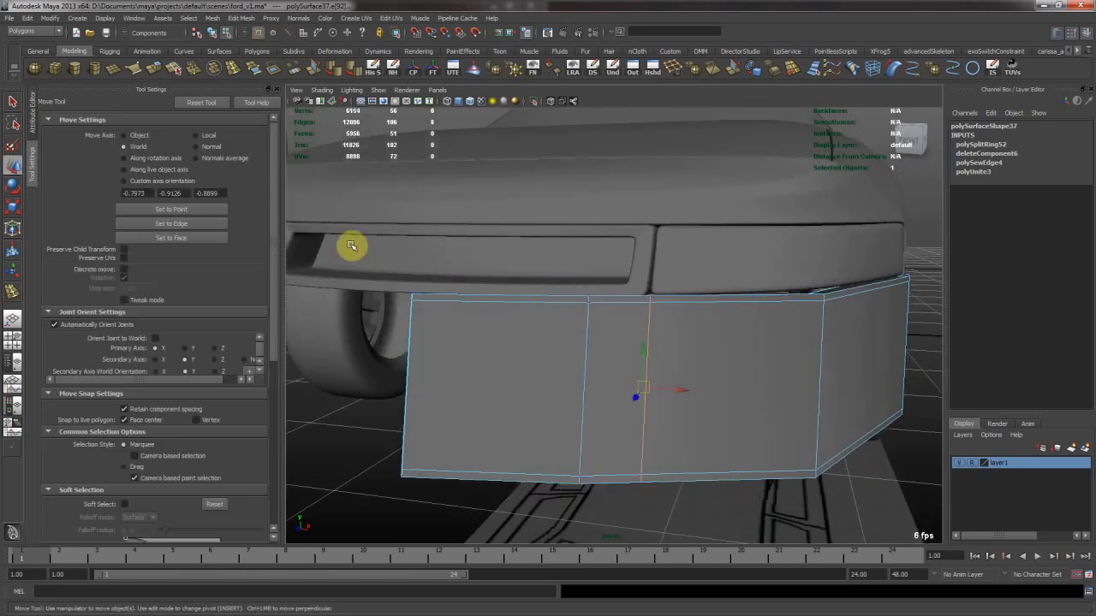
left_click_drag(626, 339, 627, 339)
left_click_drag(559, 302, 537, 289, "alt")
middle_click_drag(537, 289, 573, 296)
left_click_drag(572, 297, 579, 389, "alt")
left_click(594, 372)
left_click_drag(671, 320, 652, 285, "alt")
left_click_drag(603, 393, 627, 342, "alt")
Try sliding the bumper's inner vertical edge toward the grille-headlight seam, and undo the slide
left_click(791, 68)
middle_click_drag(581, 295, 612, 283)
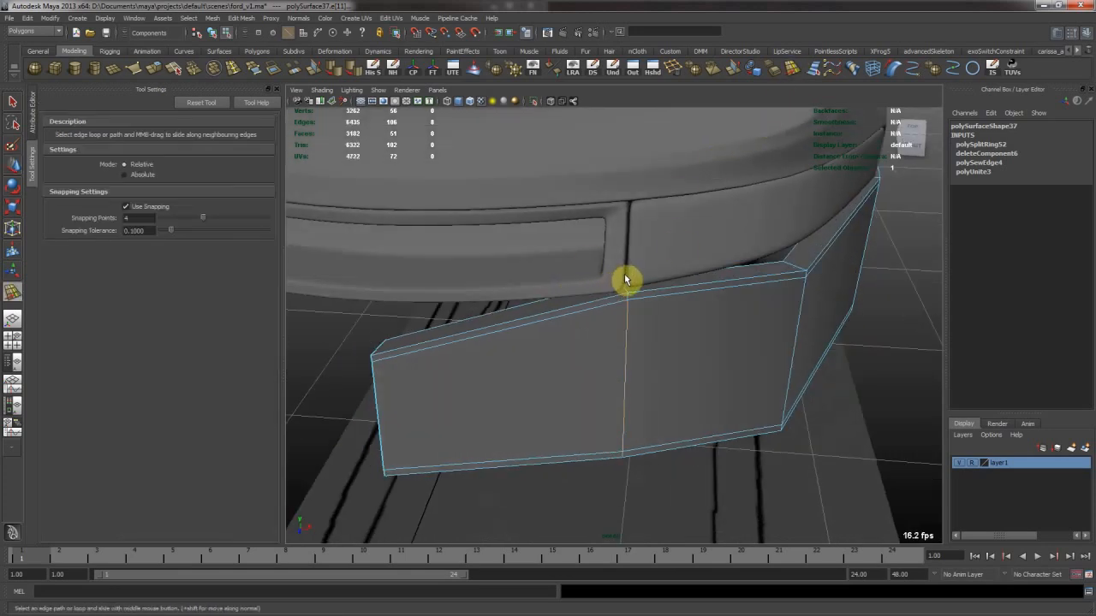
left_click_drag(621, 272, 611, 247, "alt")
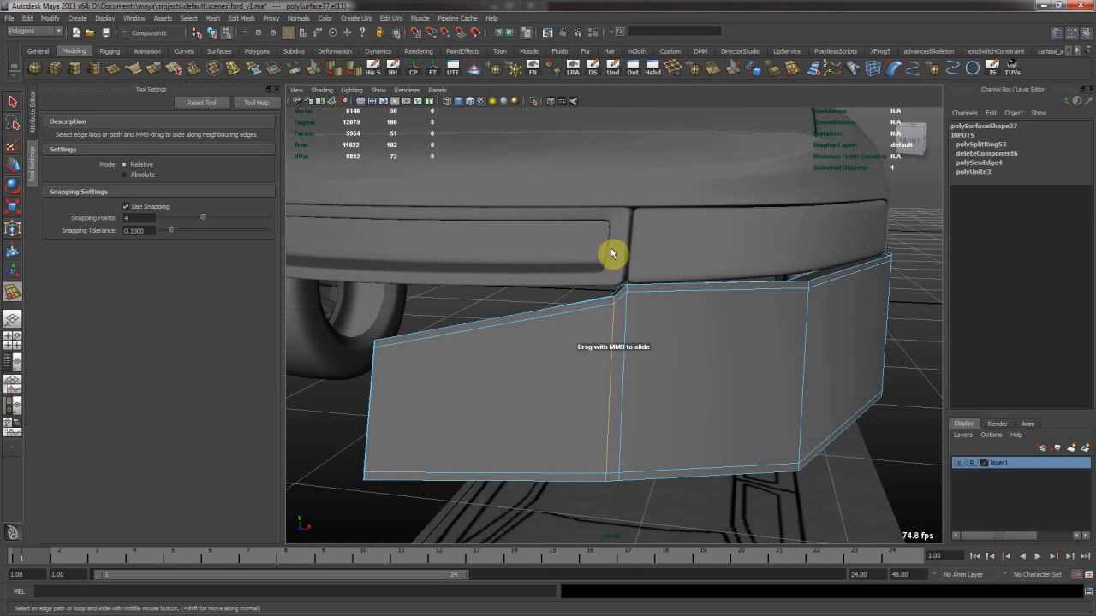
key("ctrl+z")
key("w")
left_click_drag(619, 311, 610, 344, "alt")
Preview the bumper half smoothed and unsmoothed, and examine how its lowered centre fits below the grille
key("F8")
left_click(635, 323)
key("3")
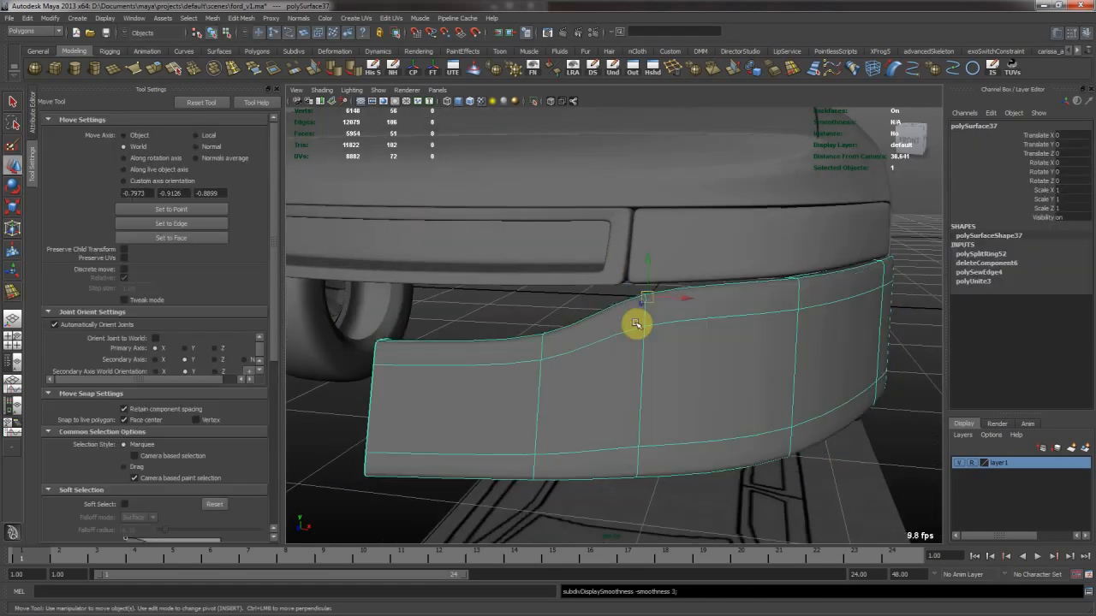
key("1")
left_click_drag(636, 318, 510, 303, "alt")
left_click(656, 303)
left_click_drag(656, 303, 602, 300, "alt")
left_click(600, 298)
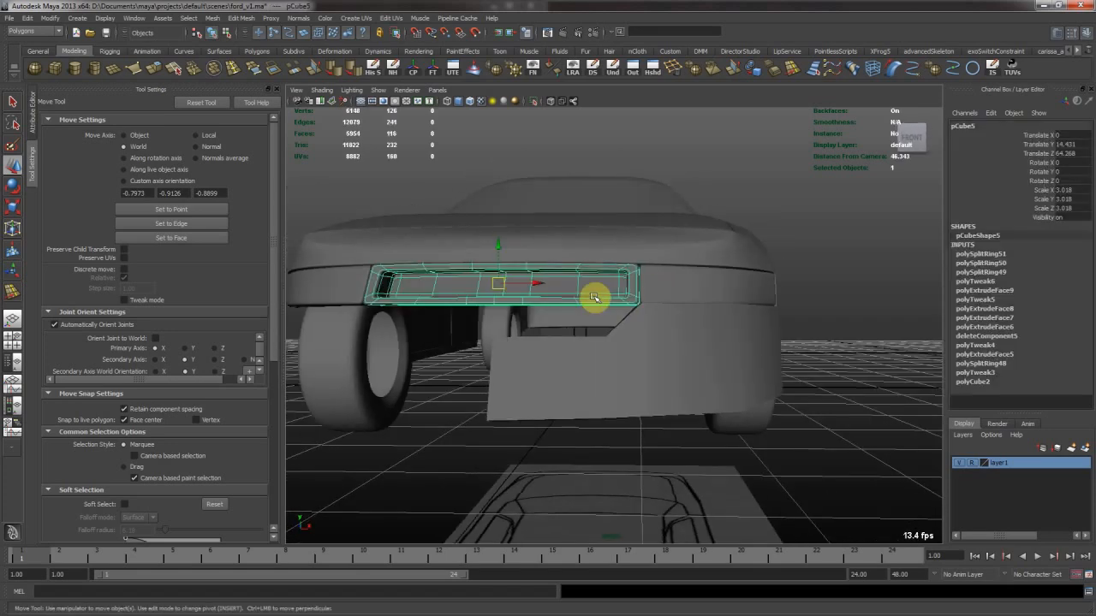
right_click_drag(594, 297, 699, 312, "alt")
left_click(684, 323)
left_click_drag(685, 323, 647, 331, "alt")
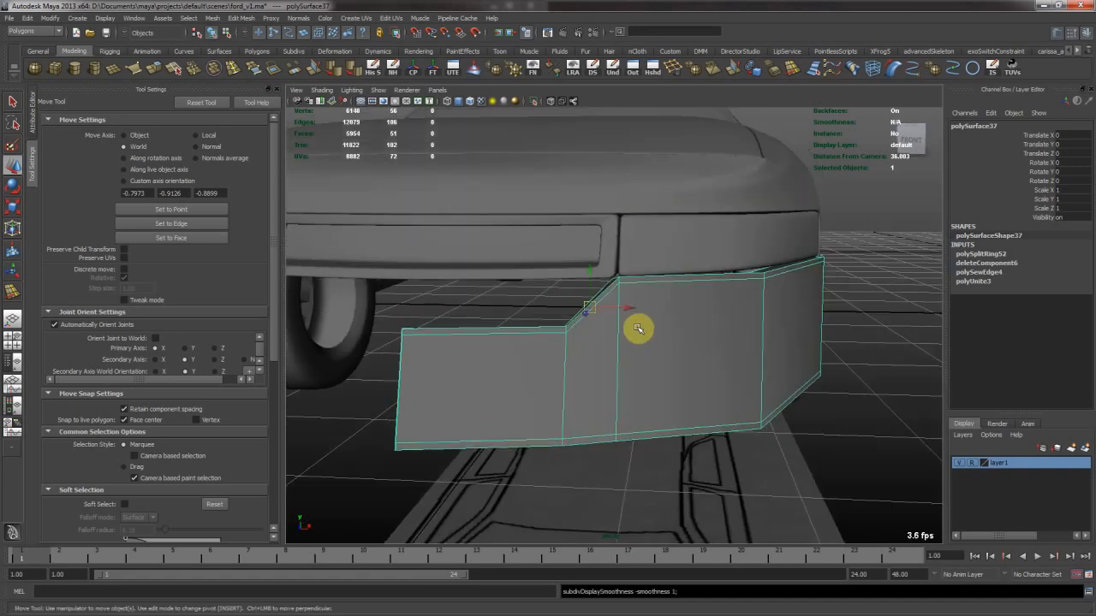
Undo the lowering of the bumper half's upper centre vertices
key("ctrl+z")
key("ctrl+z")
key("ctrl+z")
key("ctrl+z")
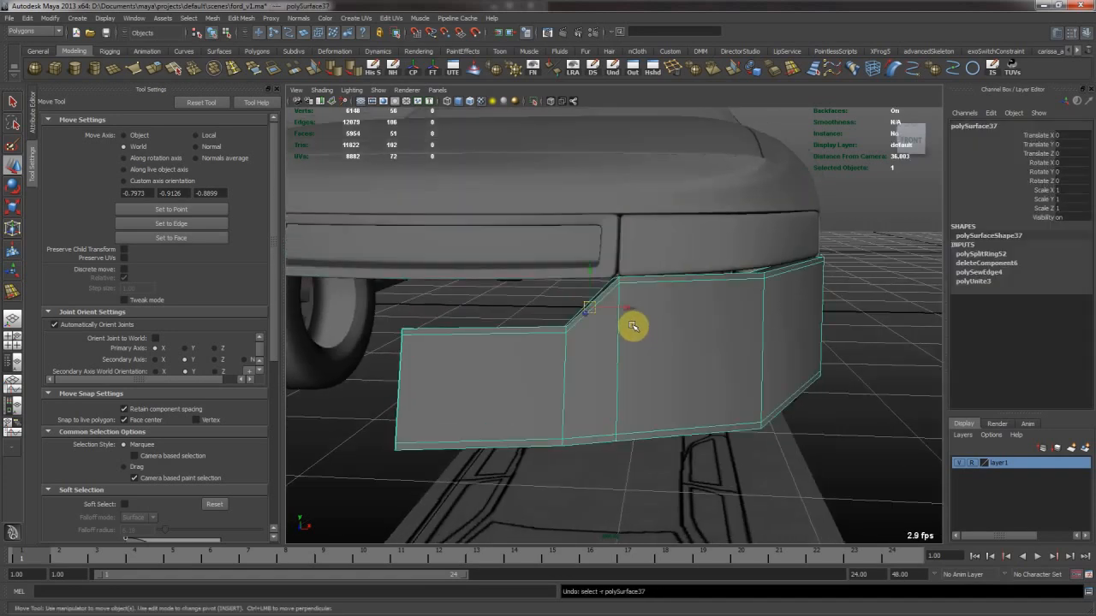
key("ctrl+z")
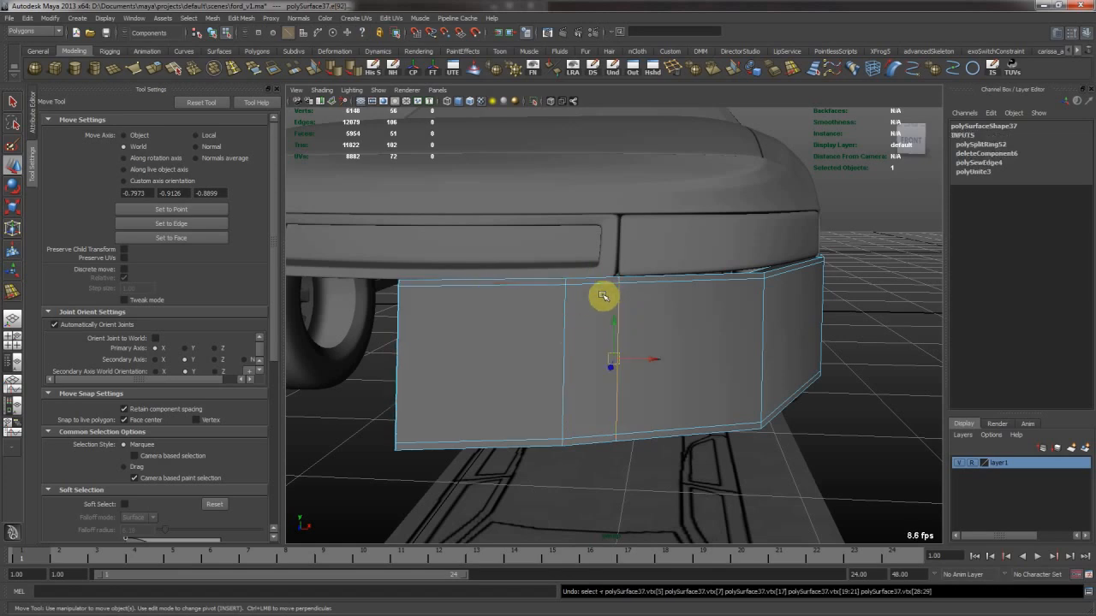
Insert a horizontal edge loop across the bumper half and delete the upper centre faces below the grille
key("F8")
mouse_move(558, 315)
left_mouse_down("alt")
mouse_move(502, 318)
mouse_move(550, 316)
left_mouse_up("alt")
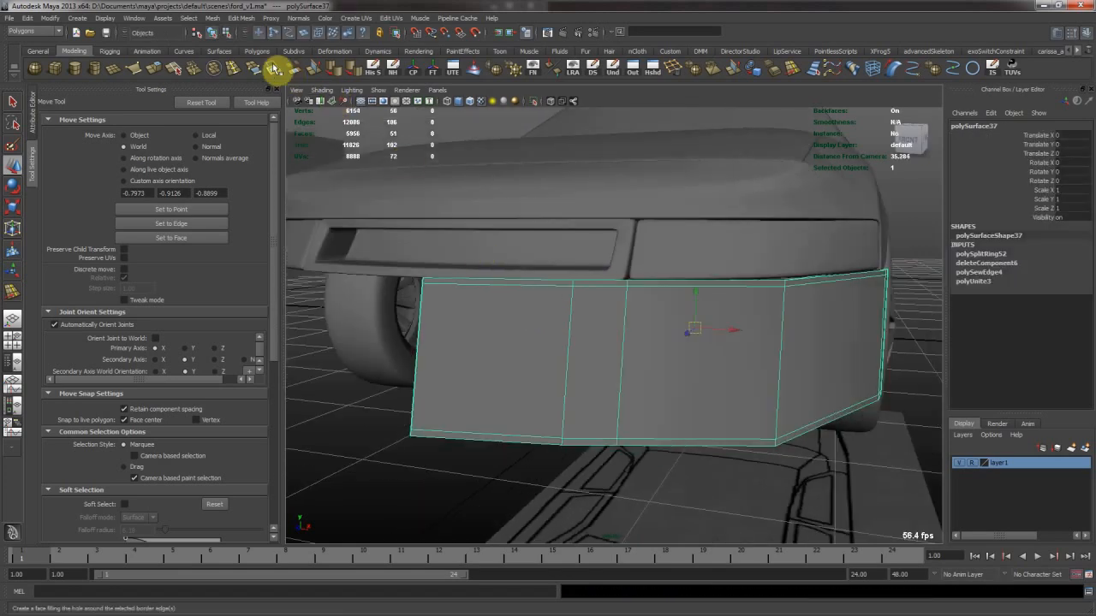
left_click(237, 69)
left_click_drag(627, 322, 602, 309)
key("w")
left_click_drag(539, 301, 616, 399, "alt")
key("Delete")
Bridge the front and back border edges around the bumper half's cut-out and close the remaining hole at the notch's upper end
key("F8")
key("F8")
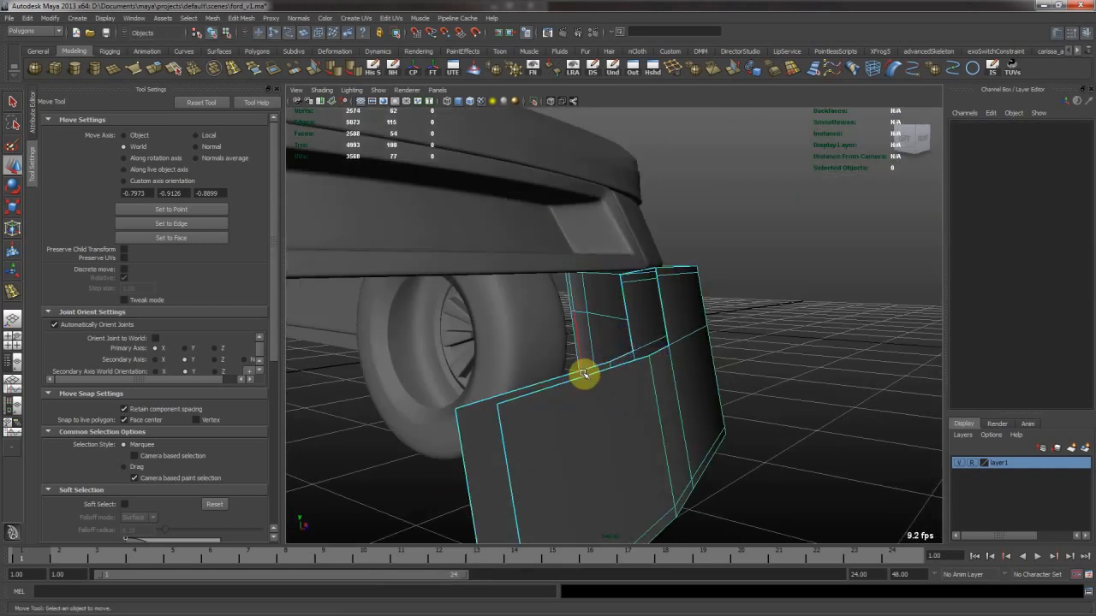
left_click(582, 368)
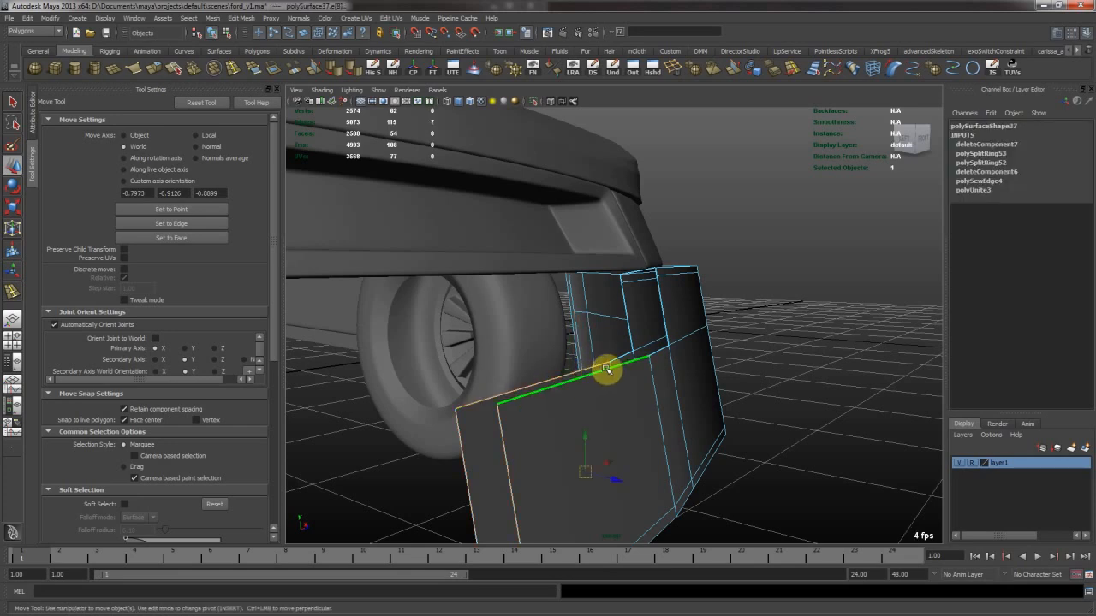
left_click_drag(605, 368, 508, 407, "alt")
left_click_drag(556, 494, 687, 268, "alt")
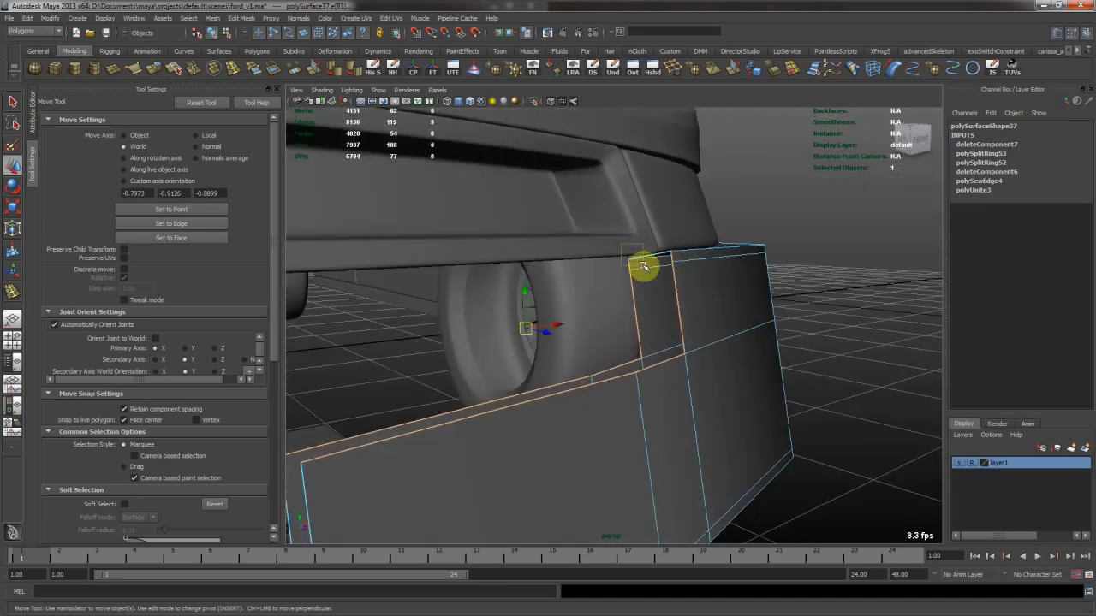
left_click(294, 68)
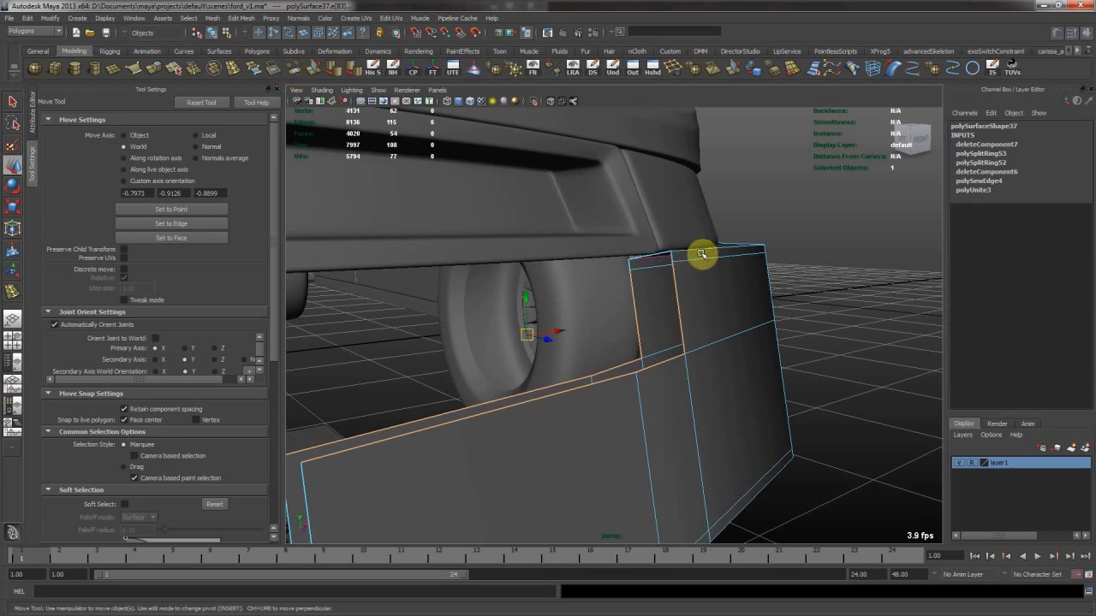
left_click(661, 264)
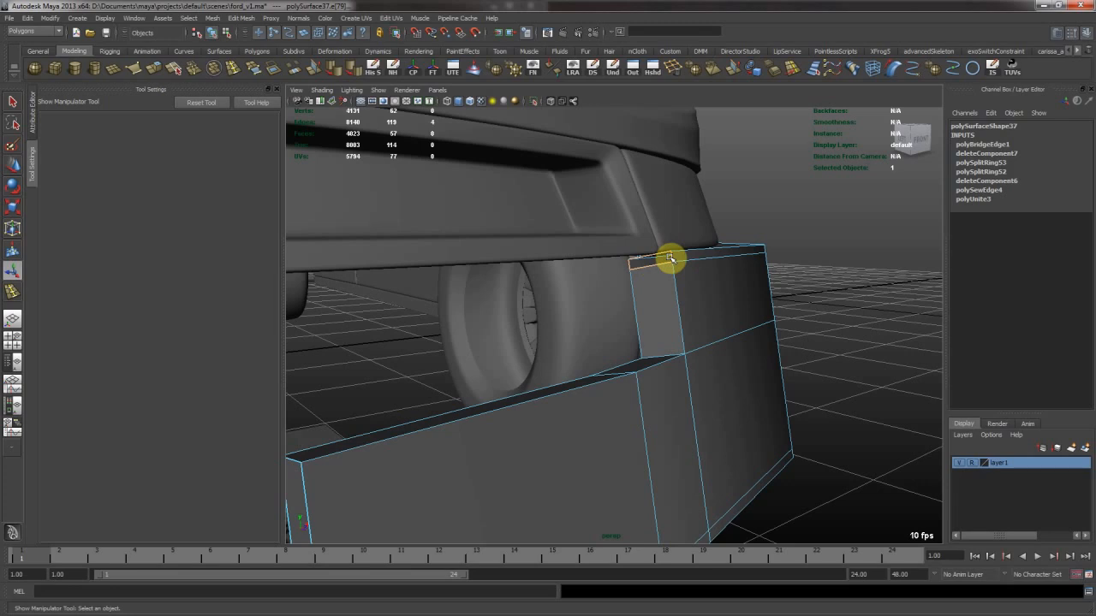
left_click(278, 65)
key("w")
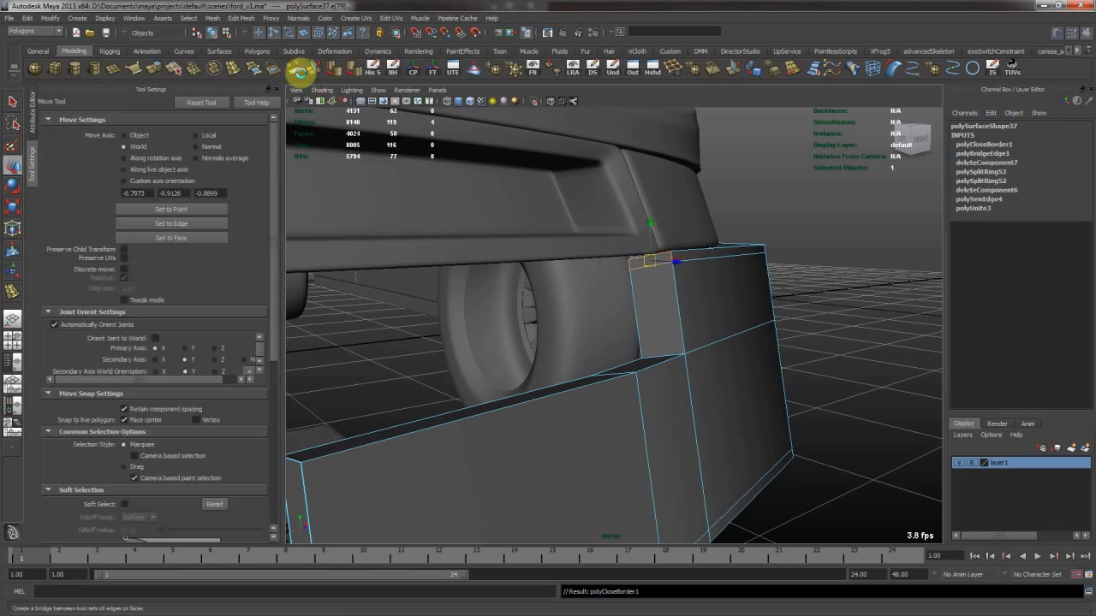
Insert supporting edge loops along the horizontal and vertical edges of the bumper half's cut-out
mouse_move(676, 303)
right_mouse_down()
mouse_move(729, 263)
mouse_move(666, 291)
right_mouse_up()
left_click_drag(668, 291, 642, 351, "alt")
key("y")
left_click(643, 346)
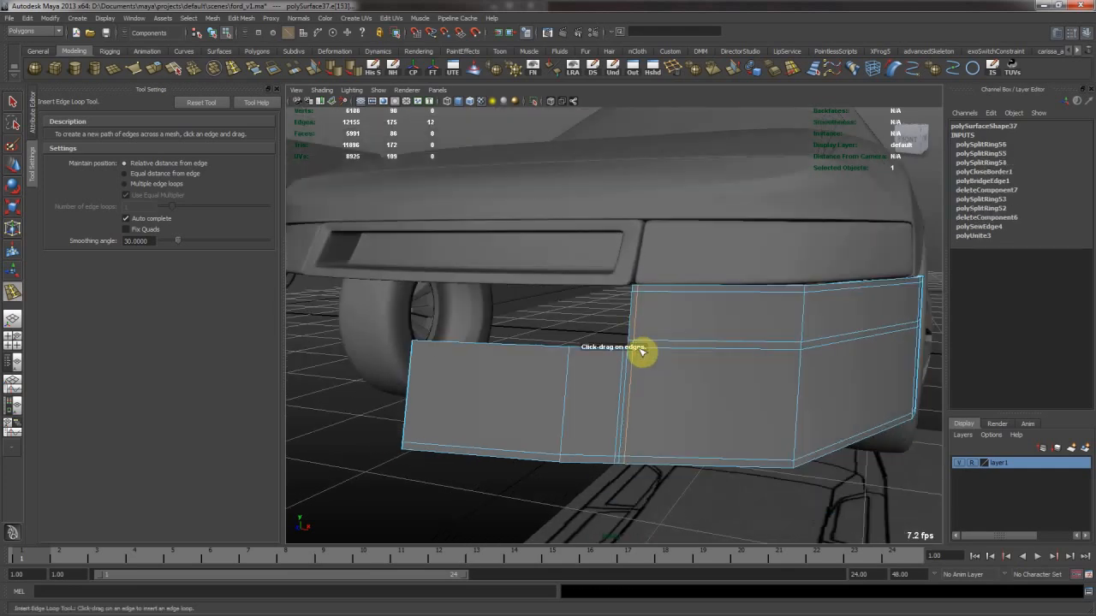
left_click_drag(571, 347, 529, 387, "alt")
left_click(587, 361)
key("w")
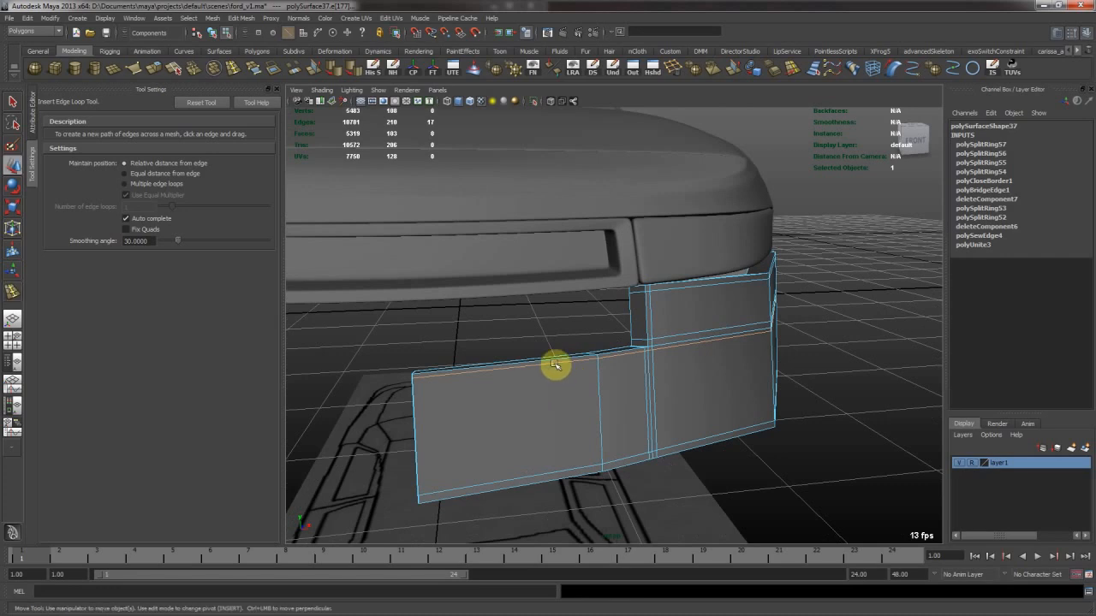
key("F8")
left_click(585, 324)
left_click_drag(587, 322, 646, 298, "alt")
right_click_drag(645, 298, 587, 289, "alt")
left_click_drag(587, 289, 587, 300, "alt")
left_click_drag(695, 297, 641, 320, "alt")
Lower the grille frame's bottom vertices in the side view so the frame meets the top of the bumper's cut-out
left_click(577, 286)
key("1")
key("space")
key("space")
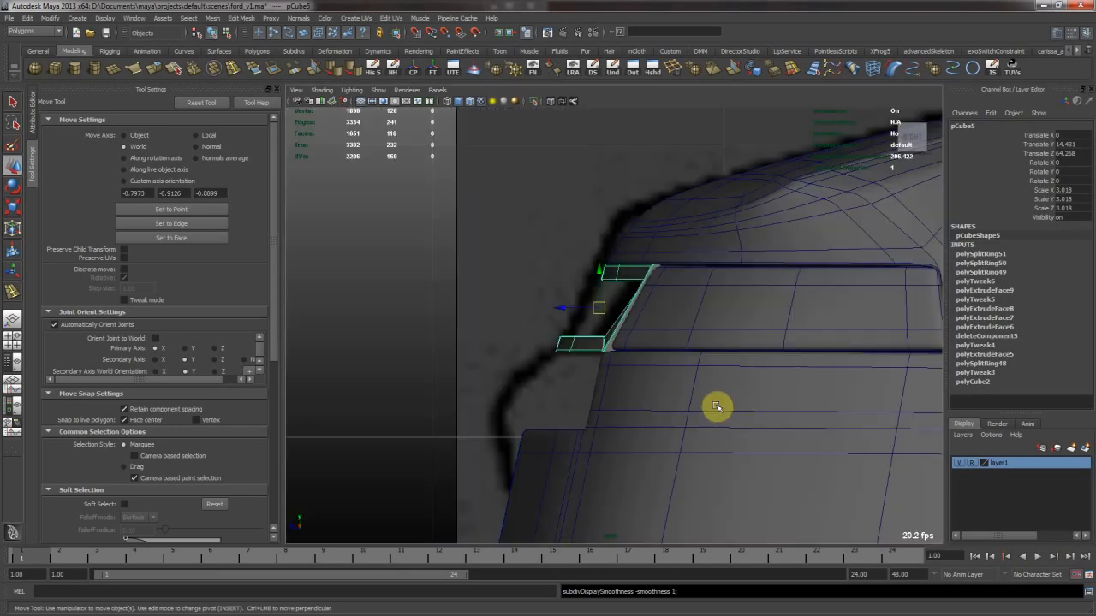
key("F8")
key("alt+x")
key("F8")
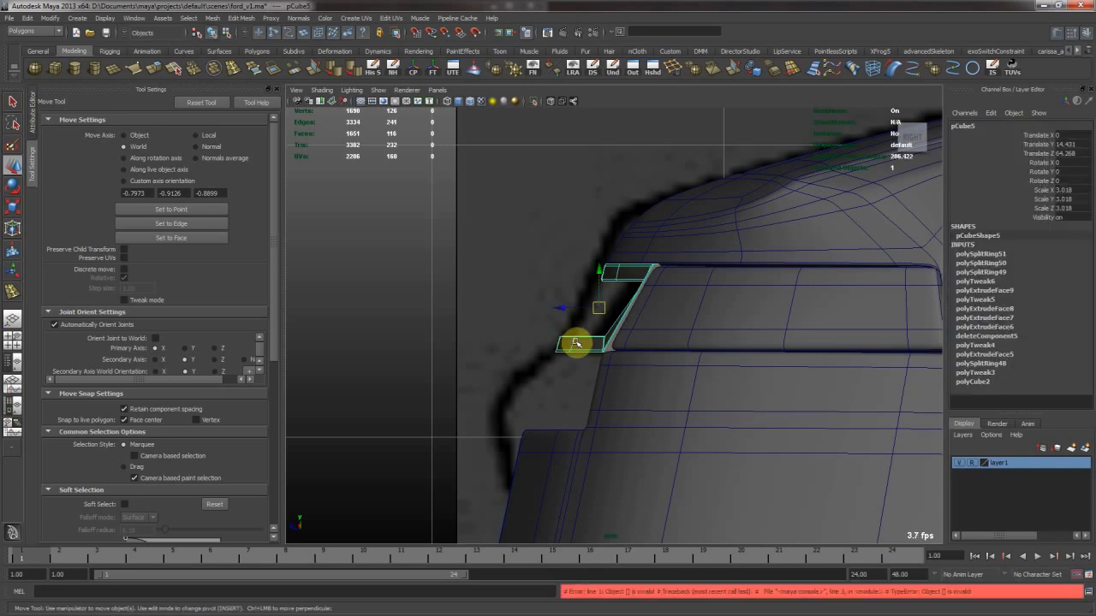
key("alt+x")
key("F8")
left_click_drag(602, 320, 716, 386)
left_click_drag(623, 343, 598, 421)
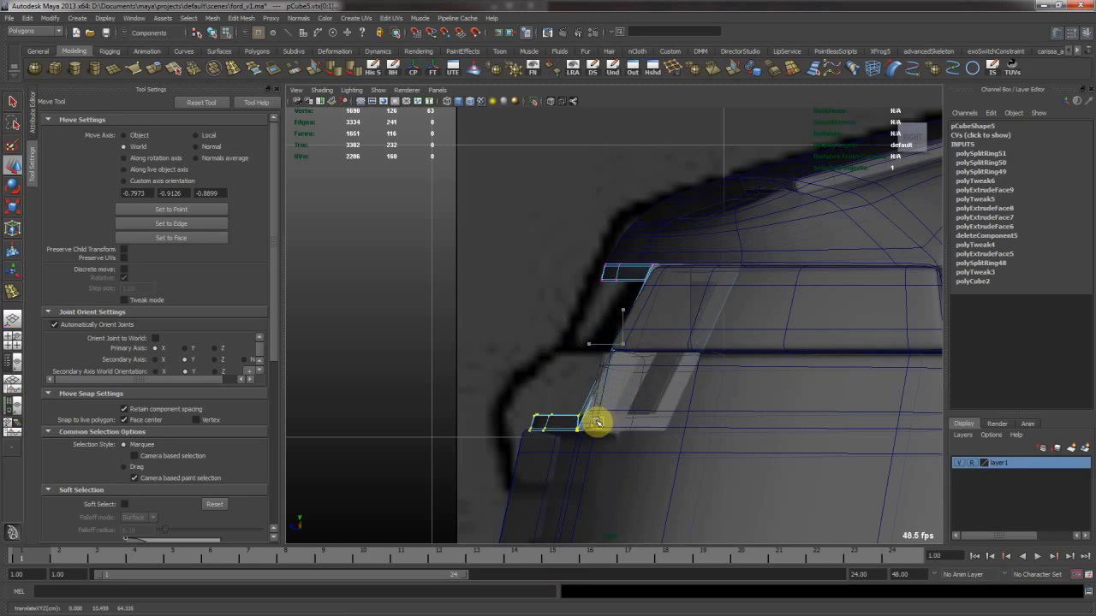
key("3")
key("F8")
Shift the bumper half's upper inner vertices along Z where they meet the grille frame and headlight
key("space")
key("space")
left_click_drag(773, 296, 644, 357, "alt")
left_click(808, 274)
left_click(795, 350)
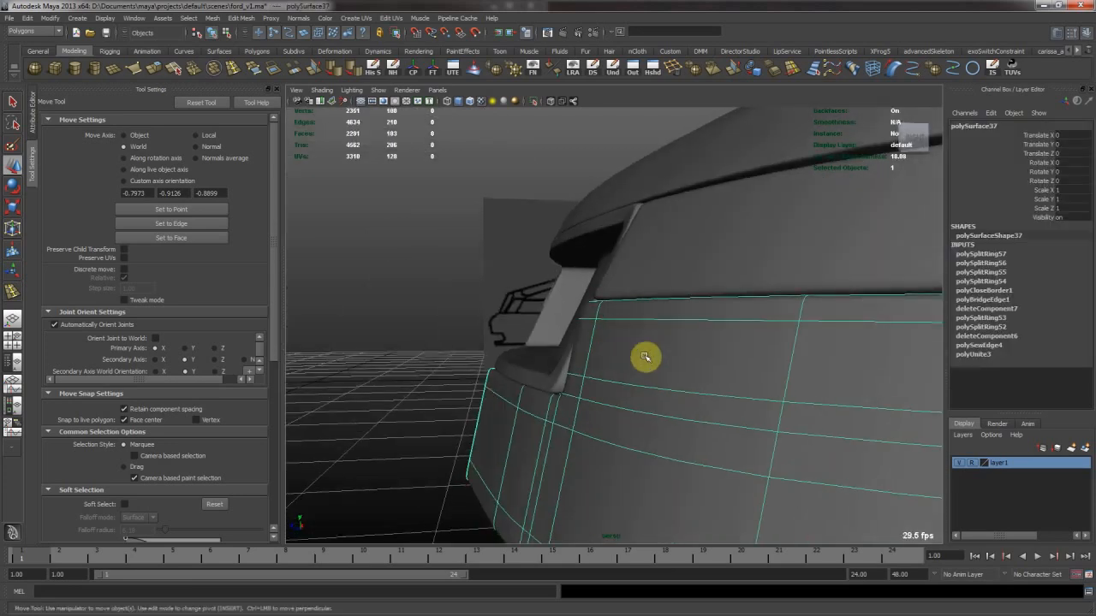
key("F9")
scroll(682, 362, "down", 2)
left_click_drag(551, 267, 680, 333)
left_click_drag(568, 276, 621, 269, "alt")
left_click_drag(900, 340, 591, 318, "alt")
right_click_drag(730, 285, 691, 282, "alt")
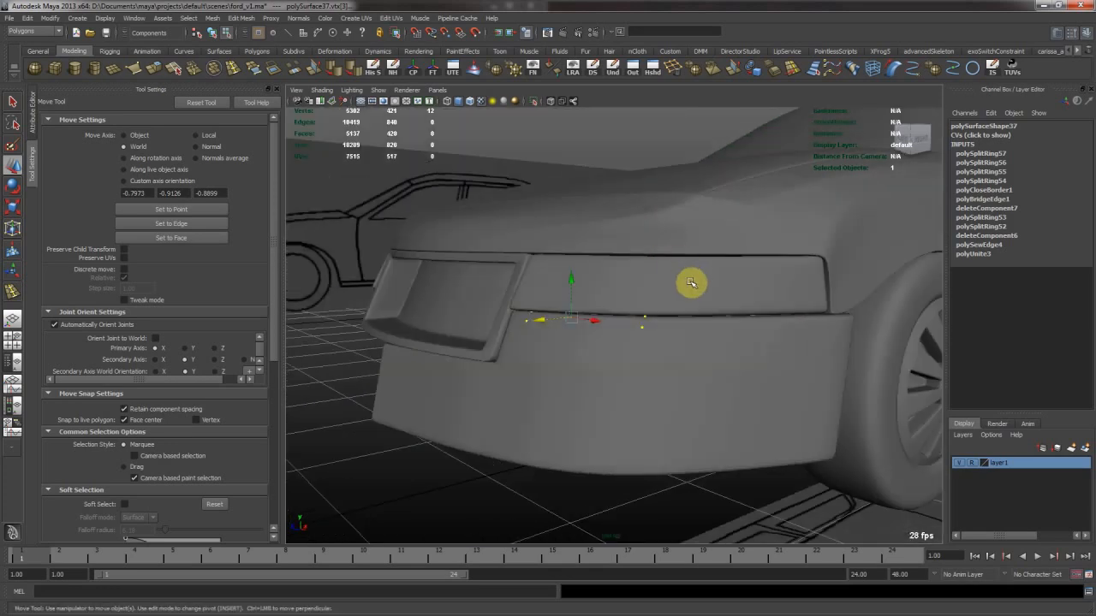
Unsmooth the headlight and shift its lower inner vertices along Z to align them with the bumper's upper edge
key("1")
left_click_drag(690, 282, 670, 303, "alt")
left_click_drag(463, 306, 485, 300, "alt")
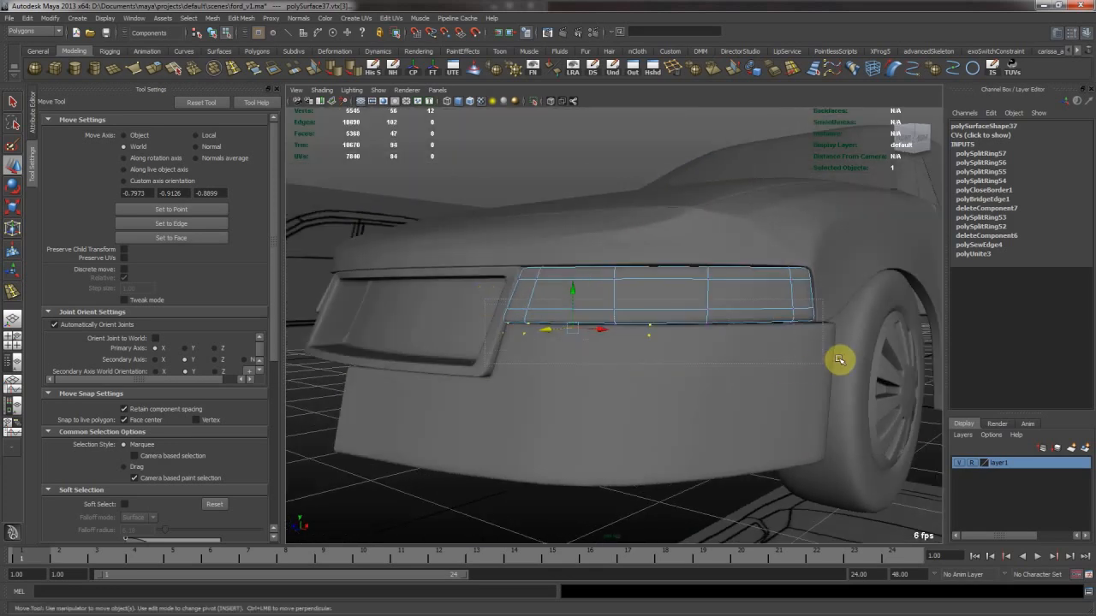
left_click_drag(567, 314, 585, 358, "alt")
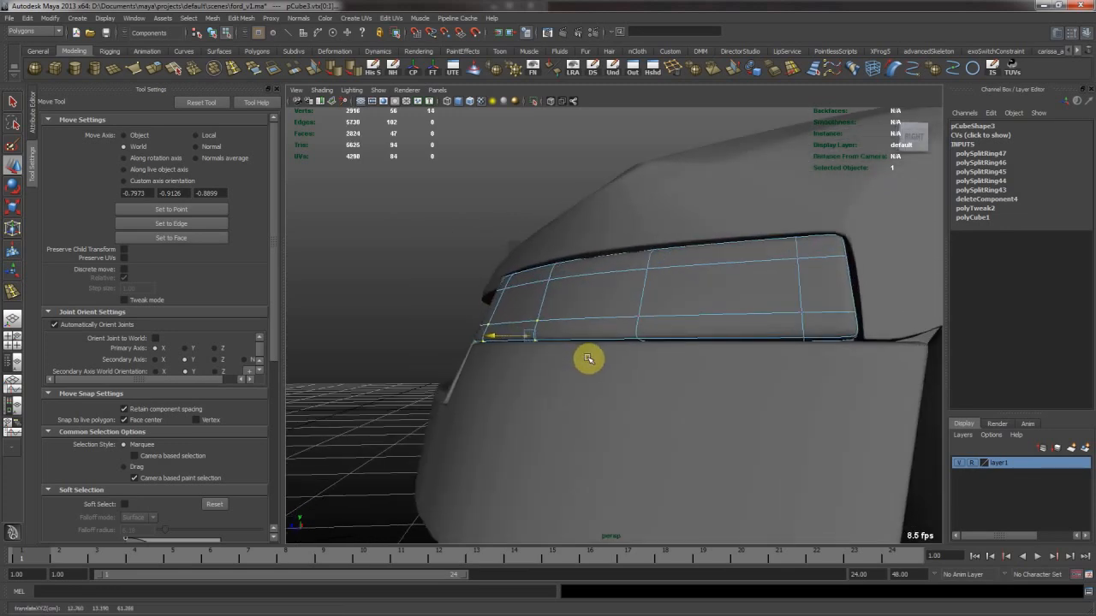
key("F8")
left_click(448, 288)
Unsmooth the bumper half, delete its history, and mirror a duplicate by setting its Scale X to -1
scroll(488, 296, "down", 6)
left_click_drag(489, 296, 568, 302, "alt")
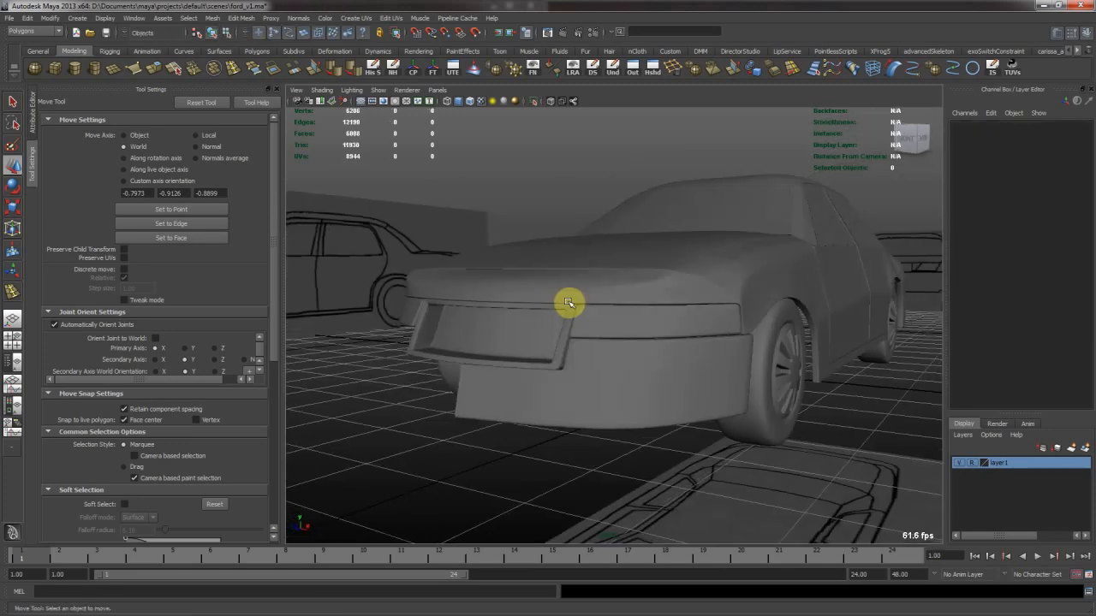
left_click_drag(627, 331, 583, 329, "alt")
right_click_drag(582, 348, 641, 382, "alt")
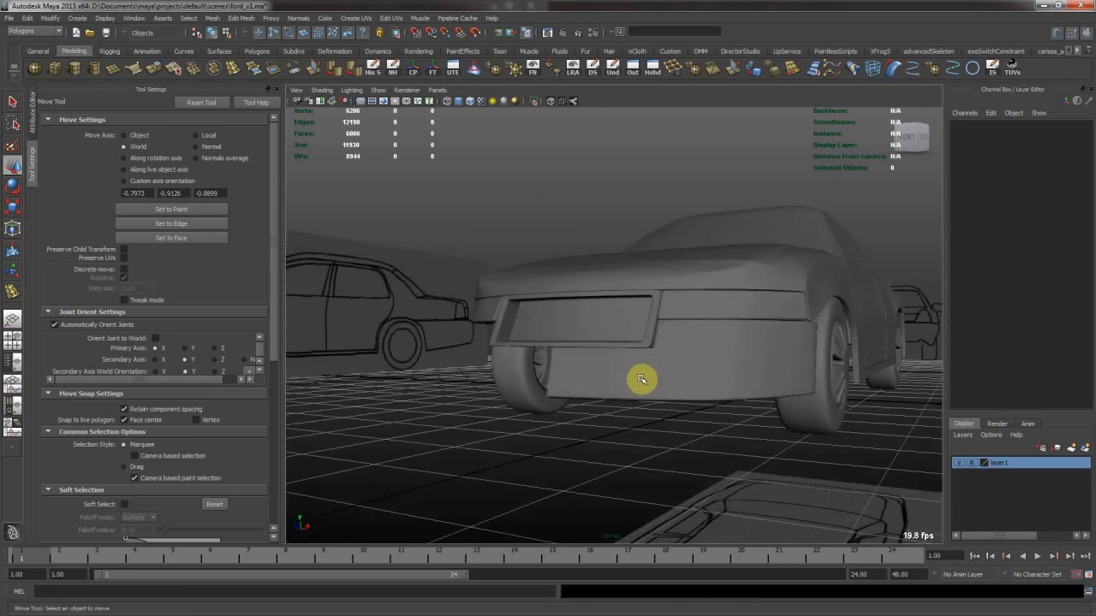
left_click(640, 381)
left_click_drag(587, 352, 596, 355, "alt")
key("1")
left_click(375, 72)
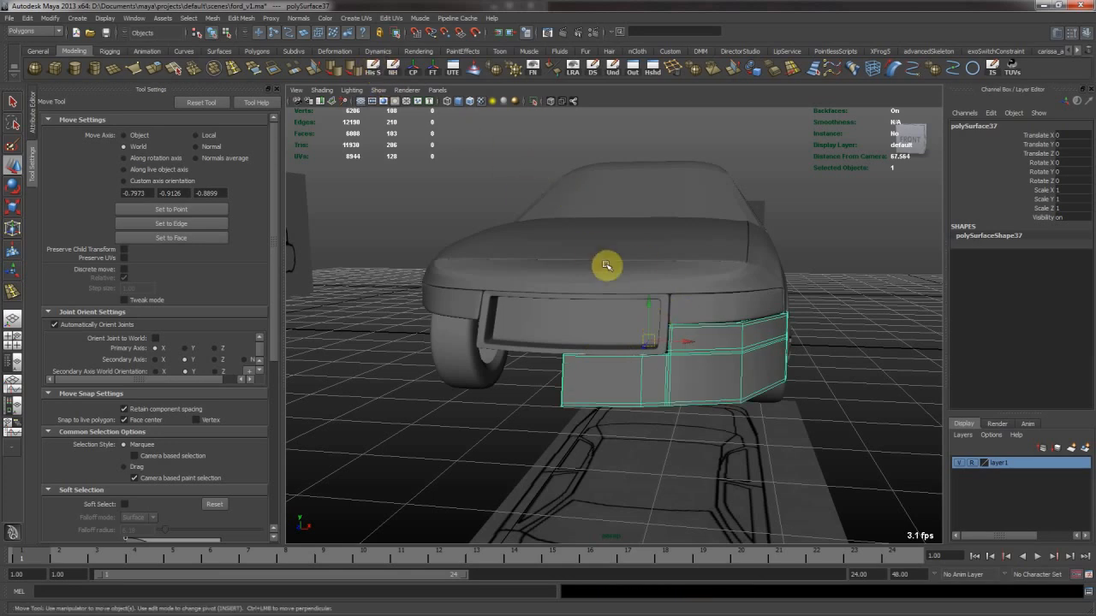
type("-1")
key("Return")
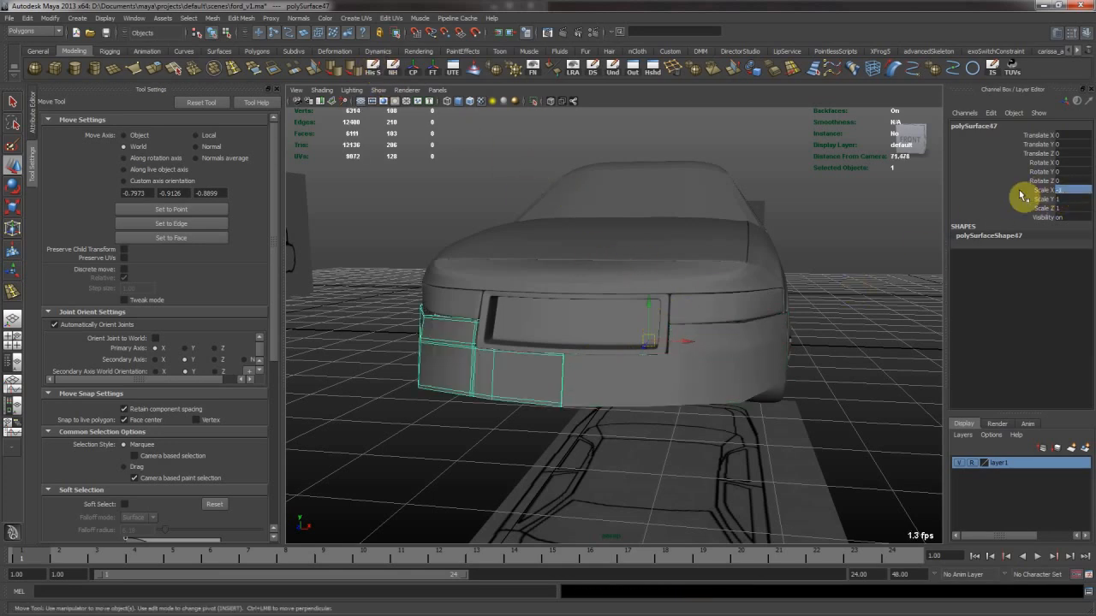
Combine the mirrored bumper half and the original half into one mesh
left_click_drag(863, 360, 665, 362, "alt")
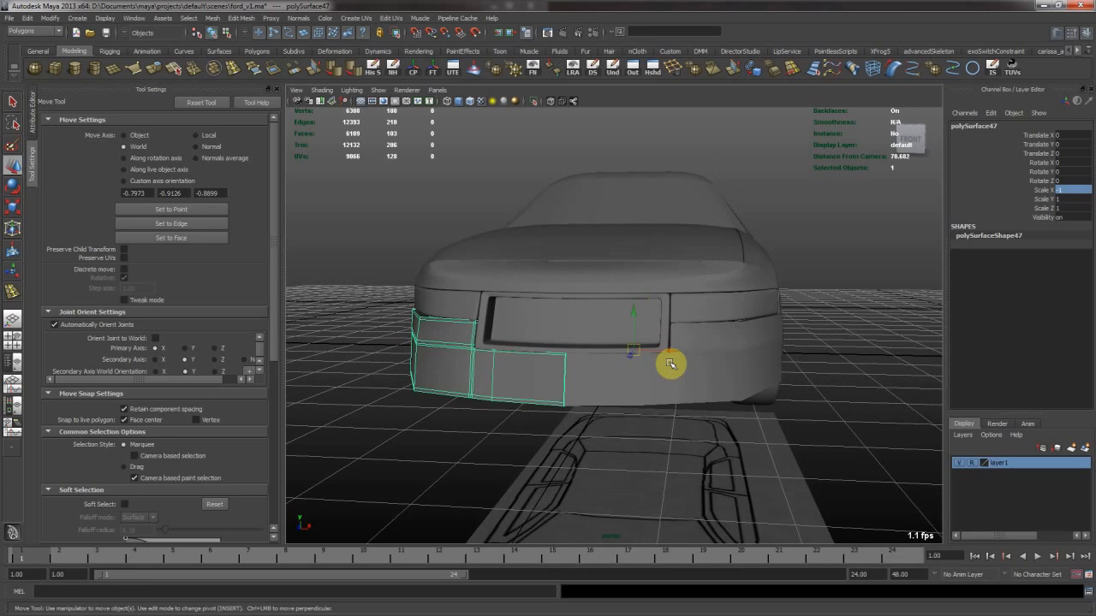
left_click(611, 388, "shift")
left_click(212, 18)
left_click(232, 36)
Merge the border edges along the combined bumper's centre seam and save the scene
right_click_drag(579, 374, 564, 321)
left_click_drag(551, 299, 565, 285, "alt")
left_click_drag(528, 279, 610, 465)
left_click_drag(604, 301, 672, 467, "ctrl")
left_click_drag(556, 238, 451, 480, "ctrl")
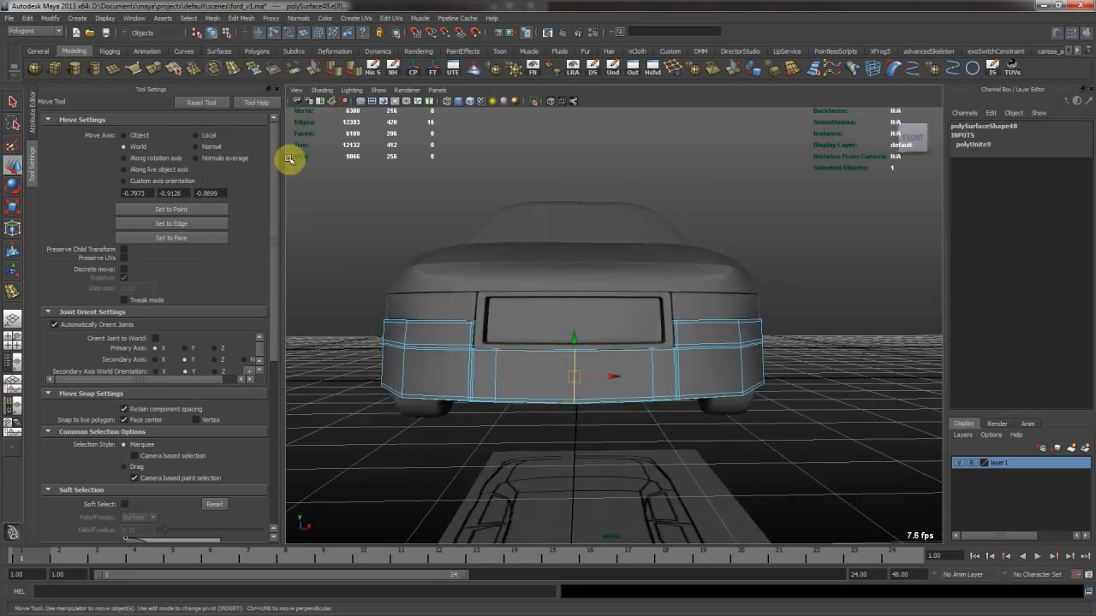
left_click(260, 16)
left_click(293, 262)
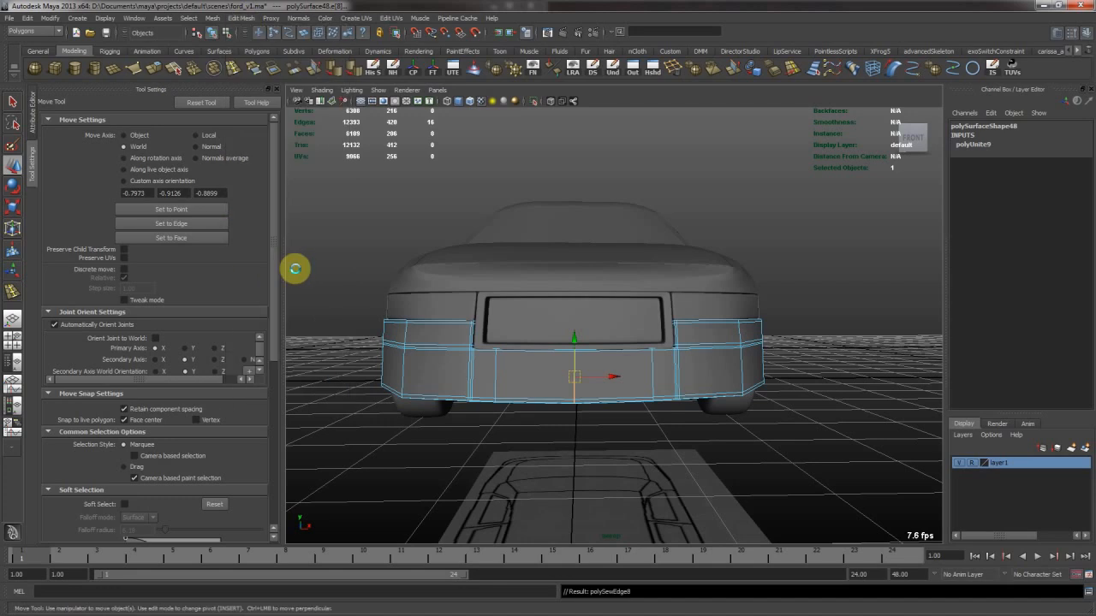
key("F8")
key("ctrl+s")
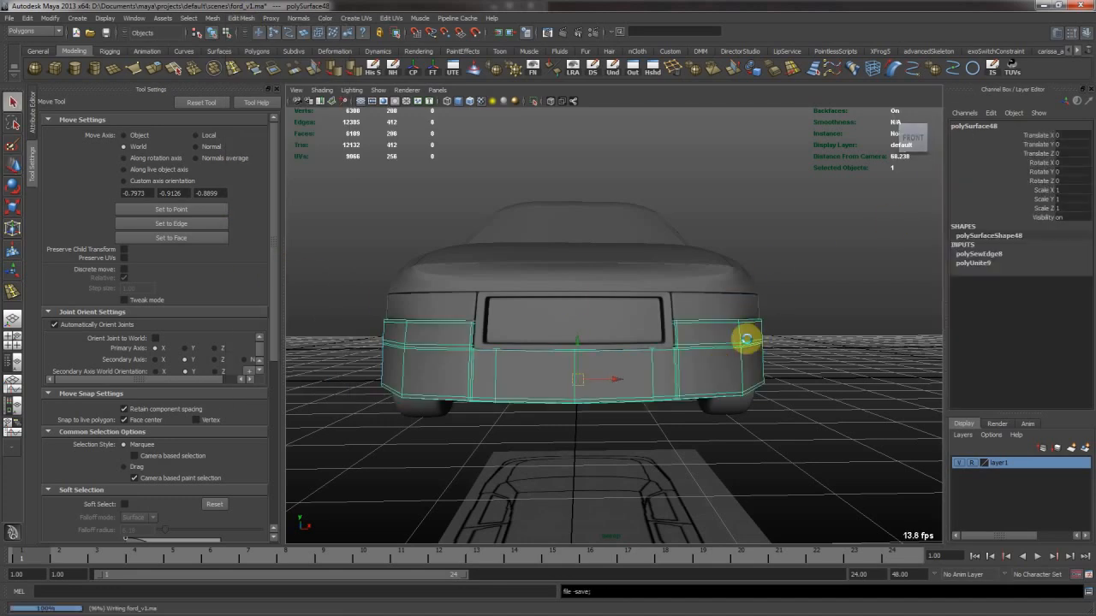
Examine the completed bumper on the car from close up and from a distance at several angles
left_click(817, 323)
scroll(526, 354, "up", 5)
left_click(568, 374)
left_click_drag(572, 381, 753, 330, "alt")
scroll(711, 343, "down", 4)
left_click(824, 348)
left_click_drag(824, 348, 676, 353, "alt")
scroll(568, 272, "down", 5)
left_click_drag(569, 272, 788, 247, "alt")
scroll(782, 244, "down", 3)
scroll(783, 245, "up", 3)
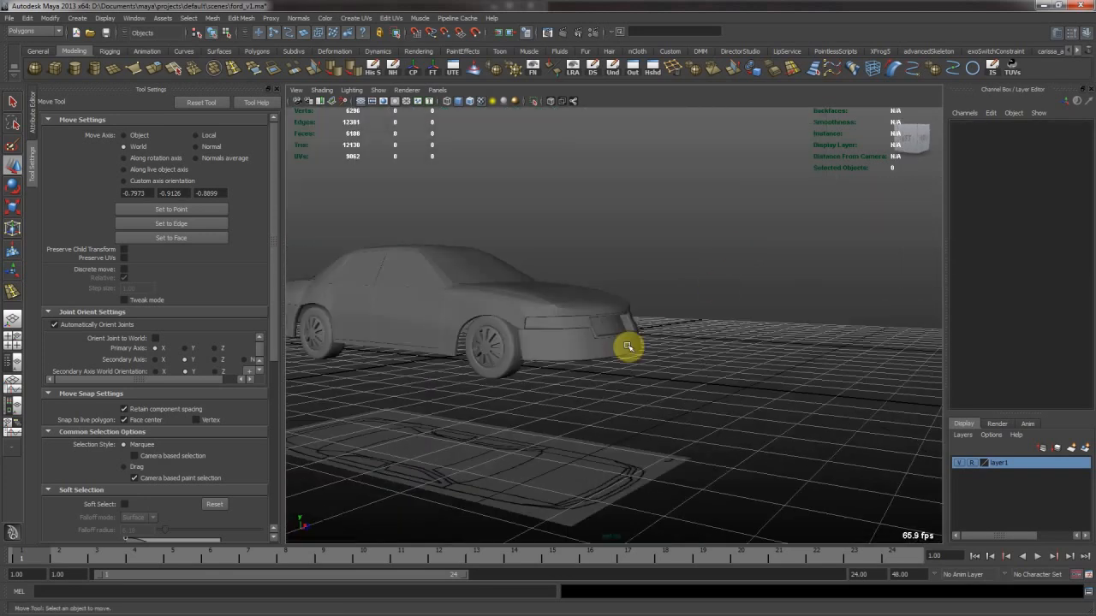
Compare the bumper and grille profile with the reference outline in the side view
left_click(629, 346)
key("space")
key("space")
scroll(822, 445, "down", 3)
middle_click_drag(822, 445, 793, 359, "alt")
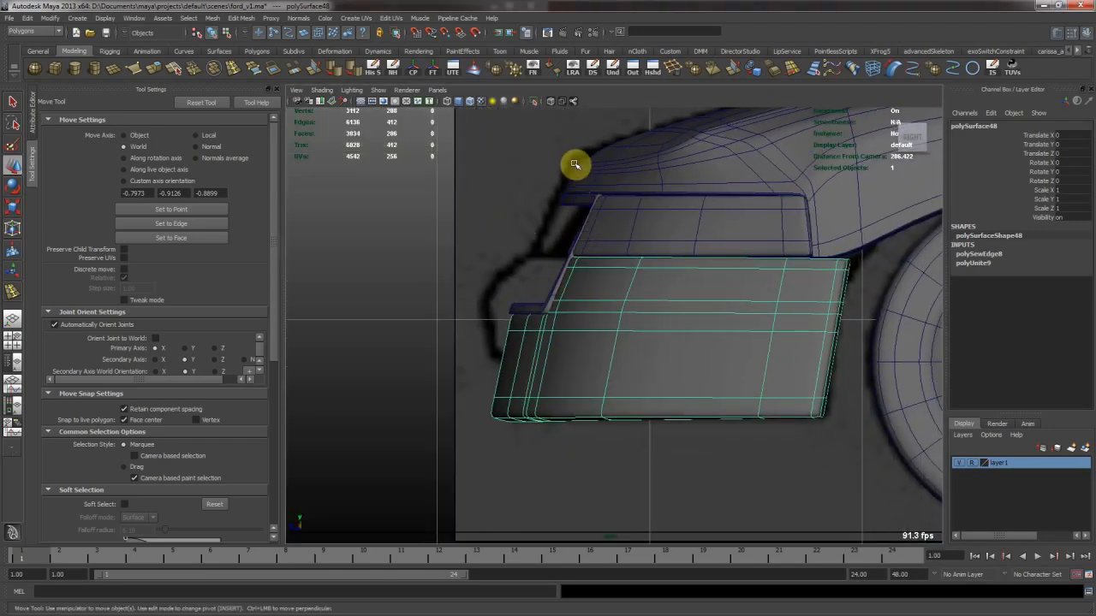
right_click_drag(584, 330, 591, 267, "alt")
middle_click_drag(658, 257, 597, 271, "alt")
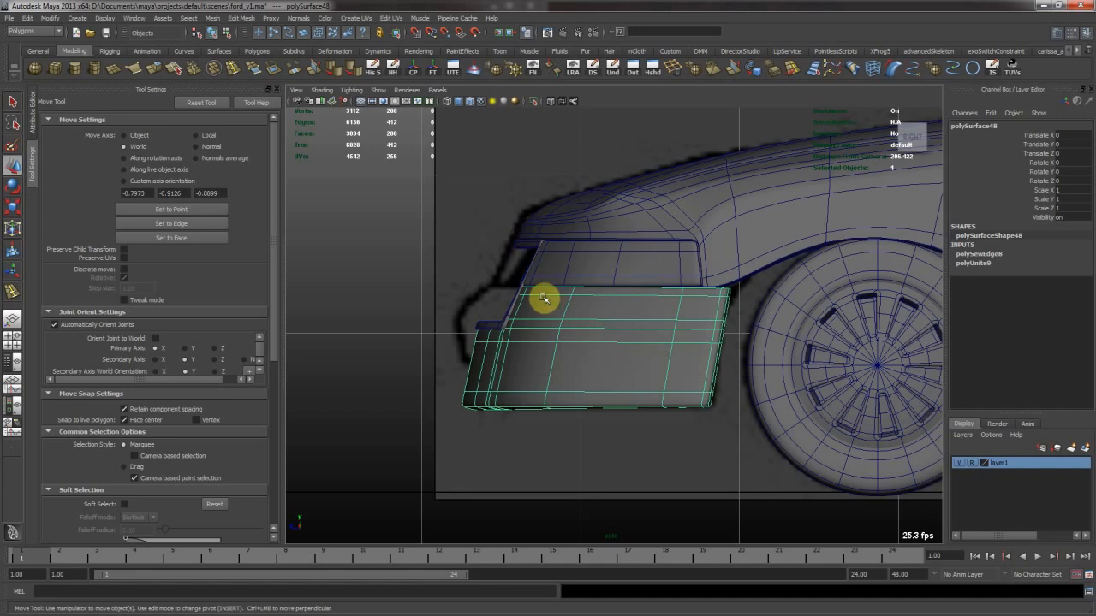
right_click_drag(744, 279, 622, 283, "alt")
middle_click_drag(622, 284, 681, 248, "alt")
right_click_drag(616, 254, 704, 323, "alt")
middle_click_drag(671, 307, 649, 311, "alt")
left_click_drag(459, 321, 521, 359)
key("space")
key("space")
Examine how the grille frame fits between the hood, headlights and smoothed bumper from the side and front
left_click_drag(648, 296, 679, 321, "alt")
right_click_drag(680, 320, 709, 323, "alt")
key("alt+h")
left_click(619, 316)
left_click_drag(620, 316, 675, 297, "alt")
right_click_drag(675, 297, 756, 306, "alt")
left_click_drag(755, 306, 820, 302, "alt")
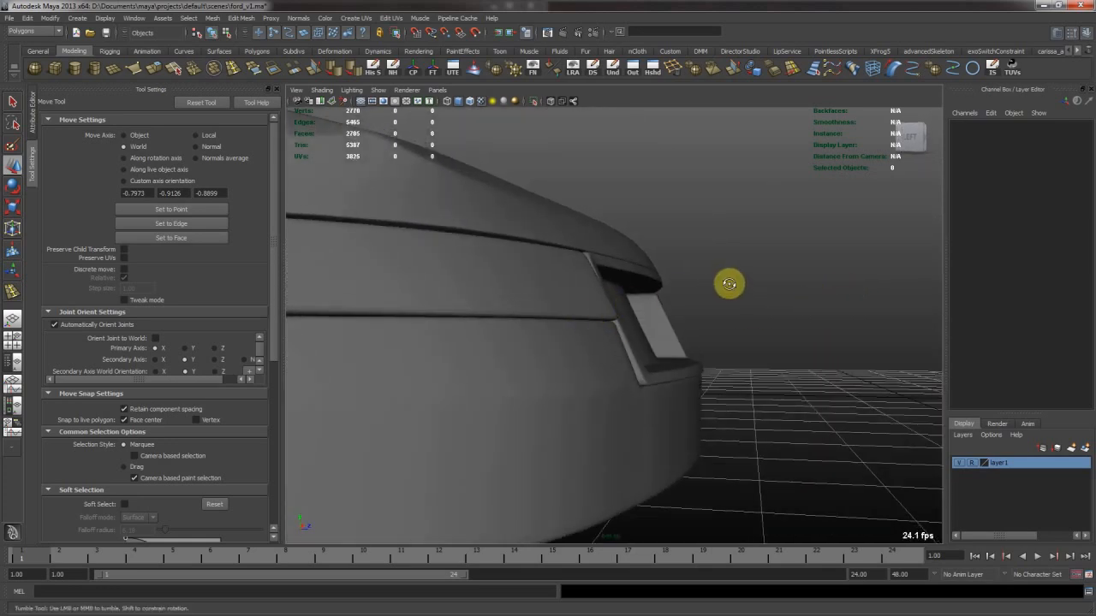
left_click_drag(660, 283, 502, 319, "alt")
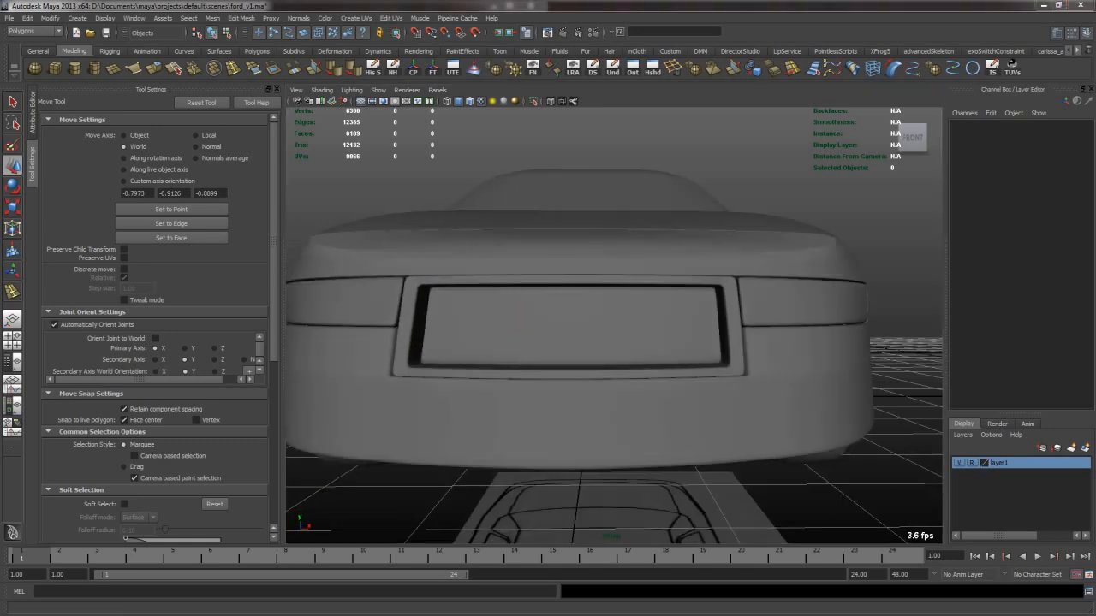
Switch to the browser's New York taxi photo and study its headlights, grille and bumper at up to 250 % zoom
left_click_drag(0, 66, 323, 68)
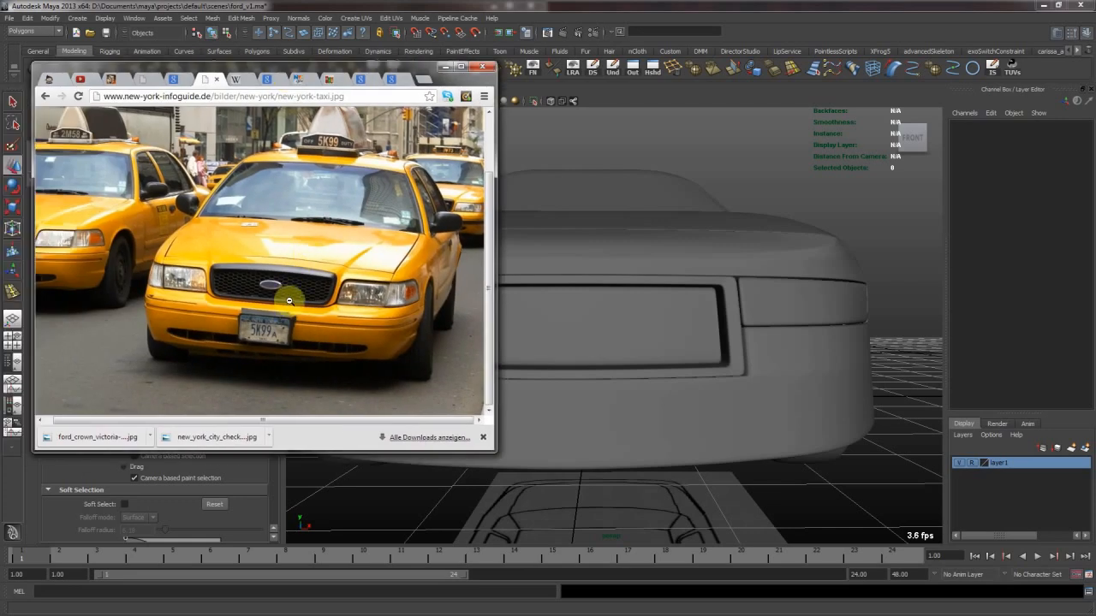
scroll(280, 299, "up", 2)
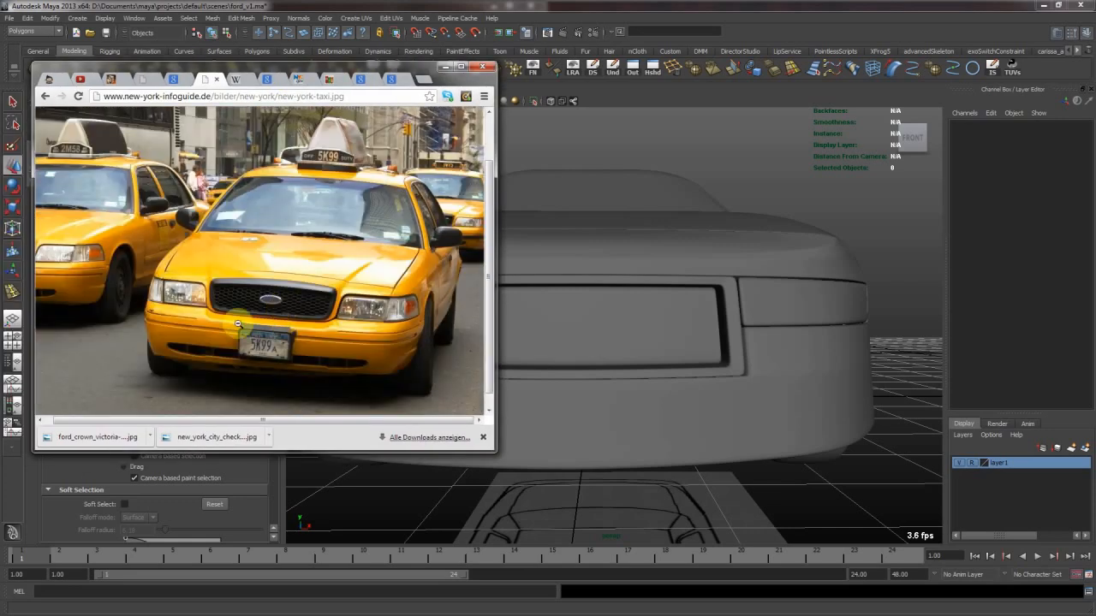
scroll(238, 324, "up", 3, "ctrl")
scroll(257, 312, "down", 2)
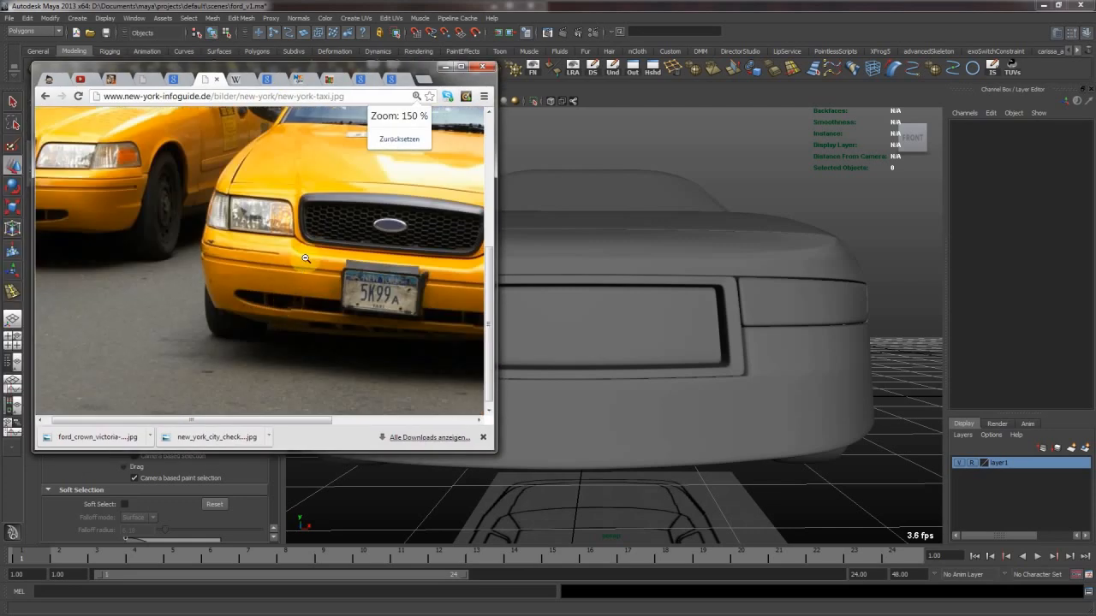
scroll(332, 275, "up", 1)
scroll(332, 275, "up", 1, "ctrl")
scroll(262, 245, "down", 2)
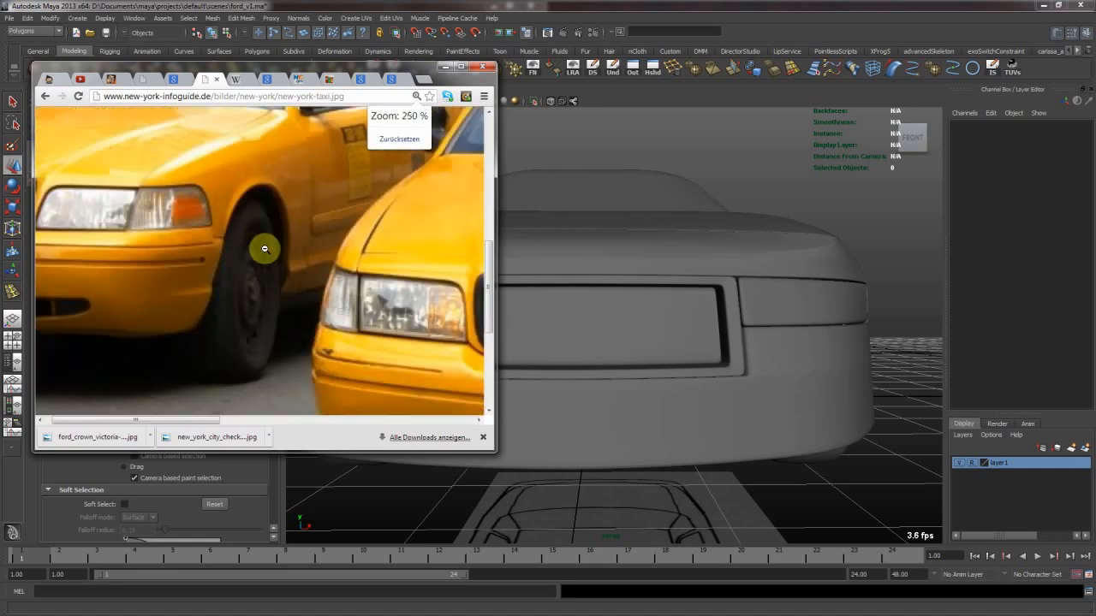
left_click_drag(216, 420, 317, 412)
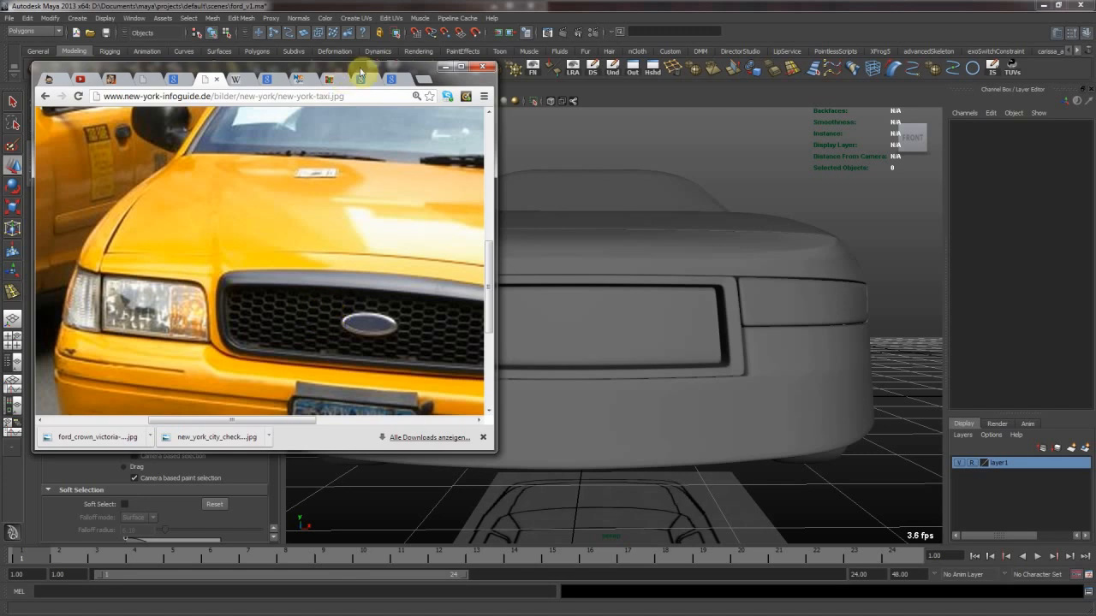
left_click_drag(396, 70, 0, 167)
Return to Maya and inspect the proportions of the modelled front end against the taxi photo
left_click(455, 268)
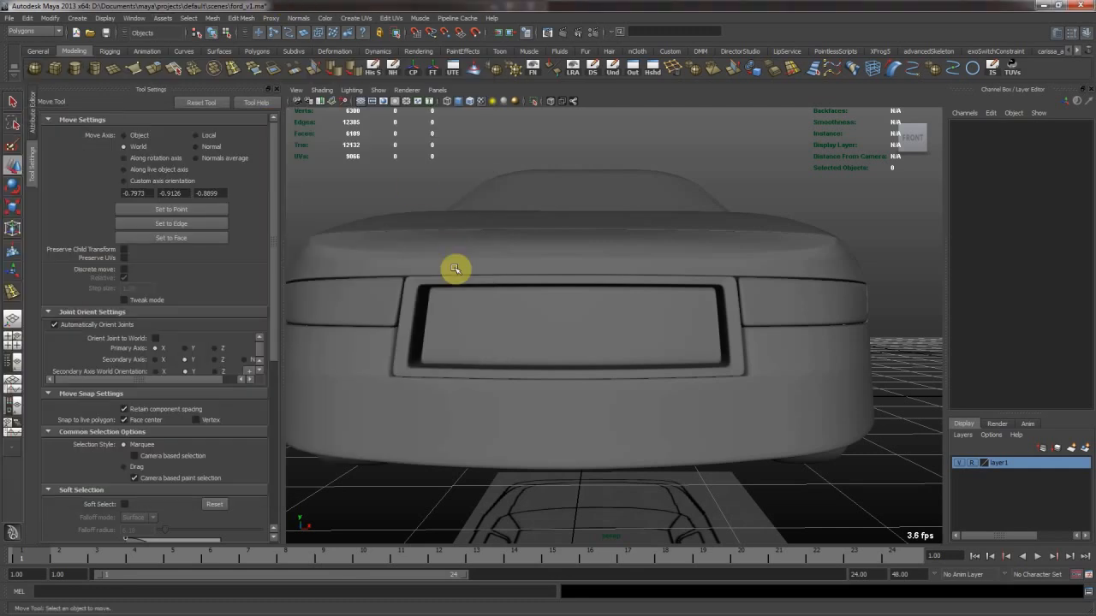
left_click_drag(463, 302, 503, 320, "alt")
right_click_drag(605, 322, 413, 291, "alt")
left_click_drag(413, 291, 432, 271, "alt")
right_click_drag(432, 271, 534, 314, "alt")
left_click_drag(533, 313, 508, 267, "alt")
left_click_drag(440, 264, 428, 262, "alt")
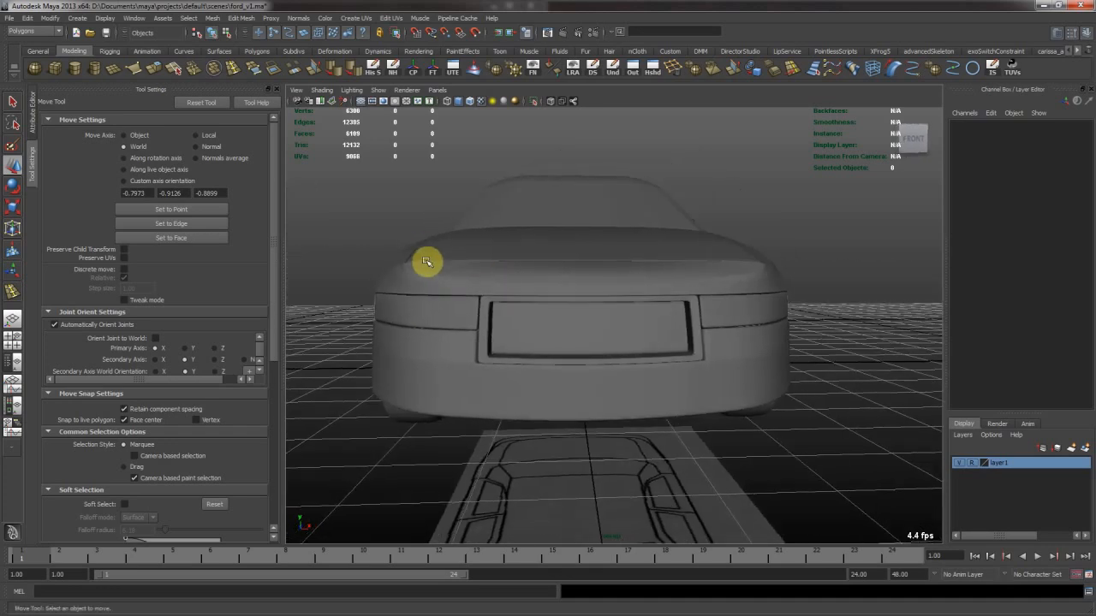
Create a polygon cube and move it into the grille opening in the side view, at about Y 13.26 and Z 65.06
left_click(53, 68)
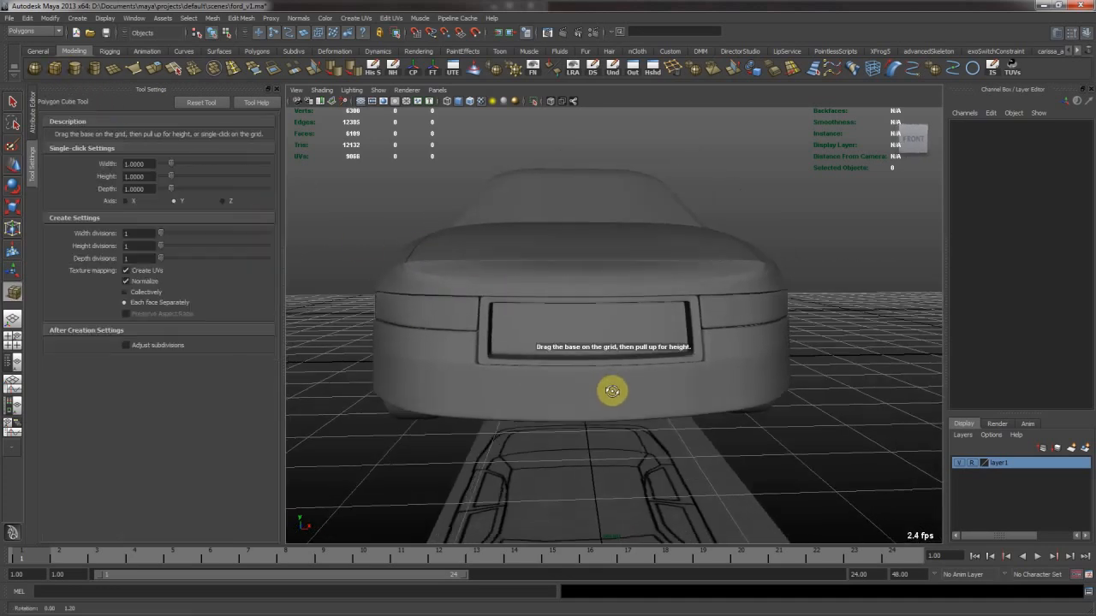
left_click_drag(594, 393, 594, 447, "alt")
left_click(592, 446)
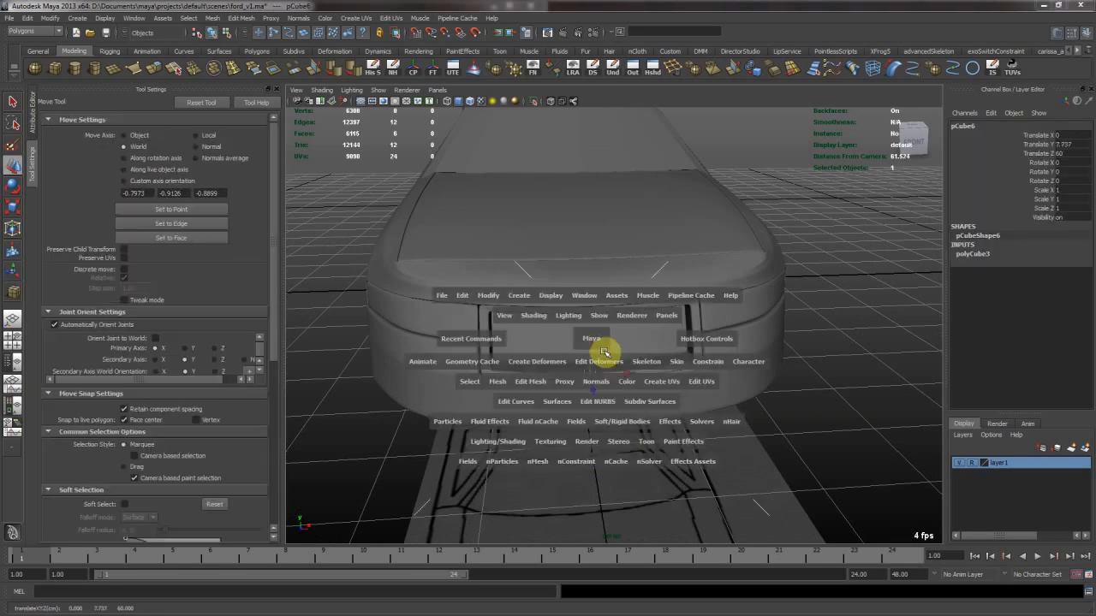
key("space")
key("space")
middle_click_drag(733, 460, 633, 353)
key("f")
right_click_drag(633, 354, 433, 365, "alt")
right_click_drag(685, 361, 751, 339, "alt")
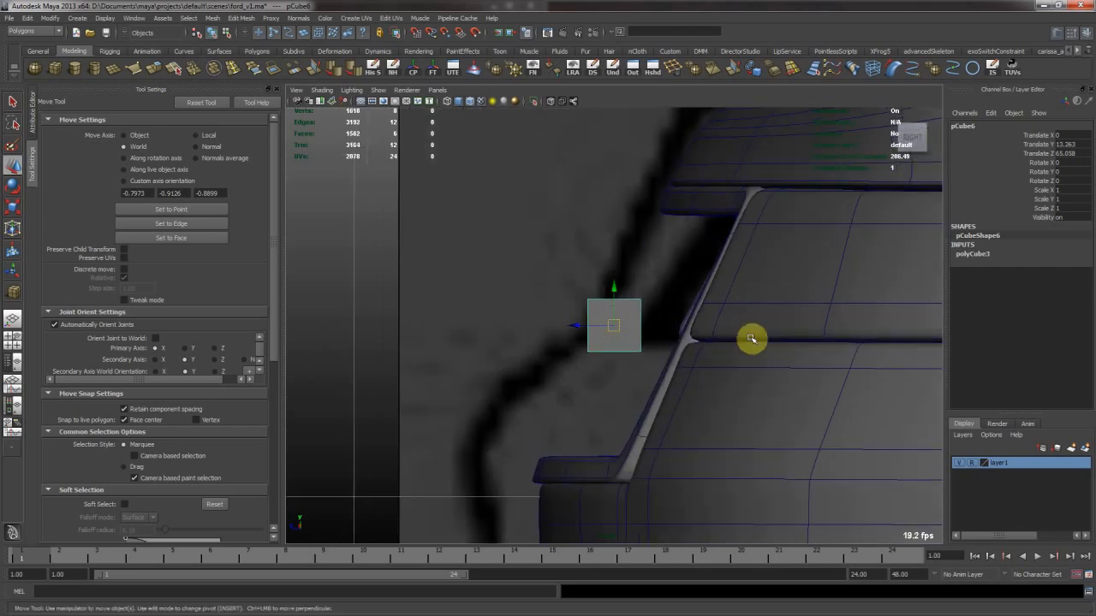
Tilt the cube about -22.6° around X and scale it into a slat about 0.345 wide and deep and 5.534 tall
middle_click_drag(752, 339, 738, 335, "alt")
key("e")
middle_click_drag(728, 283, 729, 325)
key("w")
key("r")
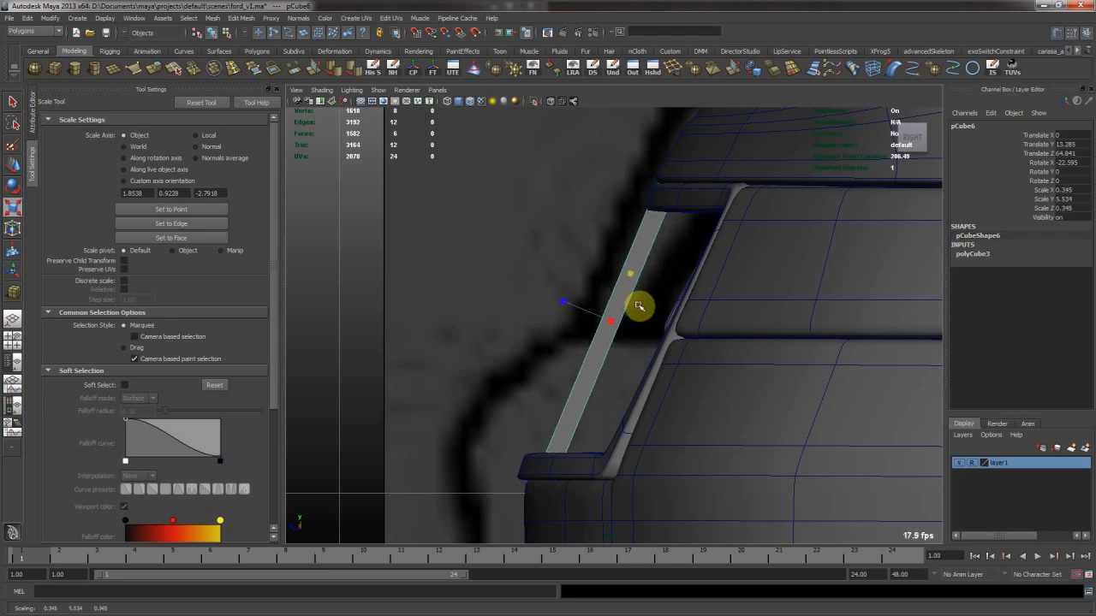
Adjust the slat's X rotation to about -25.9° and shift it within the grille opening to about Y 12.99 and Z 64.98
key("w")
key("e")
middle_click_drag(658, 289, 692, 269)
key("w")
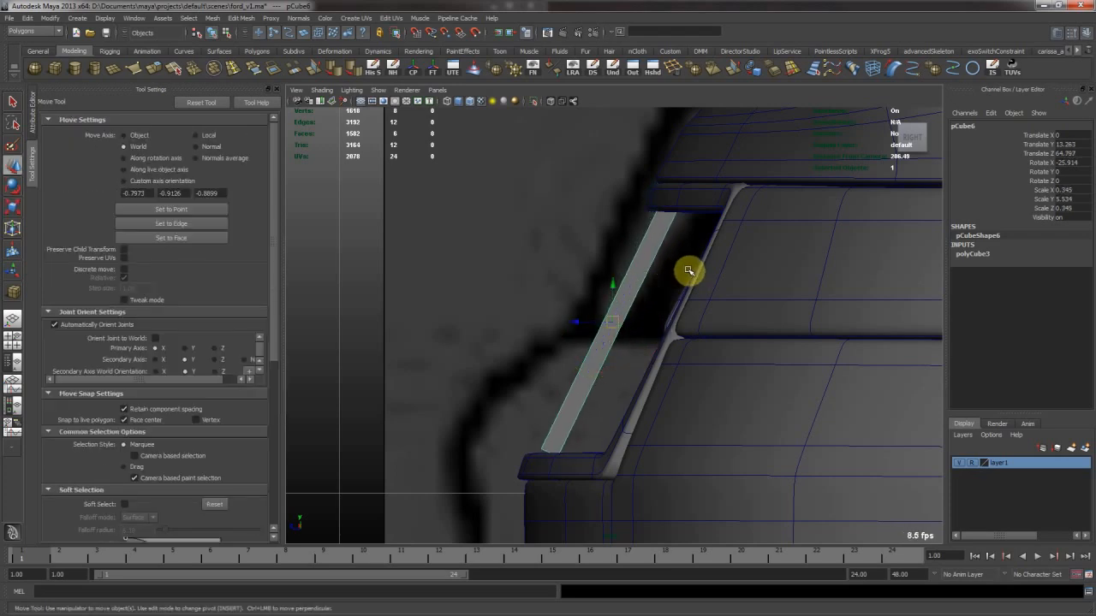
Examine in the perspective view how the slat sits between the upper and lower edges of the grille frame
key("space")
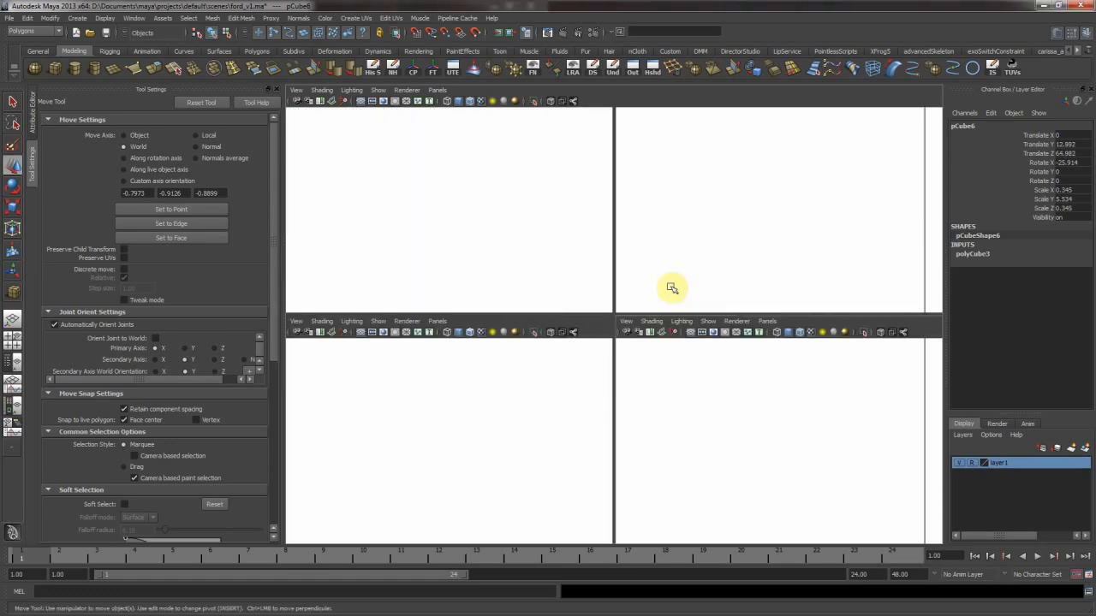
key("space")
key("f")
left_click_drag(668, 367, 739, 340, "alt")
right_click_drag(739, 340, 701, 302, "alt")
left_click(733, 297)
left_click_drag(712, 302, 631, 299, "alt")
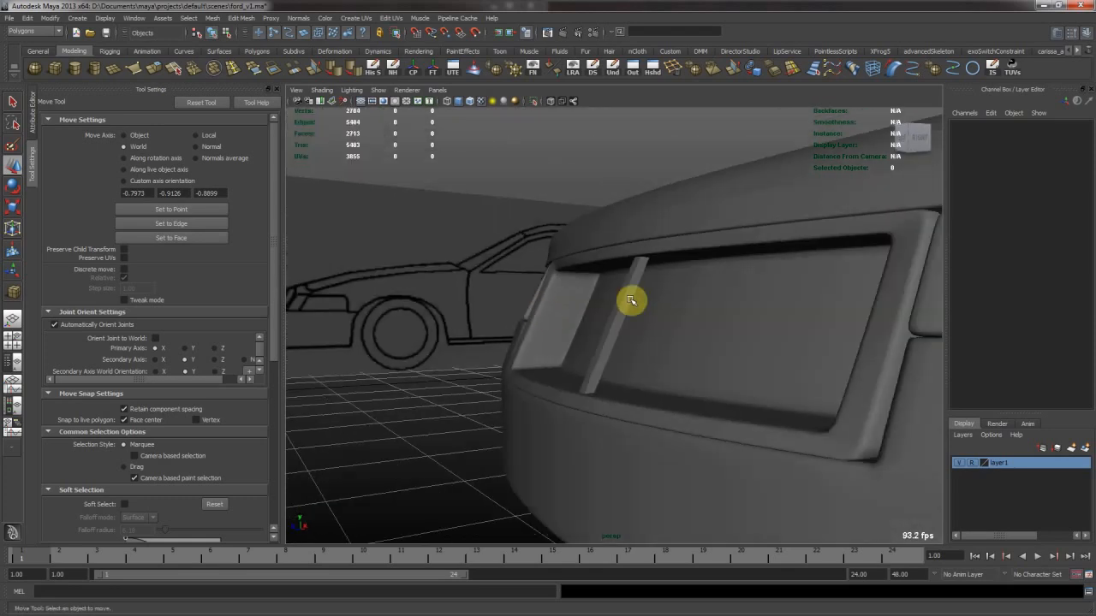
left_click(619, 345)
left_click_drag(619, 345, 684, 377, "alt")
Test the slat spacing in the top view with a duplicate at Translate X 0.7, and delete that duplicate
key("space")
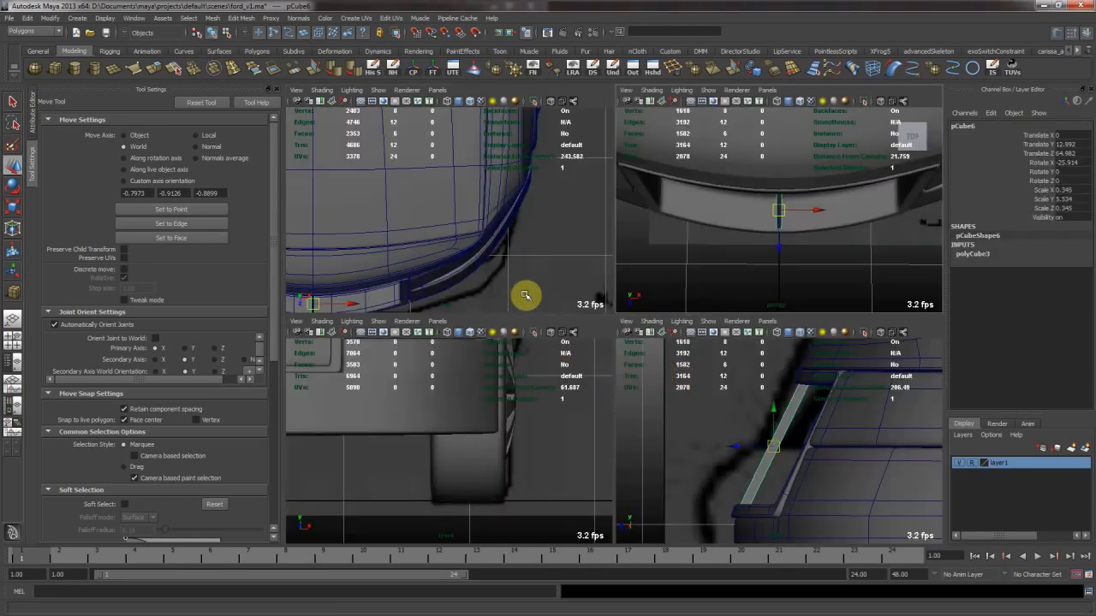
key("space")
middle_click_drag(603, 209, 639, 177, "alt")
right_click_drag(638, 177, 687, 242, "alt")
middle_click_drag(473, 273, 653, 274, "alt")
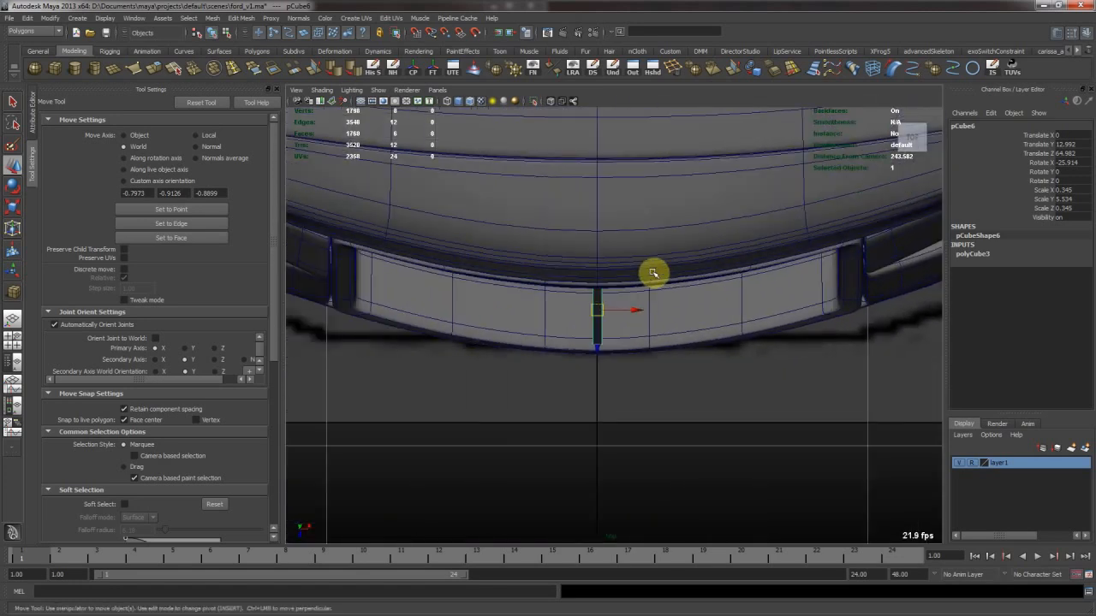
middle_click_drag(619, 306, 599, 317, "alt")
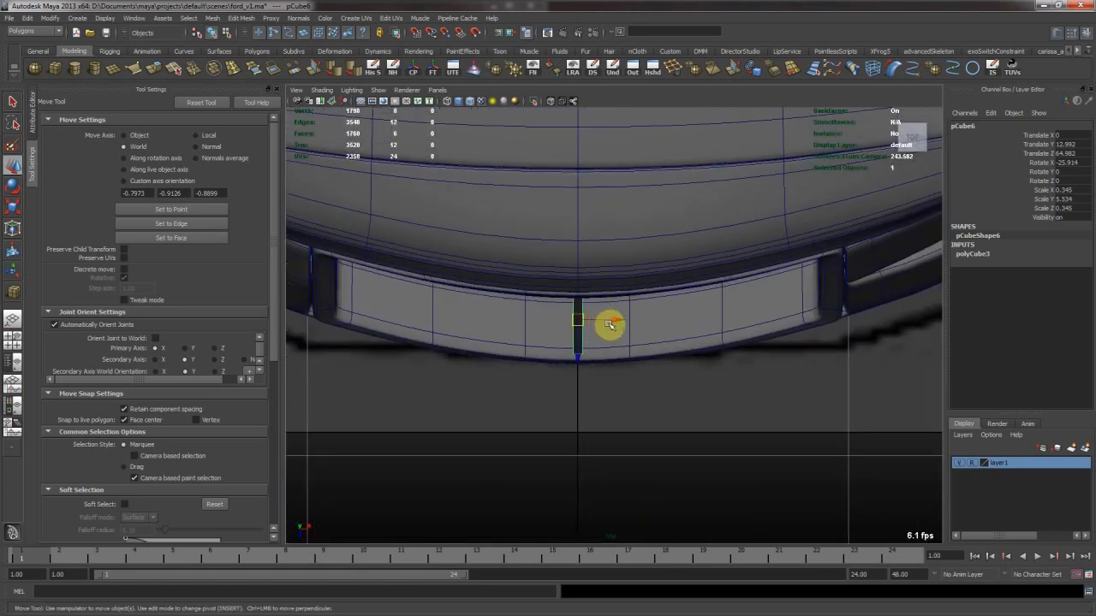
key("ctrl+d")
left_click_drag(614, 322, 616, 321)
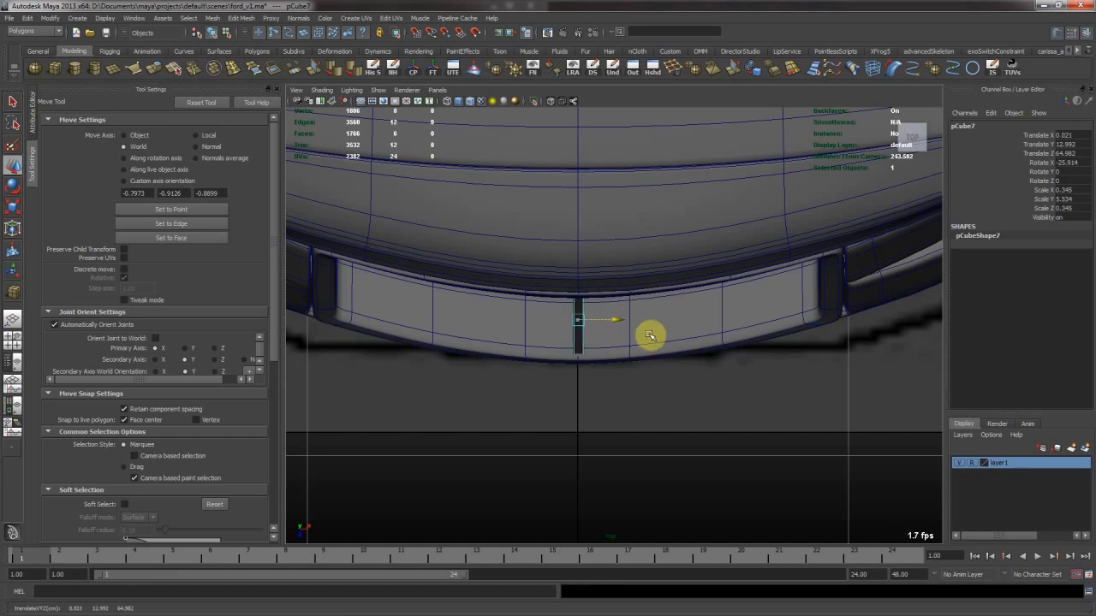
middle_click_drag(660, 337, 665, 336)
double_click(1072, 136)
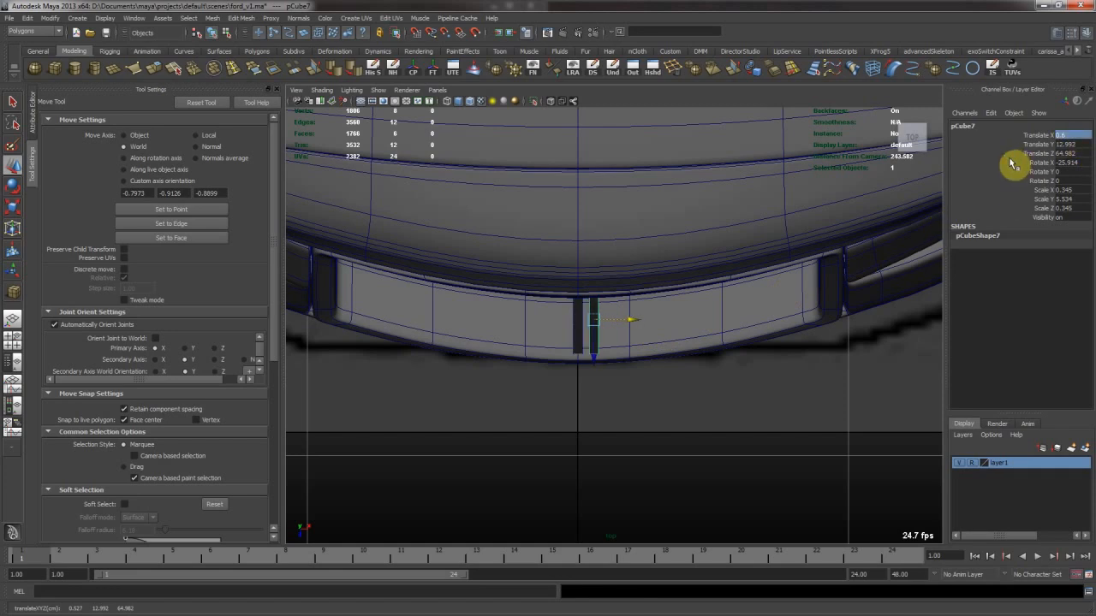
right_click_drag(697, 299, 775, 368, "alt")
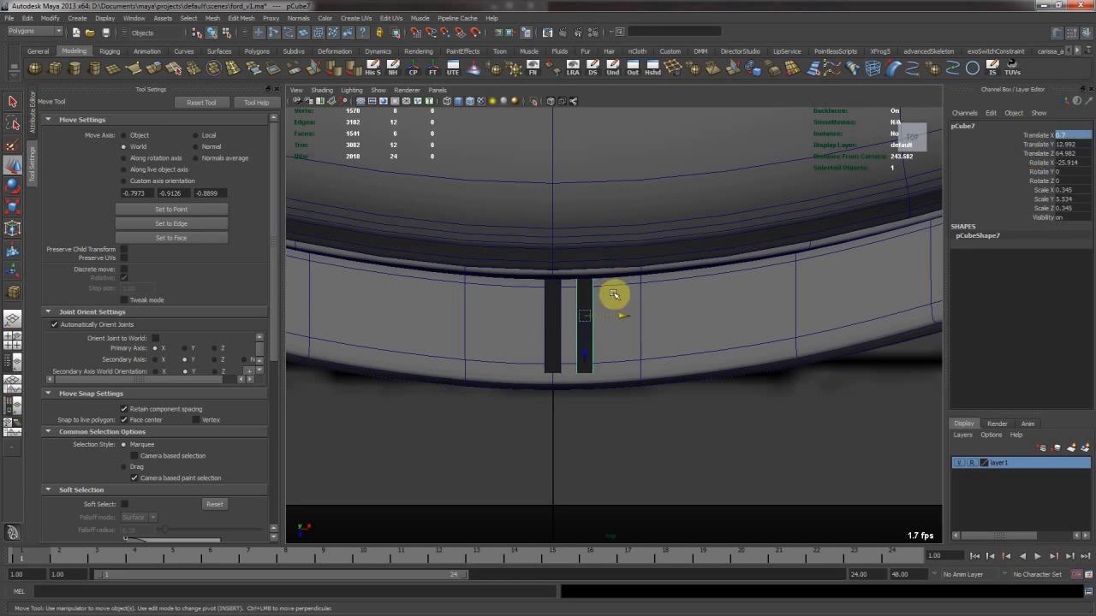
middle_click_drag(602, 279, 562, 289, "alt")
key("Delete")
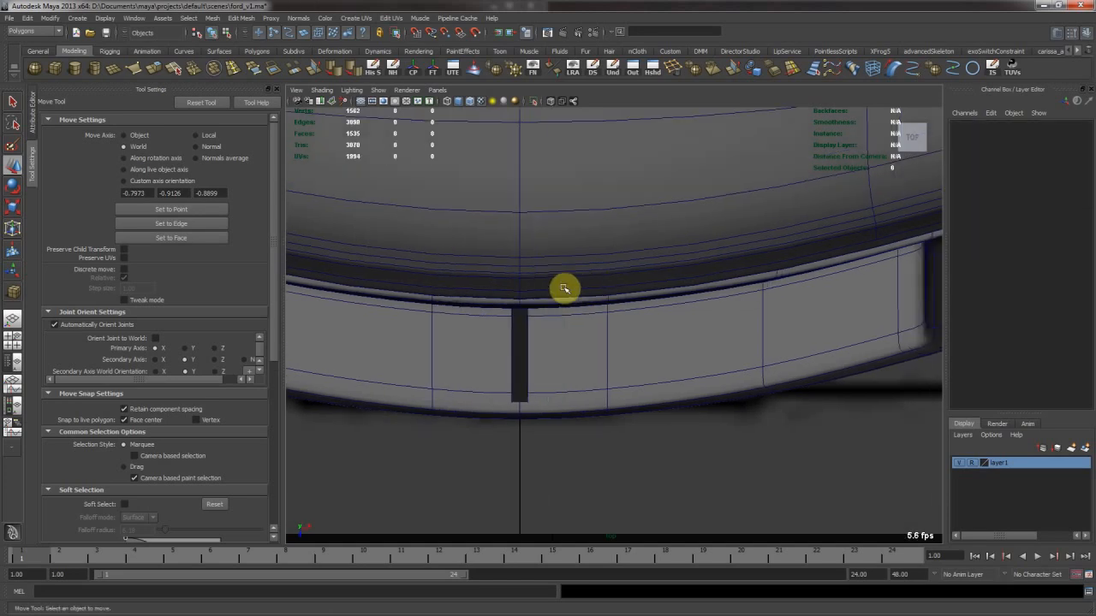
Use Duplicate Special on the centre slat to make 5 copies spaced 0.7 apart in X
left_click(534, 324)
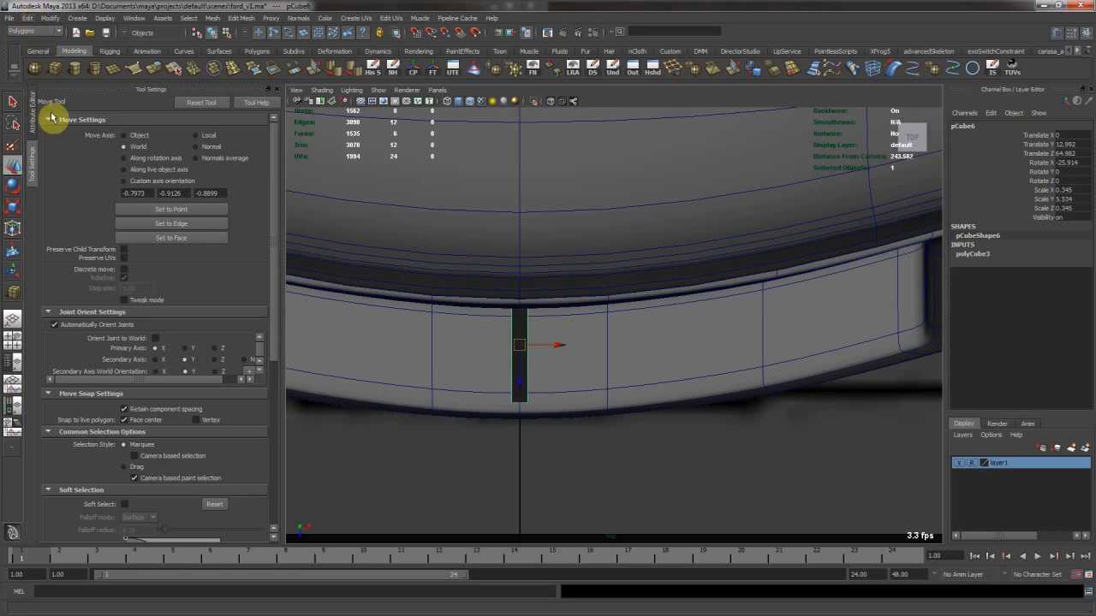
left_click(27, 17)
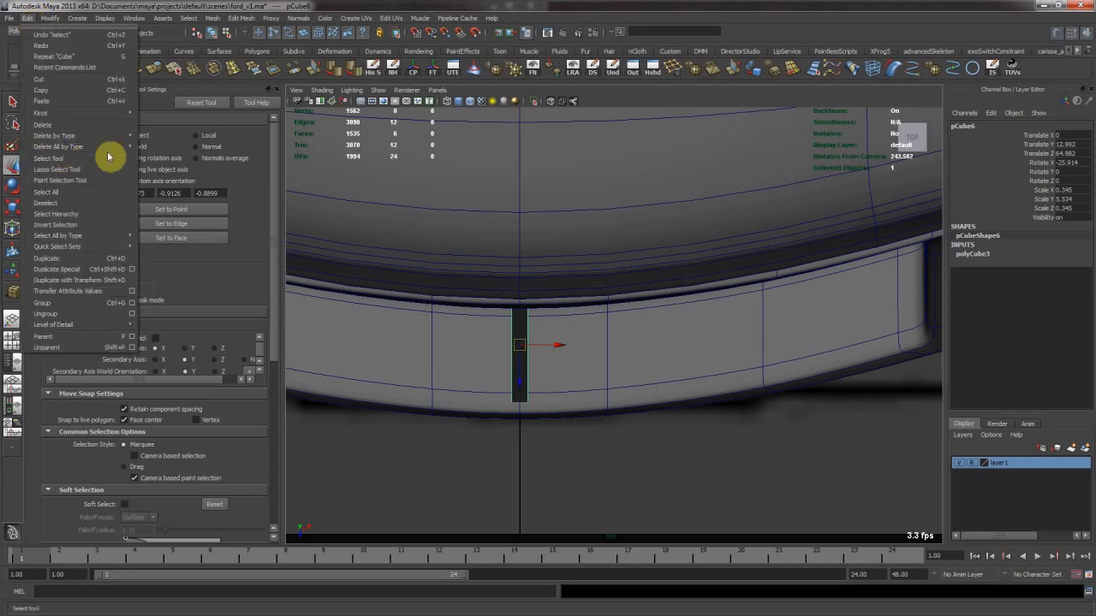
left_click(133, 270)
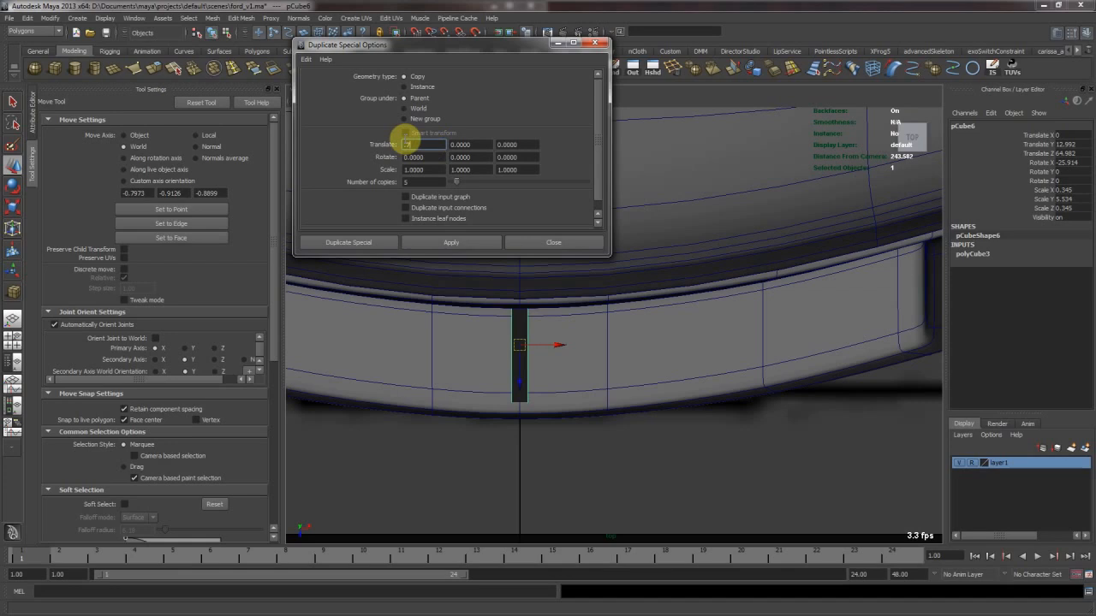
key("Tab")
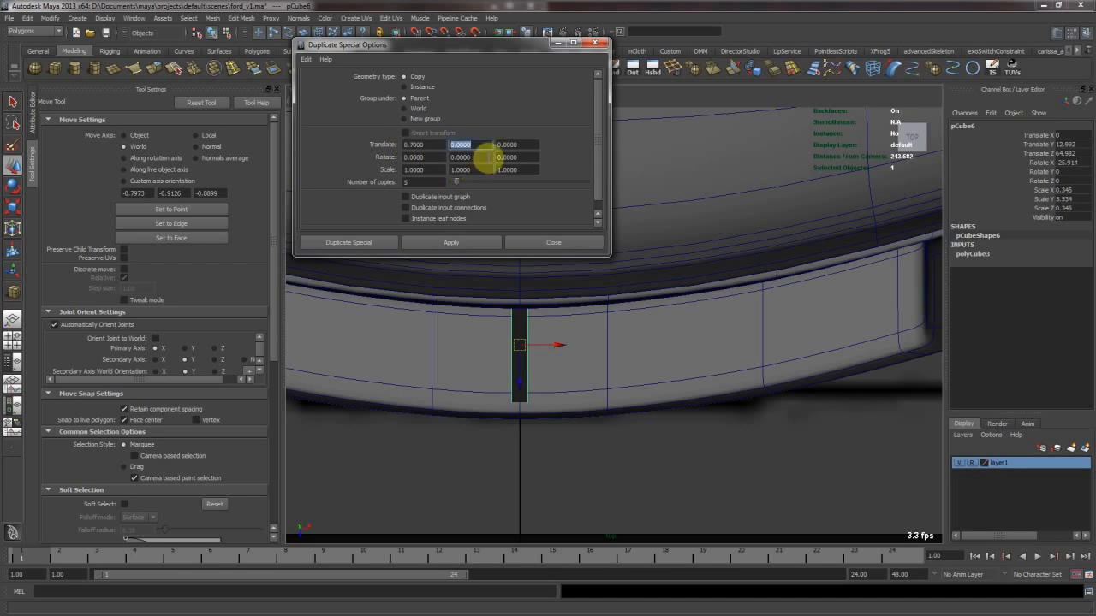
left_click(452, 243)
middle_click_drag(726, 350, 522, 377, "alt")
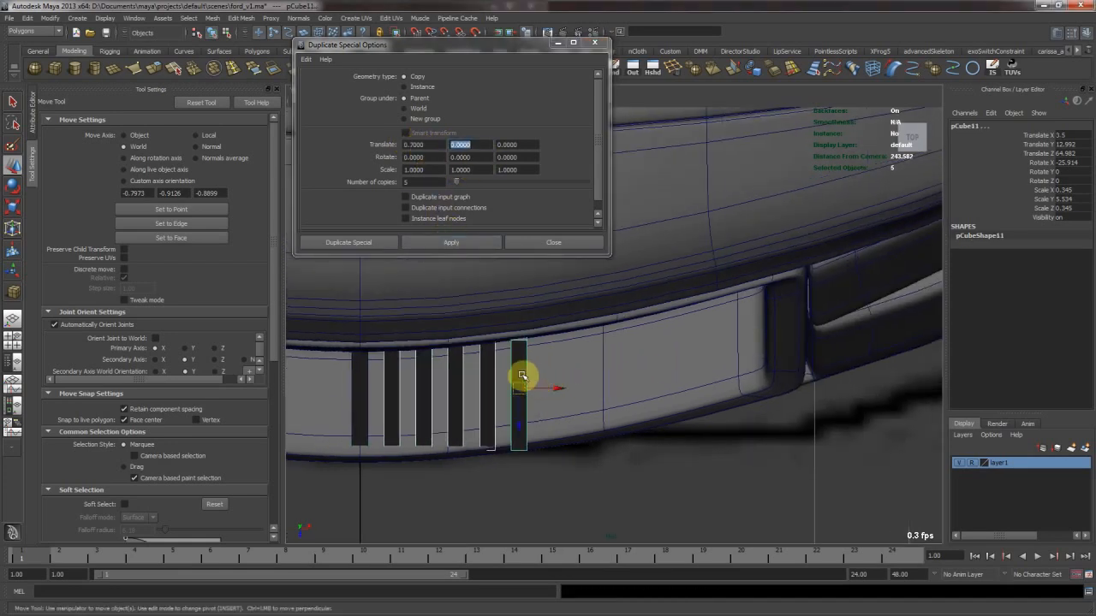
Repeat the special duplication twice to fill half of the grille and delete the surplus slats beyond its outer end
key("ctrl+shift+d")
left_click_drag(523, 362, 611, 349, "alt")
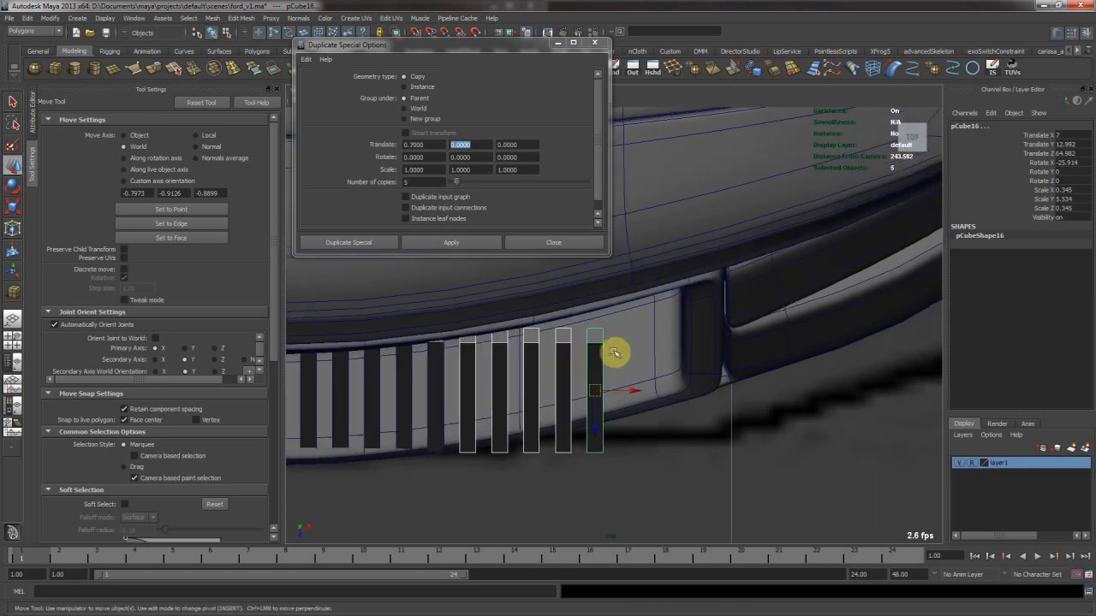
key("ctrl+shift+d")
left_click(597, 243)
left_click(718, 346, "shift")
key("Delete")
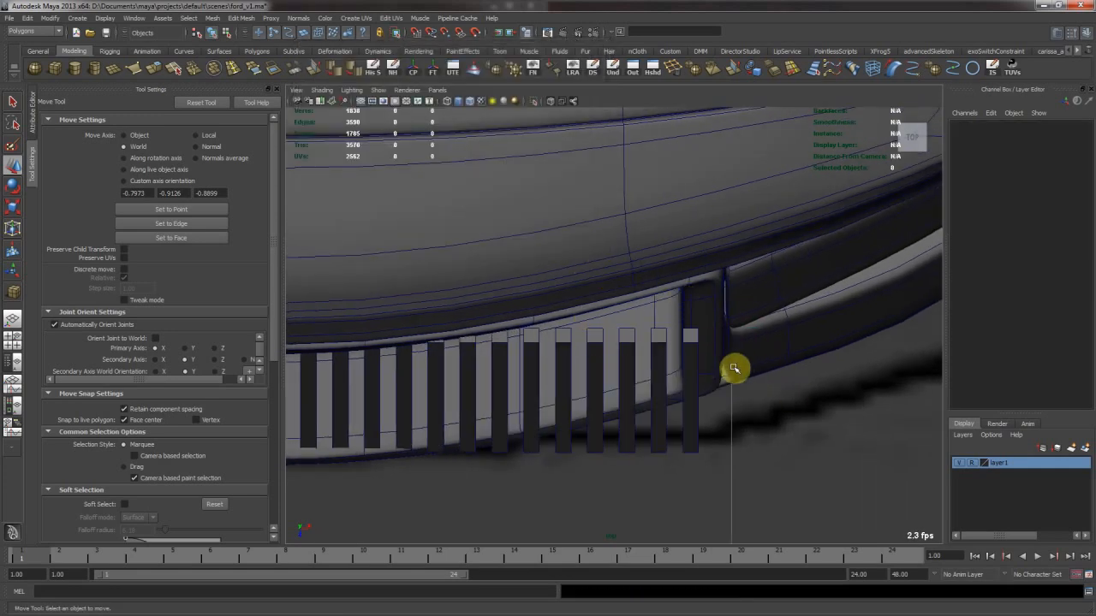
left_click_drag(731, 368, 719, 361, "alt")
Save the scene and group all the grille slats, pCube6 through pCube19
key("space")
key("space")
left_click_drag(802, 283, 770, 296, "alt")
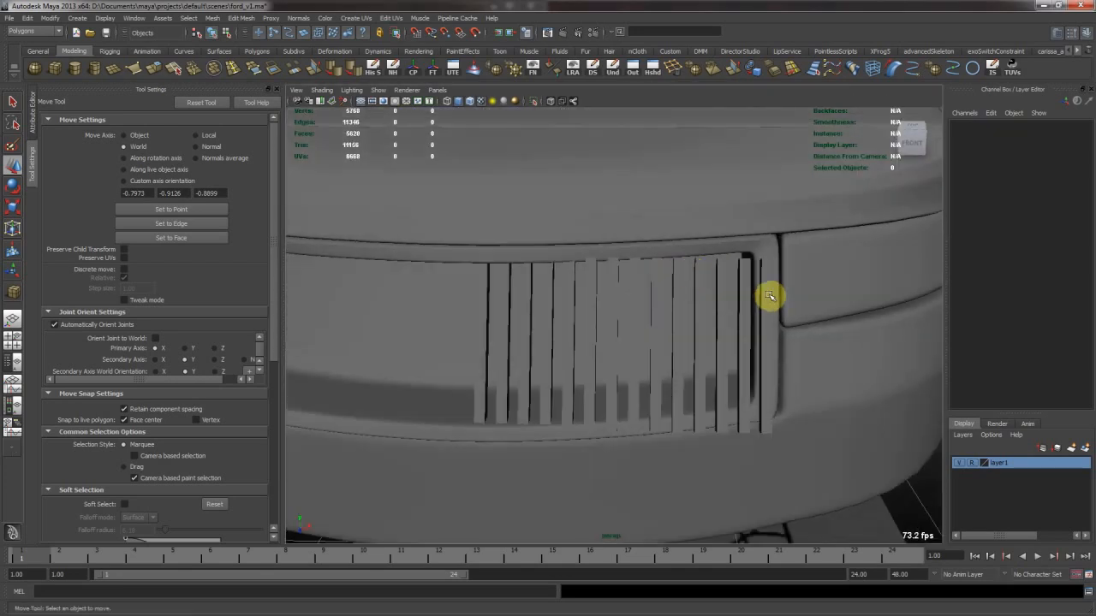
left_click(770, 296)
left_click(480, 321, "shift")
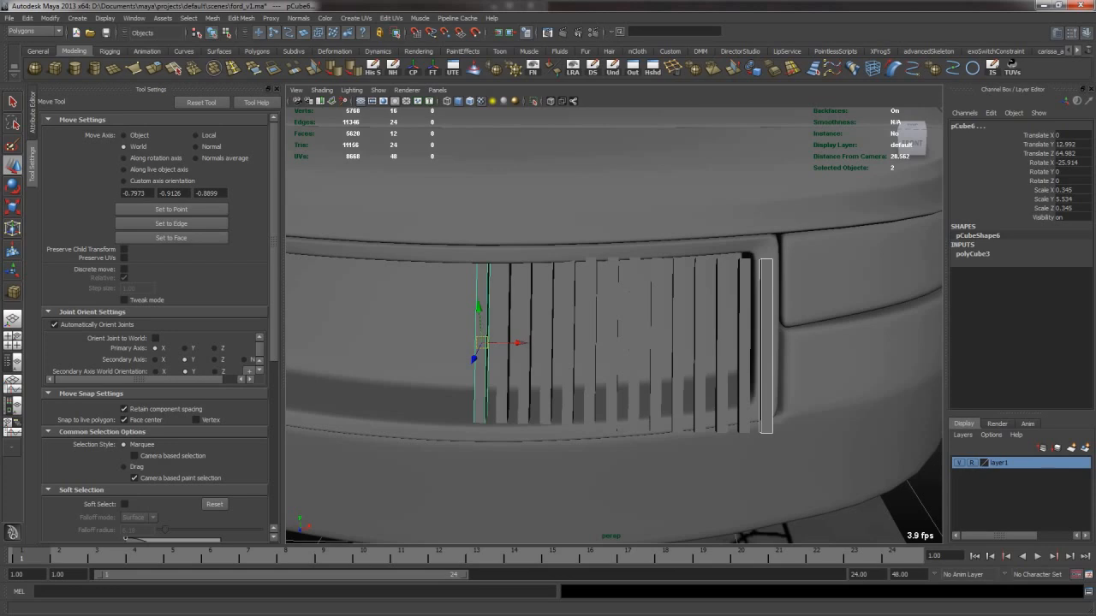
left_click_drag(0, 48, 143, 26)
scroll(591, 181, "down", 5)
key("ctrl+s")
scroll(96, 368, "down", 3)
left_click(76, 261, "shift")
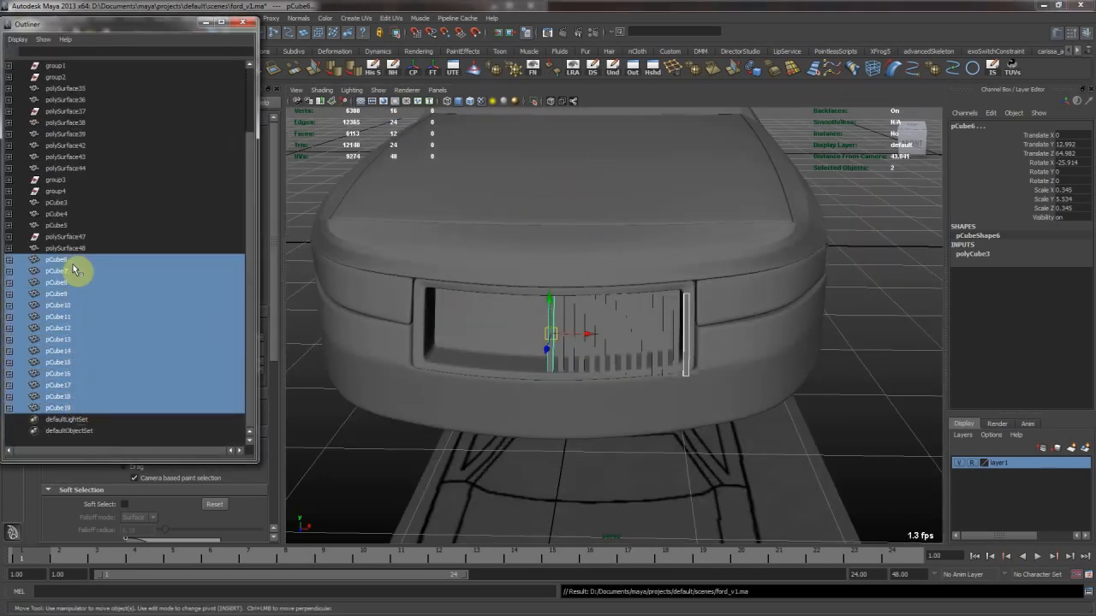
left_click_drag(403, 330, 682, 333, "alt")
key("ctrl+g")
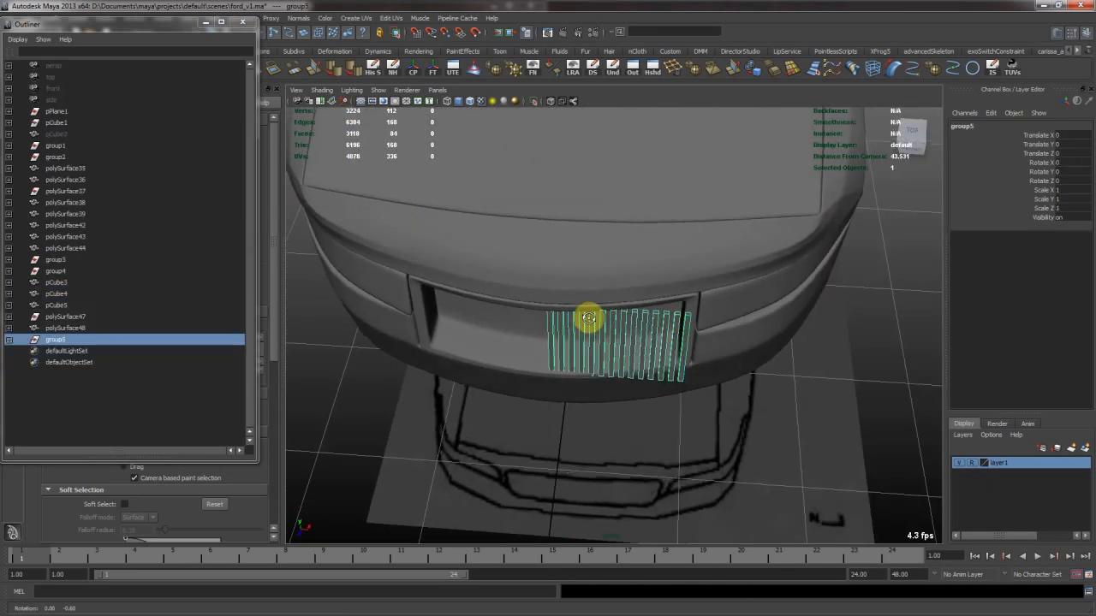
Add a Bend deformer to the slat group and set its handle's Rotate Z to 90
left_click_drag(587, 317, 727, 237, "alt")
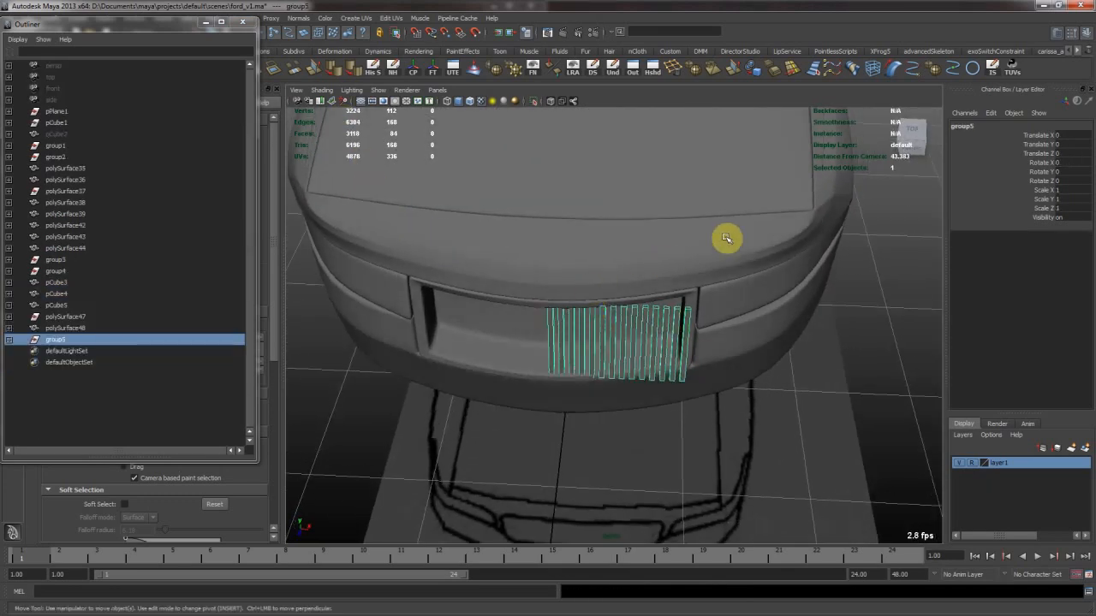
left_click(891, 68)
left_click(390, 247)
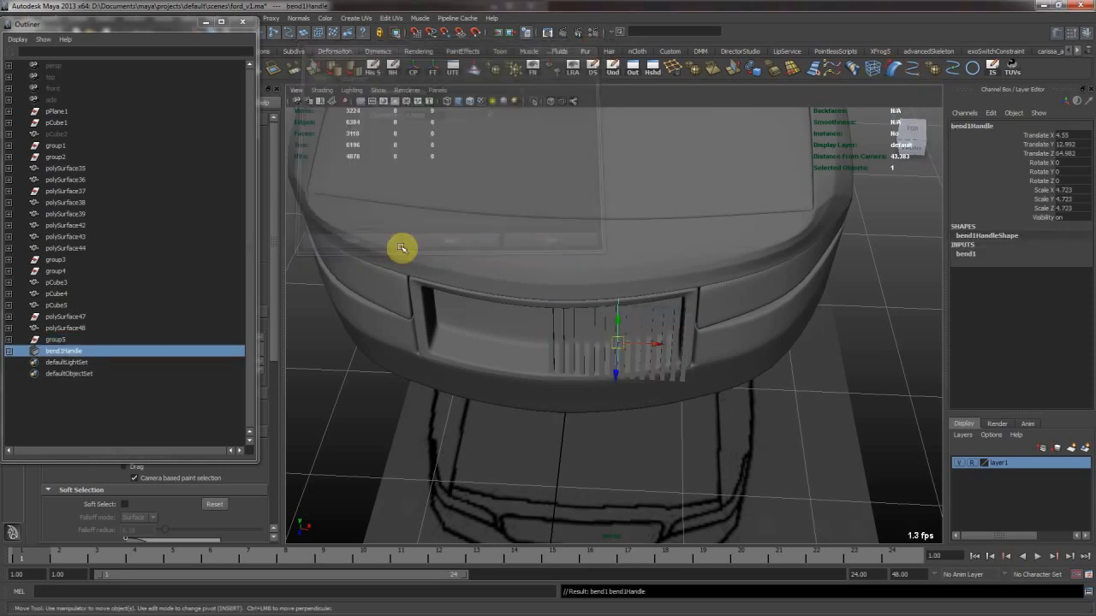
right_click_drag(513, 247, 636, 247, "alt")
left_click_drag(636, 247, 638, 221, "alt")
key("e")
left_click_drag(624, 278, 738, 296)
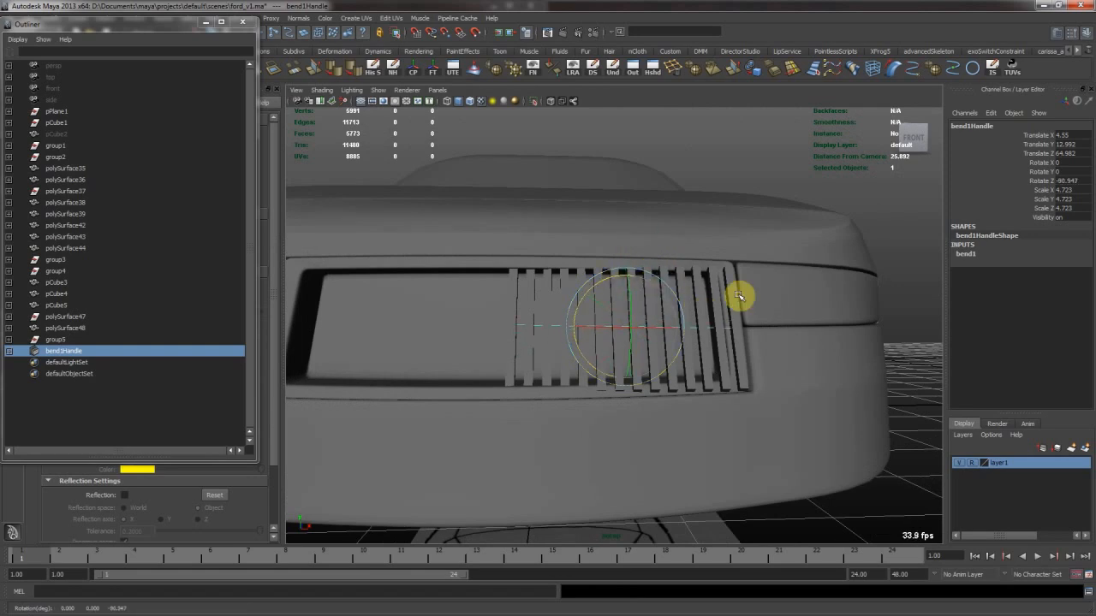
double_click(1065, 181)
key("w")
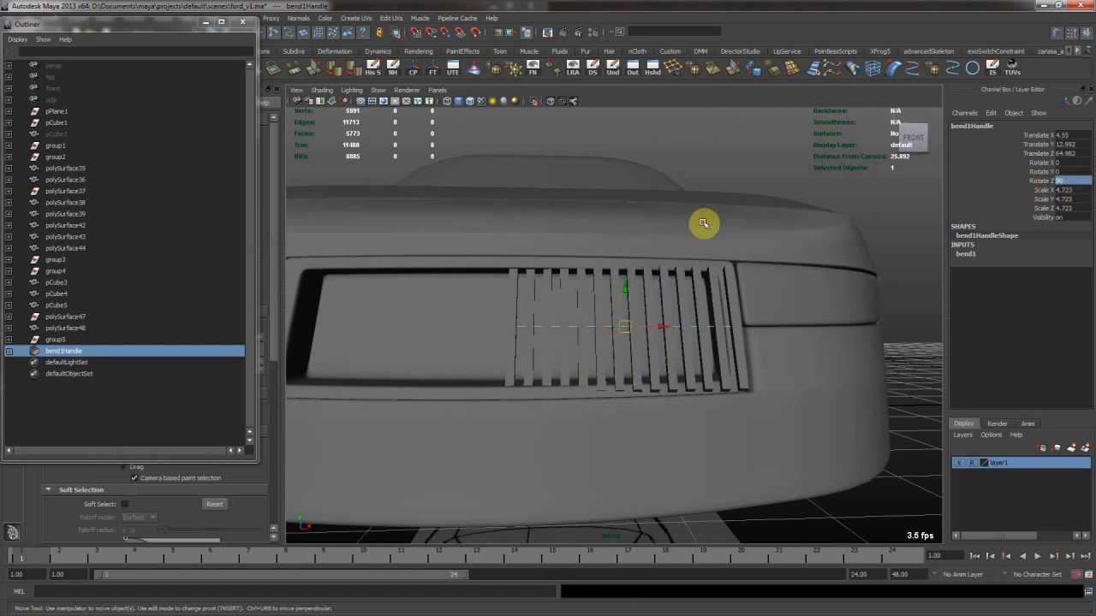
Set the bend's Curvature to 0.5 and turn its handle to about 97.95° in Rotate Y so the slats follow the grille
left_click_drag(684, 176, 691, 333, "alt")
left_click(966, 255)
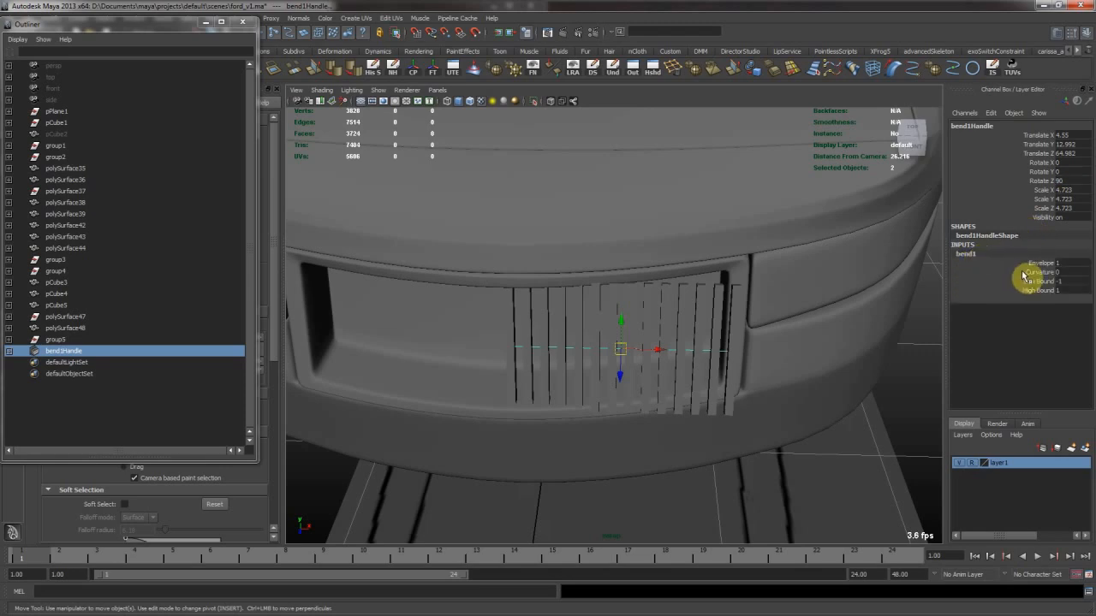
left_click(1037, 273)
middle_click_drag(742, 333, 728, 343)
left_click_drag(728, 342, 596, 286, "alt")
key("e")
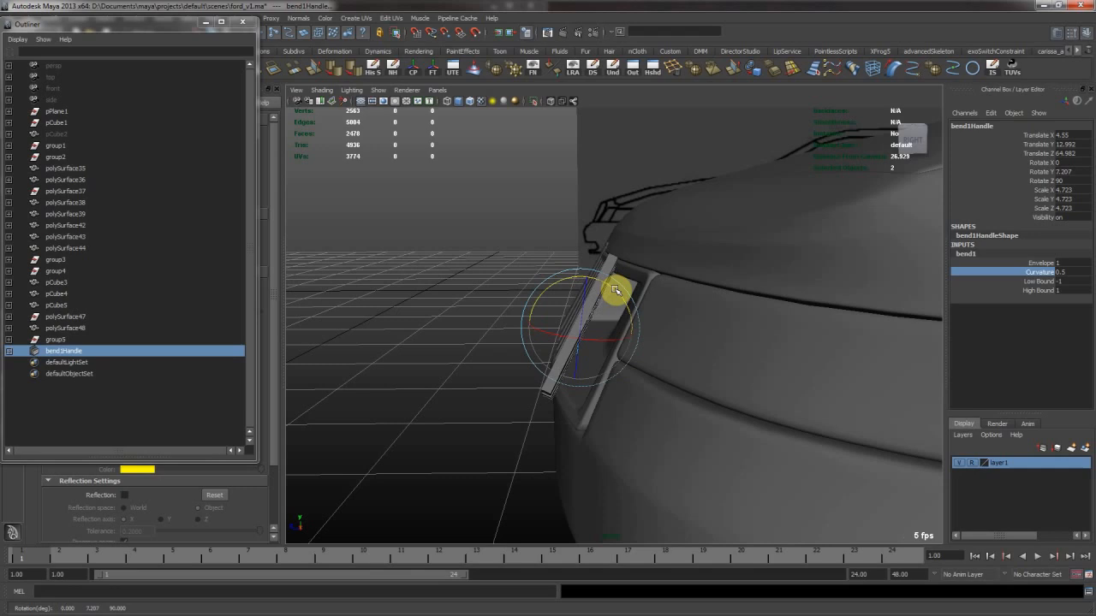
left_click_drag(642, 385, 674, 335, "alt")
key("w")
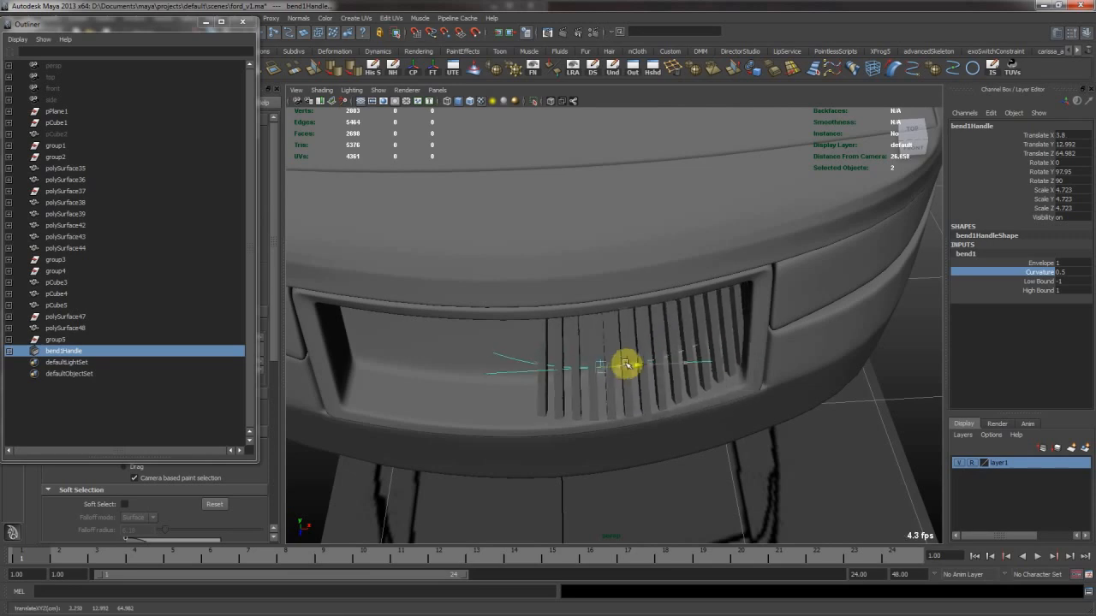
Move the bend handle to about -0.2 in X and set the Curvature to 0.2 to match the slats to the grille's curve
left_click_drag(573, 366, 576, 366)
left_click_drag(591, 360, 577, 296, "alt")
right_click_drag(577, 296, 693, 287, "alt")
mouse_move(693, 287)
middle_mouse_down()
mouse_move(702, 289)
mouse_move(683, 294)
middle_mouse_up()
left_click_drag(682, 293, 689, 323, "alt")
left_click_drag(892, 306, 711, 324, "alt")
middle_click_drag(709, 322, 710, 318)
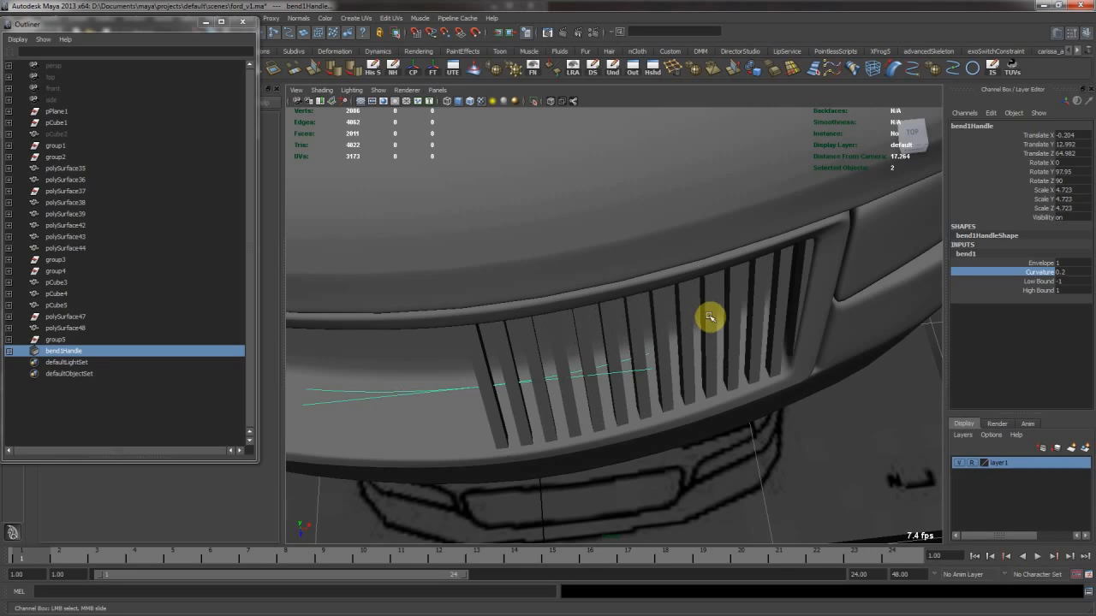
left_click_drag(881, 320, 941, 257, "alt")
left_click(861, 291)
left_click_drag(861, 292, 547, 331, "alt")
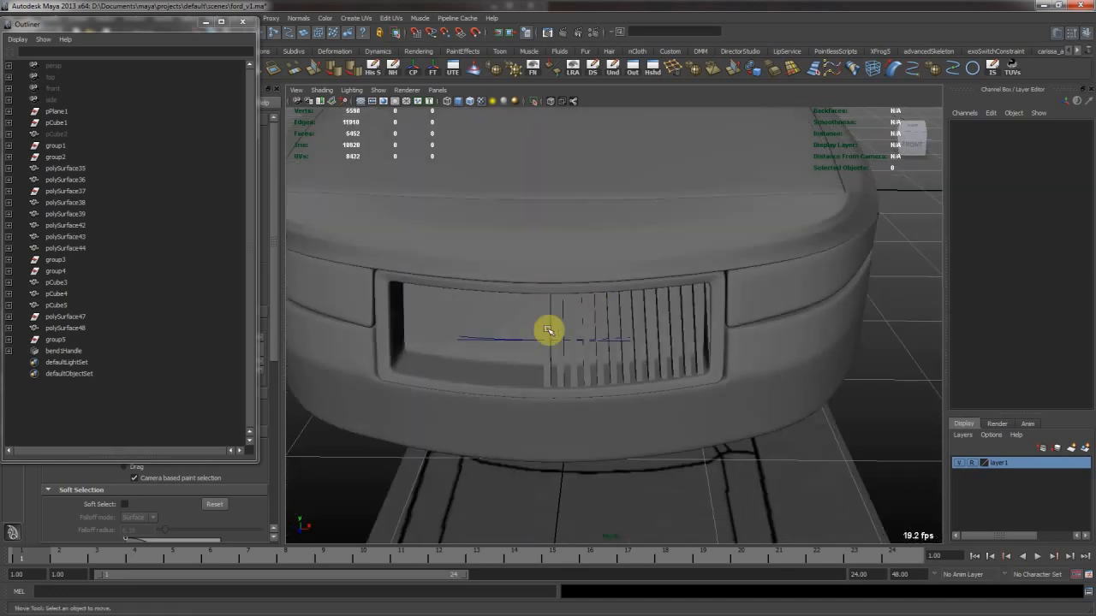
Duplicate group5, the bent slat group, and mirror the copy across the grille's centre with a Scale X of -1
left_click(66, 331)
left_click_drag(430, 313, 445, 317, "alt")
left_click(84, 340)
middle_click_drag(556, 333, 599, 332, "alt")
key("ctrl+d")
type("-")
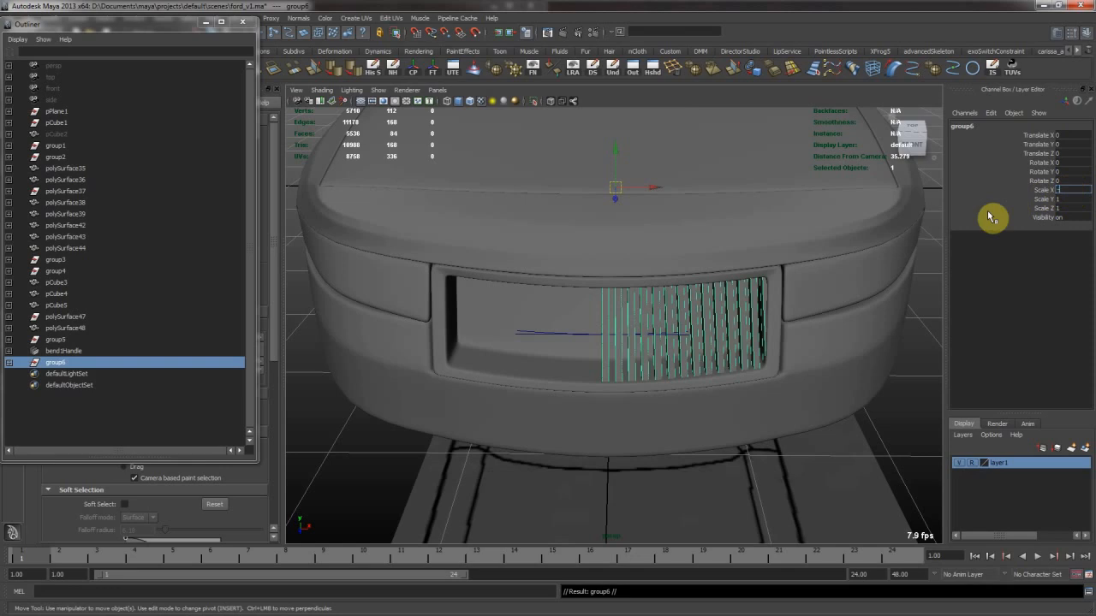
type("1")
key("Return")
scroll(523, 277, "up", 3)
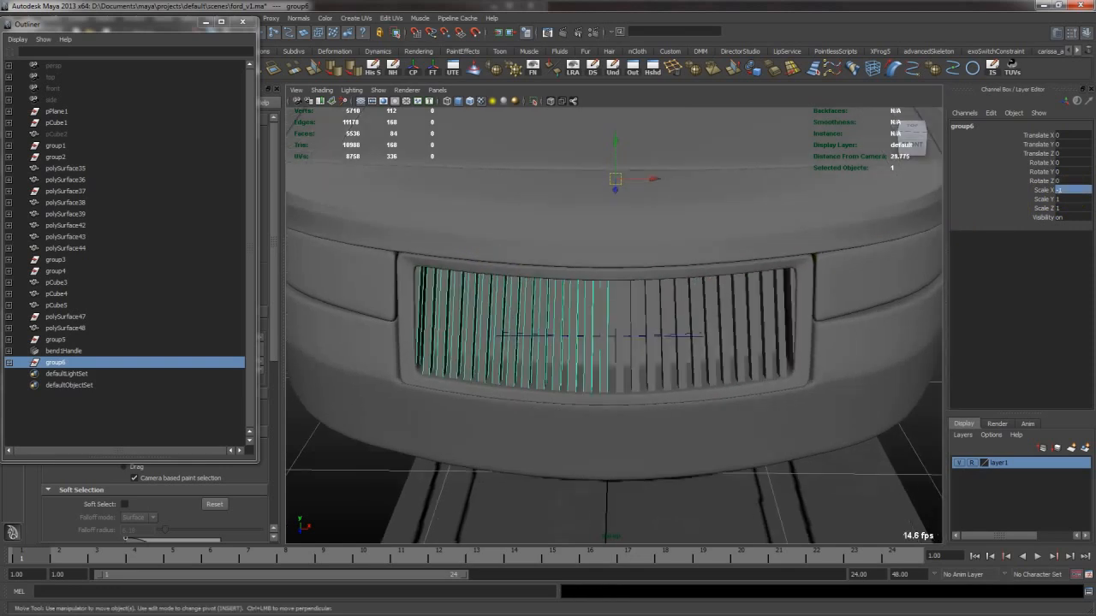
Delete the mirrored group's first slat, which duplicates the one at the grille's centre
left_click(8, 362)
left_click(75, 374)
key("Delete")
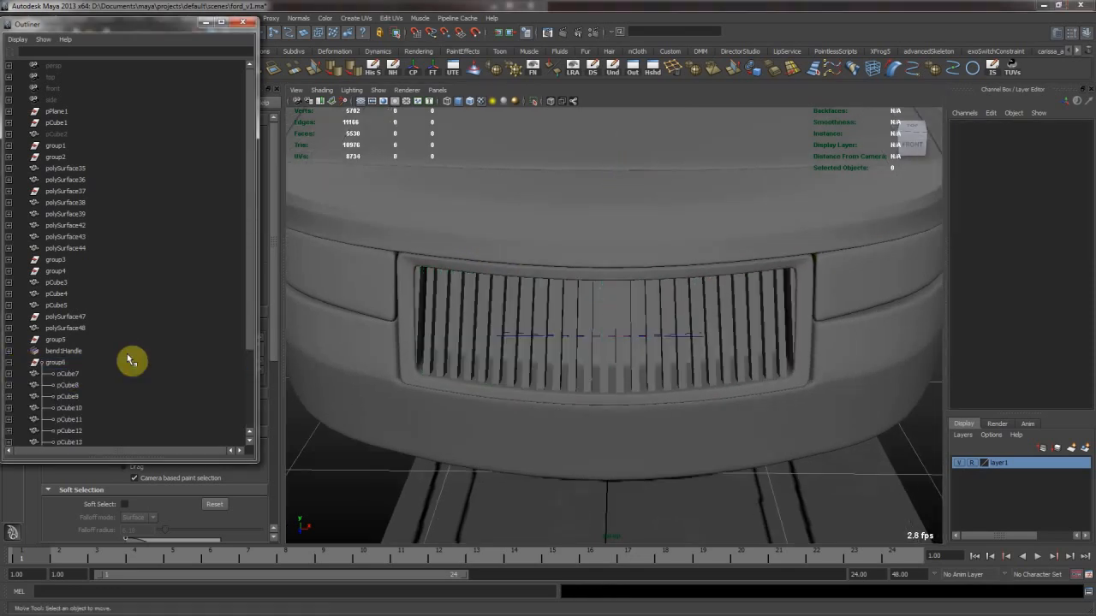
left_click(8, 363)
left_click(67, 363)
Save the scene and delete the construction history of the original slat group, group5, to bake in its bend
left_click_drag(641, 288, 669, 276, "alt")
left_click(757, 260)
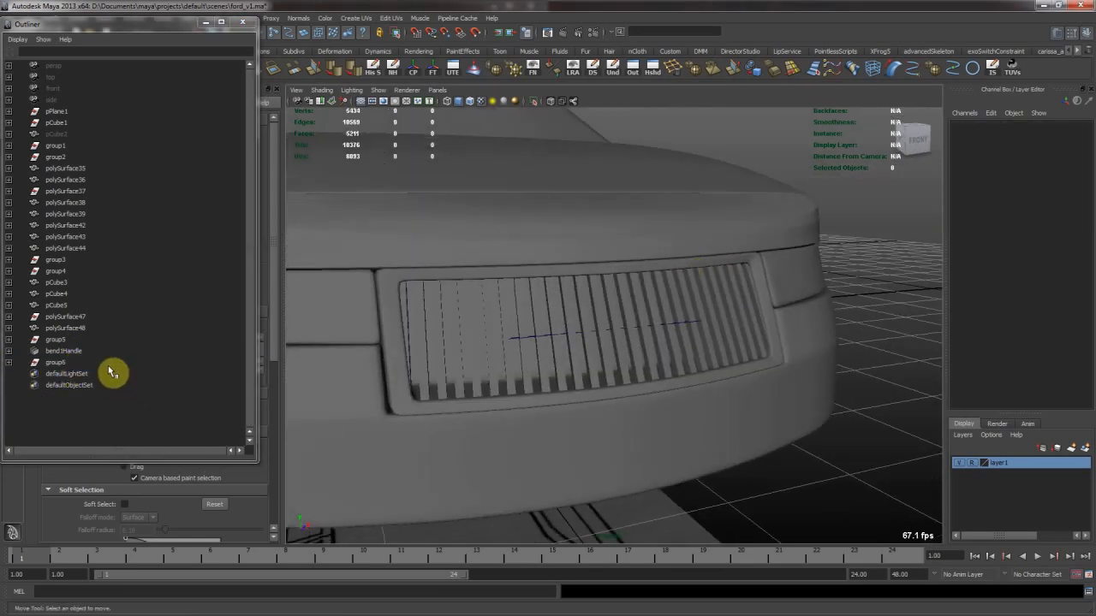
left_click(56, 340)
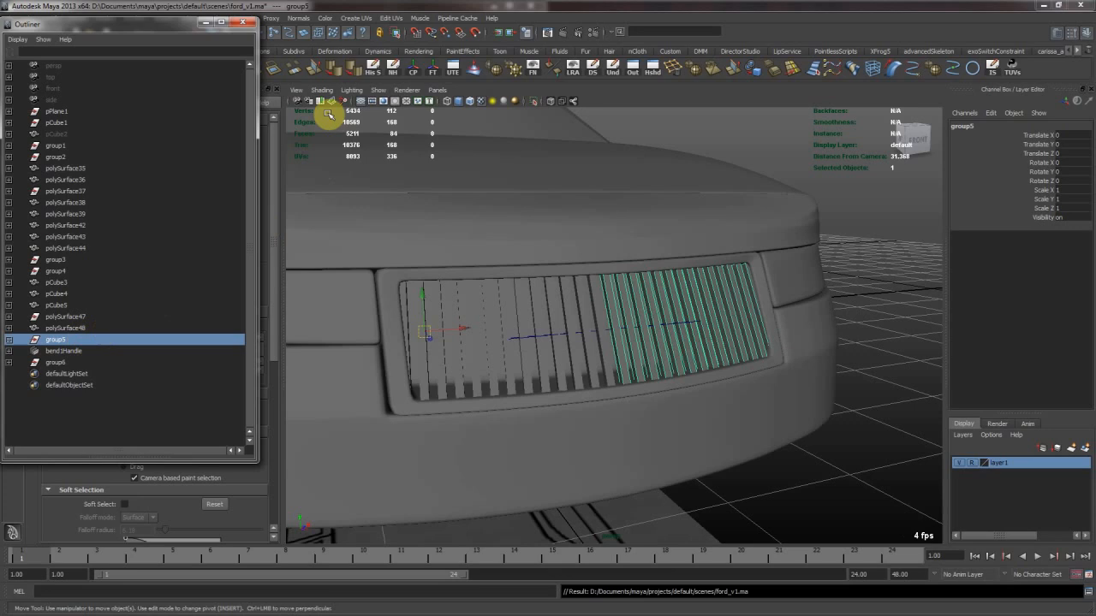
left_click(867, 322)
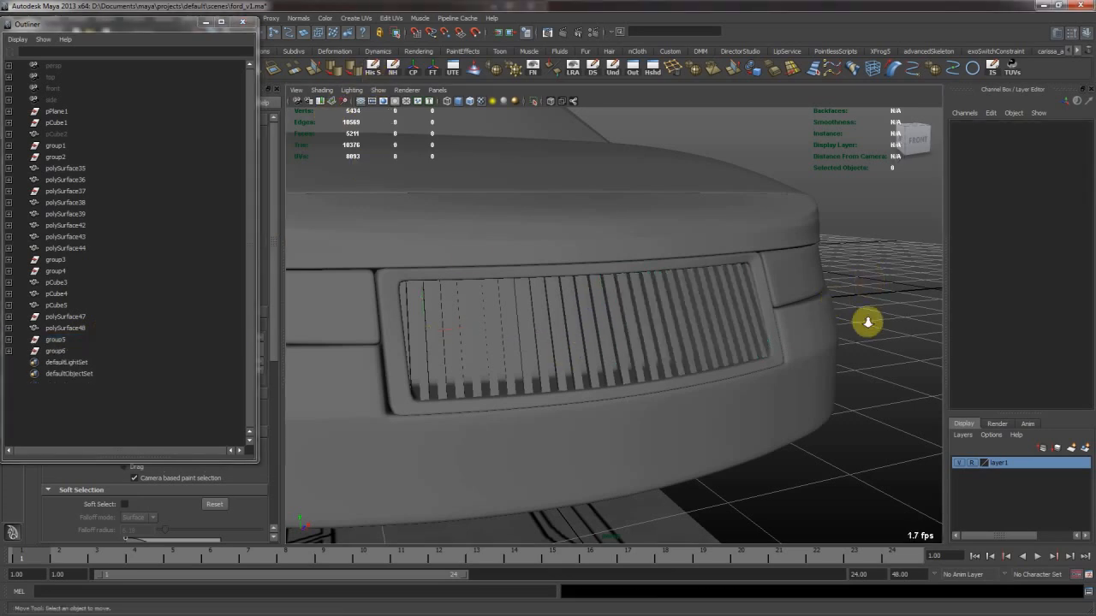
right_click_drag(867, 322, 604, 295, "alt")
left_click_drag(604, 295, 563, 293, "alt")
Group the two slat halves, group5 and group6, together
left_click_drag(137, 340, 94, 355)
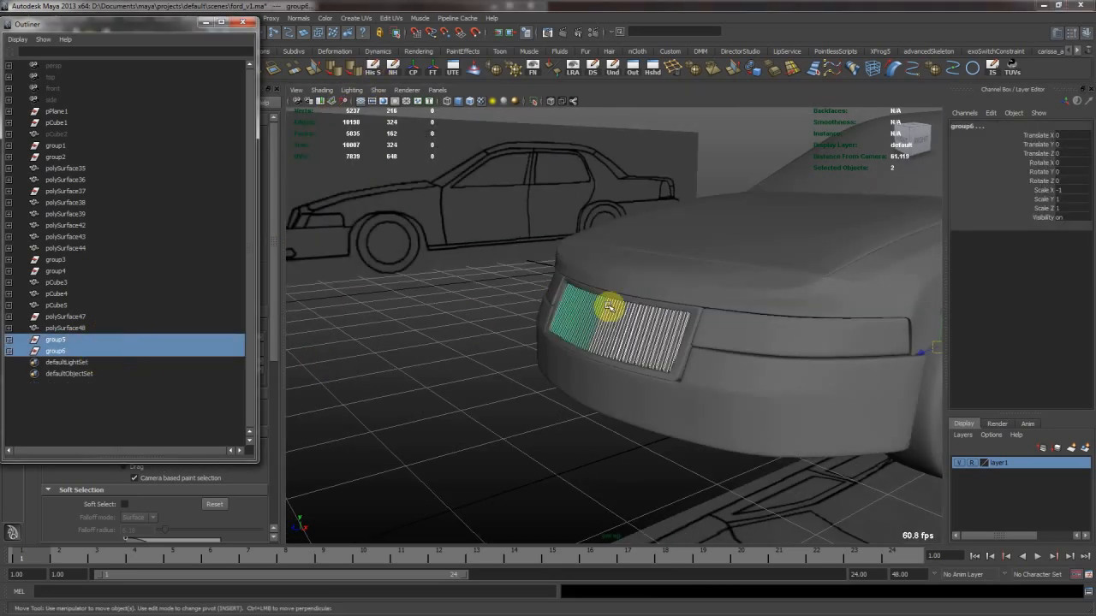
key("ctrl+g")
left_click(436, 410)
left_click_drag(436, 411, 548, 301, "alt")
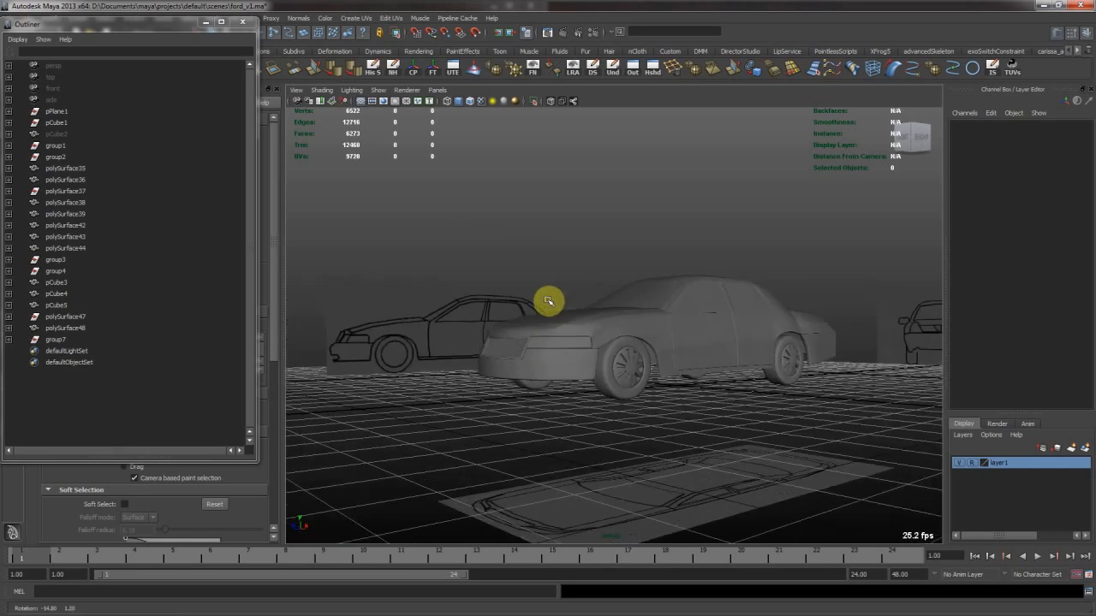
Select the row of lower faces running across the front of the bumper, polySurface48
left_click(549, 370)
key("f")
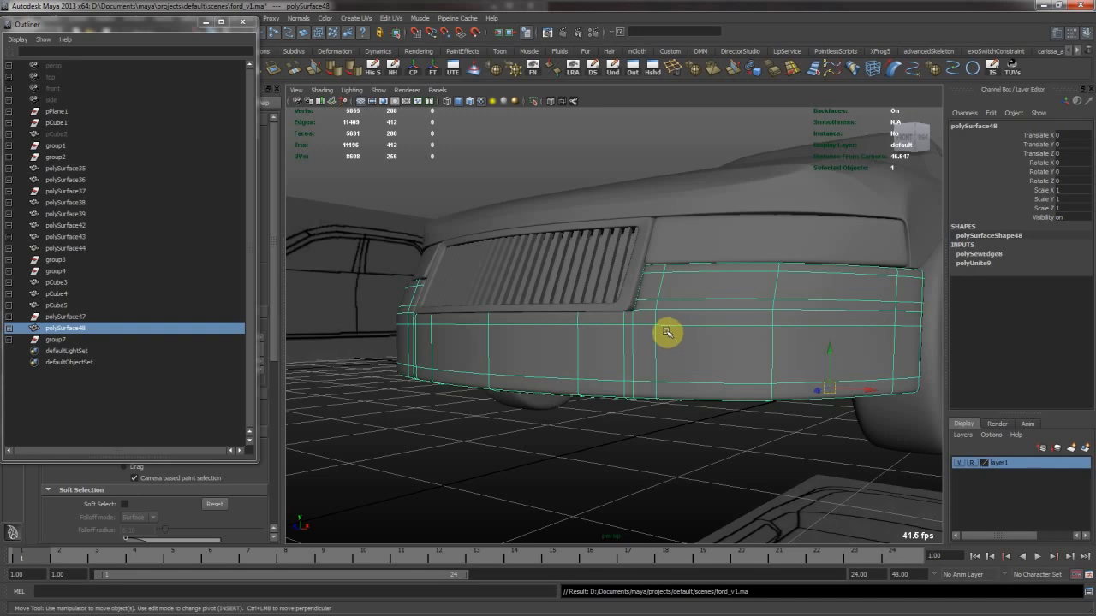
left_click_drag(602, 346, 664, 342, "alt")
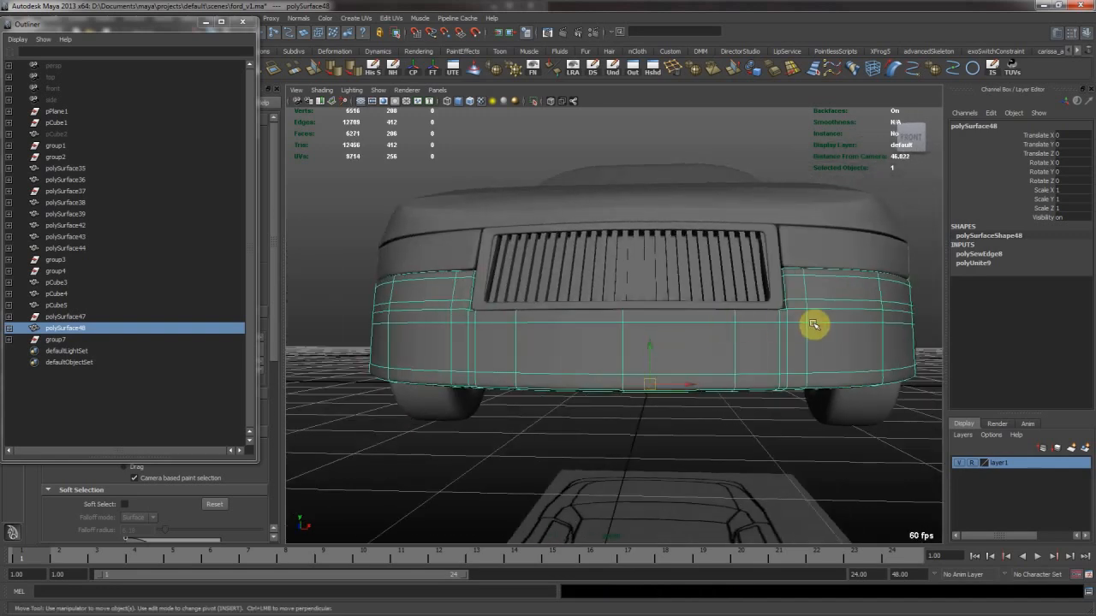
right_click_drag(807, 322, 820, 346)
left_click(823, 346)
left_click_drag(429, 351, 630, 326, "alt")
Examine the selected bumper faces against the blueprint in the orthographic views
key("space")
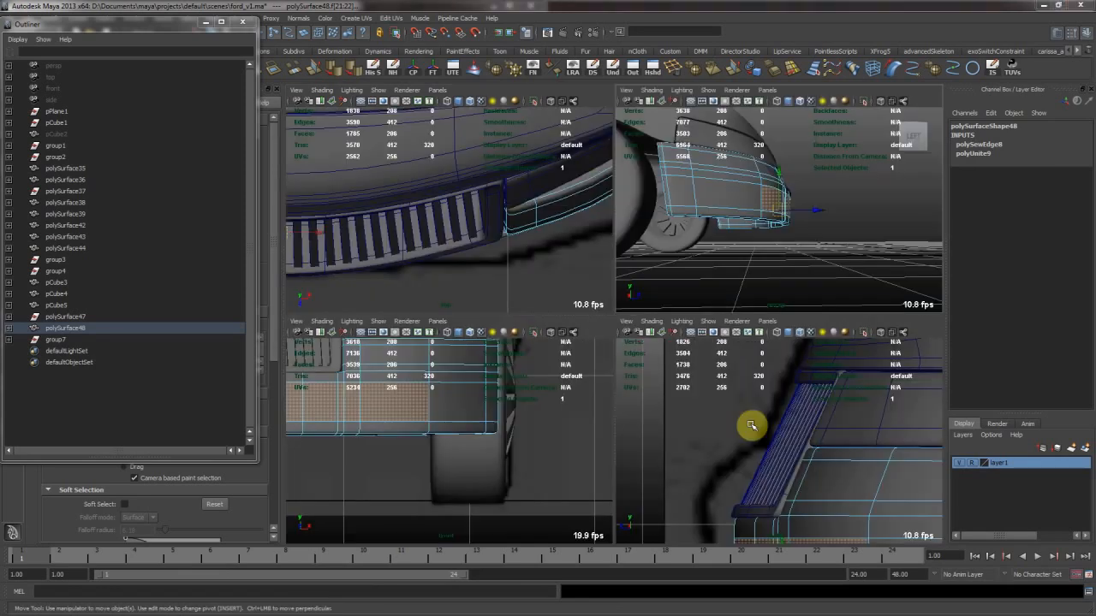
key("space")
right_click_drag(739, 447, 620, 401, "alt")
middle_click_drag(620, 402, 609, 326, "alt")
right_click_drag(584, 338, 667, 372, "alt")
key("space")
key("space")
left_click_drag(687, 282, 457, 268, "alt")
Save the scene, then extrude the selected bumper faces and scale them in to leave a border around them
left_click(175, 11)
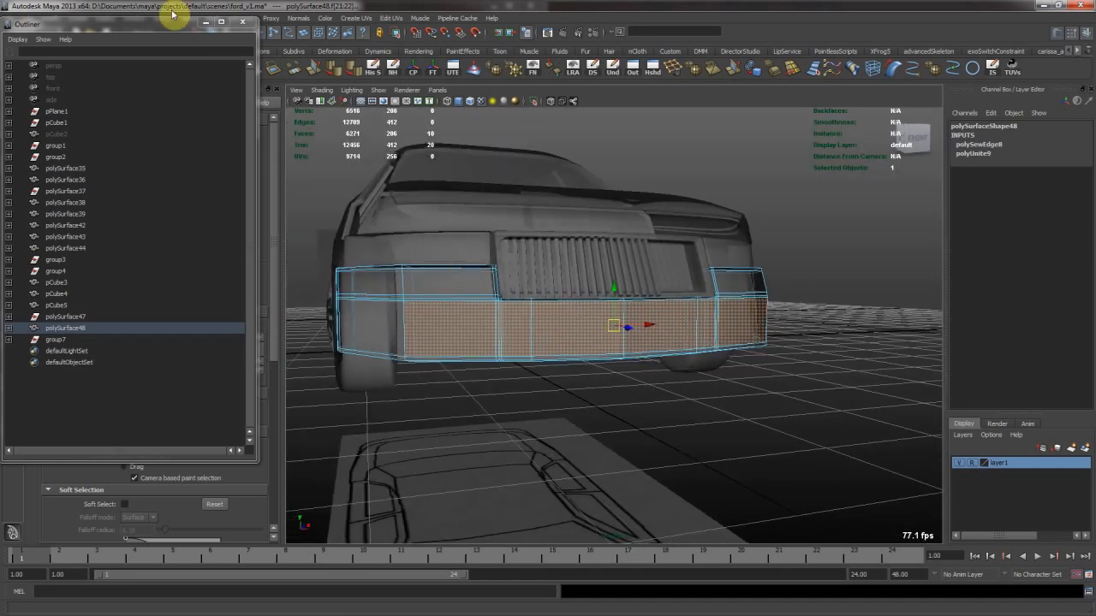
key("ctrl+s")
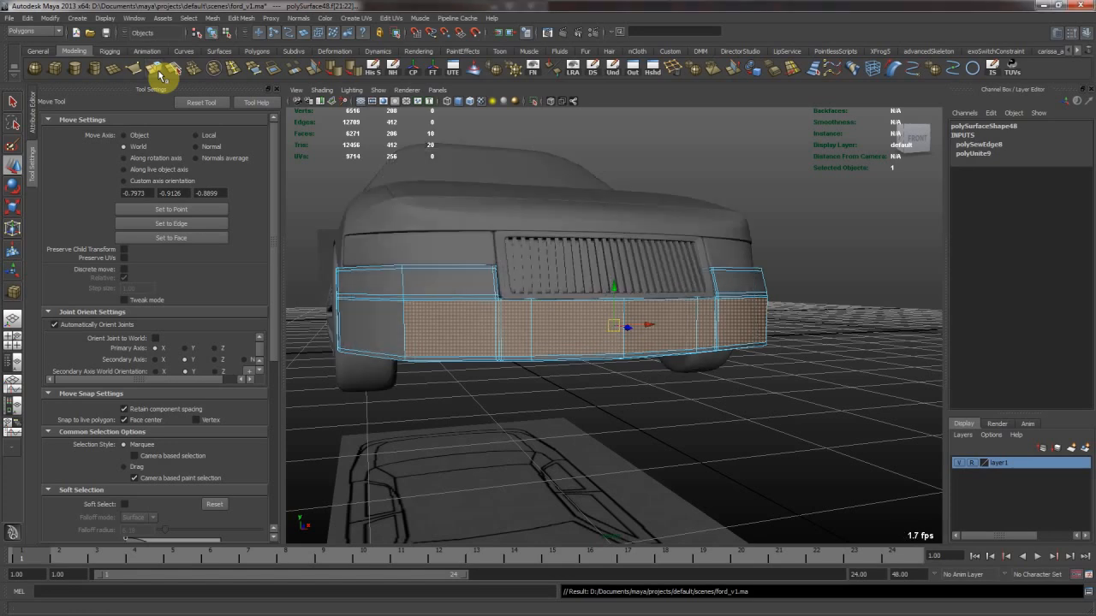
left_click(159, 69)
left_click_drag(508, 281, 535, 340, "alt")
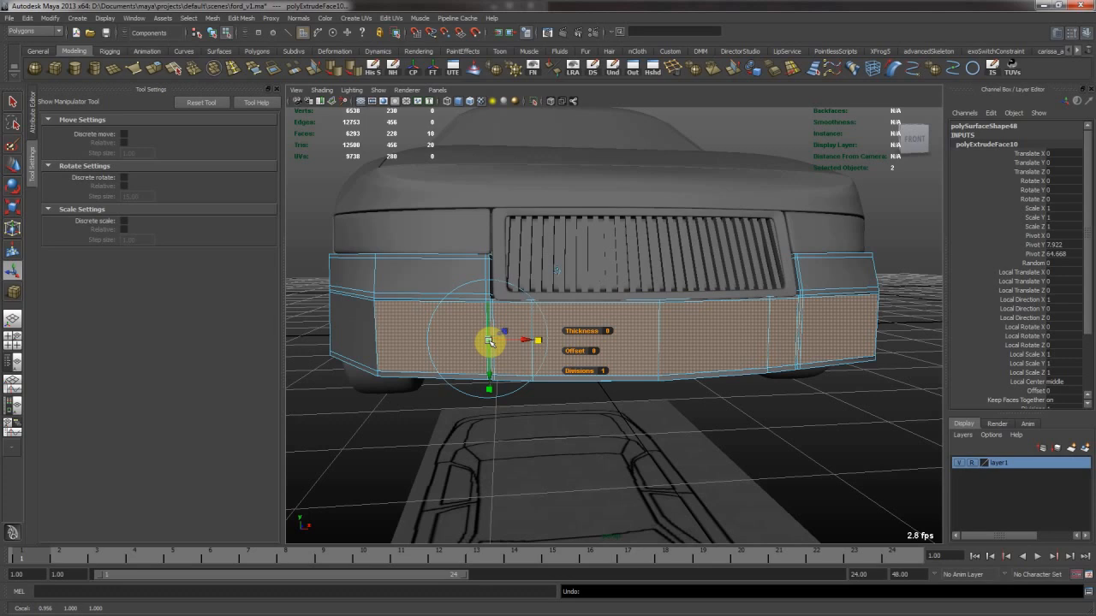
left_click_drag(489, 340, 582, 341)
key("g")
Extrude the inset bumper faces again and move them back to form a recessed opening with tight supporting edges
key("g")
key("w")
left_click_drag(559, 341, 726, 325)
key("ctrl+e")
key("w")
left_click_drag(703, 324, 701, 325)
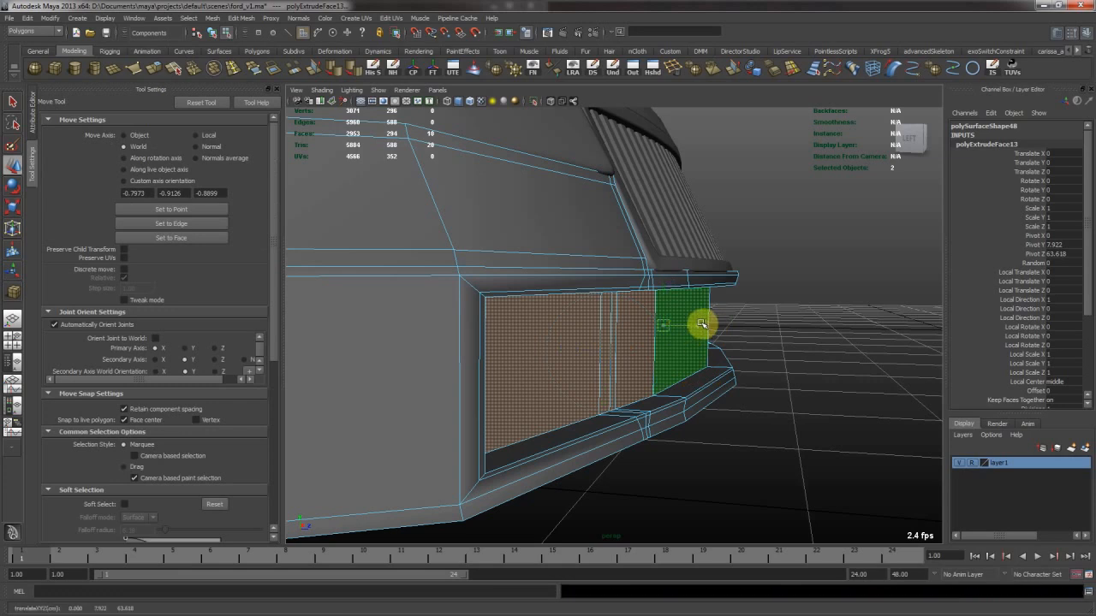
Preview the recessed bumper in smooth display and examine its corners from the front and side
key("F8")
key("3")
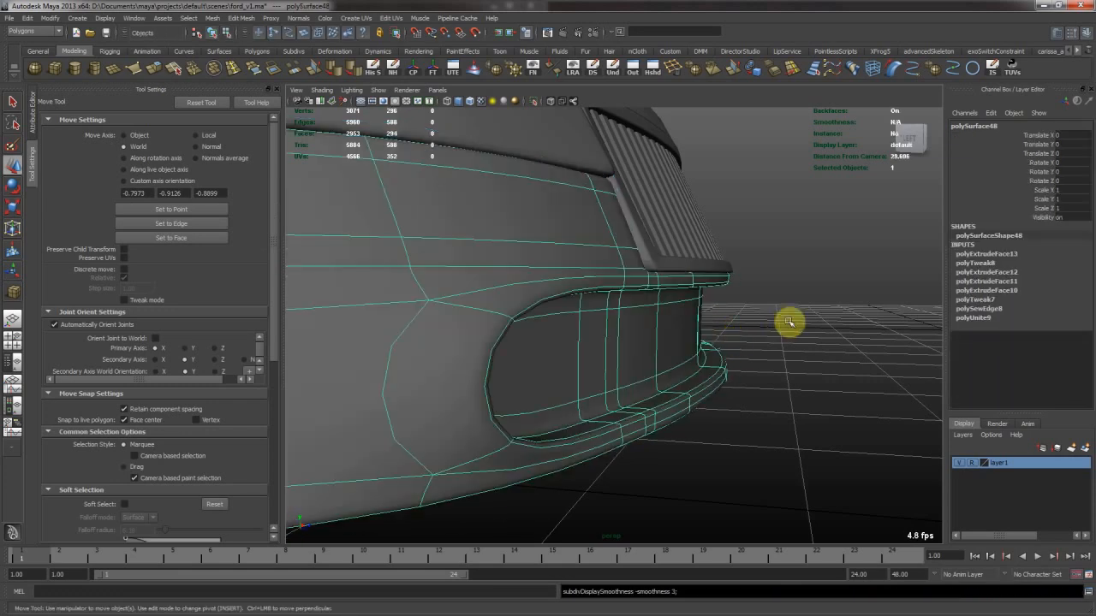
left_click(790, 322)
left_click_drag(832, 349, 648, 304, "alt")
left_click(689, 316)
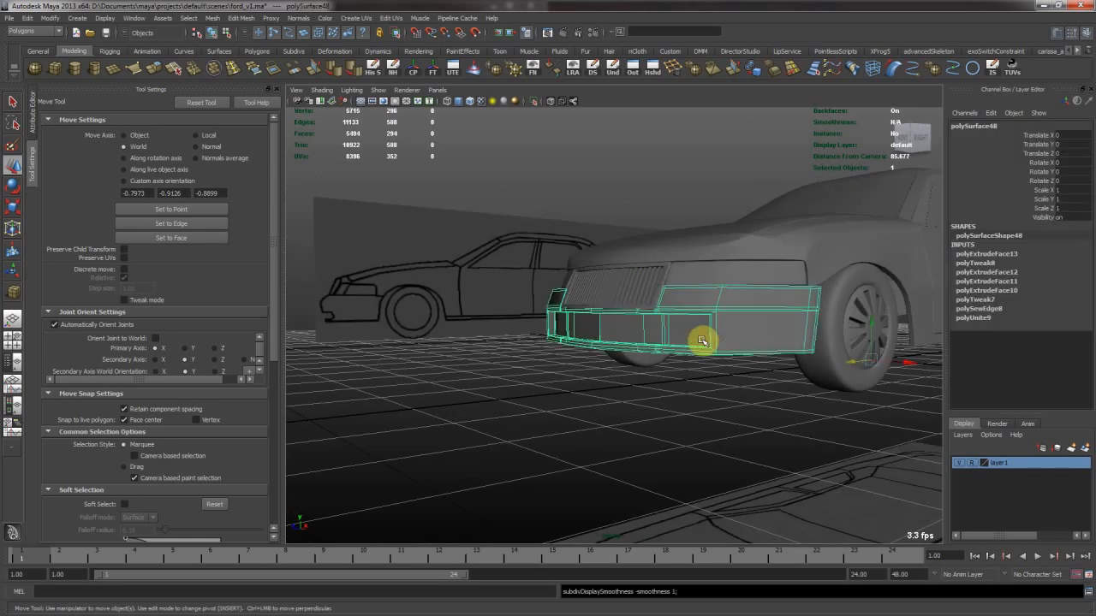
left_click(730, 382)
Insert edge loops close to the outer ends of the bumper recess to sharpen its corners
left_click_drag(730, 382, 631, 362, "alt")
right_click_drag(631, 362, 725, 345, "alt")
left_click(726, 340)
left_click_drag(726, 341, 672, 350, "alt")
right_click_drag(672, 350, 650, 341, "alt")
left_click_drag(650, 341, 664, 303, "alt")
left_click(235, 72)
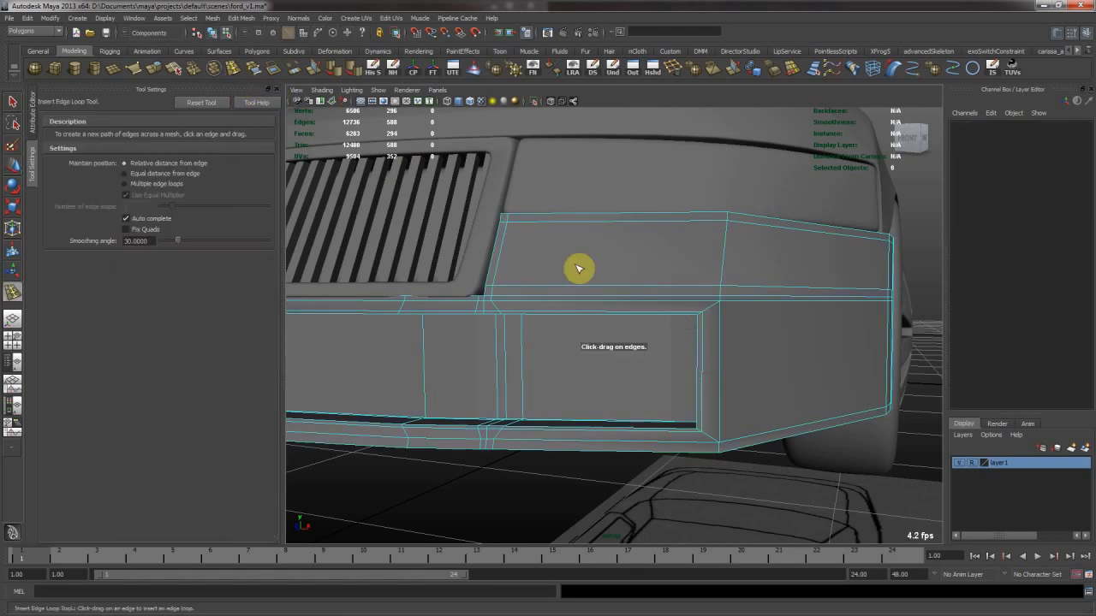
left_click_drag(686, 315, 695, 314)
left_click_drag(695, 314, 482, 351, "alt")
key("w")
Examine the smoothed bumper with its sharpened recess corners from several angles
right_click_drag(482, 350, 519, 310)
key("3")
left_click(813, 483)
left_click_drag(813, 483, 548, 325, "alt")
left_click(649, 346)
left_click_drag(724, 344, 607, 391, "alt")
Select the vertices at the bumper's outer corner, with the Move Tool reflecting across X in object space
mouse_move(607, 391)
right_mouse_down()
mouse_move(575, 384)
mouse_move(604, 402)
right_mouse_up()
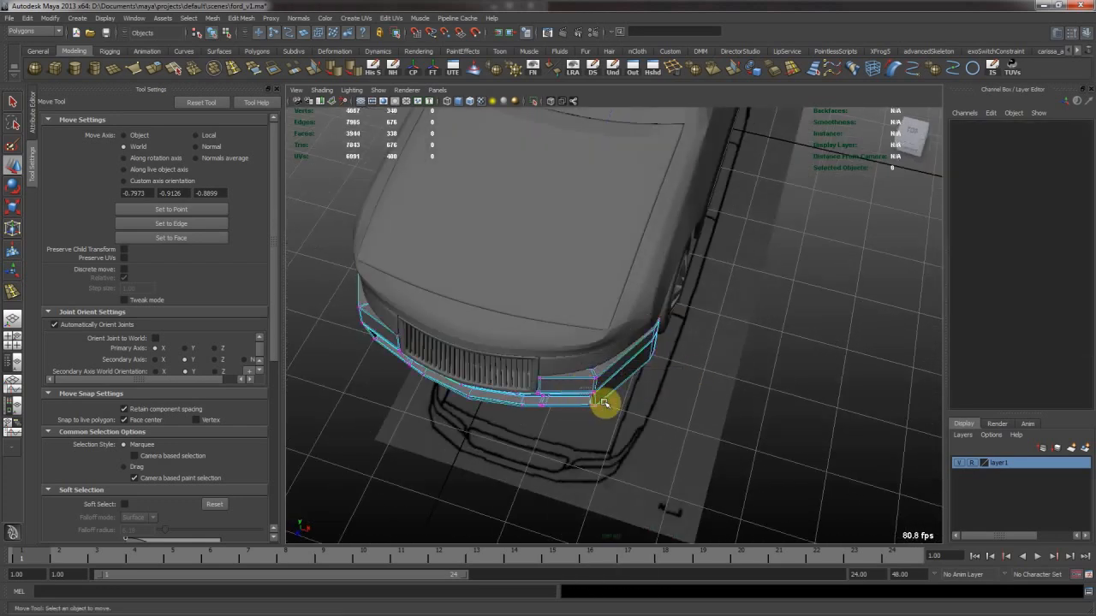
left_click(604, 403)
left_click_drag(619, 385, 575, 207, "alt")
left_click_drag(692, 344, 517, 289, "alt")
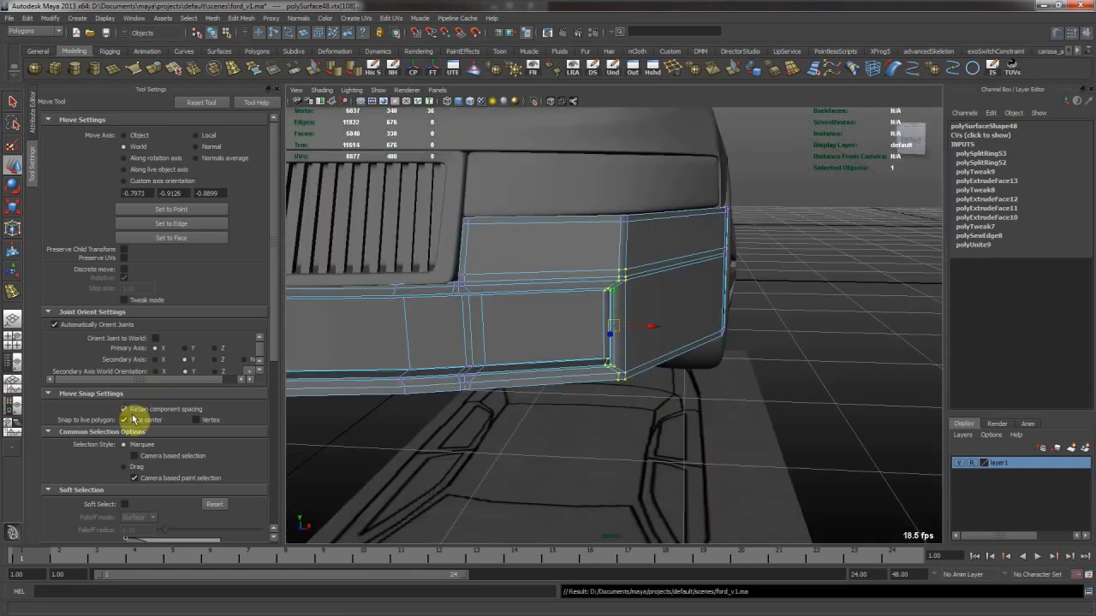
scroll(133, 399, "down", 5)
left_click_drag(494, 383, 613, 268, "alt")
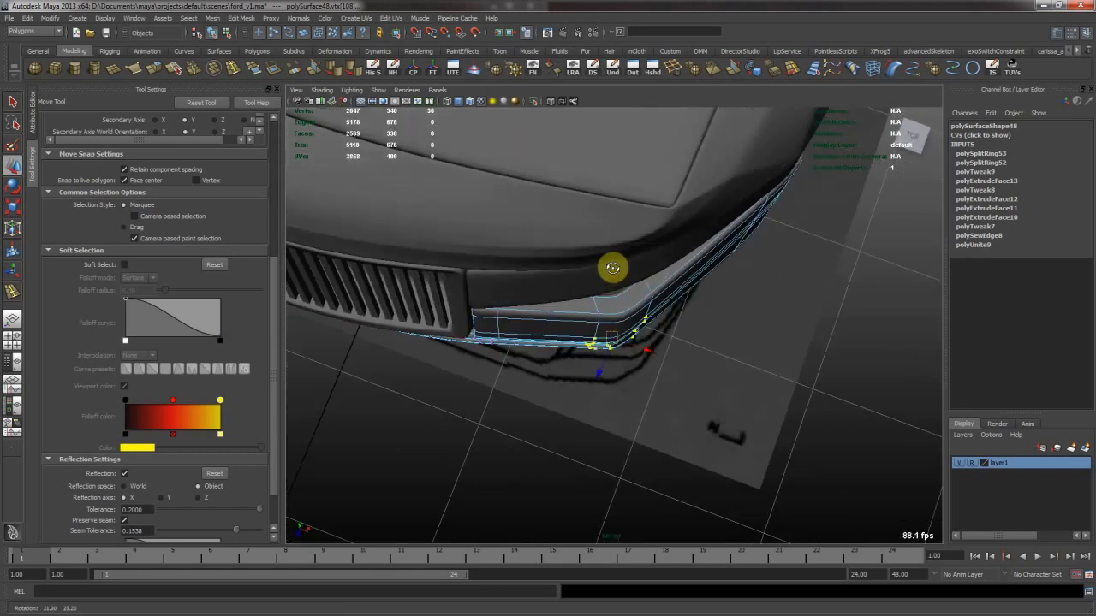
Reselect the bumper's outer corner vertices on the unsmoothed mesh and move them to refine the corner's shape
key("1")
left_click_drag(615, 302, 603, 255, "alt")
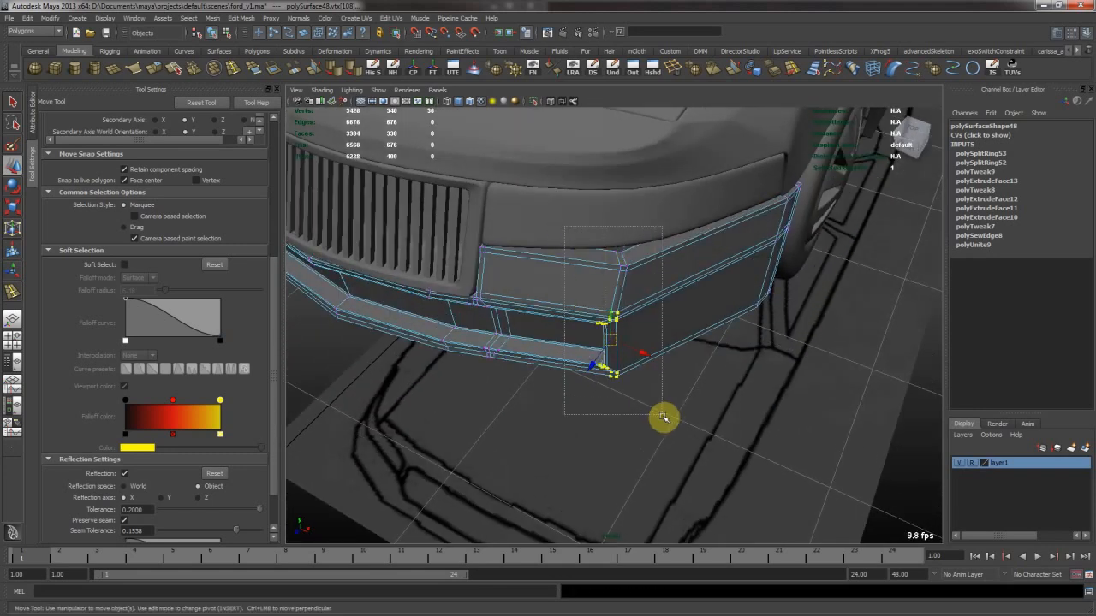
key("F8")
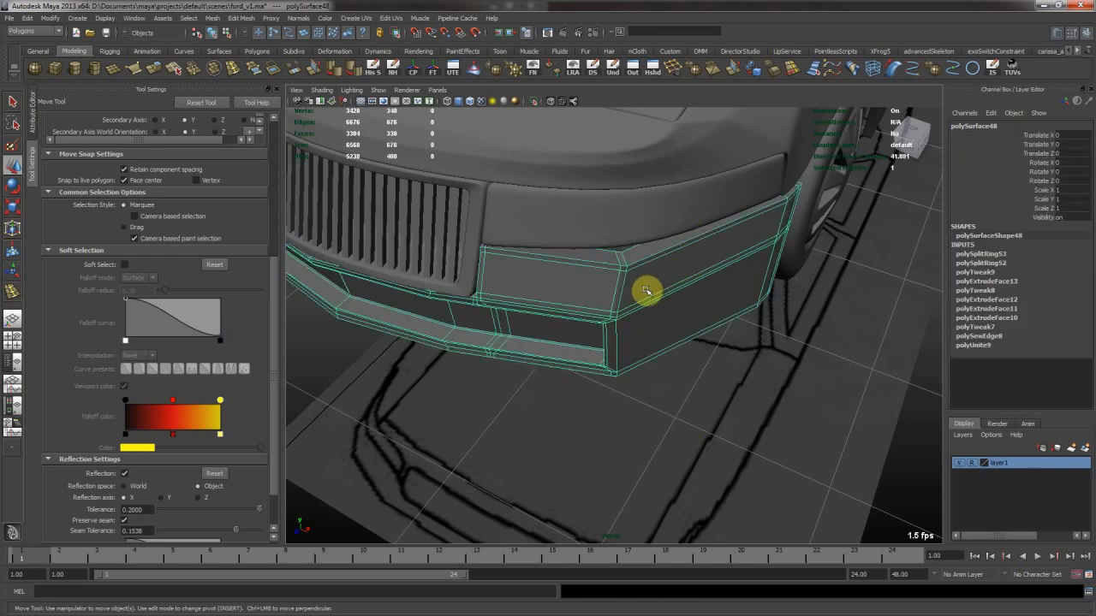
key("F8")
left_click_drag(567, 207, 658, 431)
key("3")
left_click_drag(623, 300, 589, 258, "alt")
key("F8")
Insert one centred edge loop on each side of the bumper's front using the Multiple edge loops option set to 1
left_click(232, 71)
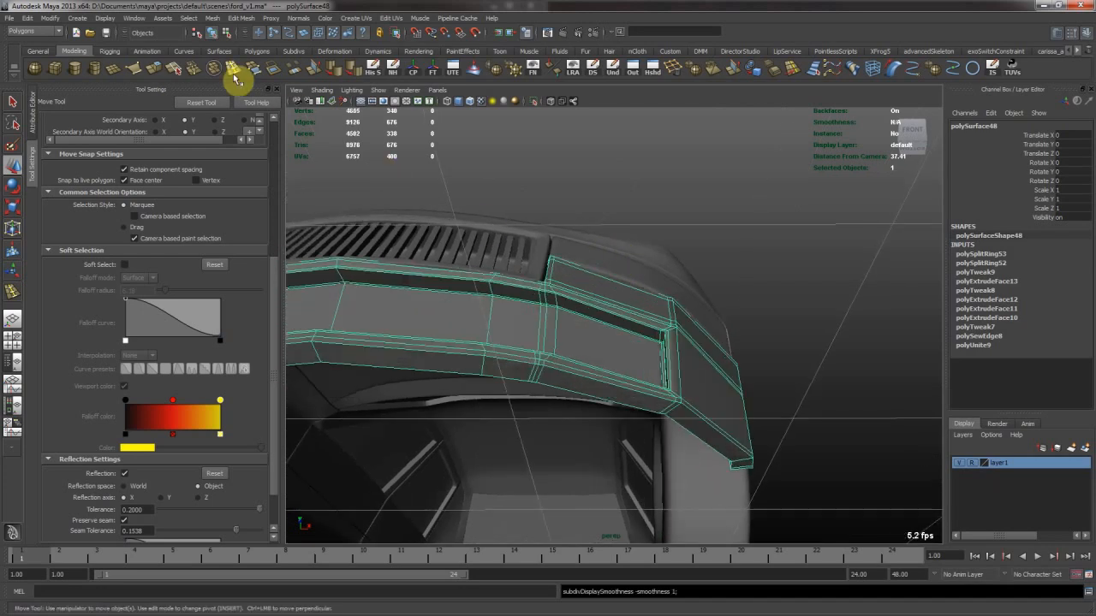
left_click(158, 183)
left_click(612, 310)
left_click_drag(611, 310, 447, 332, "alt")
left_click(363, 283)
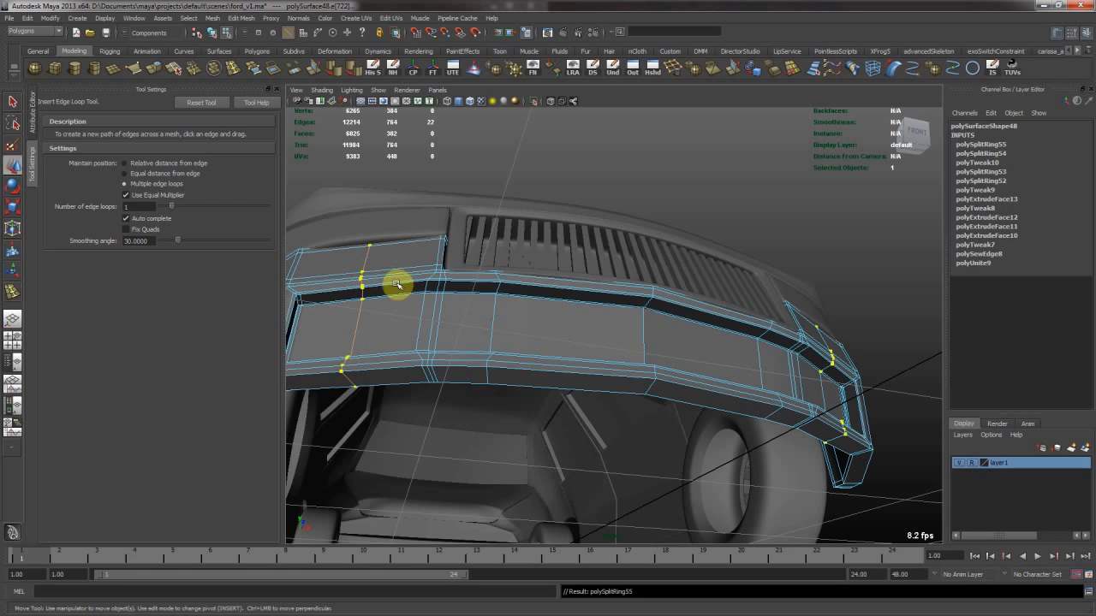
Move the new edge loops outward on both sides to round the bumper's front
key("w")
left_click_drag(738, 342, 428, 319, "alt")
left_click_drag(363, 297, 700, 346, "alt")
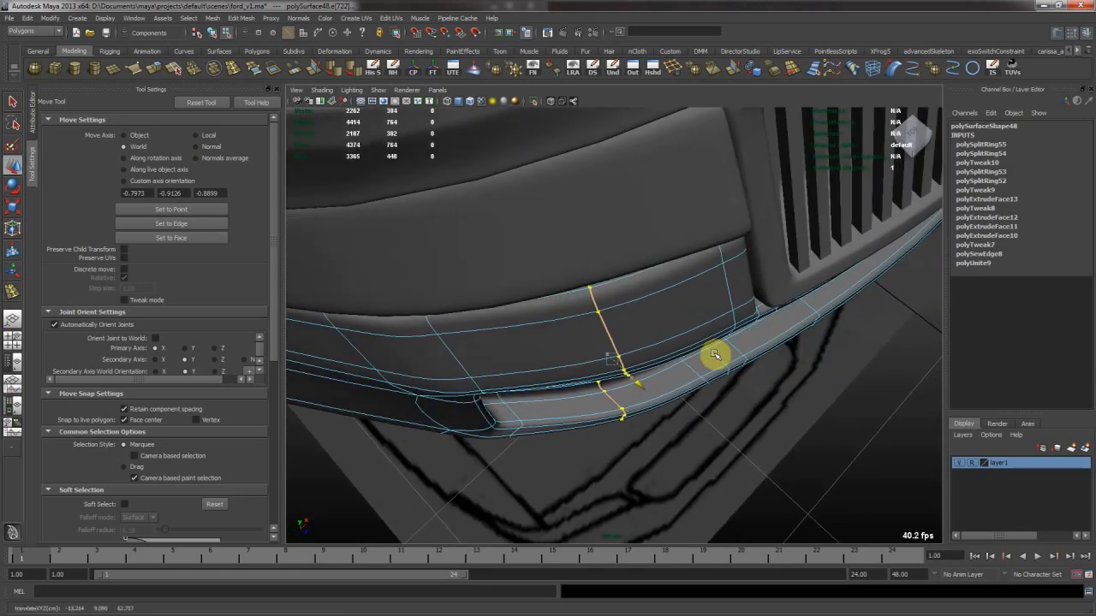
left_click_drag(714, 343, 583, 292, "alt")
right_click_drag(602, 295, 528, 288, "alt")
left_click_drag(528, 288, 628, 314, "alt")
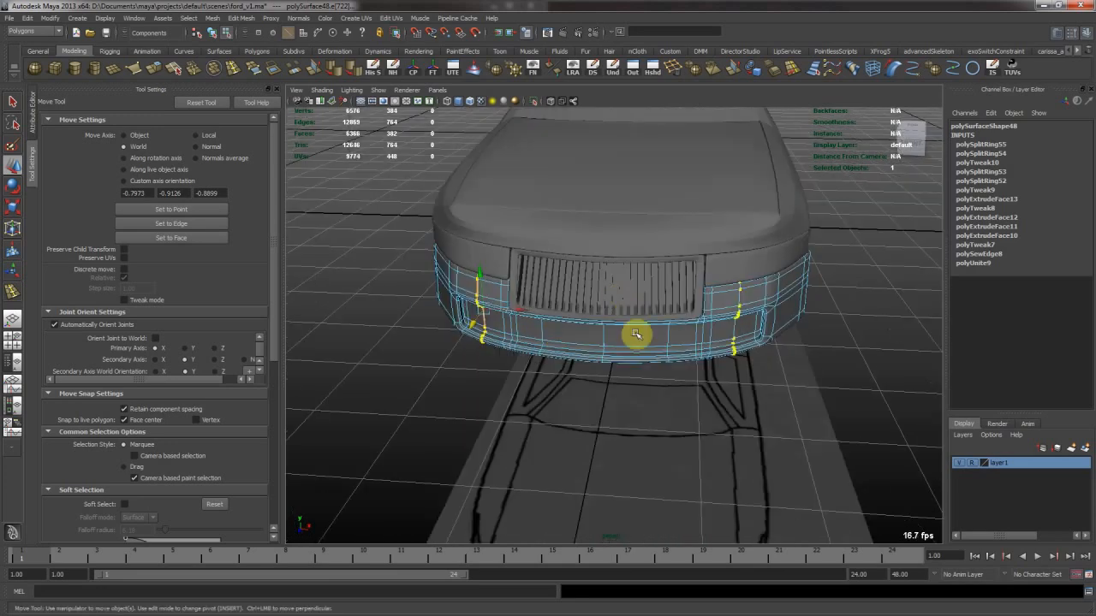
Leave component editing and examine the rounded bumper from the front and both sides
left_click(858, 275)
right_click_drag(714, 323, 783, 276)
left_click_drag(813, 304, 735, 270, "alt")
right_click_drag(735, 270, 767, 292, "alt")
left_click_drag(707, 274, 664, 272, "alt")
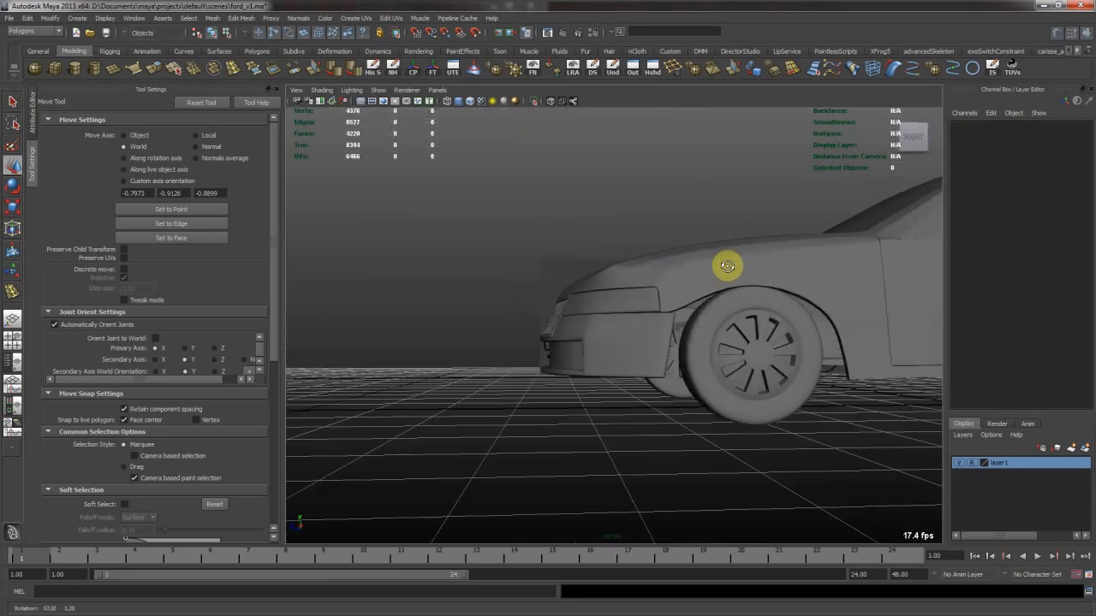
right_click_drag(756, 290, 754, 317, "alt")
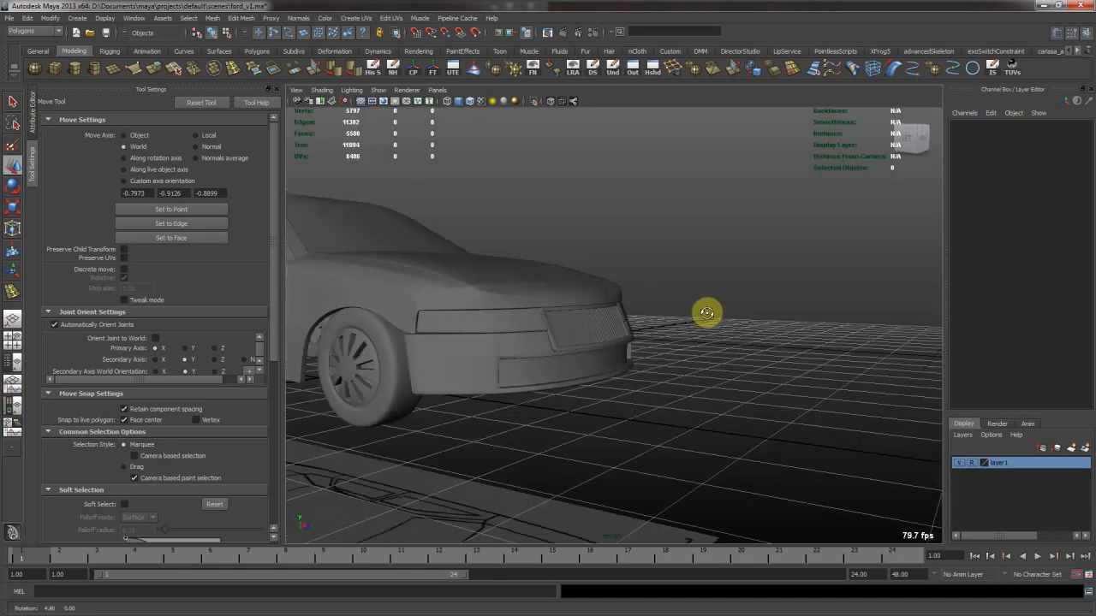
left_click(507, 359)
left_click_drag(507, 358, 603, 358, "alt")
Insert a centred edge loop on each of the bumper's side sections behind the corners
left_click(594, 340)
left_click(602, 357)
right_click_drag(611, 337, 741, 351, "alt")
left_click_drag(741, 352, 638, 352, "alt")
key("y")
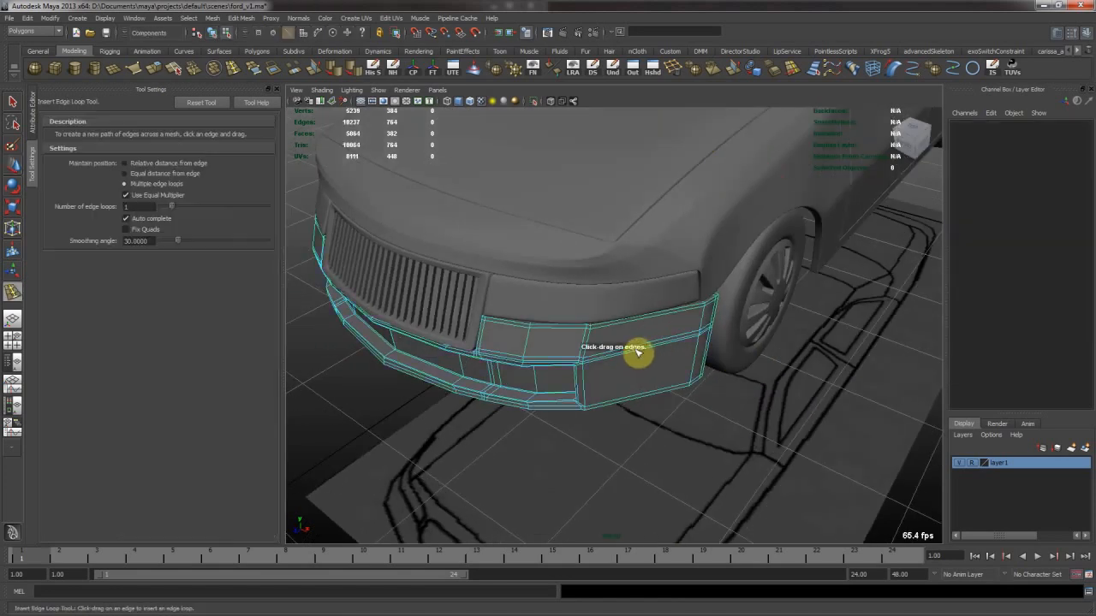
left_click(637, 352)
left_click_drag(560, 357, 633, 334, "alt")
right_click_drag(633, 334, 572, 299, "alt")
left_click(391, 408)
Rotate and move the side edge loops outward so the bumper curves smoothly around the car's side
key("w")
left_click_drag(572, 300, 598, 359, "alt")
key("e")
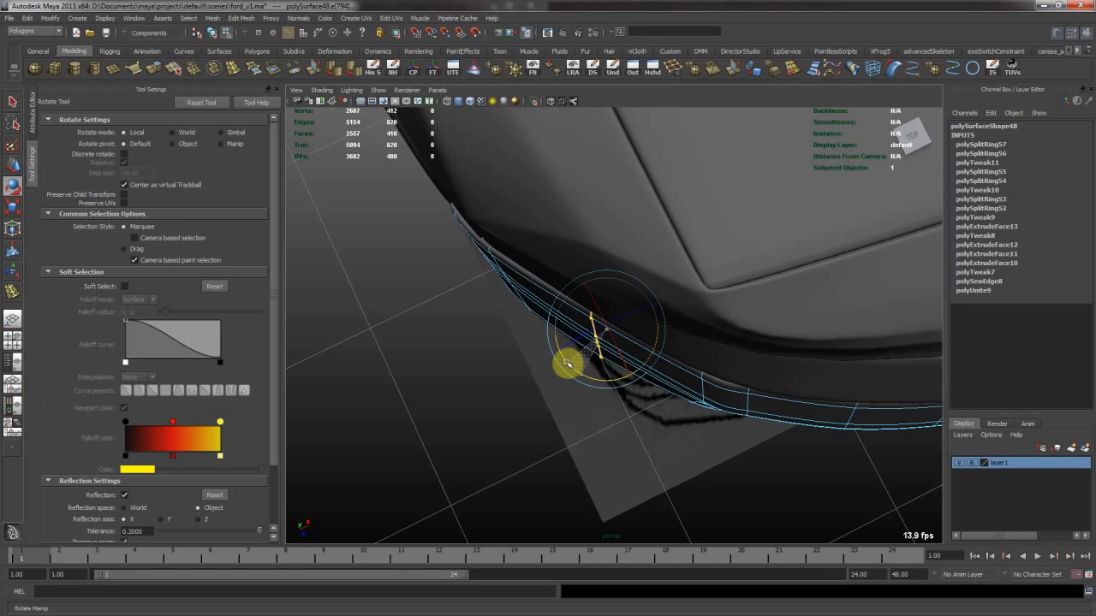
key("w")
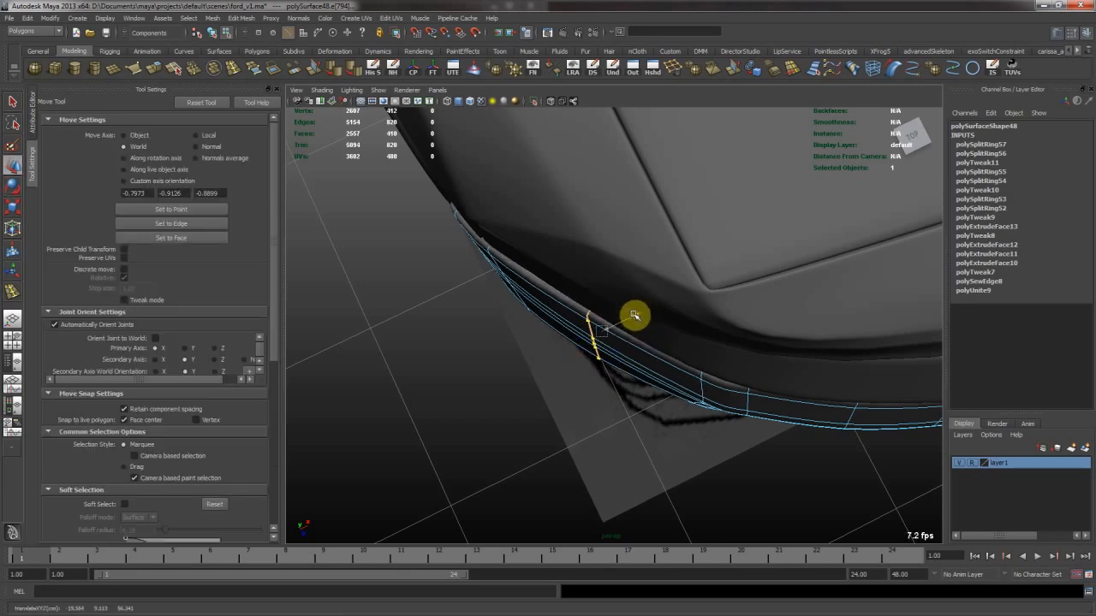
Return to object mode, review the smoothed front end from several angles and save the scene
key("F8")
left_click(503, 380)
left_click_drag(505, 381, 701, 294, "alt")
right_click_drag(701, 294, 496, 282, "alt")
left_click_drag(497, 282, 762, 316, "alt")
right_click_drag(763, 316, 719, 314, "alt")
middle_click_drag(718, 313, 677, 310, "alt")
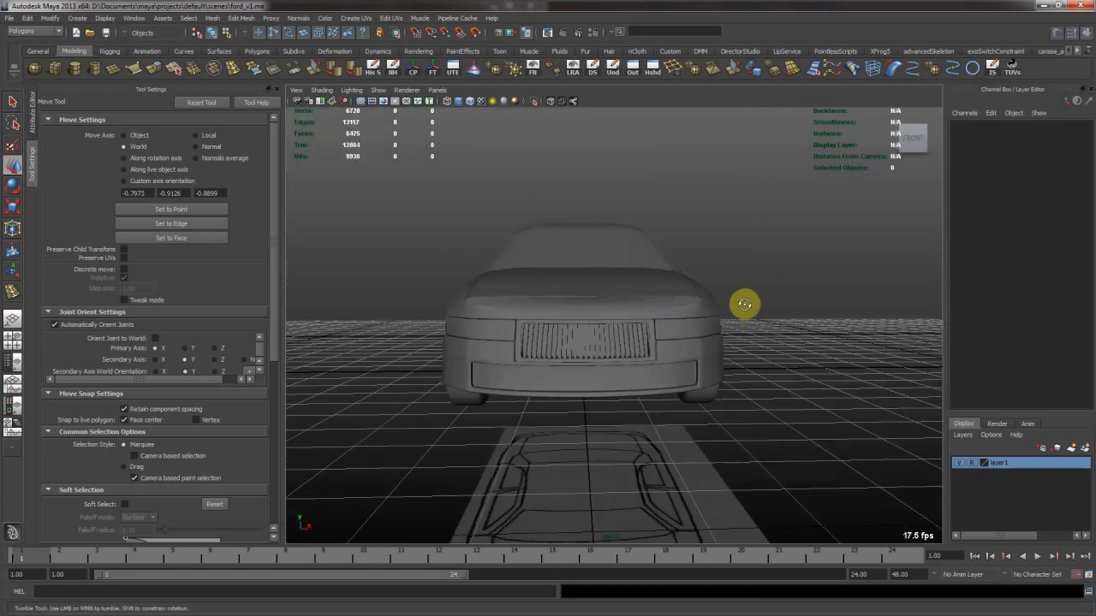
left_click_drag(743, 303, 641, 303, "alt")
mouse_move(641, 303)
right_mouse_down("alt")
mouse_move(602, 318)
mouse_move(631, 311)
right_mouse_up("alt")
left_click_drag(631, 311, 711, 365, "alt")
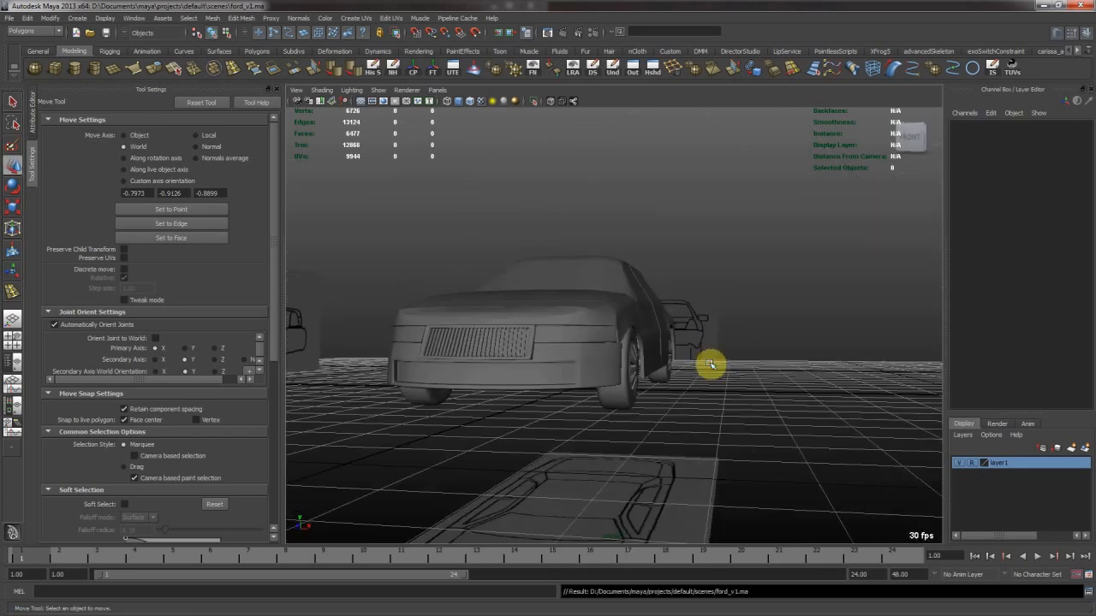
Create a default-size polygon cylinder in the side view near the car's front end, with grid snapping
left_click_drag(505, 340, 616, 304, "alt")
left_click(77, 75)
key("space")
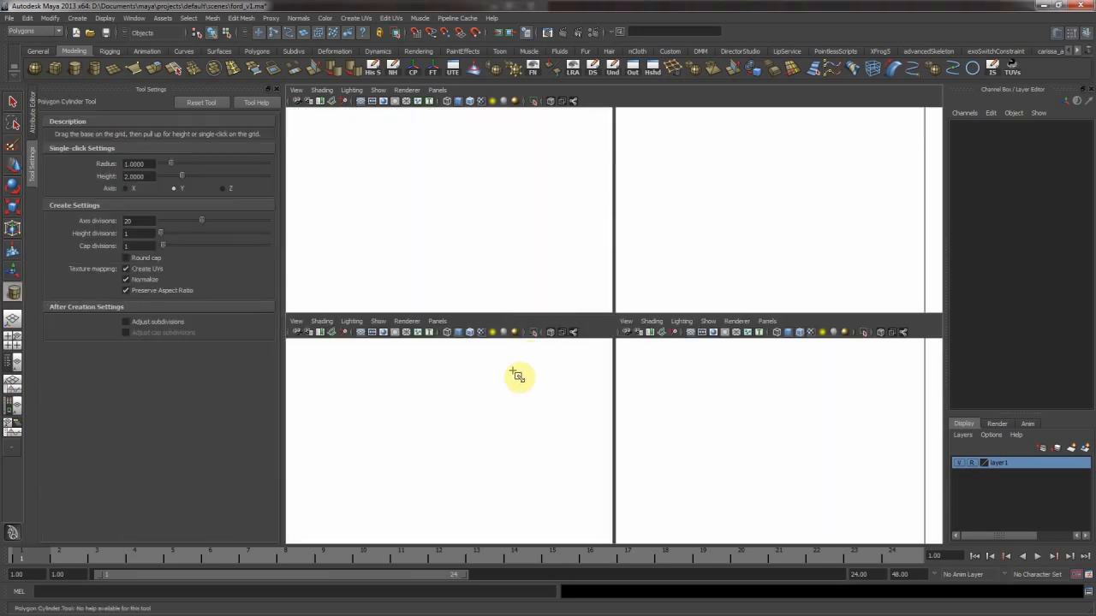
key("space")
right_click_drag(648, 385, 462, 306, "alt")
middle_click_drag(462, 307, 625, 375, "alt")
key("x")
left_click(575, 325)
key("space")
key("space")
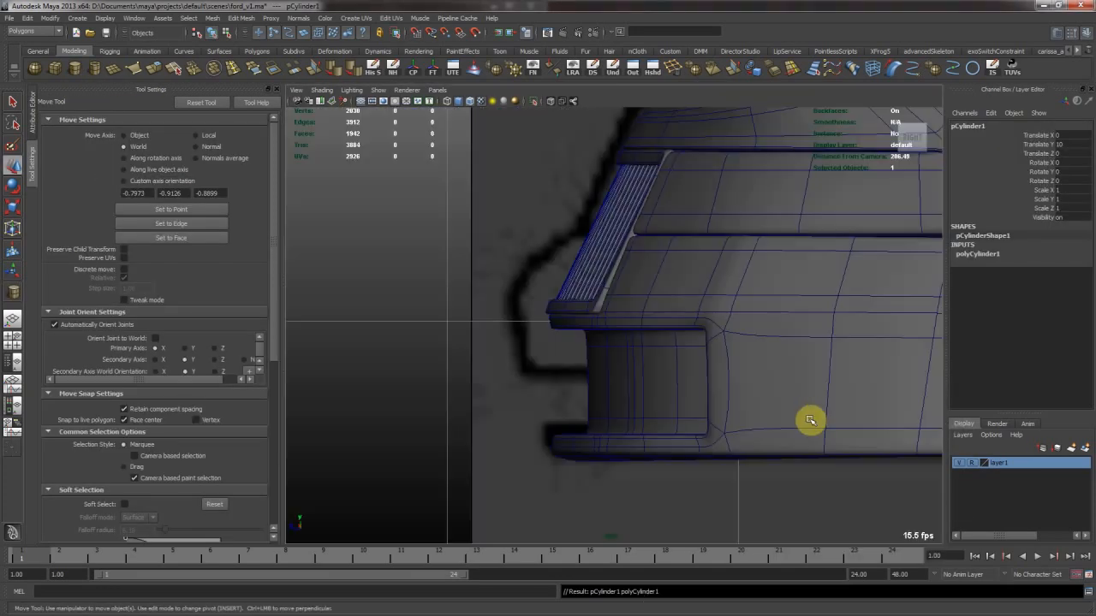
Move the cylinder up and forward to the upper edge of the grille in the side view
middle_click_drag(462, 253, 427, 278)
scroll(457, 247, "down", 4)
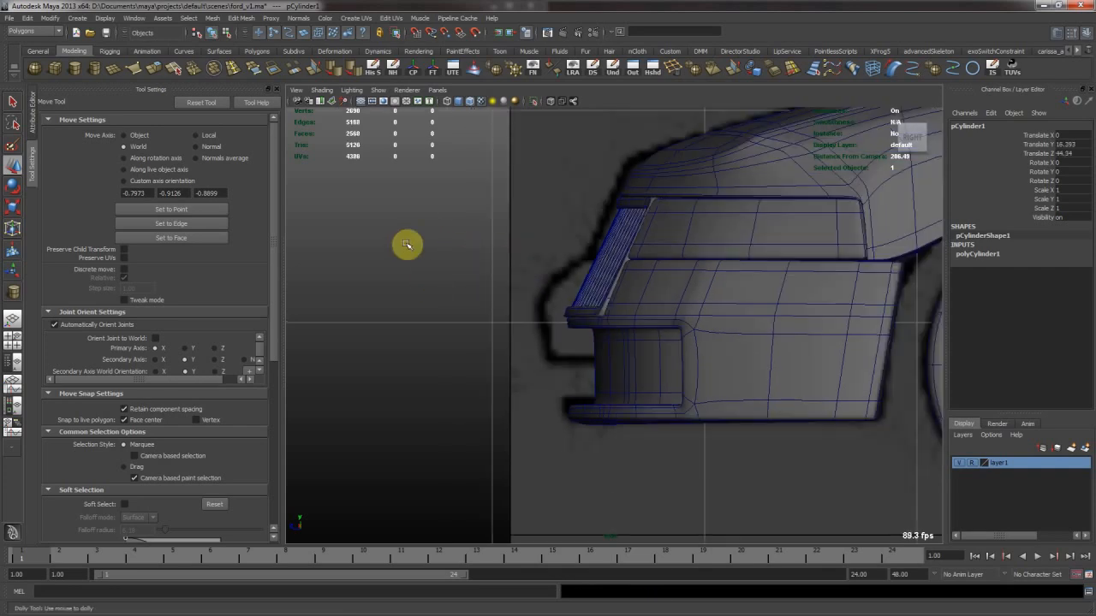
key("x")
middle_click_drag(744, 280, 605, 294)
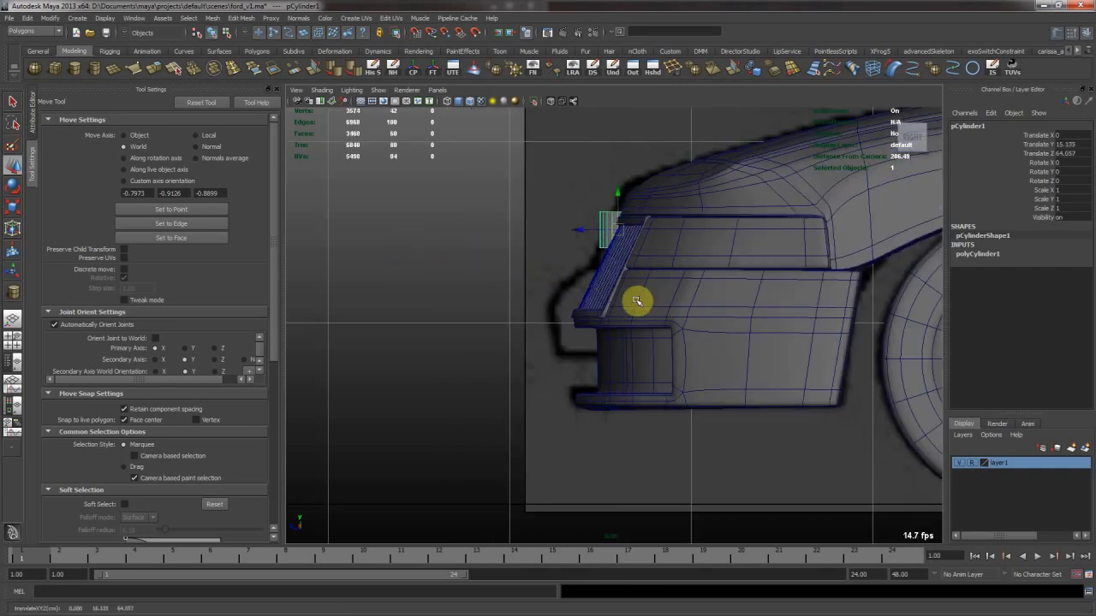
Rotate the cylinder about 65 degrees around X and place it against the sloping grille slats
key("f")
right_click_drag(677, 300, 565, 257, "alt")
key("e")
left_click_drag(657, 366, 688, 359)
key("w")
middle_click_drag(694, 283, 691, 320)
key("e")
key("w")
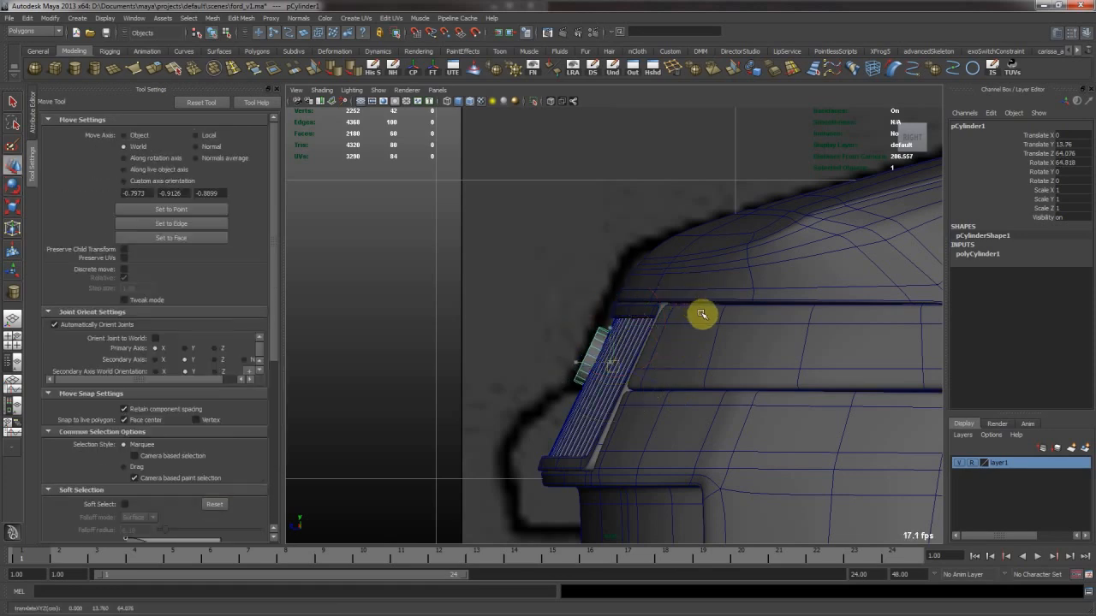
Flatten the cylinder to a Y scale of 0.133 and slide the disc outward along its own object axis
key("space")
key("space")
key("f")
right_click_drag(672, 335, 646, 287, "alt")
key("space")
key("space")
key("f")
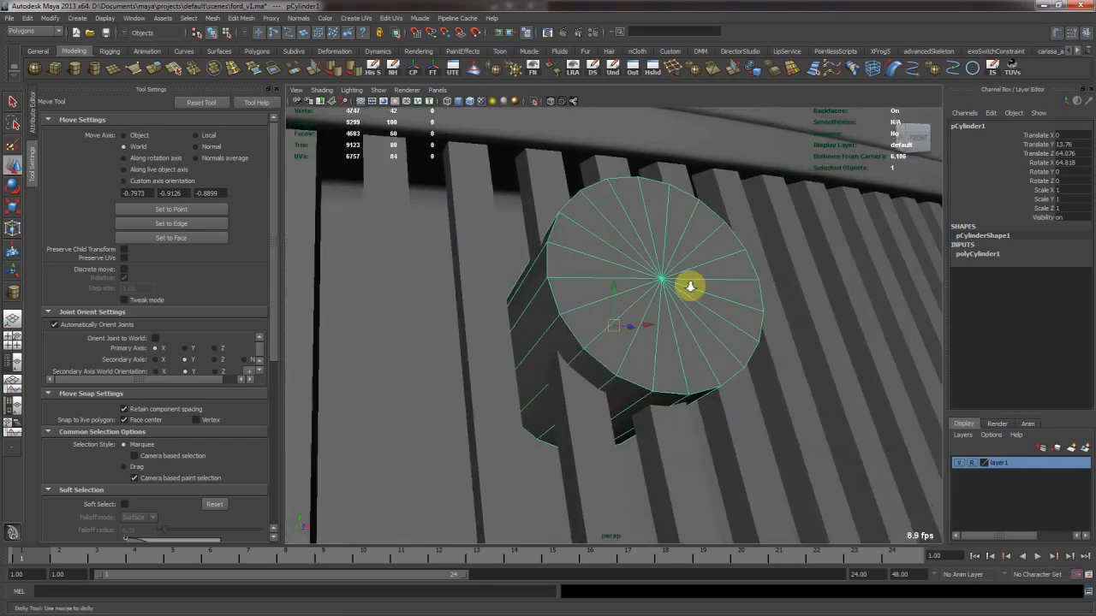
left_click_drag(755, 311, 804, 317, "alt")
right_click_drag(804, 317, 697, 291, "alt")
key("r")
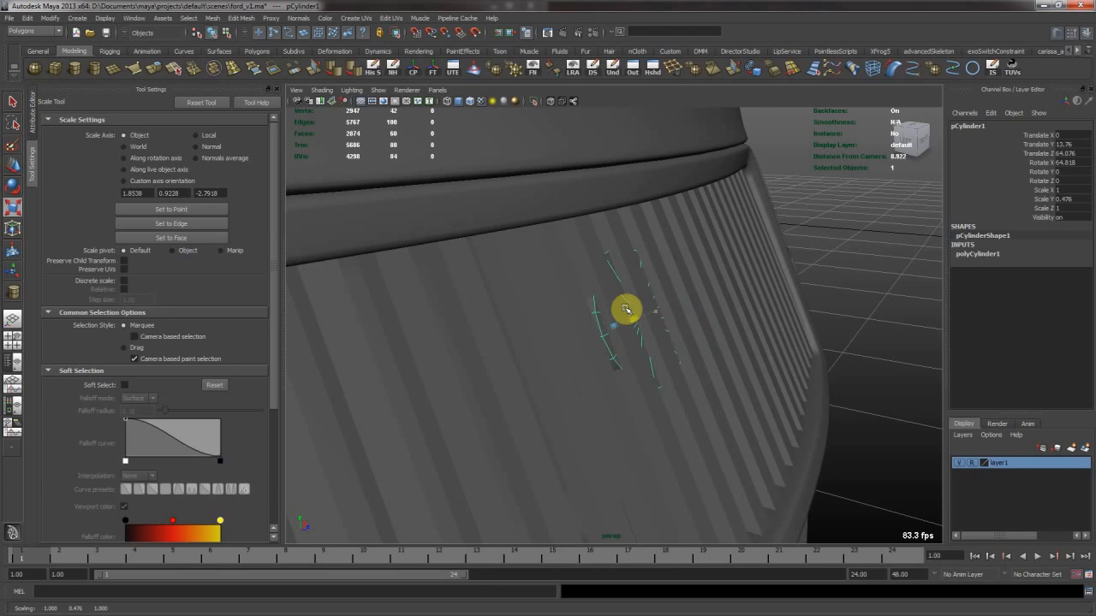
key("w")
left_click(139, 135)
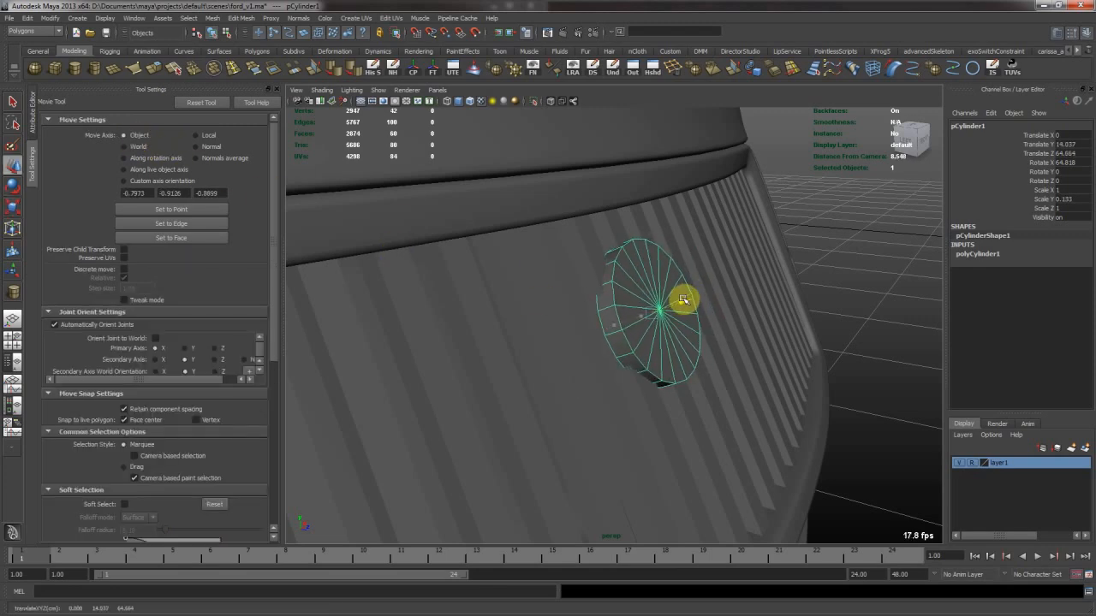
Scale the disc into a wide oval badge with X 1.583, Y 0.211 and Z 0.791
left_click_drag(683, 299, 673, 322, "alt")
key("r")
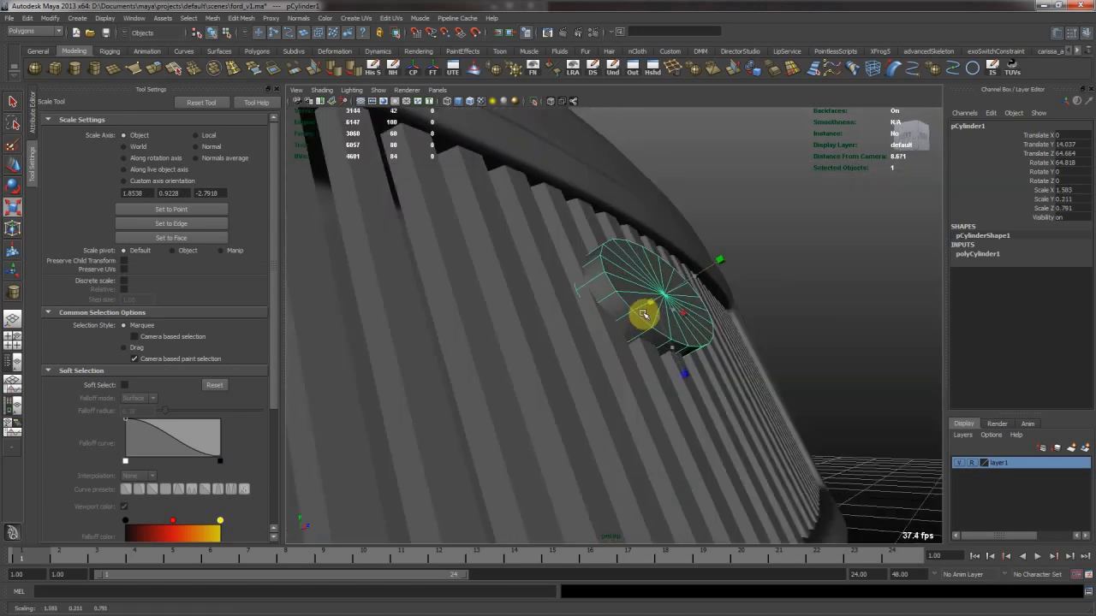
key("w")
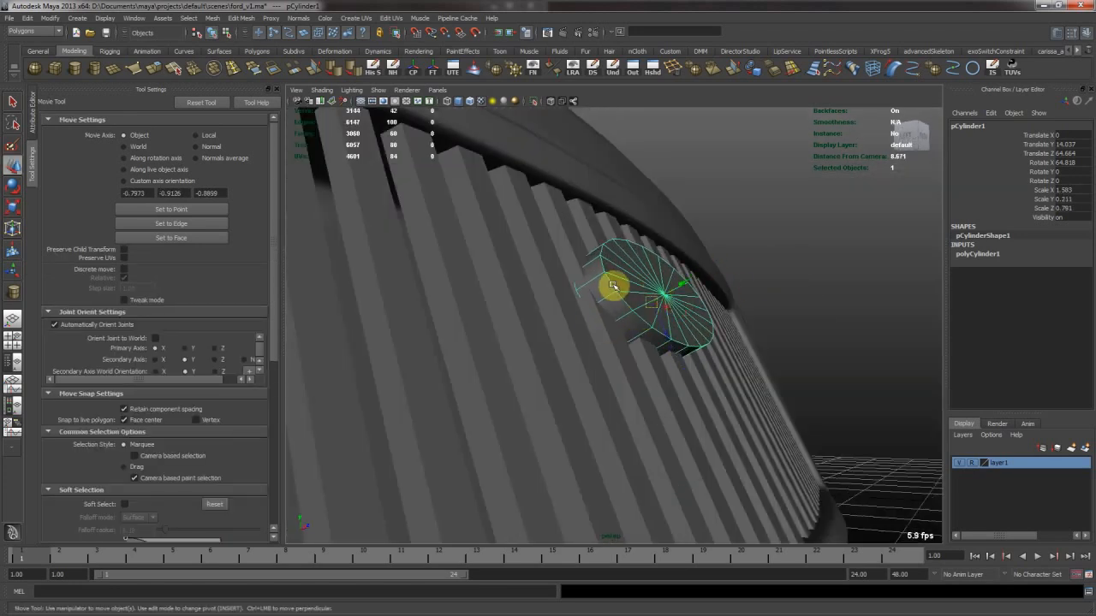
Insert a centred edge loop around the badge's rim and a second one at a relative distance, then return to object mode
key("y")
left_click(244, 67)
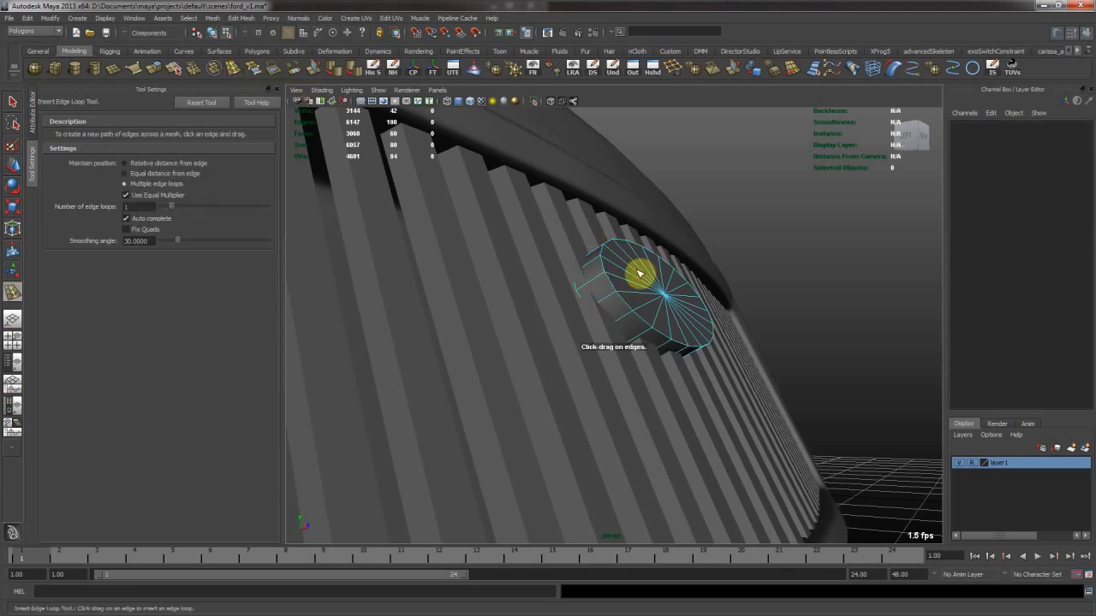
left_click(602, 274)
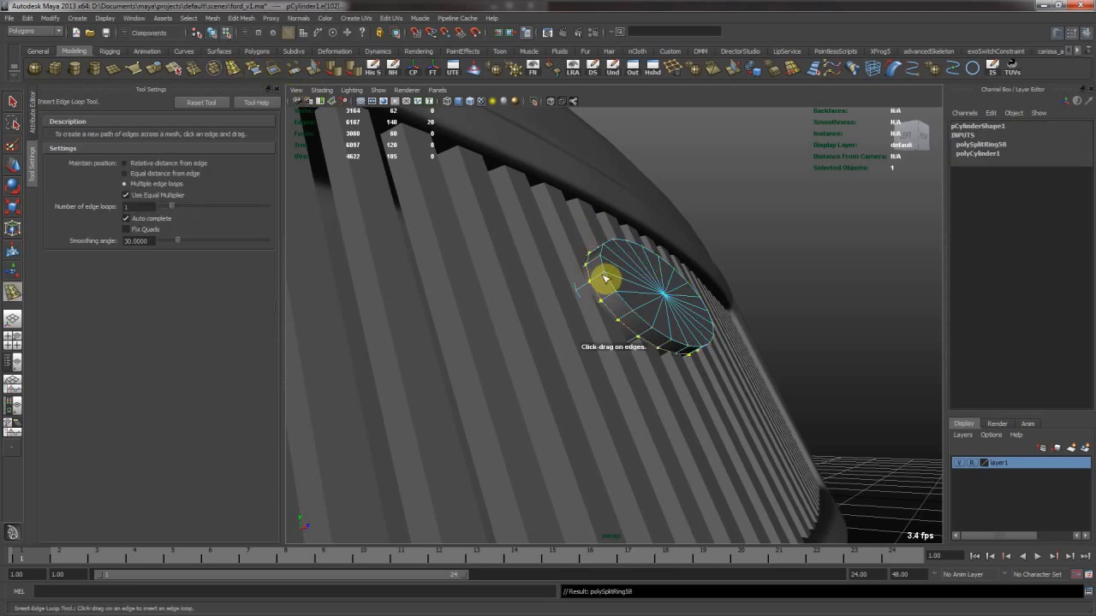
left_click(175, 164)
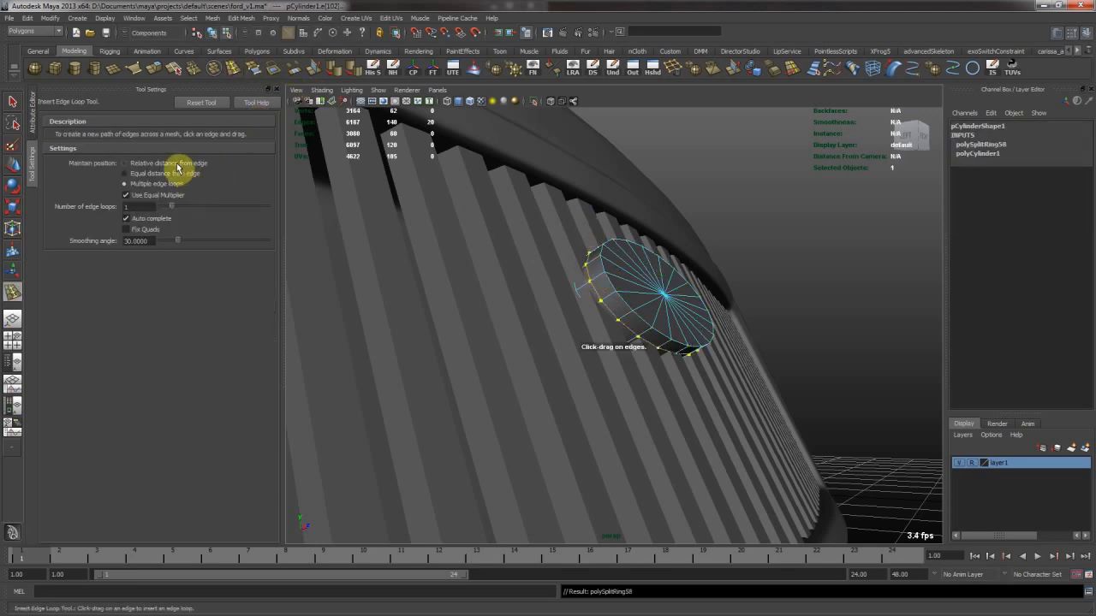
left_click(601, 278)
key("w")
key("F8")
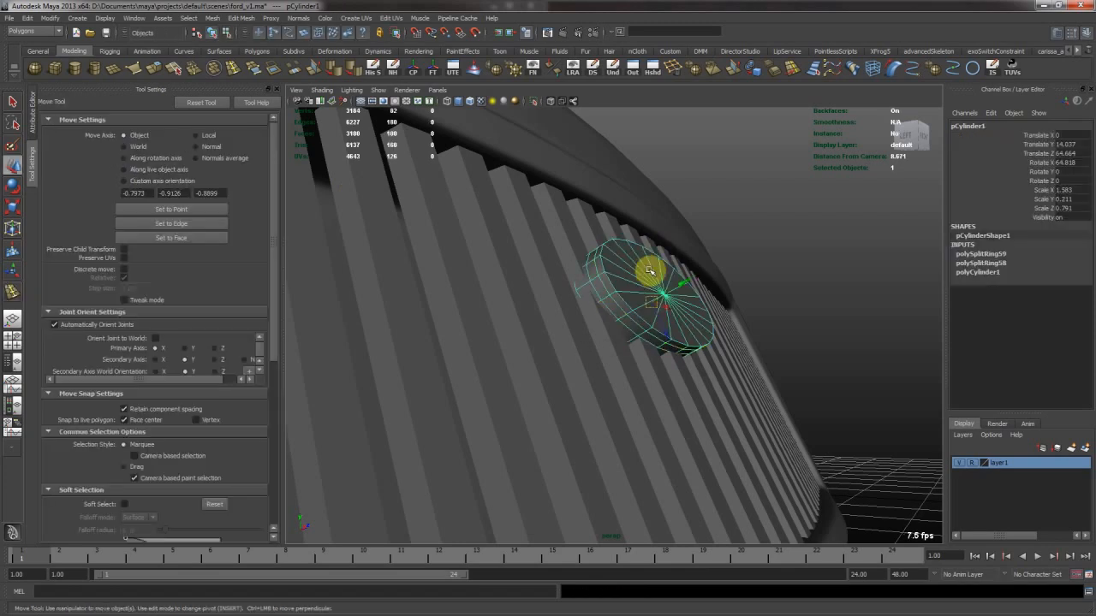
Examine the oval badge on the grille and the underside of the front bumper from several angles
left_click(808, 262)
right_click_drag(809, 262, 667, 287, "alt")
left_click_drag(667, 287, 609, 266, "alt")
middle_click_drag(630, 318, 557, 286, "alt")
left_click_drag(662, 301, 560, 317, "alt")
middle_click_drag(560, 317, 677, 310, "alt")
right_click_drag(433, 303, 600, 306, "alt")
left_click_drag(633, 308, 569, 364, "alt")
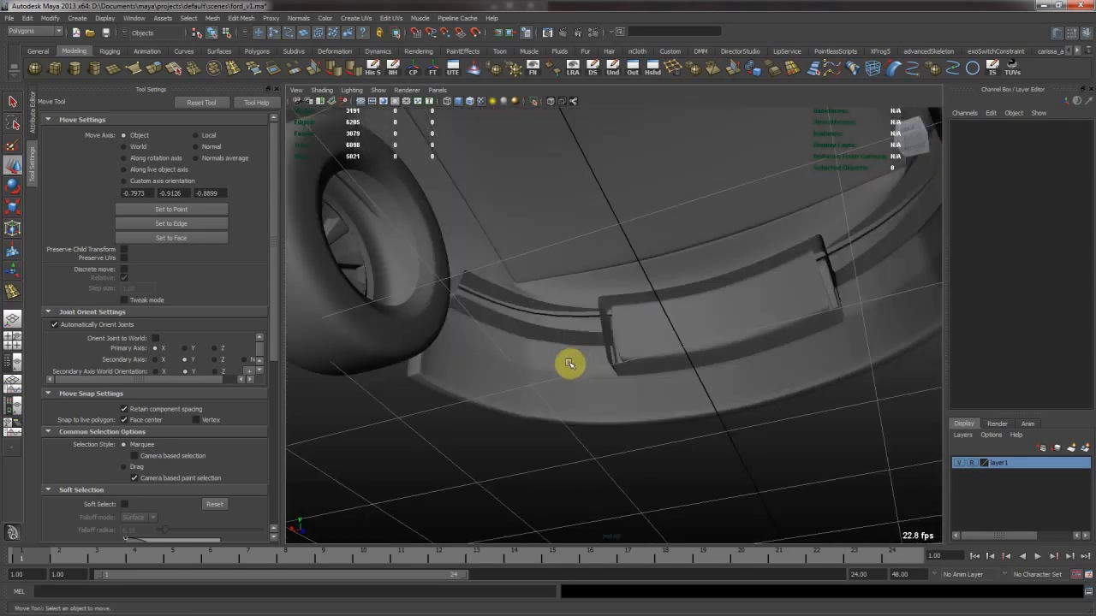
Display the front bumper unsmoothed and inspect the lengthwise edges running along its middle
left_click(570, 364)
key("1")
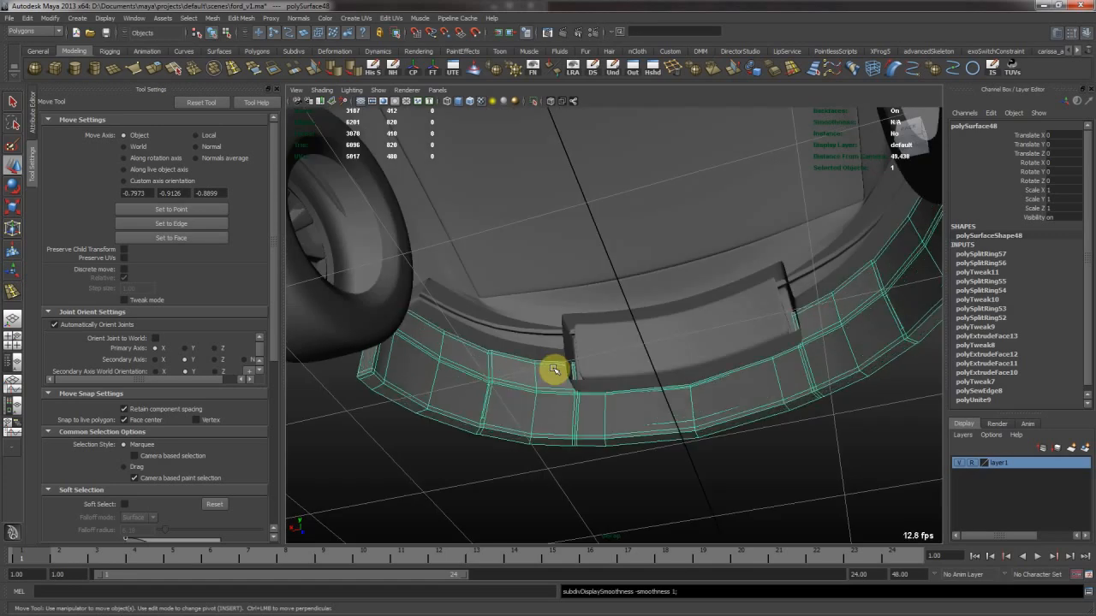
left_click_drag(553, 369, 520, 368, "alt")
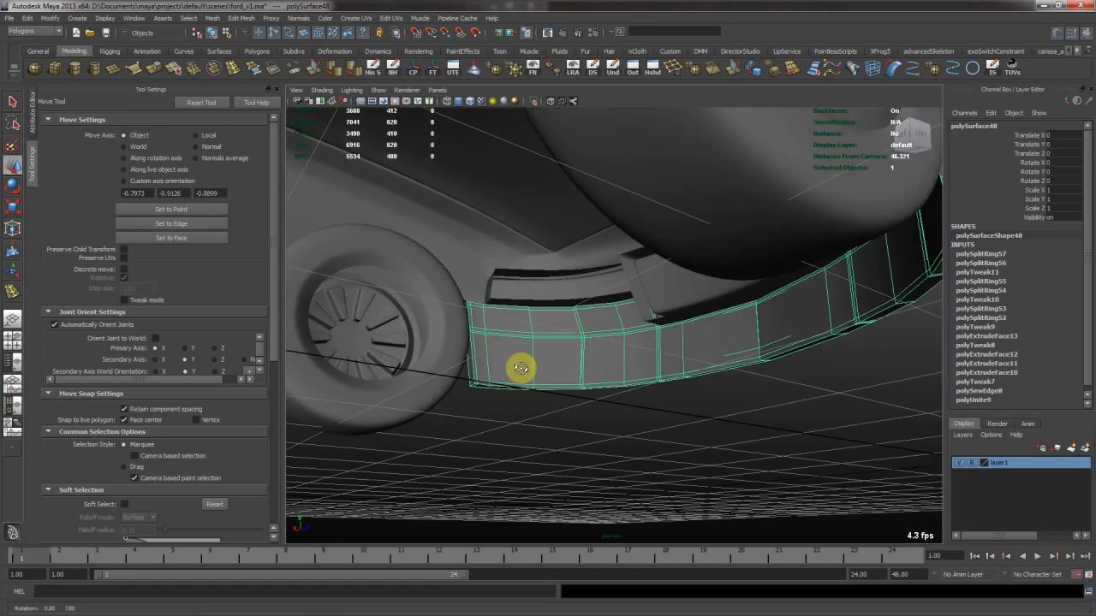
right_click_drag(481, 317, 484, 340)
left_click(483, 320)
left_click_drag(572, 301, 599, 324, "alt")
left_click_drag(526, 298, 751, 332, "alt")
right_click_drag(750, 333, 681, 329, "alt")
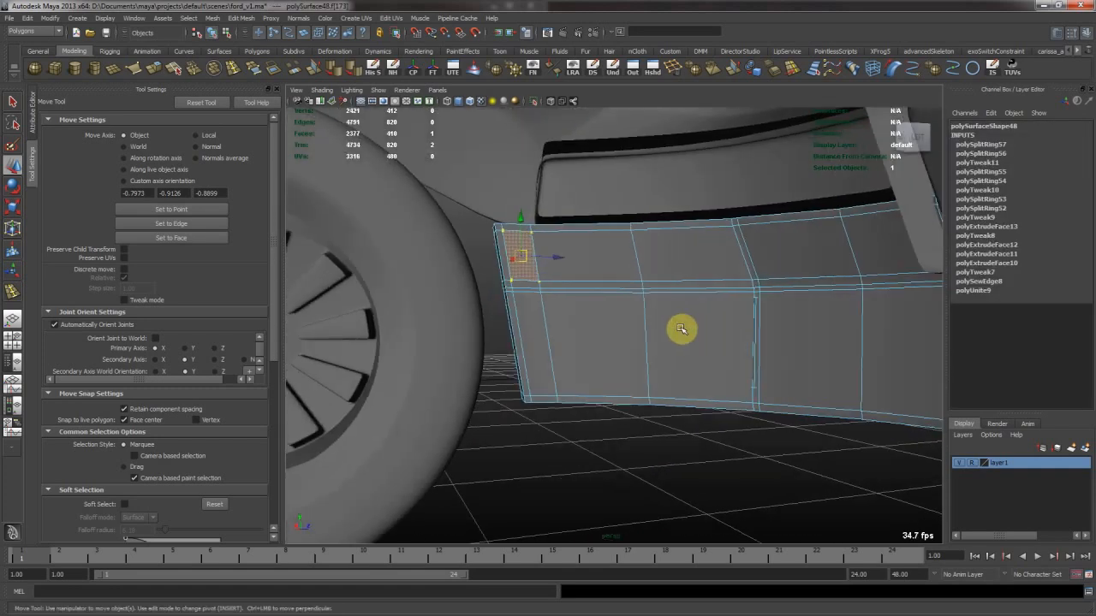
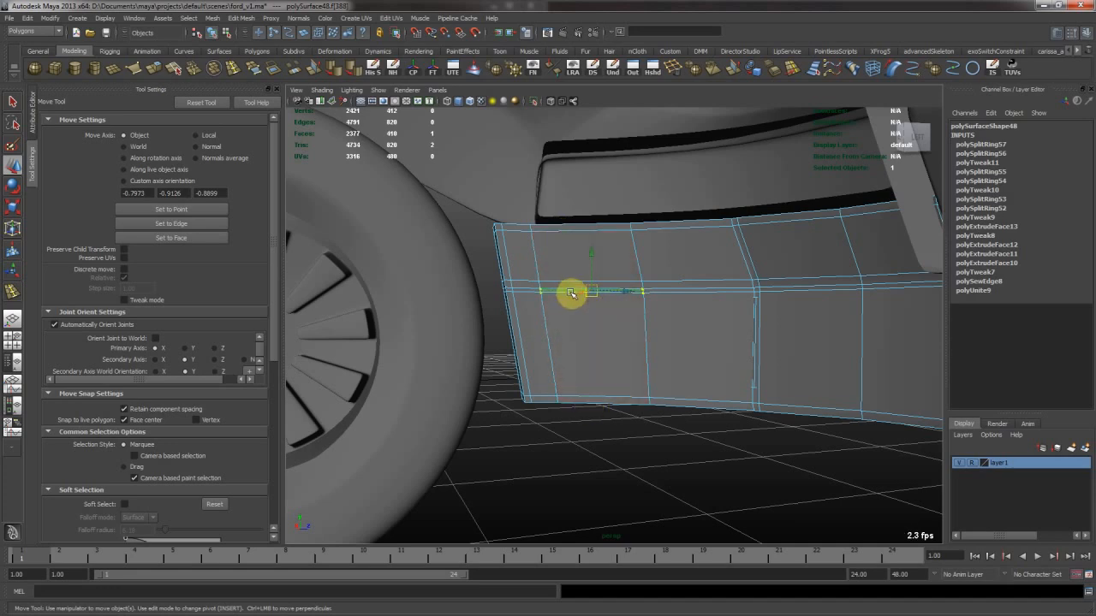
left_click_drag(653, 296, 666, 320, "alt")
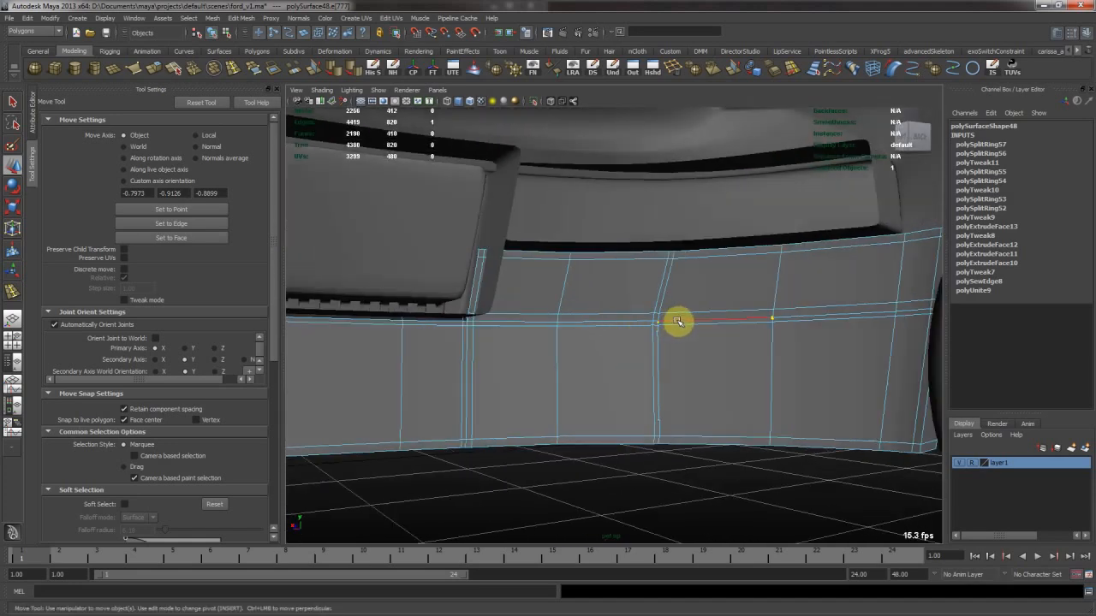
left_click_drag(749, 319, 531, 335, "alt")
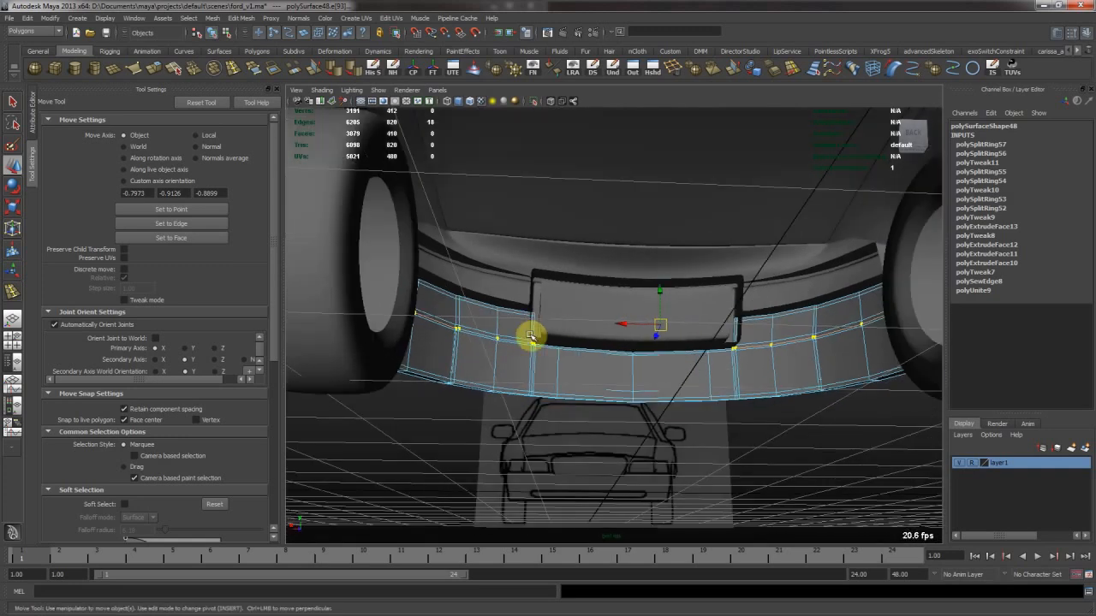
Leave component selection and examine the car's side and rear end
right_click_drag(495, 361, 529, 332)
left_click(456, 438)
left_click_drag(386, 374, 567, 342, "alt")
left_click(554, 257)
left_click(497, 245)
left_click_drag(496, 245, 696, 289, "alt")
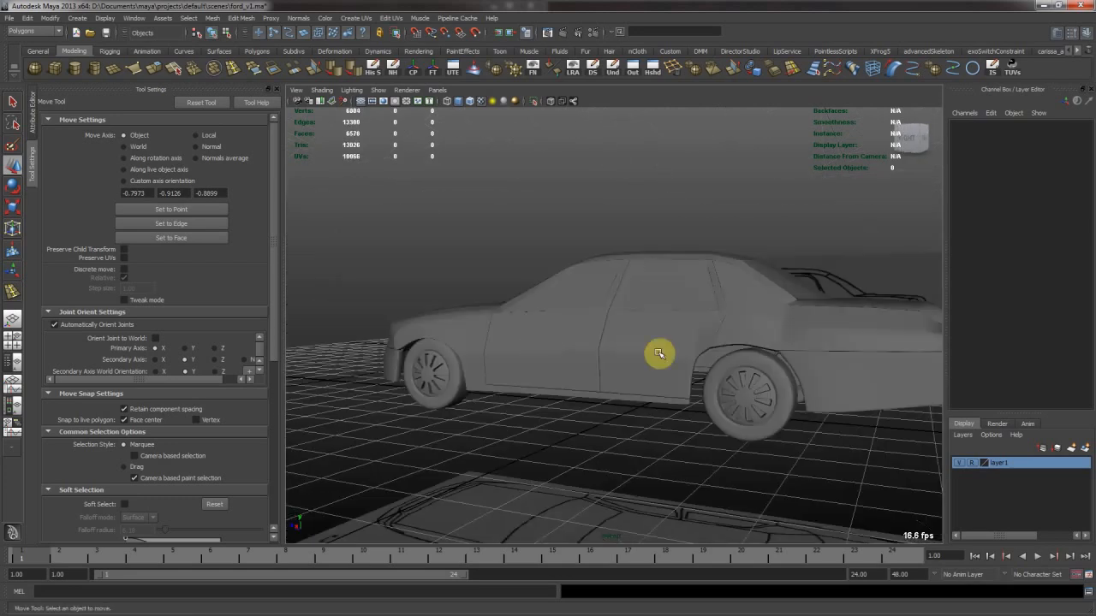
left_click_drag(571, 302, 406, 252, "alt")
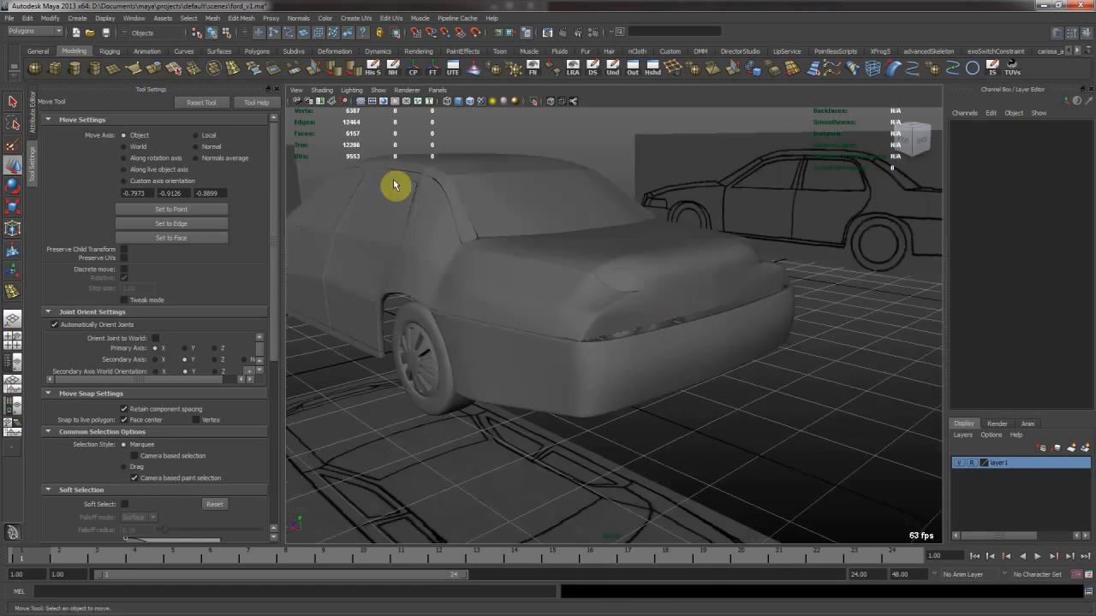
Move the middle rows of vertices at the front bumper's wheel-side end forward to curve it around the wheel arch
key("space")
key("space")
right_click_drag(577, 380, 462, 369, "alt")
middle_click_drag(734, 357, 520, 363, "alt")
right_click_drag(668, 360, 343, 318, "alt")
middle_click_drag(679, 329, 787, 255, "alt")
right_click_drag(479, 377, 675, 362, "alt")
middle_click_drag(676, 362, 551, 399, "alt")
right_click_drag(429, 378, 627, 319, "alt")
left_click(636, 320)
right_click_drag(616, 317, 604, 286)
left_click_drag(654, 343, 613, 284)
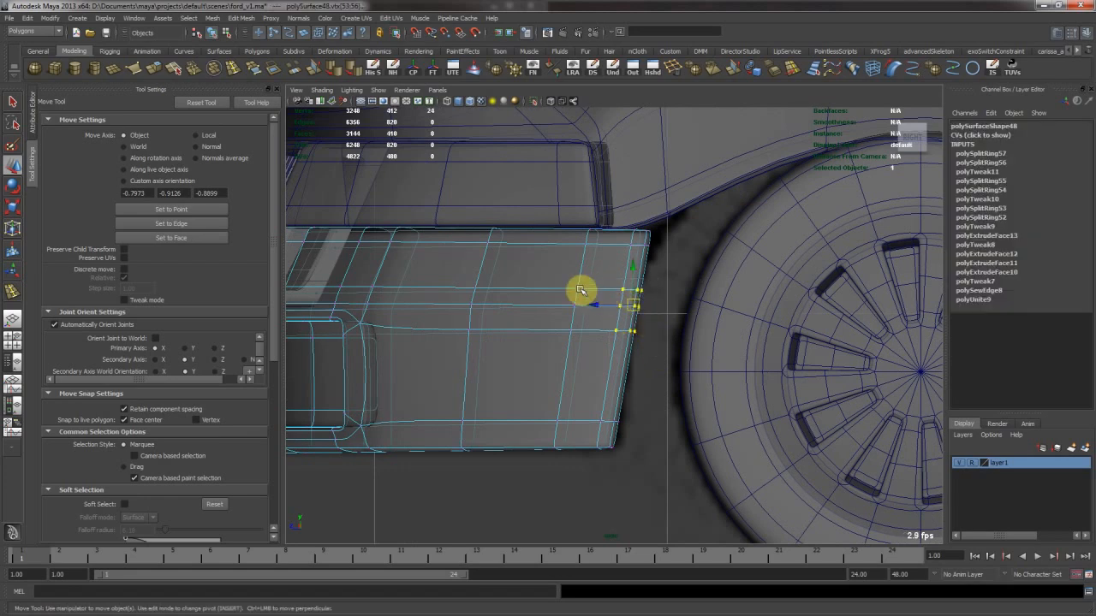
middle_click_drag(595, 324, 570, 304)
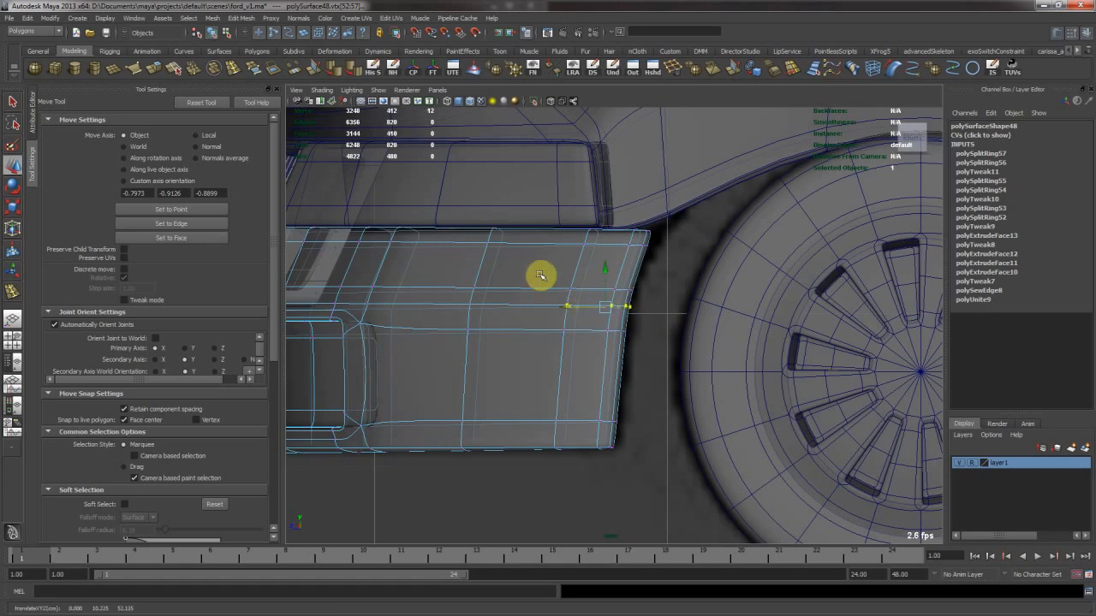
left_click(582, 336)
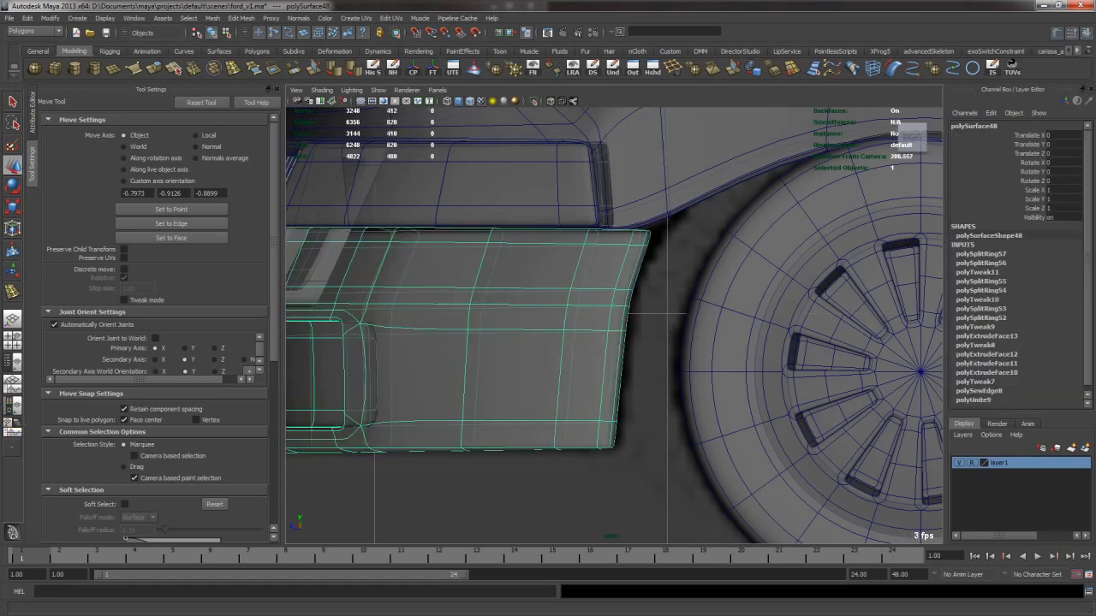
Create a polygon cube in the side view at the rear light area and scale it uniformly to 3.796
right_click_drag(574, 308, 141, 284, "alt")
middle_click_drag(843, 242, 359, 278, "alt")
right_click_drag(360, 278, 670, 279, "alt")
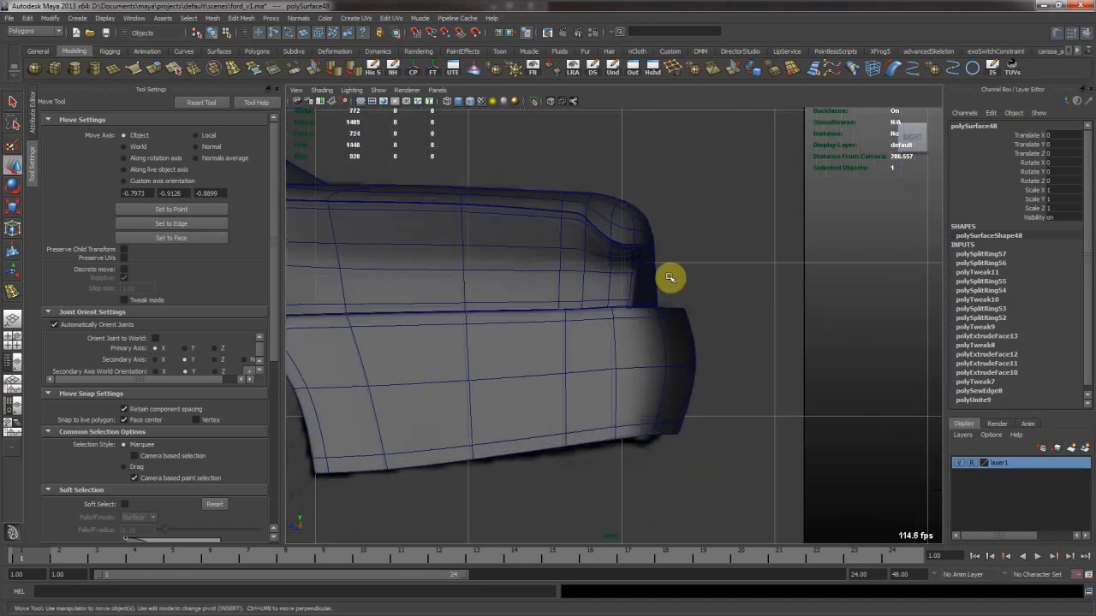
left_click(54, 75)
left_click(604, 254)
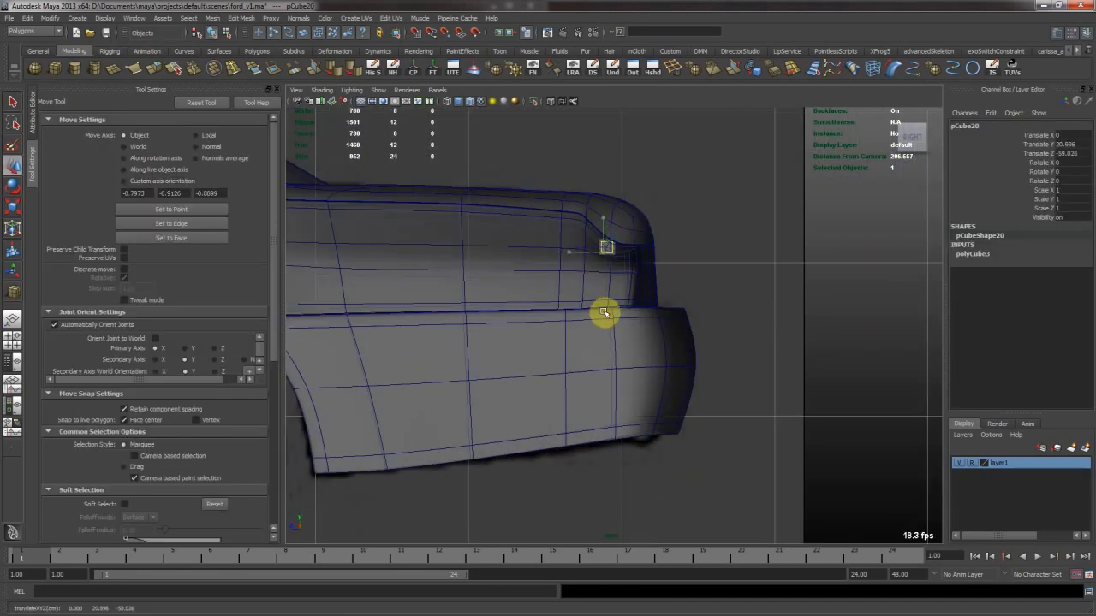
key("r")
middle_click_drag(604, 313, 607, 304)
Turn off the see-through display and move the cube sideways to the car's rear corner at X 17.342
key("space")
key("space")
left_click_drag(770, 213, 595, 319, "alt")
key("w")
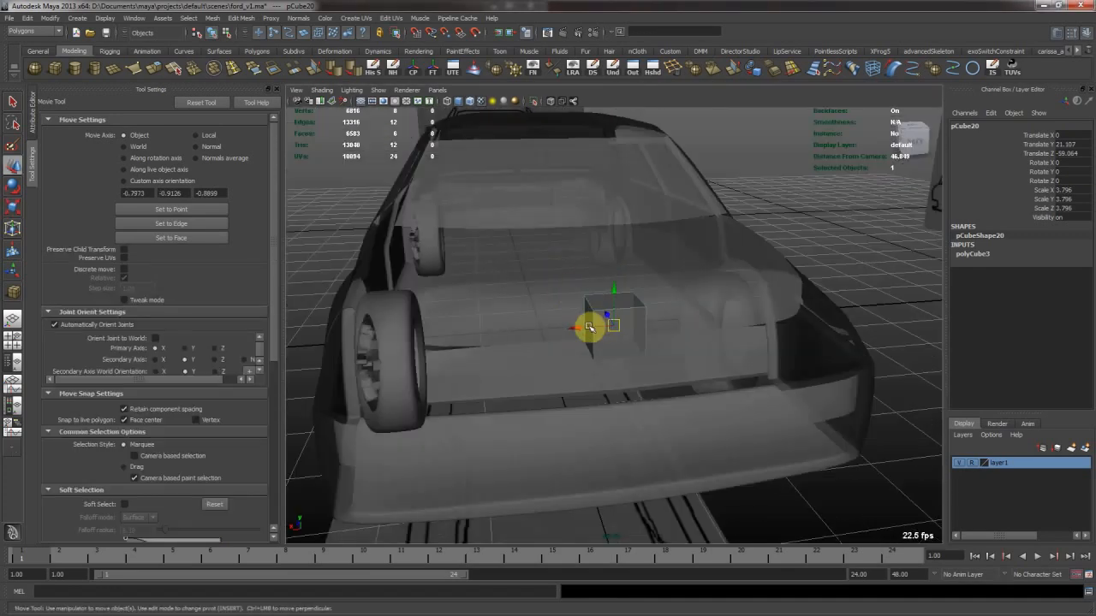
key("alt+a")
left_click_drag(583, 329, 345, 357)
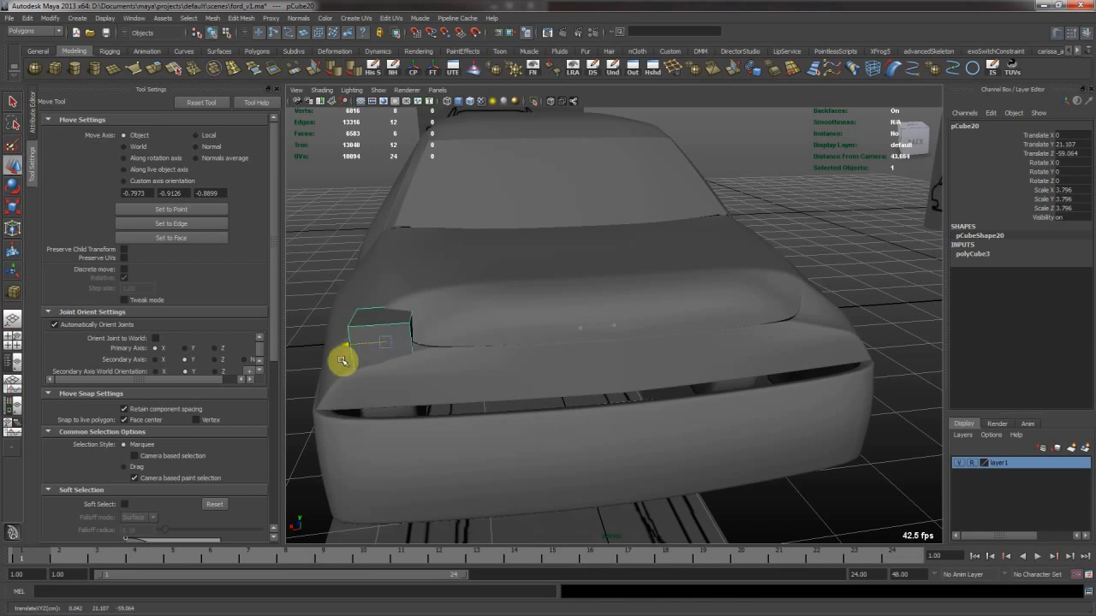
key("f")
left_click_drag(548, 318, 661, 306, "alt")
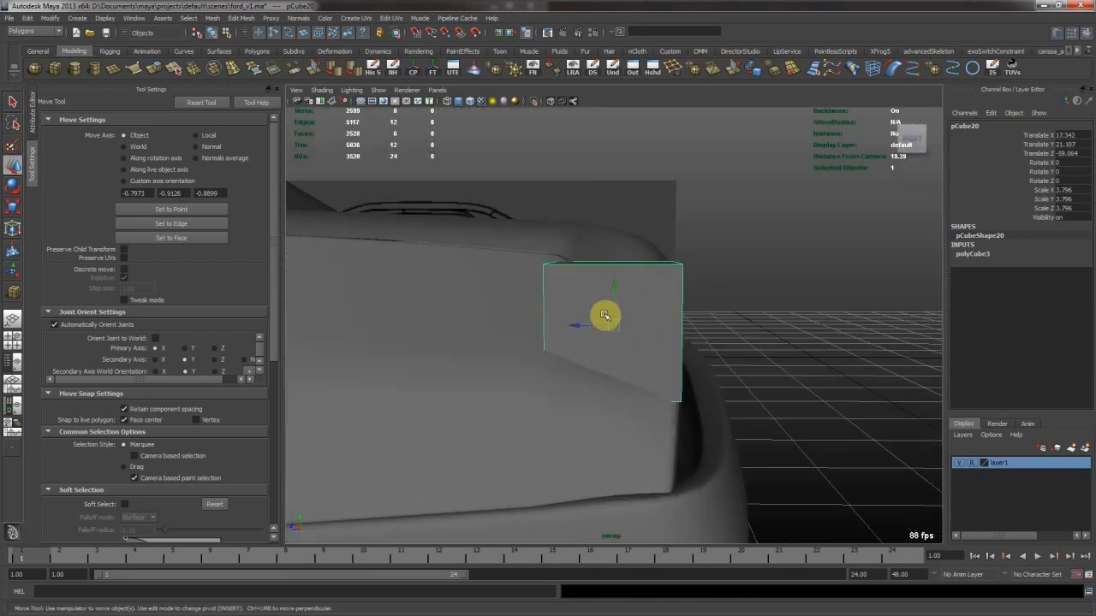
Delete the bottom and inner faces of the cube at the rear corner
key("r")
left_click_drag(655, 337, 604, 316, "alt")
key("F11")
left_click(619, 379)
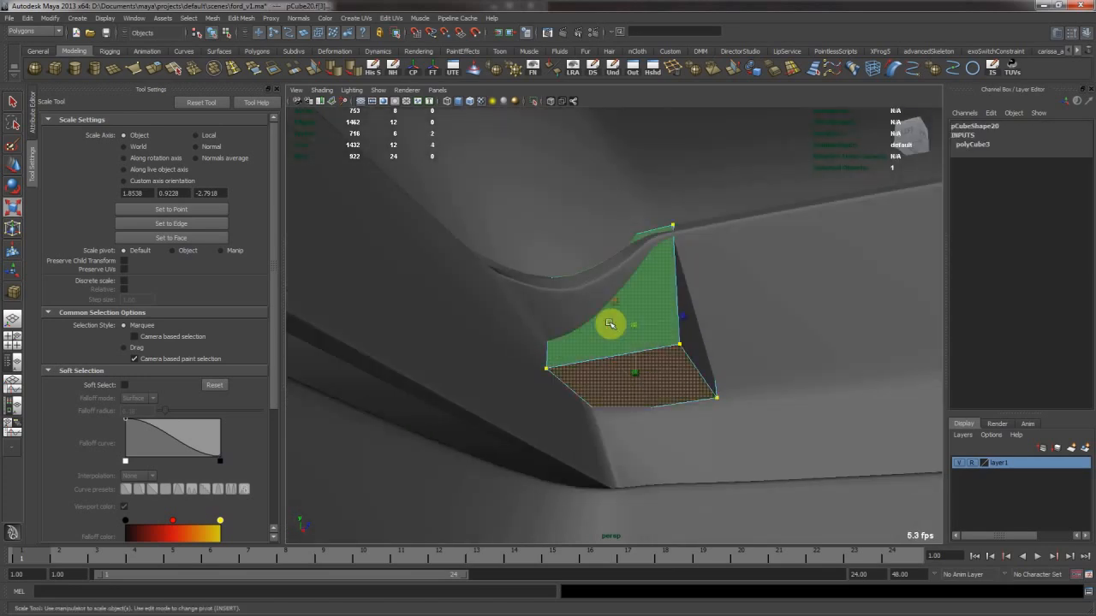
key("Delete")
Display the rear corner cube unsmoothed and delete its face toward the front of the car
left_click_drag(607, 320, 607, 291, "alt")
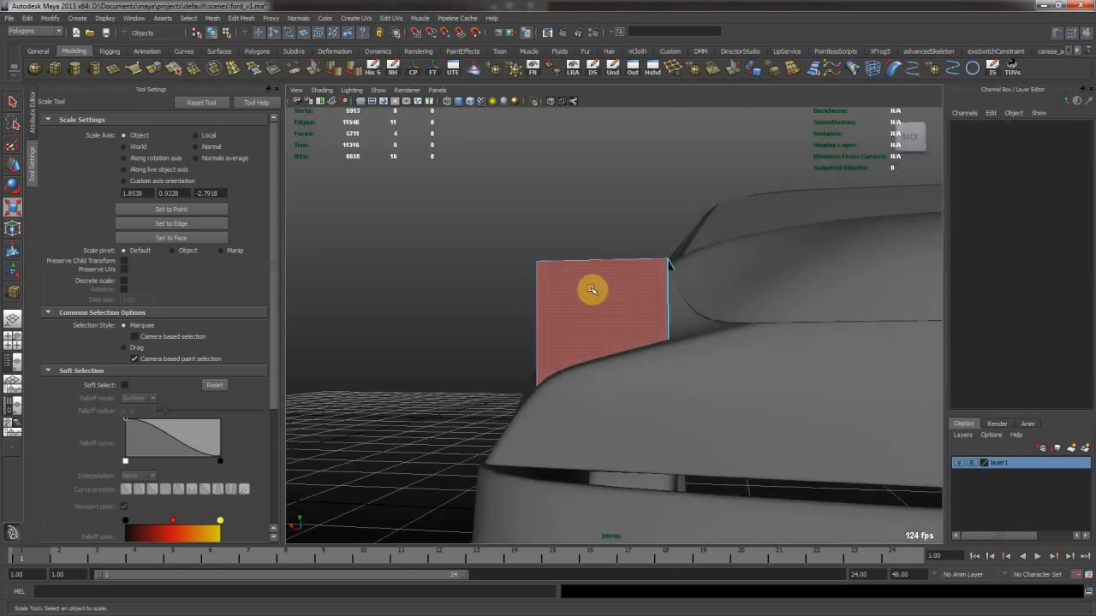
key("F8")
left_click_drag(507, 292, 654, 313, "alt")
key("1")
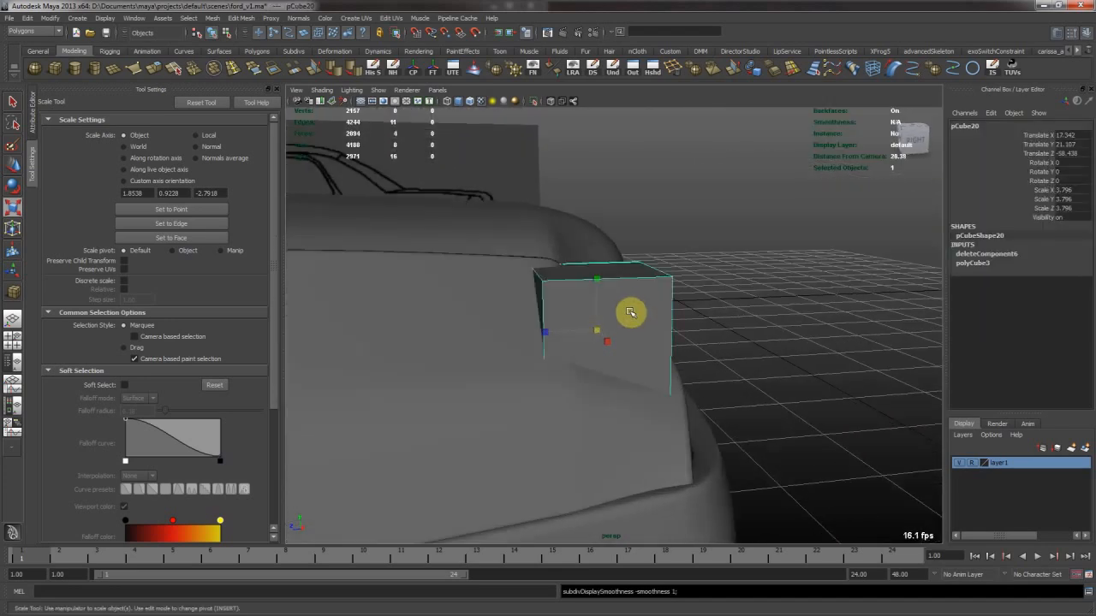
key("F11")
left_click_drag(509, 288, 564, 297, "alt")
left_click(564, 297)
key("Delete")
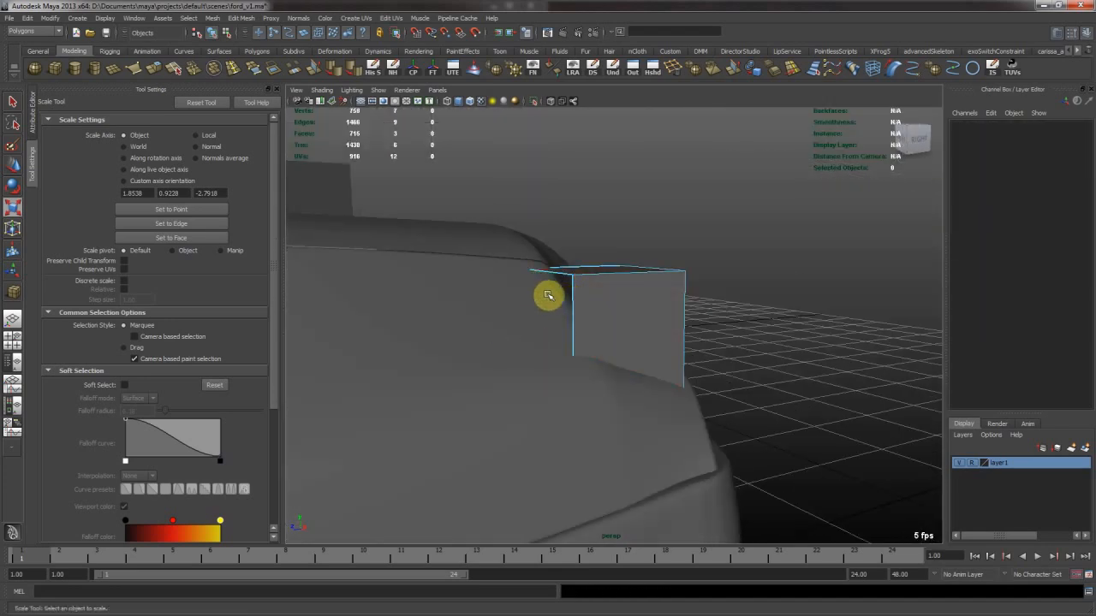
Scale the rear corner cube uniformly to 4.776 so it covers the rear light area
left_click(637, 283)
key("Delete")
left_click_drag(758, 293, 576, 306, "alt")
left_click(575, 306)
left_click_drag(657, 335, 645, 288)
key("w")
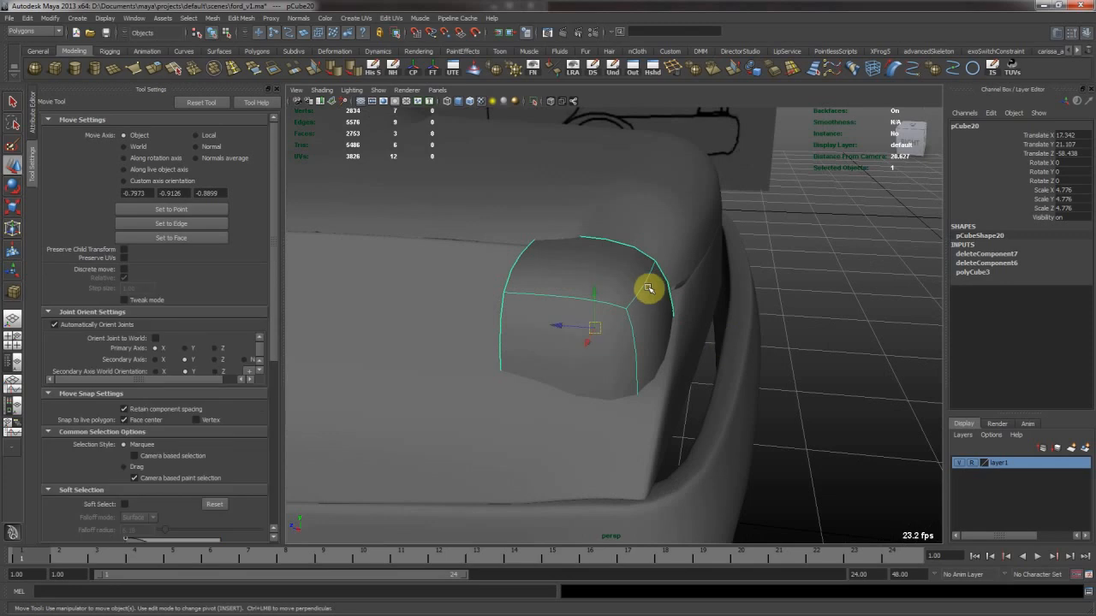
Turn off reflection for moving components and stretch the light's front vertices forward along the car's side
right_click_drag(646, 289, 592, 284)
left_click_drag(592, 283, 625, 420, "alt")
left_click_drag(574, 302, 303, 348)
left_click_drag(648, 337, 699, 386, "alt")
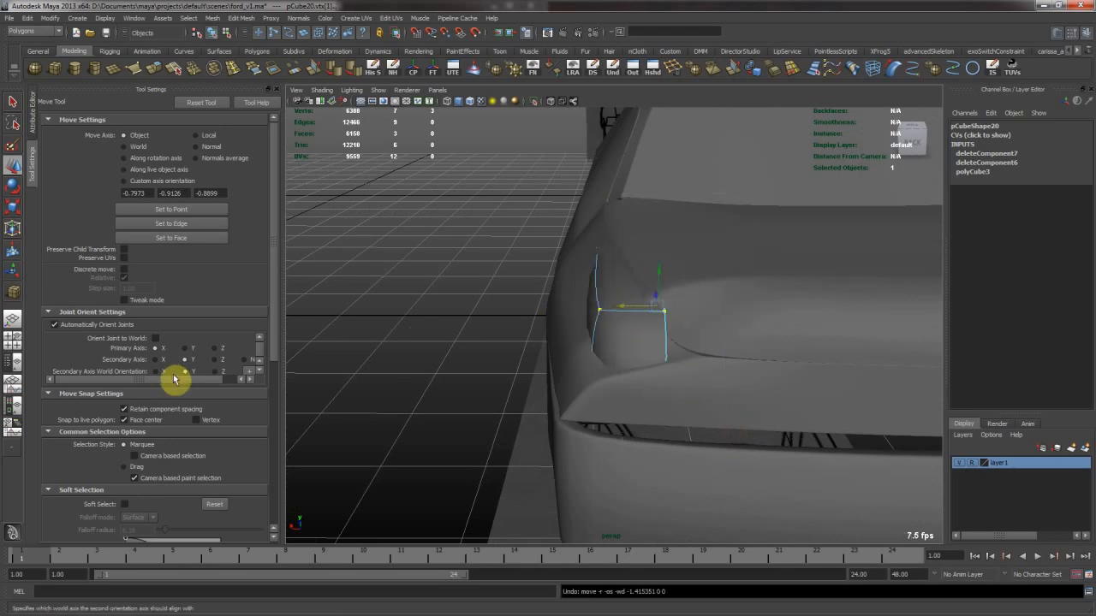
scroll(182, 375, "down", 5)
left_click(124, 473)
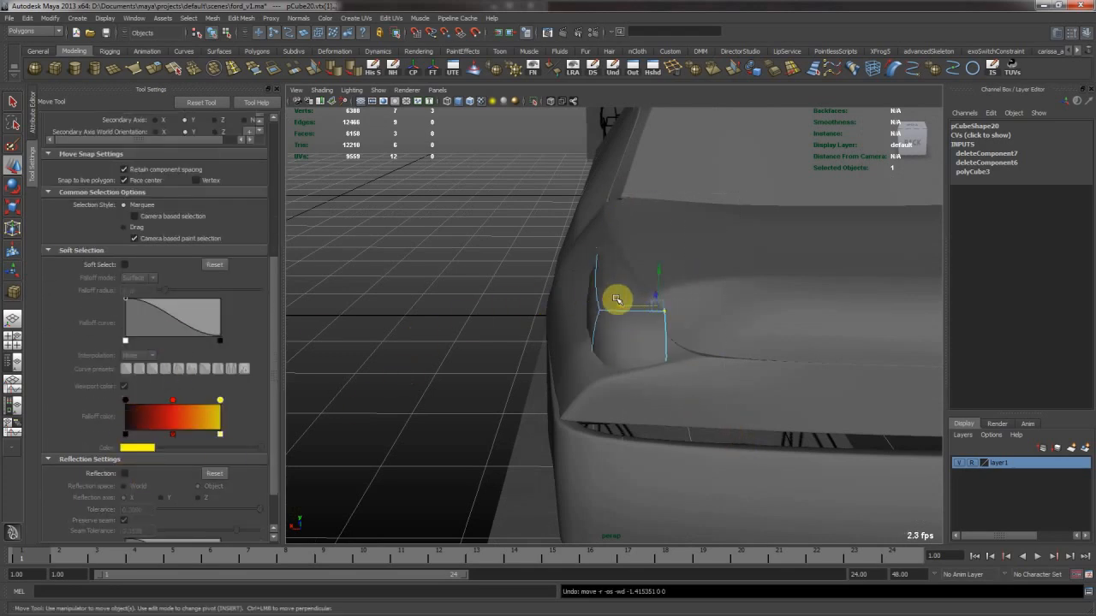
mouse_move(633, 367)
middle_mouse_down()
mouse_move(655, 385)
mouse_move(630, 384)
middle_mouse_up()
left_click_drag(613, 371, 421, 257, "alt")
key("ctrl+z")
key("ctrl+z")
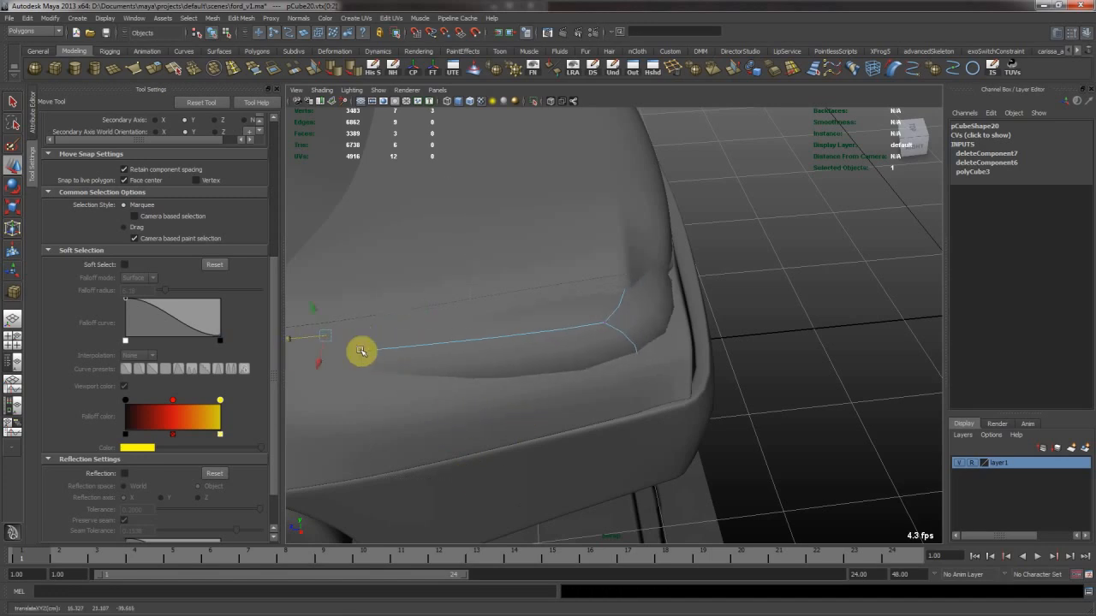
left_click(716, 257)
Select the rear light's front vertices and move them back toward the car's rear corner
left_click_drag(665, 286, 628, 274, "alt")
scroll(567, 264, "down", 5)
scroll(629, 278, "down", 4)
scroll(552, 304, "down", 4)
left_click_drag(504, 299, 441, 322, "alt")
scroll(709, 371, "up", 5)
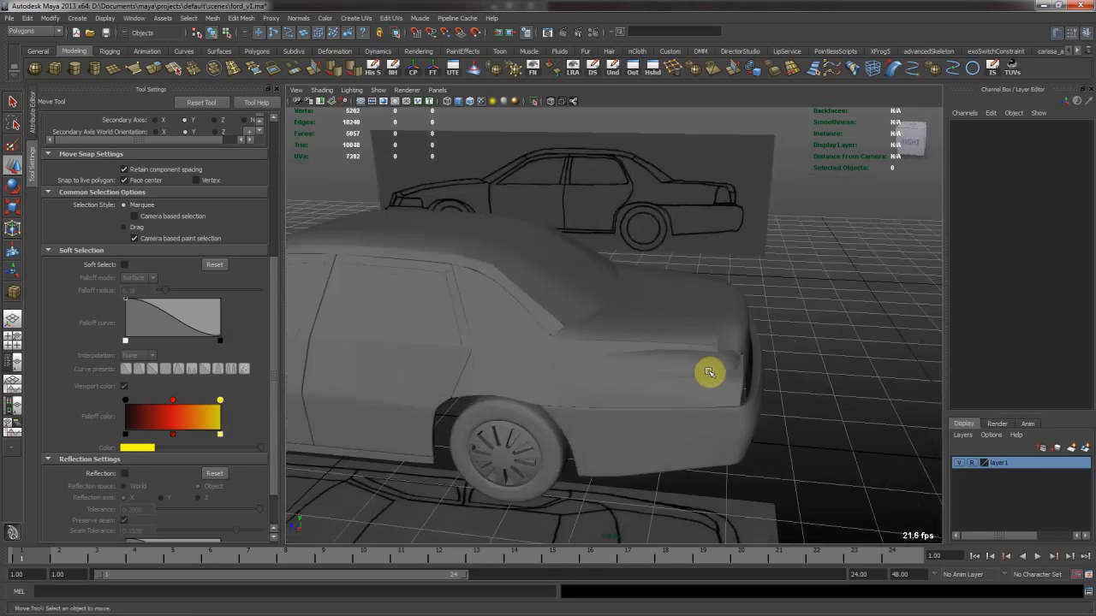
left_click(710, 371)
key("f")
scroll(728, 366, "down", 3)
left_click_drag(727, 366, 677, 345, "alt")
right_click_drag(623, 327, 568, 326)
left_click_drag(411, 226, 589, 425)
middle_click_drag(621, 358, 774, 349)
Lower the rear light's bottom vertices toward the bumper and display the light smoothed
left_click_drag(766, 345, 699, 318, "alt")
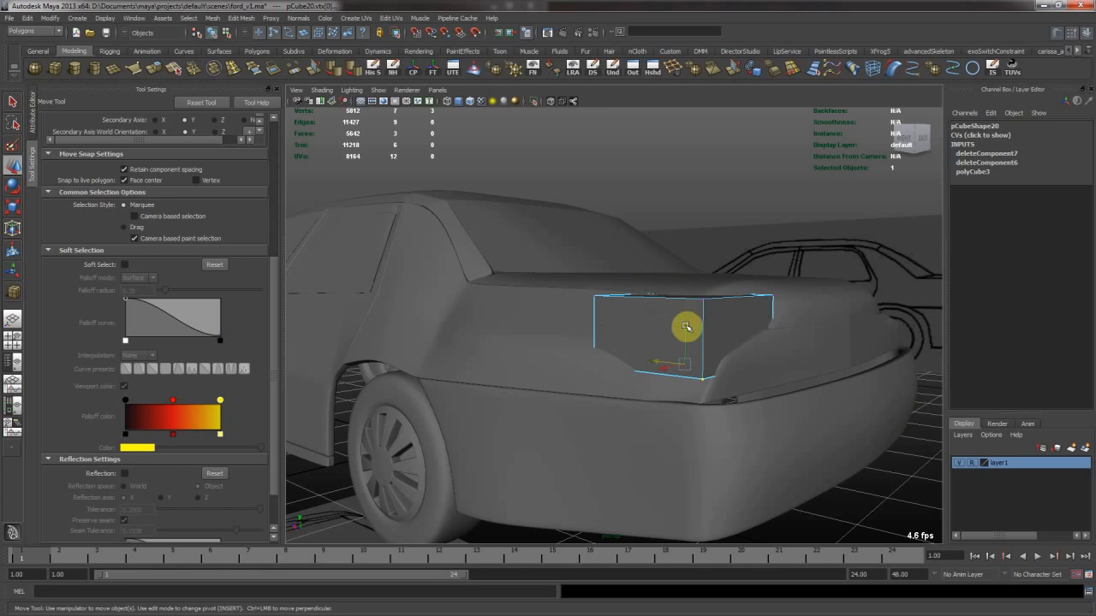
left_click_drag(685, 337, 636, 276, "alt")
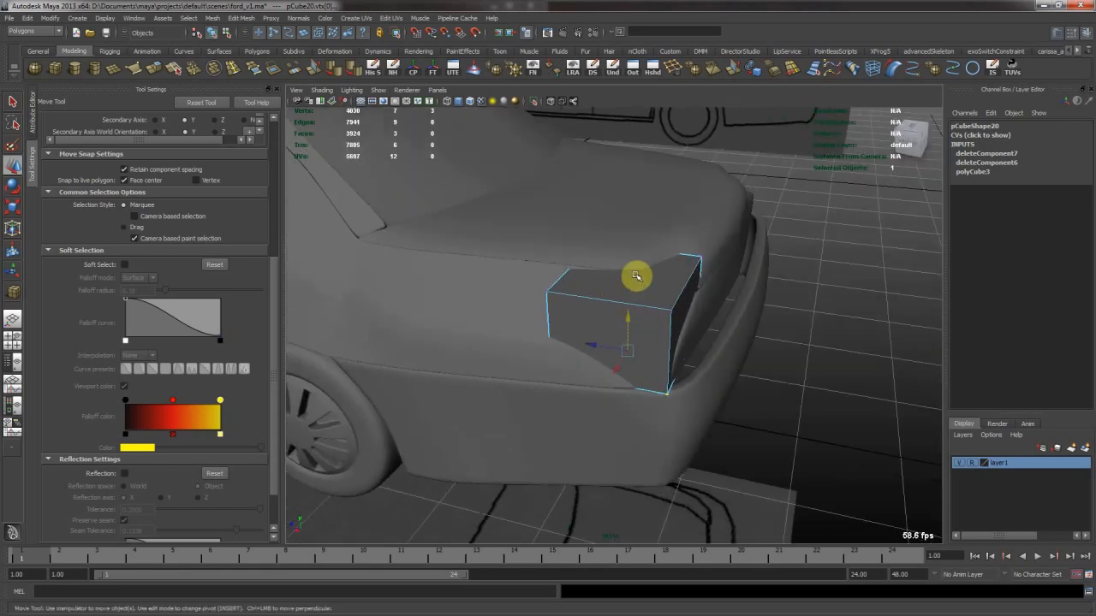
key("F8")
key("3")
left_click(812, 351)
left_click_drag(604, 321, 587, 391, "alt")
Display the rear side panel unsmoothed, move its horizontal edges beside the light vertically, and smooth the panel again
left_click(600, 316)
key("1")
right_click_drag(614, 375, 619, 335)
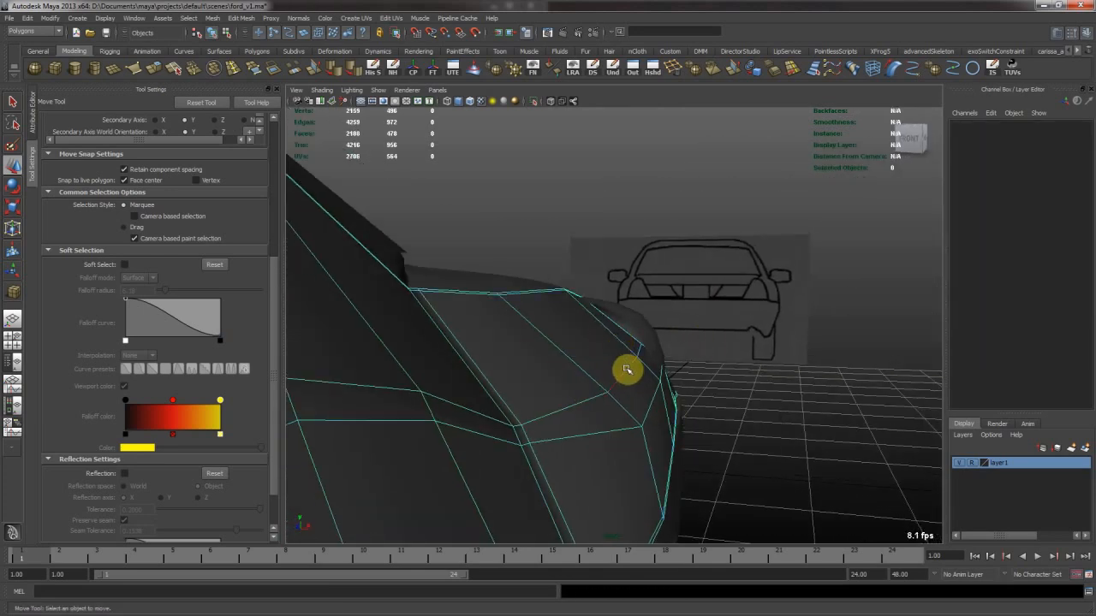
left_click(626, 369)
left_click_drag(660, 350, 483, 352, "alt")
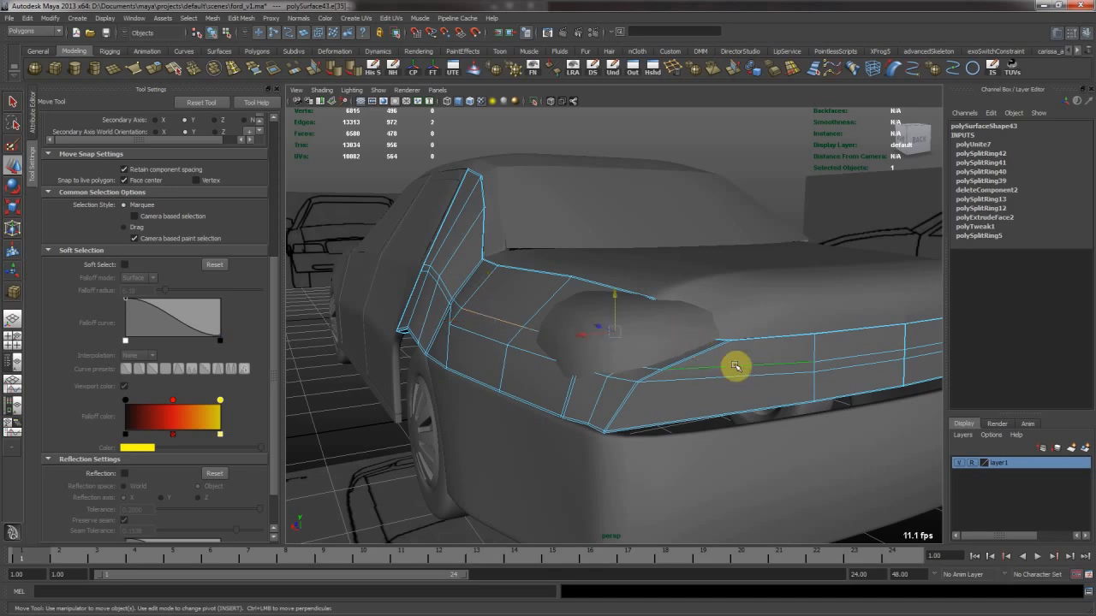
left_click_drag(617, 299, 582, 325)
mouse_move(582, 325)
middle_mouse_down("alt")
mouse_move(521, 350)
mouse_move(511, 328)
mouse_move(589, 317)
middle_mouse_up("alt")
key("3")
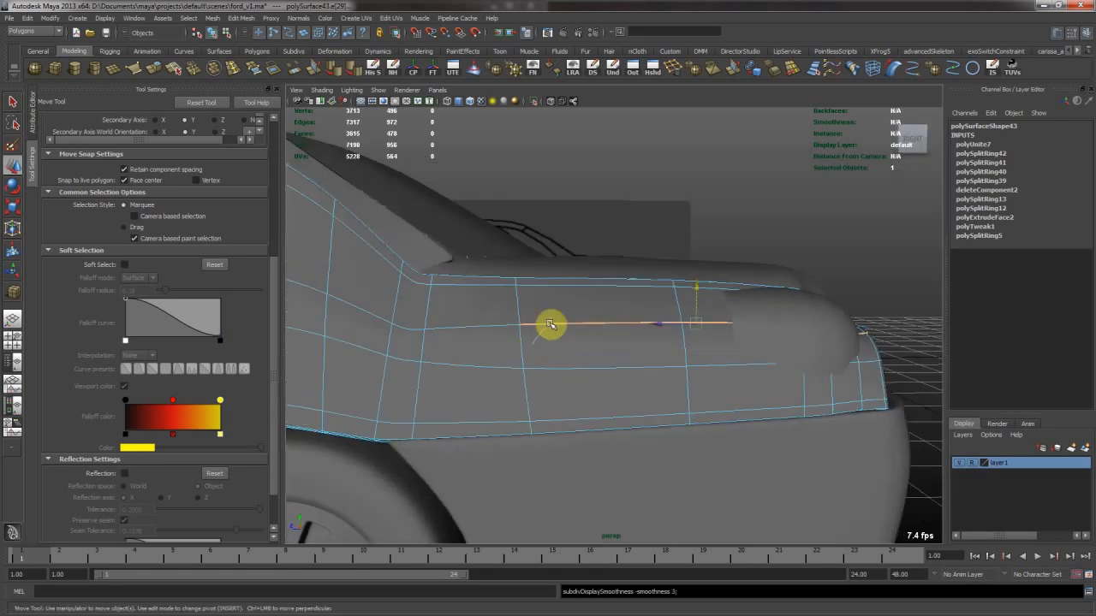
left_click(735, 234)
Select a vertex near the rear light and move it slightly to refine the fit
left_click_drag(741, 249, 653, 324, "alt")
left_click(654, 325)
left_click_drag(561, 312, 623, 309, "alt")
right_click_drag(623, 309, 562, 308)
left_click(565, 309)
left_click_drag(565, 309, 737, 238, "alt")
left_click_drag(748, 278, 738, 278)
left_click_drag(738, 278, 671, 296, "alt")
left_click(760, 274)
left_click_drag(780, 264, 688, 300, "alt")
right_click_drag(688, 299, 613, 345, "alt")
left_click(591, 327)
left_click_drag(614, 345, 702, 326, "alt")
Display the light unsmoothed and insert edge loops near its front end and its inner end
key("1")
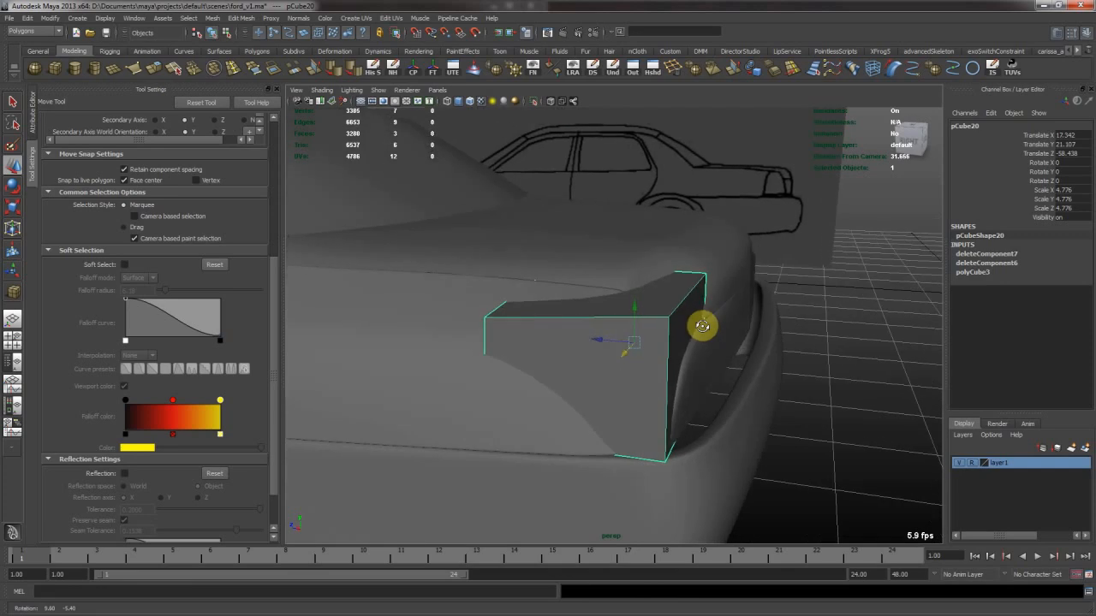
left_click(238, 69)
left_click(499, 315)
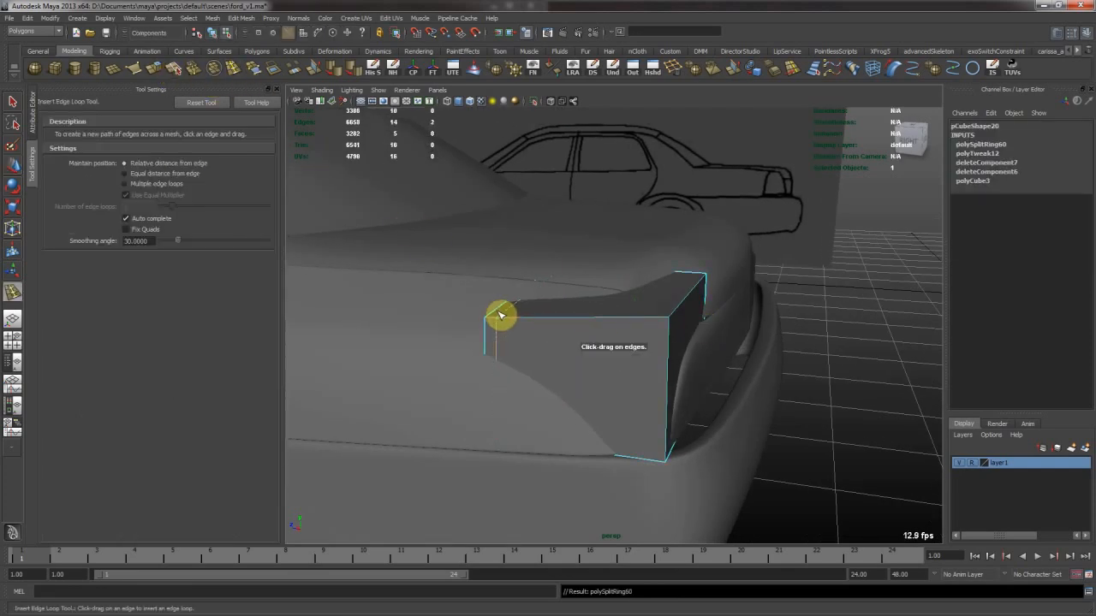
left_click_drag(502, 313, 578, 347, "alt")
left_click(688, 304)
left_click_drag(688, 304, 624, 334, "alt")
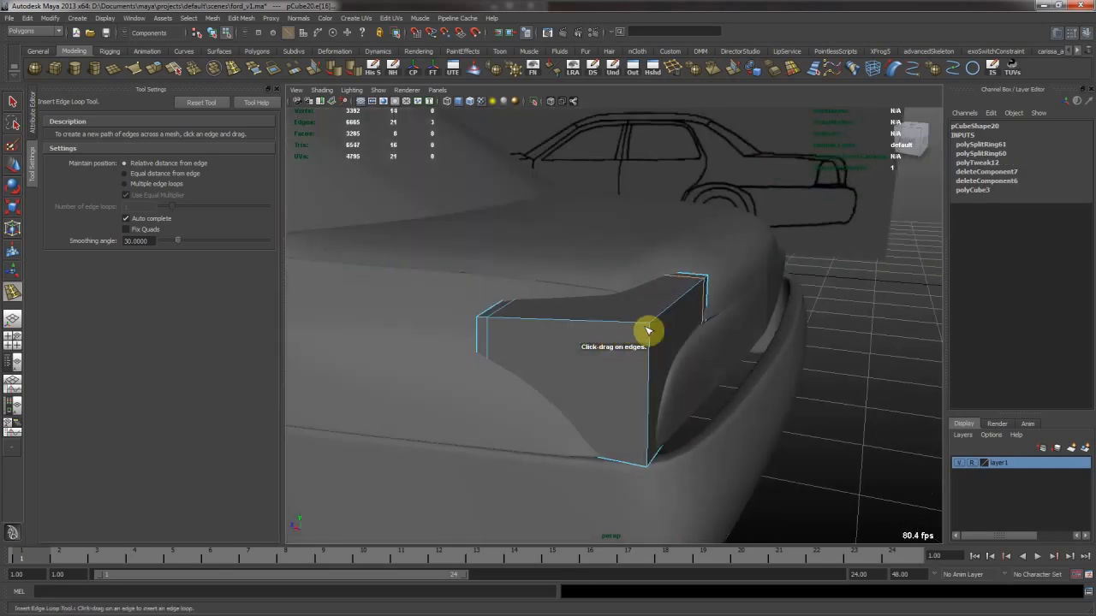
Try an edge loop close to the light's outer corner and preview the light smoothed
left_click(662, 316)
left_click_drag(660, 311, 591, 343, "alt")
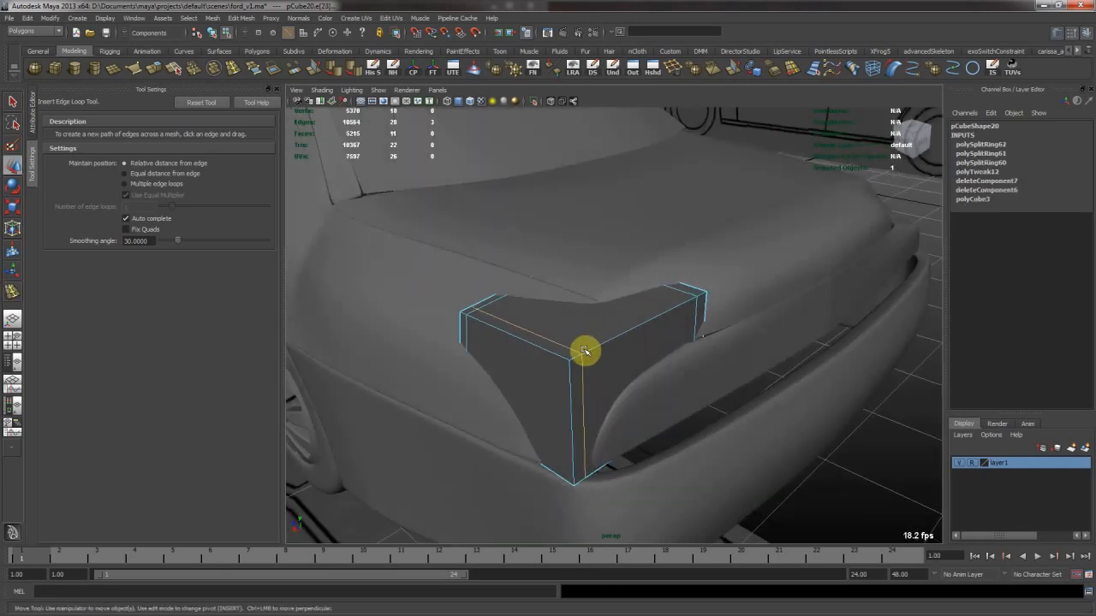
key("w")
key("F8")
key("3")
left_click(857, 429)
left_click_drag(742, 391, 662, 387, "alt")
key("t")
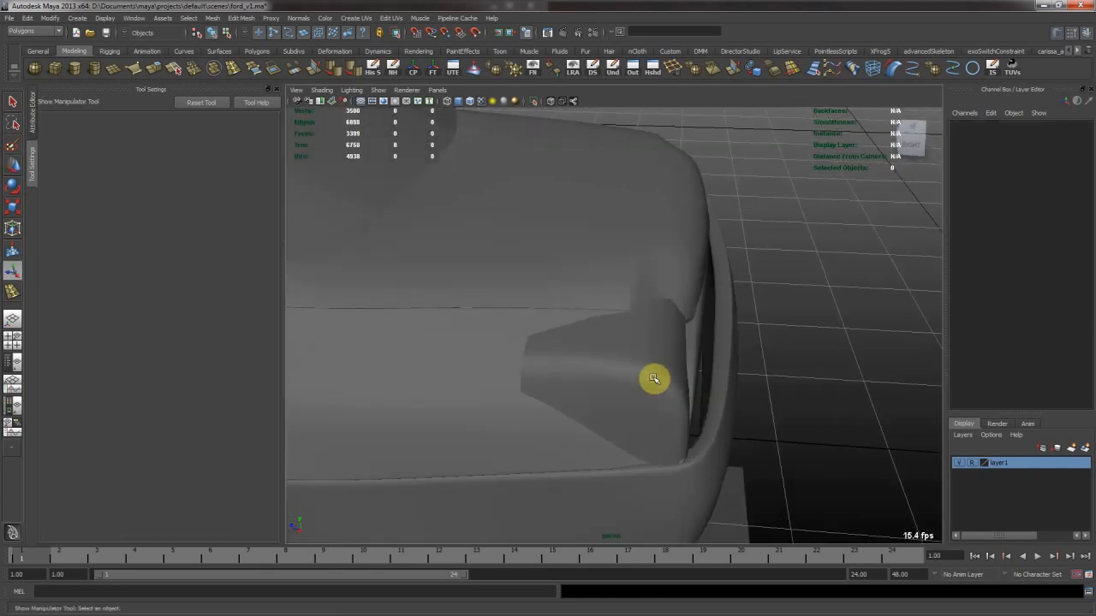
Undo the last edge loop on the light and return it to the unsmoothed display
left_click(653, 378)
key("ctrl+z")
key("ctrl+z")
key("ctrl+z")
key("ctrl+z")
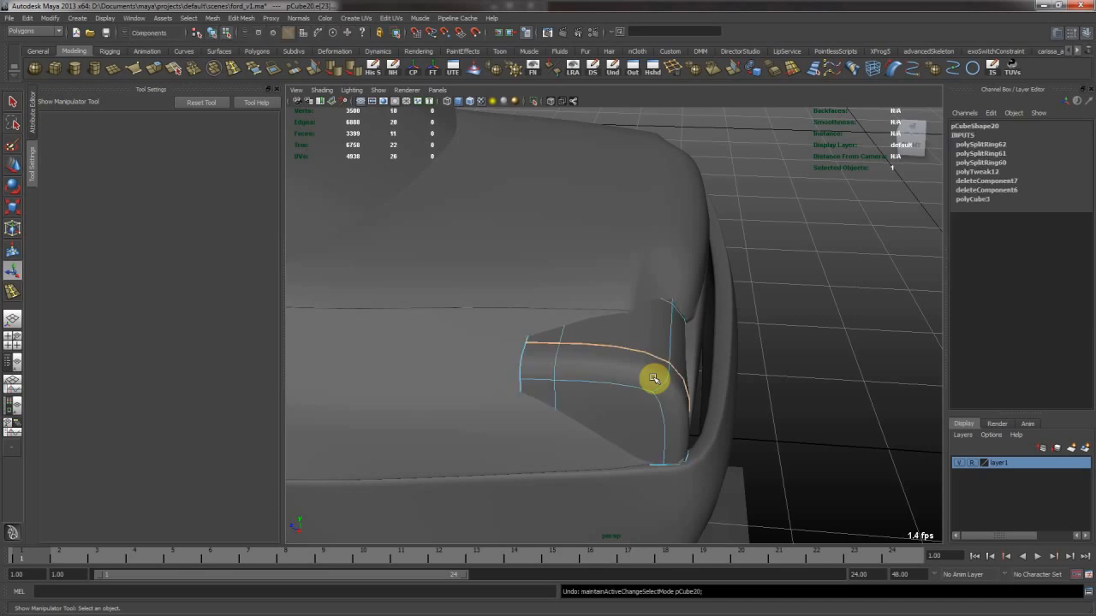
key("1")
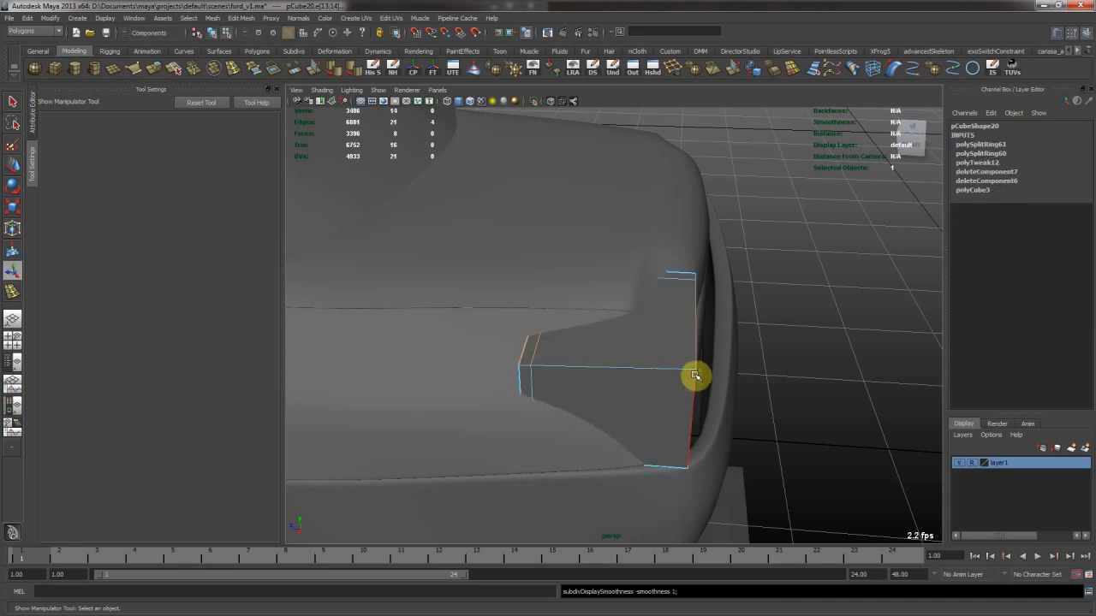
Insert an edge loop just below the light's top edge and display the light smoothed
left_click_drag(694, 376, 662, 355, "alt")
key("g")
left_click(669, 349)
key("w")
key("F8")
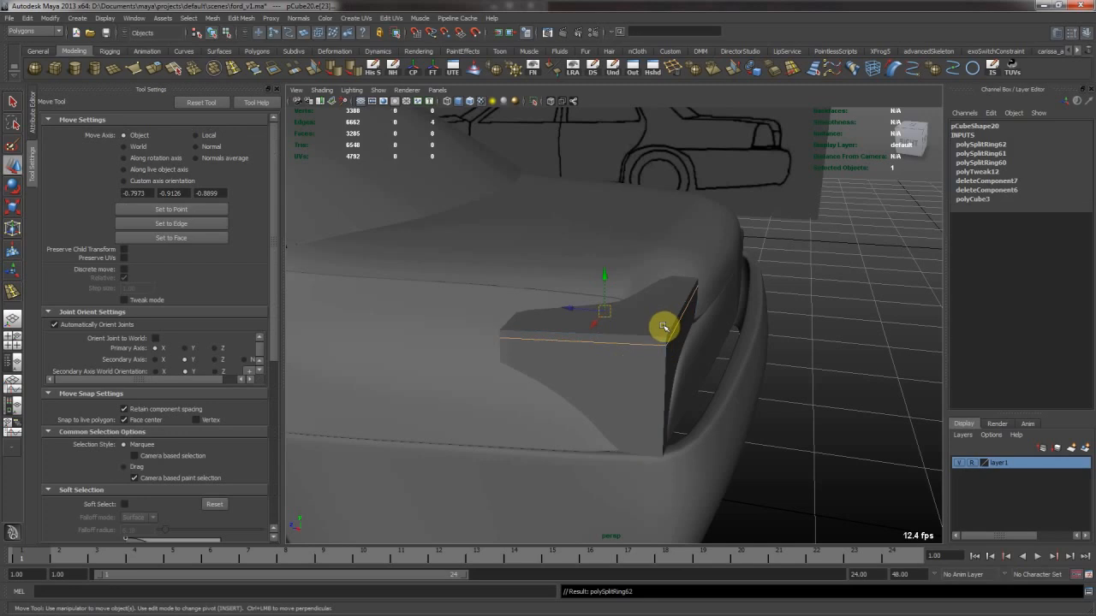
key("3")
left_click(810, 355)
Select the light's lower vertices in the rear view and move them sideways toward the body side
left_click_drag(809, 355, 648, 388, "alt")
left_click(637, 348)
left_click_drag(648, 388, 611, 309, "alt")
left_click(473, 328)
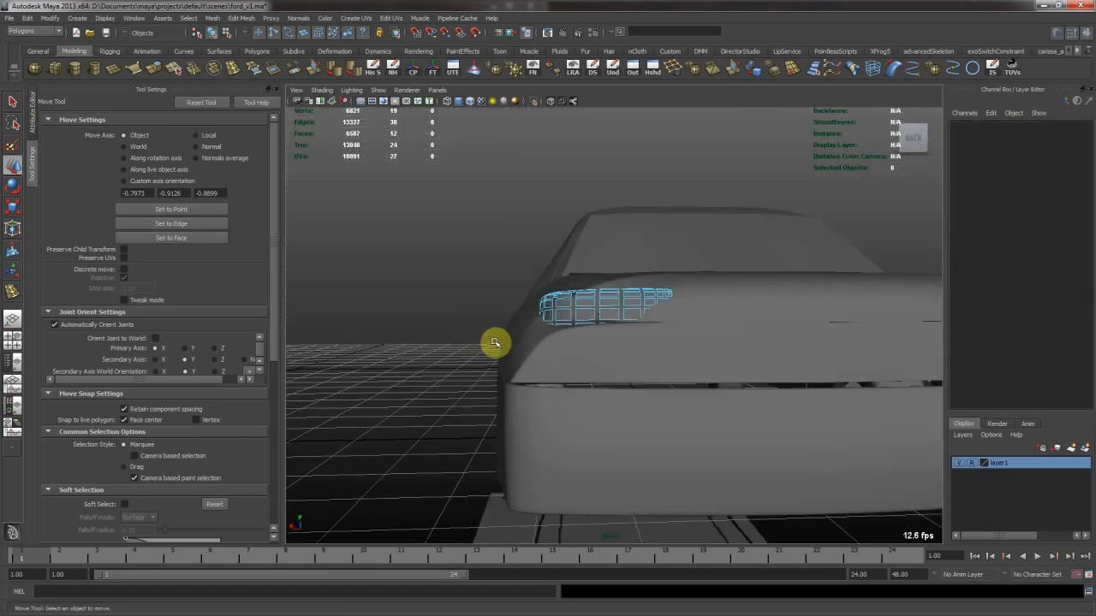
left_click(519, 306)
right_click_drag(519, 306, 460, 317)
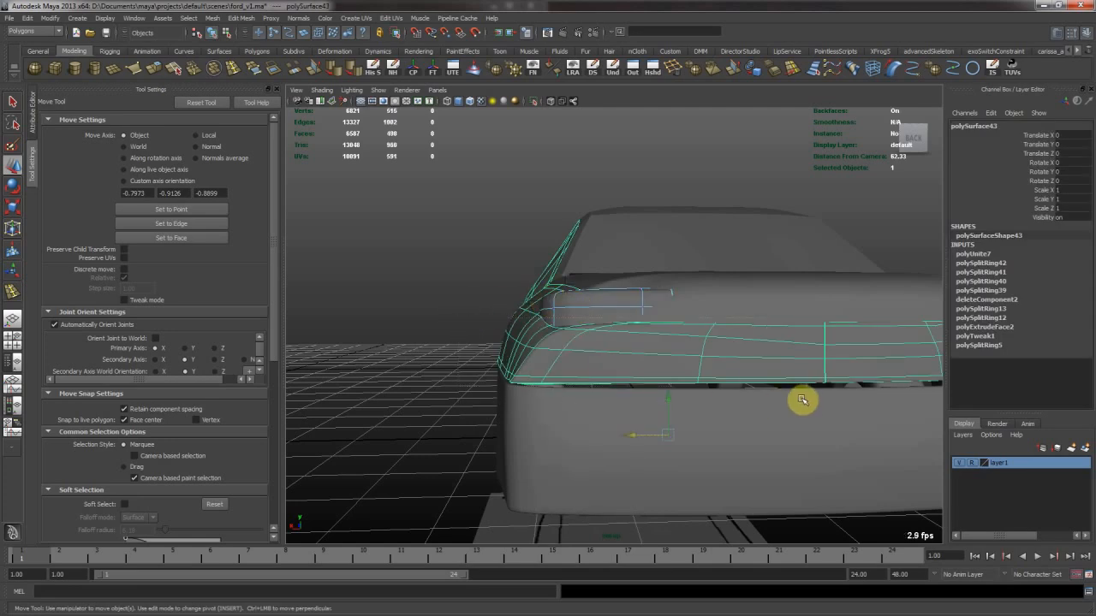
left_click(568, 358)
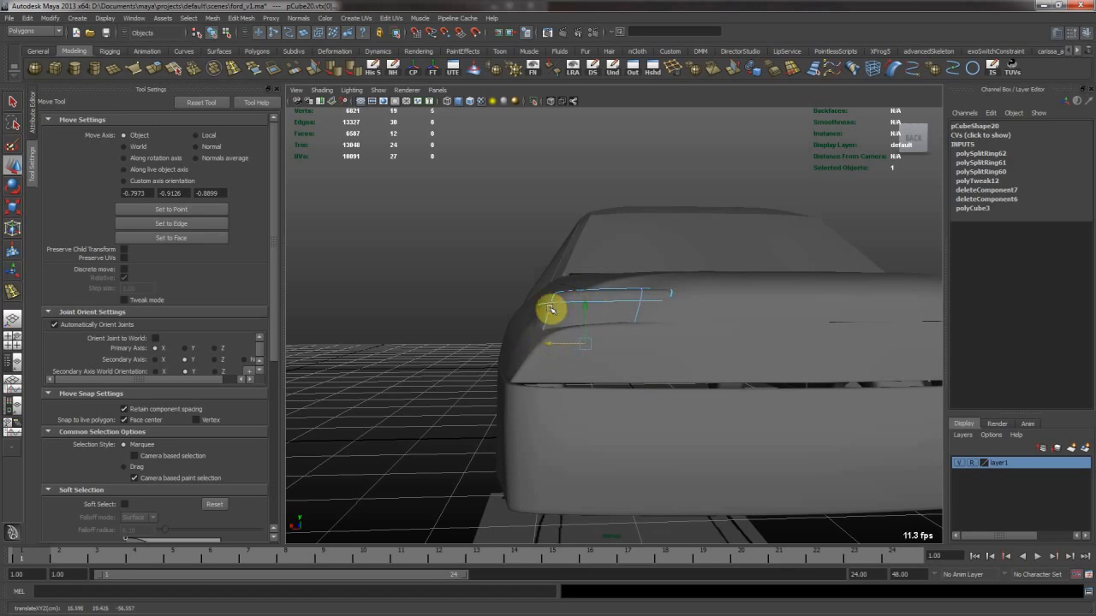
left_click(482, 266)
Move the whole rear light sideways to Translate X 15.601 so it sits into the bodywork
left_click_drag(484, 266, 652, 301, "alt")
left_click(665, 327)
left_click(649, 342)
left_click_drag(648, 347, 787, 416, "alt")
left_click(665, 318)
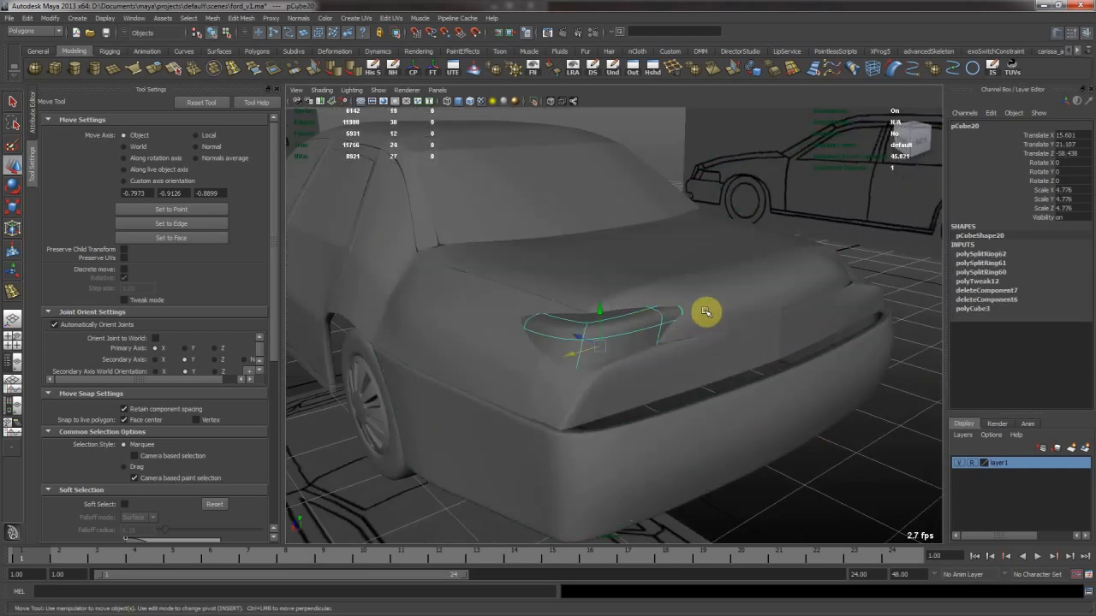
left_click_drag(690, 316, 645, 320, "alt")
right_click_drag(645, 320, 643, 296)
left_click_drag(643, 296, 668, 398, "alt")
Select the rear light and move its pivot to the car's centre line
left_click(477, 345)
left_click_drag(477, 346, 599, 360, "alt")
scroll(638, 327, "down", 3)
left_click_drag(692, 326, 588, 350, "alt")
left_click(588, 341)
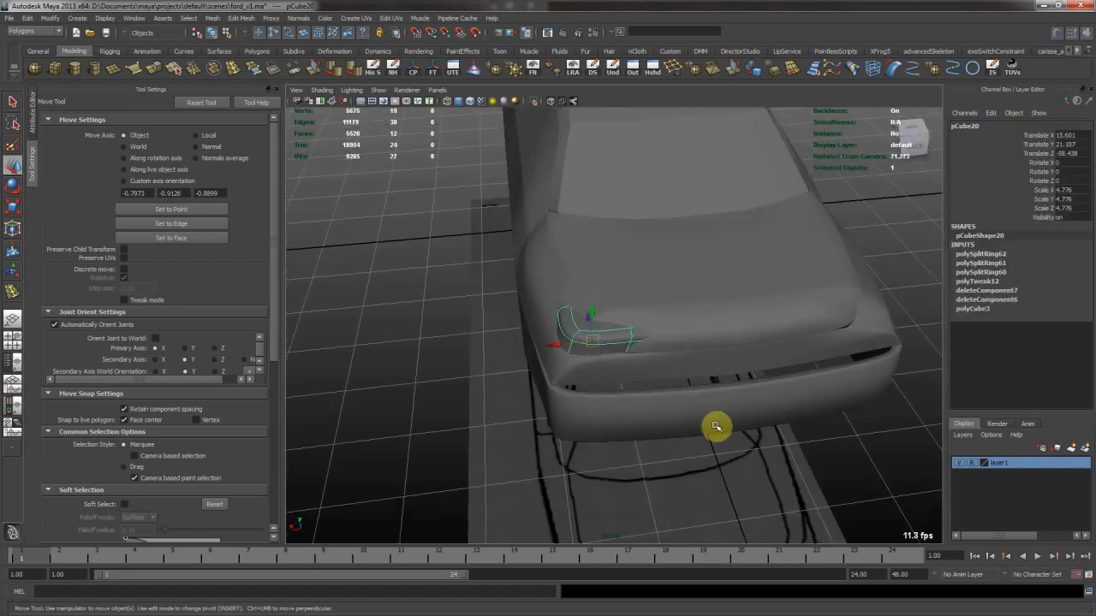
left_click_drag(715, 426, 697, 383, "alt")
left_click_drag(684, 420, 839, 299, "alt")
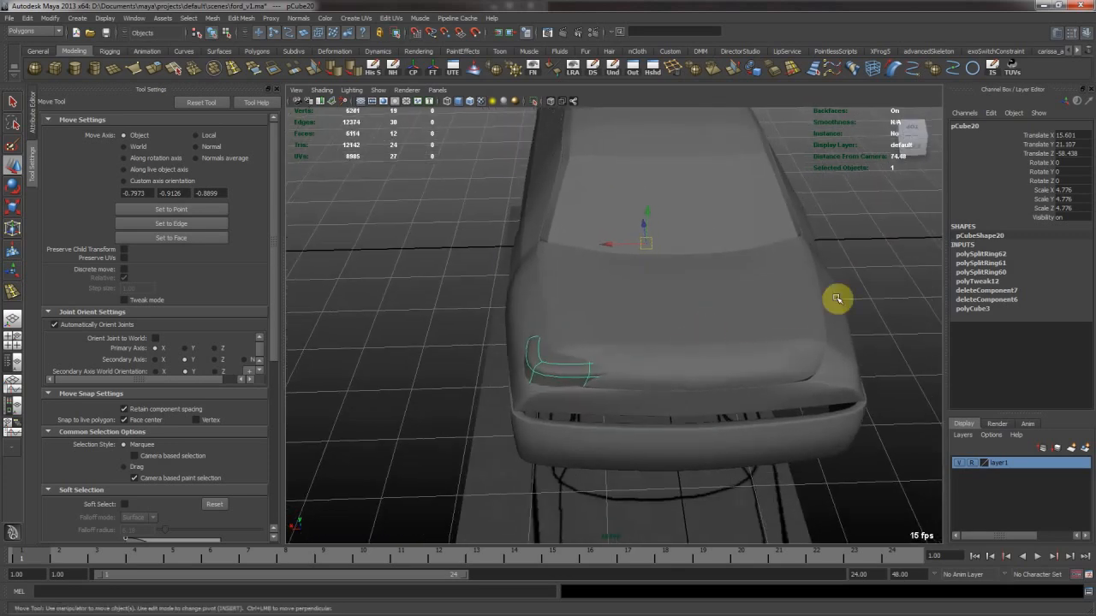
Duplicate the rear light and mirror the copy to the other side with Scale X -4.776
key("ctrl+d")
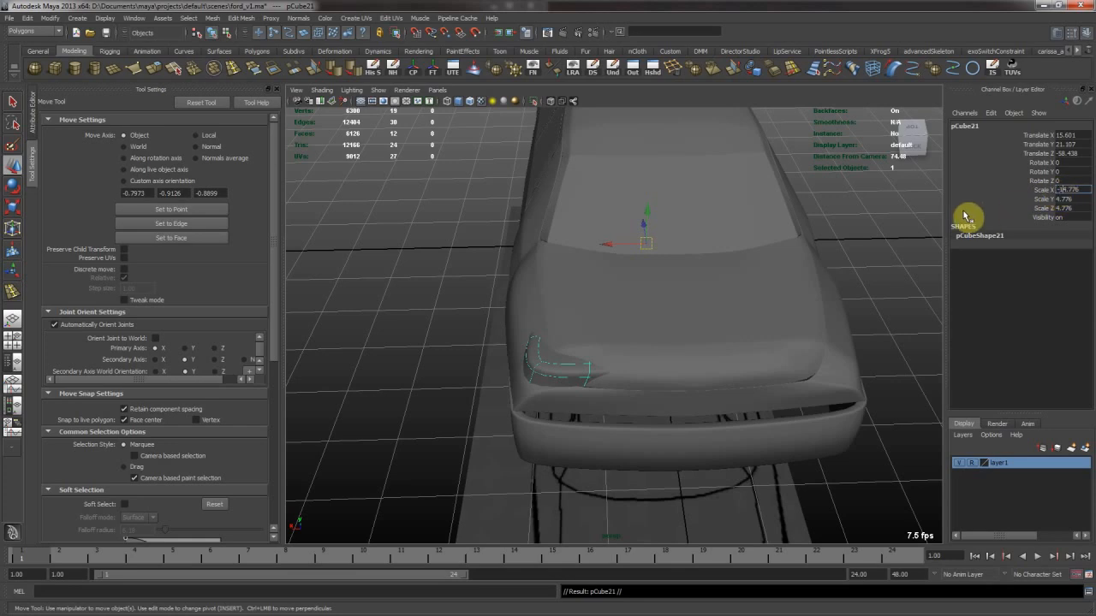
key("Return")
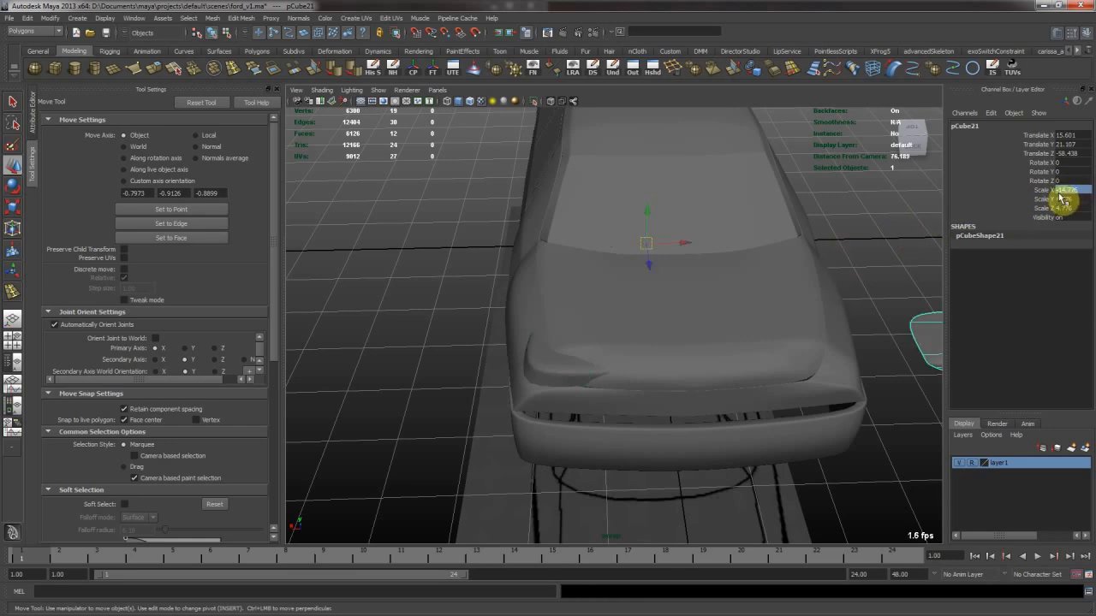
key("Tab")
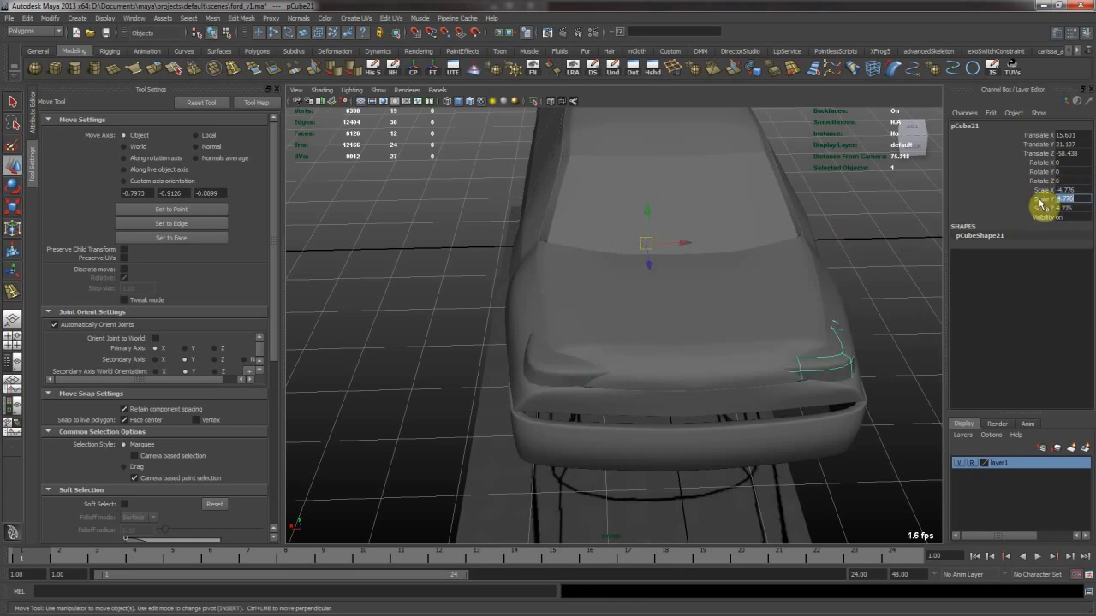
left_click(918, 279)
Select two trunk lid vertices above the rear light and turn on reflection across X for moving them
left_click_drag(917, 279, 565, 322, "alt")
right_click_drag(564, 322, 758, 323, "alt")
left_click_drag(758, 323, 773, 325, "alt")
left_click(624, 305)
right_click_drag(623, 304, 663, 314, "alt")
mouse_move(663, 314)
left_mouse_down("alt")
mouse_move(683, 303)
mouse_move(686, 319)
mouse_move(667, 308)
left_mouse_up("alt")
right_click_drag(622, 325, 598, 318)
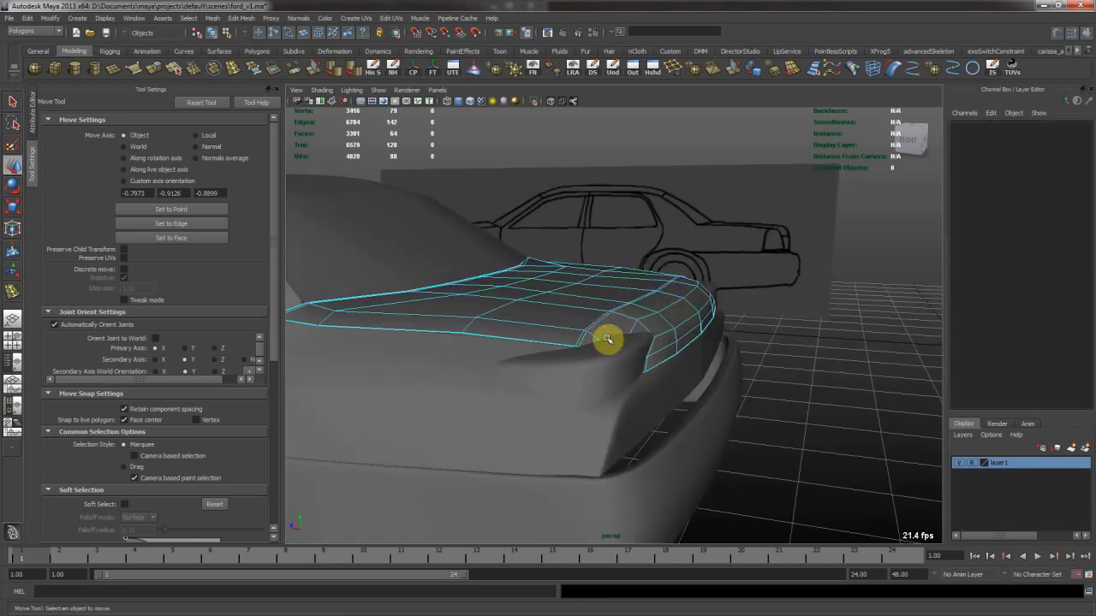
left_click_drag(606, 340, 632, 389)
left_click_drag(615, 336, 622, 376)
key("e")
key("w")
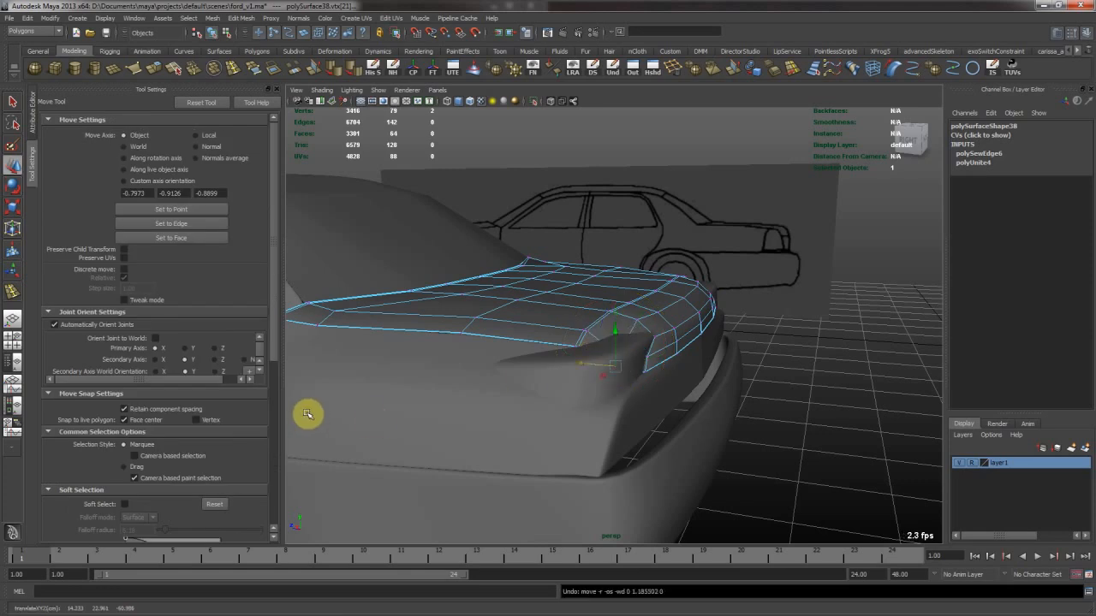
scroll(91, 418, "down", 6)
left_click(125, 440)
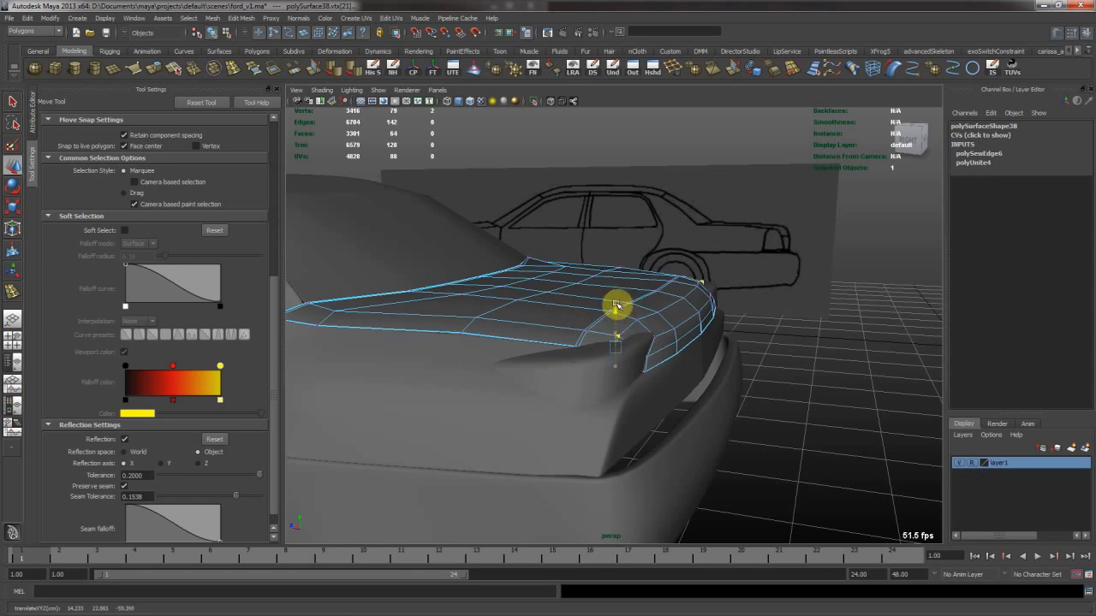
Raise the trunk lid's corner vertices above both rear lights and display the lid smoothed
left_click_drag(617, 388, 619, 390)
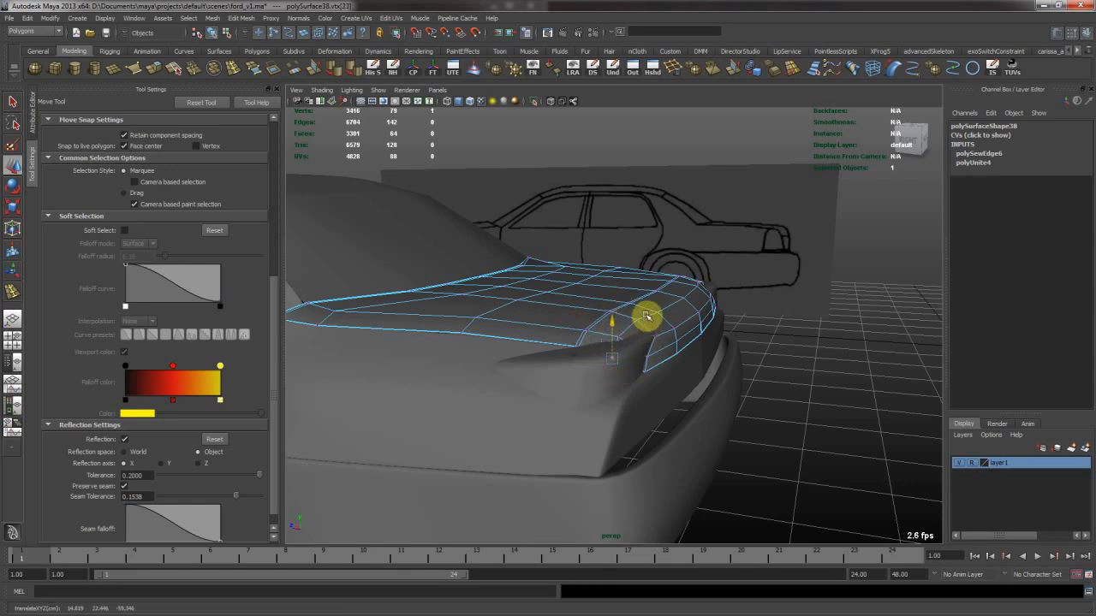
right_click_drag(645, 306, 662, 293)
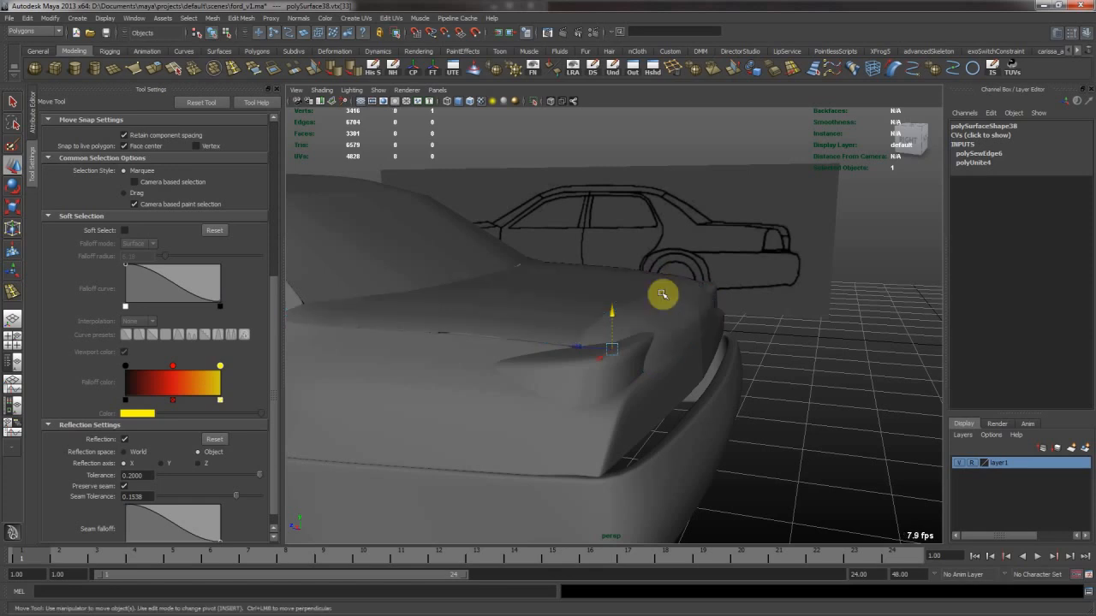
left_click(656, 308)
key("3")
left_click(773, 352)
left_click_drag(773, 352, 722, 369, "alt")
Turn off reflection and shift the inner end vertices of the original rear light along X
left_click(707, 331)
scroll(552, 407, "up", 5)
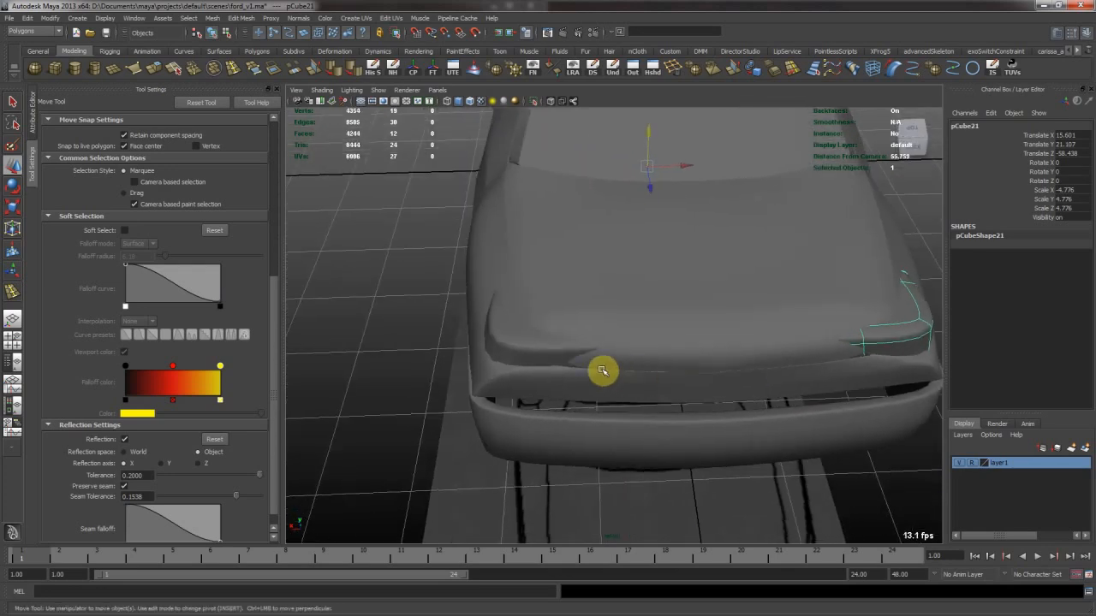
left_click(573, 374)
right_click_drag(574, 374, 580, 288)
left_click_drag(646, 338, 574, 354)
key("ctrl+z")
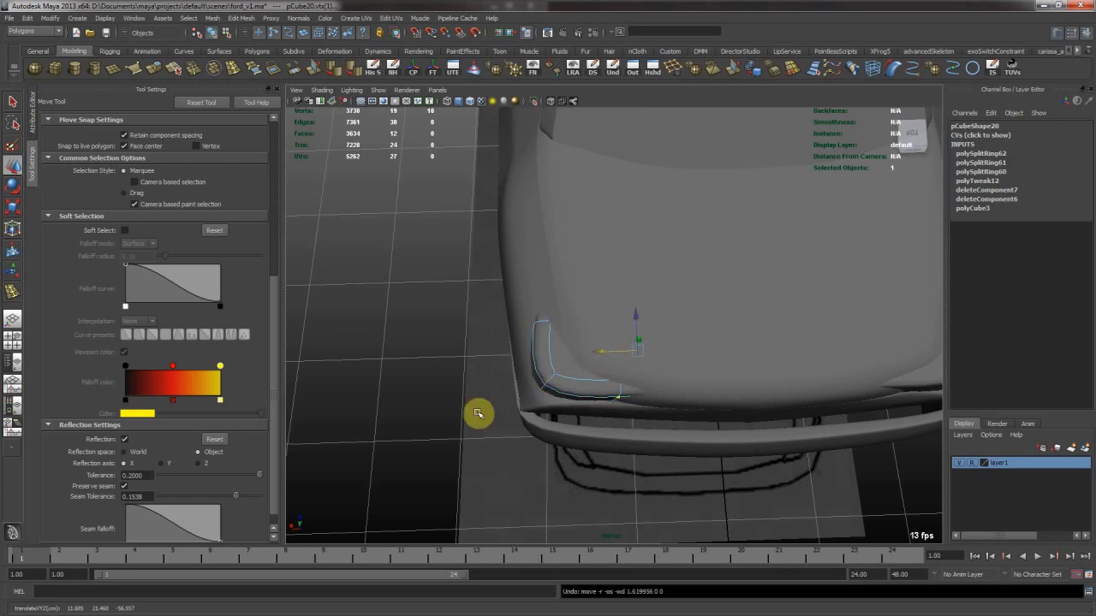
left_click(124, 439)
left_click_drag(502, 386, 590, 366, "alt")
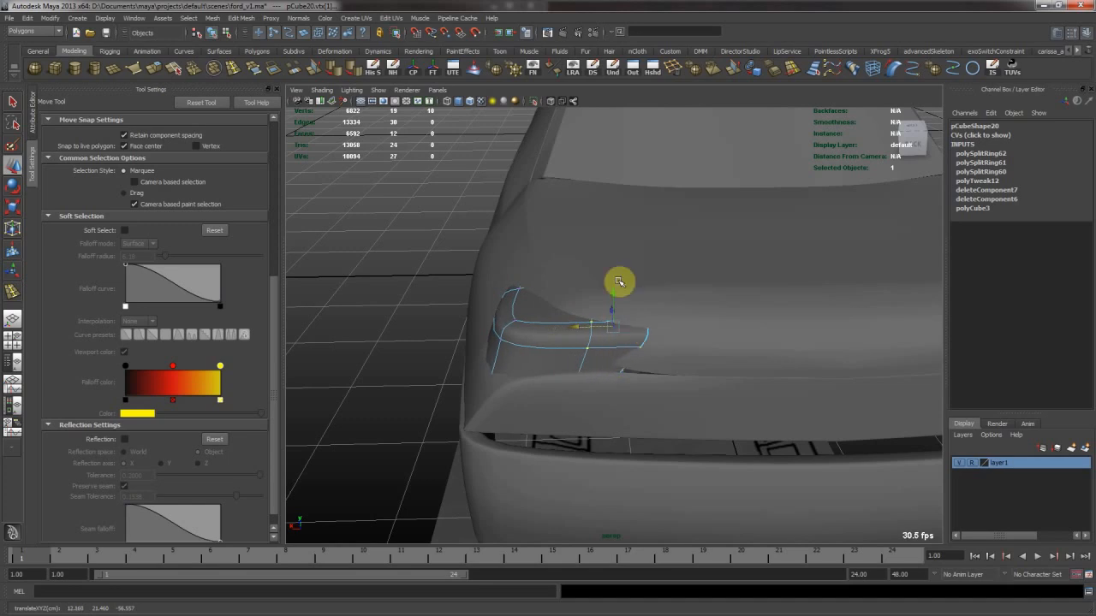
left_click_drag(626, 272, 608, 283, "alt")
middle_click_drag(608, 283, 631, 283)
left_click_drag(544, 233, 598, 338)
left_click_drag(665, 359, 318, 404, "alt")
Move the whole original rear light sideways out of the body, to Translate X 34.163
key("F8")
left_click(353, 408)
left_click_drag(690, 421, 626, 325, "alt")
left_click(617, 332)
left_click_drag(508, 363, 416, 385)
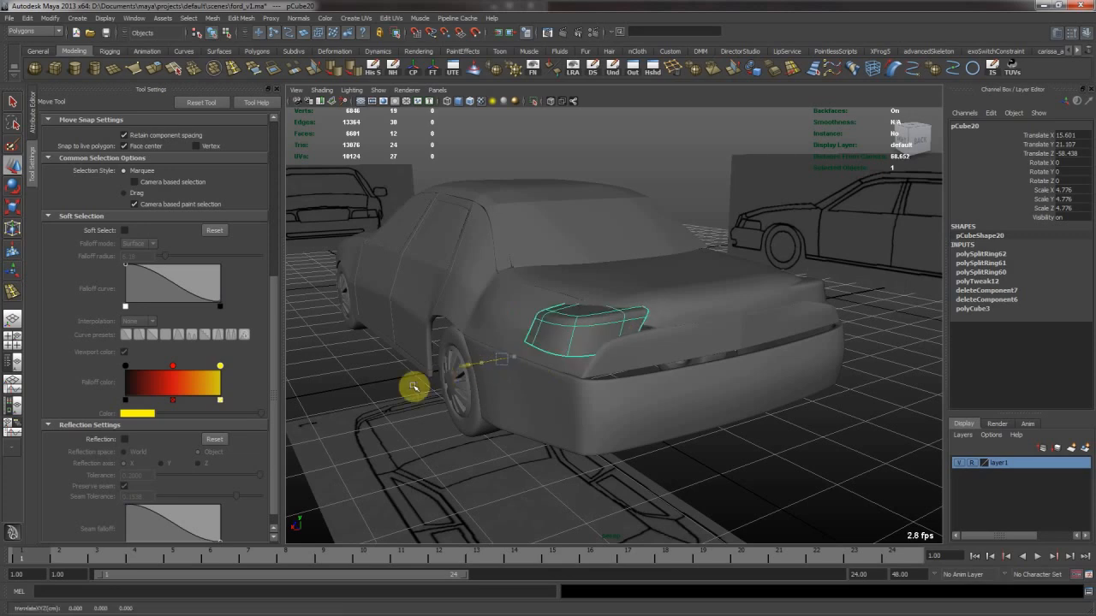
Display the rear body panel unsmoothed and turn on reflection for moving its vertex below the trunk lid corner
left_click_drag(624, 362, 659, 368, "alt")
right_click_drag(660, 367, 718, 371, "alt")
left_click(565, 402)
key("1")
left_click_drag(577, 396, 575, 340, "alt")
key("F9")
left_click(607, 358)
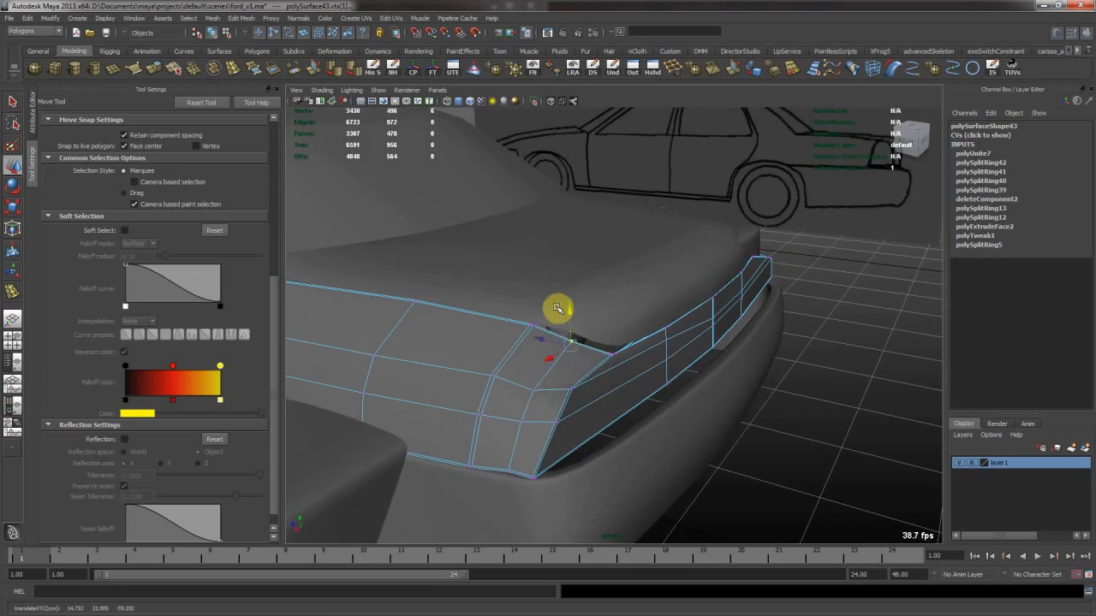
key("t")
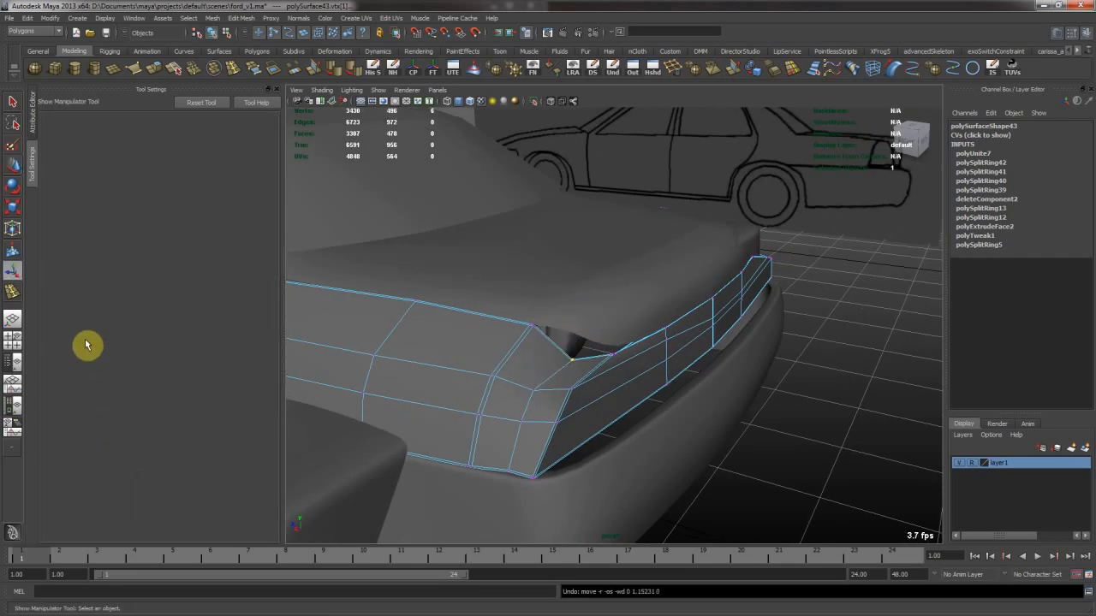
key("w")
Raise the body panel's vertices under both trunk lid corners to close the gaps and display the panel smoothed
left_click_drag(458, 340, 561, 335, "alt")
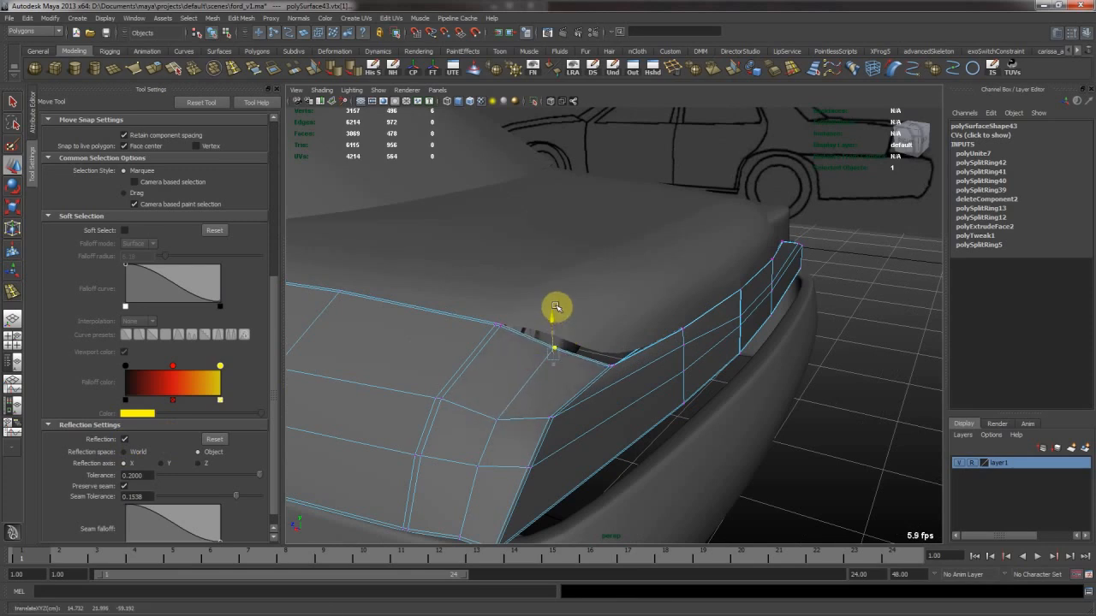
left_click_drag(566, 313, 589, 322, "alt")
middle_click_drag(589, 322, 589, 305)
left_click_drag(594, 310, 565, 331, "alt")
left_click_drag(558, 387, 611, 426, "alt")
middle_click_drag(664, 394, 662, 374)
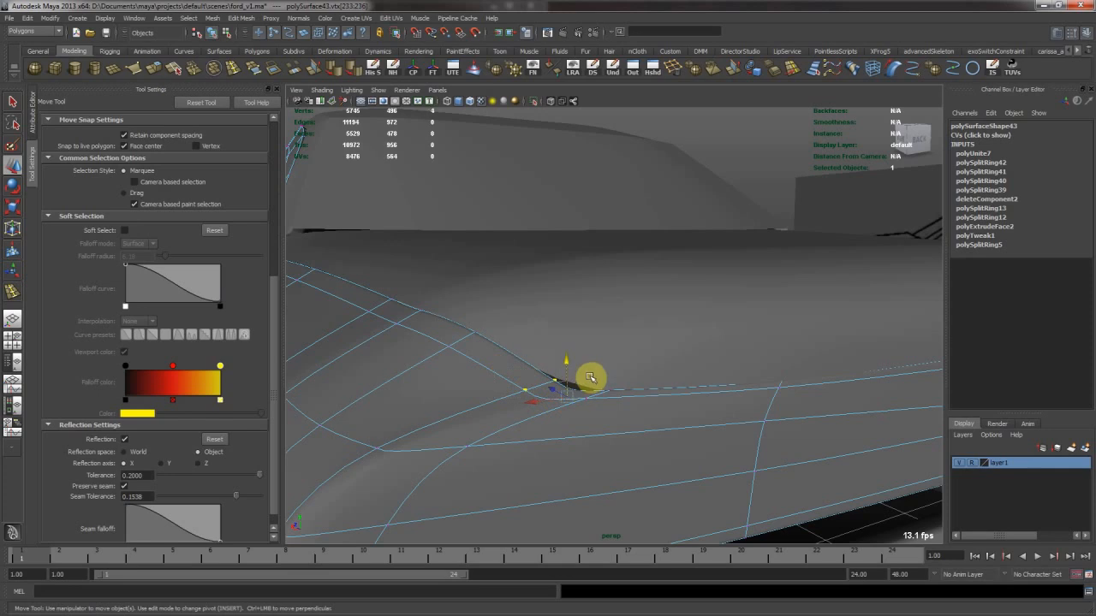
Delete the mirrored copy of the rear light from the body
right_click_drag(624, 381, 436, 351, "alt")
left_click_drag(514, 349, 565, 348, "alt")
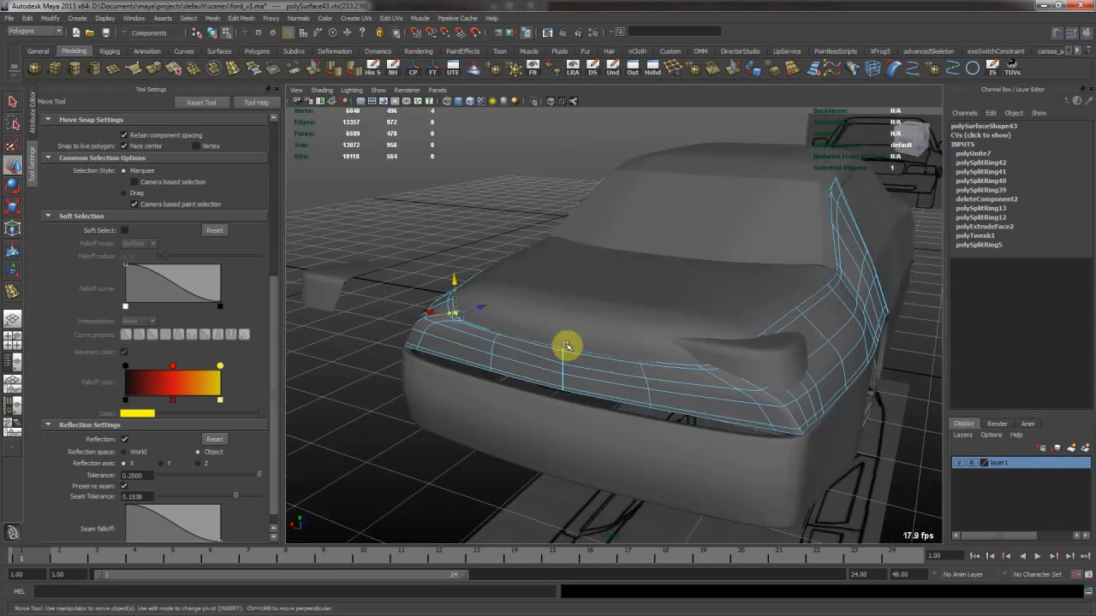
key("F8")
left_click(777, 362)
key("Delete")
left_click(716, 379)
left_click_drag(501, 363, 699, 363, "alt")
left_click(681, 406)
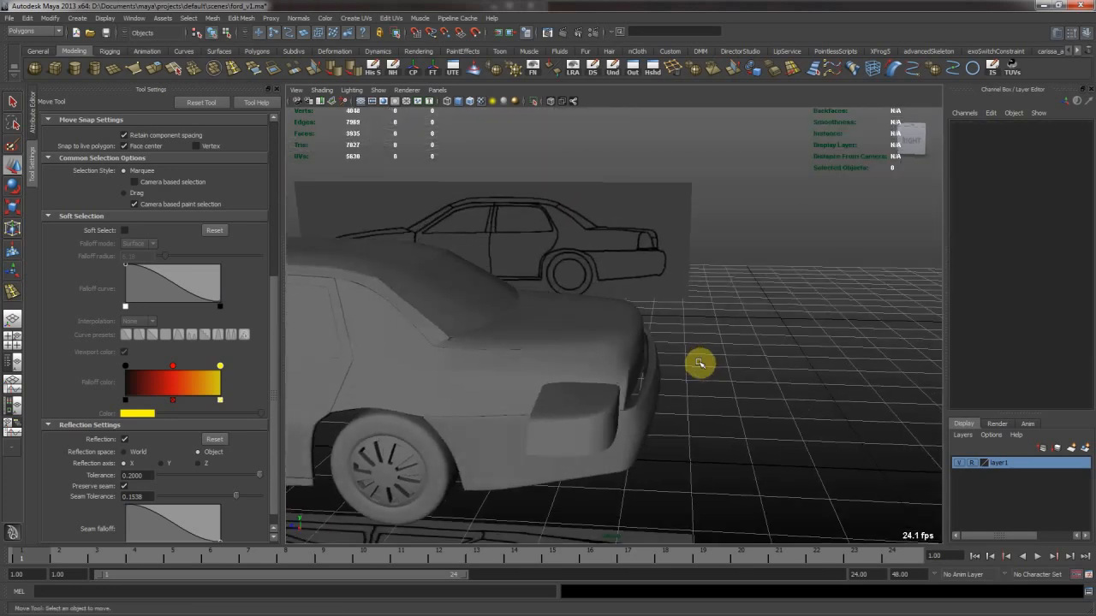
Select the rear bumper and display it unsmoothed, viewed from its inner side
left_click(603, 398)
left_click_drag(603, 398, 578, 382, "alt")
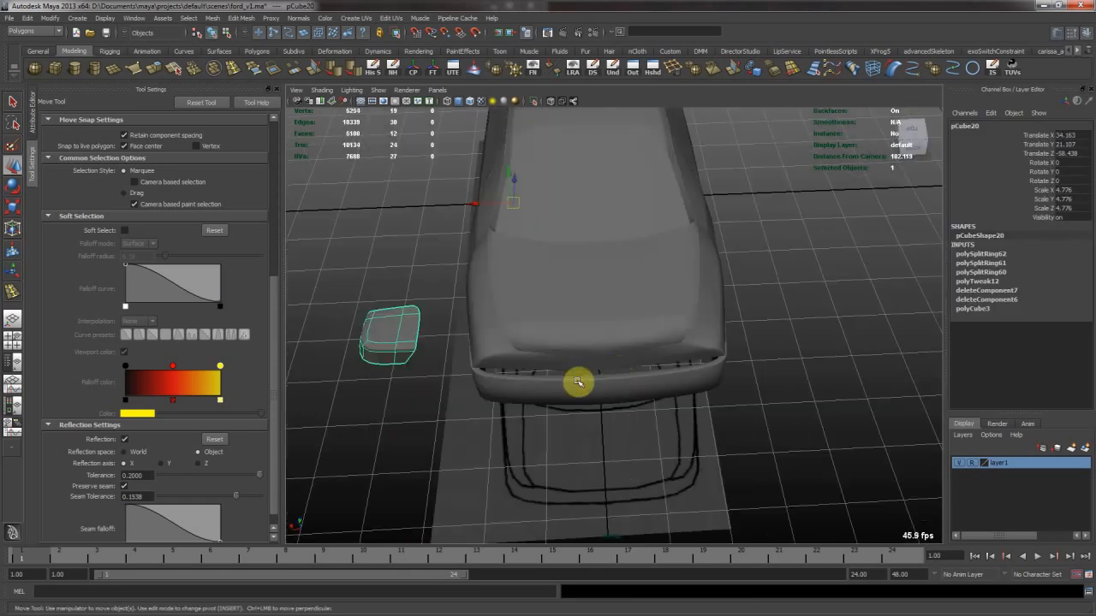
left_click(462, 375)
left_click(509, 382)
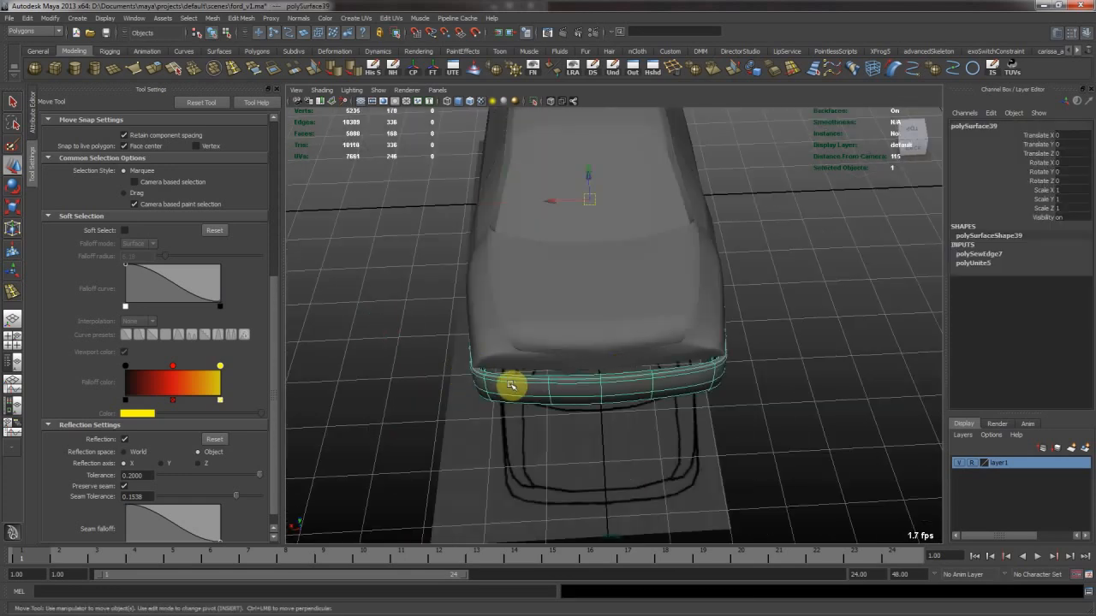
left_click_drag(508, 382, 570, 345, "alt")
right_click_drag(571, 345, 681, 351, "alt")
left_click_drag(681, 351, 562, 379, "alt")
key("1")
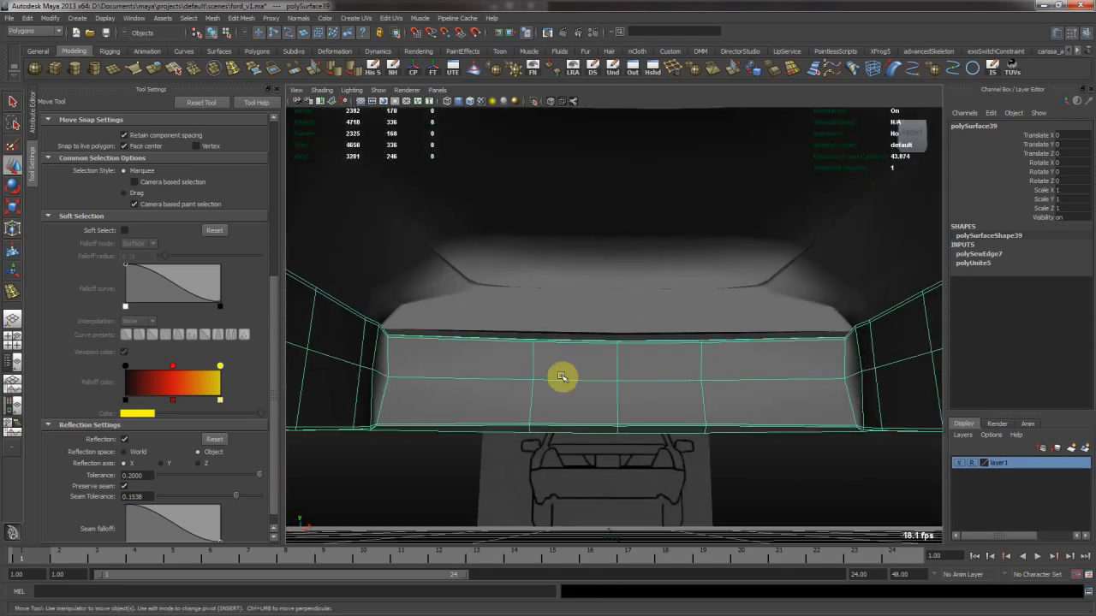
Select the inside faces of the rear bumper, grow the selection and move the faces along Z under the body
key("F11")
left_click(502, 382)
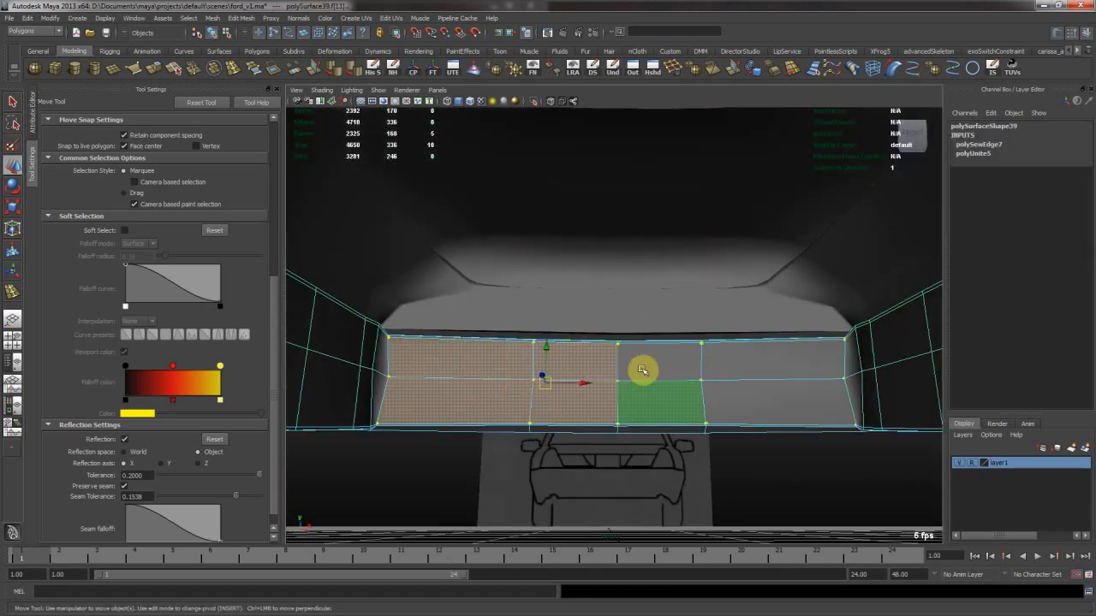
left_click(714, 377, "shift")
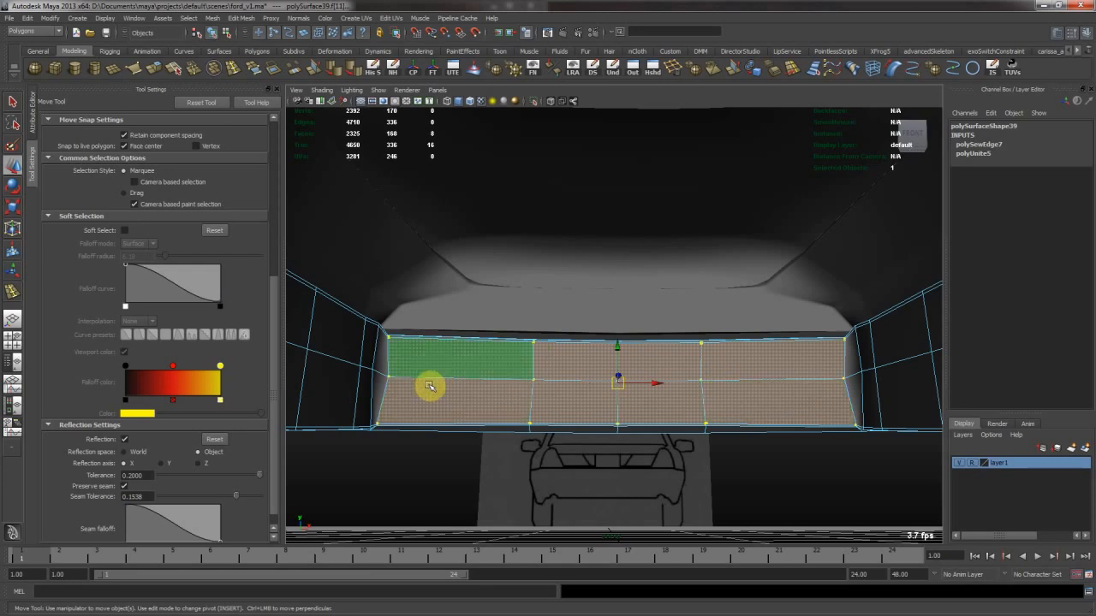
left_click_drag(430, 373, 431, 390, "shift")
left_click_drag(745, 354, 746, 389, "shift")
key("shift+period")
mouse_move(605, 377)
left_mouse_down("alt")
mouse_move(619, 384)
mouse_move(626, 374)
left_mouse_up("alt")
left_click_drag(703, 358, 545, 386, "alt")
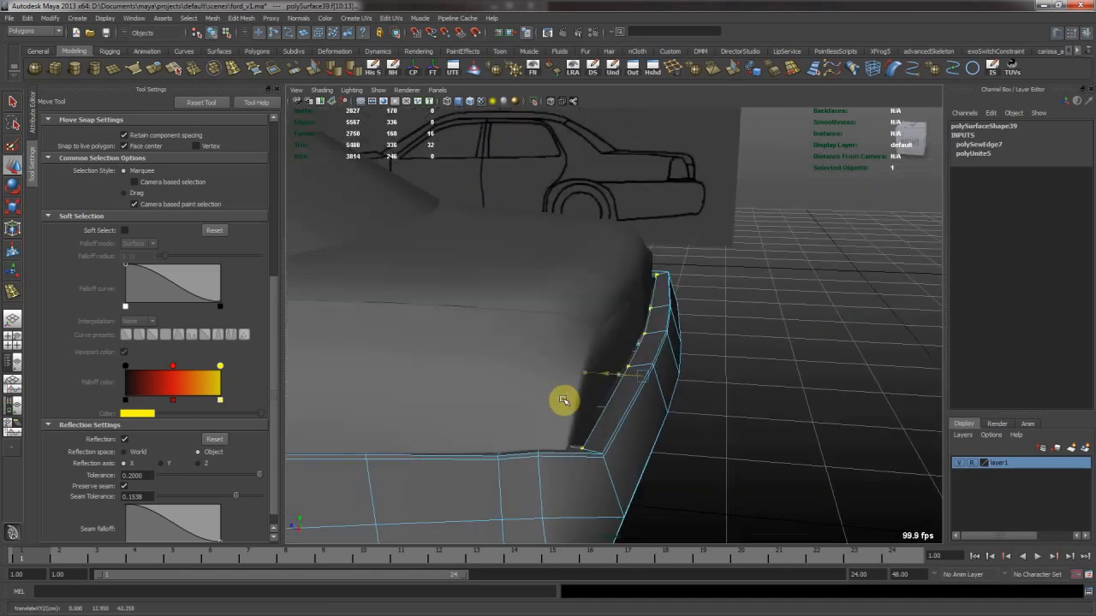
left_click_drag(555, 394, 673, 350, "alt")
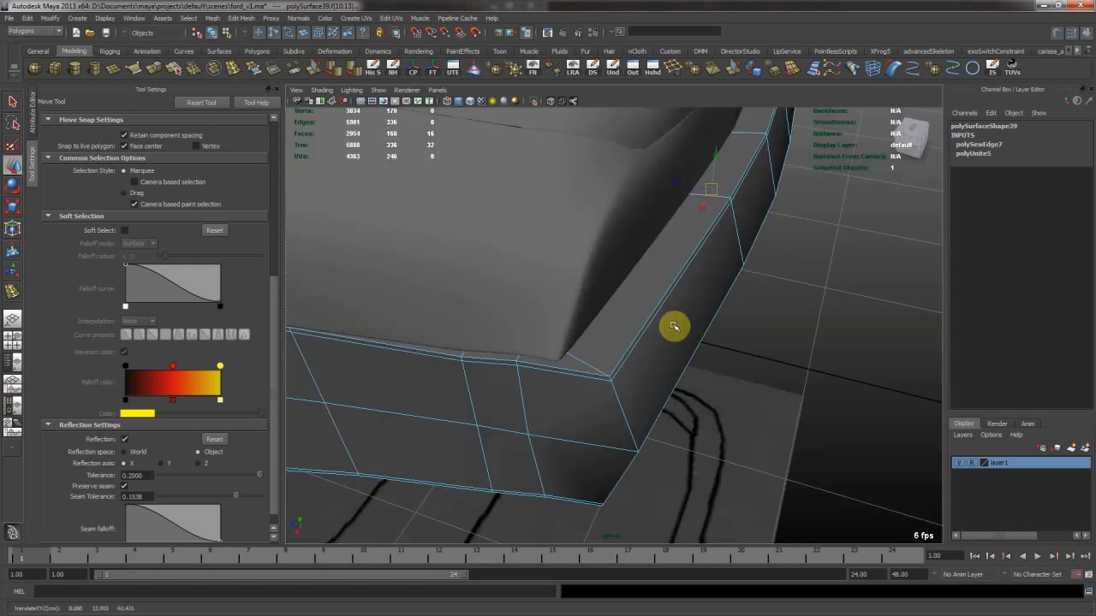
Return the rear bumper to object selection, display it smoothed and clear the selection
right_click_drag(625, 328, 641, 305)
left_click(641, 305)
key("3")
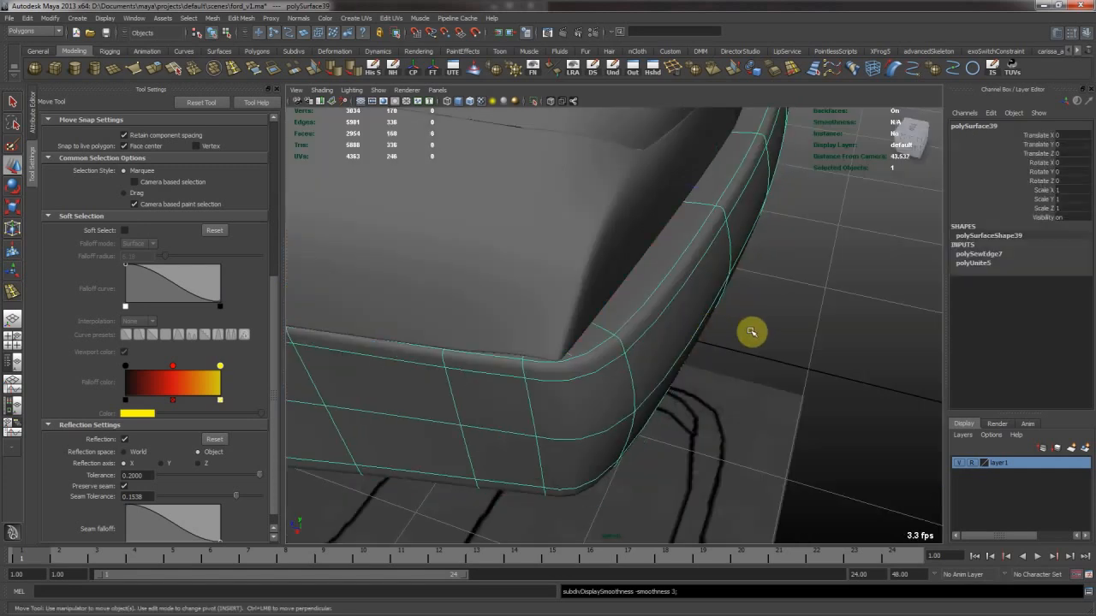
left_click(797, 337)
left_click_drag(798, 336, 587, 316, "alt")
left_click(607, 292)
right_click_drag(587, 316, 614, 330, "alt")
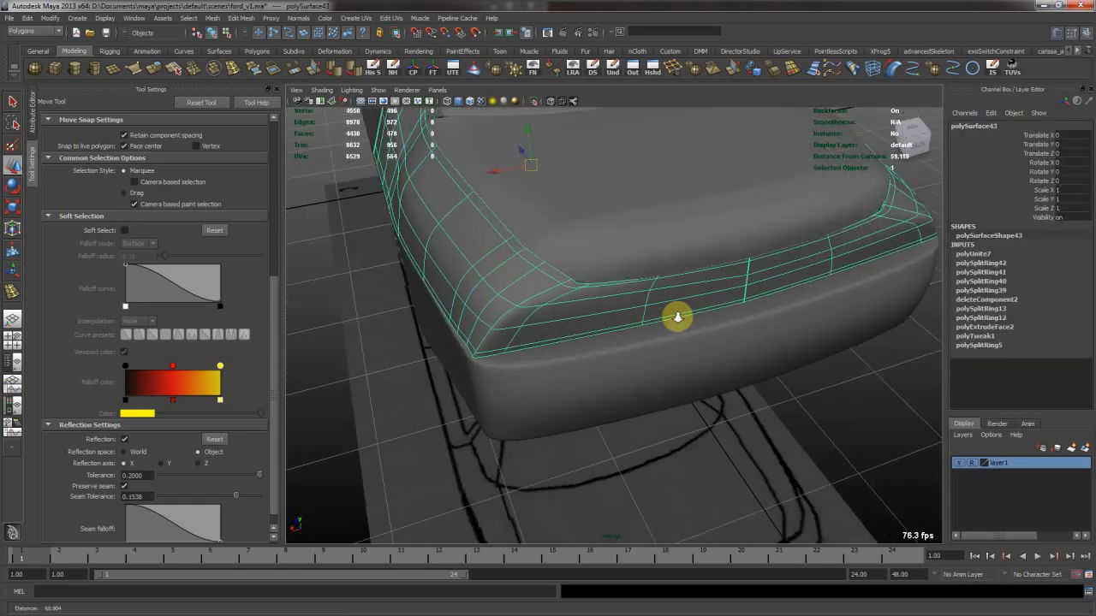
left_click_drag(613, 330, 655, 325, "alt")
right_click_drag(654, 325, 630, 324)
left_click_drag(629, 324, 672, 353)
left_click_drag(672, 354, 647, 299, "alt")
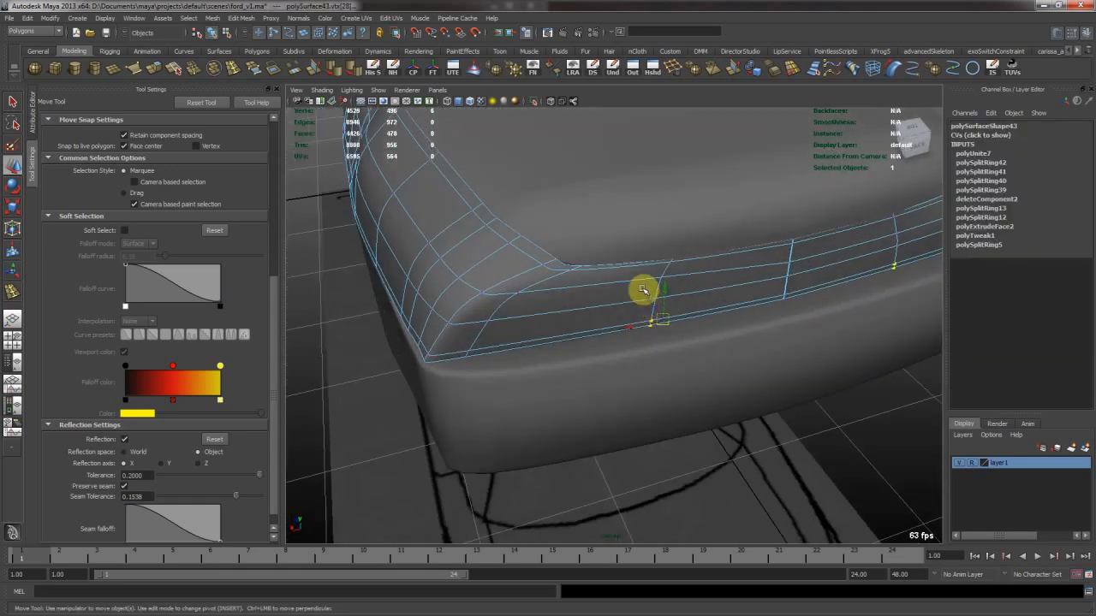
left_click_drag(584, 342, 659, 283, "alt")
left_click(726, 339)
Merge the centre seam edges at the back of the rear body panel and display the panel smoothed
left_click(743, 258)
left_click_drag(790, 271, 643, 306, "alt")
key("1")
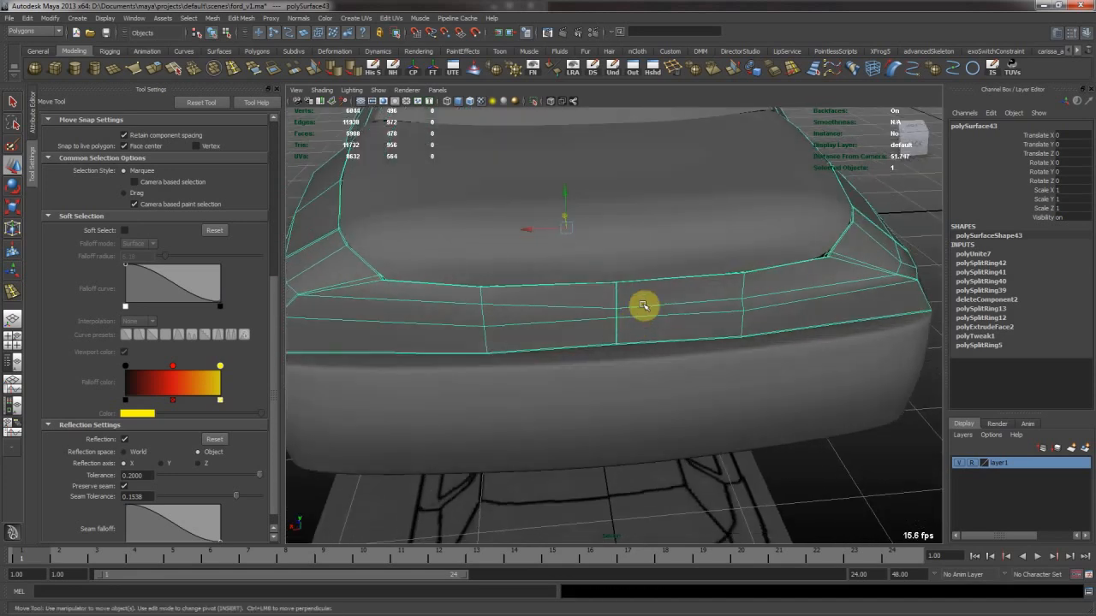
right_click_drag(642, 306, 641, 298)
left_click_drag(641, 298, 694, 191, "alt")
left_click_drag(552, 266, 387, 348, "ctrl")
left_click(238, 18)
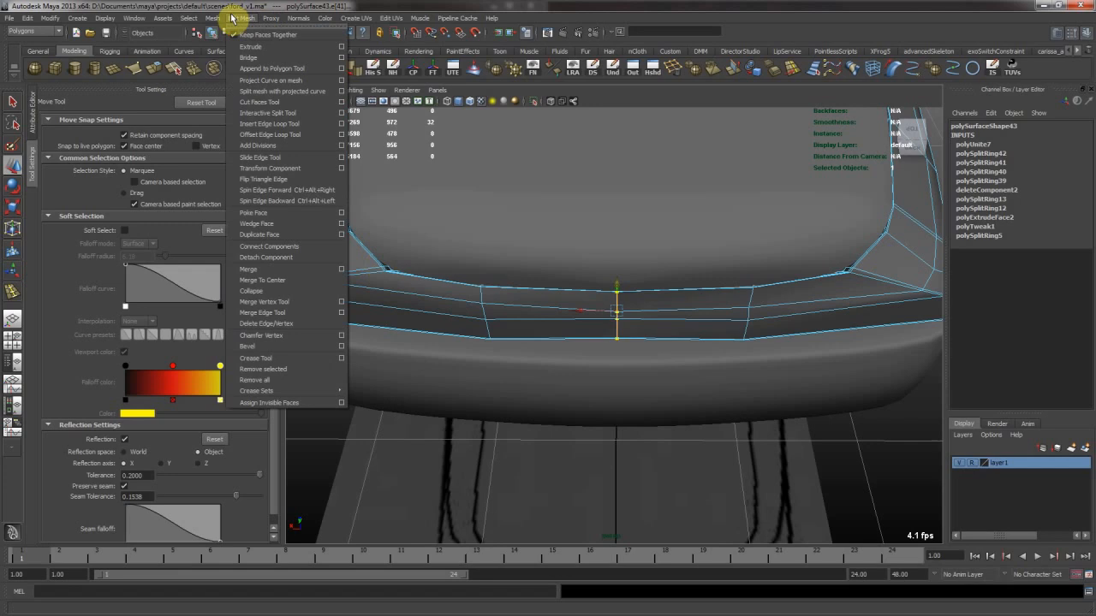
left_click(296, 269)
left_click(979, 145)
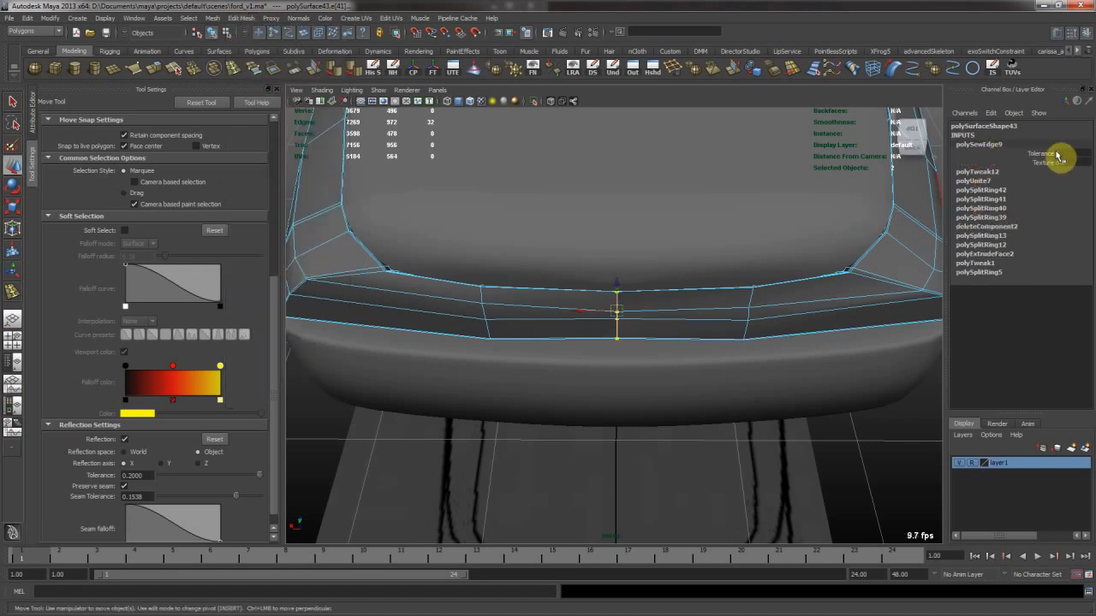
right_click_drag(693, 305, 743, 279)
key("3")
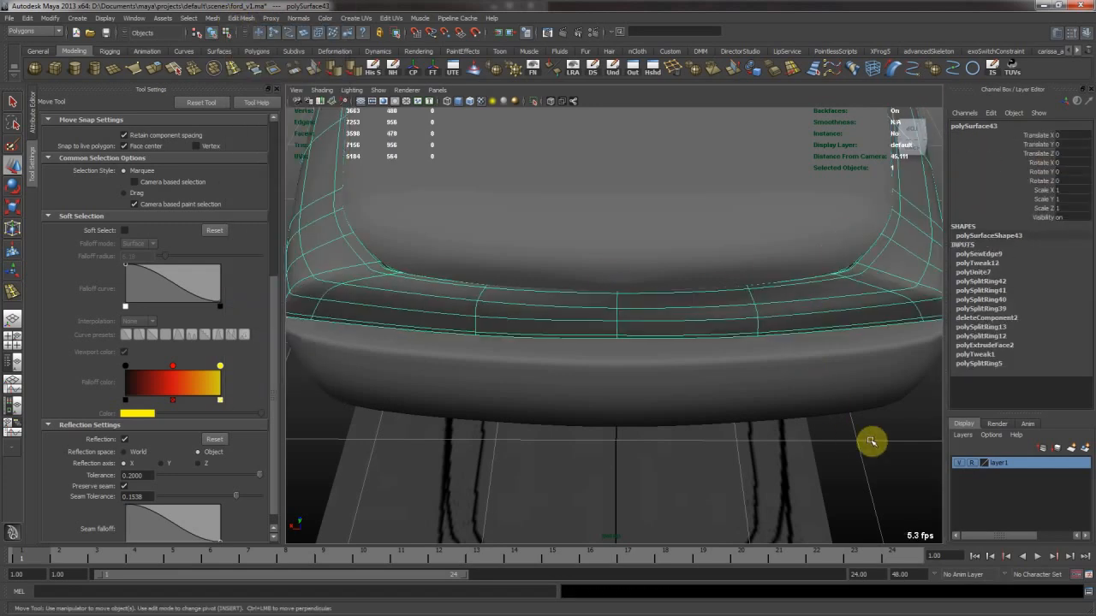
Merge the two overlapping vertices at the middle of the trunk lid's rear edge and clear the selection
left_click(872, 443)
right_click_drag(856, 428, 634, 310, "alt")
left_click_drag(634, 310, 721, 249, "alt")
left_click(690, 288)
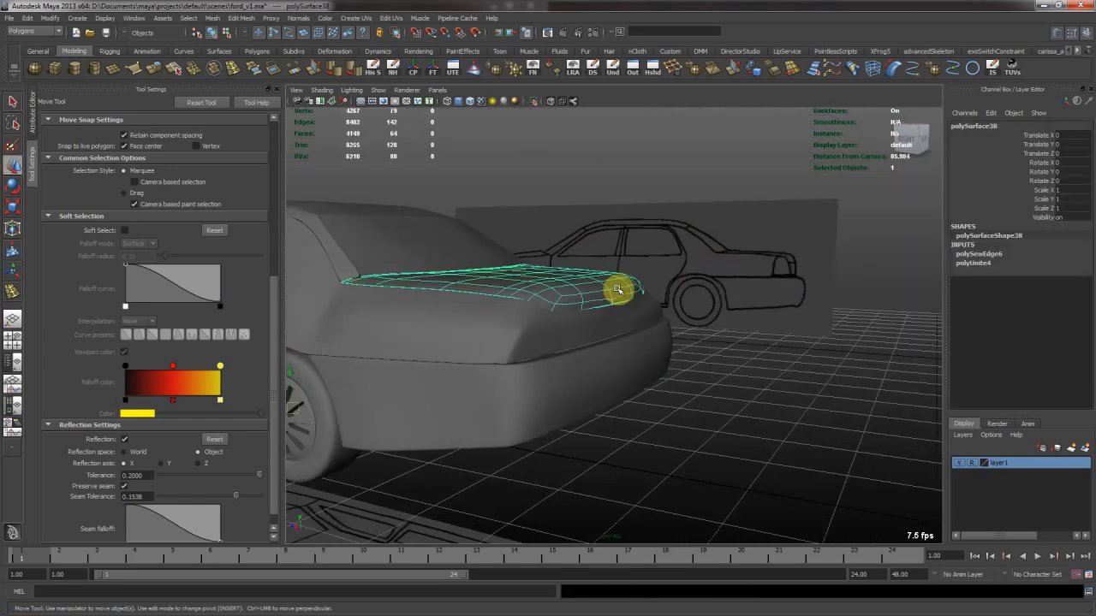
left_click_drag(690, 289, 551, 292, "alt")
key("f")
left_click_drag(693, 340, 656, 265, "alt")
right_click_drag(656, 265, 600, 269)
left_click_drag(657, 302, 656, 302)
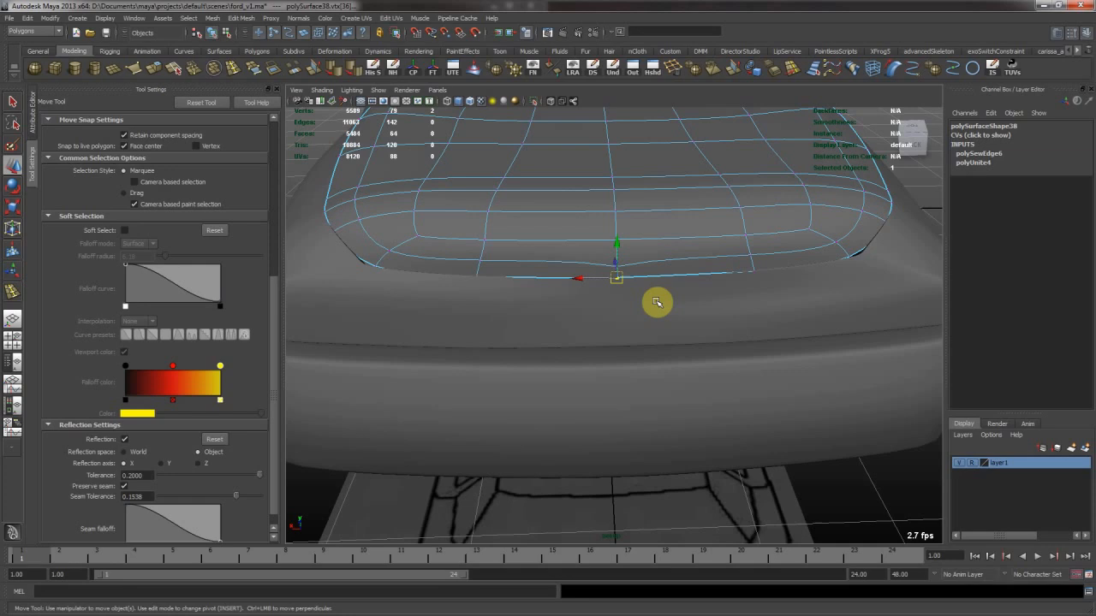
key("g")
key("F8")
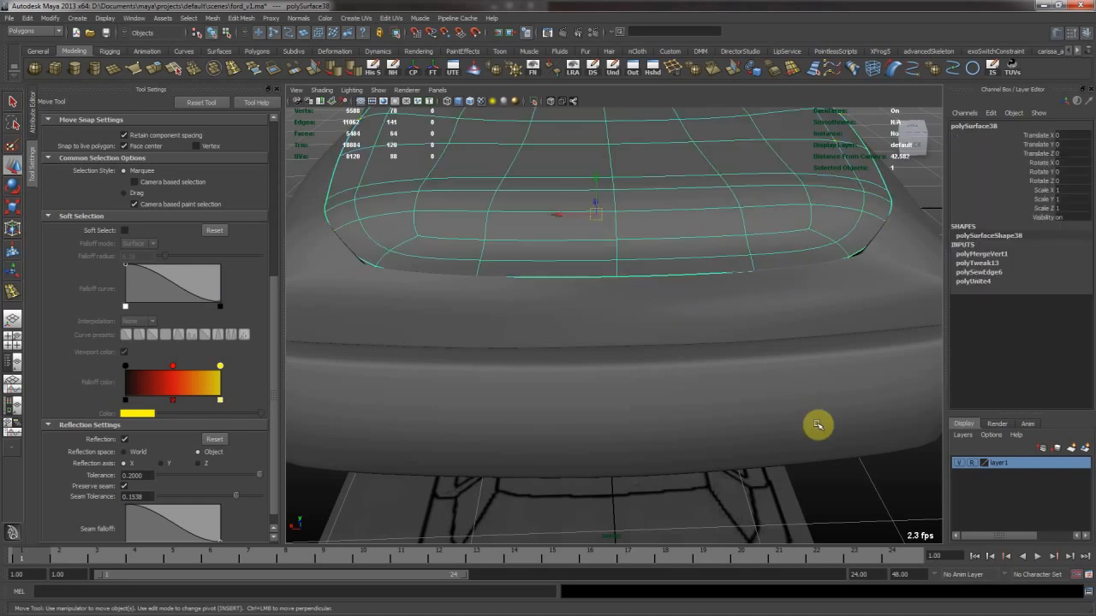
left_click(850, 488)
right_click_drag(850, 488, 616, 388, "alt")
left_click_drag(616, 389, 569, 289, "alt")
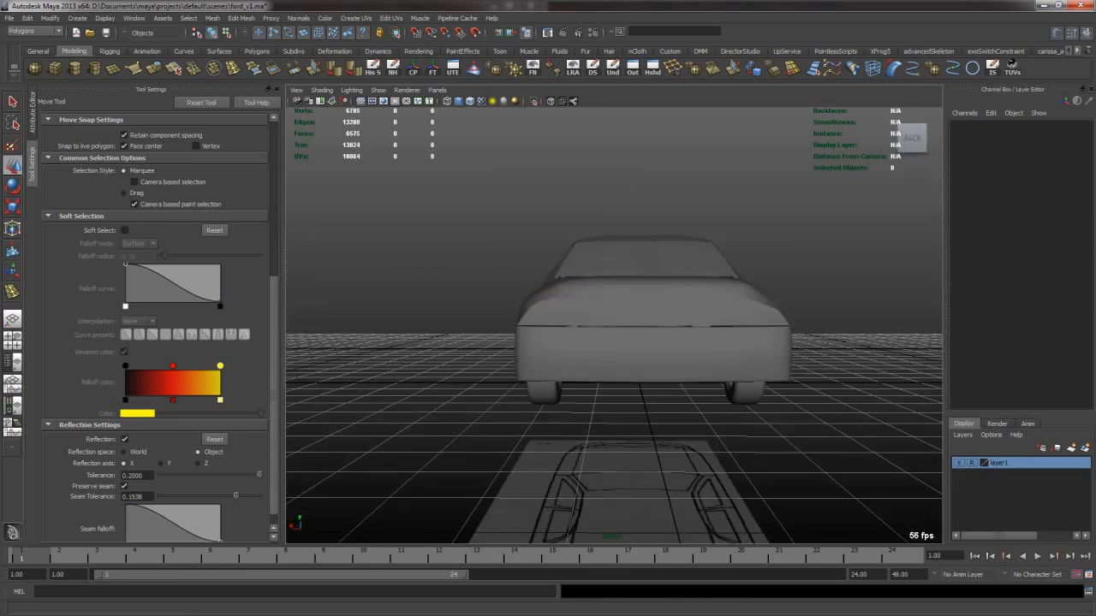
Switch to the browser's New York taxi image results and open the black-and-white 1280x.jpg taxi photo on its website
left_click_drag(0, 163, 331, 142)
key("alt+Left")
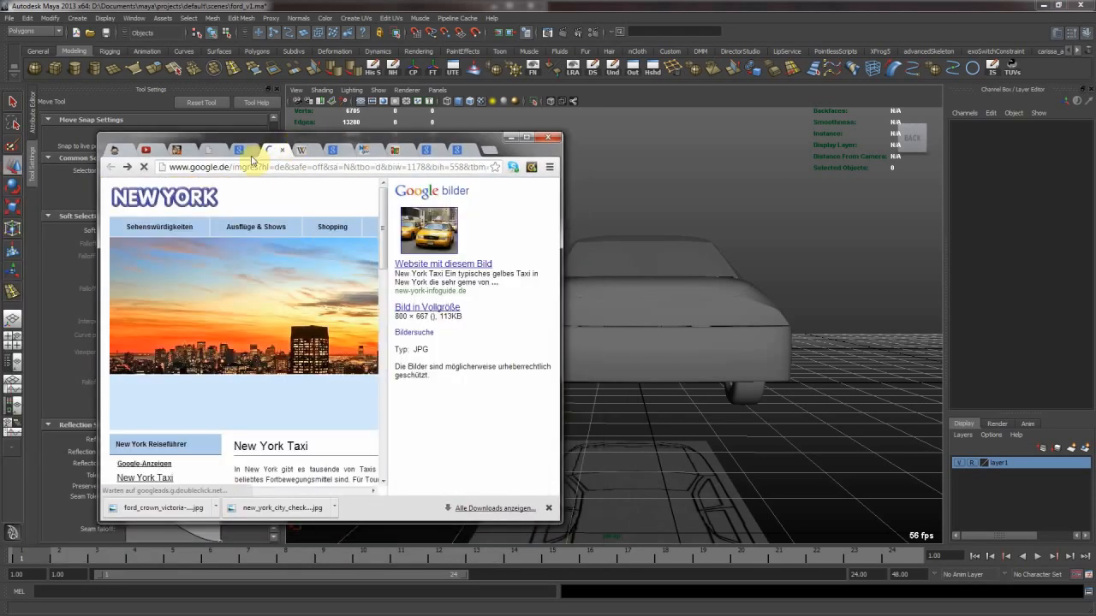
key("alt+Left")
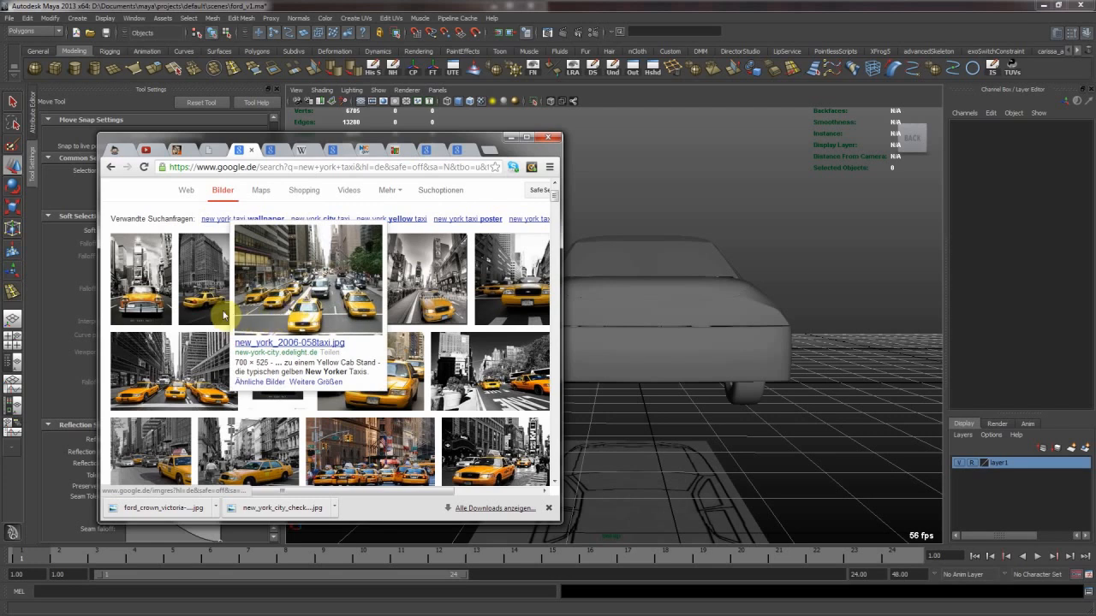
mouse_move(224, 316)
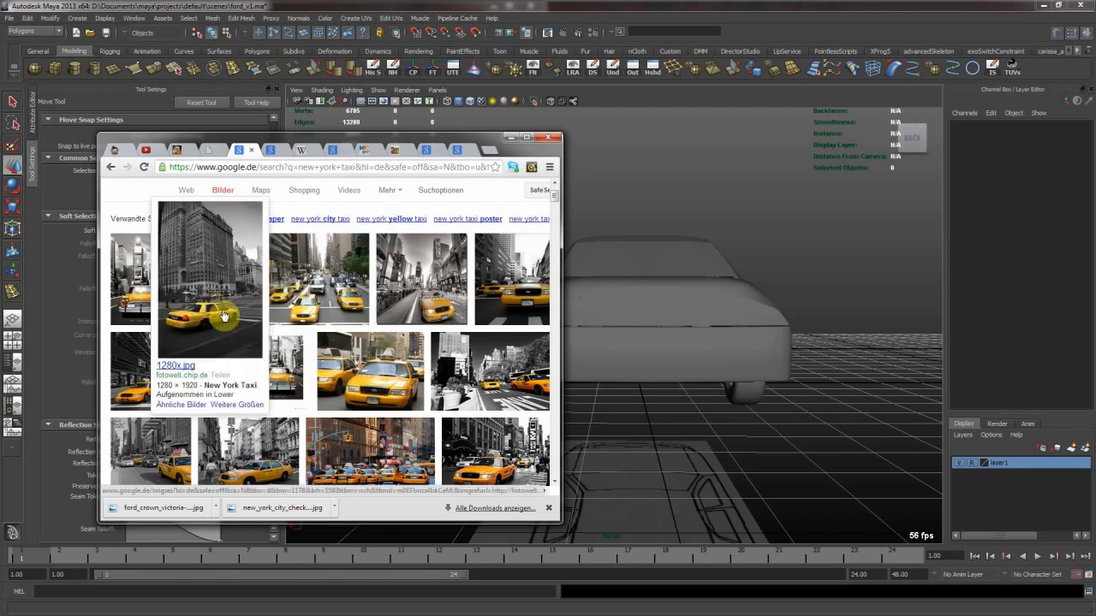
middle_click(224, 316)
left_click(293, 155)
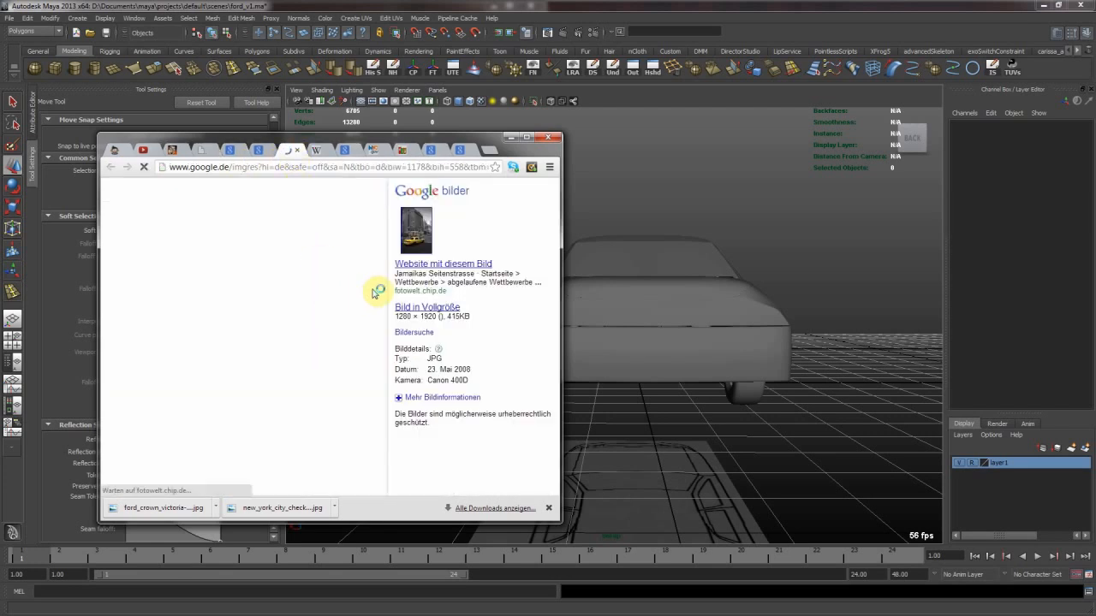
left_click(426, 271)
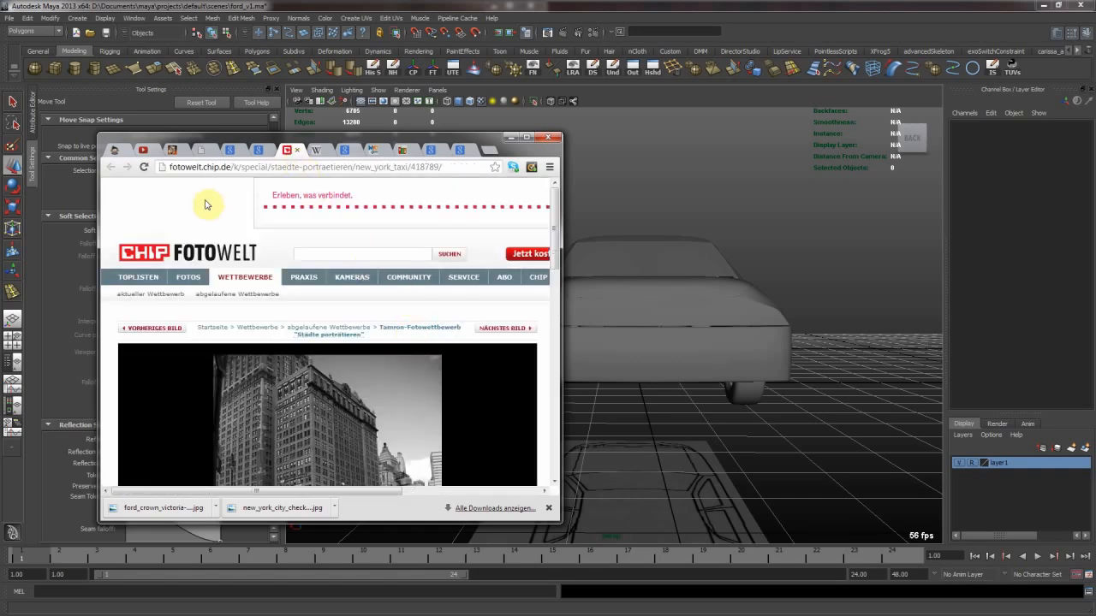
left_click(268, 151)
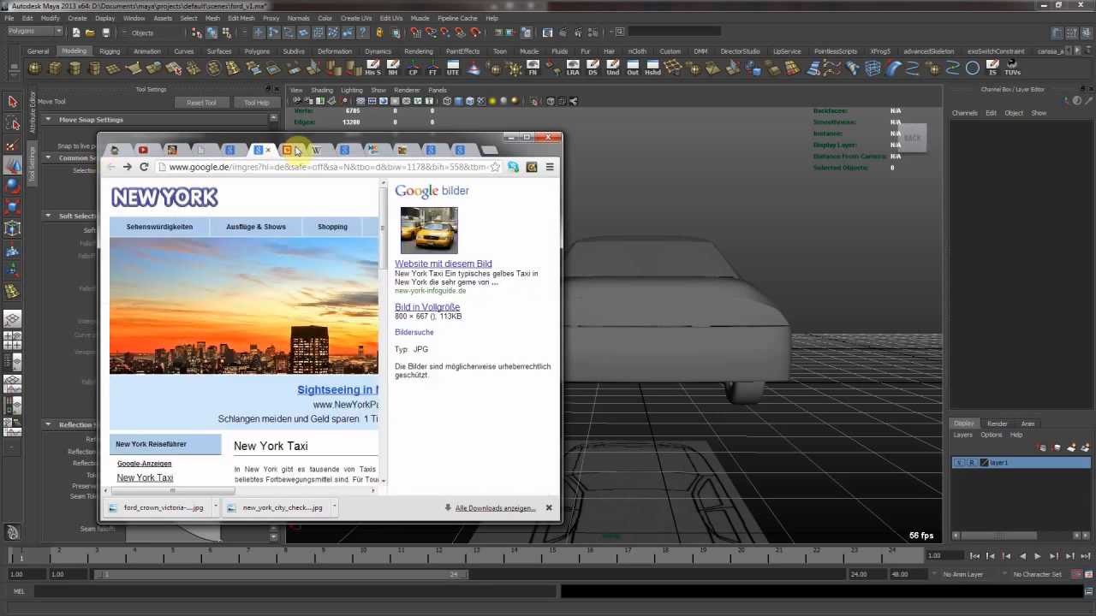
left_click(288, 151)
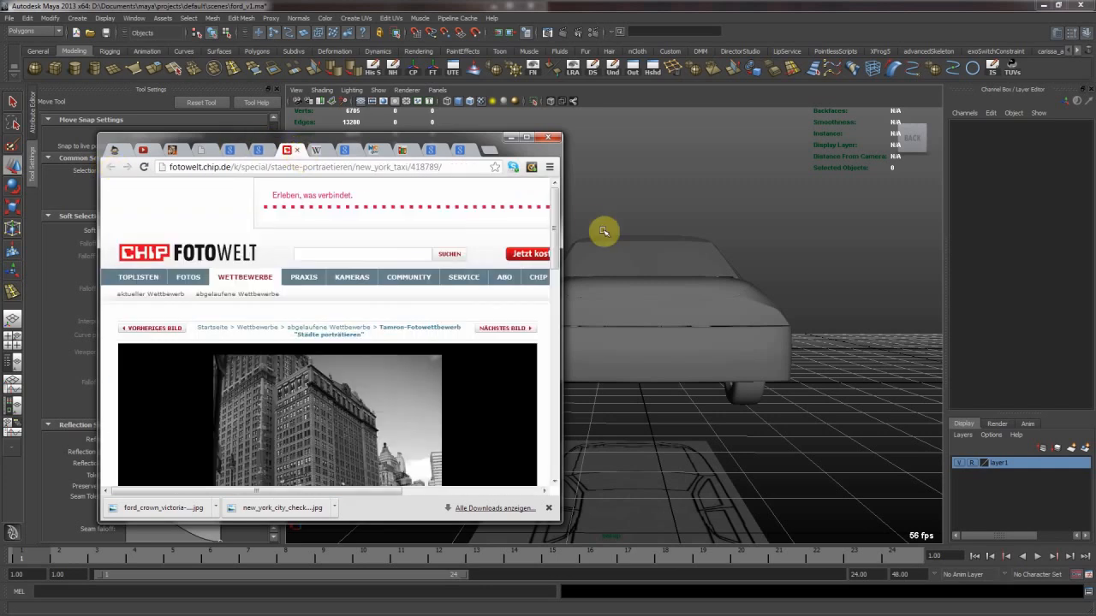
Widen the browser window, close the Fotowelt photo page and return to the New York taxi image results
left_click_drag(565, 207, 775, 197)
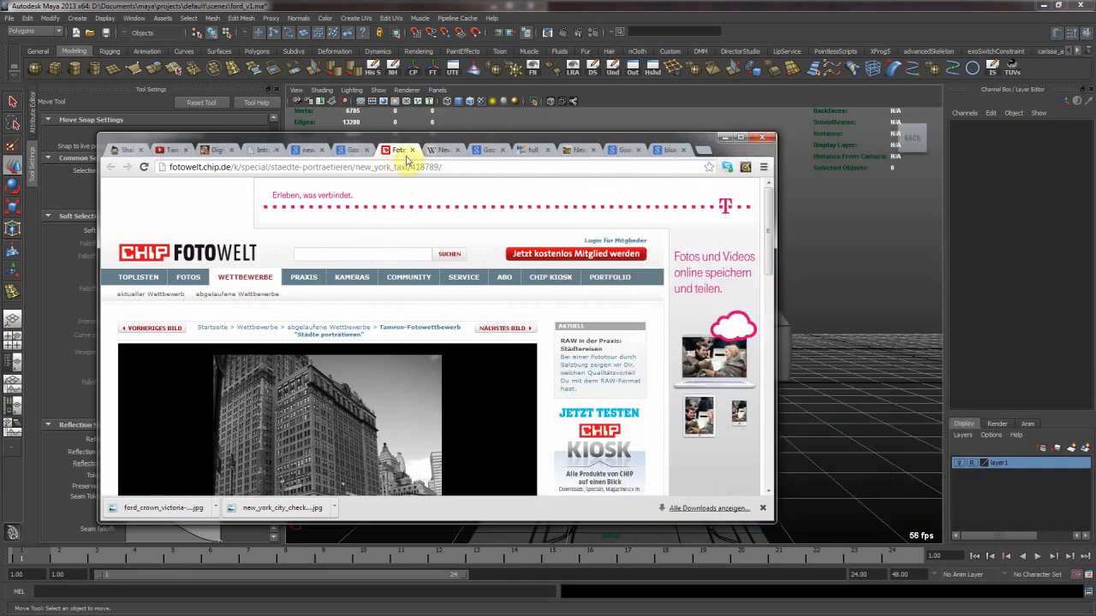
left_click(412, 151)
left_click(310, 154)
mouse_move(322, 353)
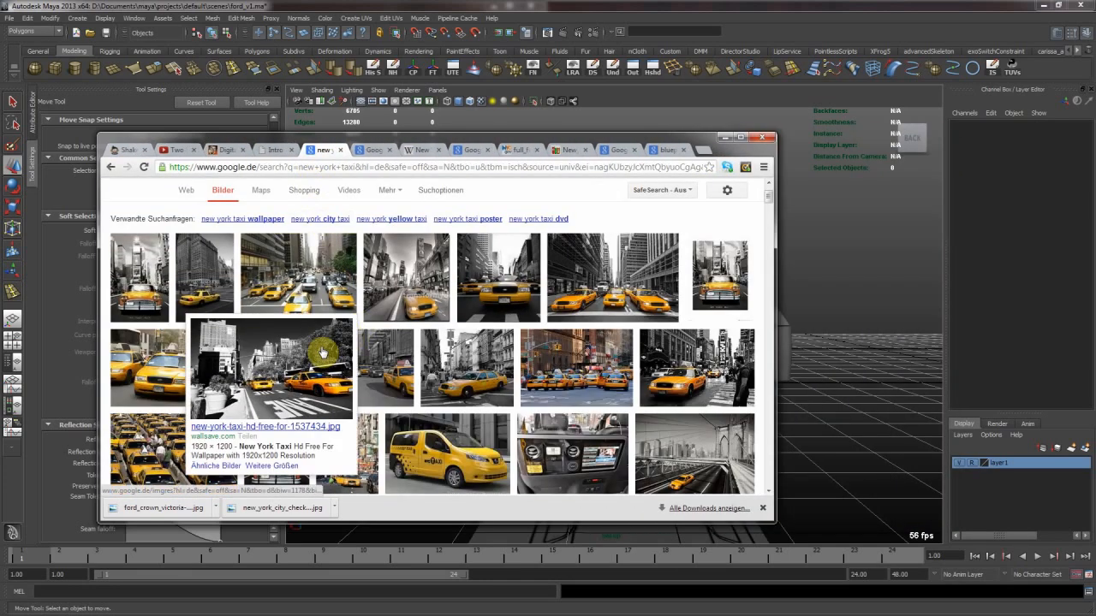
mouse_move(471, 299)
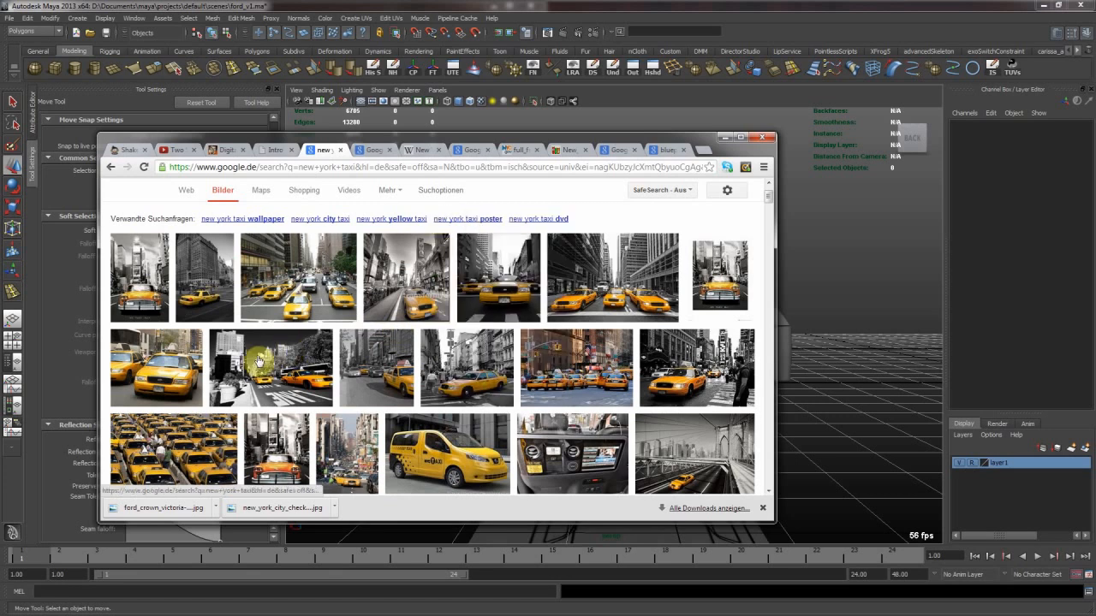
Open the black-and-white 1280x.jpg photo of the yellow taxi at full size and examine the car's rear lights and bumper
middle_click(220, 287)
left_click(398, 149)
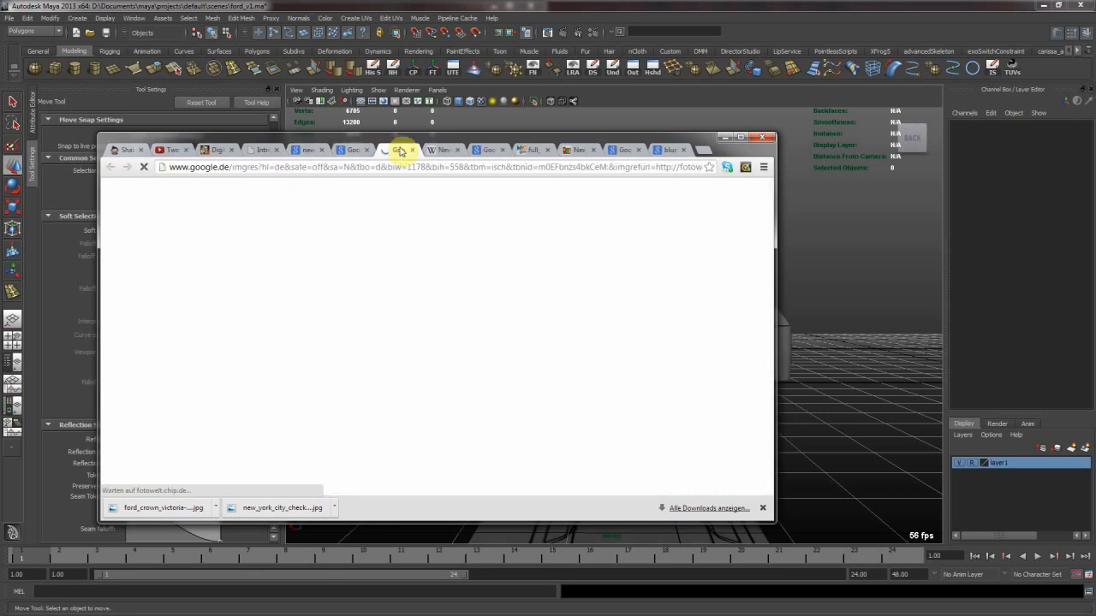
left_click(654, 310)
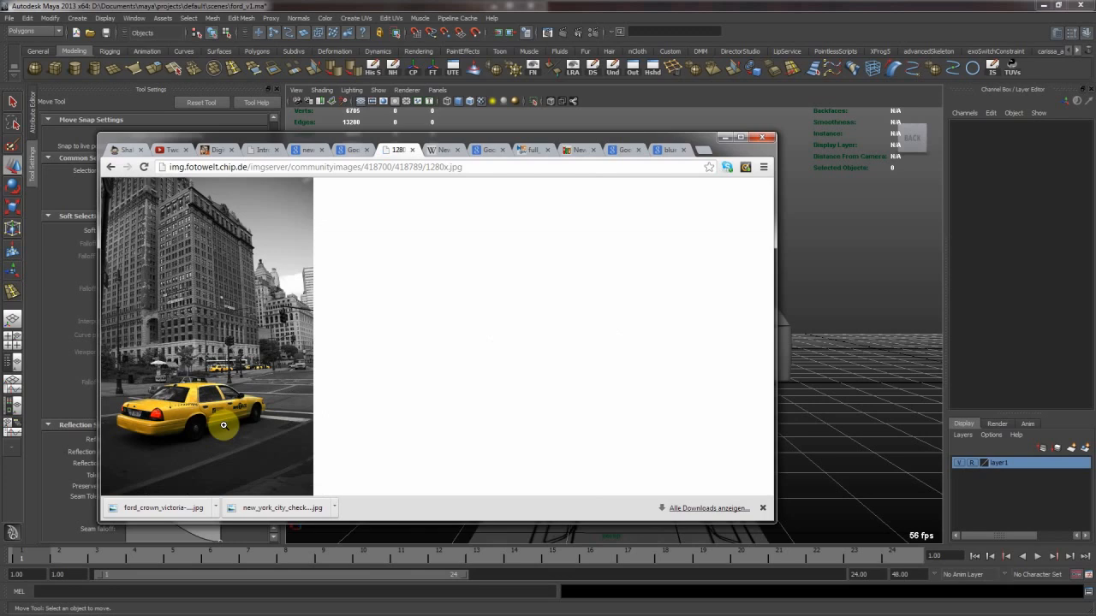
left_click(221, 424)
left_click_drag(342, 491, 220, 491)
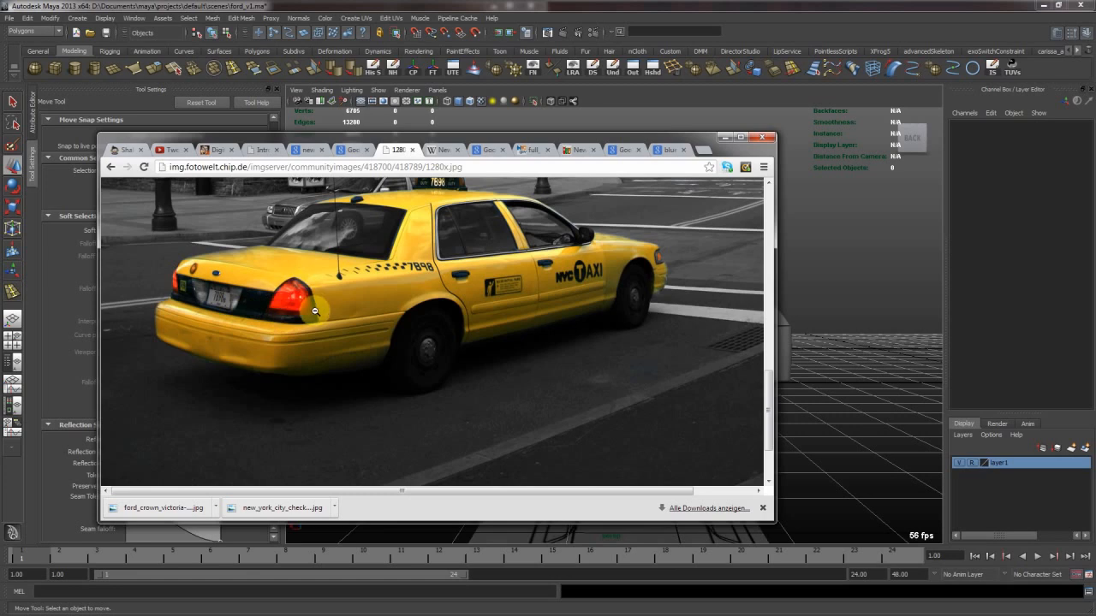
Switch back to Maya, inspect the rear bumper and the body panel above it from several angles, and save the scene
left_click(723, 137)
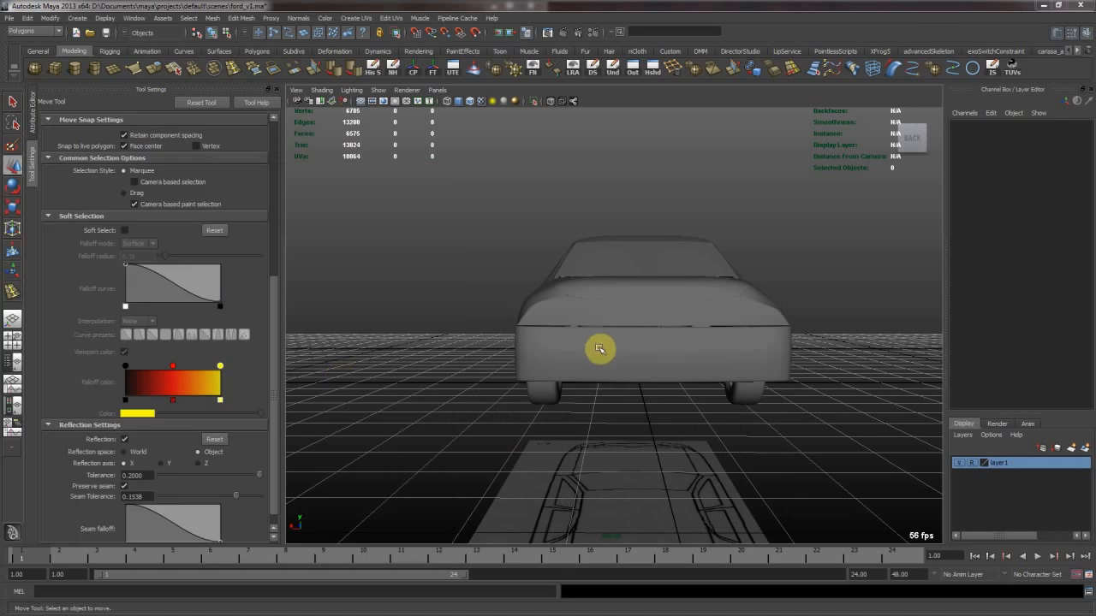
left_click(603, 352)
left_click(622, 318)
right_click_drag(475, 335, 618, 366, "alt")
left_click(618, 366)
left_click_drag(572, 352, 616, 352, "alt")
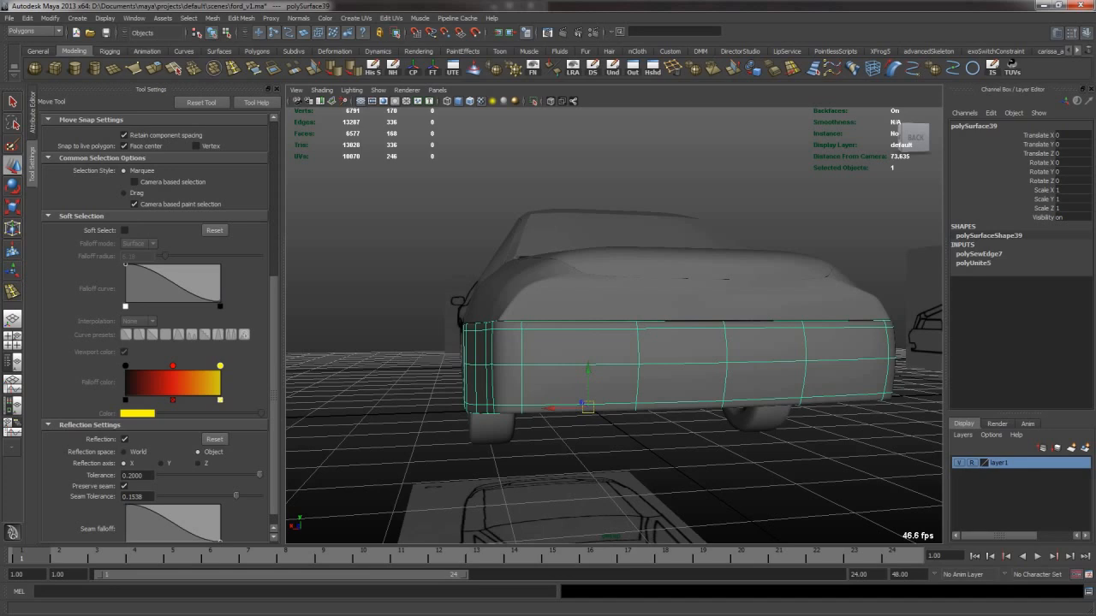
left_click(659, 293)
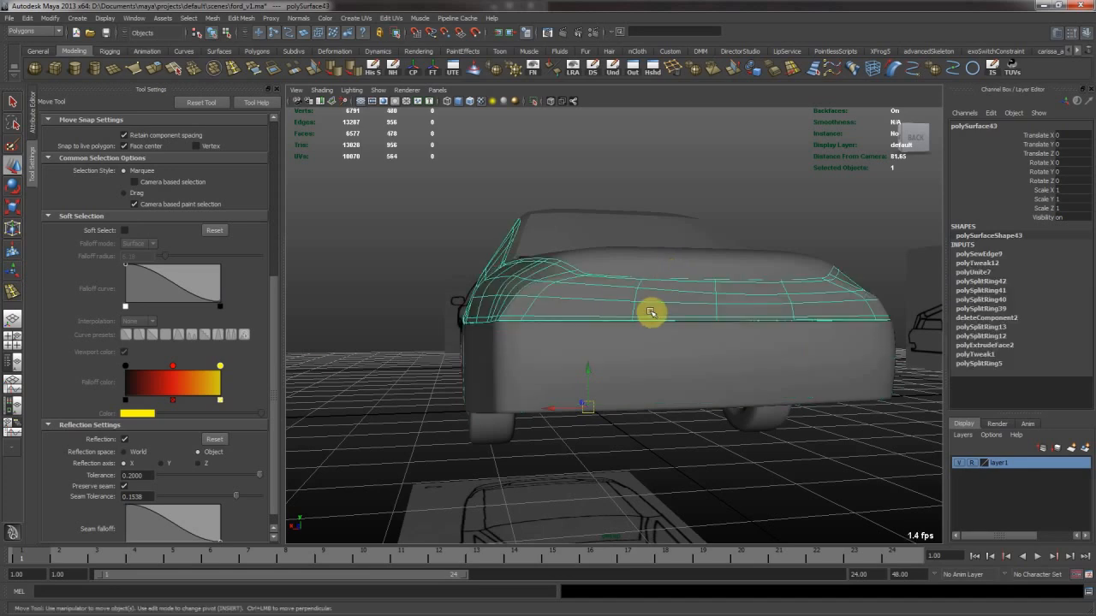
left_click_drag(652, 326, 707, 397, "alt")
left_click(695, 457)
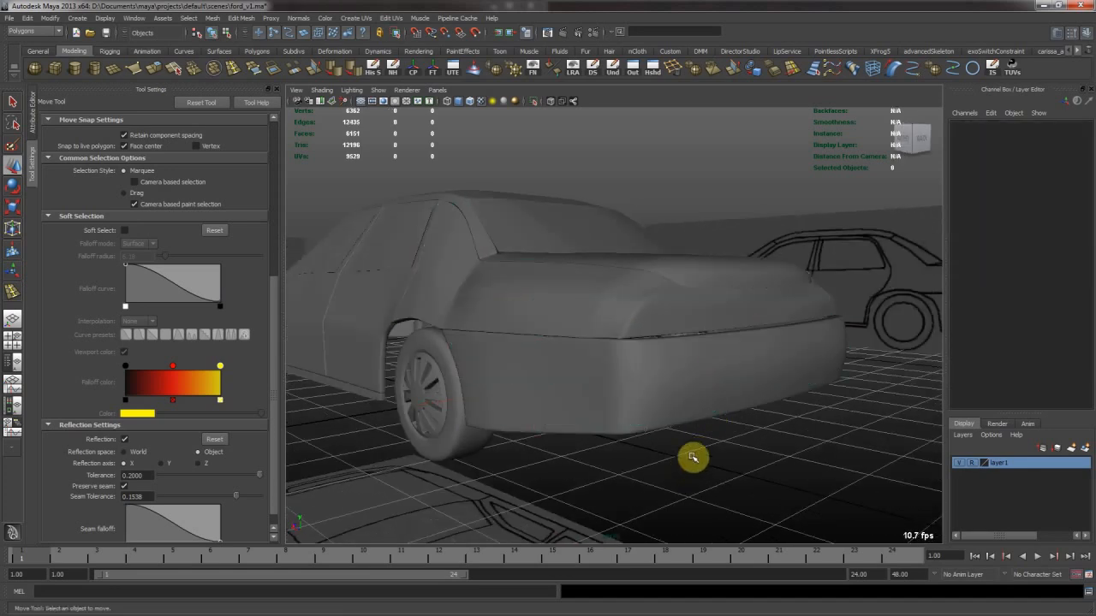
left_click(705, 410)
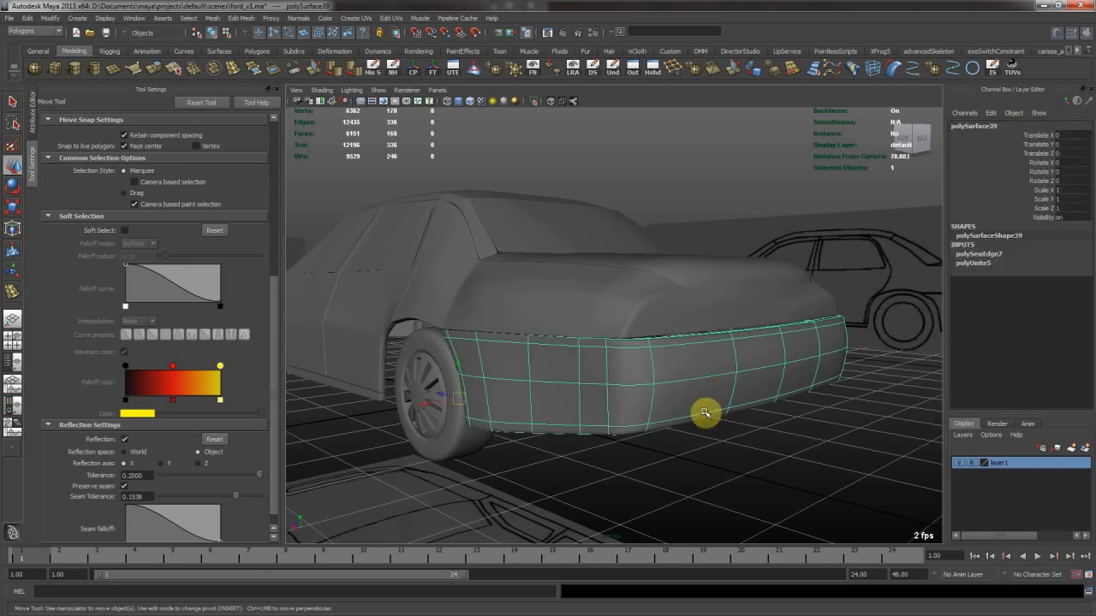
left_click(656, 312)
mouse_move(656, 312)
left_mouse_down("alt")
mouse_move(693, 317)
mouse_move(656, 325)
left_mouse_up("alt")
key("ctrl+s")
Create a polygon cube for the tail light, scale it to 3.194 and place it just above the rear bumper in side view
left_click(55, 69)
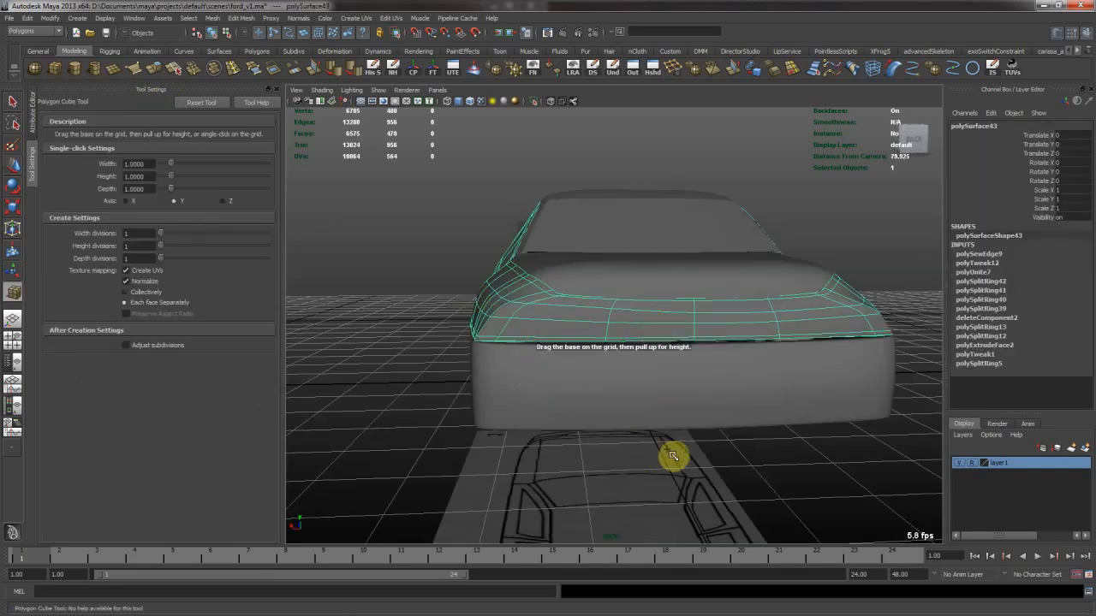
left_click(678, 470)
left_click_drag(672, 438, 649, 323)
left_click_drag(670, 360, 523, 319)
key("space")
key("space")
middle_click_drag(608, 399, 817, 386)
key("r")
middle_click_drag(730, 385, 759, 384)
key("w")
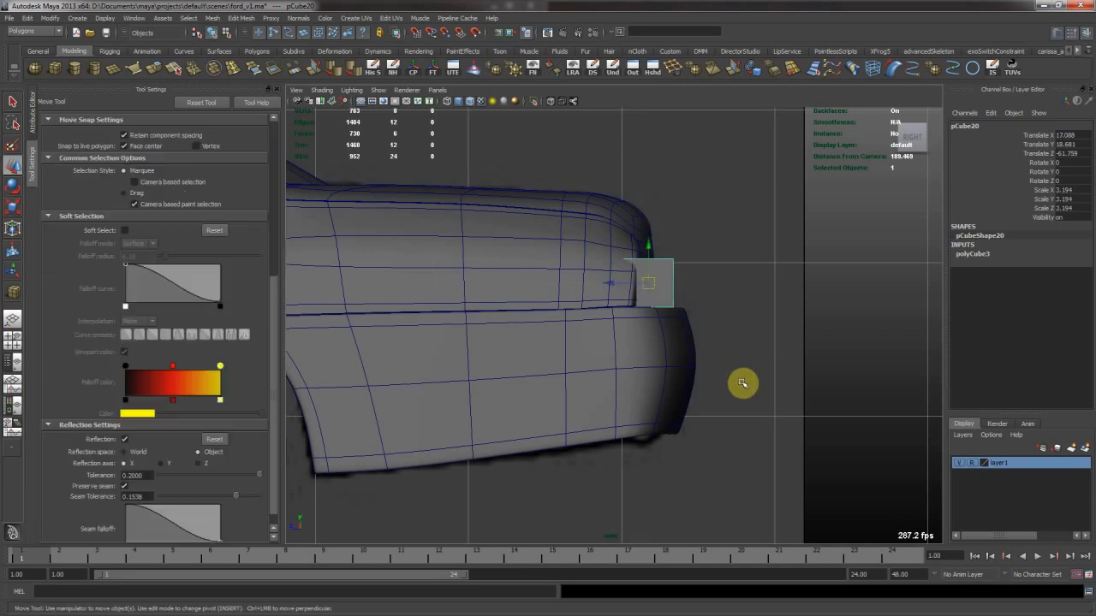
Move the tail-light cube sideways to X 13.672 at the rear corner of the body
key("space")
key("space")
right_click_drag(790, 259, 585, 330, "alt")
key("f")
middle_click_drag(585, 331, 515, 354, "alt")
left_click_drag(480, 354, 600, 344)
Turn off move reflection and move the cube's outer edges to form a slanted tail light following the body's rear corner
key("F10")
left_click_drag(558, 385, 587, 382, "alt")
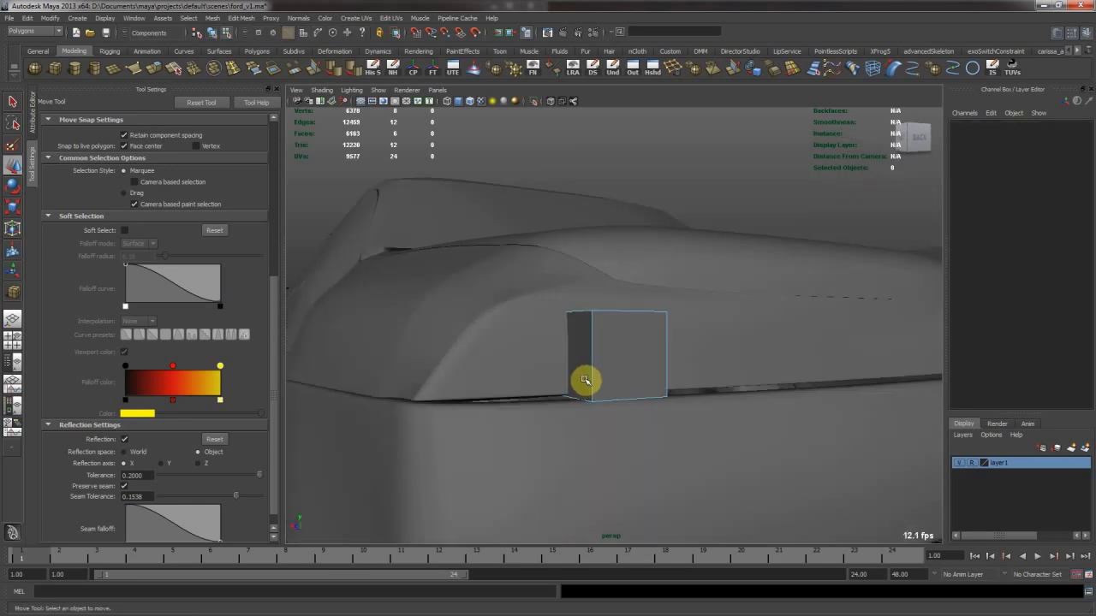
left_click(584, 400)
left_click_drag(599, 384, 560, 396, "alt")
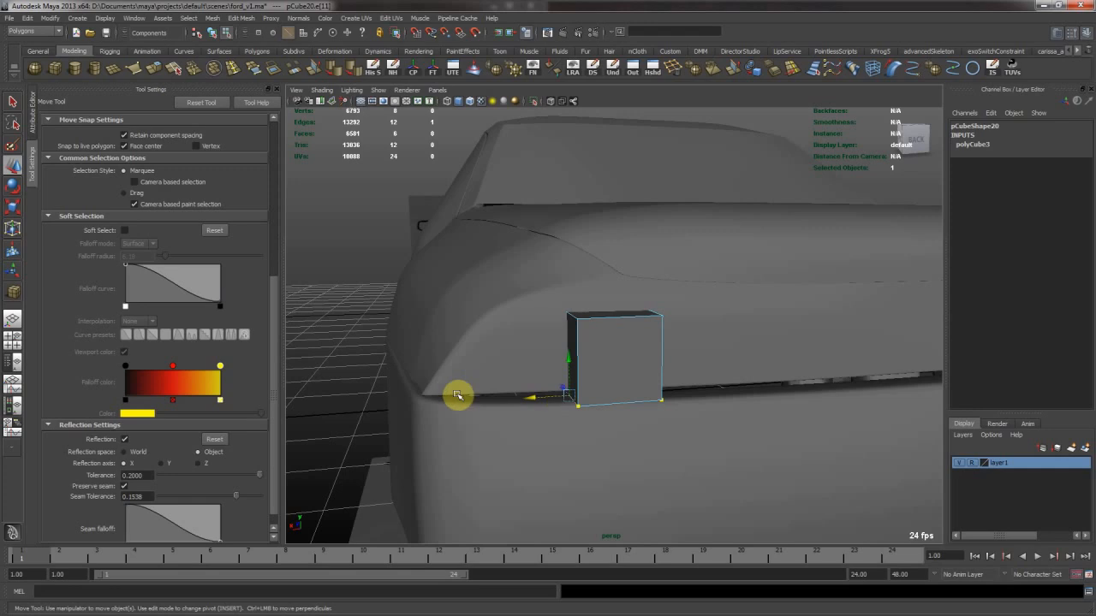
left_click(124, 439)
left_click_drag(601, 376, 716, 340)
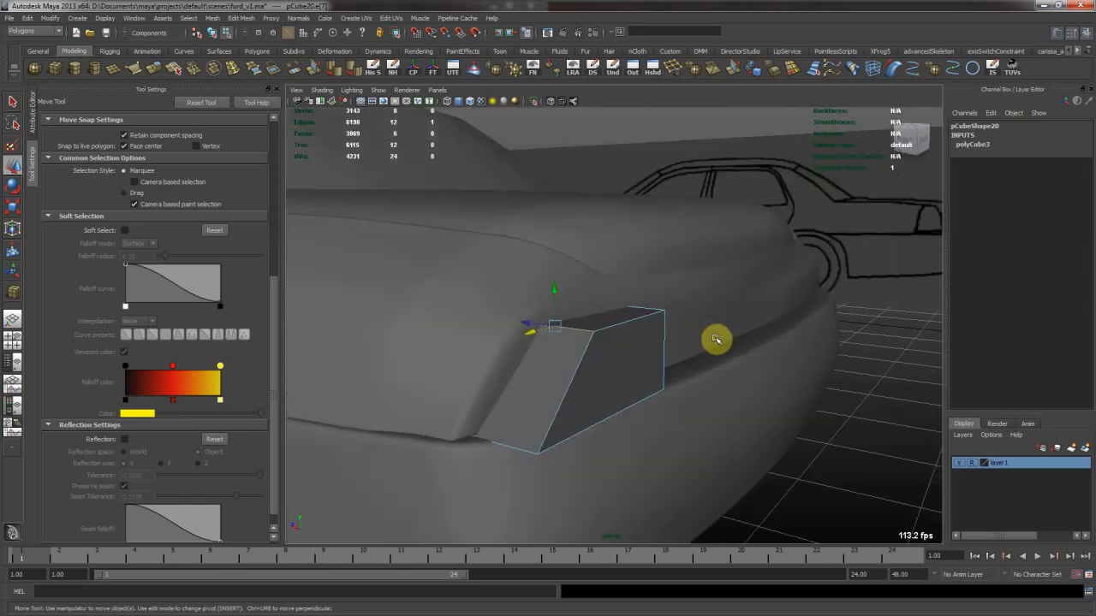
left_click_drag(579, 351, 624, 345, "alt")
Delete the tail-light cube's hidden face against the body and save the scene
key("F8")
right_click(634, 354)
left_click(637, 364)
left_click_drag(558, 325, 636, 350, "alt")
key("F8")
key("F8")
key("ctrl+s")
Move the slanted outer side face of the tail light to fit the body's rear corner, then return to object selection
right_click_drag(636, 350, 622, 338)
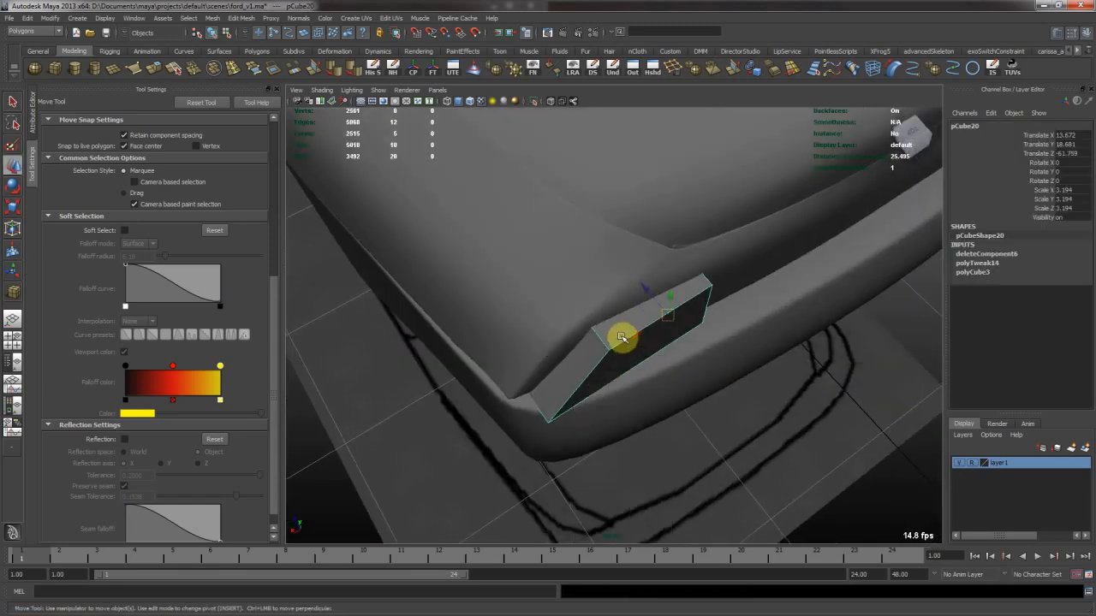
left_click(568, 363)
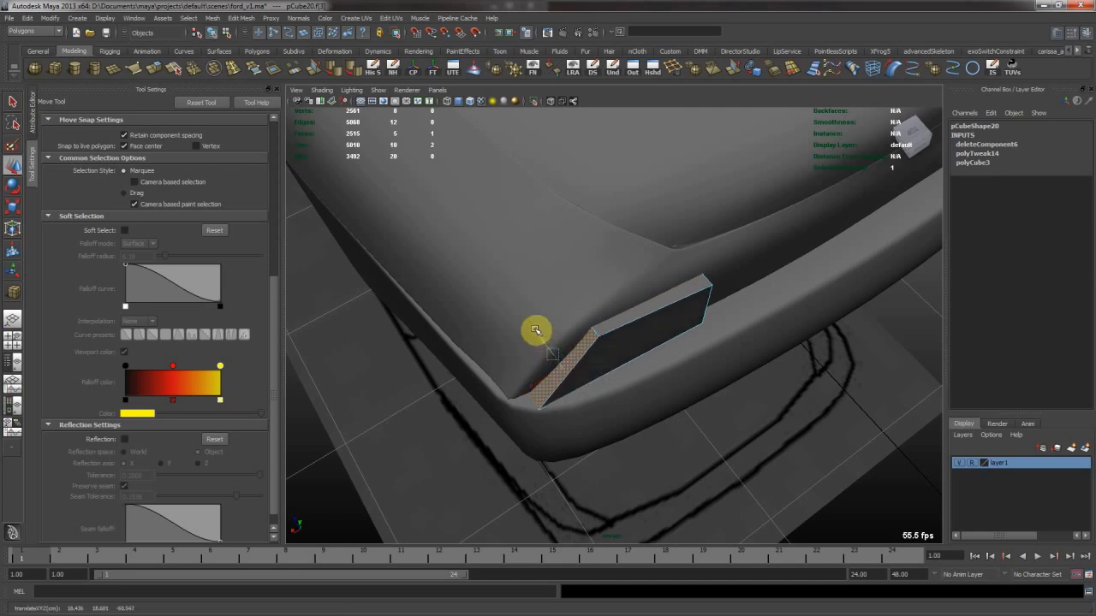
left_click_drag(597, 320, 642, 318, "alt")
key("F8")
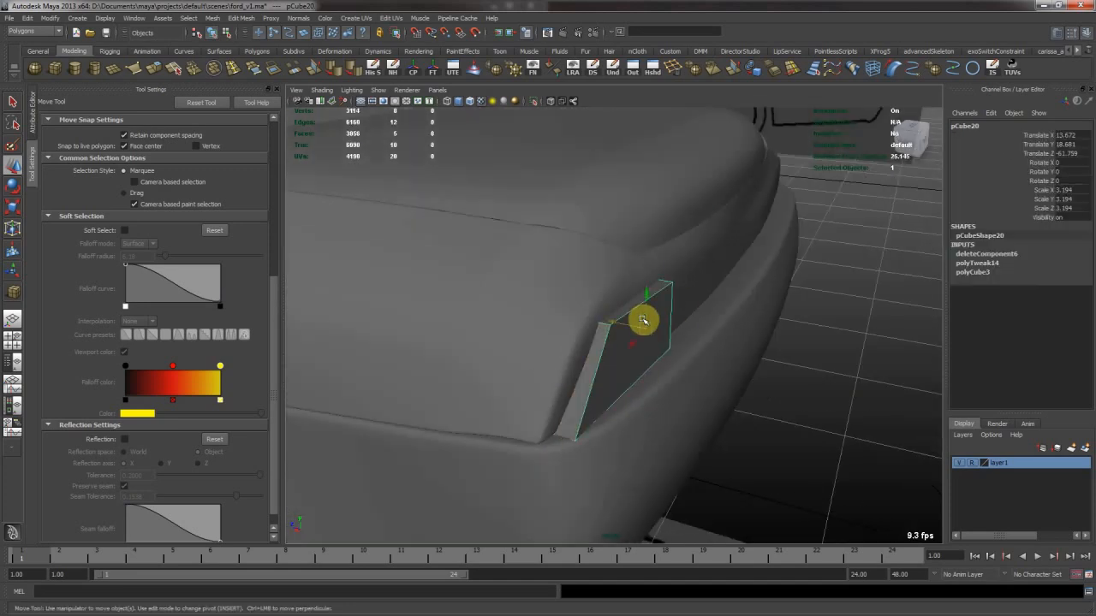
Insert an edge loop around the tail light's sides close to its rear face and check the smoothed shape
left_click_drag(775, 388, 340, 221, "alt")
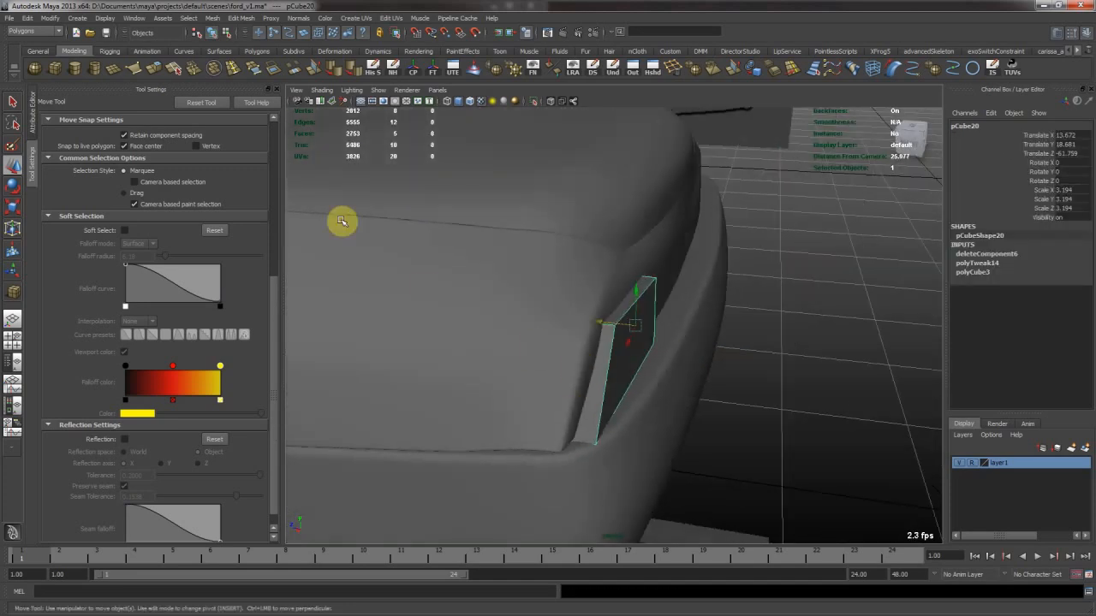
left_click(227, 72)
left_click_drag(594, 310, 614, 328, "alt")
left_click(614, 326)
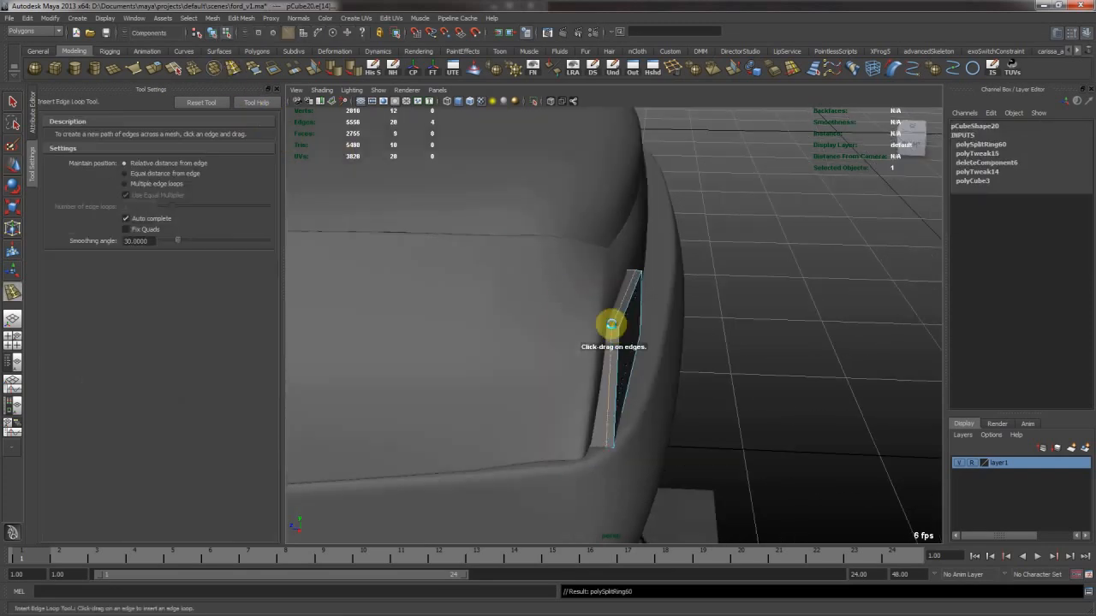
key("w")
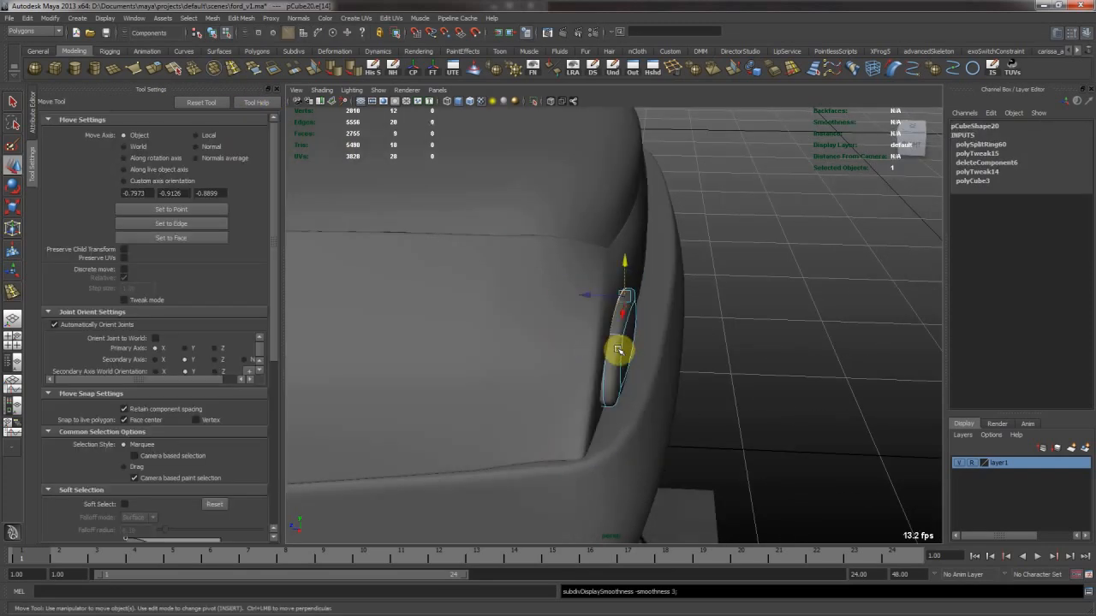
Insert a vertical edge loop near the tail light's inner side and a horizontal one near its lower edge
left_click_drag(622, 342, 714, 340, "alt")
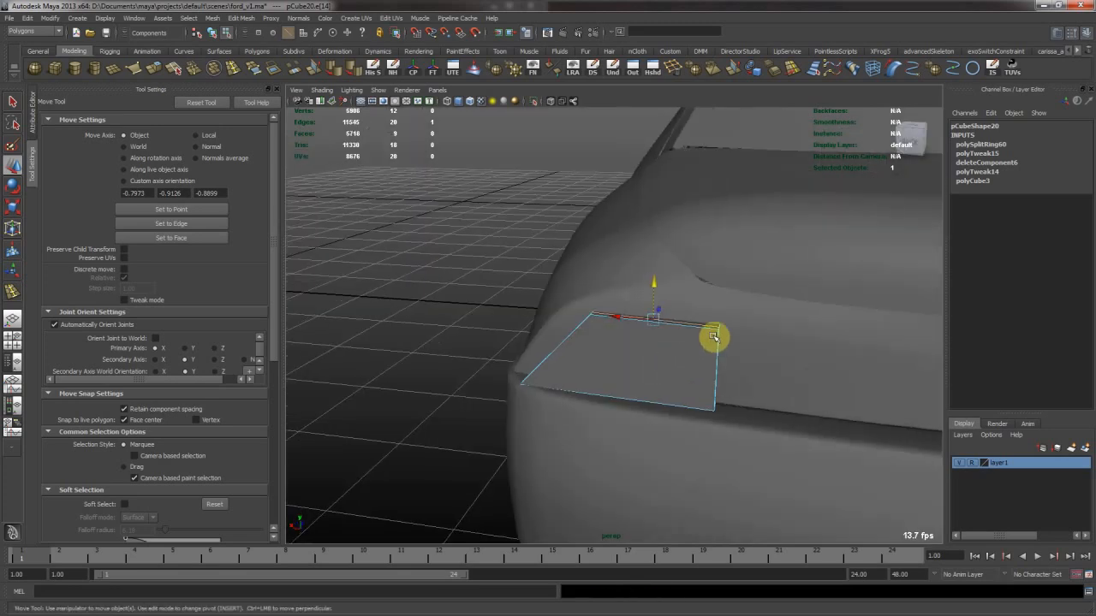
key("y")
left_click(709, 333)
left_click_drag(574, 350, 683, 354, "alt")
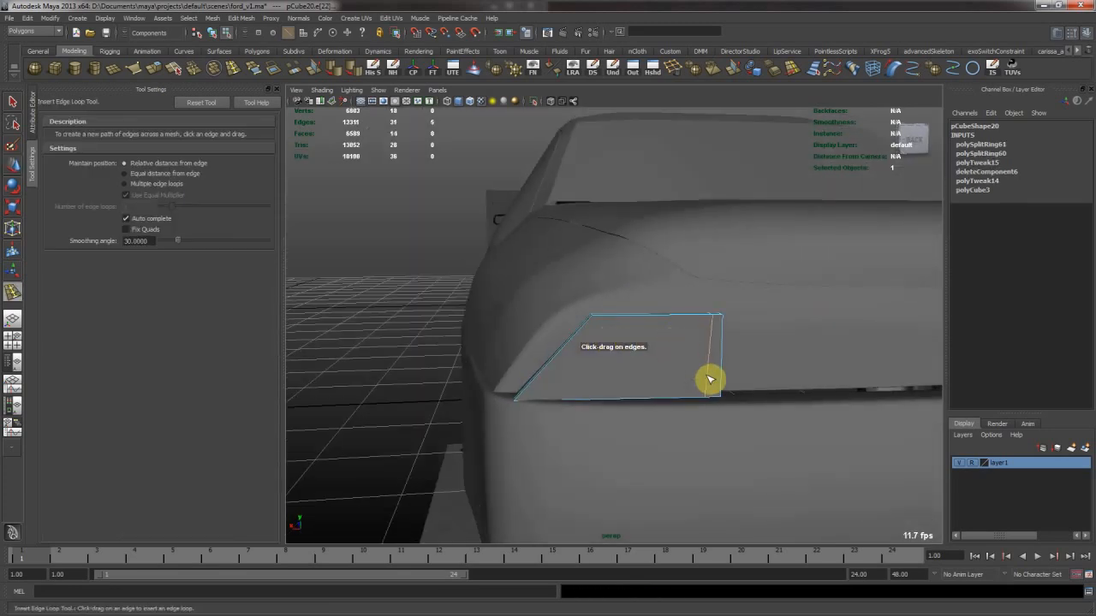
left_click_drag(707, 392, 695, 377)
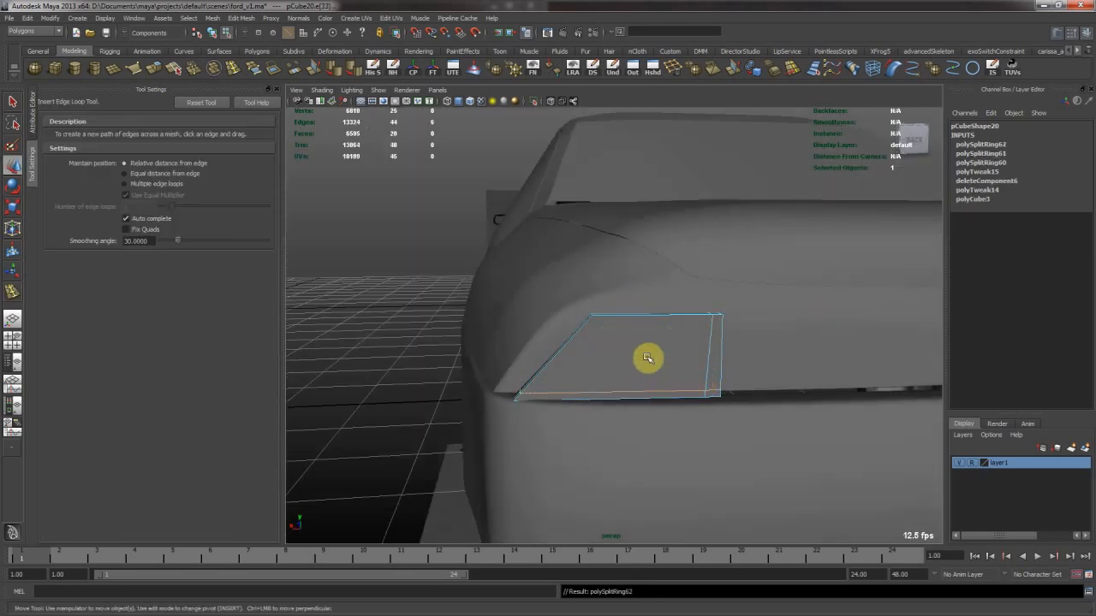
Display the tail light smoothed and move it along the car's length to Z -62.025 against the body
key("w")
left_click(397, 310)
left_click_drag(504, 336, 641, 343, "alt")
left_click(622, 342)
left_click(618, 343)
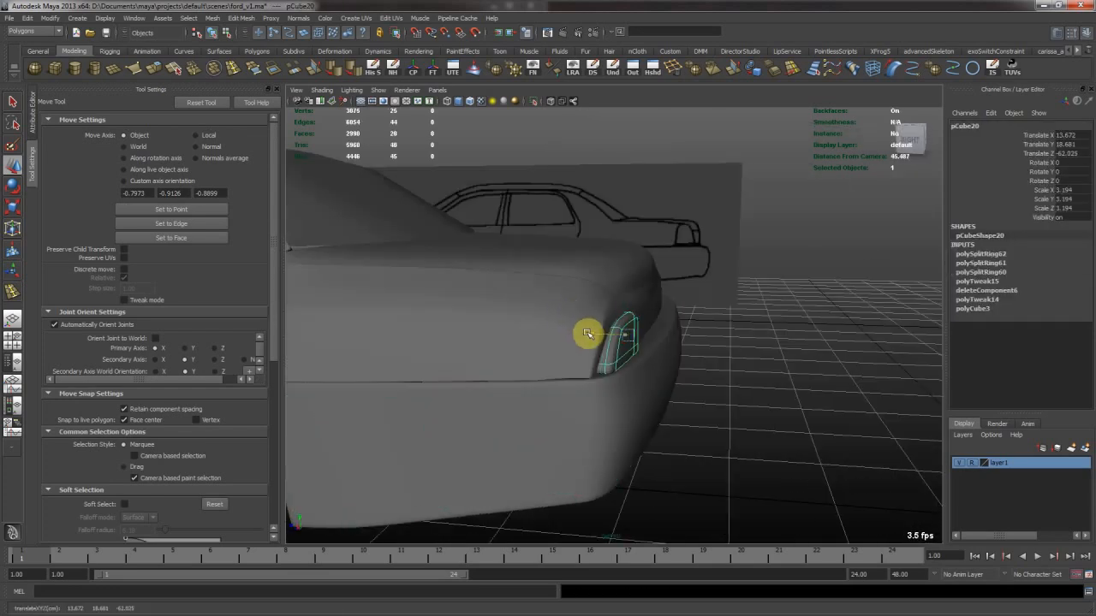
left_click(775, 373)
left_click_drag(774, 373, 600, 362, "alt")
left_click(600, 360)
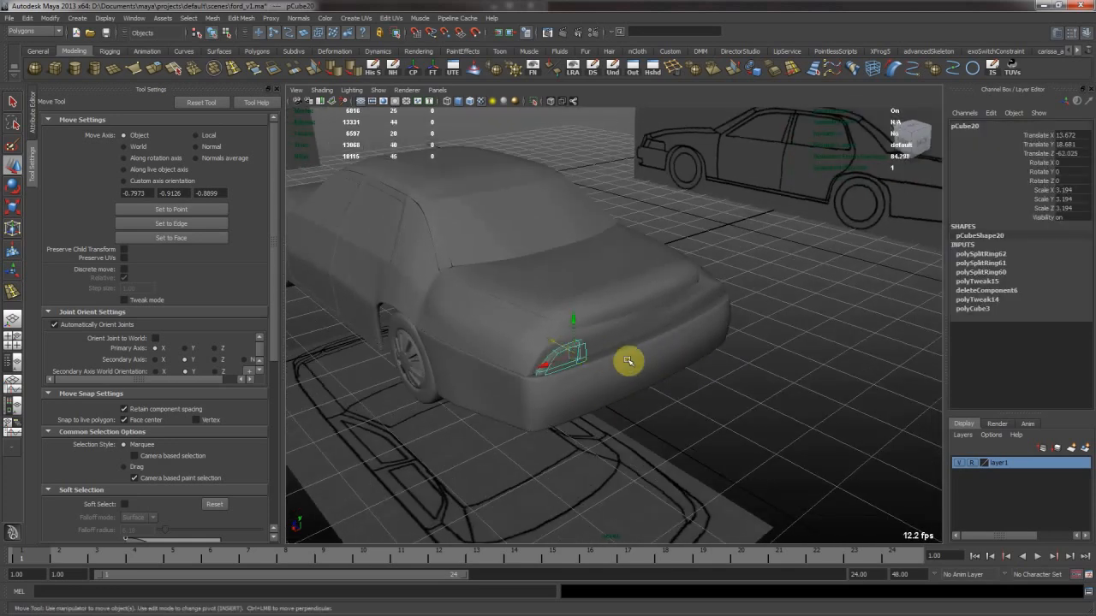
Move the tail light's pivot to the car's centre line, duplicate the light and mirror the copy to the opposite side
left_click_drag(717, 372, 648, 386, "alt")
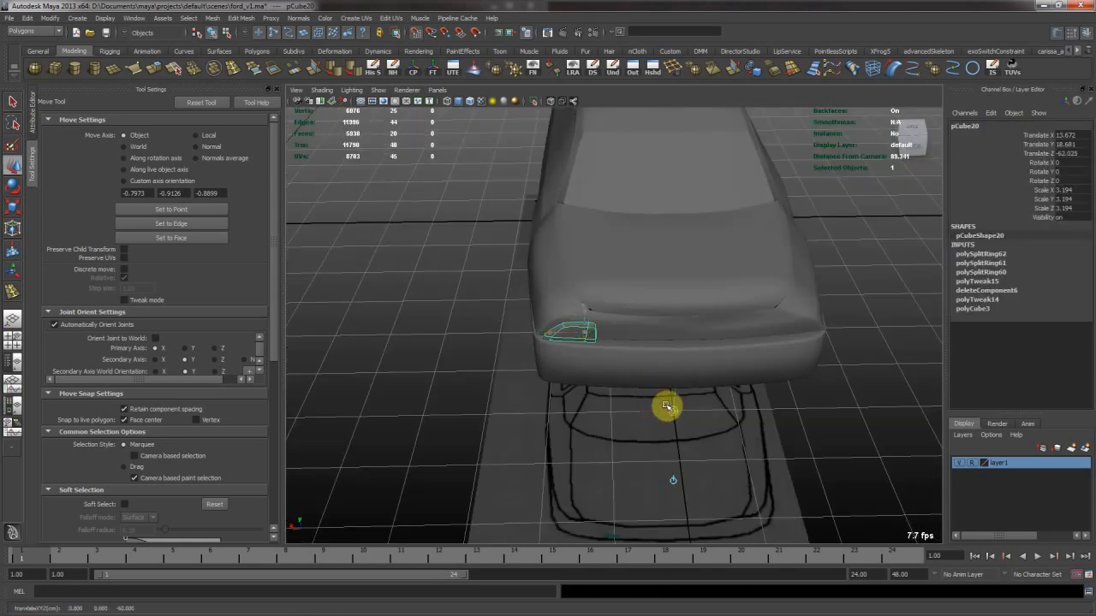
key("ctrl+d")
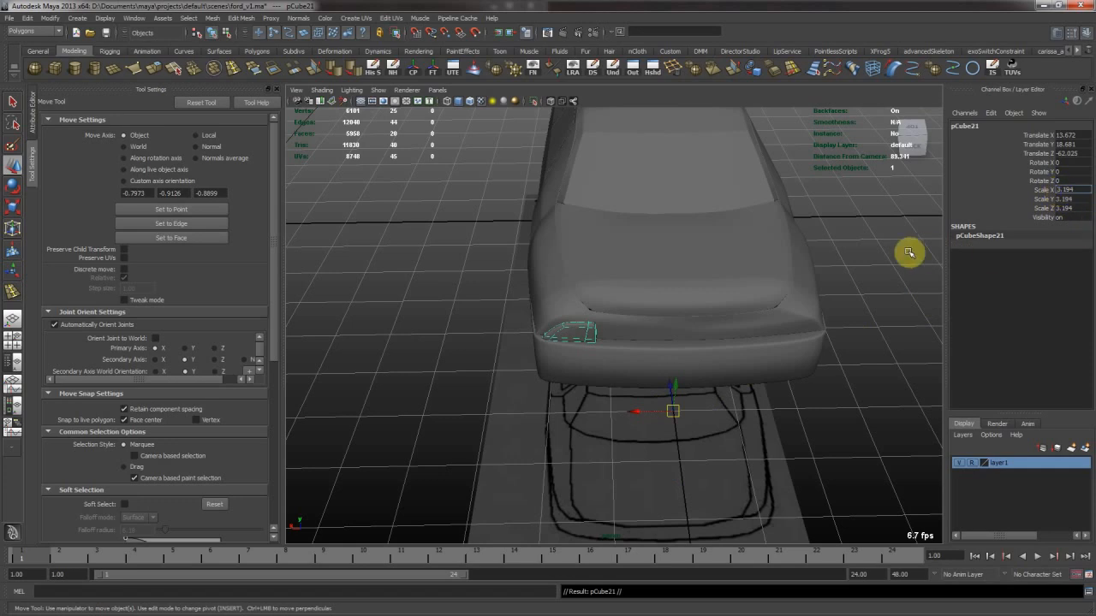
left_click(707, 388)
left_click_drag(707, 388, 552, 339, "alt")
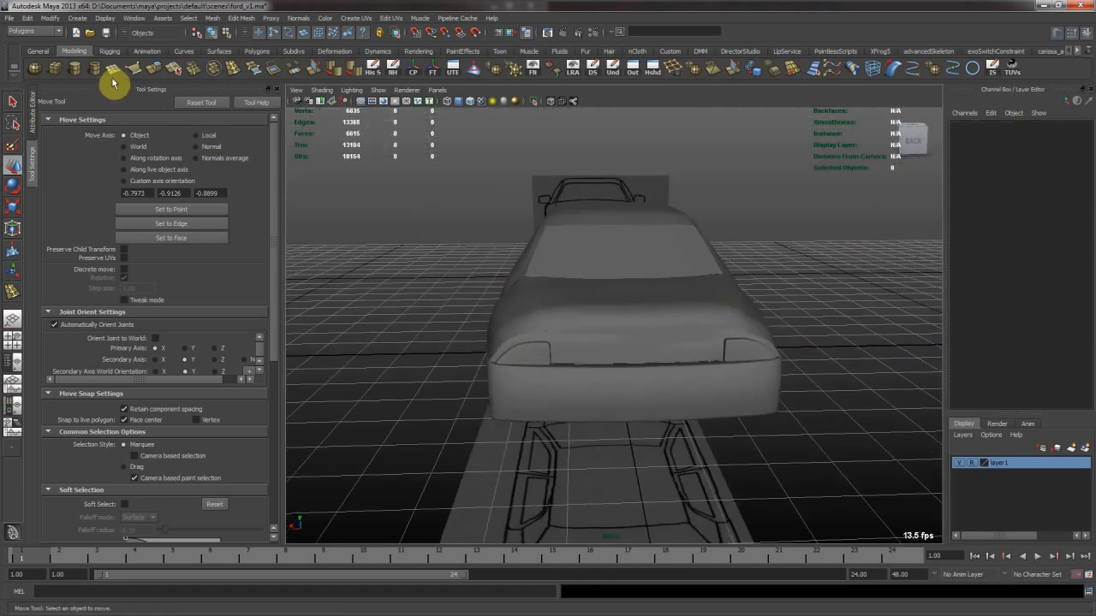
Create another polygon cube, scale it to 3.277 and place it above the rear bumper on the car's centre line
left_click(59, 68)
left_click(58, 68)
key("space")
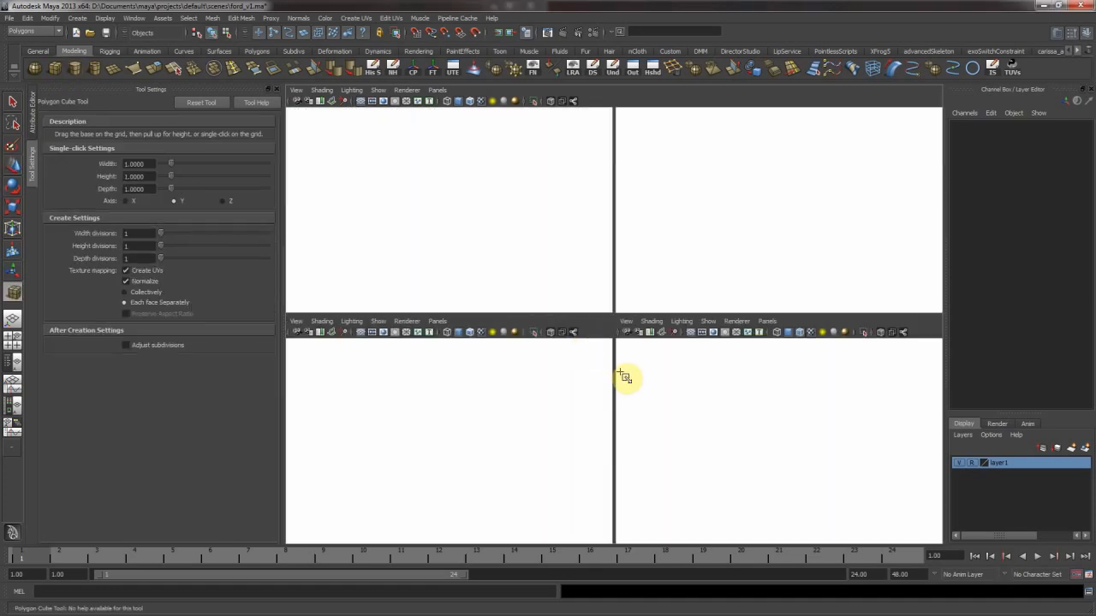
key("space")
left_click(741, 266)
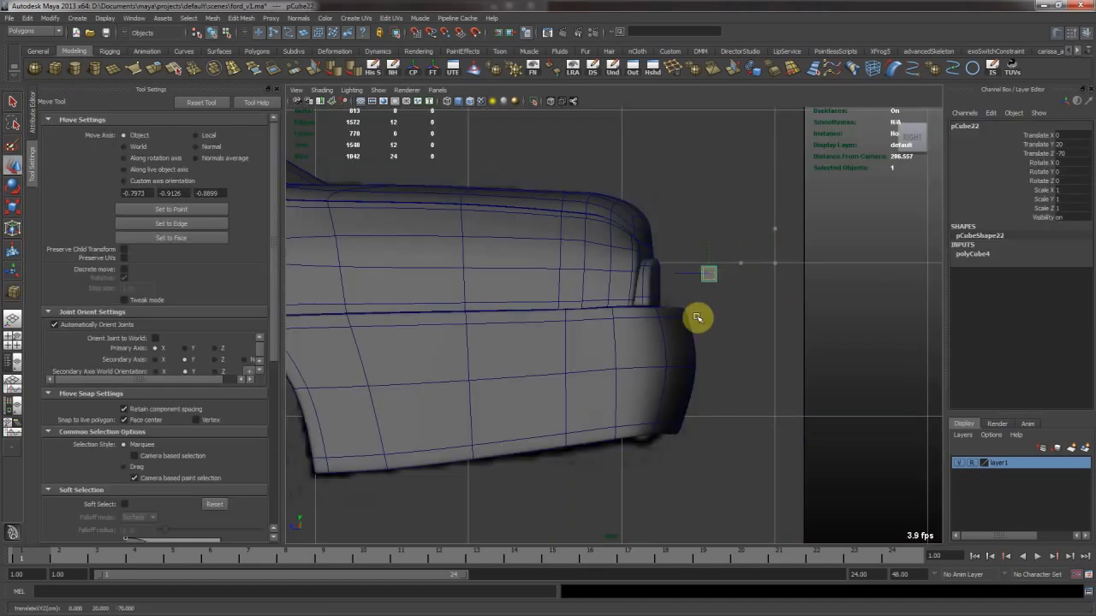
key("r")
middle_click_drag(648, 327, 665, 327)
key("space")
key("space")
key("f")
Raise the new cube to Y 18.97 and stretch it sideways into a bar spanning between the two tail lights
right_click_drag(743, 358, 567, 313, "alt")
right_click_drag(763, 367, 707, 377, "alt")
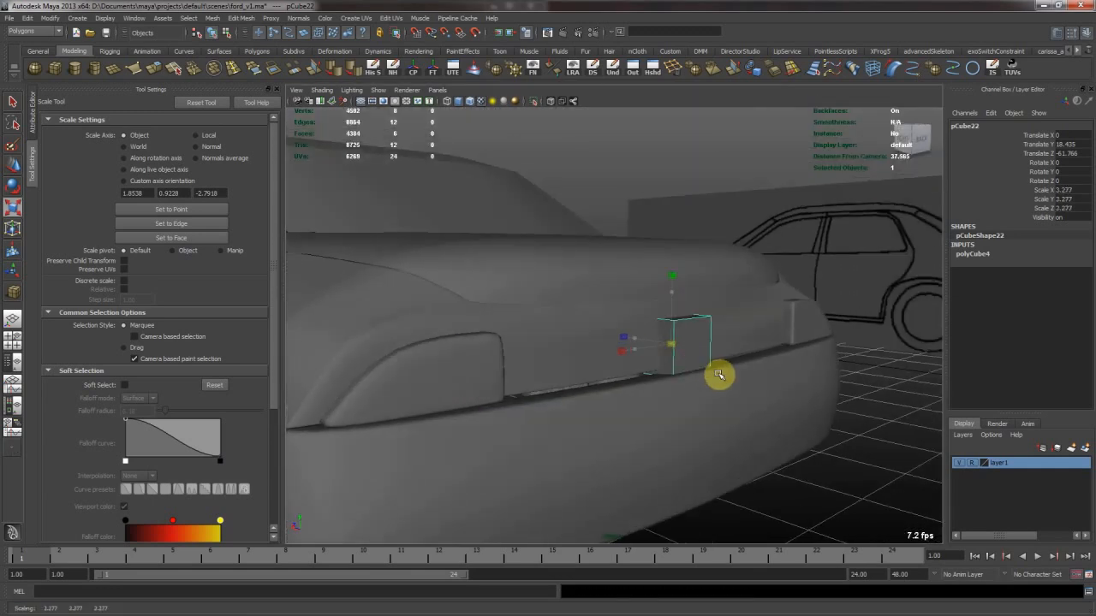
key("w")
key("r")
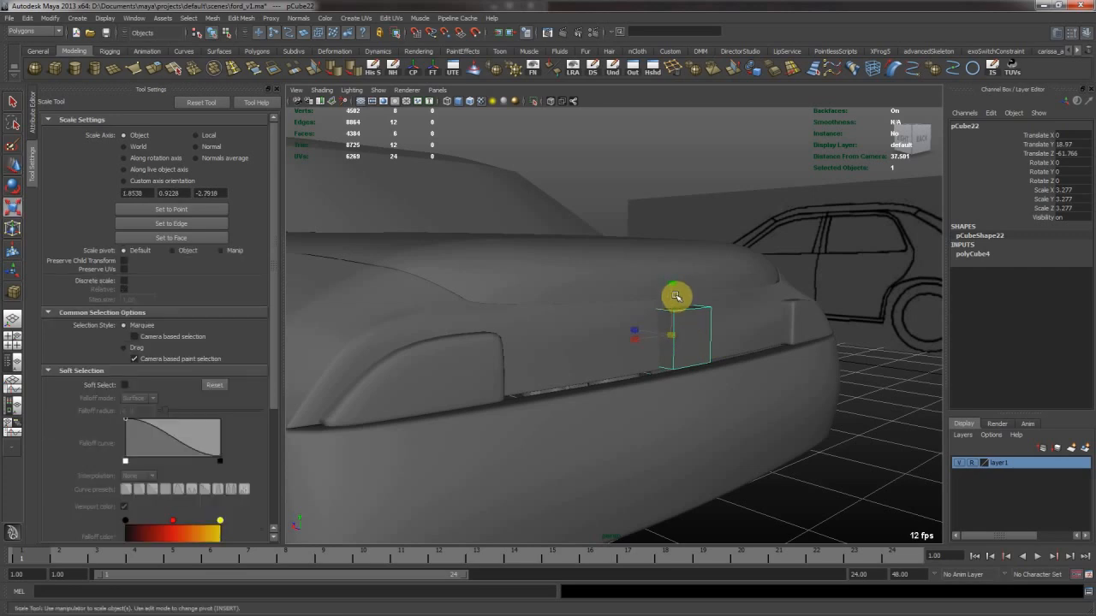
key("w")
key("r")
left_click_drag(669, 312, 518, 380, "alt")
mouse_move(517, 380)
middle_mouse_down()
mouse_move(499, 379)
mouse_move(548, 381)
mouse_move(536, 379)
middle_mouse_up()
left_click_drag(536, 379, 626, 382, "alt")
Move the bar to Y 18.836 and Z -61.134 so it sits against the body between the tail lights
key("w")
middle_click_drag(645, 309, 633, 305)
left_click_drag(607, 345, 727, 313, "alt")
right_click_drag(614, 372, 658, 363, "alt")
Delete the bar's hidden inner face that looks toward the car body
left_click(658, 361)
left_click_drag(664, 340, 609, 346, "alt")
right_click_drag(621, 329, 589, 313, "alt")
left_click_drag(589, 313, 701, 275, "alt")
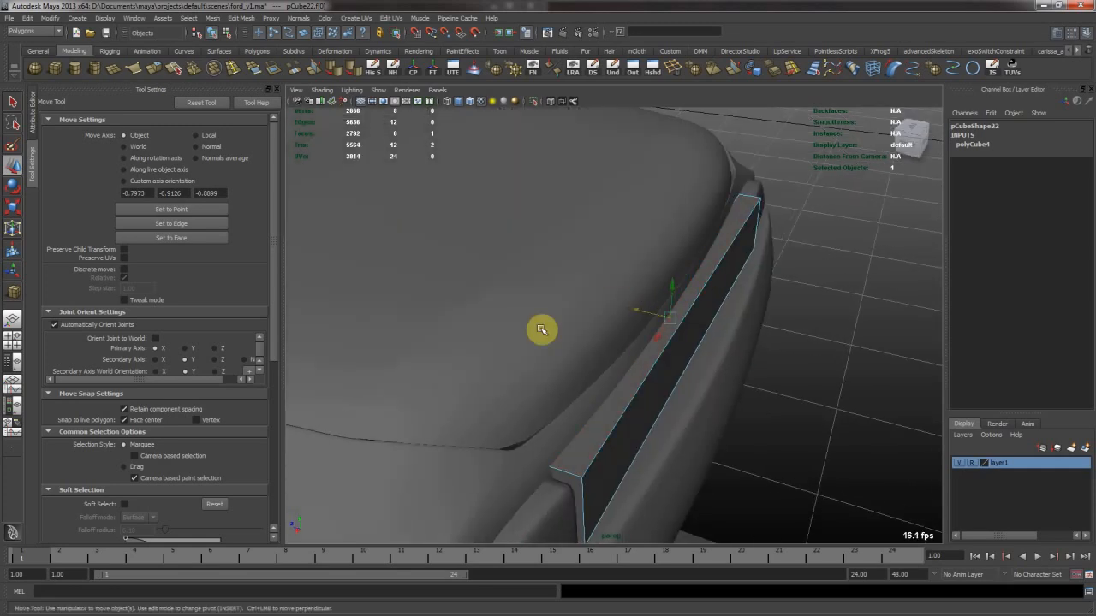
left_click(684, 317)
key("Delete")
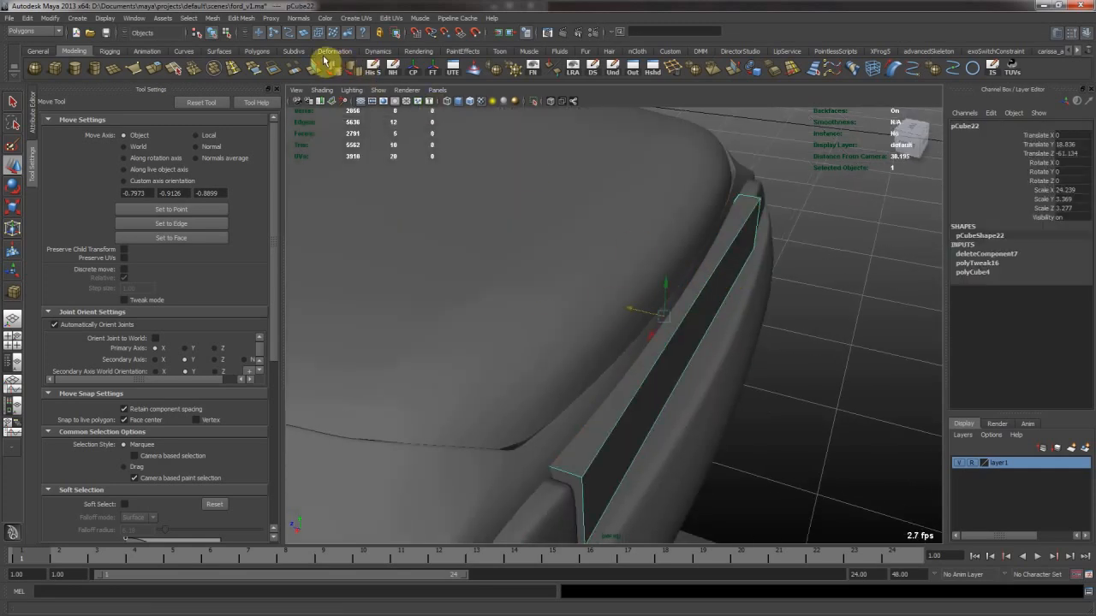
Insert an edge loop around the bar's depth, close to its outer face
left_click(234, 71)
left_click_drag(609, 448, 623, 429, "alt")
middle_click_drag(622, 429, 621, 425, "alt")
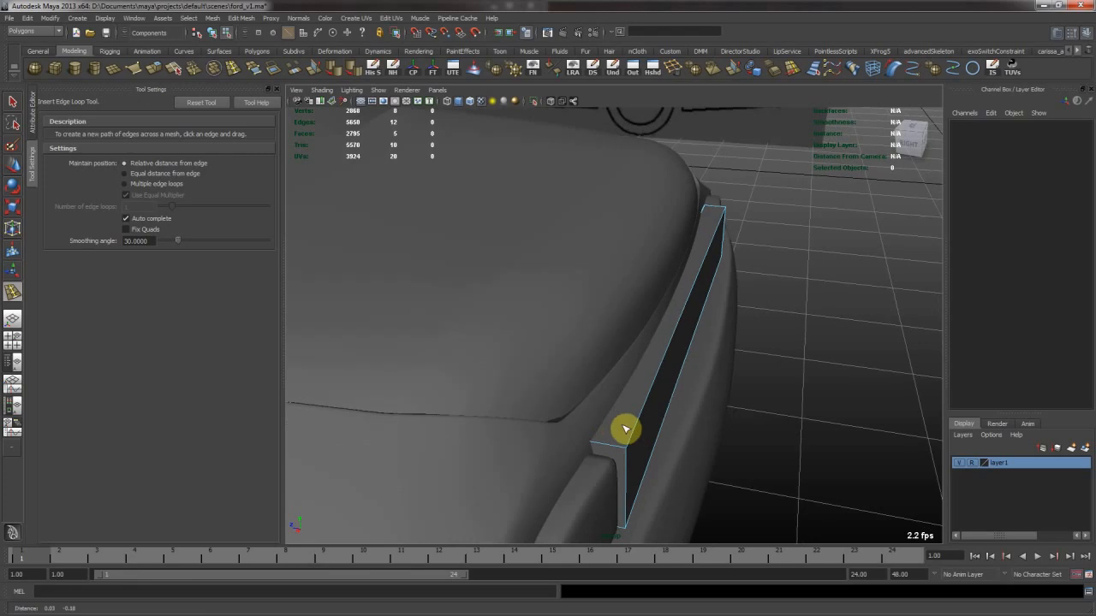
left_click(621, 432)
left_click_drag(621, 440, 472, 365, "alt")
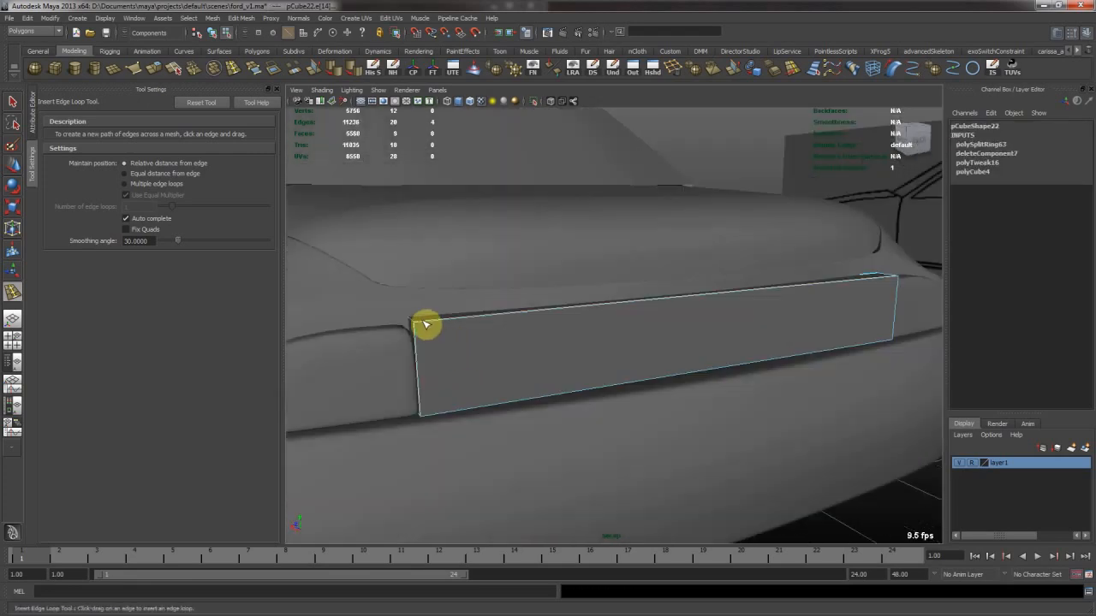
left_click_drag(422, 324, 418, 319)
left_click_drag(607, 344, 572, 347, "alt")
key("ctrl+z")
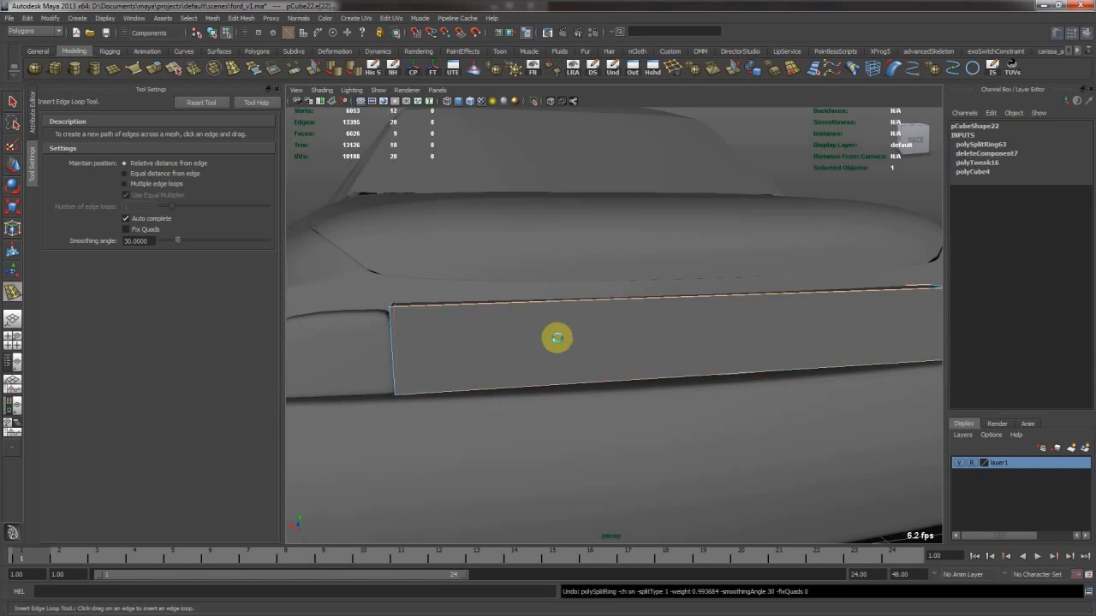
Insert two evenly spaced edge loops across the bar's length and scale them apart toward its ends
left_click(147, 185)
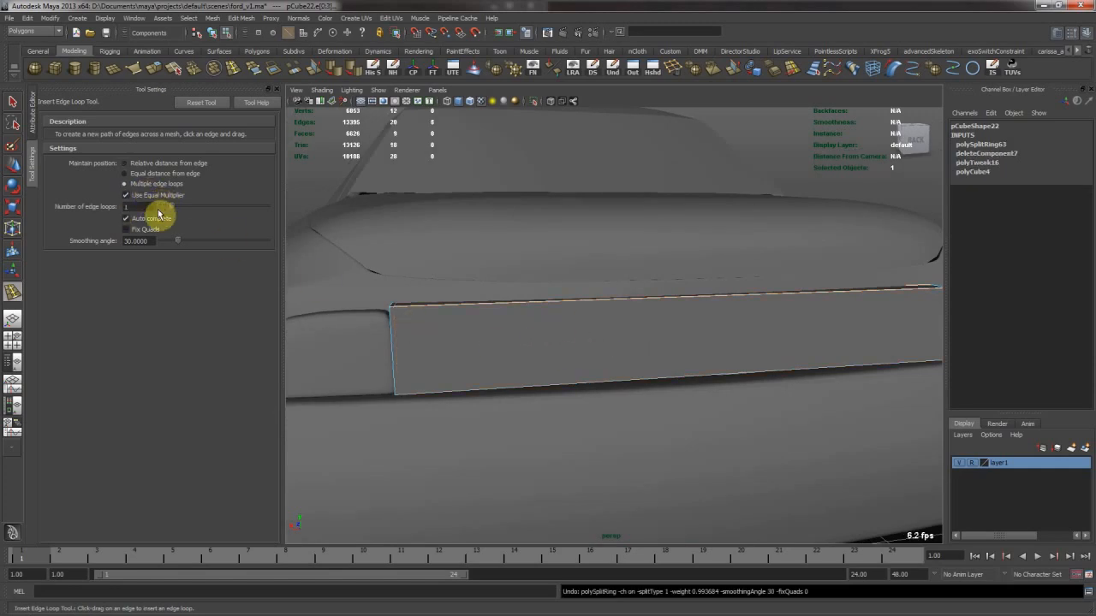
left_click_drag(613, 310, 653, 311)
key("r")
left_click_drag(594, 337, 501, 329)
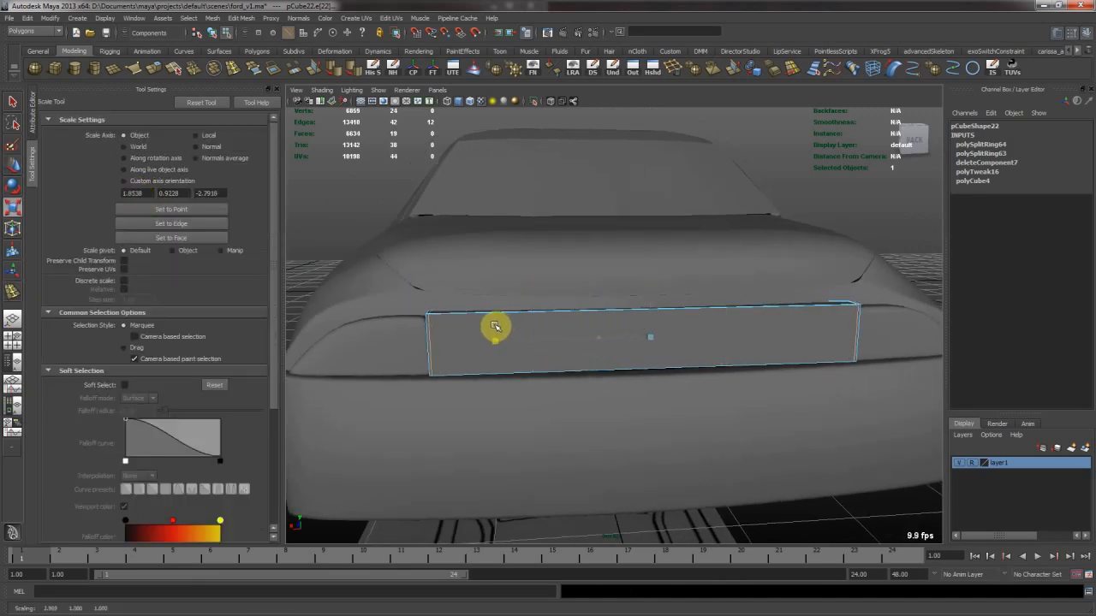
Insert two lengthwise edge loops along the bar, scale them apart toward its upper and lower edges, and return to object mode
key("g")
left_click(432, 329)
key("r")
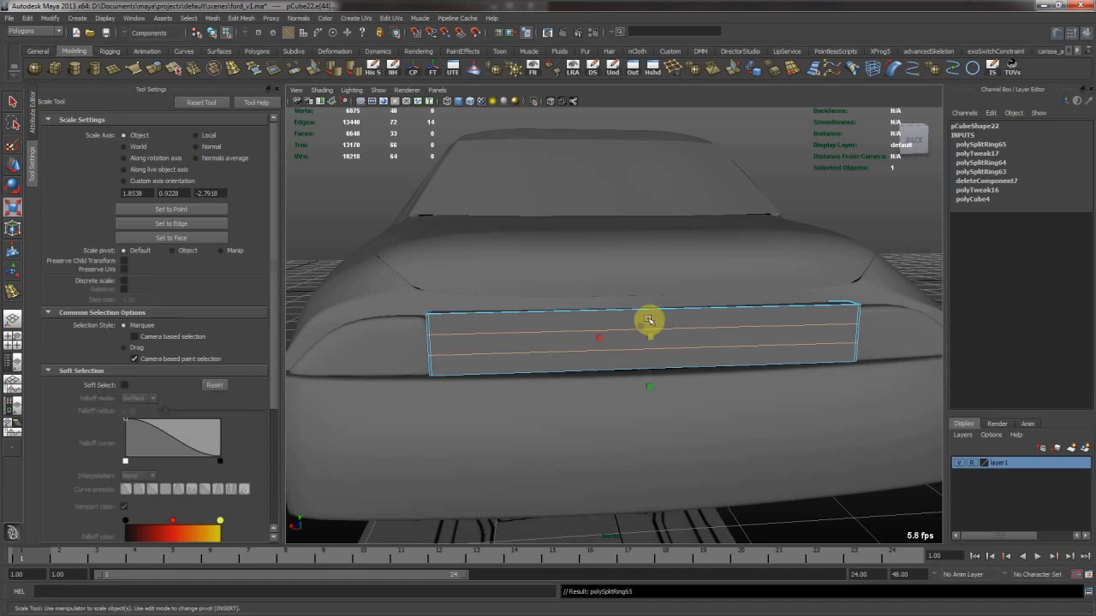
left_click_drag(646, 385, 649, 463)
key("w")
key("F8")
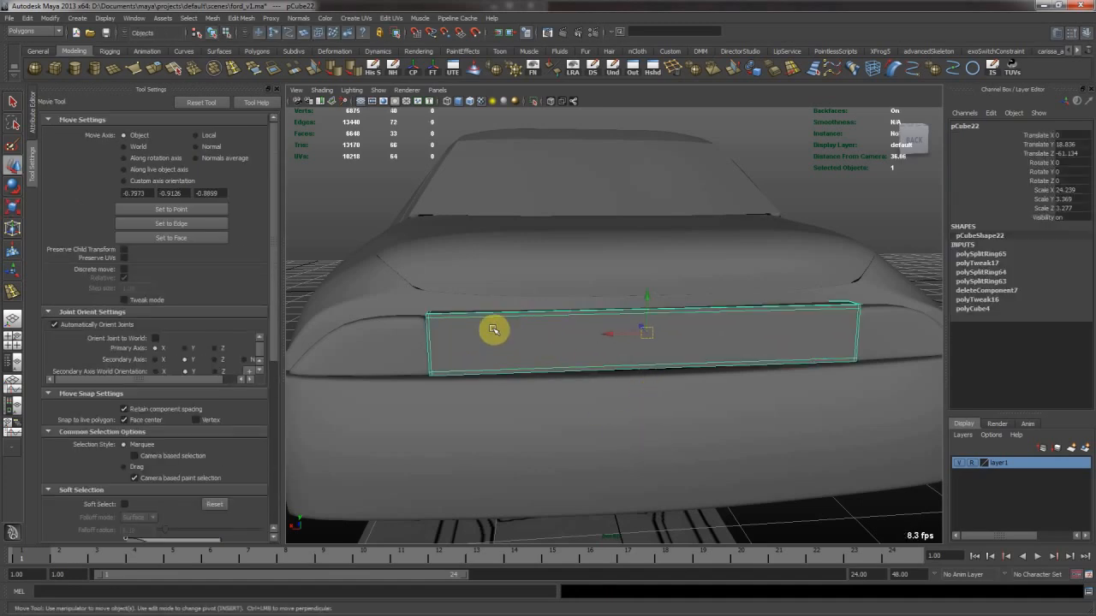
Move the bar toward the body to Z -60.849
left_click(374, 195)
left_click_drag(606, 318, 724, 313, "alt")
left_click(665, 326)
left_click_drag(619, 330, 570, 371)
middle_click_drag(569, 370, 567, 367)
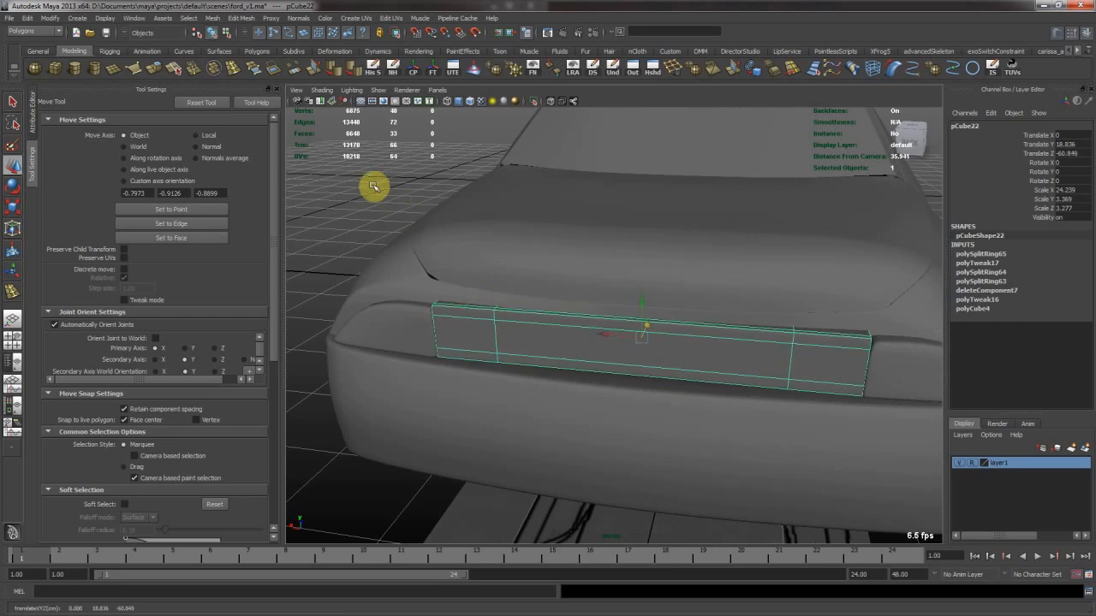
Insert two evenly spaced edge loops across the bar's middle, plus a single loop at its centre
left_click_drag(624, 325, 624, 356, "alt")
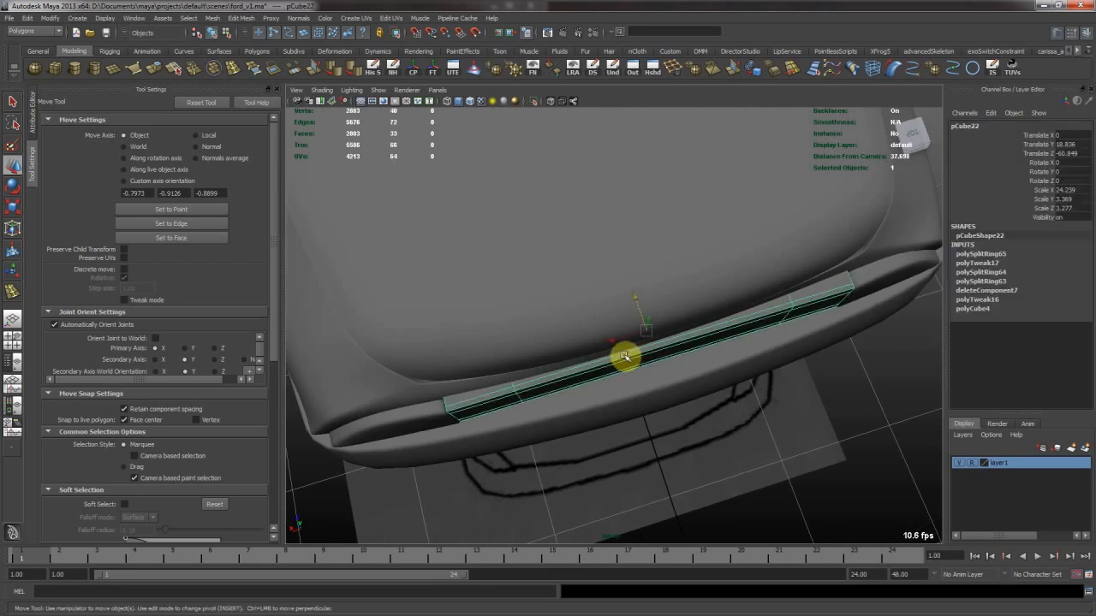
left_click_drag(717, 369, 610, 315, "alt")
left_click(232, 68)
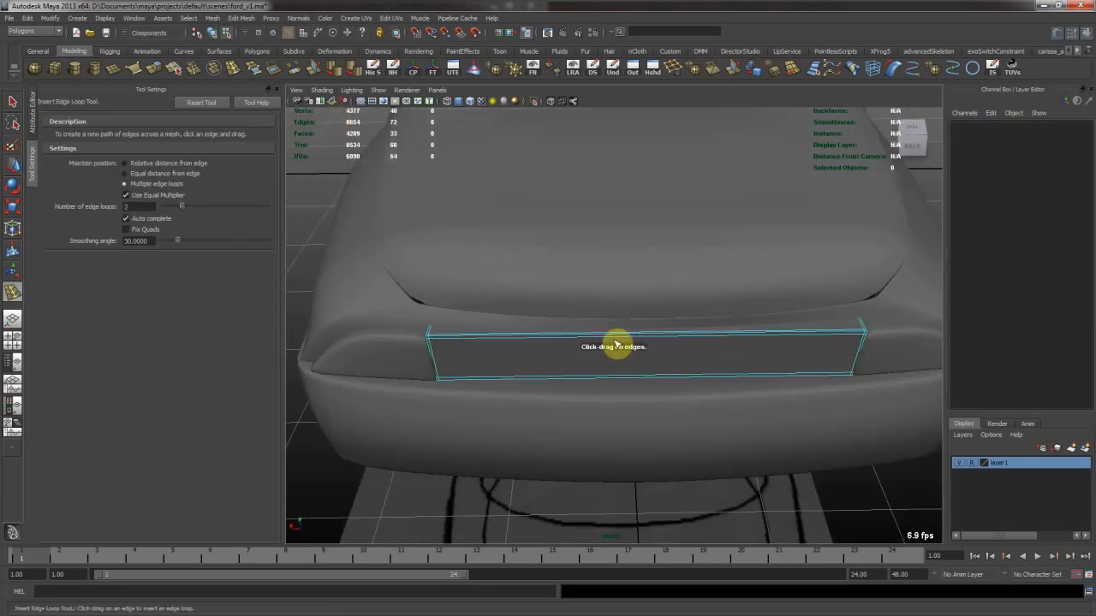
left_click(617, 339)
mouse_move(182, 207)
left_mouse_down()
mouse_move(163, 207)
mouse_move(172, 207)
left_mouse_up()
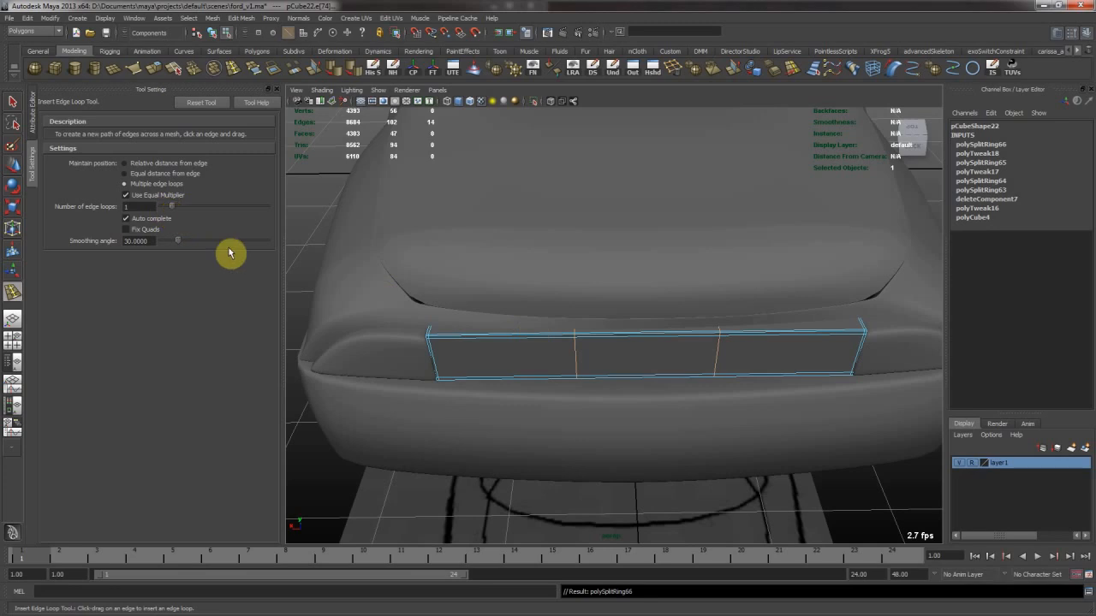
left_click(627, 346)
key("w")
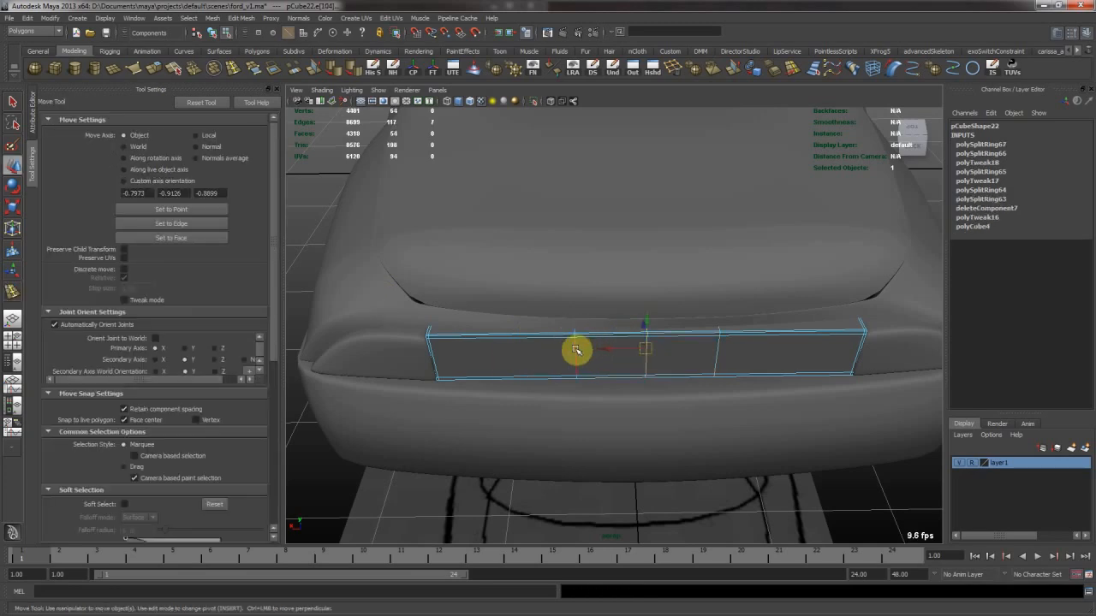
Scale the two inner cross loops apart toward the bar's ends and pull them rearward away from the body
key("r")
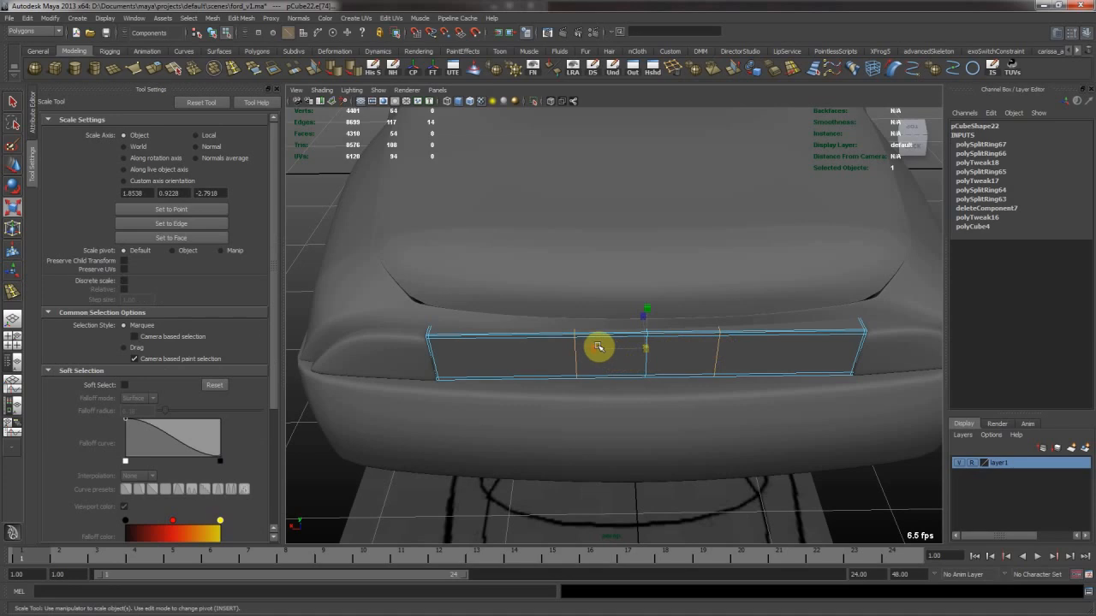
left_click_drag(587, 349, 624, 372, "alt")
key("w")
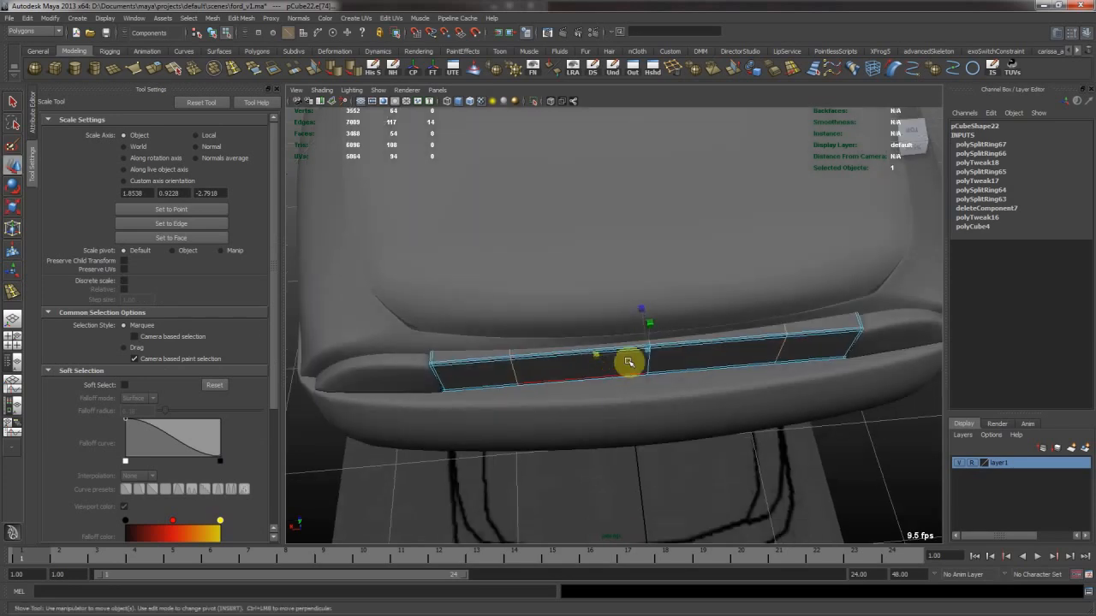
left_click_drag(642, 313, 644, 317)
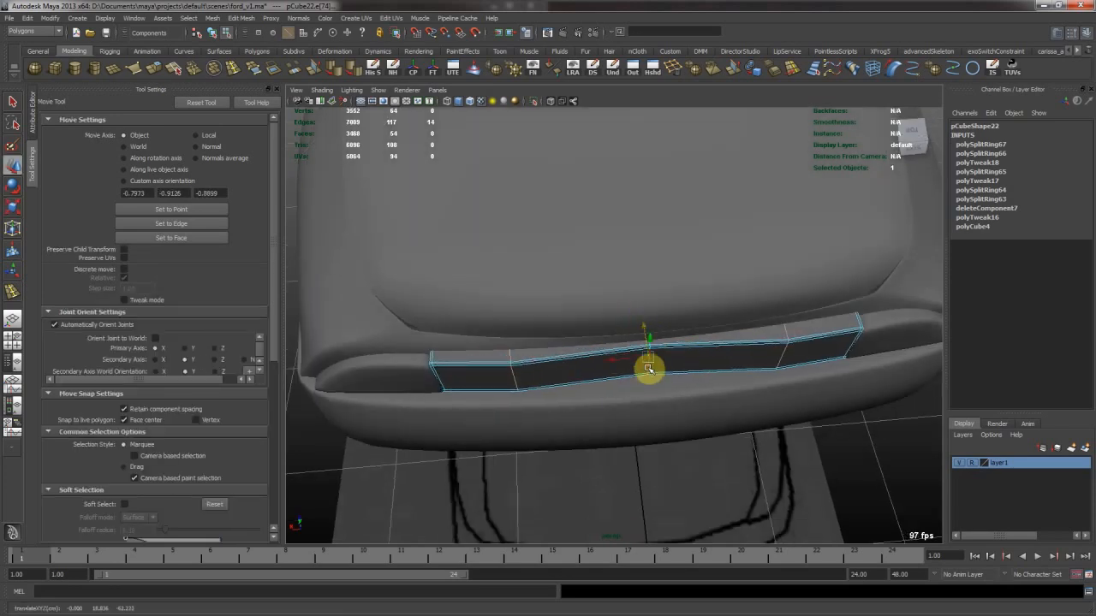
Pull the centre edge loop rearward so the bar follows the bumper's curve, deselect the bar and save the scene
left_click_drag(607, 305, 610, 332, "alt")
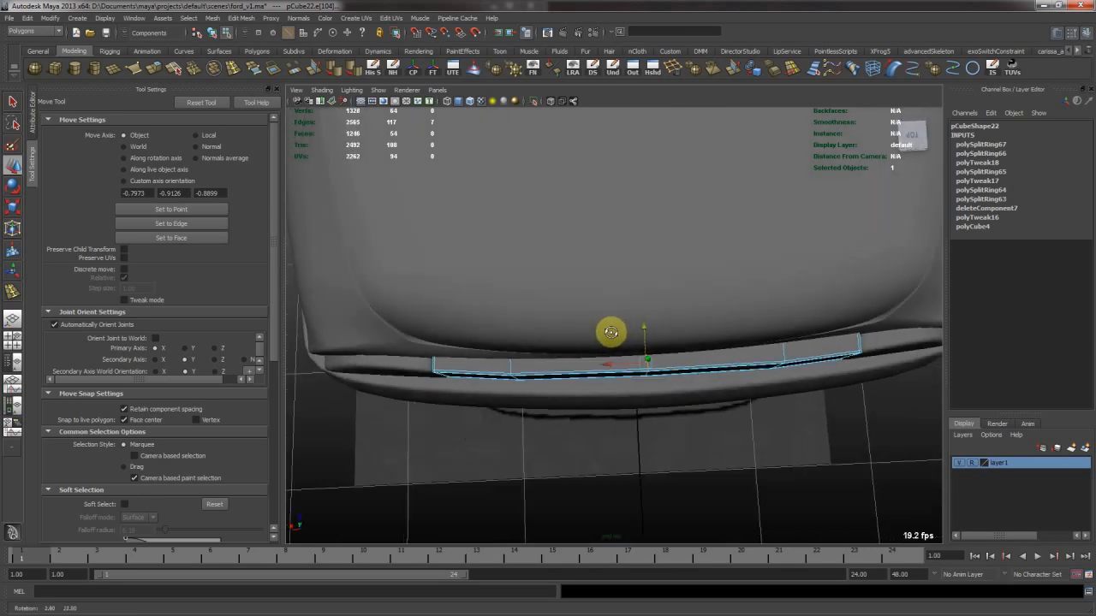
right_click_drag(576, 355, 576, 353)
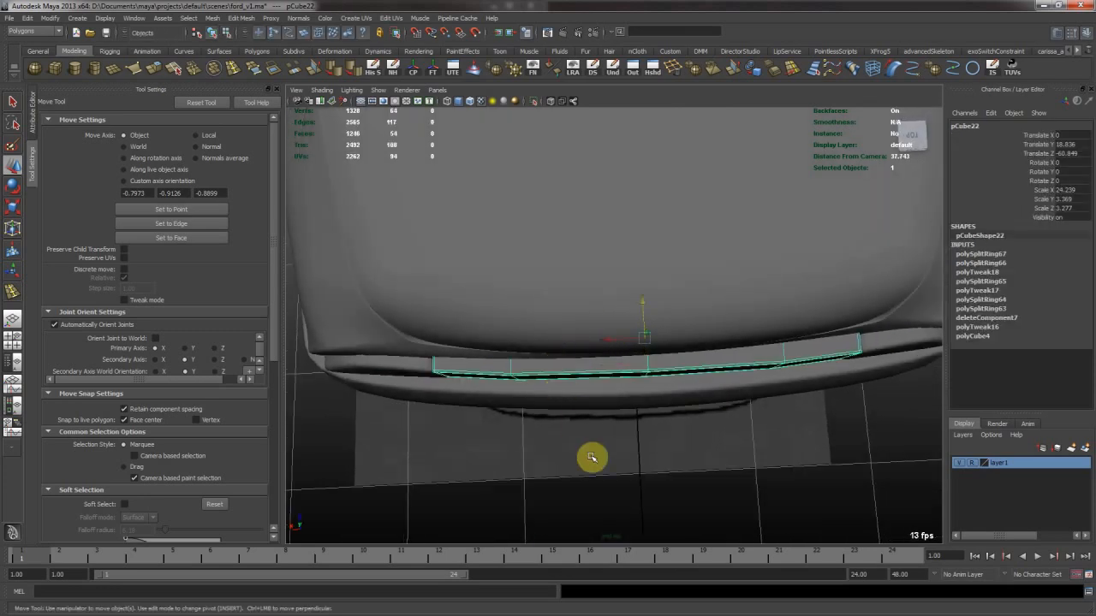
left_click(590, 499)
left_click_drag(591, 492, 672, 378, "alt")
right_click_drag(672, 378, 594, 320, "alt")
left_click_drag(594, 320, 607, 340, "alt")
key("ctrl+s")
Examine the whole car from the front, side and rear, checking the front and rear door meshes
left_click_drag(534, 354, 632, 328, "alt")
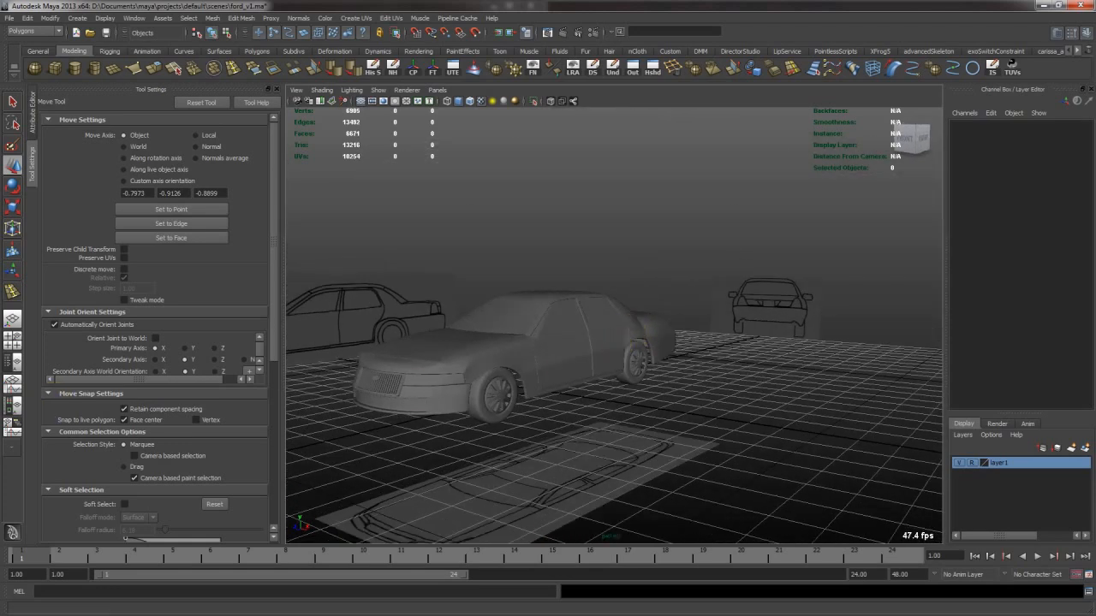
left_click_drag(535, 279, 565, 385, "alt")
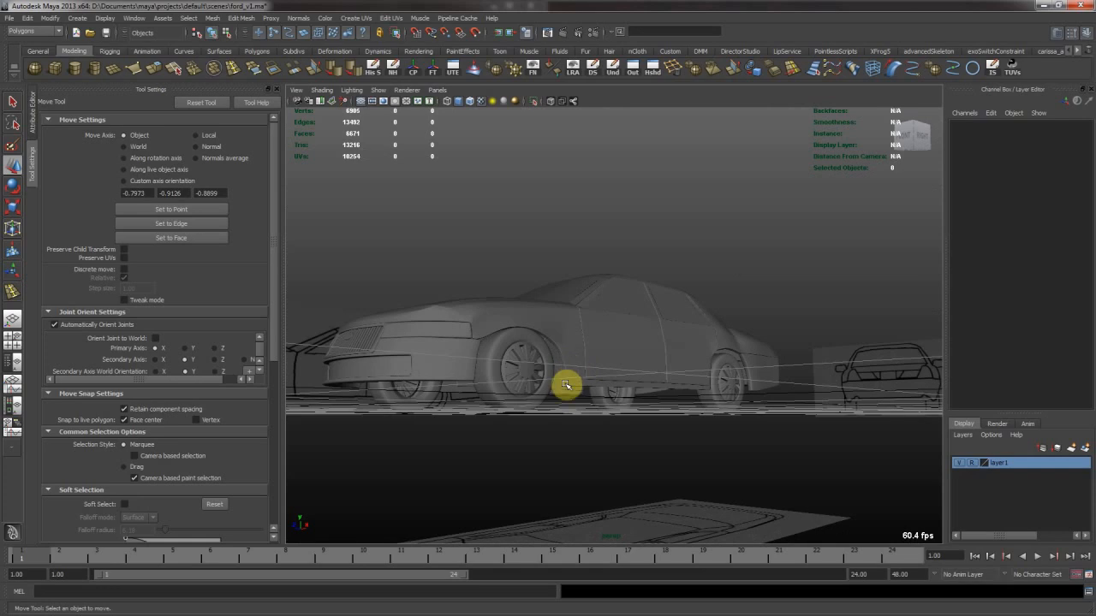
left_click_drag(505, 339, 416, 375, "alt")
left_click(505, 359)
left_click_drag(506, 359, 533, 399, "alt")
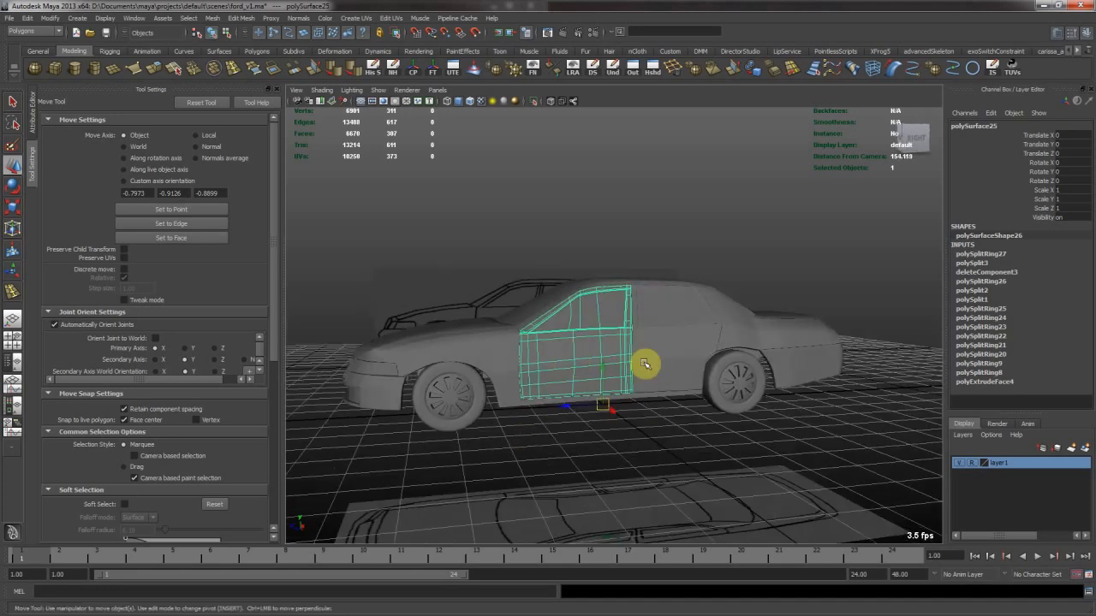
left_click_drag(642, 359, 583, 341, "alt")
left_click(587, 351)
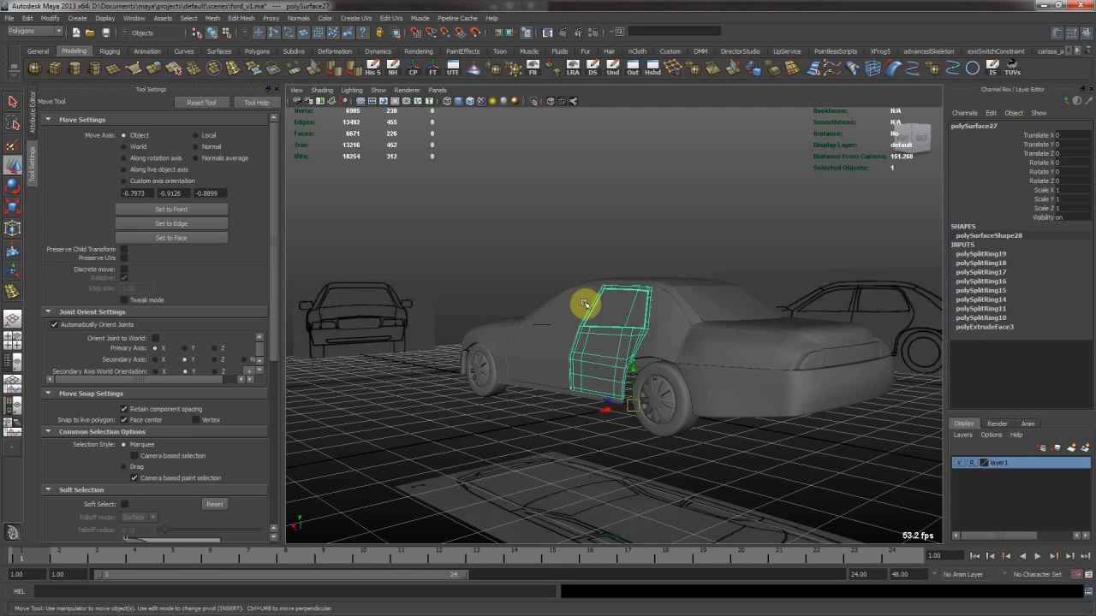
mouse_move(635, 386)
left_mouse_down("alt")
mouse_move(716, 391)
mouse_move(624, 404)
left_mouse_up("alt")
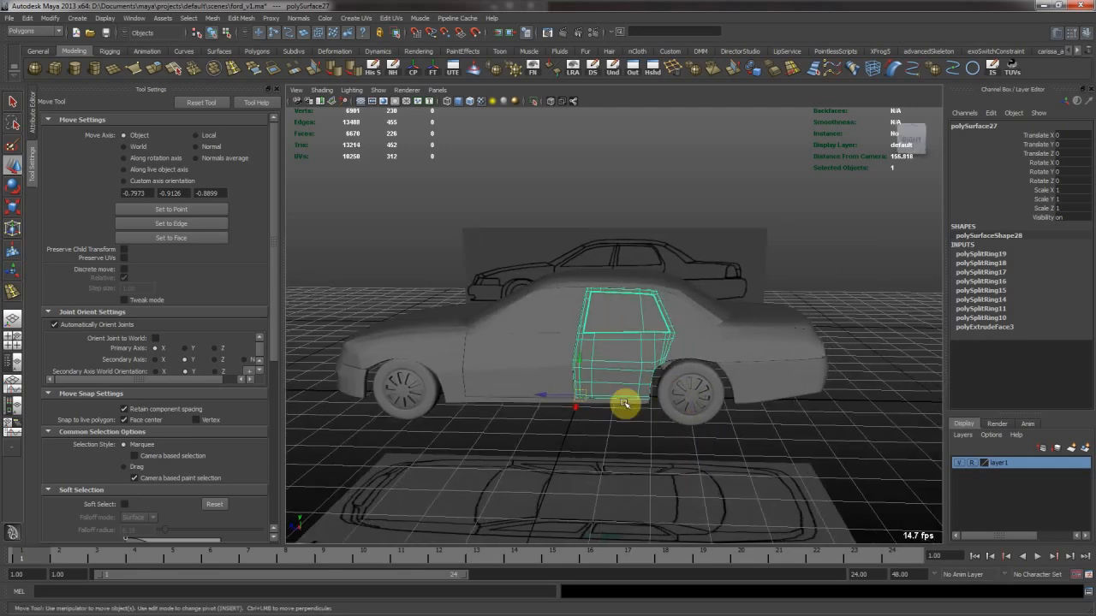
left_click(608, 438)
left_click_drag(594, 435, 608, 405, "alt")
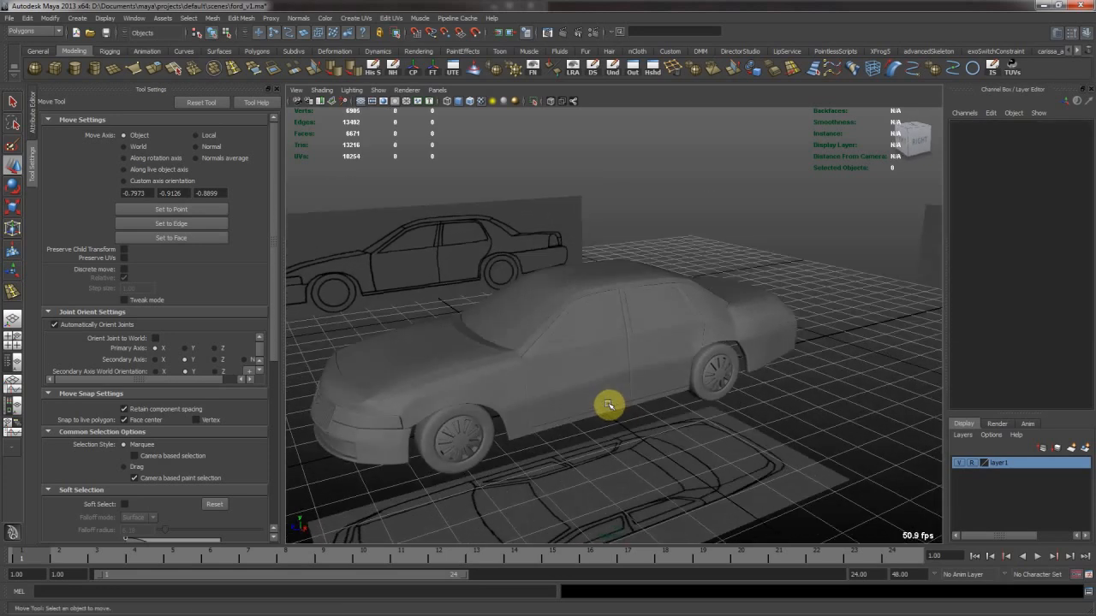